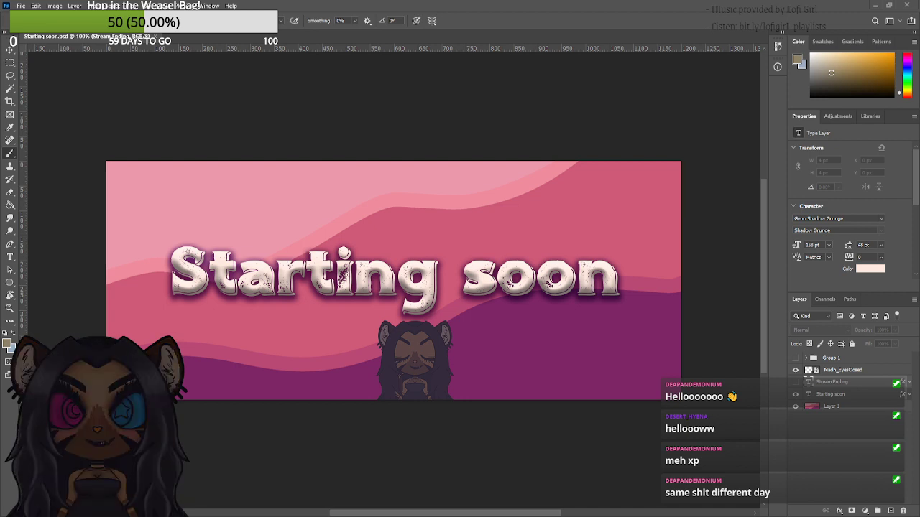
- Switch to After Effects and scrub the opening castle-door scene between its start and about 4 seconds
key("alt+Tab")
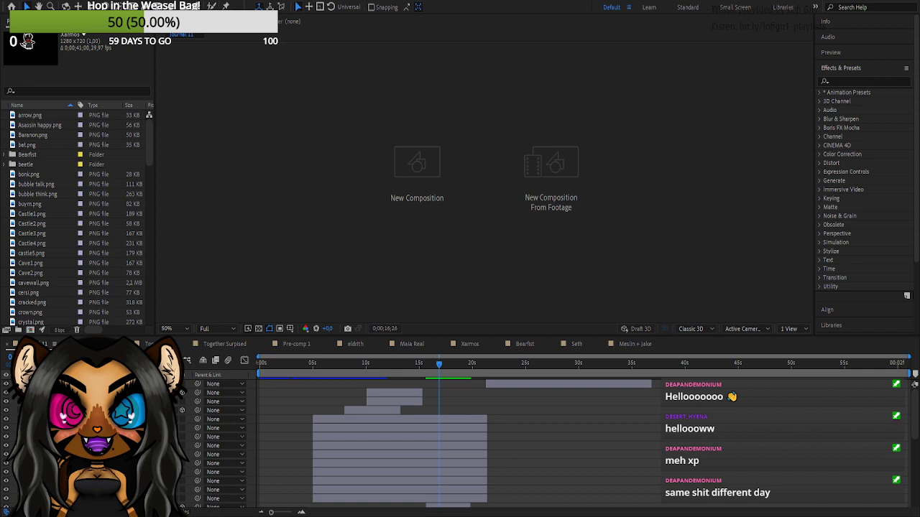
left_click(294, 513)
left_click(332, 415)
left_click_drag(354, 359, 300, 368)
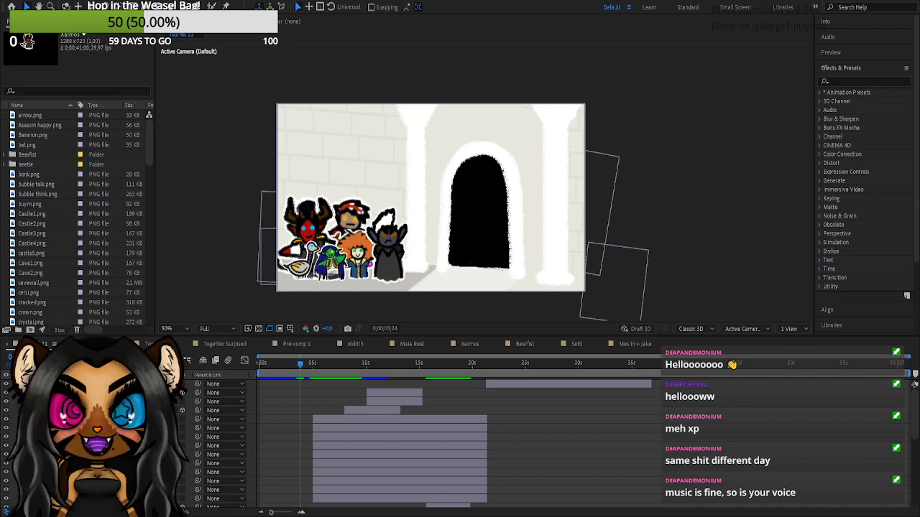
left_click_drag(153, 158, 140, 130)
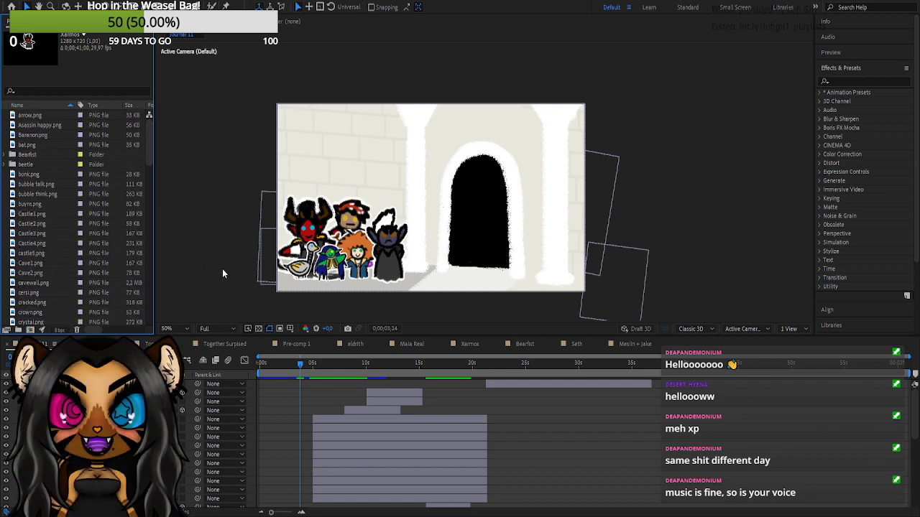
left_click(177, 181)
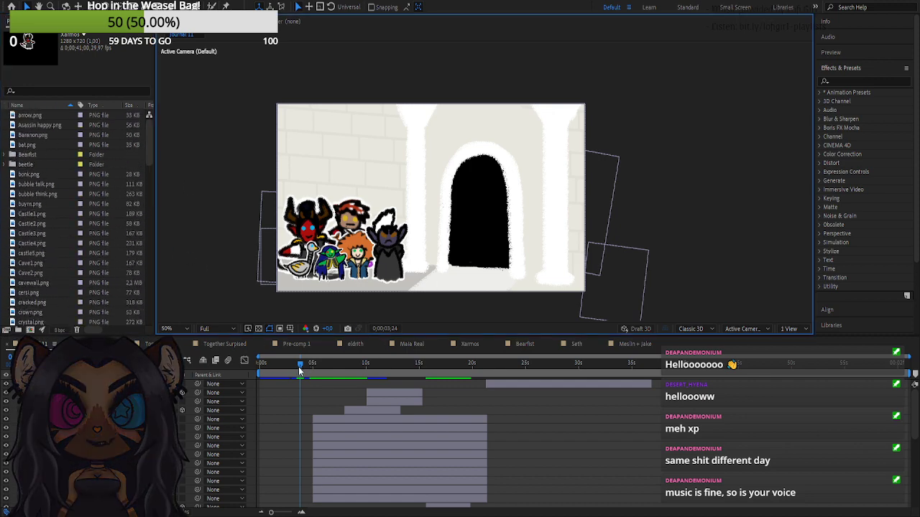
left_click_drag(299, 365, 255, 365)
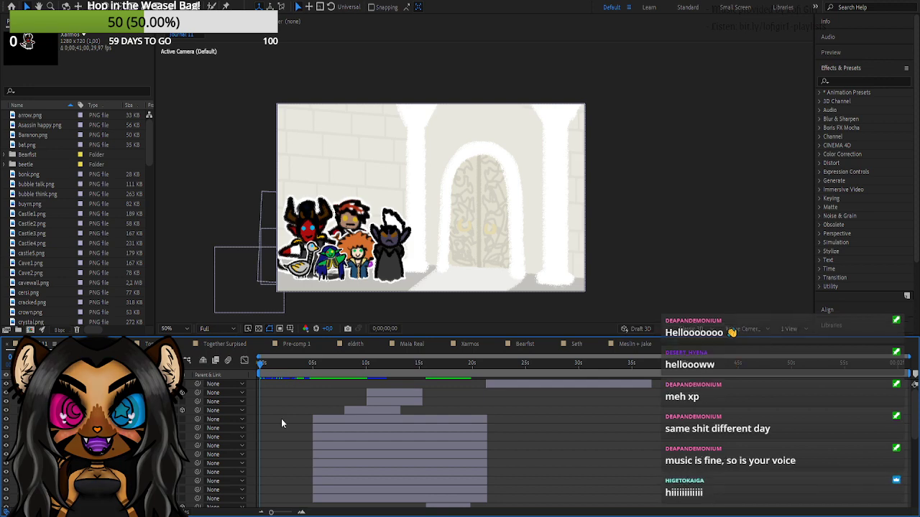
left_click(262, 364)
left_click_drag(262, 370, 293, 371)
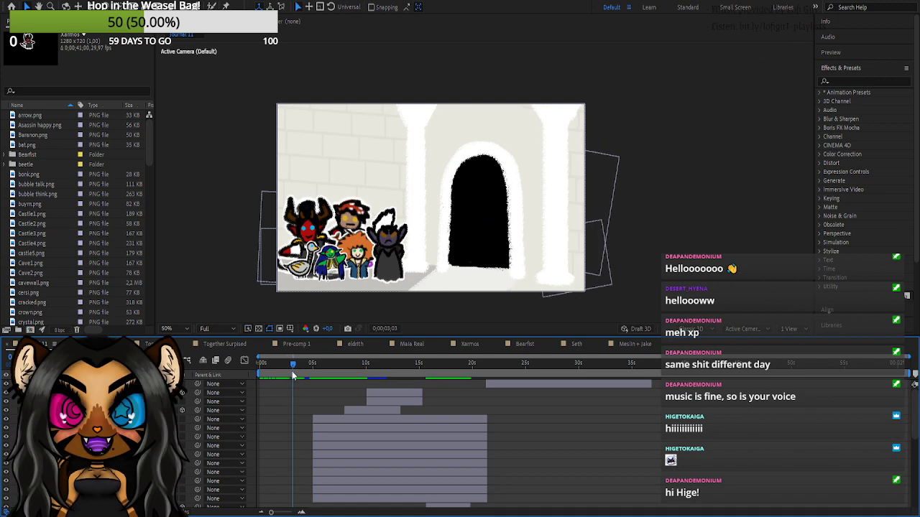
- Select the party character layers of the door scene and check their motion paths between about 3 and 4 seconds
scroll(301, 397, "down", 3)
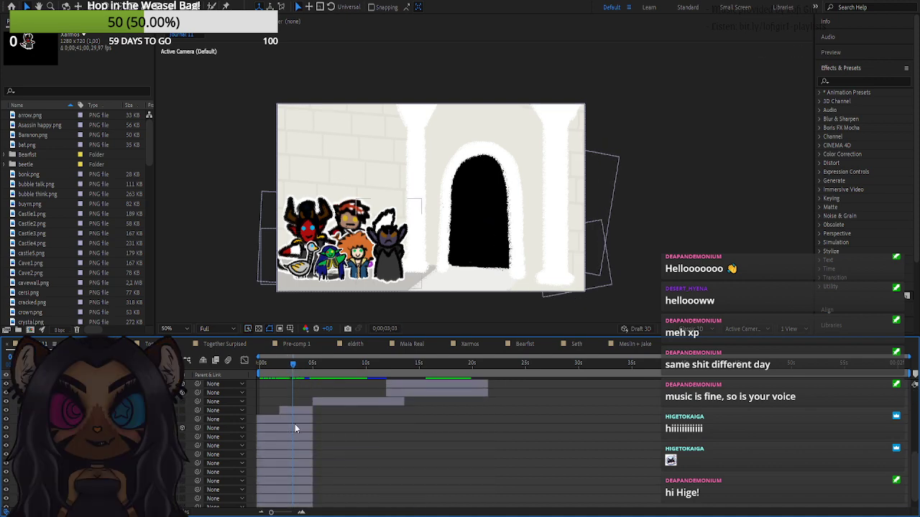
left_click(295, 423)
scroll(296, 420, "down", 2)
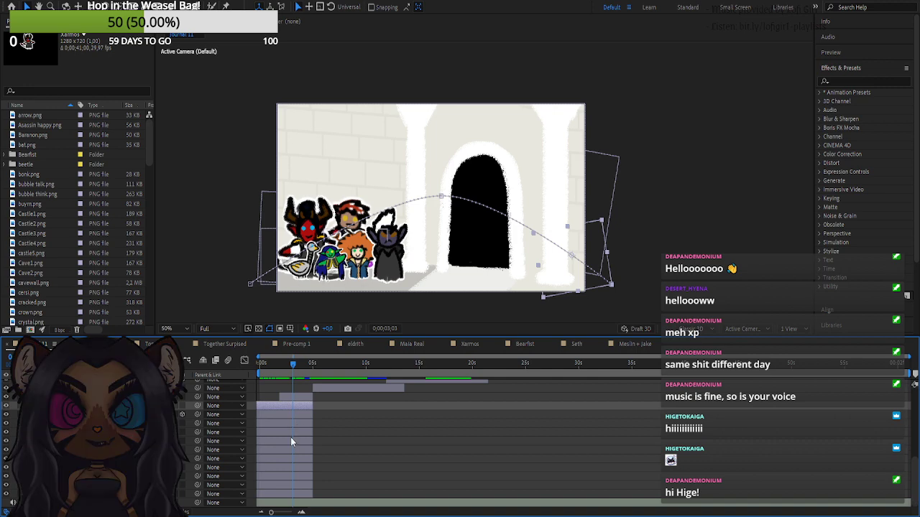
left_click(101, 450, "shift")
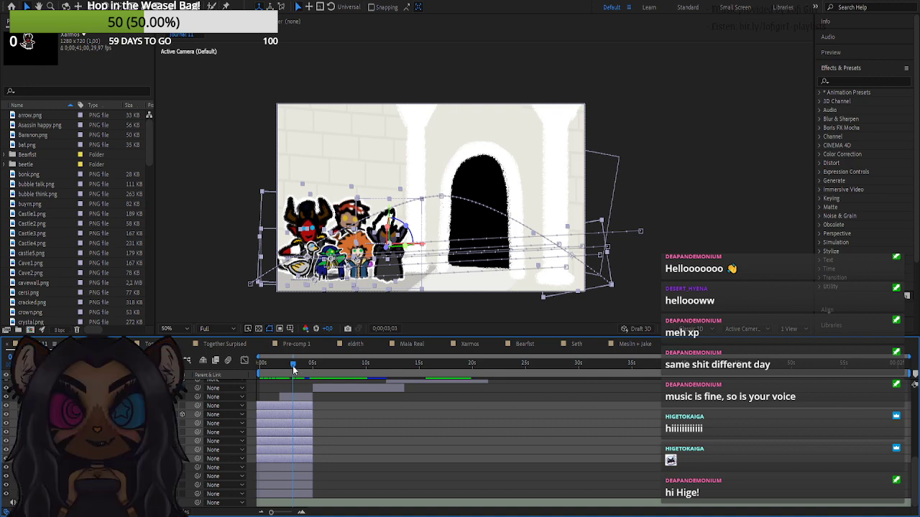
left_click_drag(294, 373, 305, 367)
left_click_drag(305, 366, 299, 364)
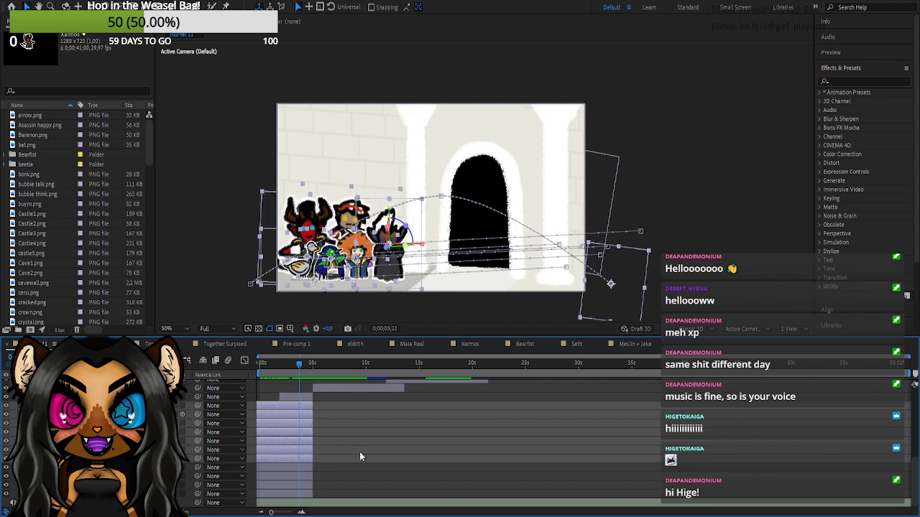
left_click(342, 480)
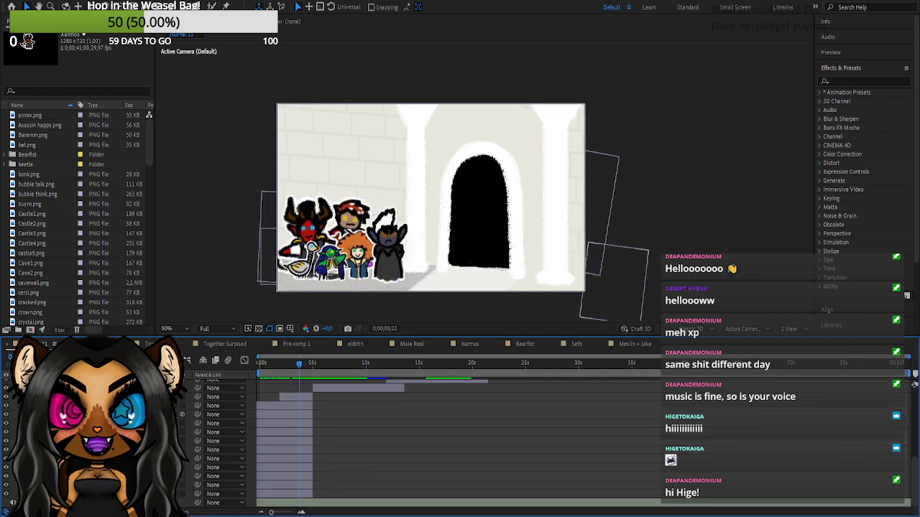
- Toggle the visibility of the door scene's background layers to see which part of the set each one holds
left_click(282, 399)
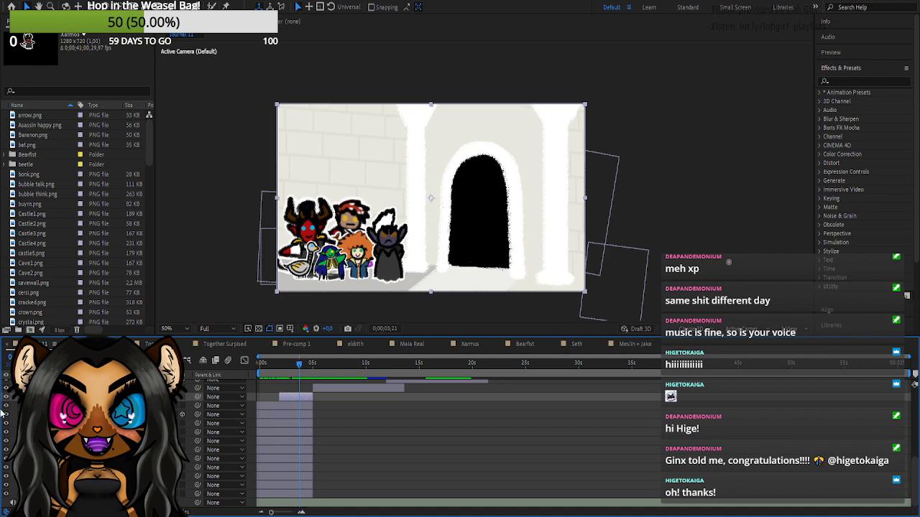
left_click_drag(5, 469, 5, 490)
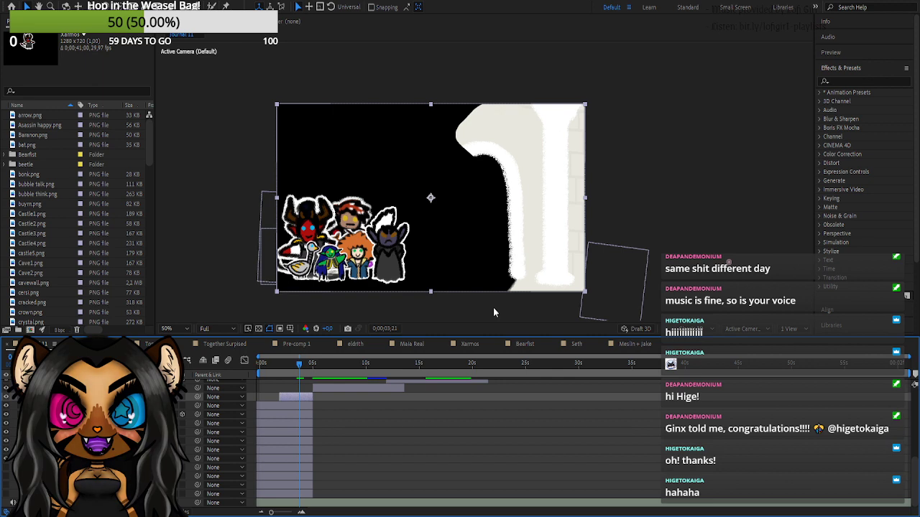
left_click(6, 496)
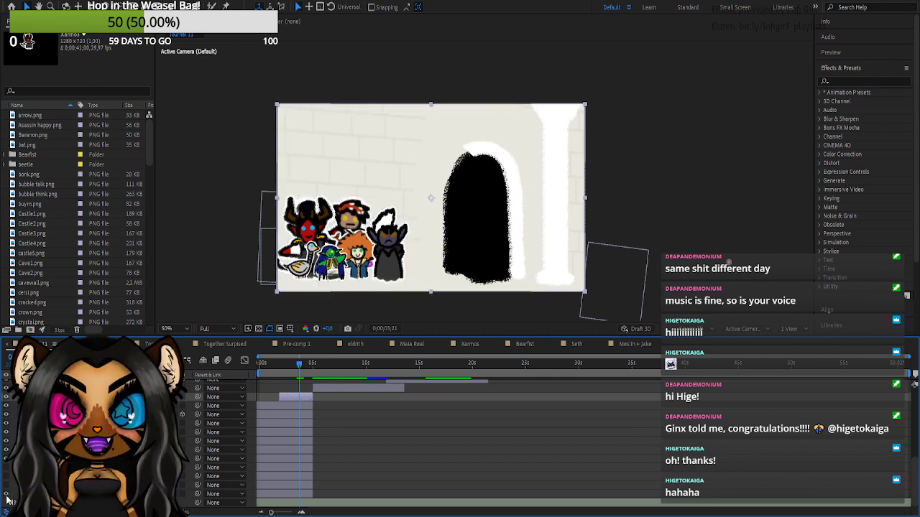
left_click(5, 477)
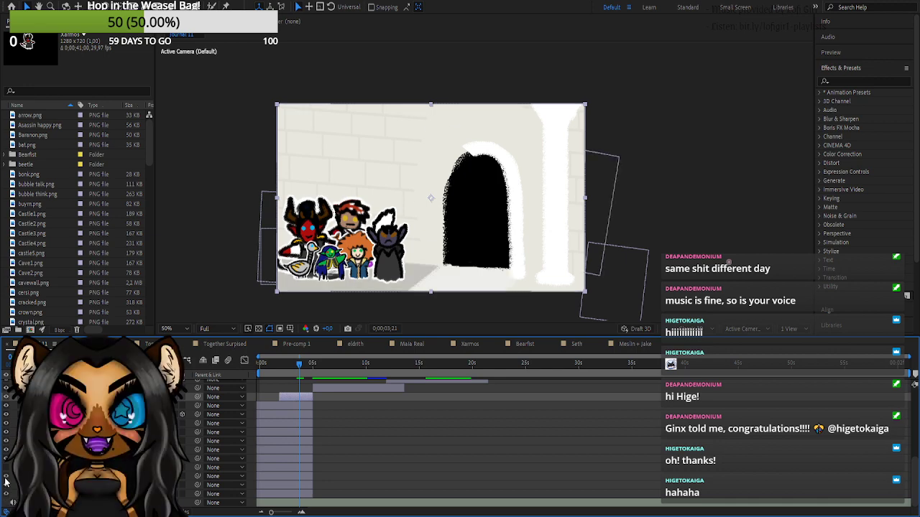
left_click_drag(6, 483, 7, 459)
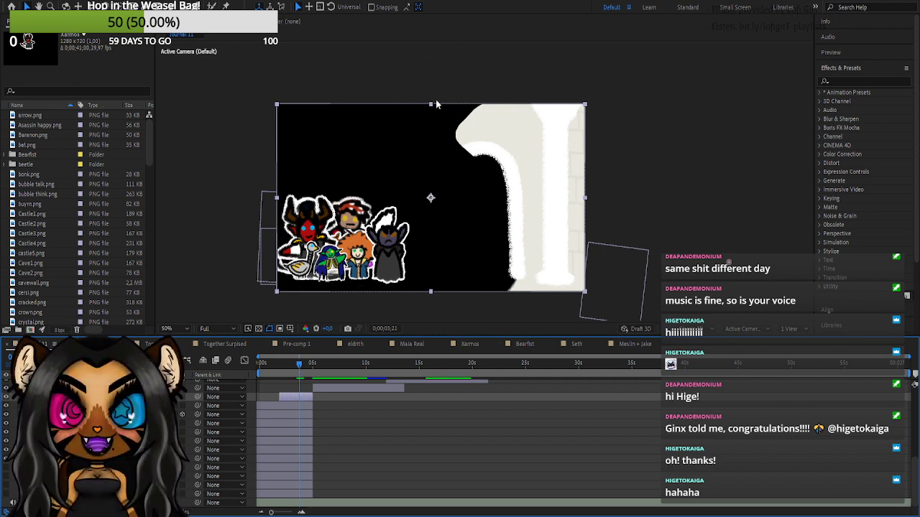
left_click(5, 433)
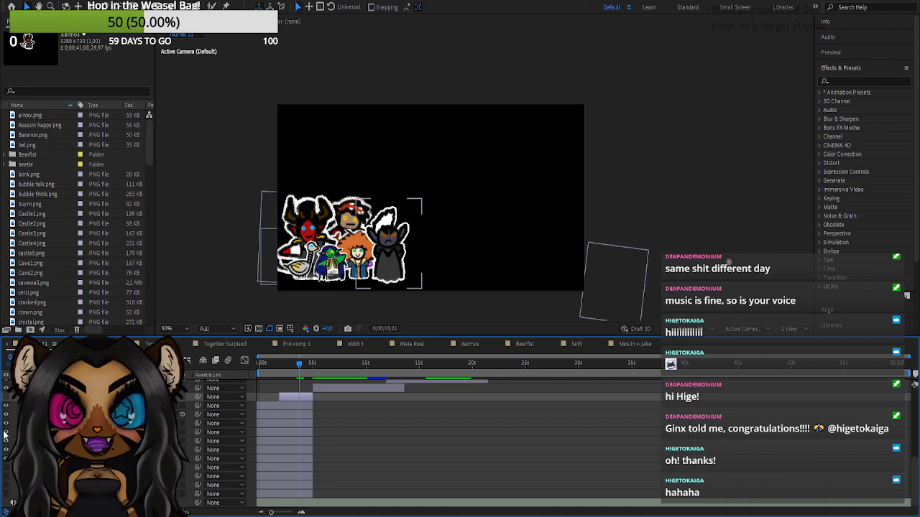
left_click_drag(6, 467, 6, 494)
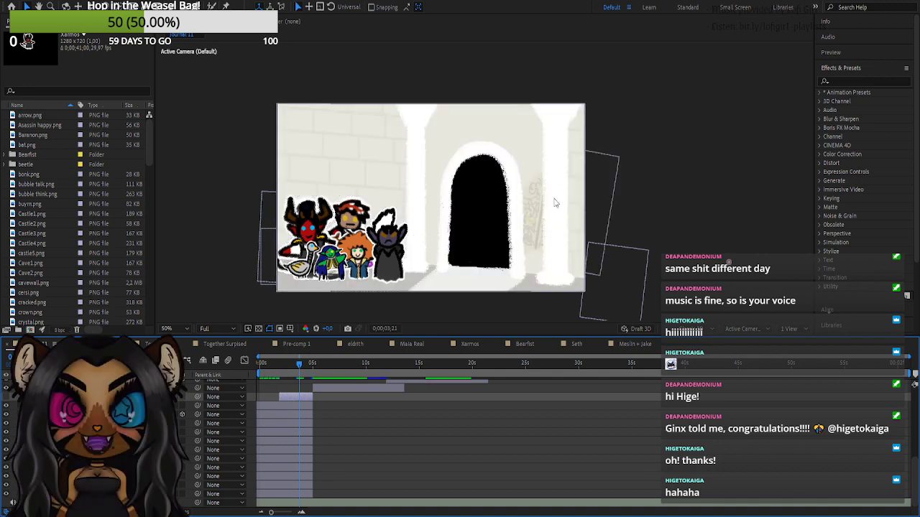
- Fit the door scene in the viewer and toggle the foreground pillar layer off and on to check what it covers
left_click(179, 330)
left_click(177, 250)
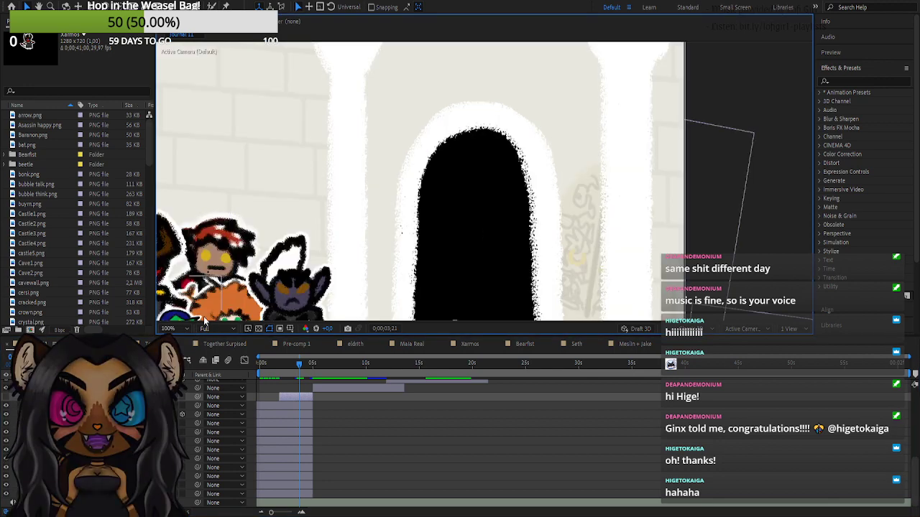
key("alt+slash")
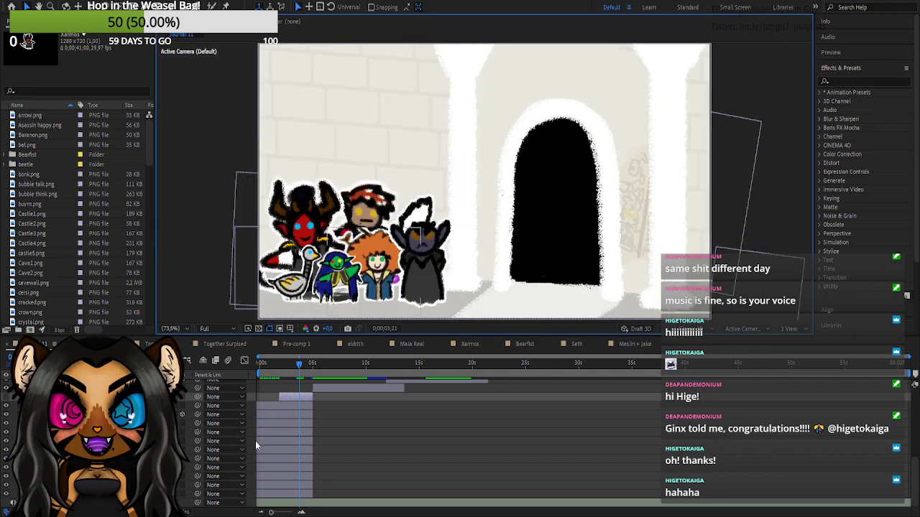
scroll(257, 444, "up", 1)
left_click(6, 425)
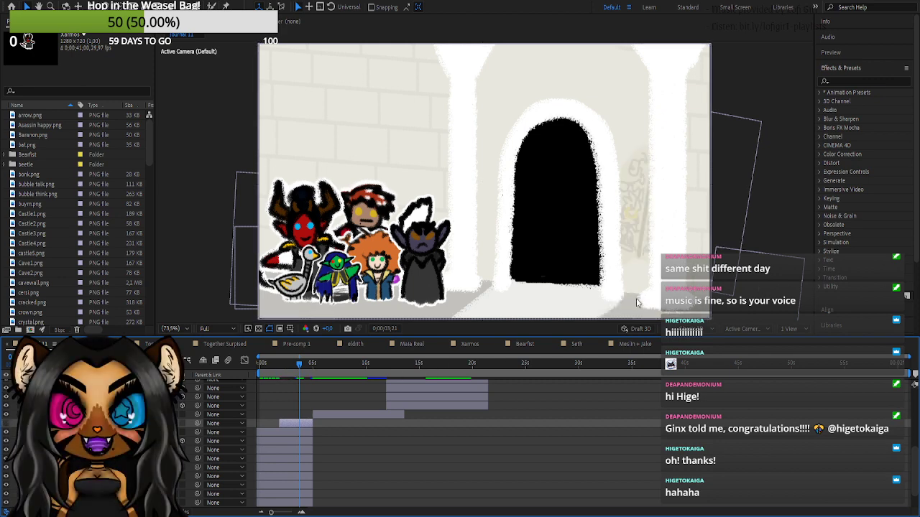
left_click(5, 424)
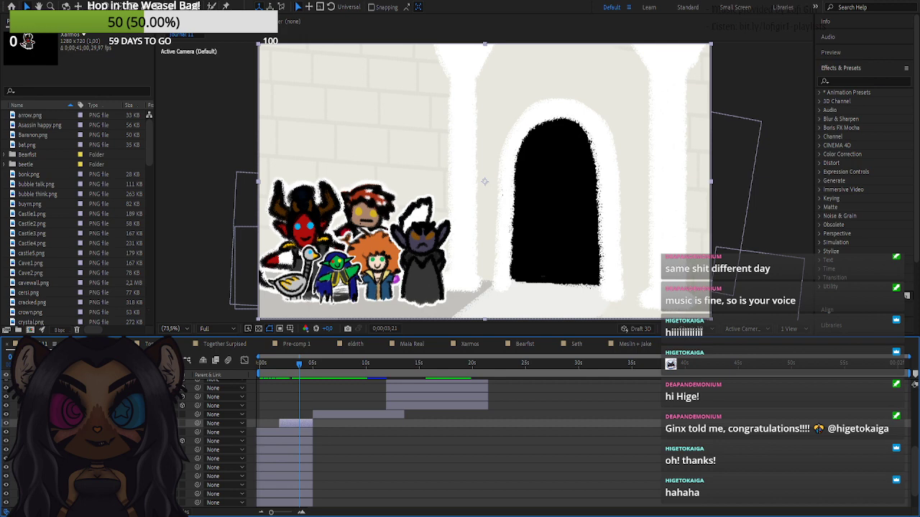
- Go to the staircase hall scene at 0;00;05;10 and inspect its layers, toggling the full-frame layer that starts at 5 seconds
left_click_drag(299, 365, 313, 370)
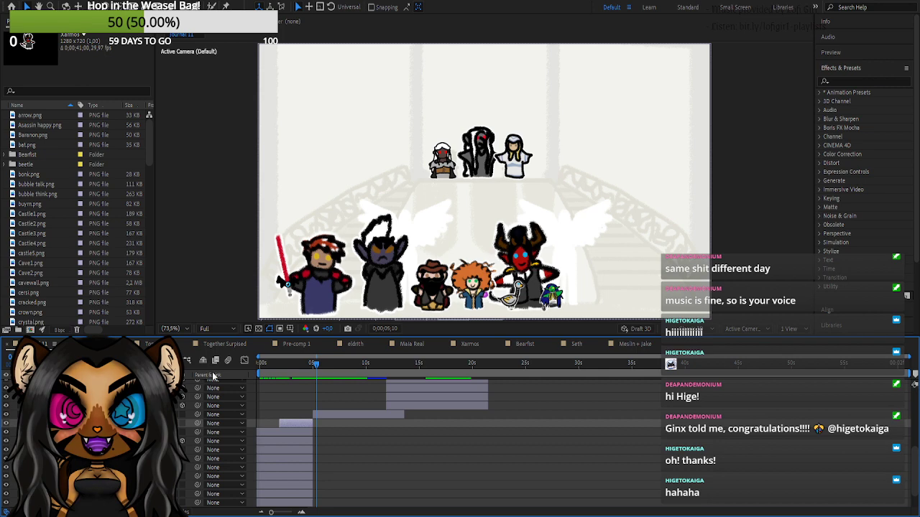
scroll(158, 439, "up", 5)
scroll(217, 424, "down", 3)
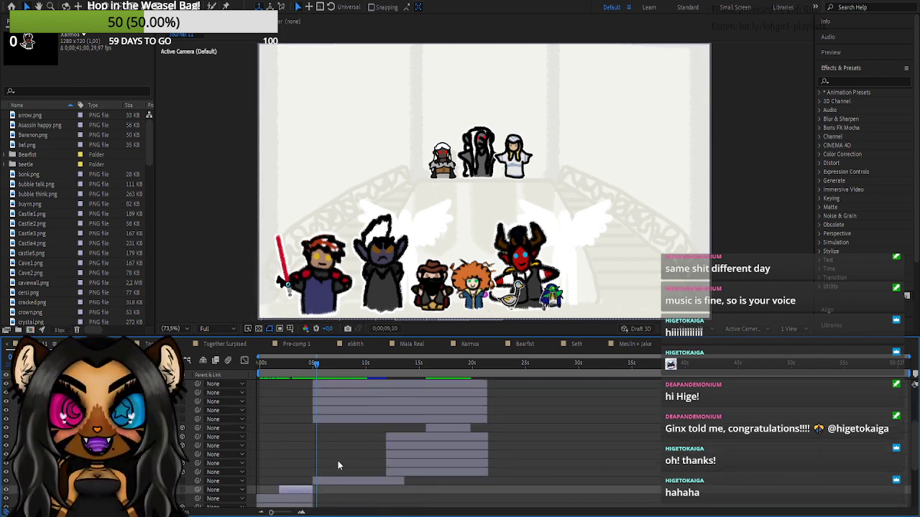
left_click(324, 416)
left_click(324, 419)
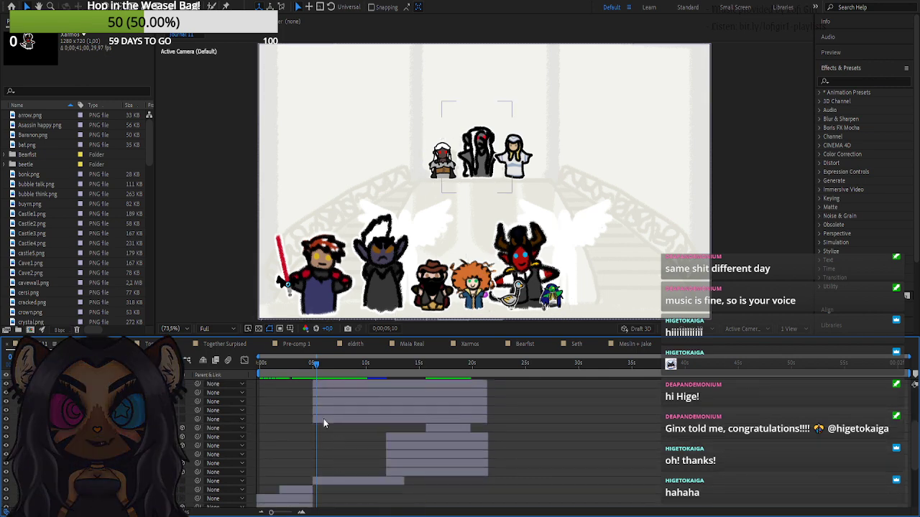
scroll(319, 482, "down", 4)
scroll(320, 485, "up", 5)
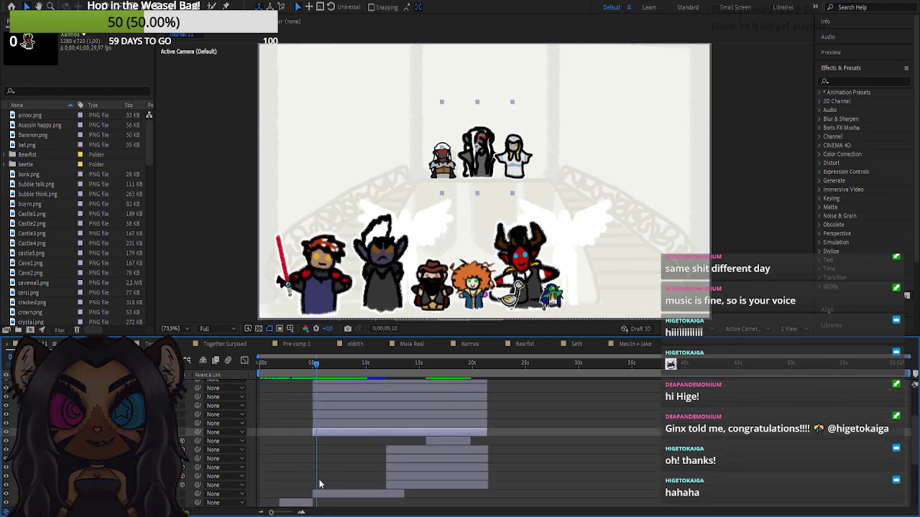
left_click(323, 493)
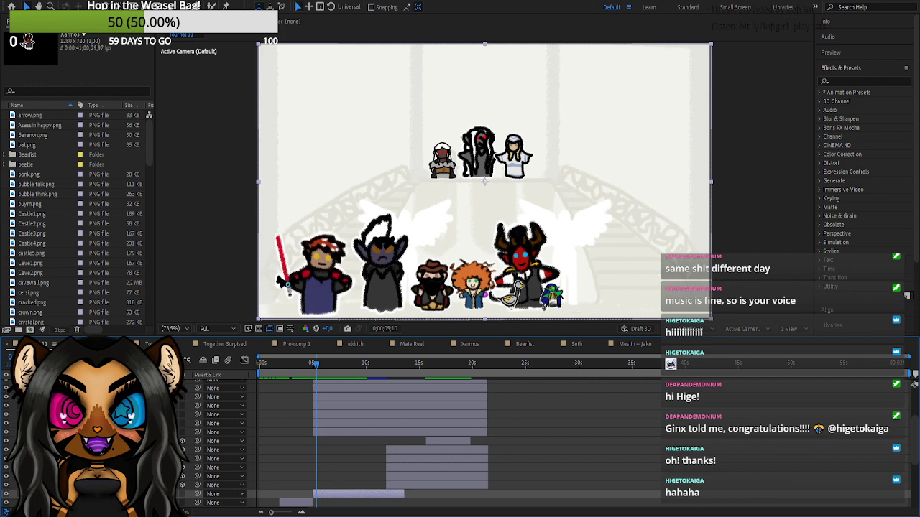
left_click(6, 494)
left_click(6, 494)
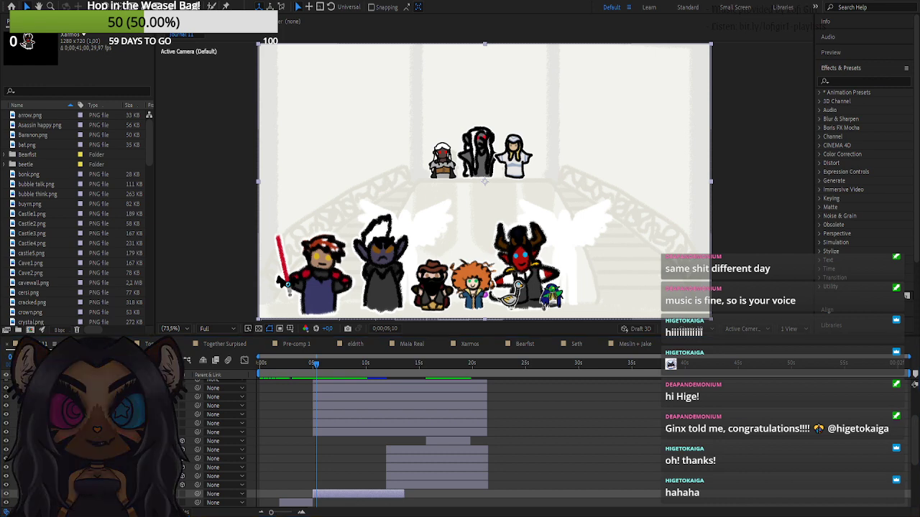
- Switch to the backgrounds document in Photoshop, hide the hand on Layer 67, and show Layer 65 and Layer 64
key("alt+Tab")
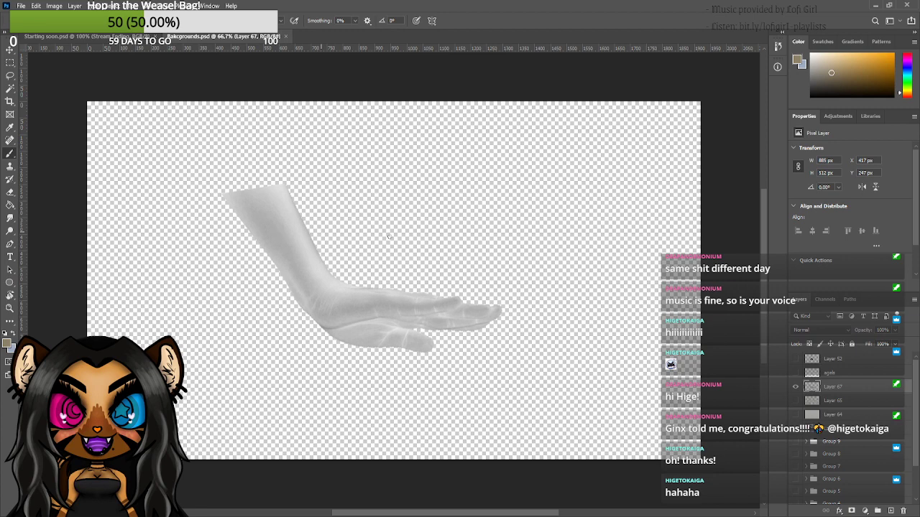
left_click(796, 386)
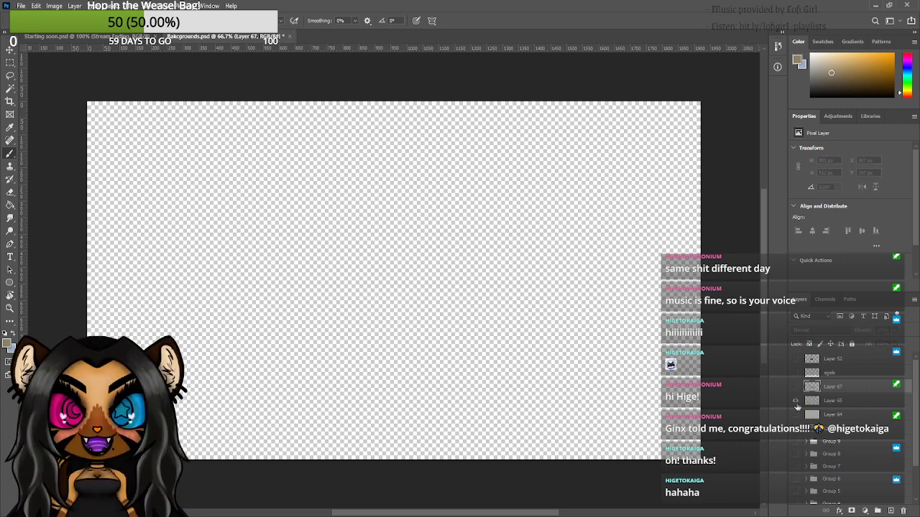
left_click(795, 401)
left_click(796, 415)
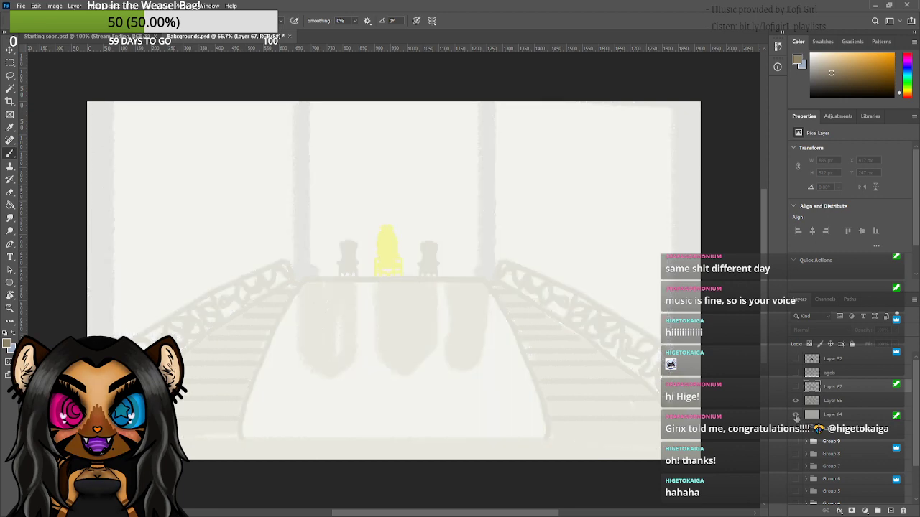
- Toggle the winged-figures layer and Layer 67 on and off to compare them over the throne room background
left_click(796, 373)
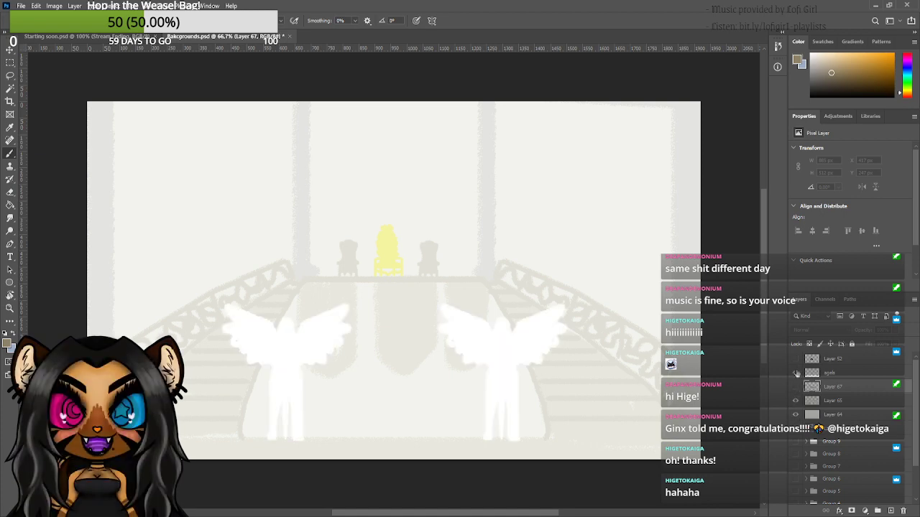
left_click(795, 373)
left_click(795, 387)
left_click(795, 386)
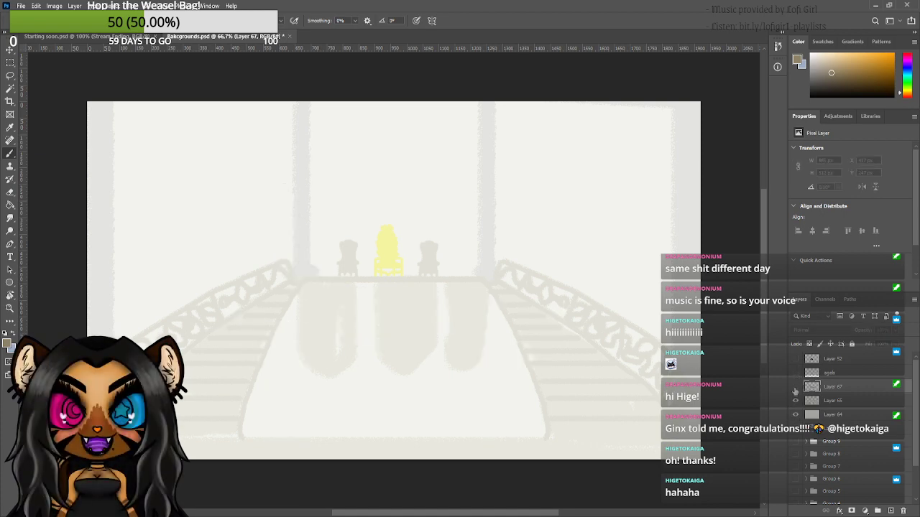
- Move Layer 67 above Layer 52 in the layer stack and toggle Layer 52 to check its content
left_click_drag(825, 388, 829, 356)
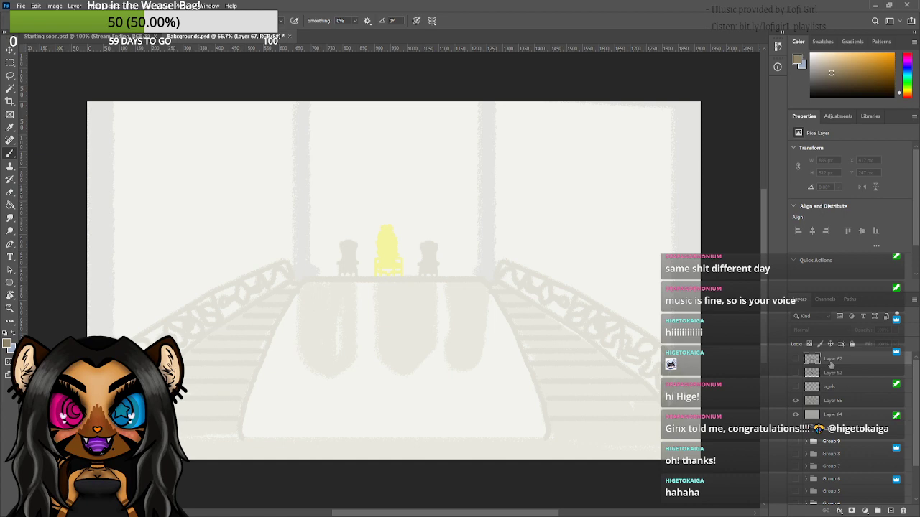
left_click(795, 373)
left_click(795, 373)
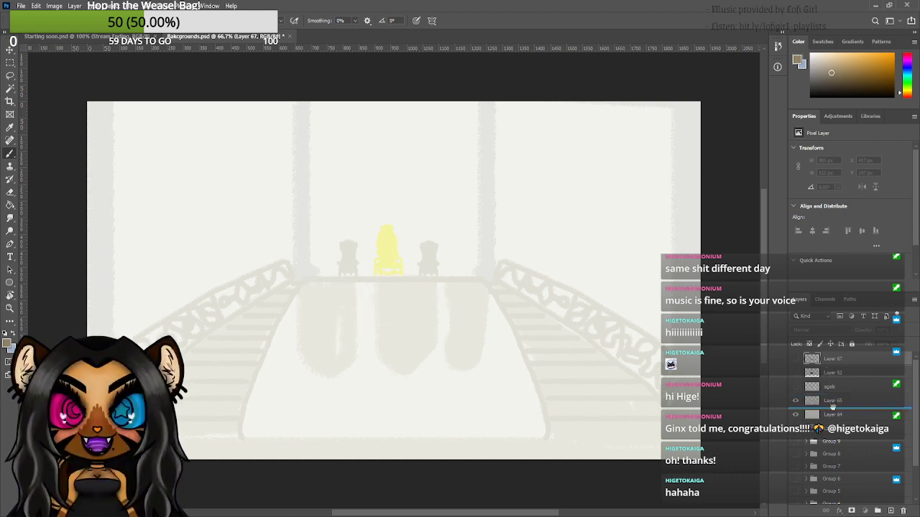
- Move Layer 52 below Layer 64 in the layer stack and toggle Layer 65 to check its content
left_click_drag(831, 418, 831, 421)
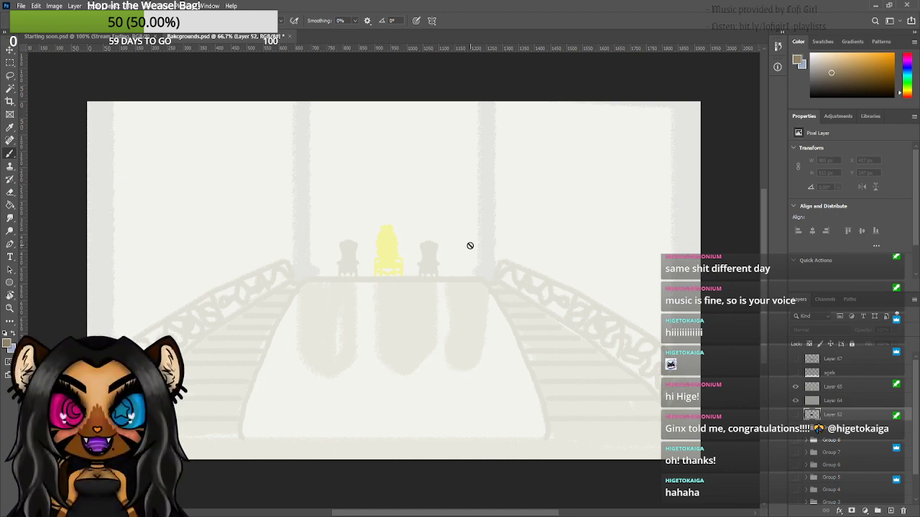
left_click(826, 390)
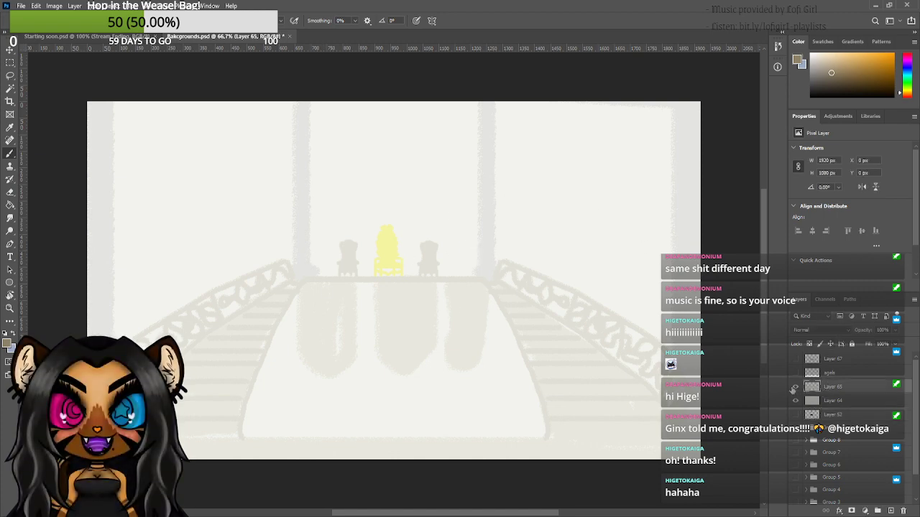
left_click(793, 389)
left_click(794, 389)
- Show the winged-figures layer, cut the left angel out onto its own layer, and name that layer angel2
left_click(795, 373)
left_click(834, 373)
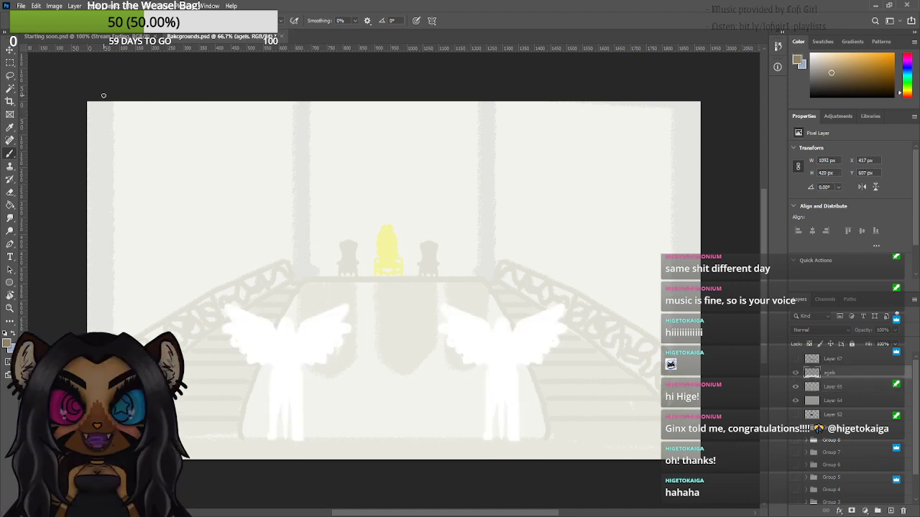
left_click(10, 64)
left_click_drag(217, 273, 368, 449)
key("ctrl+x")
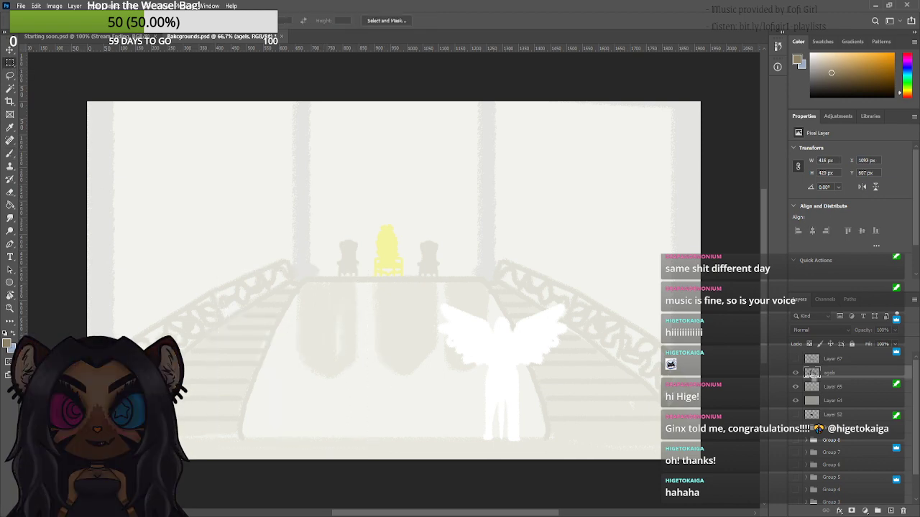
key("ctrl+v")
double_click(833, 373)
type("angel")
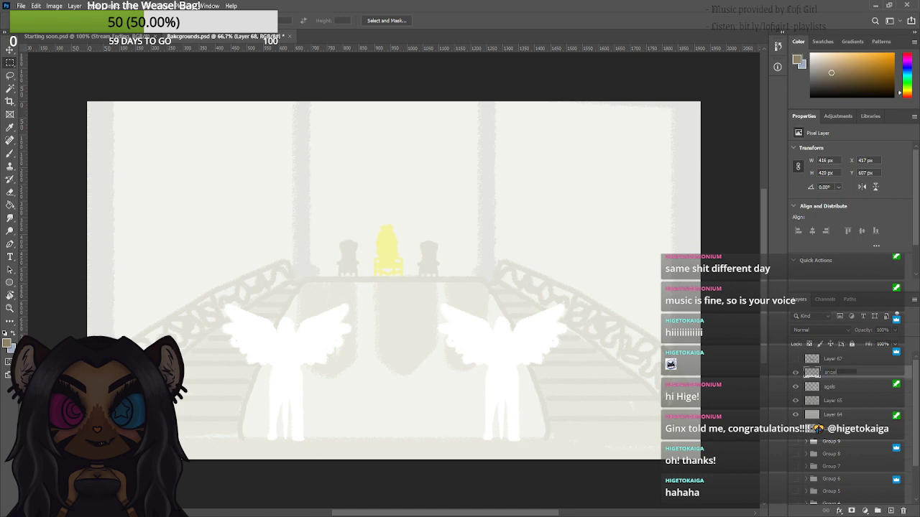
key("Return")
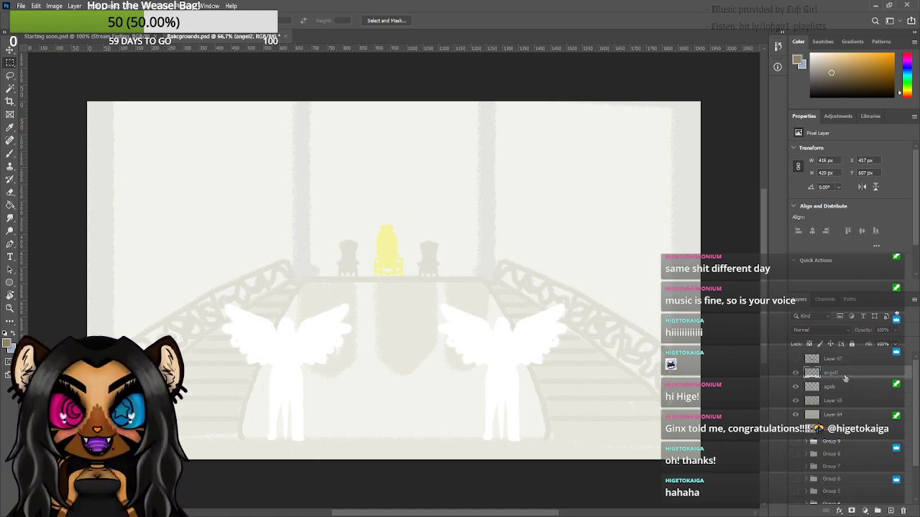
- Hide Layer 65 and Layer 64, isolate the right angel and the left angel in turn on the transparent canvas, and save
left_click_drag(795, 374, 795, 387)
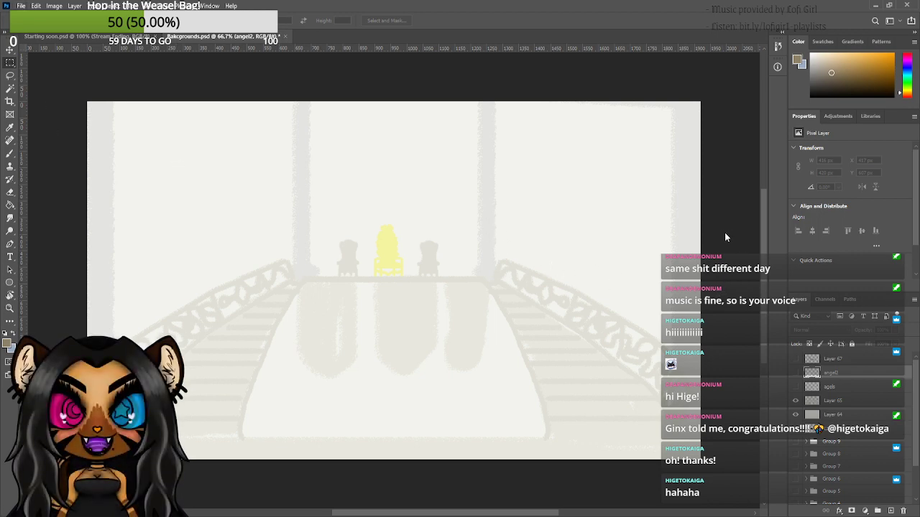
left_click(796, 401)
left_click(795, 415)
left_click(795, 386)
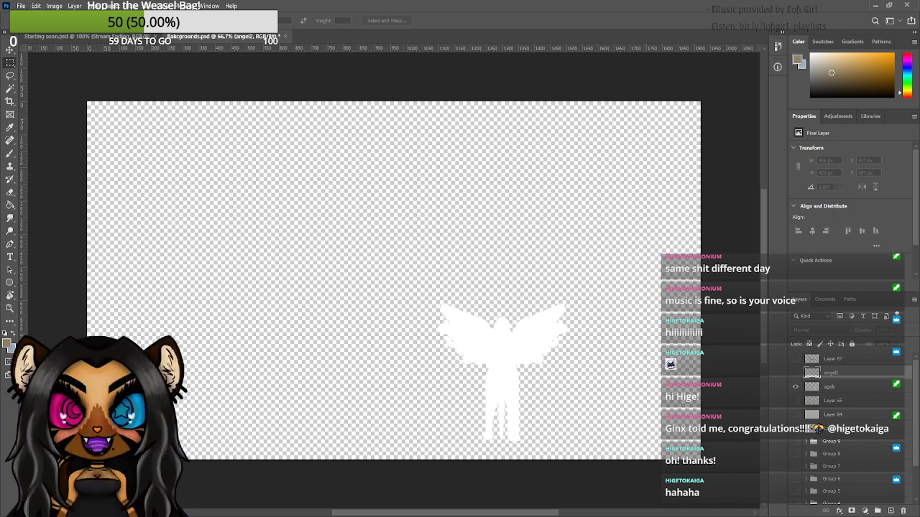
left_click(795, 387)
left_click(795, 373)
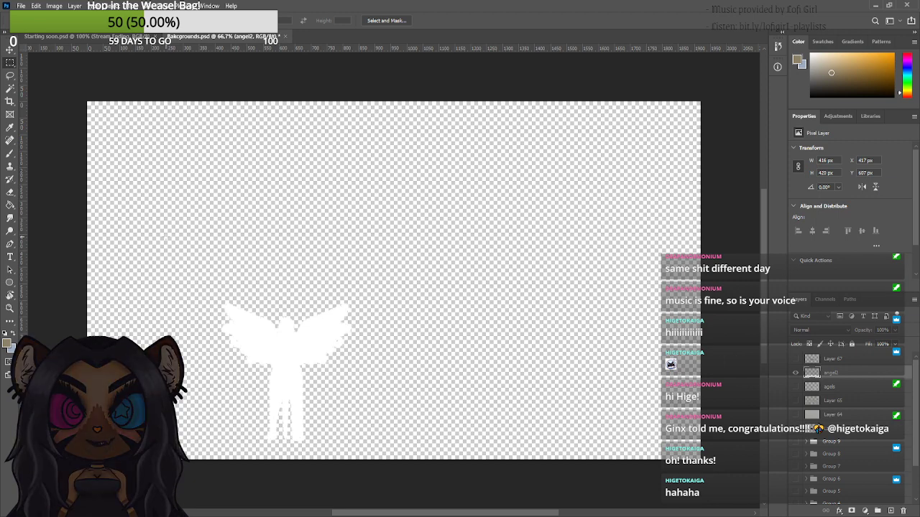
key("ctrl+s")
- Switch to After Effects and import Angel1.png and Angel2.png into the project
key("alt+Tab")
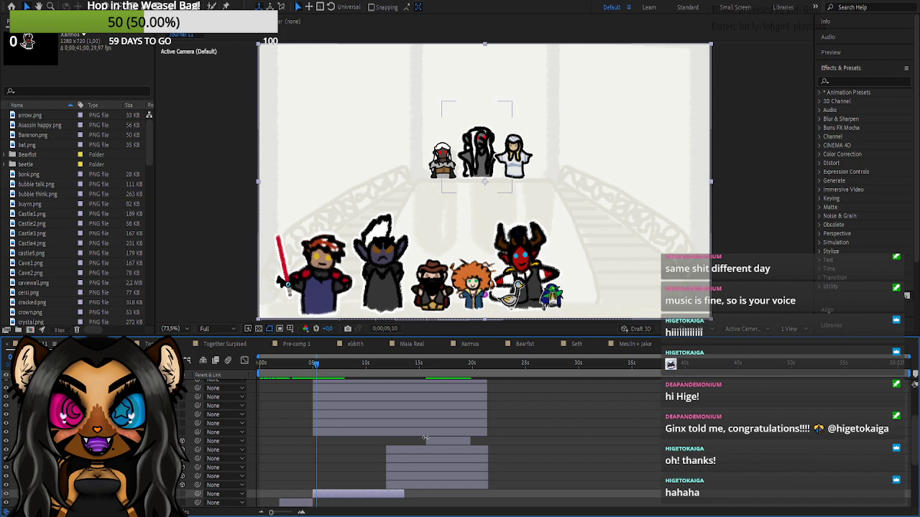
left_click(271, 432)
left_click(260, 419)
left_click(52, 194)
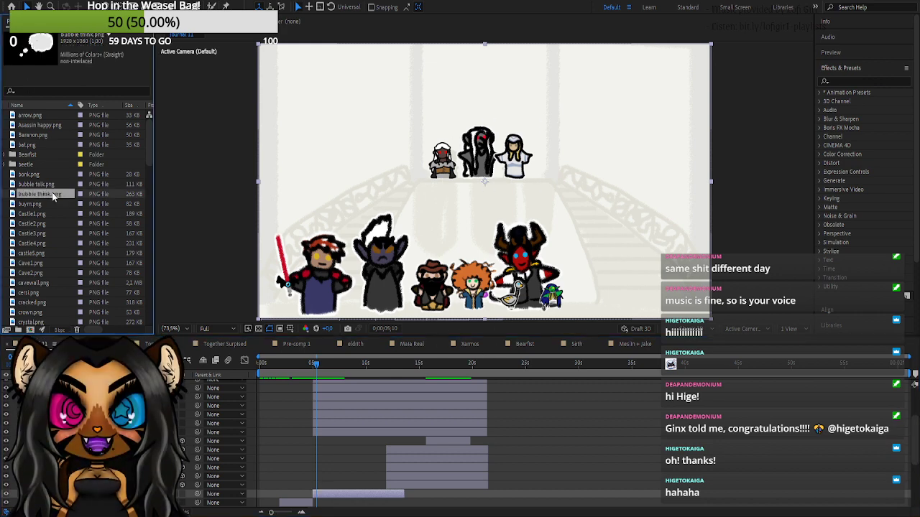
key("alt+Tab")
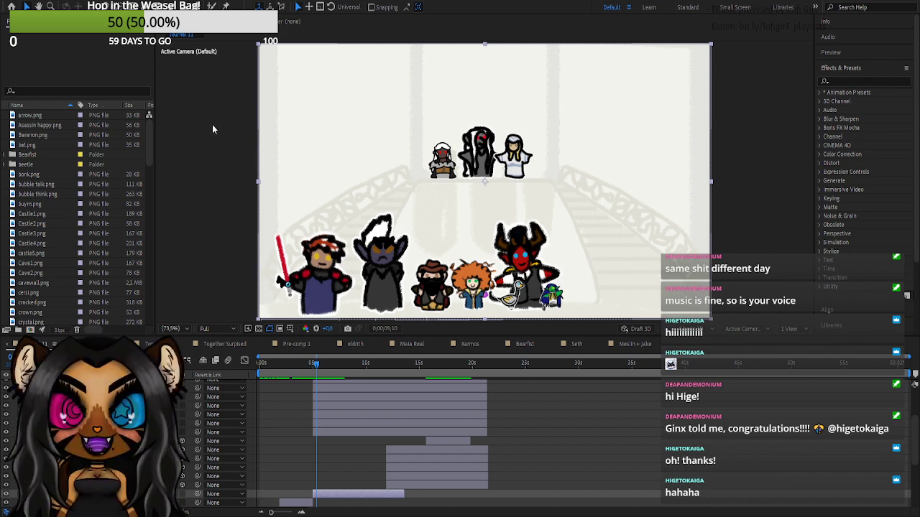
left_click(369, 330)
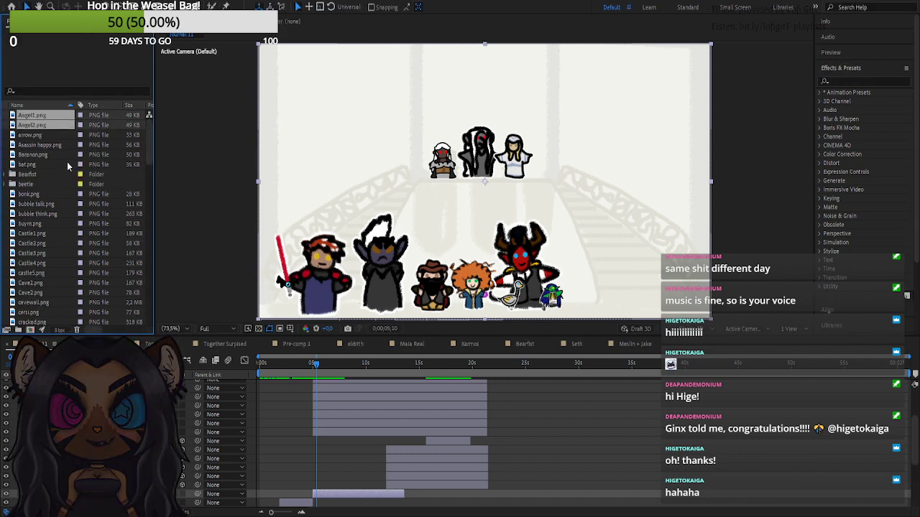
- Add both angel images to the hall composition, shorten them to about 8 seconds, and place them just above the background layer
left_click_drag(31, 126, 484, 209)
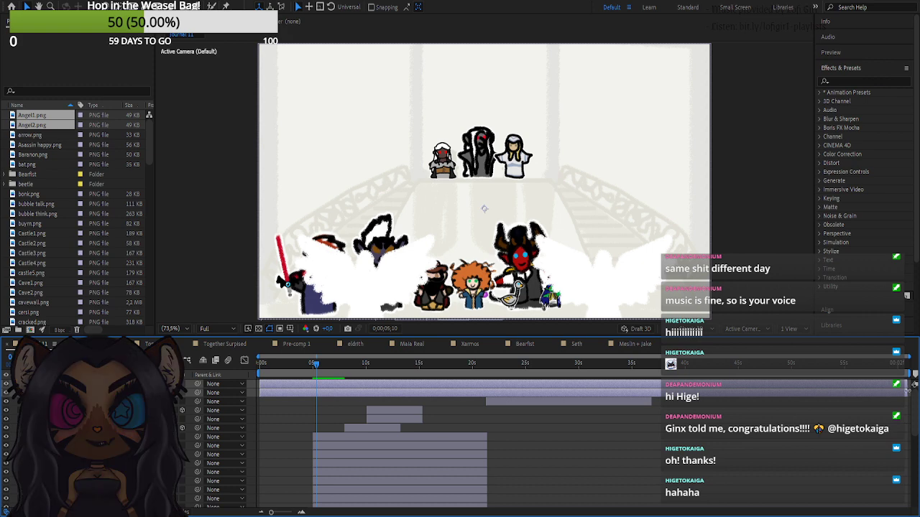
left_click_drag(909, 388, 347, 415)
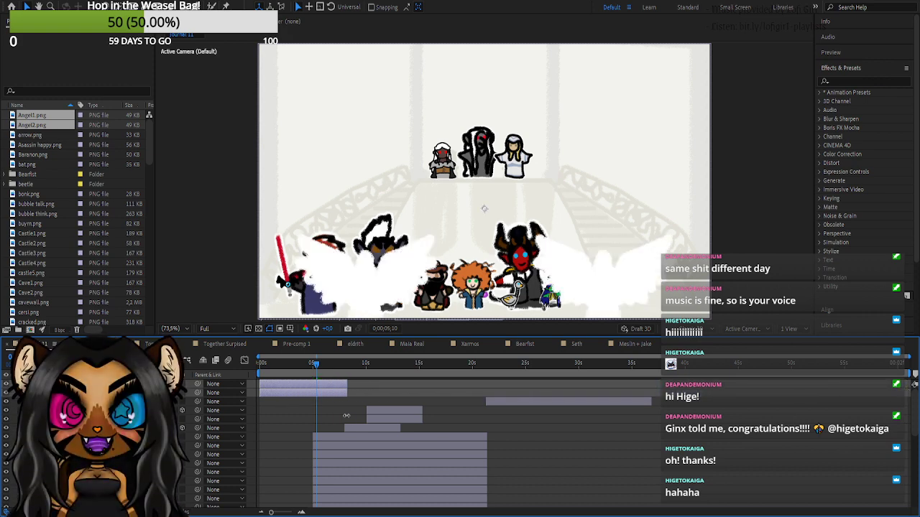
left_click_drag(97, 388, 97, 424)
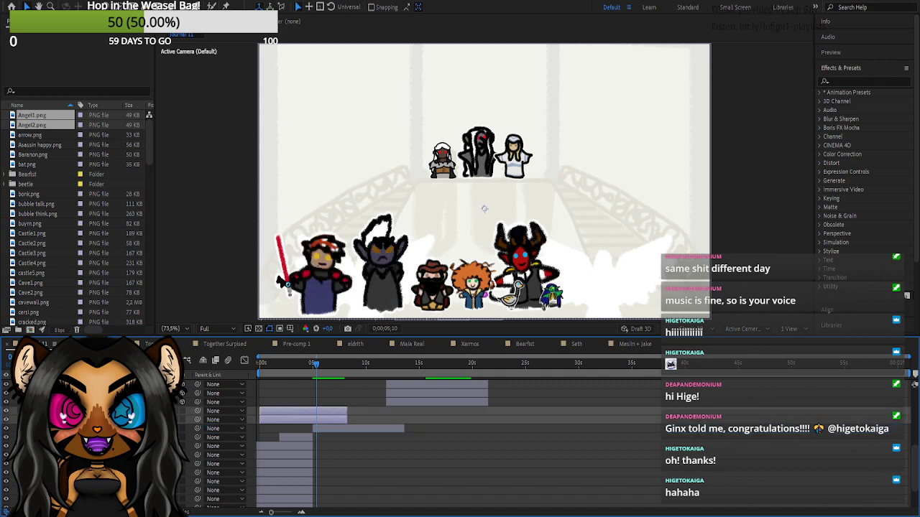
- Shift both angel layers to start at 5 seconds and extend their ends to match the hall background layer
left_click_drag(273, 423, 329, 424)
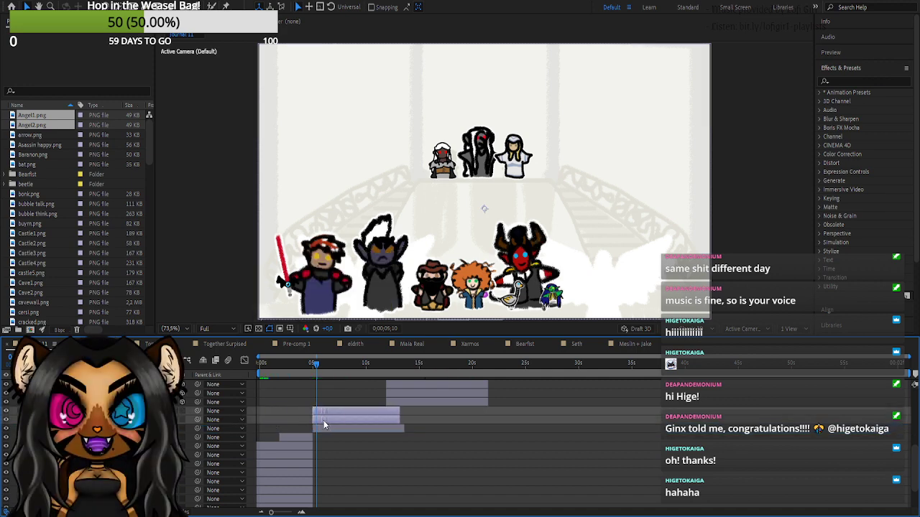
left_click(301, 513)
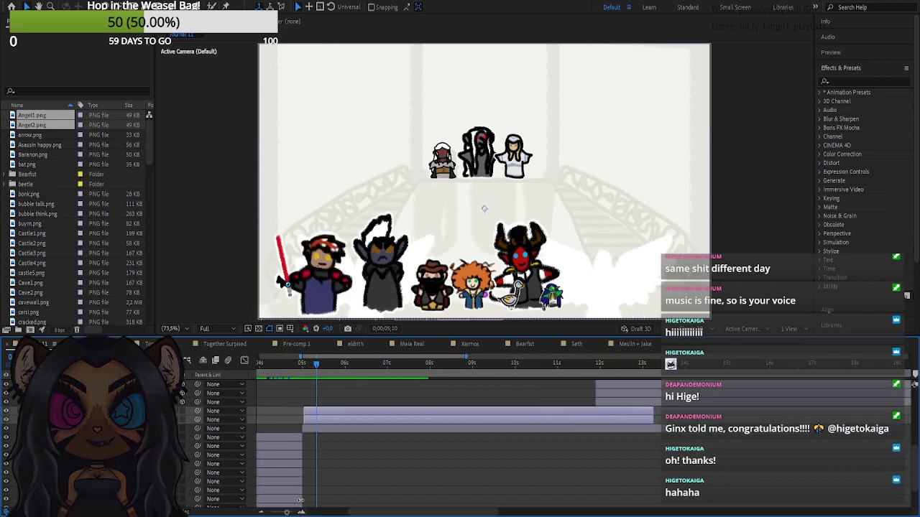
left_click_drag(309, 424, 309, 424)
left_click_drag(653, 419, 666, 418)
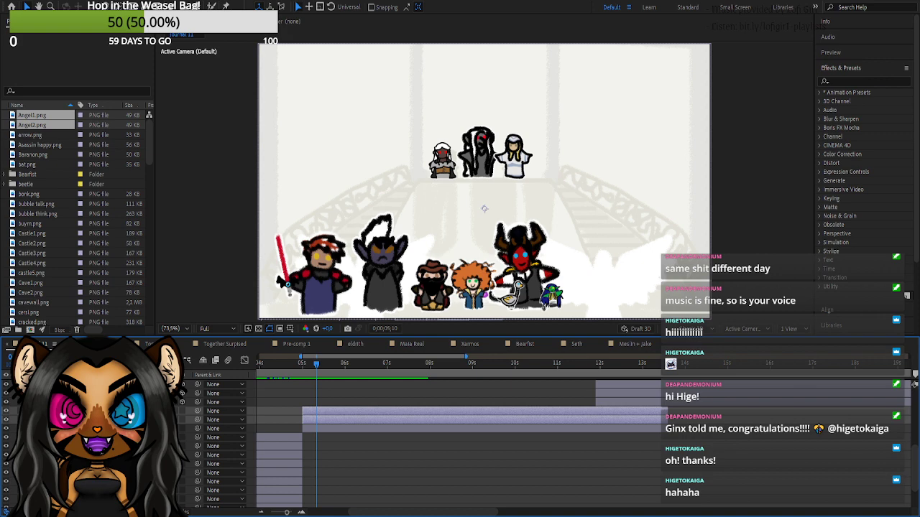
- Scale down both angel layers and raise them onto the staircase behind the characters
key("p")
left_click(58, 420)
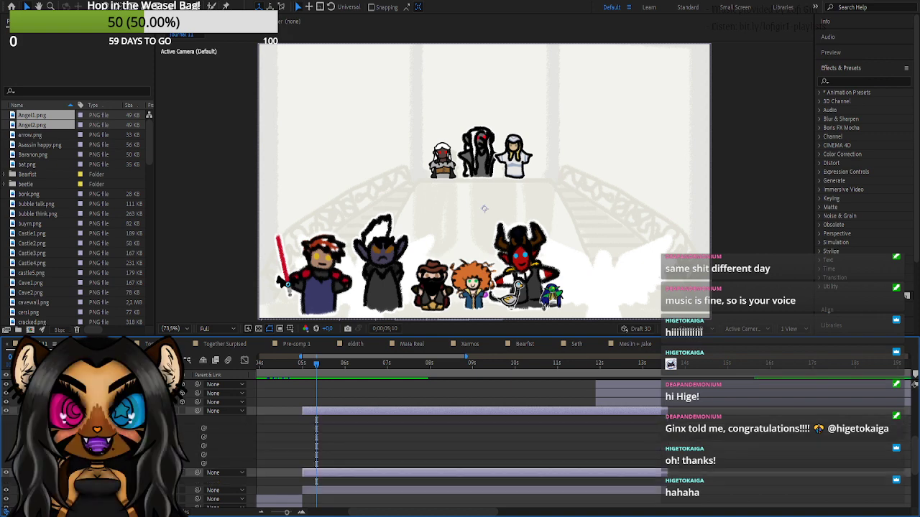
mouse_move(146, 446)
left_mouse_down()
mouse_move(160, 446)
mouse_move(148, 446)
left_mouse_up()
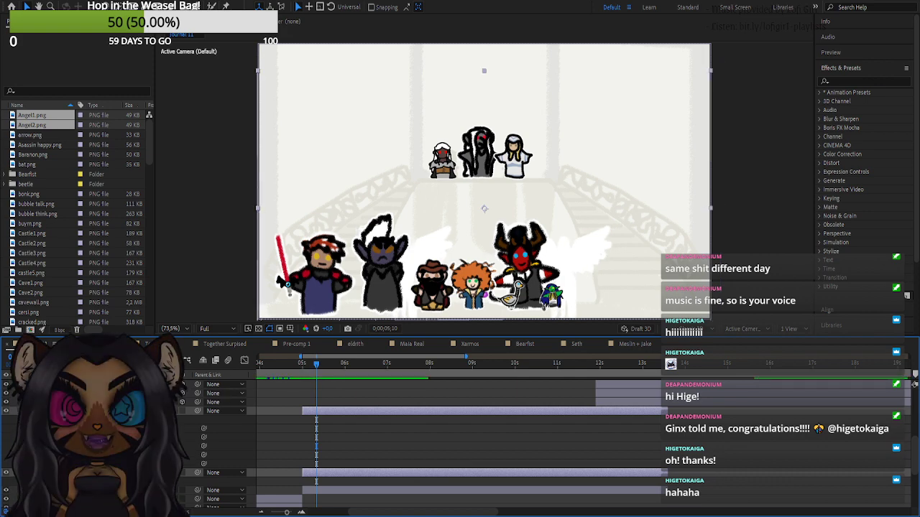
left_click_drag(147, 437, 128, 437)
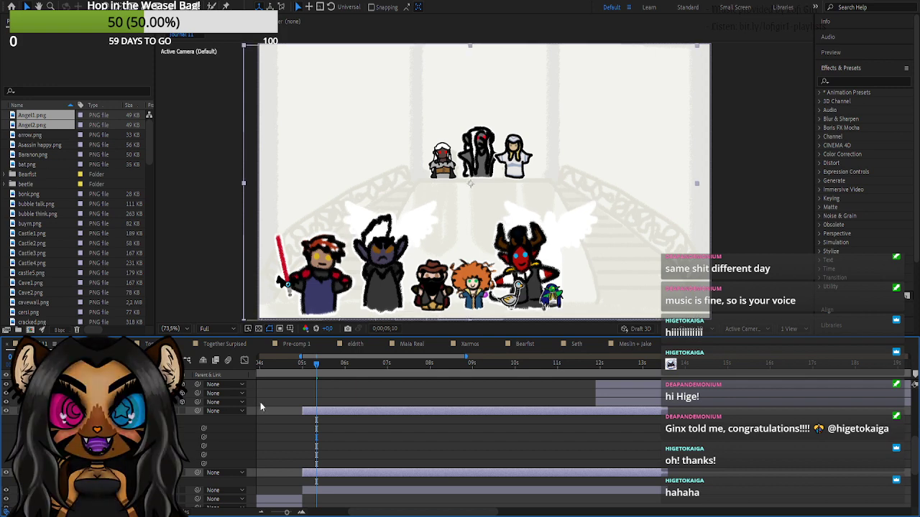
- Hide the character layers standing in front of the angels, leaving the seated middle figure visible
scroll(460, 444, "down", 3)
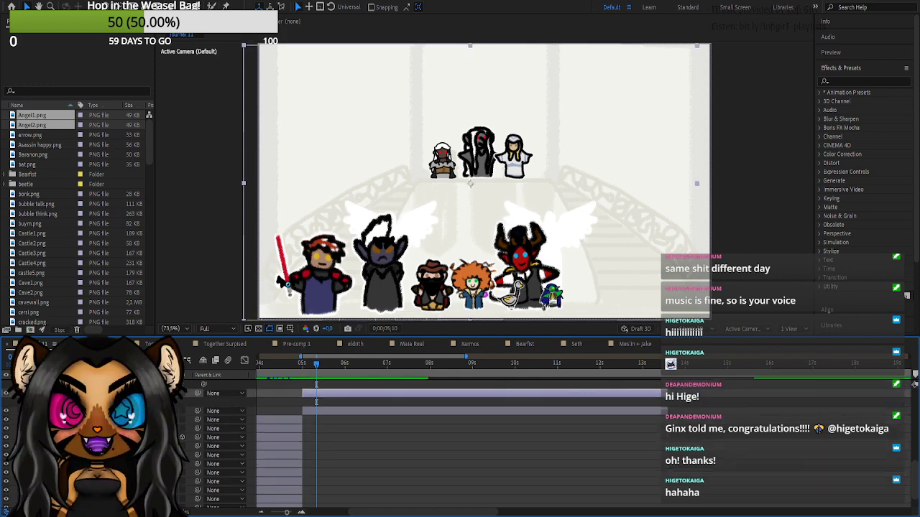
scroll(460, 444, "up", 6)
scroll(316, 460, "up", 3)
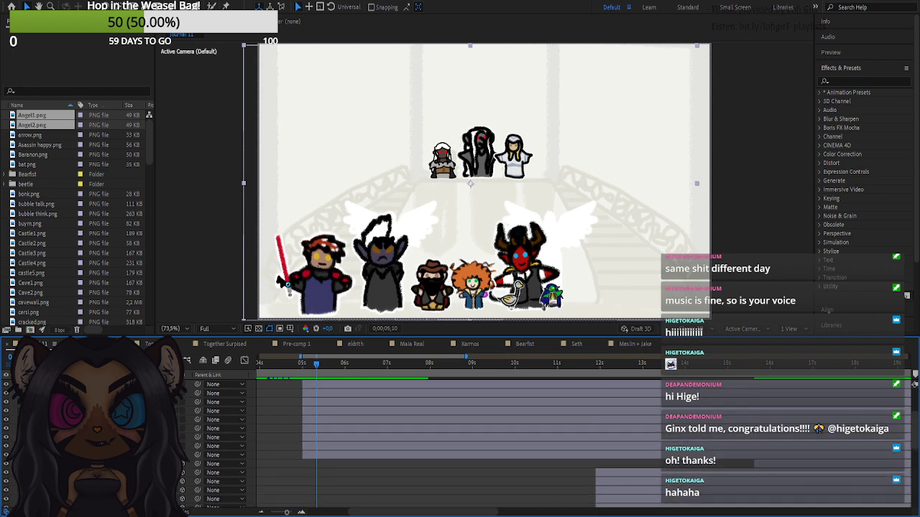
left_click_drag(7, 419, 7, 490)
scroll(460, 444, "down", 6)
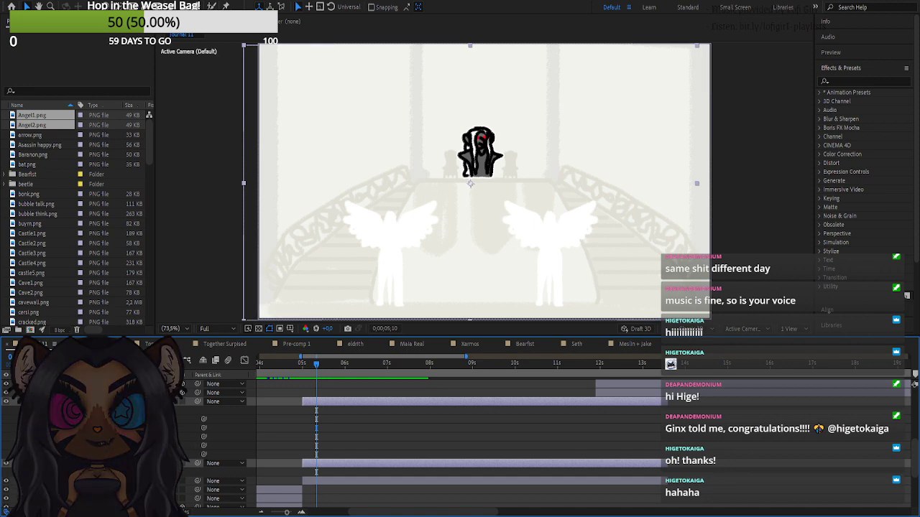
- Nudge both angels right together until they stand evenly on either side of the central throne, and collapse their layer properties
key("Right")
key("Right")
key("Right")
key("Right")
key("Right")
key("Right")
key("Right")
key("Right")
key("Right")
key("Right")
key("Right")
key("Right")
key("Right")
key("Right")
key("Right")
key("Right")
key("Right")
key("Right")
key("Right")
key("Right")
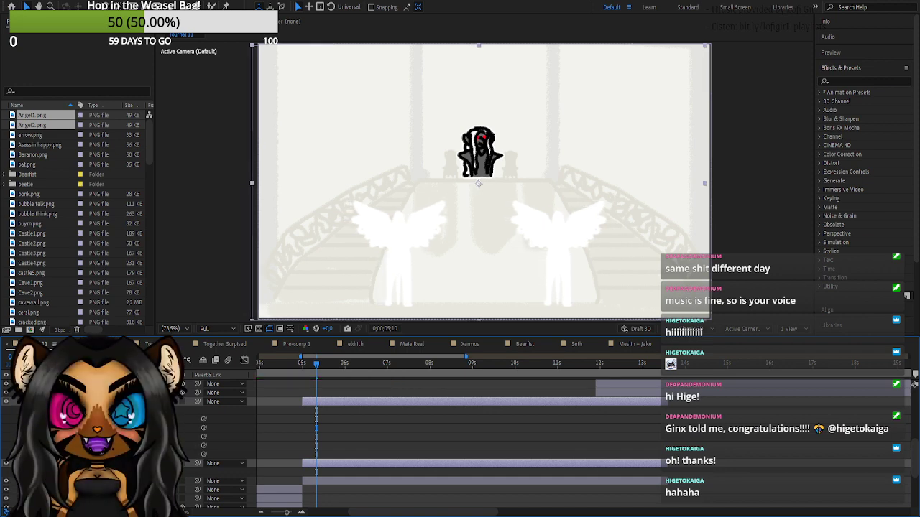
key("Right")
key("Right")
key("Right")
key("Right")
key("Right")
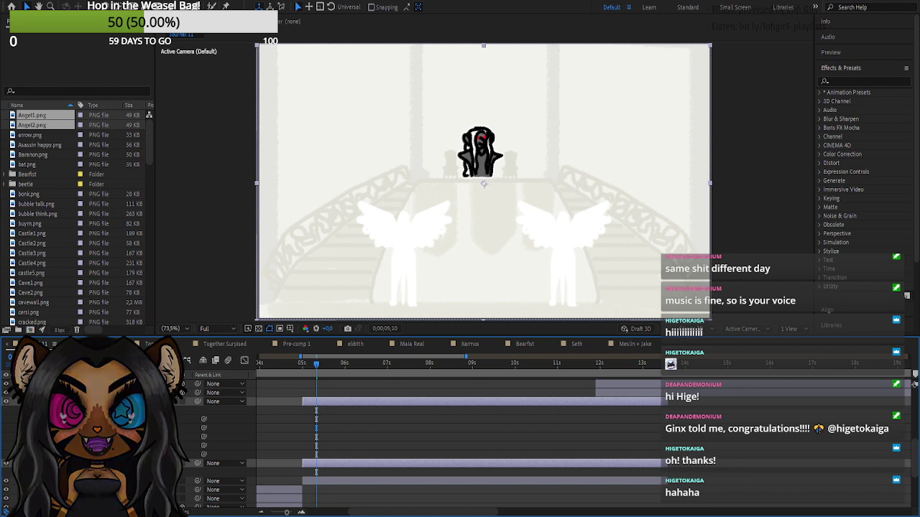
key("Right")
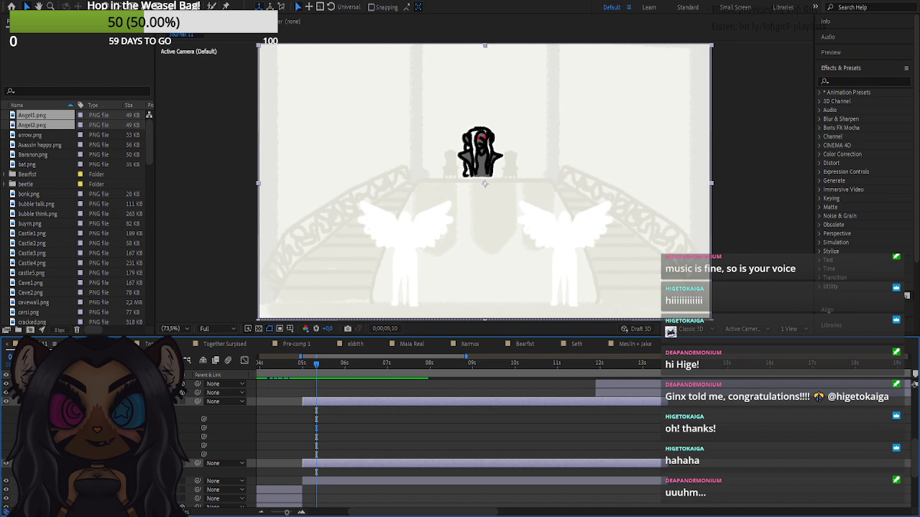
left_click(36, 401)
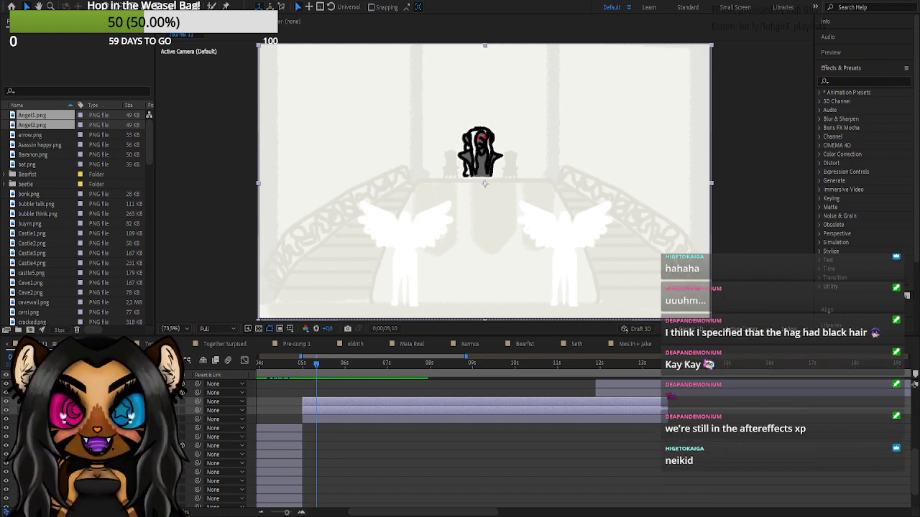
- Switch to Assassin.psd in Photoshop, show Layer 126, and toggle Layer 126 copy repeatedly to compare the two colourings at 200% zoom
key("alt+Tab")
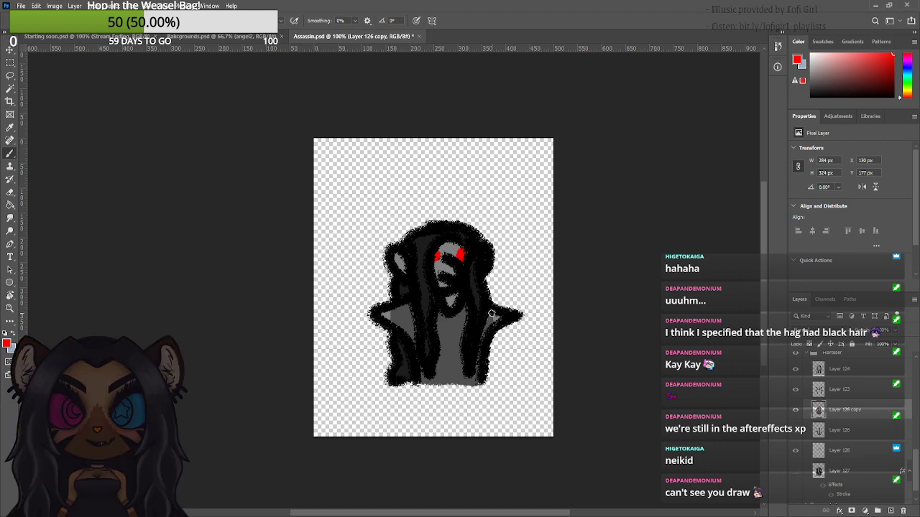
scroll(440, 259, "up", 1)
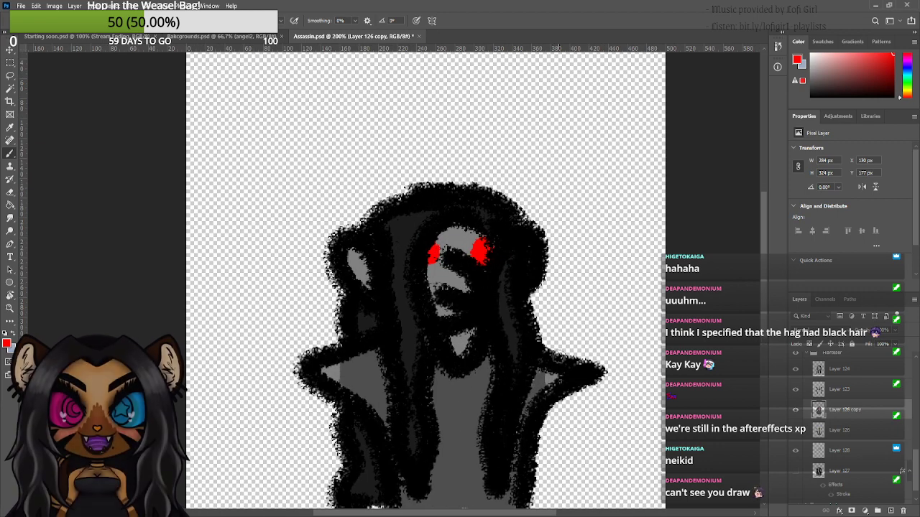
left_click_drag(569, 340, 572, 254)
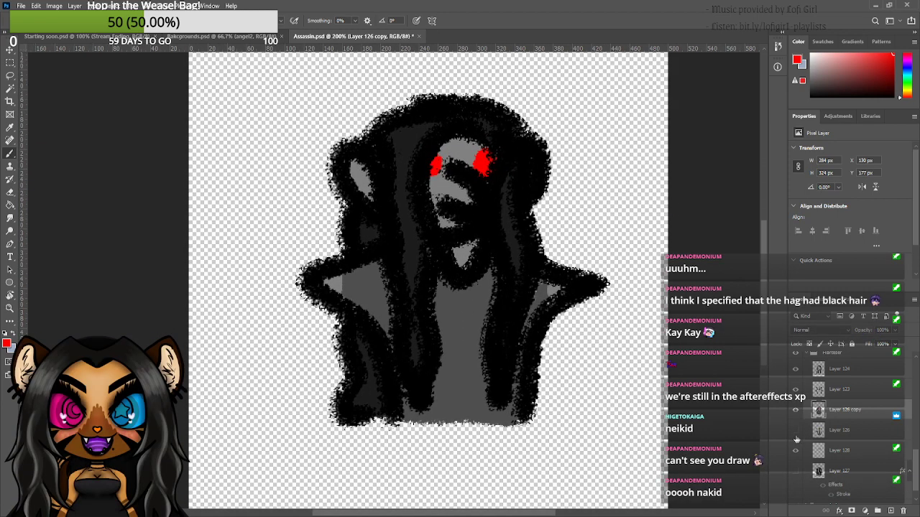
left_click(795, 411)
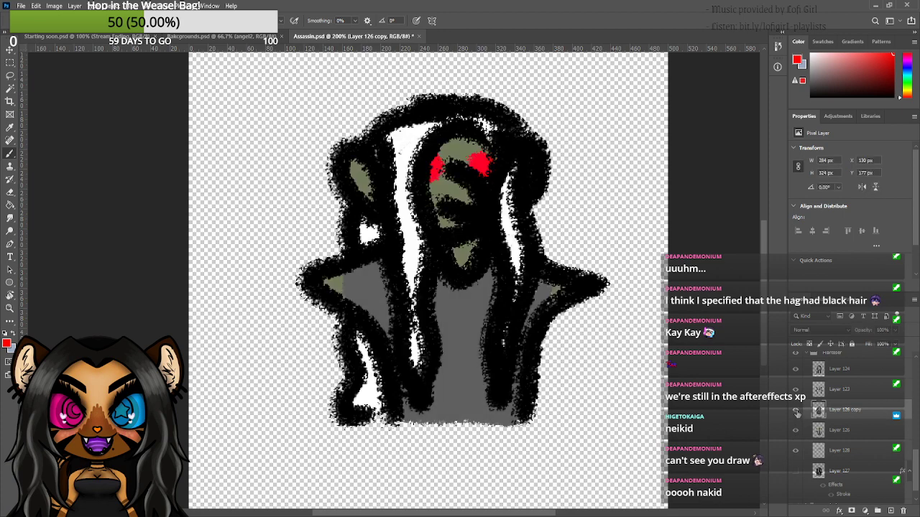
left_click(795, 411)
left_click(795, 411)
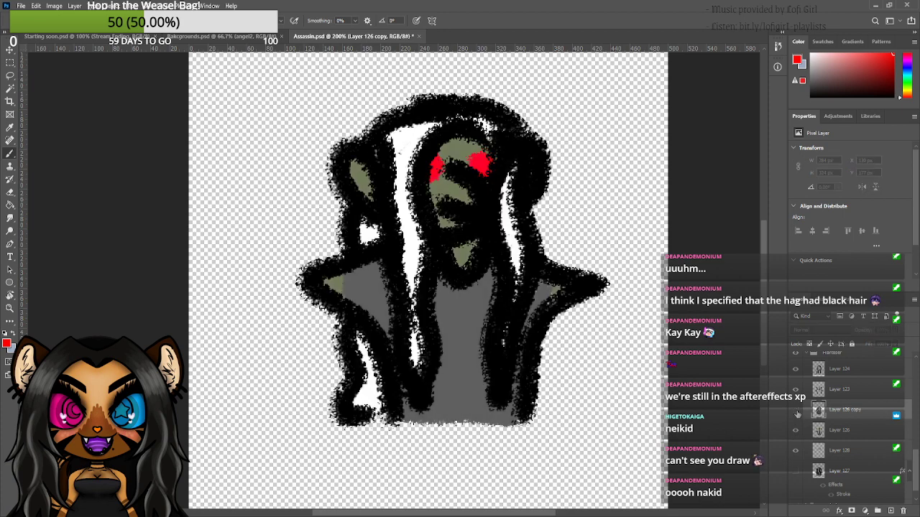
left_click(796, 411)
left_click(795, 411)
left_click(795, 411)
left_click(796, 411)
left_click(795, 411)
left_click(796, 411)
left_click(796, 413)
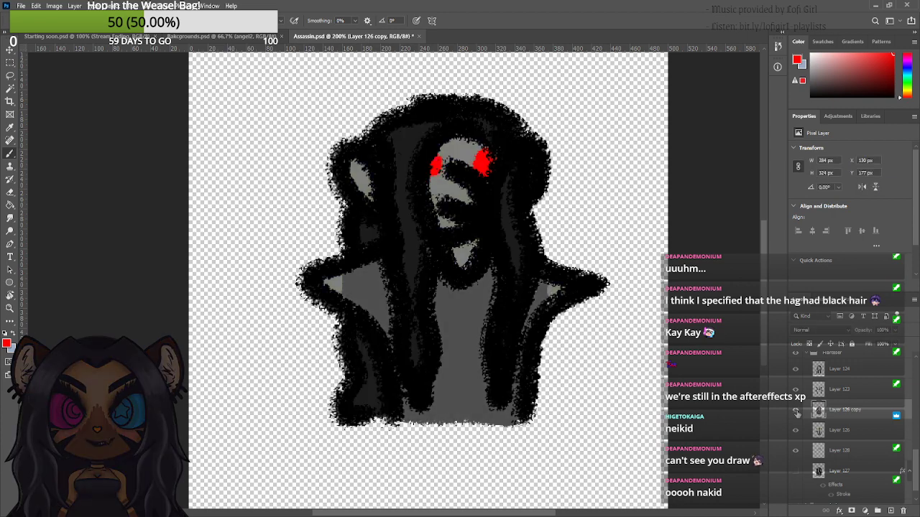
- Toggle Layer 126 copy, sample the eye red from the original colouring, and leave only the dark-haired copy shown with Layer 126 hidden
left_click(796, 413)
left_click(796, 413)
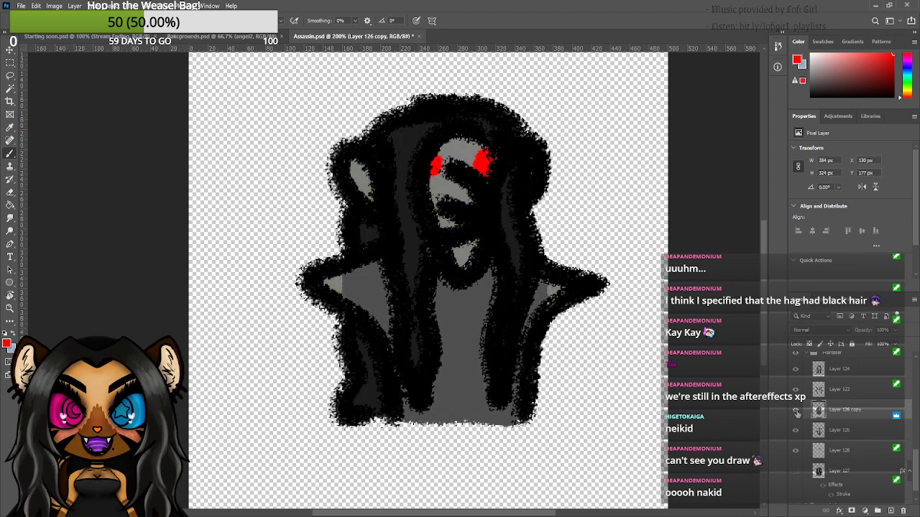
left_click(796, 414)
key("i")
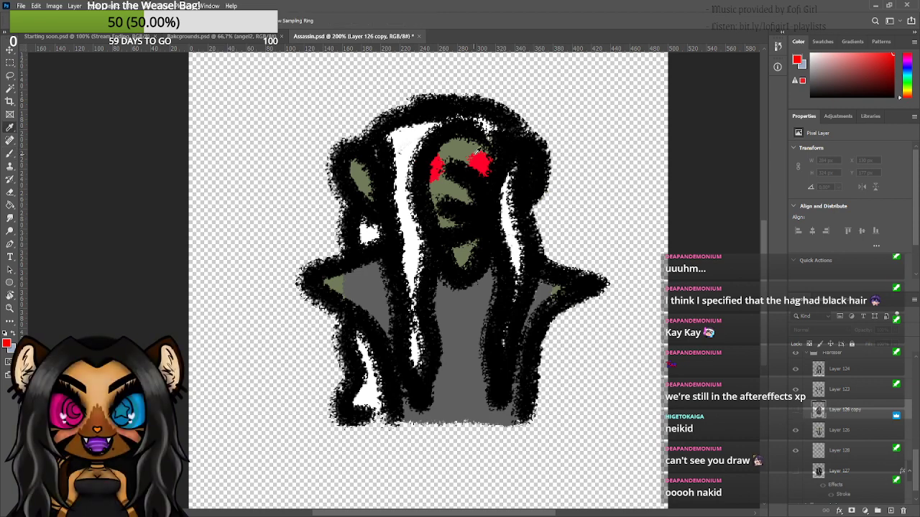
left_click(479, 162)
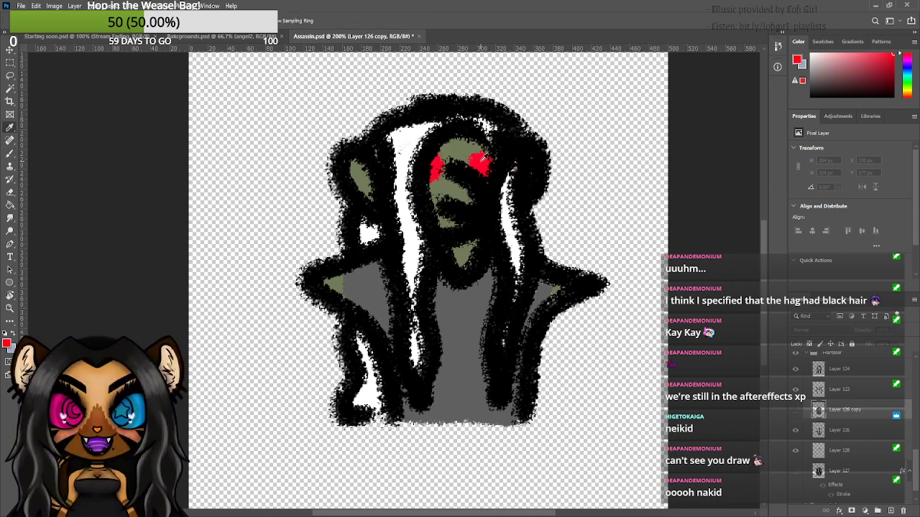
left_click(796, 414)
key("b")
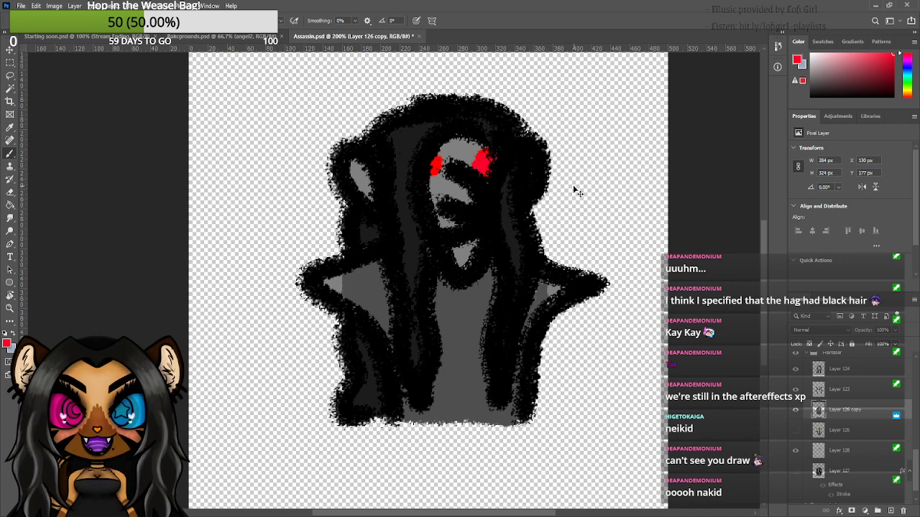
- Sample the red from an eye on Layer 126 copy and brush it upward to enlarge the hag's left-hand eye
key("i")
left_click(478, 154)
key("b")
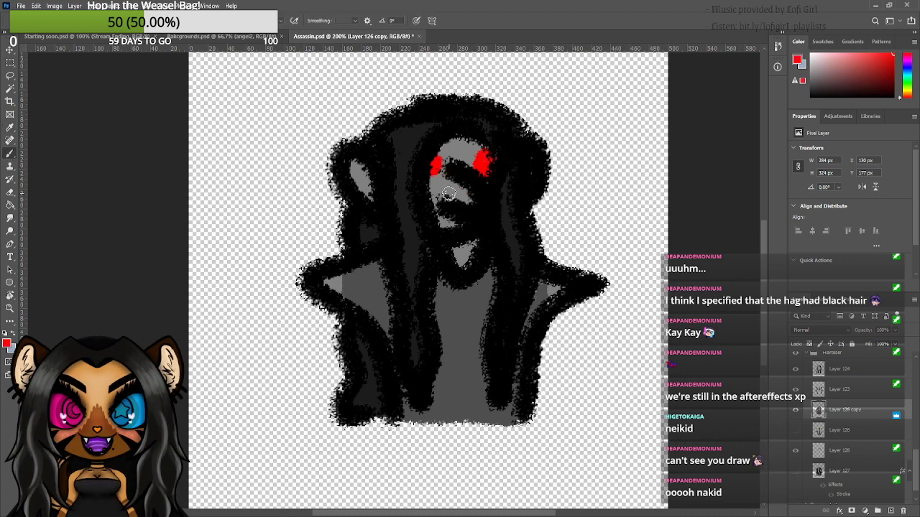
mouse_move(434, 157)
left_mouse_down()
mouse_move(437, 165)
mouse_move(435, 154)
left_mouse_up()
scroll(496, 281, "down", 1)
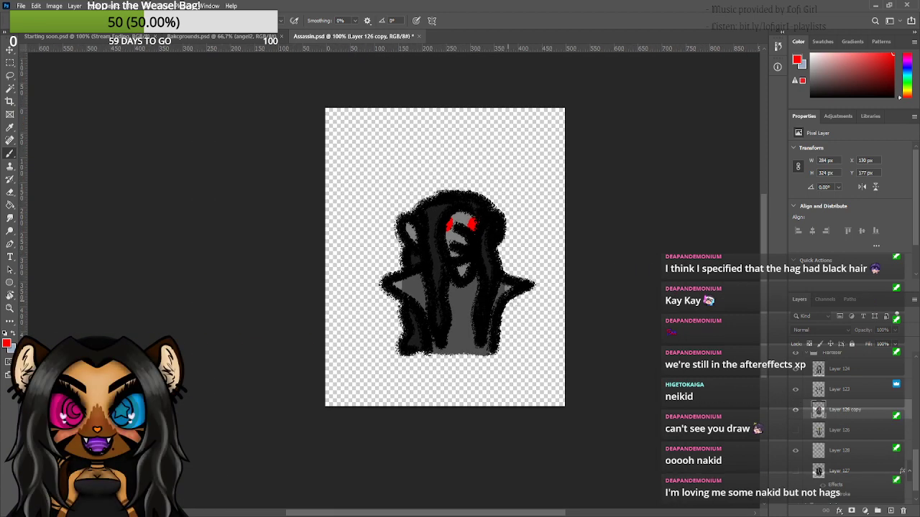
scroll(535, 299, "up", 1)
scroll(837, 405, "up", 3)
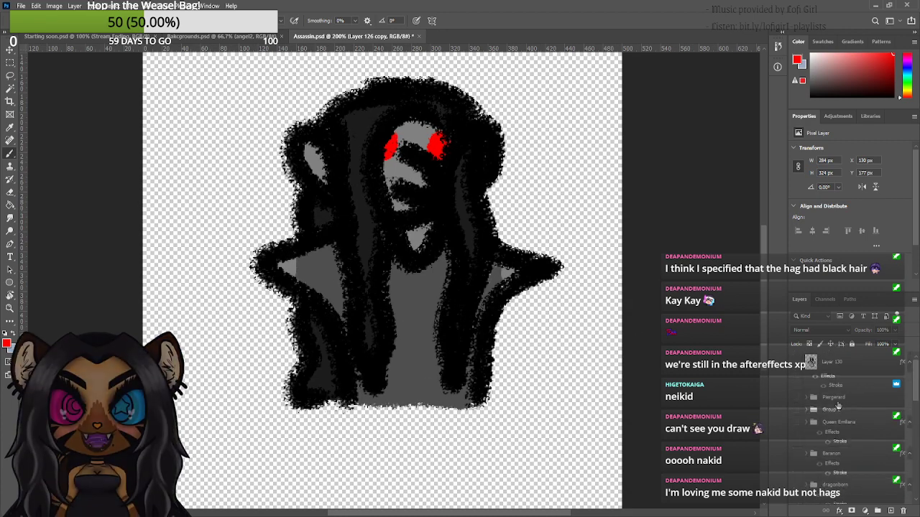
- Stamp the visible hag artwork into a new merged layer above Layer 124, and hide the source layers beneath it
scroll(837, 406, "down", 3)
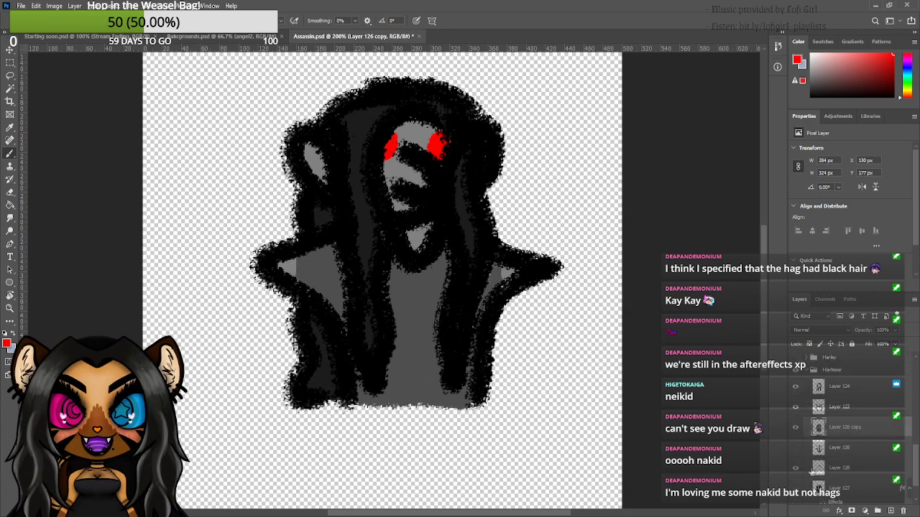
left_click(834, 392)
left_click(831, 390)
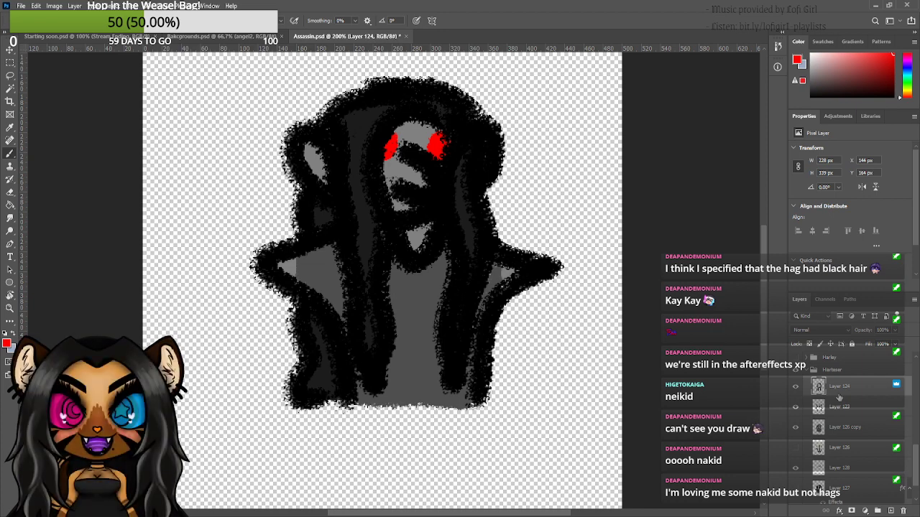
key("ctrl+alt+shift+e")
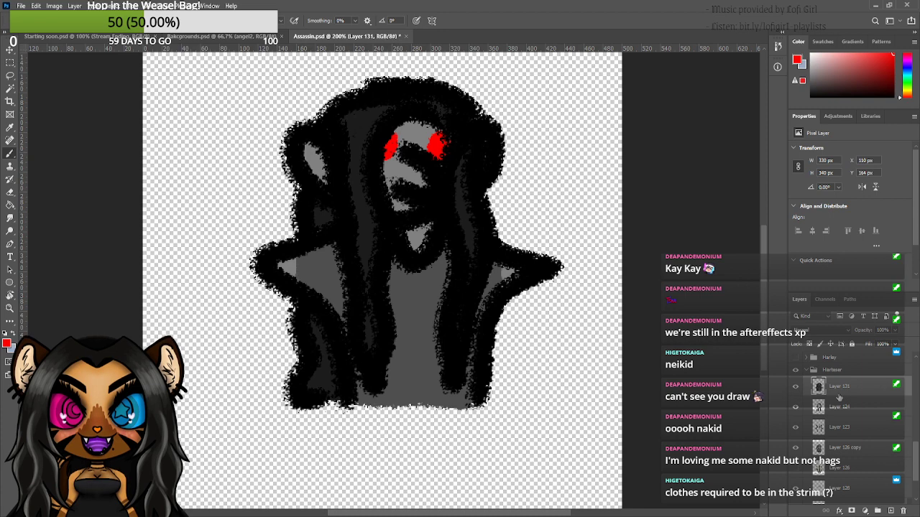
left_click_drag(796, 407, 795, 496)
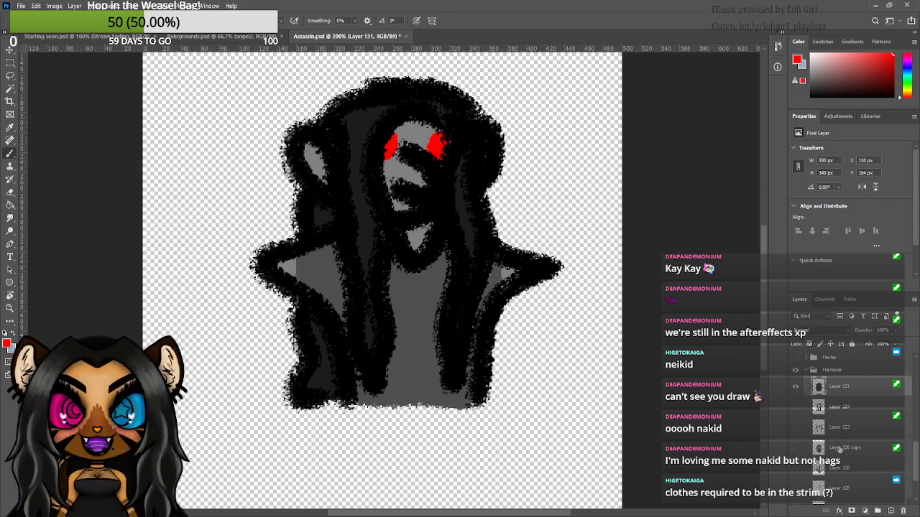
- Toggle the merged layer and its source layers to compare the line art and colouring, leaving only merged Layer 131 shown
left_click(795, 386)
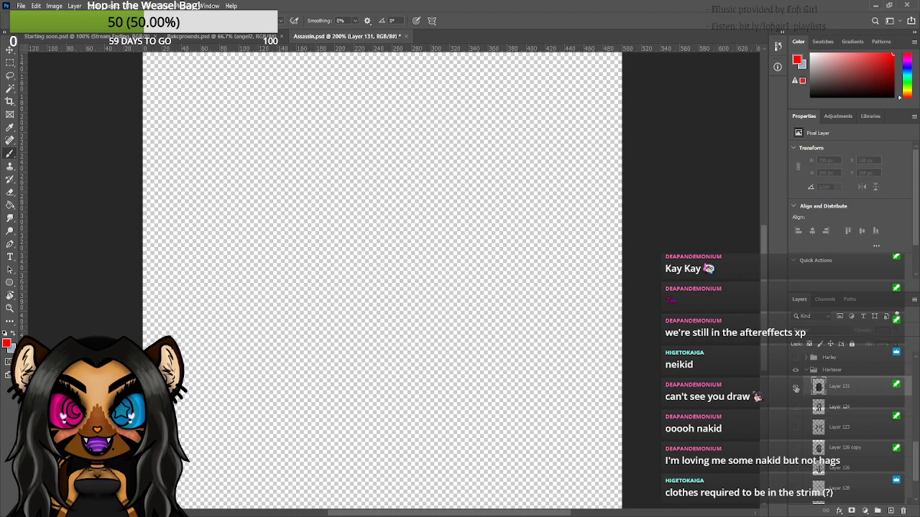
left_click(795, 386)
left_click(795, 387)
left_click(796, 408)
left_click(796, 428)
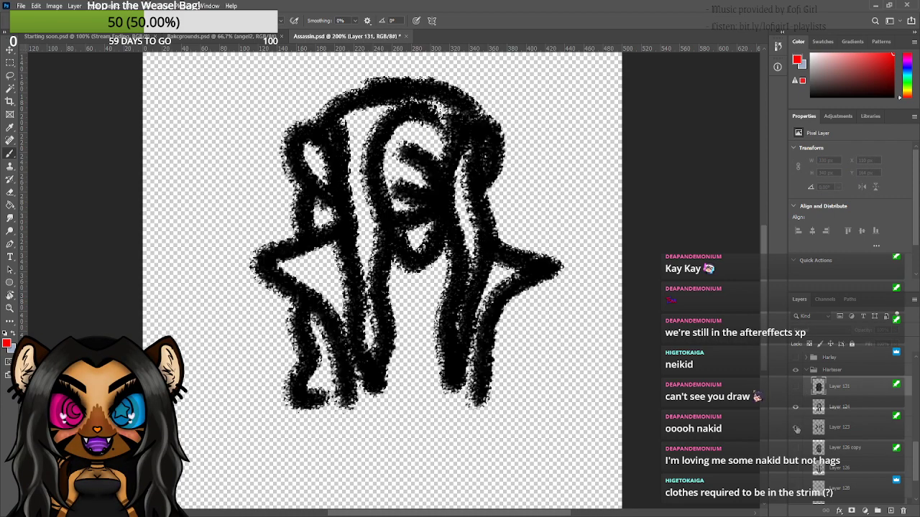
left_click(796, 429)
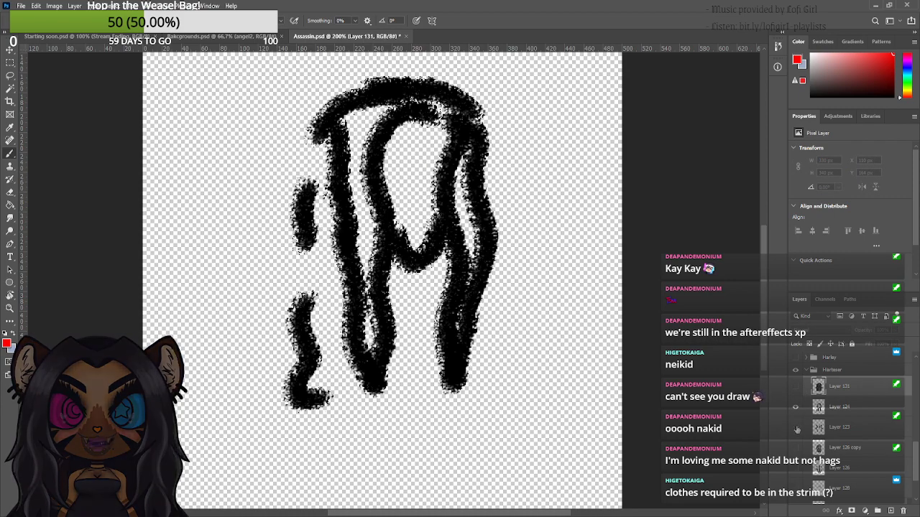
left_click(796, 428)
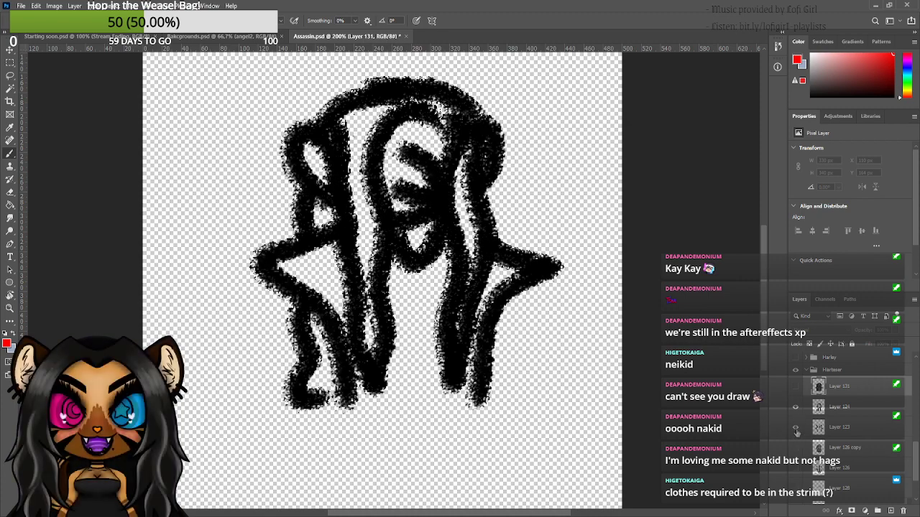
left_click(805, 471)
left_click(796, 468)
left_click(796, 468)
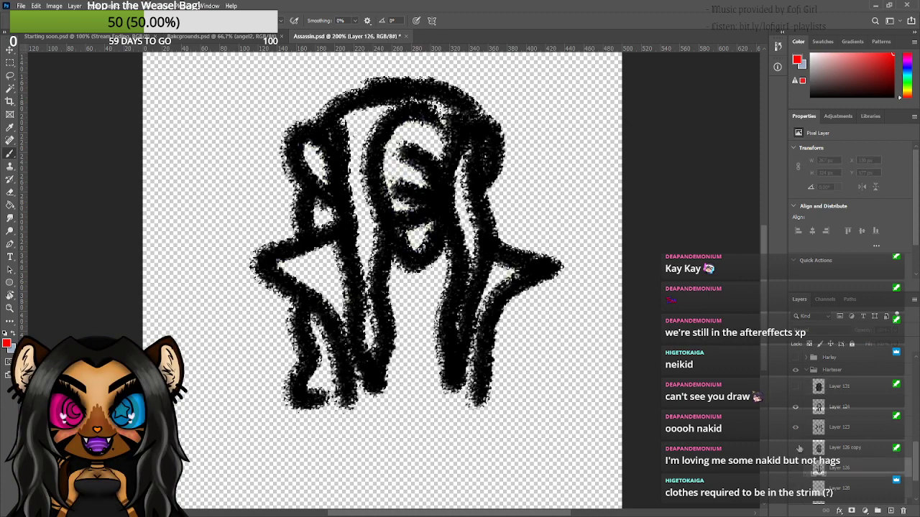
left_click(797, 428)
left_click(796, 408)
left_click(795, 387)
left_click(795, 387)
left_click(795, 387)
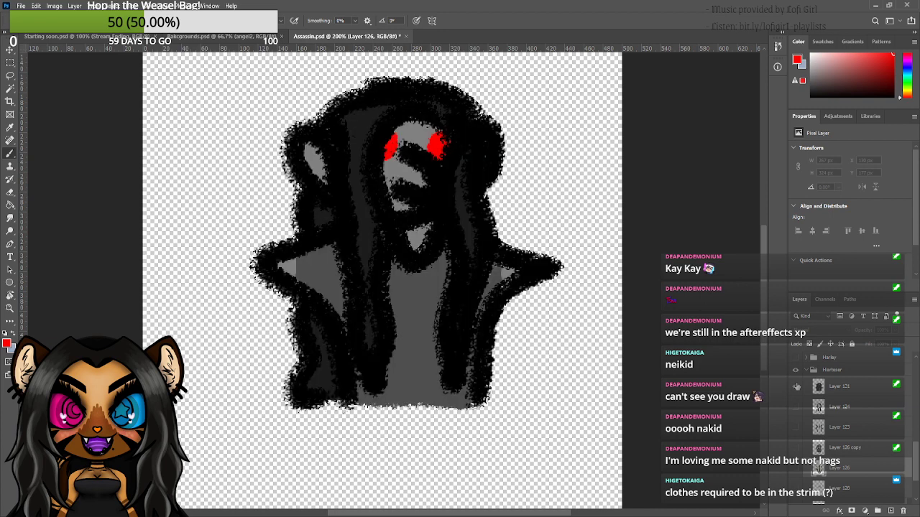
- Apply a white Stroke effect around the merged hag figure on Layer 131
left_click(832, 394)
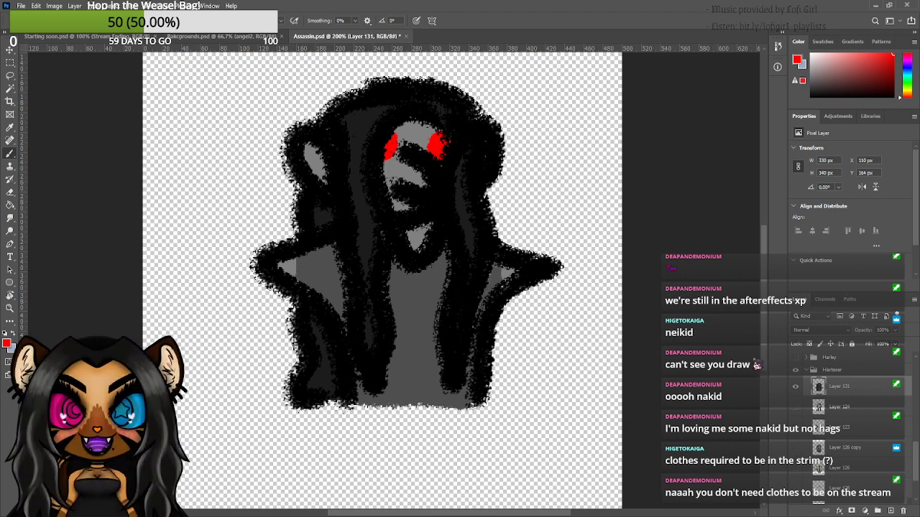
left_click(853, 420)
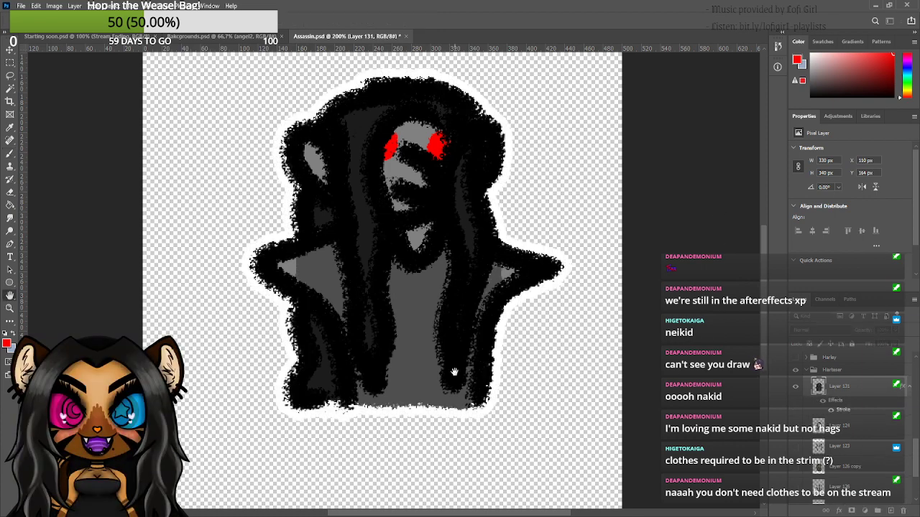
- Open Dasheng.psd and hide Layer 26 with the pink-haired dress version
left_click(810, 298)
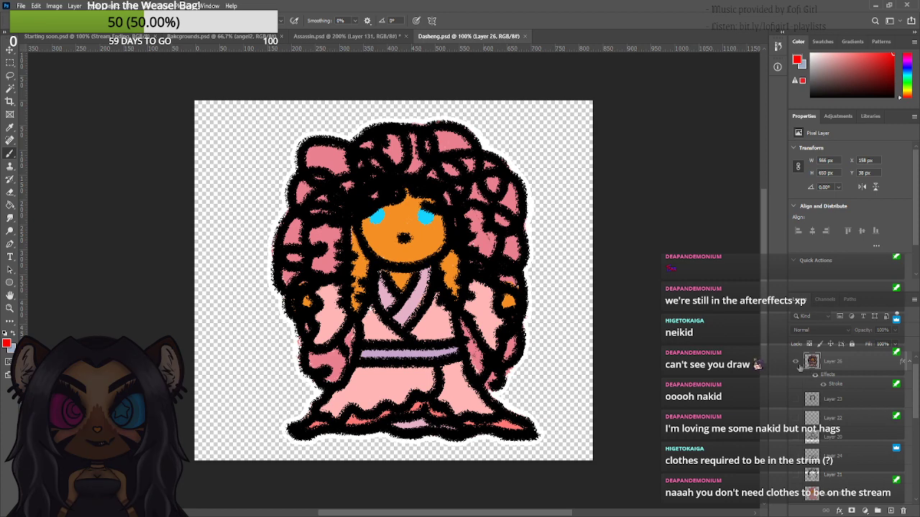
key("Delete")
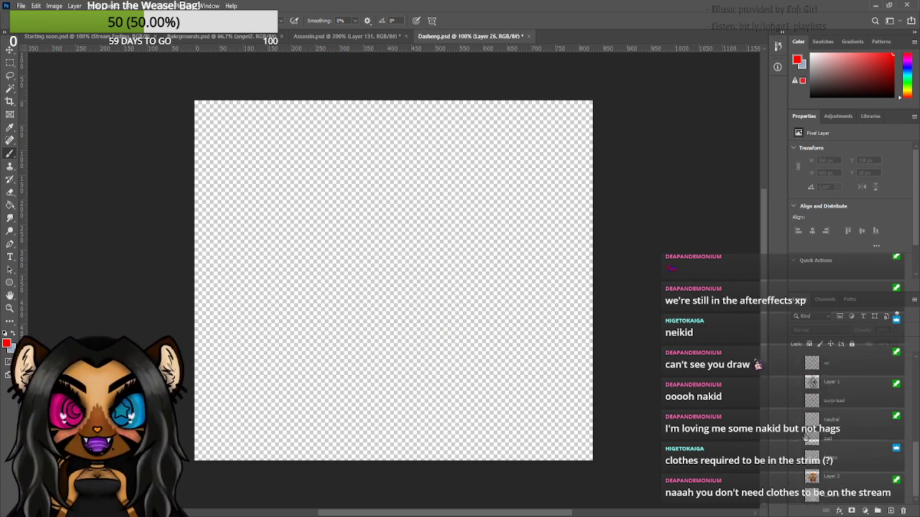
scroll(803, 424, "up", 5)
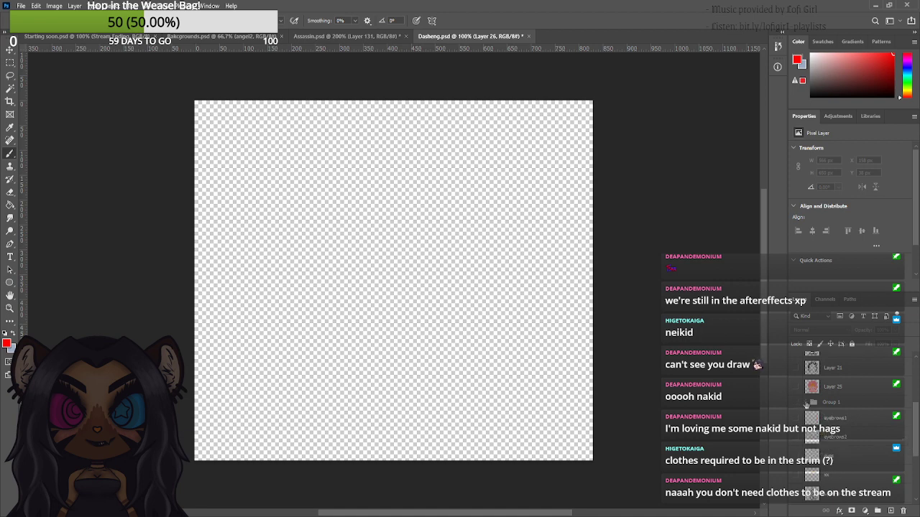
scroll(805, 405, "down", 3)
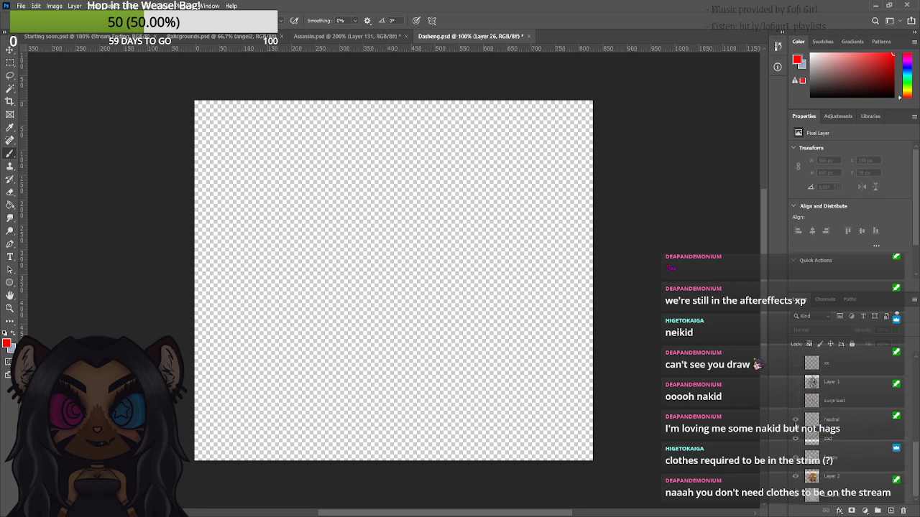
- Show the happy mouth, Layer 2, Layer 1 and eyes layers to assemble the goat character in the black and yellow vest
left_click(795, 424)
left_click(795, 438)
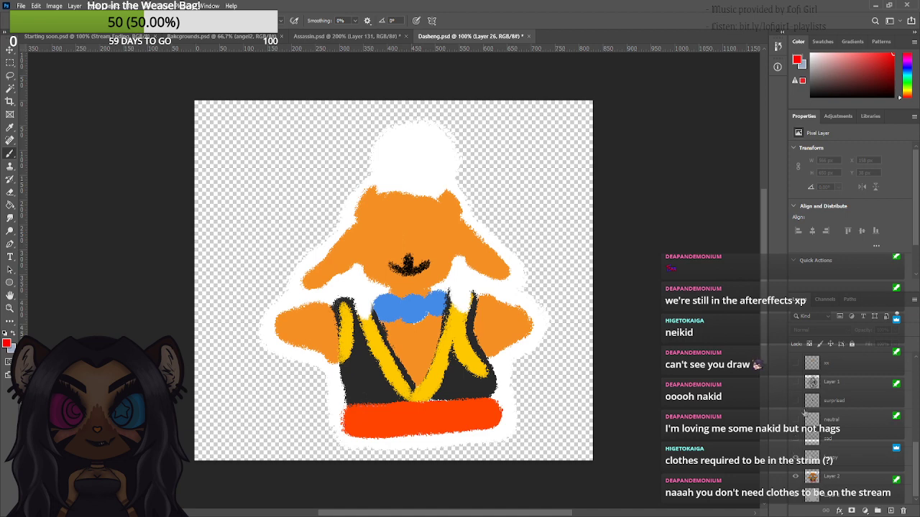
left_click(795, 382)
scroll(798, 395, "up", 2)
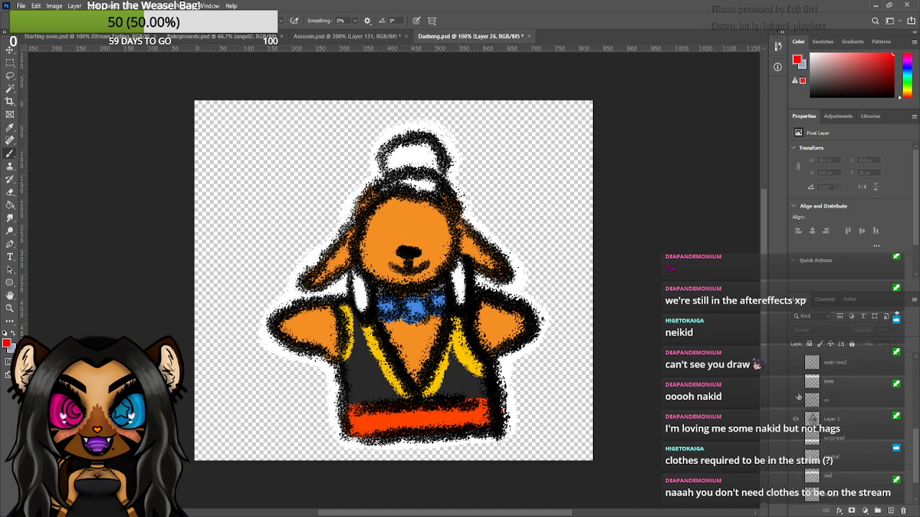
left_click(796, 387)
scroll(797, 396, "up", 1)
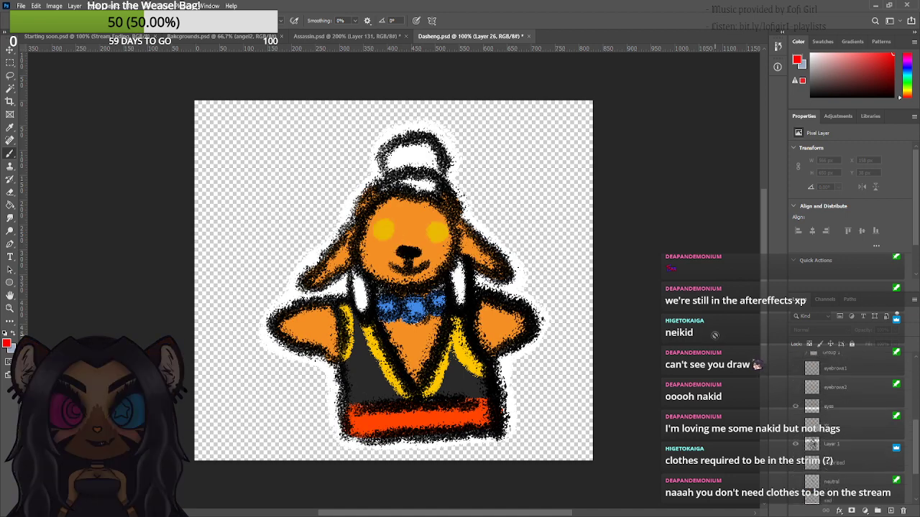
scroll(853, 433, "down", 3)
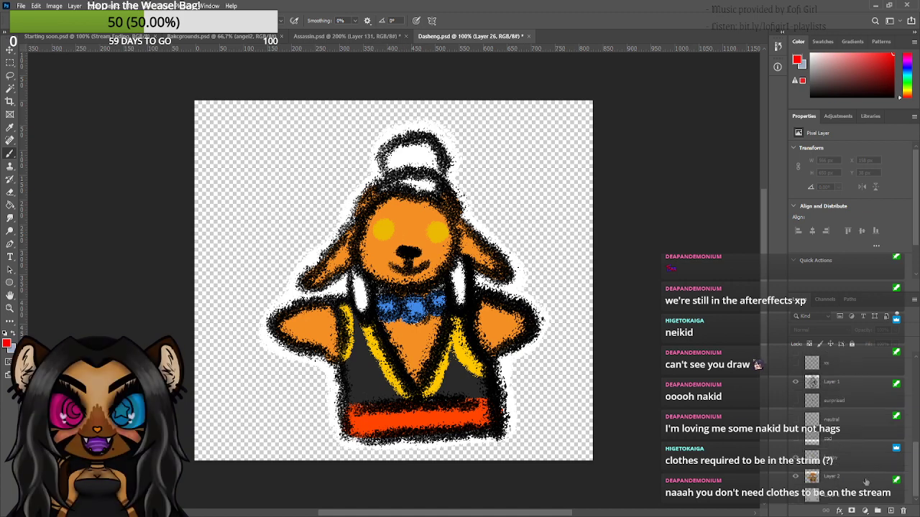
- Add a new layer beneath Layer 3, and fill the empty area around the character on Layer 3 with dark maroon
left_click(891, 509)
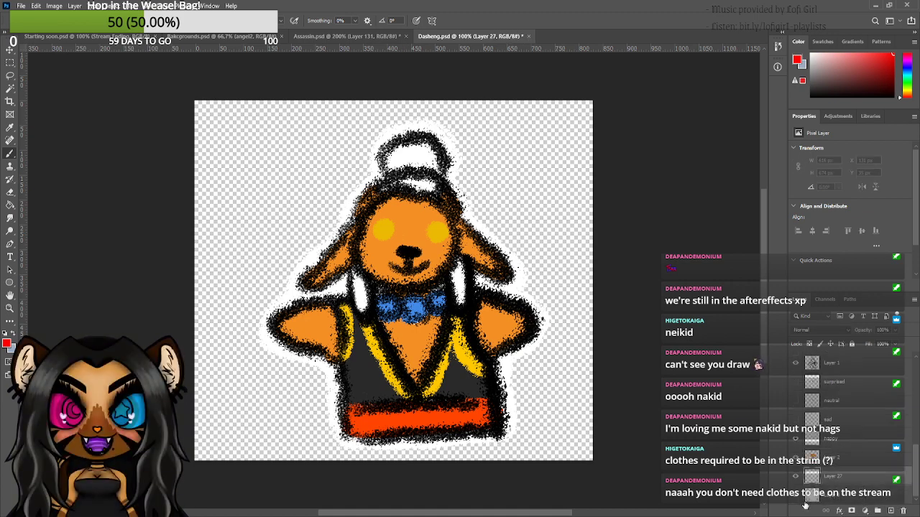
left_click_drag(818, 501, 827, 470)
left_click(863, 88)
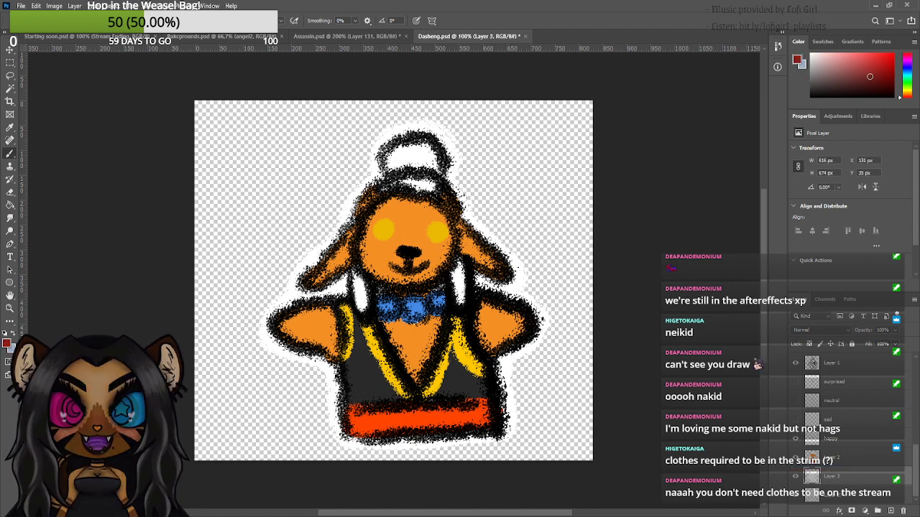
key("g")
left_click(536, 166)
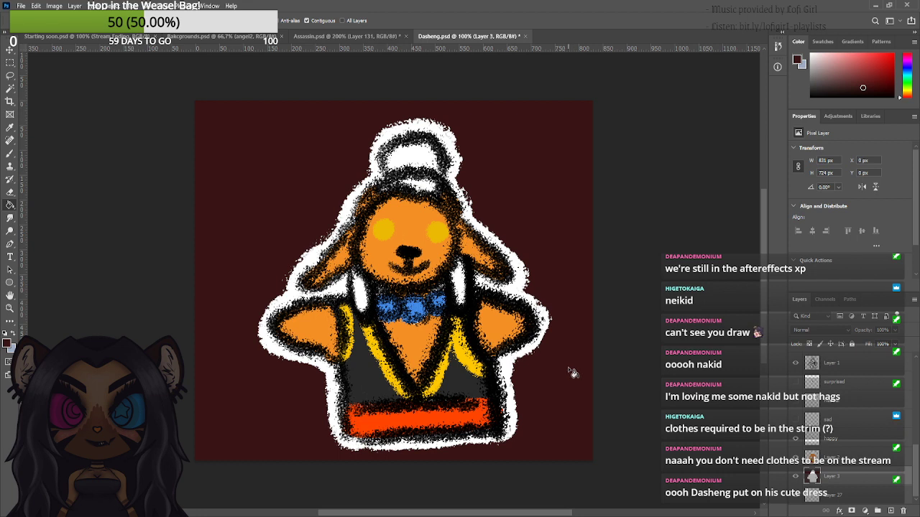
- Briefly show dress layers Layer 24 and Layer 25 over the character, hide them again, and return to Assassin.psd
scroll(792, 380, "up", 5)
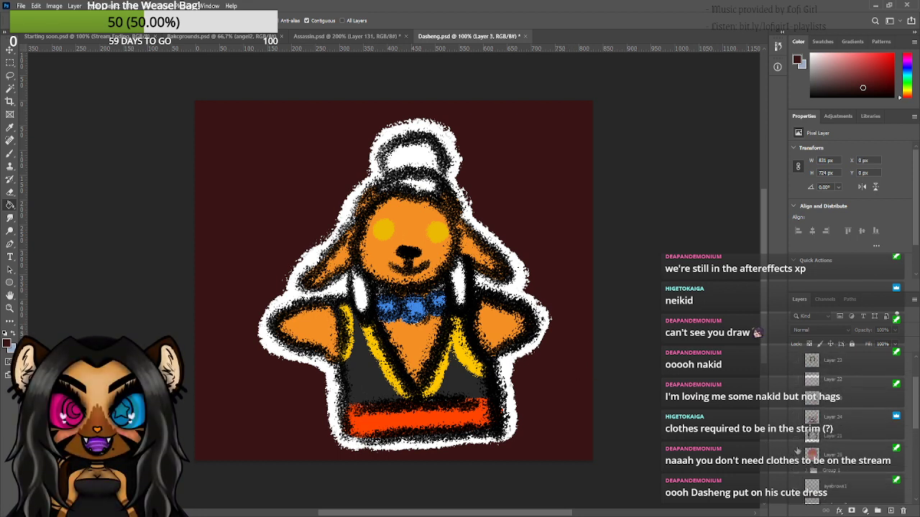
left_click(795, 418)
left_click(796, 456)
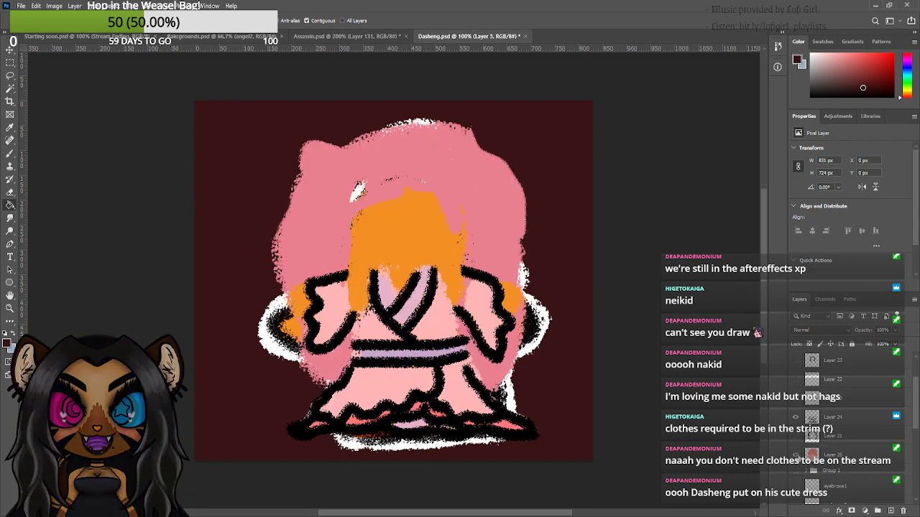
left_click(796, 455)
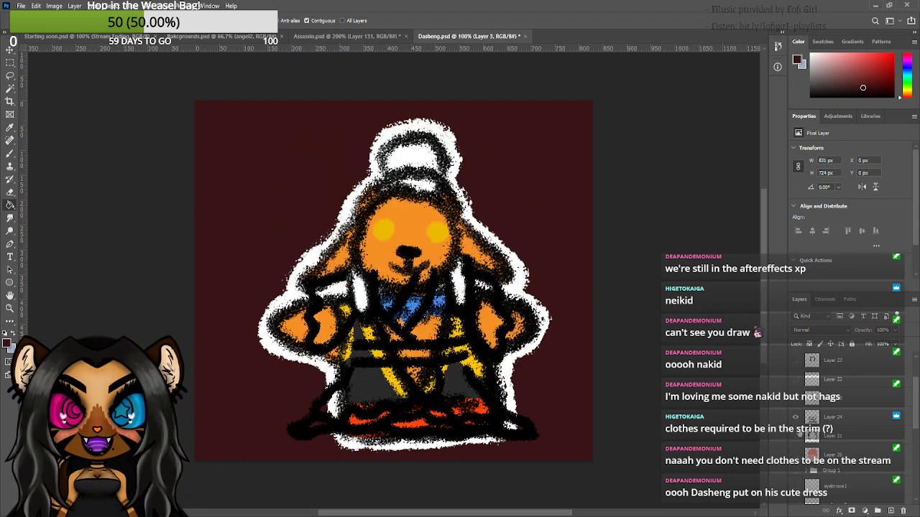
left_click(796, 418)
scroll(799, 422, "down", 5)
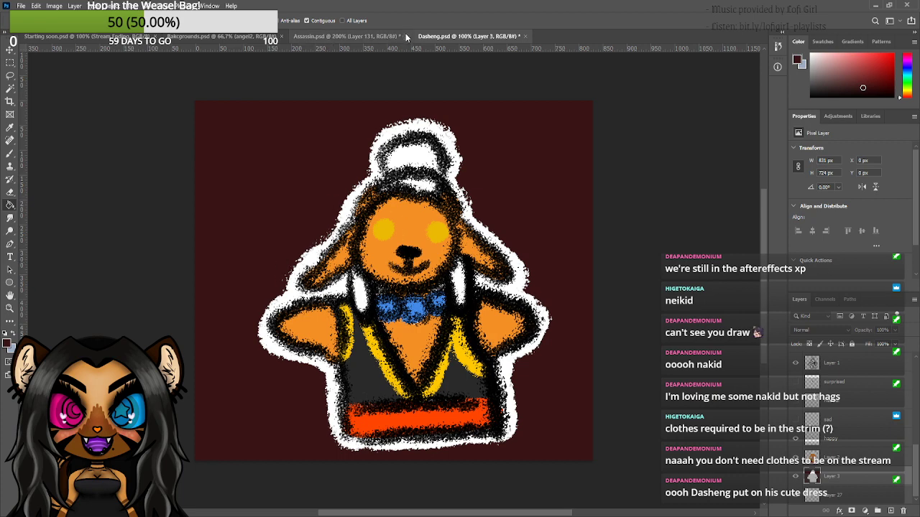
left_click(367, 36)
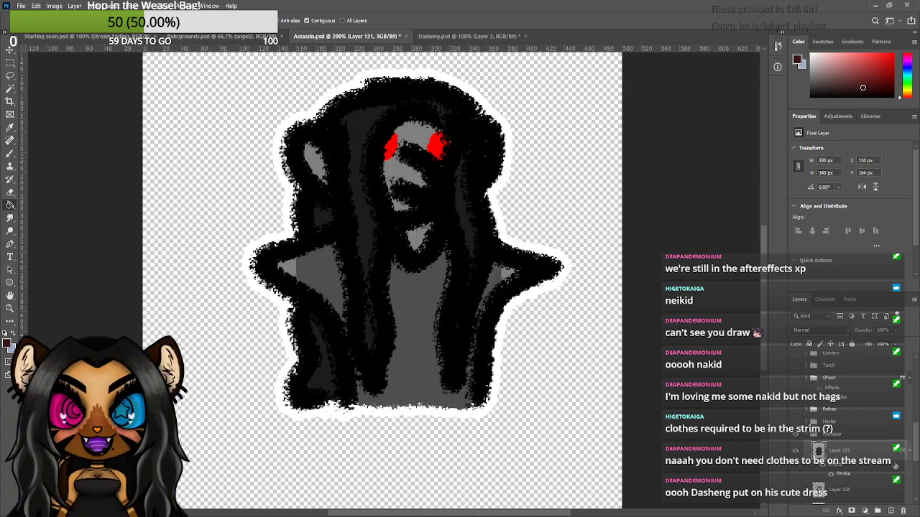
- Add a new layer above Layer 127 in Assassin.psd and fill it with dark maroon behind the outlined hag
left_click(870, 452)
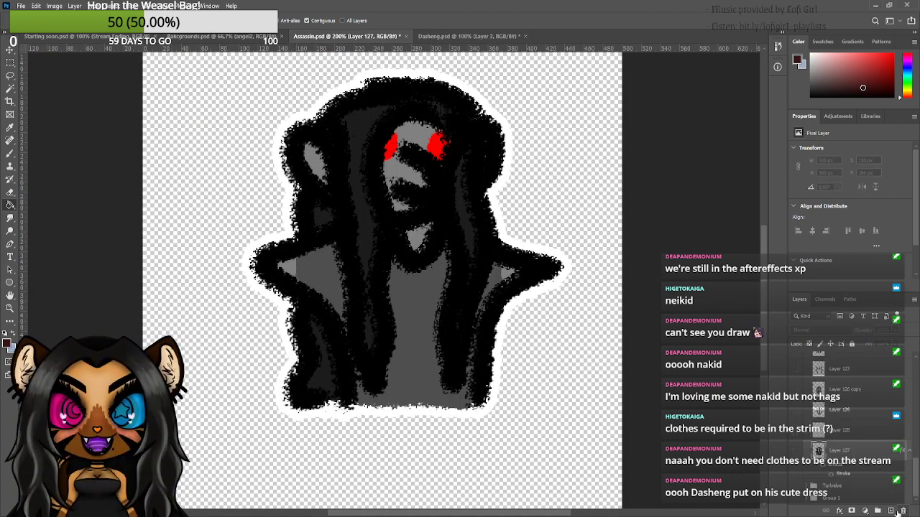
left_click(891, 511)
left_click(590, 259)
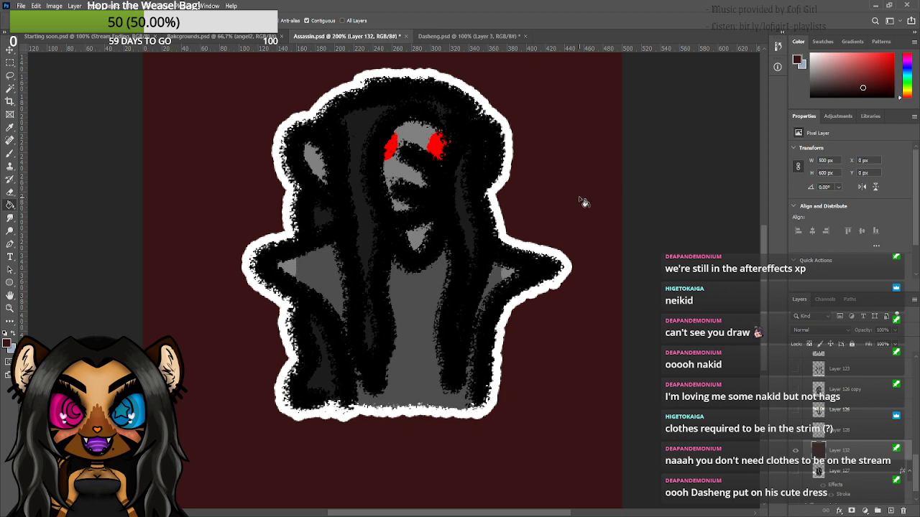
- In Dasheng.psd, try the crossed eyes instead of the round ones, and swap the happy mouth for the surprised one
left_click(456, 35)
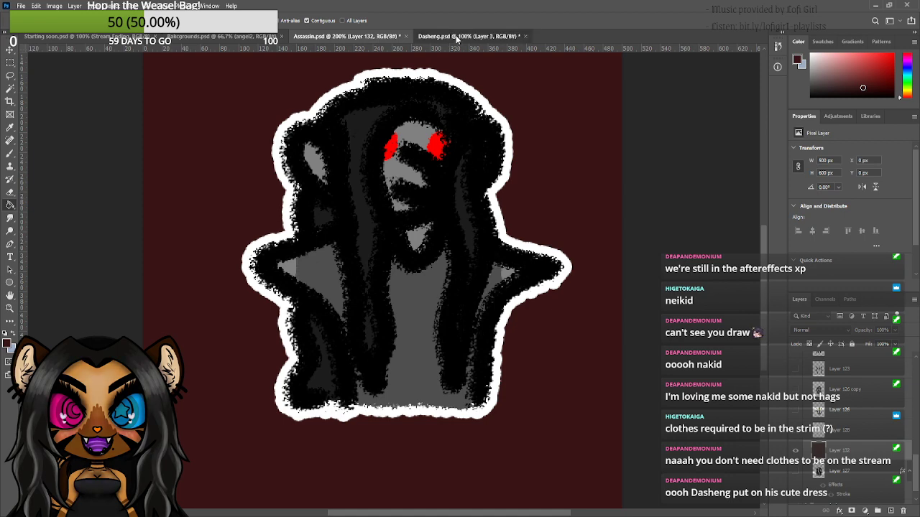
scroll(804, 413, "up", 7)
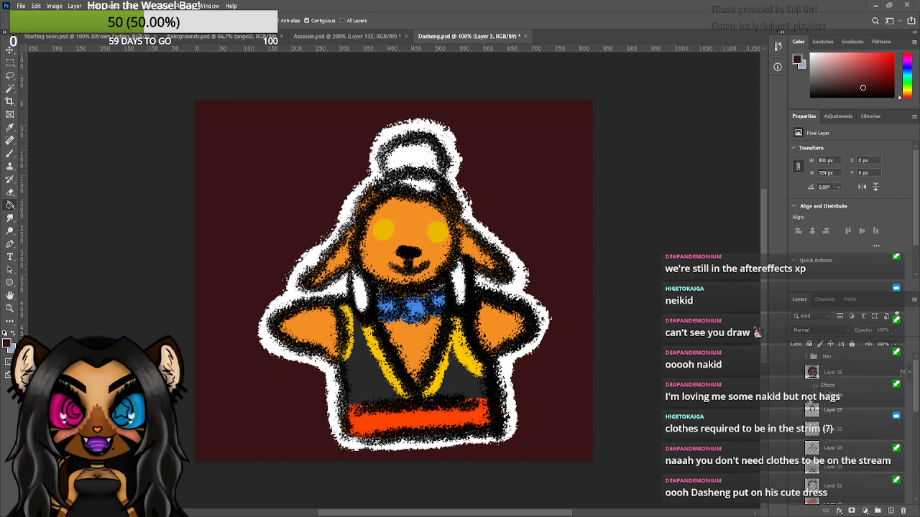
scroll(805, 410, "down", 3)
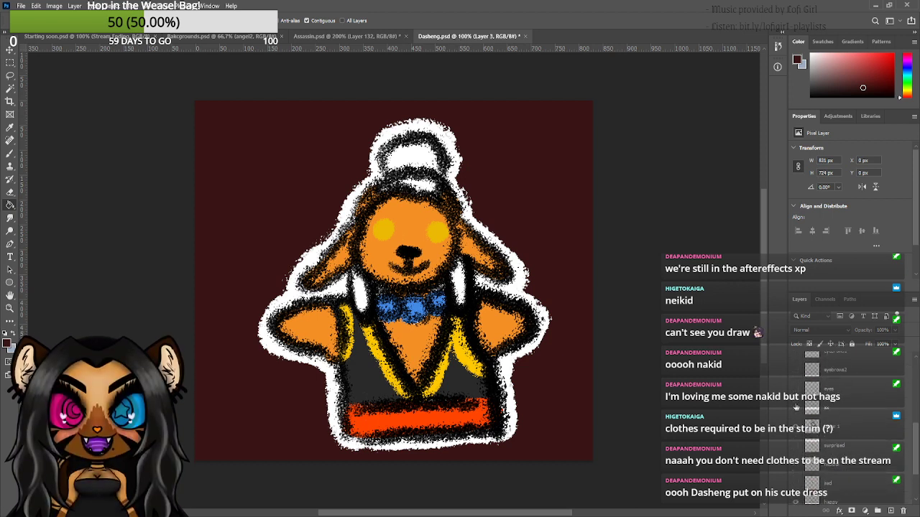
left_click(796, 407)
left_click(795, 428)
scroll(795, 433, "up", 1)
left_click(795, 452)
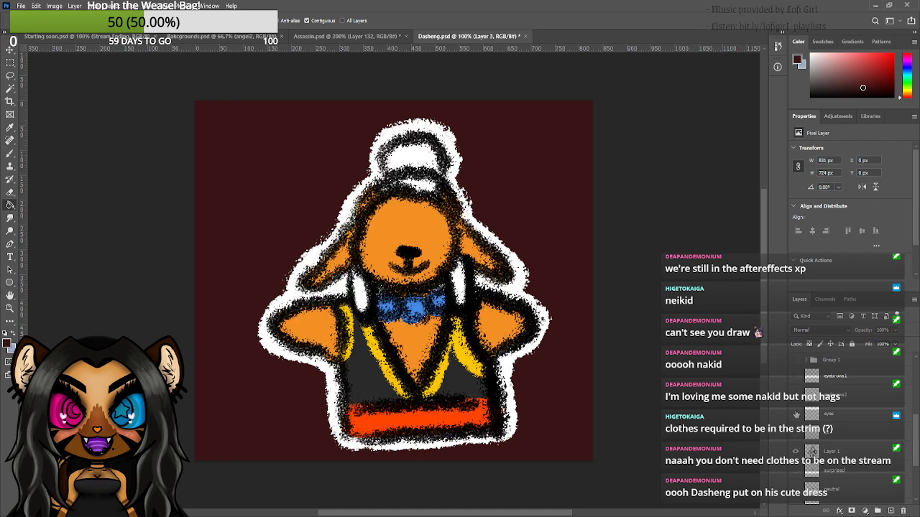
left_click(795, 415)
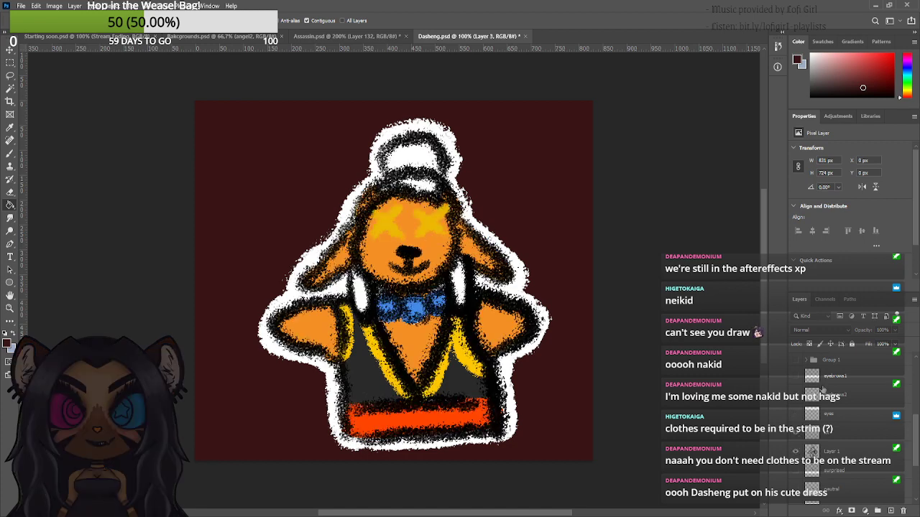
left_click(796, 443)
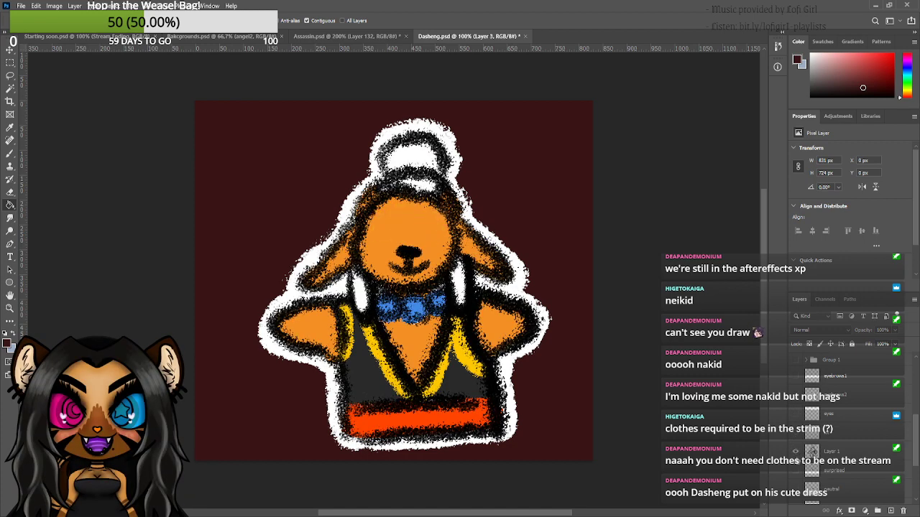
left_click(797, 472)
scroll(798, 472, "down", 2)
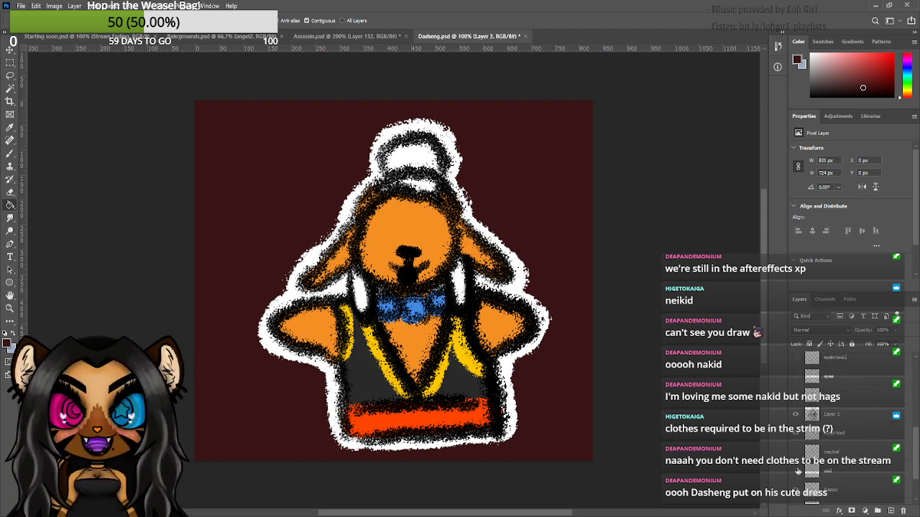
- Try eyebrows1 with the round eyes on the goat character, then hide its facial features, linework and color layers
scroll(799, 474, "up", 3)
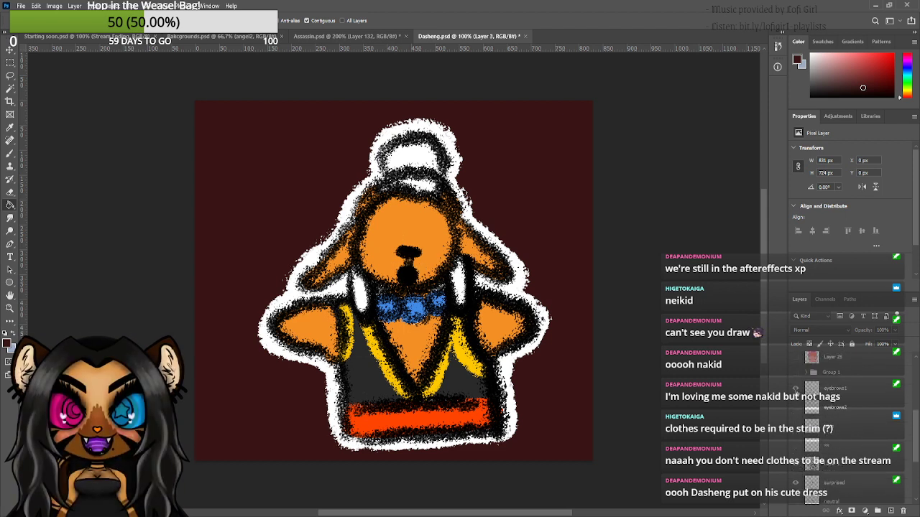
left_click(795, 389)
left_click(796, 438)
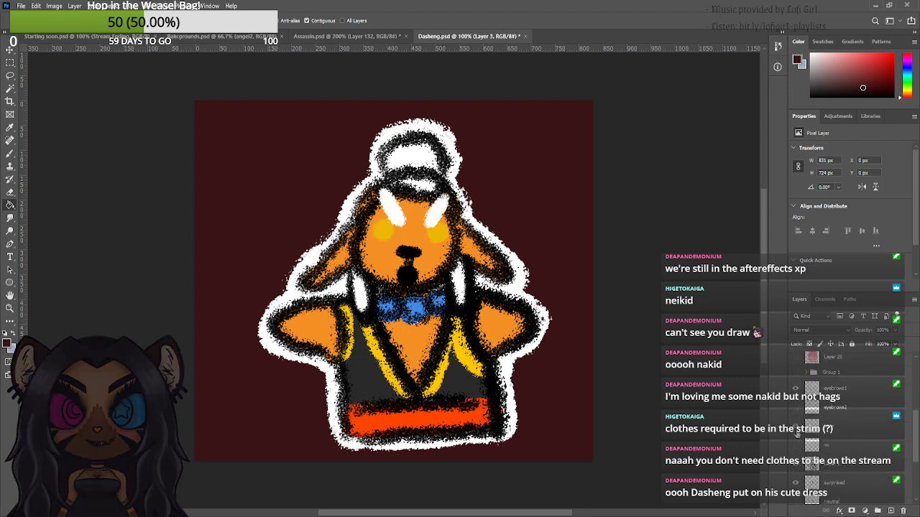
left_click(796, 436)
left_click(795, 390)
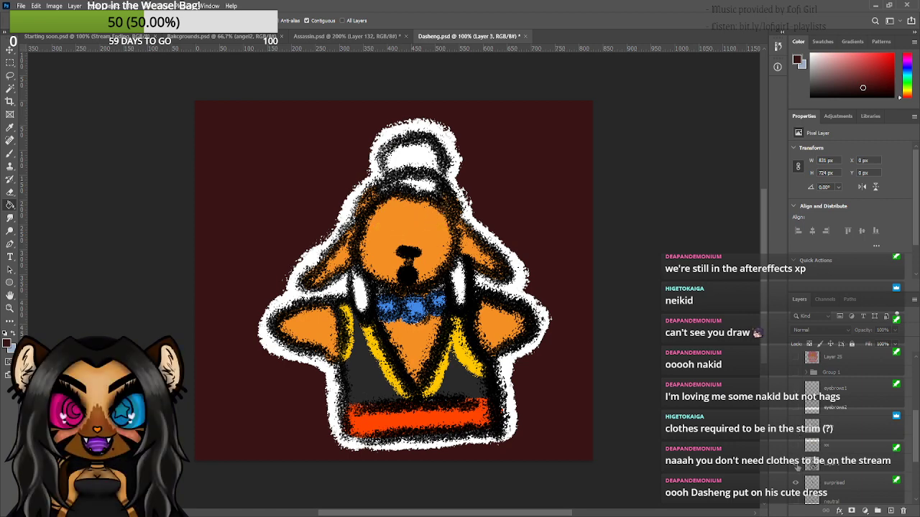
left_click(795, 483)
scroll(796, 480, "down", 3)
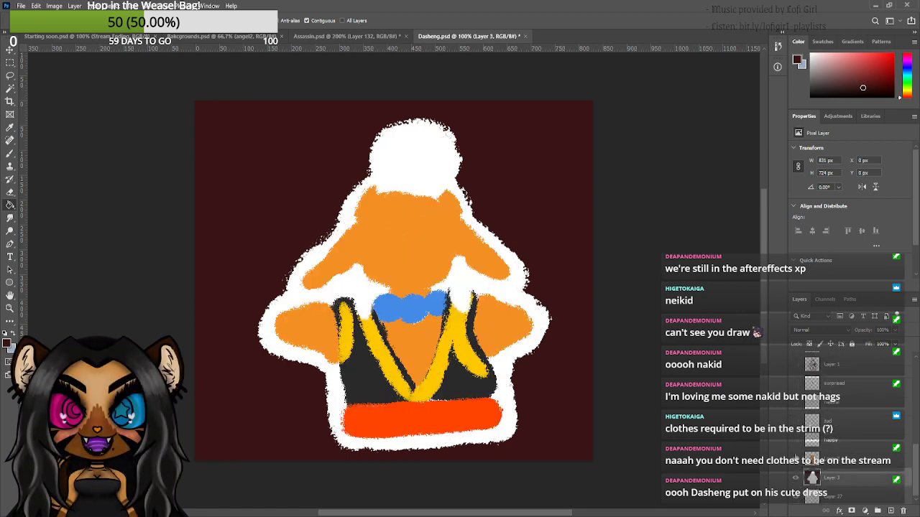
left_click(796, 478)
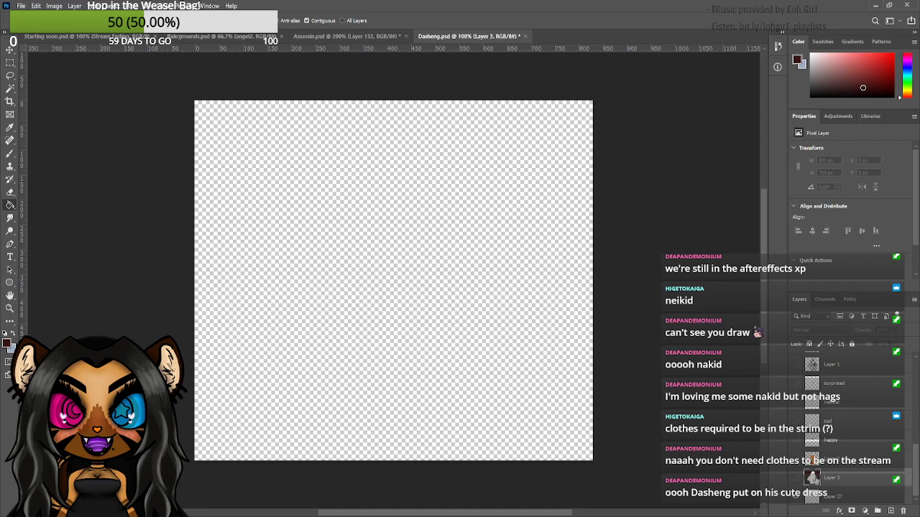
left_click(795, 477)
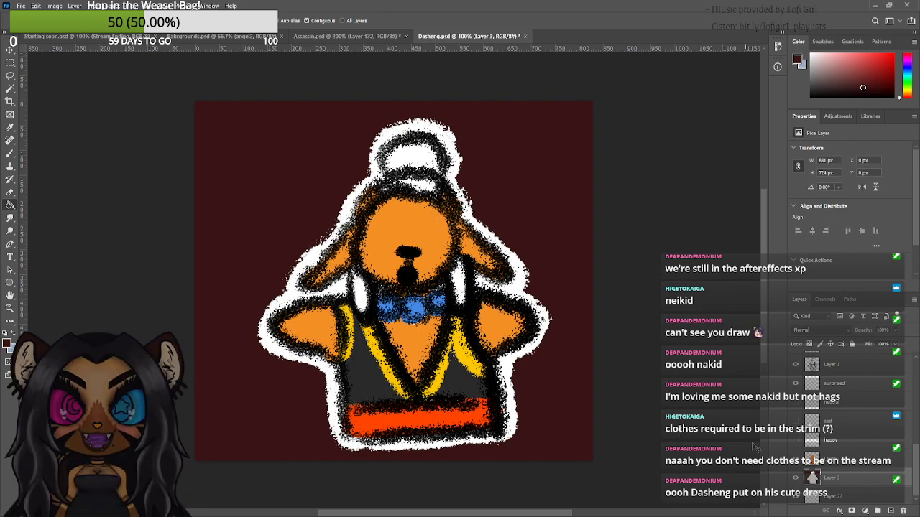
- Undo the recent layer visibility changes and the maroon background fill in Dasheng.psd
key("ctrl+z")
key("ctrl+z")
key("ctrl+z")
key("ctrl+z")
key("ctrl+z")
key("ctrl+z")
key("ctrl+z")
key("ctrl+z")
key("ctrl+z")
key("ctrl+z")
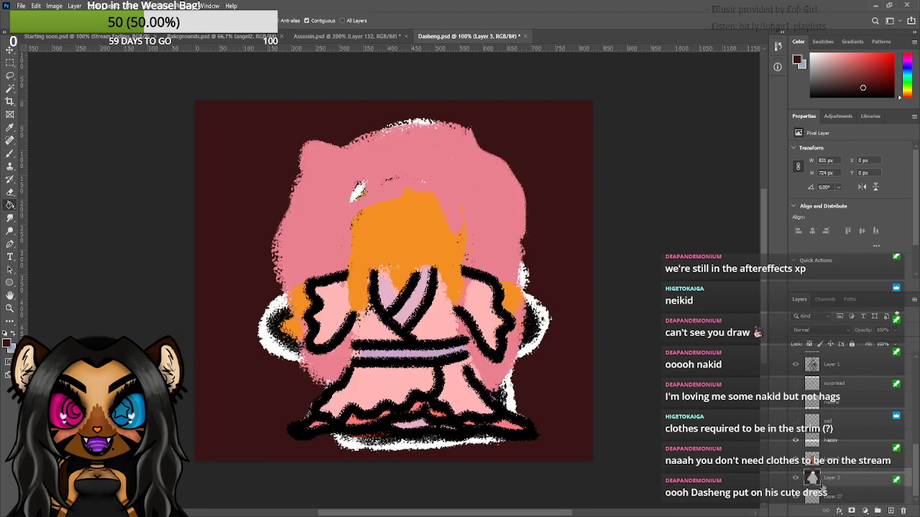
key("ctrl+z")
key("ctrl+z")
key("ctrl+z")
key("ctrl+z")
key("ctrl+z")
key("ctrl+z")
key("ctrl+z")
key("ctrl+z")
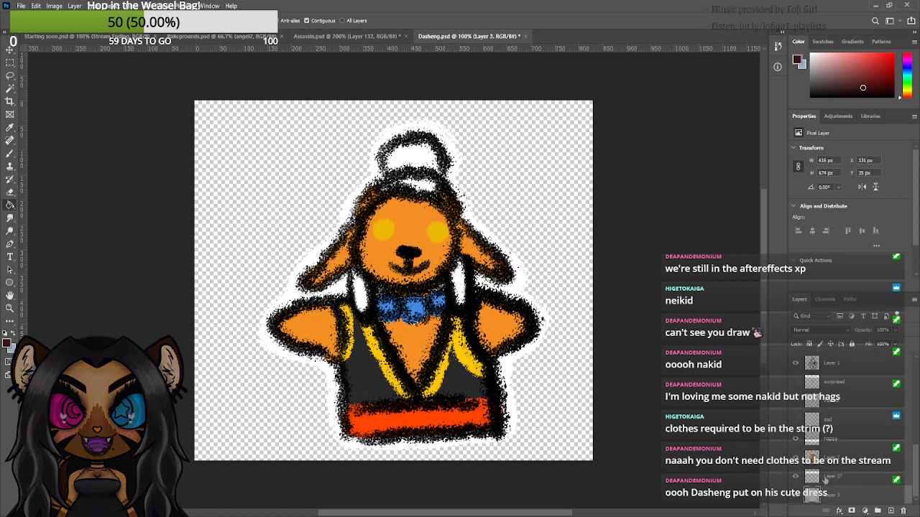
- Hide the eyes, Layer 1, happy mouth and Layer 2 of the goat character
scroll(824, 480, "up", 3)
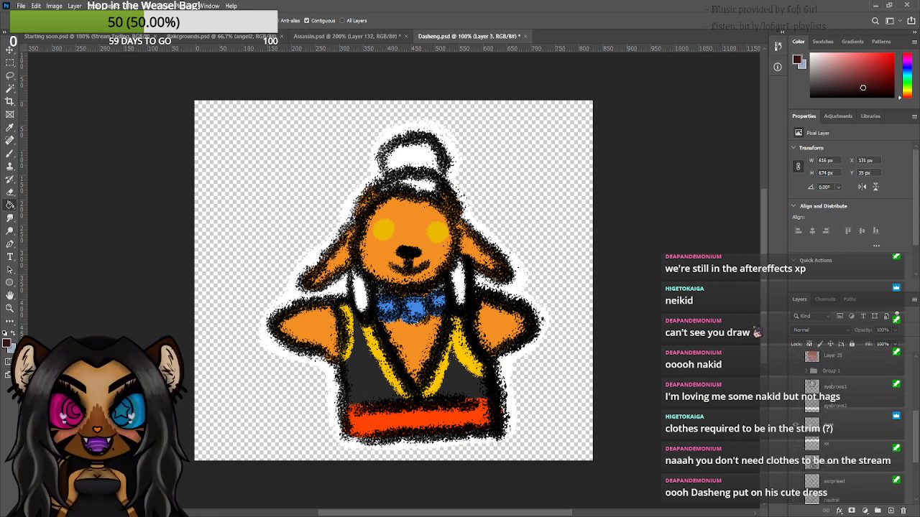
left_click(794, 426)
left_click(796, 464)
scroll(795, 466, "down", 3)
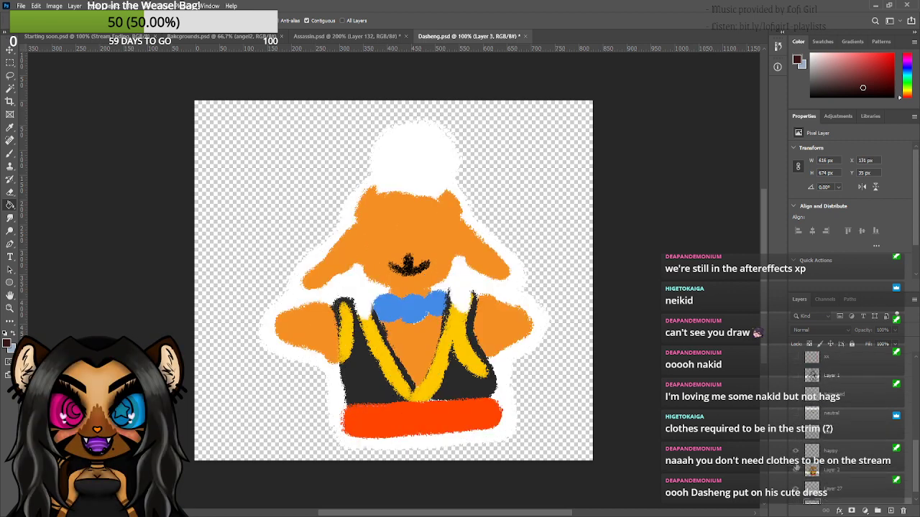
left_click(796, 497, "alt")
scroll(825, 449, "up", 5)
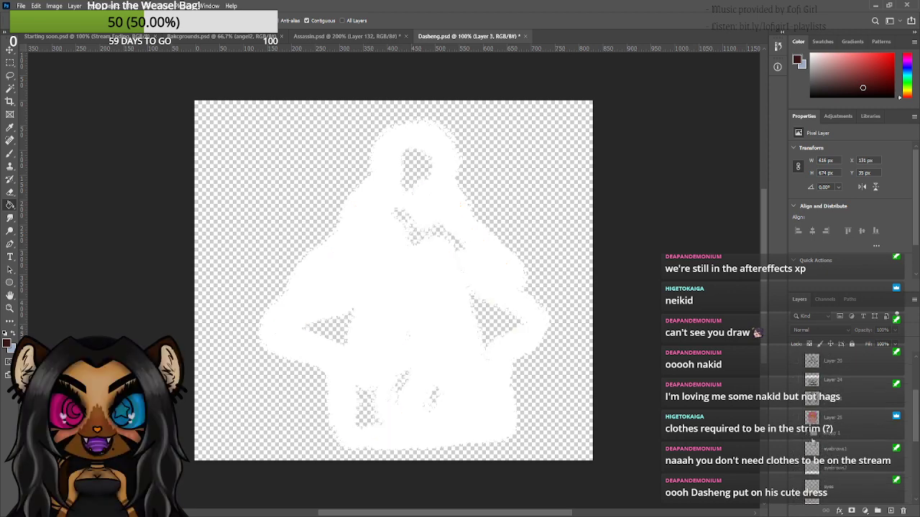
- Briefly show the separate pink-haired dress layers over the white base, and hide them again
scroll(797, 420, "up", 2)
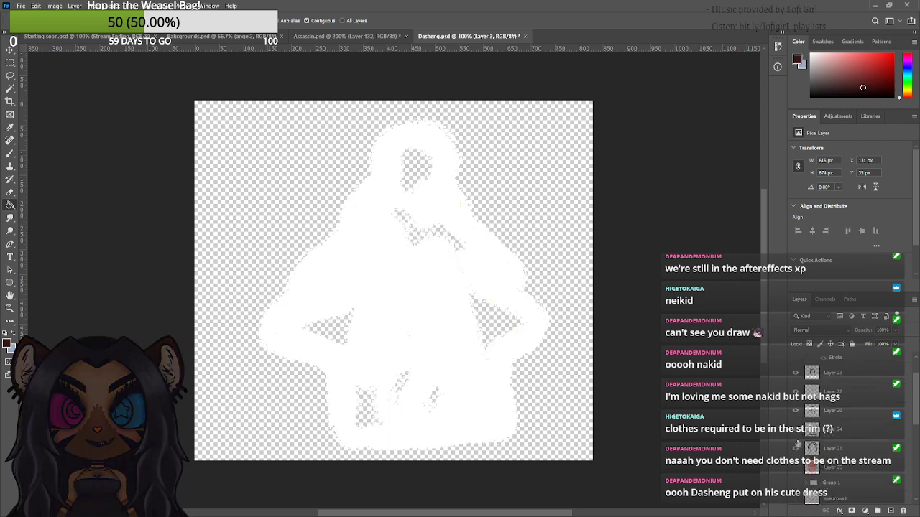
left_click(796, 469, "alt")
scroll(821, 449, "up", 1)
scroll(801, 401, "down", 1)
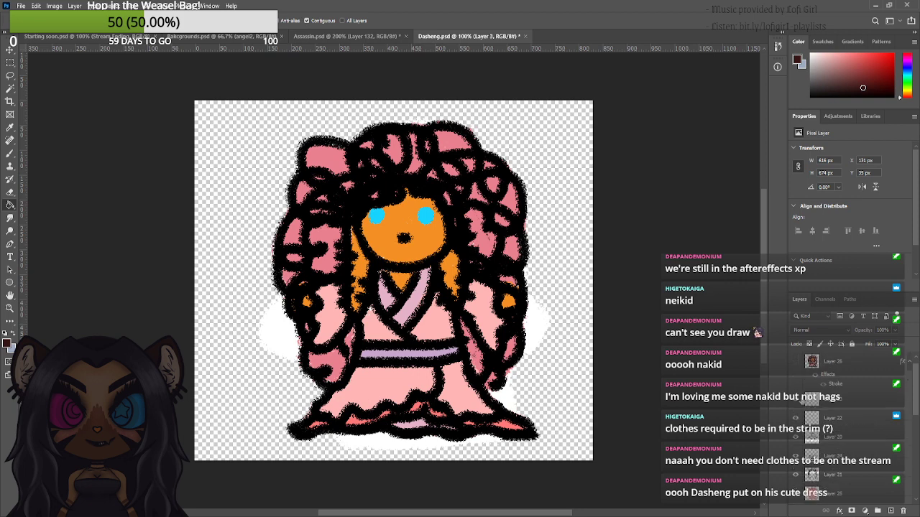
left_click(796, 495)
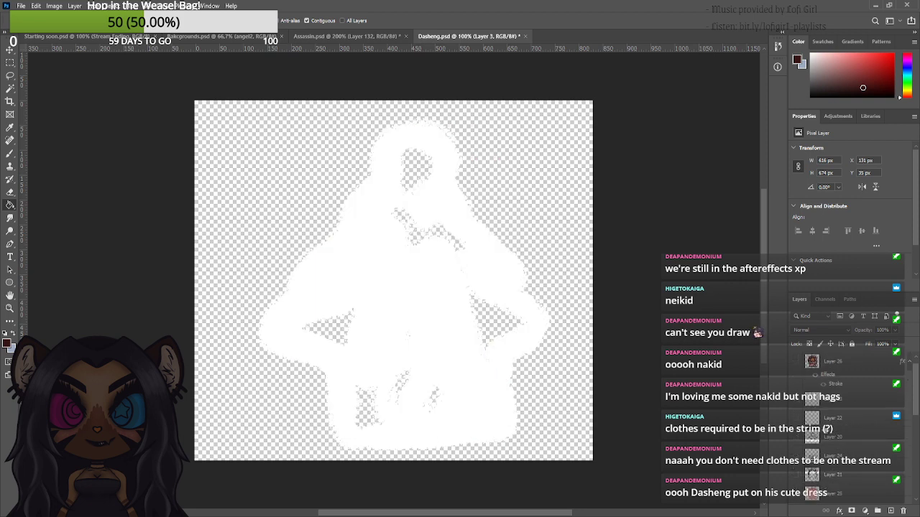
- Hide Layer 3, show and select Layer 26 with the pink-haired dress version, and close Dasheng.psd
scroll(798, 467, "down", 10)
left_click(796, 495)
scroll(808, 431, "up", 5)
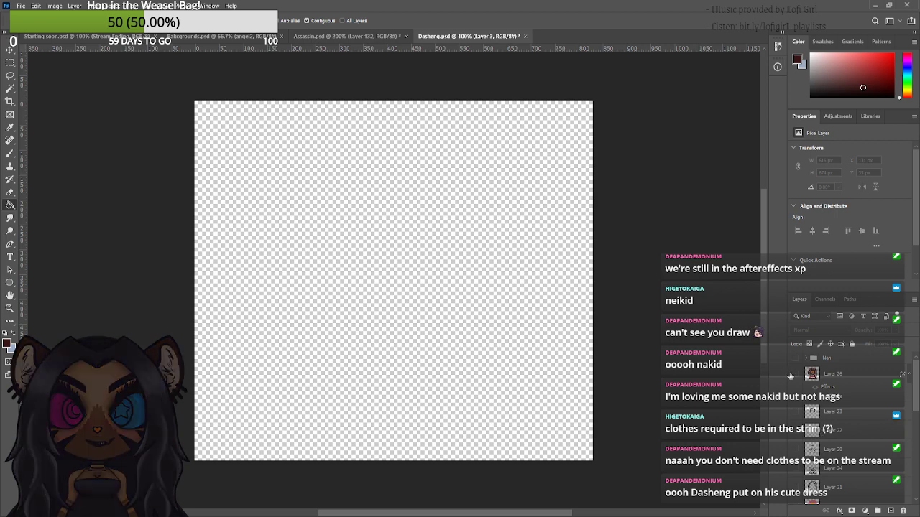
left_click(796, 374)
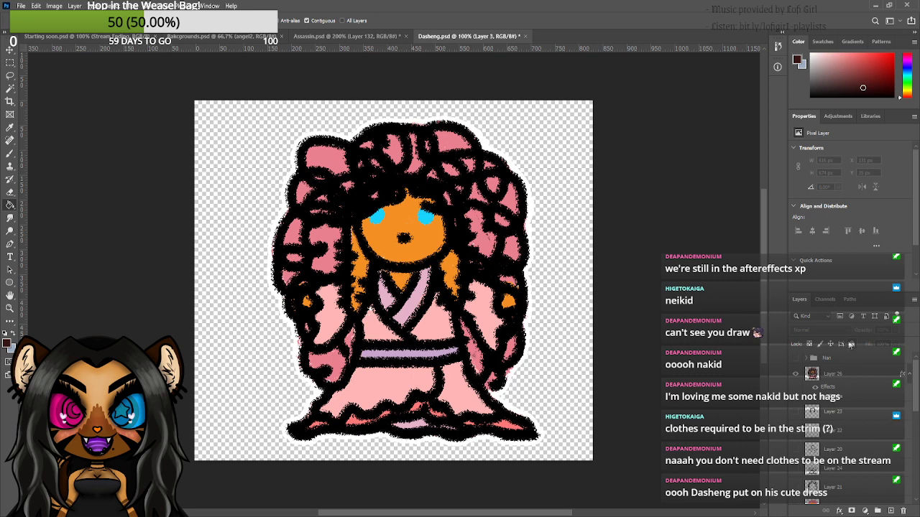
left_click(570, 379)
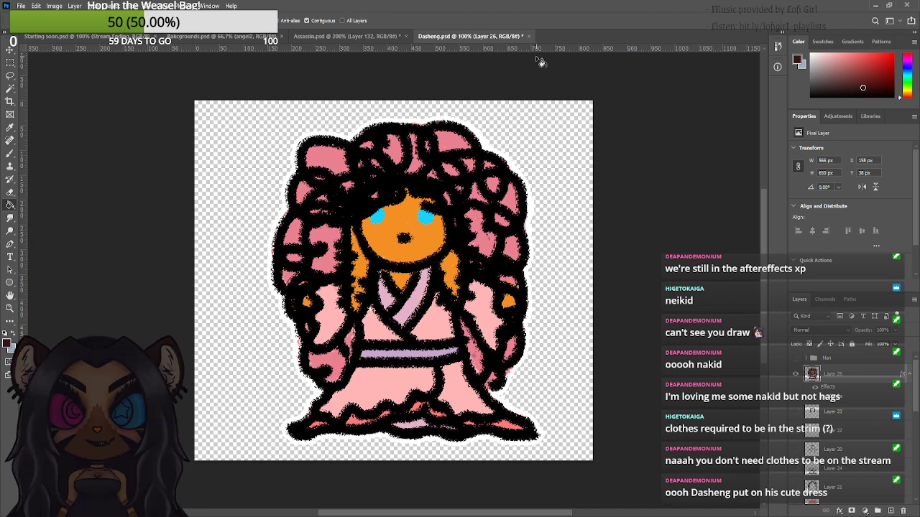
key("ctrl+w")
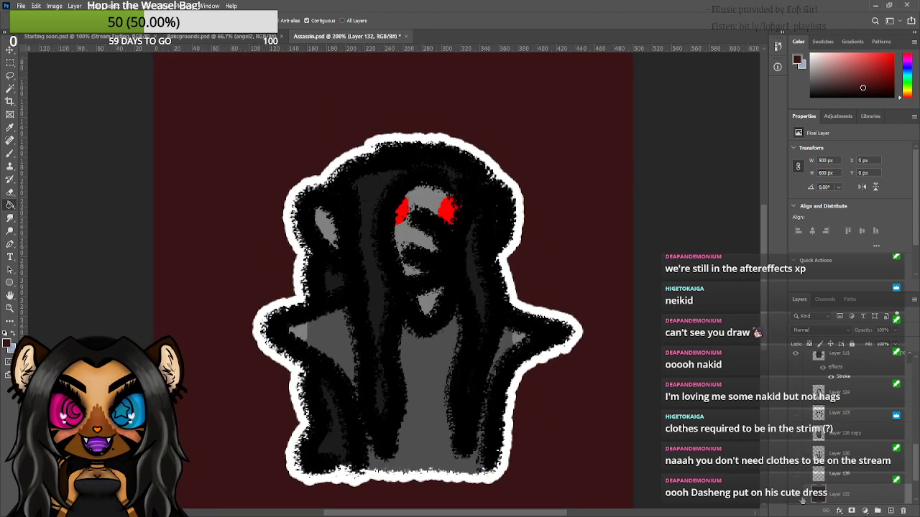
- Delete the maroon Layer 132 from Assassin.psd and save the file
left_click(794, 497)
left_click(903, 511)
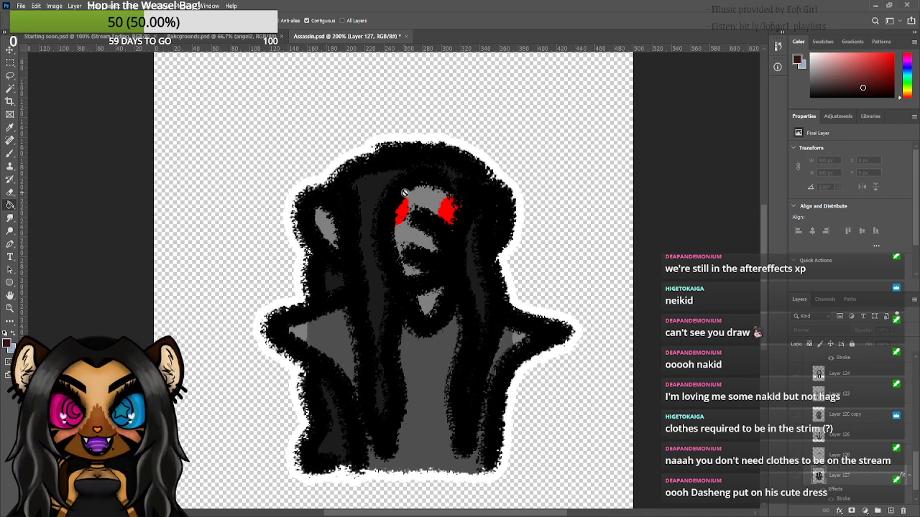
key("ctrl+s")
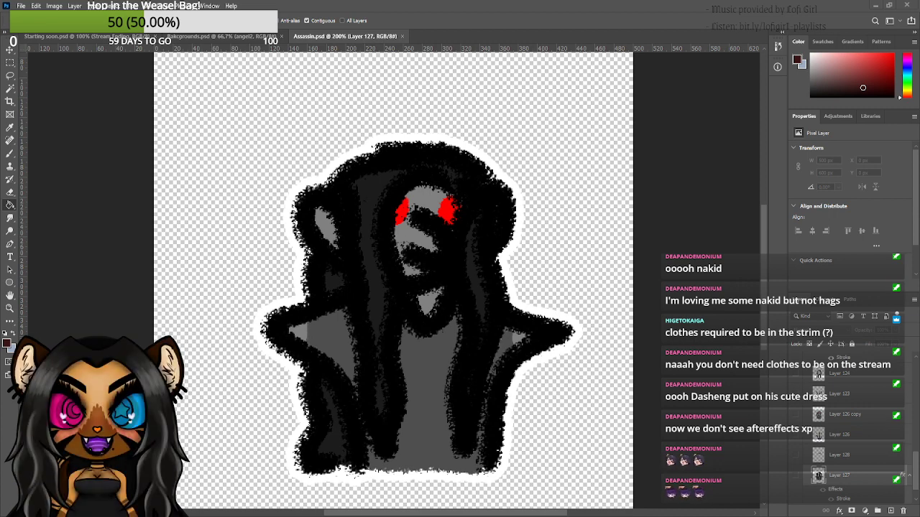
- Switch to After Effects, scale down the white-haired, dark-robed character, and move it down to the front row's ground level
key("alt+Tab")
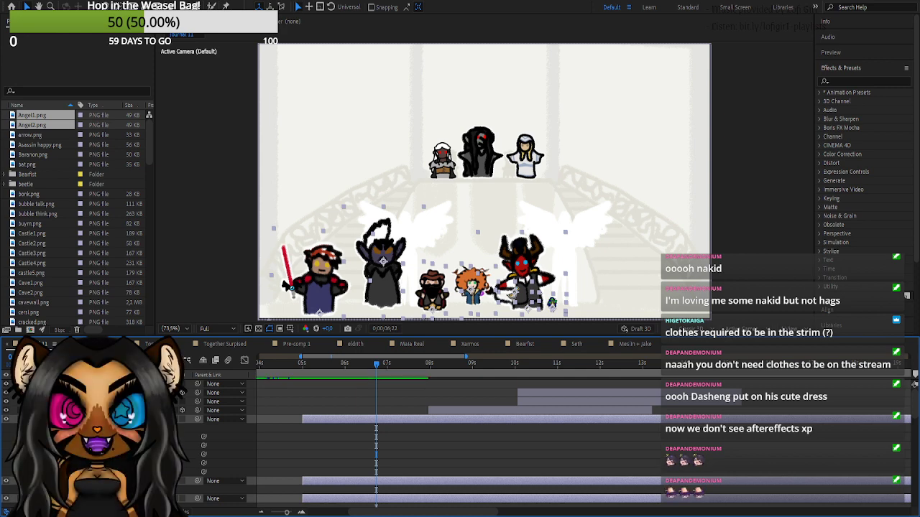
left_click(281, 449)
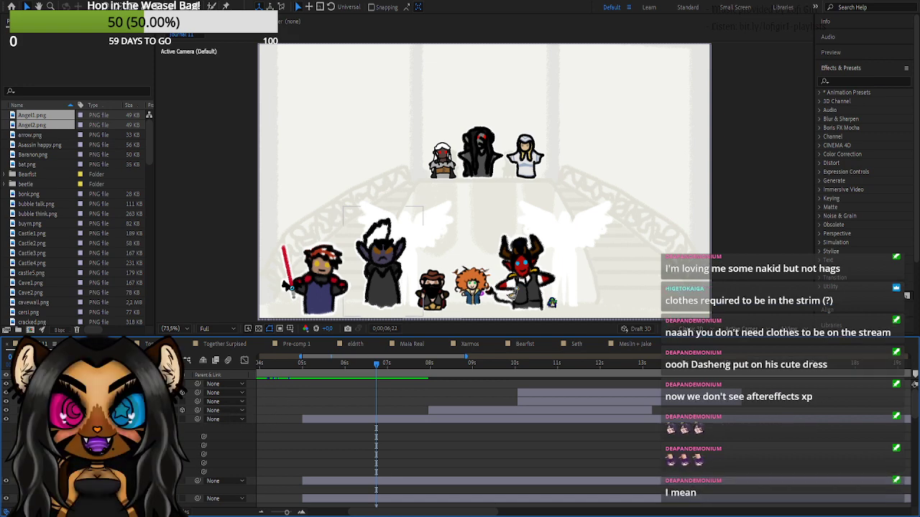
left_click_drag(136, 454, 126, 454)
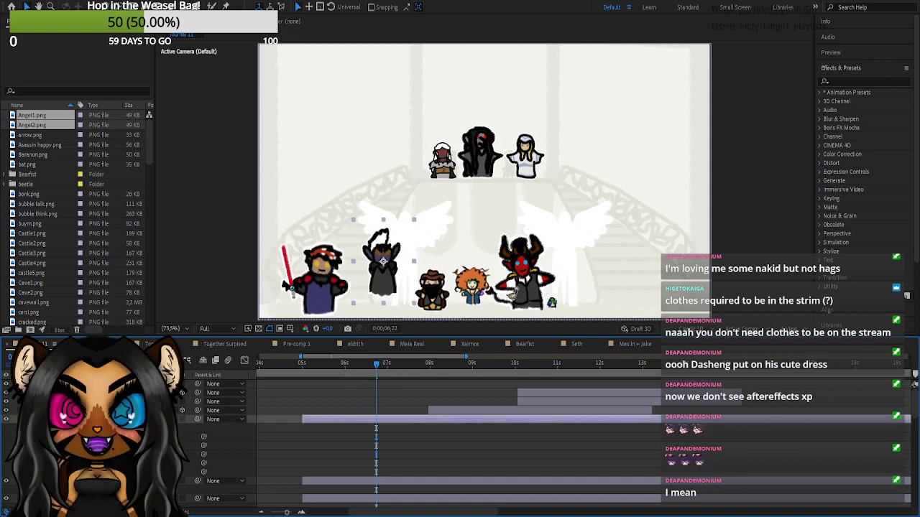
left_click_drag(151, 437, 82, 437)
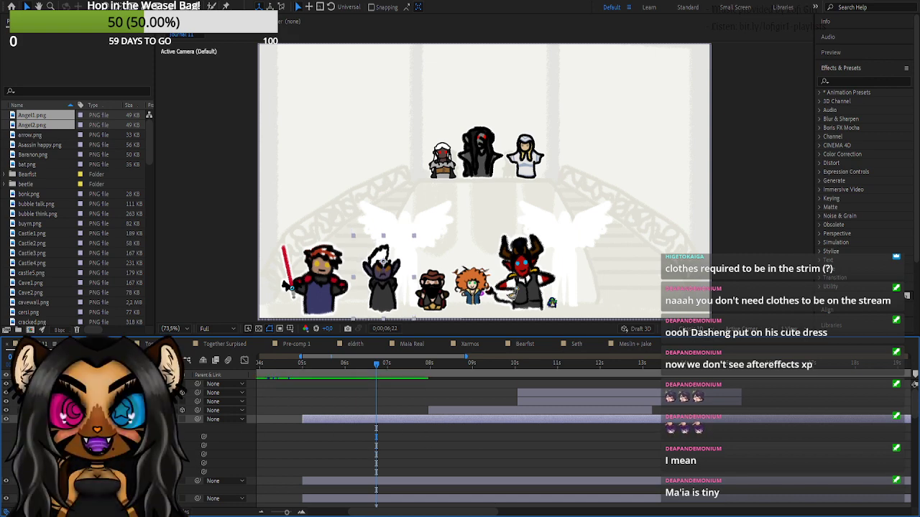
- Move the red-sword character right until it stands beside the white-haired, dark-robed one, and scale it up slightly
left_click(33, 419)
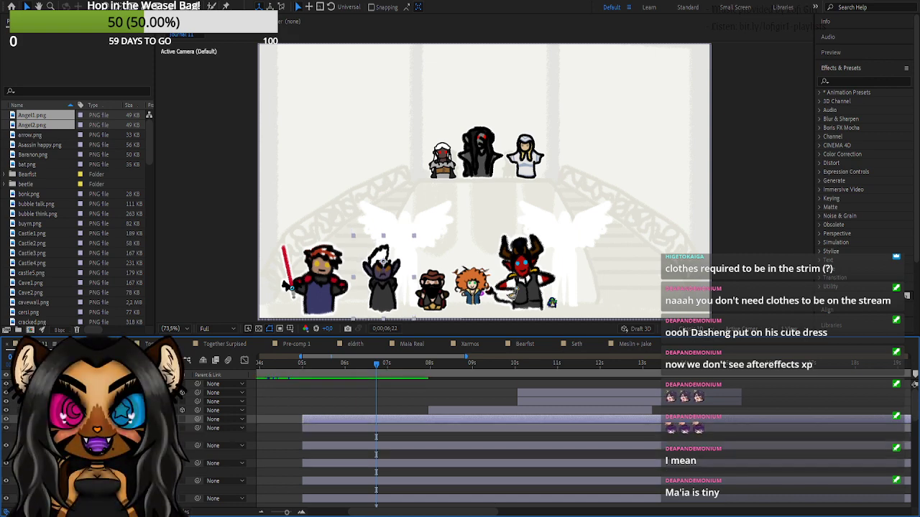
left_click(55, 437)
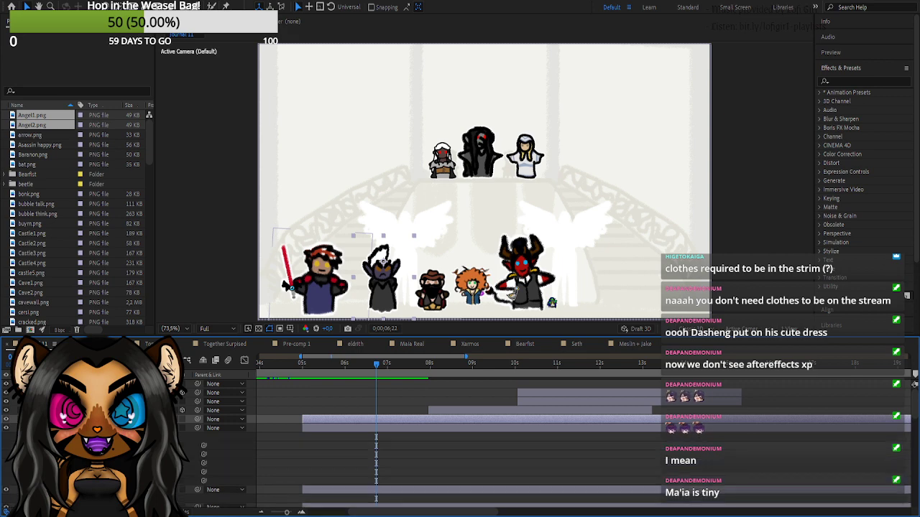
left_click_drag(135, 464, 187, 451)
left_click(86, 428)
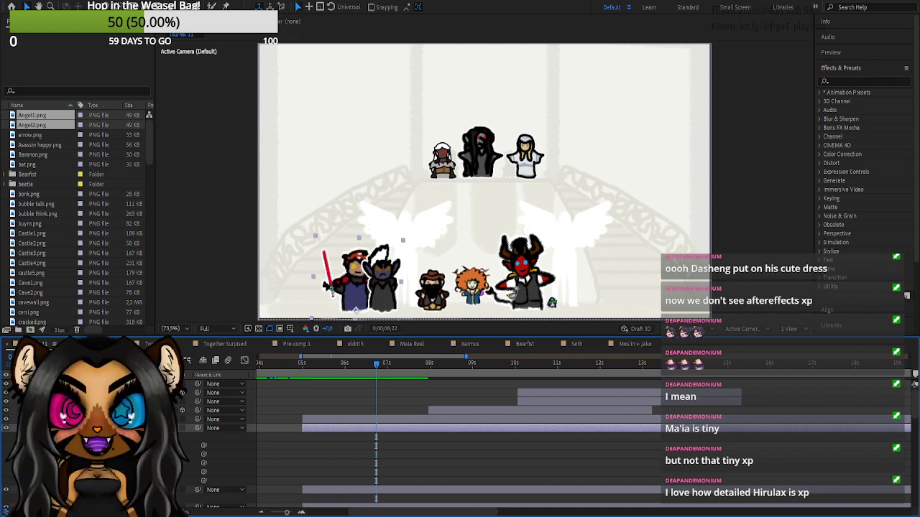
left_click_drag(329, 287, 324, 279)
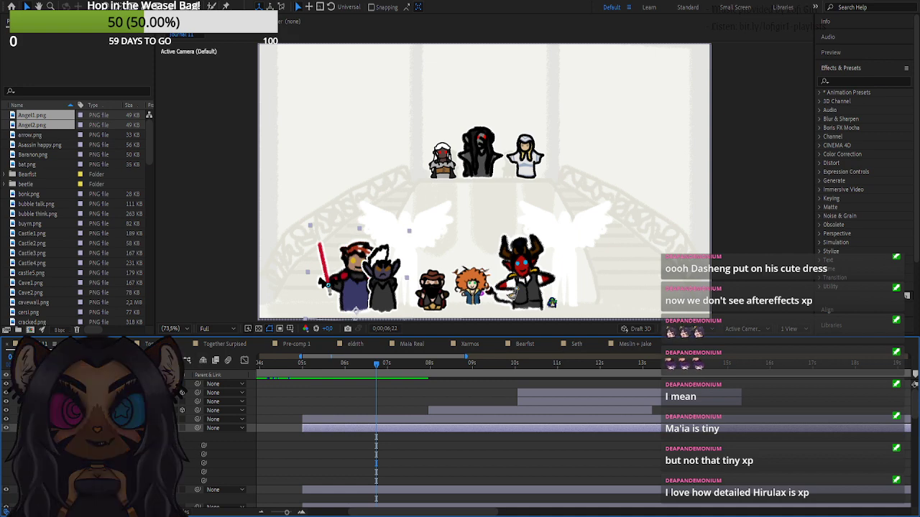
- Move the brown-hatted character left beside the white-haired, dark-robed one, scale it down slightly, and keep its feet at the front row's ground level
left_click(36, 429)
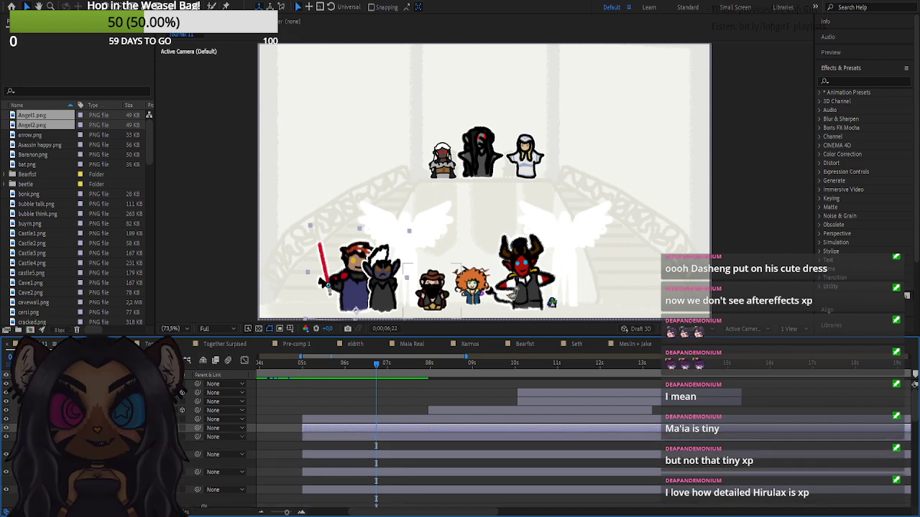
left_click(45, 446)
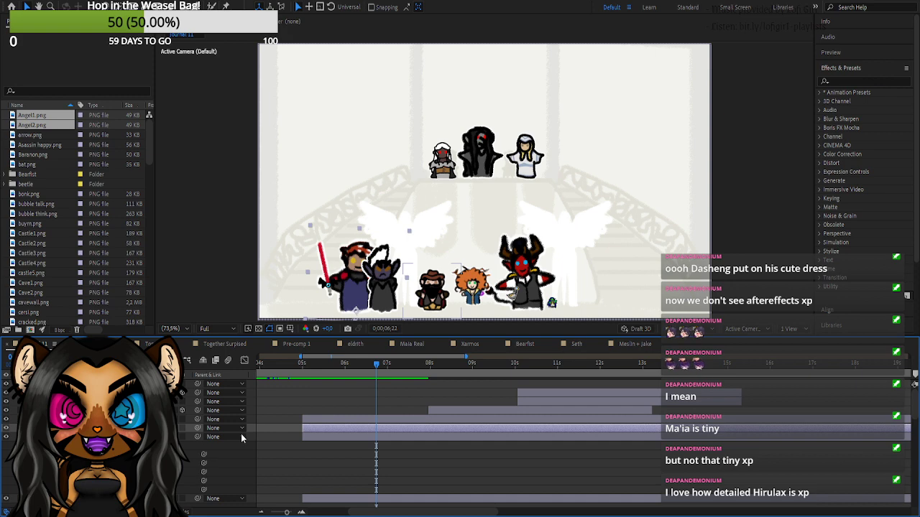
left_click(241, 436)
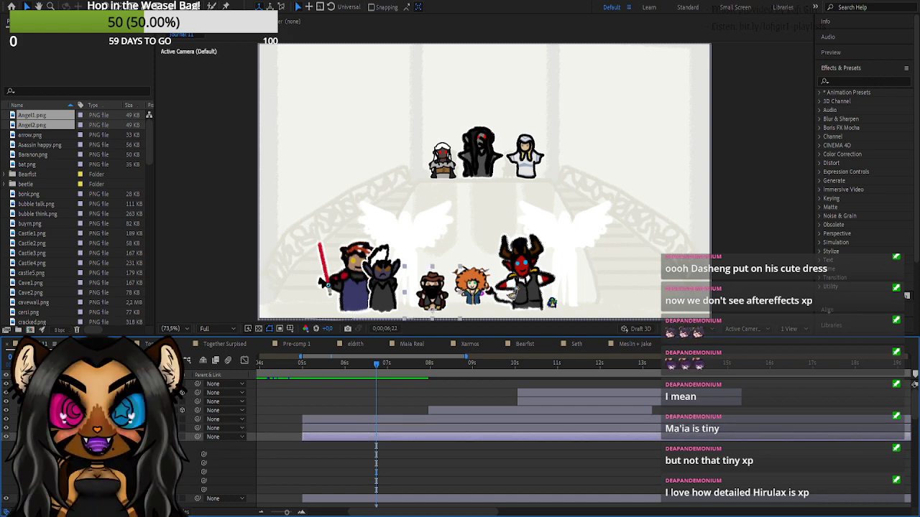
left_click_drag(135, 464, 106, 463)
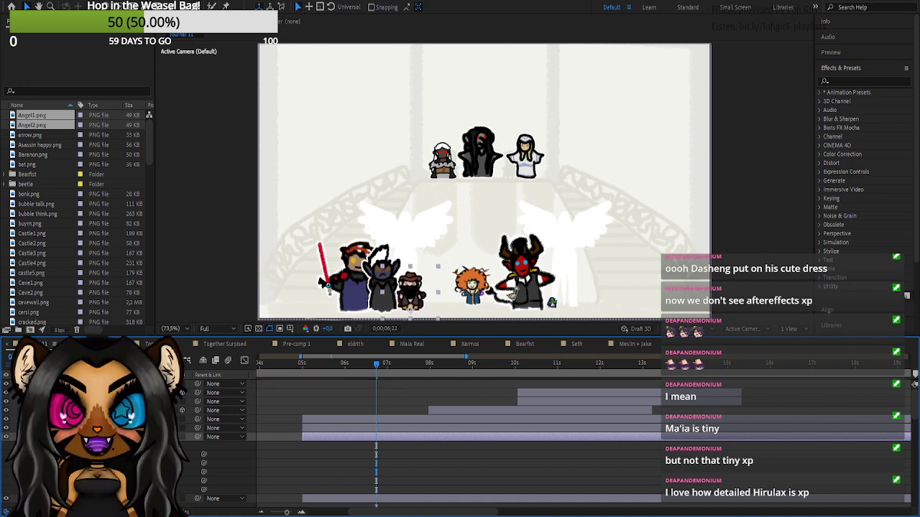
key("shift+Left")
key("shift+Left")
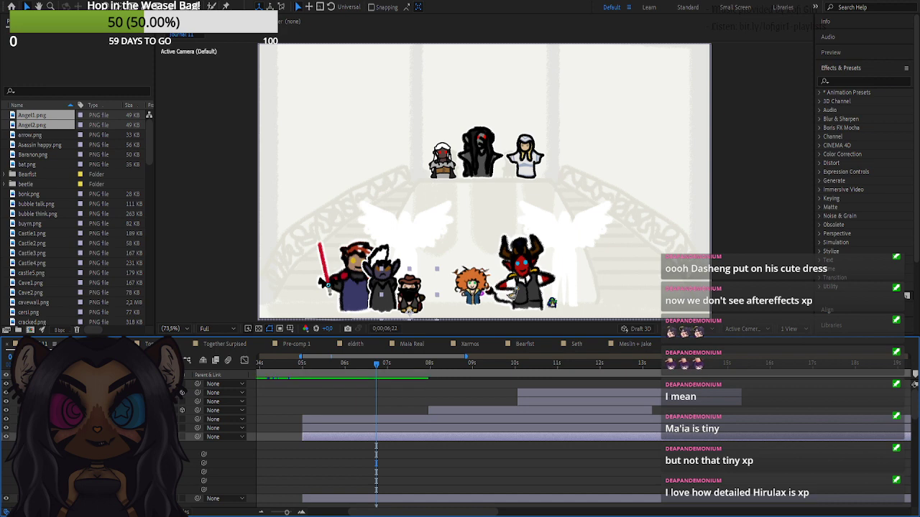
- Lower the orange-haired character to the front row's ground level and move it left beside the brown-hatted one
left_click(40, 437)
left_click(47, 455)
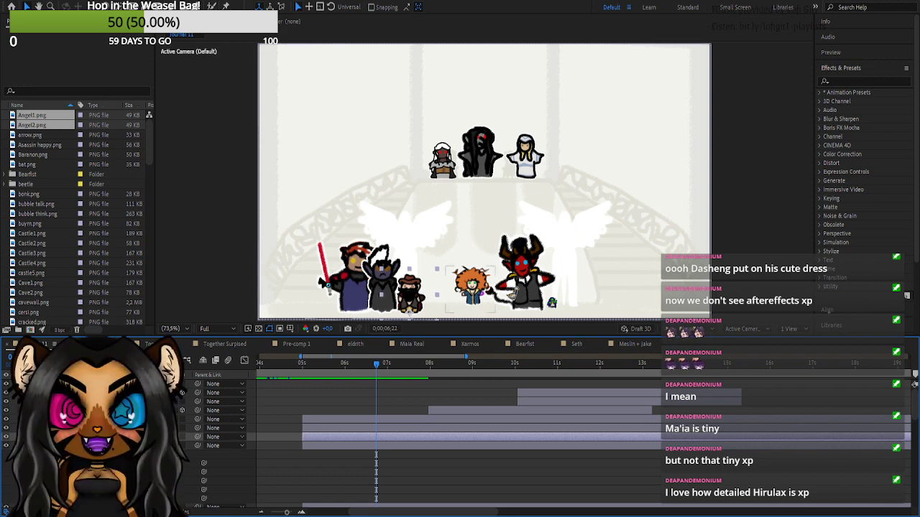
mouse_move(474, 288)
left_mouse_down()
mouse_move(474, 268)
mouse_move(474, 293)
left_mouse_up()
left_click(87, 446)
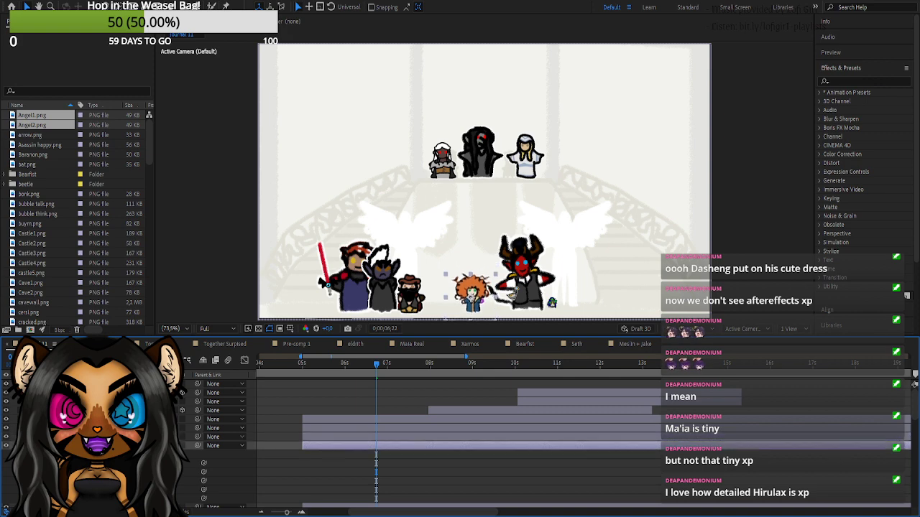
left_click_drag(136, 472, 87, 472)
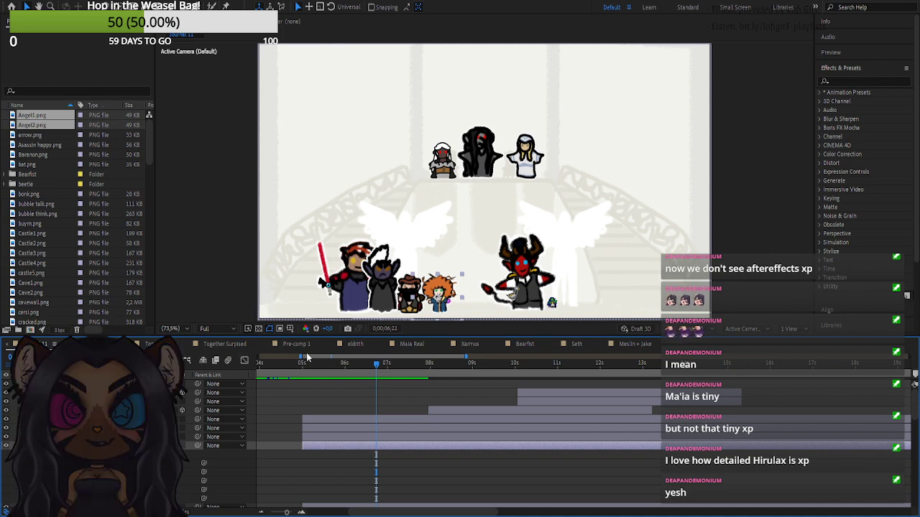
left_click(514, 300)
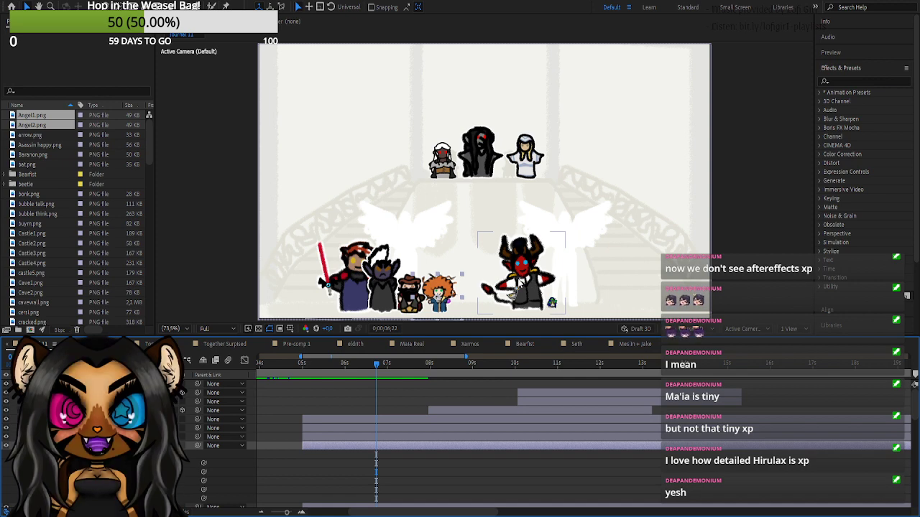
left_click(293, 302)
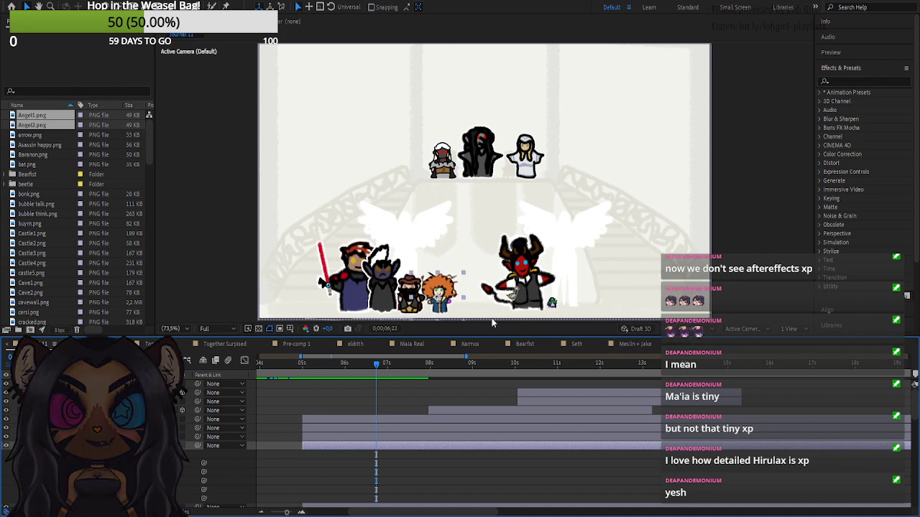
- Move the tiny green character left beside the orange-haired one and try larger scales for it
left_click(35, 445)
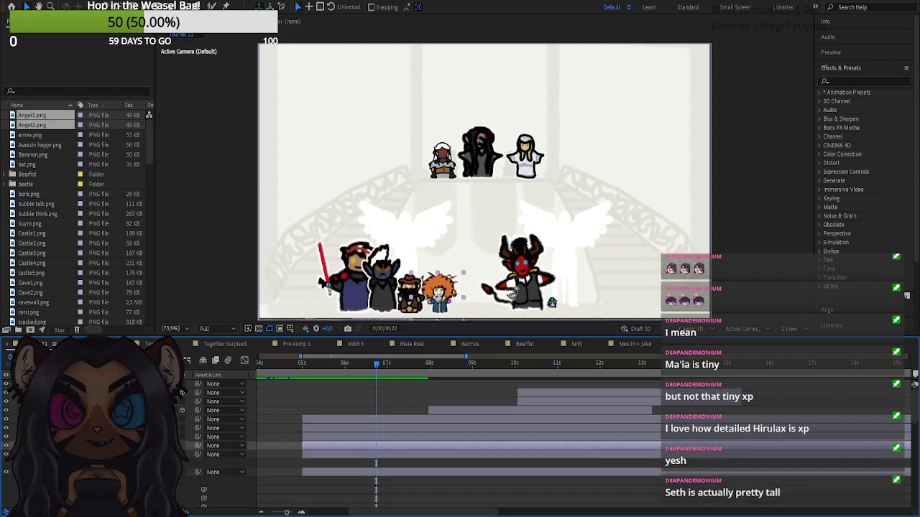
left_click(44, 464)
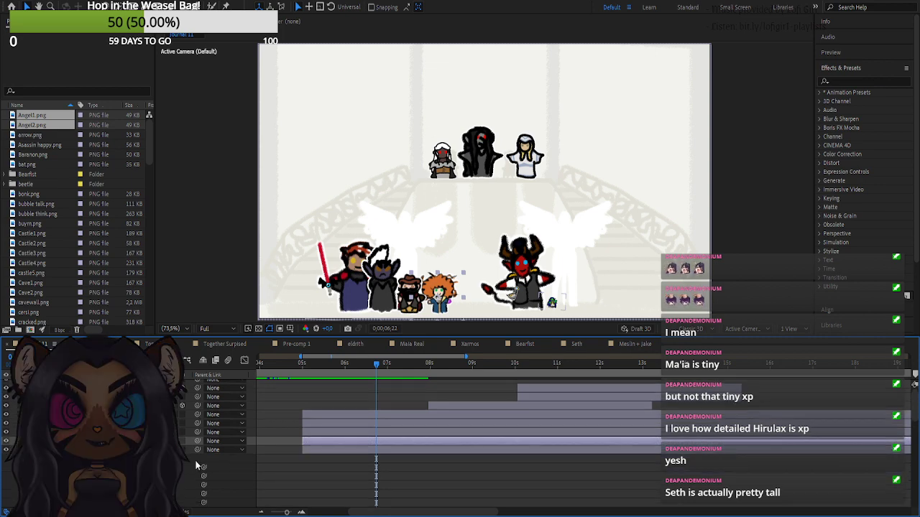
left_click_drag(552, 302, 528, 304)
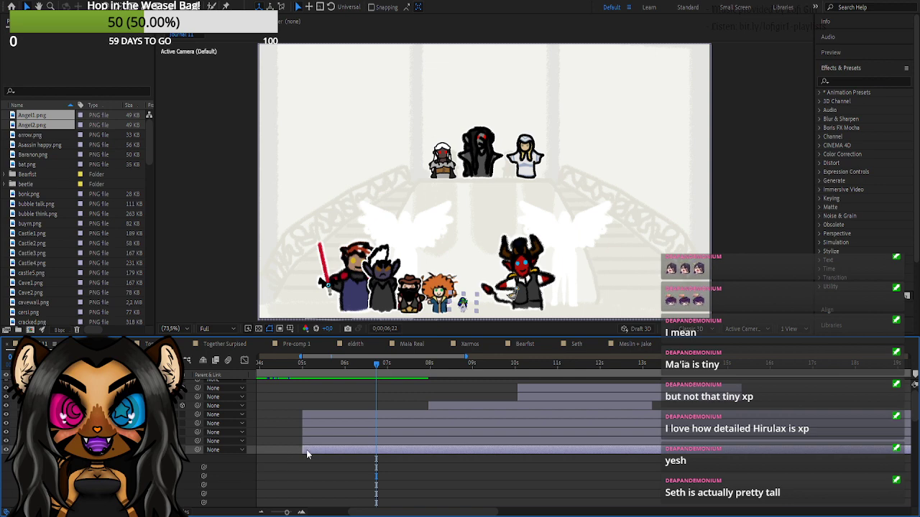
key("ctrl+z")
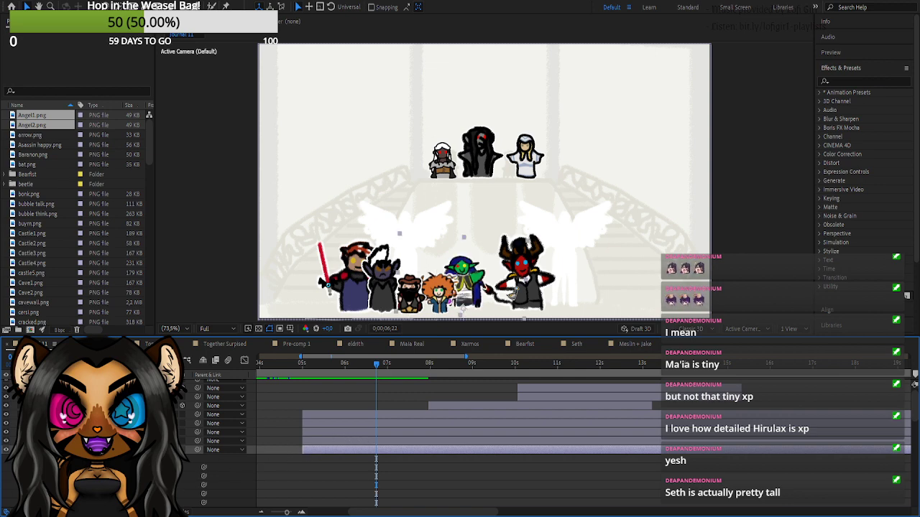
left_click_drag(152, 485, 165, 485)
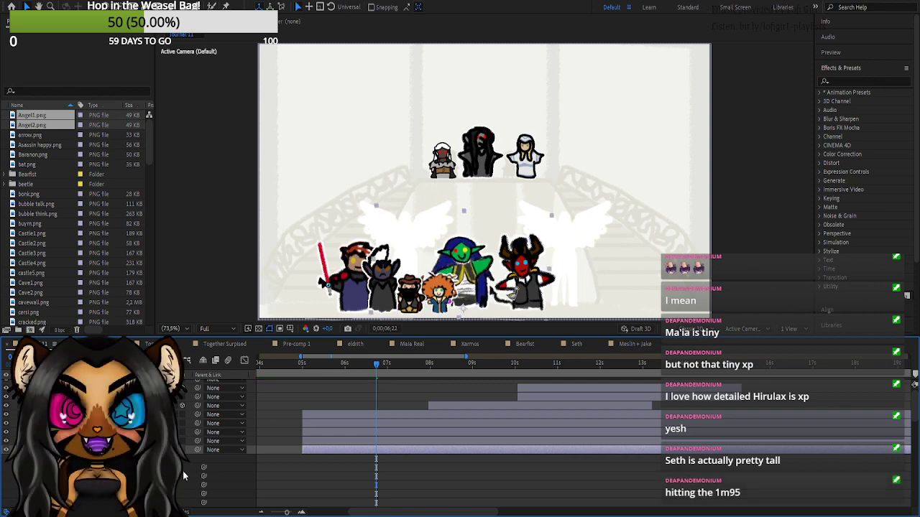
key("ctrl+z")
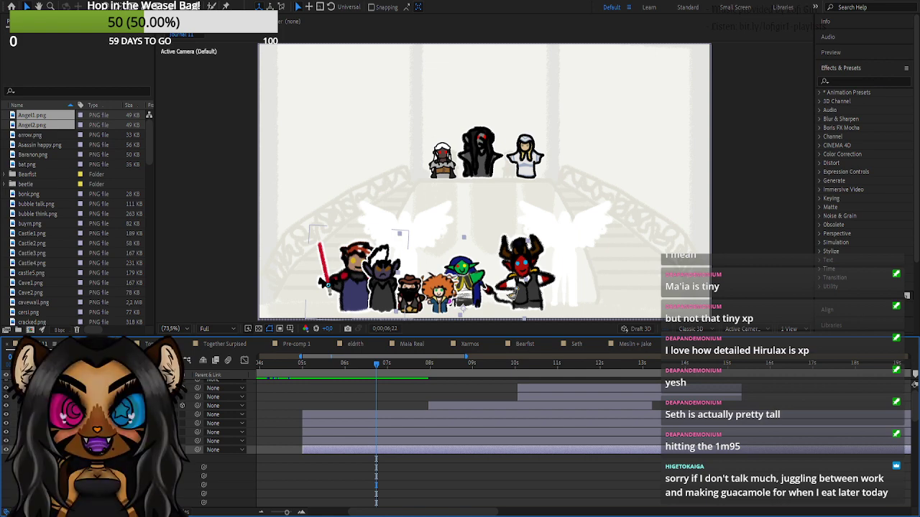
- Scale the red-sword character up slightly more so it stands taller than the white-haired one
left_click(35, 424)
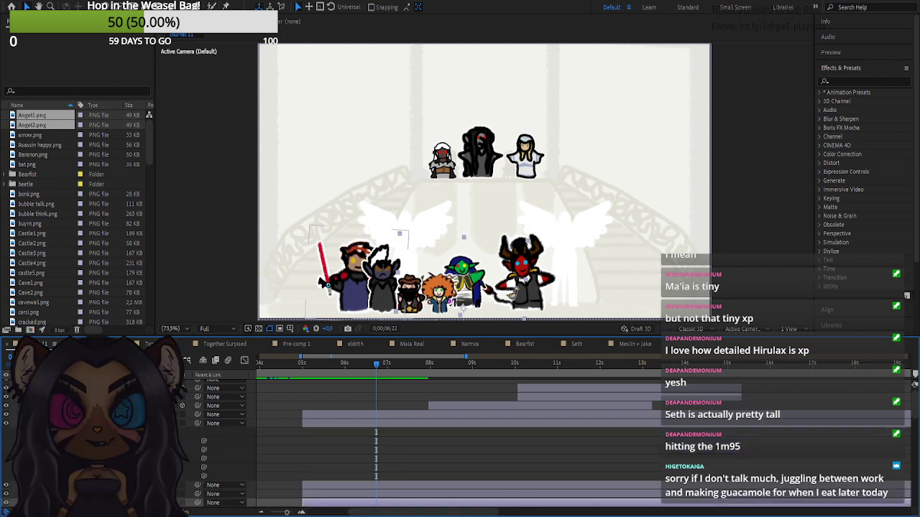
left_click(79, 423)
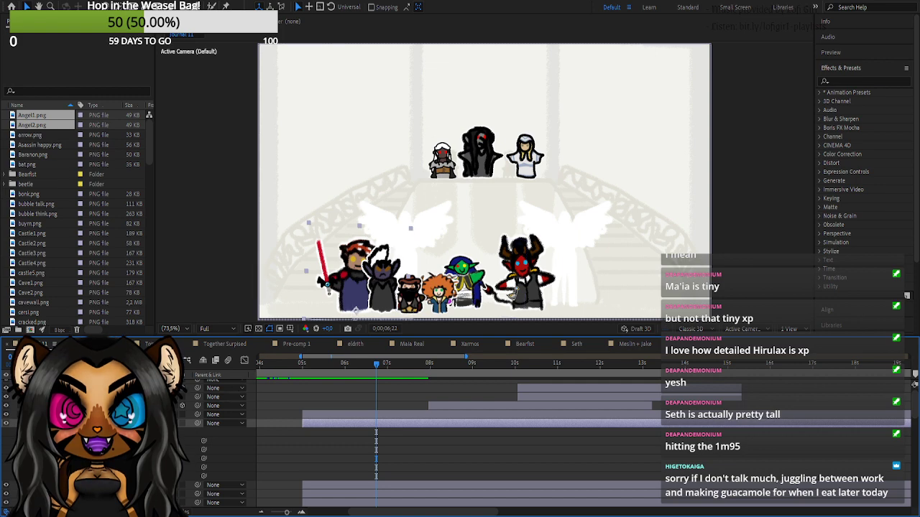
left_click(37, 424)
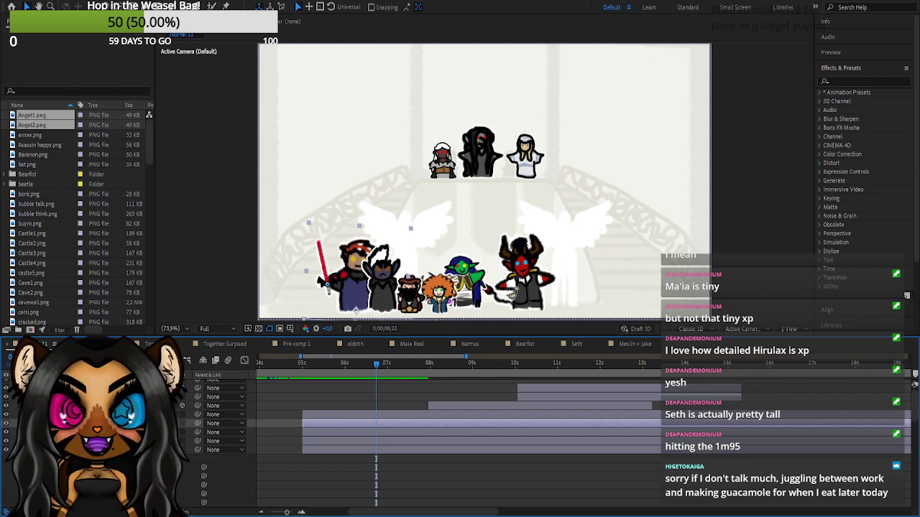
- Reduce the green character's scale so it stands slightly shorter than the orange-haired one at ground level
key("ctrl+z")
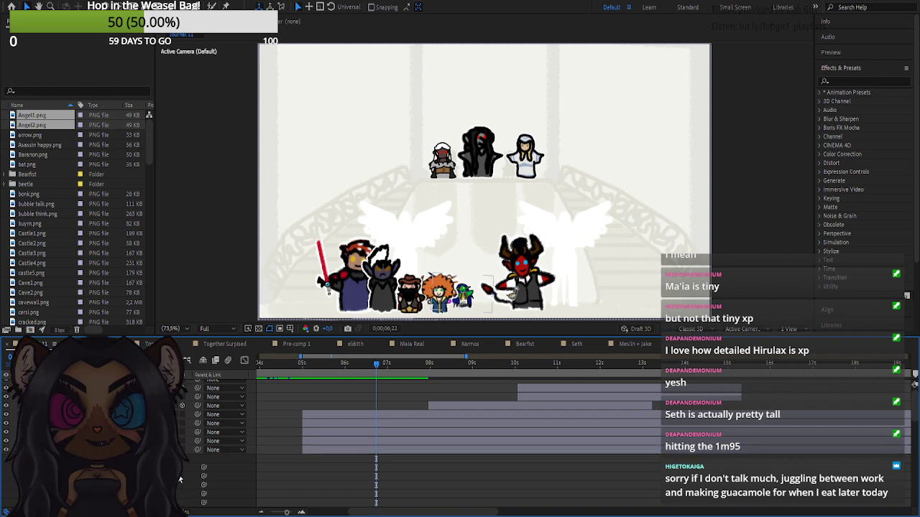
left_click(129, 450)
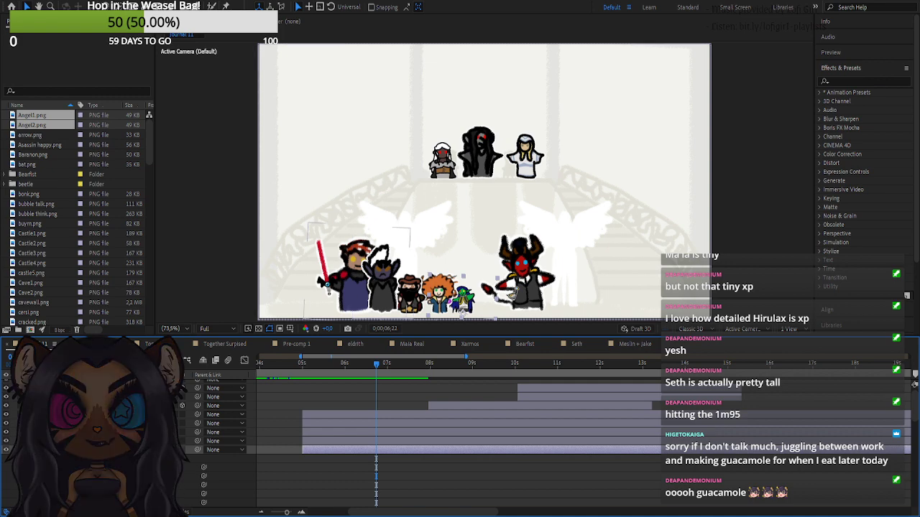
key("ctrl+d")
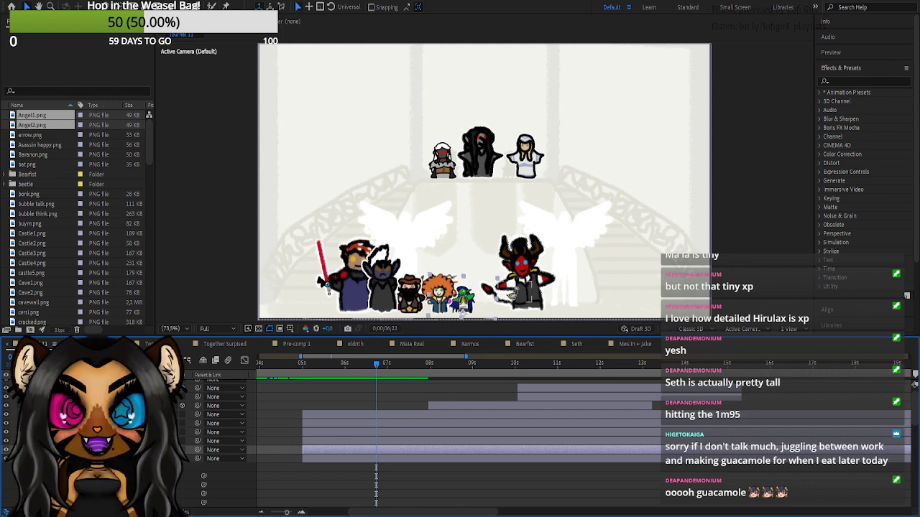
left_click_drag(463, 312, 515, 309)
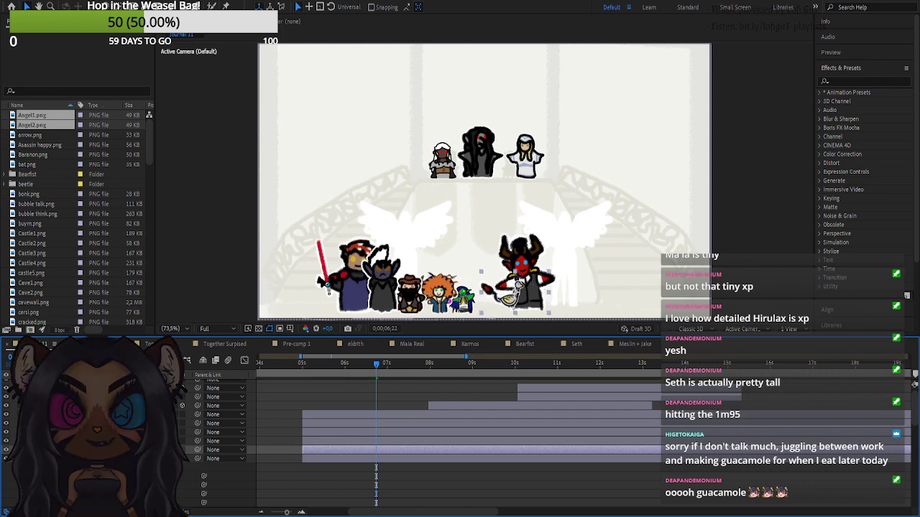
key("ctrl+z")
key("ctrl+z")
key("ctrl+z")
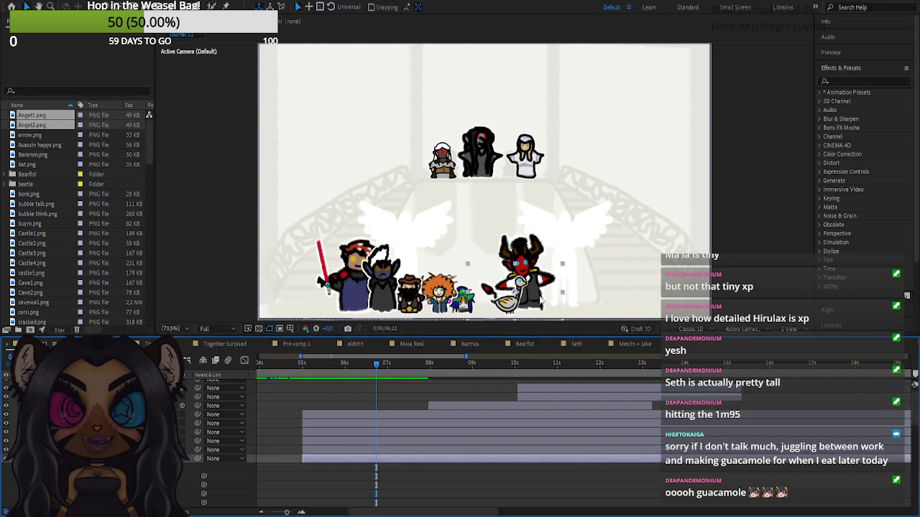
- Move the goose left, scale it down slightly, and place it at ground level between the green and horned characters
key("shift+Left")
key("shift+Left")
key("shift+Left")
key("shift+Left")
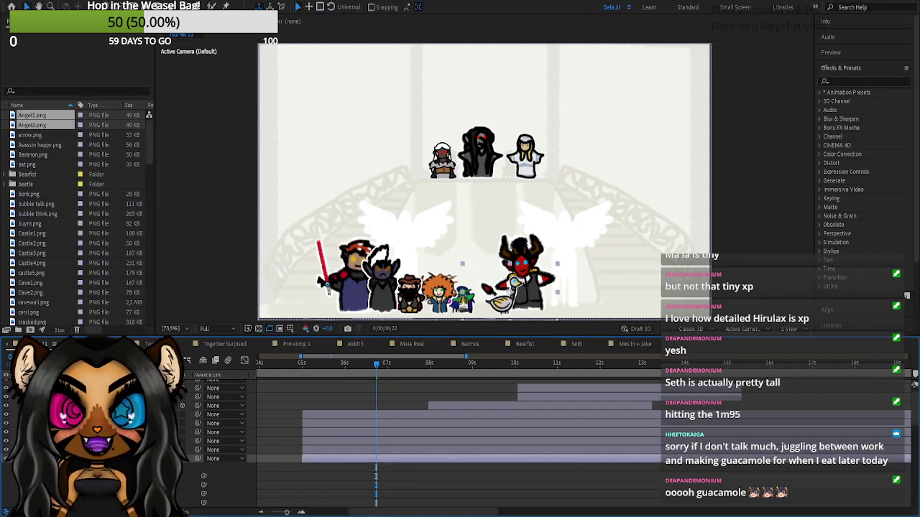
key("shift+Left")
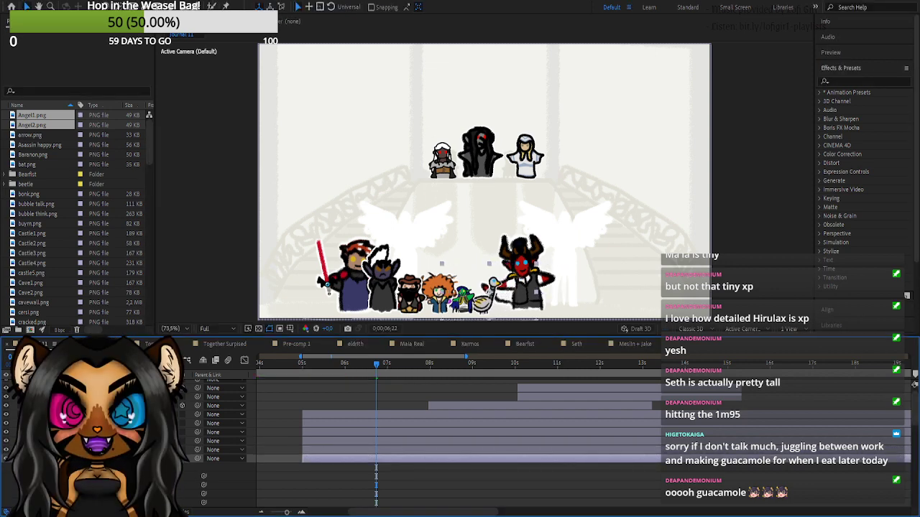
key("Up")
key("Up")
key("Up")
key("Up")
key("Up")
key("Up")
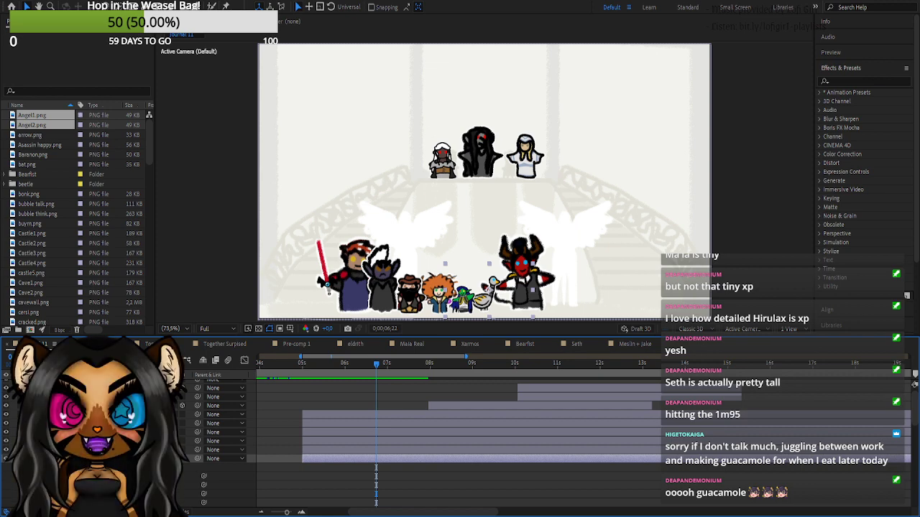
left_click_drag(163, 475, 239, 468)
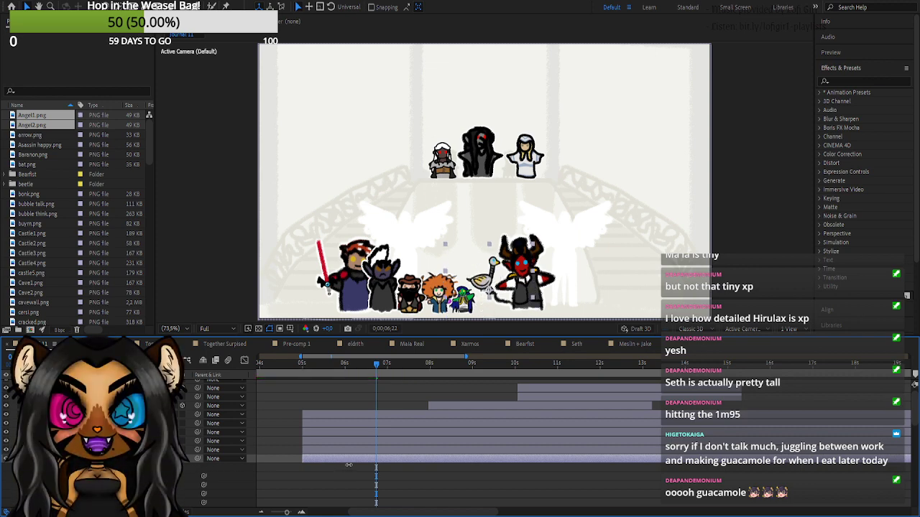
left_click_drag(128, 476, 179, 485)
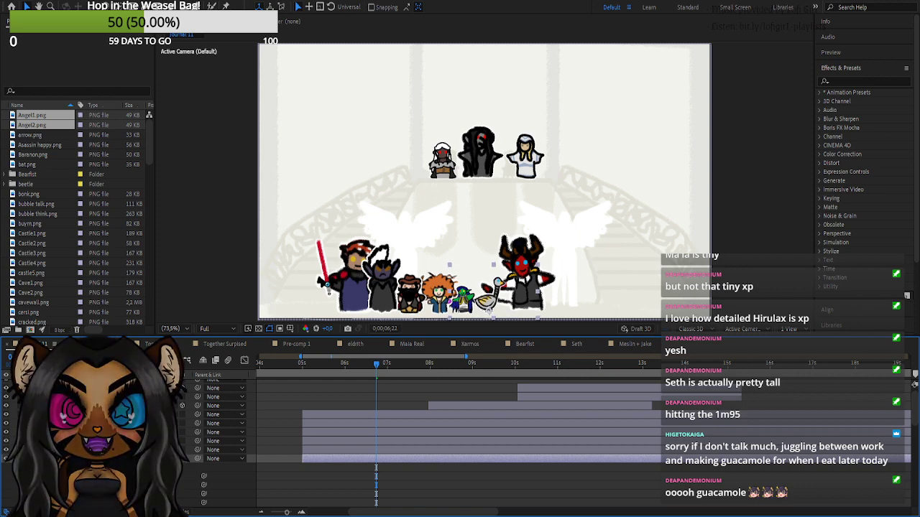
scroll(460, 442, "down", 5)
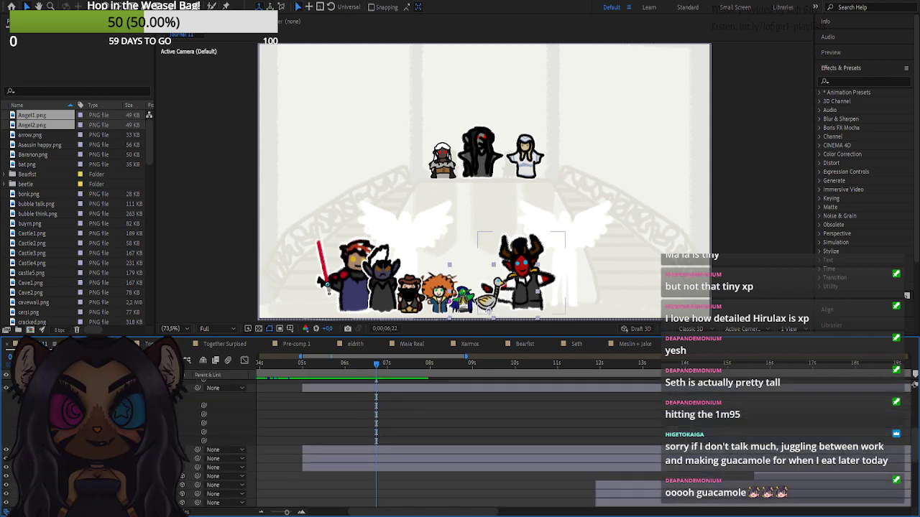
scroll(460, 442, "up", 2)
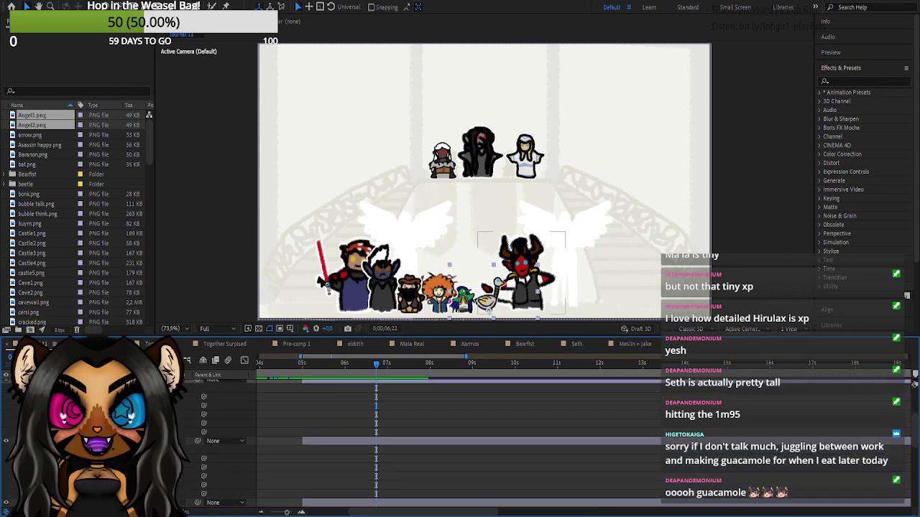
- Move the horned character slightly right and shift the goose right so it stands against it at ground level
left_click_drag(525, 278, 404, 274)
left_click_drag(108, 464, 296, 463)
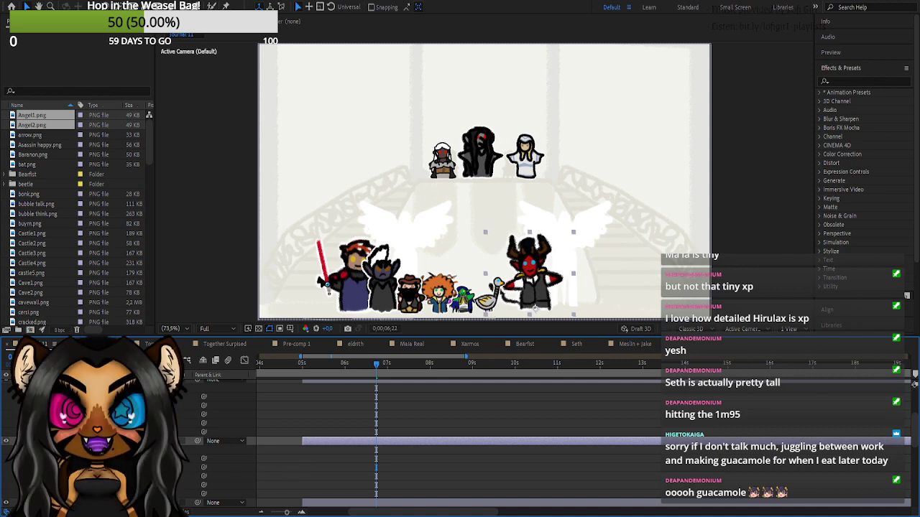
left_click_drag(137, 406, 169, 406)
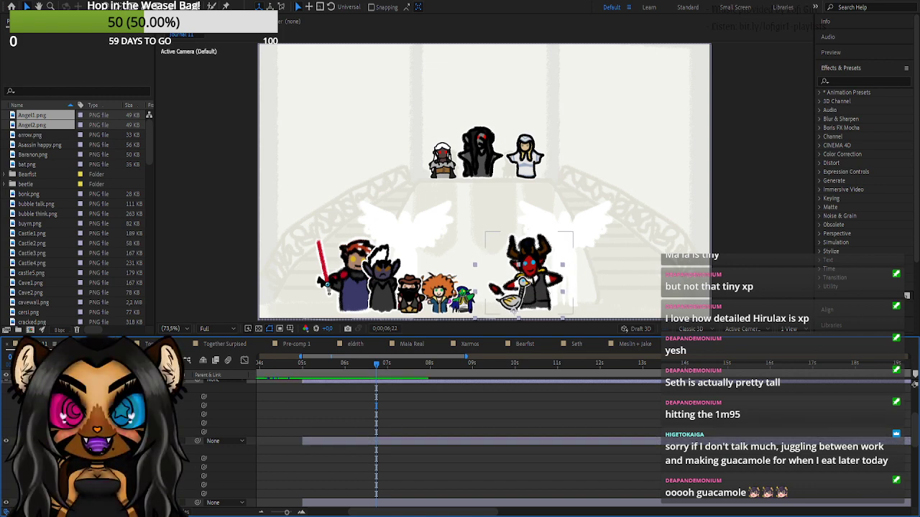
- Collapse the expanded goose and horned character layers and move the green character right, beside the goose
left_click(41, 441)
scroll(43, 437, "up", 1)
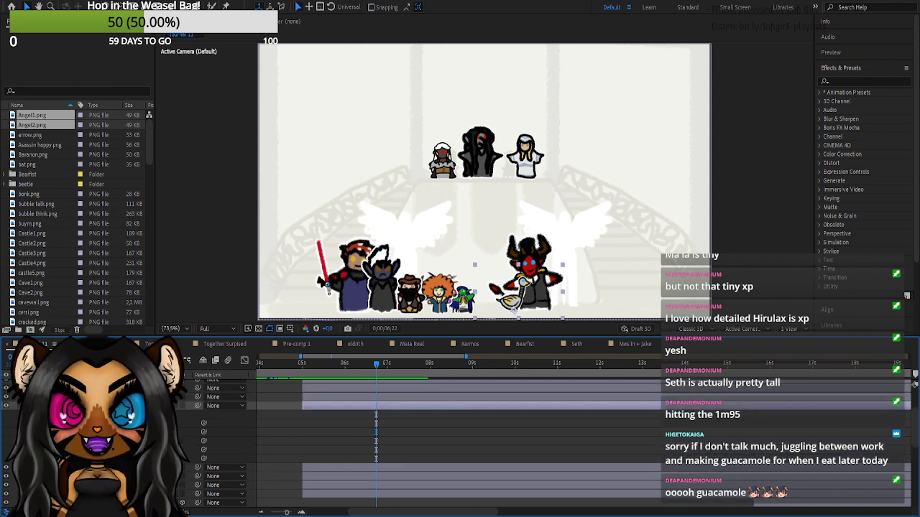
left_click(41, 406)
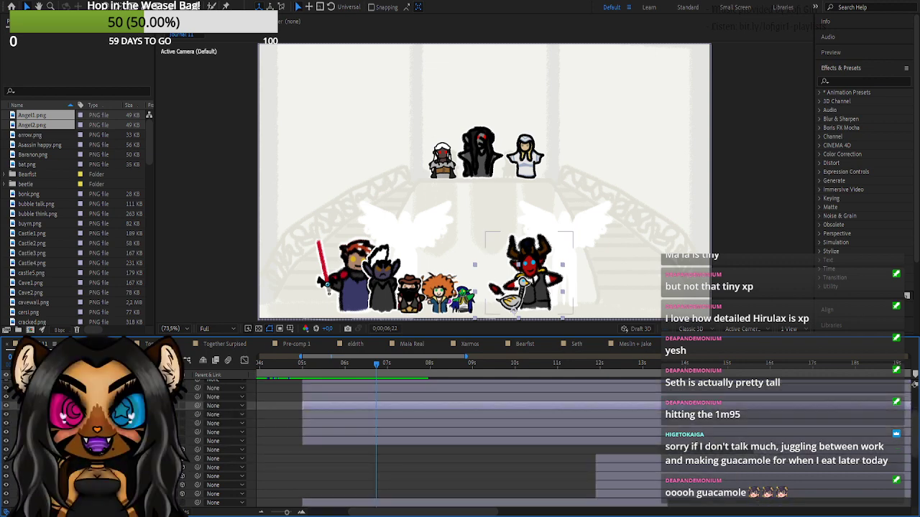
scroll(460, 442, "up", 1)
key("u")
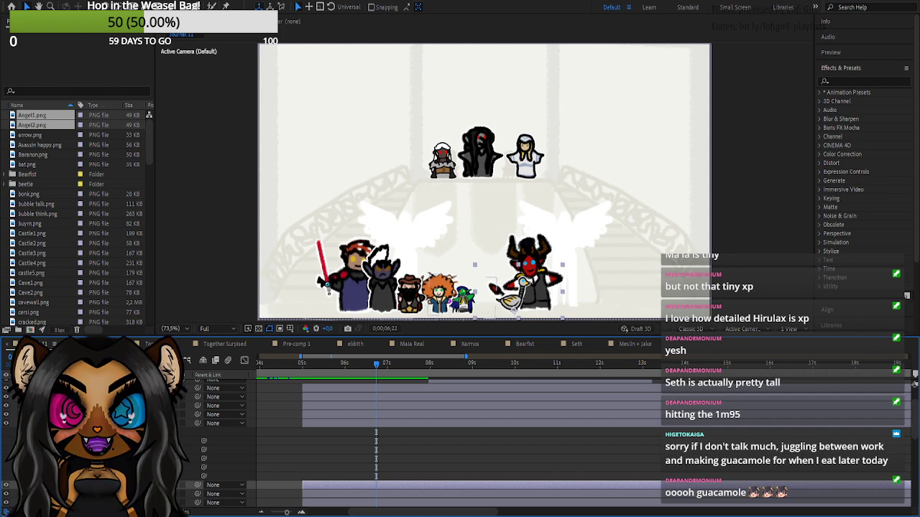
key("ctrl+v")
left_click_drag(471, 275, 484, 275)
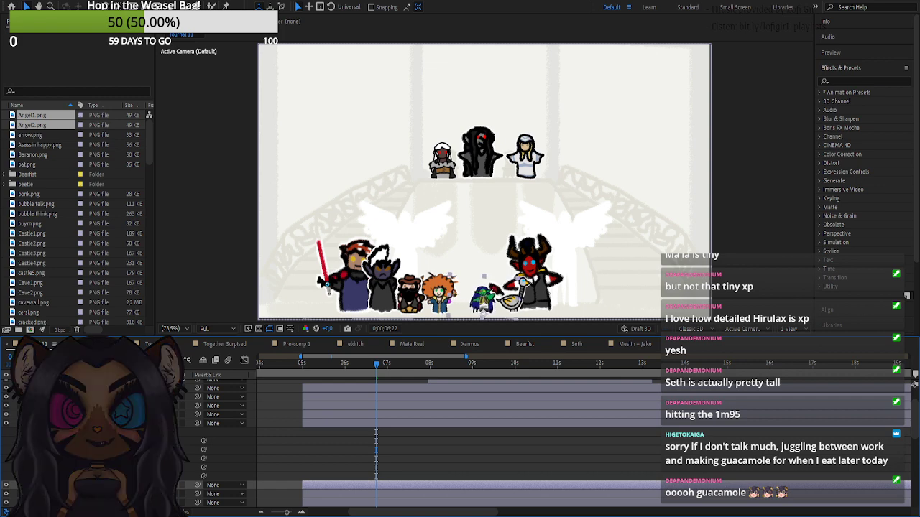
- Move the orange-haired character right so it stands beside the green one at ground level
left_click(93, 423)
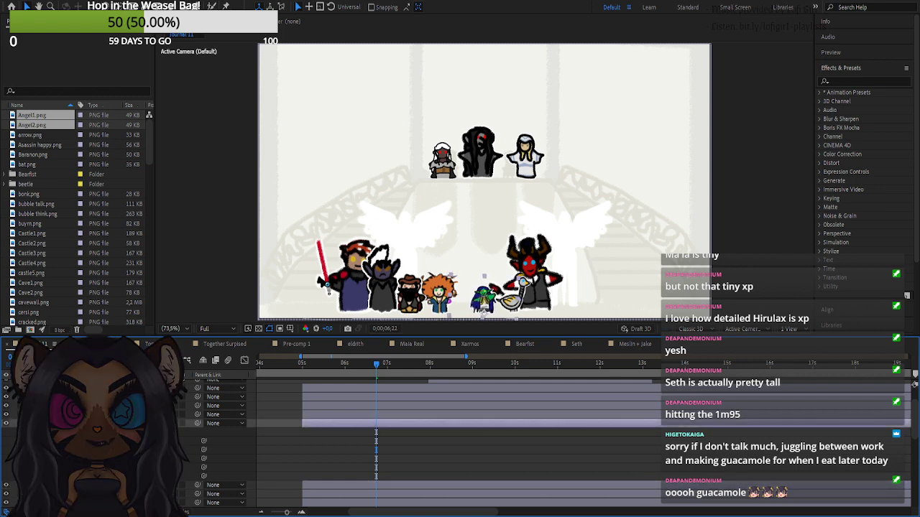
key("ctrl+z")
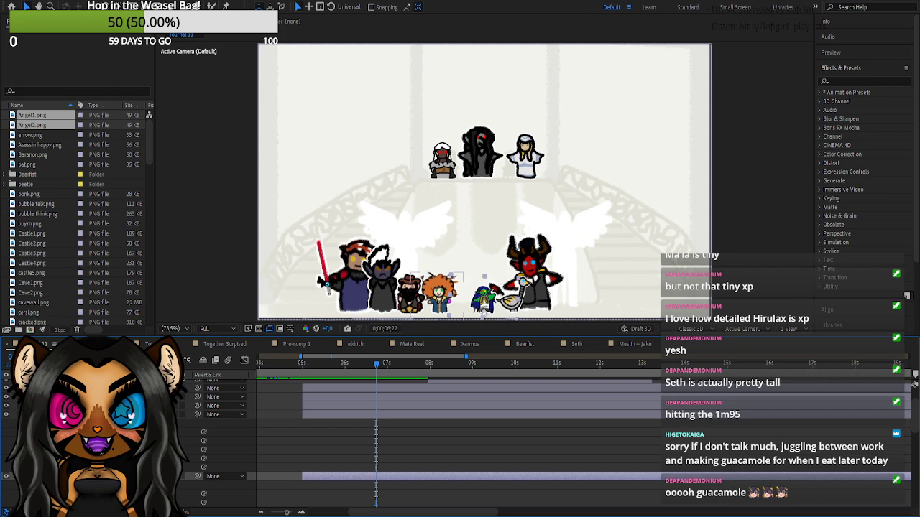
left_click_drag(439, 293, 453, 293)
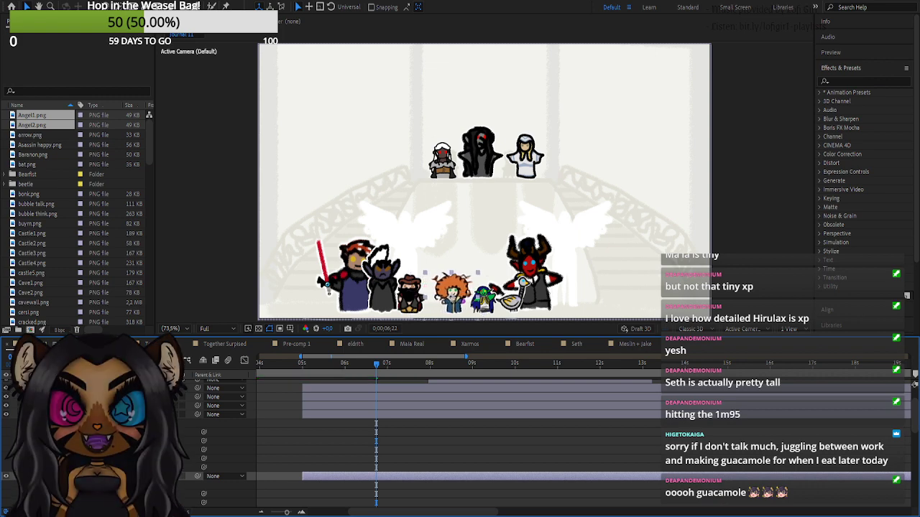
- Move the hat-wearing character right beside the orange-haired one and fine-tune its horizontal position with small nudges
left_click(6, 416)
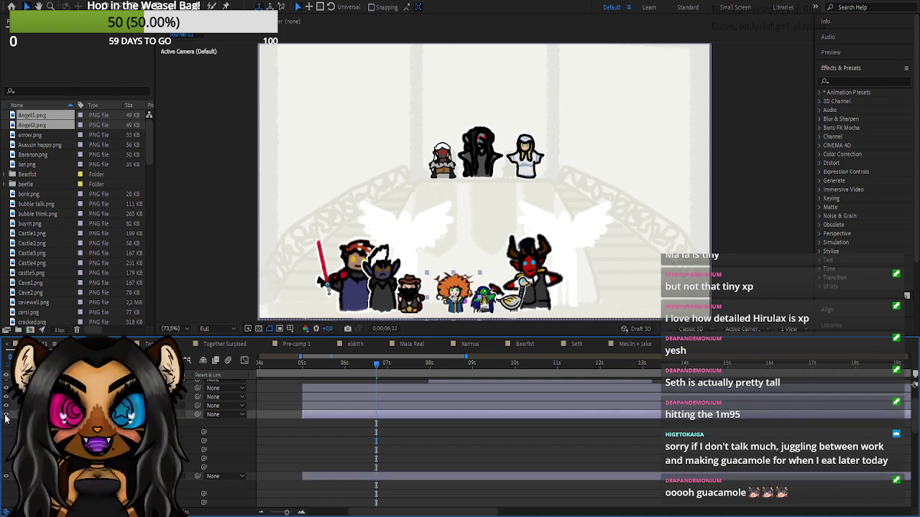
left_click_drag(79, 406, 79, 472)
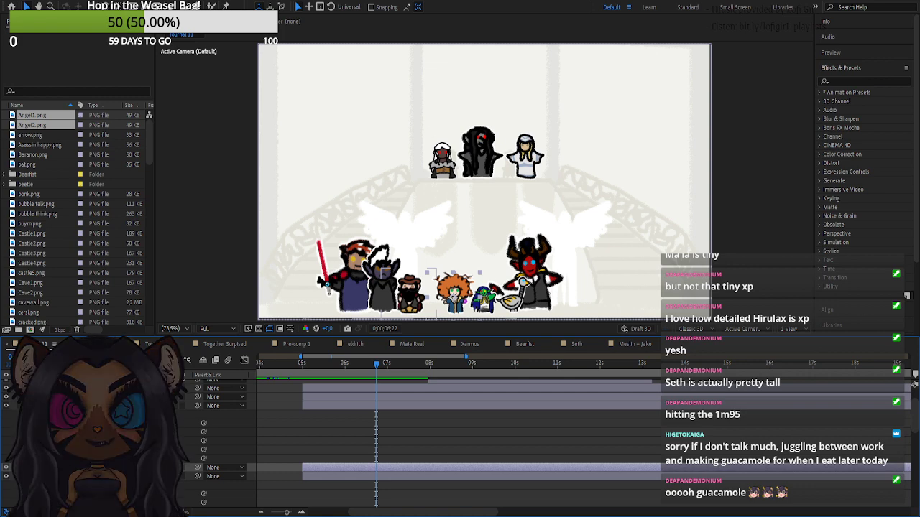
left_click_drag(410, 294, 422, 294)
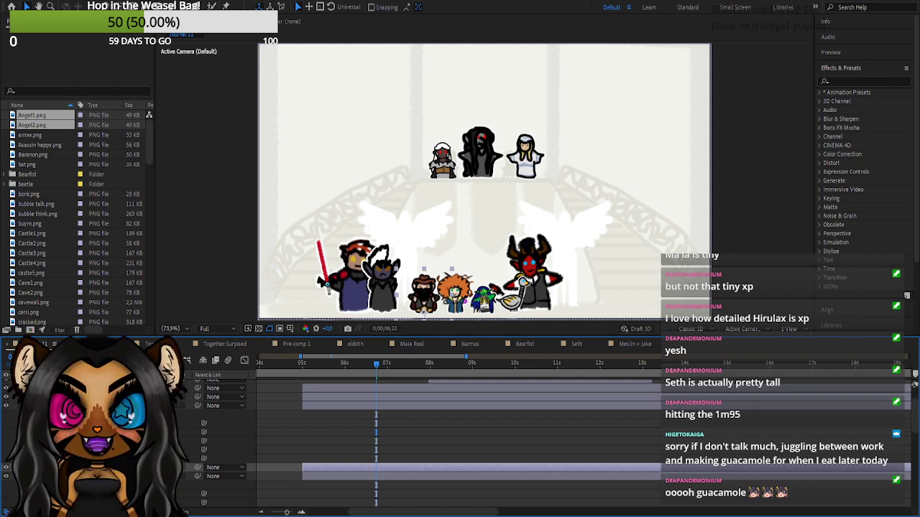
key("Left")
key("Left")
key("Left")
key("Left")
key("Right")
key("Right")
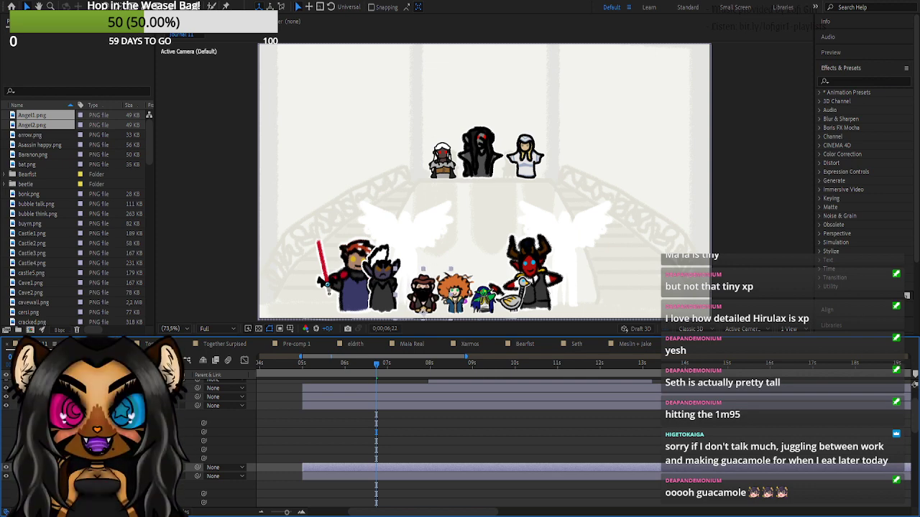
- Move the red-sword character slightly left and the white-haired one slightly right to even out the front row's spacing
left_click(108, 406)
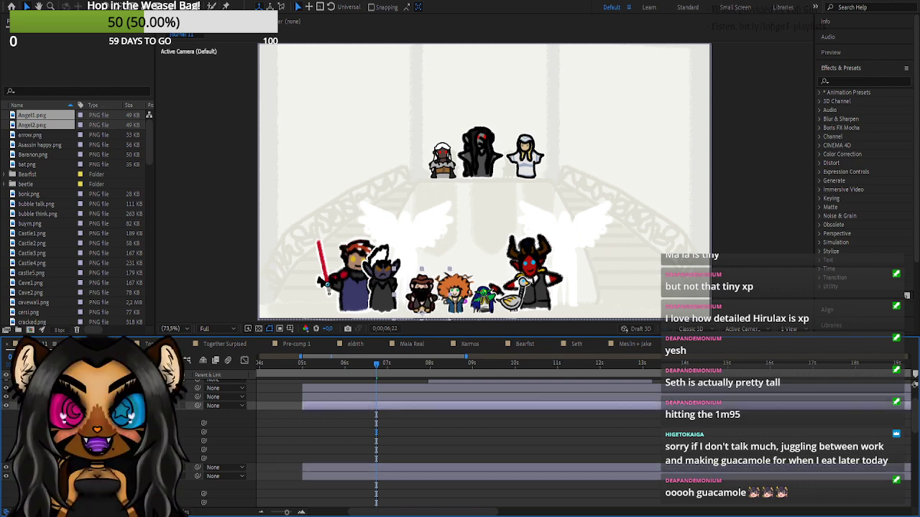
left_click(39, 405)
left_click(38, 397)
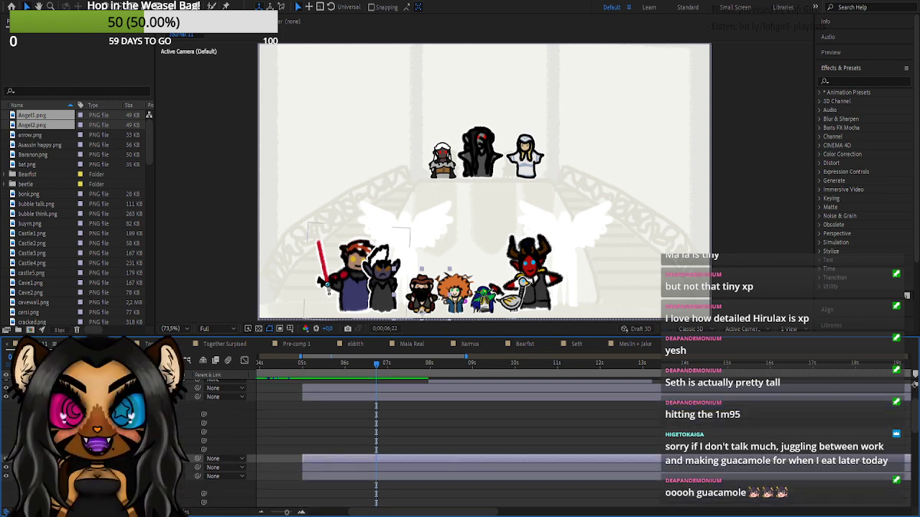
left_click_drag(353, 284, 322, 285)
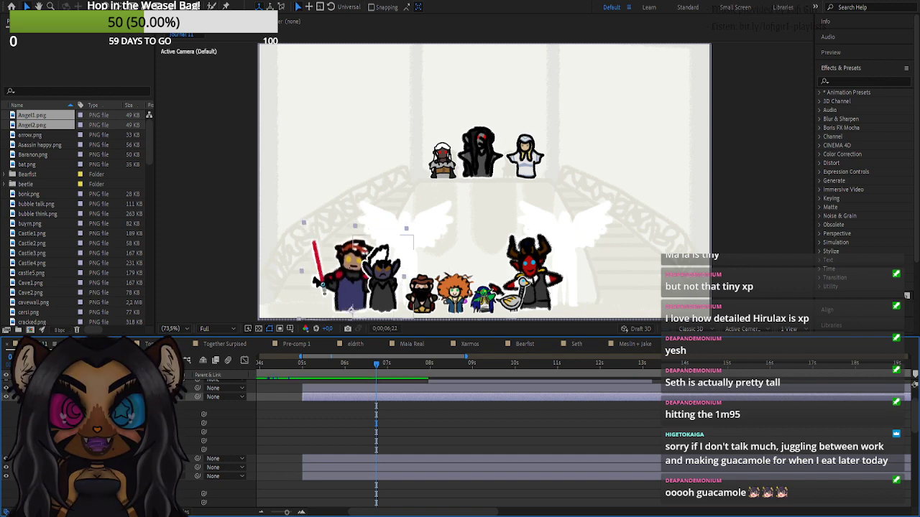
left_click(39, 388)
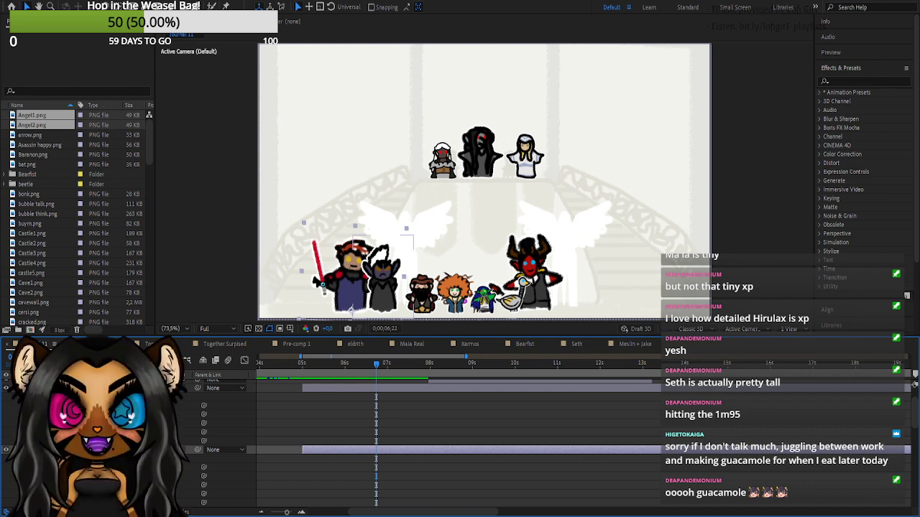
left_click_drag(382, 261, 395, 262)
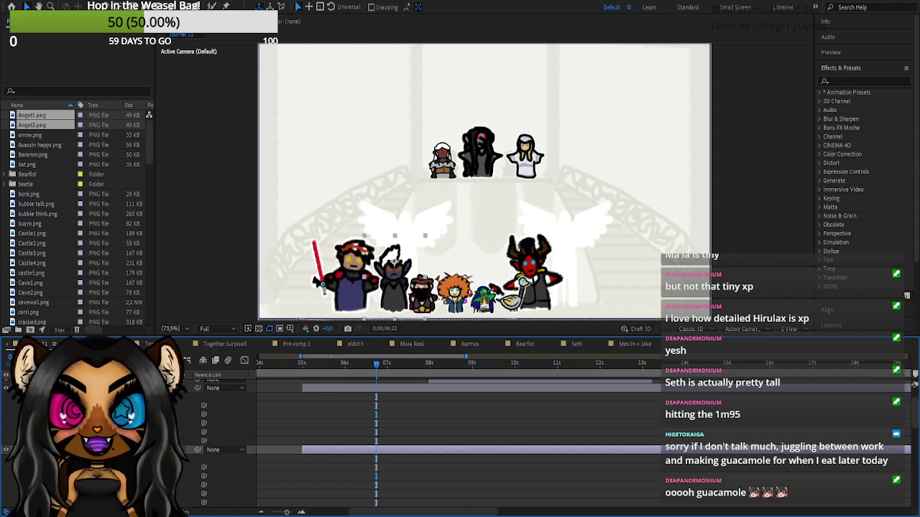
- Collapse the front-row layers' properties and move the orange-haired, green and goose layers up directly beneath the hat-wearing character's layer
left_click(460, 388)
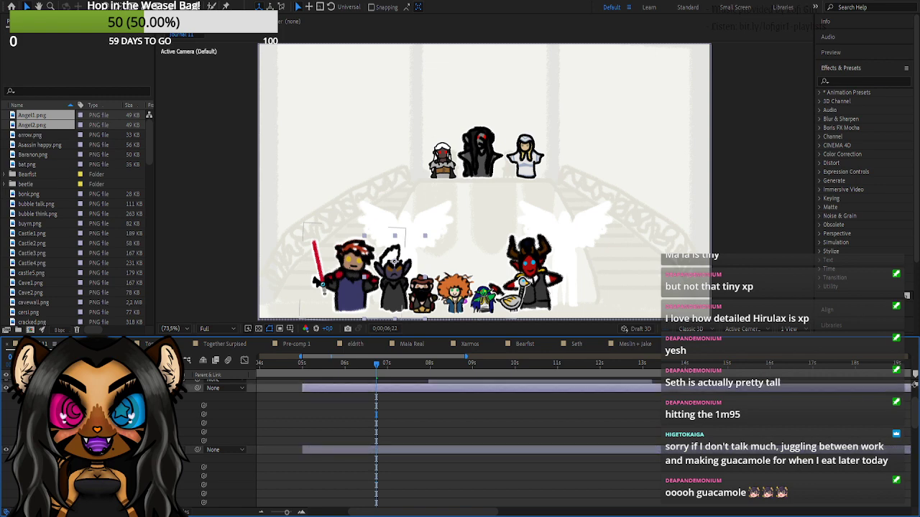
left_click(36, 450)
left_click(39, 388)
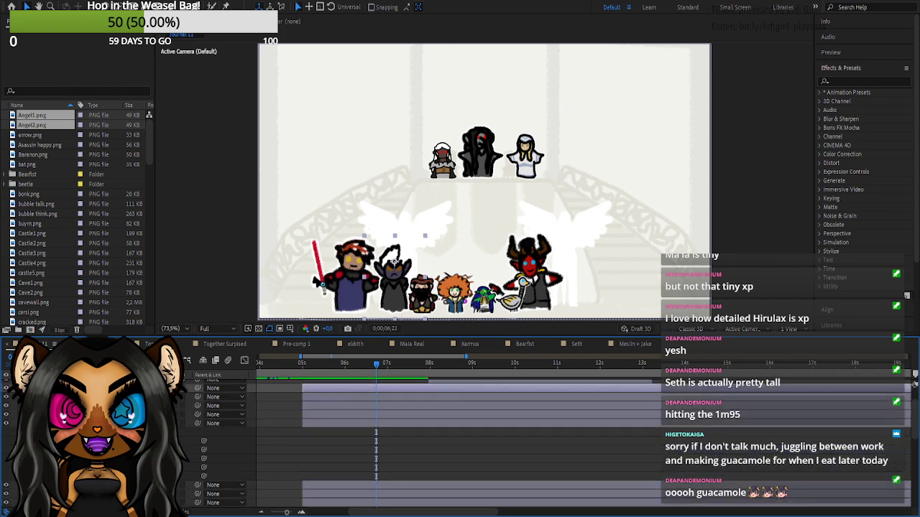
key("ctrl+Up")
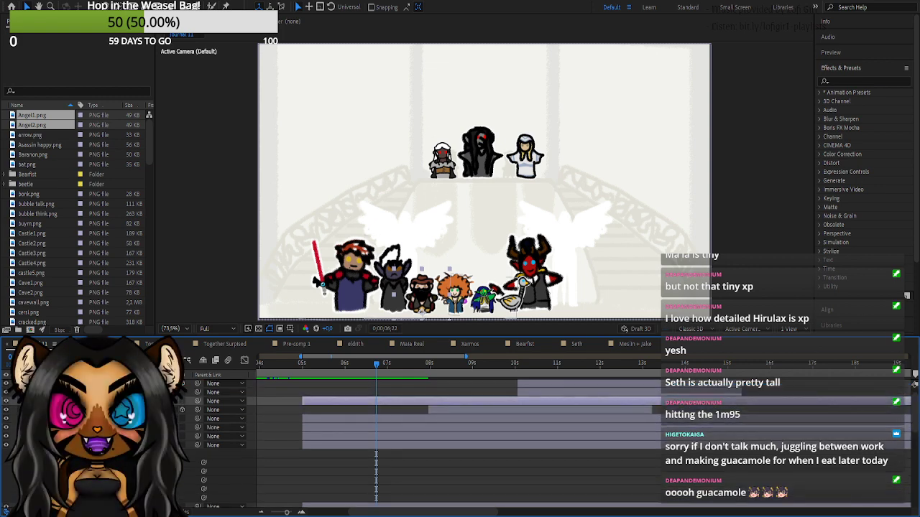
key("ctrl+Up")
key("ctrl+Down")
left_click(86, 453, "shift")
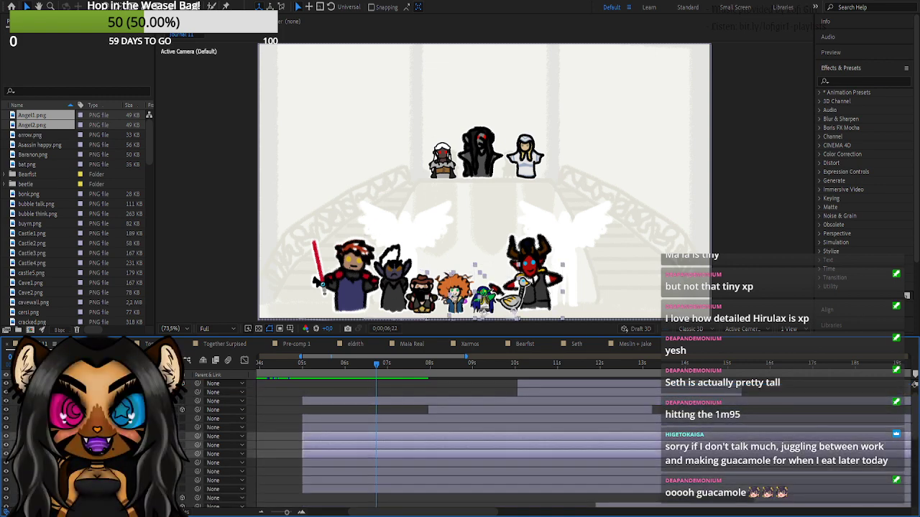
left_click_drag(86, 453, 86, 405)
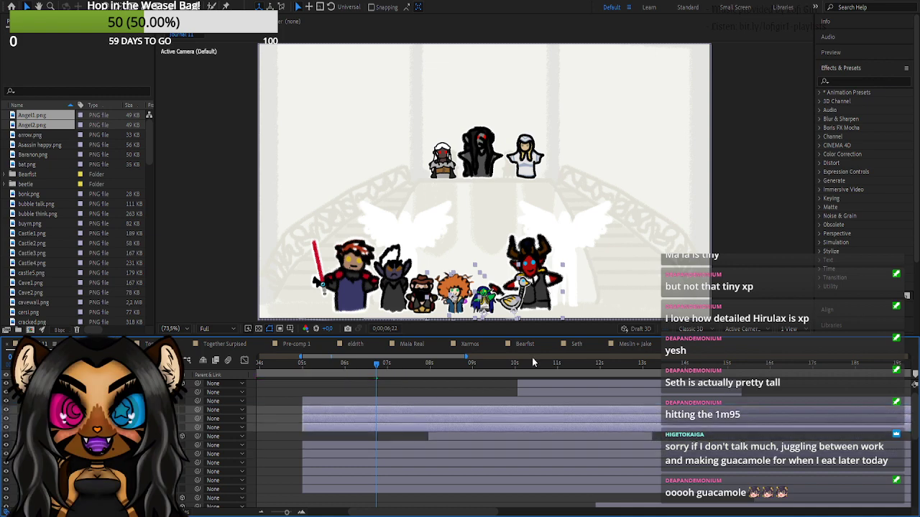
- Move the three upper-platform character layers above the front-row layers and place the layer starting at 8 seconds above them
left_click(778, 260)
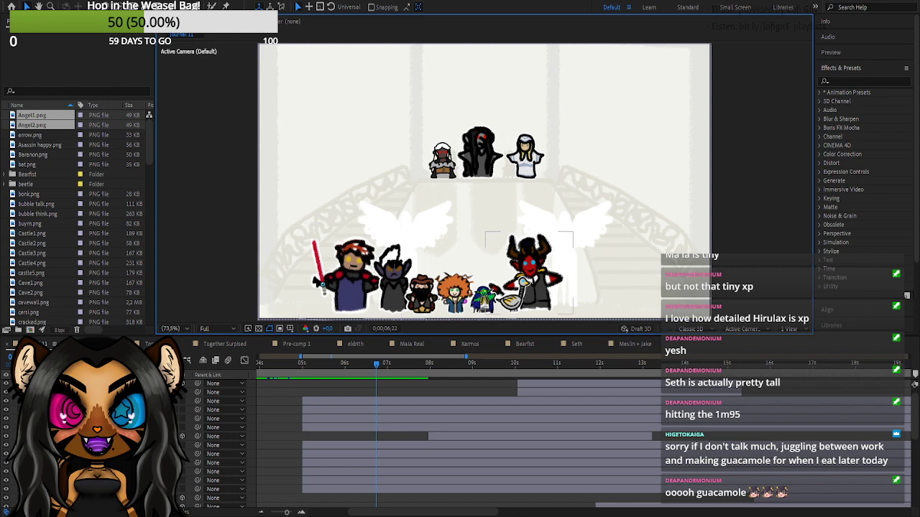
left_click(86, 471)
left_click(86, 489, "shift")
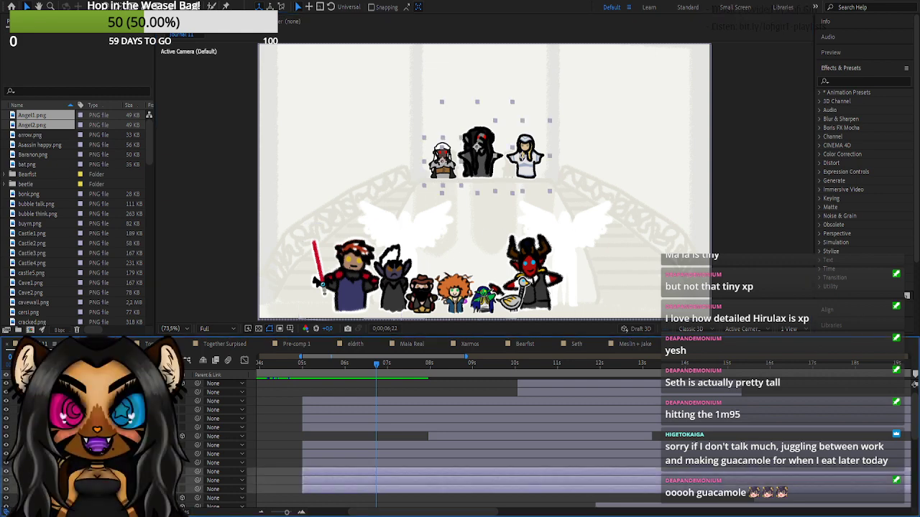
left_click_drag(86, 489, 86, 397)
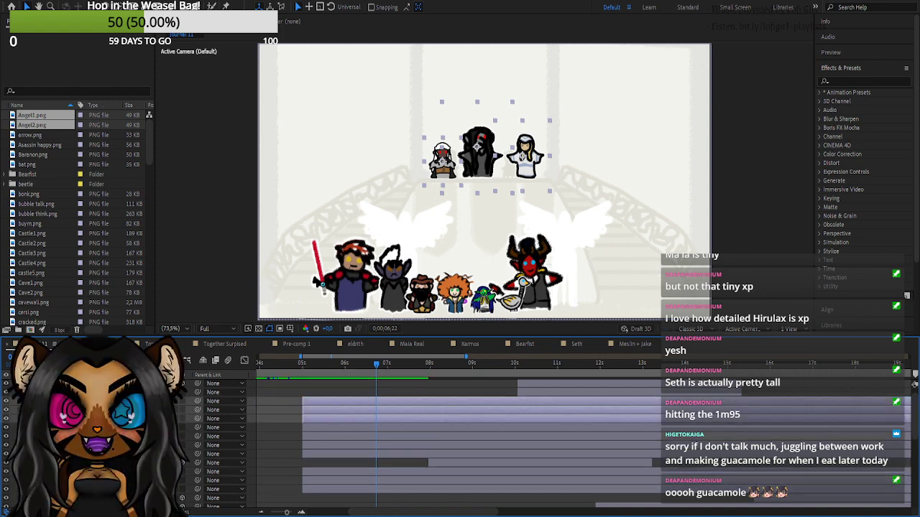
left_click_drag(86, 463, 86, 405)
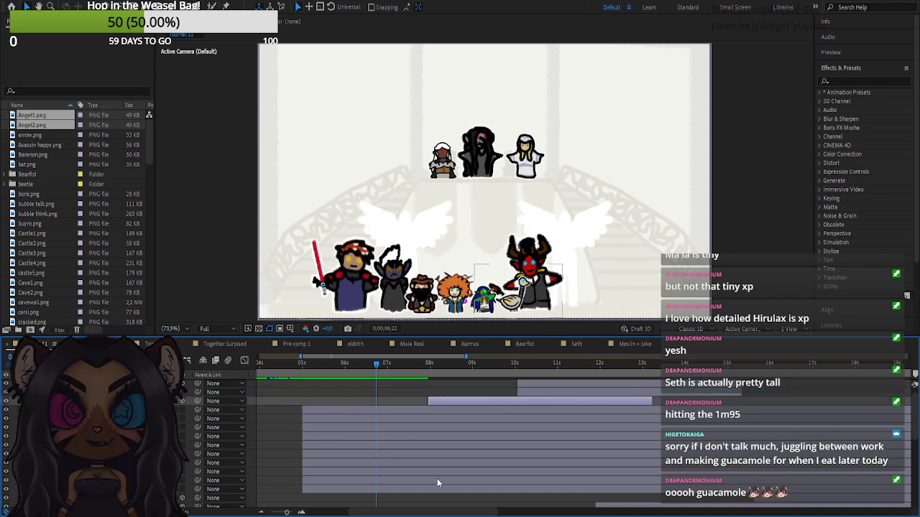
- Check the cut from the archway shot to the throne room around 0;00;05;00, ending at 0;00;04;24
left_click(380, 364)
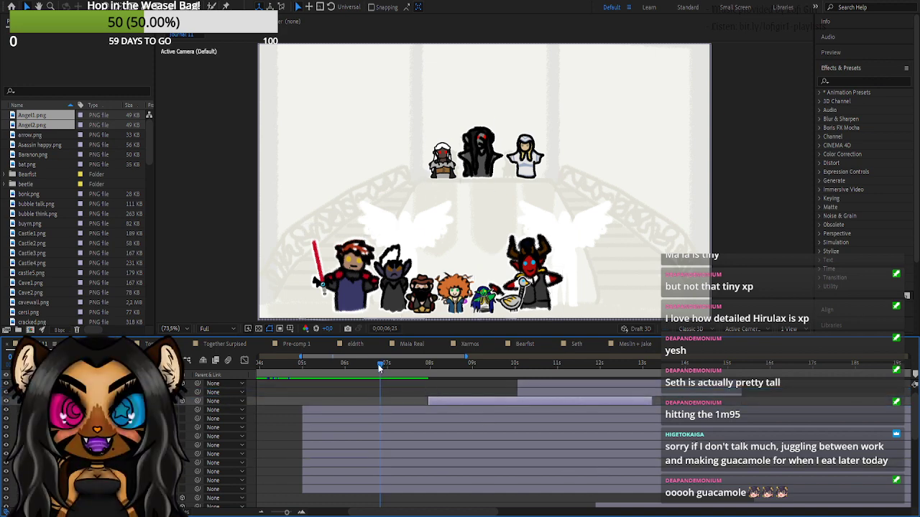
left_click_drag(333, 370, 303, 401)
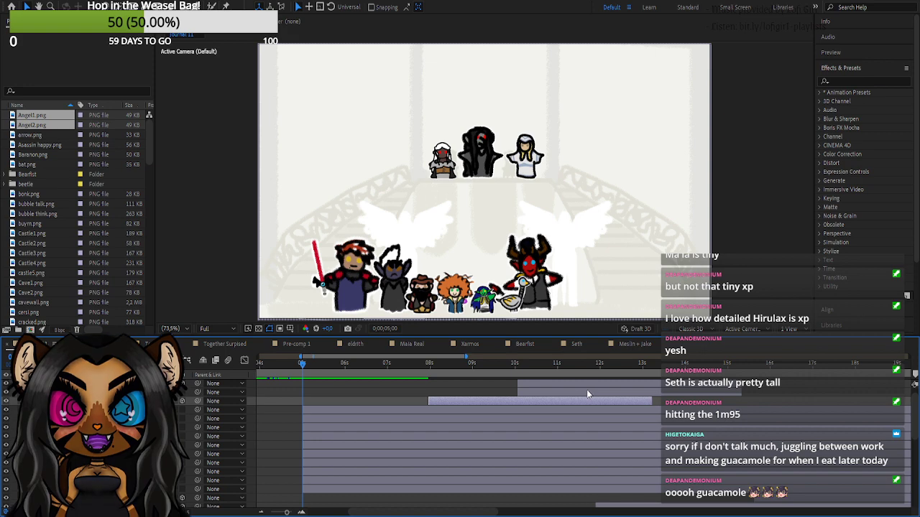
left_click(311, 429)
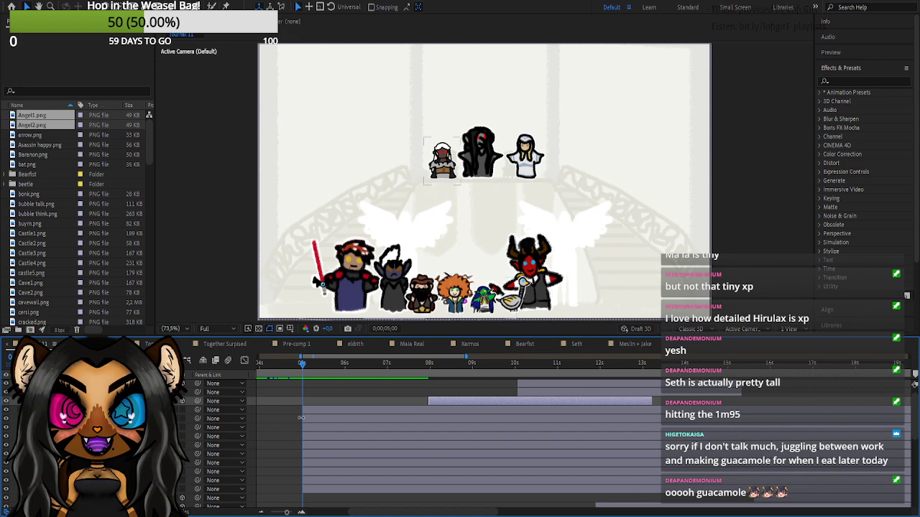
left_click(310, 492)
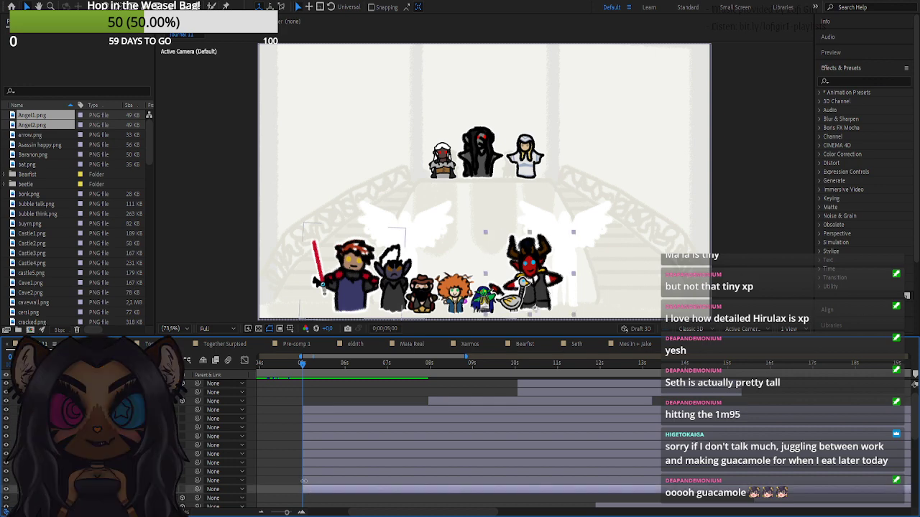
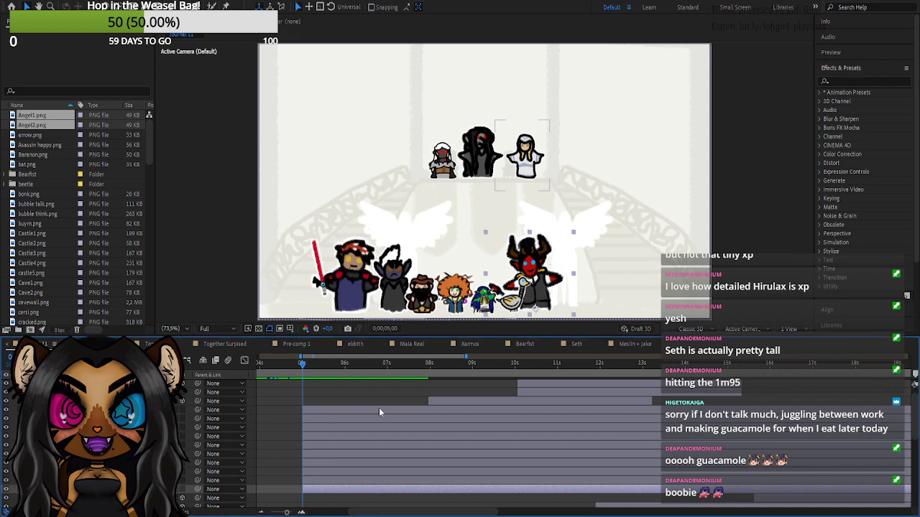
left_click(299, 363)
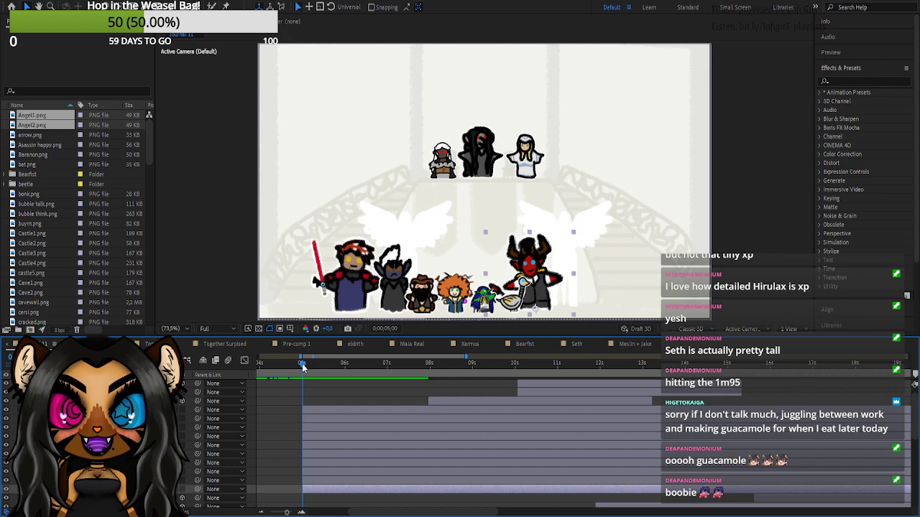
left_click_drag(299, 368, 302, 369)
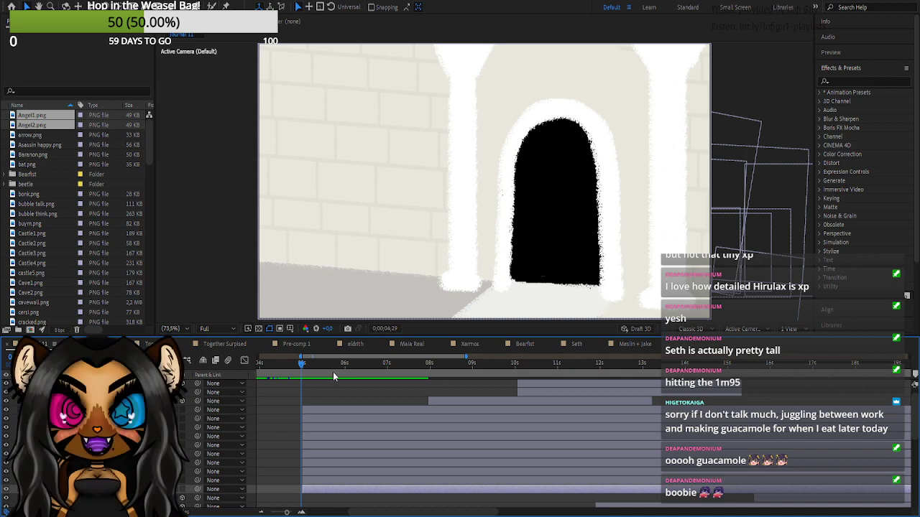
left_click_drag(300, 365, 293, 365)
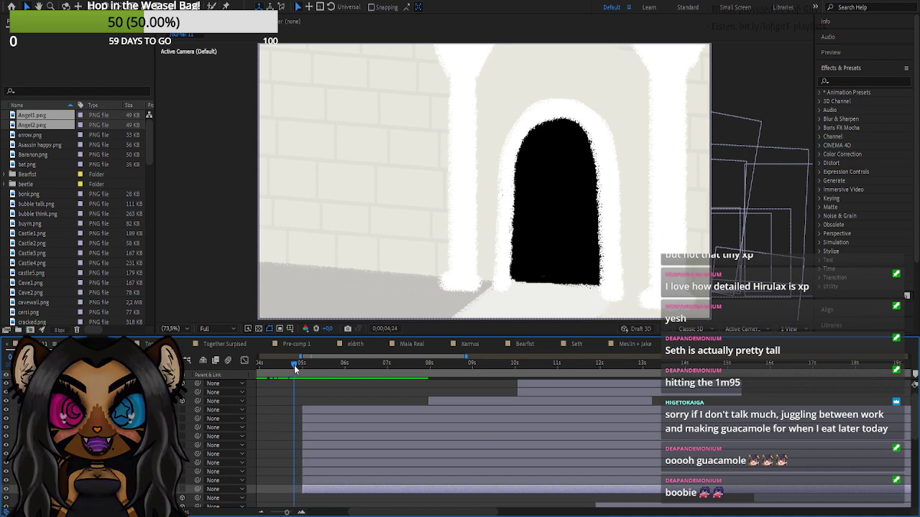
- Delay the white-robed upper-platform character's layer to start at 0;00;05;26
left_click(346, 379)
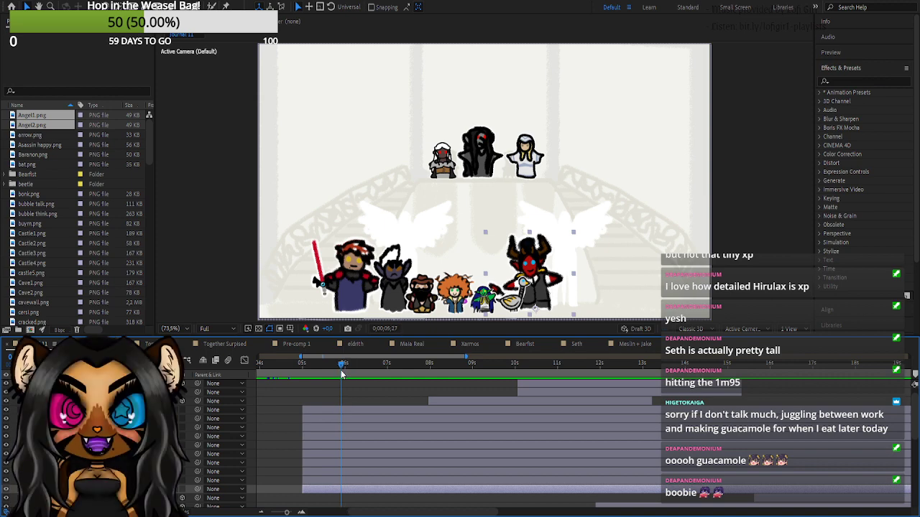
key("space")
left_click(340, 363)
left_click(525, 157)
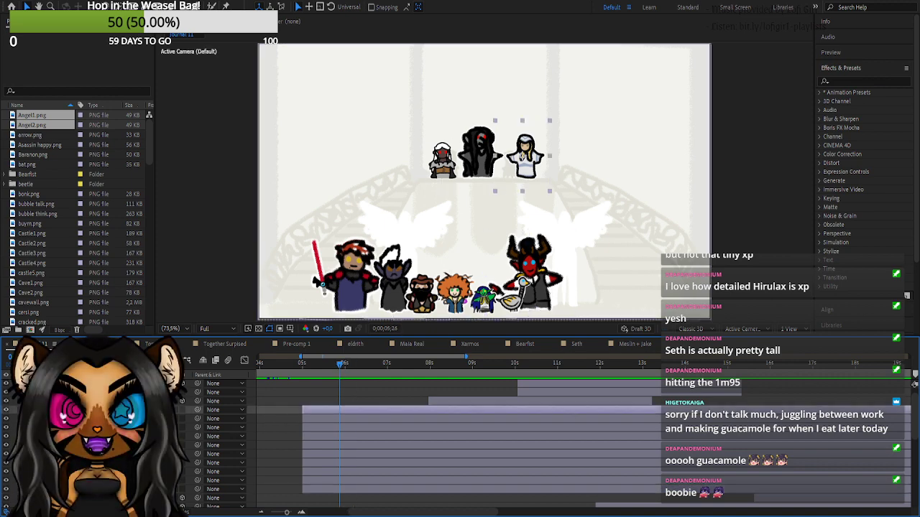
left_click_drag(358, 410, 398, 408)
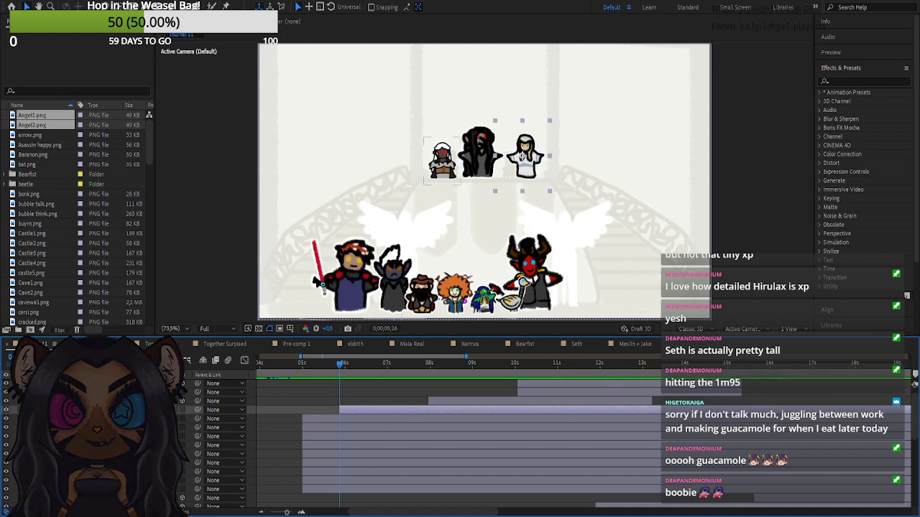
- Delay the small white-haired upper-platform character's layer to start at 0;00;06;10 and place it above the white-robed character's layer
left_click(360, 419)
left_click_drag(348, 421, 407, 423)
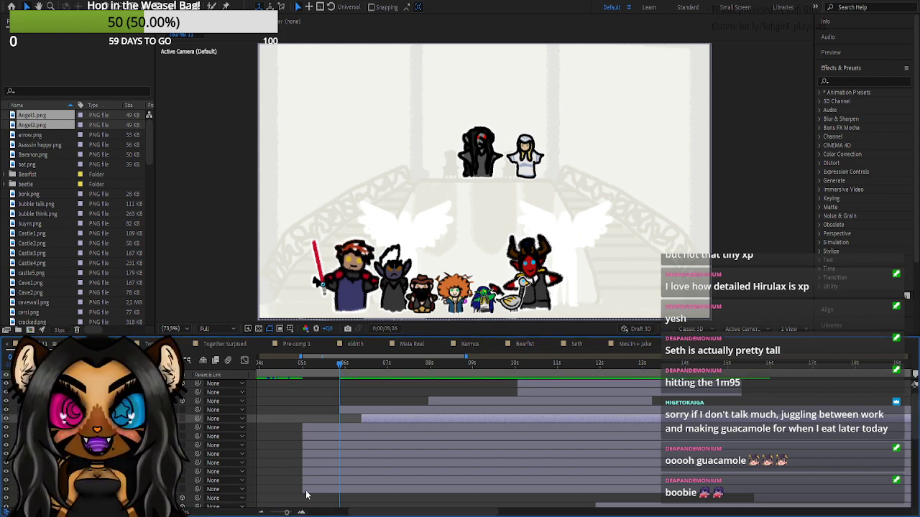
left_click(300, 512)
key("space")
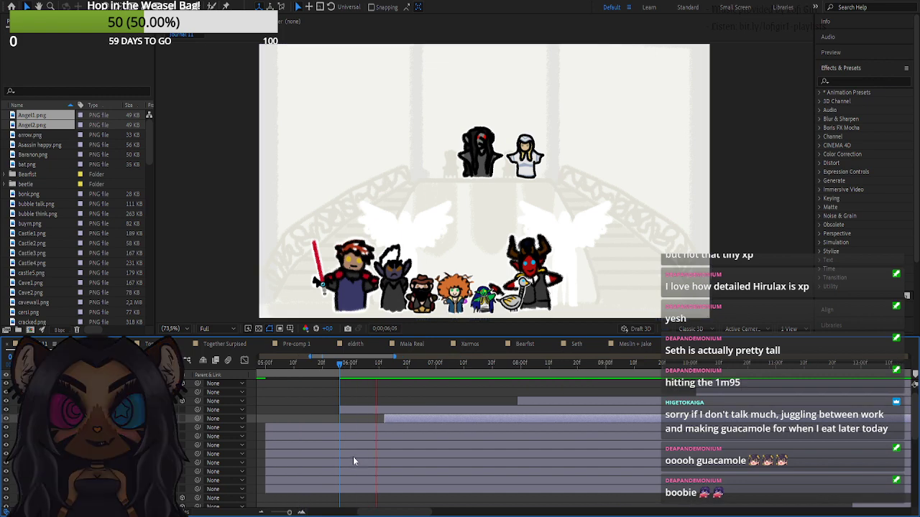
key("space")
left_click_drag(398, 420, 394, 420)
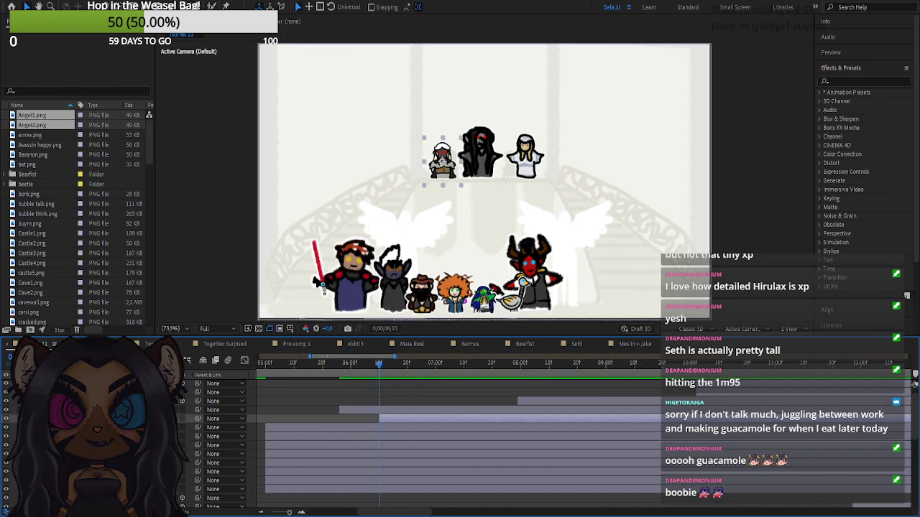
left_click_drag(86, 419, 86, 408)
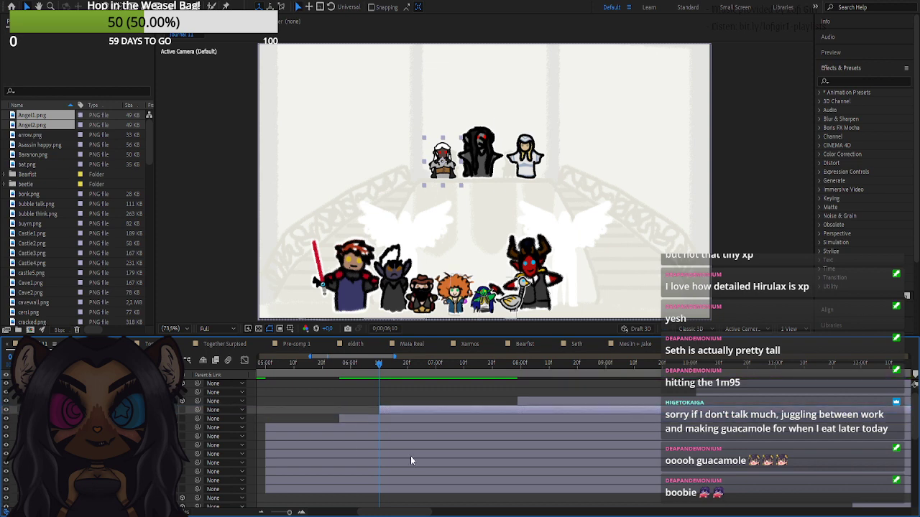
- Shift the throne room background layers earlier to start at 0;00;04;21
left_click_drag(302, 367, 266, 373)
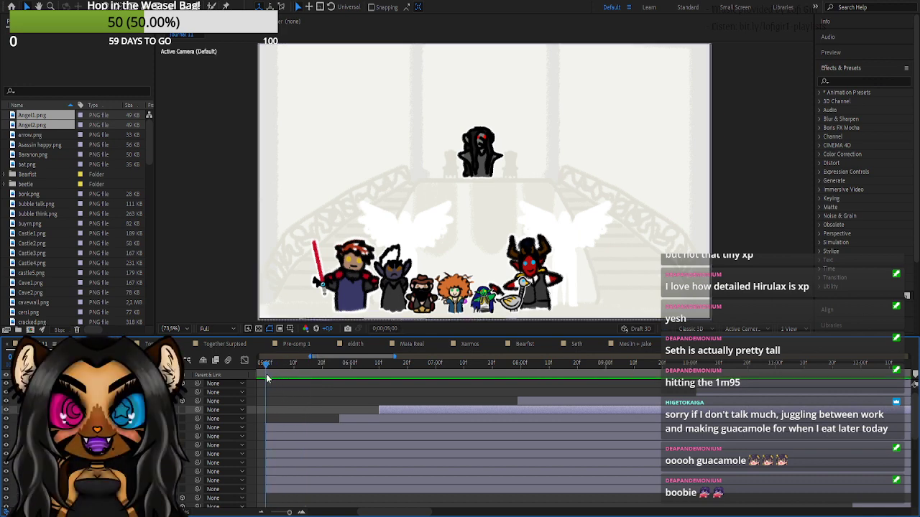
left_click_drag(395, 513, 373, 513)
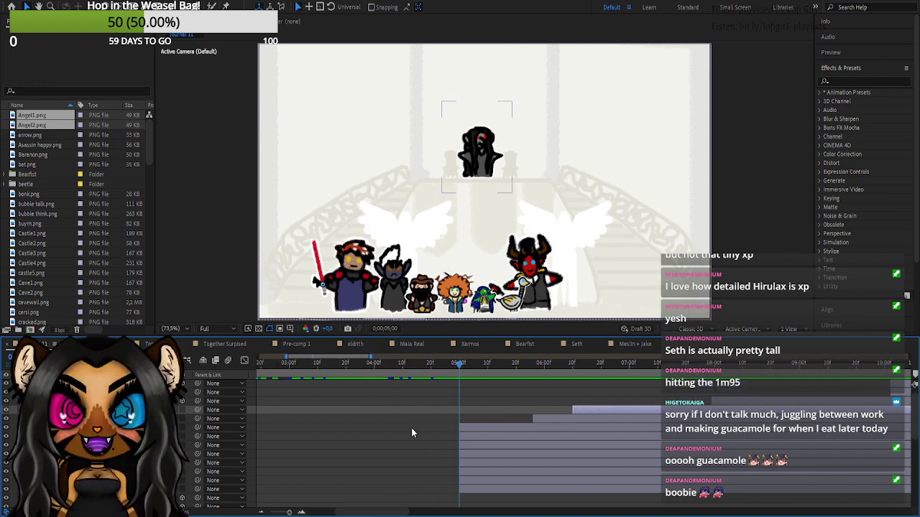
left_click(494, 429)
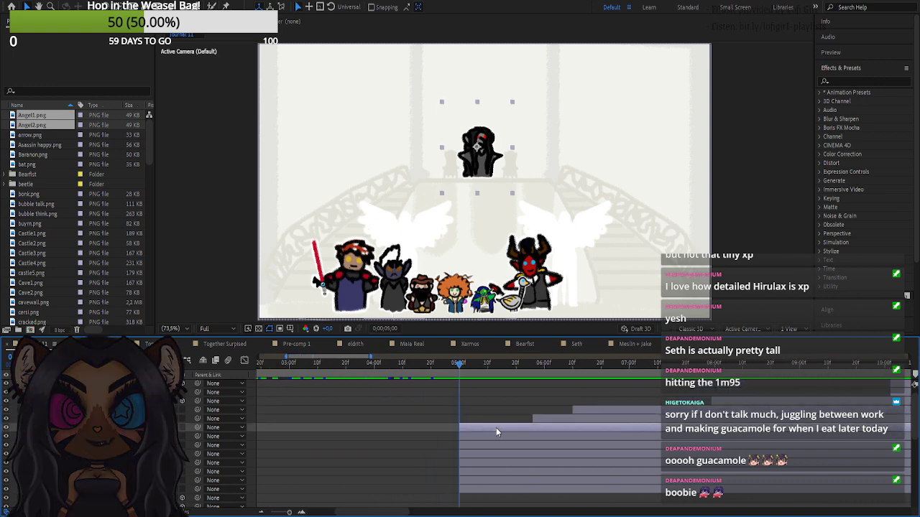
left_click(472, 437)
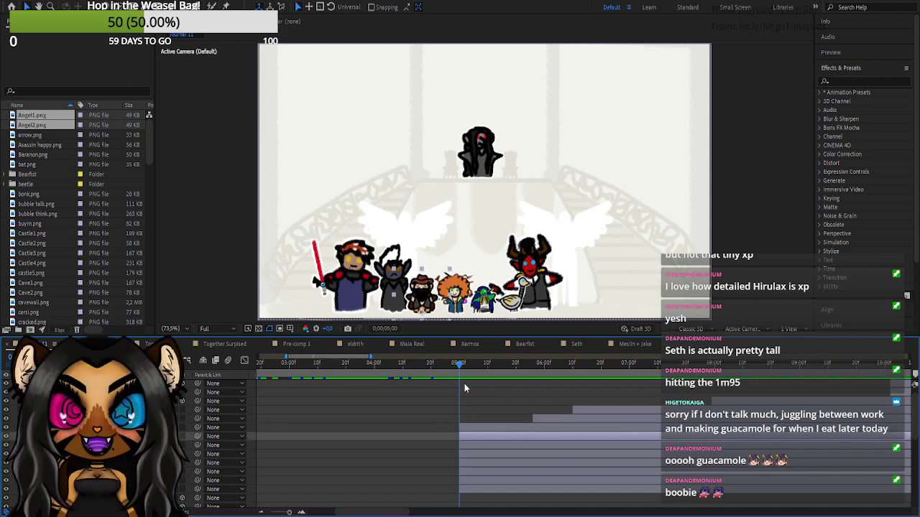
left_click_drag(461, 370, 434, 375)
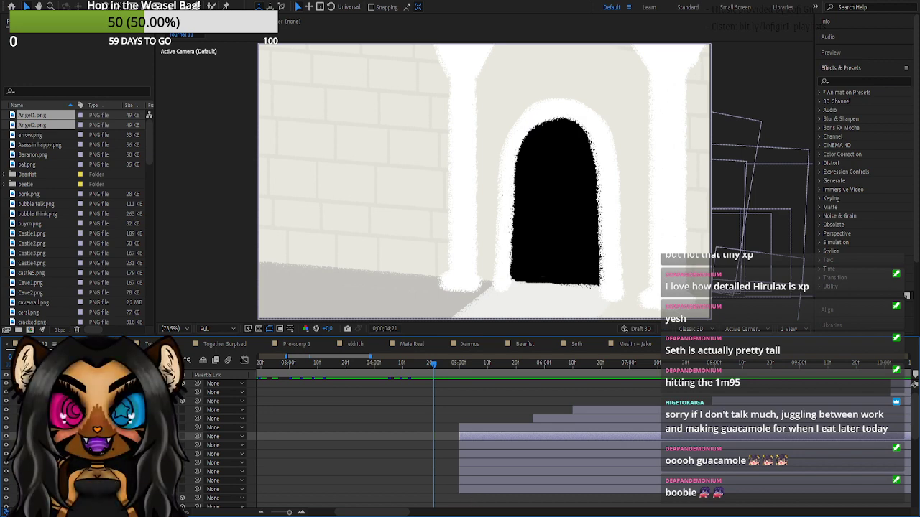
scroll(467, 445, "down", 2)
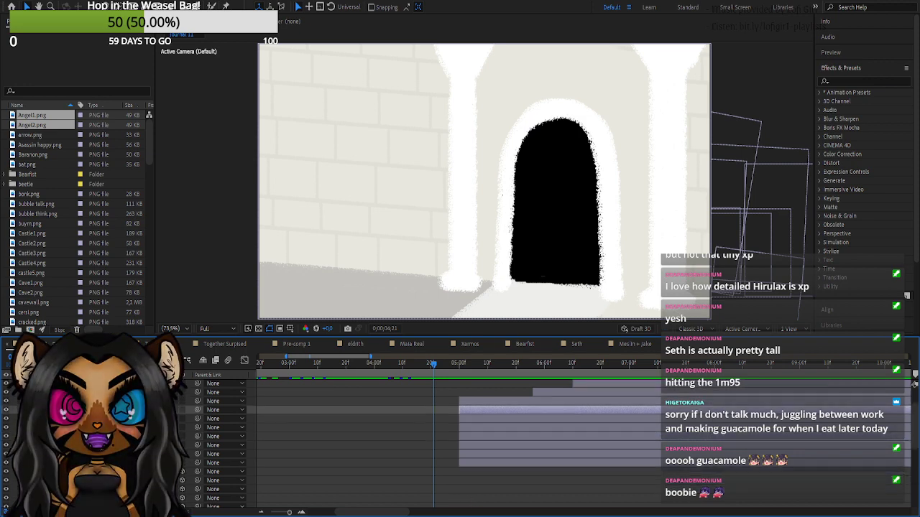
left_click(471, 463)
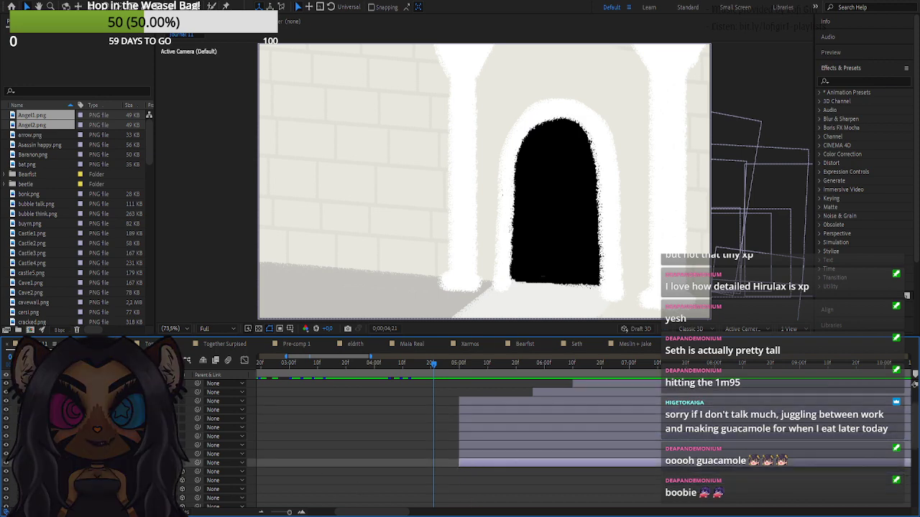
scroll(471, 446, "up", 2)
scroll(446, 446, "down", 4)
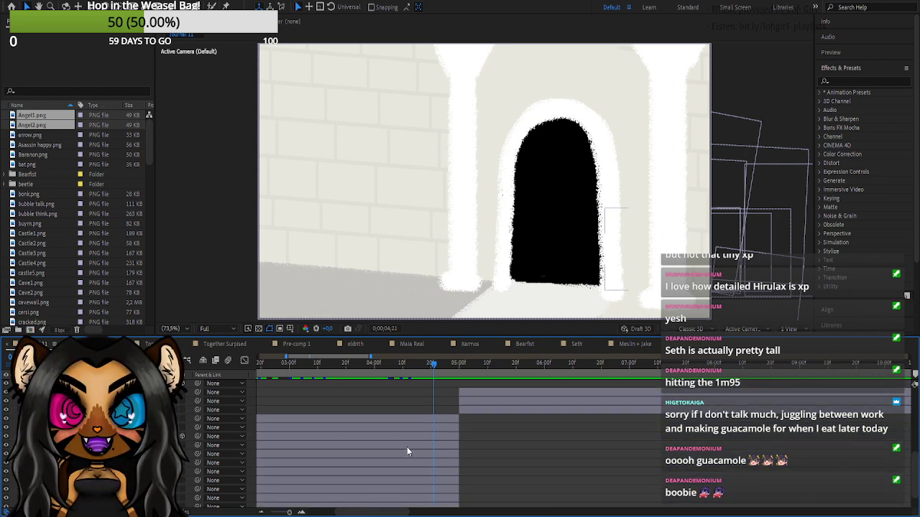
left_click(487, 421)
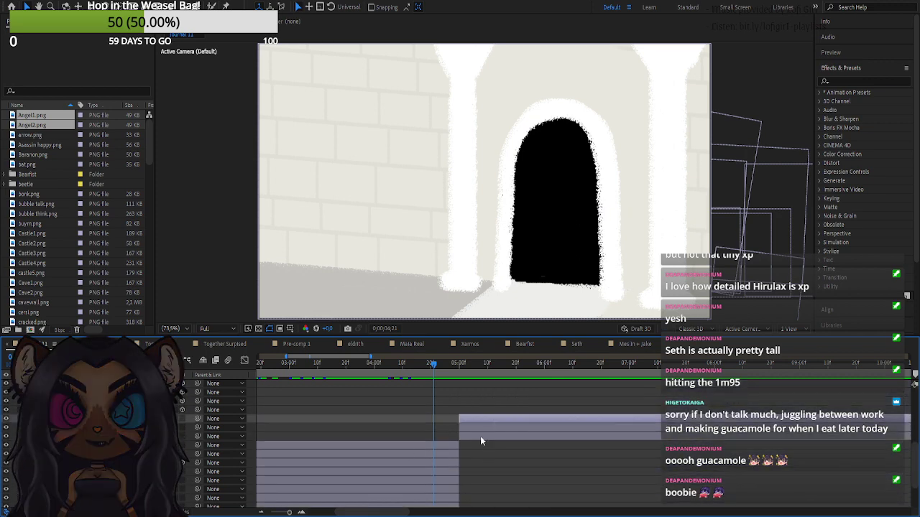
left_click(480, 436, "shift")
left_click_drag(472, 418, 446, 418)
- Trim the ends of all the preceding archway shot's layers back to 0;00;04;21
left_click(419, 444)
scroll(420, 447, "down", 2)
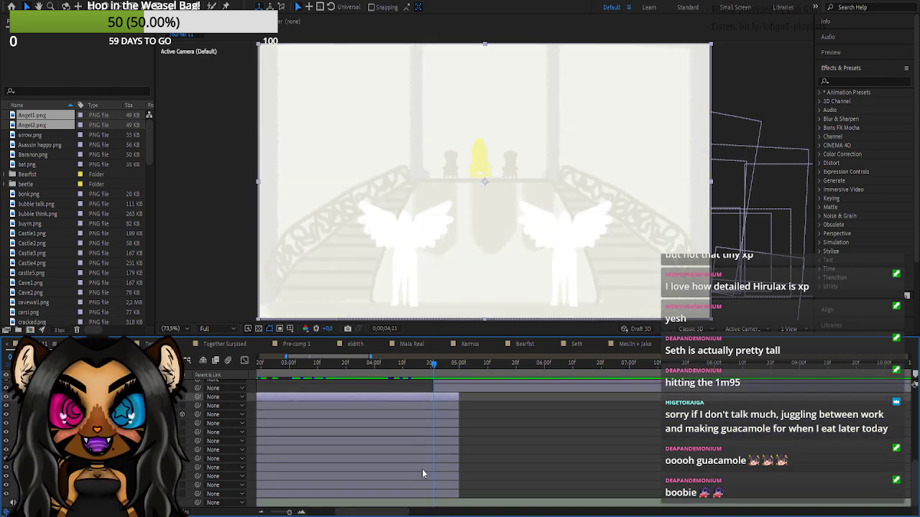
key("ctrl+a")
left_click_drag(460, 482, 434, 479)
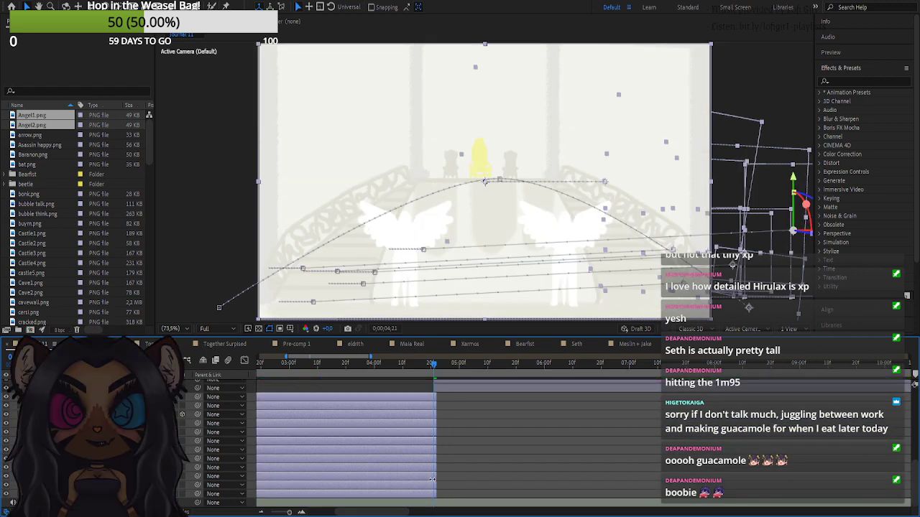
- Shift all the front-row character layers earlier to start at 0;00;04;21
scroll(444, 473, "up", 5)
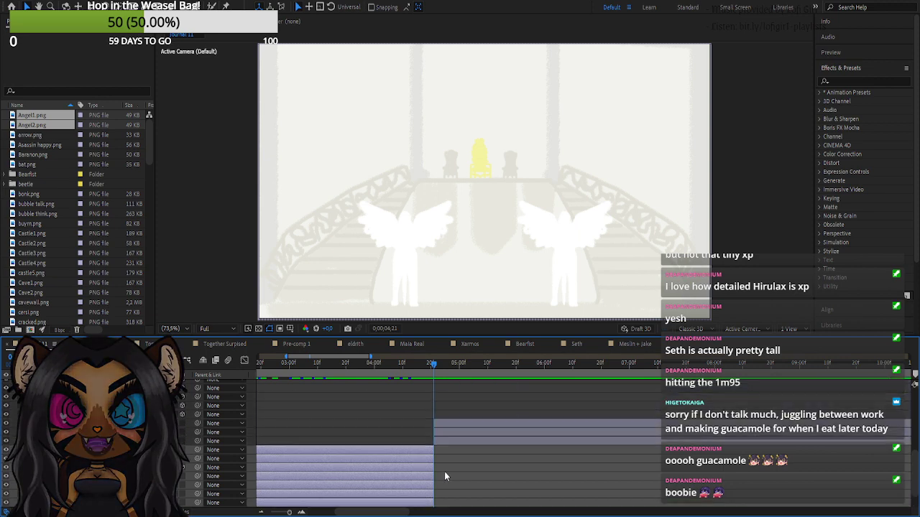
left_click(471, 441)
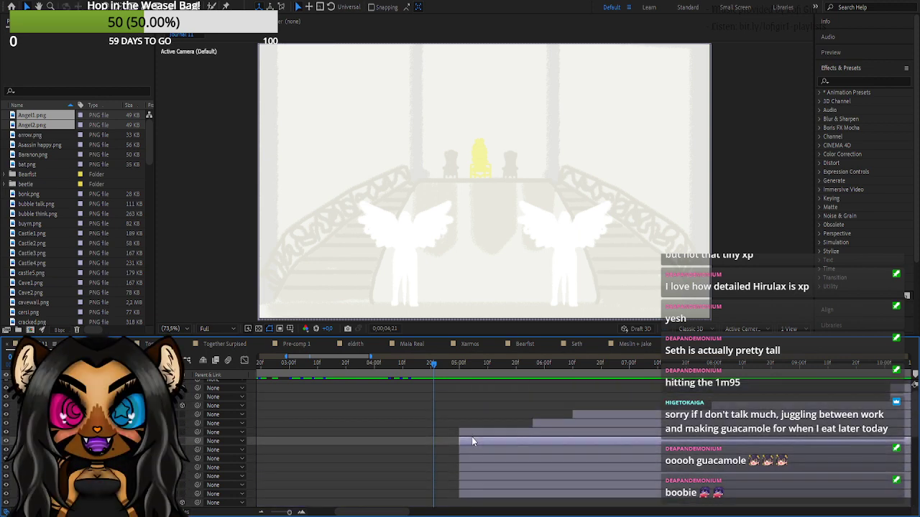
left_click(467, 495, "shift")
left_click_drag(464, 444, 442, 446)
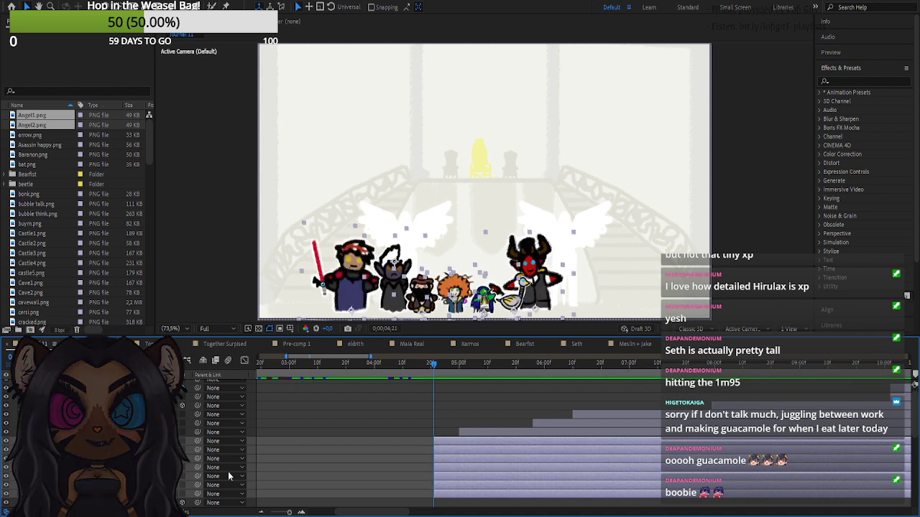
- Add Position keyframes to all the front-row character layers at 0;00;04;29 and 0;00;04;21
left_click(37, 441)
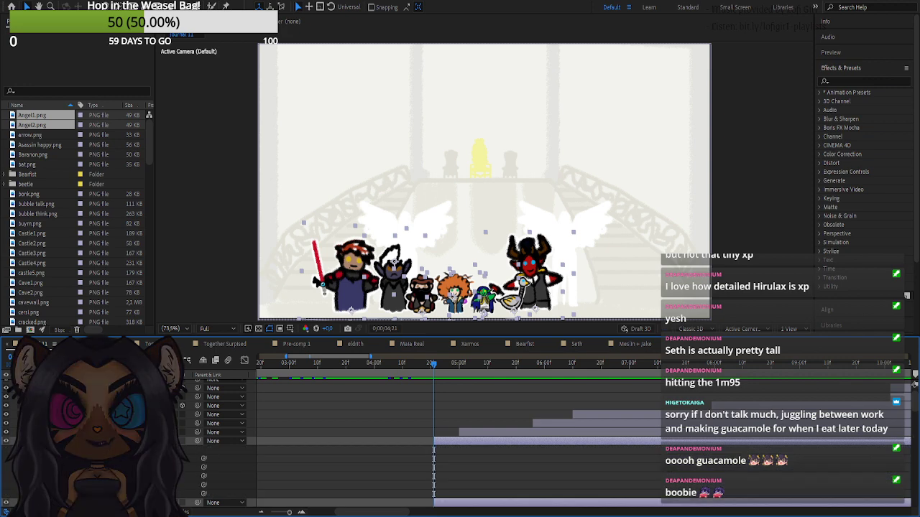
left_click(453, 365)
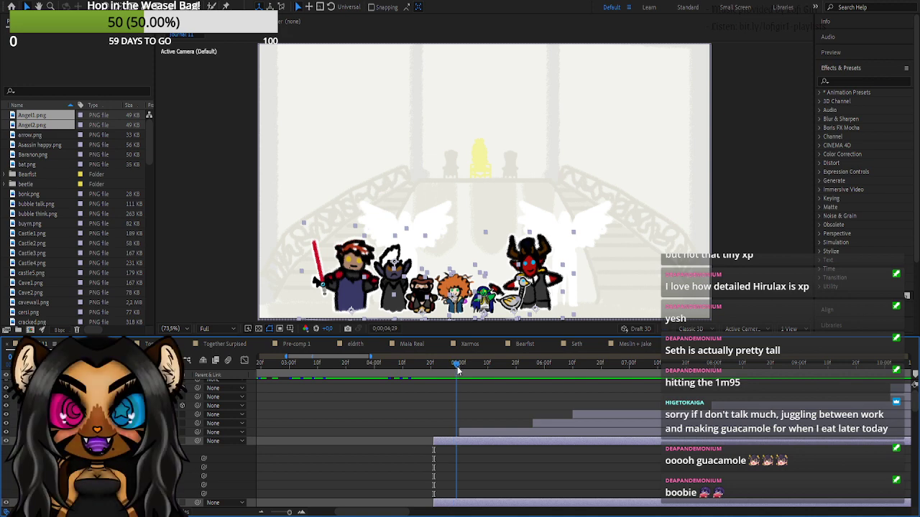
left_click(459, 368)
left_click_drag(459, 370, 457, 369)
left_click_drag(457, 365, 433, 369)
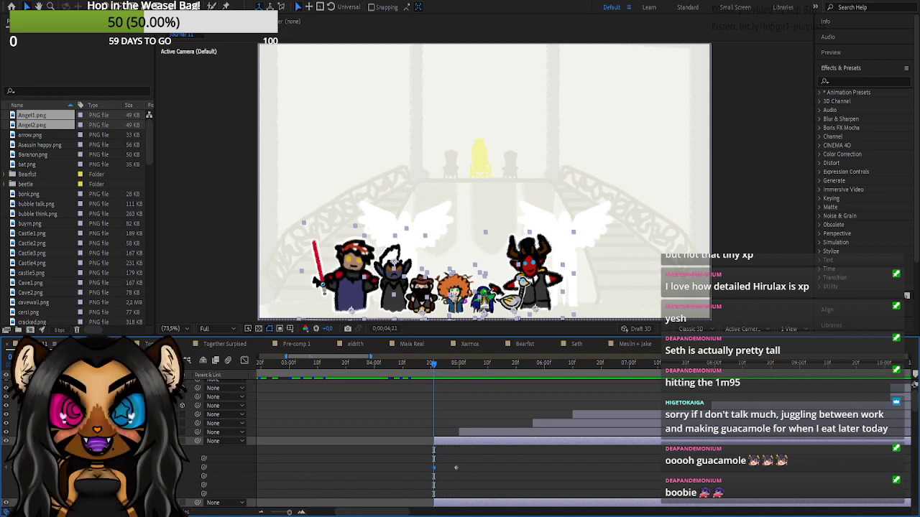
- Move the whole front row out of frame to the left at the 0;00;04;21 keyframe for a slide-in entrance
left_click_drag(346, 321, 249, 310)
left_click_drag(136, 467, 2, 453)
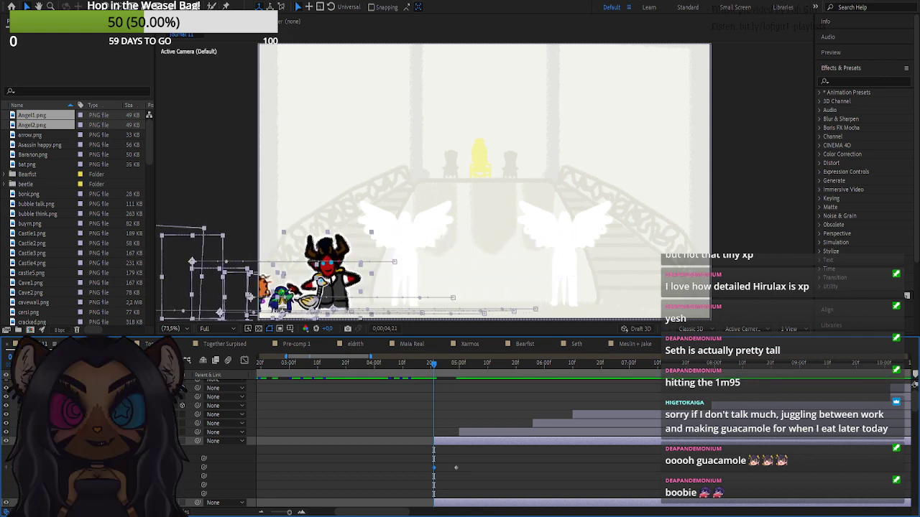
left_click_drag(137, 467, 2, 306)
left_click_drag(130, 467, 91, 468)
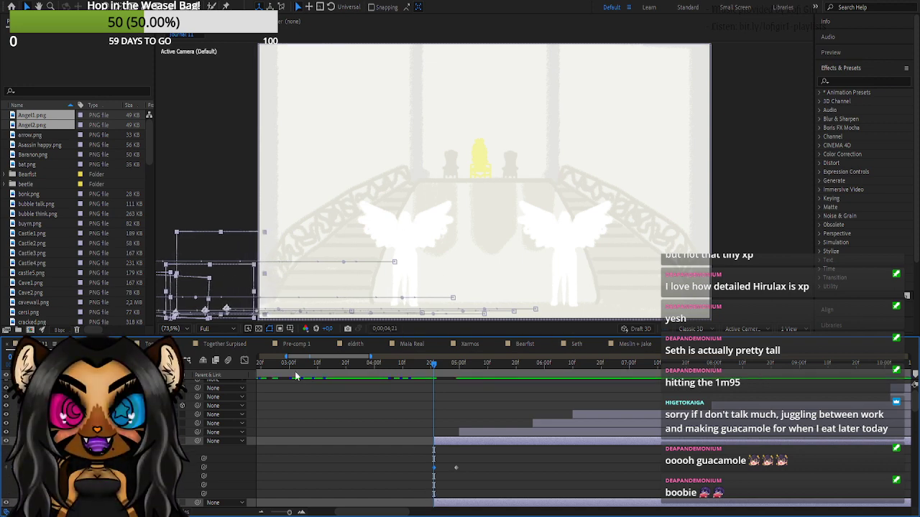
- Review the timing of the throne room scene from 0;00;06;10 through the hand's appearance to the closed-door background after 0;00;12;00
left_click_drag(435, 368, 575, 389)
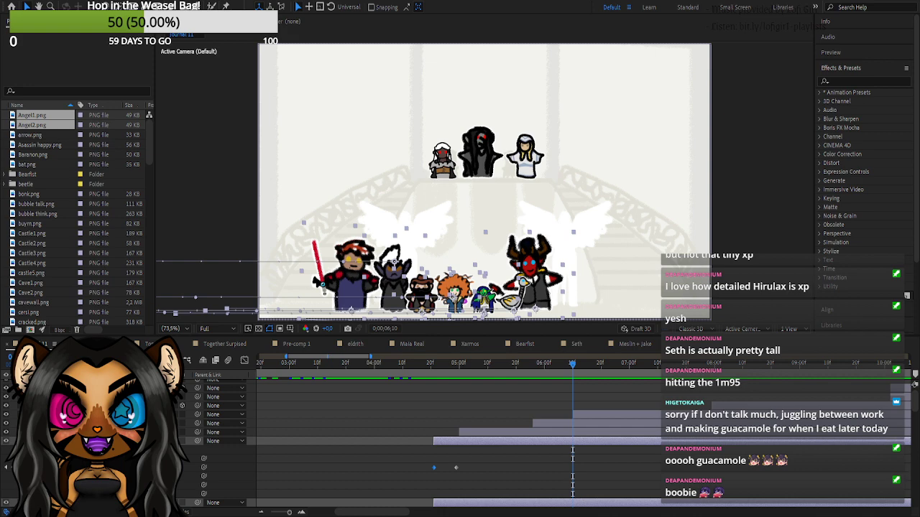
left_click_drag(649, 365, 743, 364)
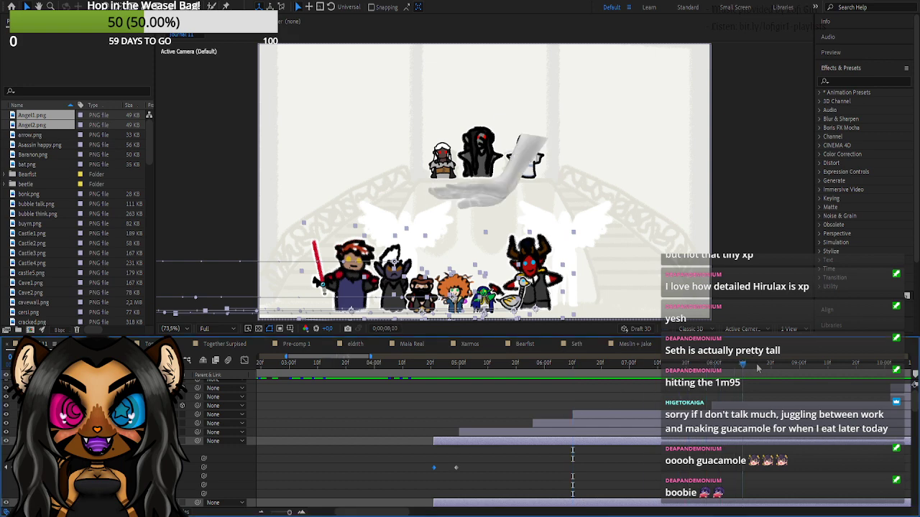
left_click(681, 365)
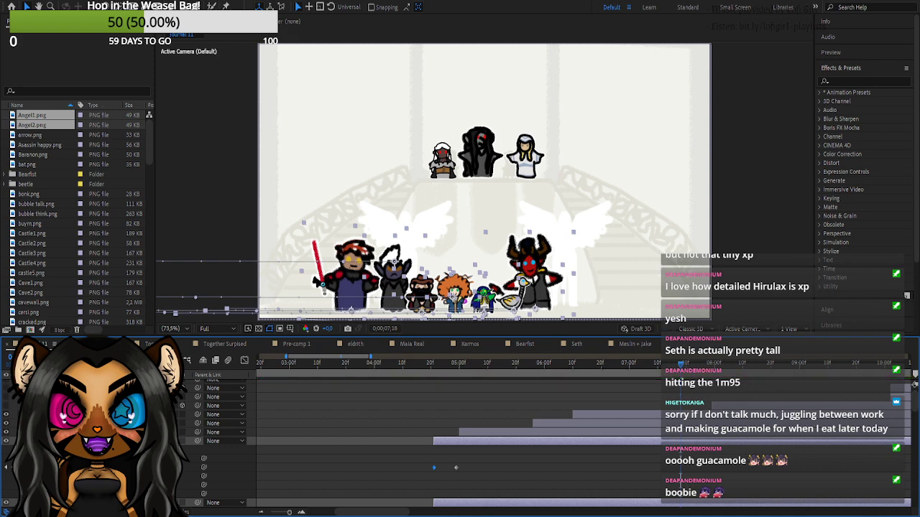
key("space")
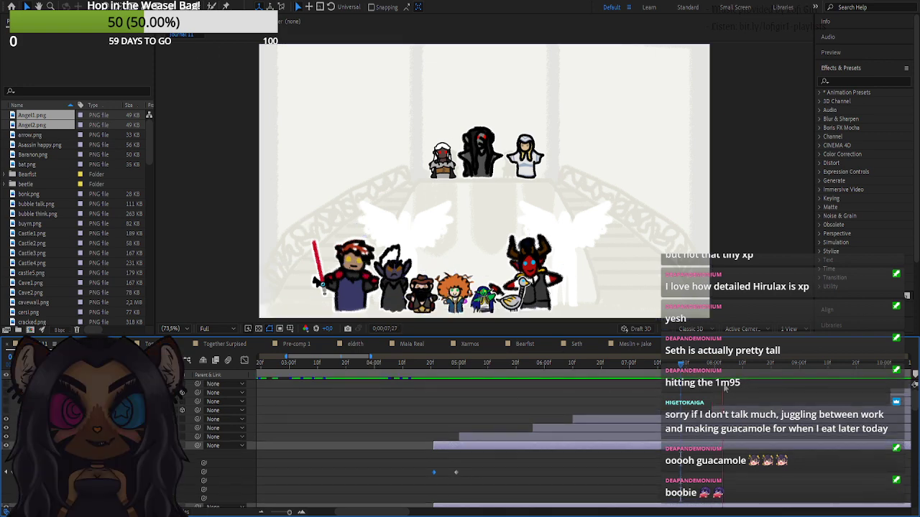
key("space")
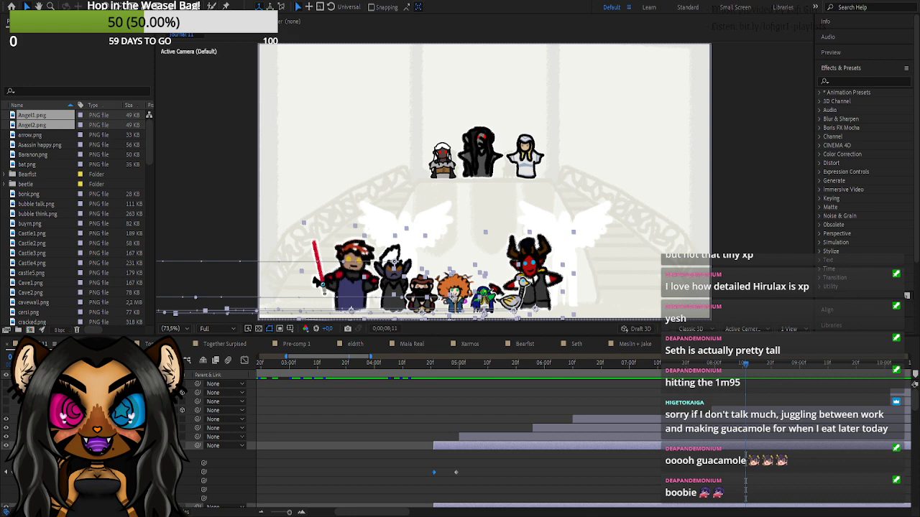
left_click_drag(413, 513, 447, 512)
left_click(515, 367)
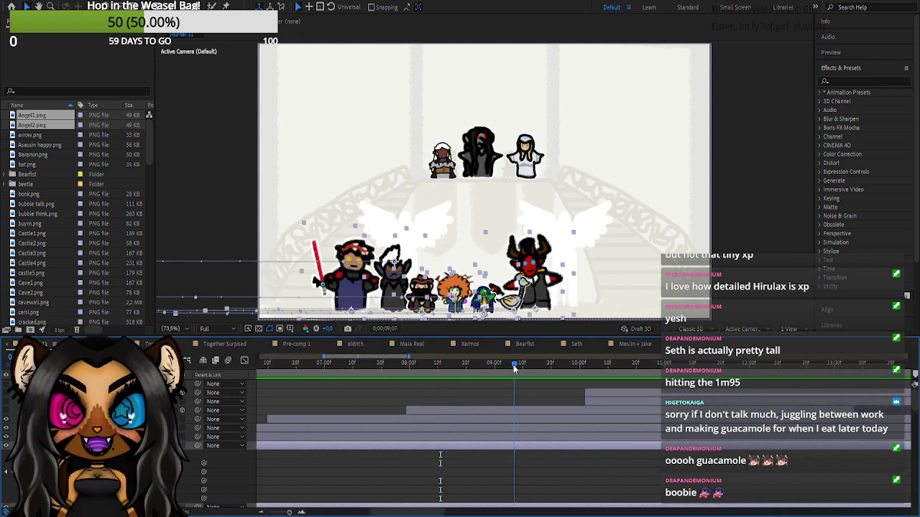
key("space")
key("space")
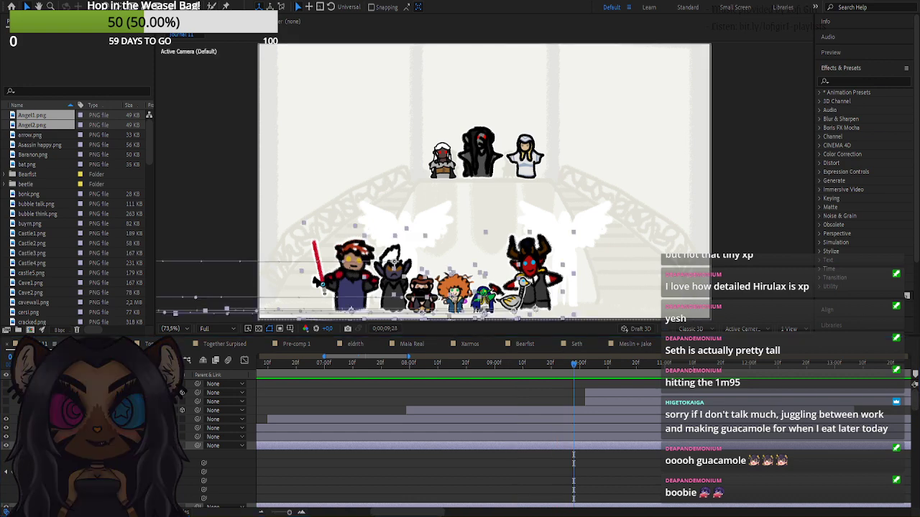
left_click(750, 365)
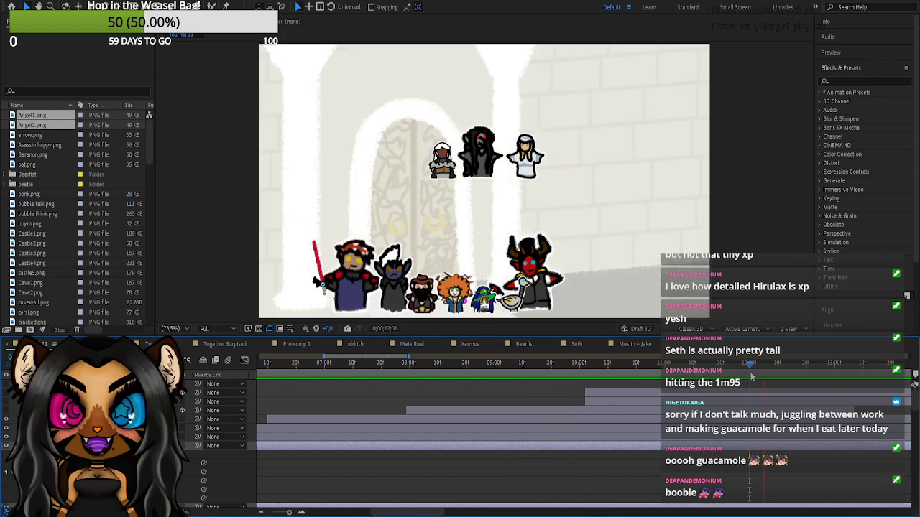
key("space")
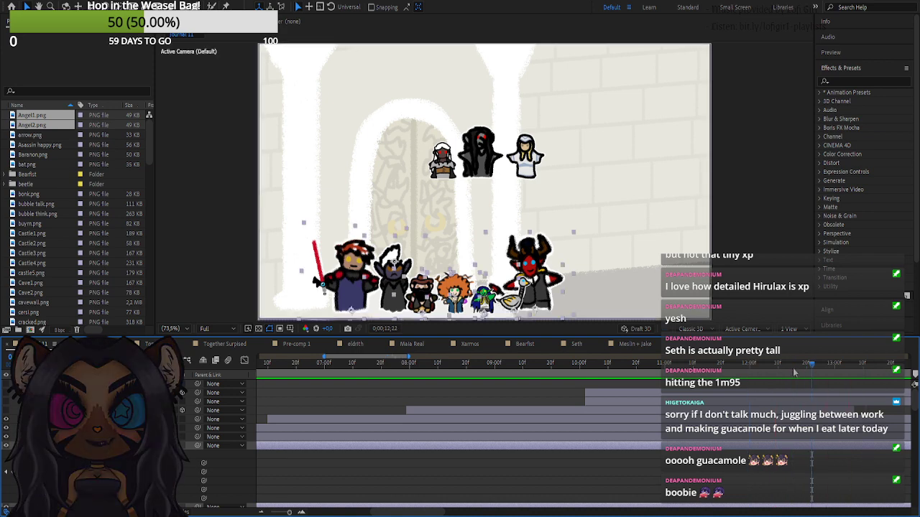
- At 0;00;12;14, collapse the front-row layers and expand the properties of the white-haired and white-robed back-row figures
left_click_drag(792, 369, 789, 370)
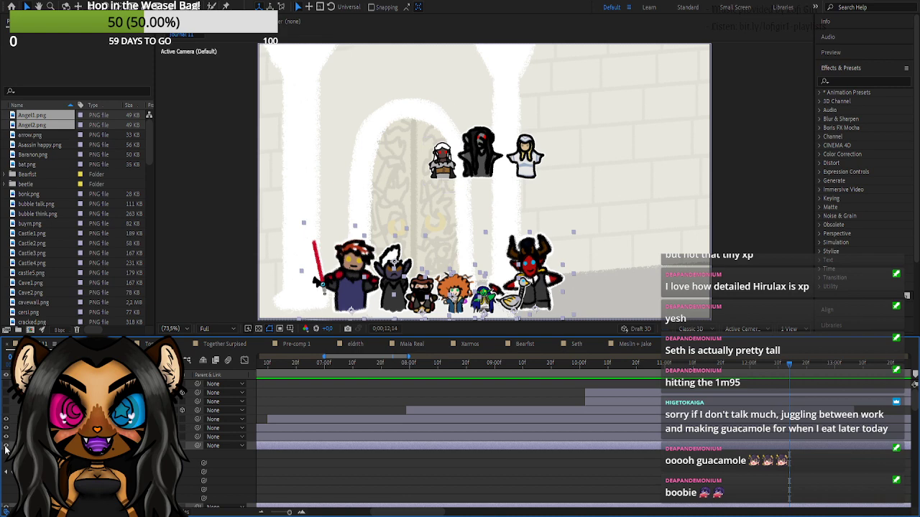
left_click(42, 445)
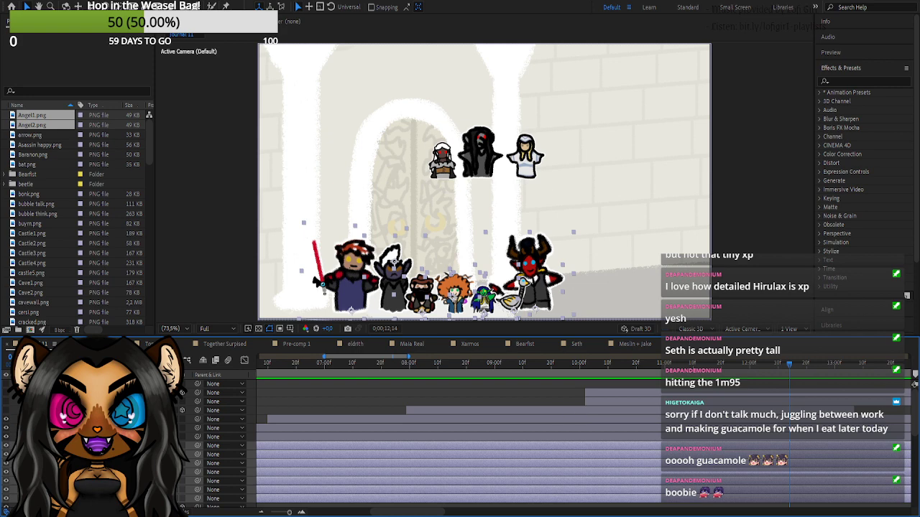
left_click(526, 156)
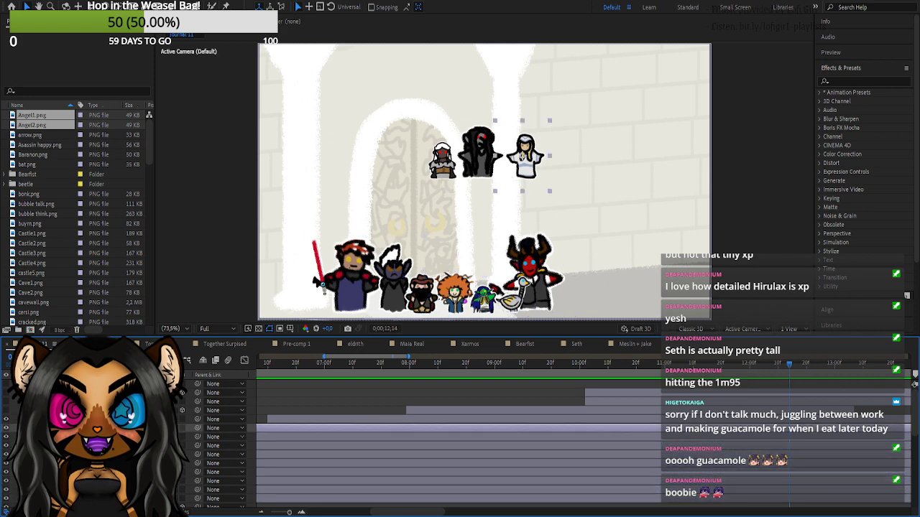
left_click(442, 162, "shift")
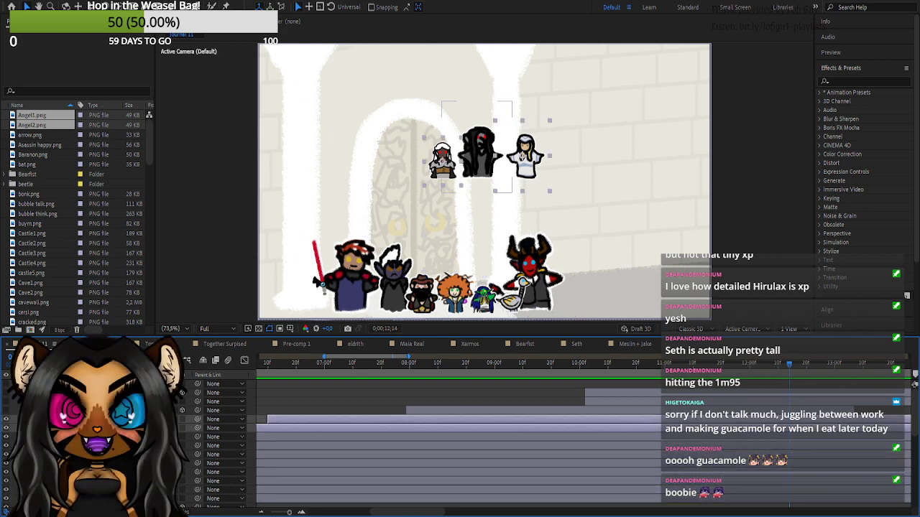
left_click(33, 420)
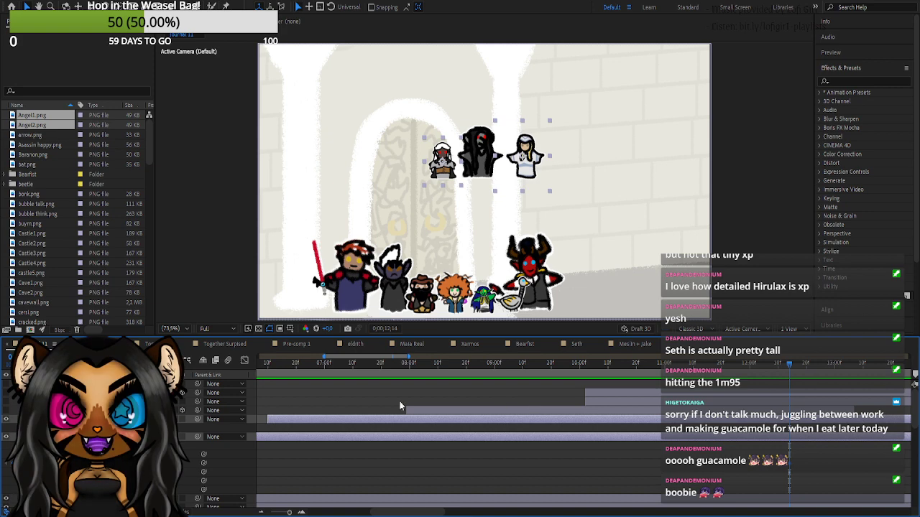
- Shift the closed-door background layers later in the timeline to start at about 0;00;15;19
scroll(403, 455, "down", 5)
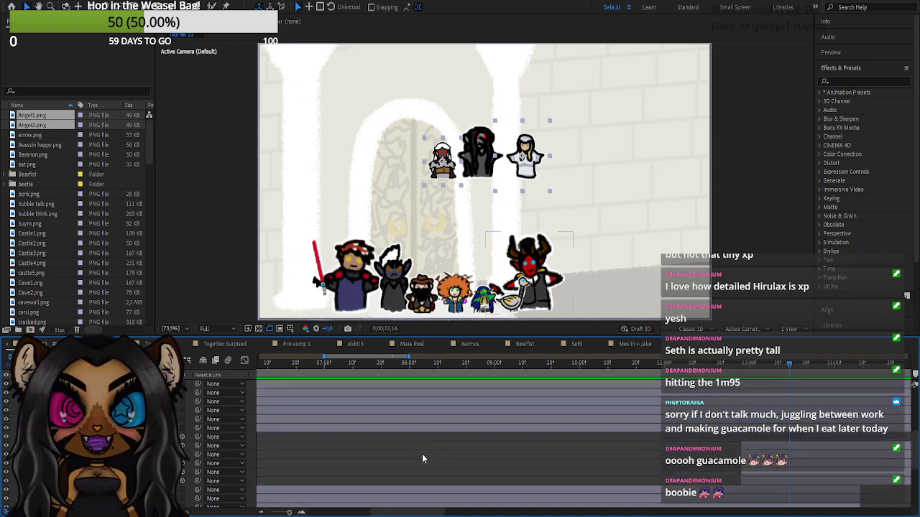
scroll(309, 454, "down", 2)
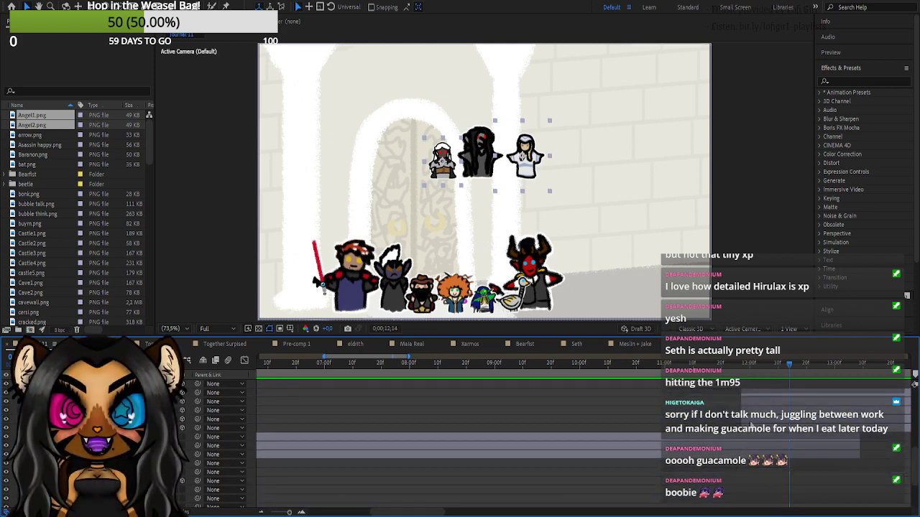
left_click(502, 452)
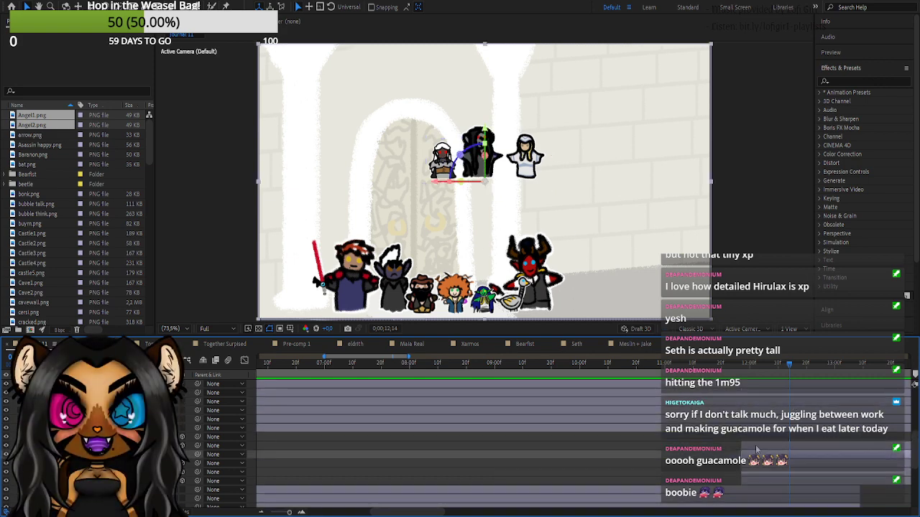
left_click(756, 450)
left_click(752, 481, "shift")
left_click_drag(753, 474, 745, 450)
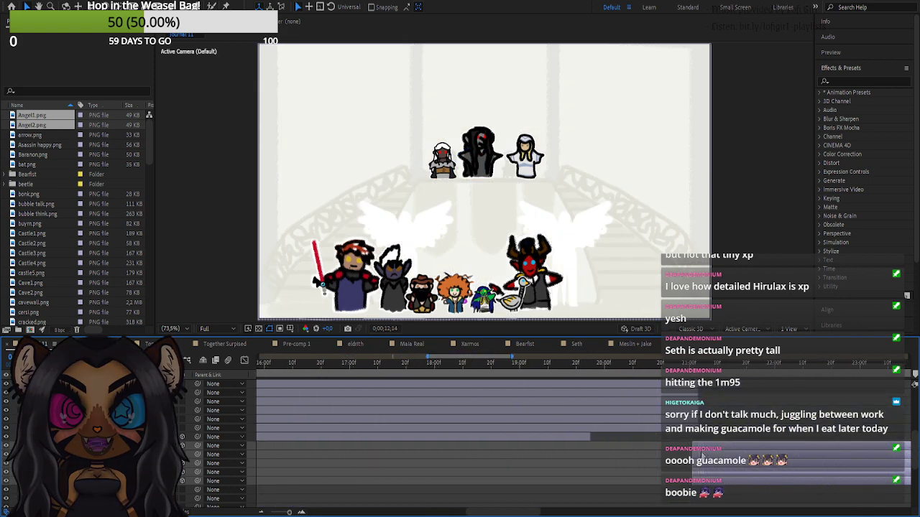
left_click_drag(482, 515, 414, 515)
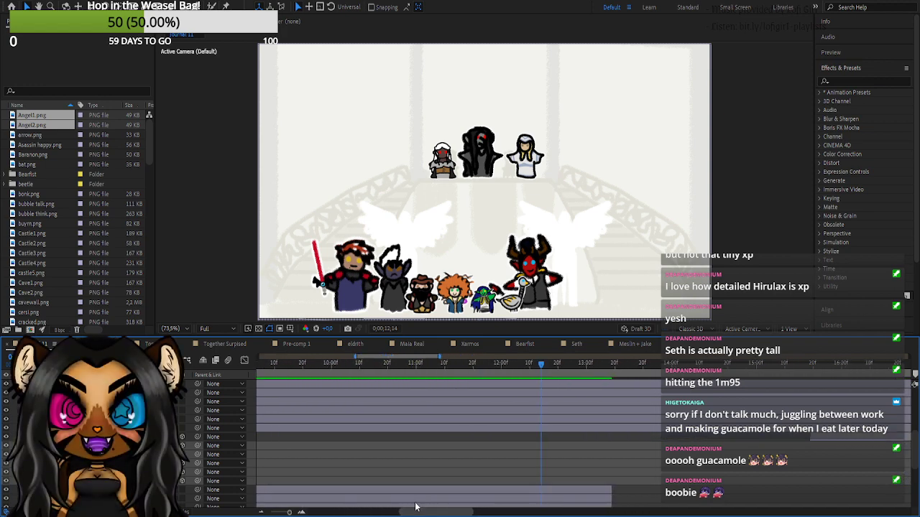
- Find the Hue/Saturation effect and apply it to the white-robed and white-haired figures on the stair landing
scroll(511, 442, "down", 2)
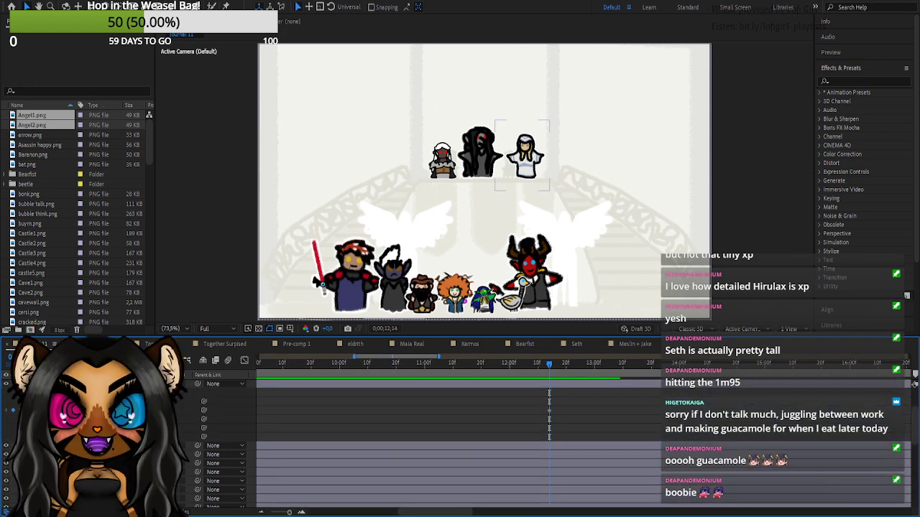
scroll(460, 444, "up", 3)
scroll(518, 431, "up", 2)
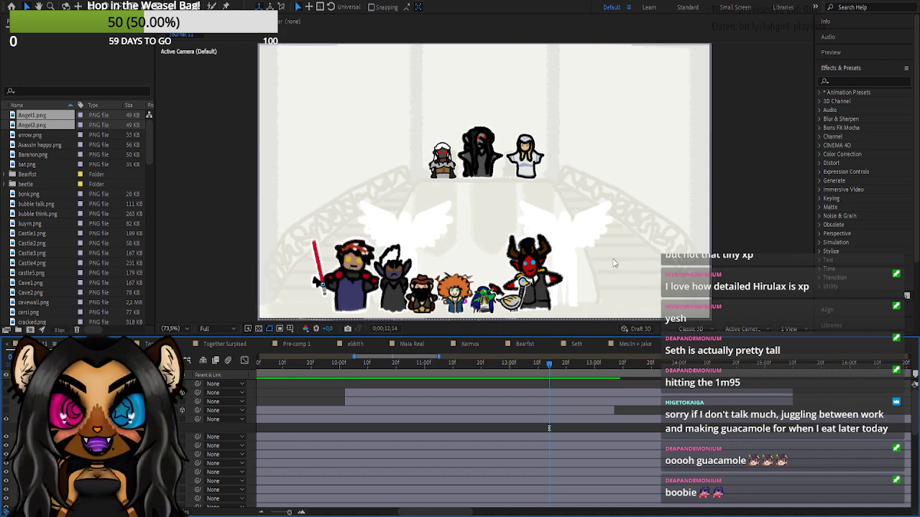
left_click(500, 165)
left_click(465, 204)
left_click(896, 81)
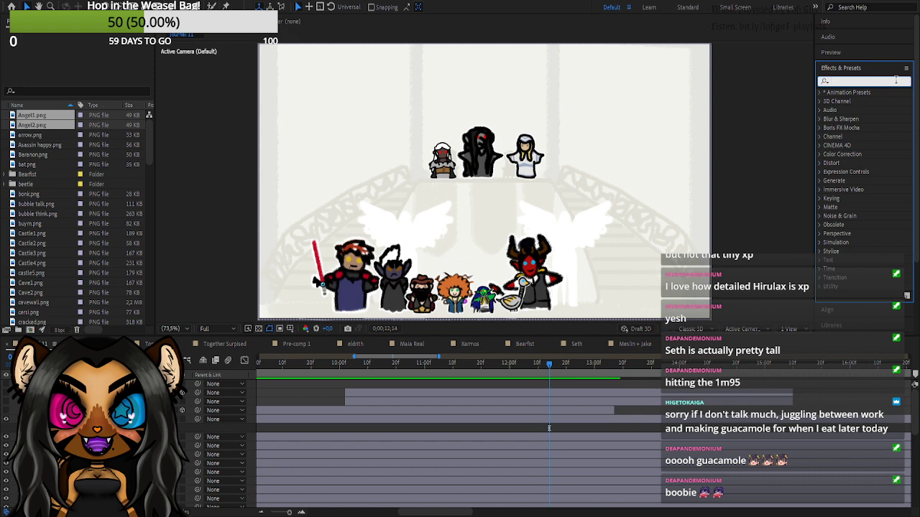
type("hue")
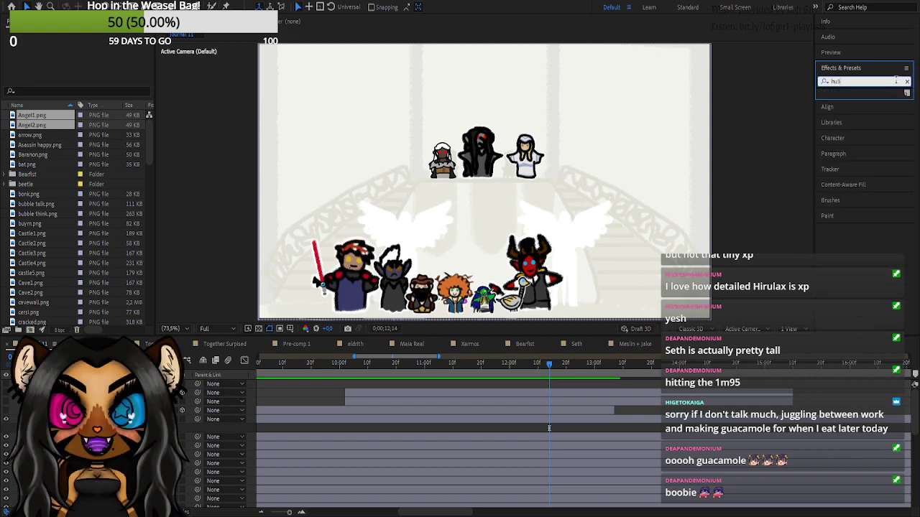
left_click_drag(888, 136, 524, 155)
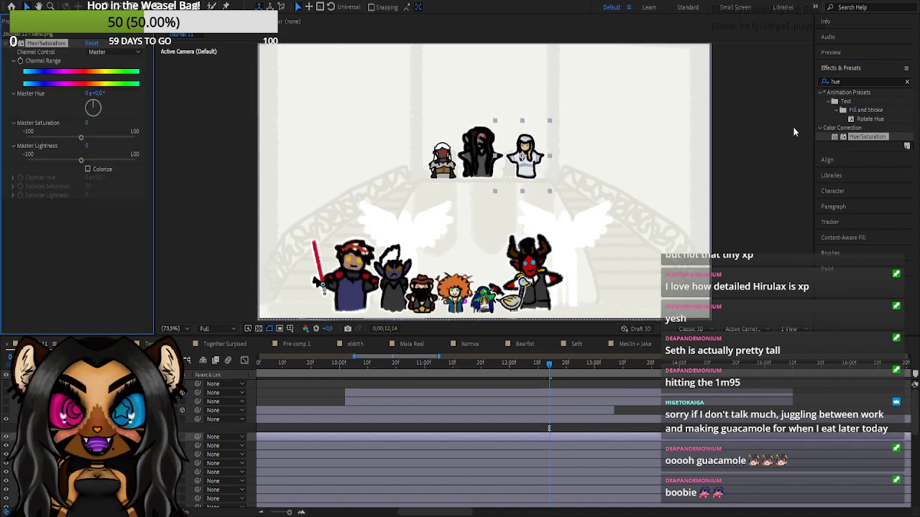
left_click_drag(879, 138, 442, 160)
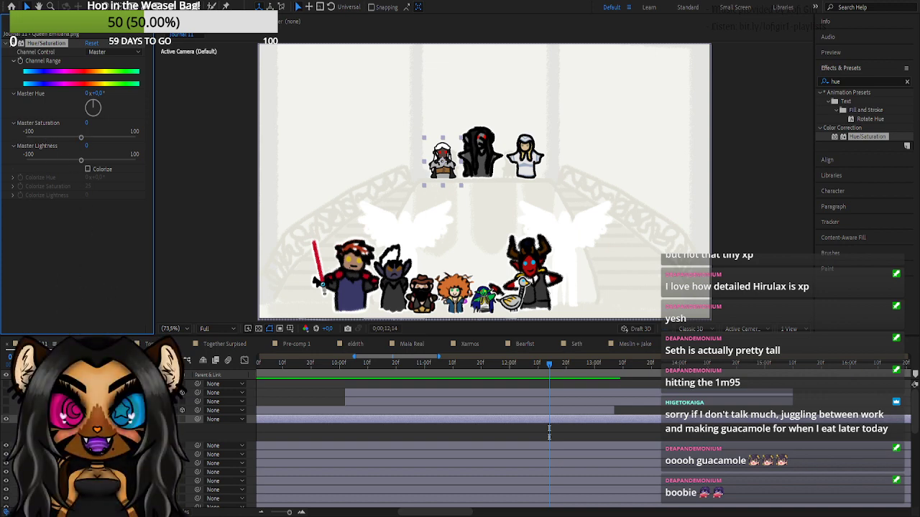
- Enable Colorize in the white-haired figure's Hue/Saturation effect and keyframe only Colorize Saturation at 0;00;12;14
key("e")
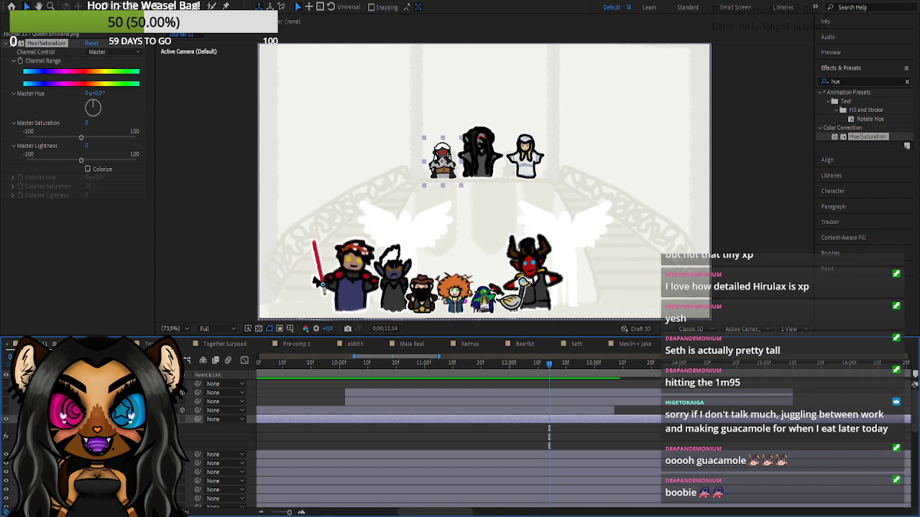
left_click(57, 437)
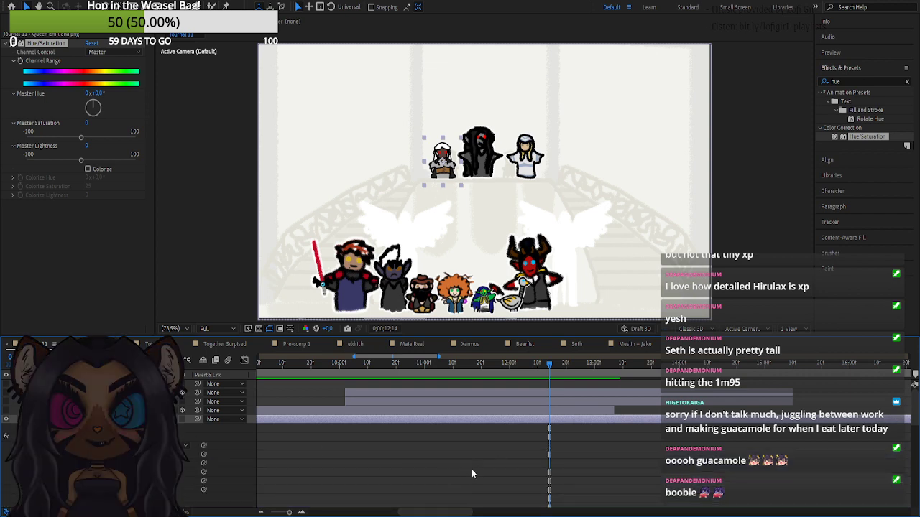
scroll(467, 471, "down", 3)
left_click(58, 429)
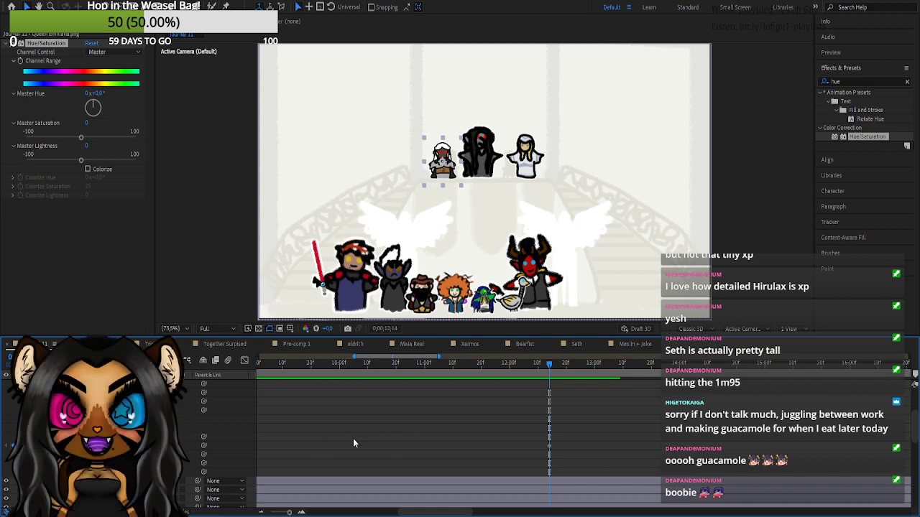
scroll(362, 404, "down", 3)
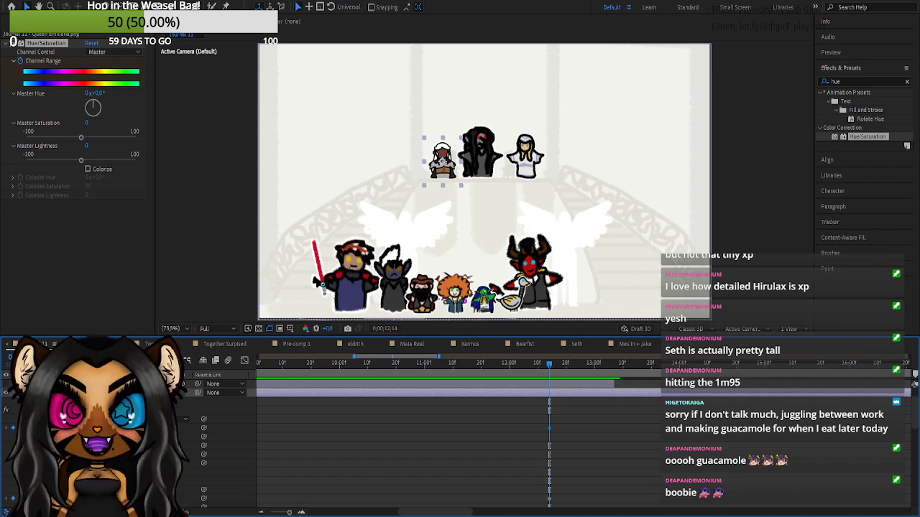
left_click(88, 168)
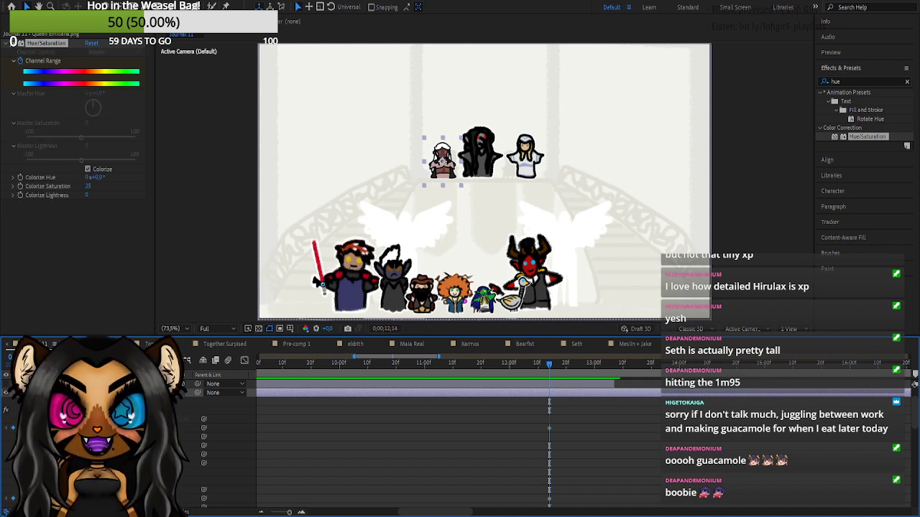
left_click(20, 61)
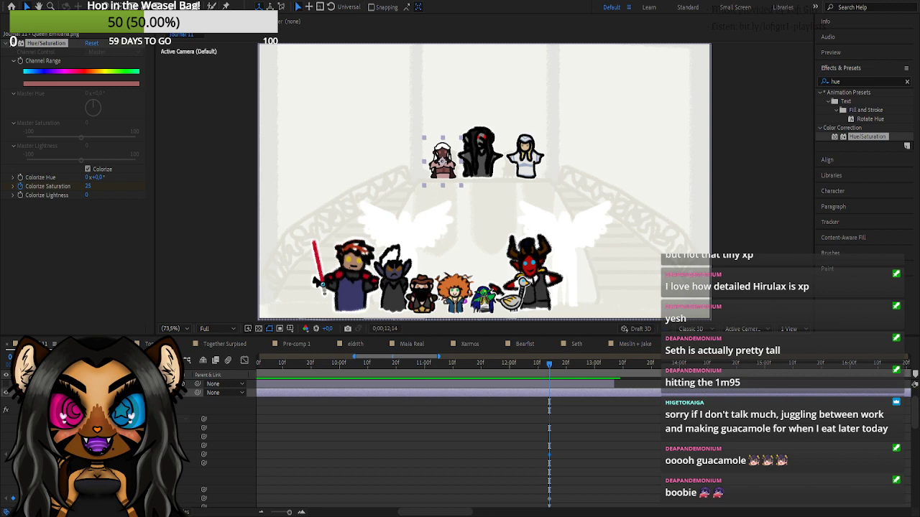
- Add a Colorize Saturation keyframe for the white-haired figure at 0;00;13;12, and set the 0;00;12;14 keyframe to 0
key("space")
key("space")
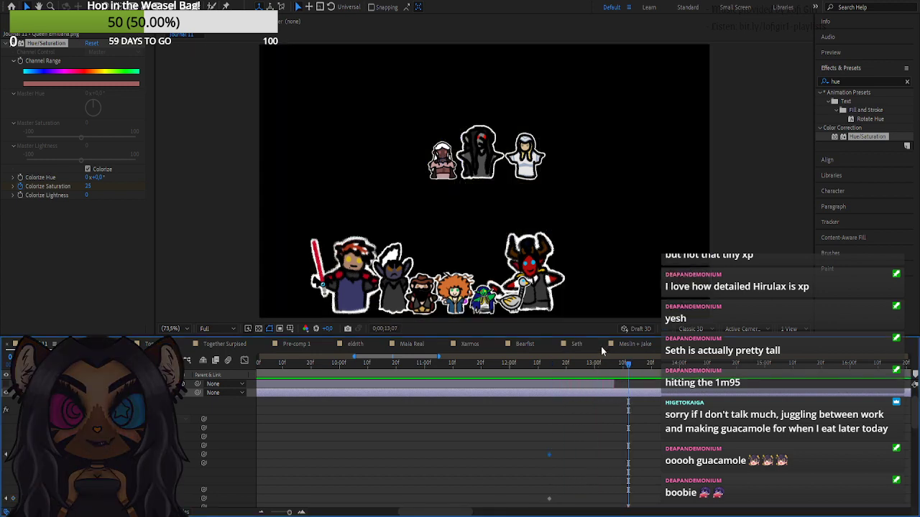
key("space")
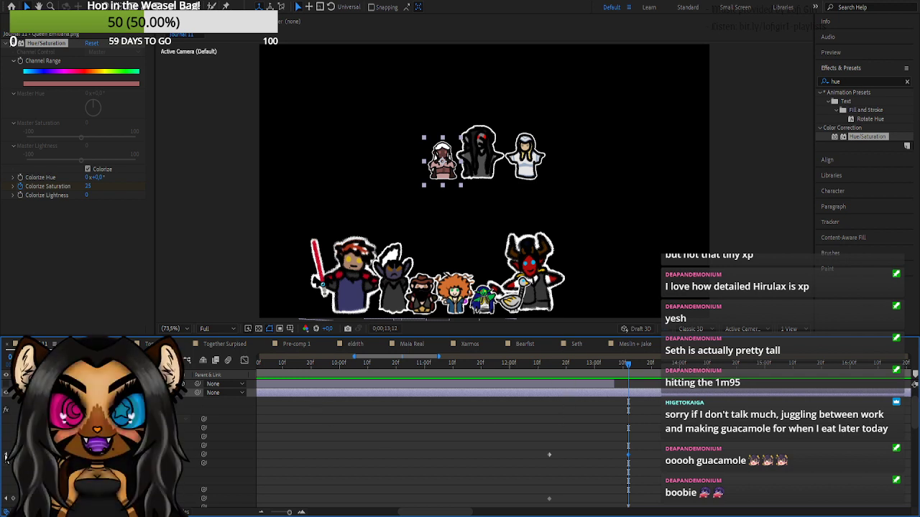
key("j")
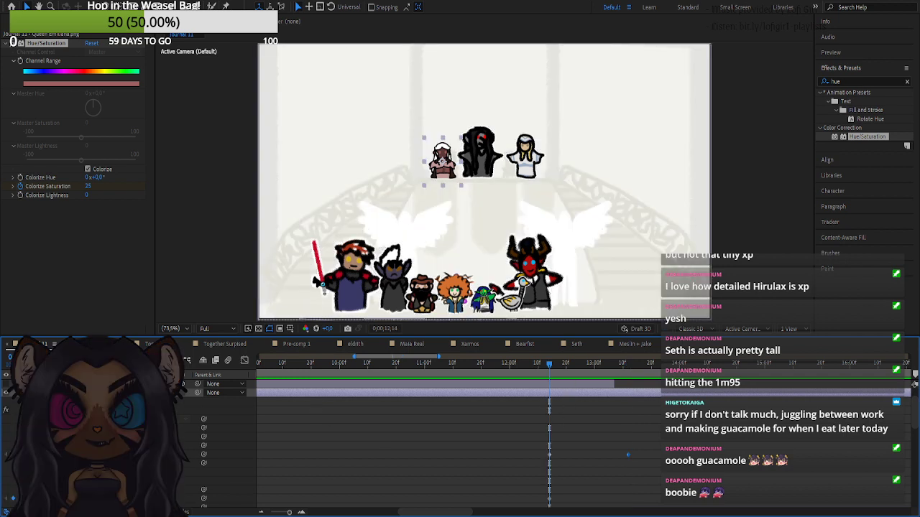
key("ctrl+v")
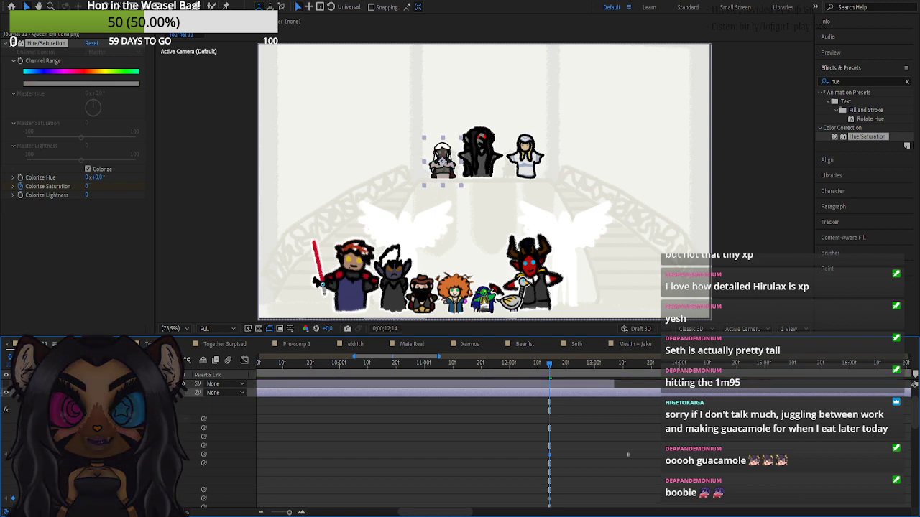
- Enable Colorize for the white-robed figure's Hue/Saturation with Colorize Saturation at 0, and collapse both figures' layers
scroll(445, 442, "down", 2)
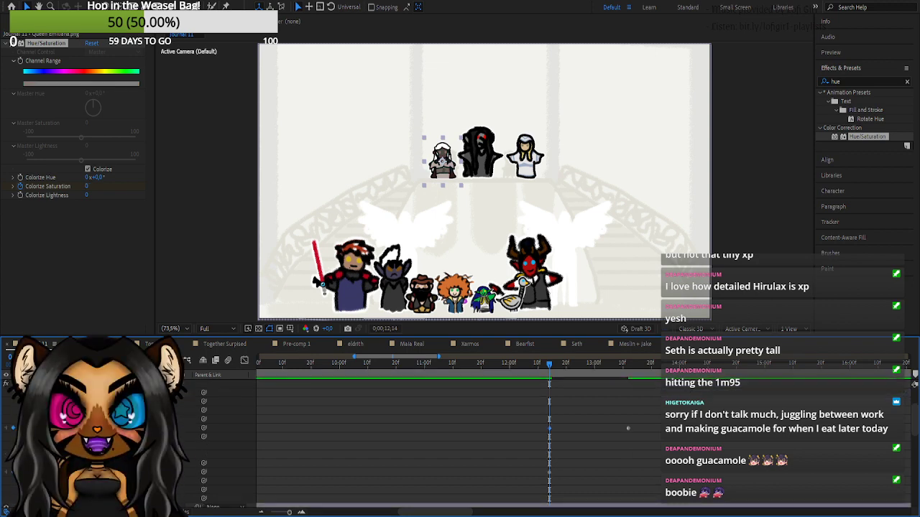
scroll(627, 402, "down", 2)
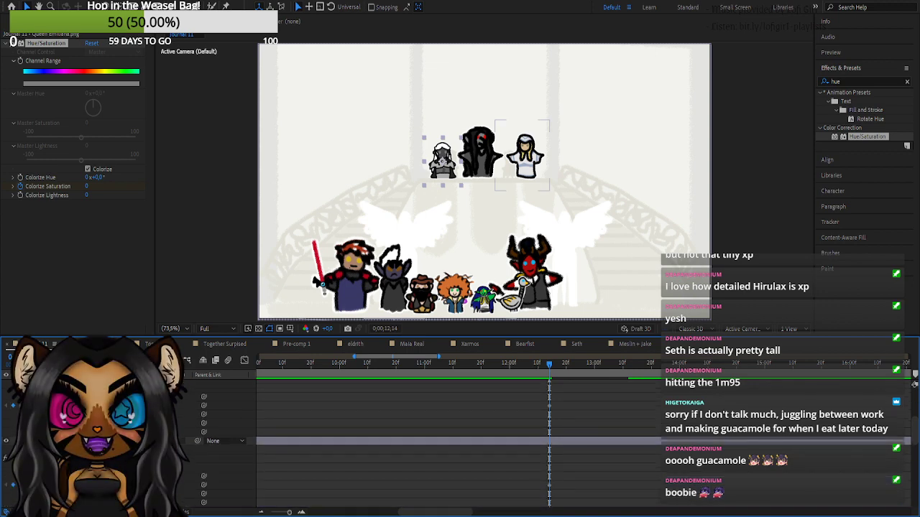
scroll(445, 438, "down", 3)
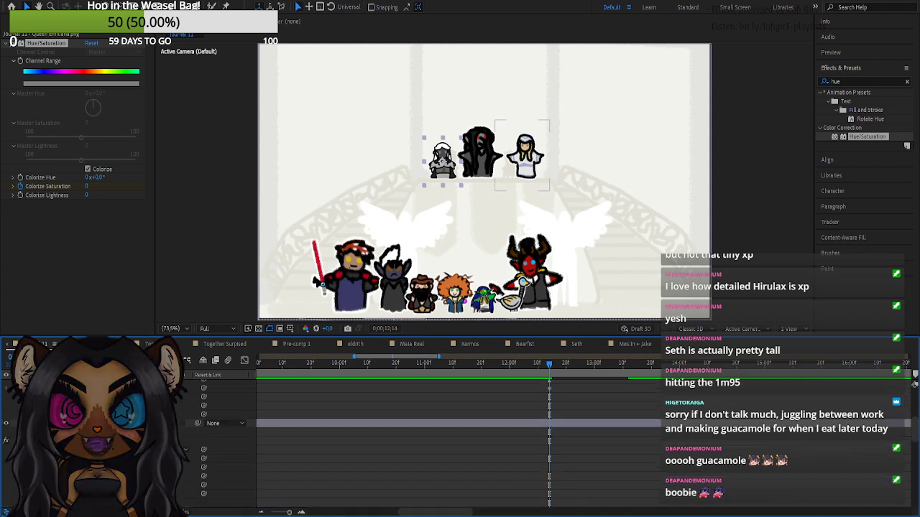
left_click(93, 423)
key("ctrl+v")
left_click_drag(87, 186, 60, 186)
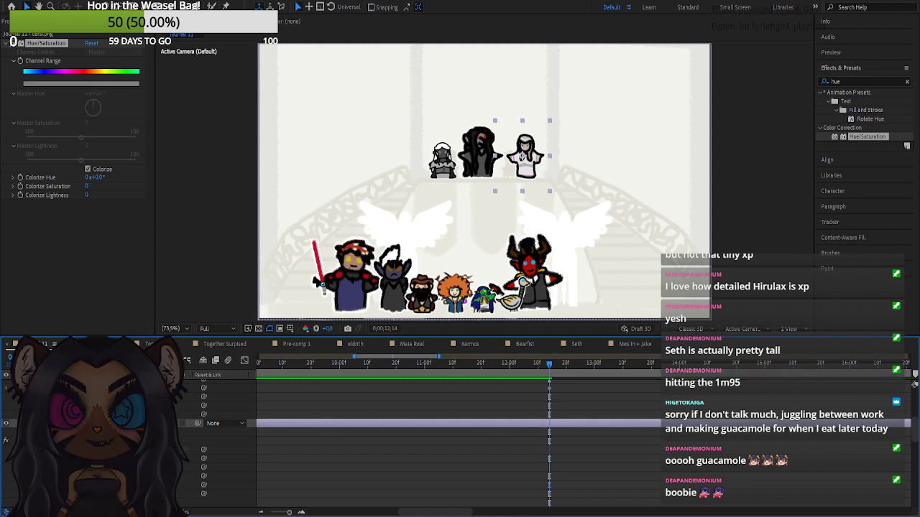
left_click(35, 424)
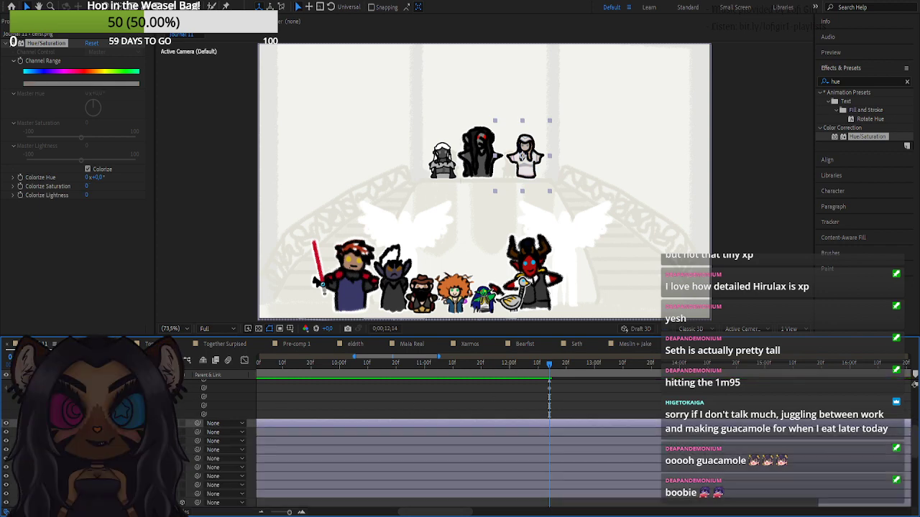
scroll(35, 423, "up", 1)
scroll(35, 423, "up", 3)
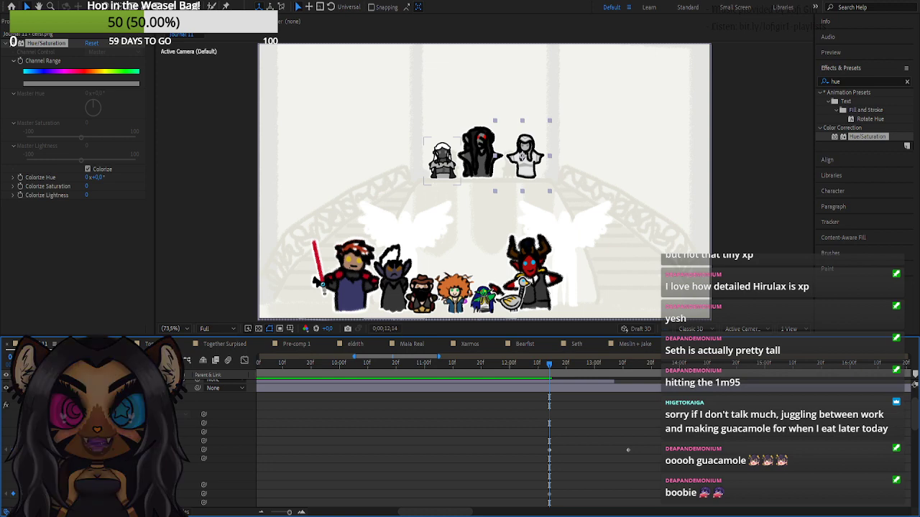
key("ctrl+a")
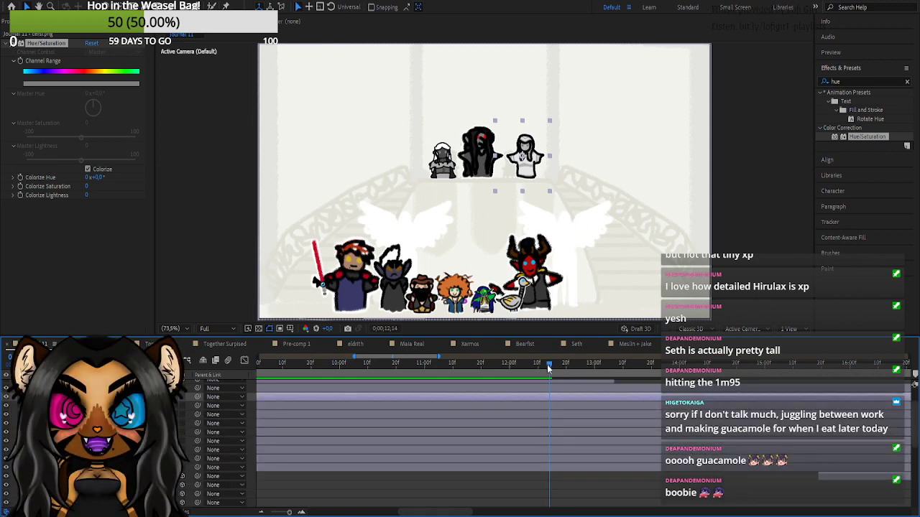
- Try adjusting the white-haired figure's Colorize Lightness and Colorize Hue at 0;00;13;12
left_click_drag(548, 368, 689, 368)
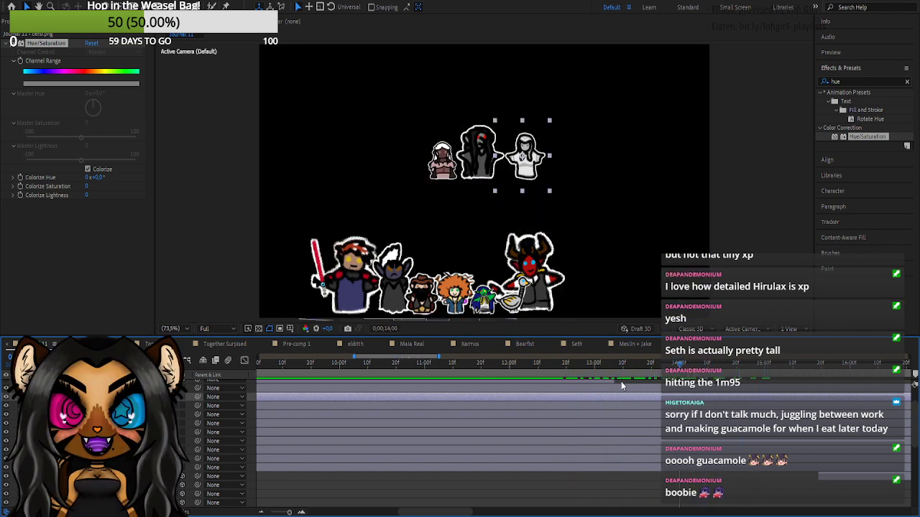
left_click_drag(622, 386, 619, 393)
key("u")
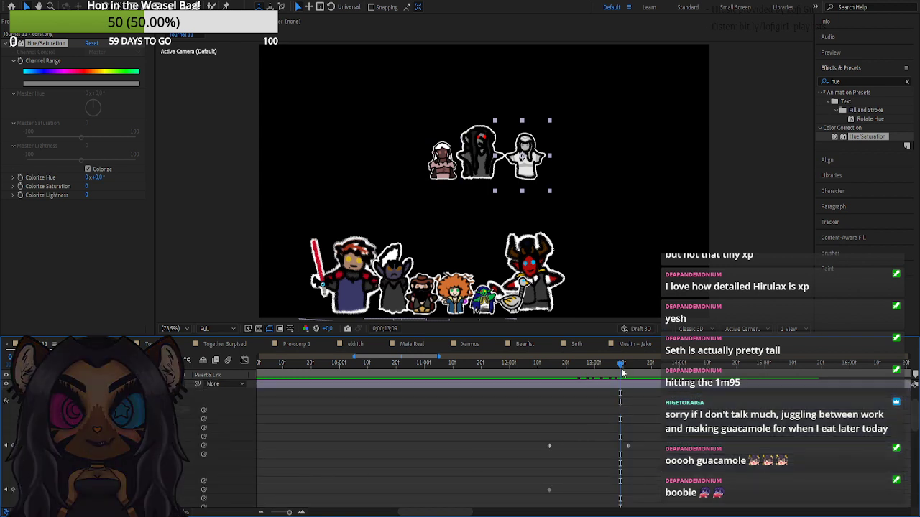
left_click_drag(620, 369, 628, 368)
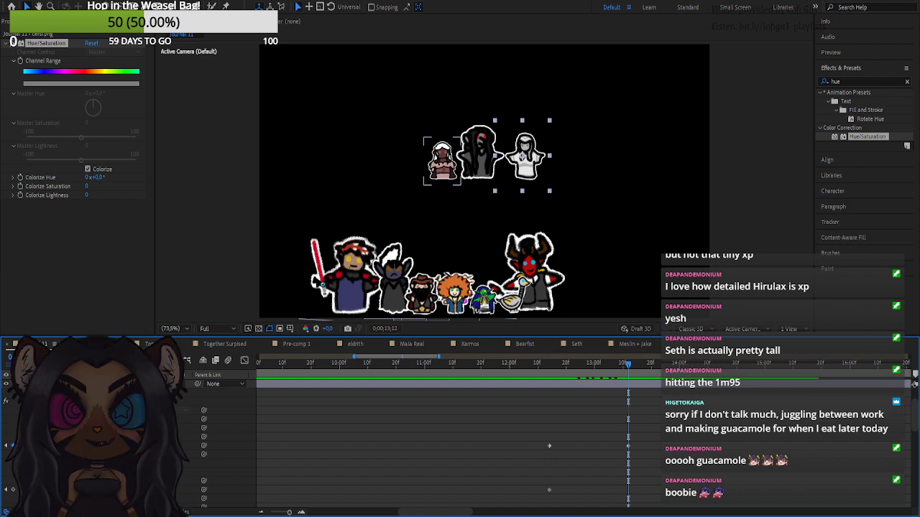
left_click_drag(141, 454, 96, 454)
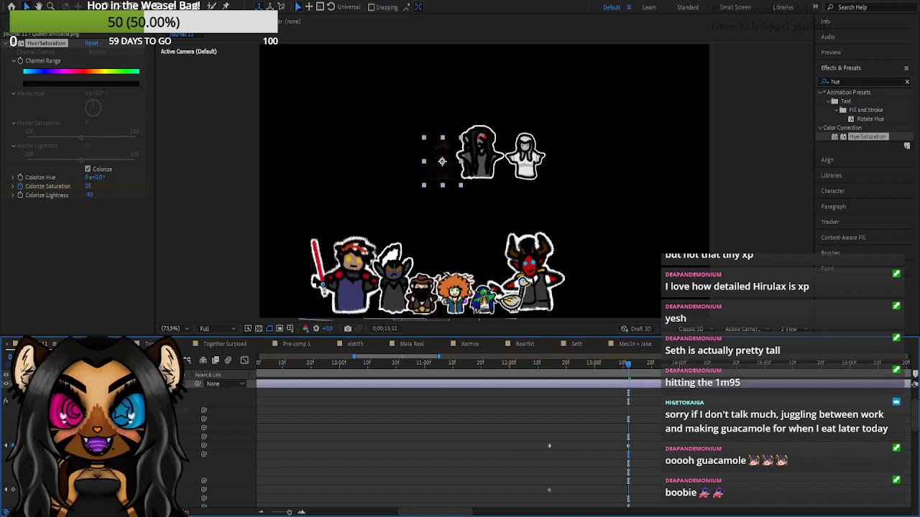
key("ctrl+z")
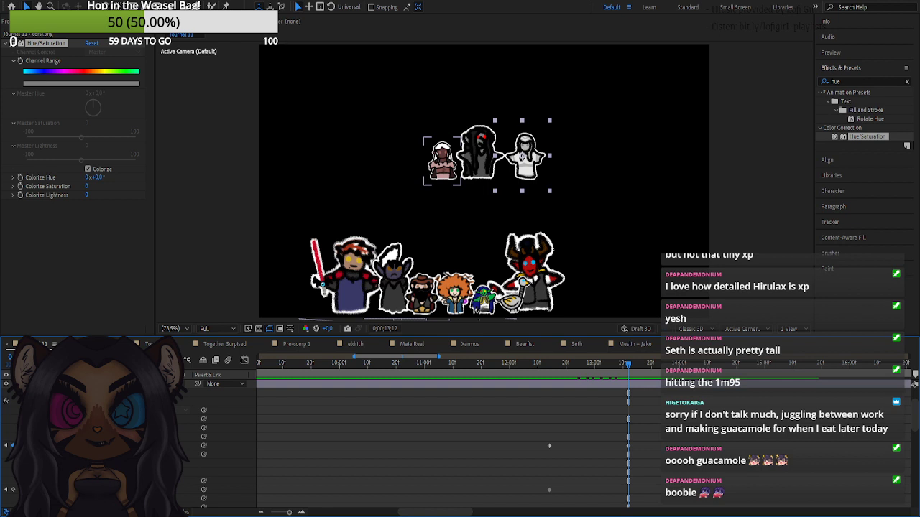
key("ctrl+z")
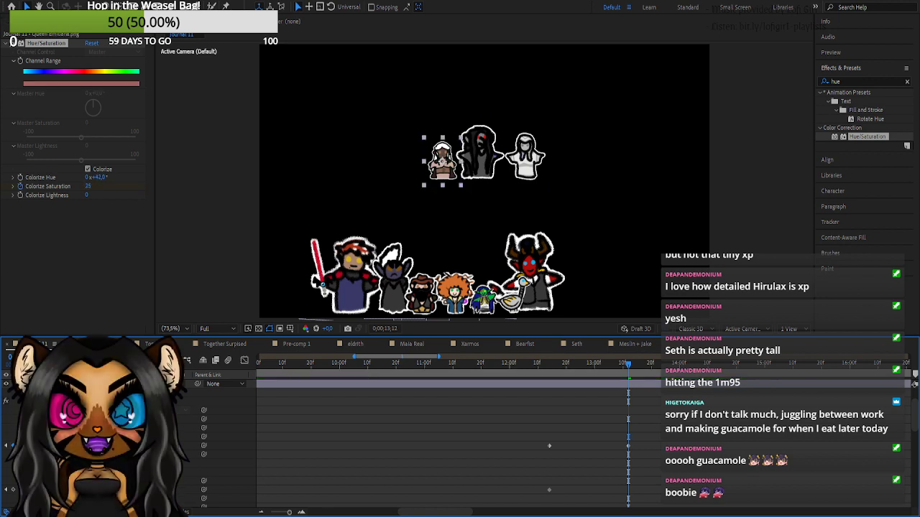
left_click_drag(199, 435, 74, 437)
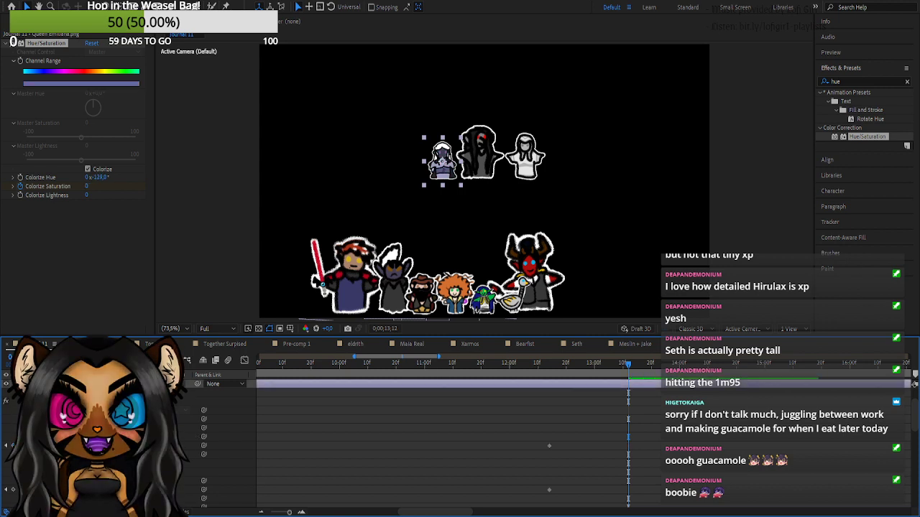
- Try rekeying the white-haired figure's Colorize Saturation at 0;00;13;12, and compare the figure's color against 0;00;12;14
left_click(13, 446)
left_click(6, 446)
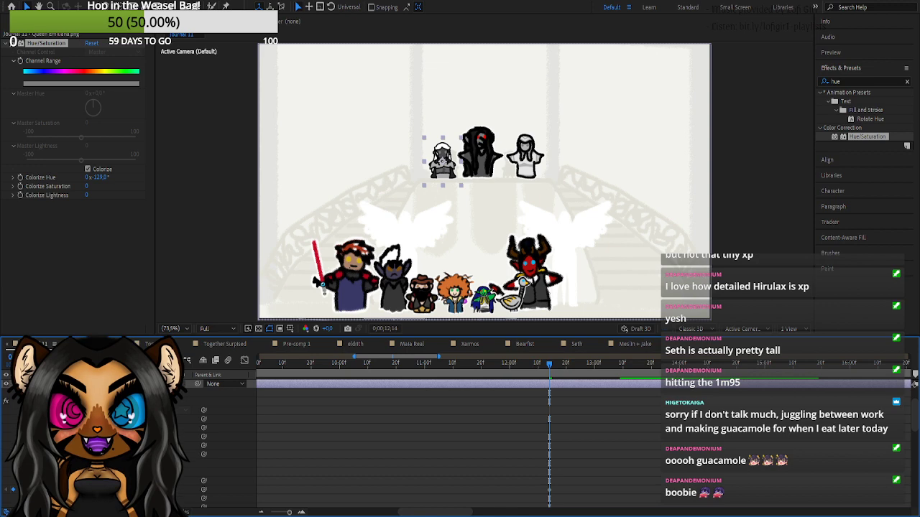
key("k")
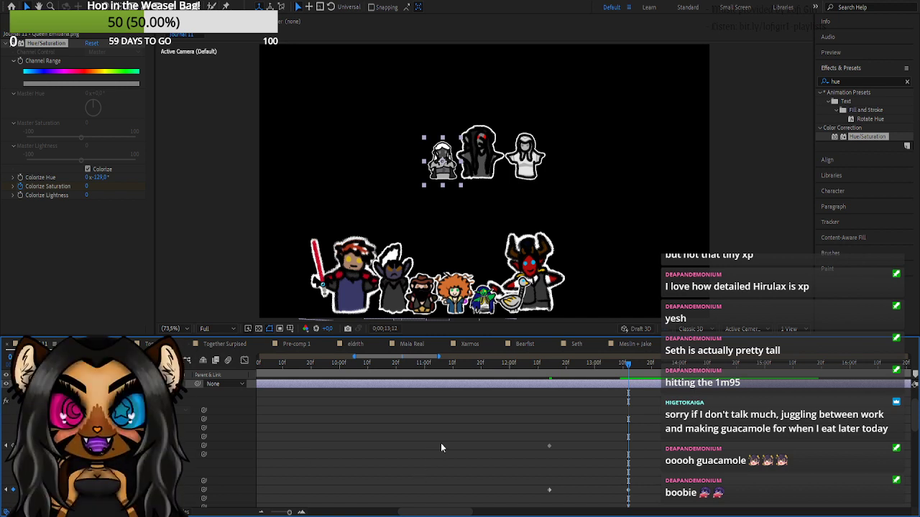
left_click(547, 364)
left_click(628, 364)
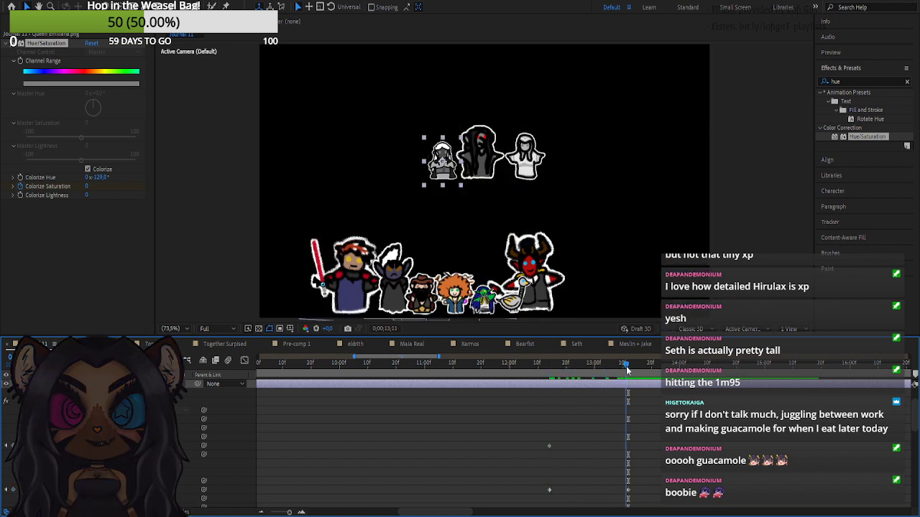
key("Page_Down")
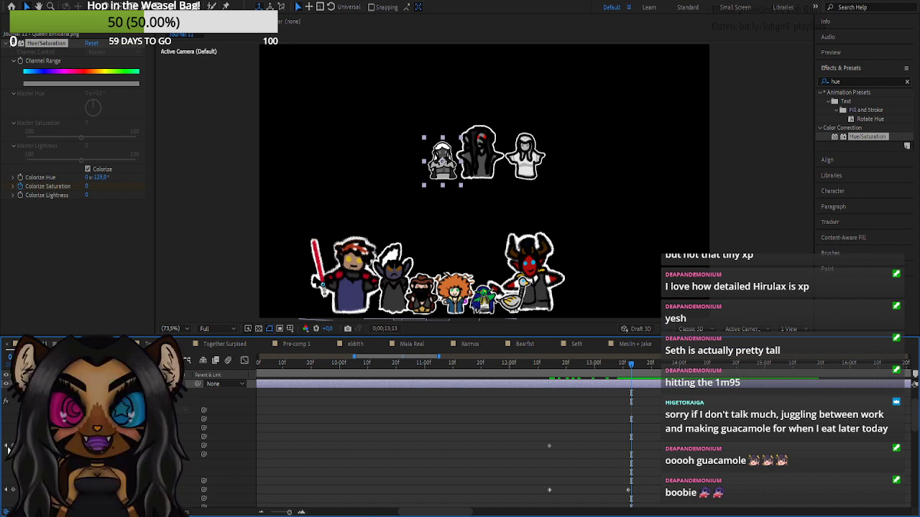
key("j")
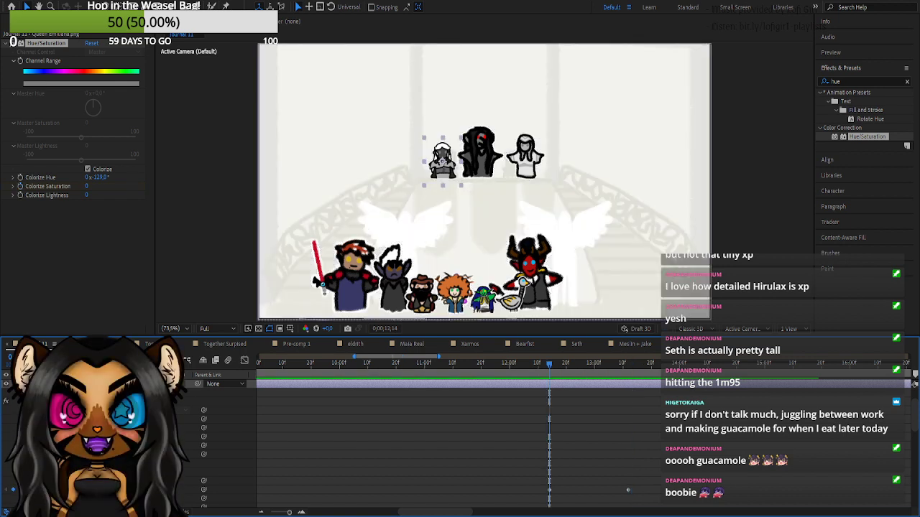
- Turn off Colorize for the white-haired figure and keyframe its Hue/Saturation Channel Range at 0;00;12;14 and 0;00;13;12
key("ctrl+z")
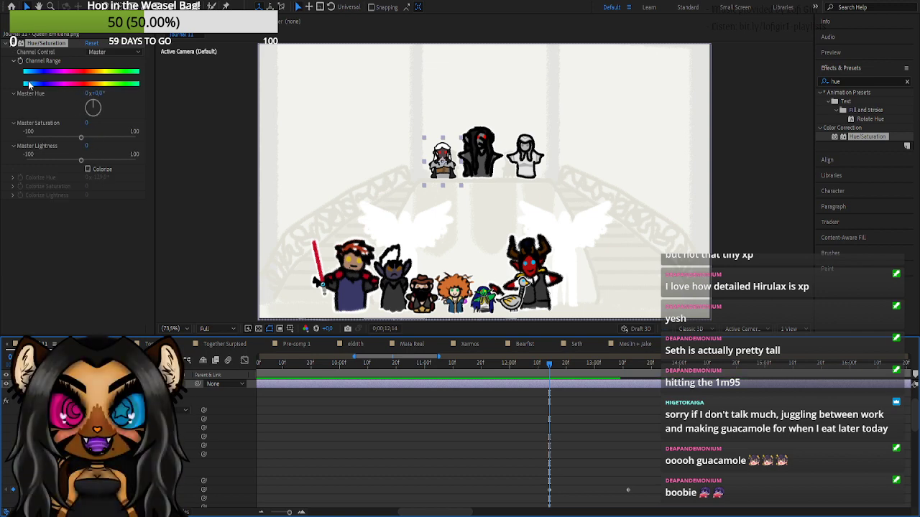
left_click(20, 62)
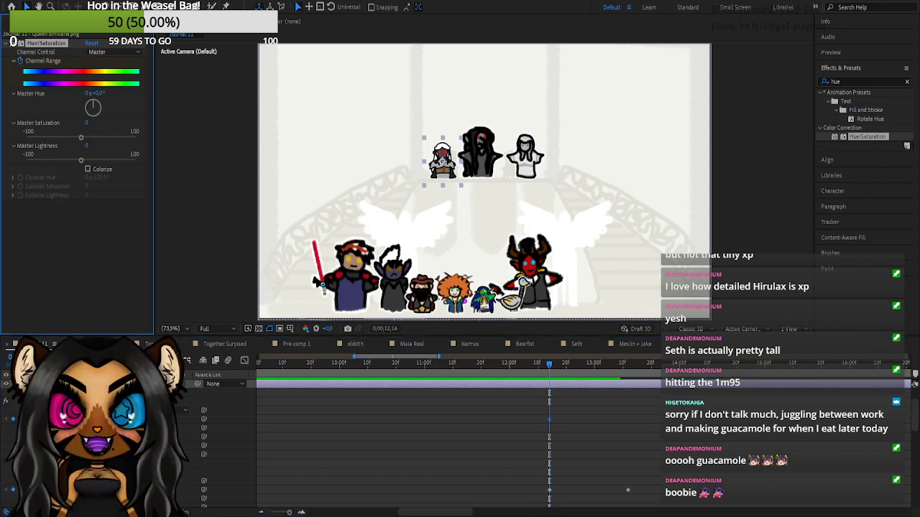
key("k")
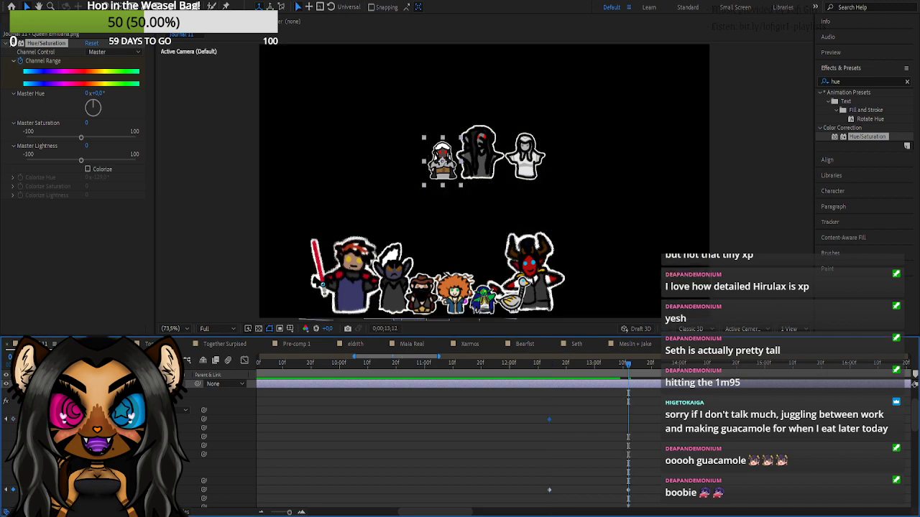
left_click(13, 419)
- Set the white-haired figure's Master Saturation to -100 at 0;00;12;14, and collapse its layer's property groups
left_click(7, 421)
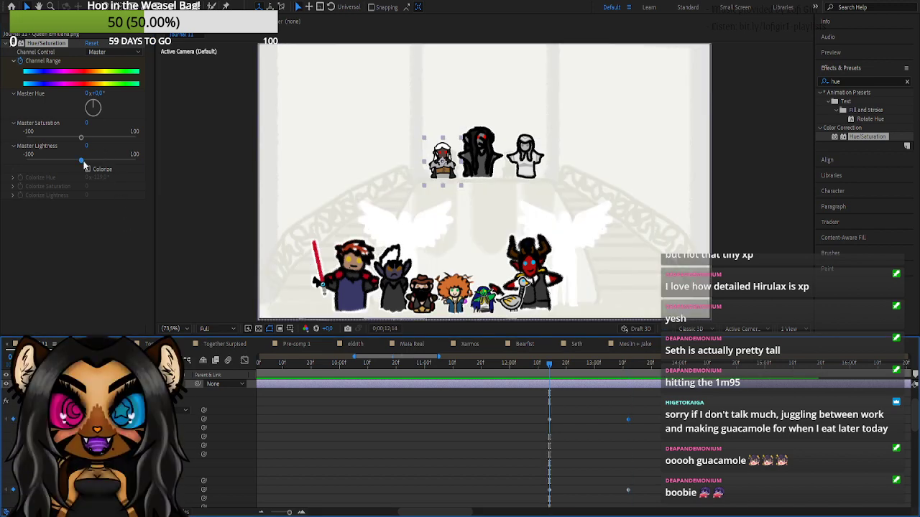
left_click_drag(81, 140, 3, 144)
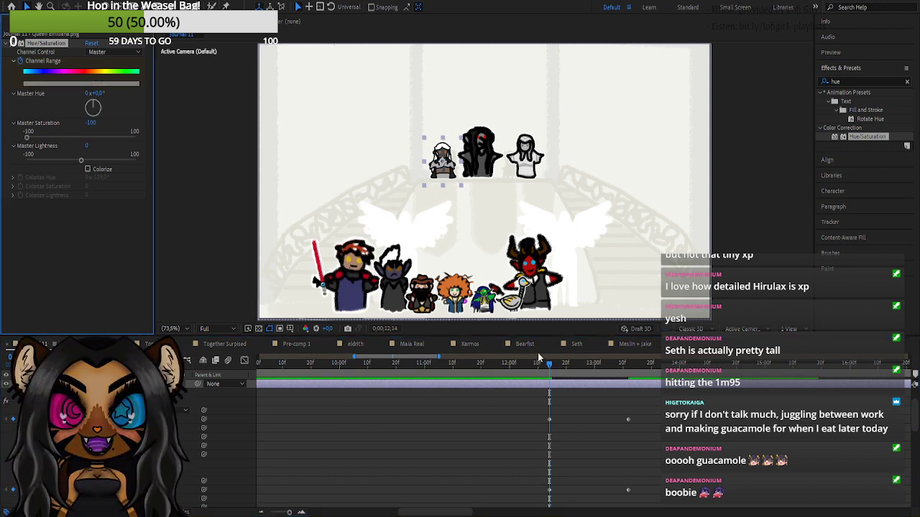
mouse_move(549, 367)
left_mouse_down()
mouse_move(422, 371)
mouse_move(636, 377)
mouse_move(554, 373)
mouse_move(547, 380)
left_mouse_up()
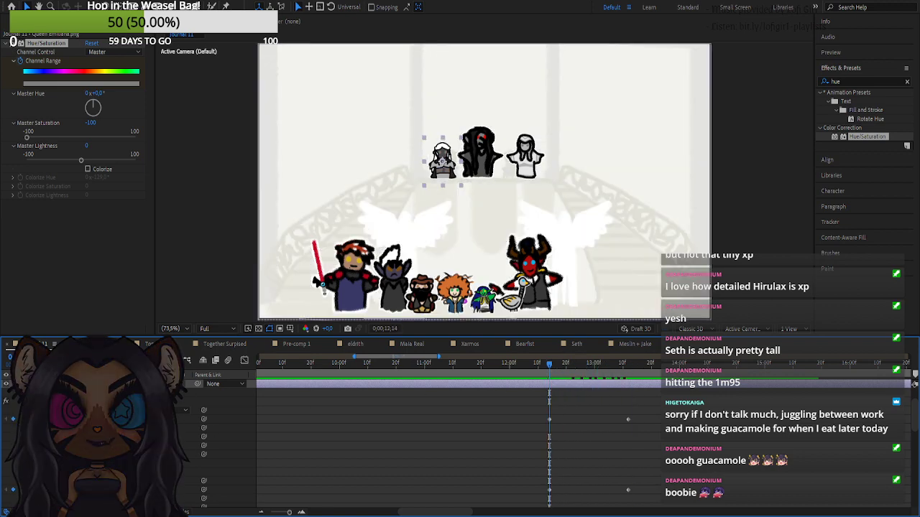
left_click(58, 401)
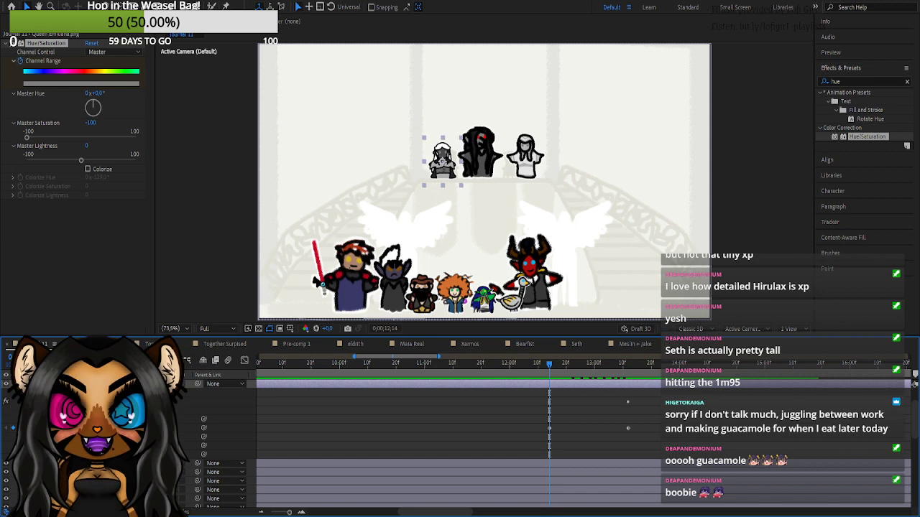
left_click(13, 431)
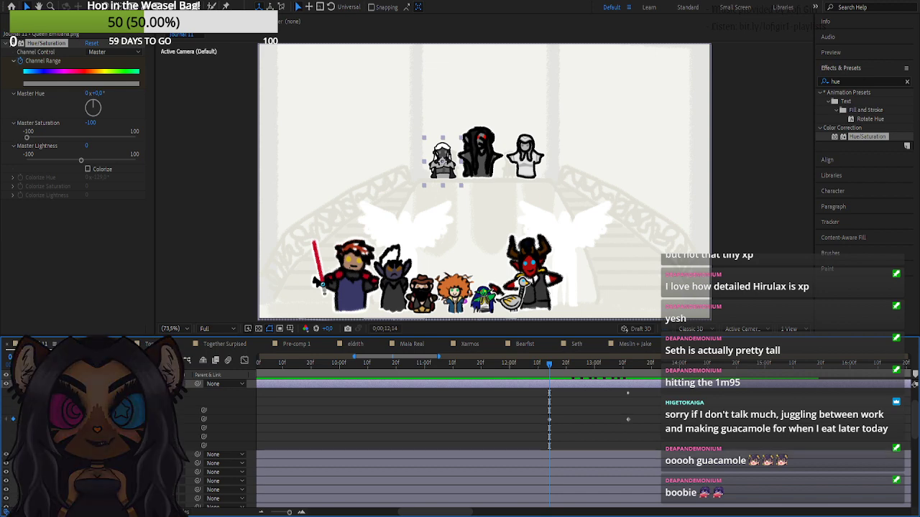
left_click(49, 402)
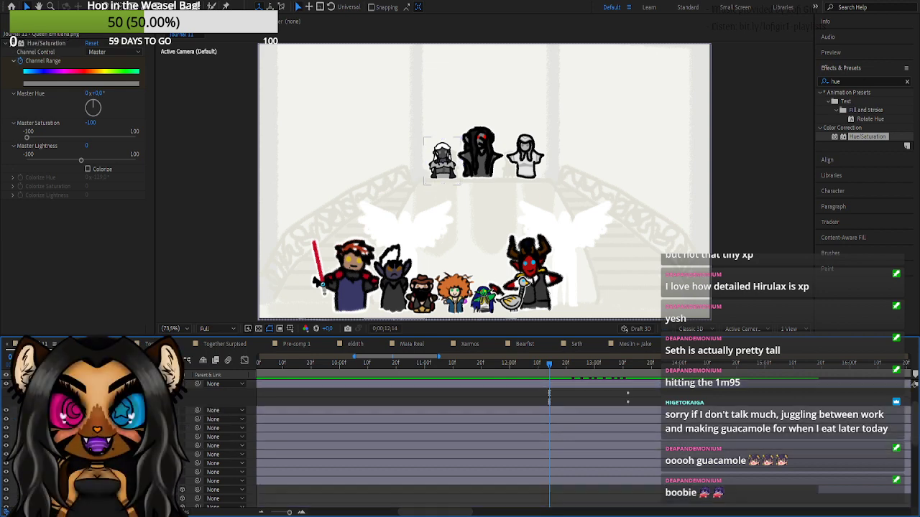
- Turn off Colorize for the white-robed figure and keyframe its Hue/Saturation Channel Range at 0;00;12;14 and 0;00;13;12
left_click(39, 411)
scroll(101, 439, "down", 1)
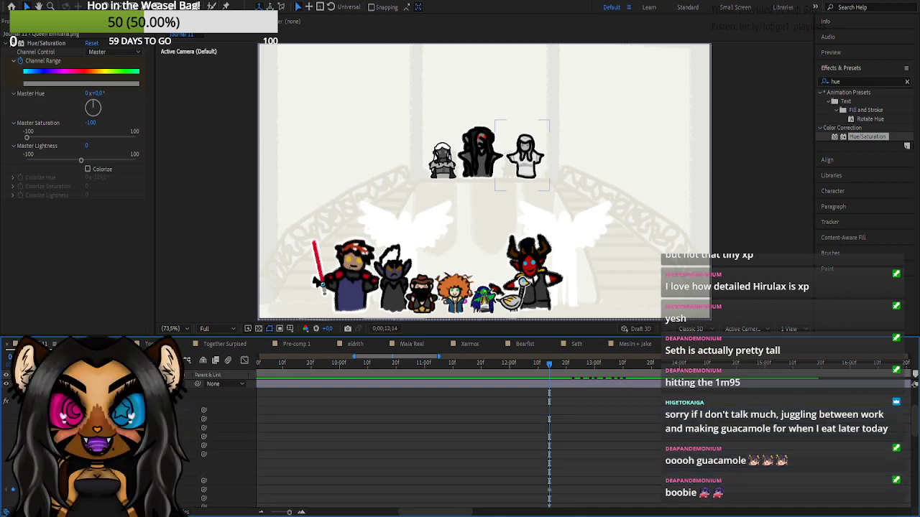
left_click(139, 401)
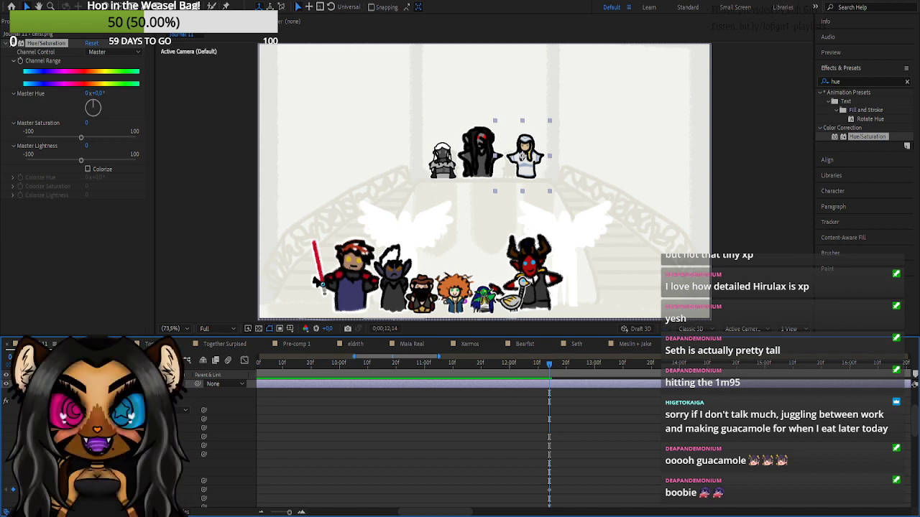
scroll(586, 430, "up", 3)
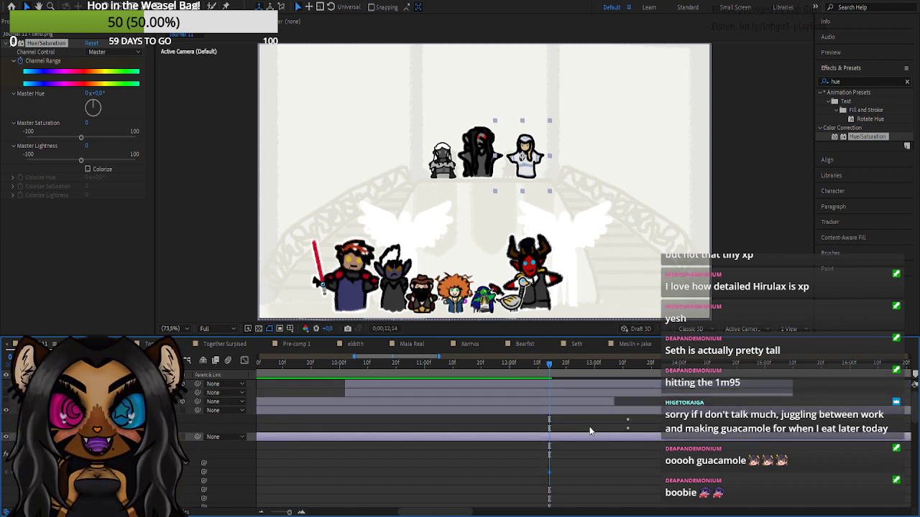
left_click(626, 365)
left_click(628, 370)
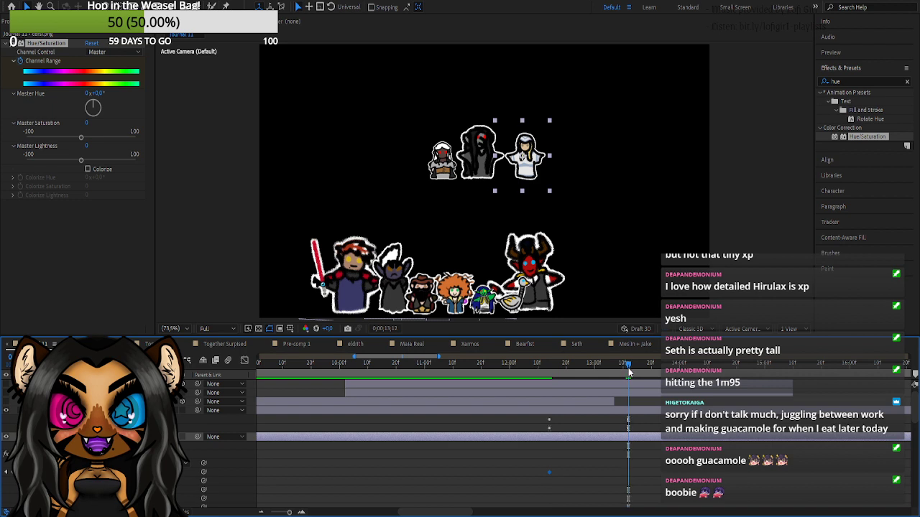
left_click(11, 472)
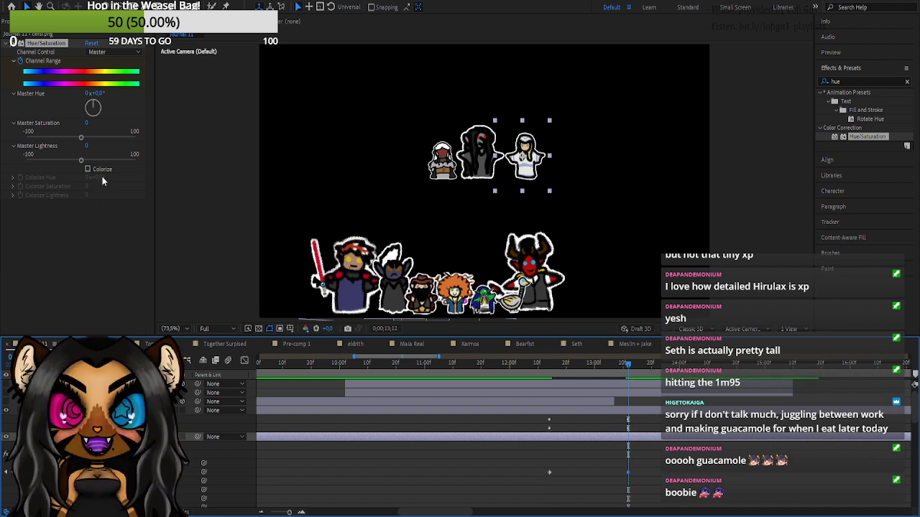
- Set the white-robed figure's Master Saturation to -100 at 0;00;12;14, and collapse both landing figures' layers
left_click(6, 473)
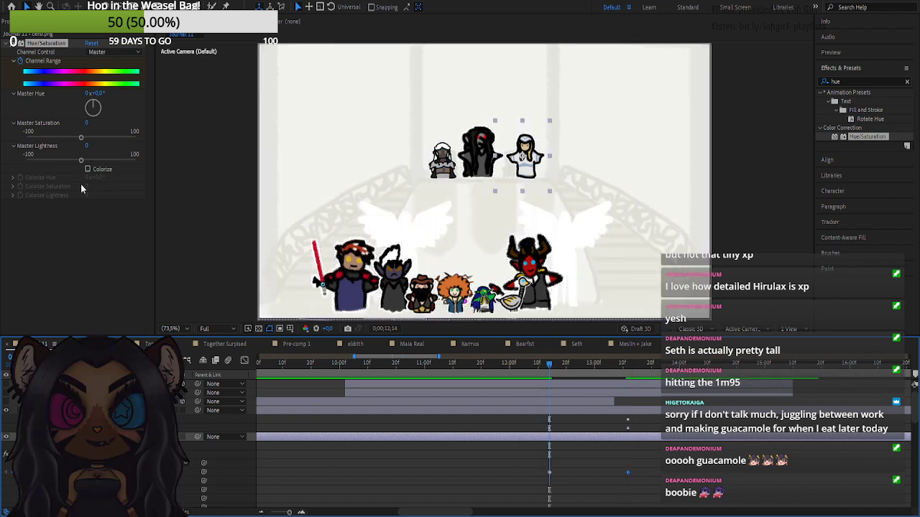
left_click_drag(80, 137, 1, 135)
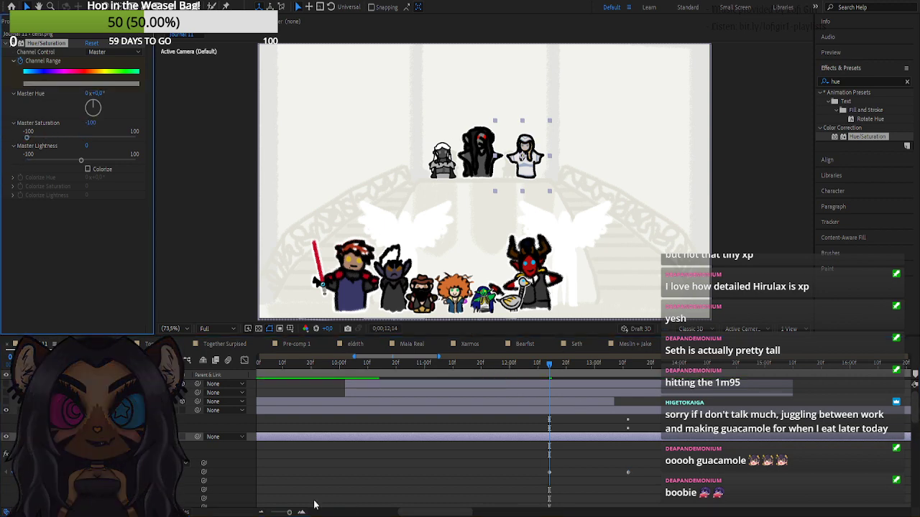
left_click_drag(290, 513, 281, 512)
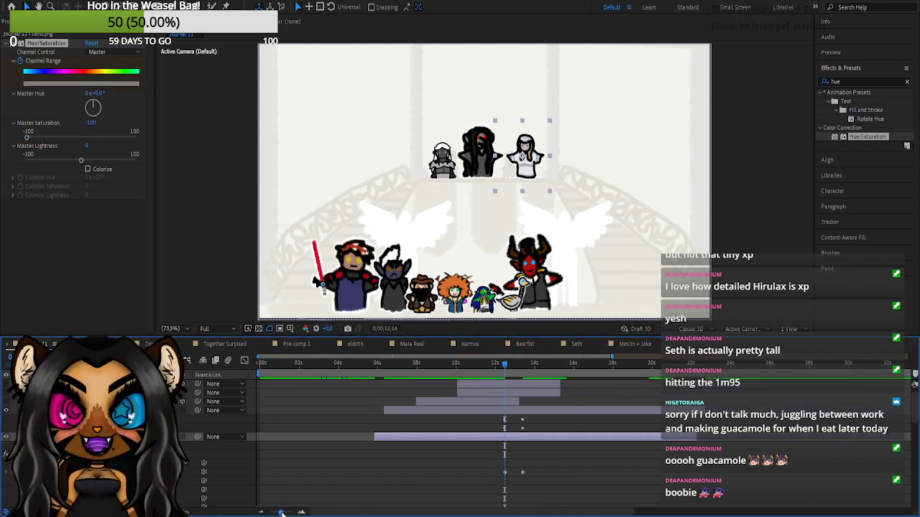
left_click_drag(374, 368, 406, 374)
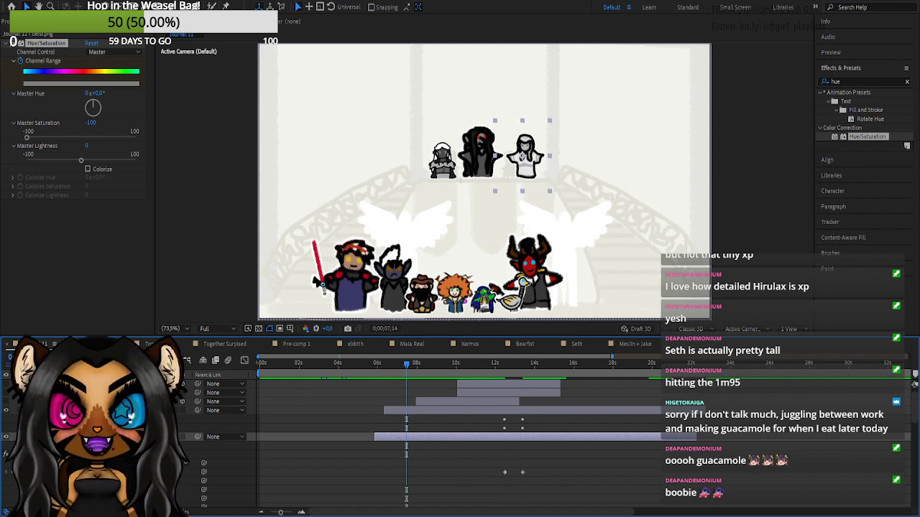
left_click(41, 410)
left_click(40, 419)
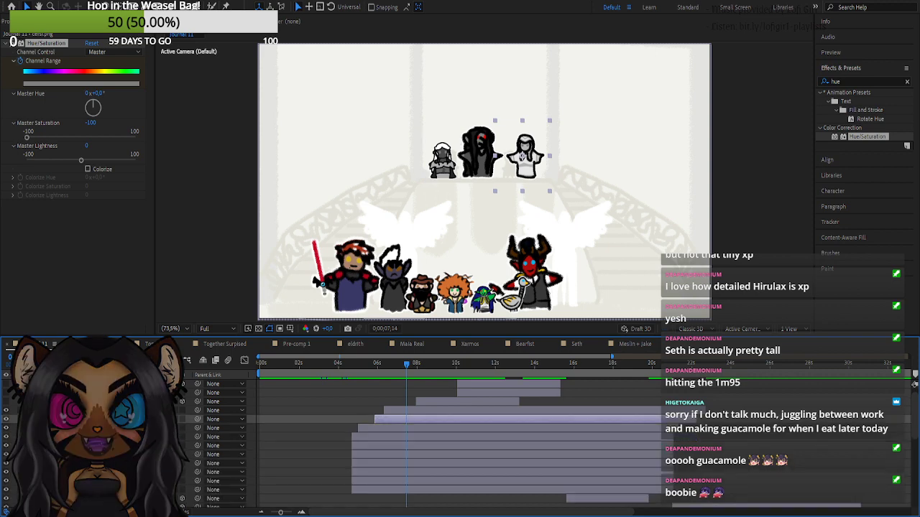
- Try placing the HagHand composition so the clawed hand reaches in from the scene's upper-left corner, and remove it again
left_click(15, 21)
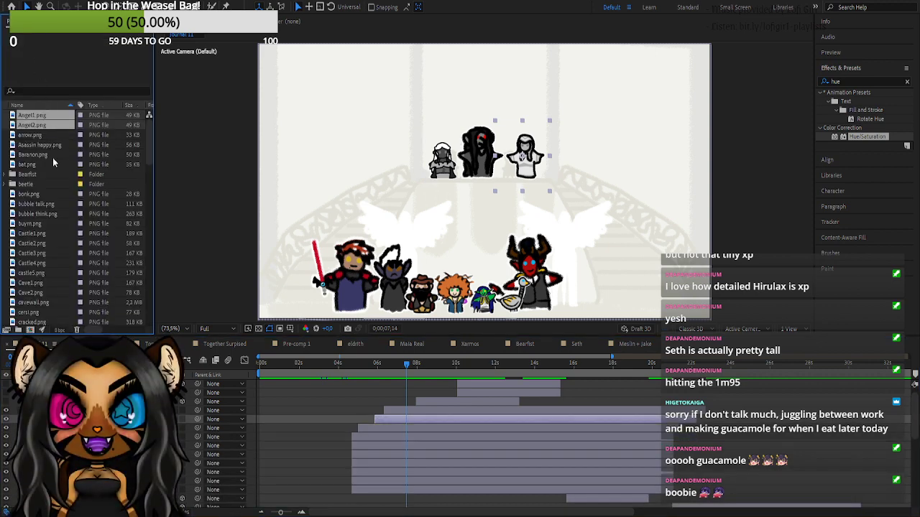
scroll(31, 219, "down", 5)
scroll(55, 267, "down", 2)
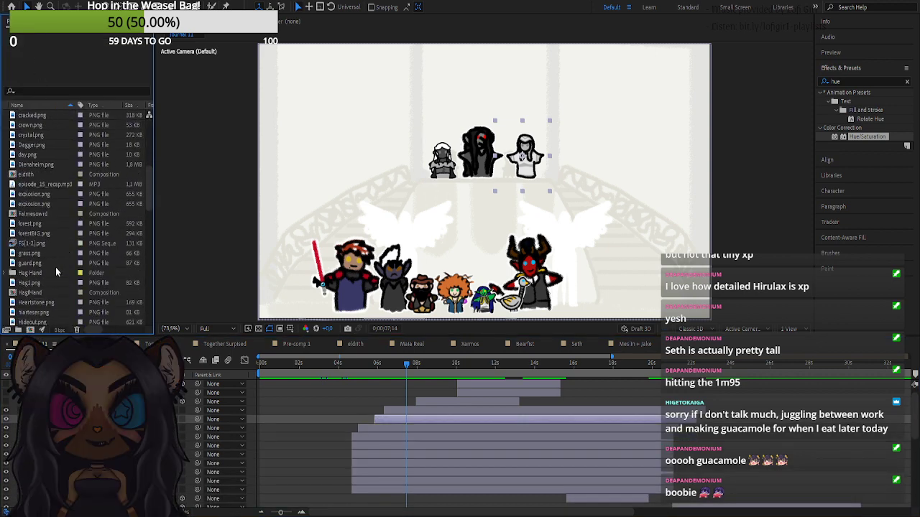
left_click(30, 296)
left_click_drag(31, 300, 398, 201)
left_click_drag(385, 126, 368, 69)
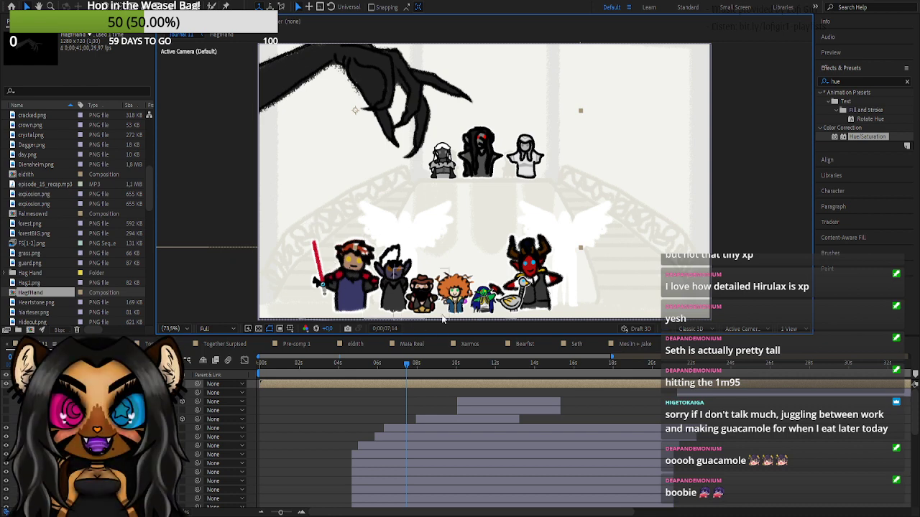
left_click(6, 385)
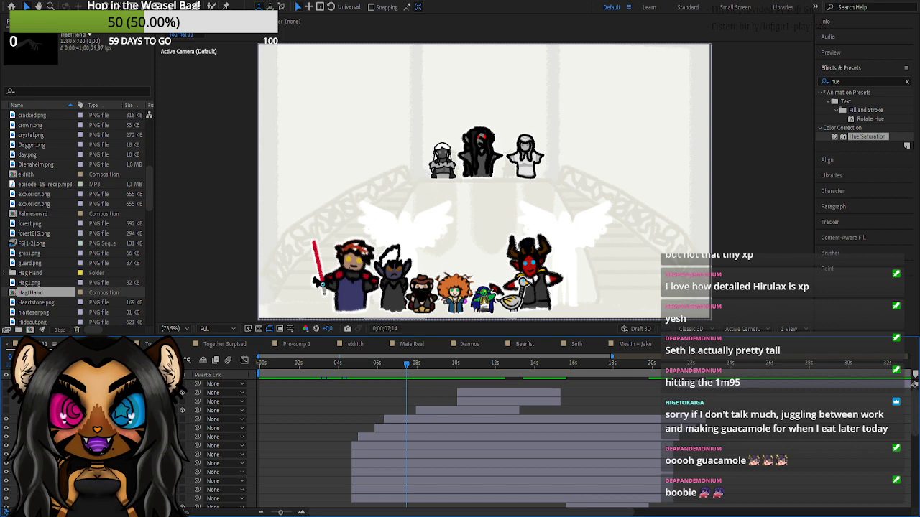
- Extend the throne room background and both winged statue layers so all three end at about 30 seconds
left_click_drag(458, 364, 541, 386)
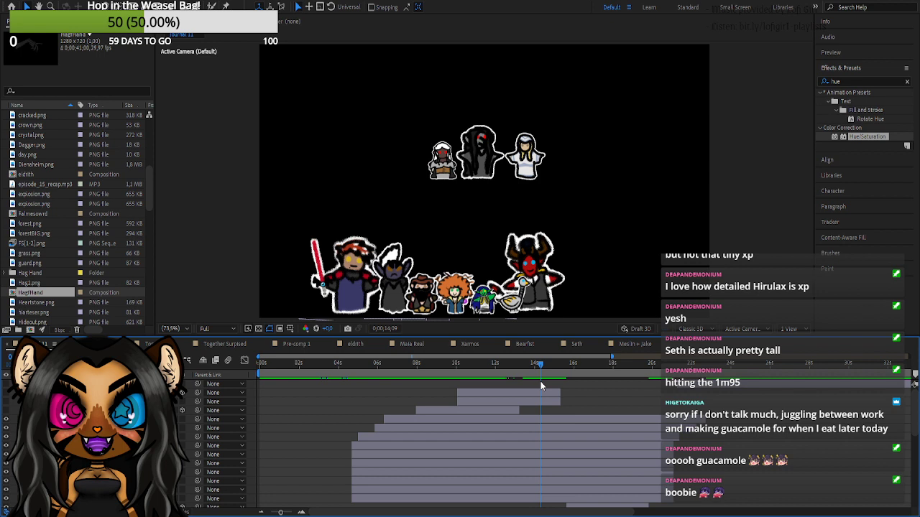
scroll(531, 464, "down", 5)
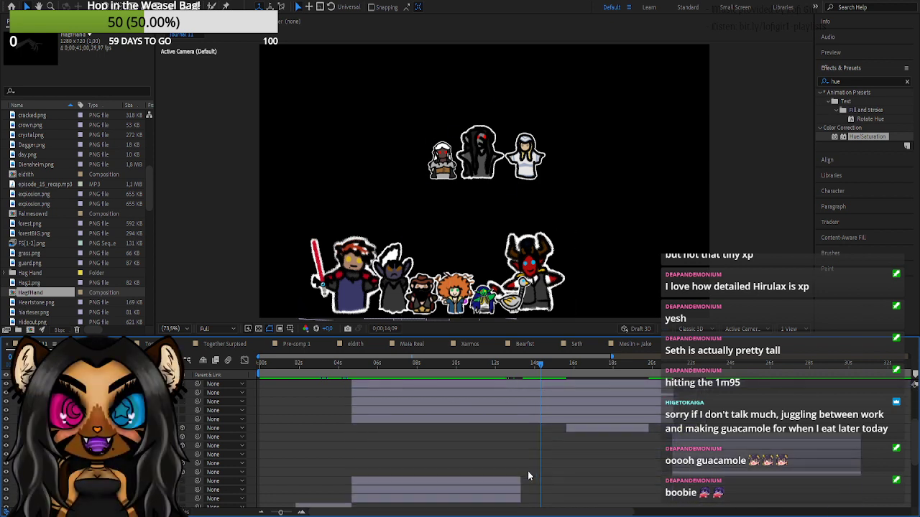
scroll(528, 471, "down", 5)
left_click(503, 437)
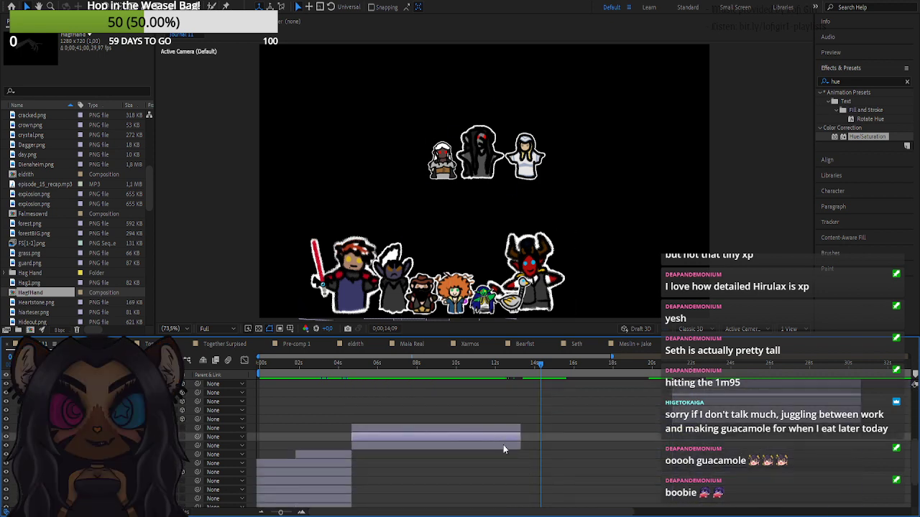
left_click(502, 429)
left_click(505, 447, "shift")
left_click_drag(520, 430, 845, 445)
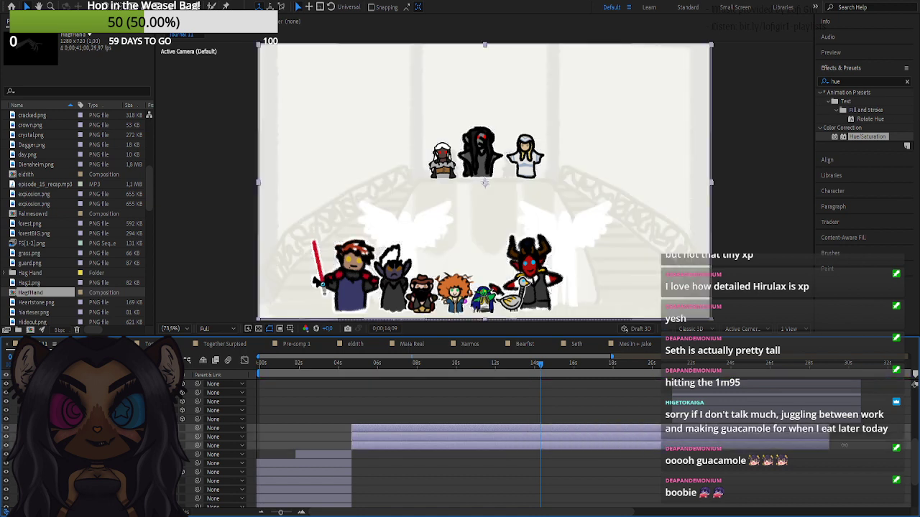
scroll(582, 406, "up", 3)
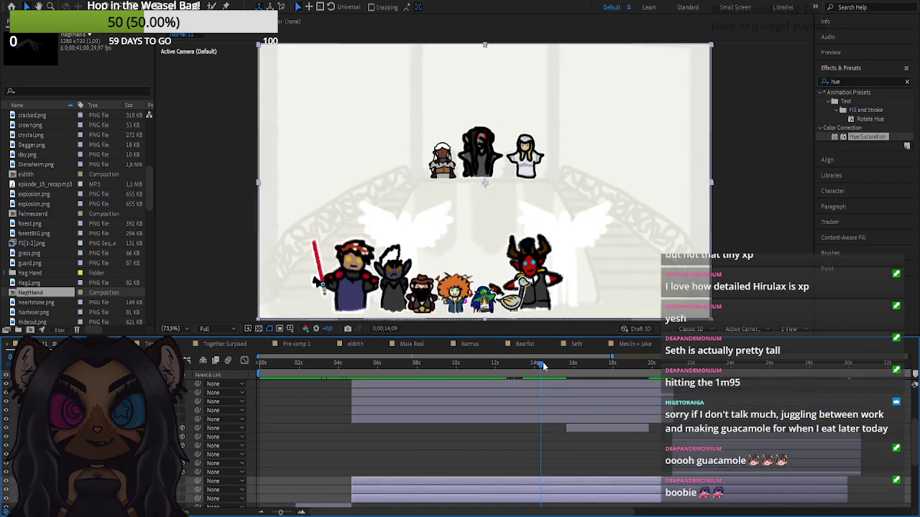
left_click_drag(537, 368, 450, 373)
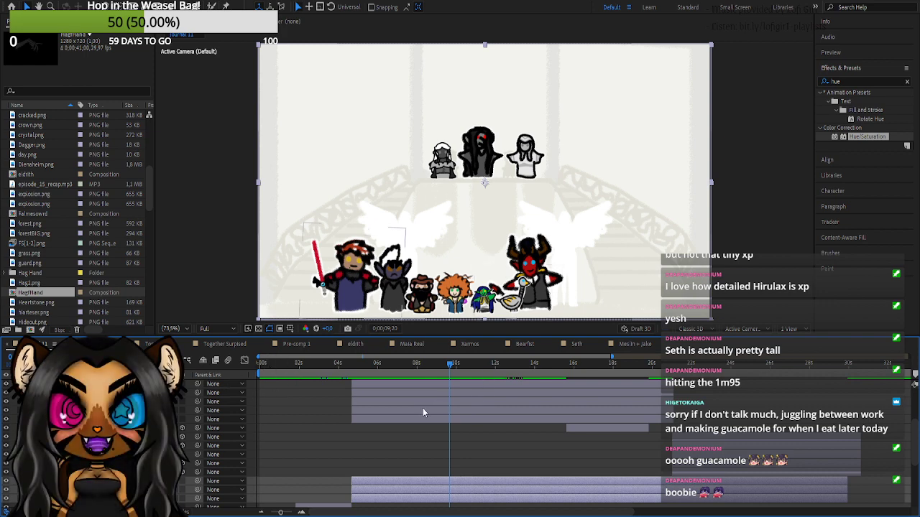
scroll(422, 408, "up", 1)
left_click(443, 382)
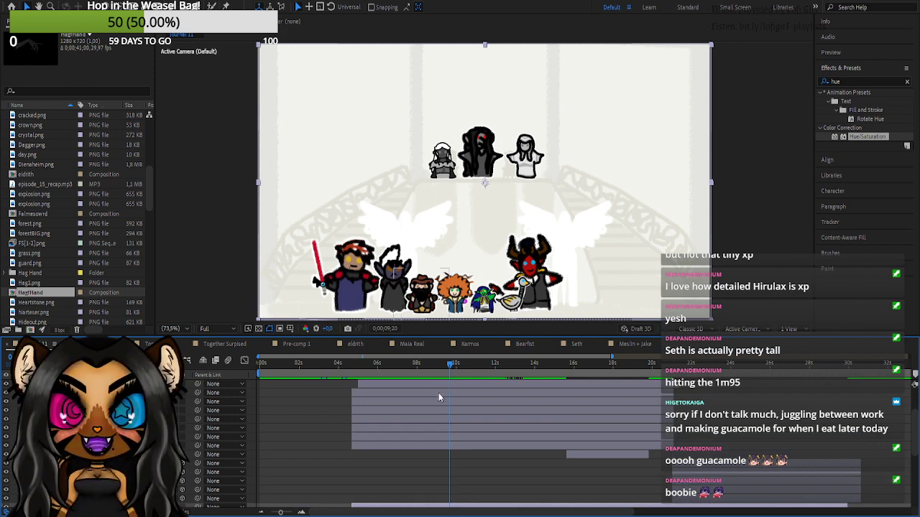
left_click(438, 392)
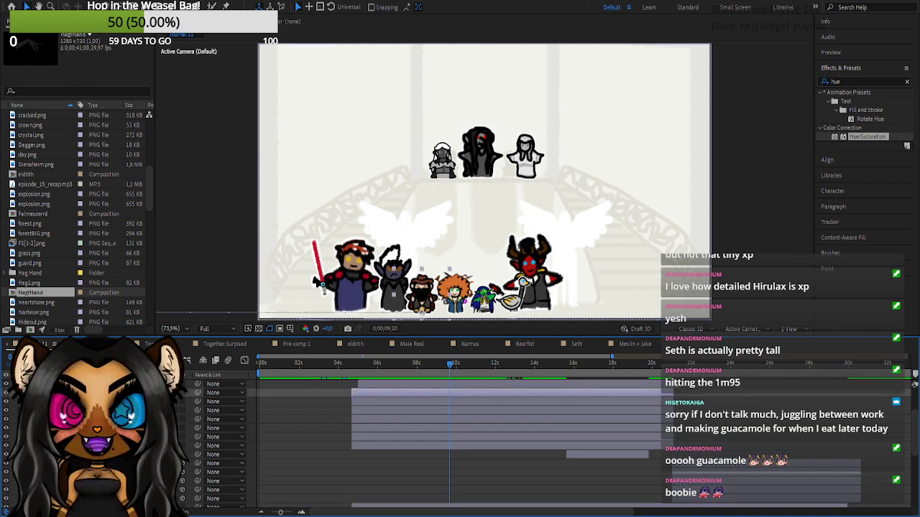
left_click(485, 431)
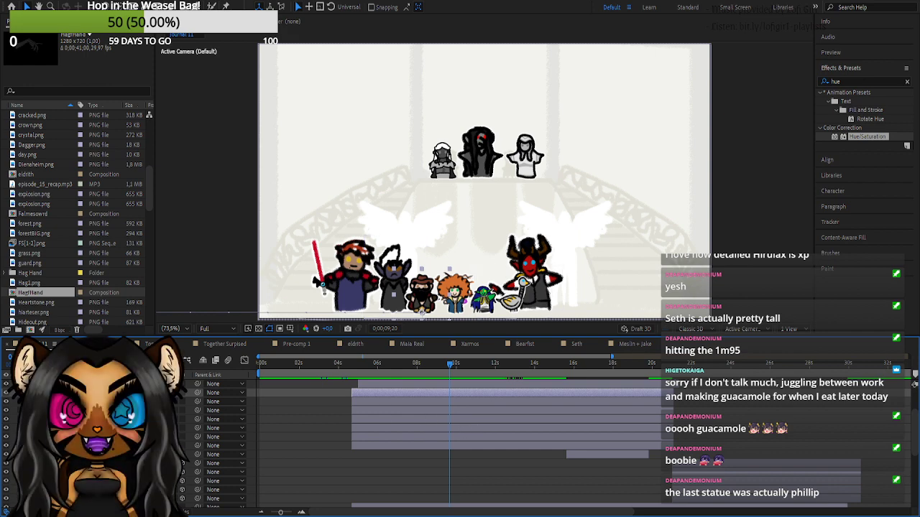
left_click(158, 392)
left_click(326, 393)
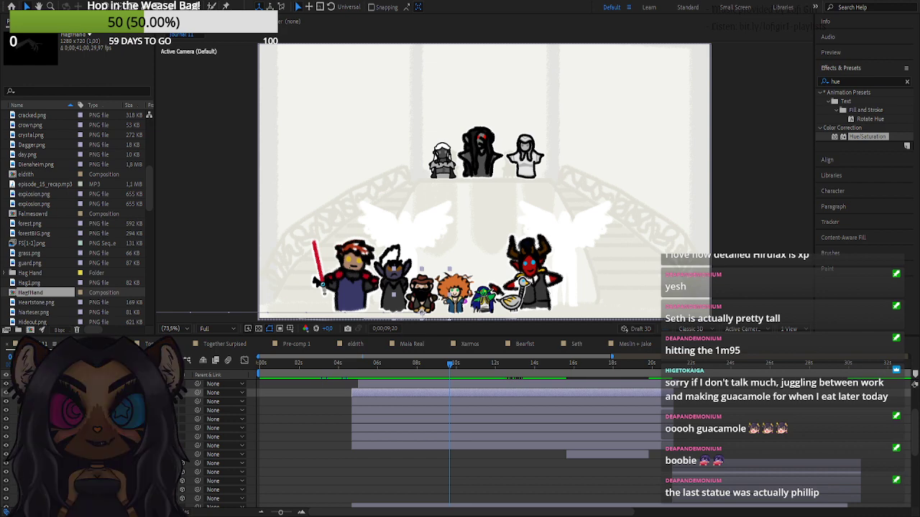
- Preview the scene from 0;00;07;13, and keyframe Position and Rotation of both winged statues at 0;00;12;02
left_click_drag(485, 370, 406, 393)
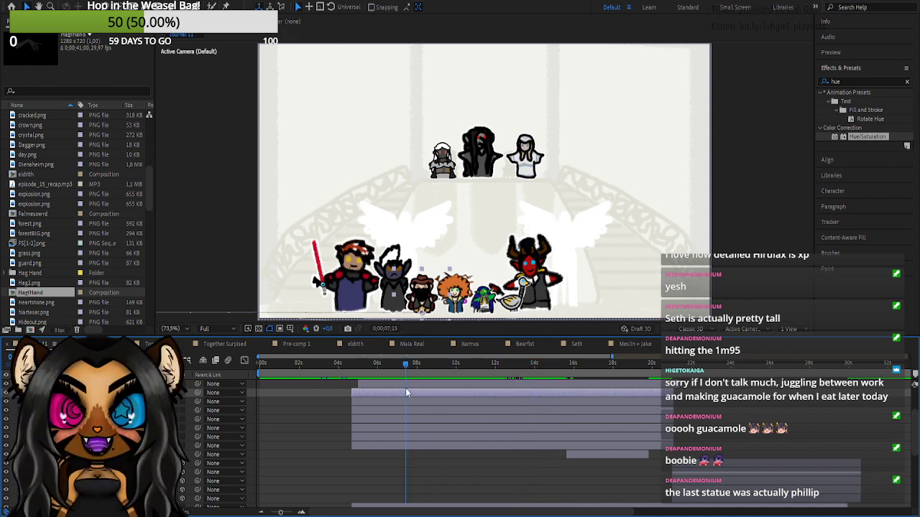
key("space")
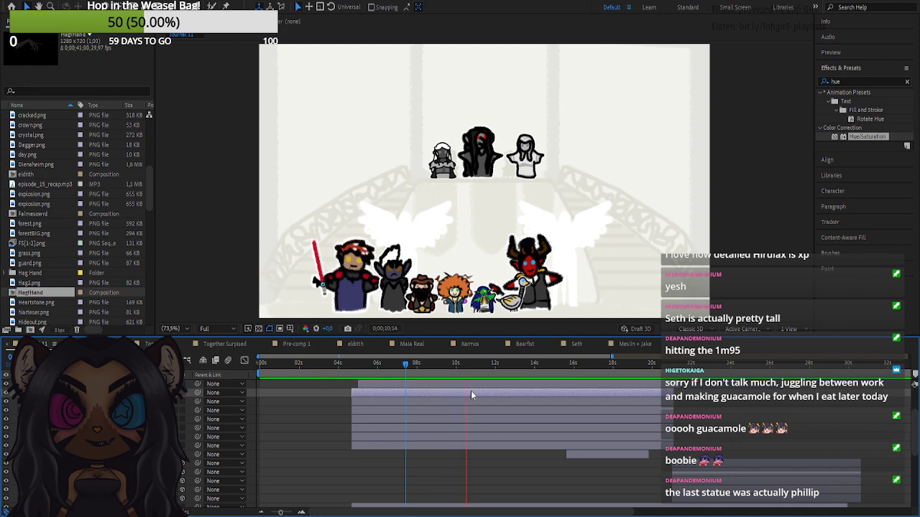
left_click(497, 368)
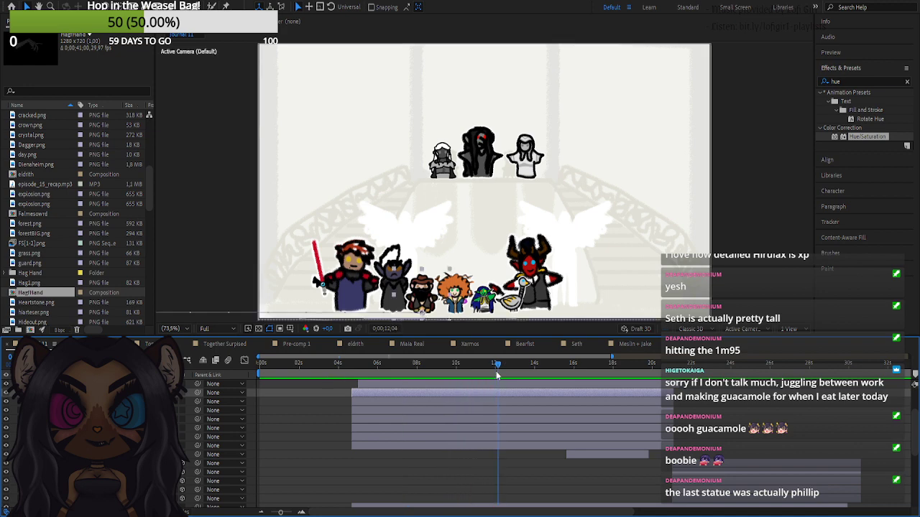
left_click(496, 371)
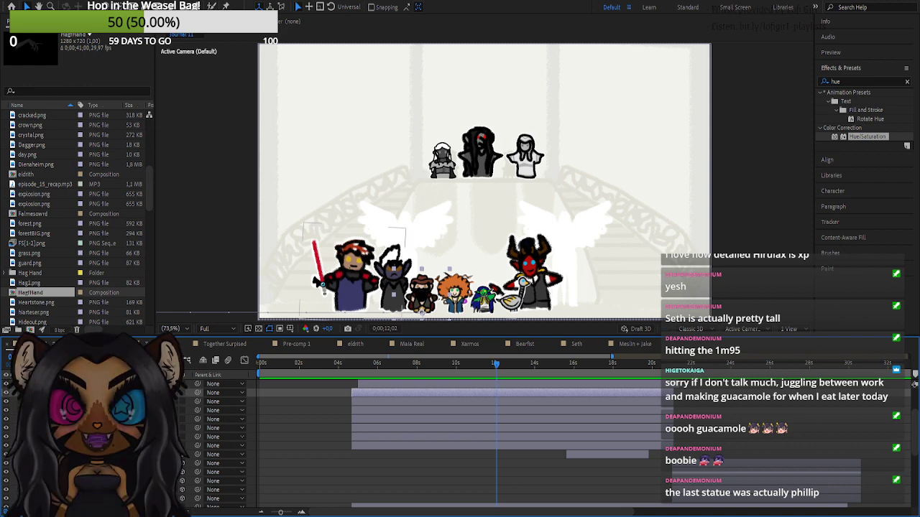
scroll(460, 441, "up", 2)
scroll(460, 441, "down", 3)
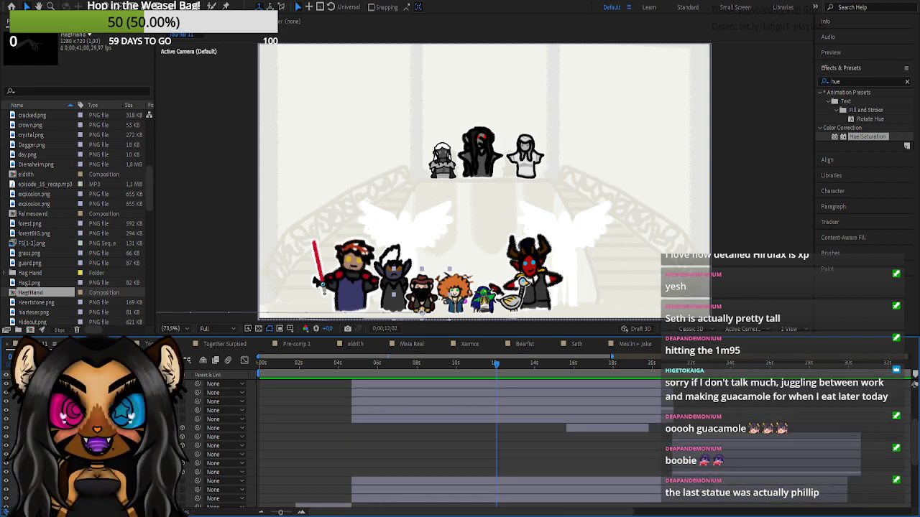
left_click(459, 490)
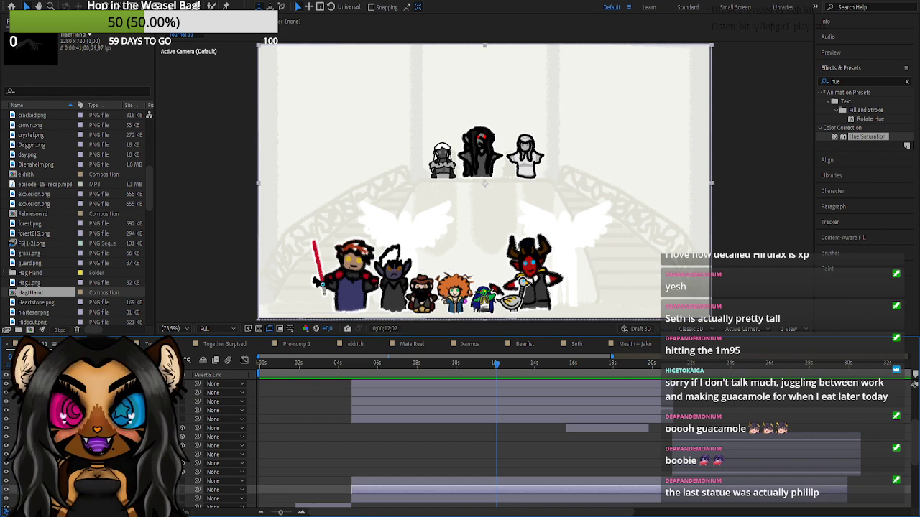
scroll(460, 431, "down", 2)
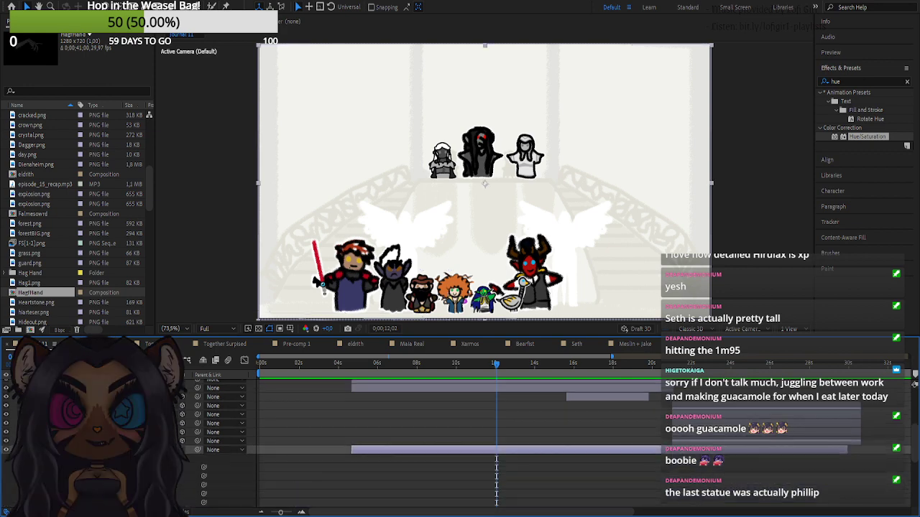
scroll(460, 438, "down", 1)
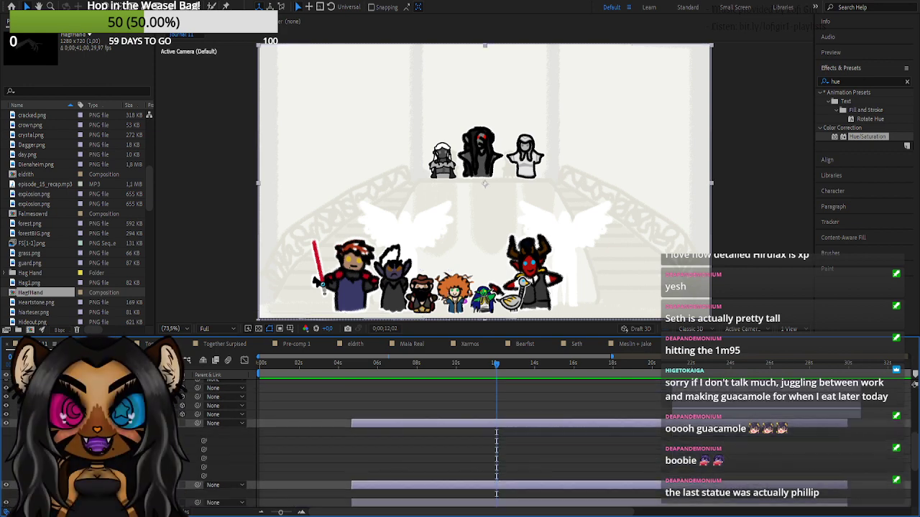
left_click(60, 450)
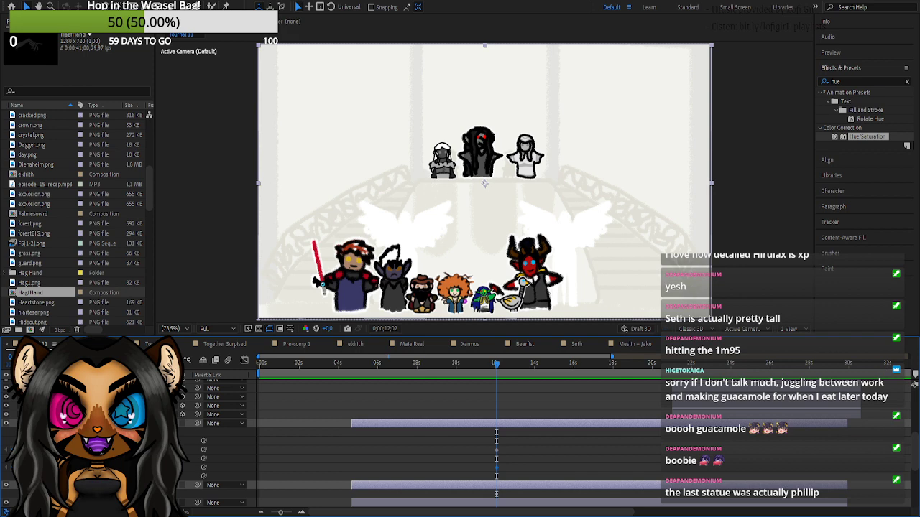
- Lower the anchor points of both winged statue layers to the height of the statues' bodies
mouse_move(141, 441)
left_mouse_down()
mouse_move(114, 442)
mouse_move(135, 441)
left_mouse_up()
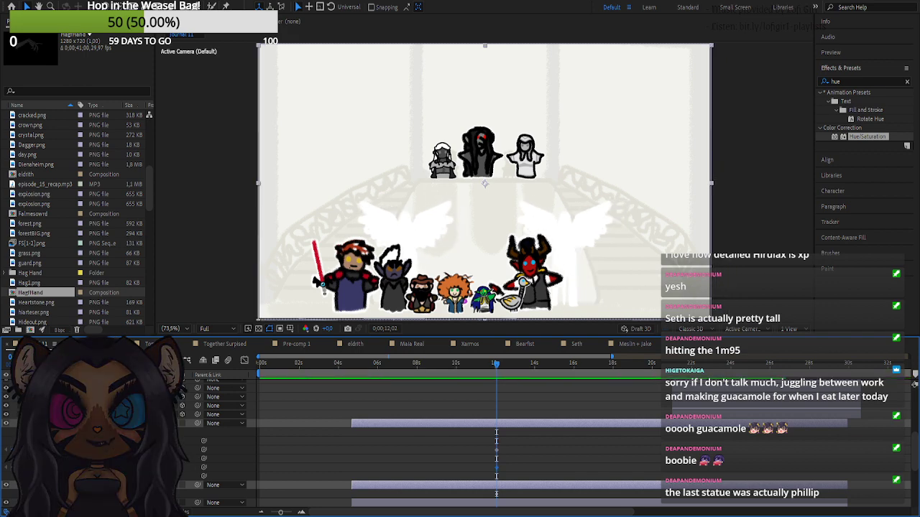
left_click_drag(166, 442, 262, 452)
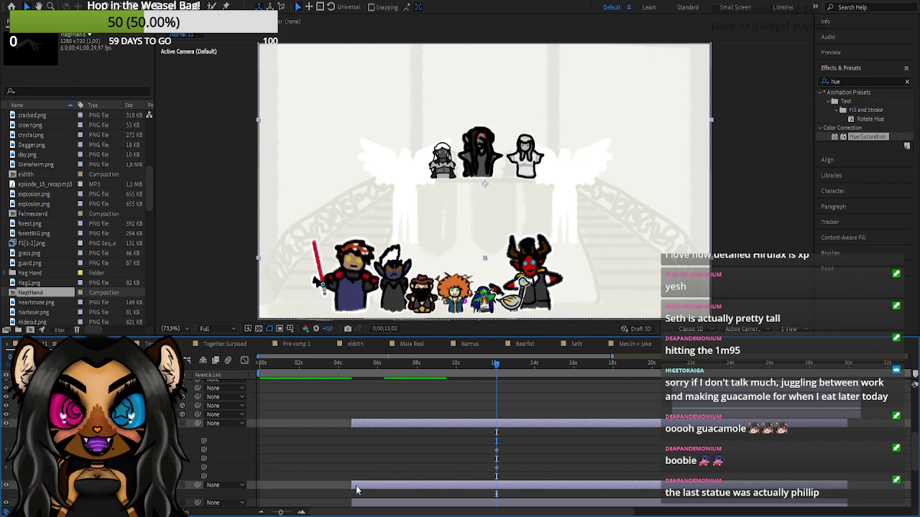
left_click(421, 461)
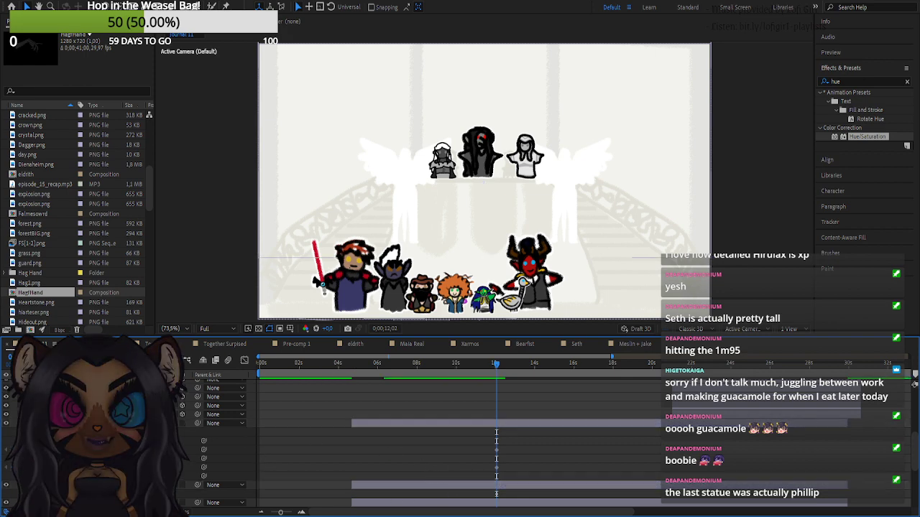
- Shift the right winged statue's anchor point onto its body, adjust Position to put the statue back in place, and collapse its layer
left_click_drag(169, 441, 294, 441)
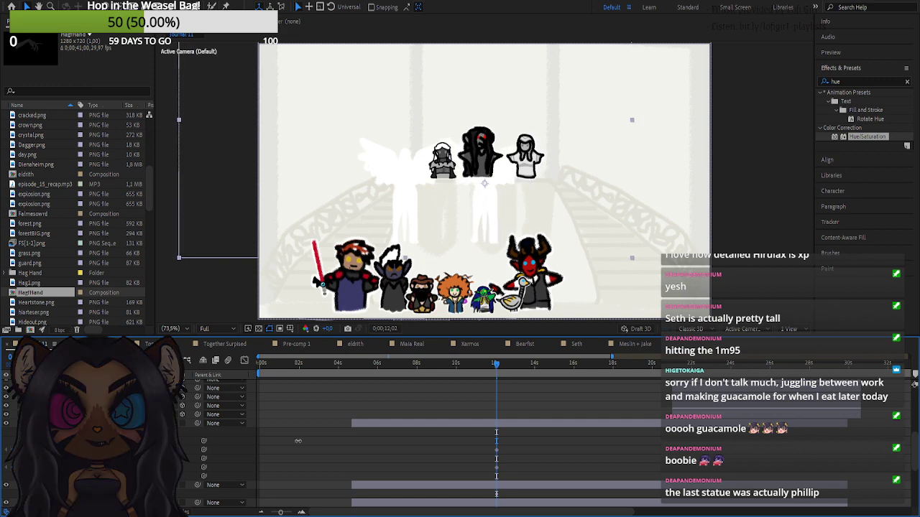
left_click_drag(121, 451, 241, 439)
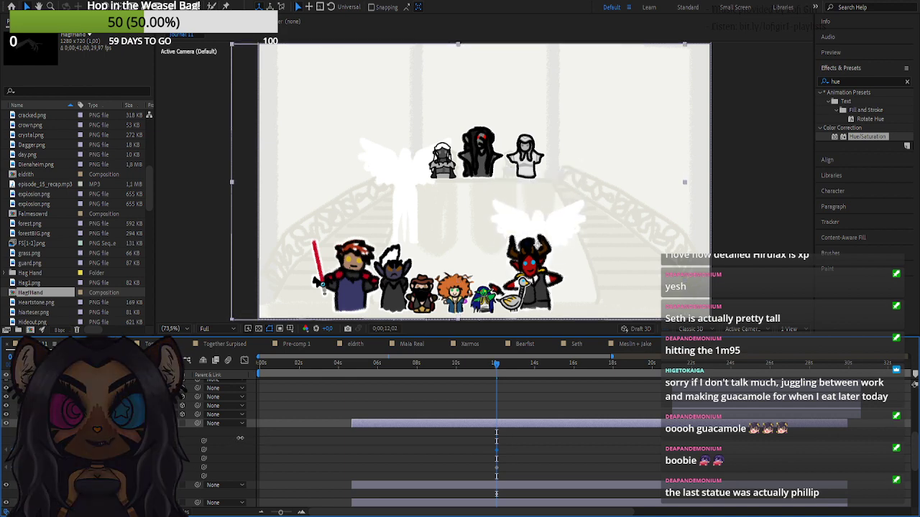
left_click_drag(152, 450, 190, 449)
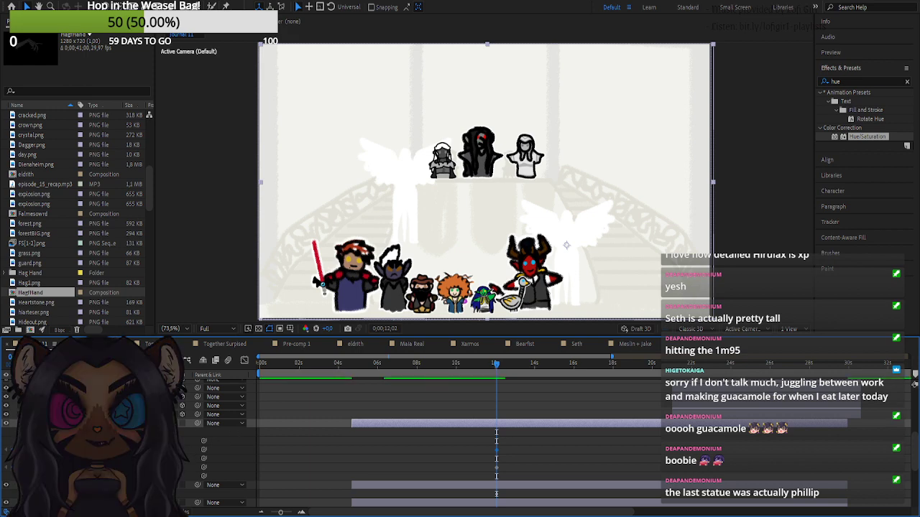
key("u")
key("u")
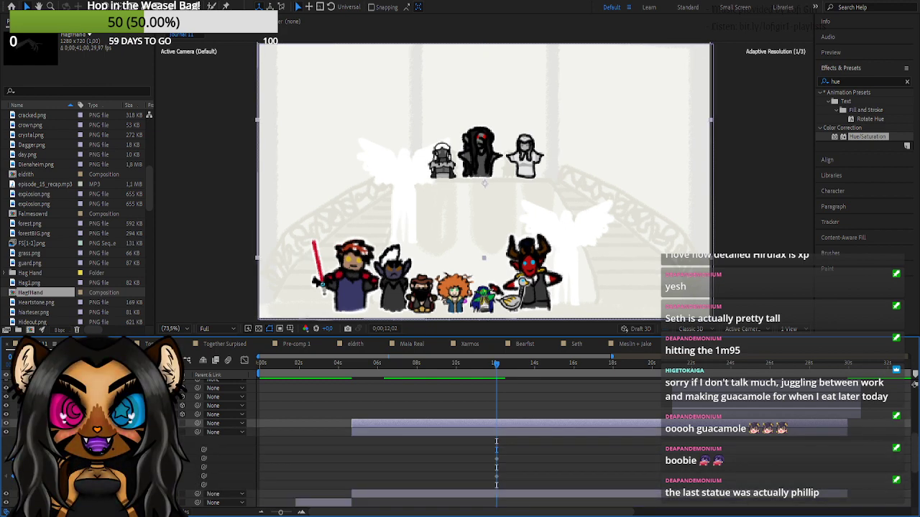
- Shift the left winged statue's anchor point onto its body, and adjust Position to put the statue back beside the staircase
left_click_drag(406, 189, 473, 189)
left_click_drag(129, 458, 116, 458)
left_click_drag(474, 183, 490, 183)
left_click_drag(133, 450, 118, 450)
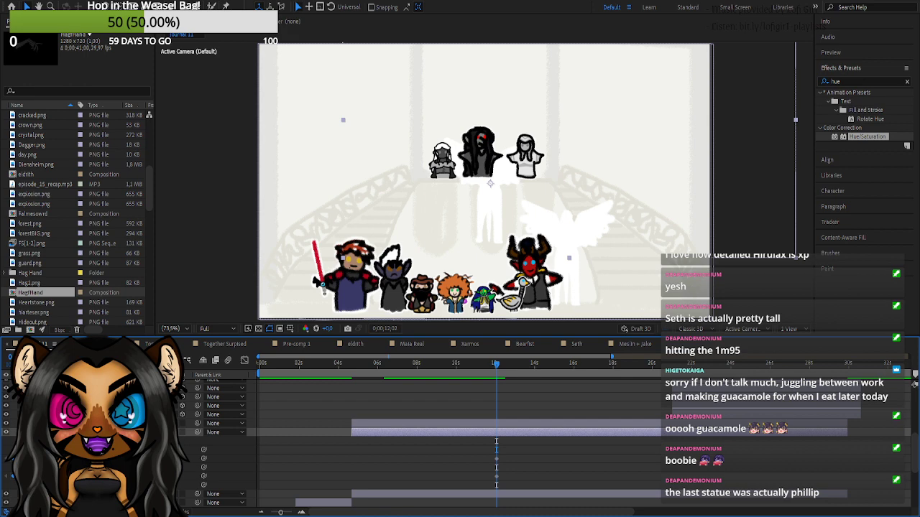
left_click_drag(201, 458, 233, 454)
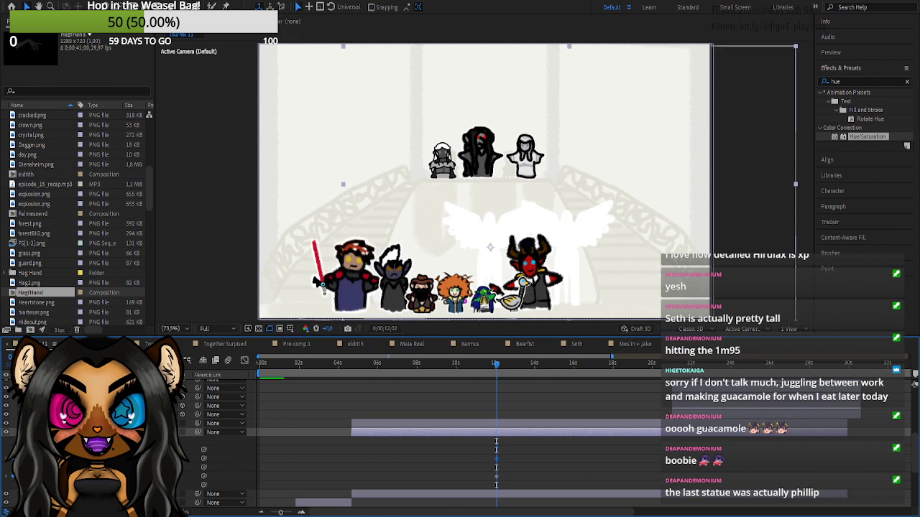
left_click_drag(147, 458, 33, 459)
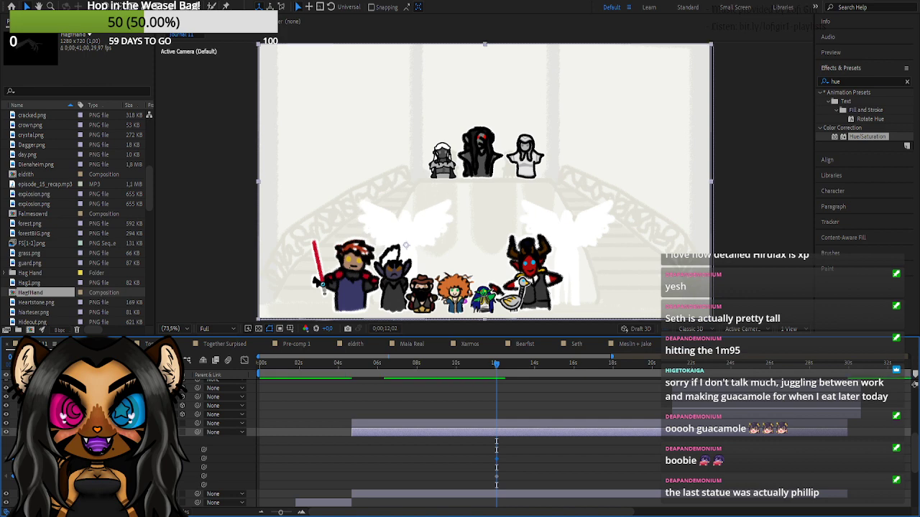
left_click_drag(144, 458, 137, 458)
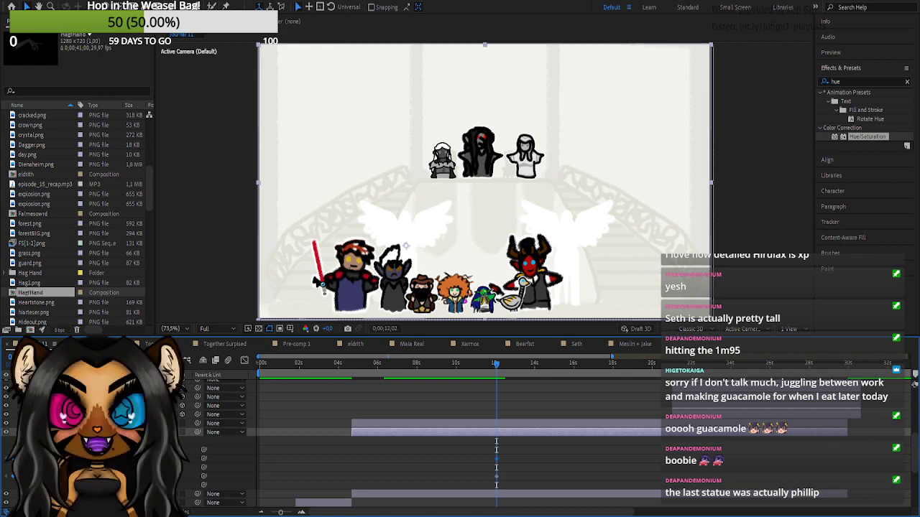
- Preview the back-row figures' color change after 0;00;12;00, and keyframe the left winged statue's Position and Rotation at 0;00;13;00
left_click(302, 512)
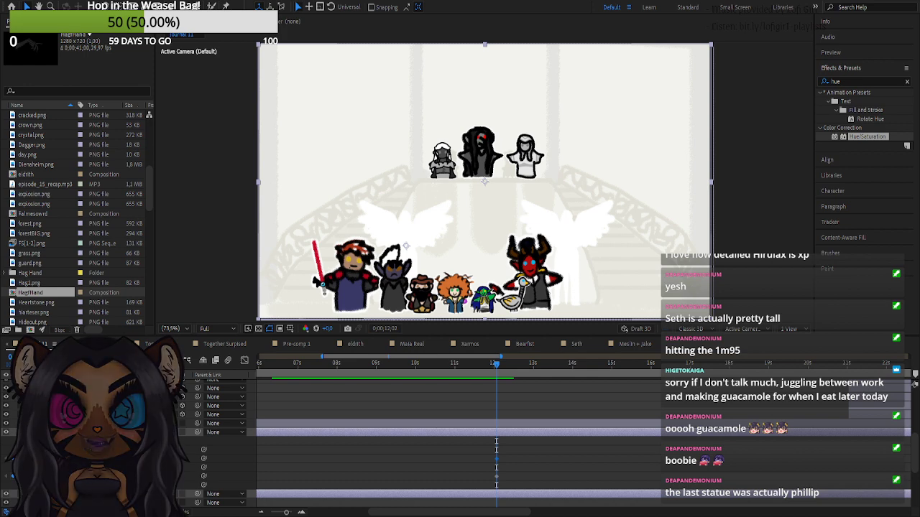
left_click(448, 461)
key("space")
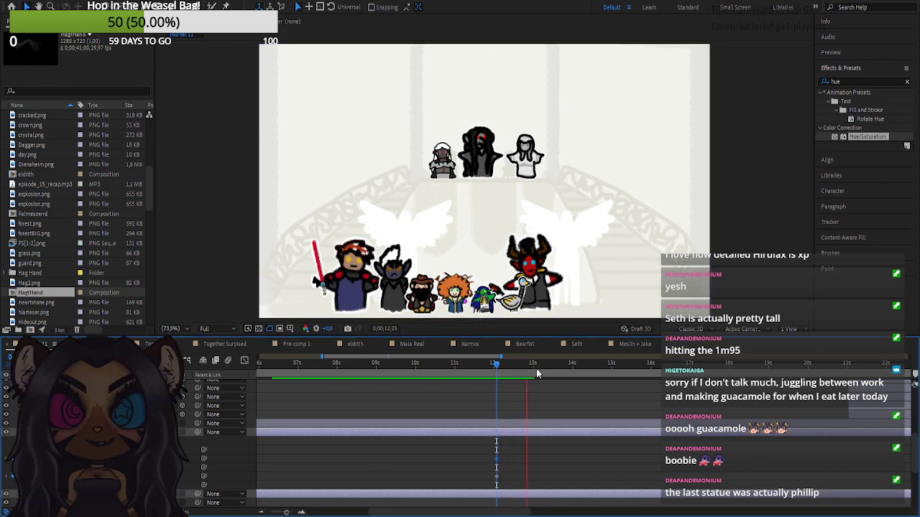
left_click(536, 372)
key("space")
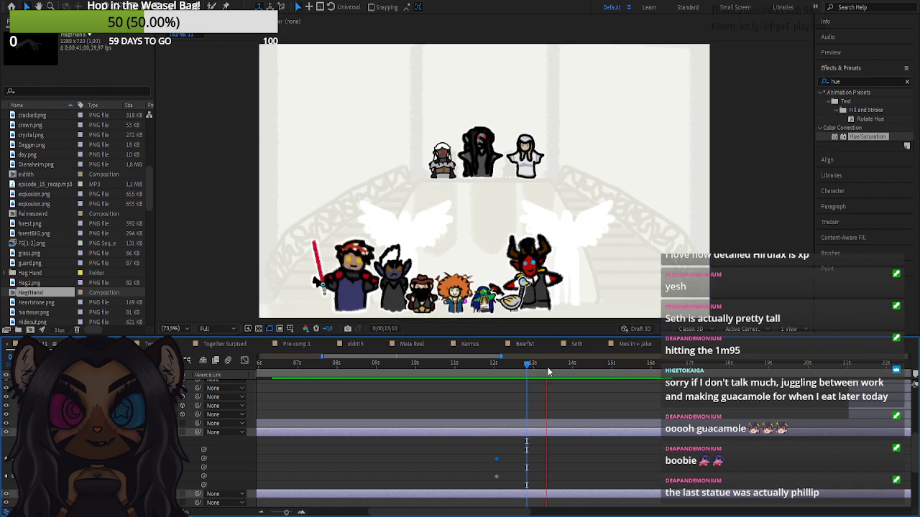
left_click_drag(546, 368, 485, 374)
key("space")
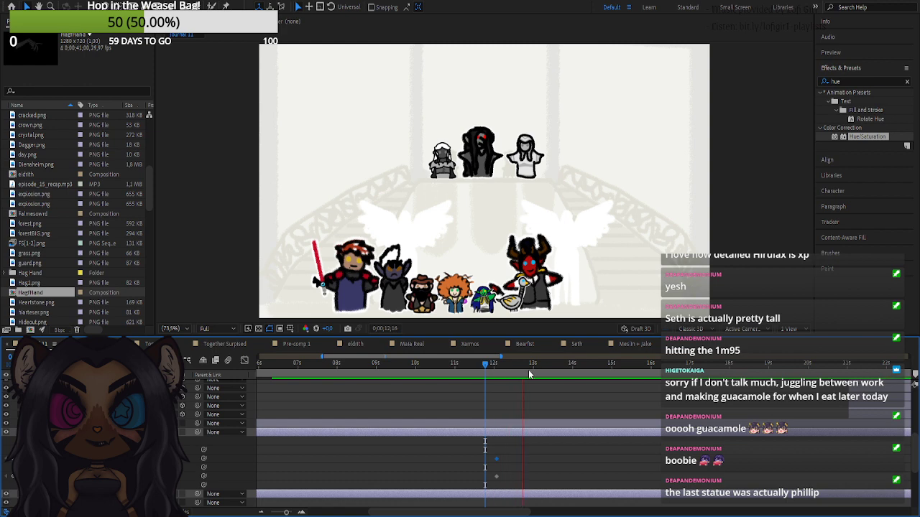
key("space")
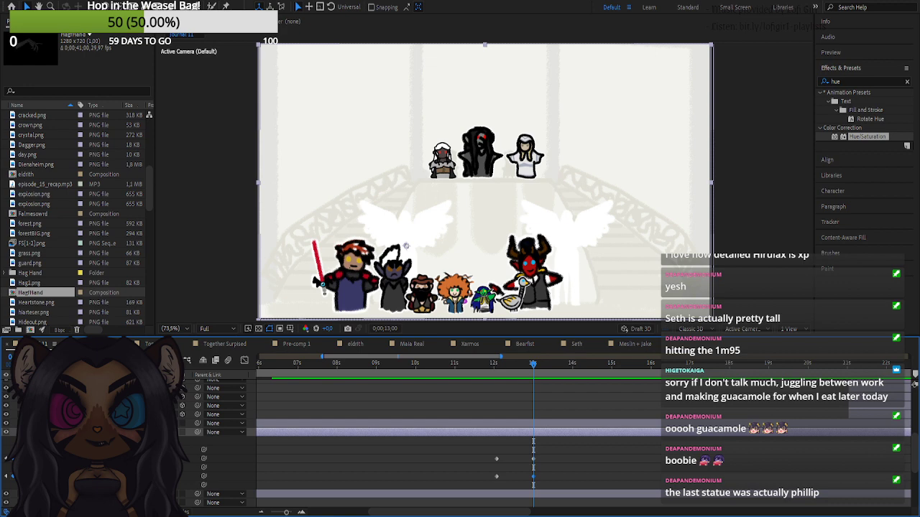
- At 0;00;13;00, keyframe the right winged statue's Position outside the frame at the upper left, and scrub through the movement
left_click(40, 423)
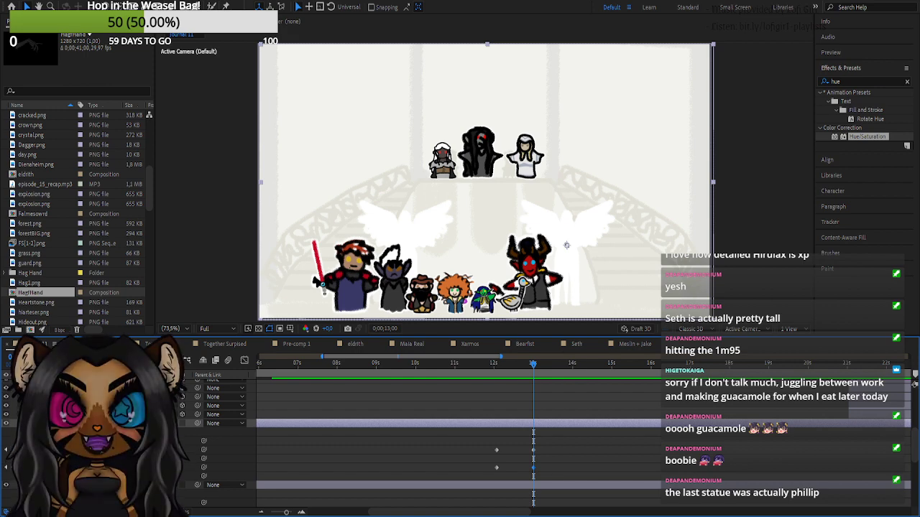
left_click_drag(112, 450, 7, 429)
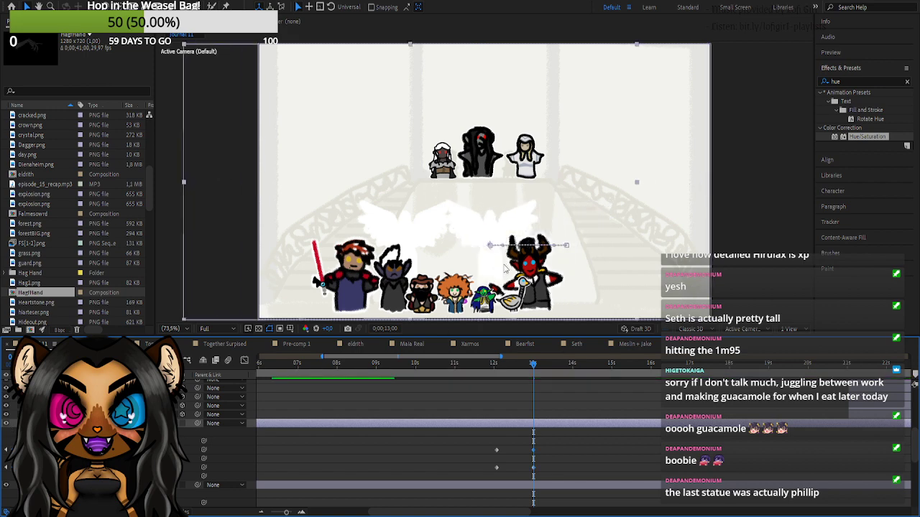
left_click_drag(503, 263, 183, 113)
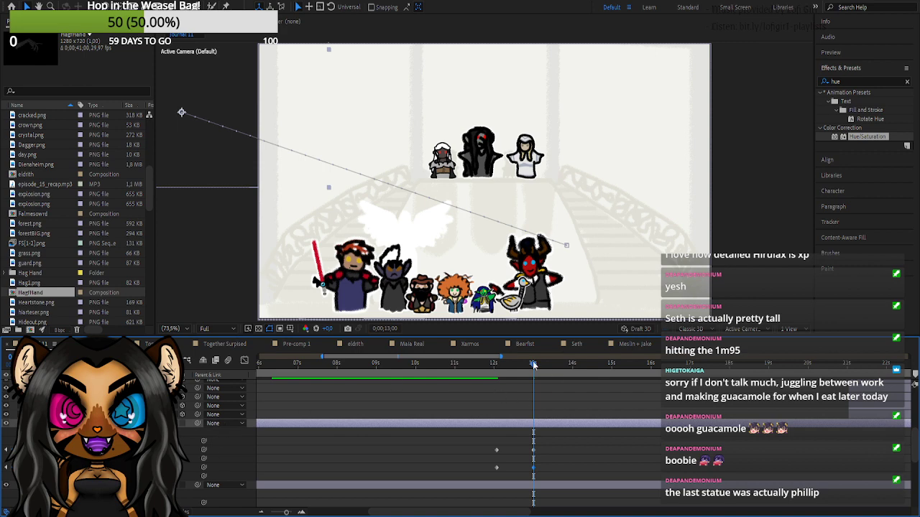
mouse_move(533, 364)
left_mouse_down()
mouse_move(503, 364)
mouse_move(533, 364)
left_mouse_up()
left_click_drag(501, 364, 533, 370)
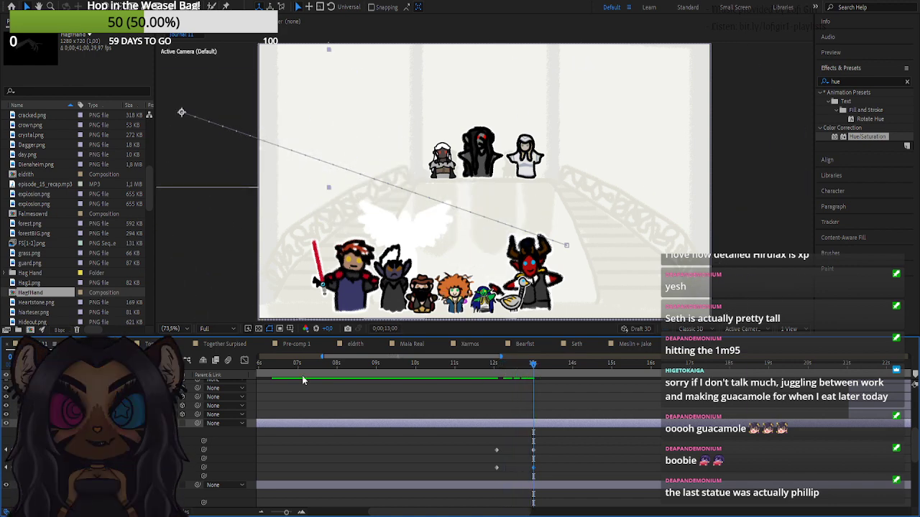
- Move the left winged statue out past the frame's upper right side at 0;00;13;00
scroll(460, 438, "down", 1)
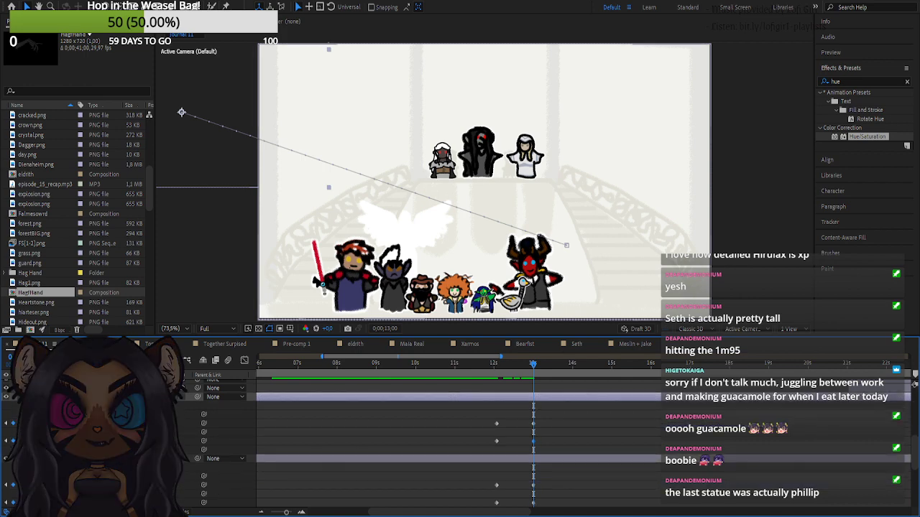
left_click_drag(405, 226, 493, 202)
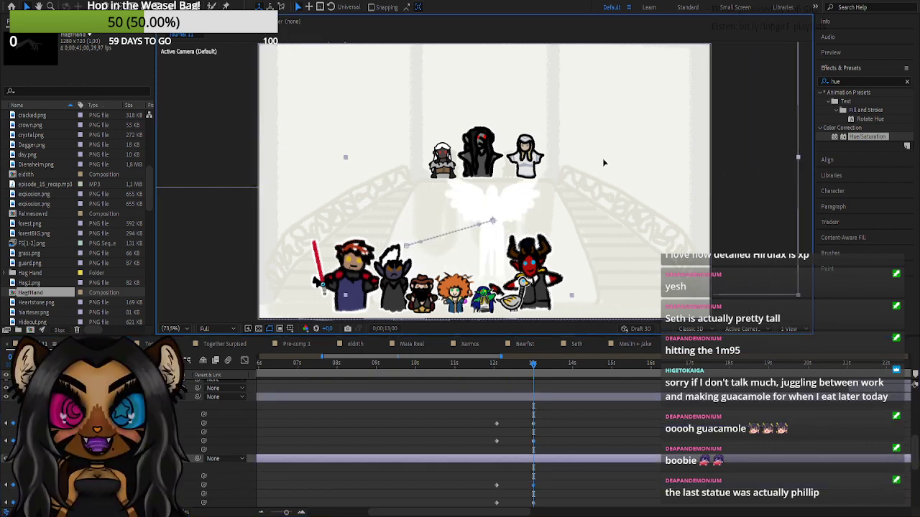
left_click_drag(704, 137, 779, 103)
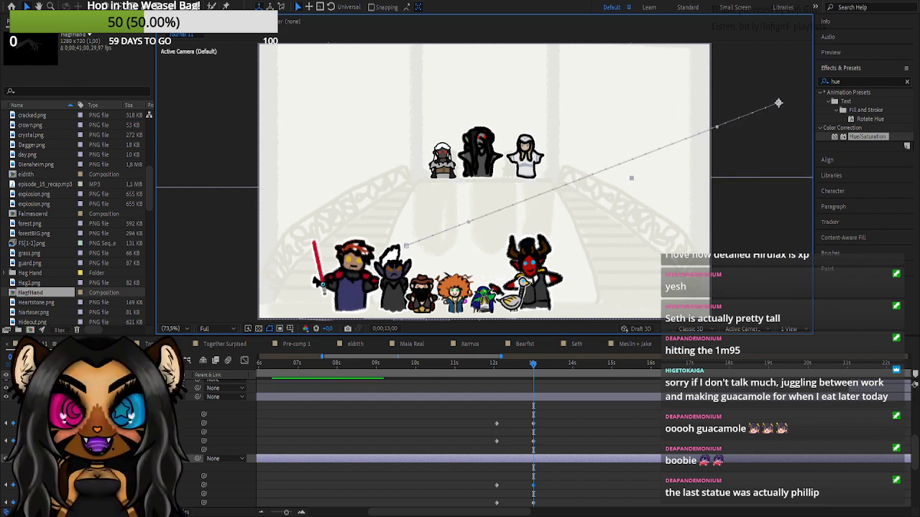
- Check both statues' spinning exit up to 0;00;13;03, selecting the right statue's Rotation keyframe at 0;00;13;00 along the way
scroll(275, 395, "down", 2)
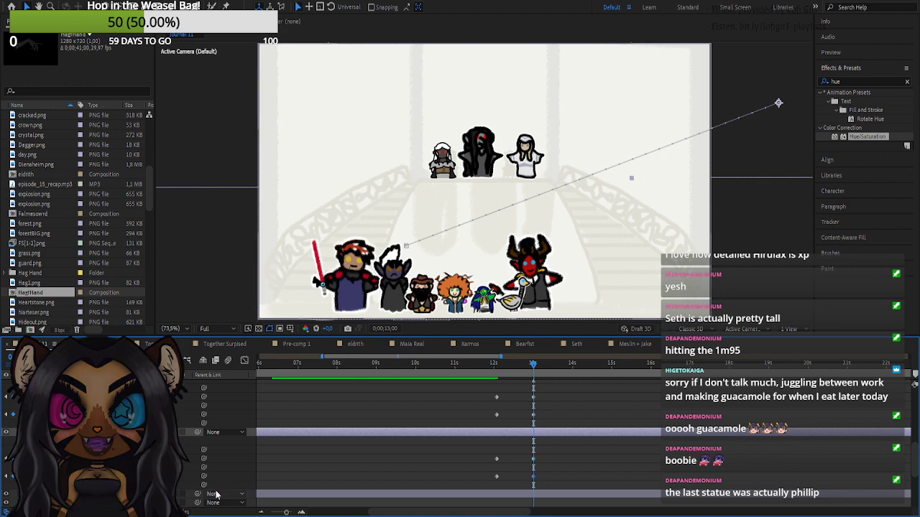
left_click(493, 364)
left_click_drag(493, 364, 503, 365)
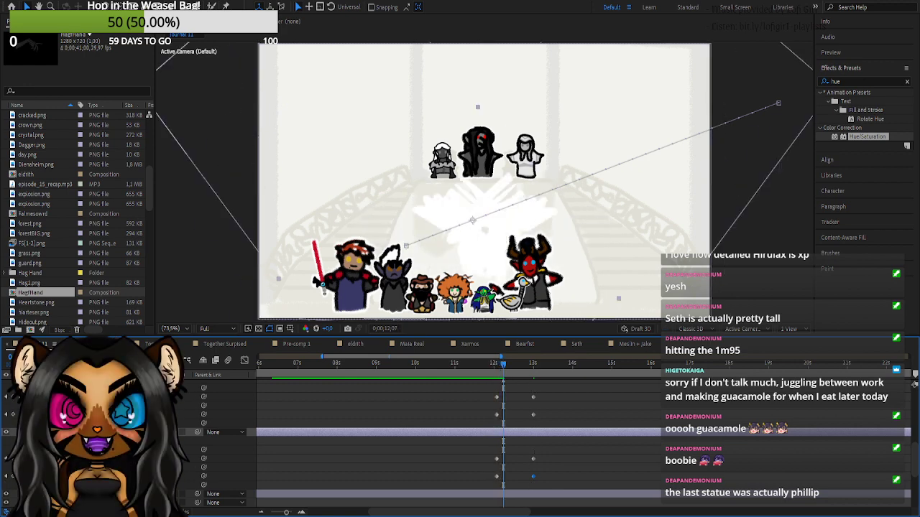
key("k")
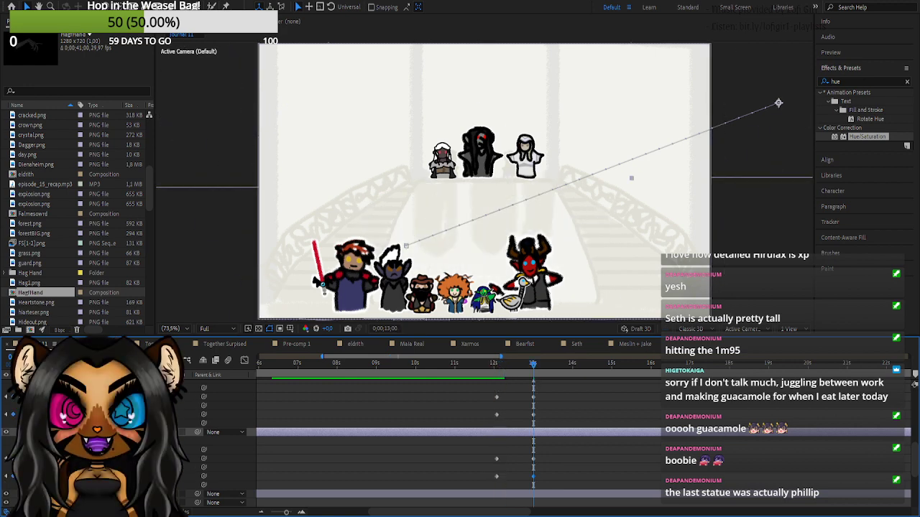
key("ctrl+z")
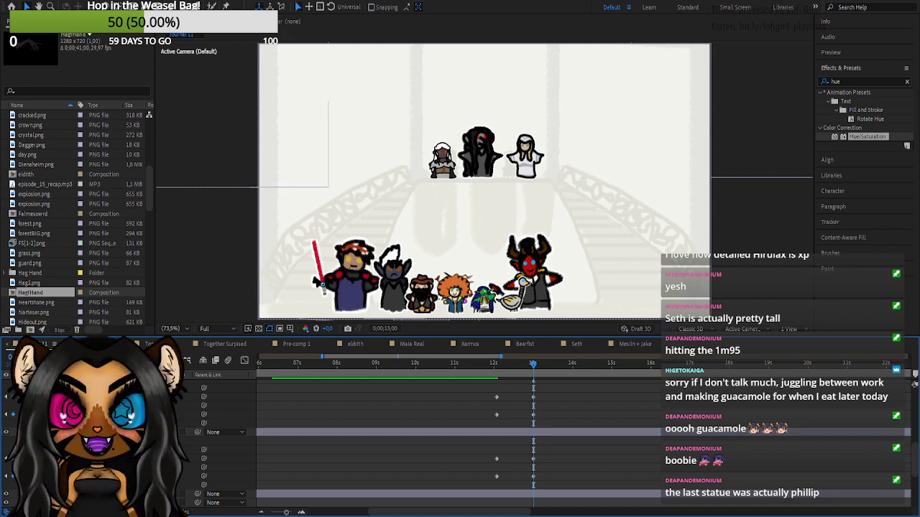
left_click(533, 415)
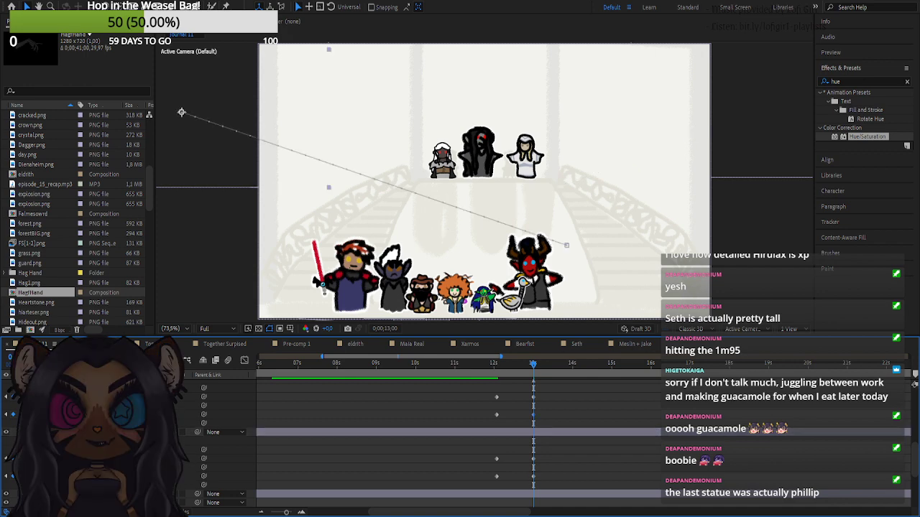
left_click_drag(501, 366, 537, 371)
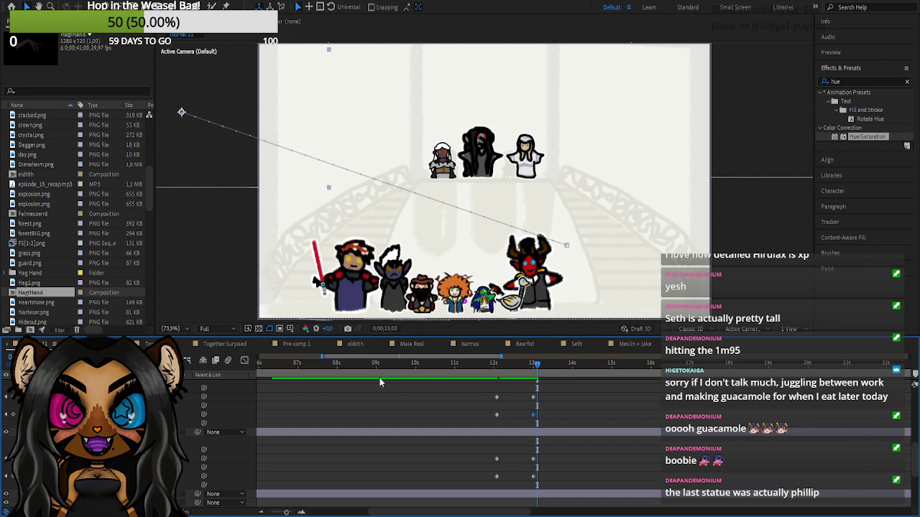
key("j")
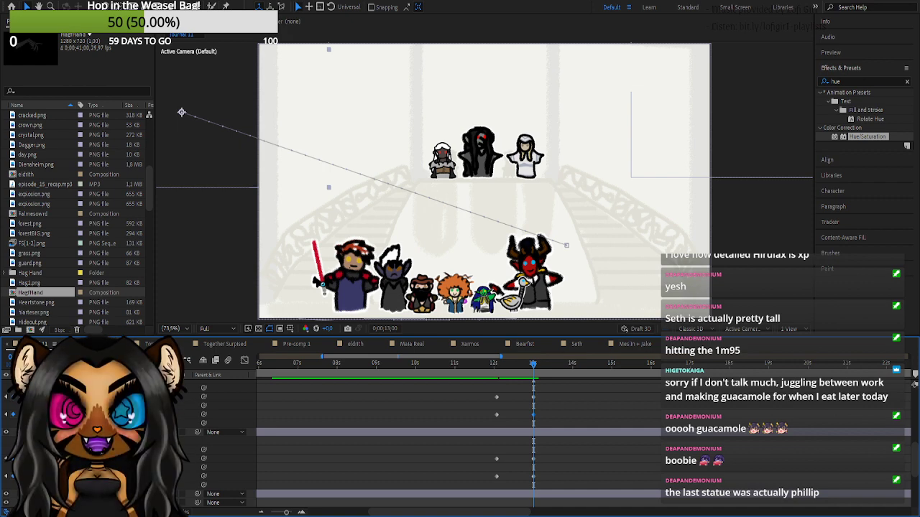
- Collapse the properties of both winged statue layers and return to the character layers above them
left_click(37, 432)
scroll(37, 431, "up", 2)
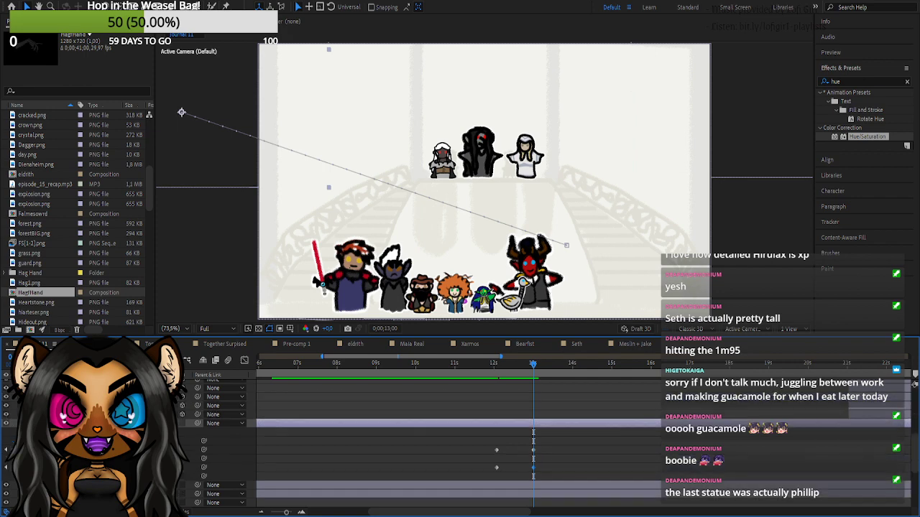
left_click(38, 424)
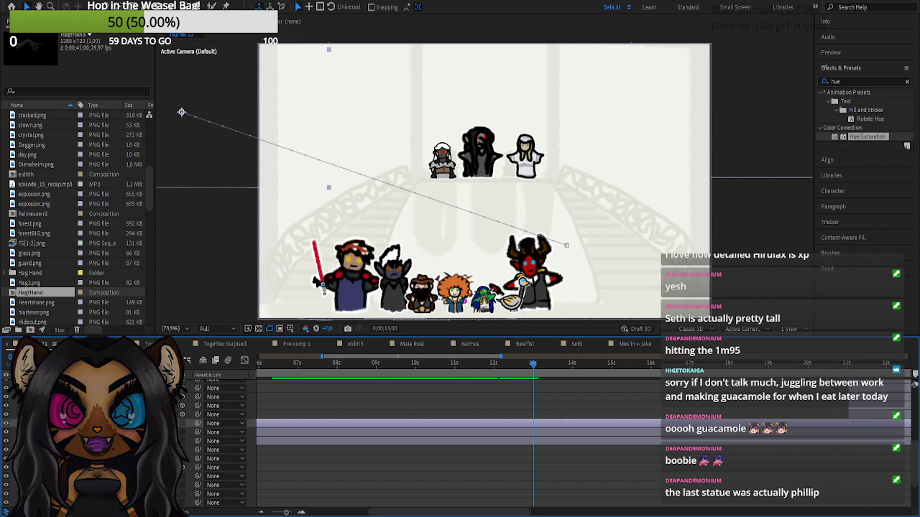
scroll(438, 431, "up", 2)
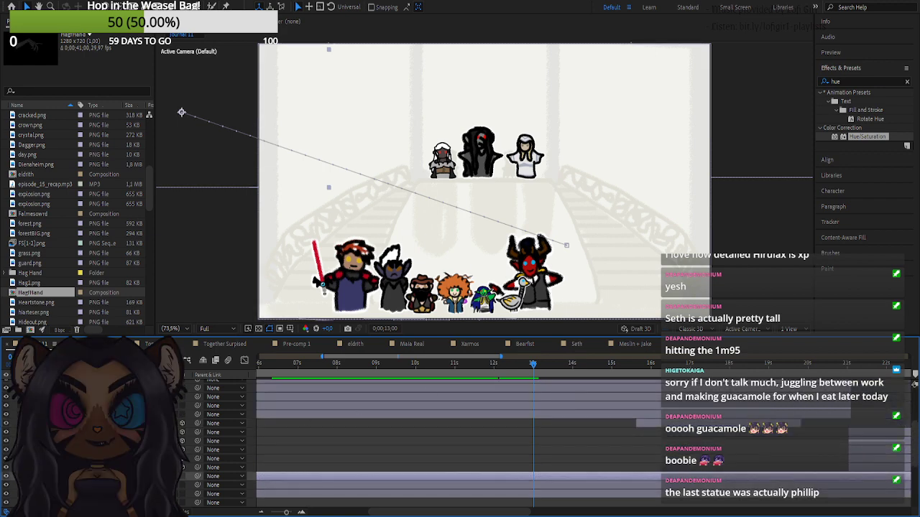
scroll(214, 419, "up", 1)
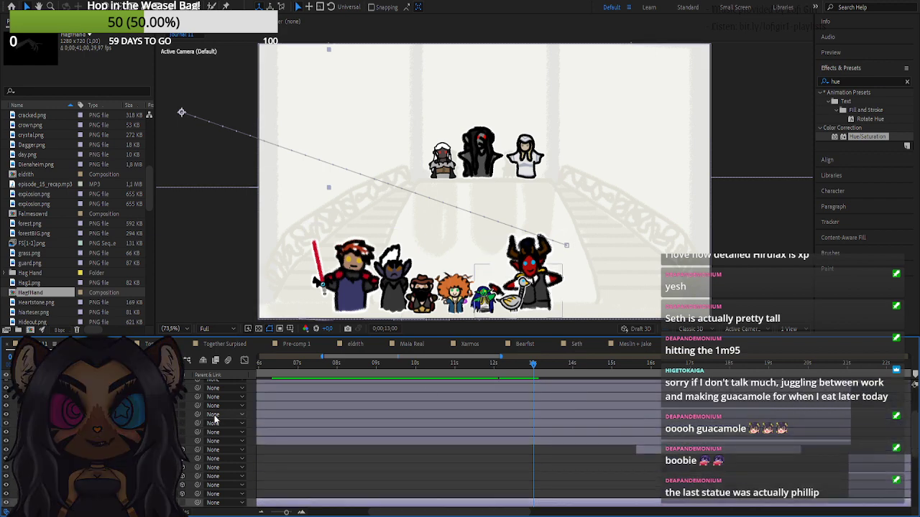
- Preview the scene from 0;00;10;22 before the statues' exit, and place the current time at 0;00;11;03
left_click_drag(534, 367, 493, 373)
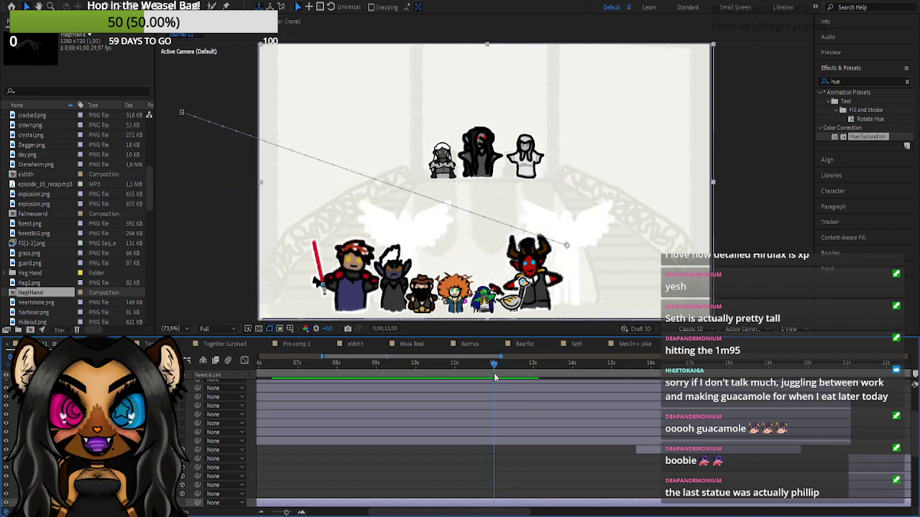
scroll(444, 423, "down", 1)
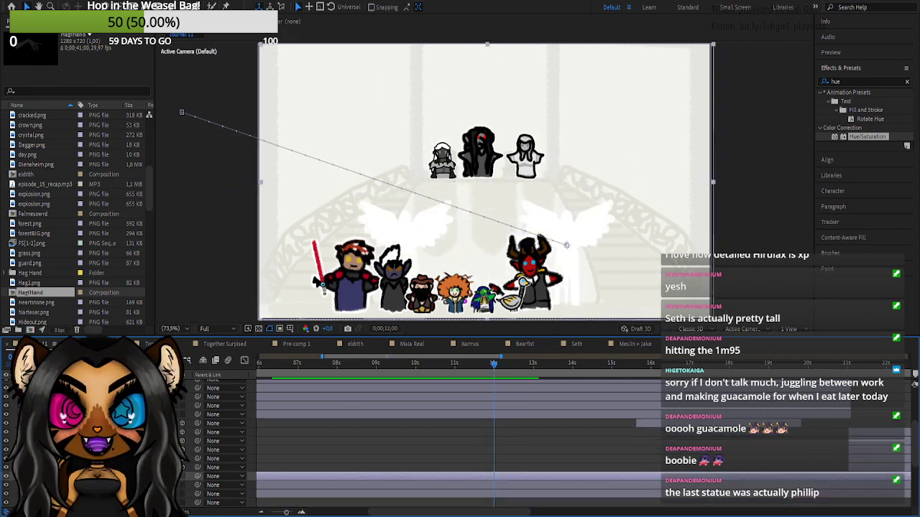
scroll(444, 423, "down", 1)
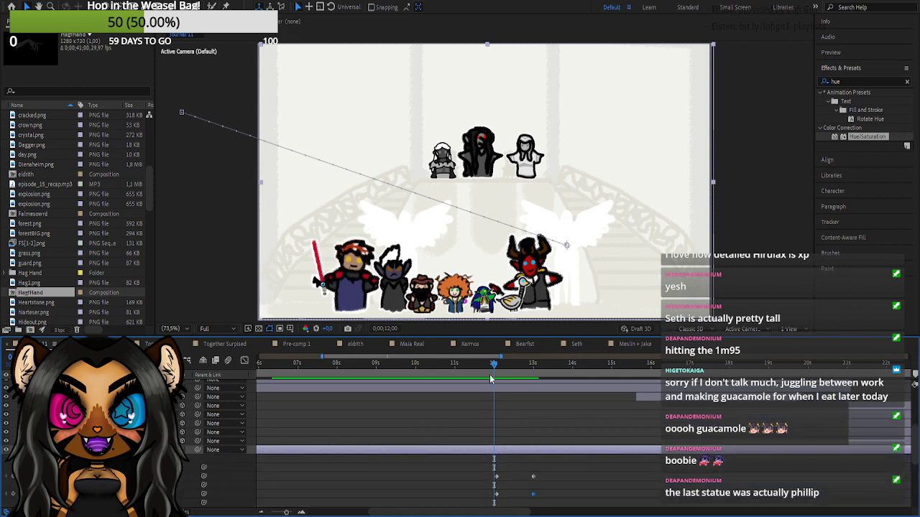
left_click_drag(490, 375, 435, 369)
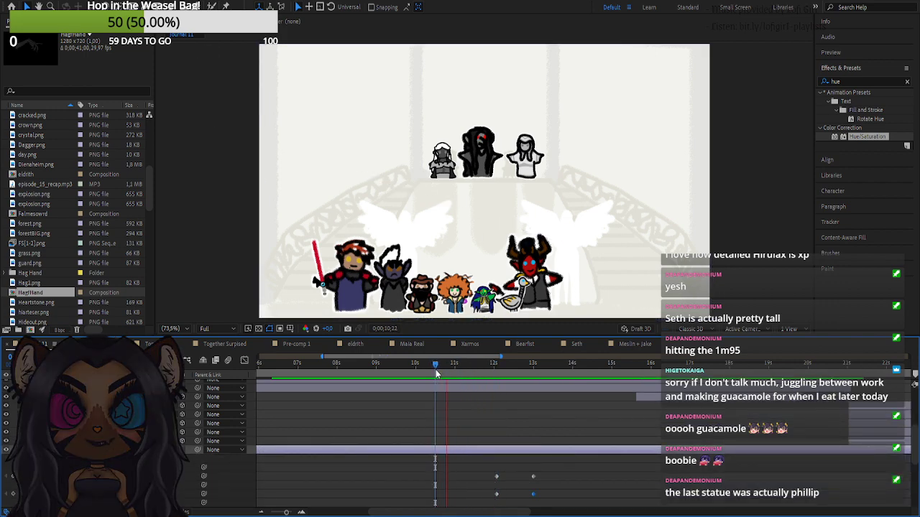
key("space")
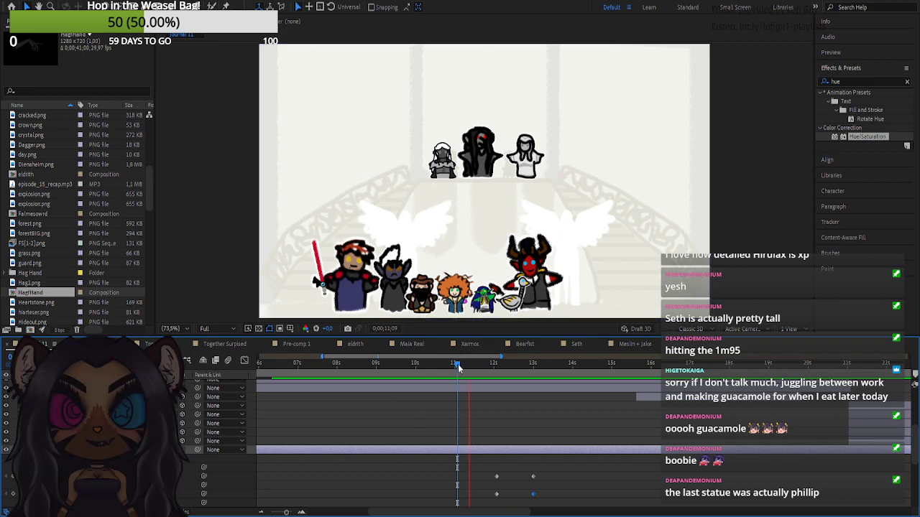
left_click_drag(458, 364, 459, 367)
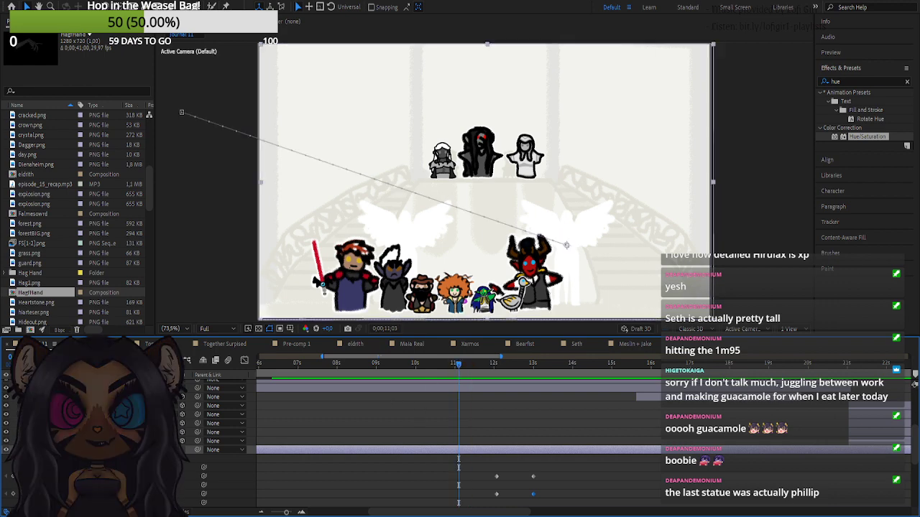
- Keyframe Position and Rotation for the brown-hatted figure and the white bird in the front row at 0;00;11;03 and 0;00;11;04
left_click(36, 450)
scroll(460, 442, "up", 1)
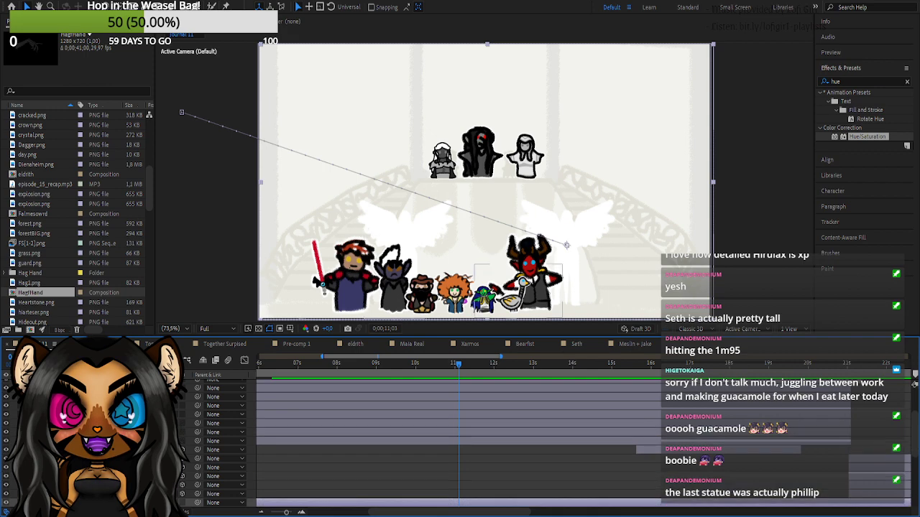
left_click(516, 295)
left_click(421, 295, "shift")
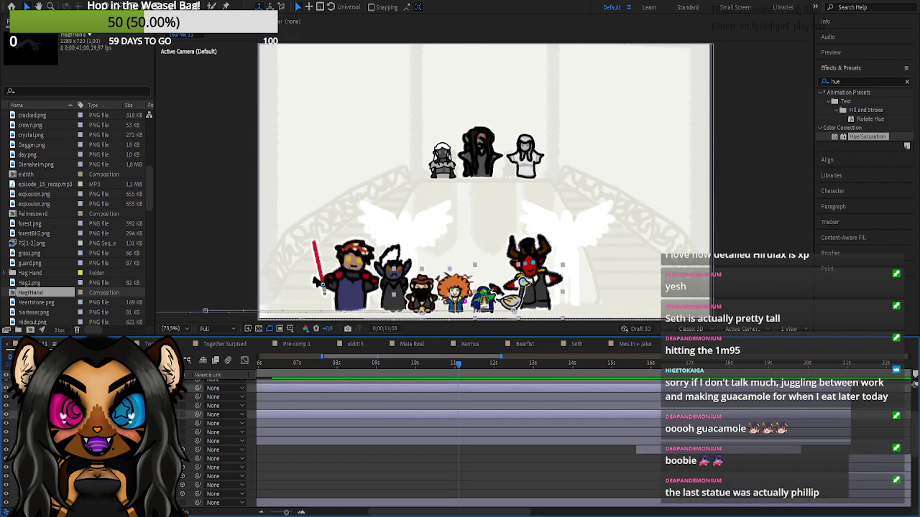
left_click(41, 388)
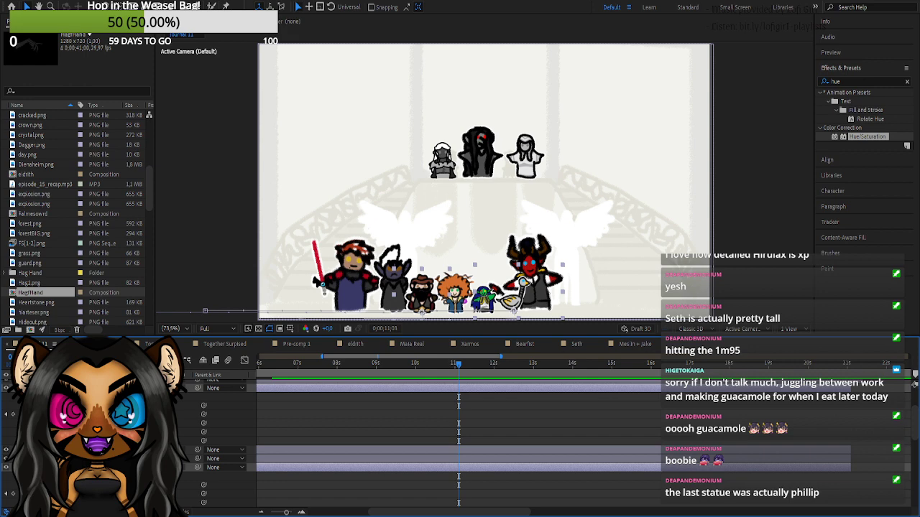
left_click(13, 414)
left_click(460, 365)
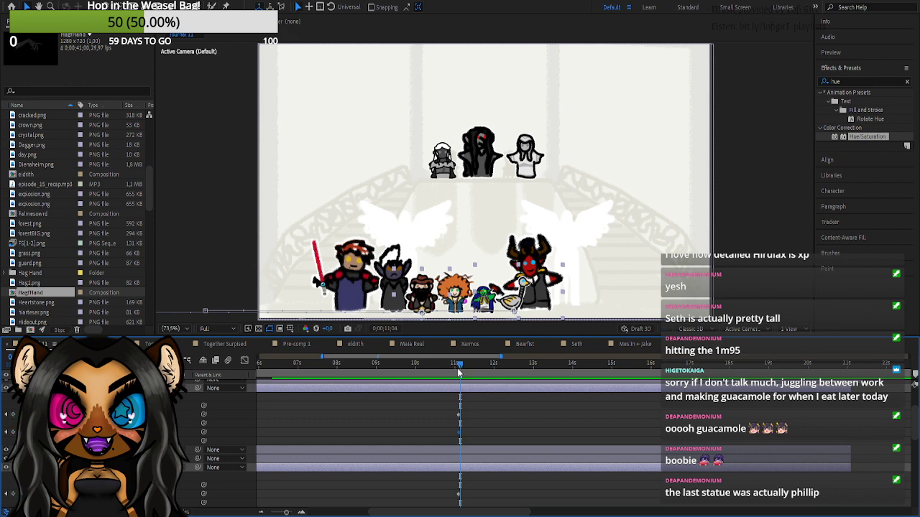
left_click(13, 415)
left_click(13, 432)
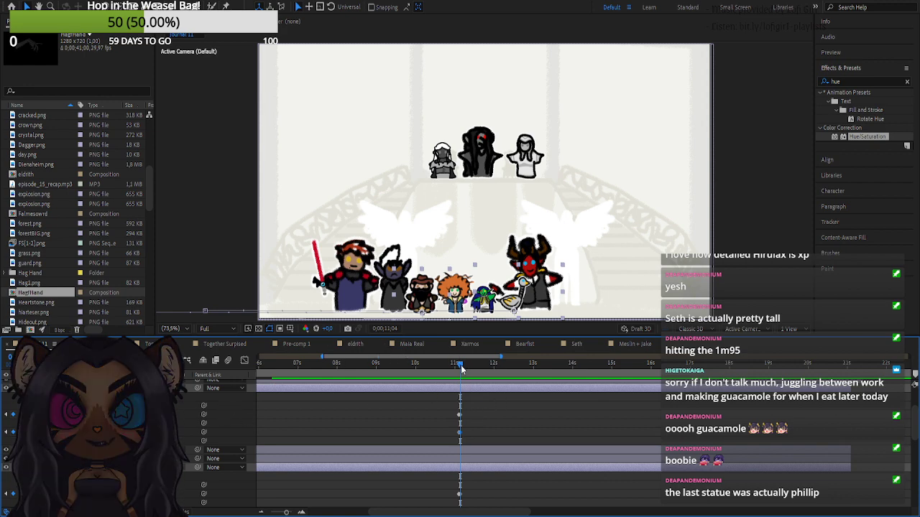
- Keyframe the cowboy and the goose at higher positions at 0;00;11;07
left_click_drag(459, 362, 464, 363)
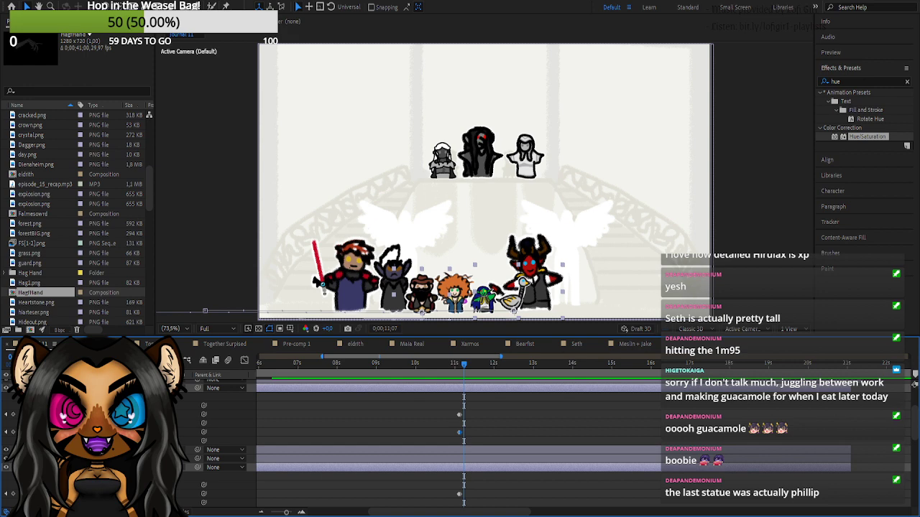
left_click_drag(166, 414, 151, 415)
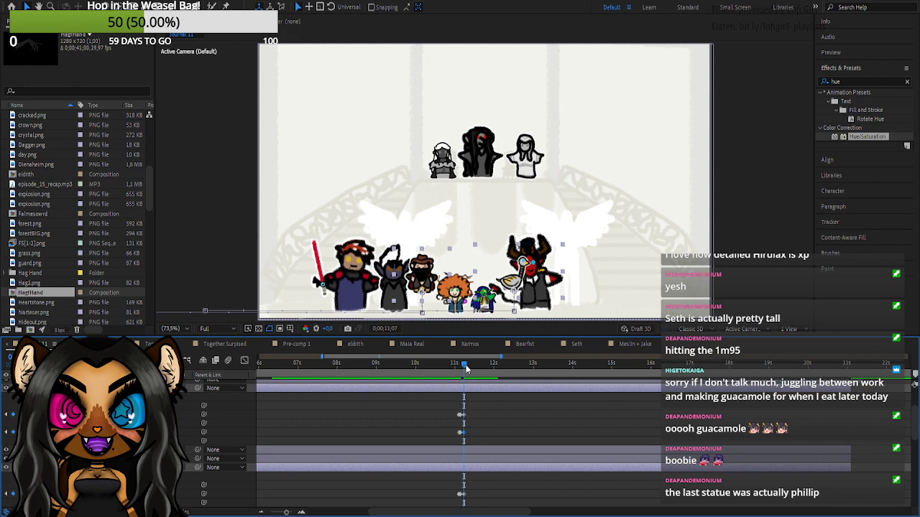
- Add a position keyframe at 0;00;12;02 that moves the goose left, away from the red horned character
left_click_drag(464, 367, 485, 369)
scroll(414, 414, "down", 3)
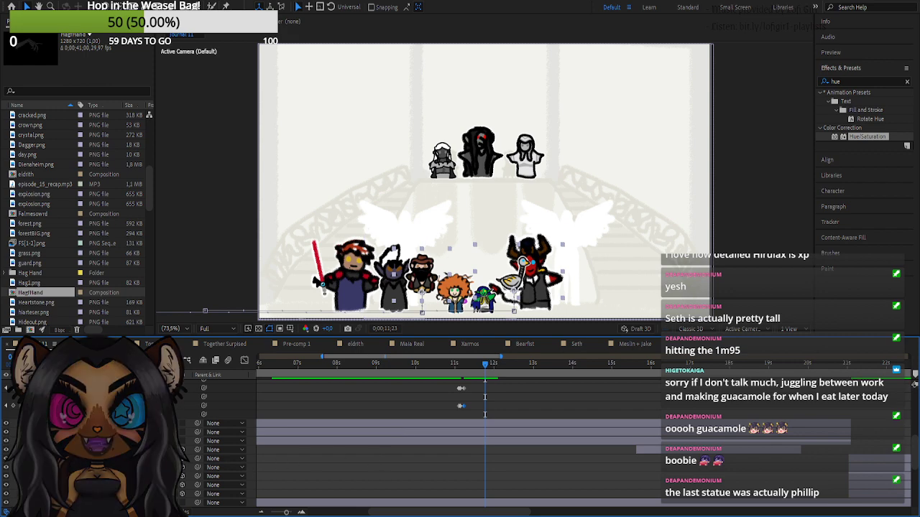
scroll(247, 471, "down", 2)
left_click(39, 449)
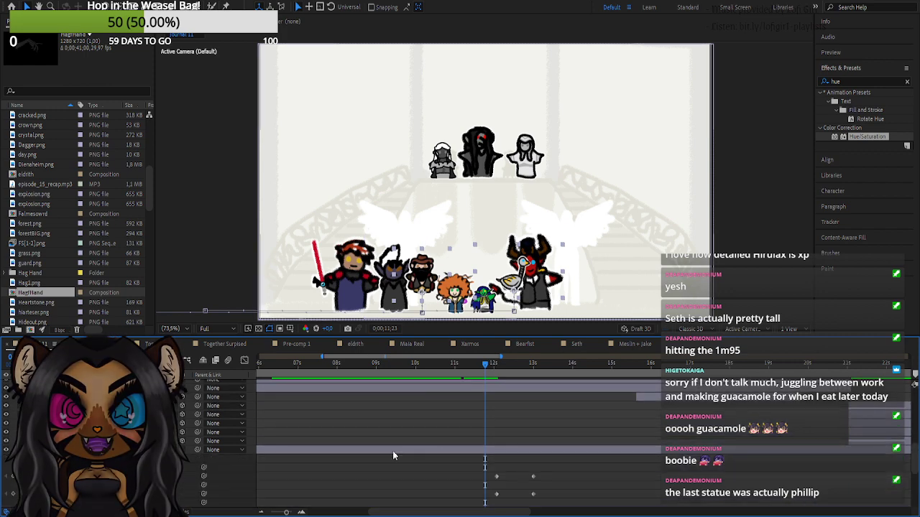
left_click_drag(485, 366, 497, 369)
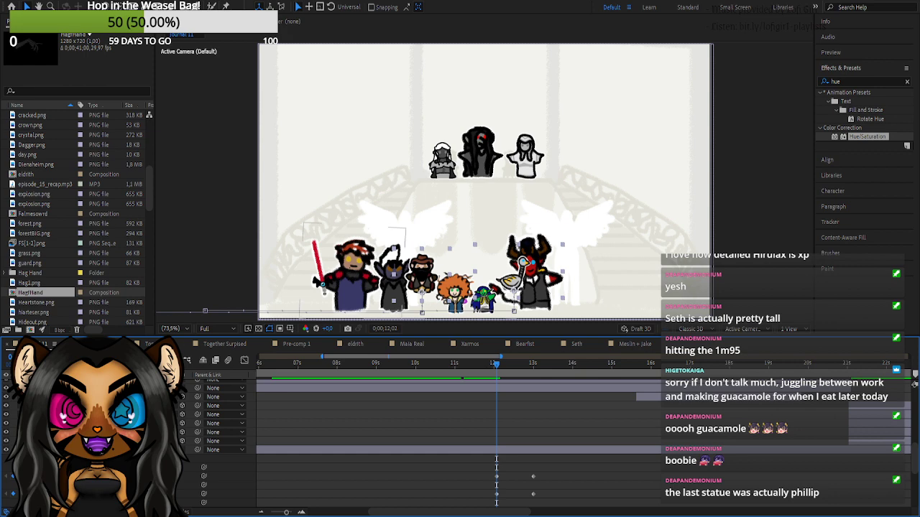
scroll(460, 442, "up", 2)
scroll(460, 441, "up", 2)
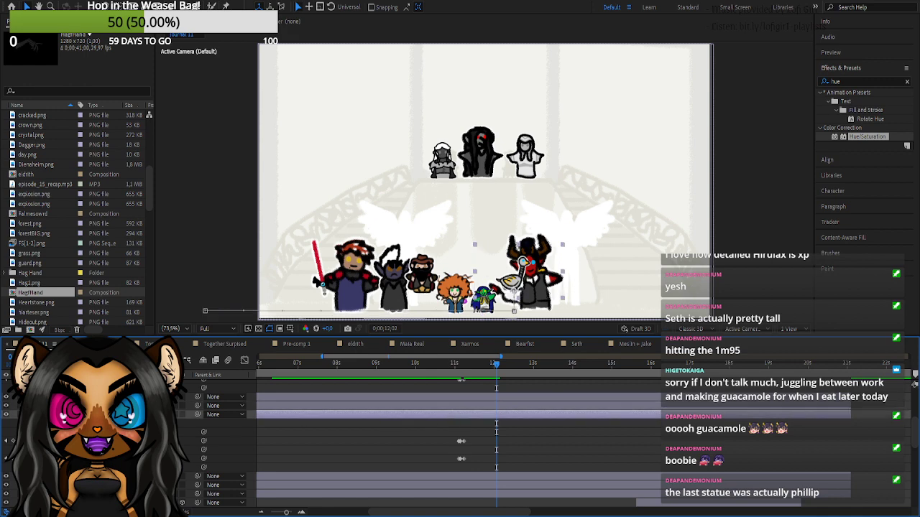
left_click_drag(141, 441, 79, 441)
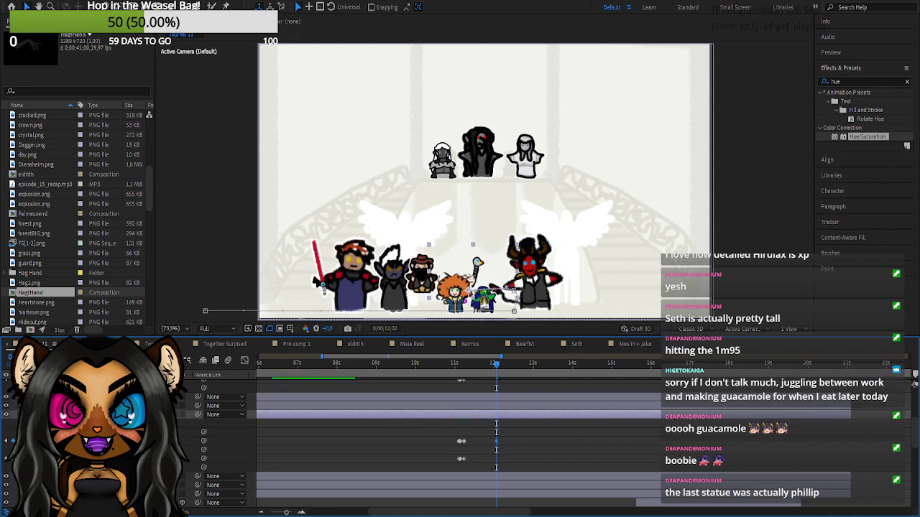
left_click_drag(160, 441, 118, 441)
- Shift the goose further left and up at 0;00;12;02 so it hovers above the cowboy and the dark-eared character
key("shift+Left")
key("shift+Left")
key("shift+Left")
key("shift+Left")
key("shift+Left")
key("shift+Left")
key("shift+Left")
key("shift+Left")
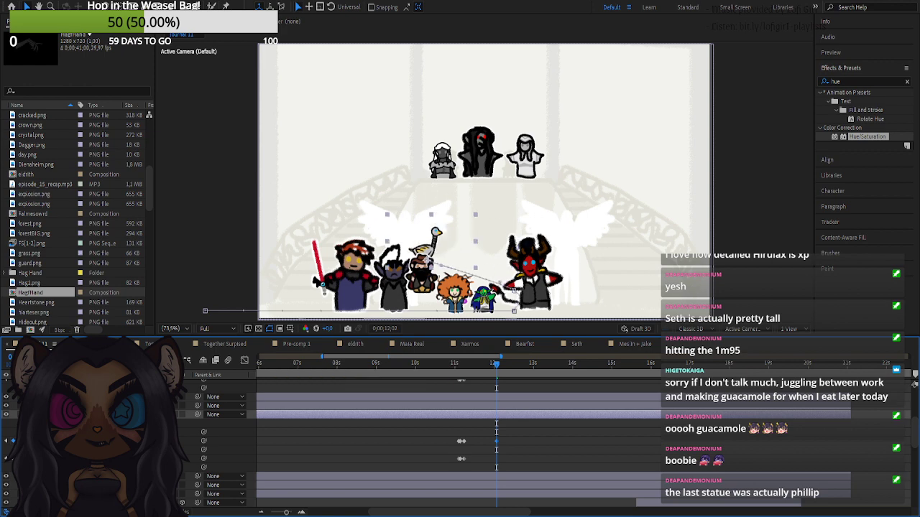
key("shift+Left")
key("shift+Left")
key("shift+Left")
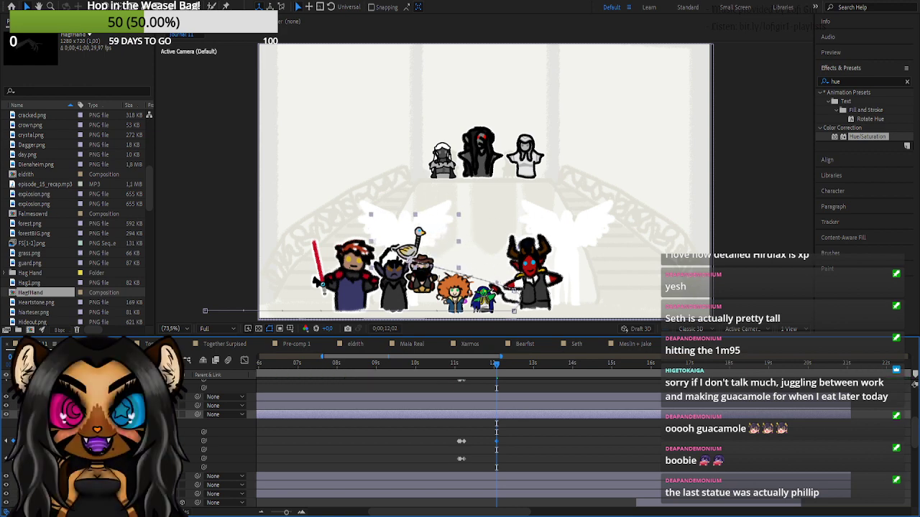
left_click_drag(159, 442, 137, 442)
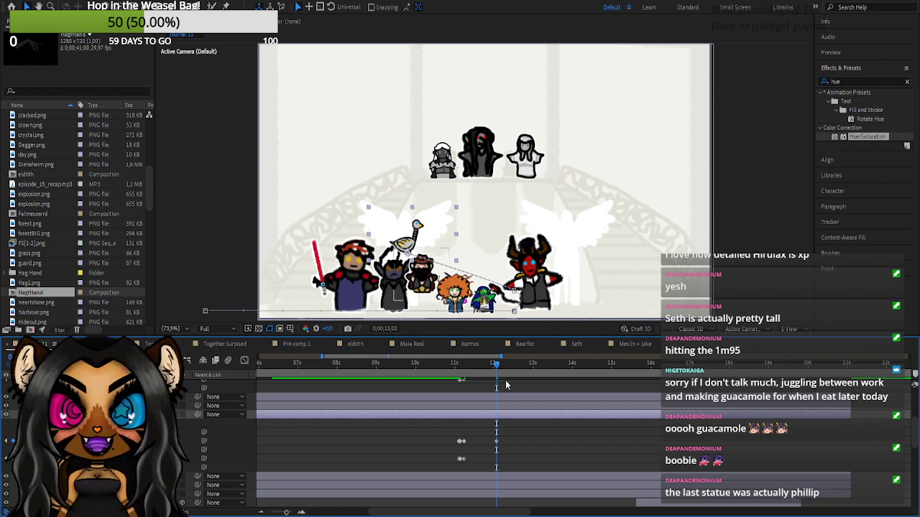
- Try adding position keyframes at 0;00;12;05 to the two winged statue layers
left_click_drag(500, 370, 503, 370)
scroll(549, 449, "down", 4)
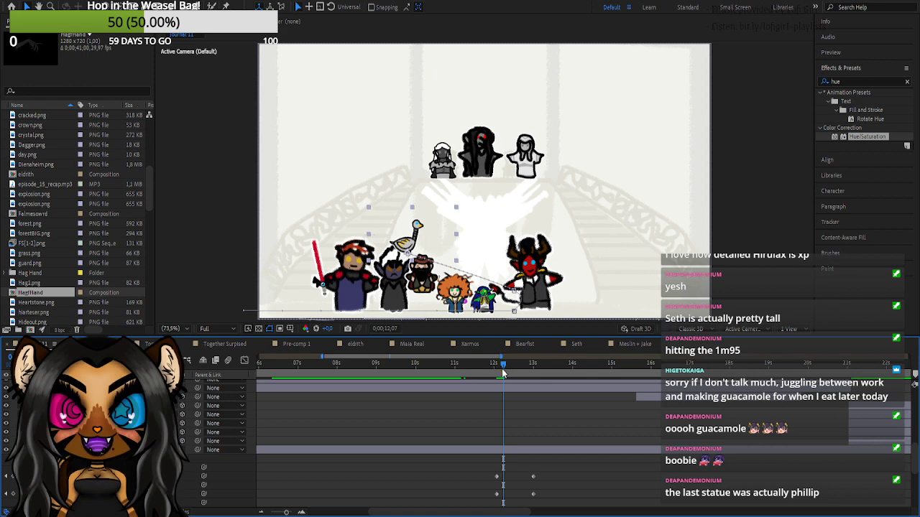
mouse_move(504, 367)
left_mouse_down()
mouse_move(515, 368)
mouse_move(500, 368)
left_mouse_up()
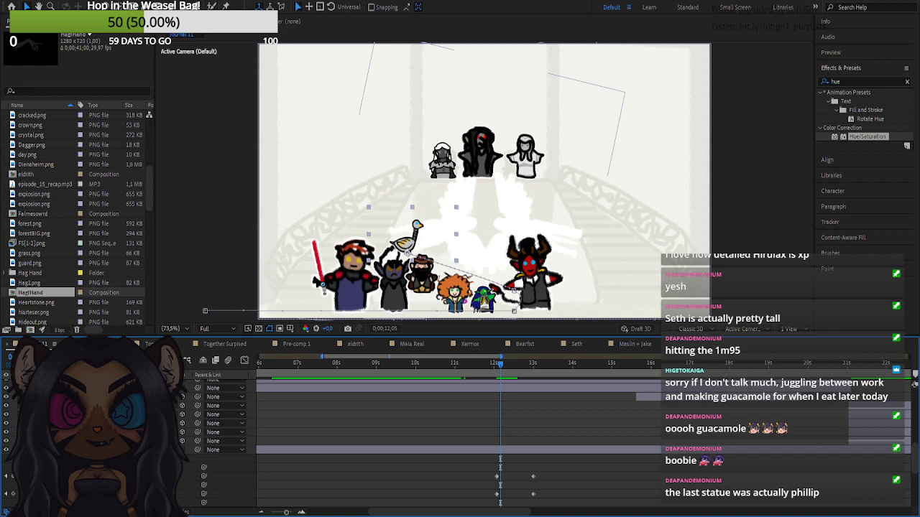
left_click(43, 449)
left_click(43, 450)
scroll(43, 450, "down", 1)
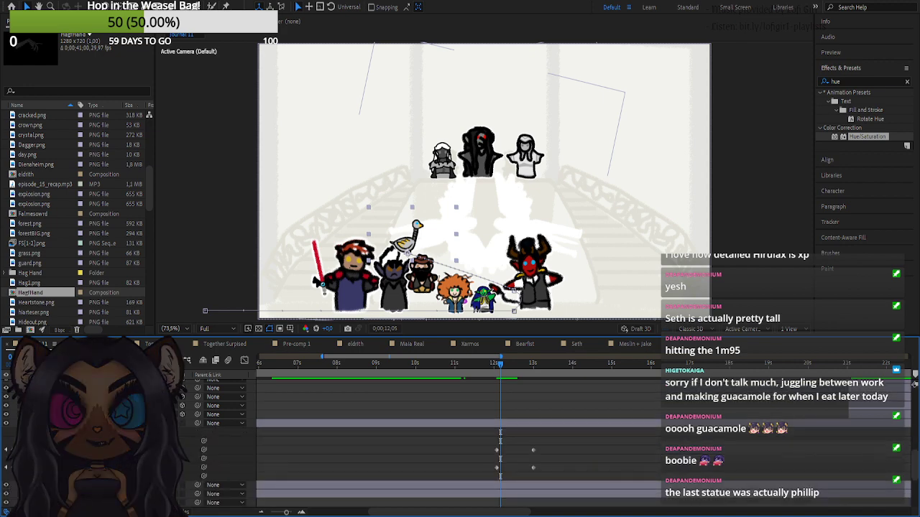
scroll(460, 446, "down", 1)
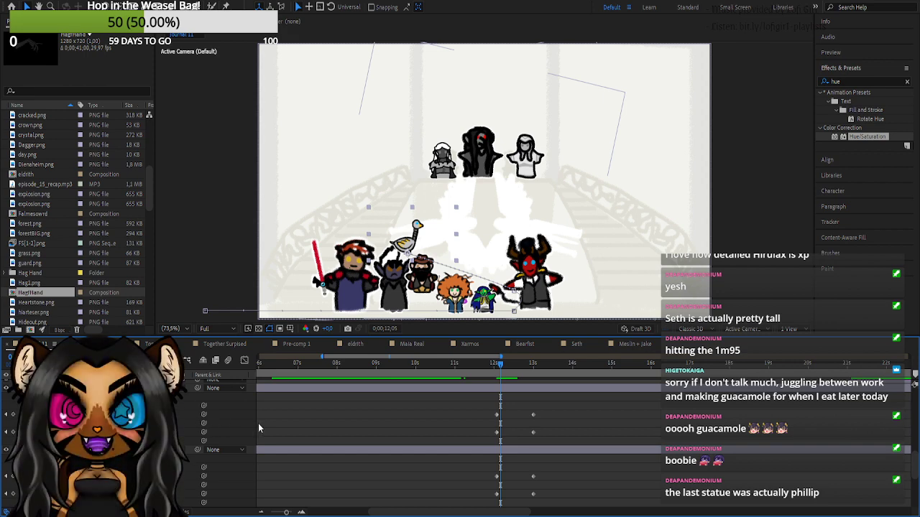
key("ctrl+a")
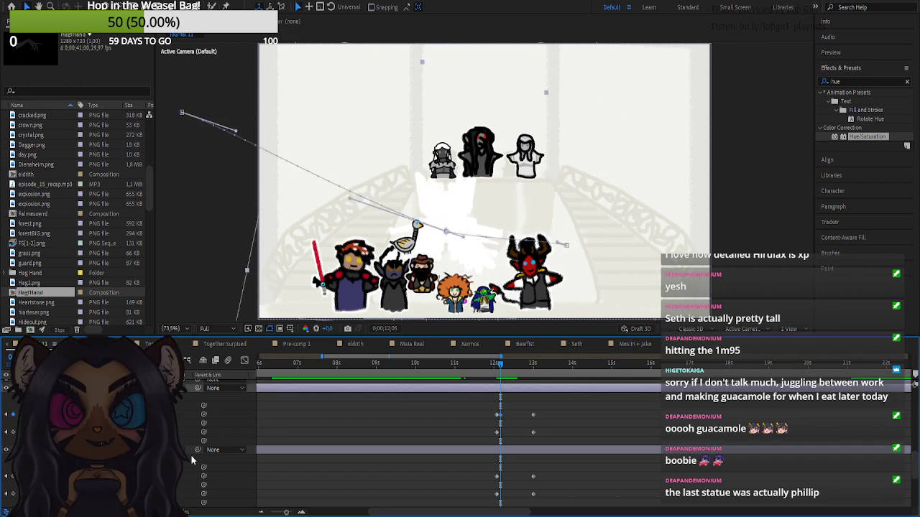
left_click(13, 477)
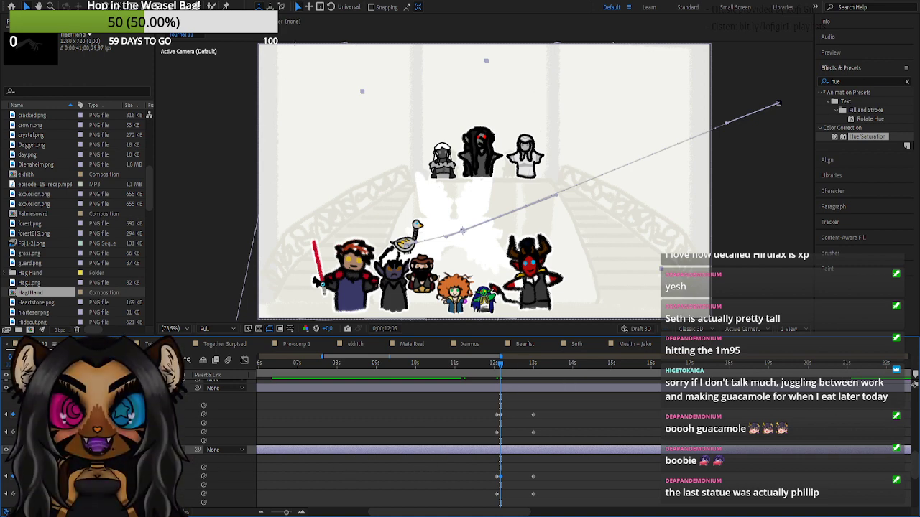
left_click(13, 477)
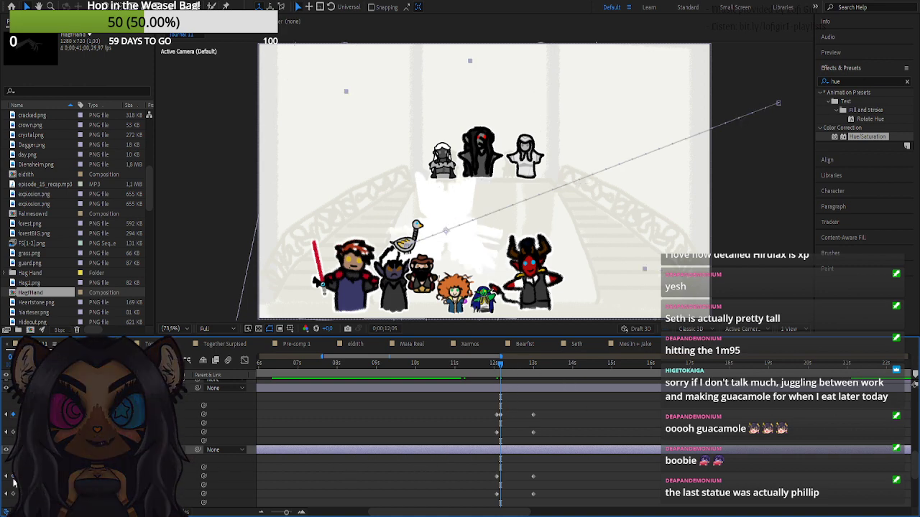
left_click(6, 477)
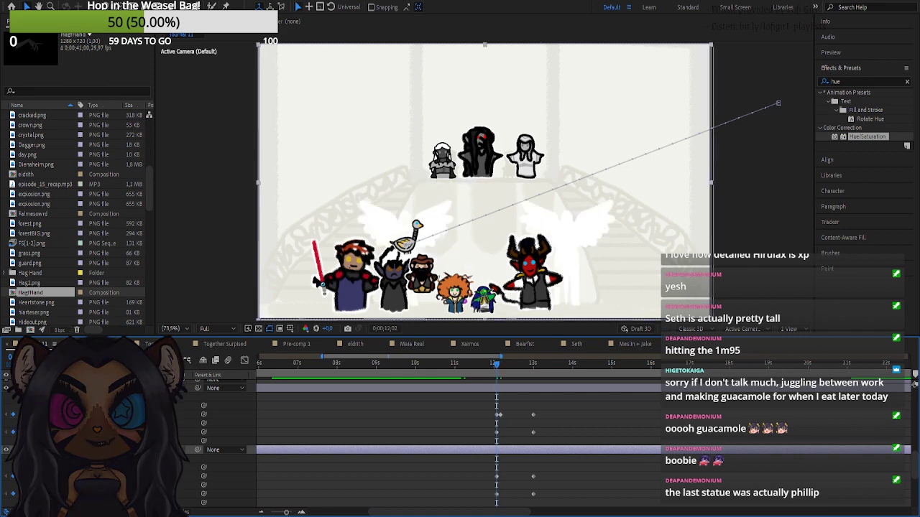
left_click(20, 476)
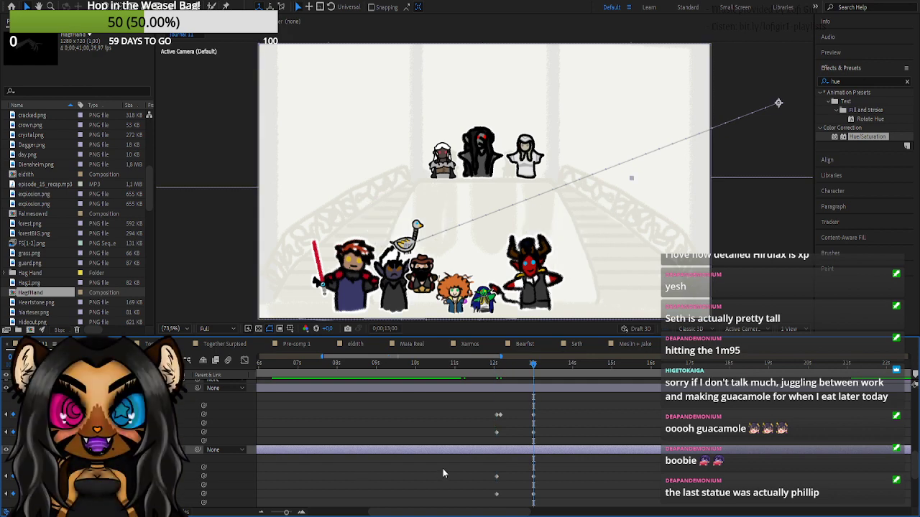
key("j")
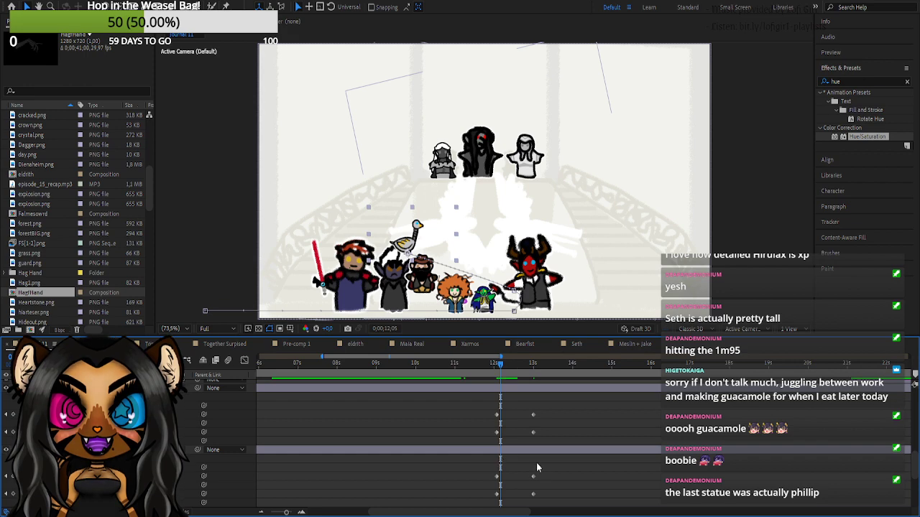
- Try changing the winged statues' end positions at 0;00;13;00, and undo the change
left_click(535, 376)
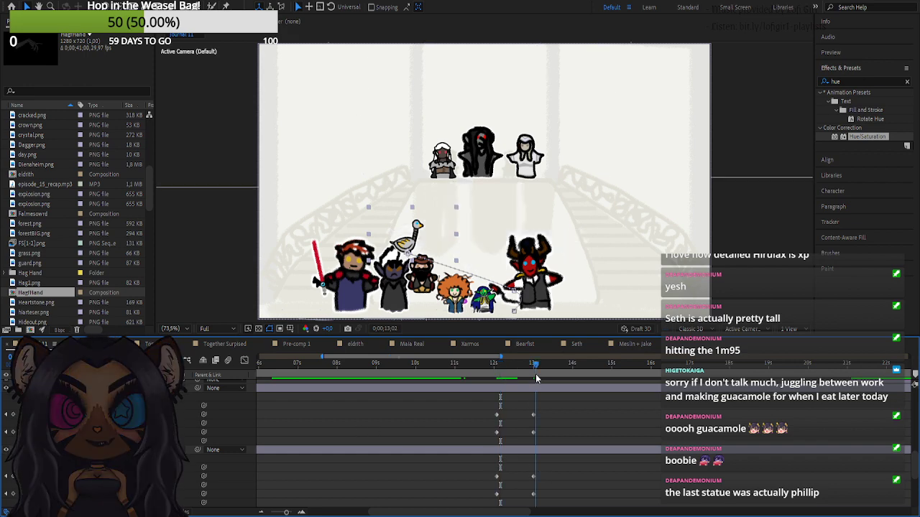
left_click(532, 373)
key("ctrl+x")
key("ctrl+v")
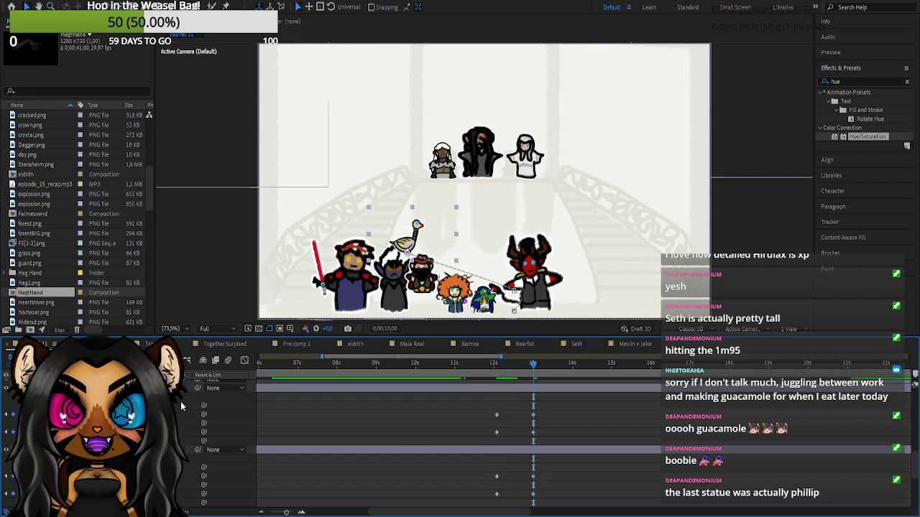
left_click(304, 389)
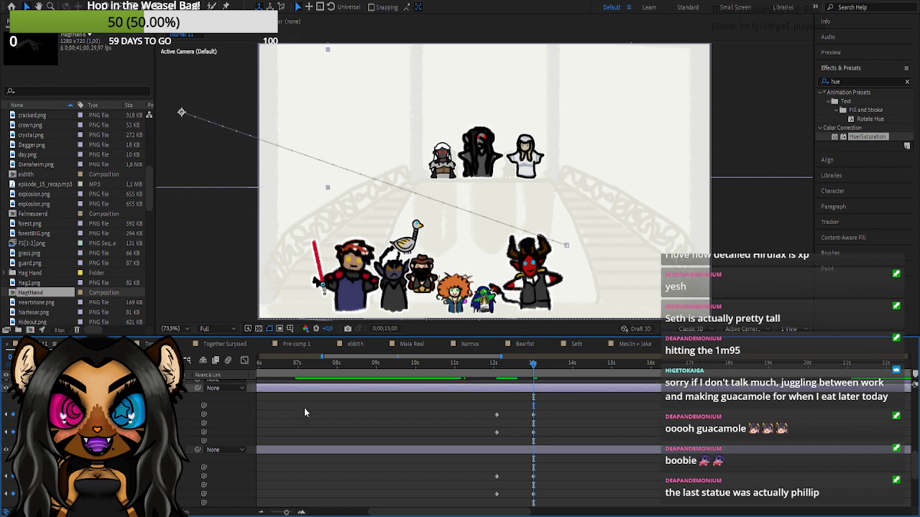
left_click(259, 500)
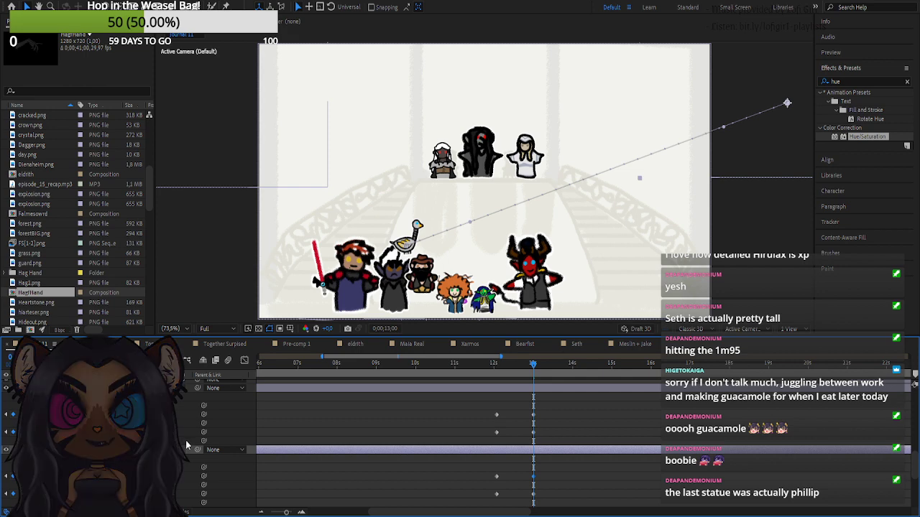
left_click(231, 471)
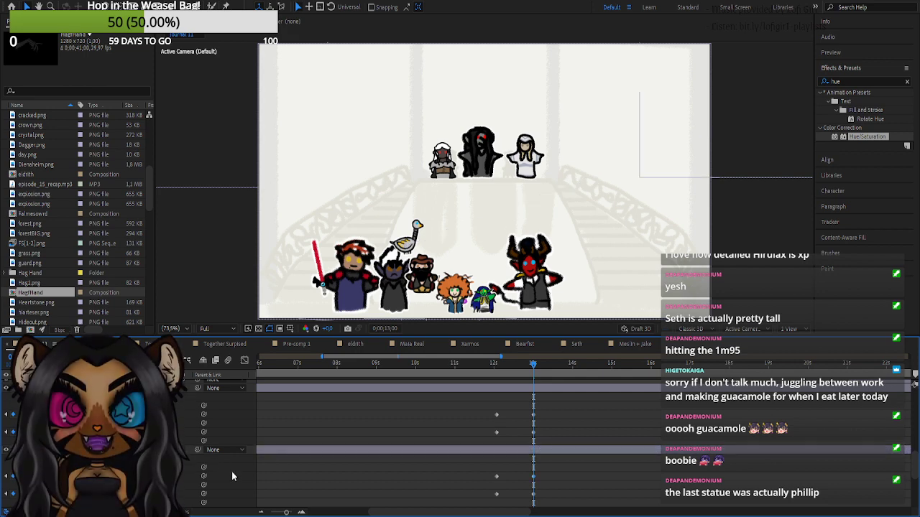
key("ctrl+z")
key("ctrl+z")
key("ctrl+z")
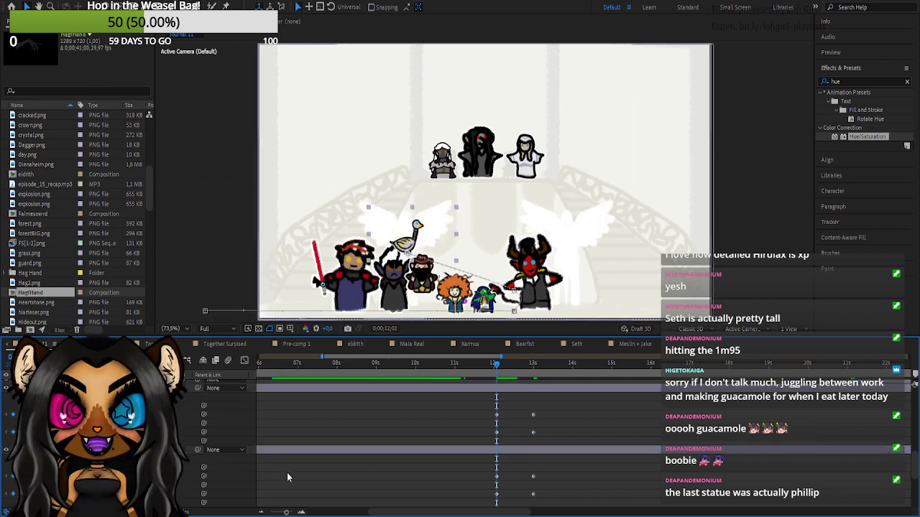
- Swap the horizontal end positions of the two winged statues at 0;00;13;00 so they fly outward, and scrub through the motion
left_click(533, 365)
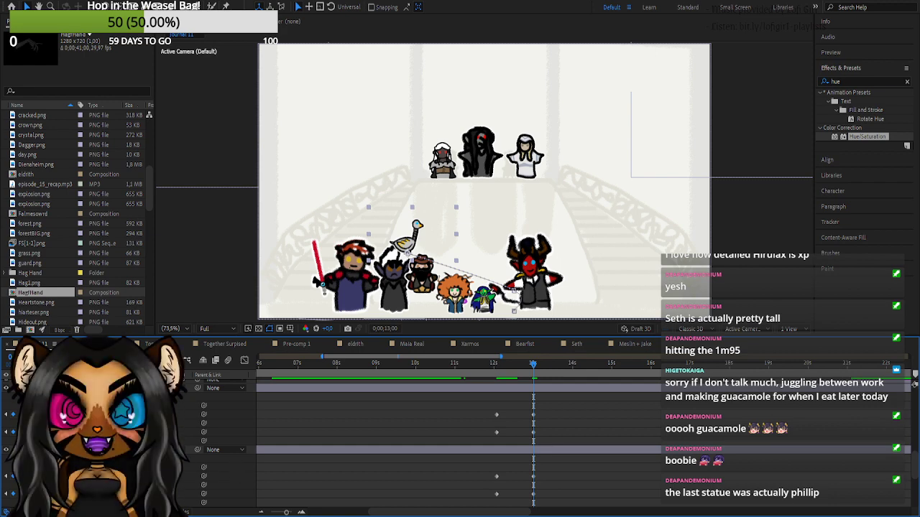
left_click(234, 447)
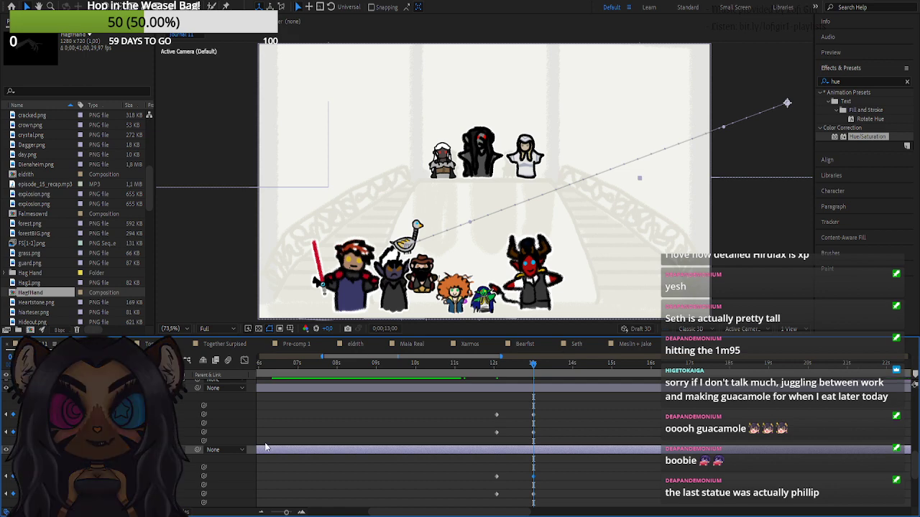
left_click(265, 441)
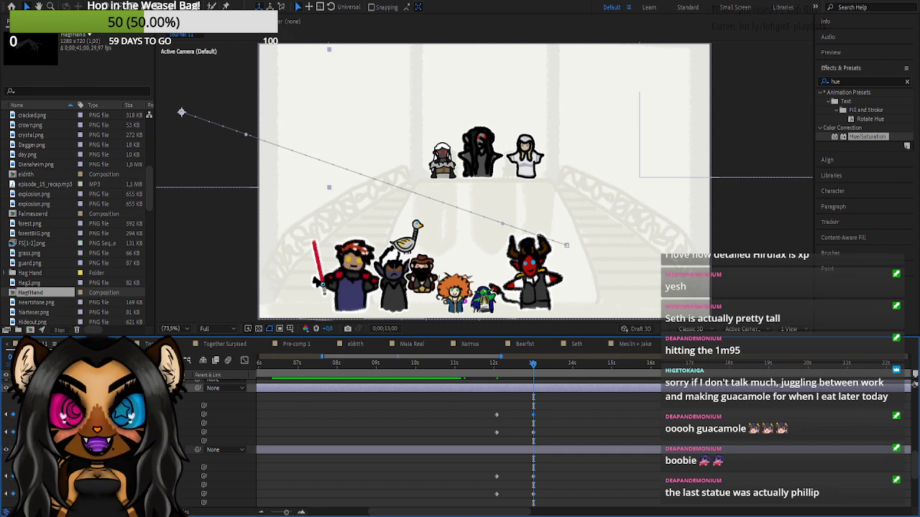
left_click(147, 476)
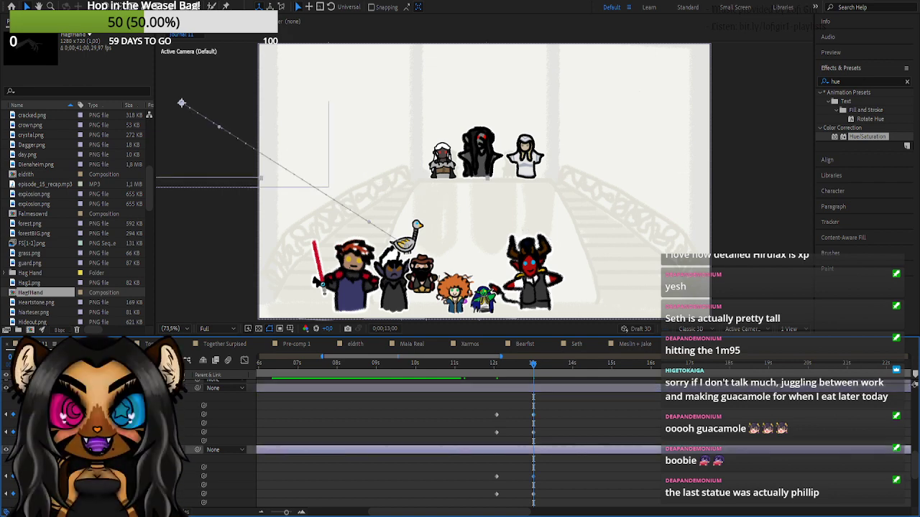
left_click(148, 415)
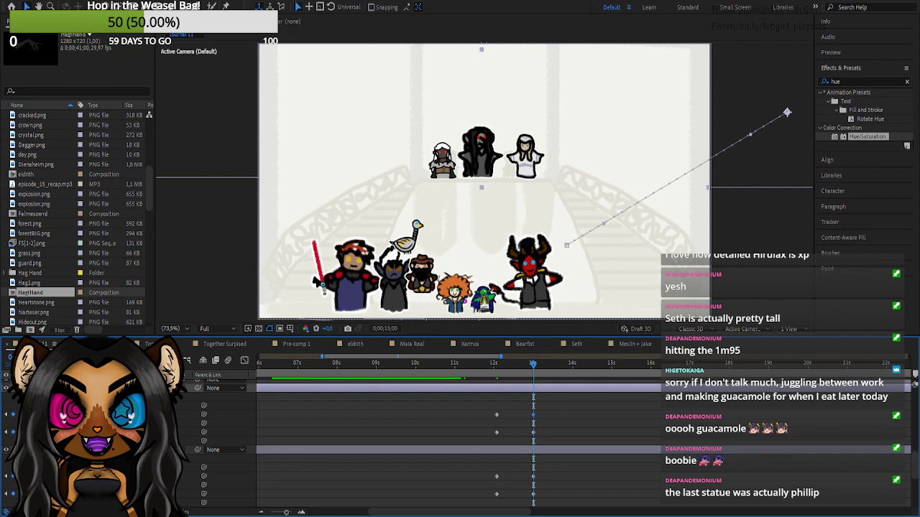
left_click(503, 374)
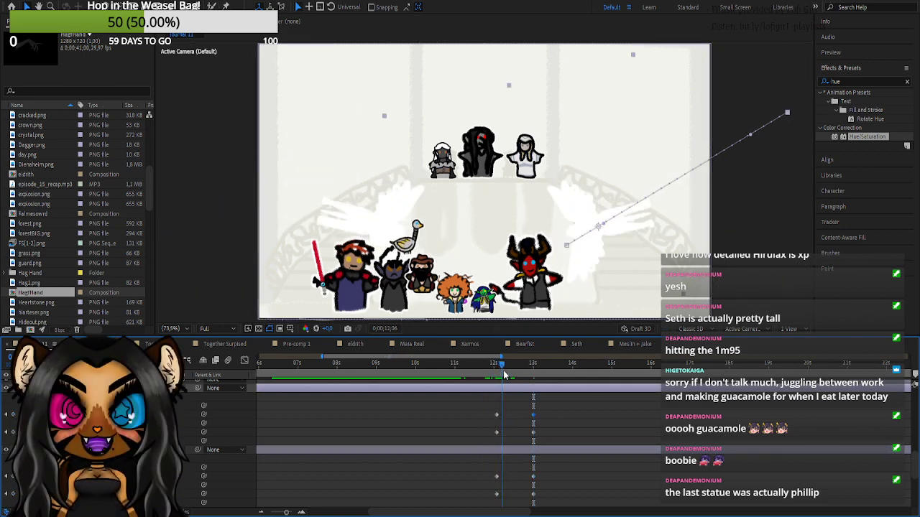
mouse_move(504, 375)
left_mouse_down()
mouse_move(533, 375)
mouse_move(504, 375)
left_mouse_up()
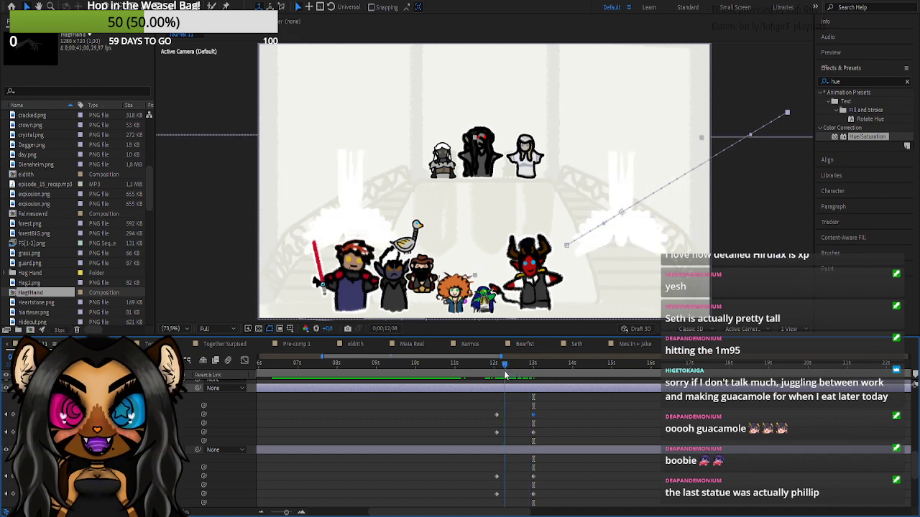
left_click(496, 373)
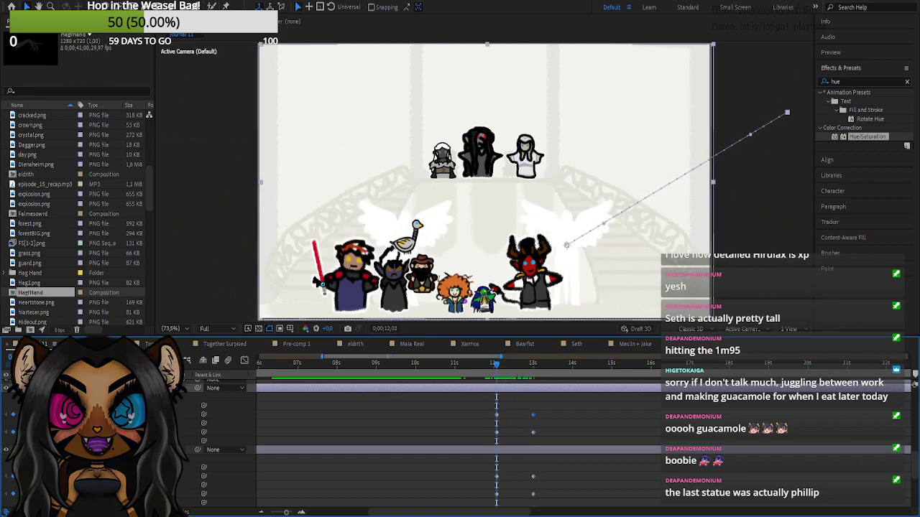
left_click(20, 414)
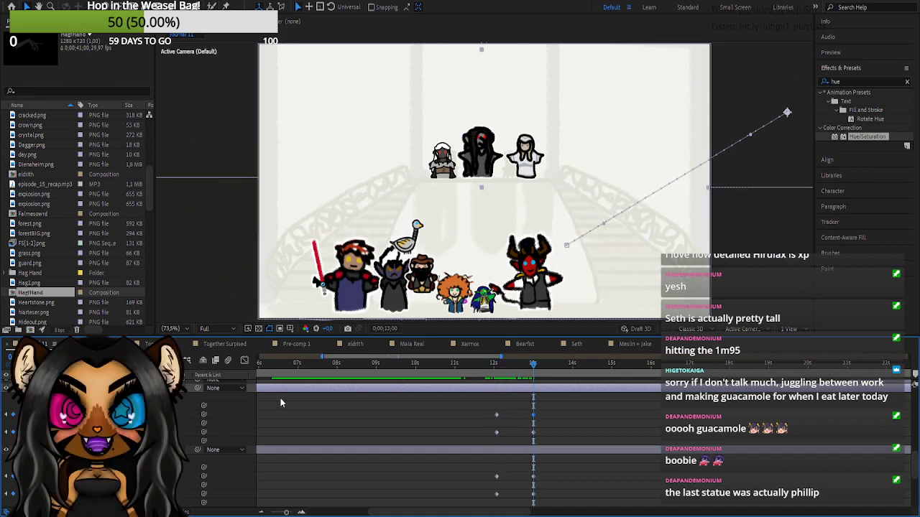
- Keyframe the goose's position at 0;00;13;00 beyond the upper-left edge of the frame so it flies out, and scrub through the exit
left_click(38, 450)
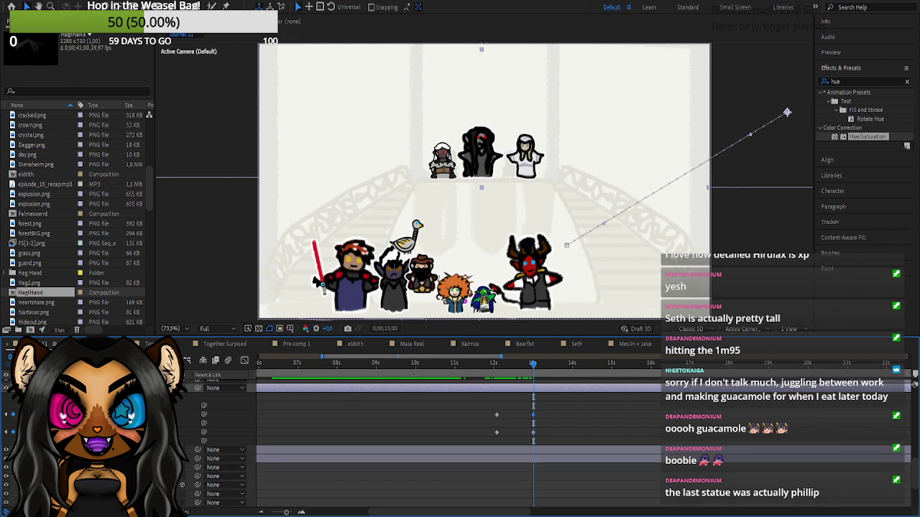
key("u")
scroll(460, 446, "up", 3)
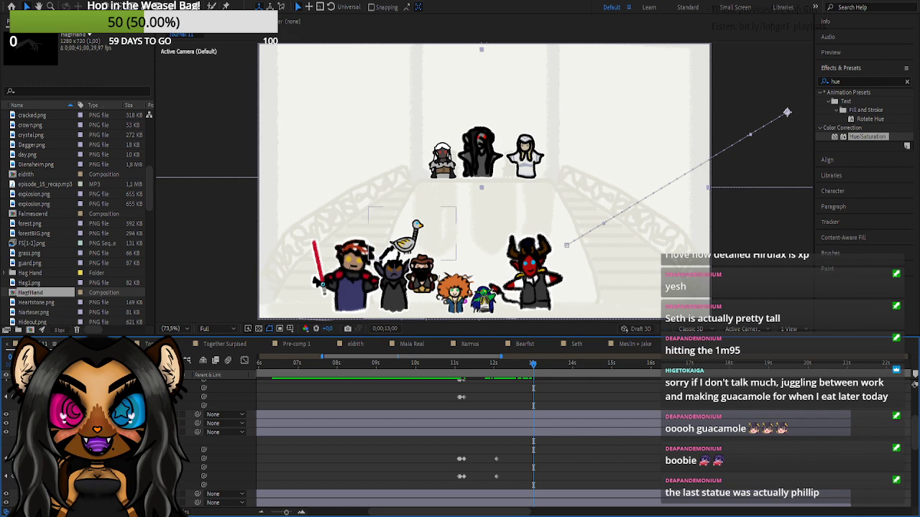
left_click(246, 431)
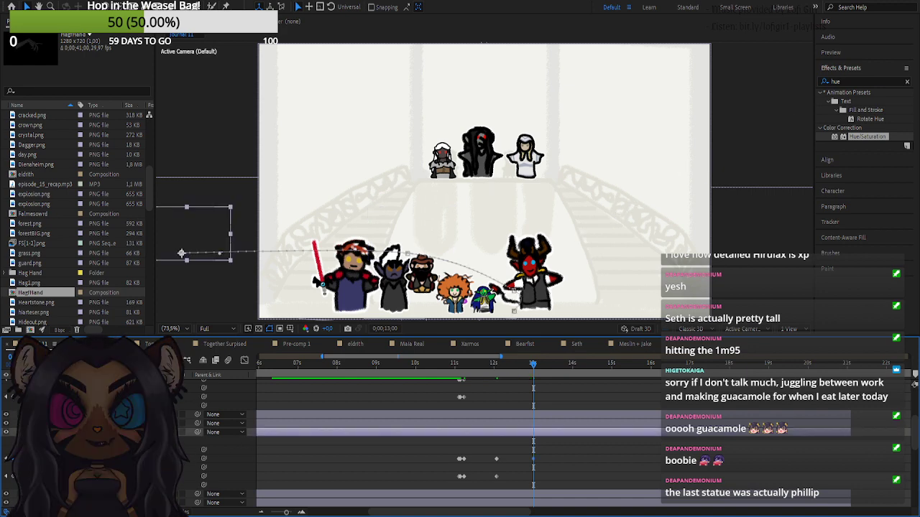
left_click_drag(181, 253, 182, 116)
left_click(493, 363)
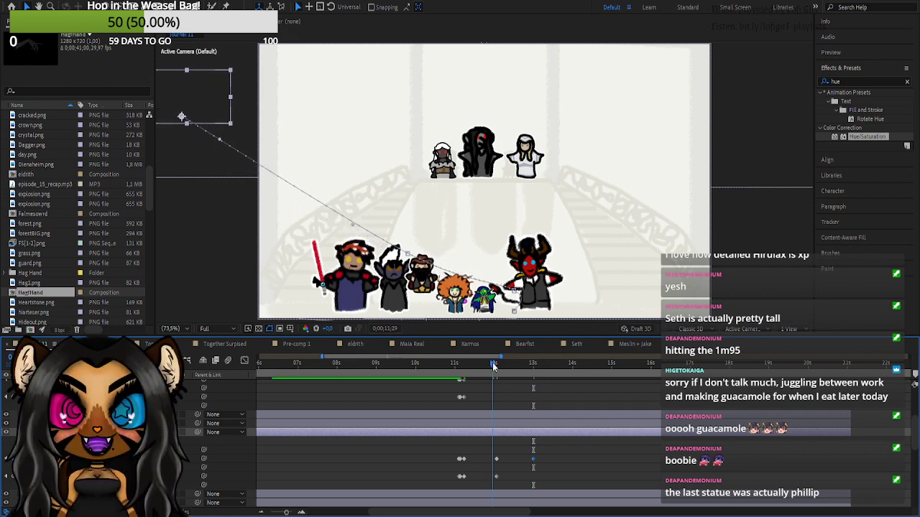
left_click_drag(493, 362, 534, 372)
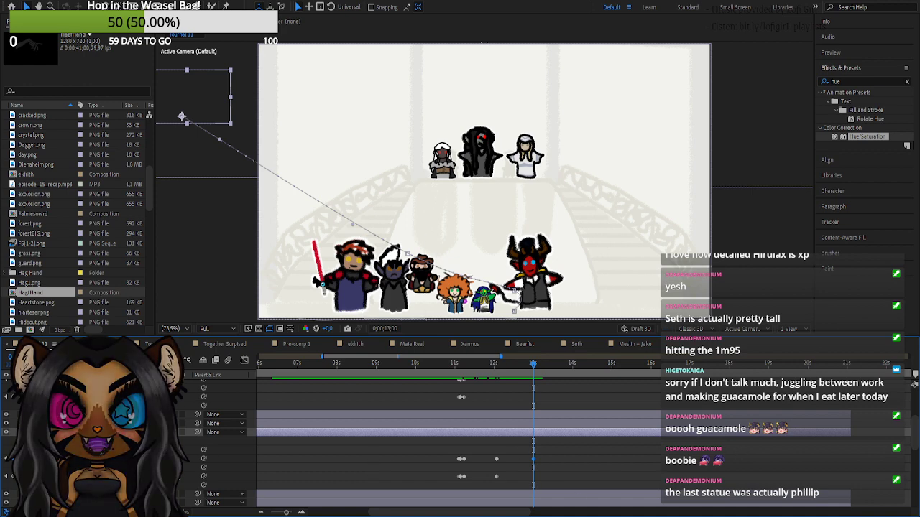
left_click(183, 478)
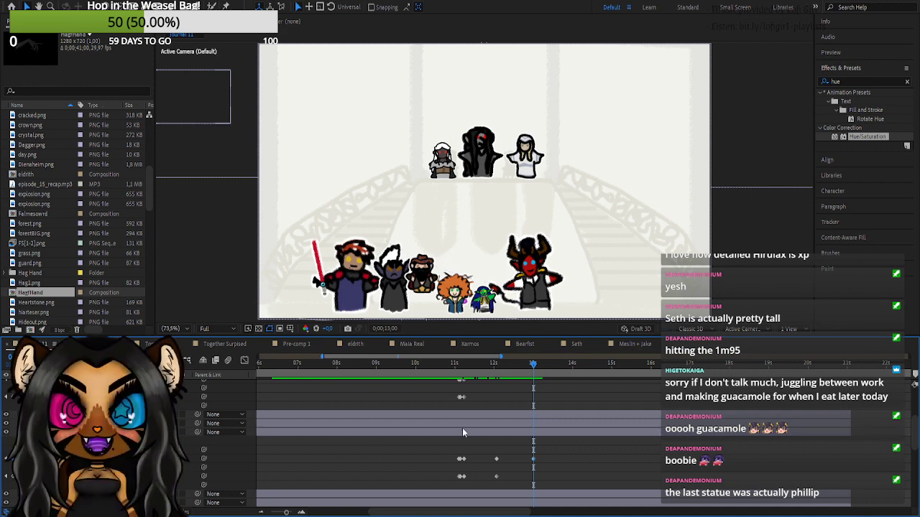
left_click_drag(477, 365, 517, 370)
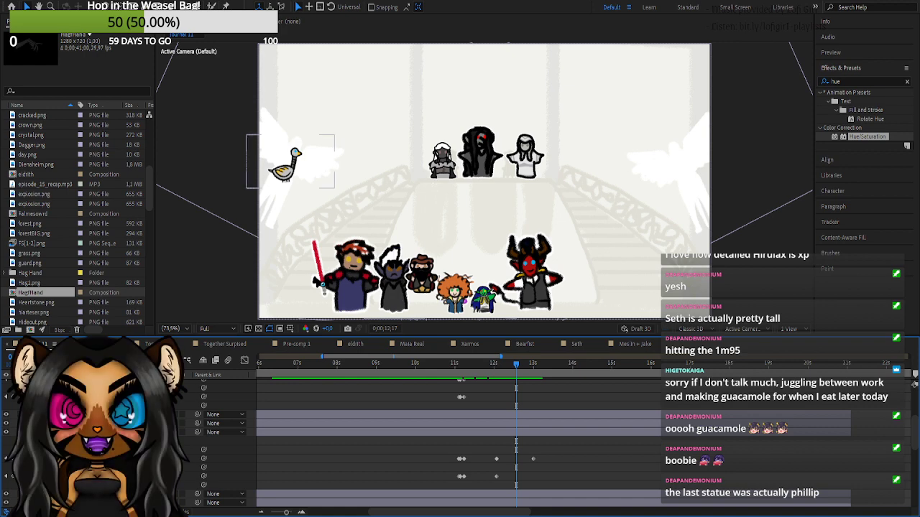
- Adjust the rotation keyframes of the two winged statues at 0;00;13;00 so they spin while flying outward, and scrub through the motion
scroll(459, 443, "down", 3)
scroll(459, 442, "down", 5)
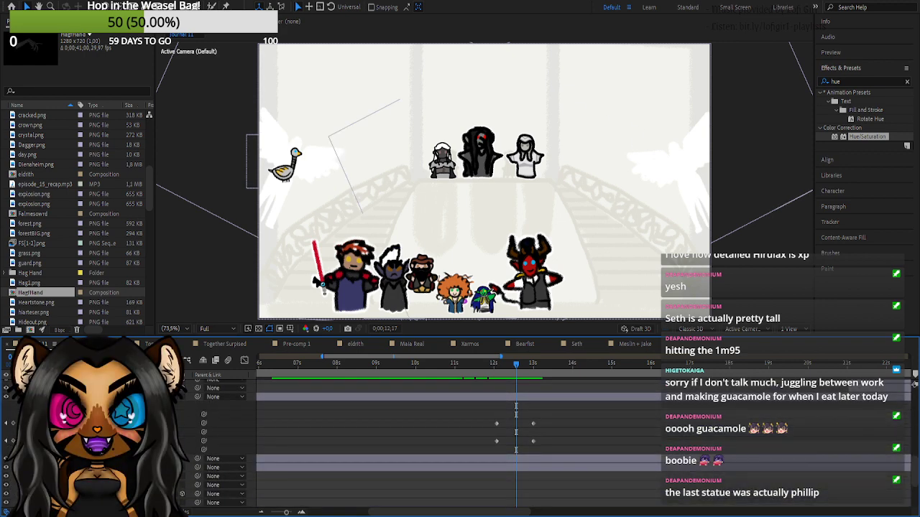
key("k")
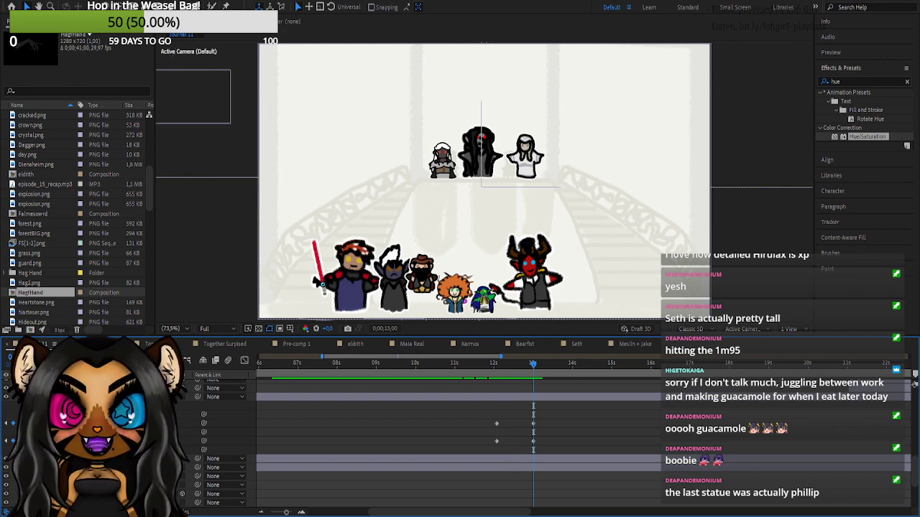
left_click(533, 441)
scroll(533, 441, "down", 2)
key("Delete")
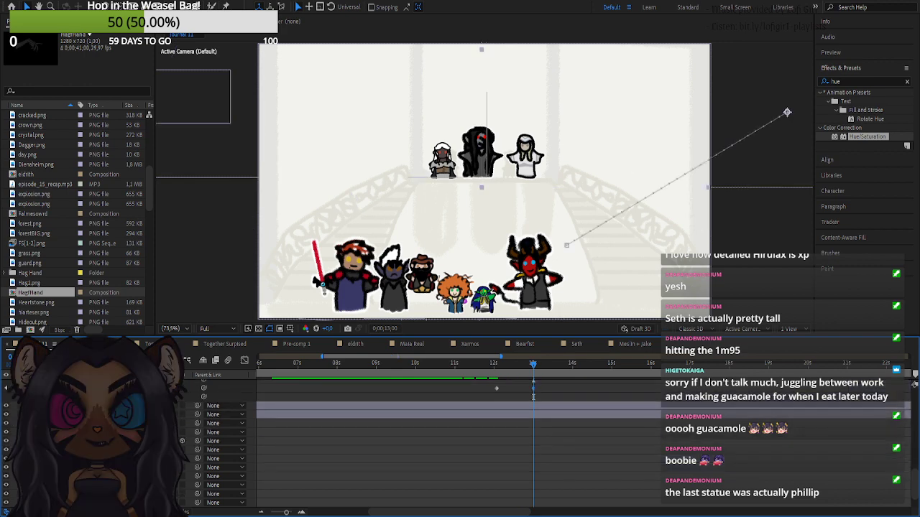
key("u")
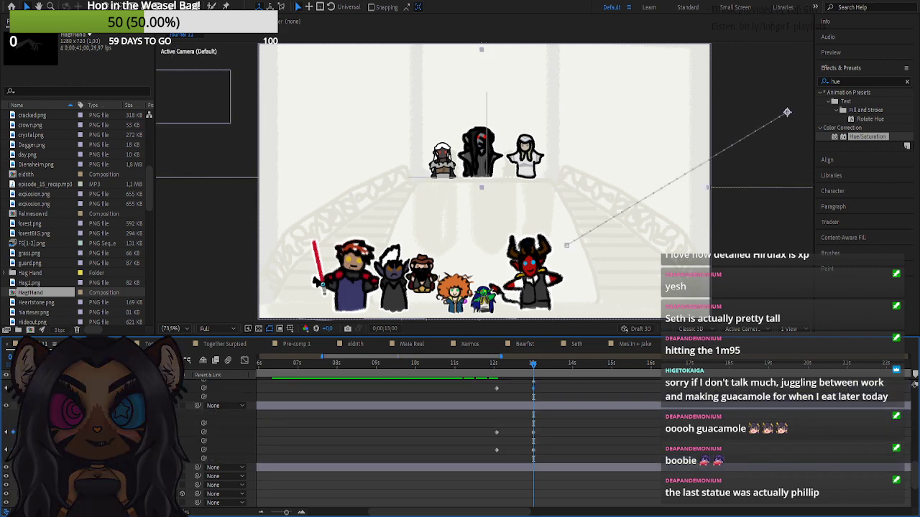
left_click(533, 450)
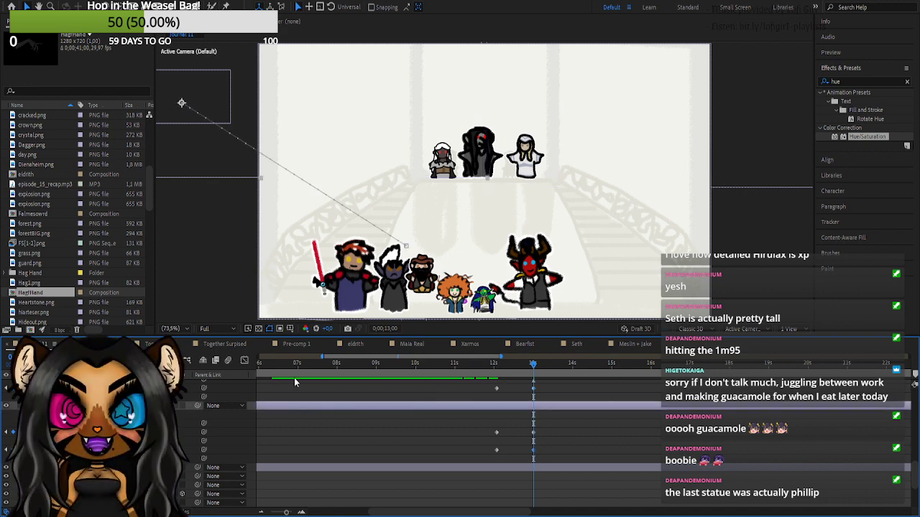
left_click_drag(494, 378, 532, 371)
- Add a rotation keyframe at 0;00;12;29 to spin the goose out of frame, and remove its rotation keyframe at 0;00;12;03
scroll(460, 442, "up", 3)
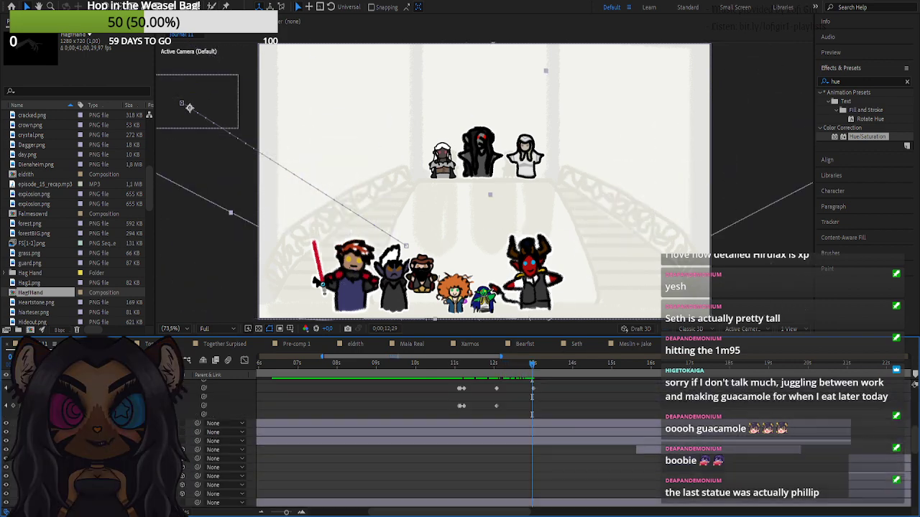
scroll(460, 442, "up", 2)
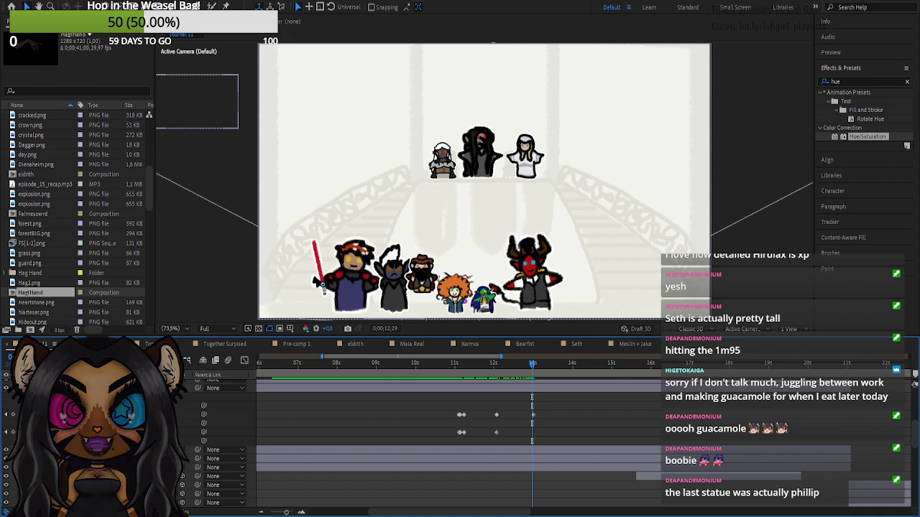
left_click(196, 386)
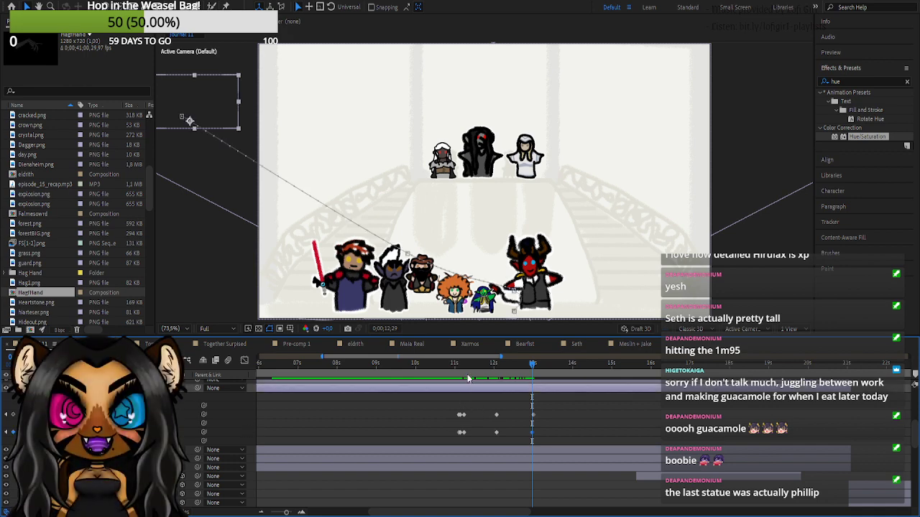
left_click_drag(489, 372, 532, 372)
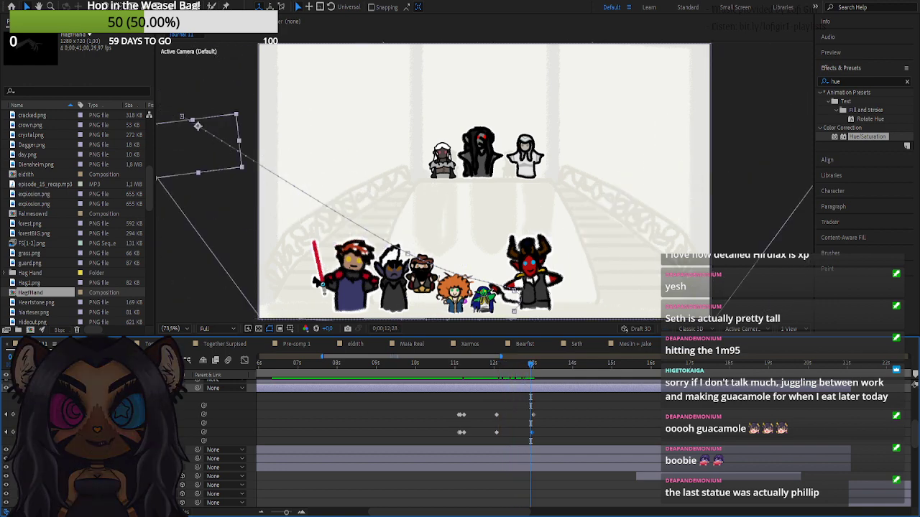
left_click(6, 432)
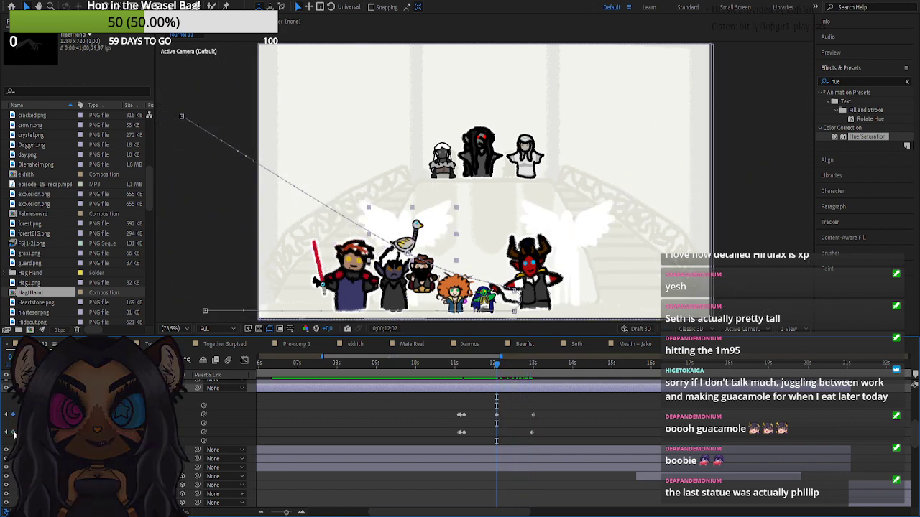
mouse_move(474, 364)
left_mouse_down()
mouse_move(460, 368)
mouse_move(545, 369)
mouse_move(465, 375)
left_mouse_up()
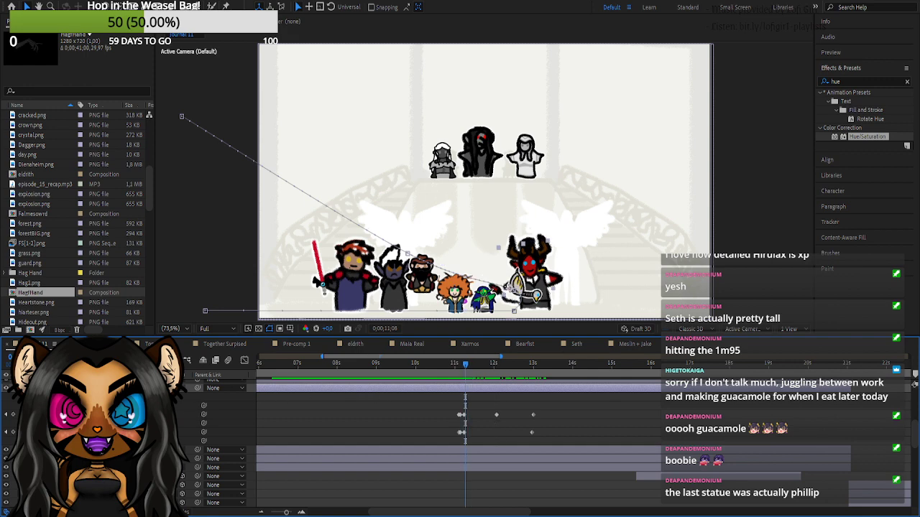
- Lower the goose's anchor point relative to its artwork and compensate its position at the 0;00;04;29 keyframe
left_click(9, 417)
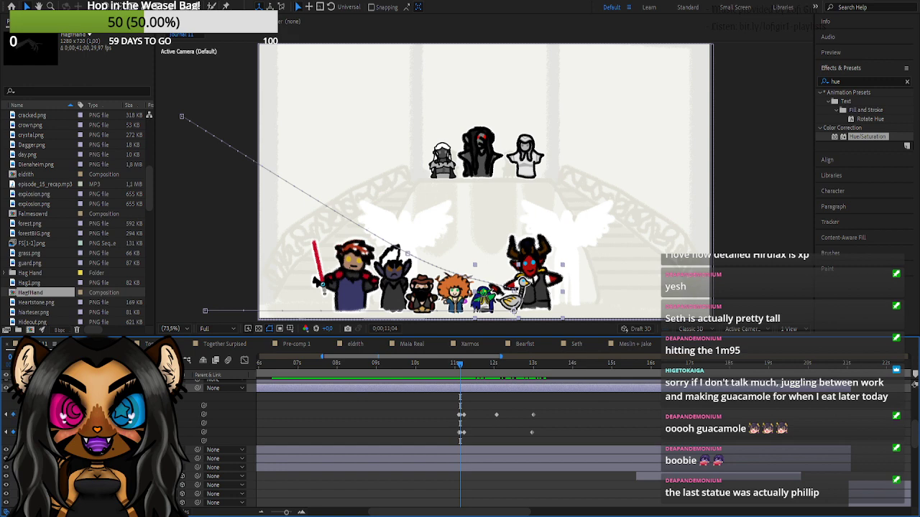
left_click(7, 416)
left_click(8, 417)
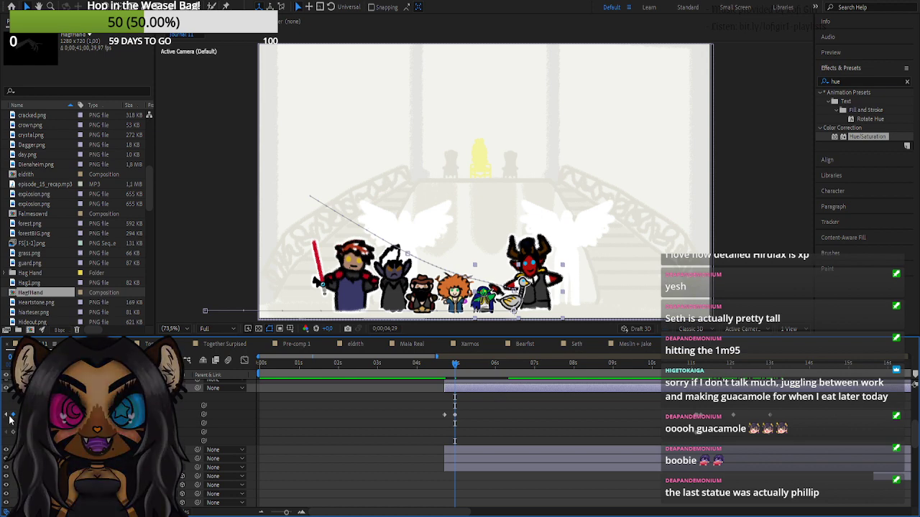
left_click(9, 417)
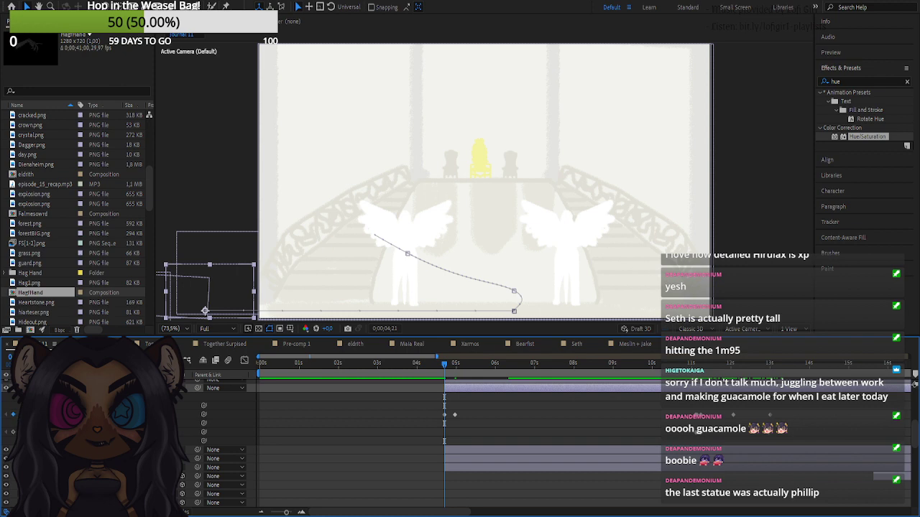
left_click(19, 415)
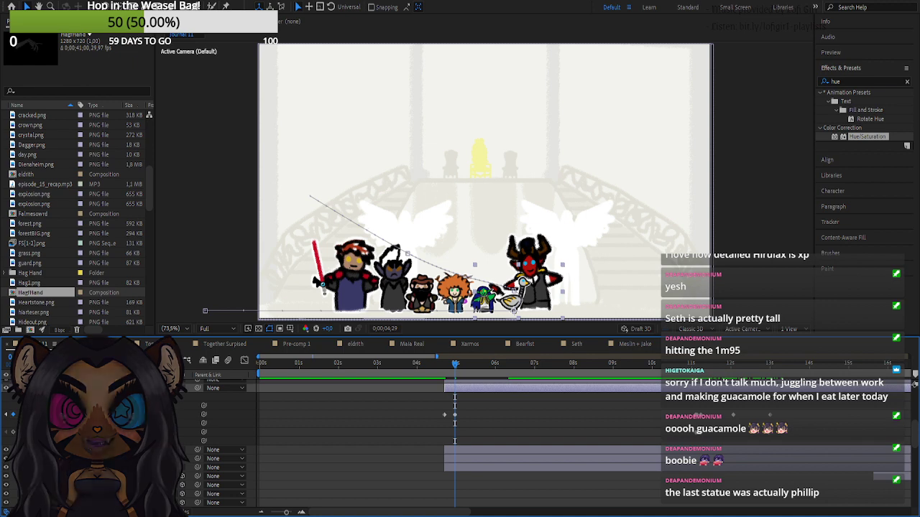
left_click_drag(161, 405, 257, 404)
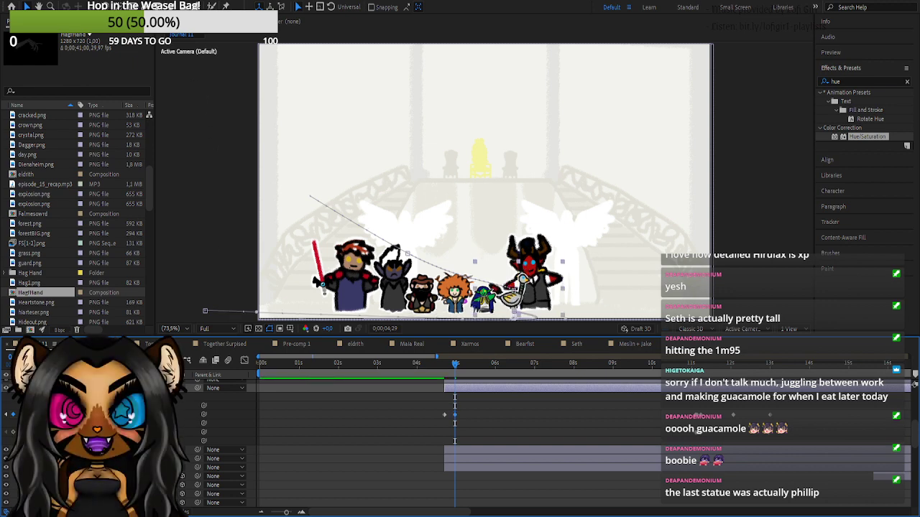
- Straighten the goose's motion path at the 0;00;04;29 keyframe with the Pen tool, and lower its off-frame starting position at 0;00;04;22
key("g")
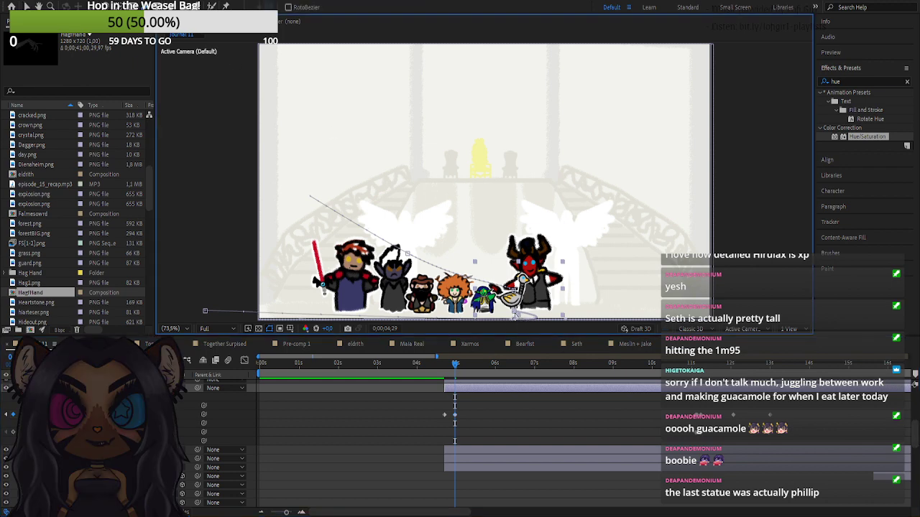
left_click(513, 319)
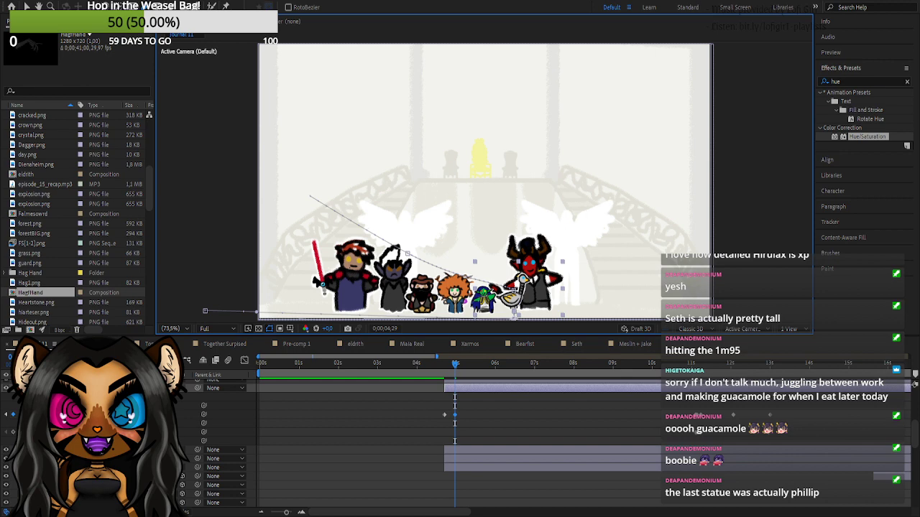
key("j")
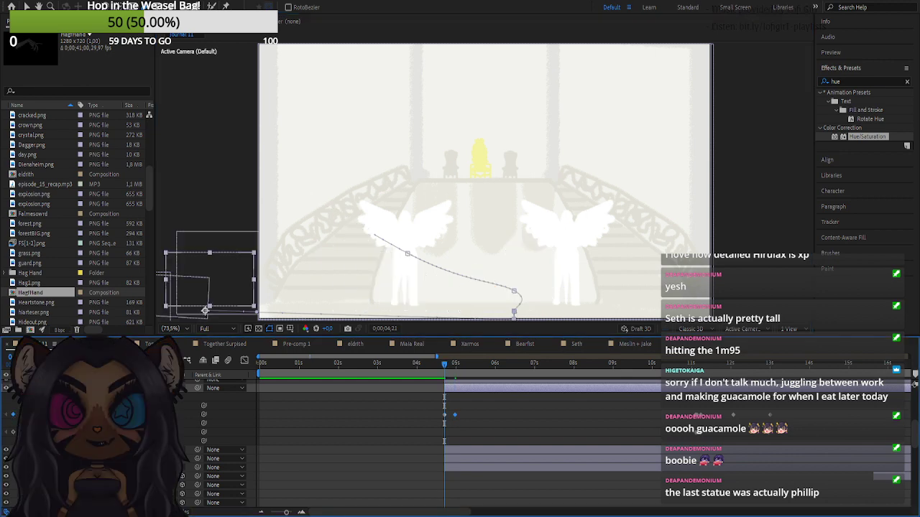
left_click_drag(205, 310, 207, 316)
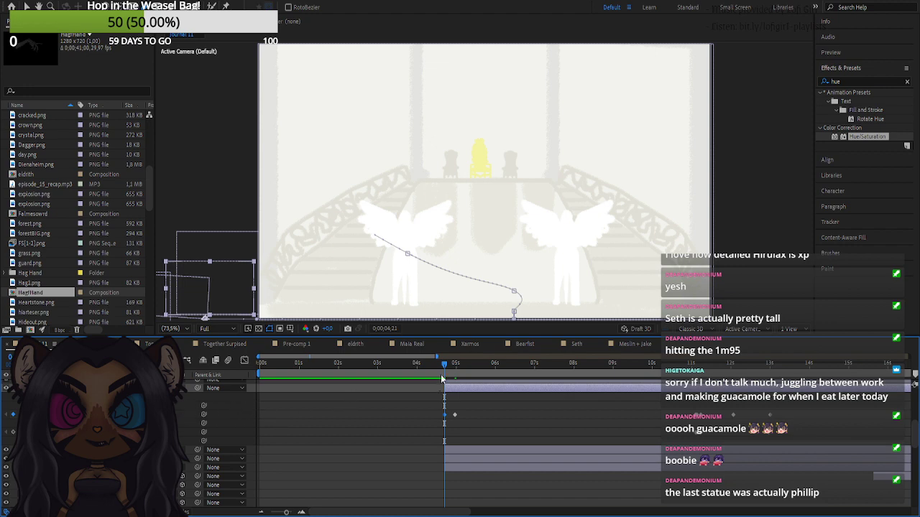
- Match the goose's position keyframe at 0;00;11;03 to its changed anchor point, and scrub through its jump toward 0;00;11;21
left_click_drag(442, 379, 711, 407)
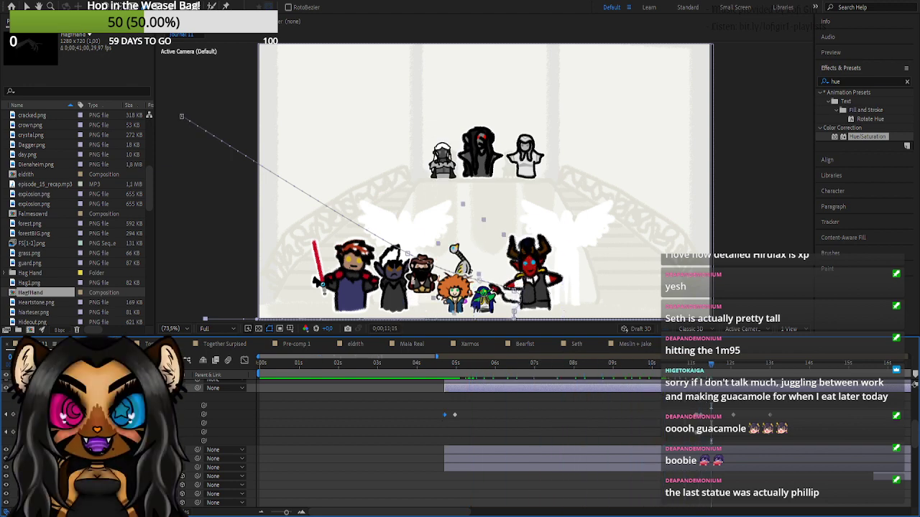
left_click(5, 416)
left_click(5, 416)
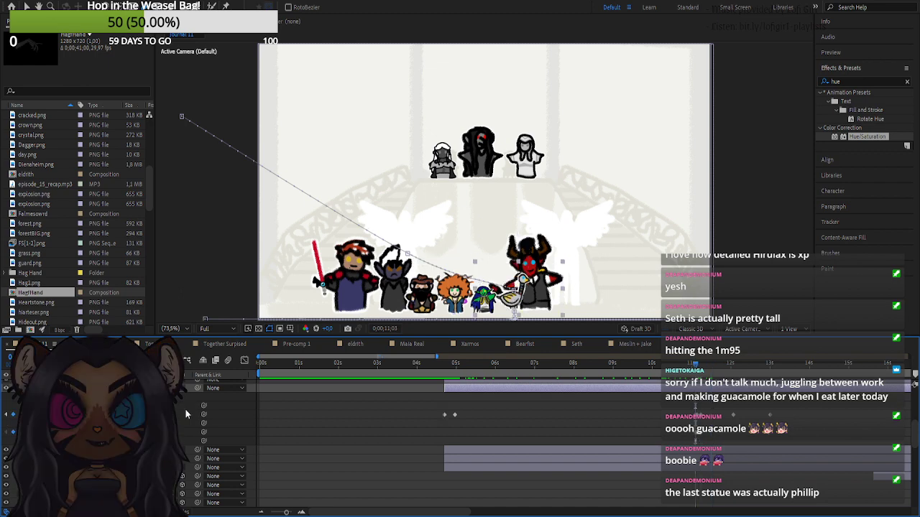
left_click_drag(698, 370, 701, 370)
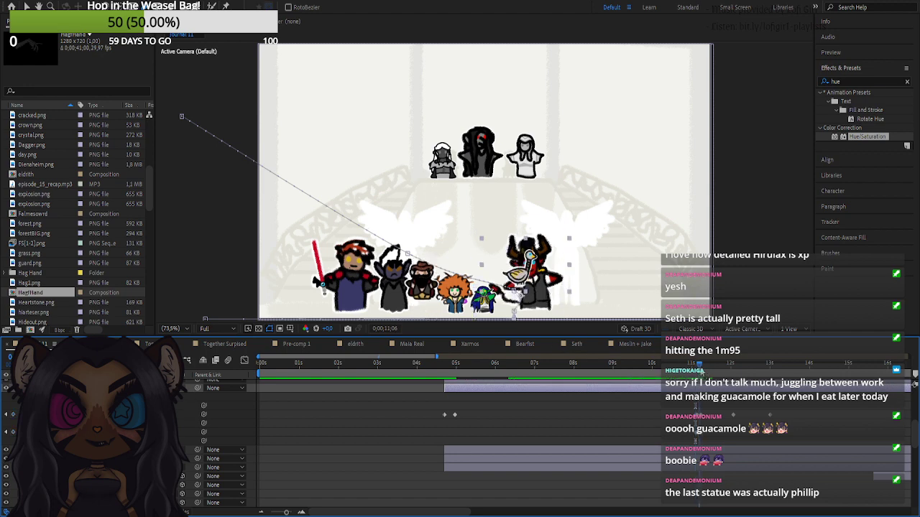
left_click(6, 415)
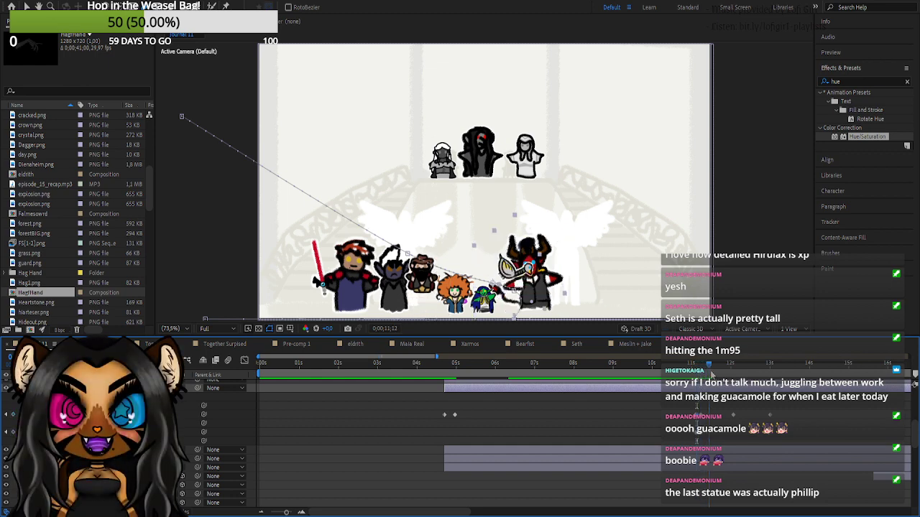
mouse_move(709, 374)
left_mouse_down()
mouse_move(749, 373)
mouse_move(695, 374)
mouse_move(719, 377)
left_mouse_up()
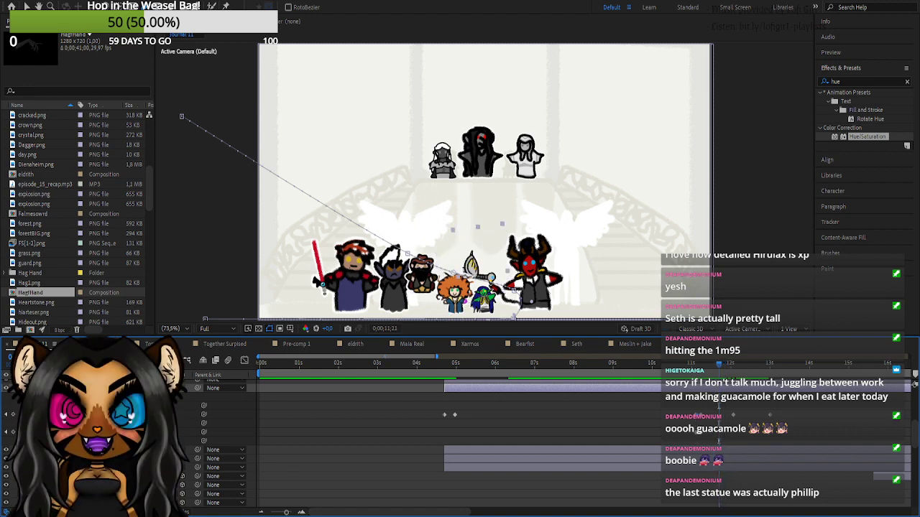
- Shift the goose slightly down and further left at 0;00;11;21 so it passes just above the orange-haired character
key("Down")
key("Down")
key("Down")
key("Down")
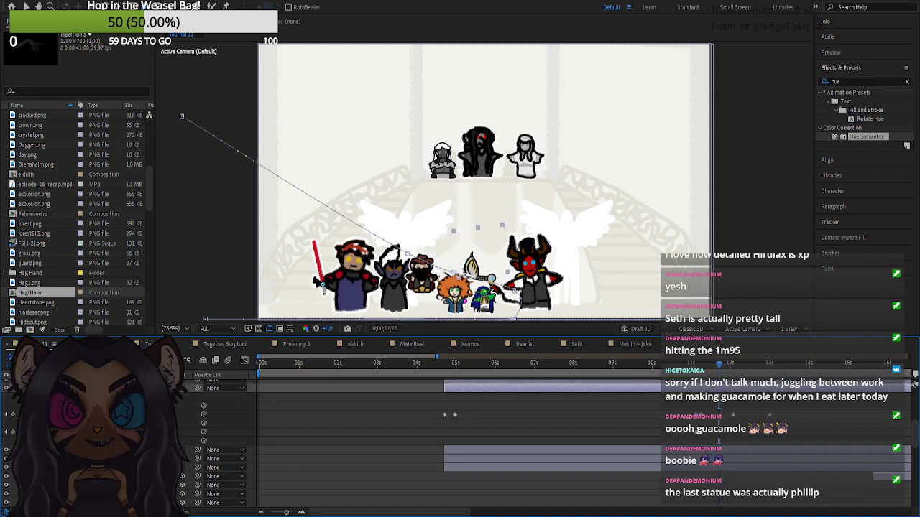
left_click_drag(472, 271, 458, 271)
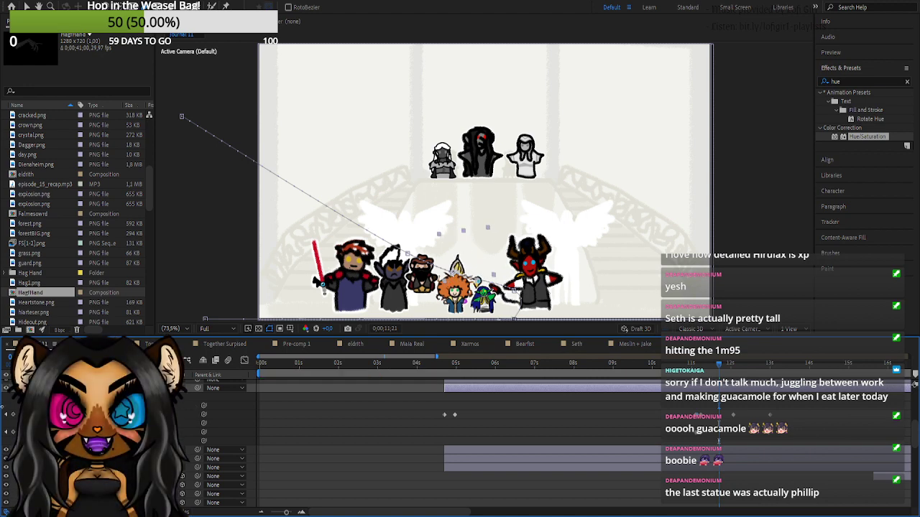
key("Left")
key("Left")
key("Left")
key("Left")
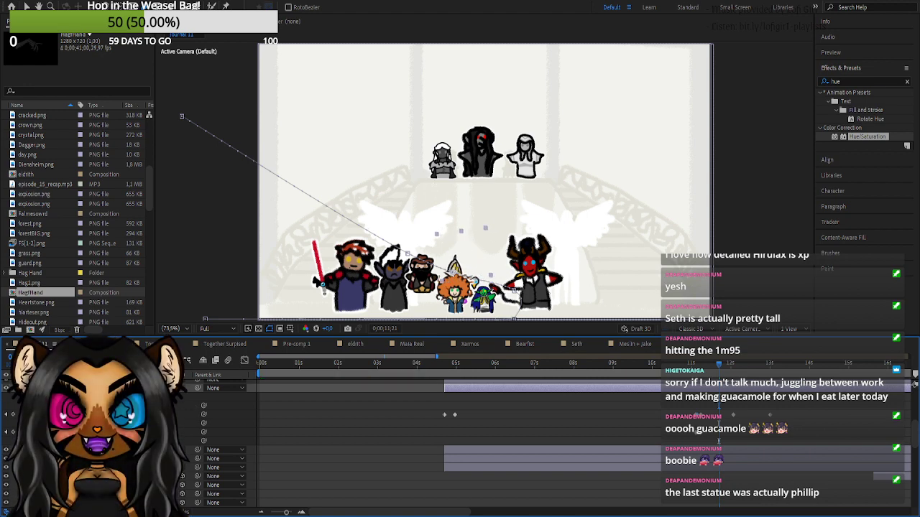
- Raise the goose's position at the 0;00;11;03, 0;00;04;29 and 0;00;04;22 keyframes so its feet rest consistently on the same ground line
mouse_move(721, 367)
left_mouse_down()
mouse_move(738, 368)
mouse_move(726, 369)
left_mouse_up()
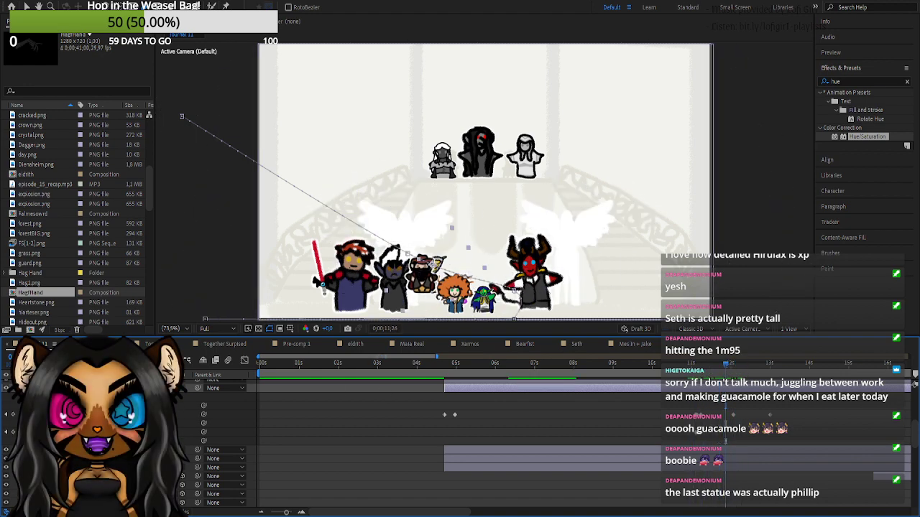
left_click(5, 416)
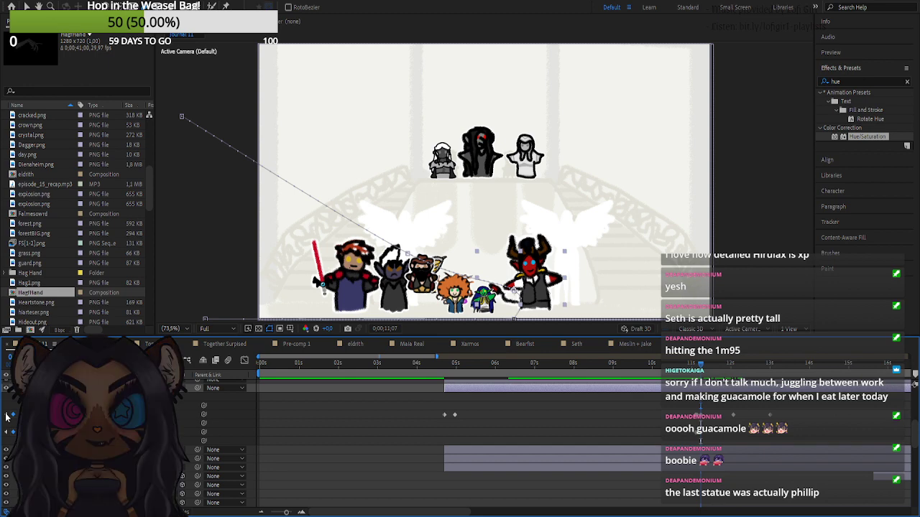
left_click(6, 416)
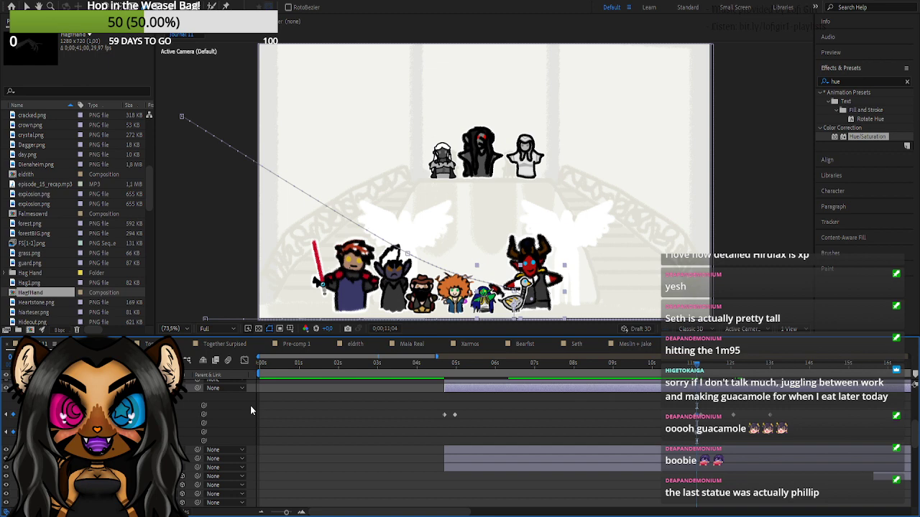
left_click(7, 415)
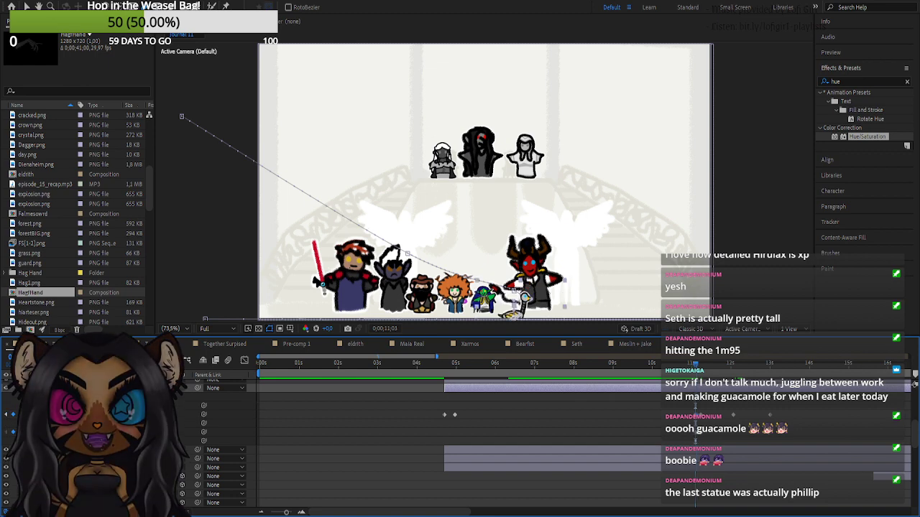
key("ctrl+z")
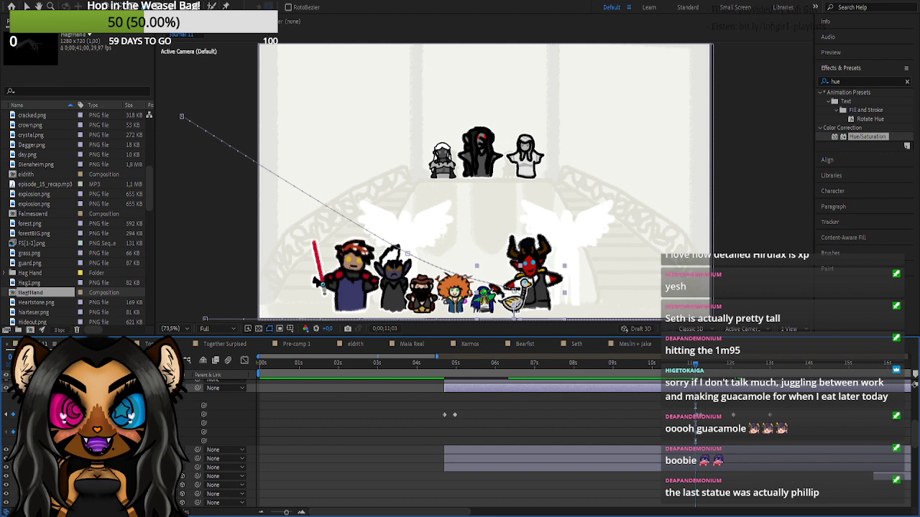
left_click(7, 415)
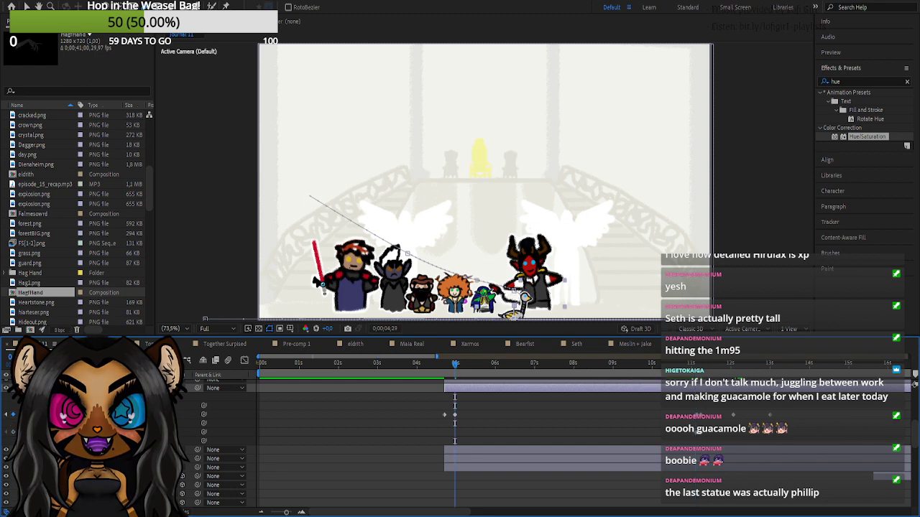
key("ctrl+v")
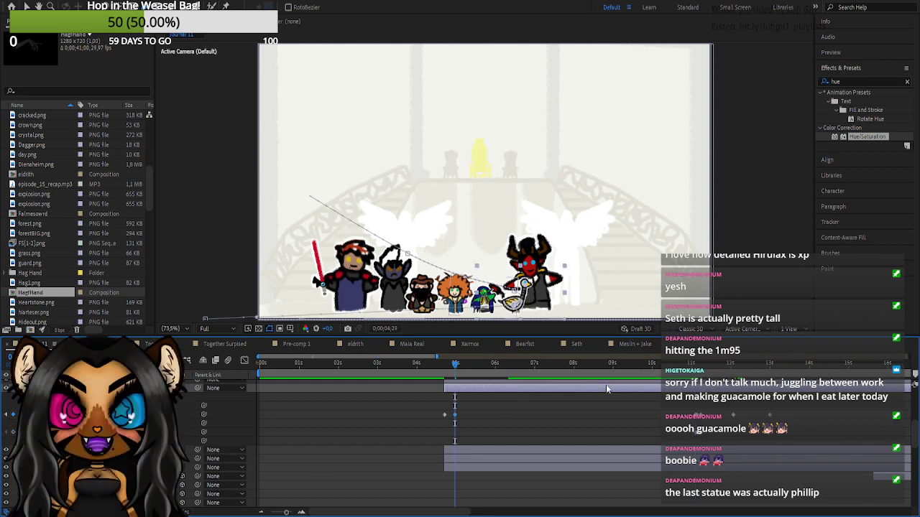
left_click(7, 415)
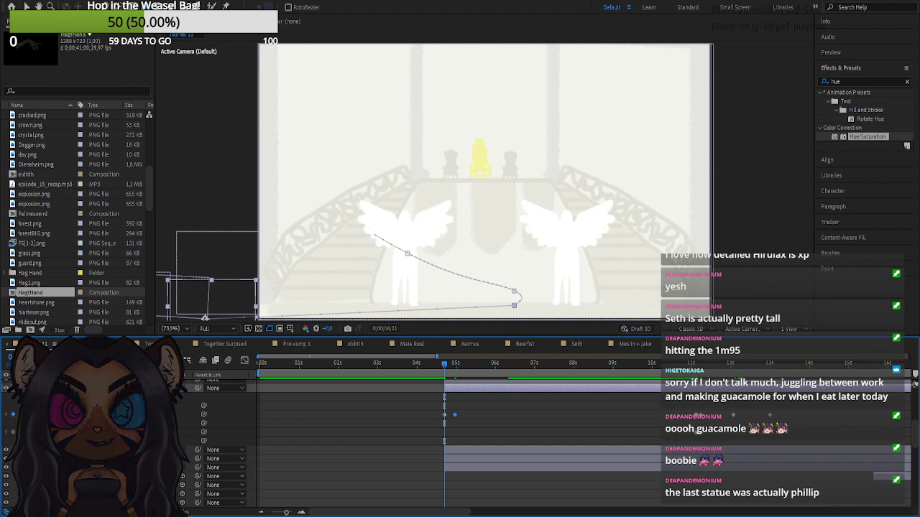
key("Return")
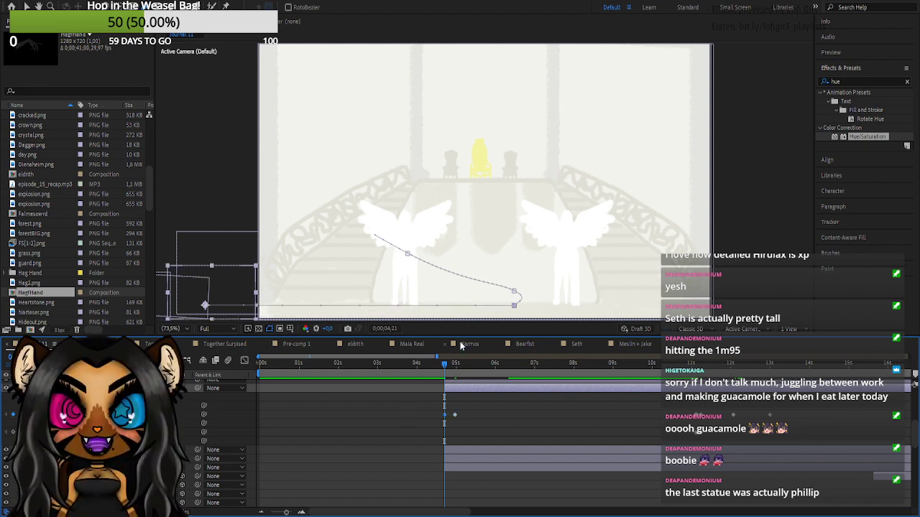
- Delay the peak of the goose's jump to 0;00;11;15 and adjust its motion path there so the goose rises straight up
left_click_drag(446, 374, 702, 392)
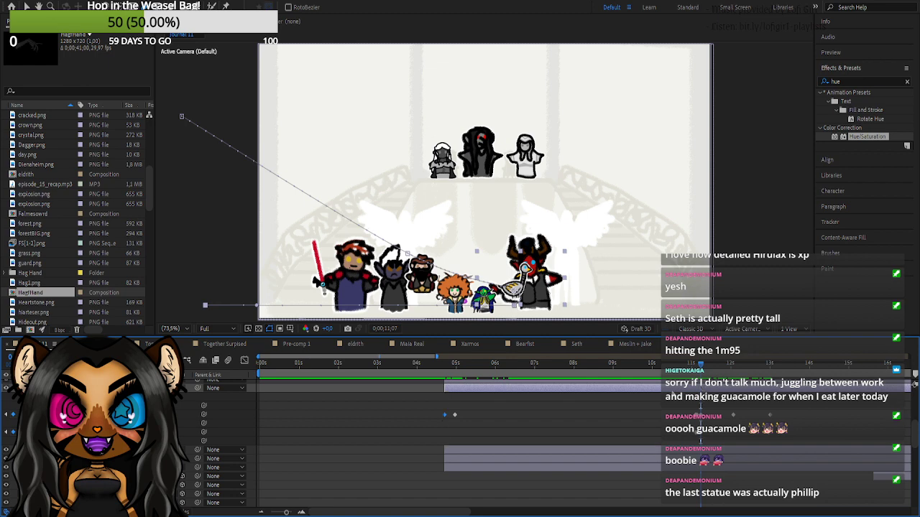
left_click(549, 417)
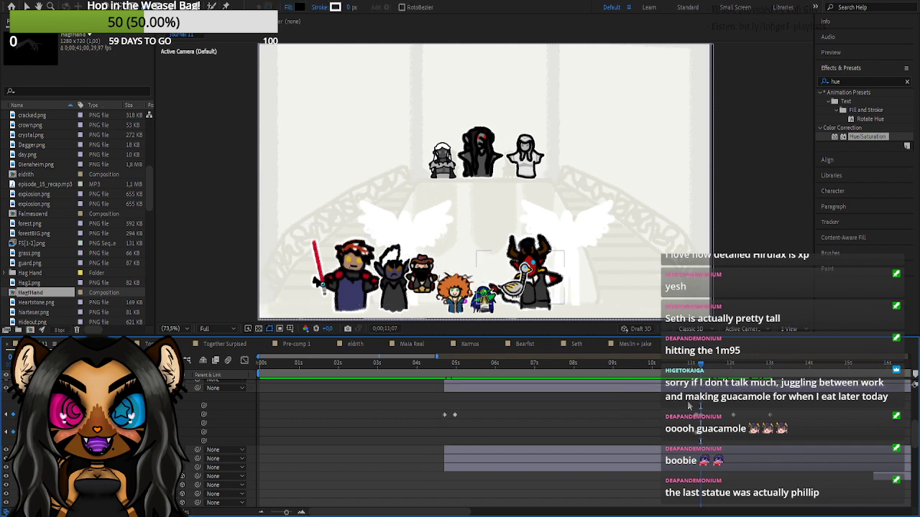
left_click(706, 410)
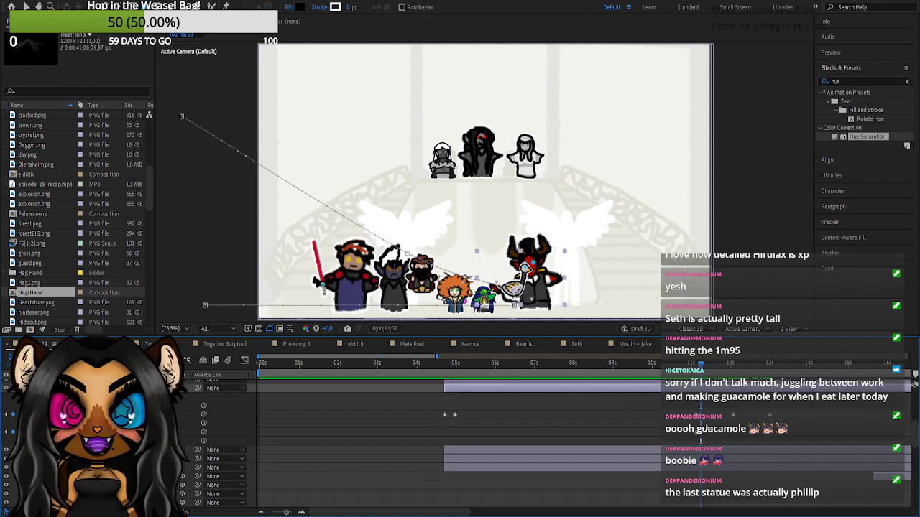
left_click_drag(711, 419, 713, 420)
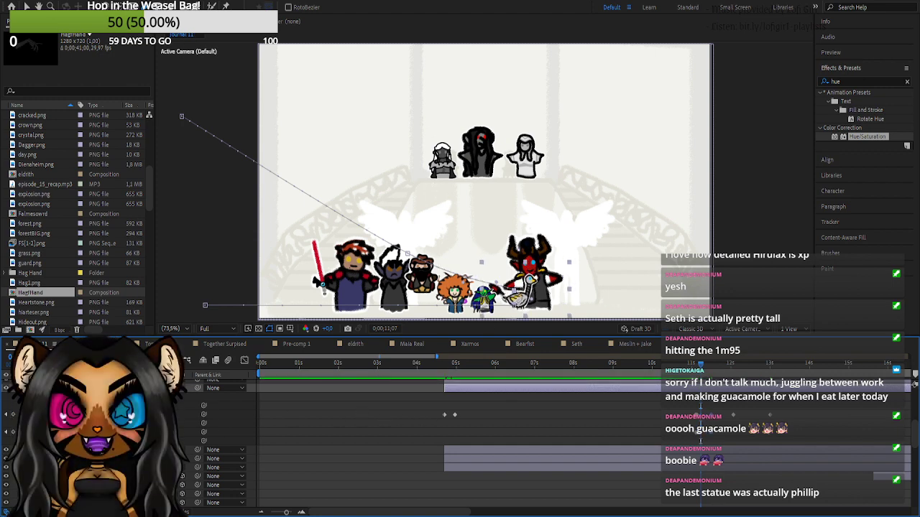
left_click(514, 295)
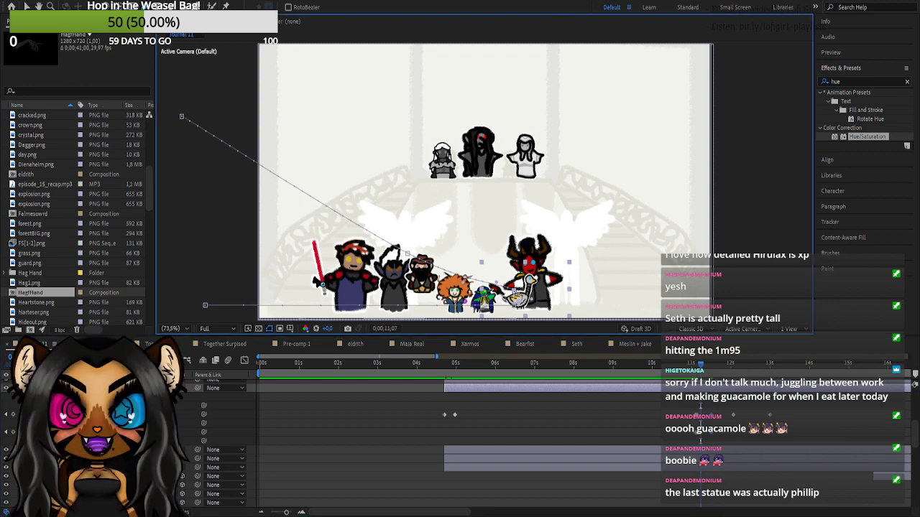
left_click_drag(518, 294, 513, 293)
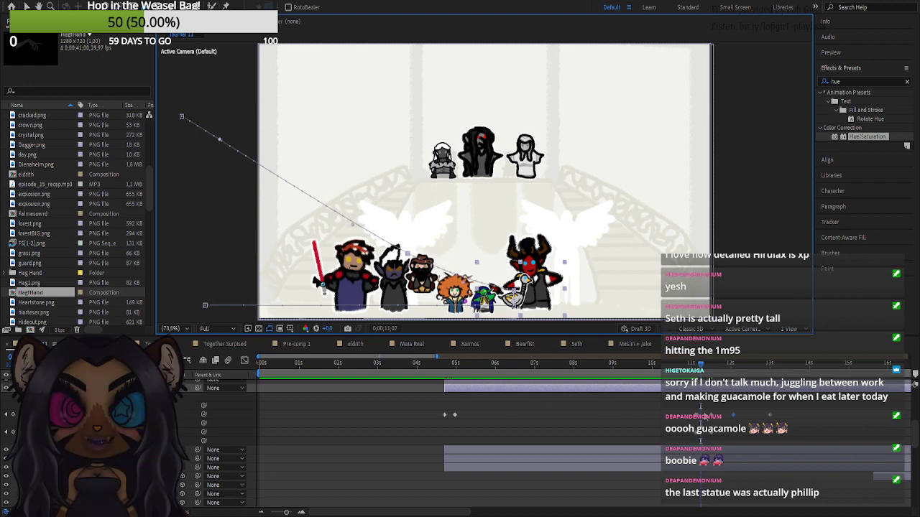
- Reposition the goose at 0;00;12;02 so it flies just above the black-hooded character on its way out of frame
left_click(14, 417)
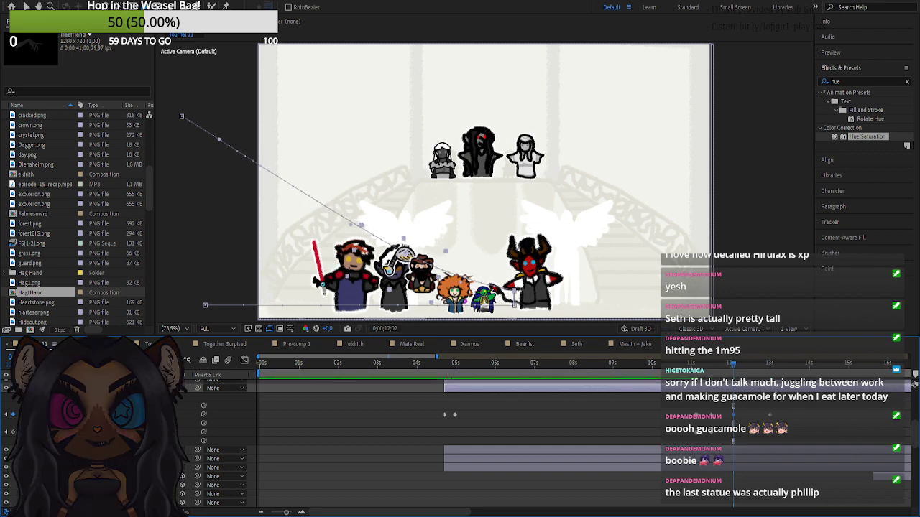
left_click_drag(150, 415, 138, 415)
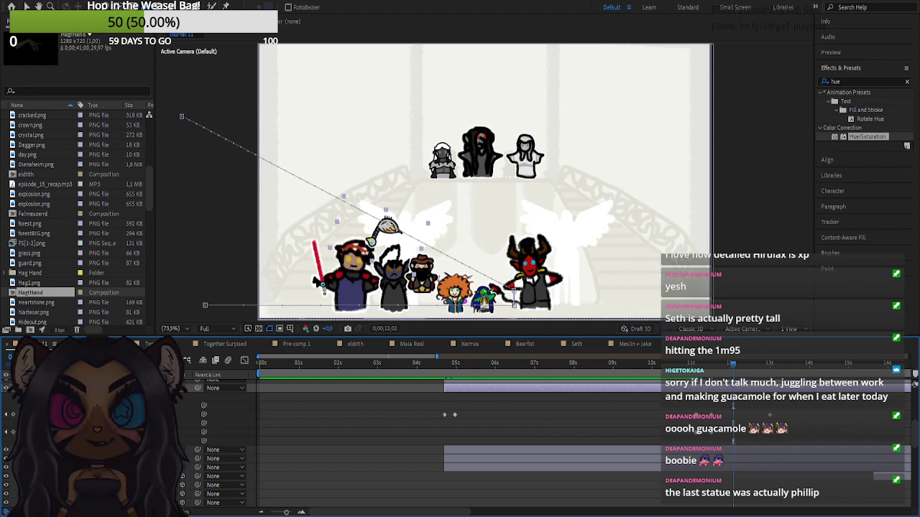
left_click(20, 415)
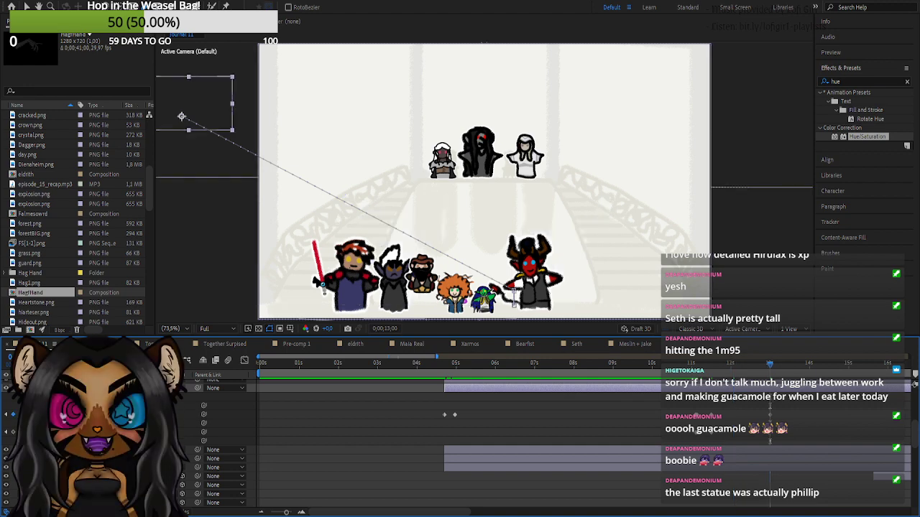
left_click(5, 416)
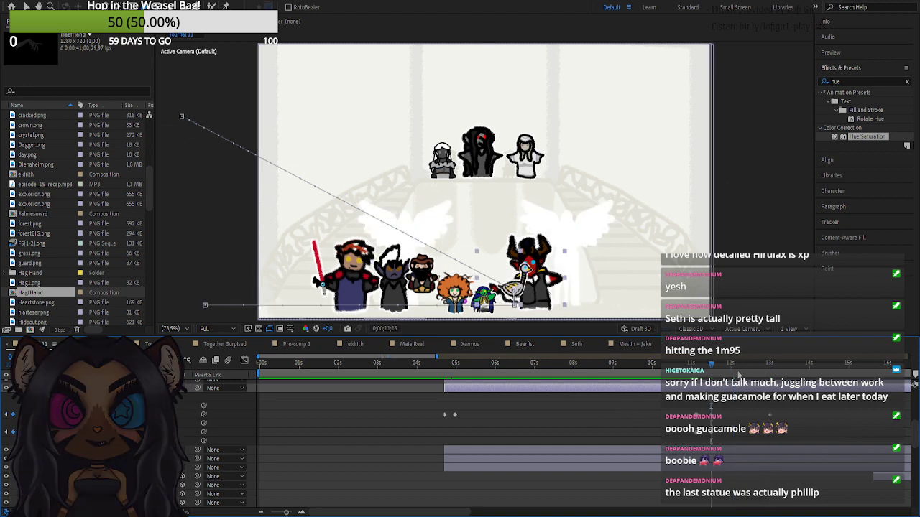
mouse_move(731, 372)
left_mouse_down()
mouse_move(743, 372)
mouse_move(723, 373)
mouse_move(731, 376)
left_mouse_up()
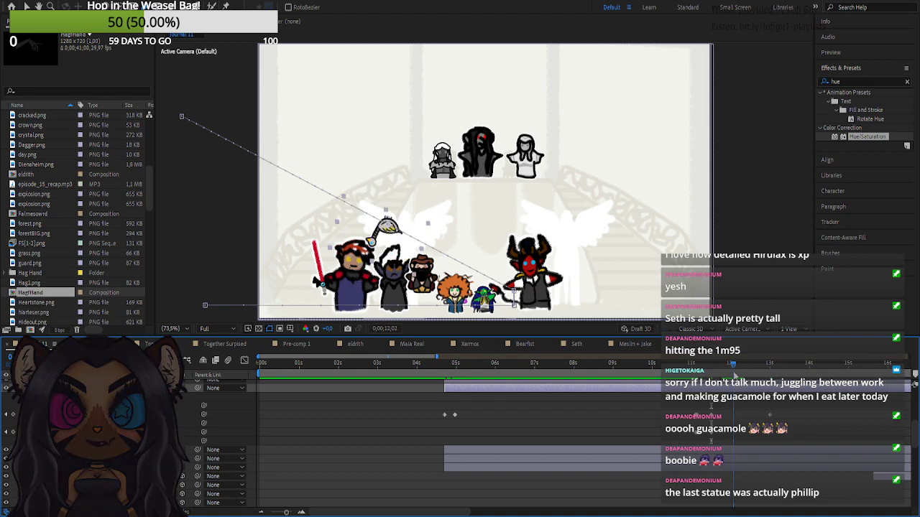
left_click_drag(732, 375, 733, 375)
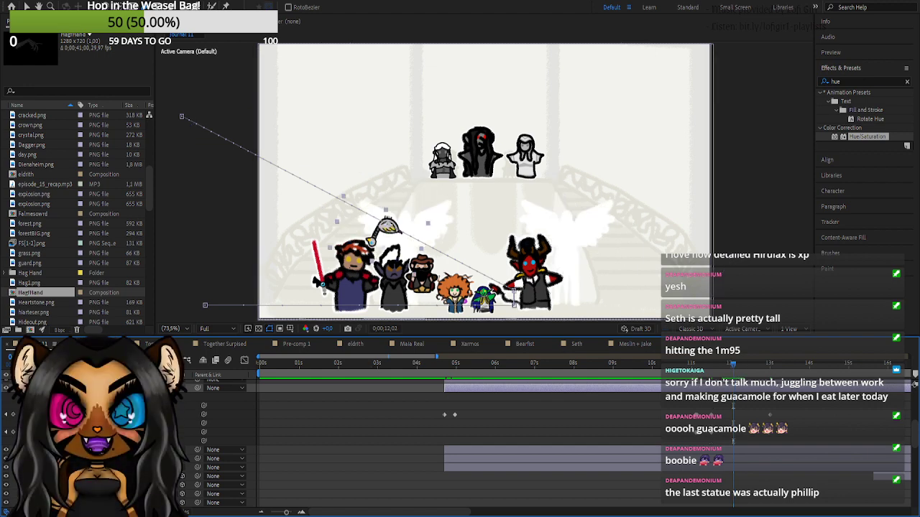
mouse_move(156, 414)
left_mouse_down()
mouse_move(182, 404)
mouse_move(151, 415)
mouse_move(159, 414)
left_mouse_up()
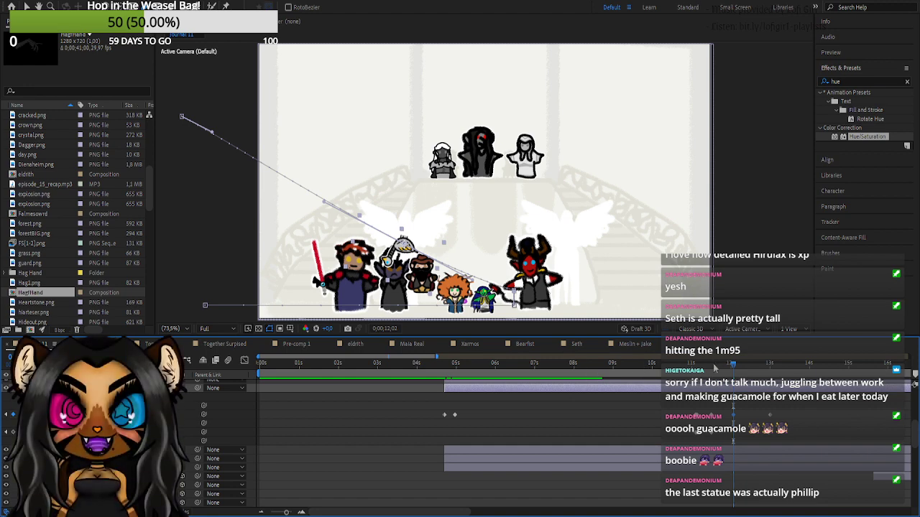
- Review the goose's exit, and move the hat-wearing character's jump keyframe to 0;00;11;15 to match the goose's timing
left_click_drag(731, 368, 773, 373)
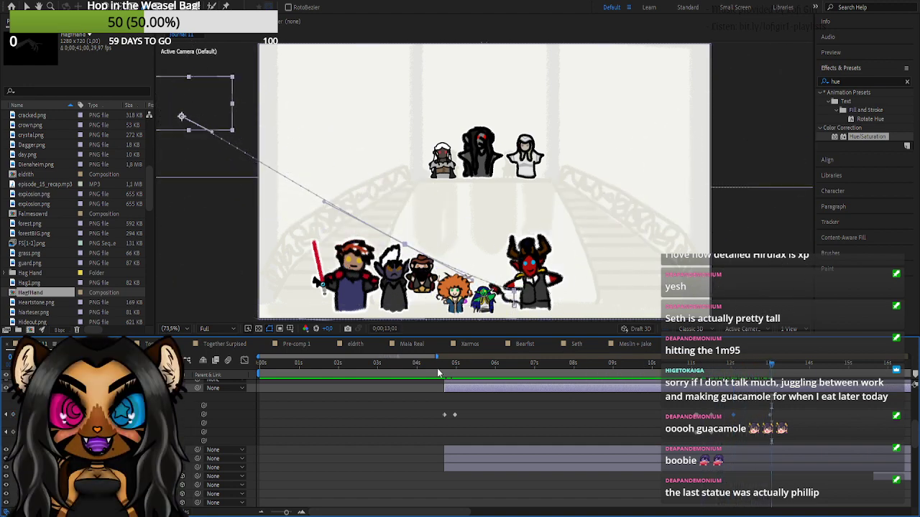
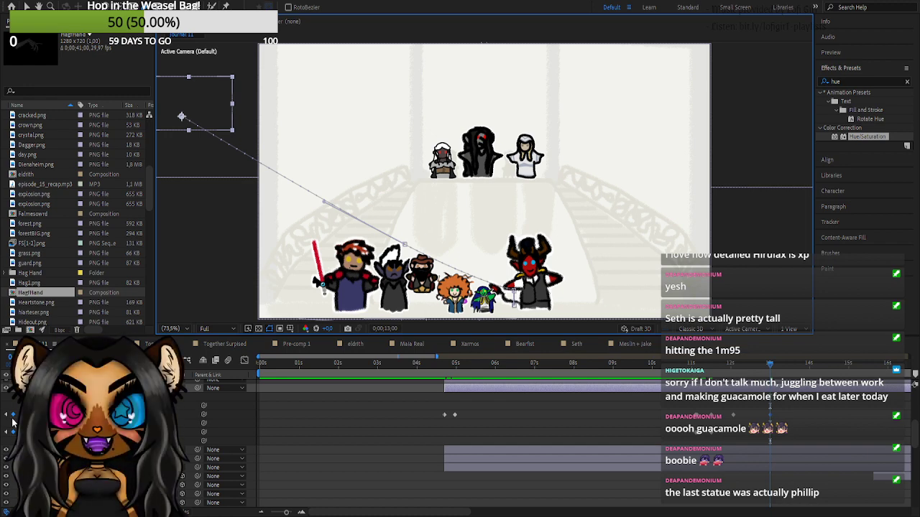
left_click(5, 416)
left_click(4, 416)
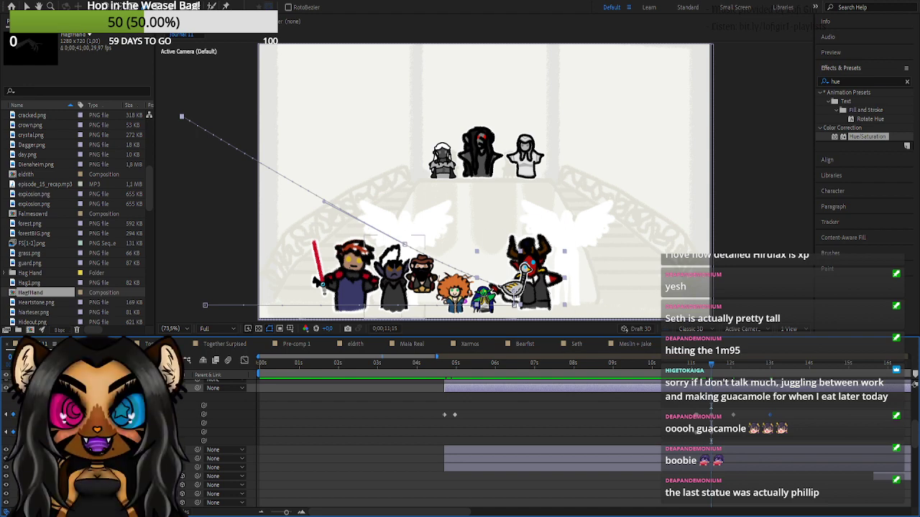
scroll(460, 439, "down", 1)
scroll(460, 439, "up", 1)
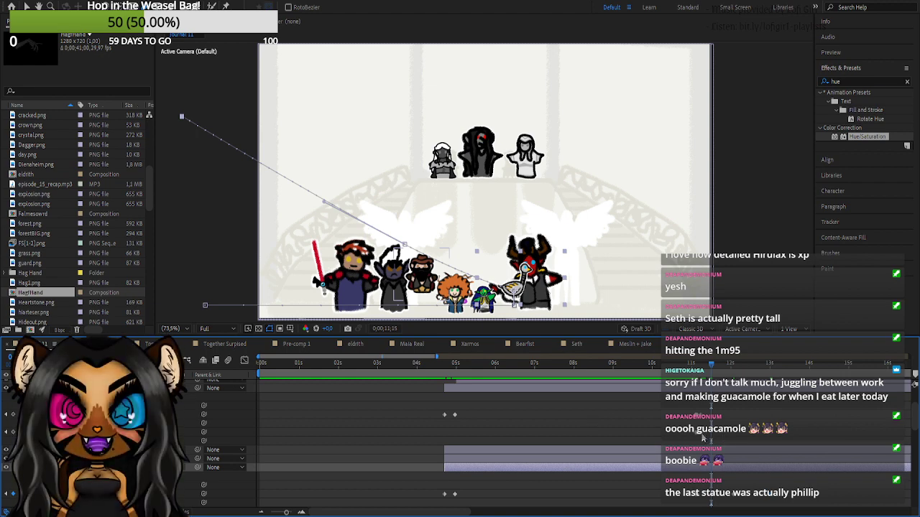
left_click_drag(699, 433, 712, 437)
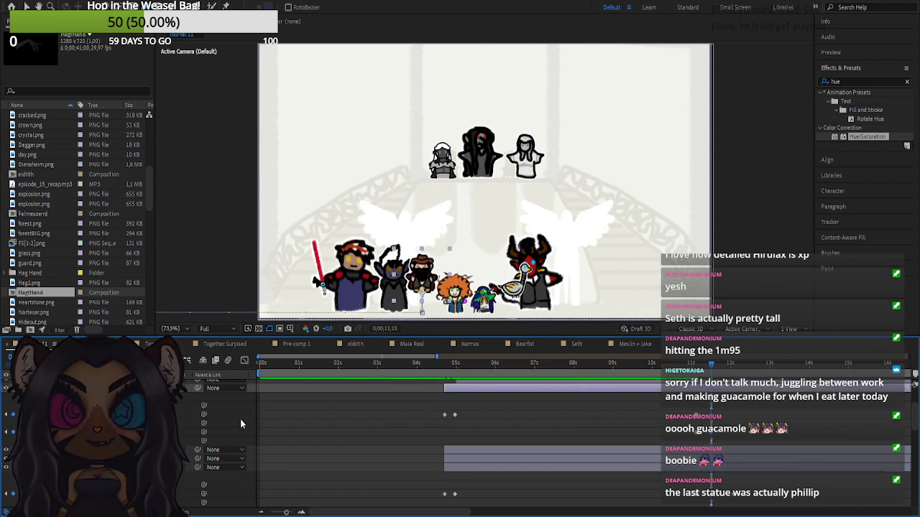
- Move the hat-wearing character at 0;00;12;02 to the right and up, beside the head of the red horned character
left_click_drag(135, 415, 118, 415)
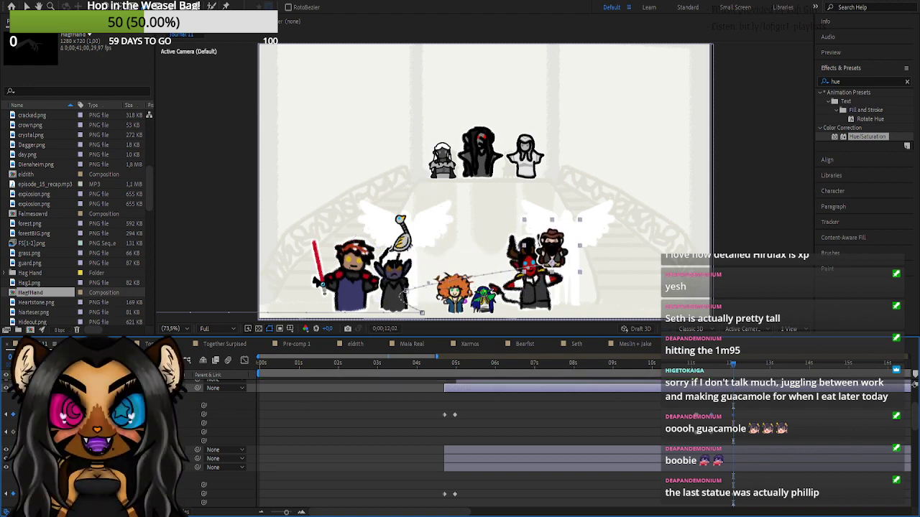
mouse_move(145, 415)
left_mouse_down()
mouse_move(137, 415)
mouse_move(160, 414)
left_mouse_up()
key("shift+Up")
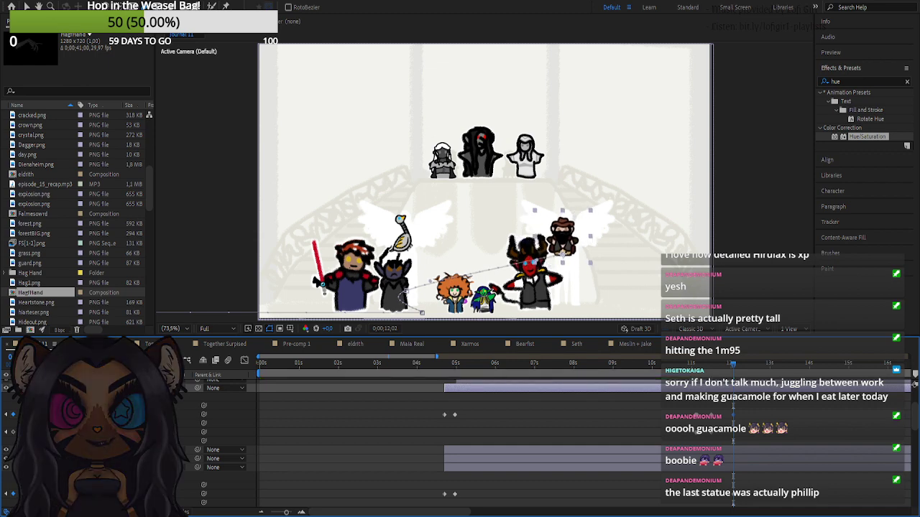
key("shift+Up")
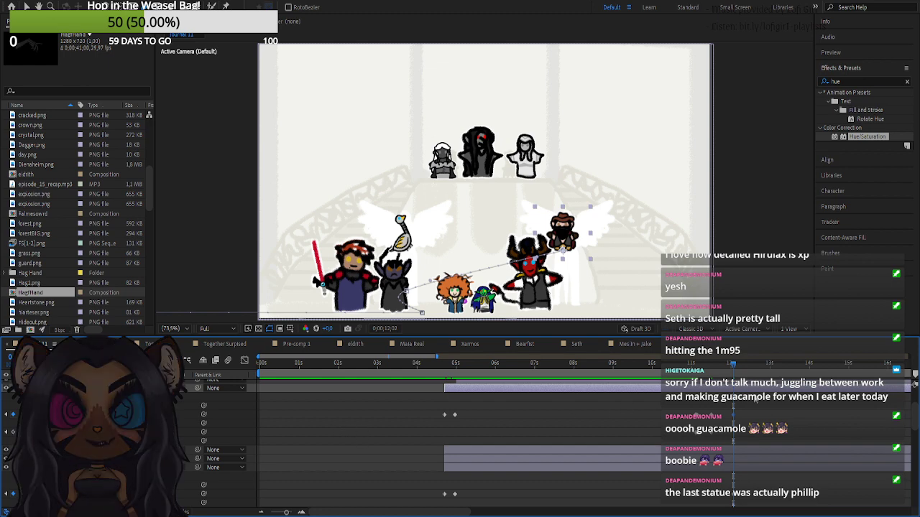
- Send the hat-wearing character out past the upper right of the frame at 0;00;13;00, extend that end point farther outward, and scrub through the flight
key("k")
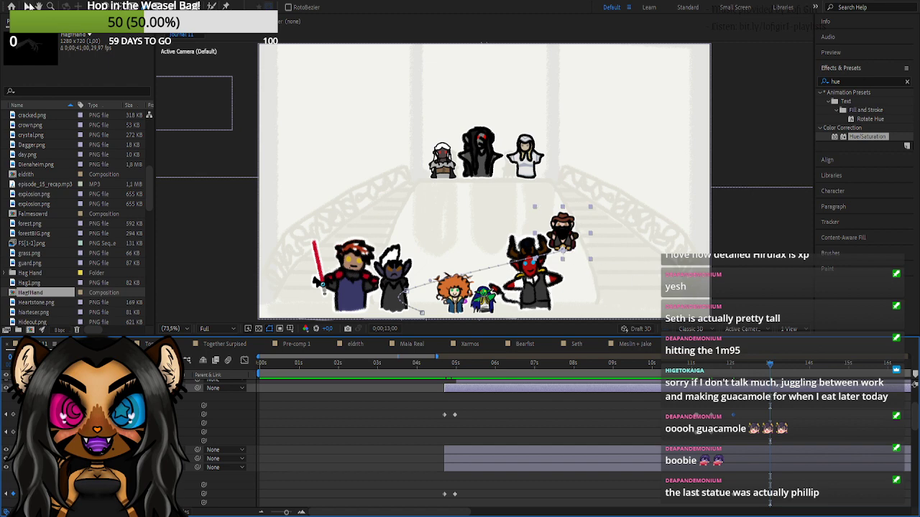
left_click_drag(561, 233, 756, 132)
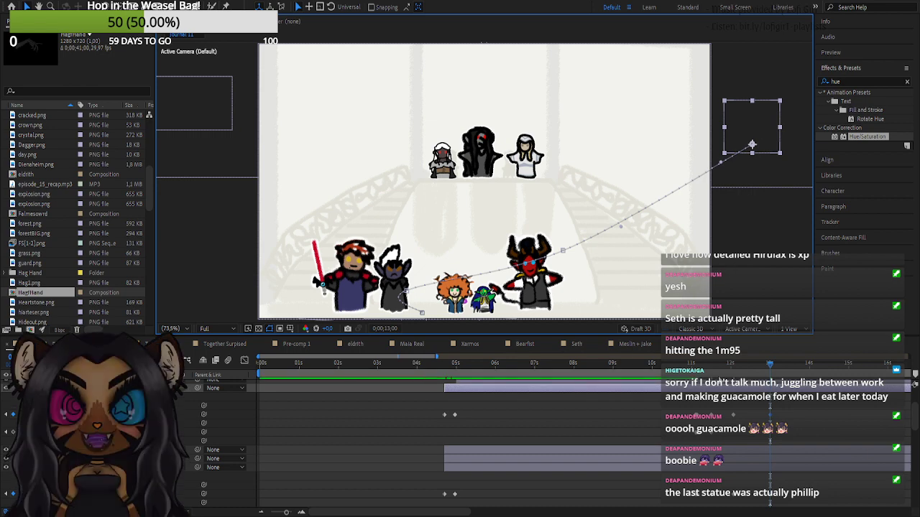
left_click(693, 364)
left_click_drag(694, 365, 705, 388)
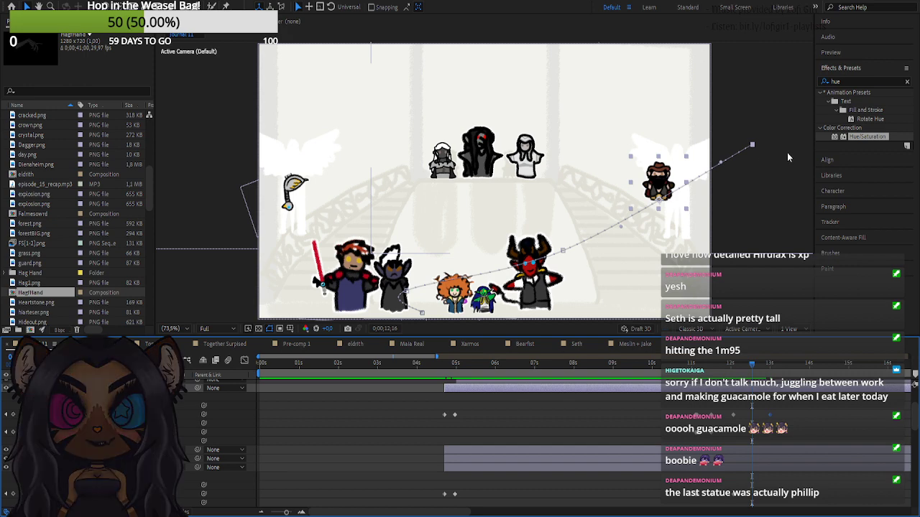
left_click_drag(760, 146, 788, 122)
left_click_drag(753, 373, 776, 371)
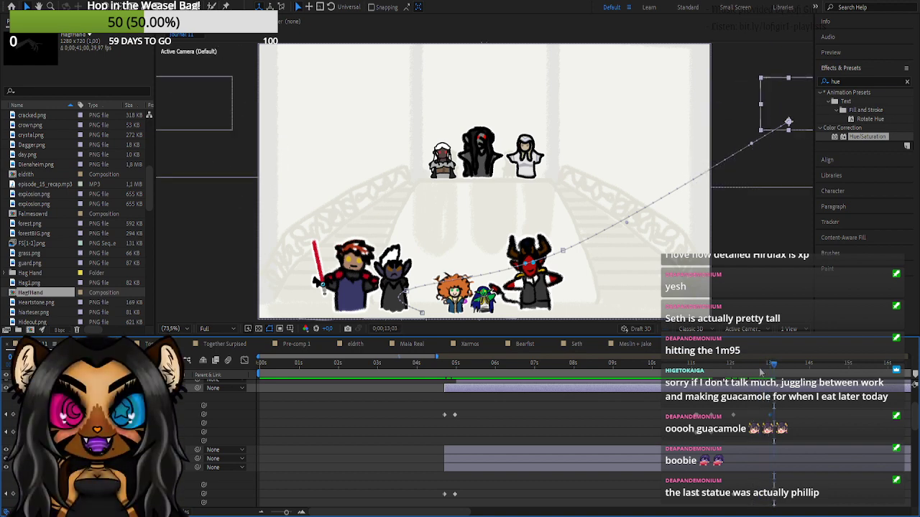
left_click(4, 414)
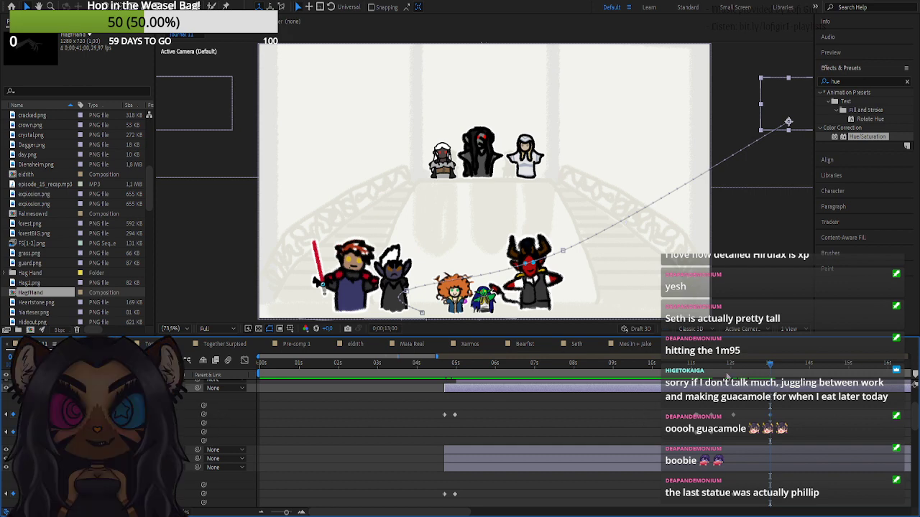
- Keyframe the goose and the hat-wearing character in their off-screen places at 0;00;14;01, including the hat-wearing character's rotation
mouse_move(724, 365)
left_mouse_down()
mouse_move(705, 366)
mouse_move(718, 366)
left_mouse_up()
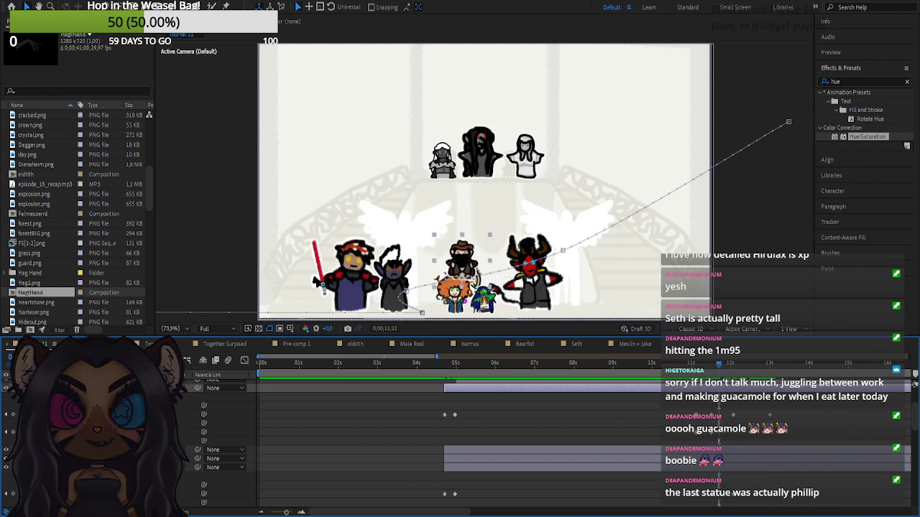
left_click(20, 432)
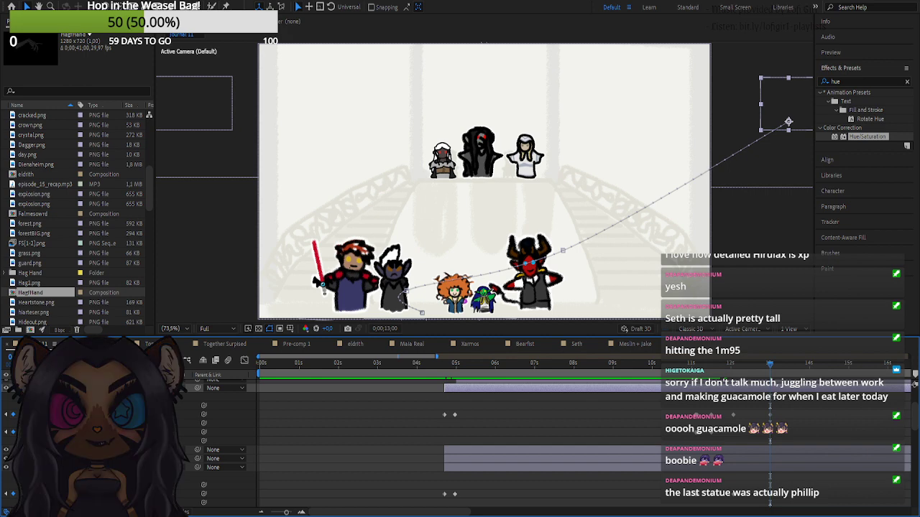
left_click_drag(710, 370, 810, 367)
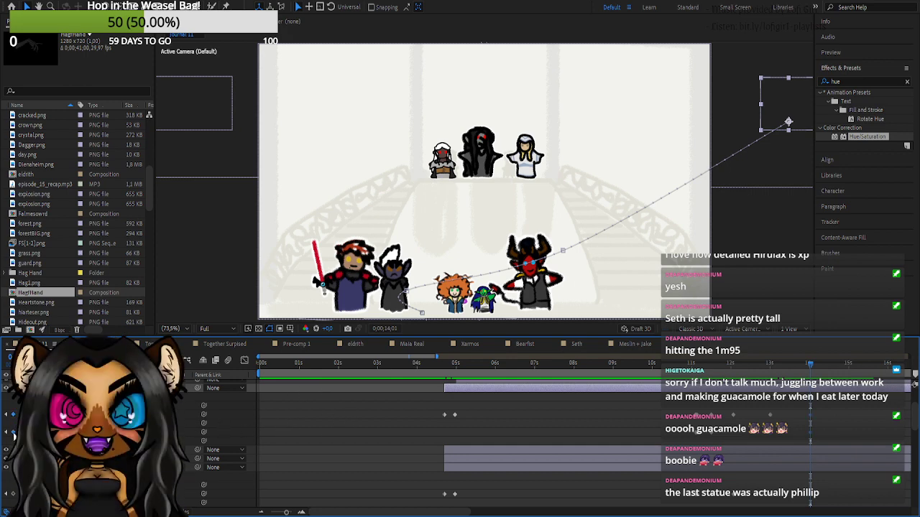
left_click(14, 495)
scroll(16, 489, "down", 2)
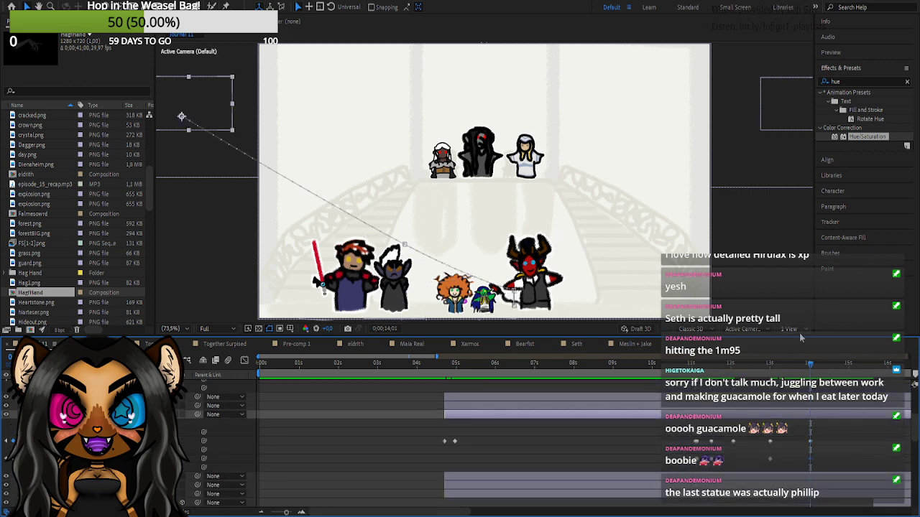
- Add hold keyframes for the off-screen characters one frame earlier, at 0;00;14;00
key("Page_Up")
scroll(460, 445, "up", 2)
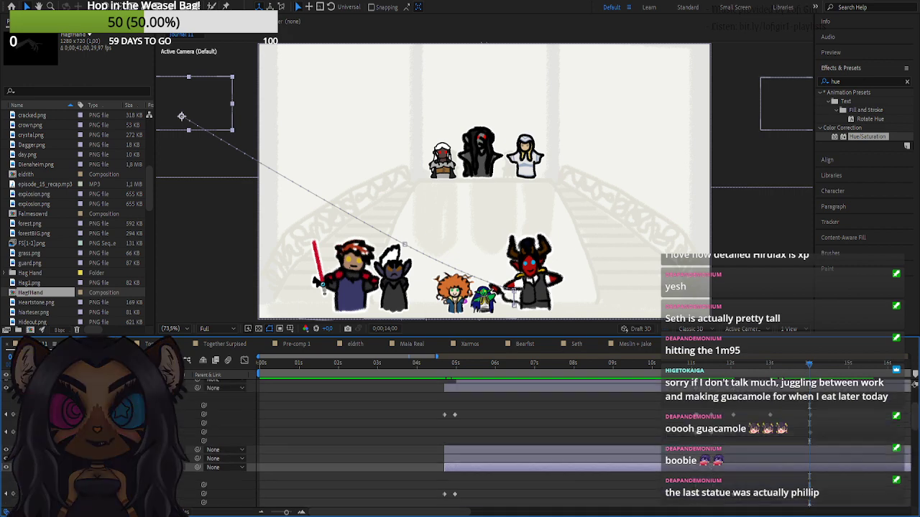
left_click(12, 415)
left_click(13, 432)
scroll(14, 436, "down", 1)
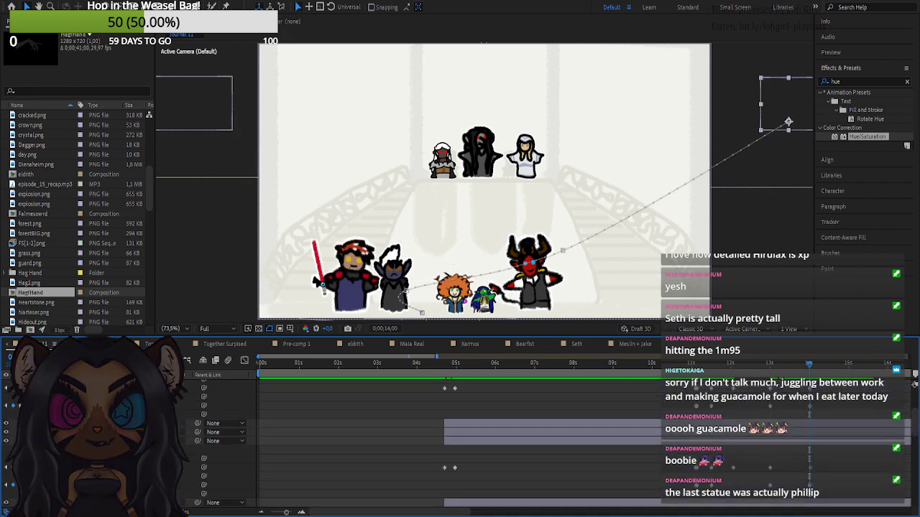
- Drop the hat-wearing character straight down to ground level at 0;00;14;01, matching its vertical position from the start of the scene
left_click(86, 441)
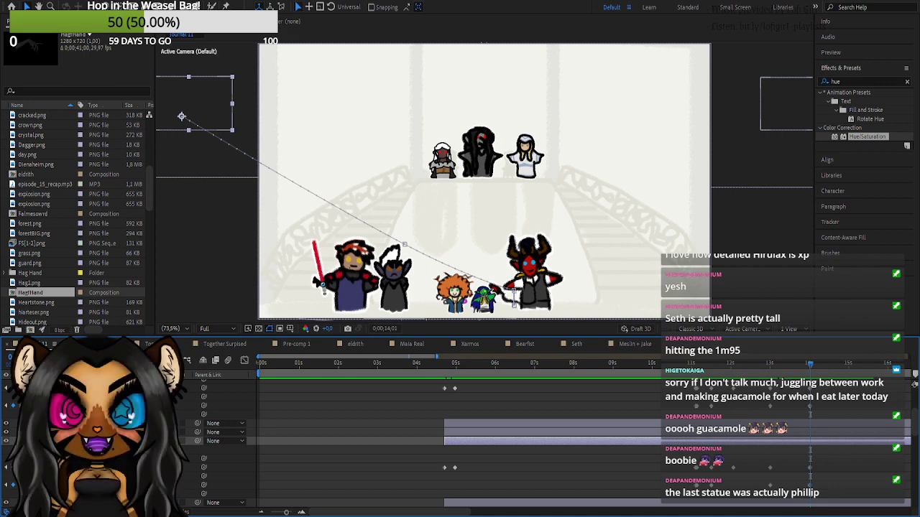
left_click(143, 406)
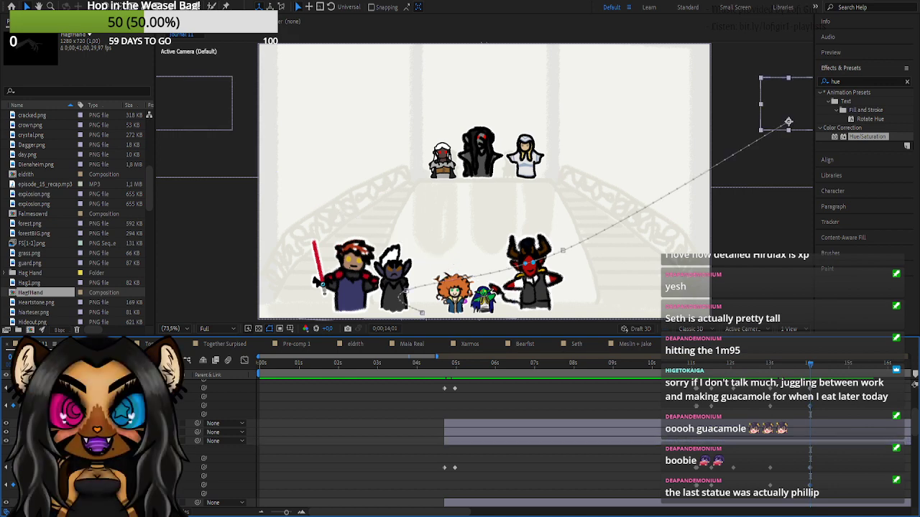
scroll(460, 438, "up", 1)
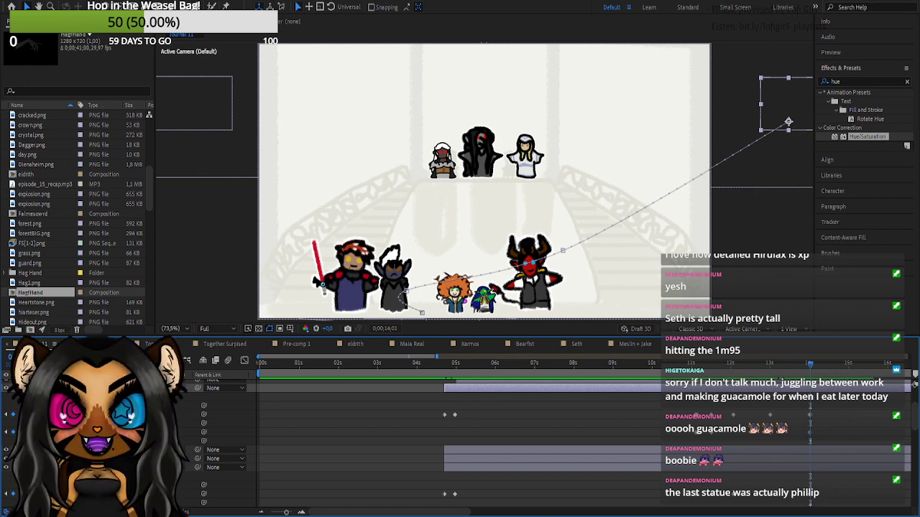
left_click_drag(149, 414, 408, 396)
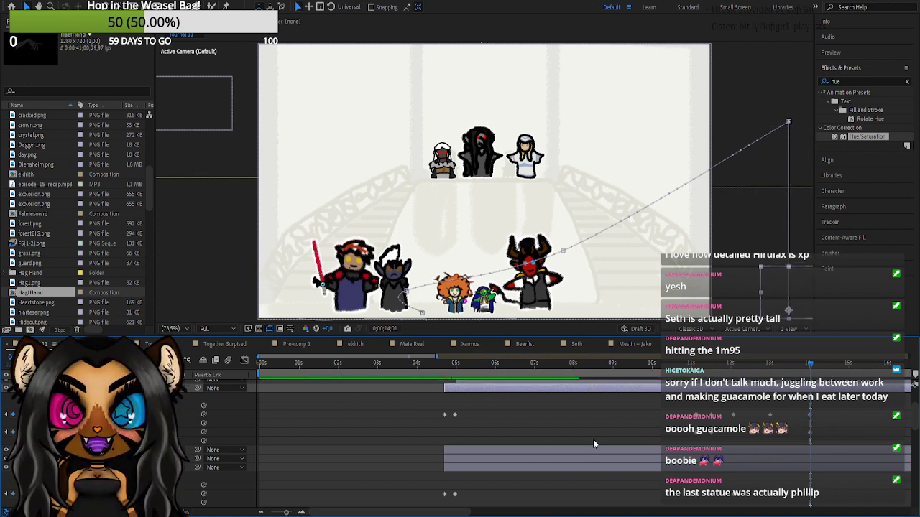
left_click(475, 384)
left_click(445, 367)
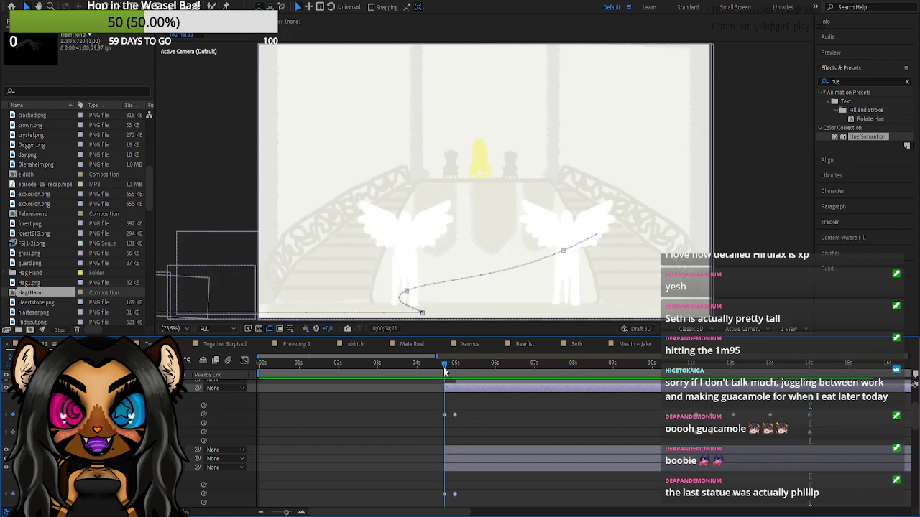
left_click(809, 368)
key("Page_Down")
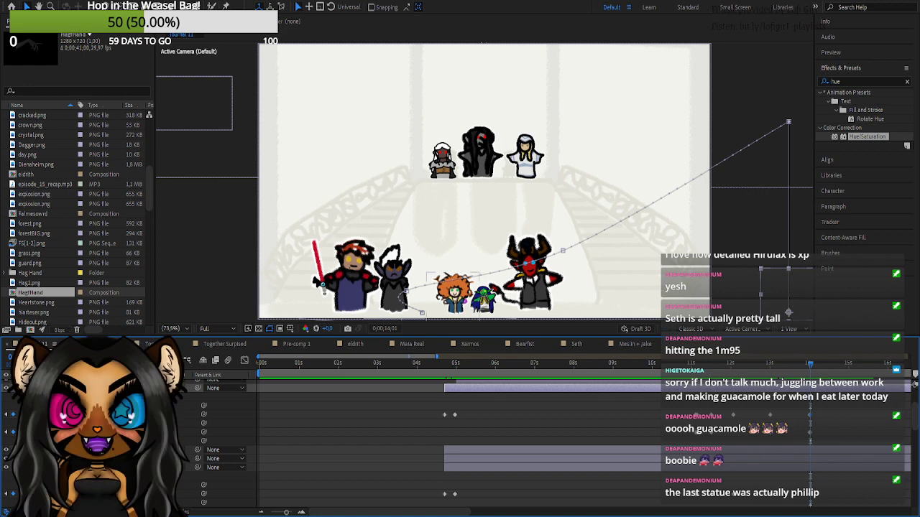
- Drop the goose straight down outside the frame at 0;00;14;01, matching its vertical position from the start of the scene
left_click(444, 364)
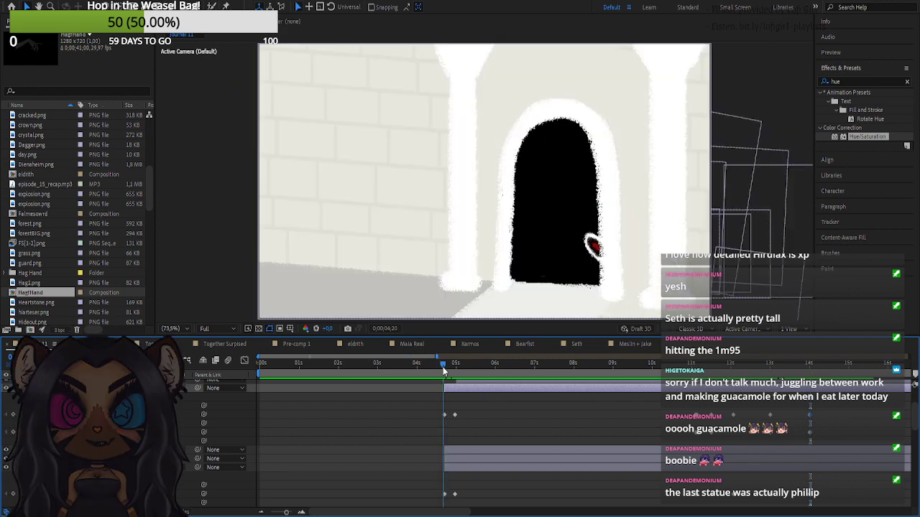
left_click(807, 365)
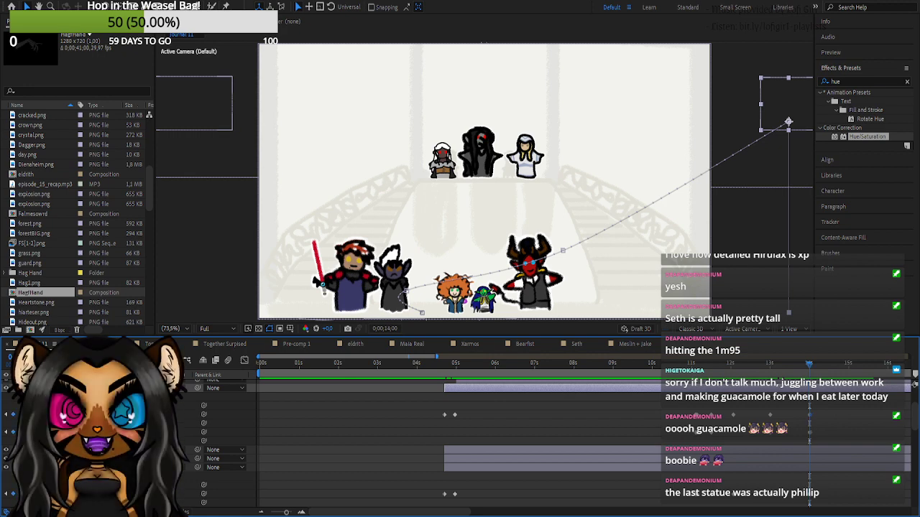
left_click(20, 495)
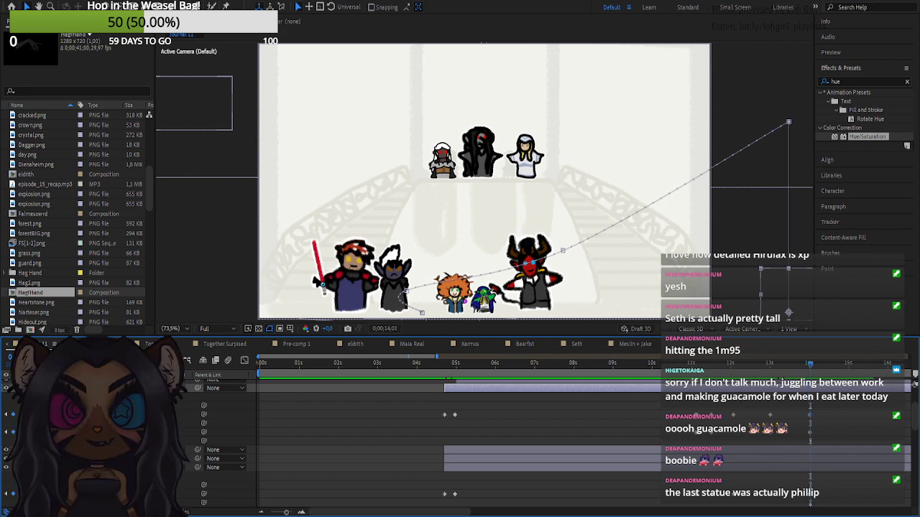
key("Return")
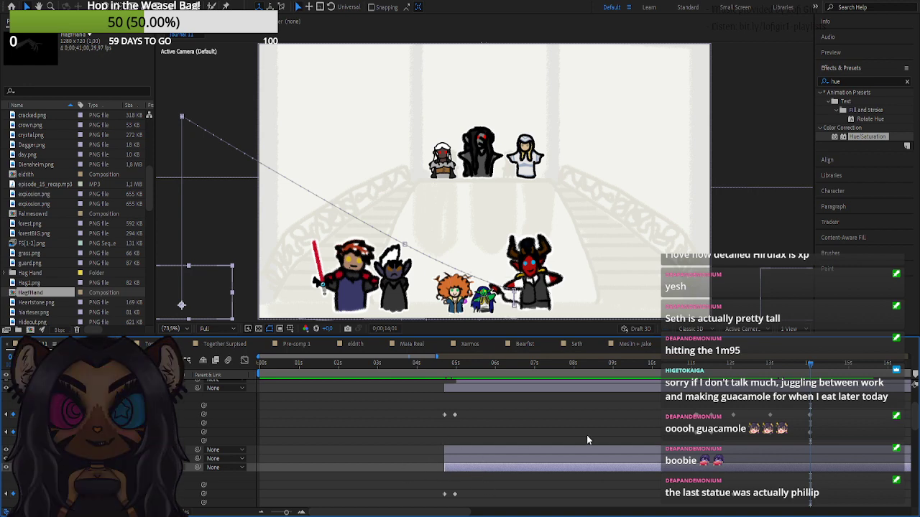
- Bring the goose horizontally back into the frame at 0;00;14;15, in front of the red horned character
left_click_drag(812, 366, 829, 374)
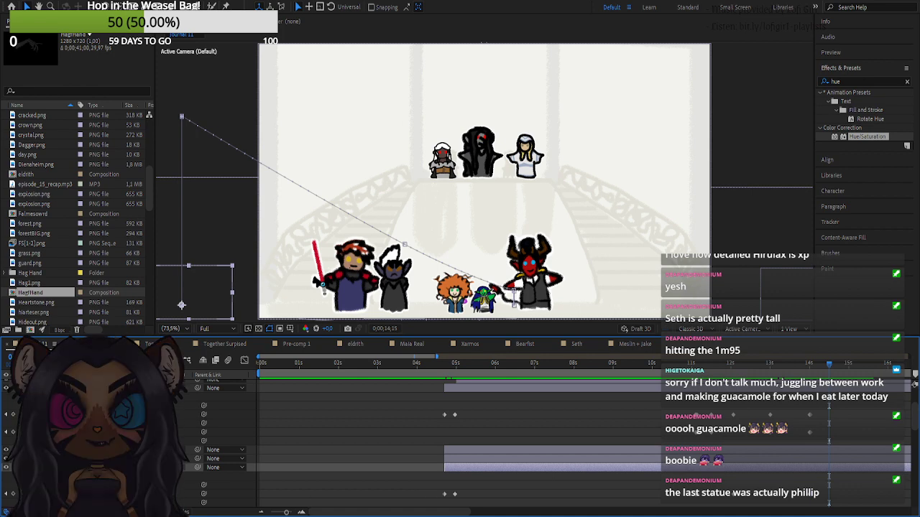
left_click_drag(144, 493, 283, 489)
left_click_drag(273, 291, 503, 291)
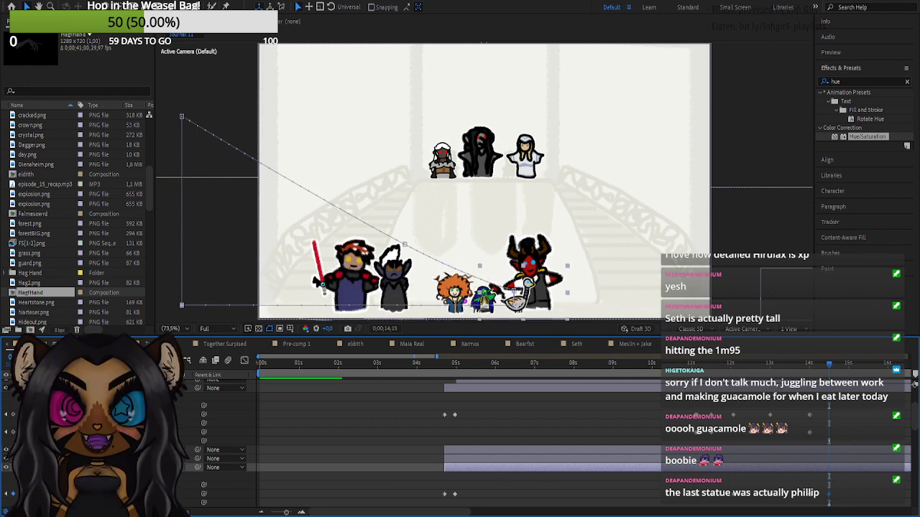
- Bring the hat-wearing character horizontally back at 0;00;14;15, between the black-hooded character and the orange-haired one
left_click(13, 414)
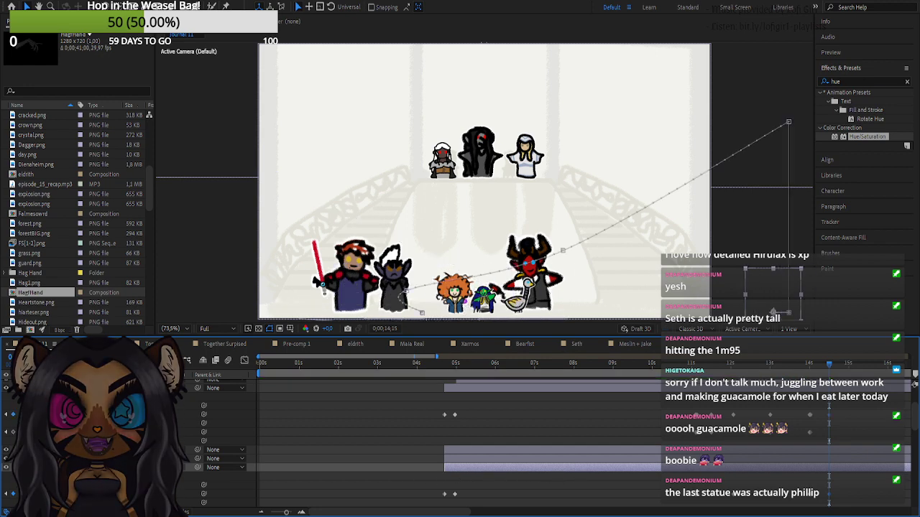
left_click_drag(136, 414, 16, 415)
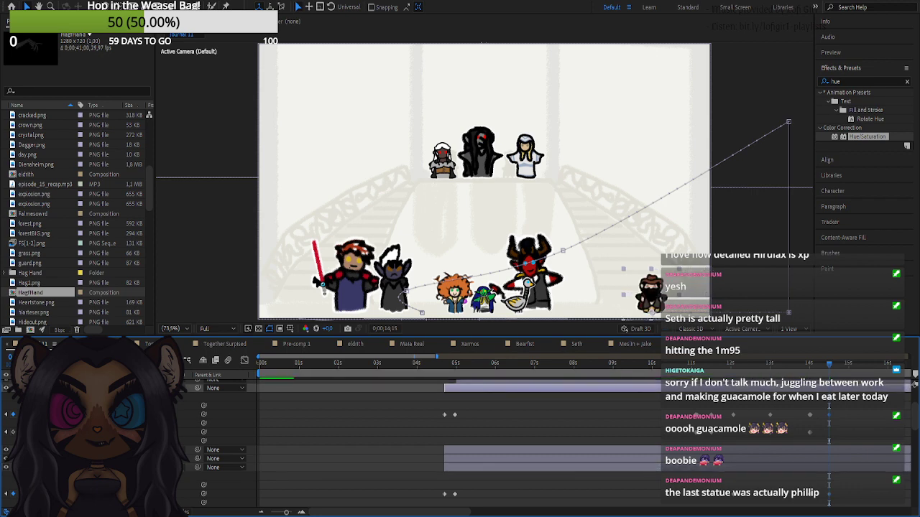
left_click_drag(137, 415, 59, 415)
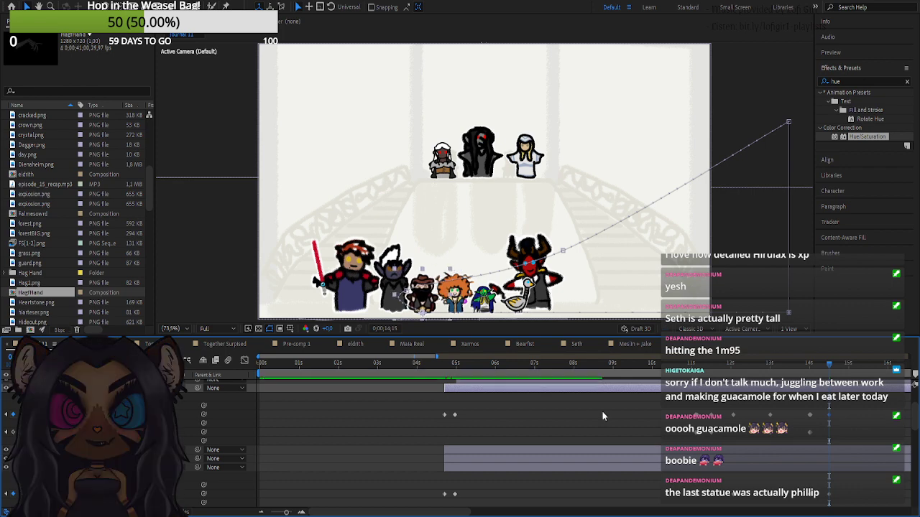
- Show more of the timeline, preview the animation from the beginning, and review the frames after the characters' return up to 0;00;18;06
left_click_drag(284, 513, 271, 513)
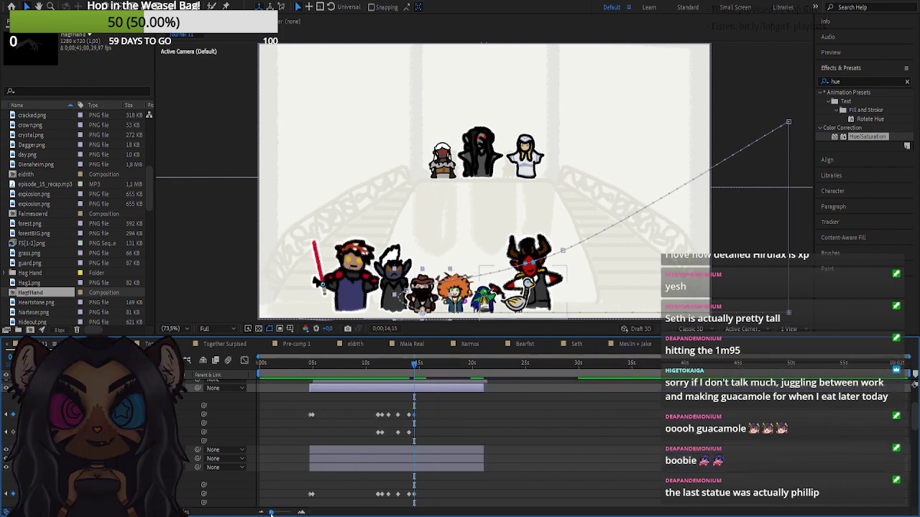
key("Home")
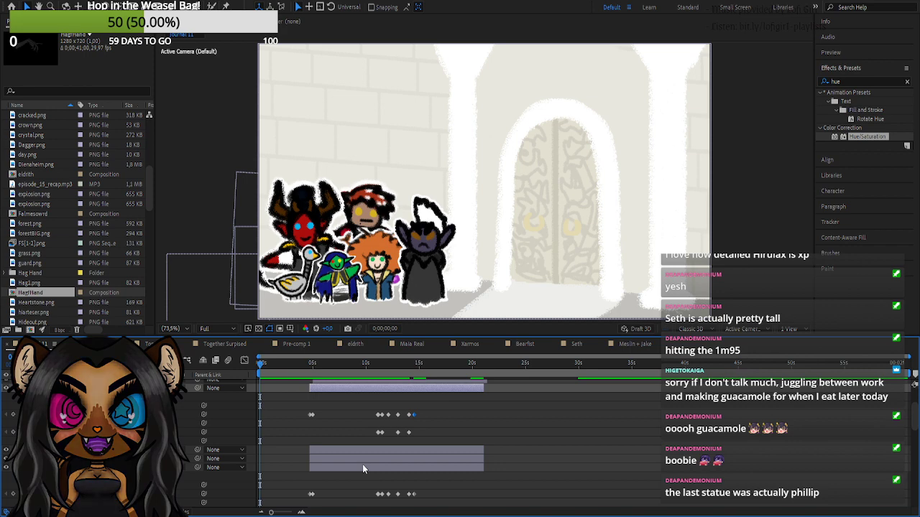
key("space")
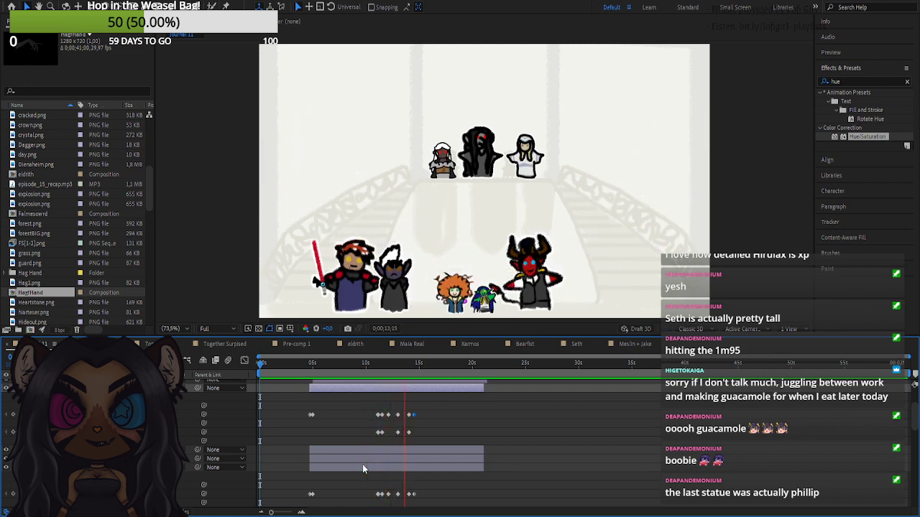
key("space")
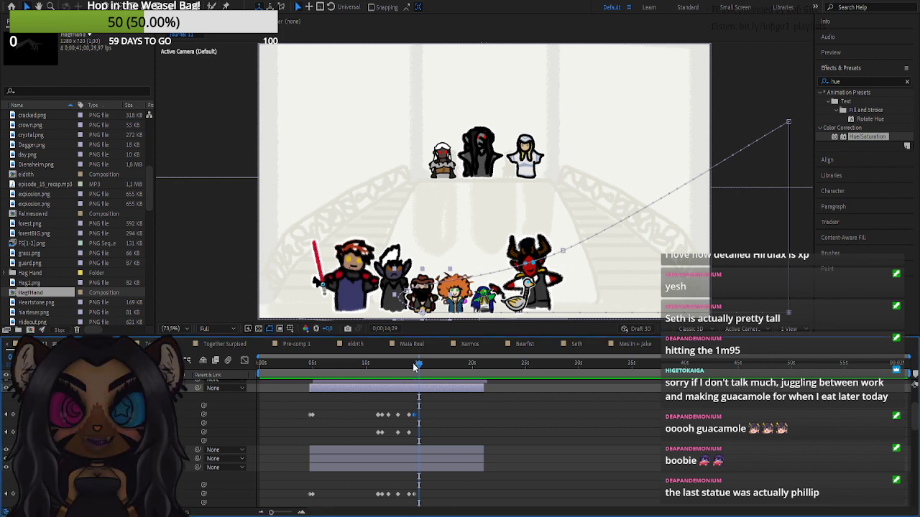
left_click_drag(413, 363, 422, 363)
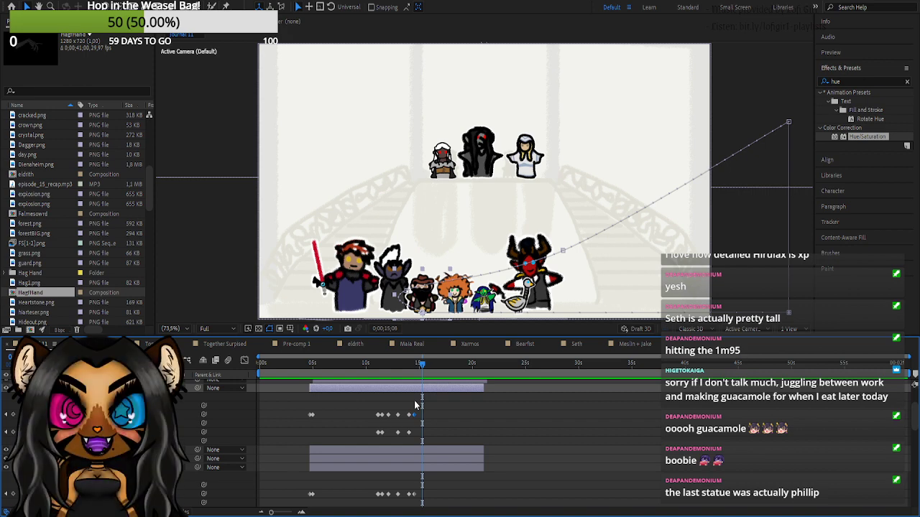
left_click(435, 365)
left_click_drag(439, 370, 454, 375)
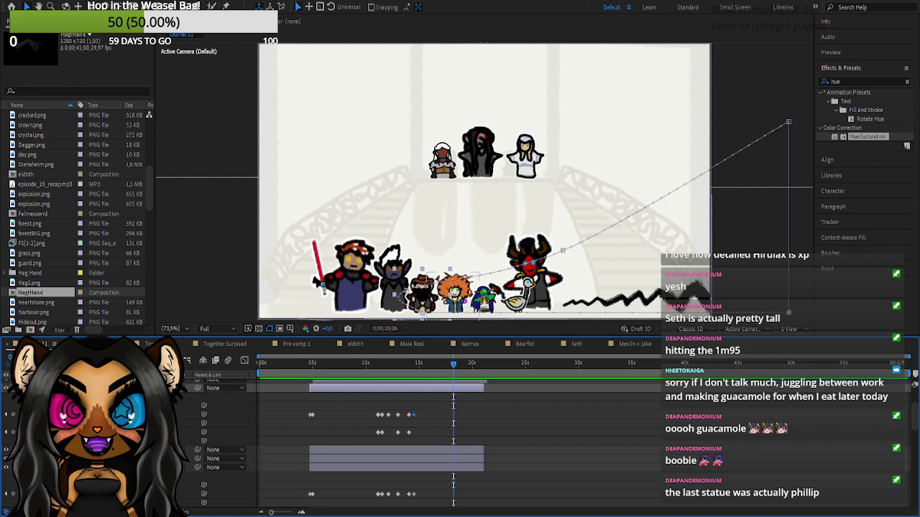
- Collapse the expanded properties of the goose, the hat-wearing character and the two winged statue layers
left_click(42, 468)
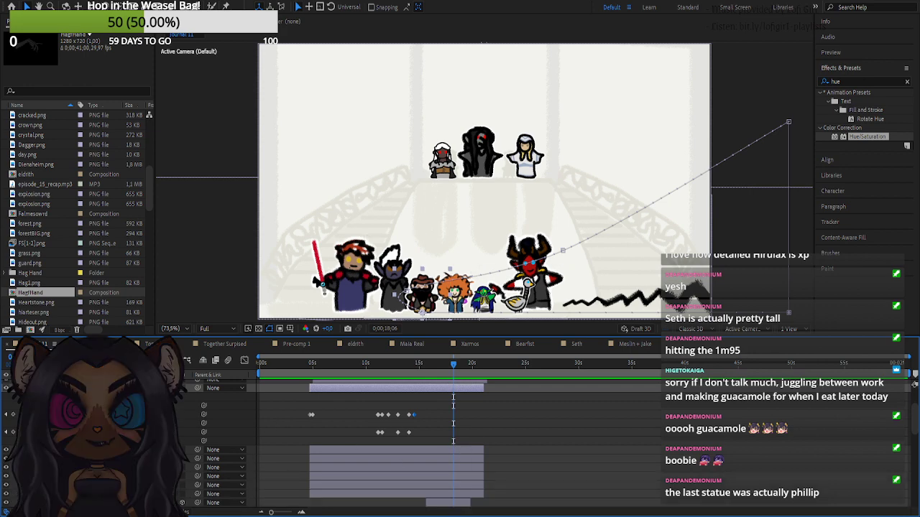
left_click(41, 388)
scroll(247, 439, "down", 2)
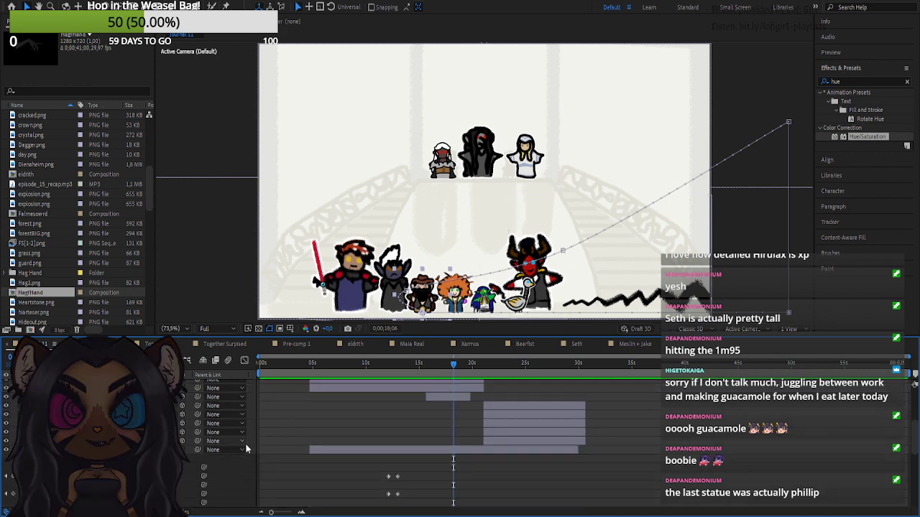
left_click(42, 450)
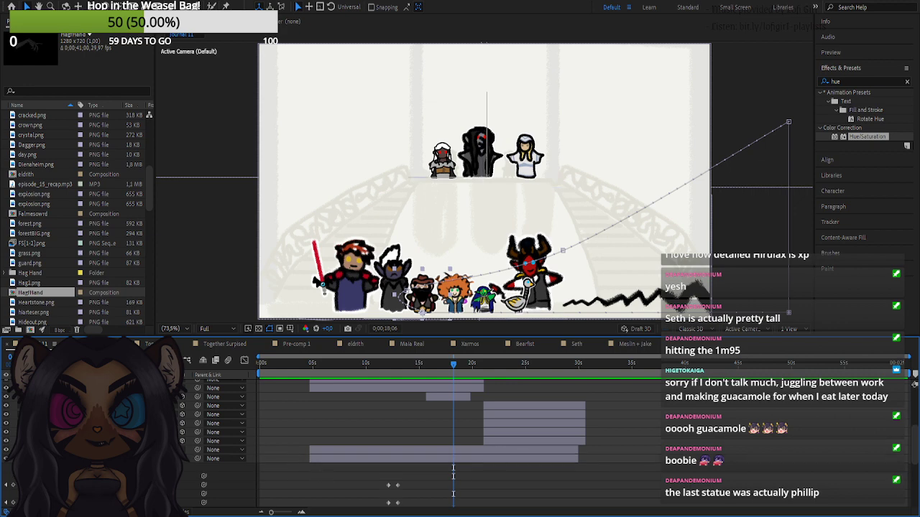
left_click(41, 458)
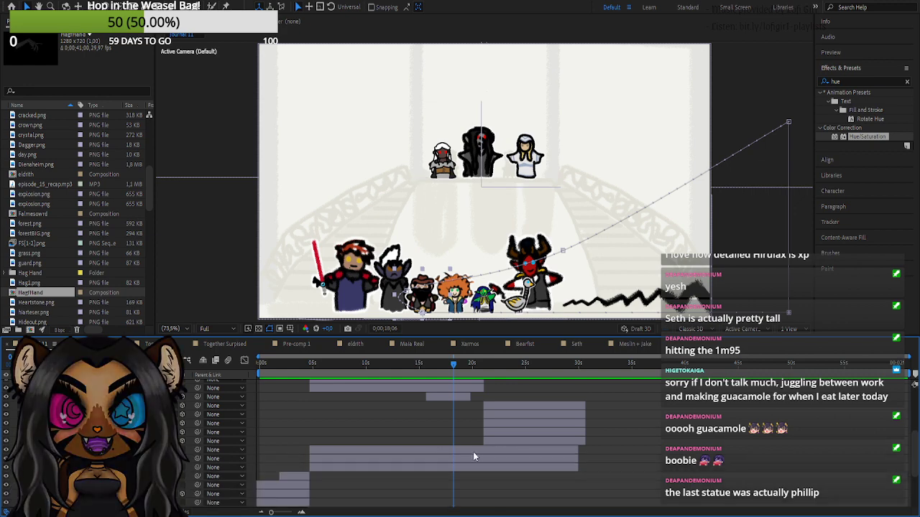
- Shorten both winged statue layers to end at about 17 seconds, and the full-frame layer below them to end at about 0;00;18;06
left_click(473, 457)
left_click(471, 451, "shift")
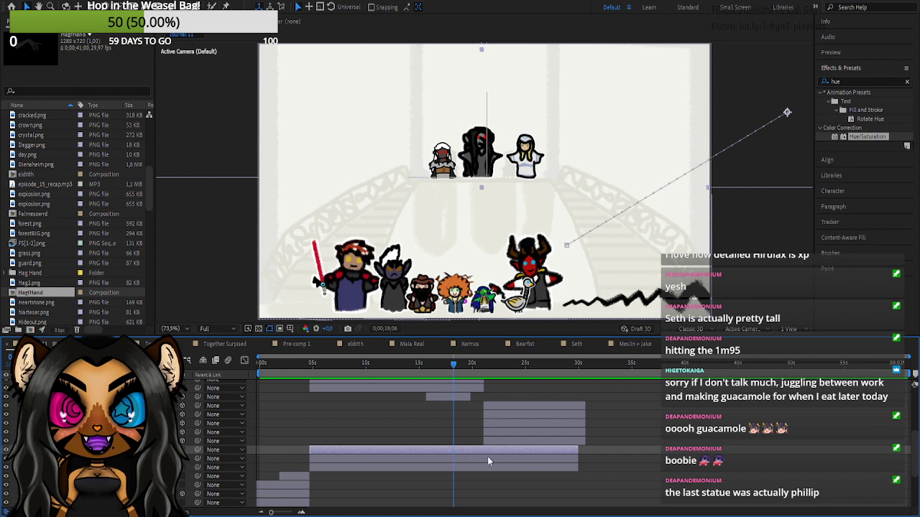
left_click_drag(577, 449, 445, 478)
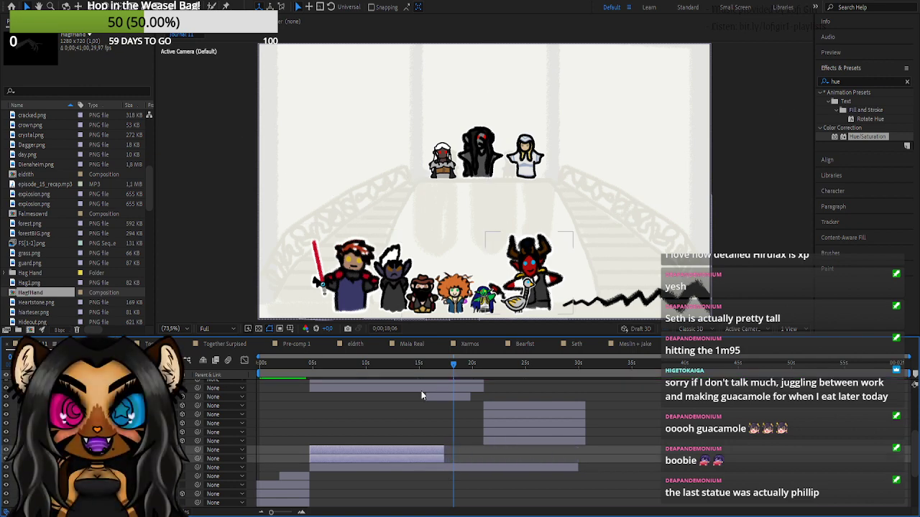
left_click_drag(577, 467, 456, 468)
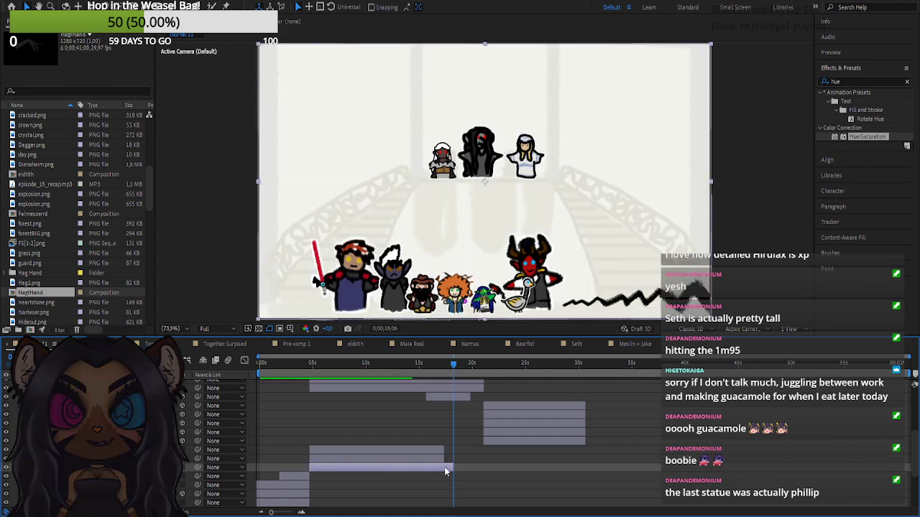
- Shorten both winged statue layers to end at 0;00;13;01
left_click_drag(432, 371, 399, 372)
left_click(403, 455)
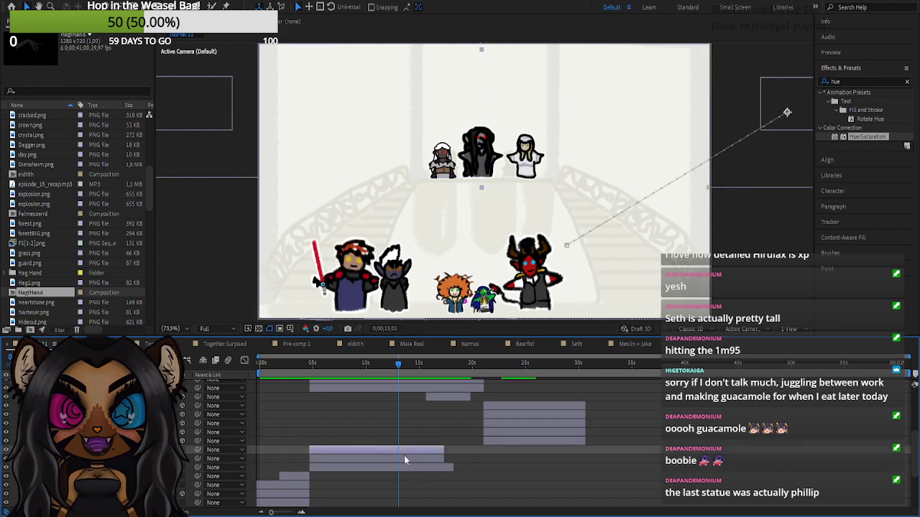
left_click_drag(443, 453, 396, 460)
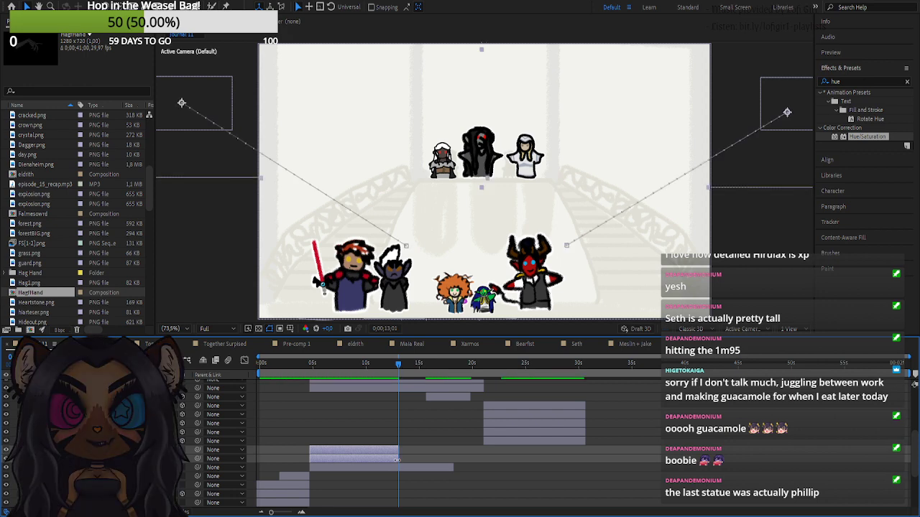
- Move the group of five door-scene layers earlier to start at 0;00;18;07, directly after the staircase background ends
scroll(578, 458, "up", 3)
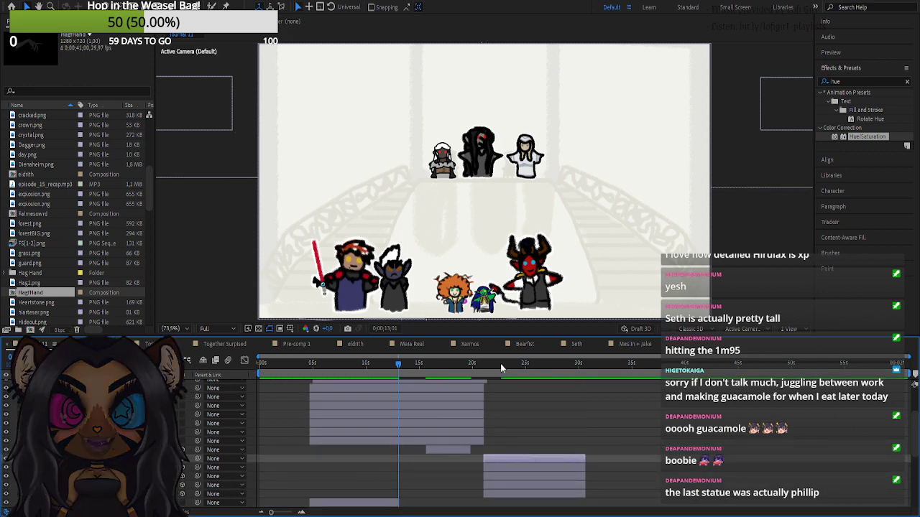
left_click(523, 364)
scroll(497, 432, "down", 2)
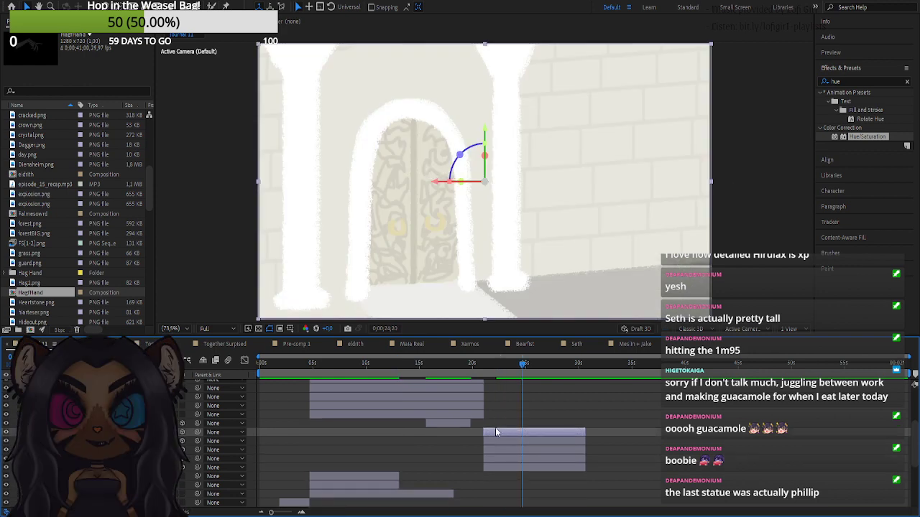
left_click(497, 467, "shift")
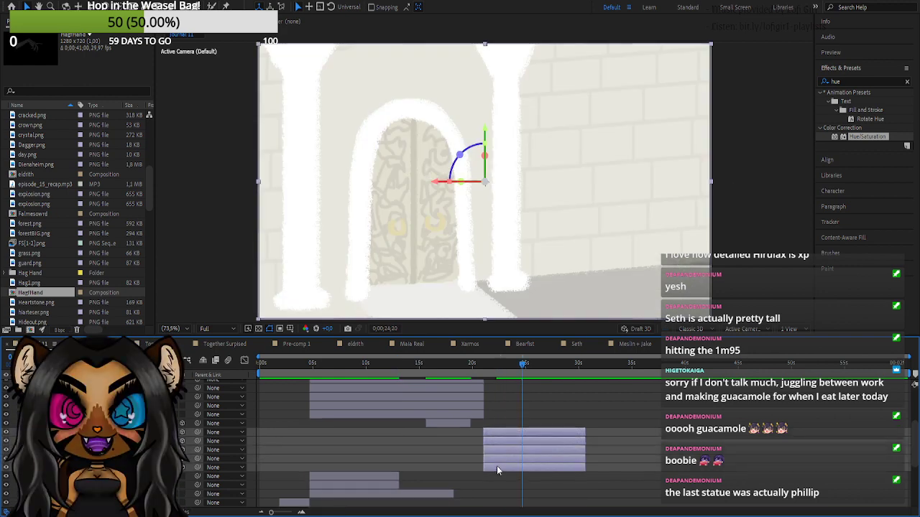
left_click(300, 512)
left_click(300, 513)
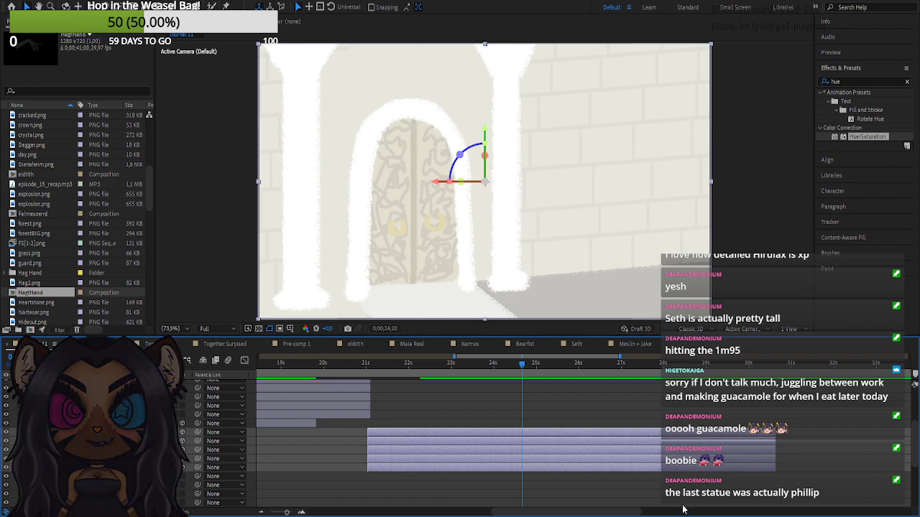
left_click_drag(635, 515, 595, 514)
scroll(546, 452, "down", 1)
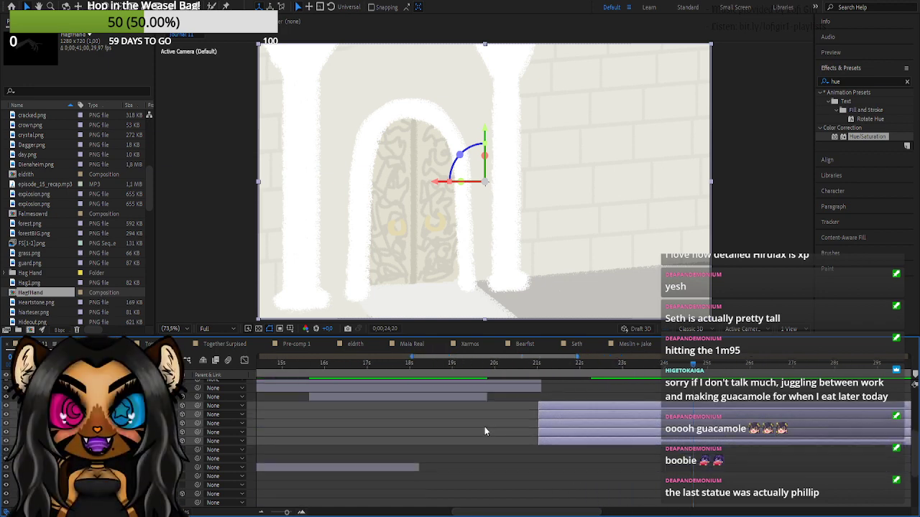
left_click(418, 369)
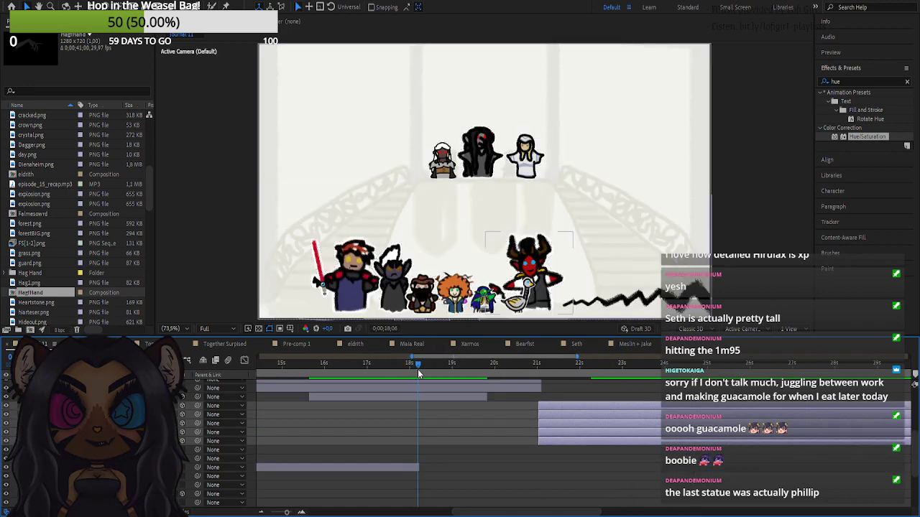
left_click(419, 369)
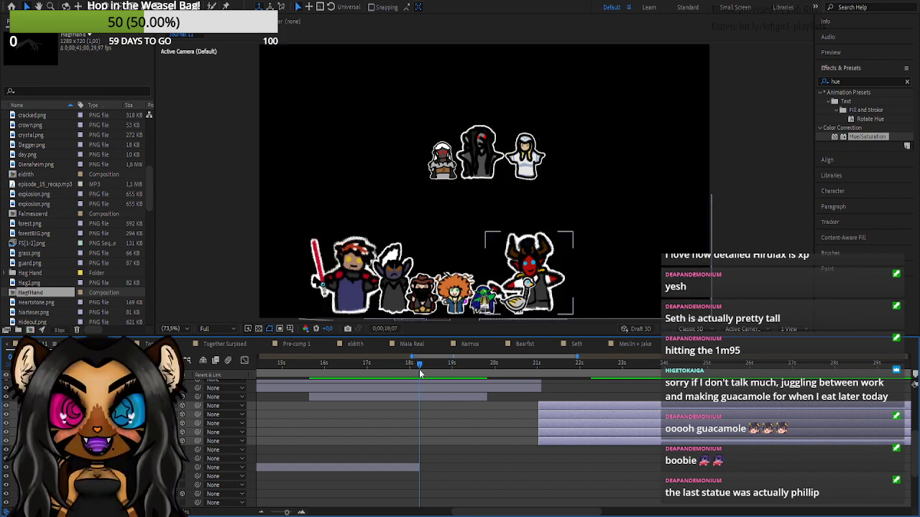
left_click_drag(548, 417, 427, 418)
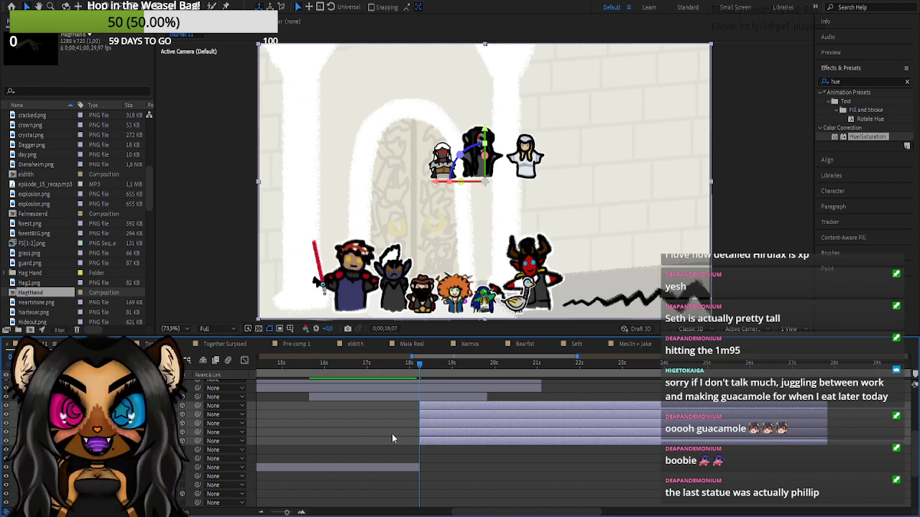
- Hide the black jagged-line layer and shift it later to start at about 26.5 seconds
scroll(440, 454, "up", 4)
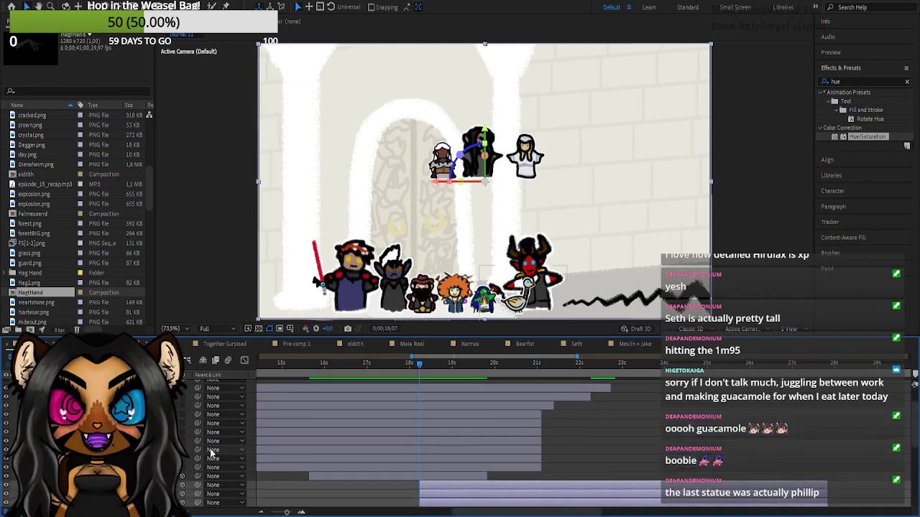
left_click(10, 480)
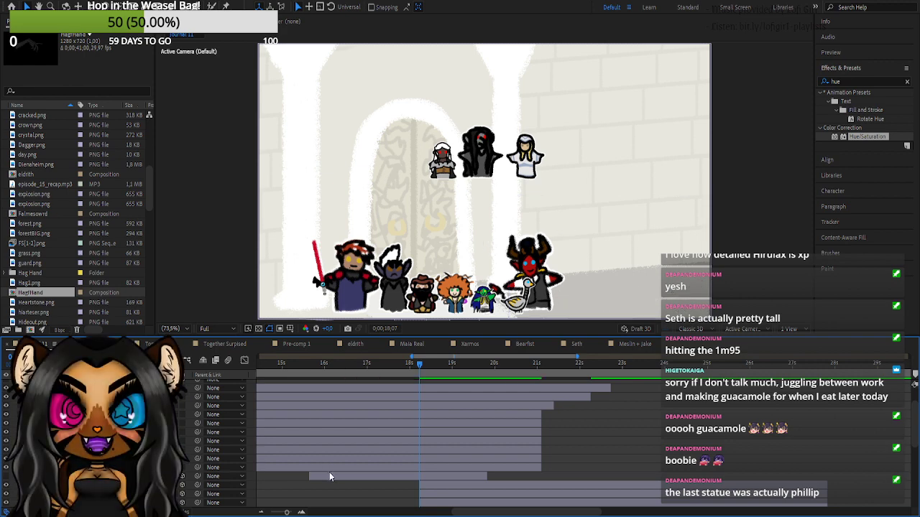
left_click_drag(329, 476, 790, 476)
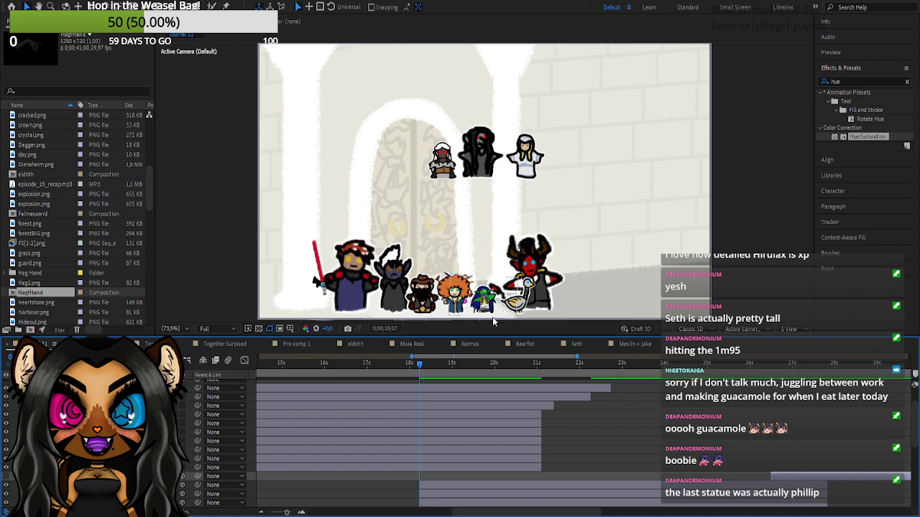
- Shorten the lower-row character layers and the three characters on the balcony to end at 0;00;18;07
left_click(490, 416)
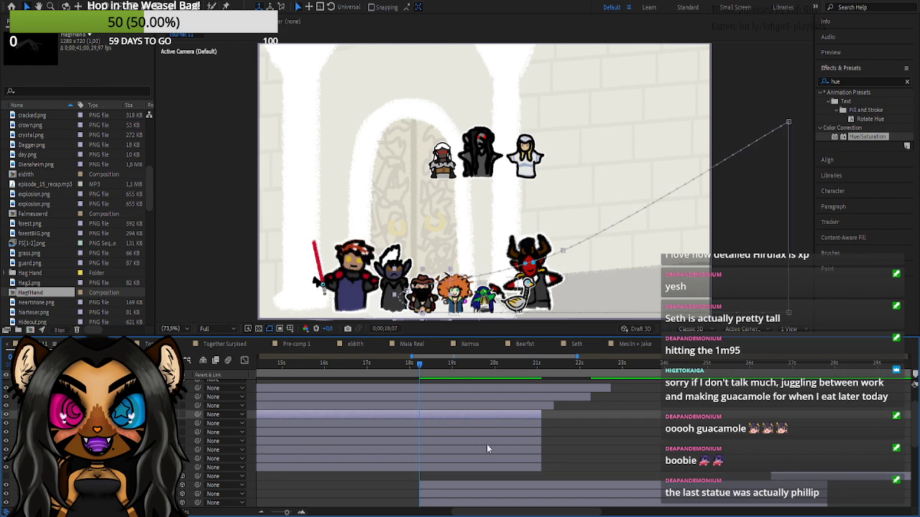
left_click(468, 468, "shift")
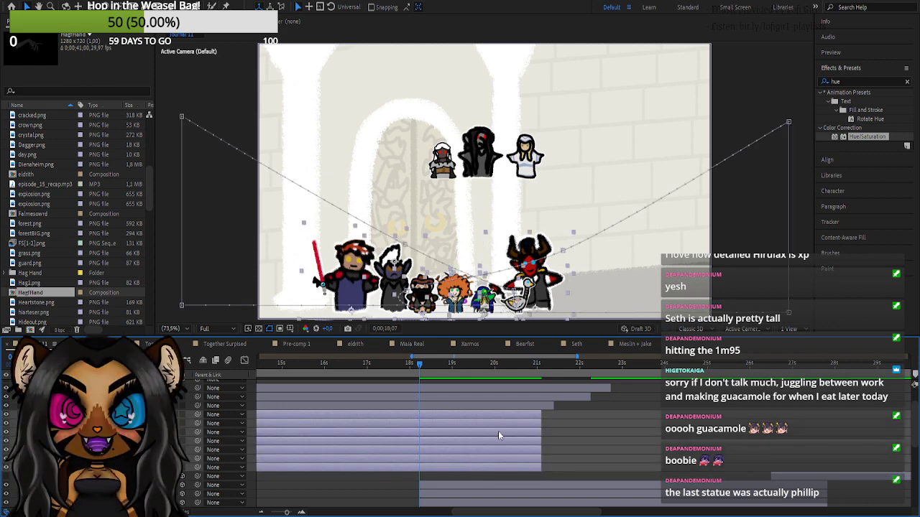
left_click_drag(540, 416, 417, 449)
left_click(564, 398)
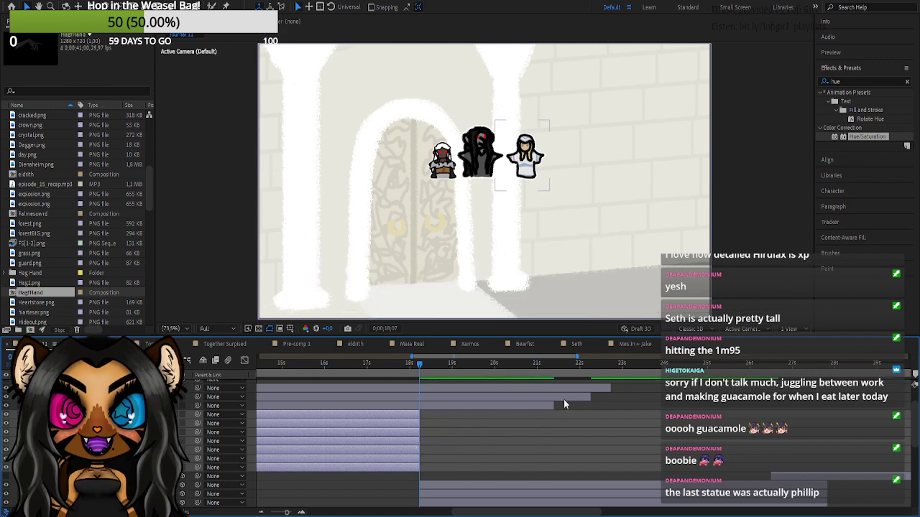
left_click_drag(567, 396, 420, 417)
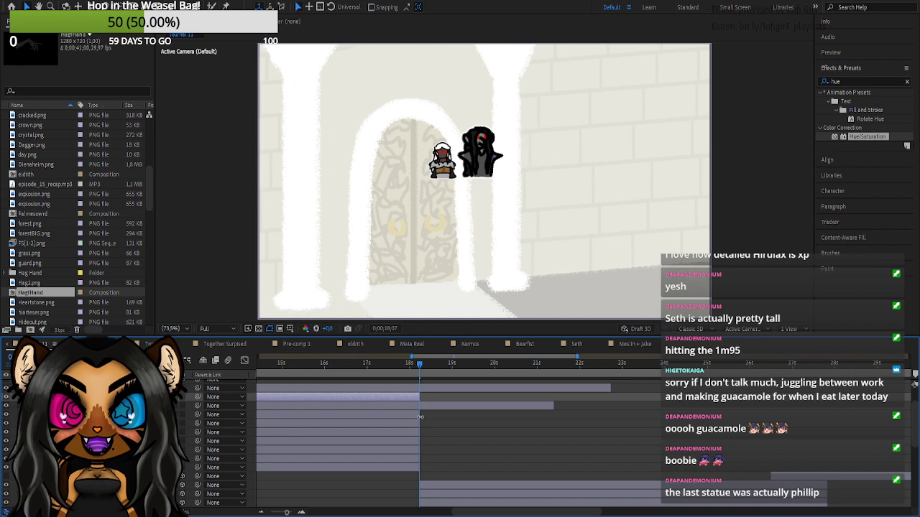
left_click_drag(610, 388, 421, 421)
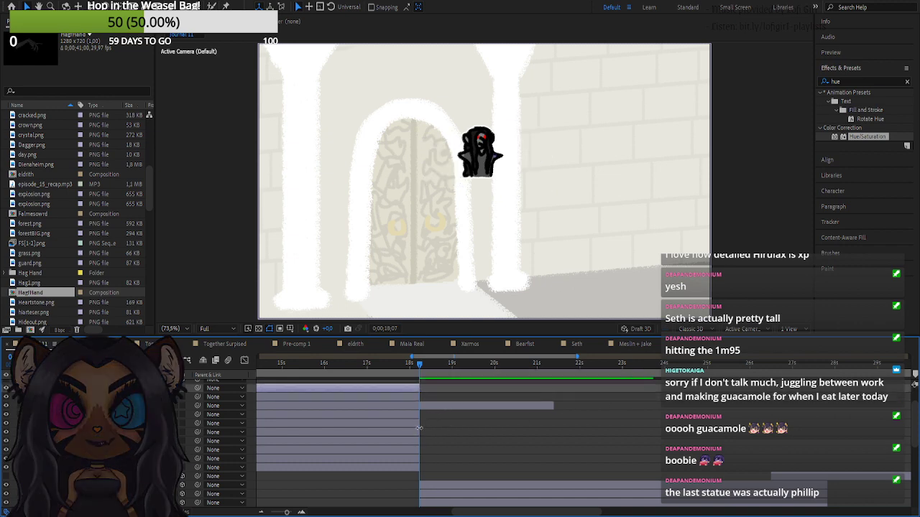
left_click(501, 404)
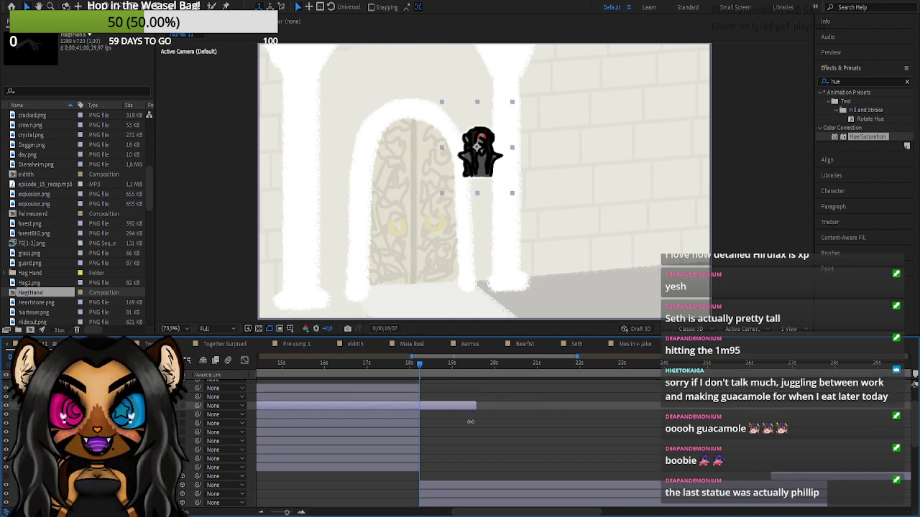
left_click_drag(554, 408, 422, 436)
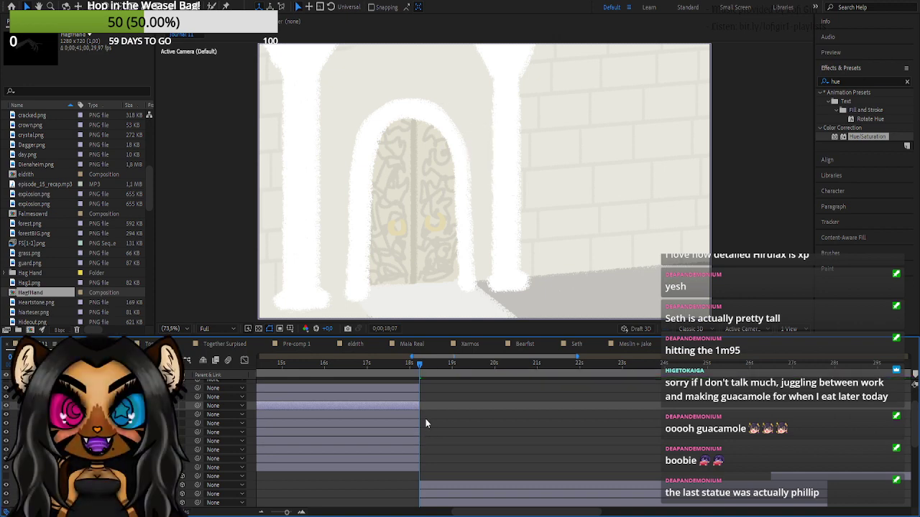
- Pre-compose all layers of the opening five seconds, excluding the audio, into one intro composition
scroll(388, 395, "up", 2)
scroll(422, 414, "down", 5)
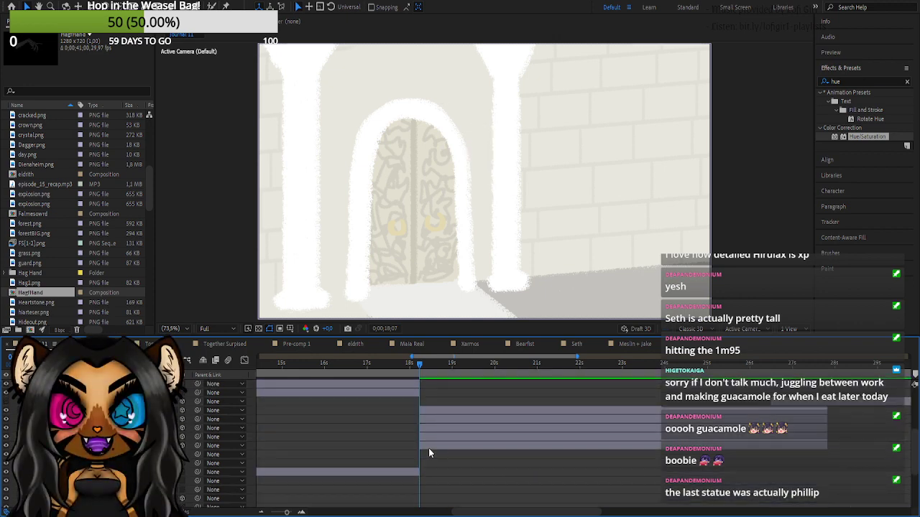
scroll(433, 446, "down", 3)
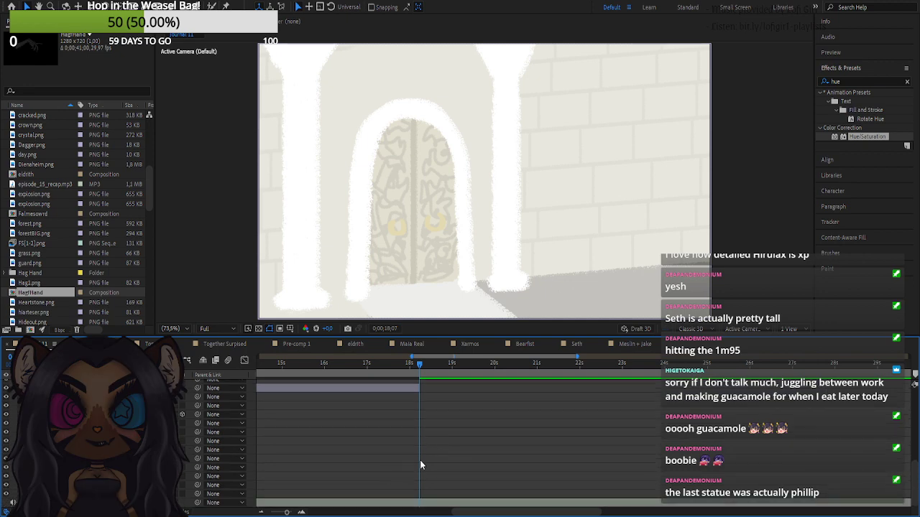
left_click_drag(286, 513, 270, 513)
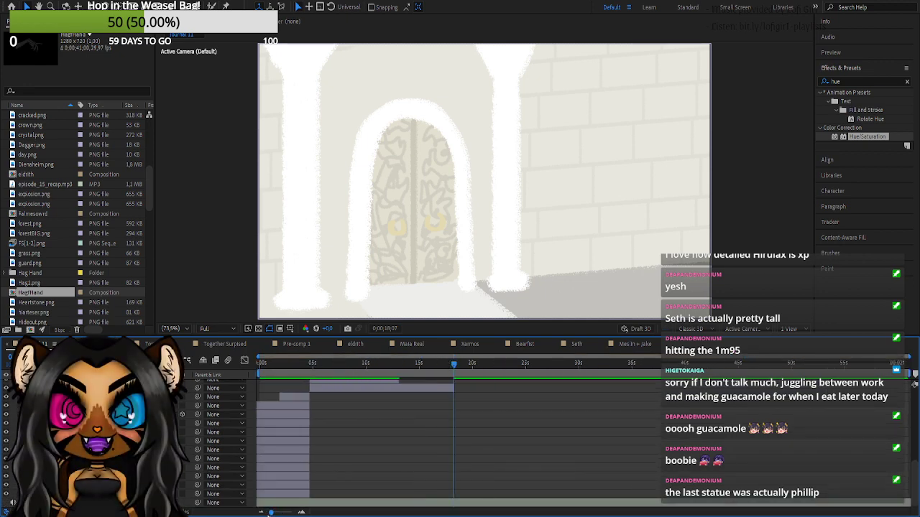
left_click(288, 493)
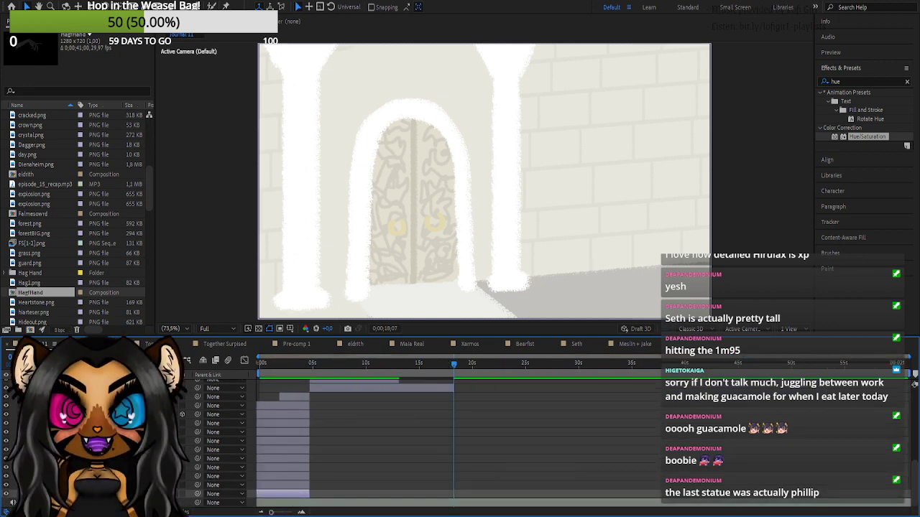
left_click(290, 397, "shift")
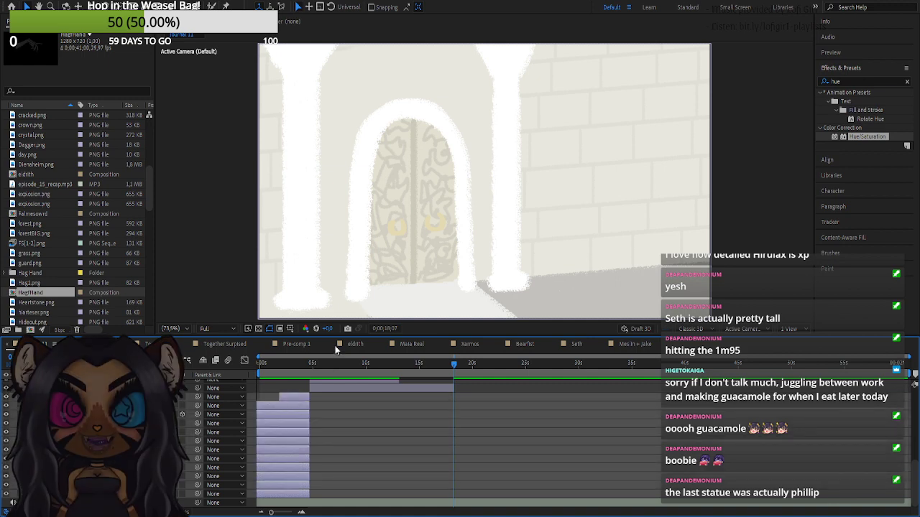
key("ctrl+shift+c")
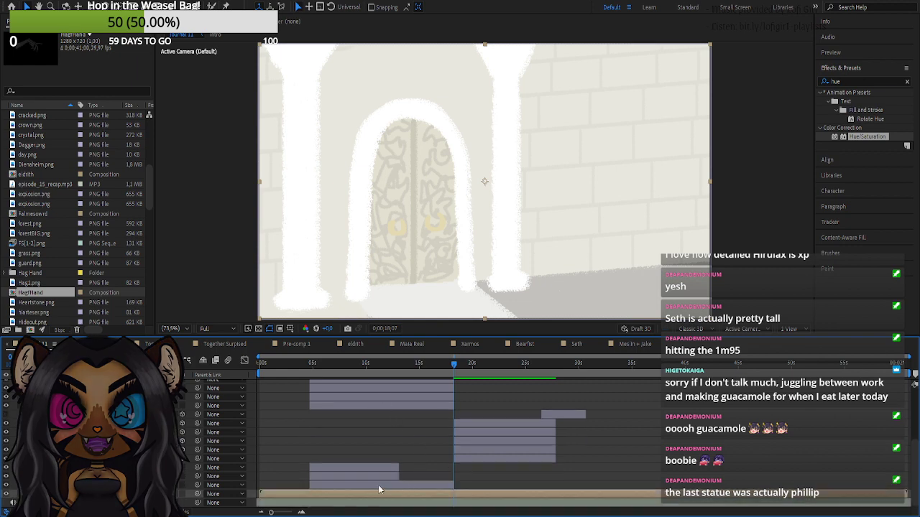
- Preview the characters' return from 0;00;13;13 and stop at 0;00;16;11
left_click(378, 485)
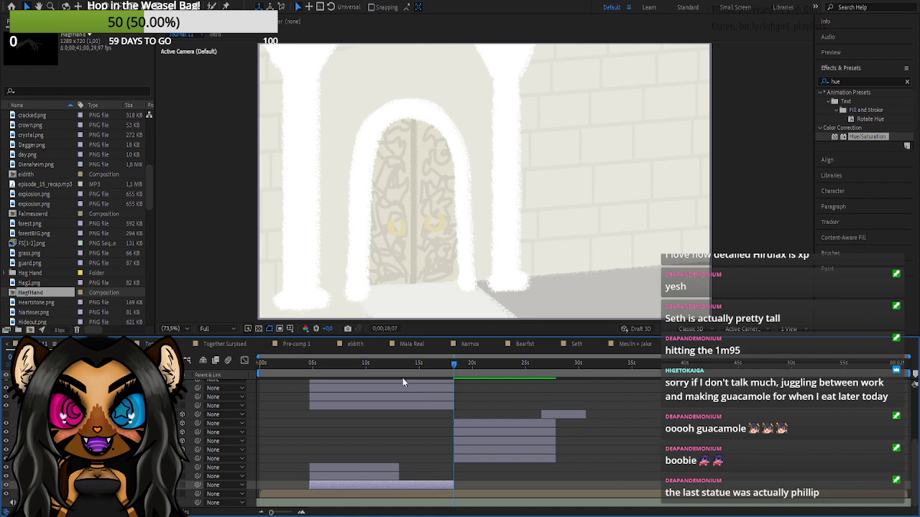
mouse_move(402, 374)
left_mouse_down()
mouse_move(365, 375)
mouse_move(403, 376)
left_mouse_up()
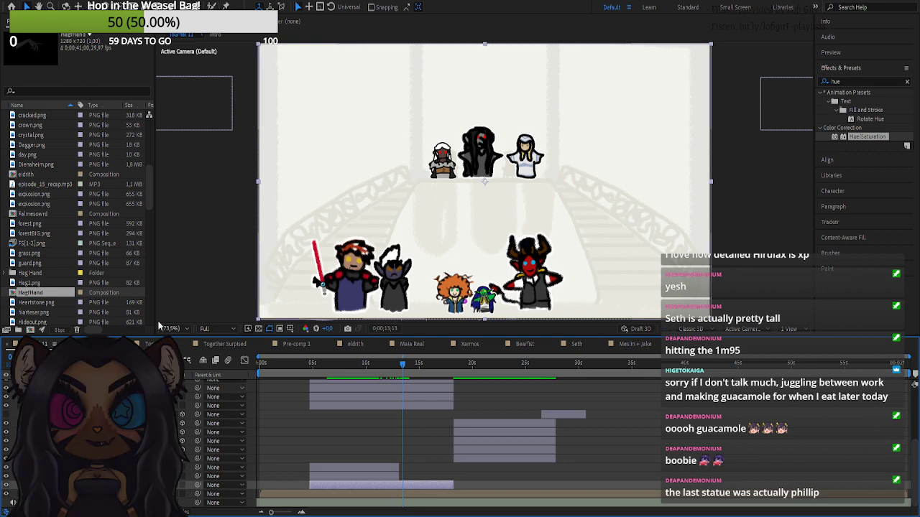
scroll(61, 173, "up", 3)
key("space")
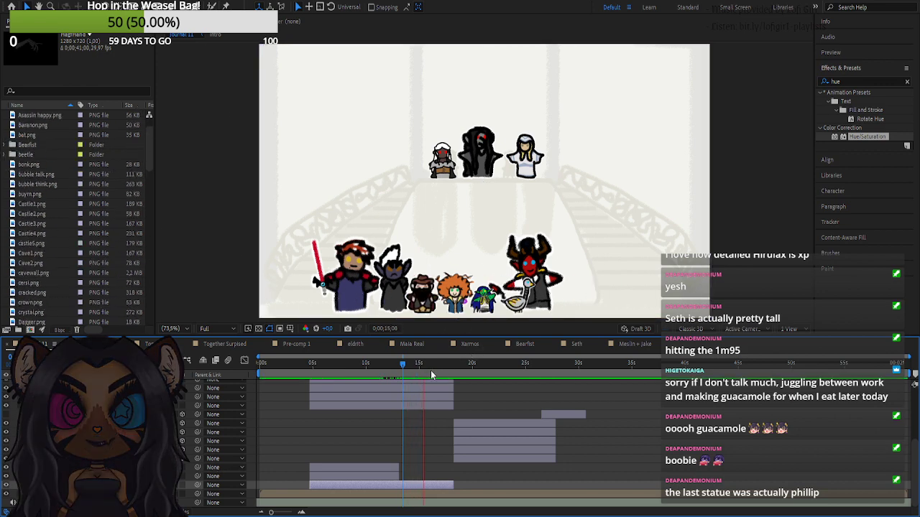
left_click(432, 371)
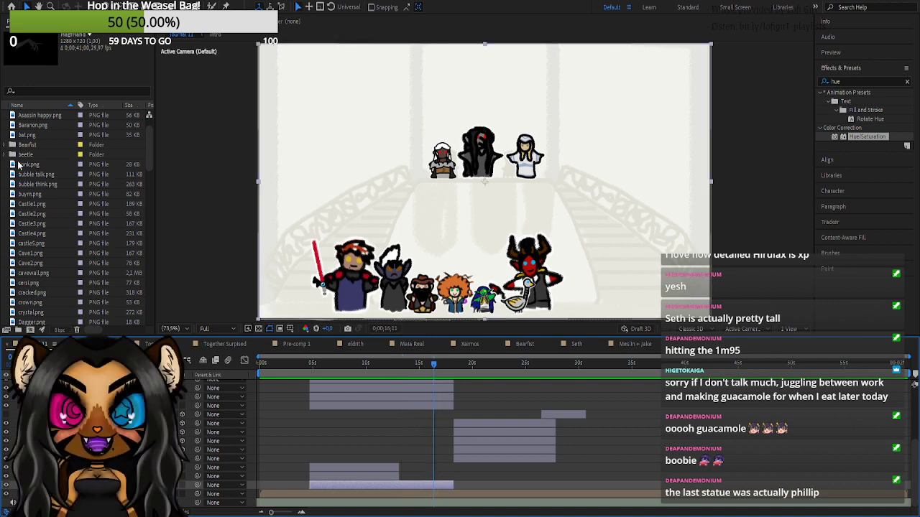
- Add bubble talk.png from the project files to the scene, over the balcony characters
scroll(47, 176, "up", 3)
left_click(45, 208)
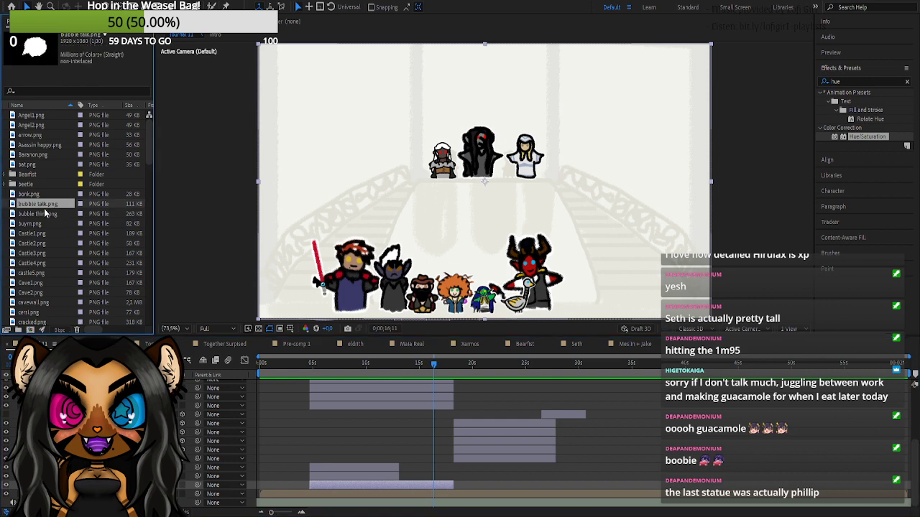
left_click_drag(45, 205, 524, 179)
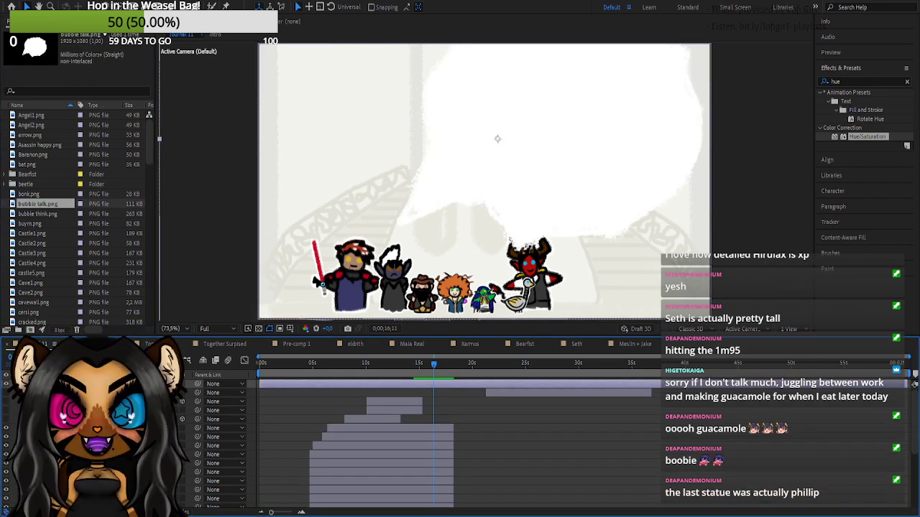
- Turn the speech bubble black using Hue/Saturation with Master Lightness at -100, and scale the bubble down
left_click(38, 384)
left_click(53, 393)
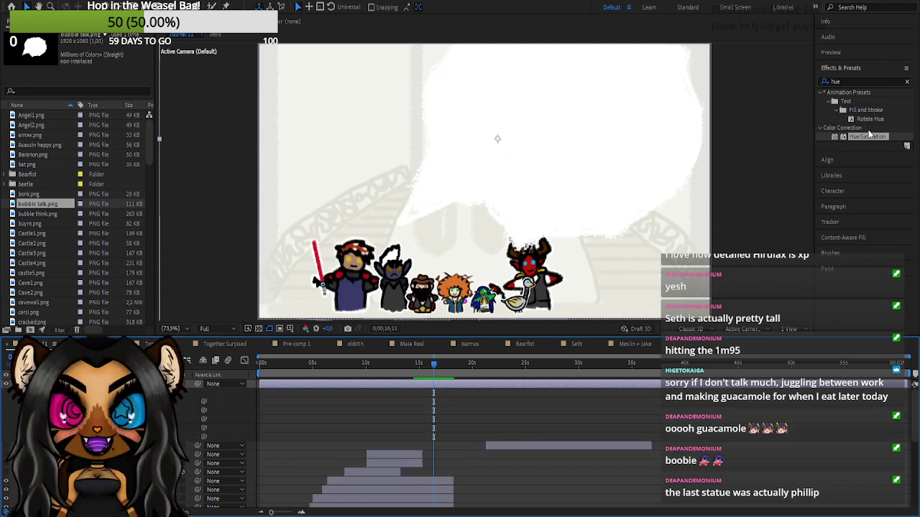
left_click_drag(868, 143, 517, 388)
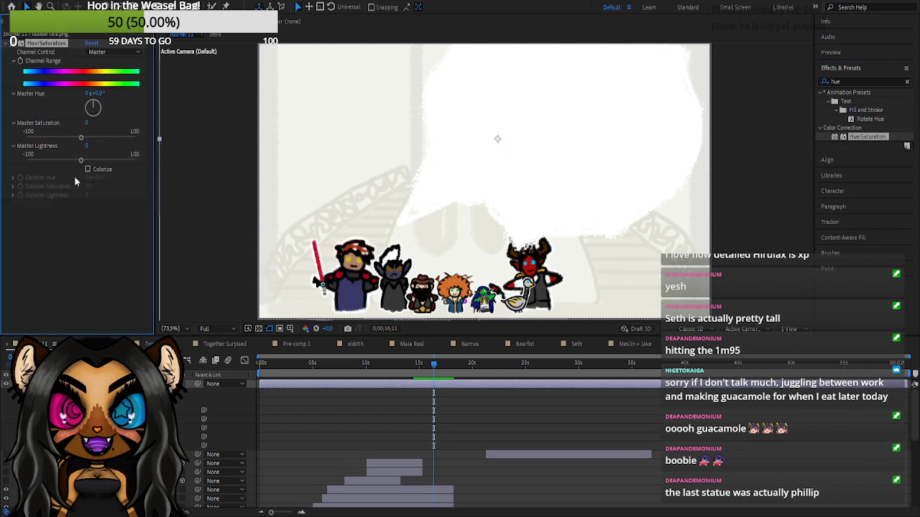
left_click_drag(65, 159, 2, 174)
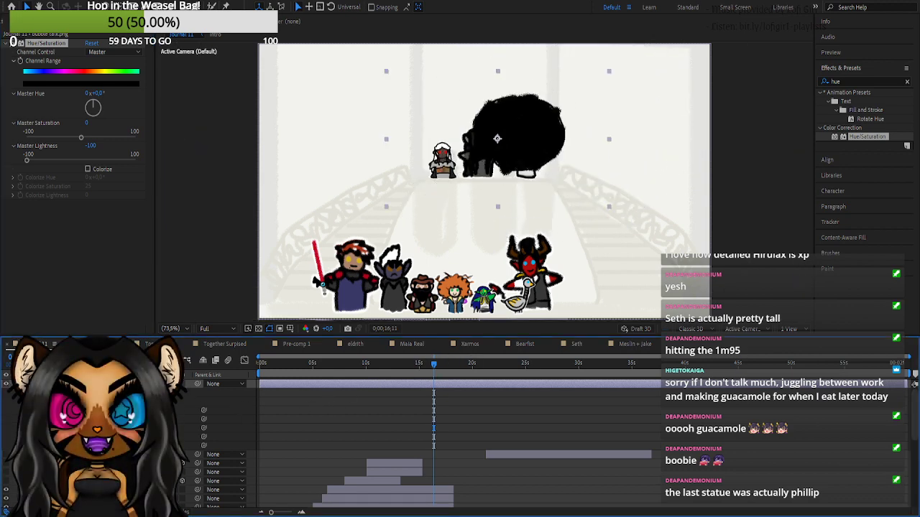
- Place the black speech bubble above the dark middle balcony character, tail pointing at it, and trim its layer to end at about 11 seconds
left_click_drag(155, 418, 177, 410)
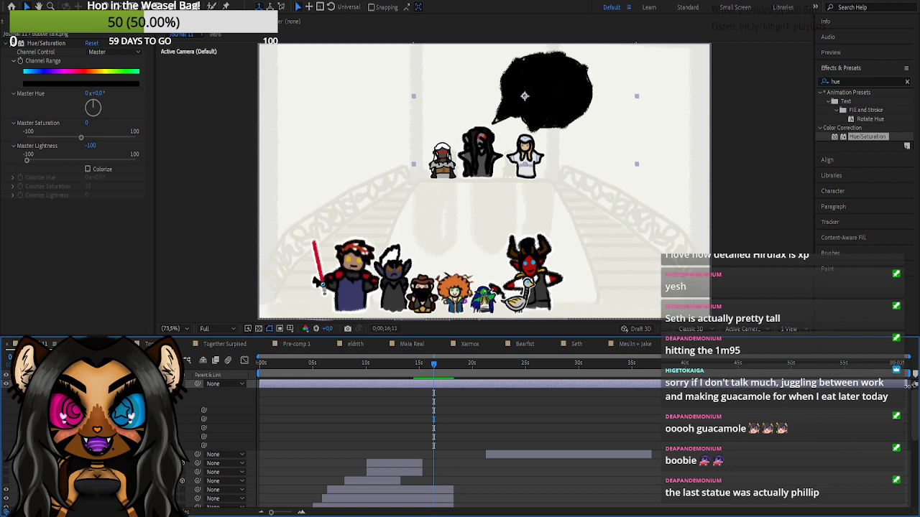
left_click_drag(907, 387, 374, 399)
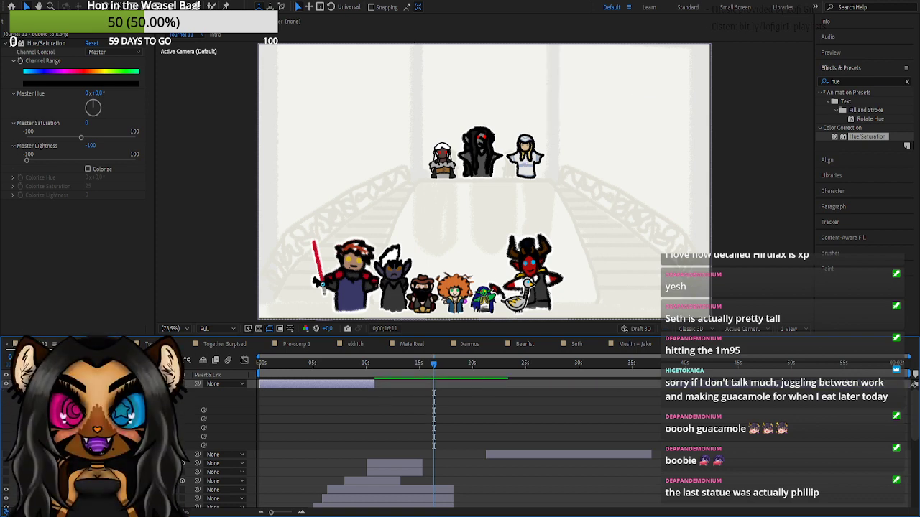
- Collapse the speech bubble layer's properties and move it down the stack to just above the character layers
left_click(51, 402)
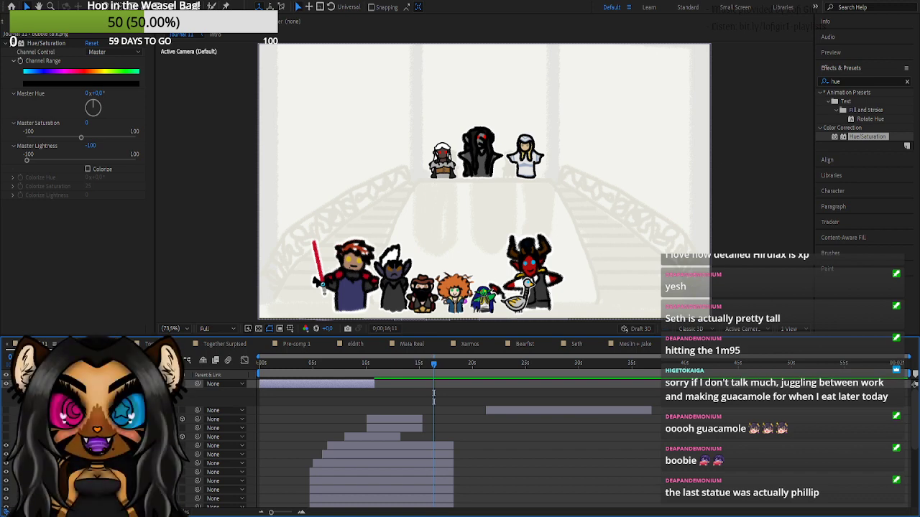
left_click(43, 384)
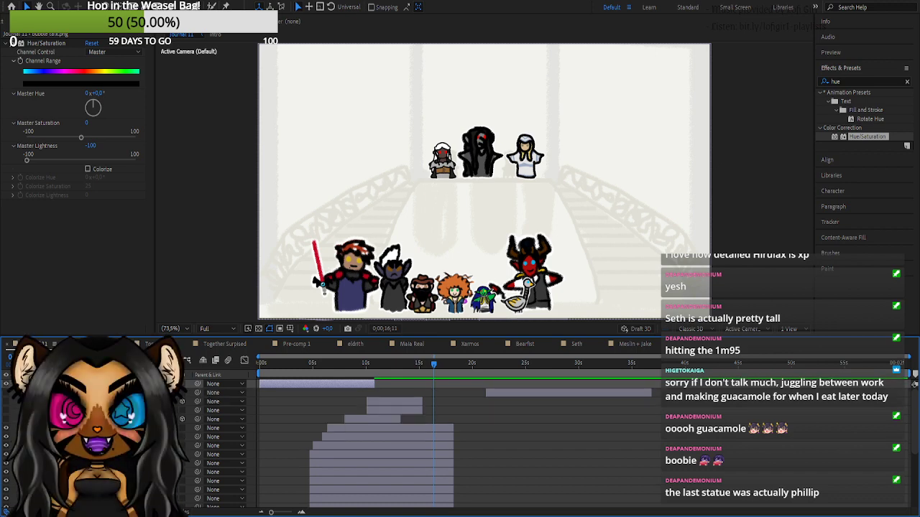
left_click_drag(72, 384, 72, 426)
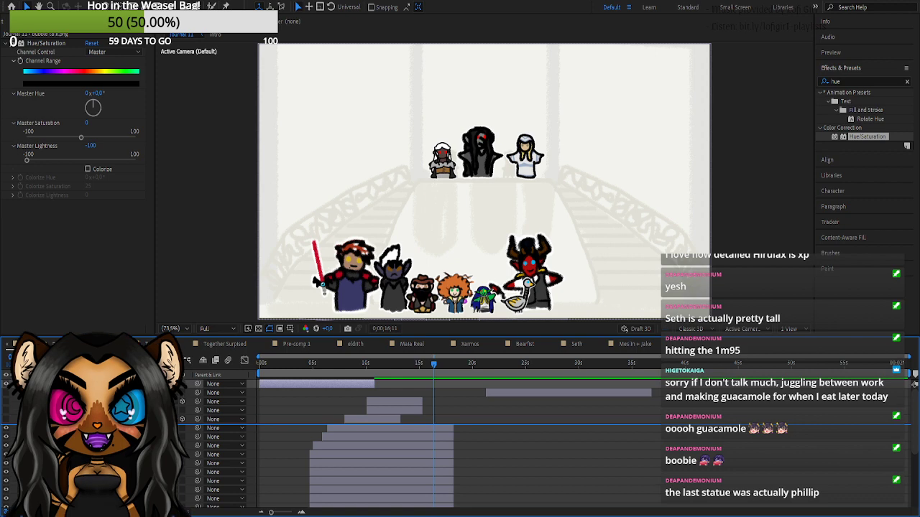
left_click_drag(72, 424, 72, 423)
- Extend the composition's duration to about 65 seconds so that the whole audio track fits
scroll(72, 423, "down", 3)
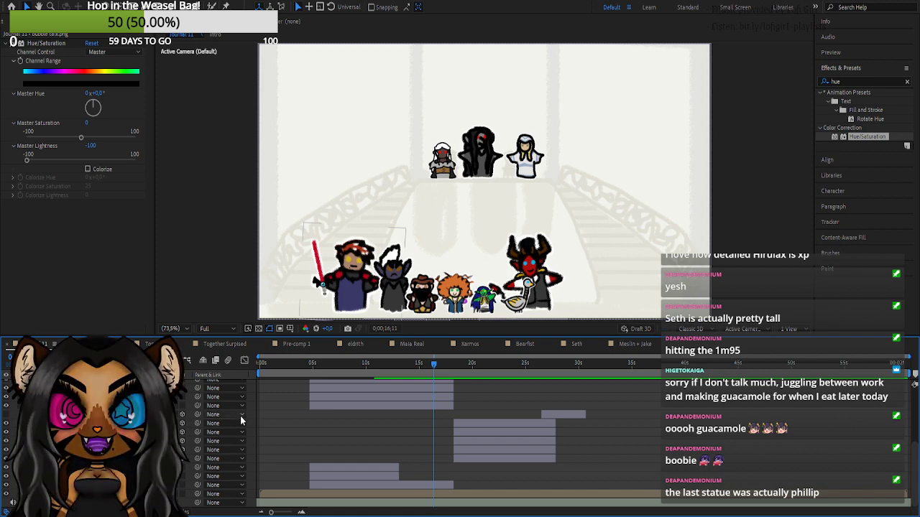
key("End")
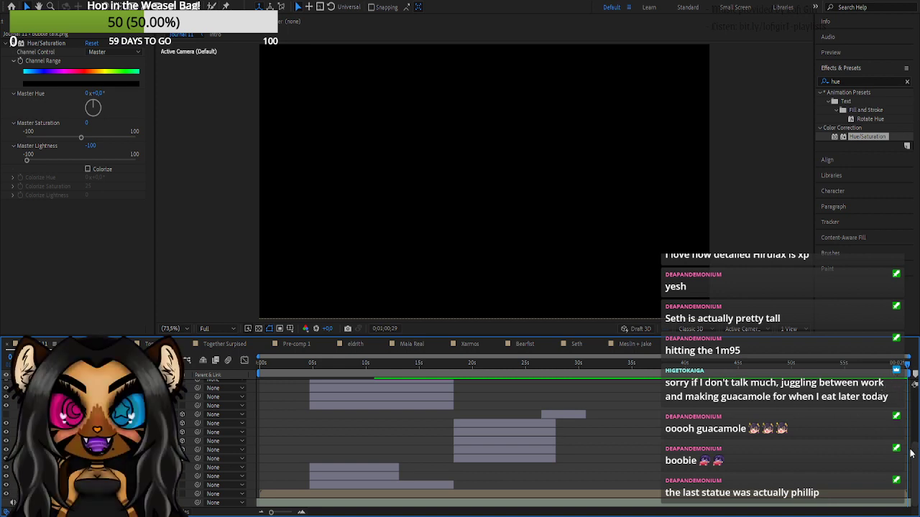
scroll(758, 476, "down", 3)
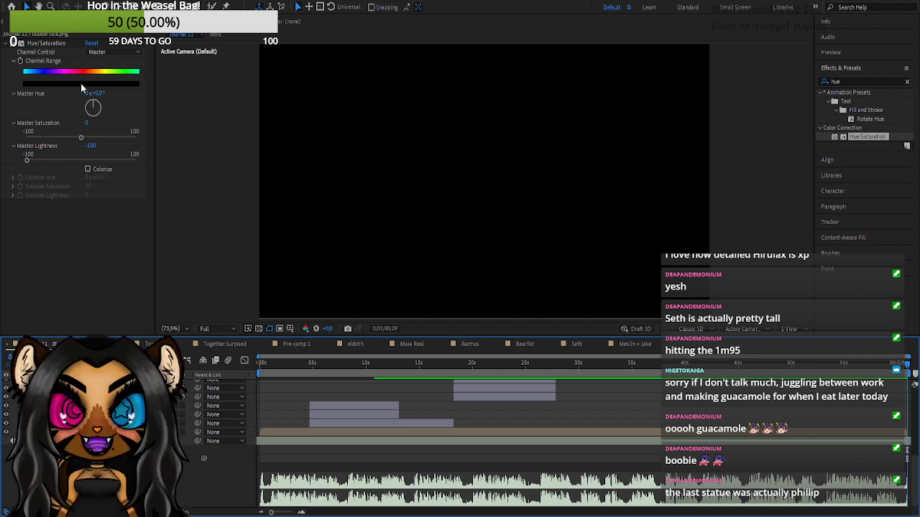
left_click(130, 56)
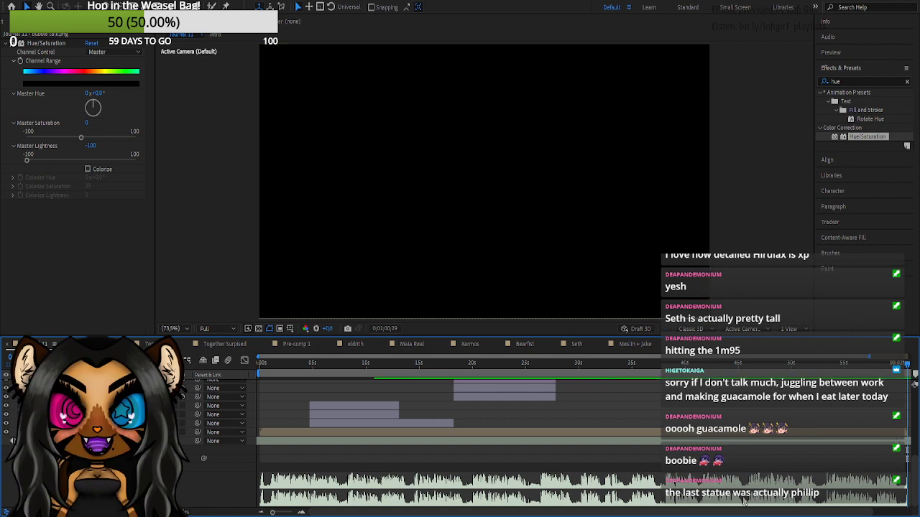
left_click_drag(272, 513, 259, 512)
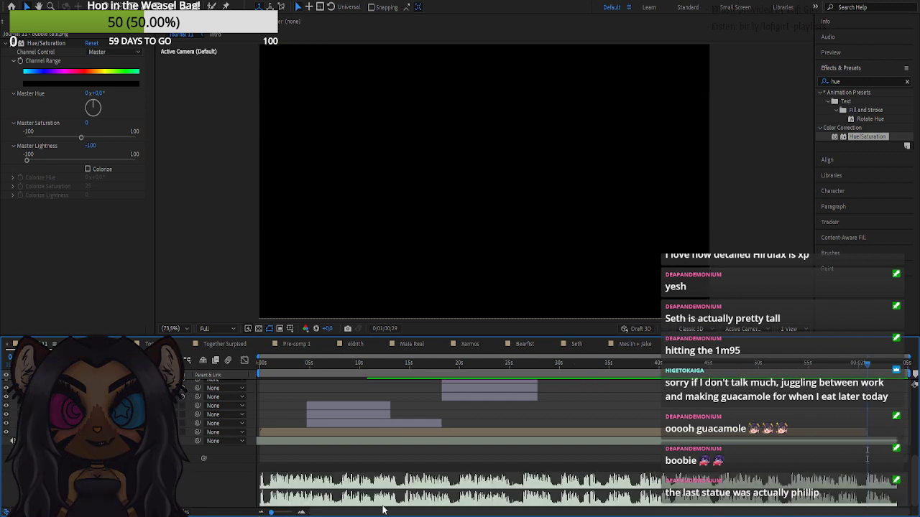
- Move the four door-scene layers starting at the 0;00;18;06 cut, plus the short clip above them, up the stack above the speech bubble layer
left_click_drag(869, 372, 816, 368)
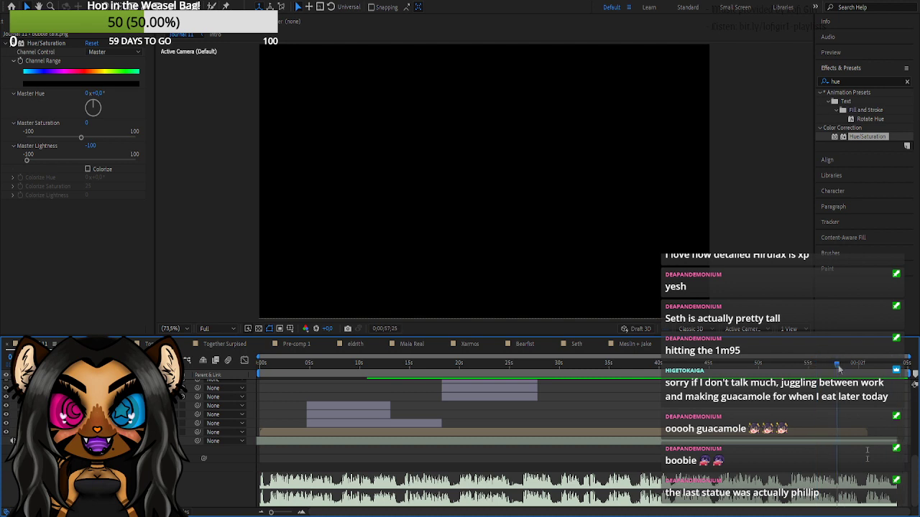
left_click(449, 364)
mouse_move(434, 388)
left_mouse_down()
mouse_move(418, 378)
mouse_move(442, 387)
left_mouse_up()
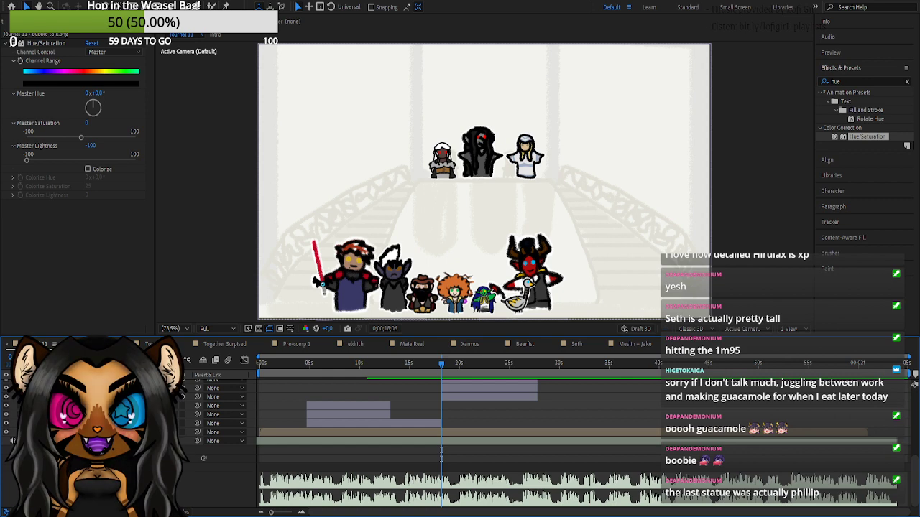
scroll(397, 441, "up", 3)
scroll(143, 435, "up", 4)
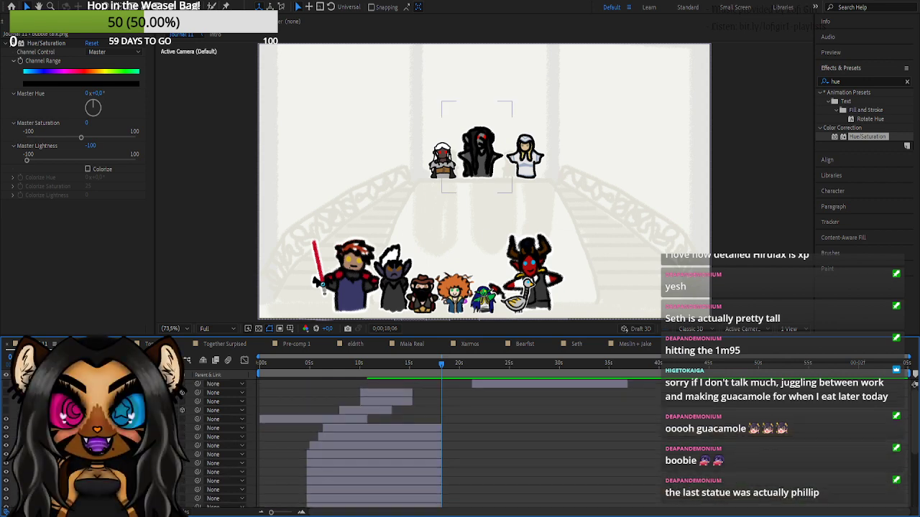
scroll(301, 449, "down", 3)
left_click(457, 449)
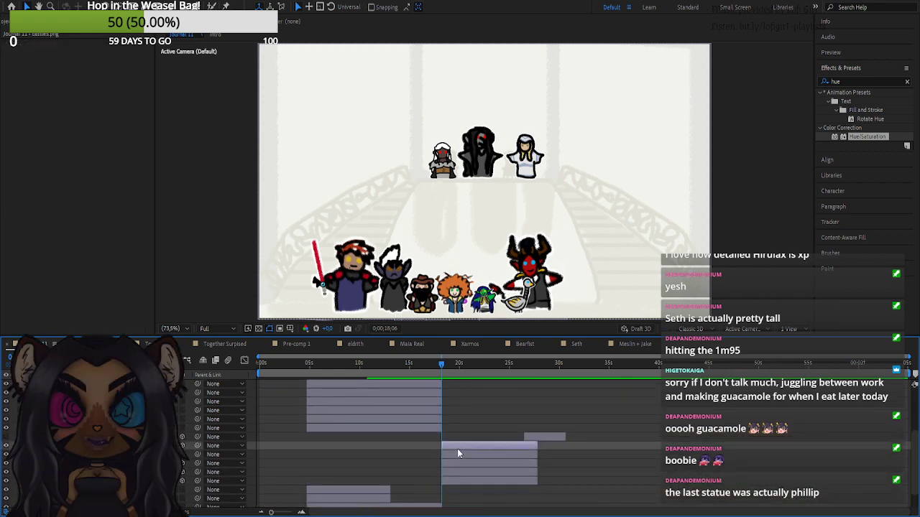
left_click(457, 482, "shift")
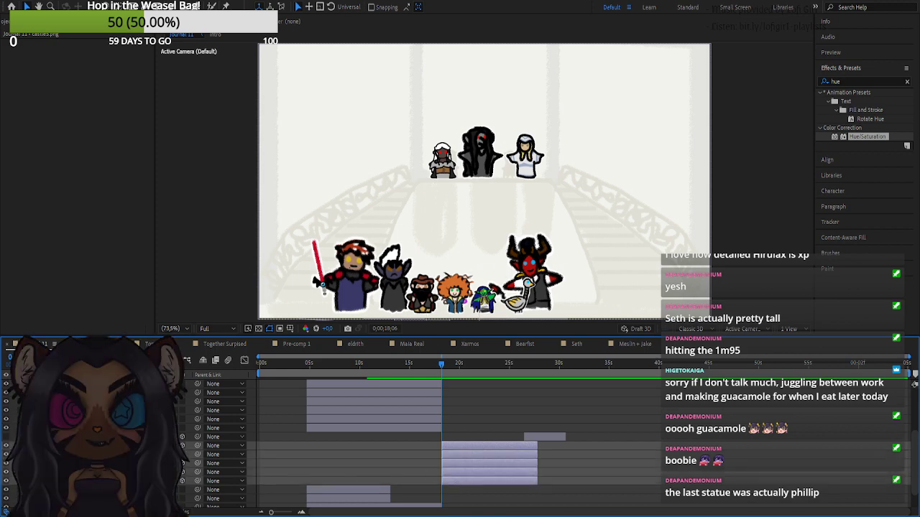
left_click(93, 437, "shift")
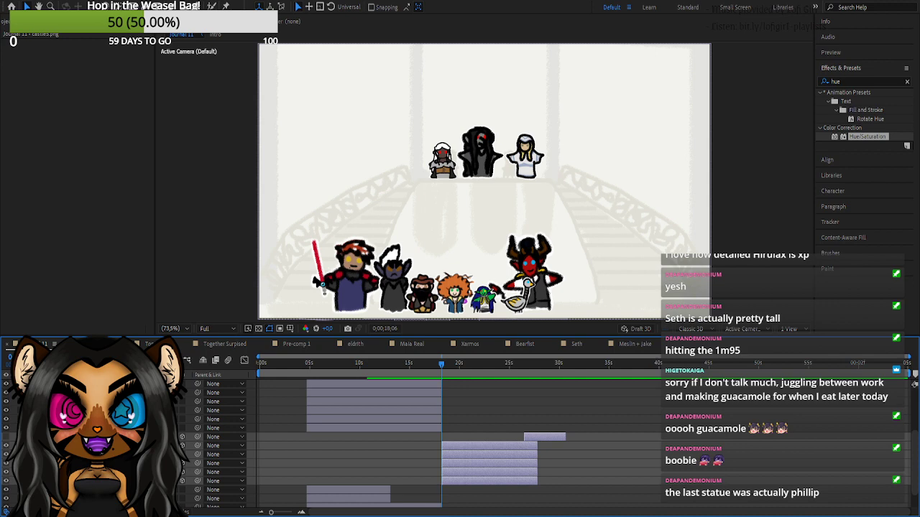
mouse_move(94, 437)
left_mouse_down()
mouse_move(94, 384)
mouse_move(93, 421)
left_mouse_up()
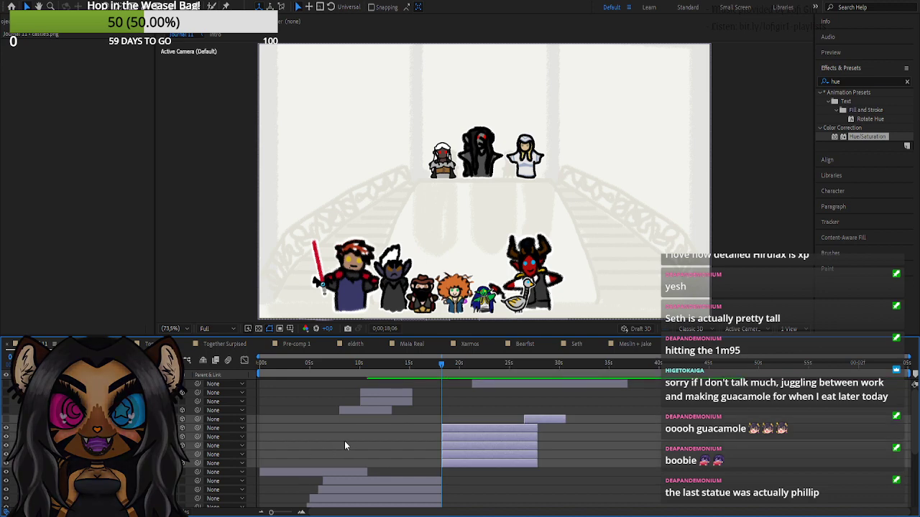
- Shift the three short upper clips to start from about 34 seconds and the topmost clip to start at about 49 seconds
left_click(381, 412)
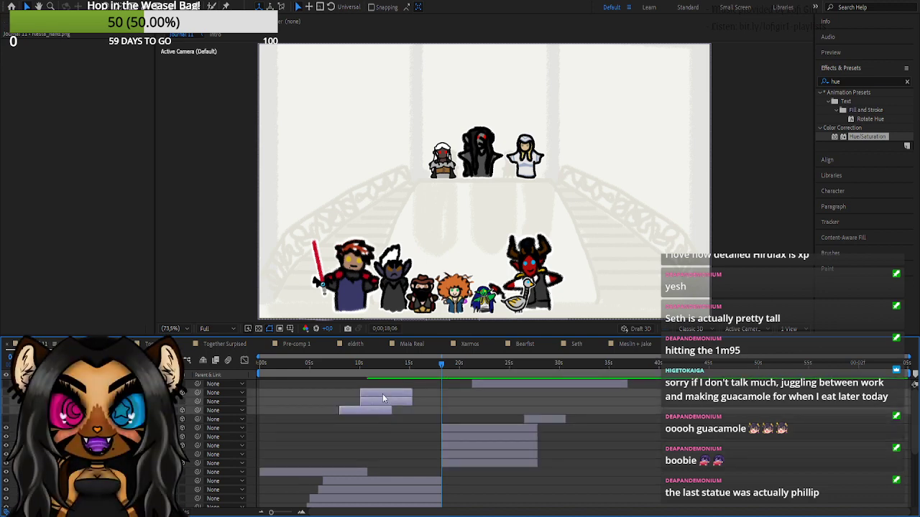
left_click_drag(384, 395, 644, 396)
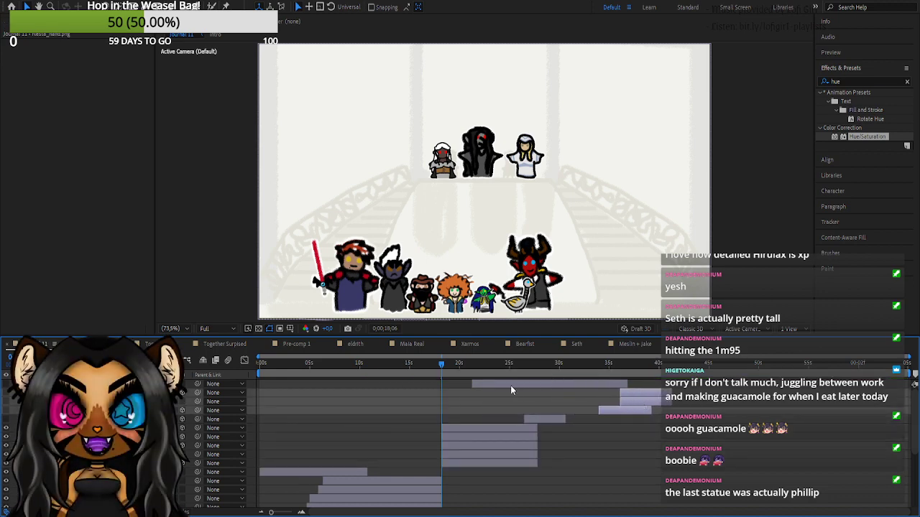
left_click_drag(511, 385, 780, 412)
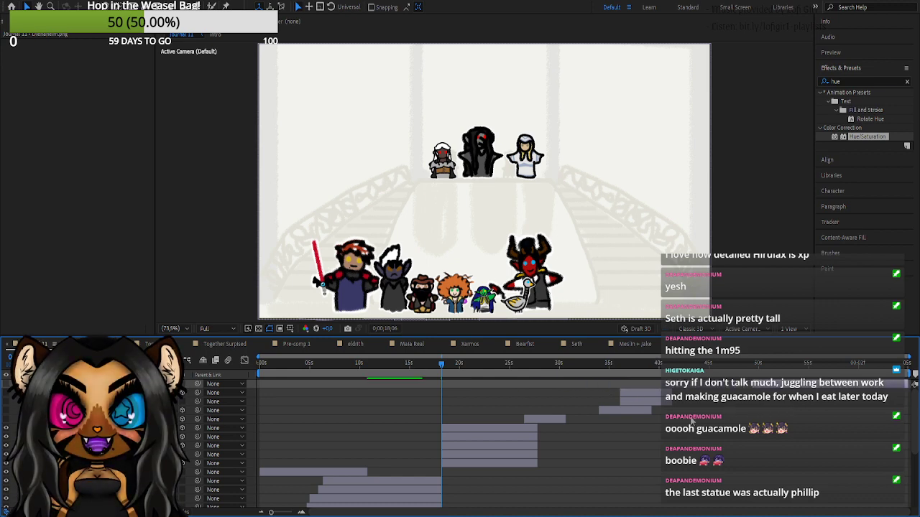
left_click(310, 412)
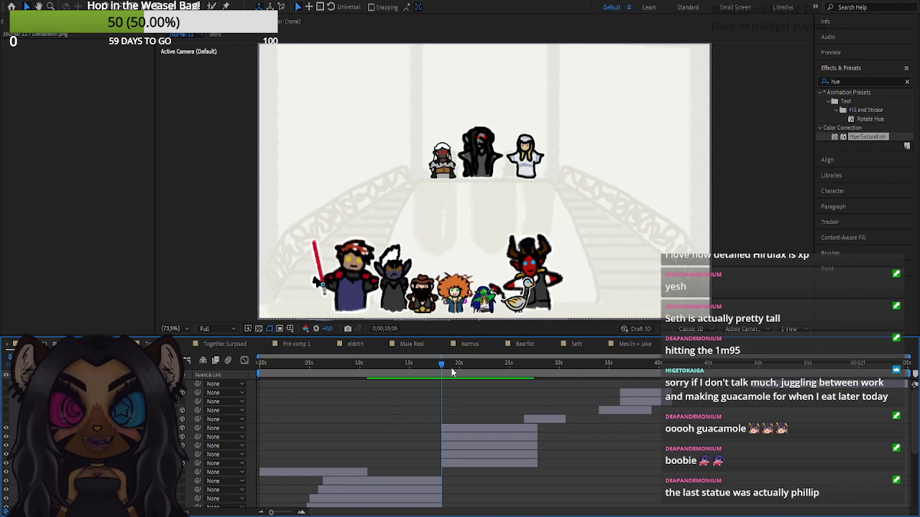
scroll(436, 426, "down", 4)
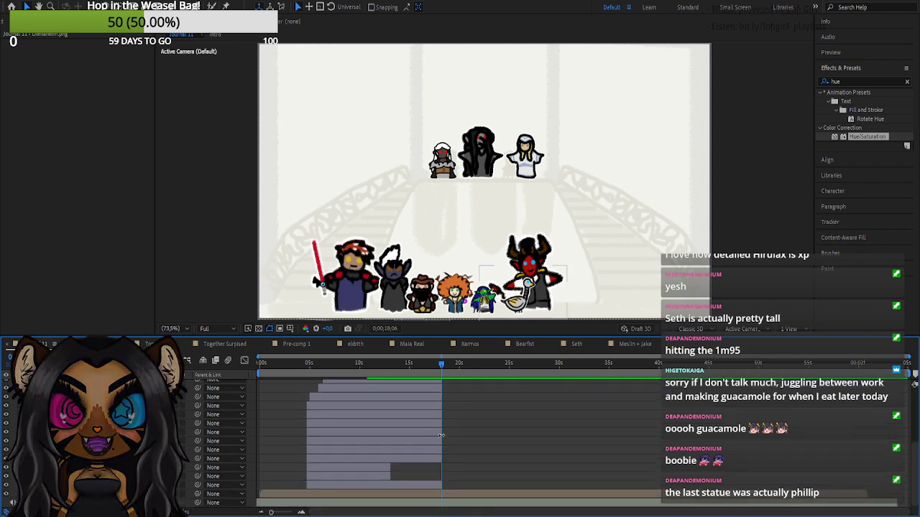
scroll(511, 441, "up", 4)
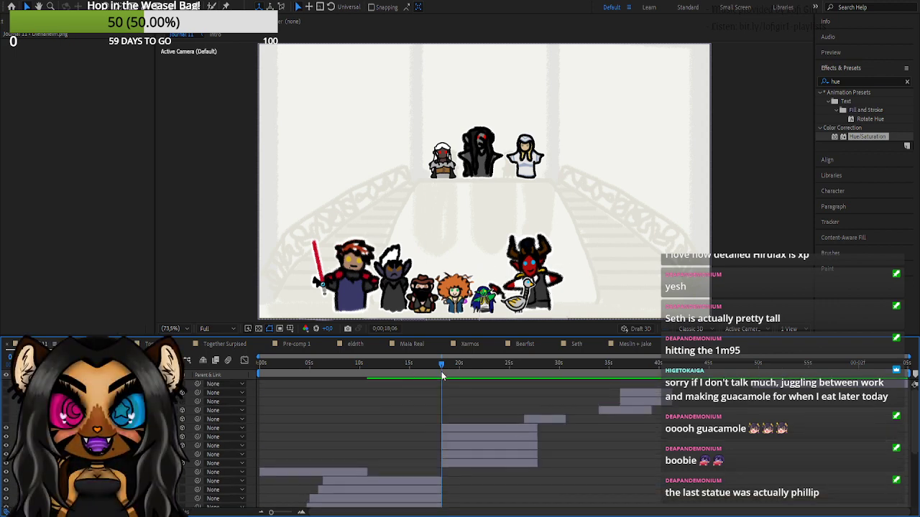
- Preview the opening up to 0;00;04;10 and shift the speech bubble layer to start at about 10 seconds
left_click_drag(440, 362, 280, 375)
key("space")
scroll(344, 433, "down", 5)
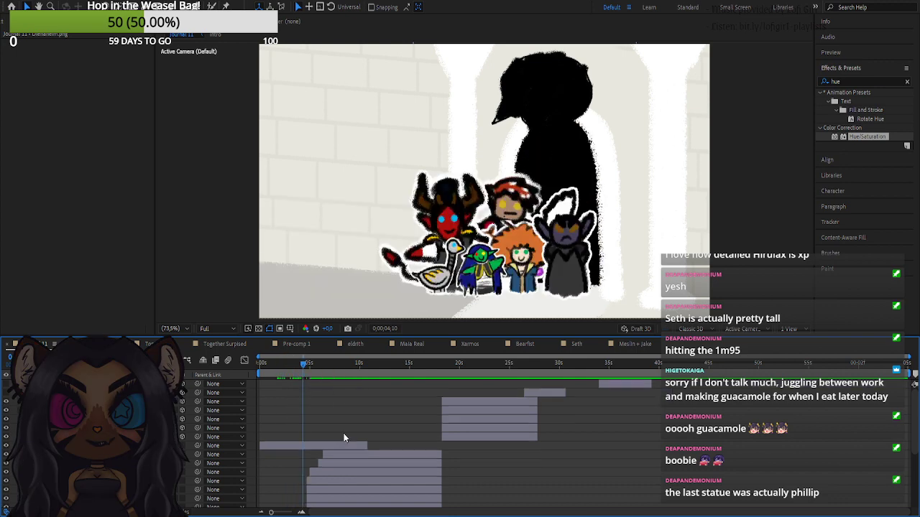
scroll(344, 433, "down", 5)
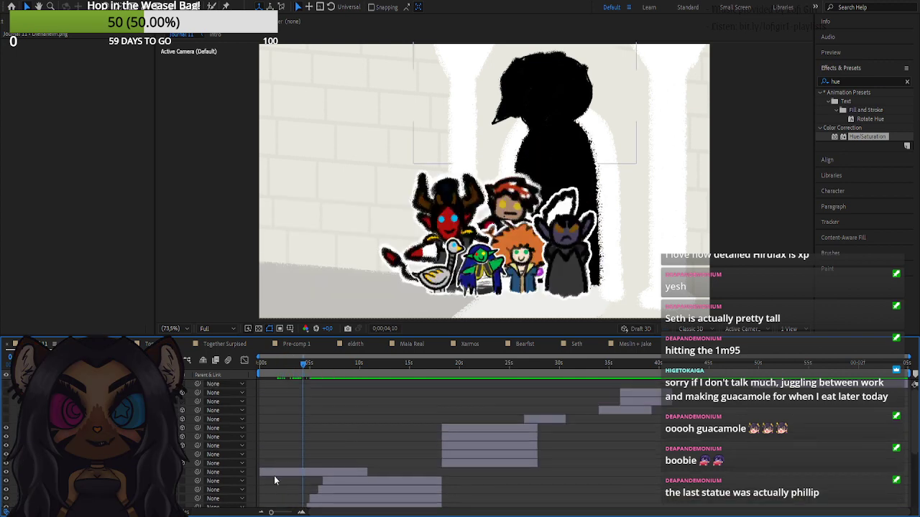
left_click_drag(274, 473, 372, 473)
- Expand the dark middle balcony character's transform properties and add an Opacity keyframe at 0;00;06;20
left_click(312, 366)
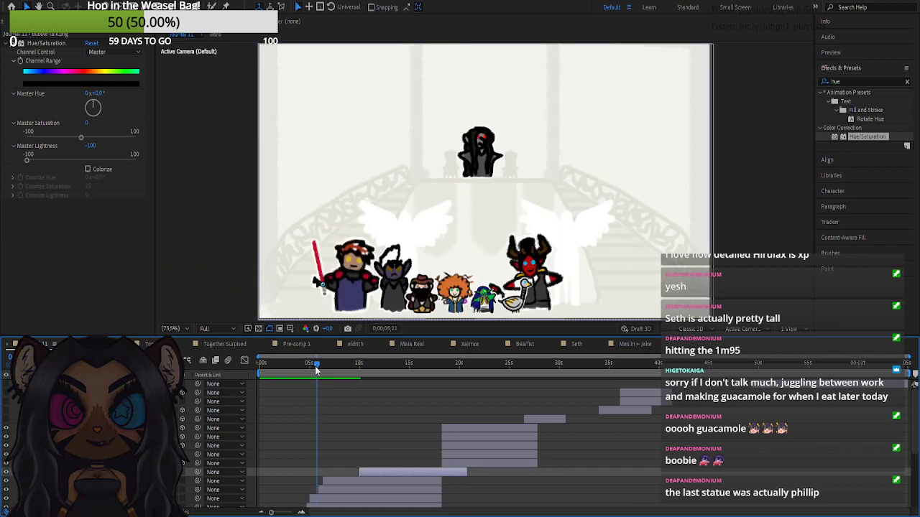
left_click_drag(315, 366, 321, 365)
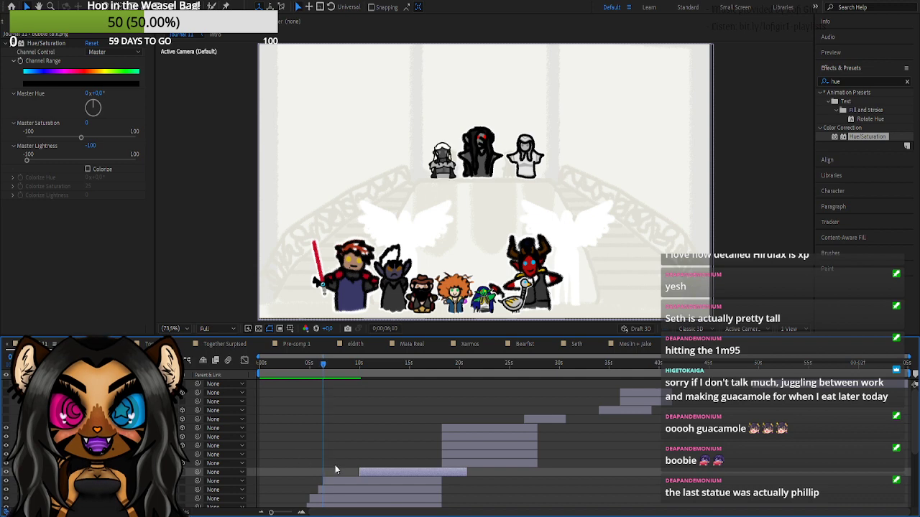
scroll(338, 466, "down", 3)
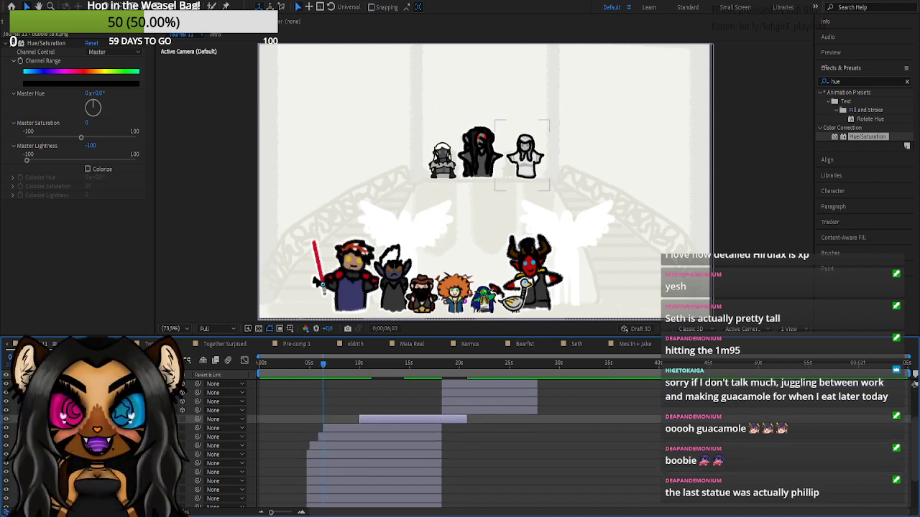
left_click(35, 446)
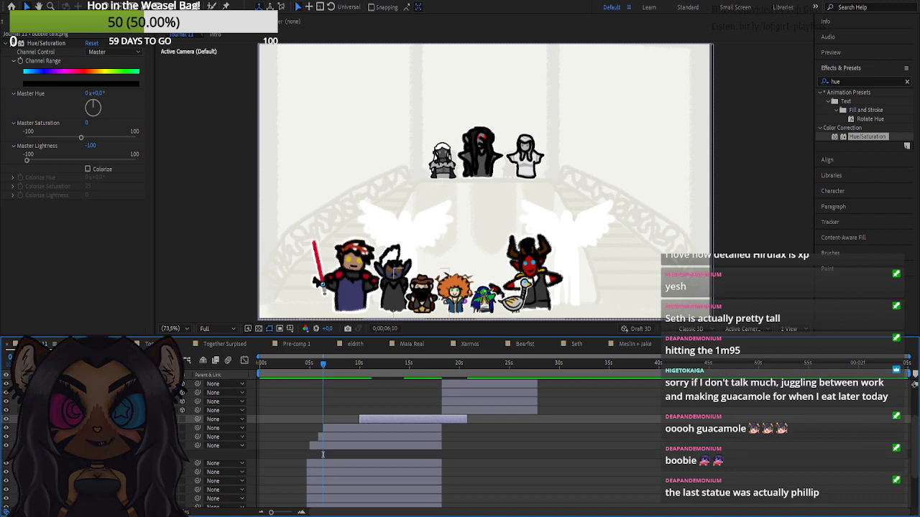
left_click(42, 455)
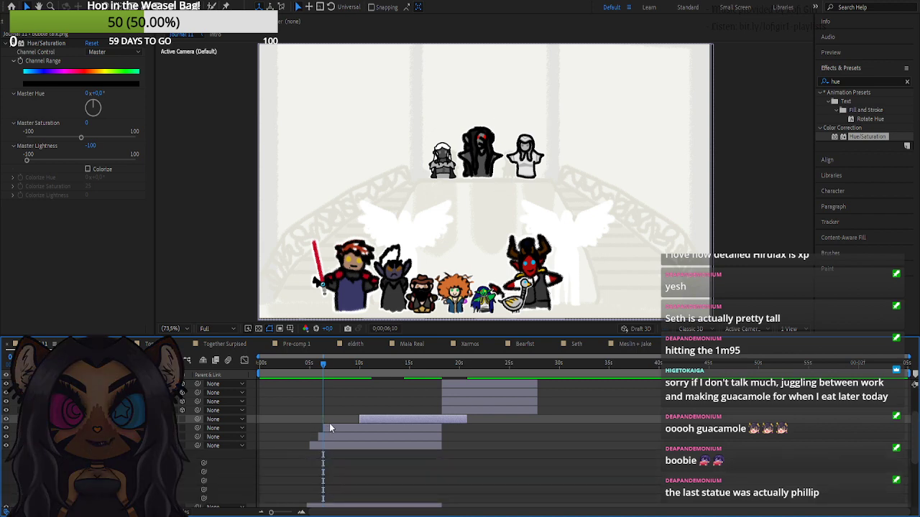
left_click(325, 369)
left_click_drag(325, 371, 327, 370)
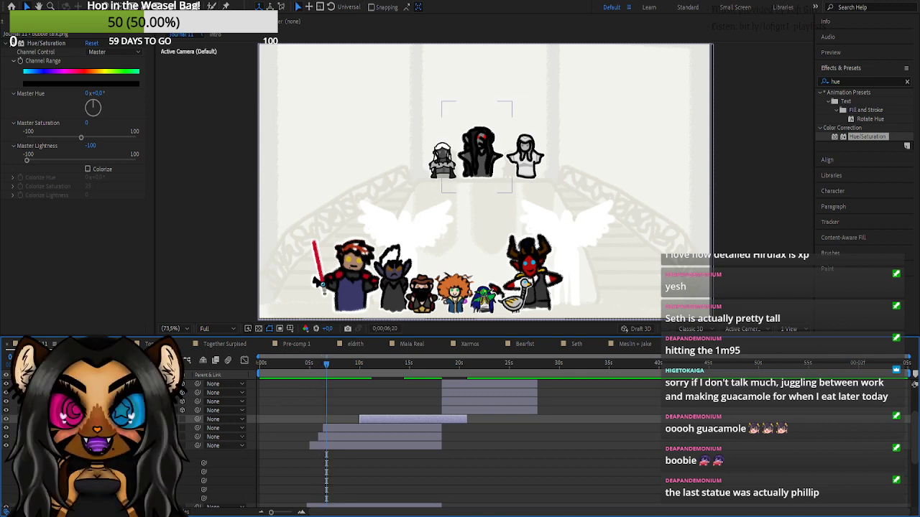
left_click(150, 445)
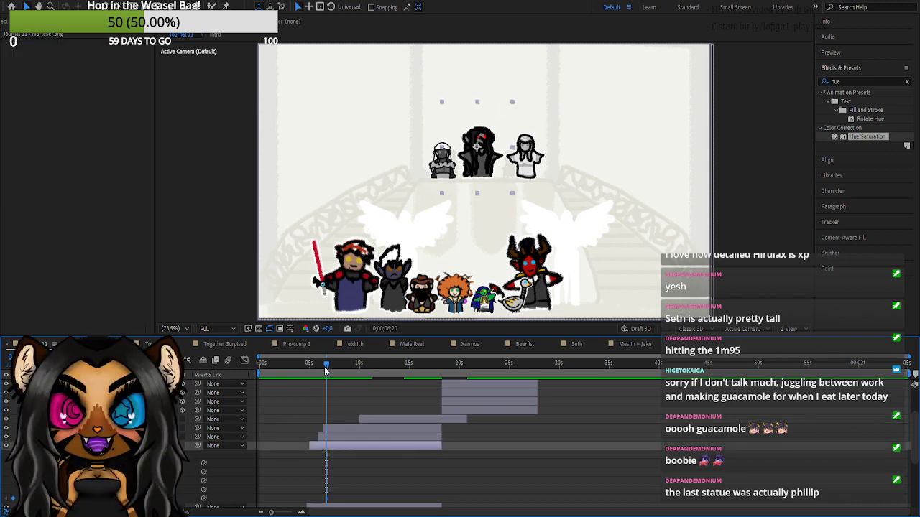
- Preview the balcony scene from 0;00;09;07 and add another Opacity keyframe for the dark balcony character at 0;00;15;06
left_click_drag(325, 369, 351, 365)
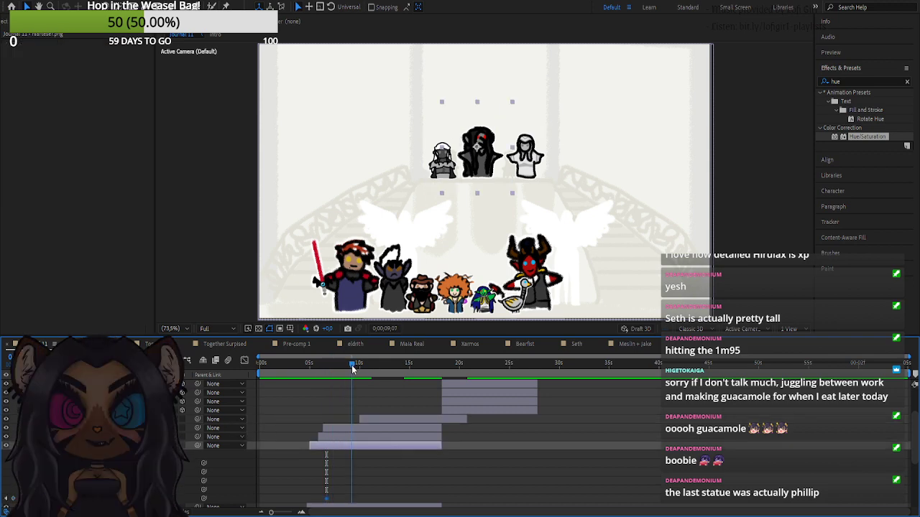
key("space")
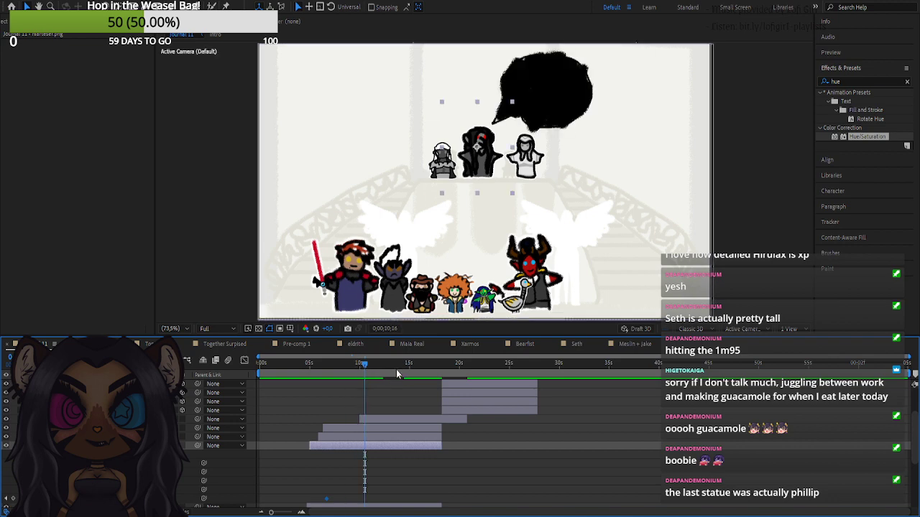
left_click_drag(396, 370, 409, 367)
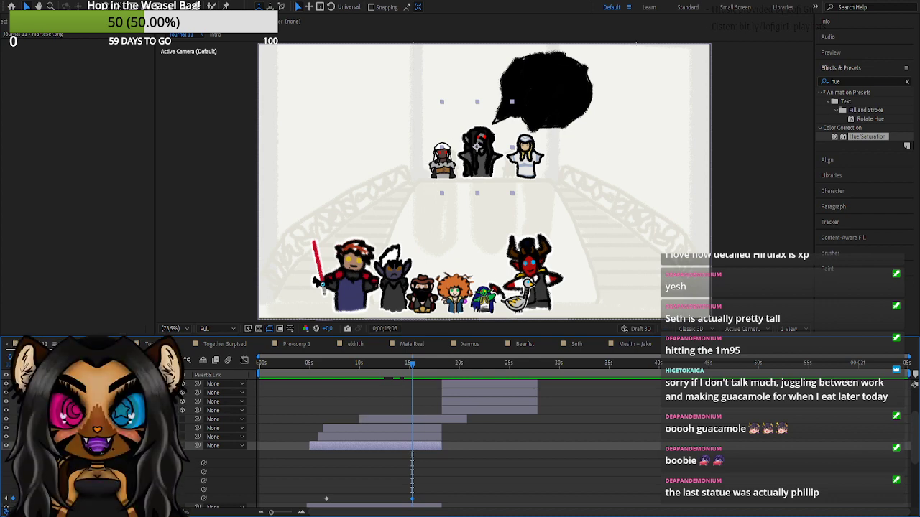
- Lower the dark middle balcony character's opacity at the 0;00;06;20 keyframe to make it semi-transparent and apply the Wigglerama preset to the character
left_click(6, 499)
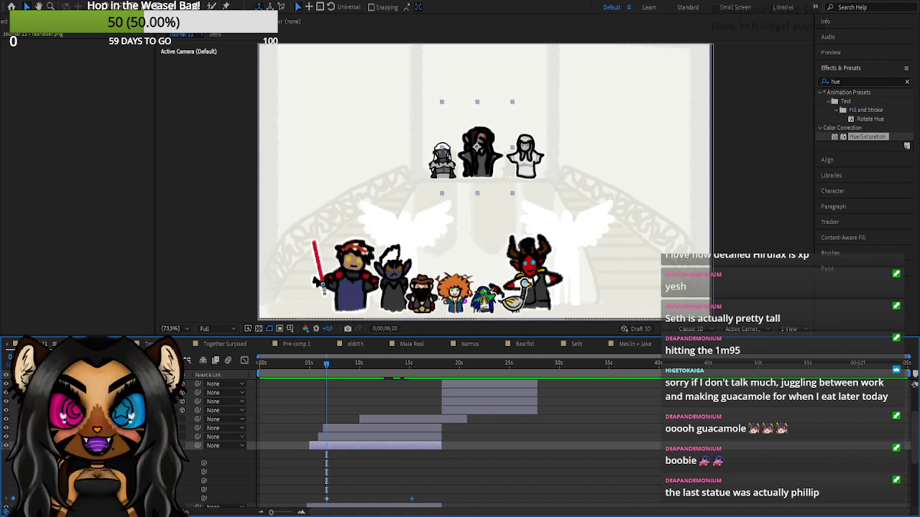
key("Return")
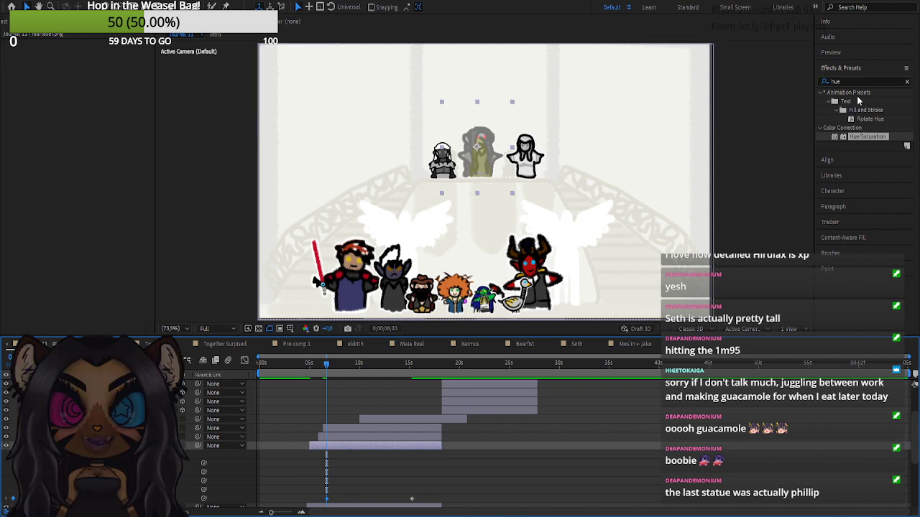
left_click_drag(856, 83, 801, 79)
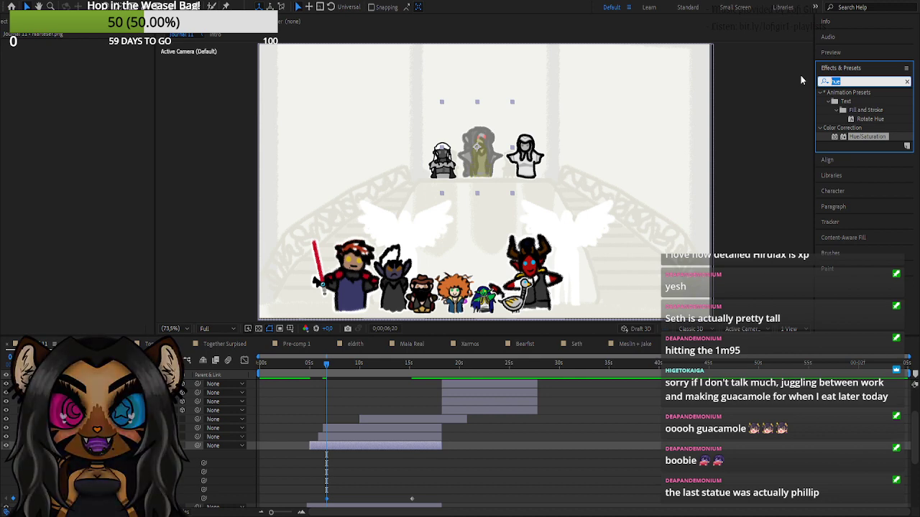
type("wiggle")
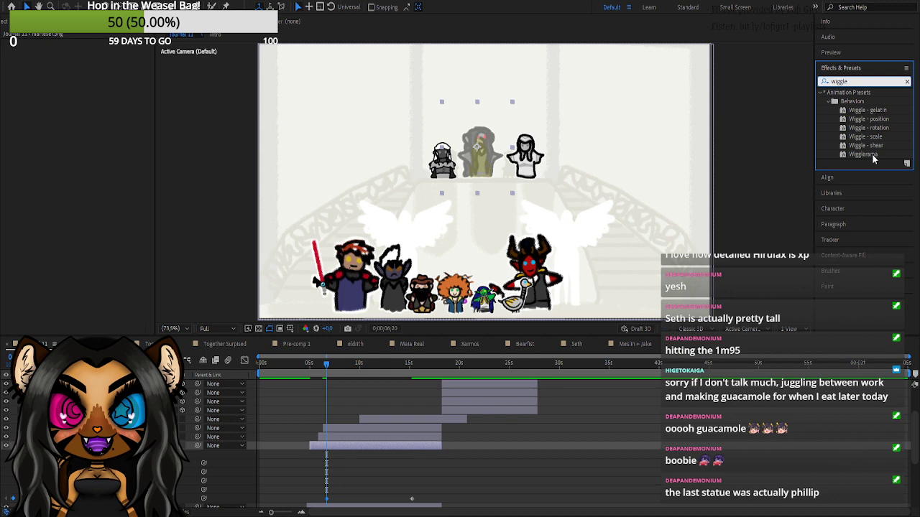
left_click_drag(873, 155, 487, 174)
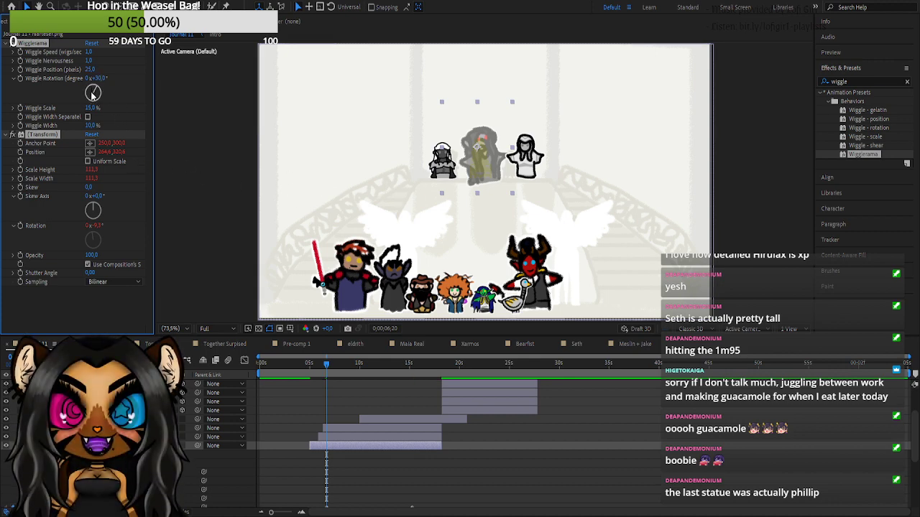
- Set the Wigglerama effect's Wiggle Scale to 0%, enable separate width wiggling and set Wiggle Rotation to 0°
left_click_drag(91, 110, 85, 111)
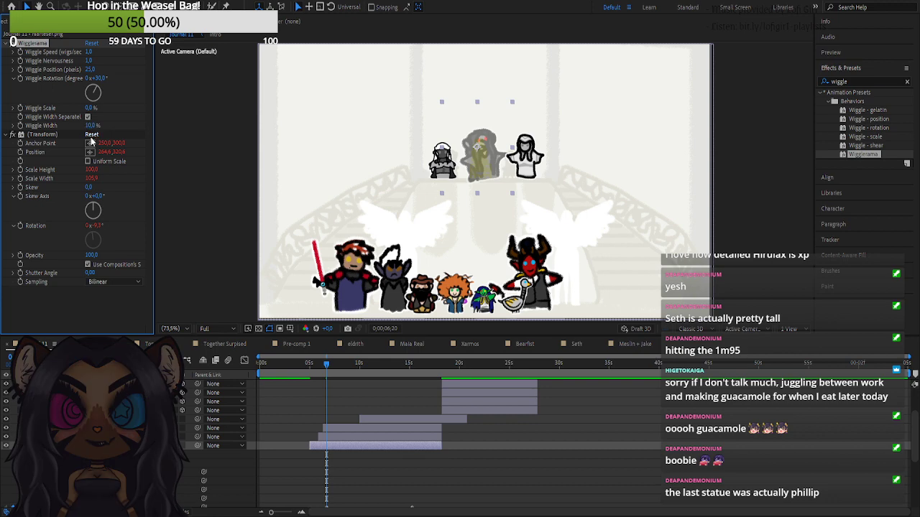
left_click(88, 161)
left_click(99, 79)
type("0")
key("Return")
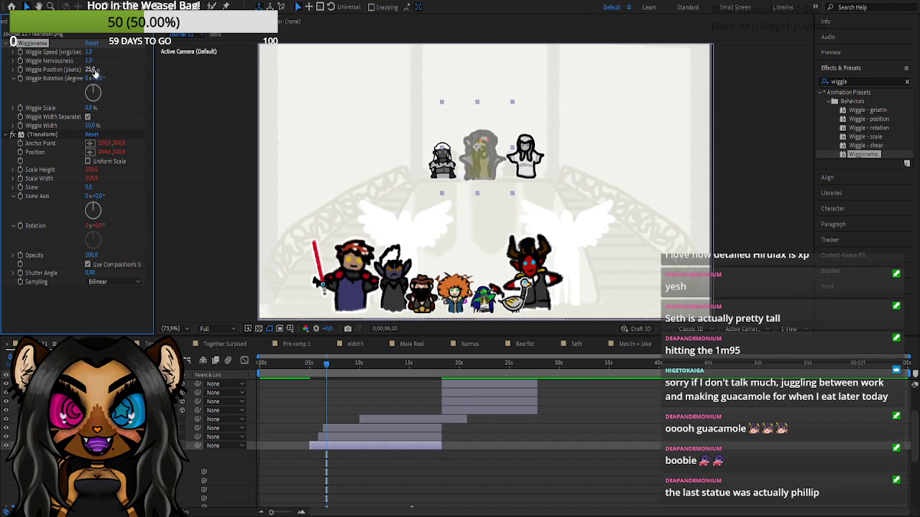
- Set Wiggle Nervousness to 20, Wiggle Speed to 19 and Wiggle Position to 20 pixels for the dark balcony character
left_click_drag(92, 61, 166, 61)
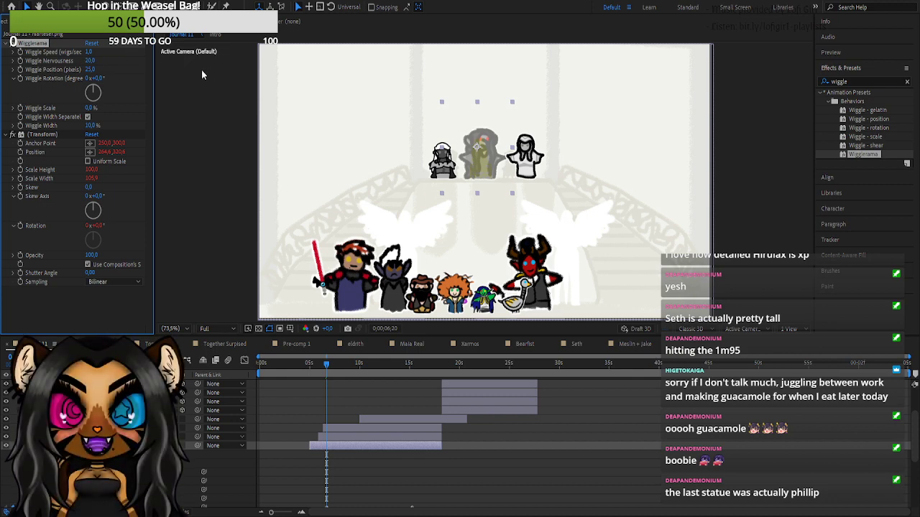
left_click_drag(90, 52, 98, 52)
left_click_drag(89, 69, 86, 70)
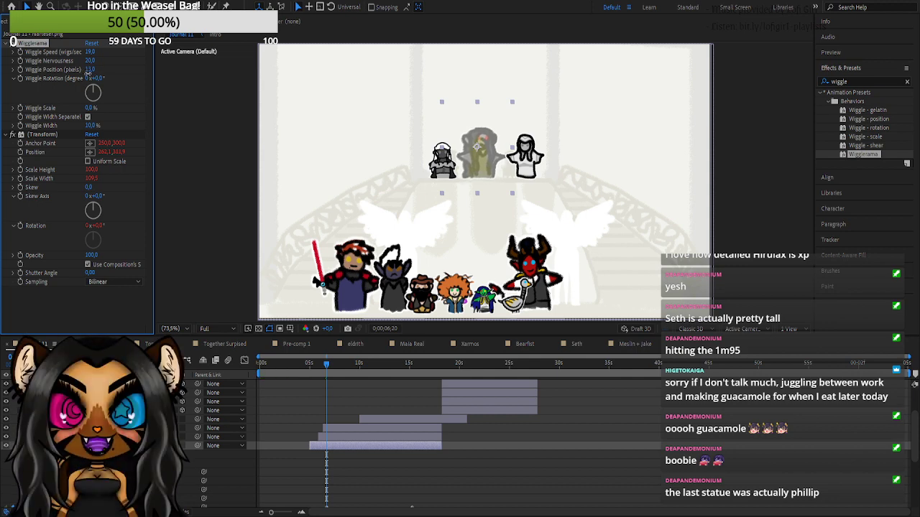
left_click(90, 71)
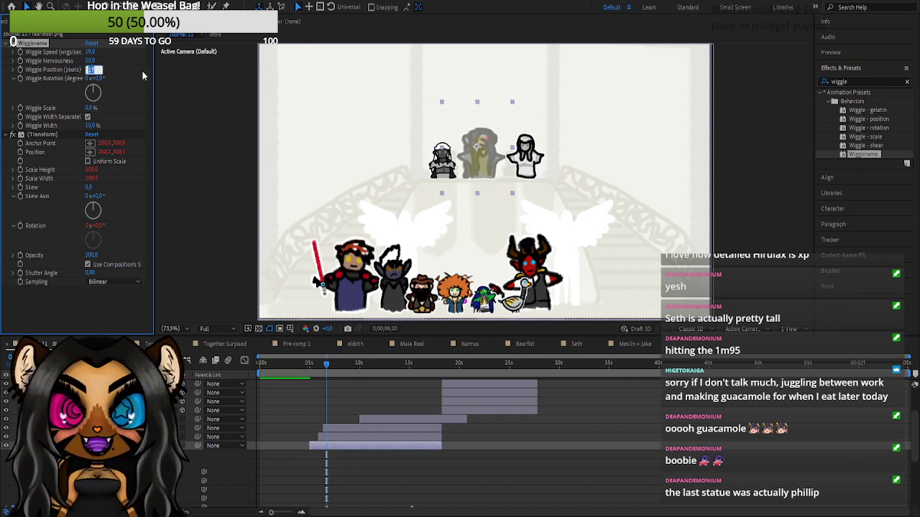
type("20")
key("Return")
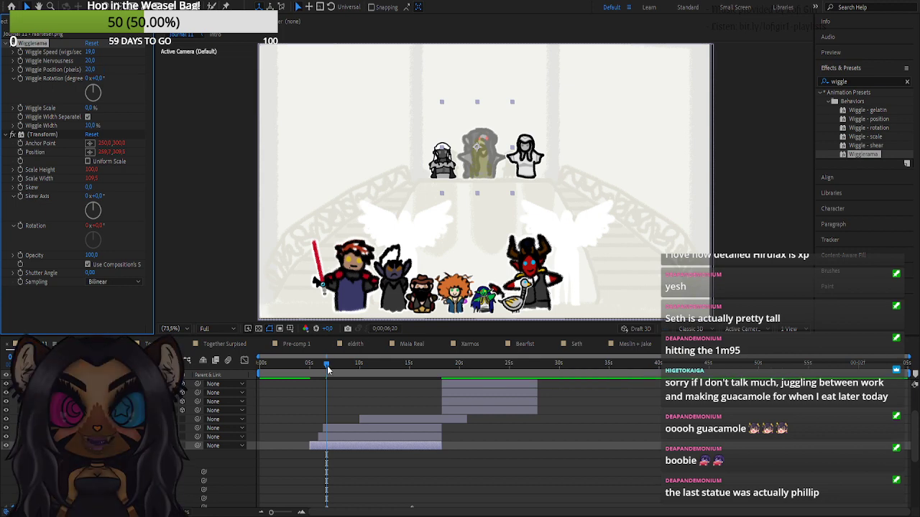
- Enable keyframing for Wiggle Speed, Wiggle Nervousness and Wiggle Position at 0;00;06;20
left_click(296, 371)
left_click_drag(296, 372, 338, 398)
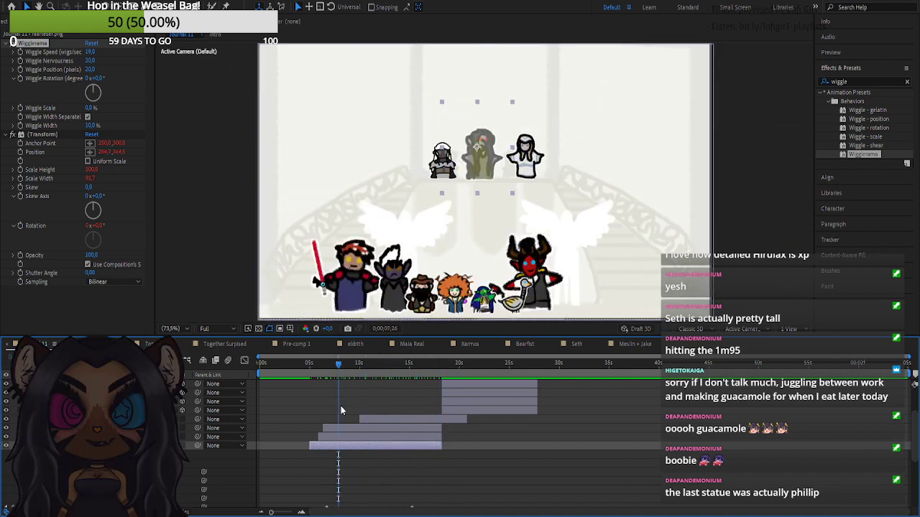
scroll(341, 410, "down", 3)
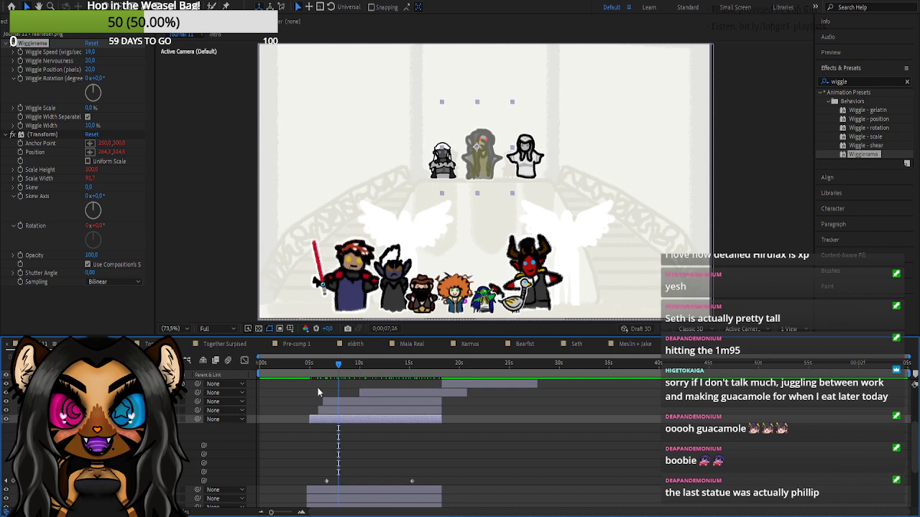
key("j")
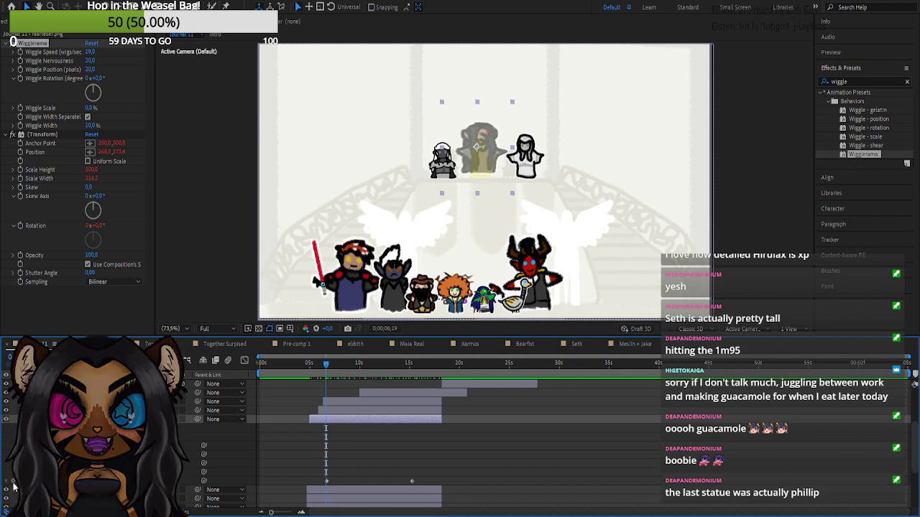
key("Page_Down")
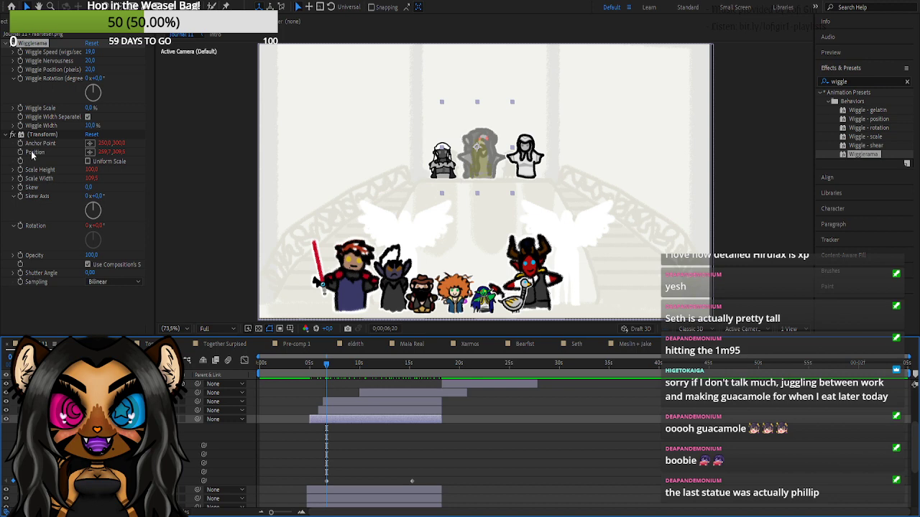
left_click(22, 65)
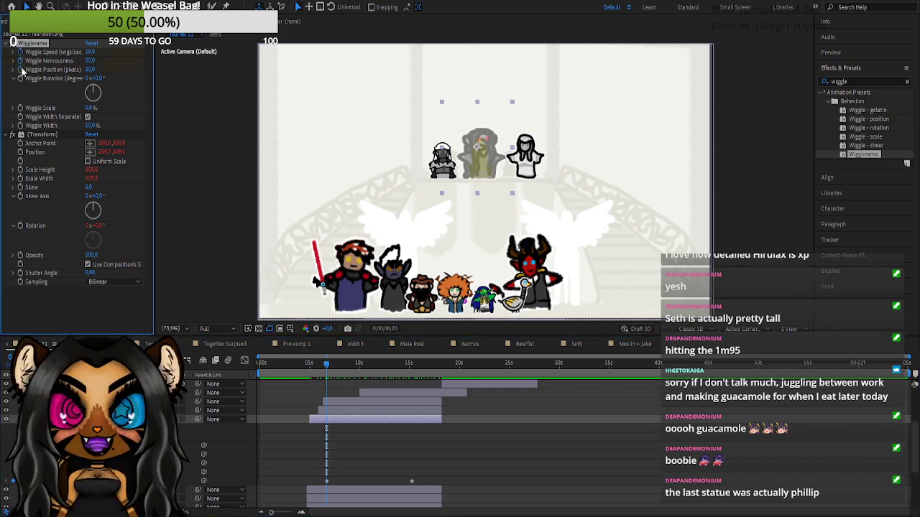
- Expand the Wigglerama properties under the dark balcony character's layer and go to its Opacity keyframe at 0;00;15;06
left_click(326, 366)
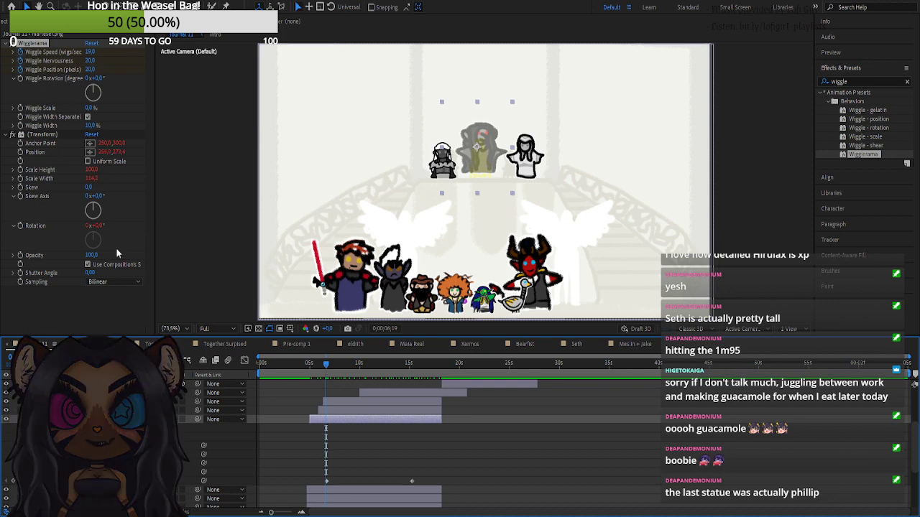
key("e")
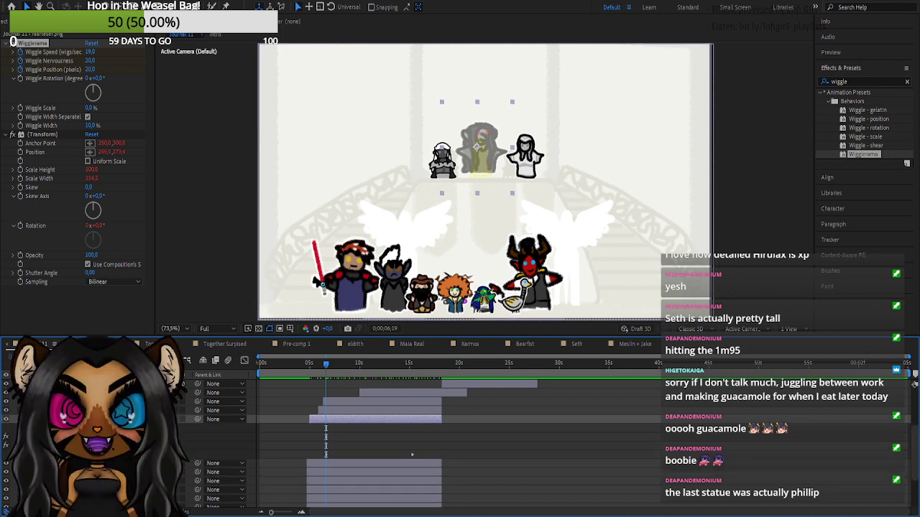
left_click(66, 437)
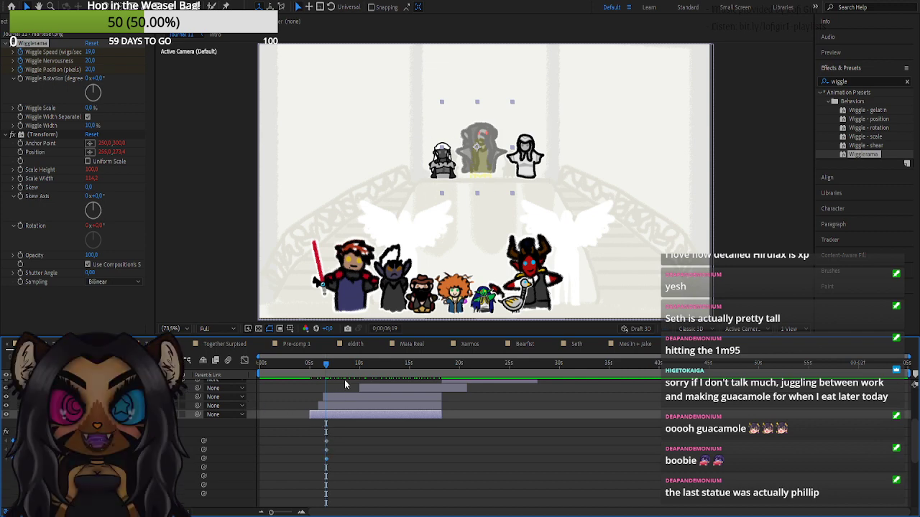
left_click(379, 366)
left_click_drag(379, 370, 359, 374)
key("Page_Down")
key("Page_Down")
key("Page_Down")
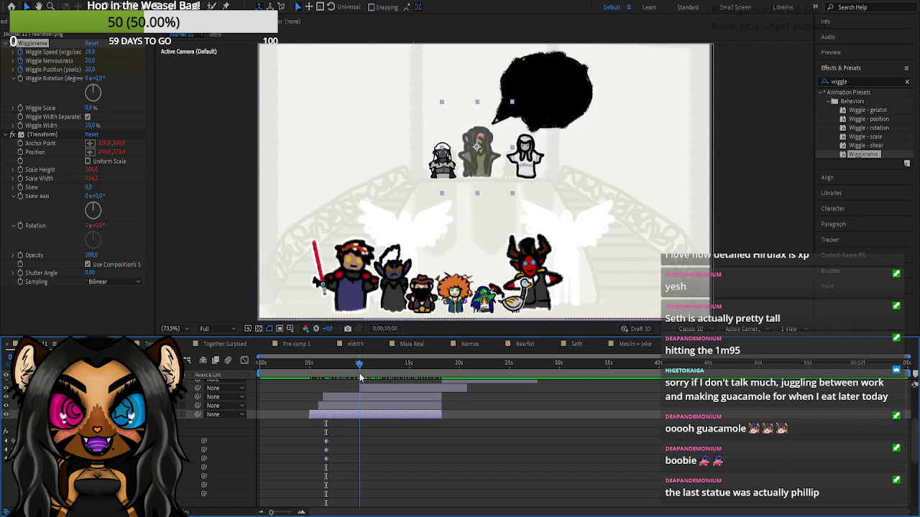
scroll(317, 447, "down", 1)
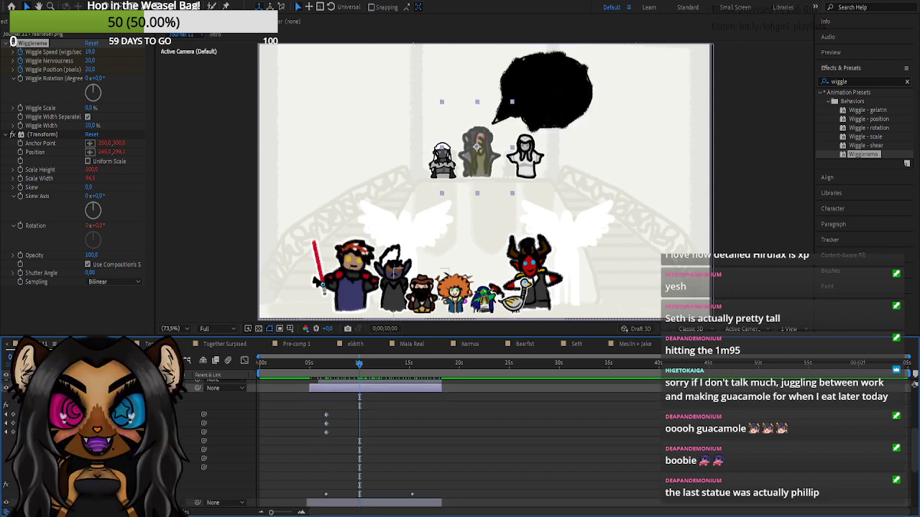
scroll(345, 442, "down", 4)
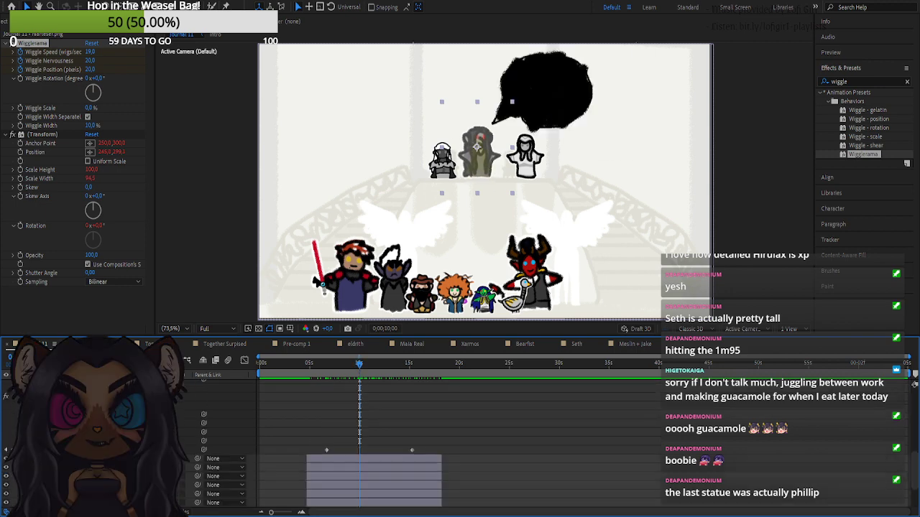
key("k")
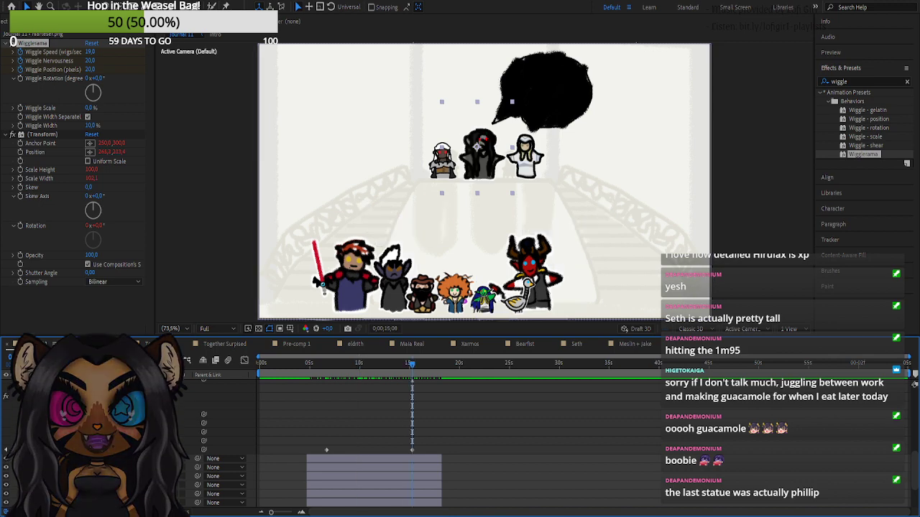
scroll(345, 442, "up", 5)
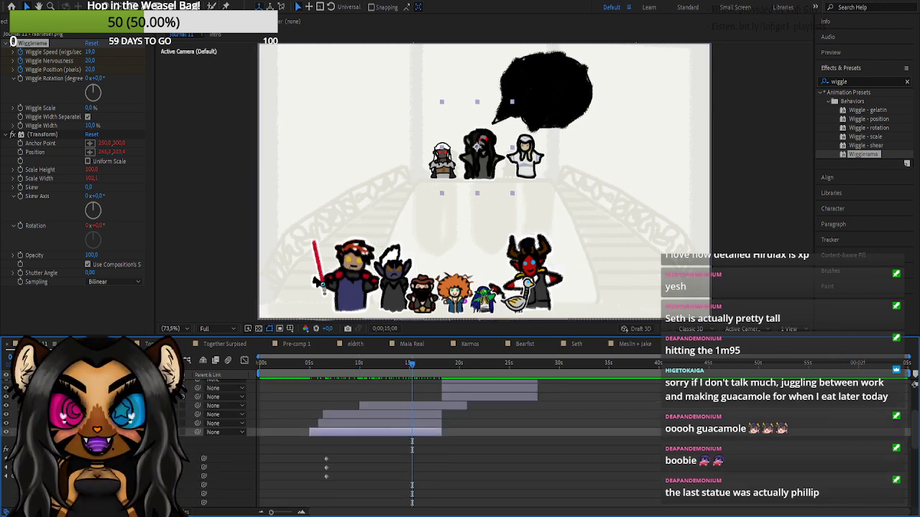
- Shorten the speech bubble layer to about 3 seconds and shift it to start at about 19 seconds
left_click(341, 415)
left_click_drag(378, 406, 442, 407)
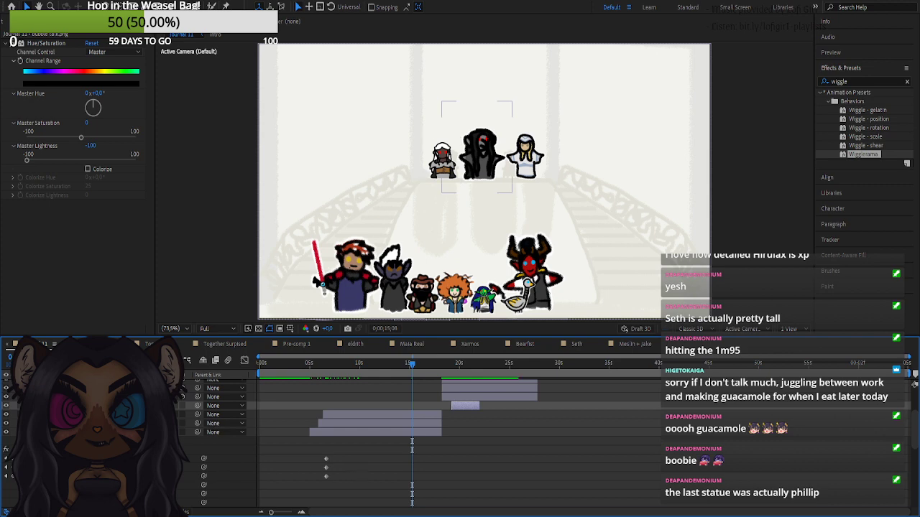
- Add keyframes for the dark balcony character's Wiggle Speed, Wiggle Nervousness and Wiggle Position at 0;00;15;06
left_click(12, 458)
left_click(12, 468)
left_click(13, 476)
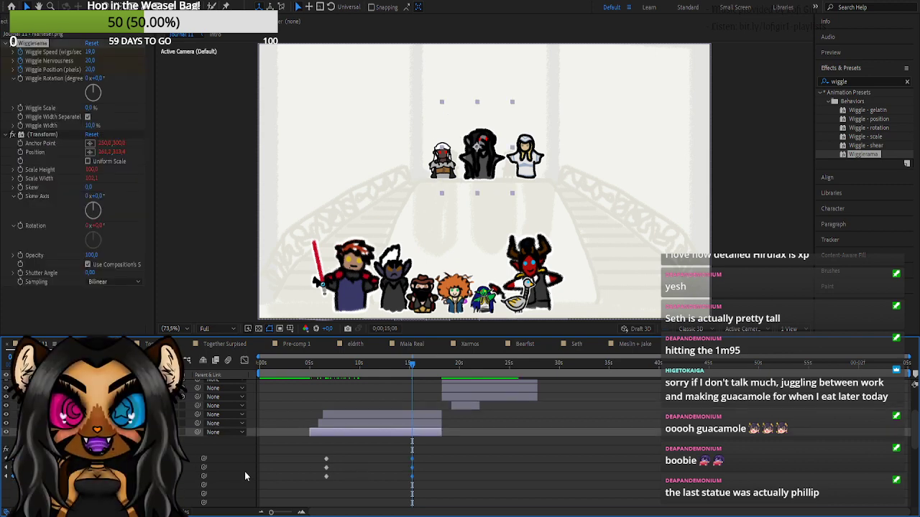
- Preview the dark balcony character's wiggle from 0;00;15;10 up to the cut to the door scene
scroll(359, 455, "up", 2)
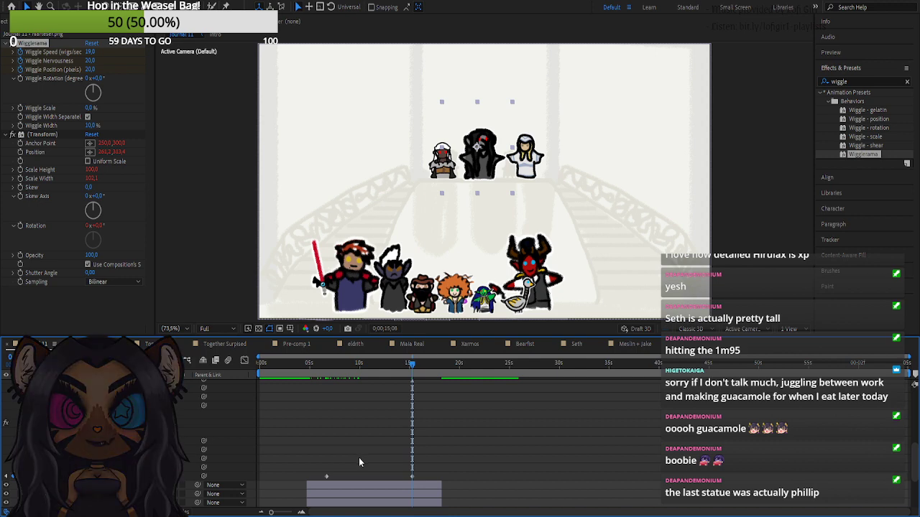
scroll(358, 458, "down", 3)
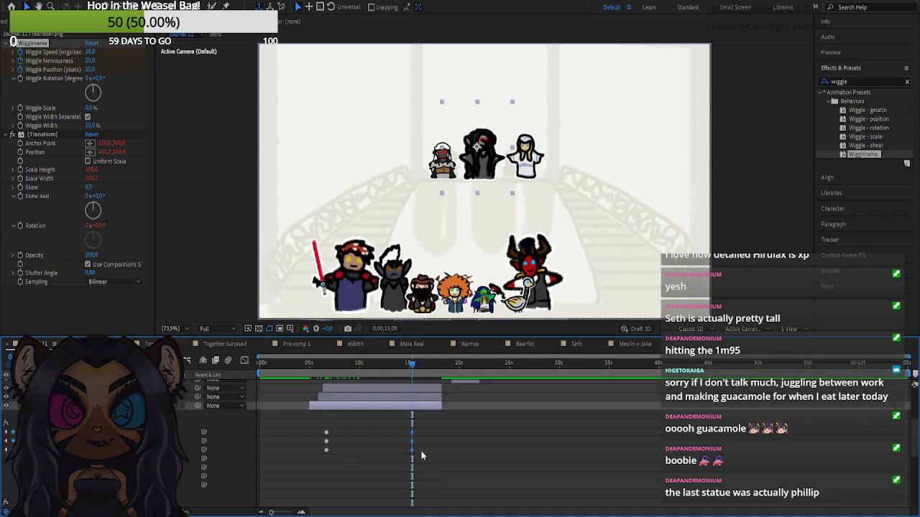
left_click(412, 366)
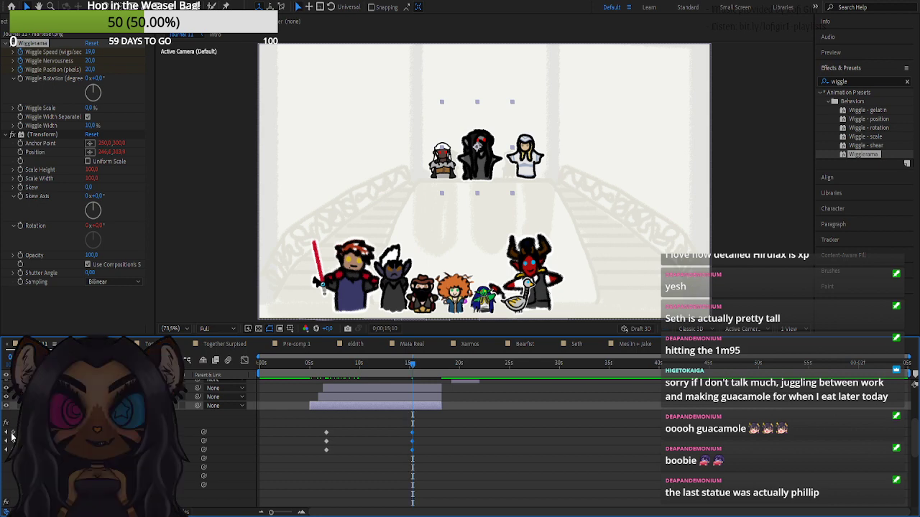
mouse_move(412, 368)
left_mouse_down()
mouse_move(425, 369)
mouse_move(416, 371)
left_mouse_up()
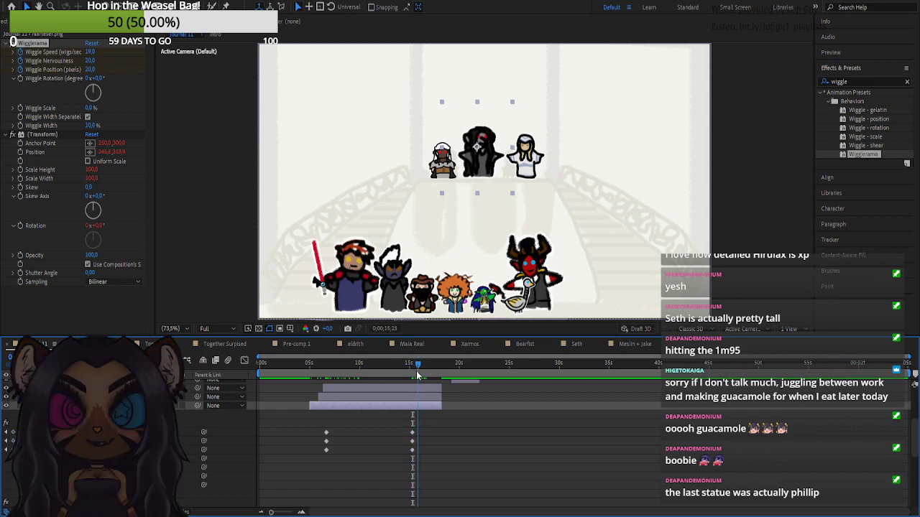
left_click(5, 434)
key("Page_Down")
key("Page_Down")
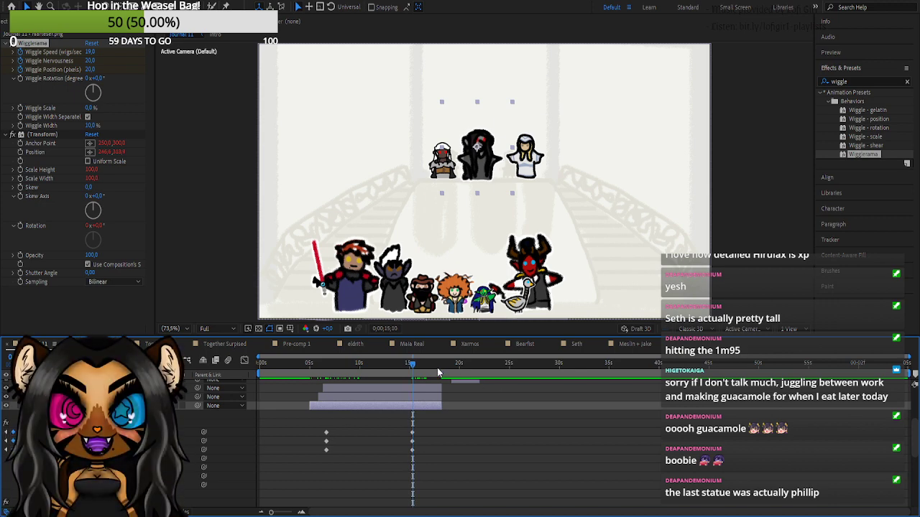
key("space")
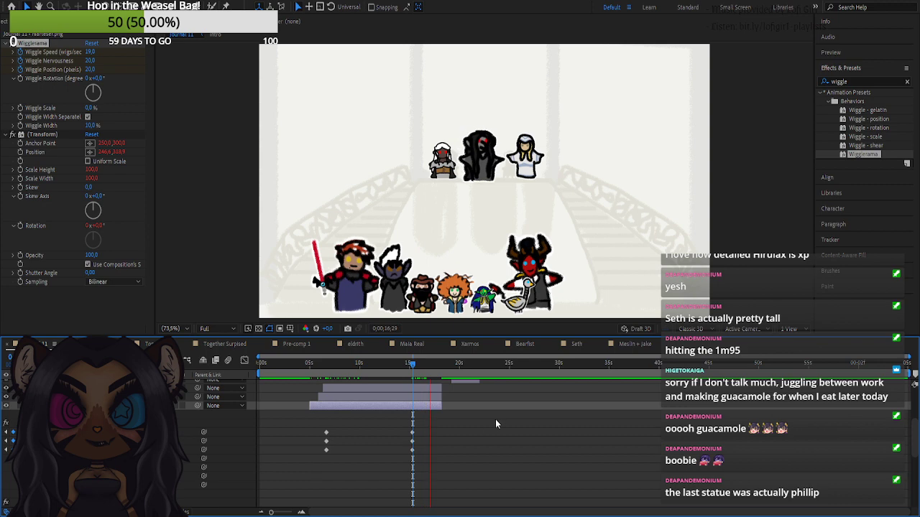
scroll(450, 410, "up", 2)
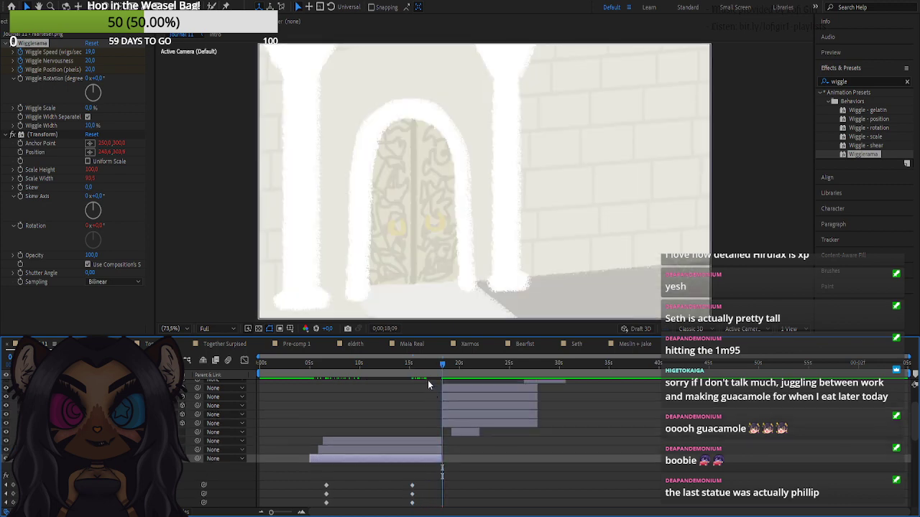
- Shift the shortened speech bubble layer to start just after 0;00;16;12
left_click_drag(431, 367, 423, 371)
left_click(421, 367)
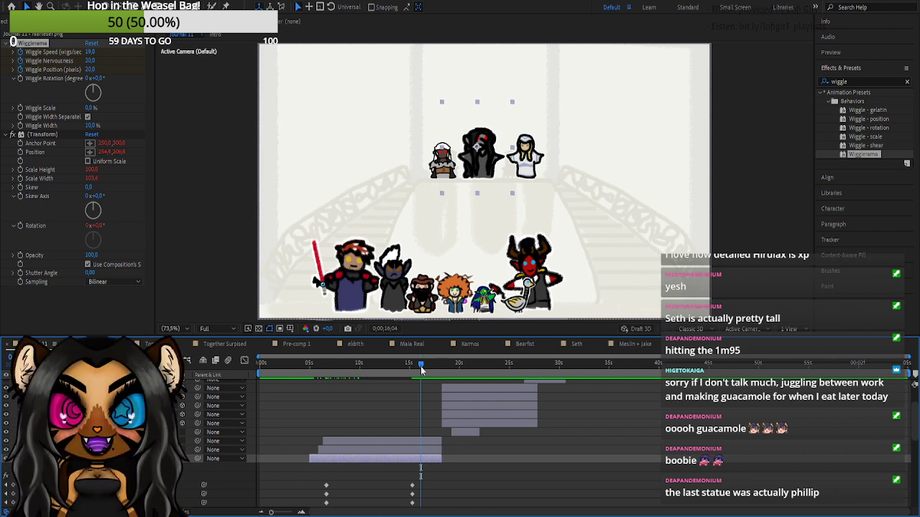
left_click_drag(421, 366, 423, 368)
left_click_drag(456, 435, 428, 436)
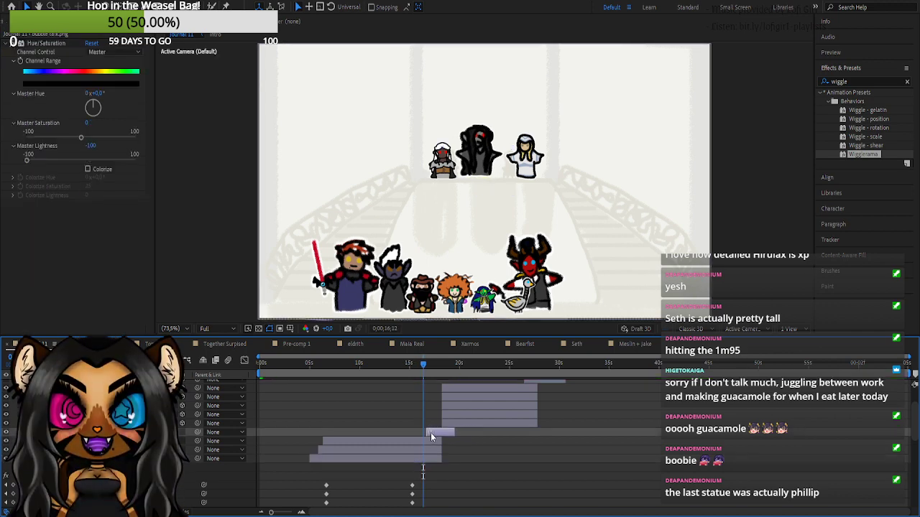
- Align the start of the black speech bubble layer with 0;00;16;12
left_click(303, 512)
left_click(301, 513)
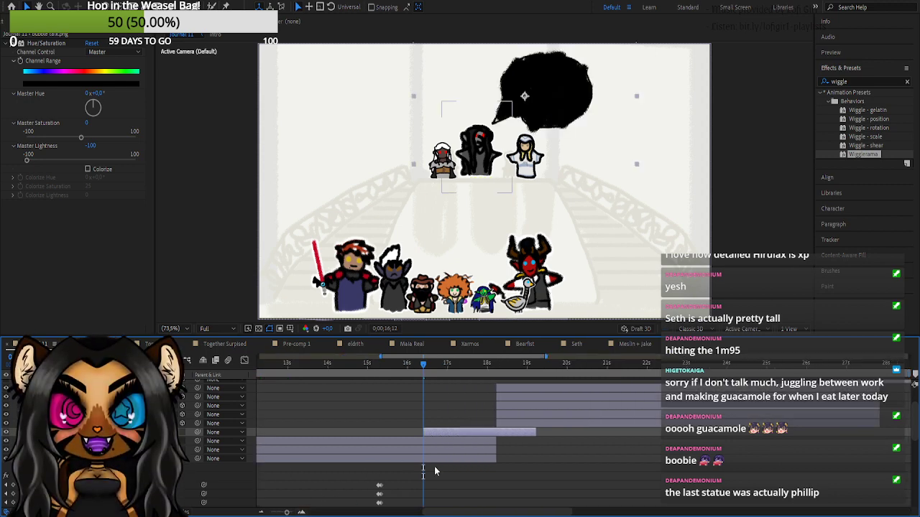
left_click(278, 513)
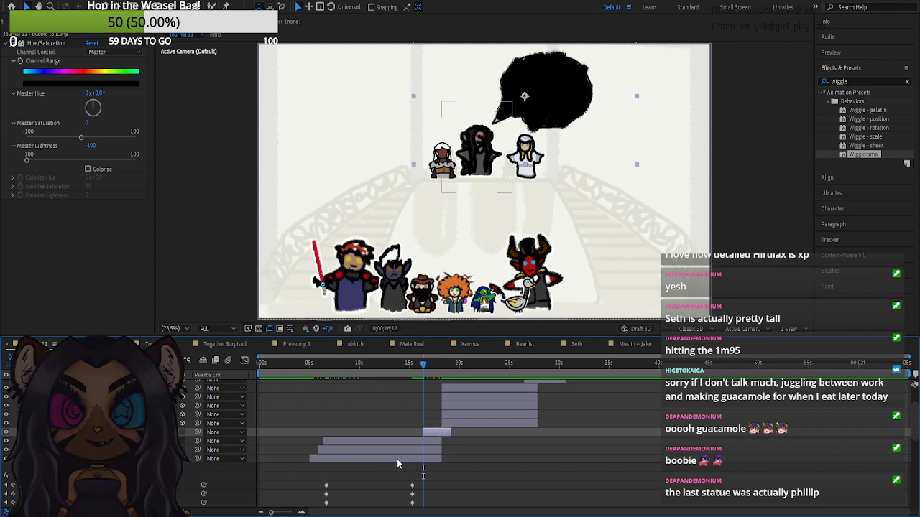
- Add wiggle keyframes for the dark balcony character at 0;00;16;12, with Wiggle Speed 54 and Wiggle Nervousness 10
scroll(396, 459, "down", 3)
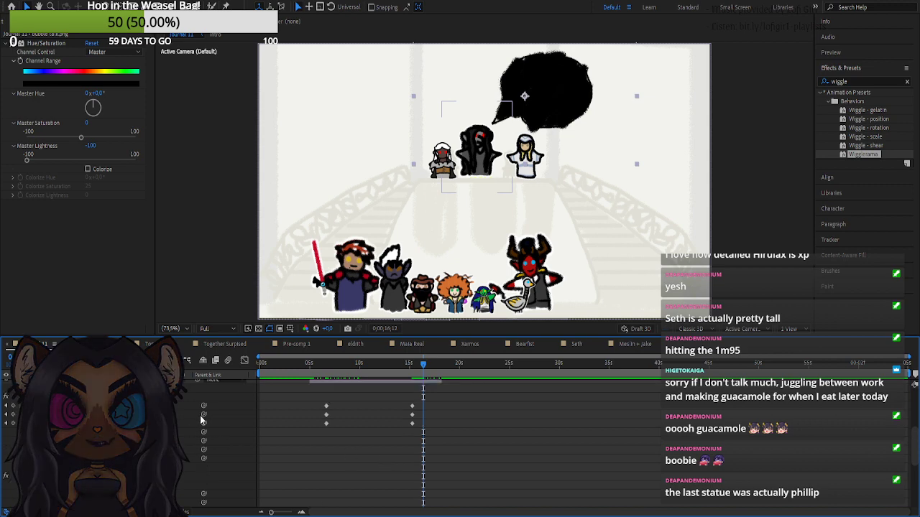
left_click(13, 406)
left_click(13, 414)
left_click(13, 424)
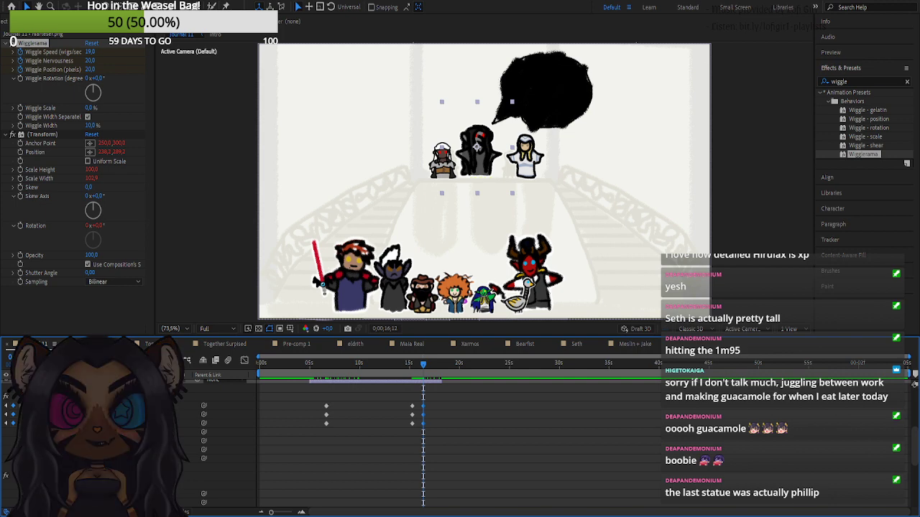
left_click_drag(90, 52, 107, 51)
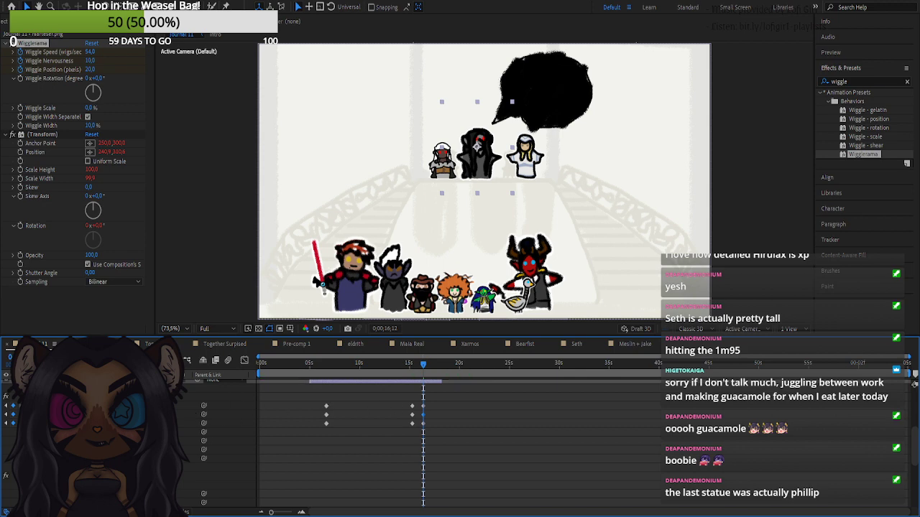
- Set the dark balcony character's Wiggle Position to 0 at the 0;00;06;19 keyframe
left_click_drag(421, 366, 442, 368)
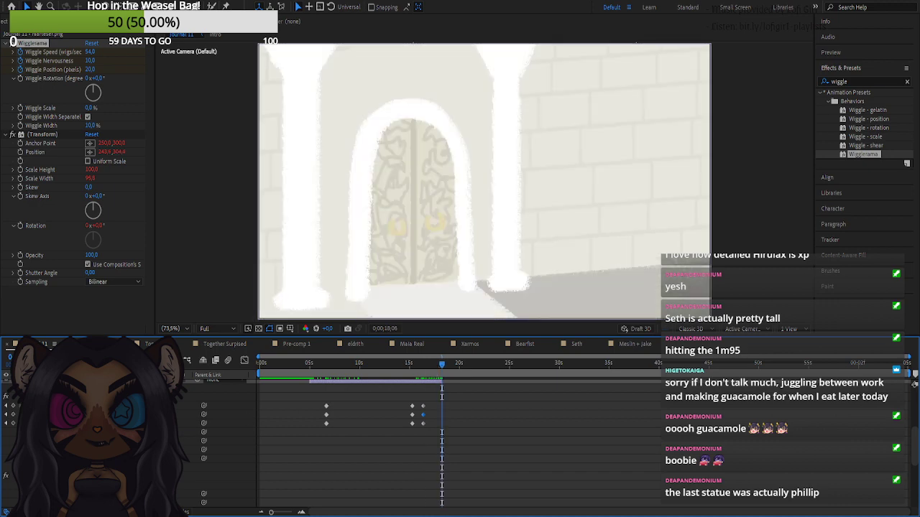
left_click(7, 420)
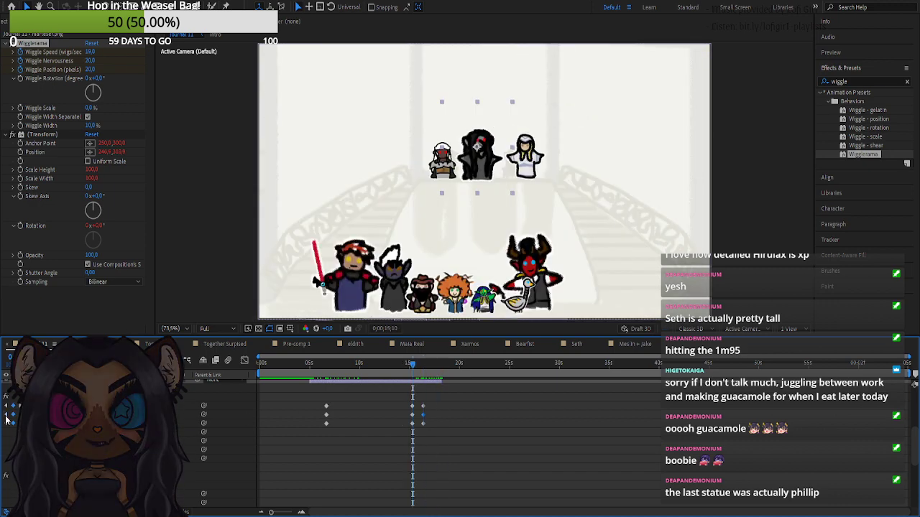
left_click_drag(434, 367, 324, 367)
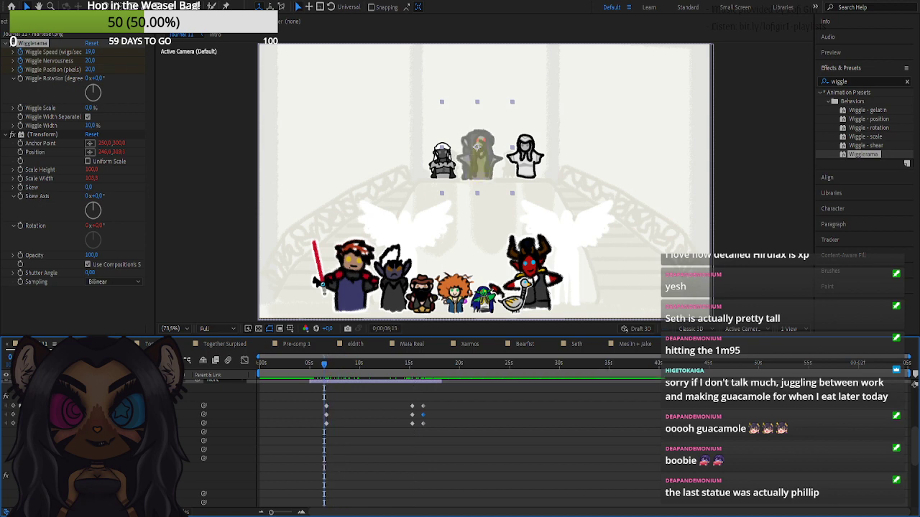
key("k")
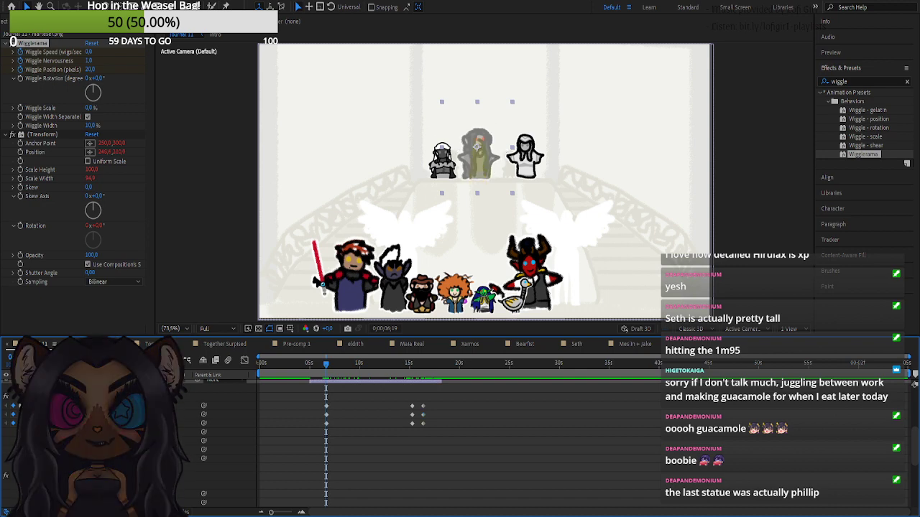
type("0")
key("Return")
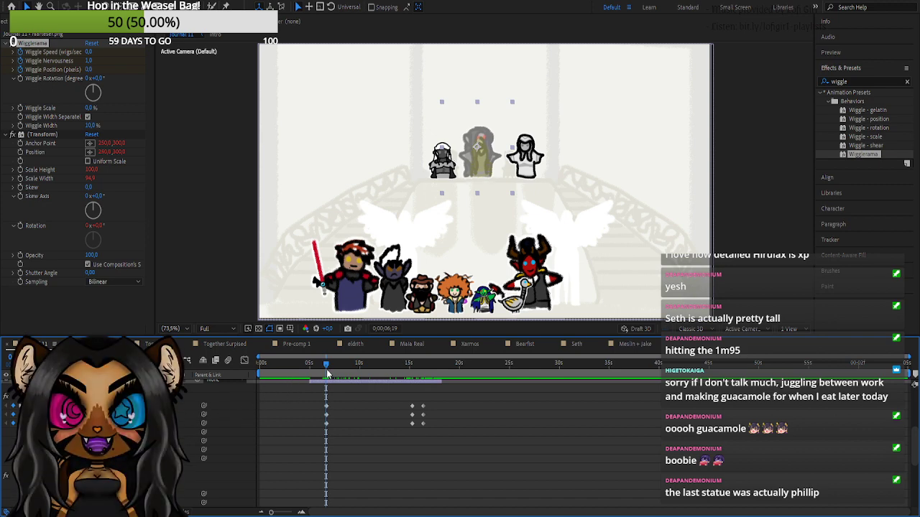
- Add a 50% Opacity keyframe for the dark balcony character at 0;00;14;14, ahead of the one at 0;00;15;08
mouse_move(326, 366)
left_mouse_down()
mouse_move(301, 367)
mouse_move(316, 379)
left_mouse_up()
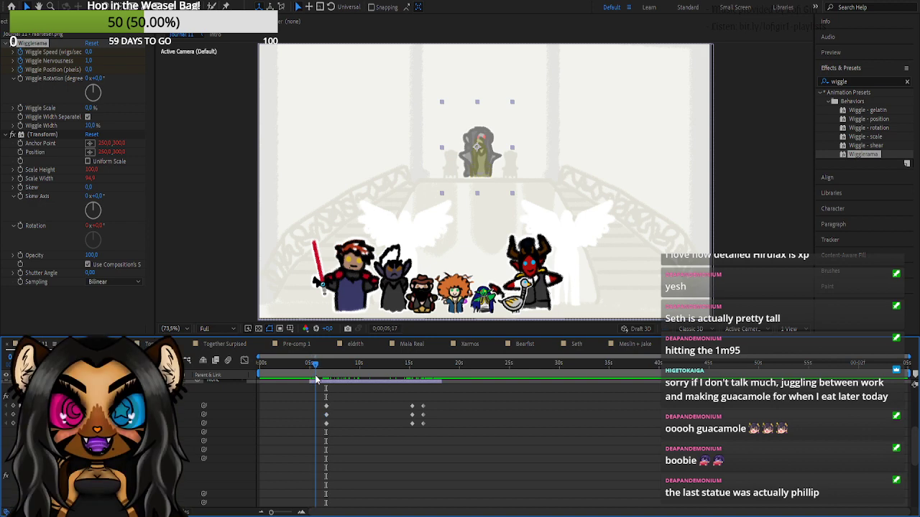
scroll(305, 423, "down", 3)
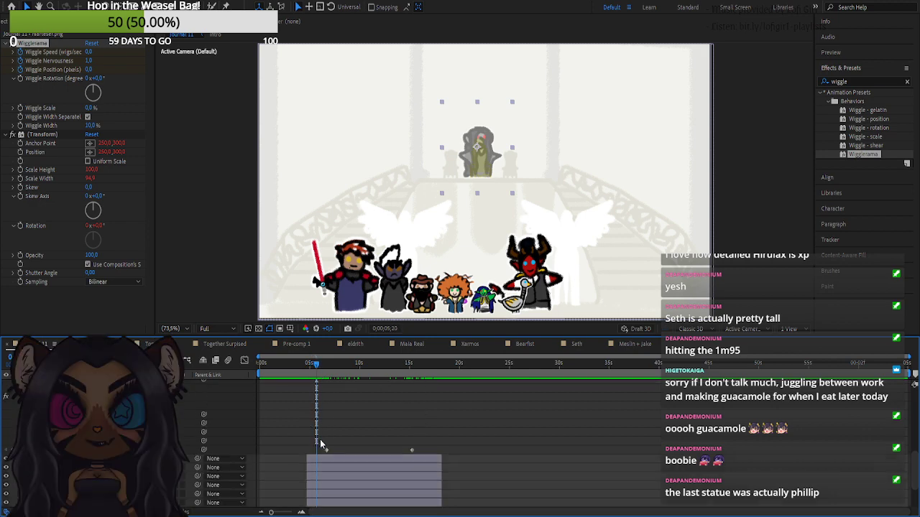
key("k")
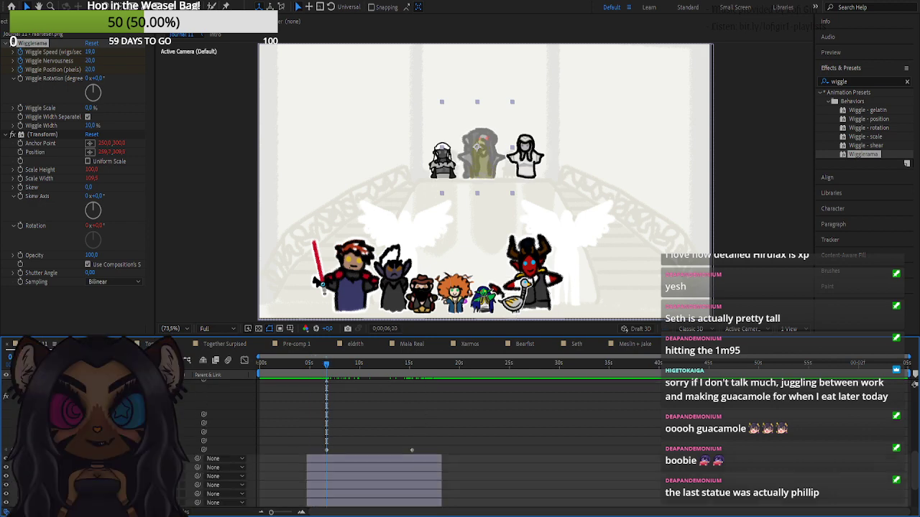
left_click(302, 512)
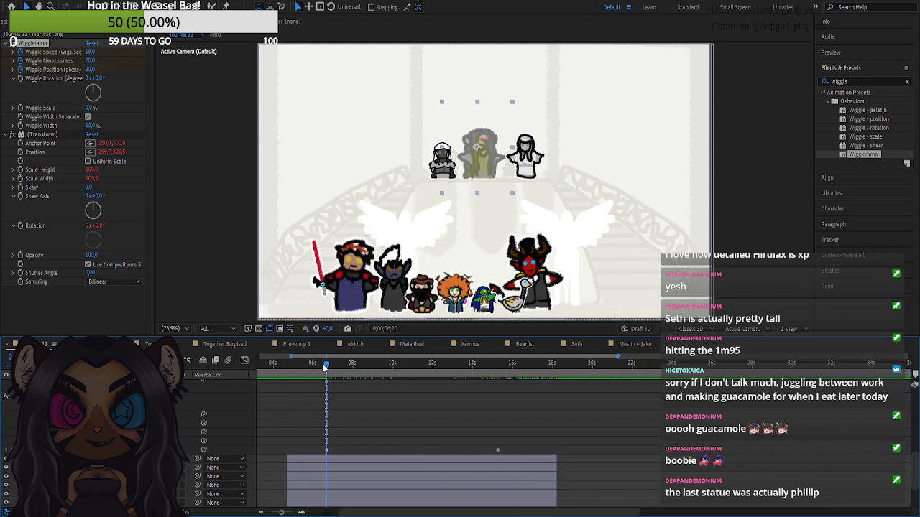
left_click_drag(324, 367, 498, 384)
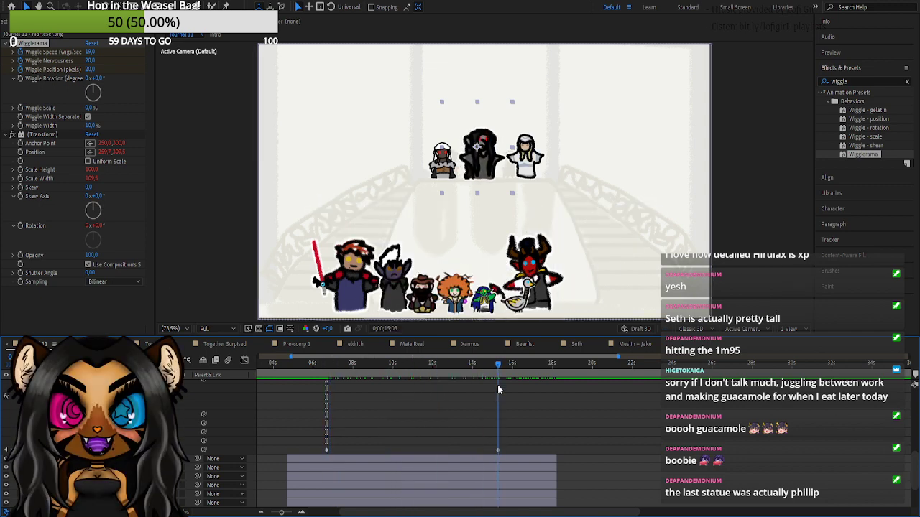
left_click(301, 512)
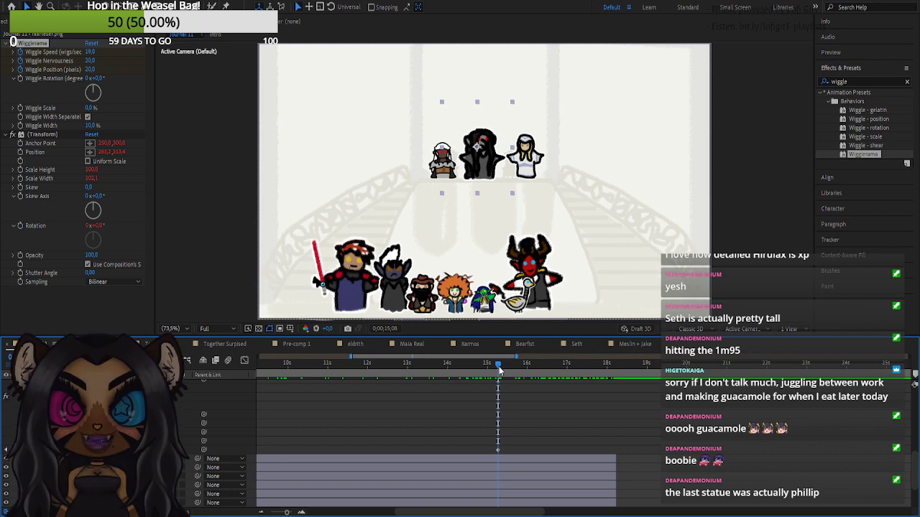
left_click_drag(498, 367, 497, 368)
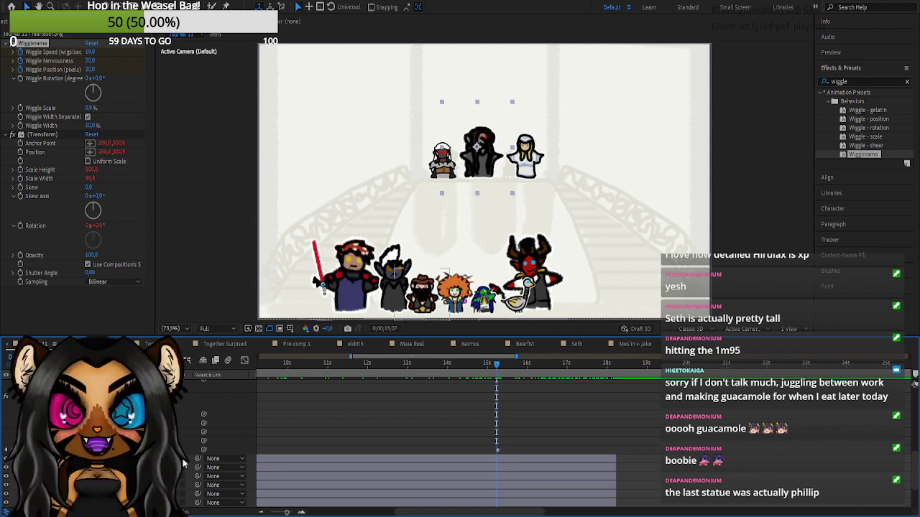
type("50")
key("Return")
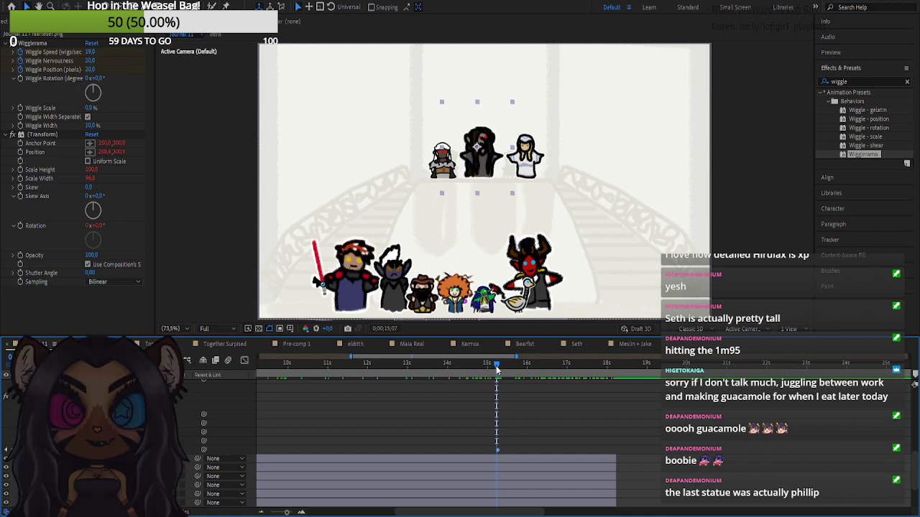
left_click_drag(496, 369, 466, 368)
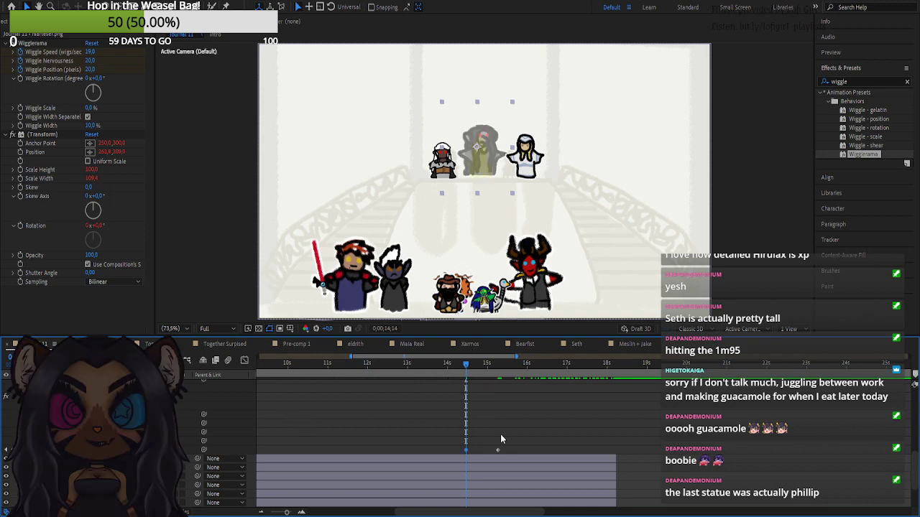
- Shift the dark character's two Opacity keyframes so the fade runs from 0;00;15;07 to about 0;00;15;16
key("space")
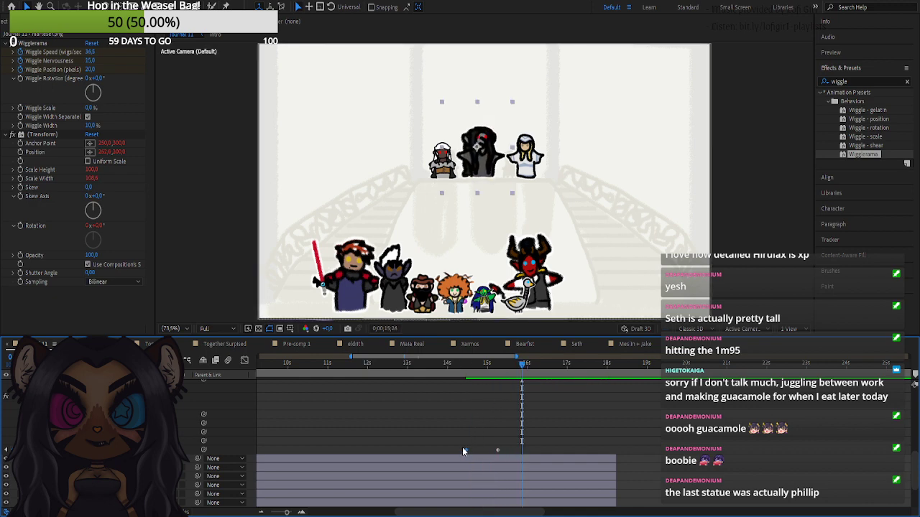
left_click_drag(459, 446, 522, 456)
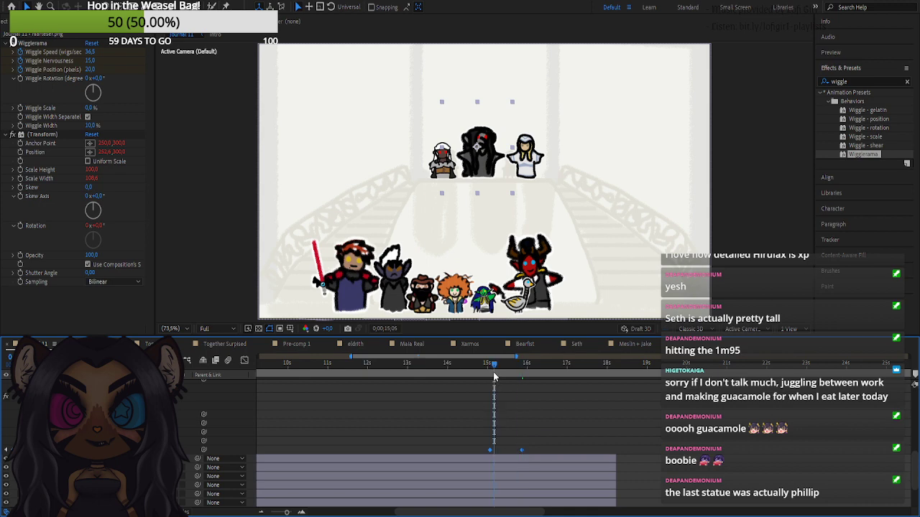
left_click_drag(494, 374, 496, 374)
left_click_drag(490, 451, 496, 456)
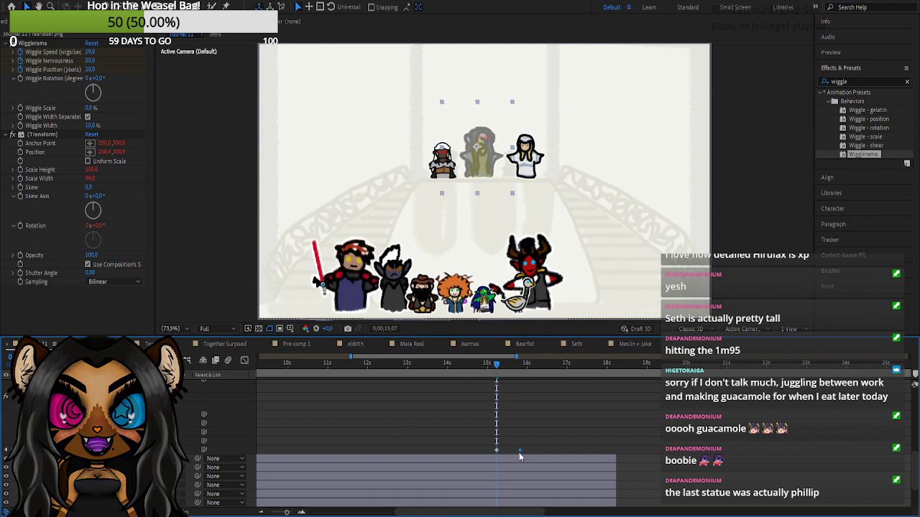
- Add an Opacity keyframe at 0;00;06;06 that keeps the dark character fully opaque before its fade
left_click_drag(509, 512, 462, 511)
left_click(357, 365)
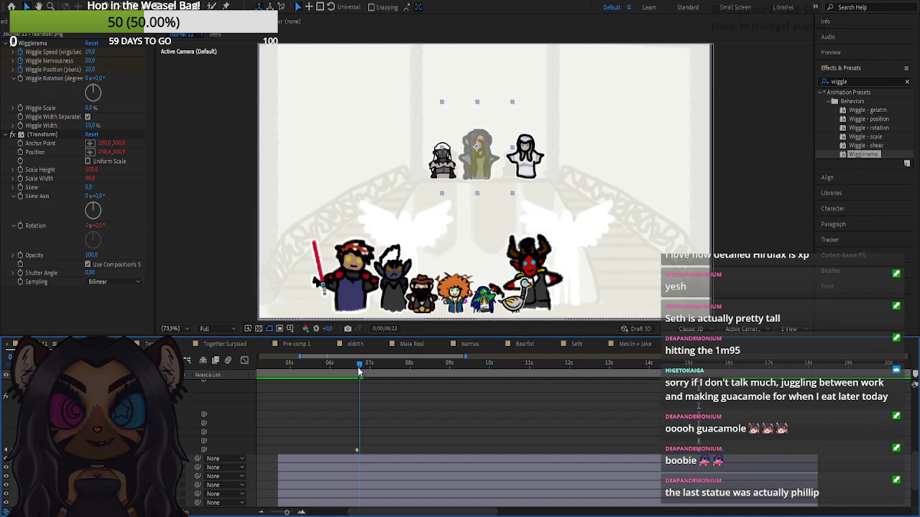
left_click_drag(357, 370, 339, 371)
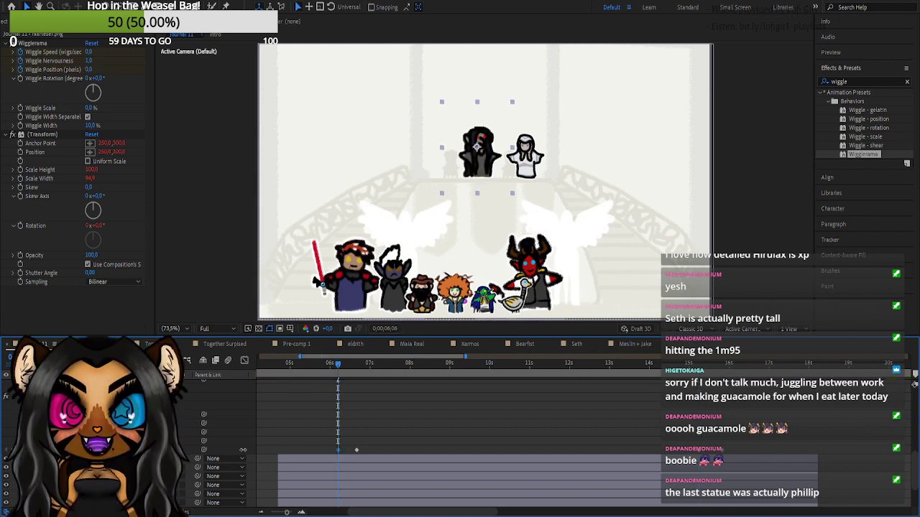
left_click_drag(327, 371, 478, 425)
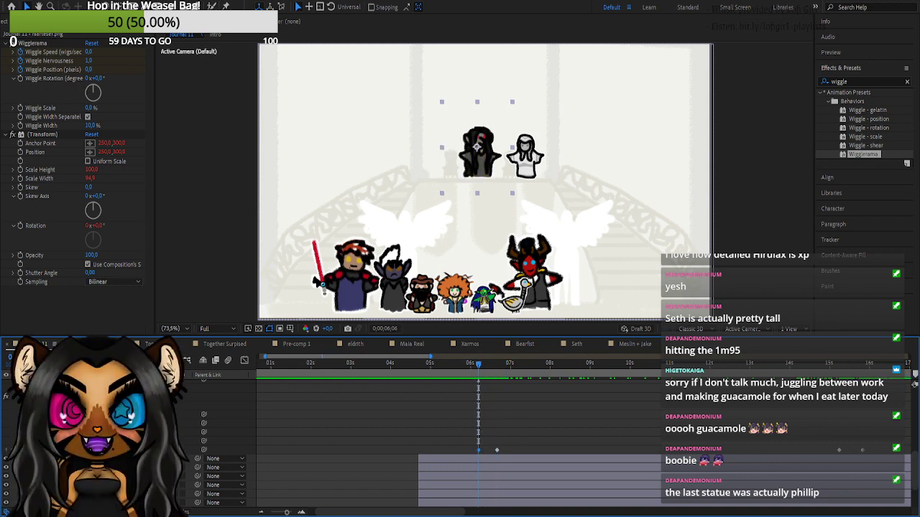
- Add Position, Rotation and Opacity keyframes for the dark character at 0;00;06;22 and 0;00;07;07
key("k")
scroll(467, 440, "up", 1)
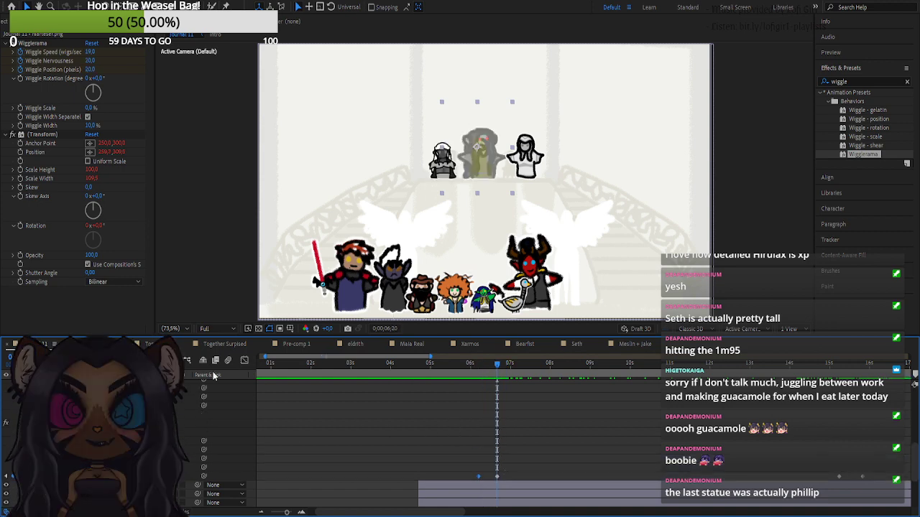
scroll(467, 441, "up", 2)
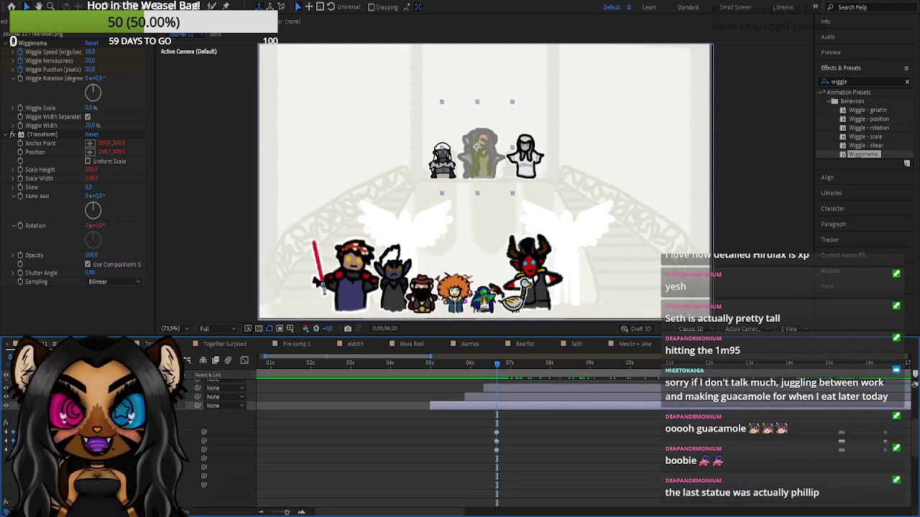
scroll(467, 441, "down", 1)
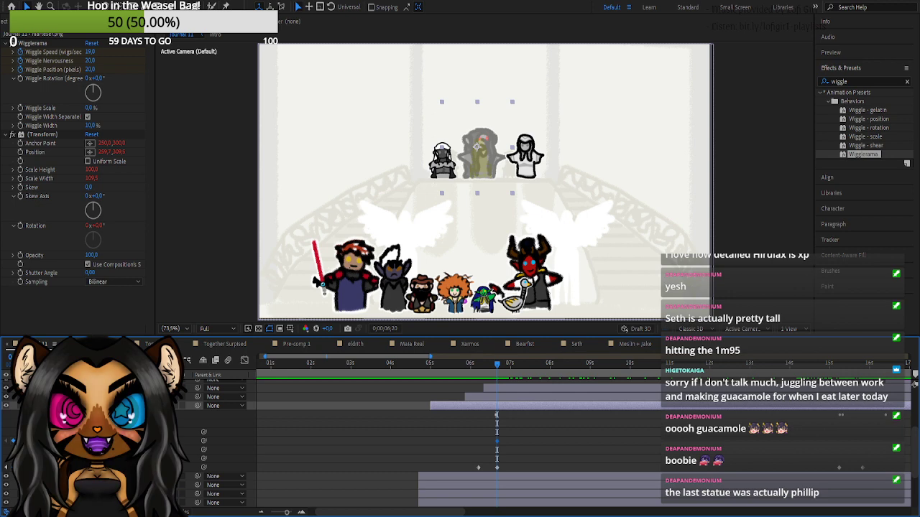
left_click(499, 365)
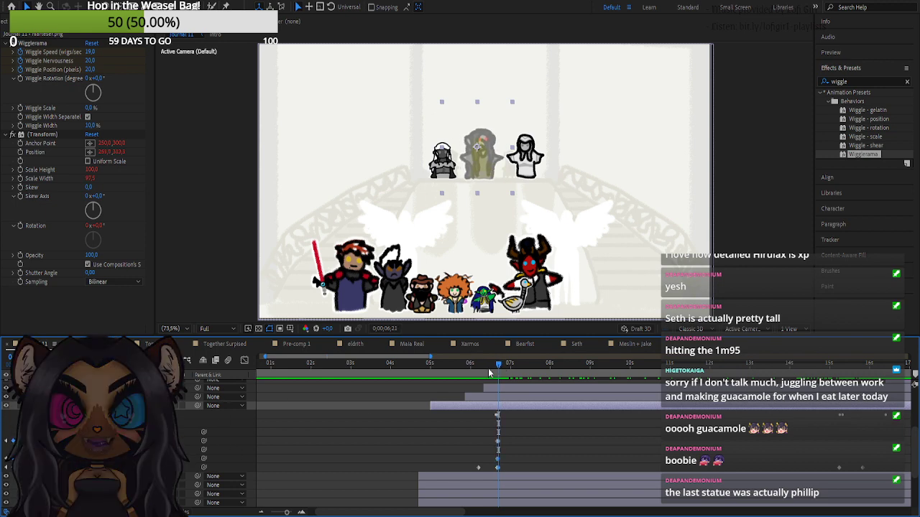
left_click_drag(487, 368, 518, 369)
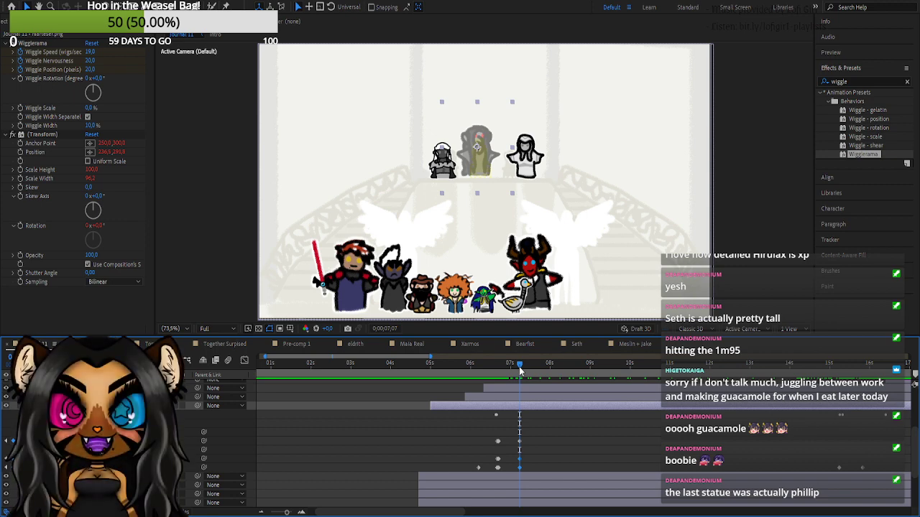
left_click_drag(519, 367, 520, 366)
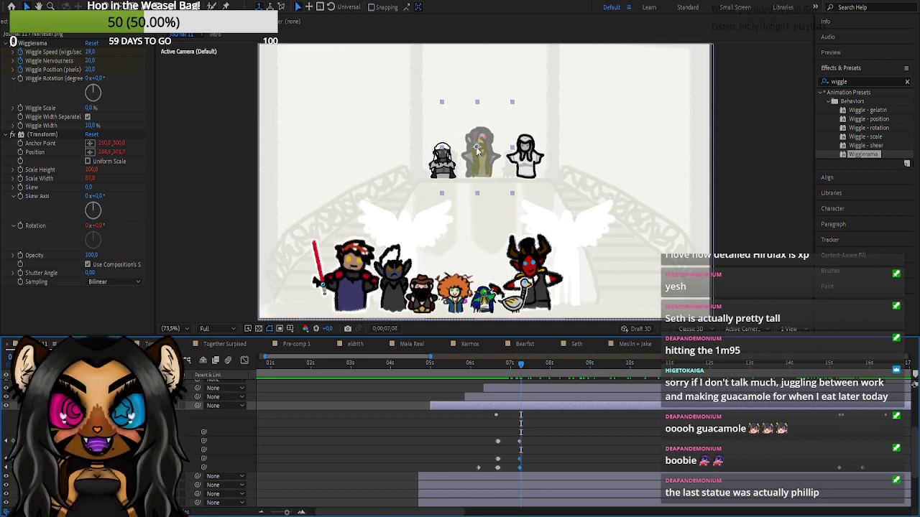
- Move the faded dark character off its throne to the scene's upper-left area at 0;00;07;08
left_click(478, 149)
key("ctrl+z")
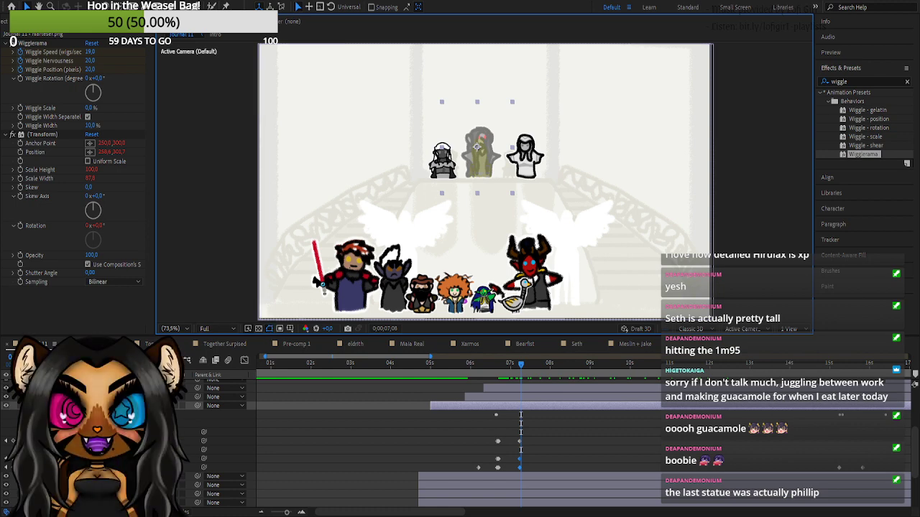
left_click_drag(135, 441, 1, 435)
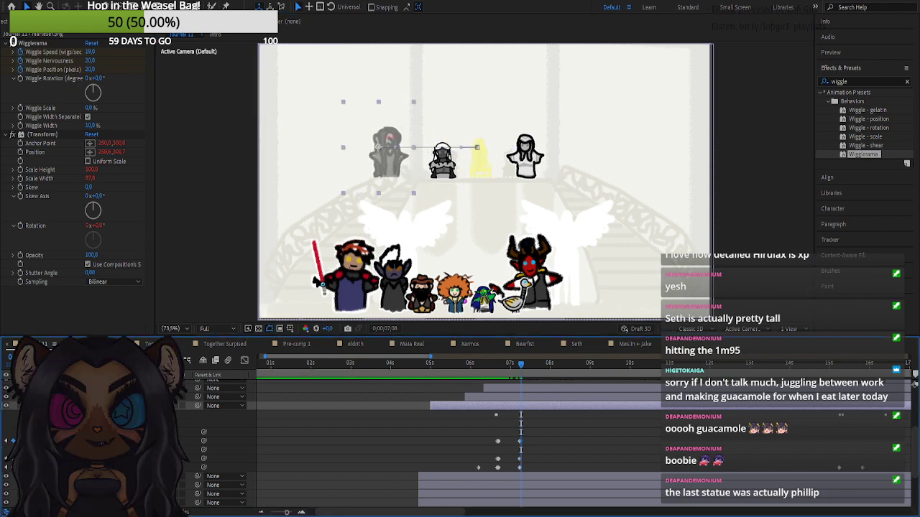
left_click_drag(388, 149, 310, 147)
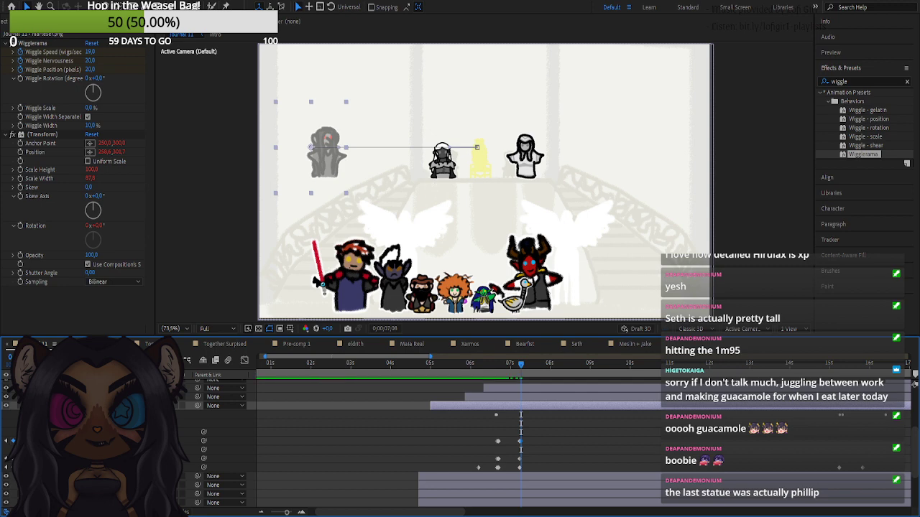
left_click_drag(327, 152, 322, 96)
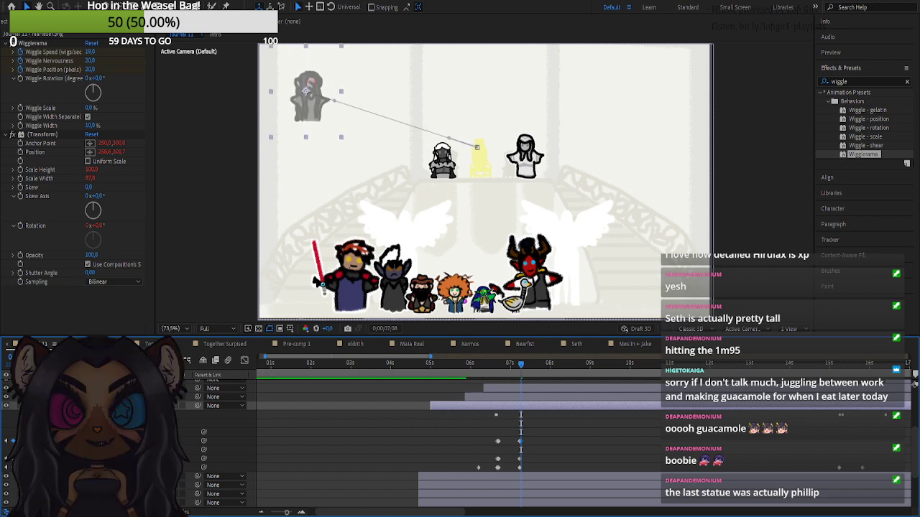
- Tilt the moved dark character clockwise at 0;00;07;08 and remove its Opacity keyframe at 0;00;07;07
left_click_drag(147, 458, 152, 458)
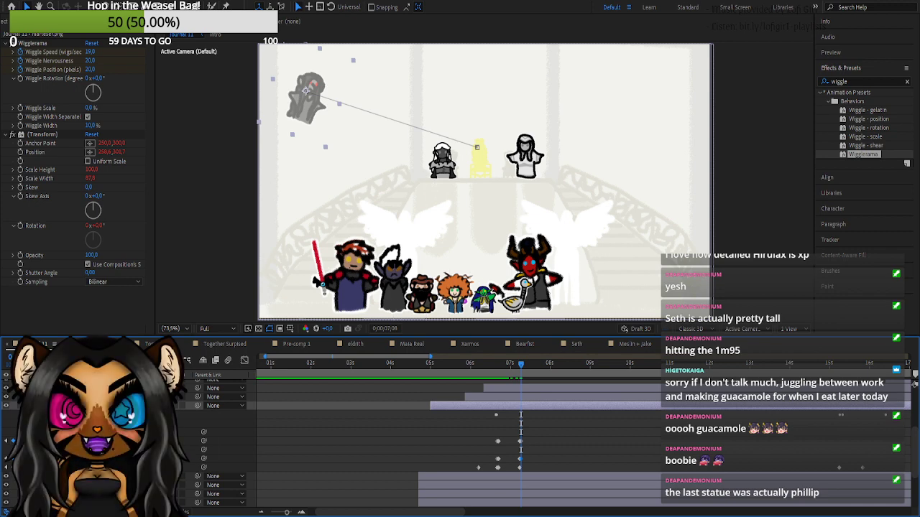
key("Page_Up")
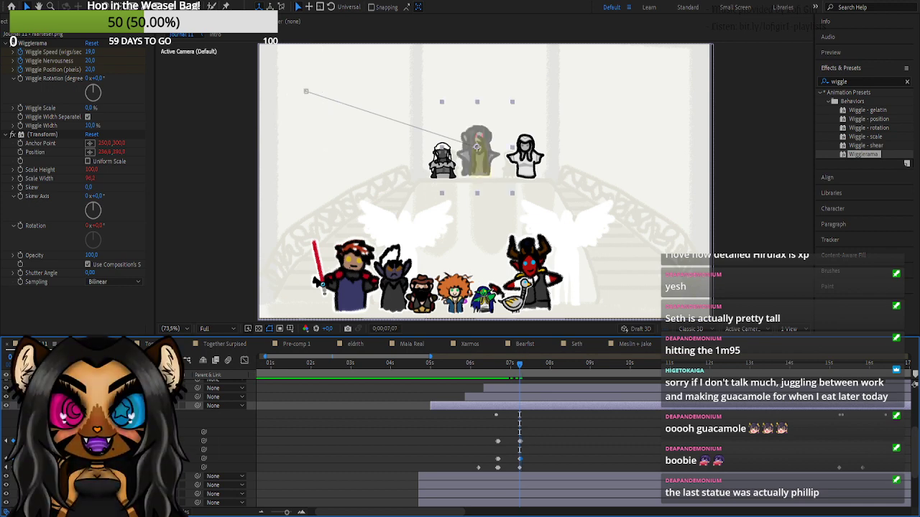
left_click(7, 469)
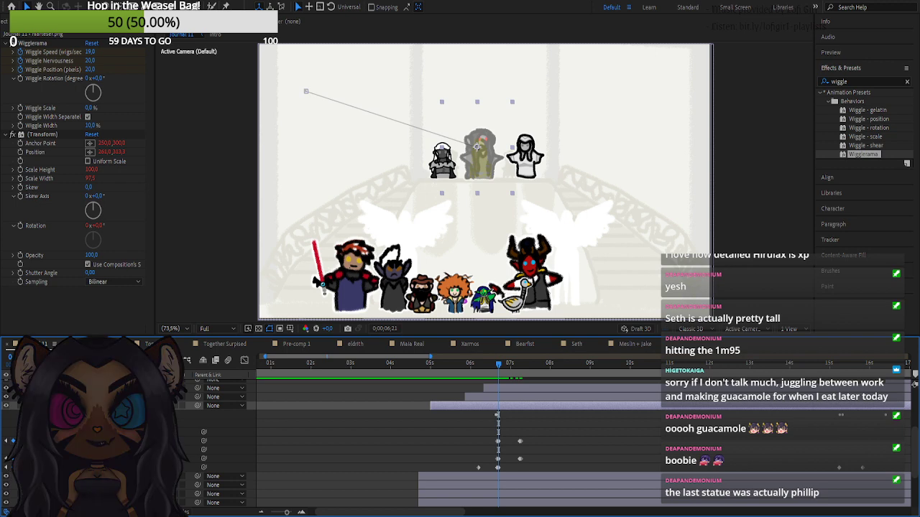
left_click(20, 468)
left_click(20, 468)
- Hold the dark character's Position and Rotation with keyframes at 0;00;07;29, and move it to the scene's lower-right area at 0;00;08;00
left_click_drag(537, 363, 549, 364)
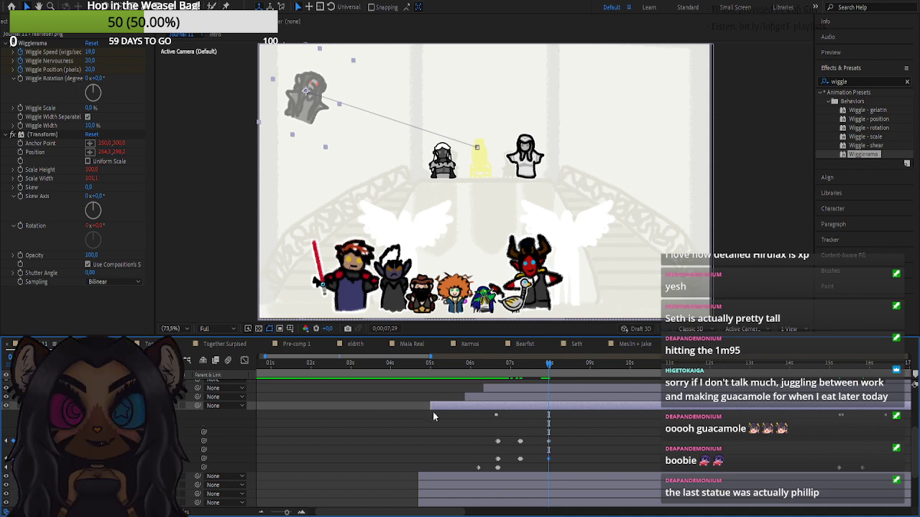
left_click(550, 367)
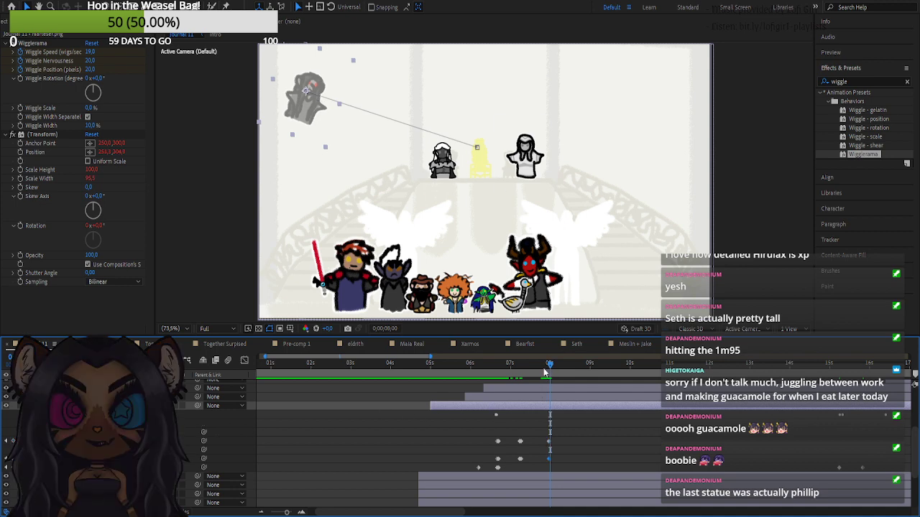
left_click(13, 441)
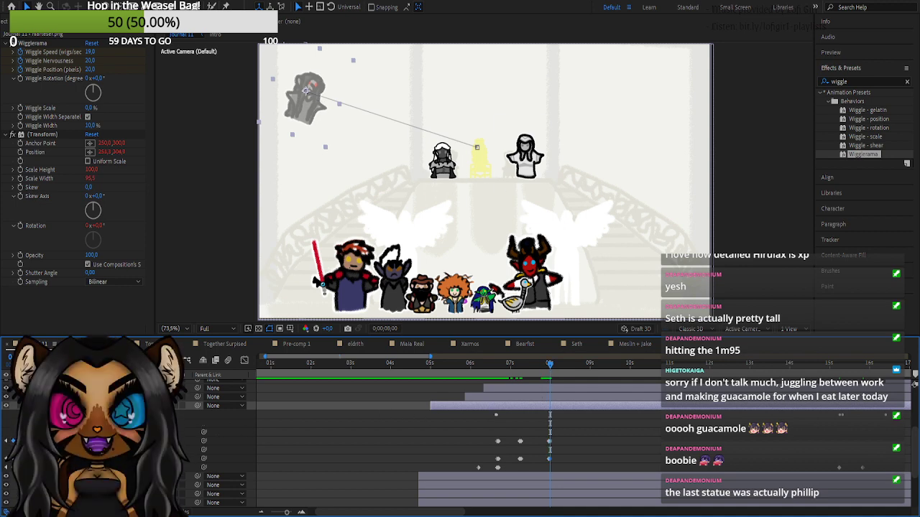
left_click_drag(140, 441, 483, 470)
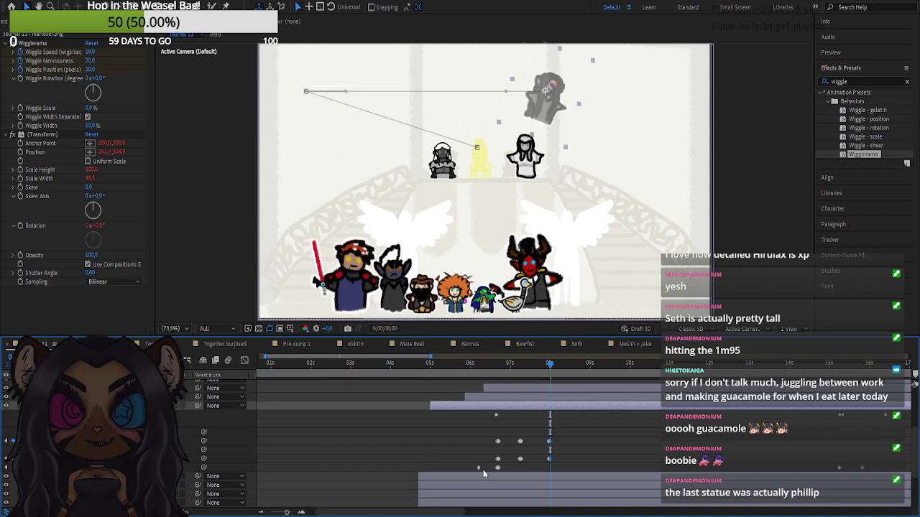
left_click_drag(162, 440, 366, 440)
left_click_drag(138, 440, 175, 440)
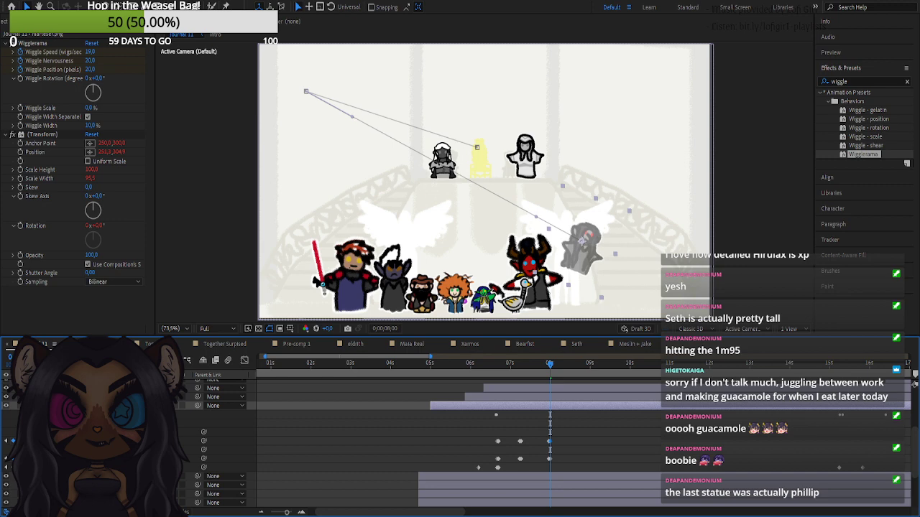
- Make the dark character's layer 3D and keyframe its Y Rotation so it flips horizontally at 0;00;08;00
left_click(181, 408)
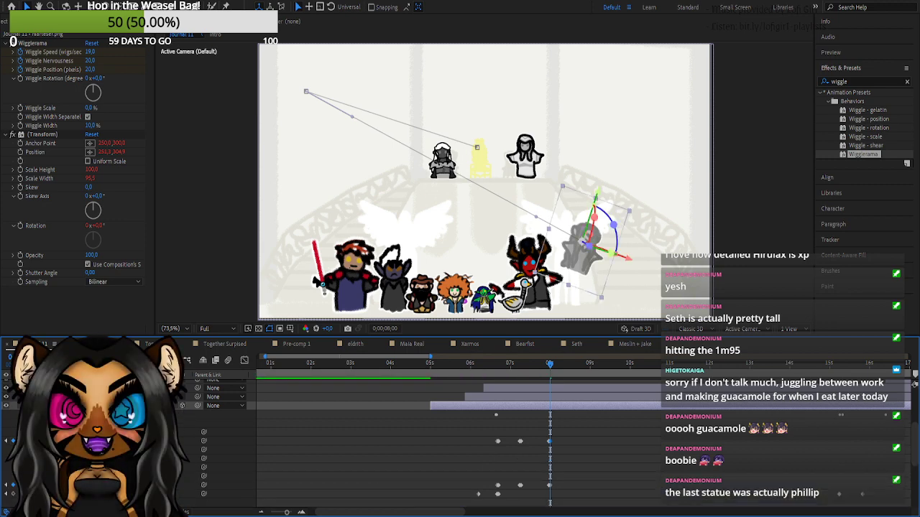
left_click(61, 476)
left_click(6, 485)
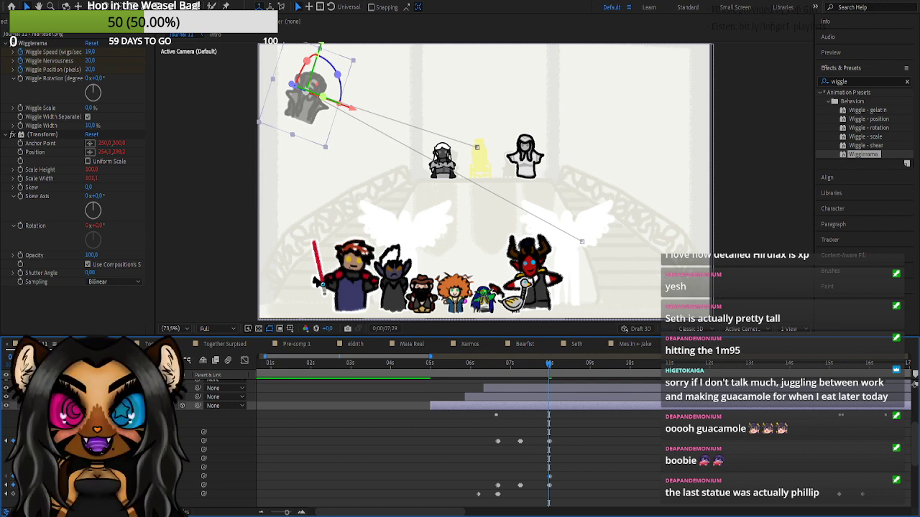
key("Page_Down")
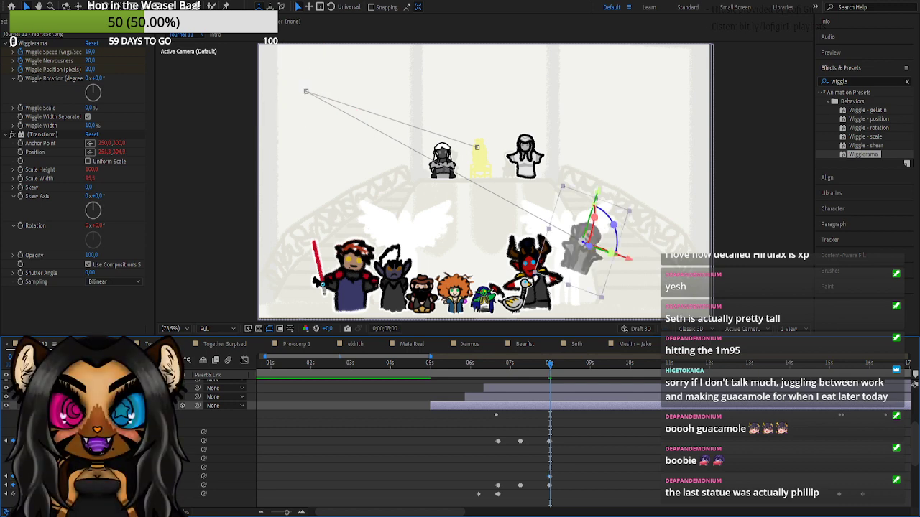
key("Return")
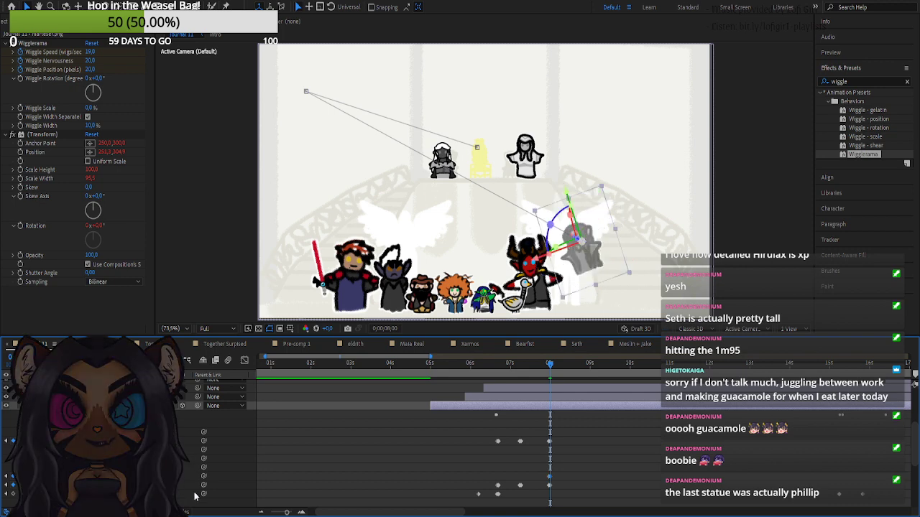
- Add Position and rotation hold keyframes at 0;00;08;23, and move the dark character to the scene's lower-left area at 0;00;08;24
key("Page_Down")
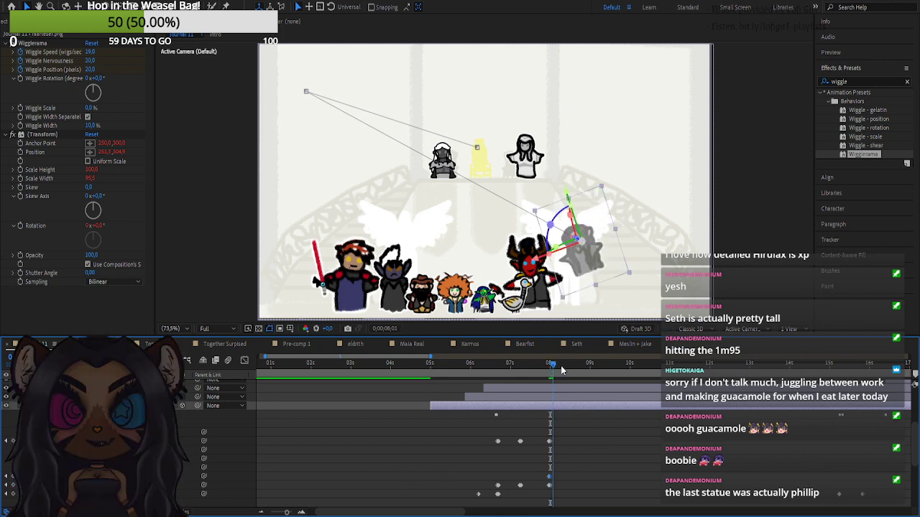
left_click_drag(562, 370, 583, 371)
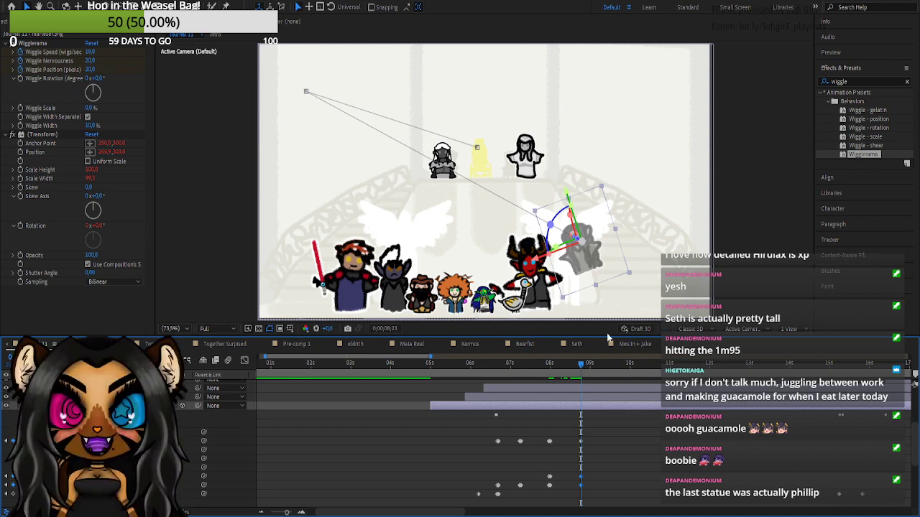
left_click_drag(583, 366, 584, 368)
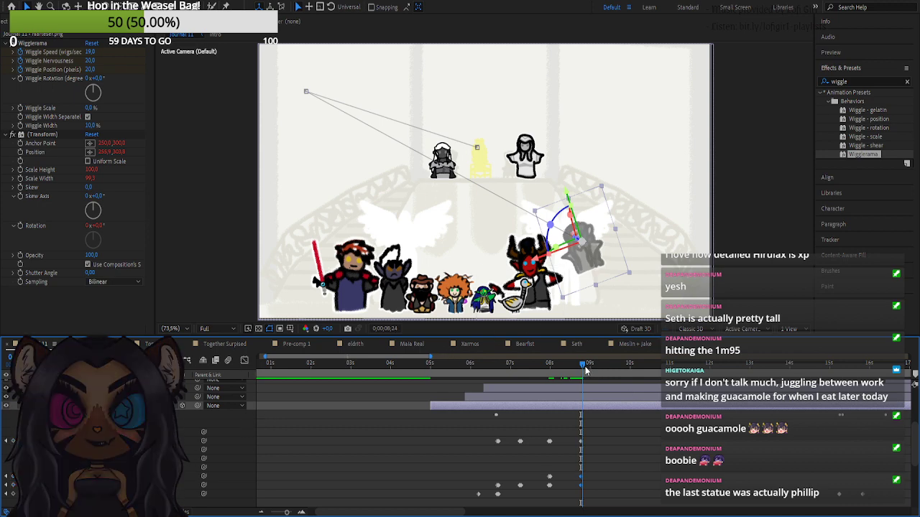
left_click(13, 441)
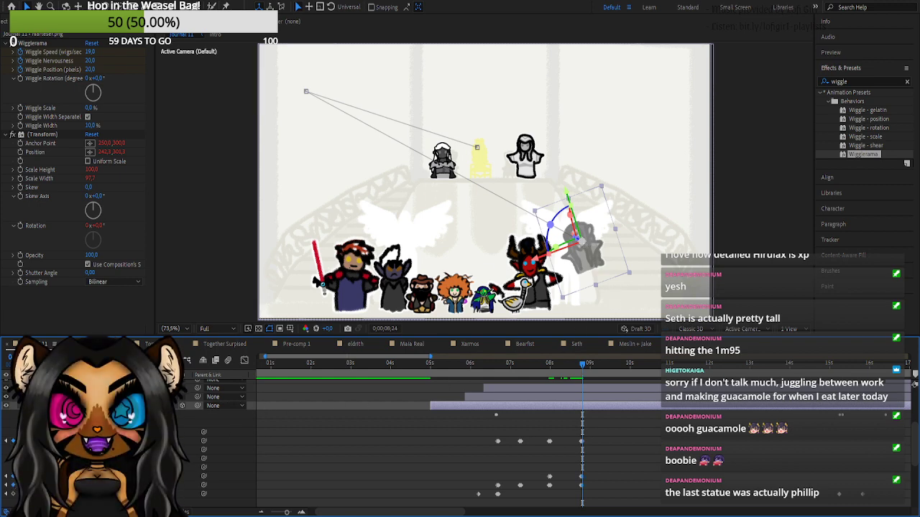
left_click_drag(580, 241, 303, 241)
left_click_drag(127, 441, 137, 441)
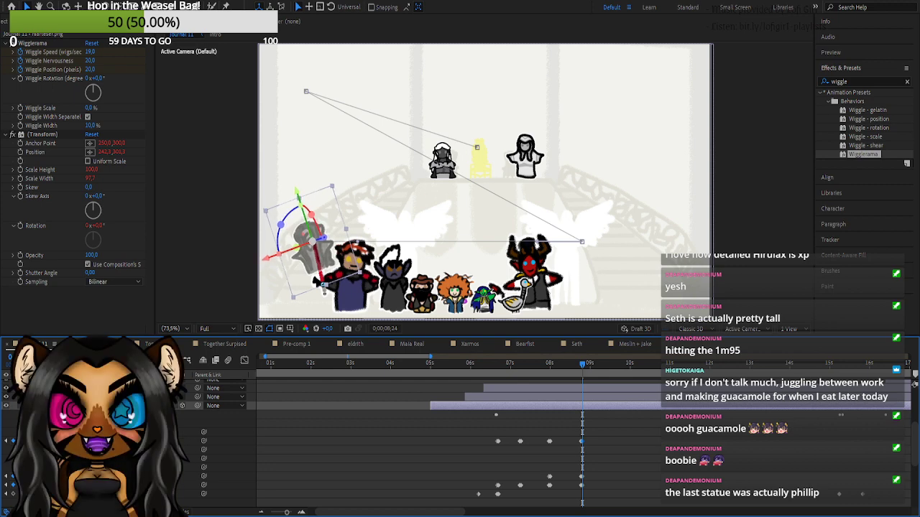
- Set the dark character's Y Rotation to 0 and its Z Rotation to -20 at 0;00;08;24
type("0")
key("Return")
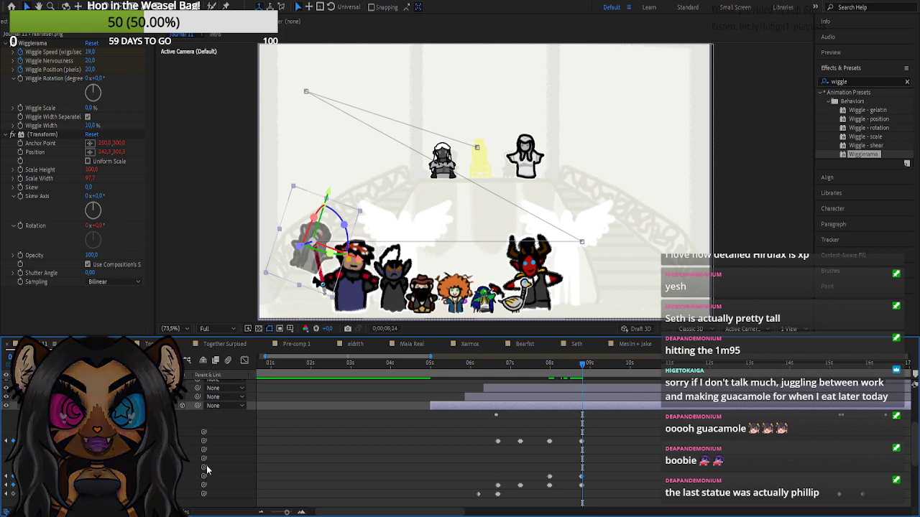
type("-20")
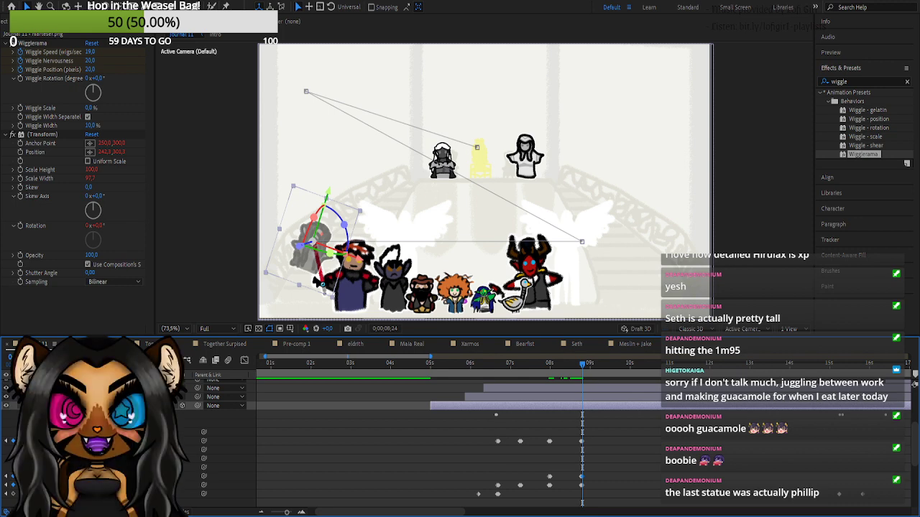
key("Return")
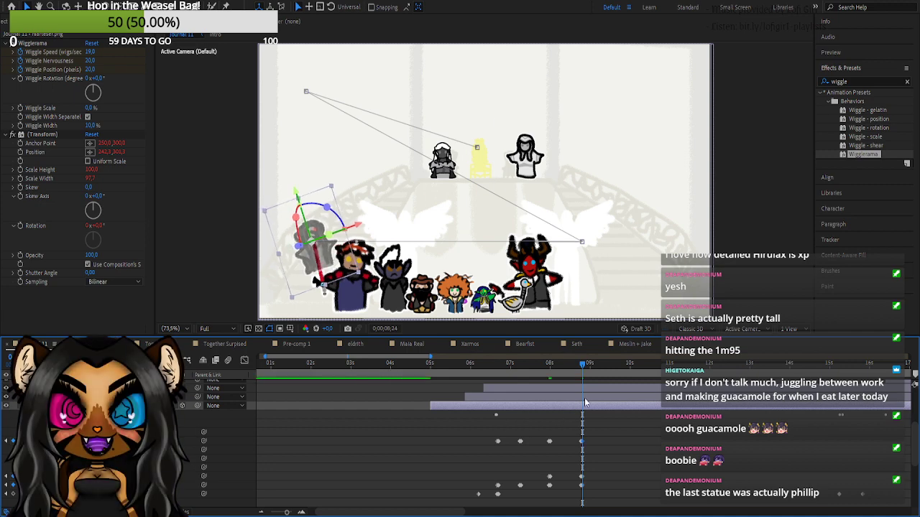
- Add Position and rotation hold keyframes at 0;00;09;14, and move the dark character behind the balcony's white-robed figure at 0;00;09;15
left_click_drag(589, 369, 605, 380)
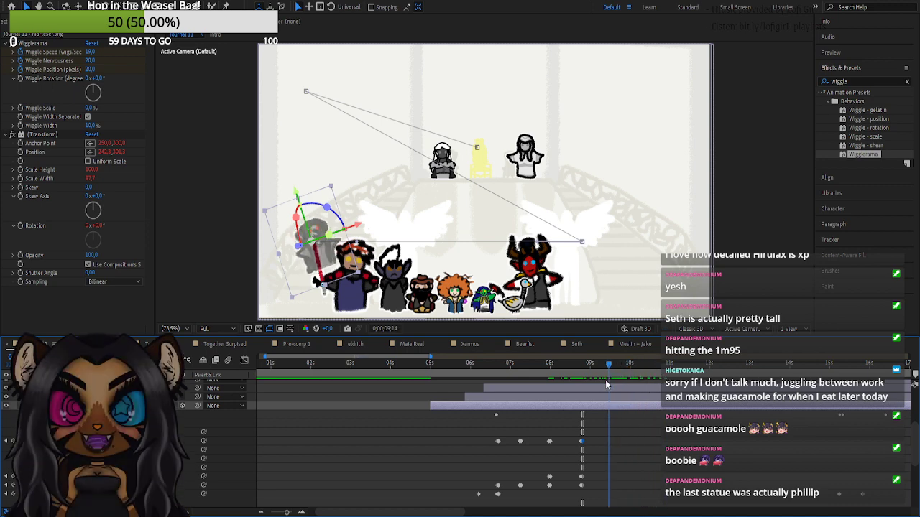
left_click(13, 441)
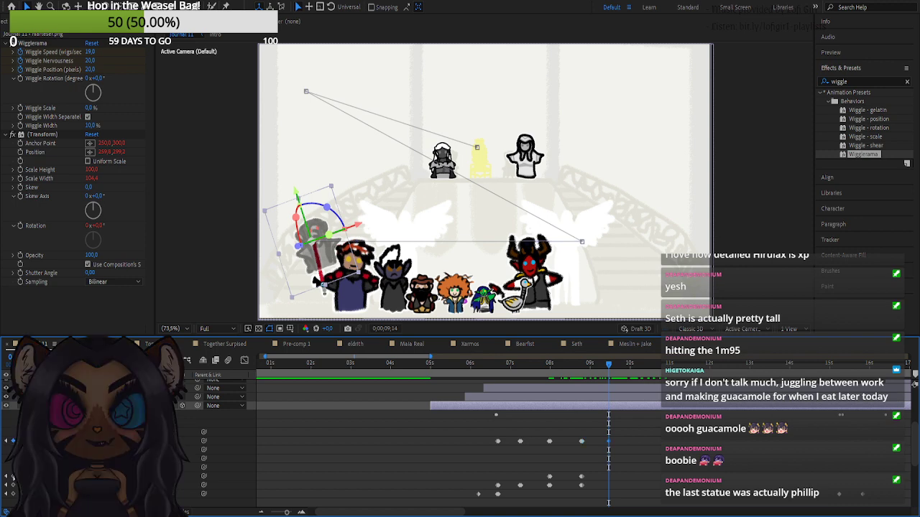
left_click(610, 367)
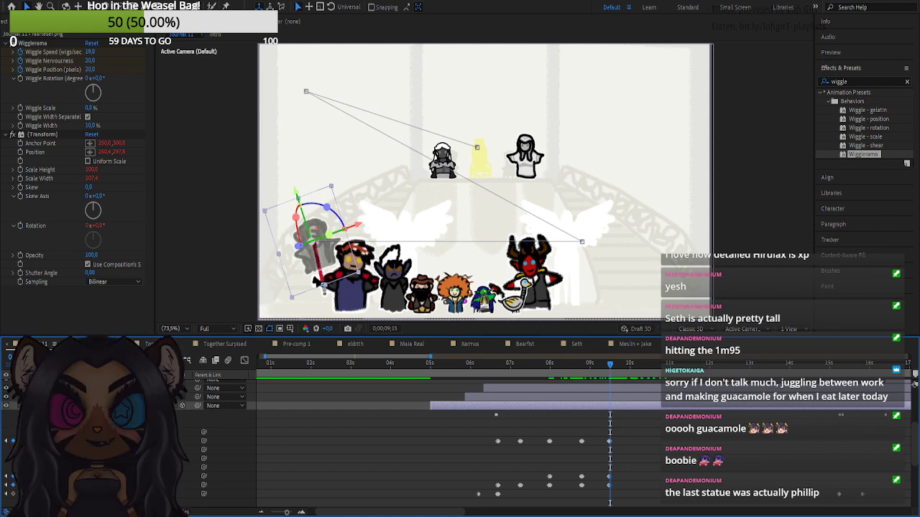
left_click_drag(138, 441, 383, 433)
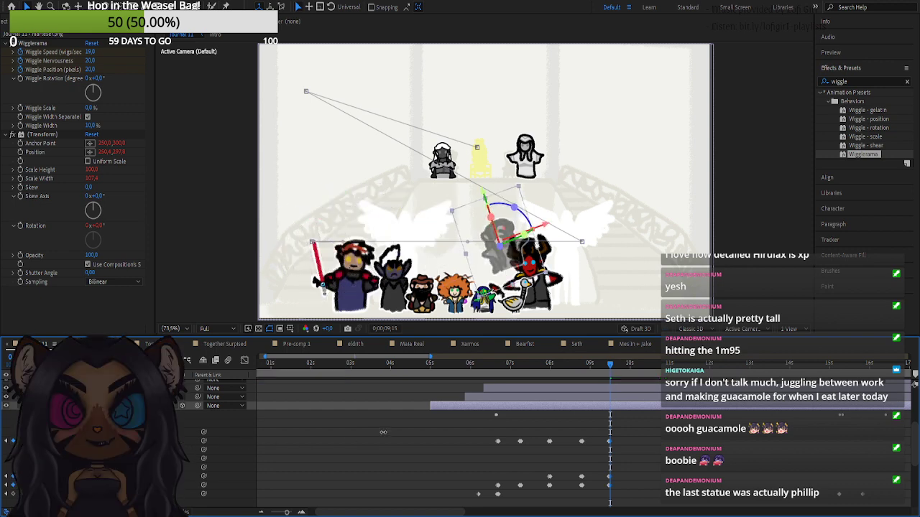
left_click_drag(157, 441, 0, 459)
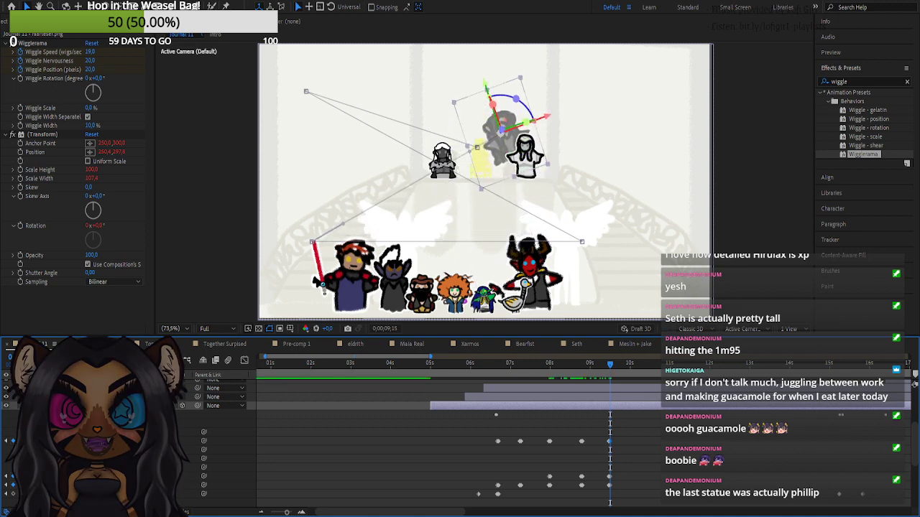
left_click_drag(138, 441, 175, 441)
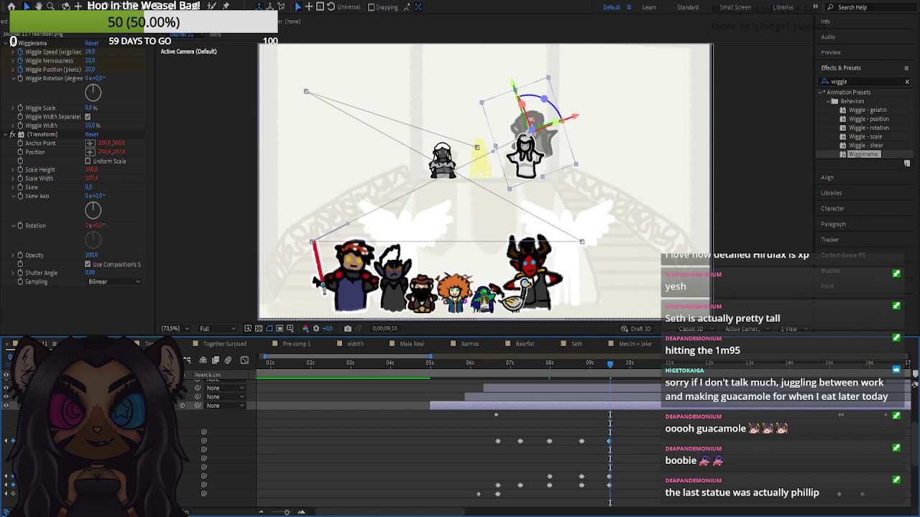
- Flip the dark character horizontally, tilt it counterclockwise and shift it slightly farther up and right at 0;00;09;15
left_click(252, 465)
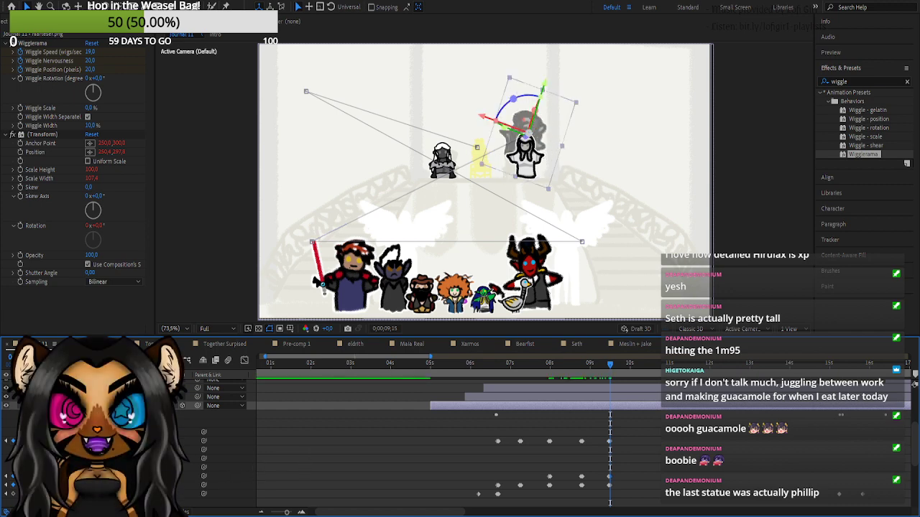
key("Return")
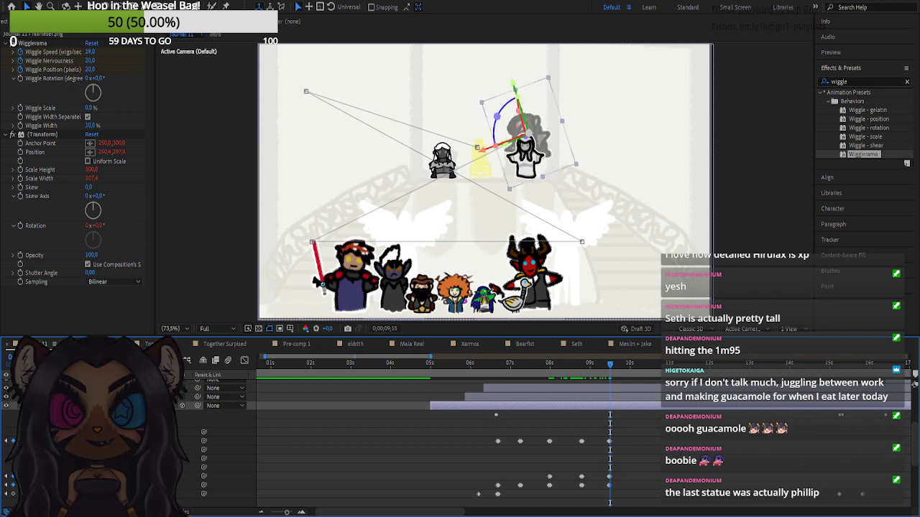
mouse_move(108, 441)
left_mouse_down()
mouse_move(126, 441)
mouse_move(87, 442)
mouse_move(130, 441)
mouse_move(91, 442)
left_mouse_up()
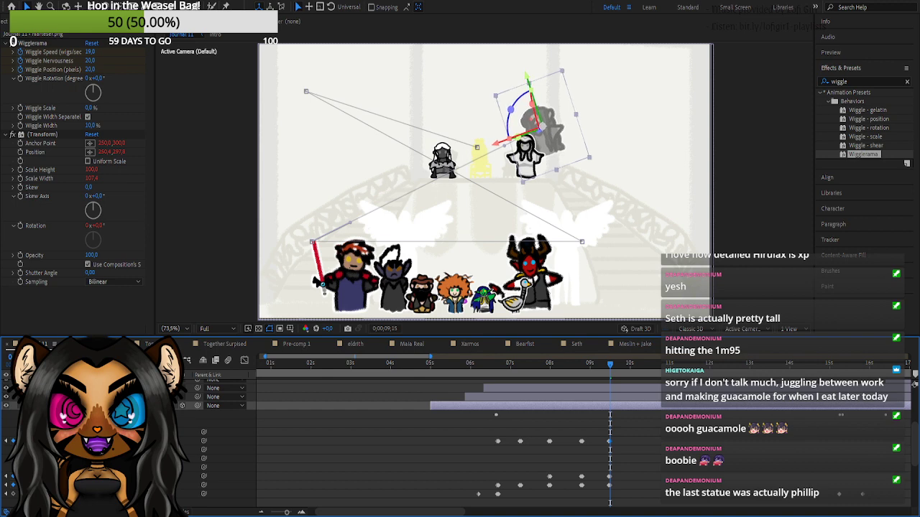
- Add Position and rotation hold keyframes at 0;00;10;10, and move the dark character above the left balcony figure at 0;00;10;11
left_click_drag(624, 371, 643, 369)
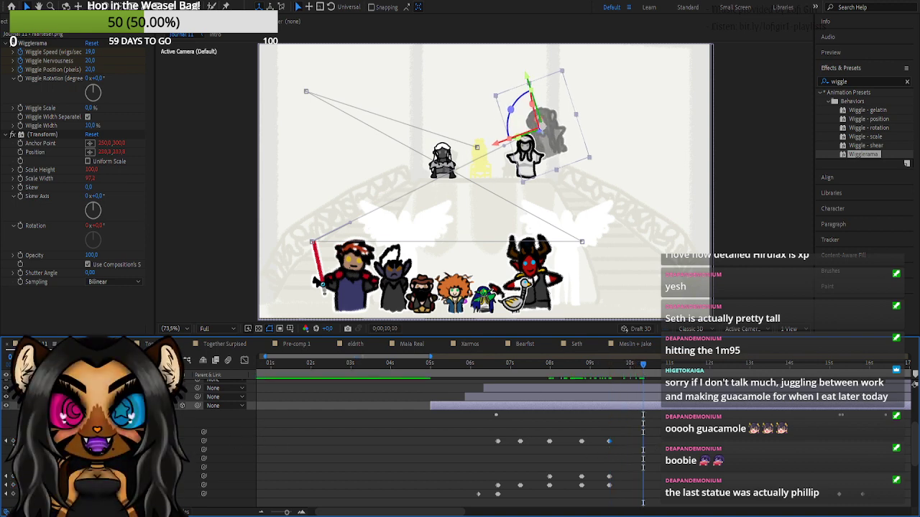
left_click(13, 441)
left_click(13, 477)
left_click(13, 485)
left_click_drag(643, 372, 644, 372)
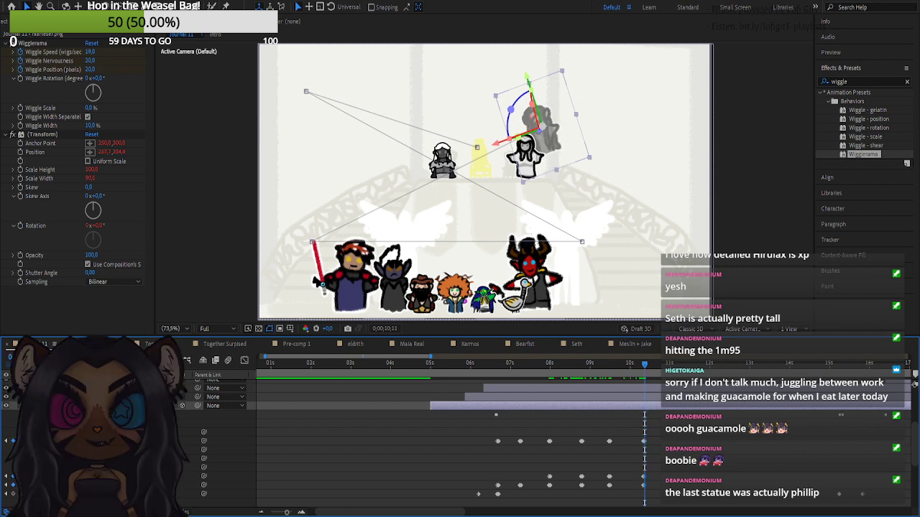
left_click_drag(137, 441, 9, 442)
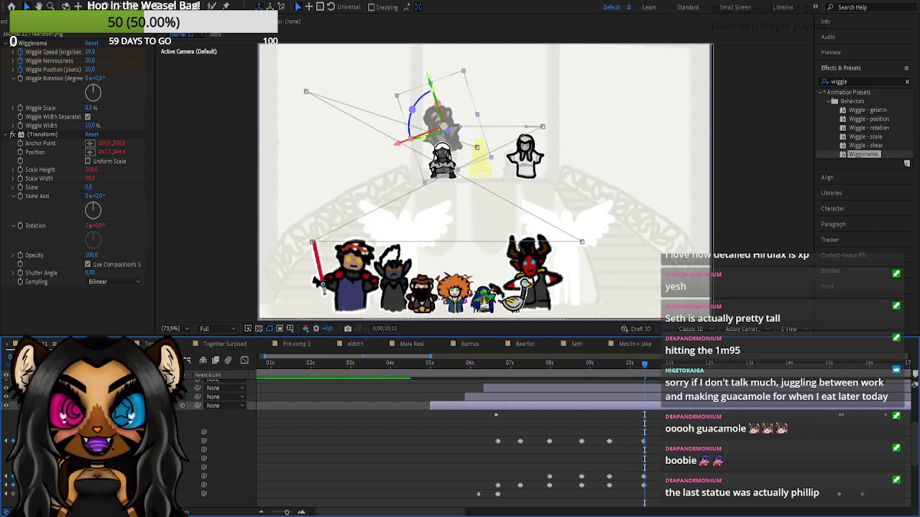
left_click_drag(136, 441, 110, 441)
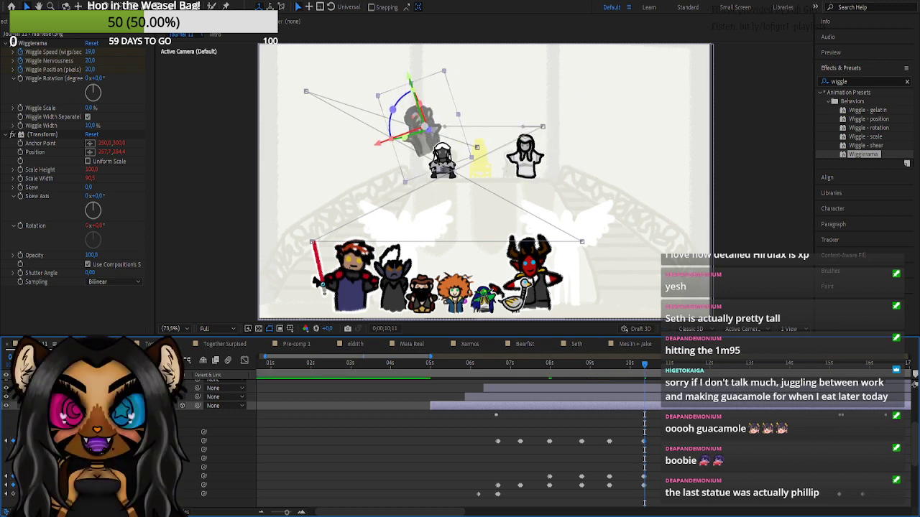
- Set the dark character's Z Rotation to -19 and its Y Rotation to 0 at 0;00;10;11
type("-19")
key("Return")
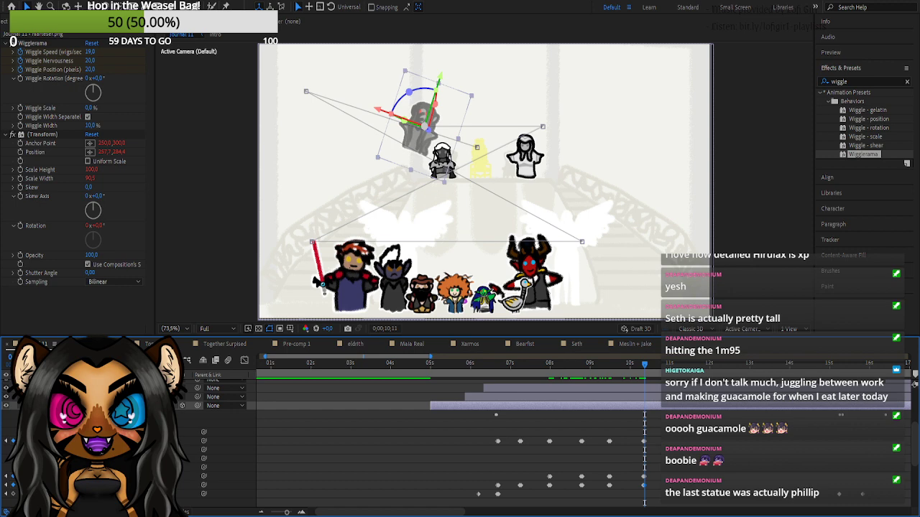
type("0")
key("Return")
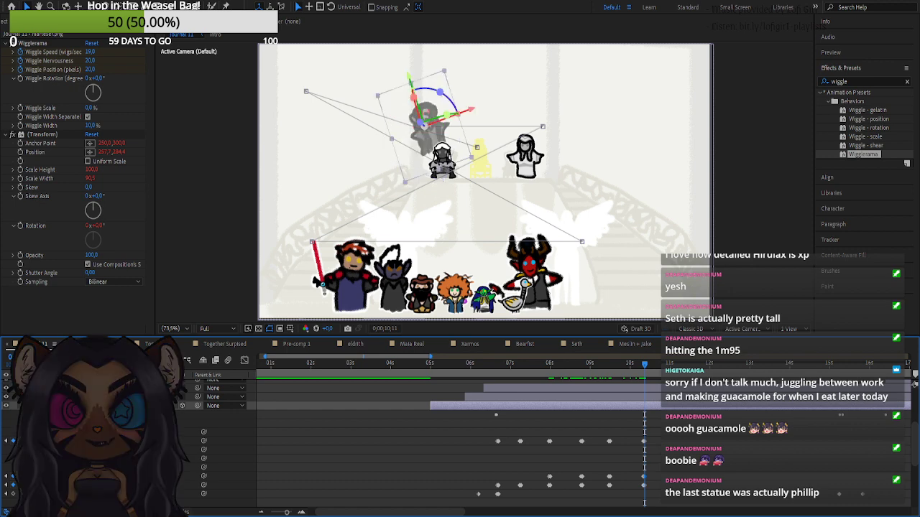
- Set the dark character's Z Rotation to 25 and lower it behind the left balcony figure at 0;00;10;11
type("19")
key("Return")
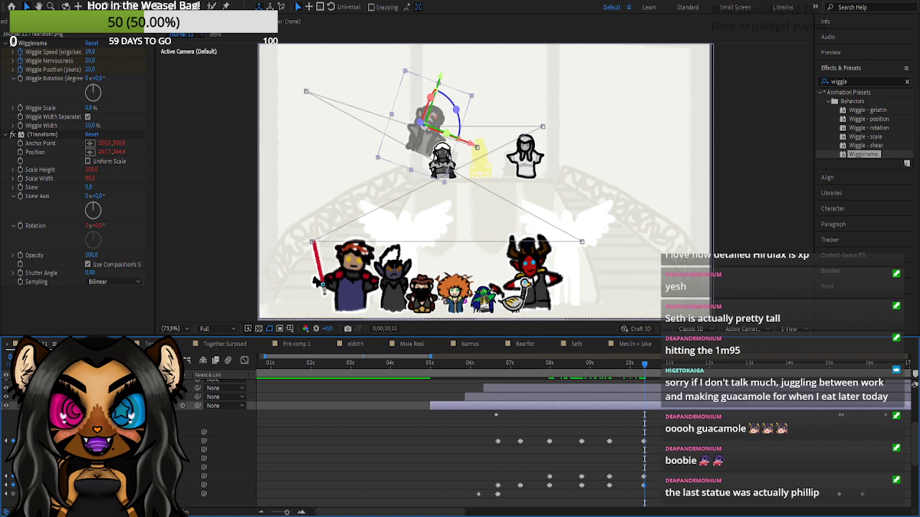
type("25")
key("Return")
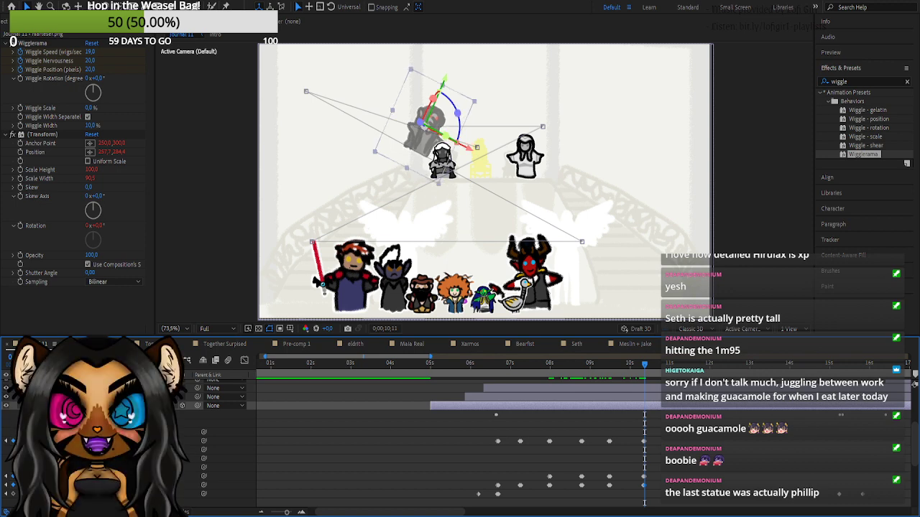
left_click_drag(156, 440, 180, 437)
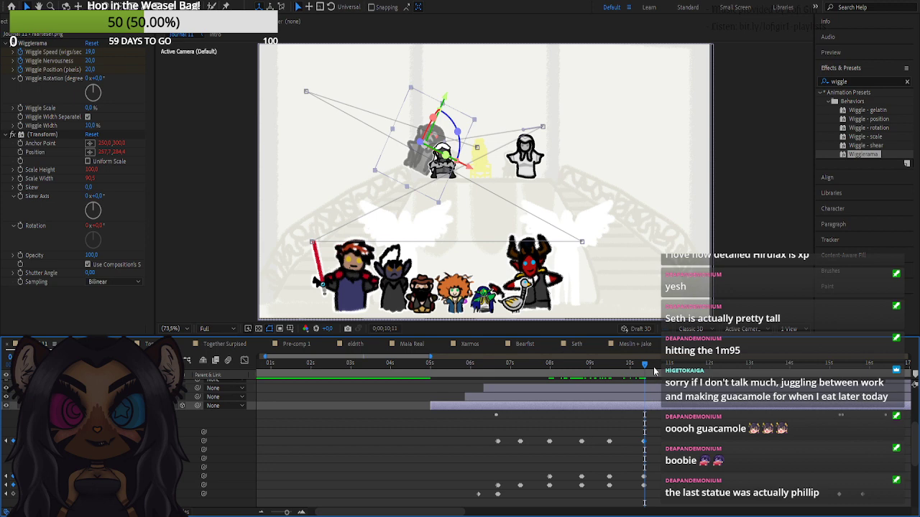
- Spread out the dark character's Position and rotation keyframes from the second pose onward, placing the last at about 0;00;13
left_click_drag(653, 367, 676, 370)
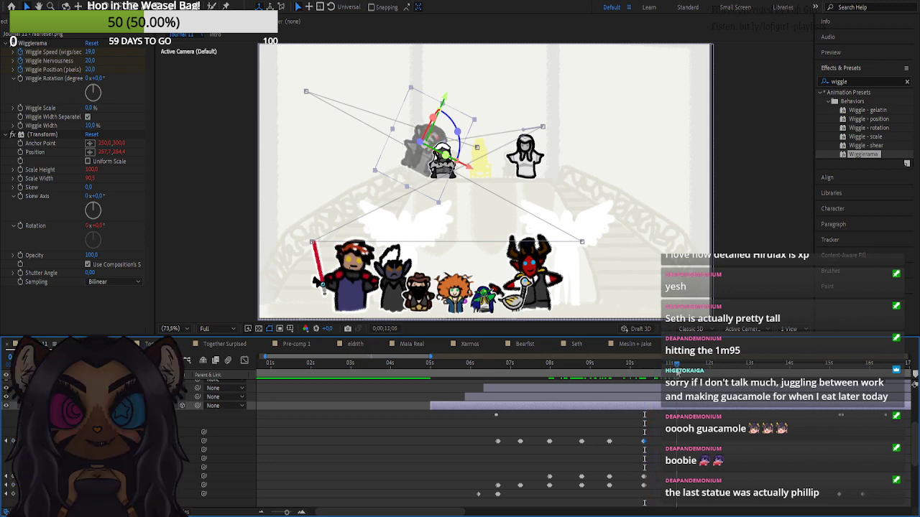
left_click_drag(539, 436, 664, 484)
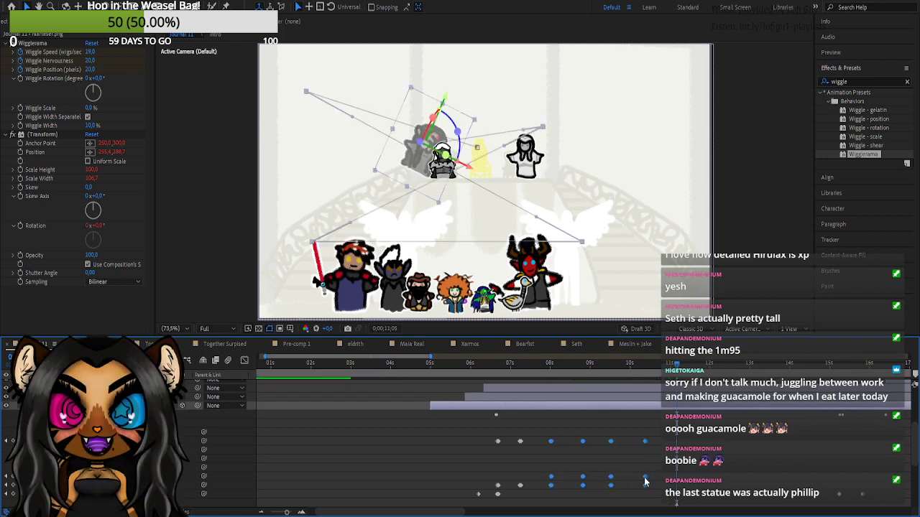
left_click_drag(519, 424, 659, 484)
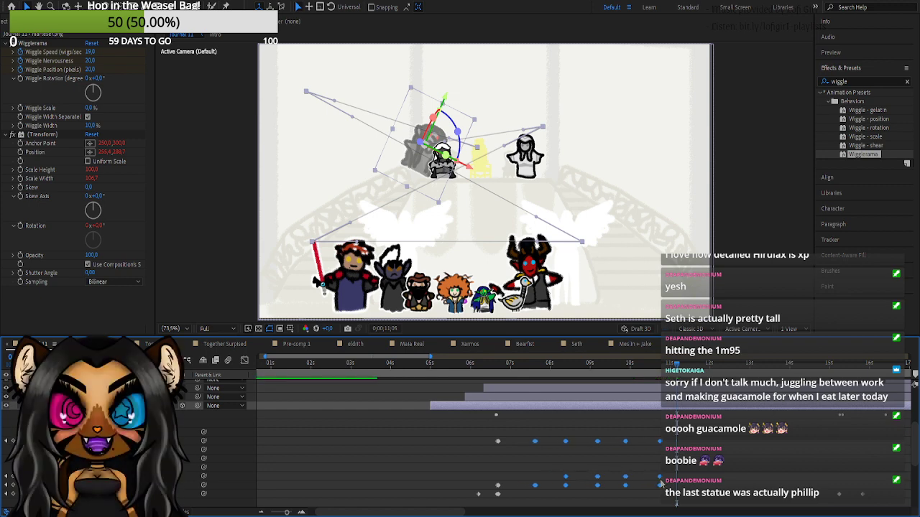
left_click_drag(559, 426, 686, 484)
left_click_drag(611, 418, 705, 495)
left_click_drag(655, 442, 738, 483)
left_click_drag(730, 429, 747, 491)
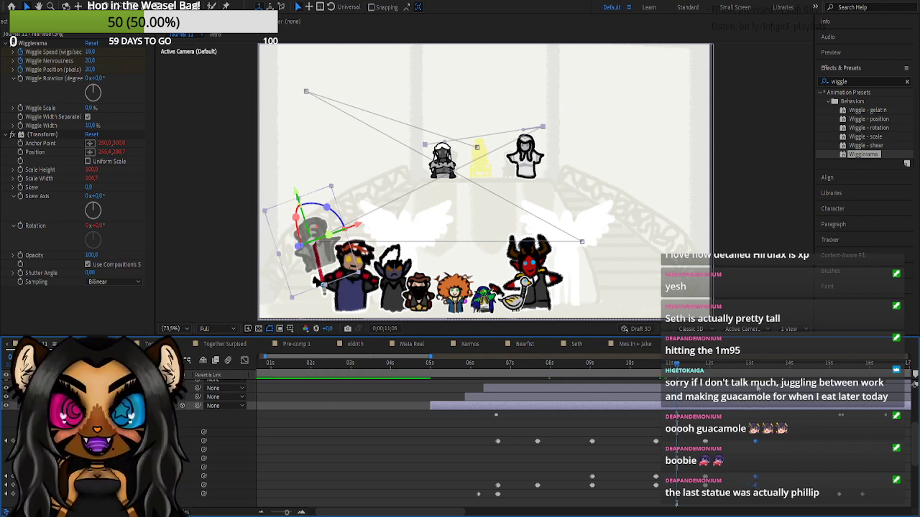
- Add Position and rotation hold keyframes at 0;00;14;10, and move the dark character down behind the small hatted and orange-haired figures at 0;00;14;11
left_click(757, 389)
left_click(755, 367)
left_click_drag(756, 370, 804, 375)
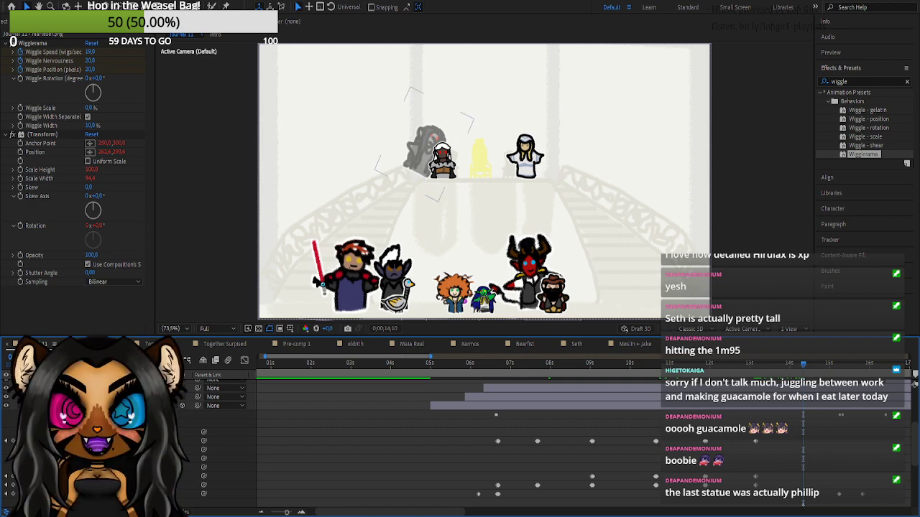
left_click_drag(134, 441, 147, 442)
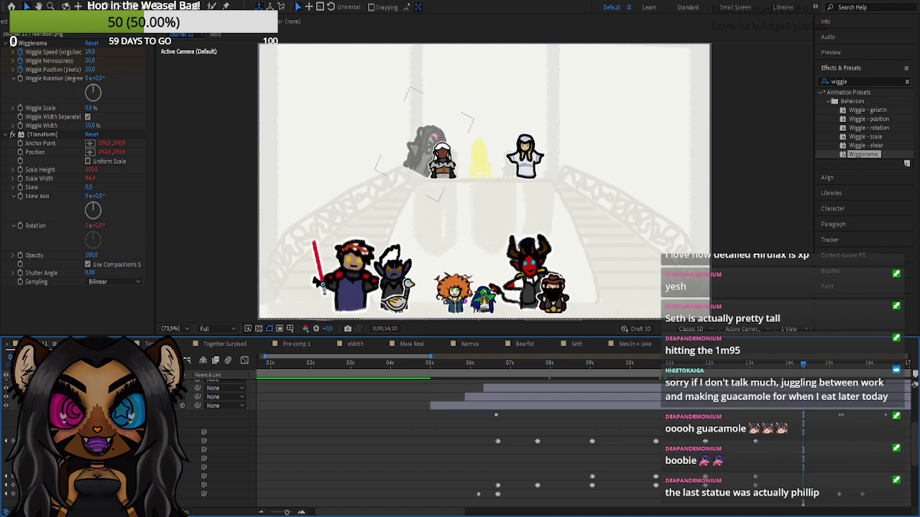
left_click_drag(149, 441, 200, 432)
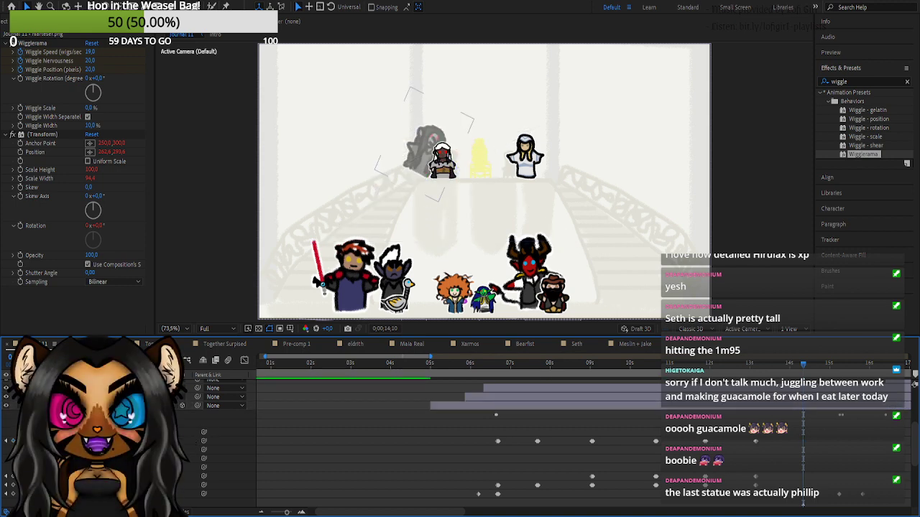
left_click(13, 476)
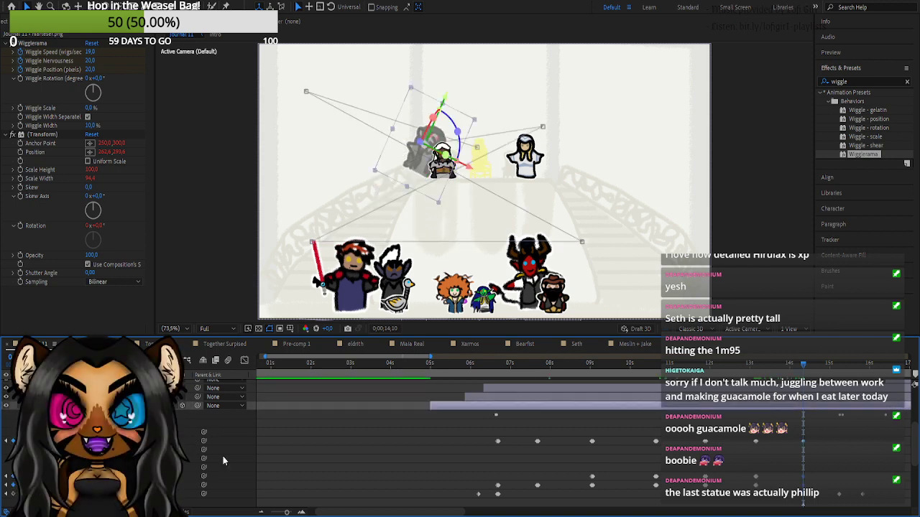
left_click(804, 365)
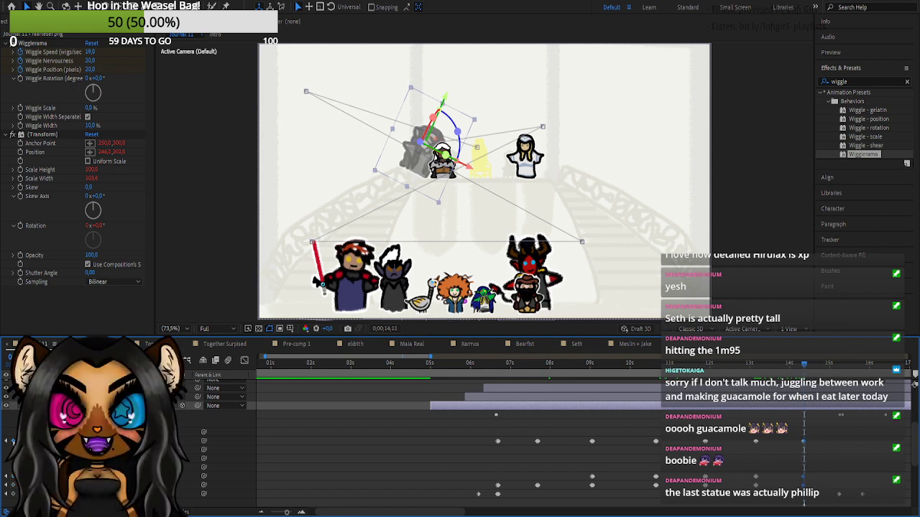
left_click(13, 485)
left_click_drag(155, 442, 340, 397)
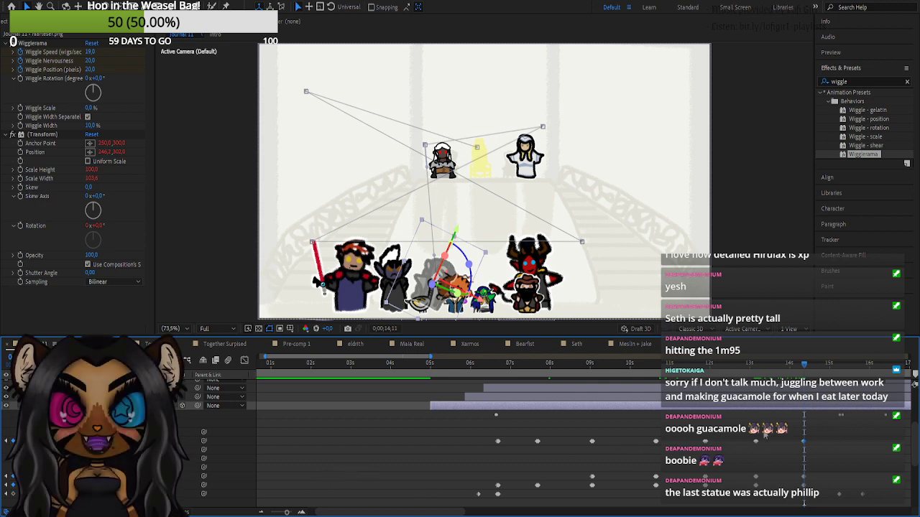
- Add hold keyframes at 0;00;15;22, then straighten the dark character and place it at the throne between the balcony figures at 0;00;15;23
left_click_drag(804, 365, 862, 370)
scroll(852, 439, "up", 3)
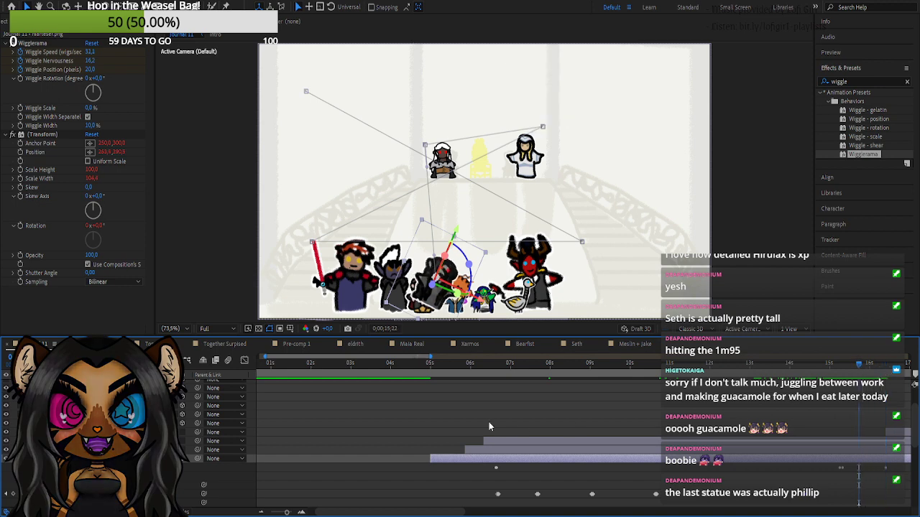
scroll(503, 427, "down", 3)
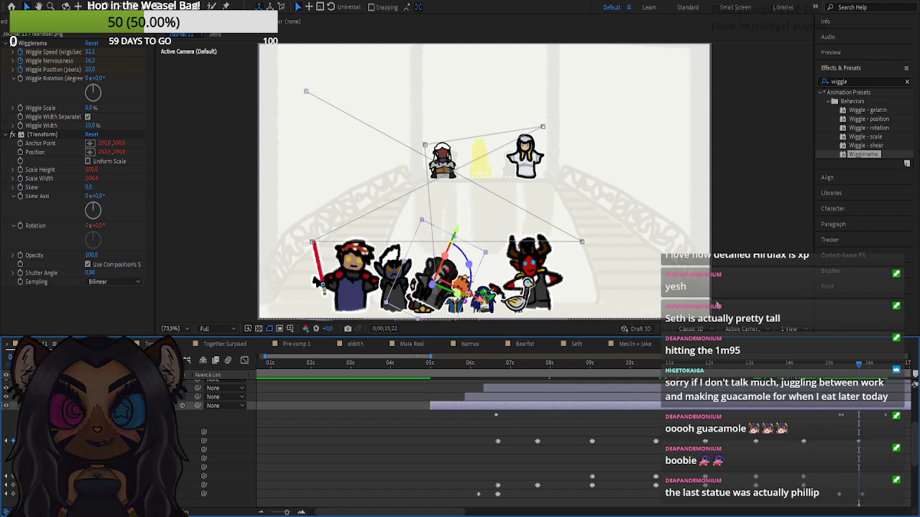
left_click(860, 368)
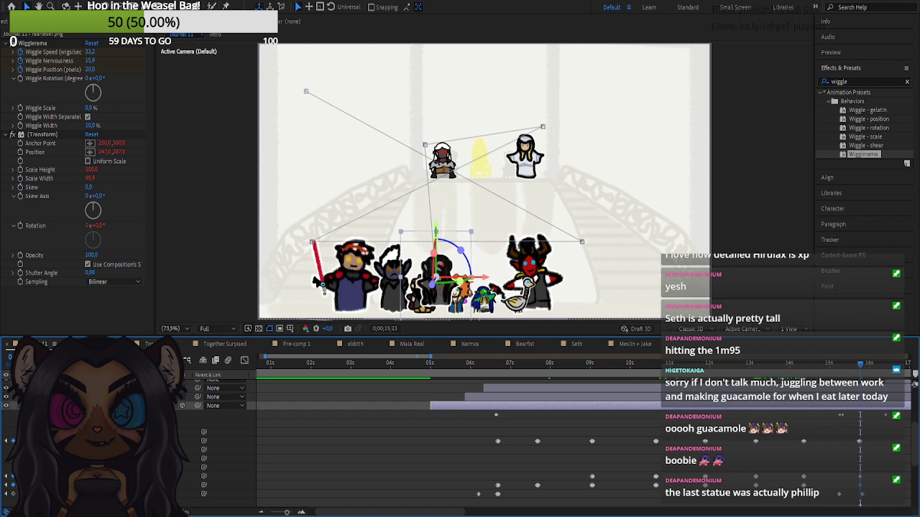
left_click_drag(432, 286, 476, 171)
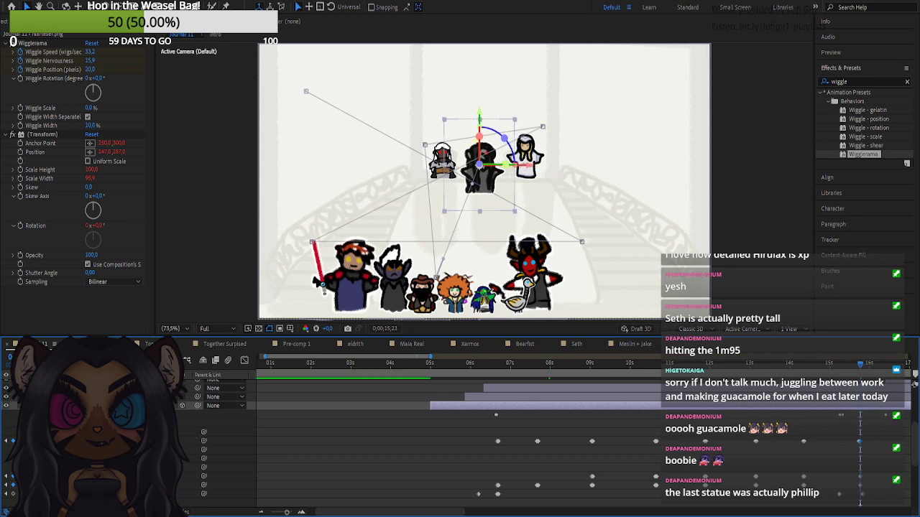
mouse_move(479, 115)
left_mouse_down()
mouse_move(479, 87)
mouse_move(480, 97)
left_mouse_up()
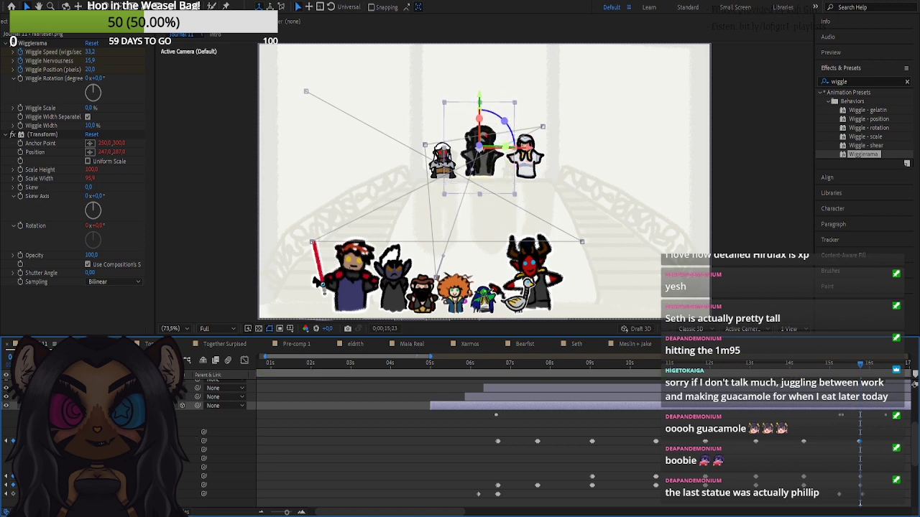
left_click_drag(479, 148, 479, 150)
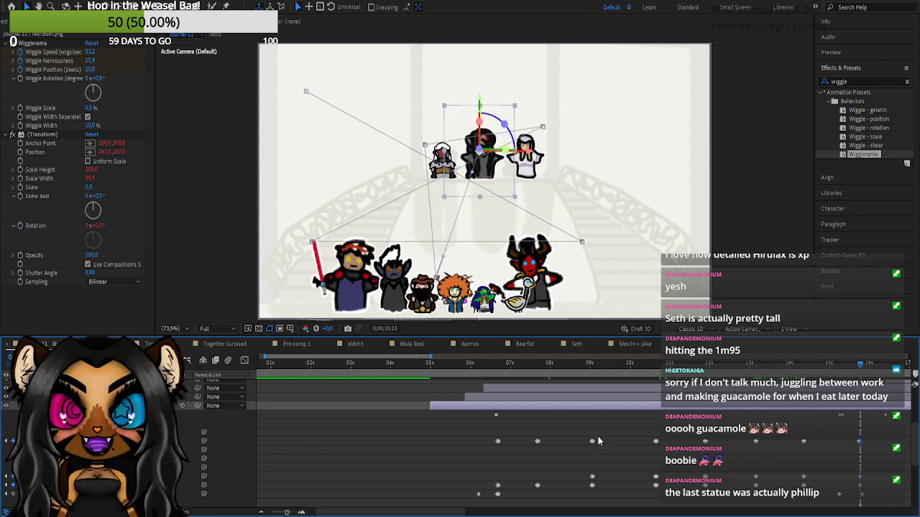
left_click(36, 406)
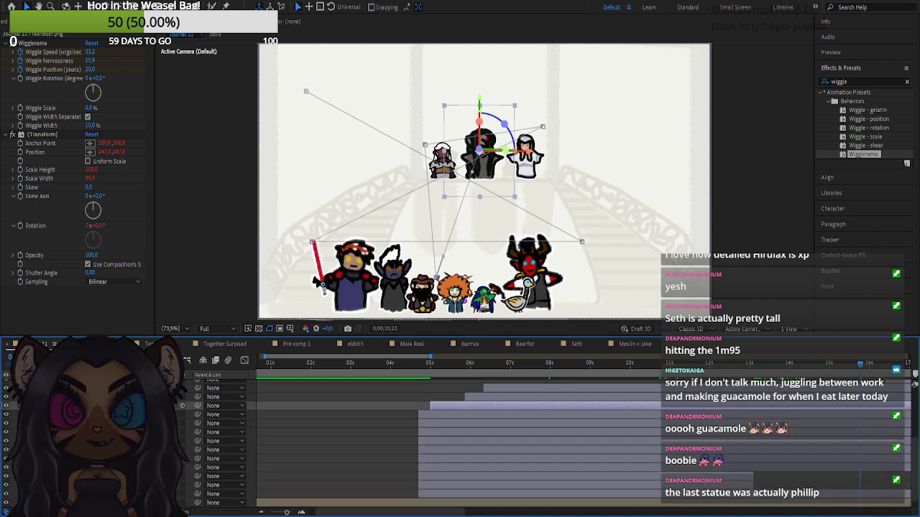
- Review the dark character's jumps, and add Position and Rotation keyframes for the white-robed balcony figure at 0;00;14;18
left_click_drag(497, 364, 762, 389)
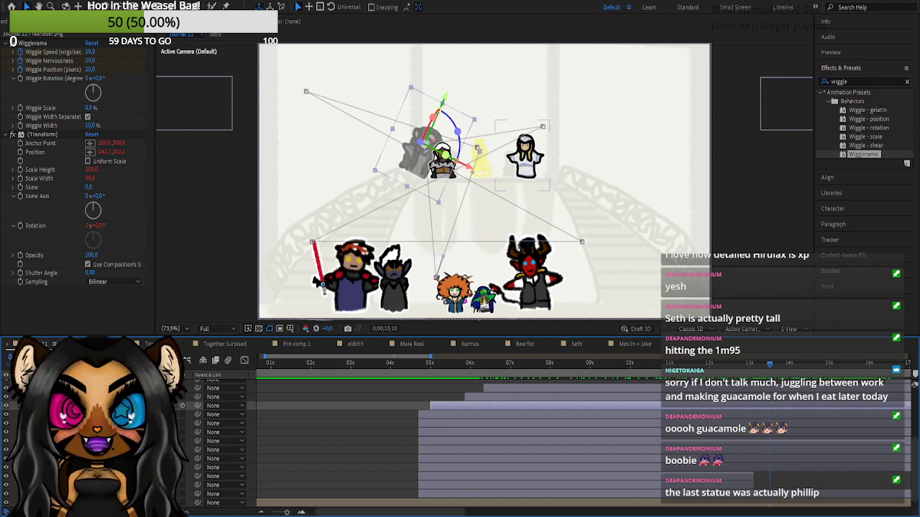
scroll(460, 440, "up", 5)
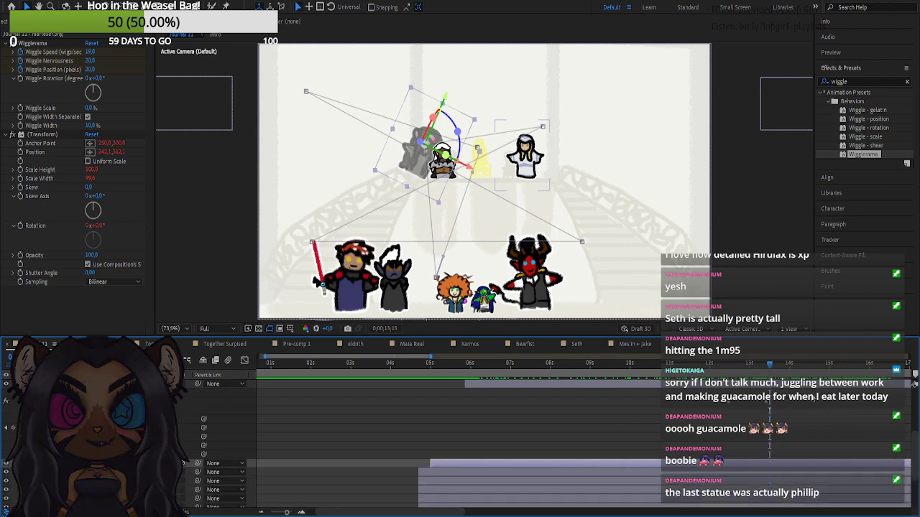
left_click_drag(769, 366, 871, 366)
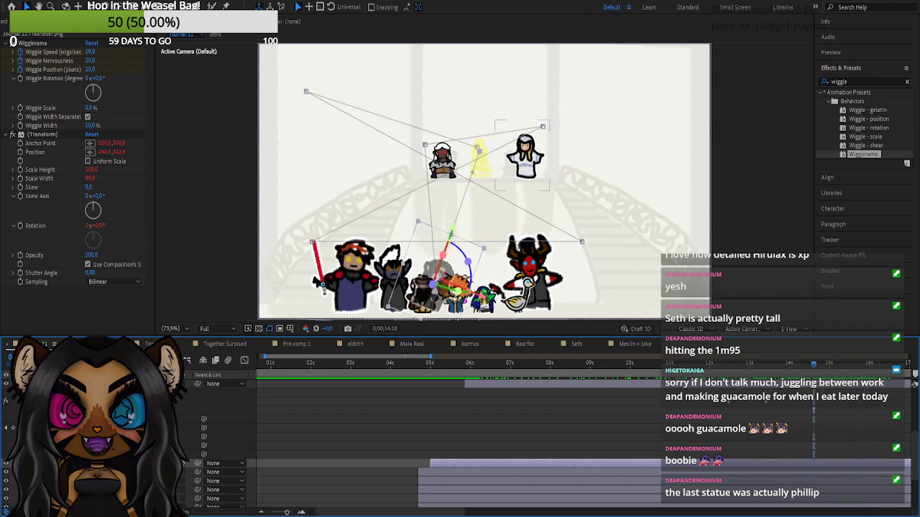
left_click(13, 428)
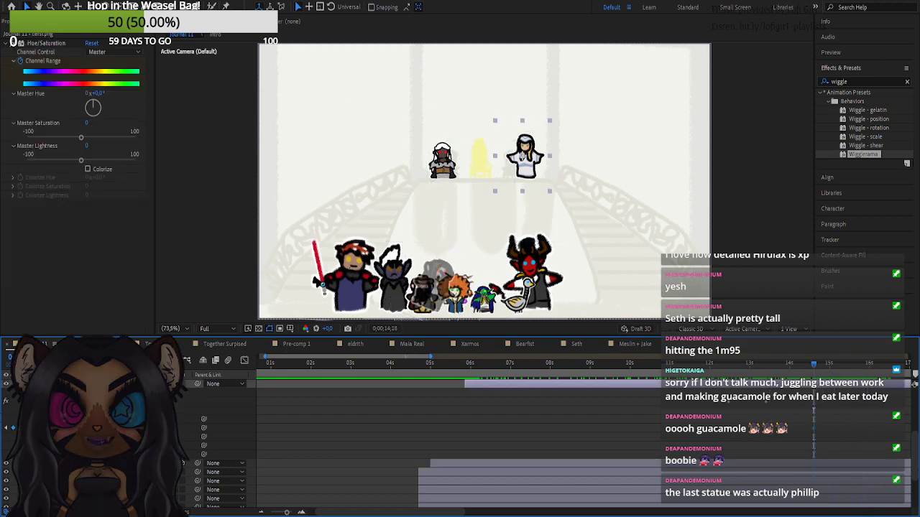
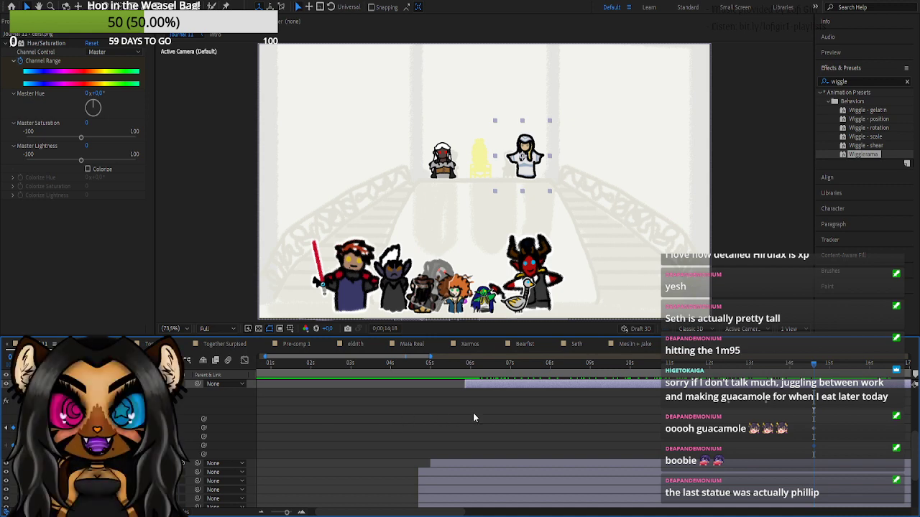
- Add keyframes for the white-robed figure at 0;00;15;11 and move it down to the floor beside the horned character
left_click_drag(813, 365, 855, 392)
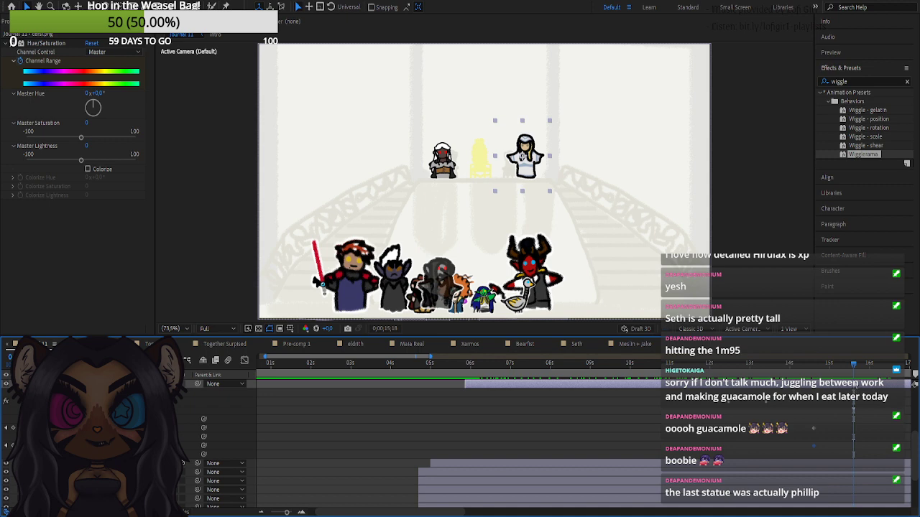
left_click_drag(852, 371, 844, 372)
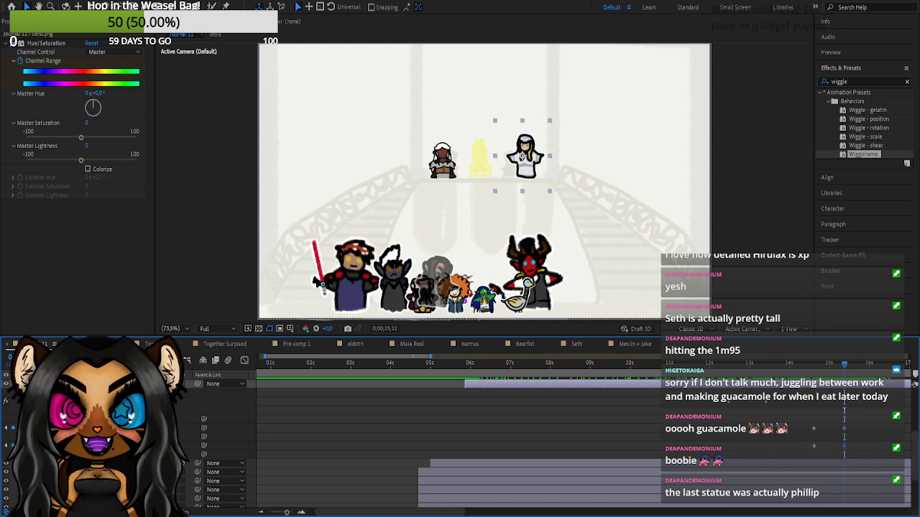
left_click_drag(132, 426, 334, 401)
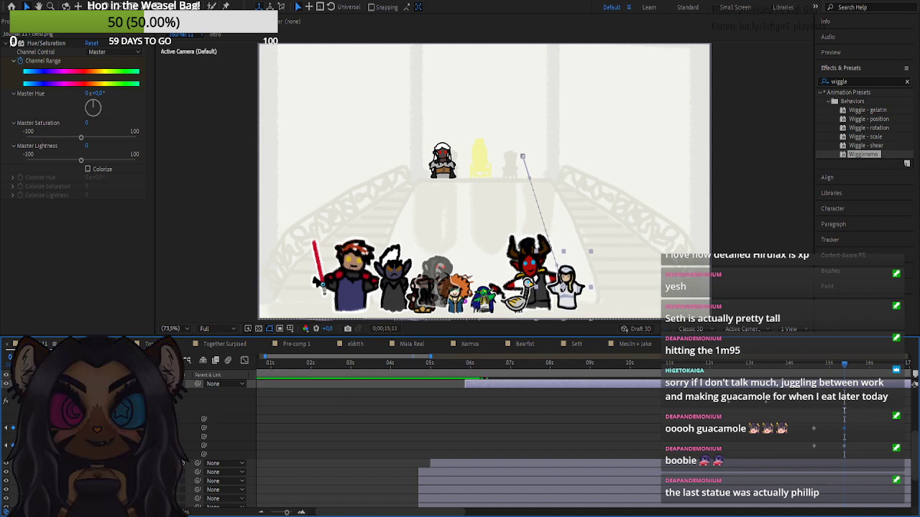
left_click_drag(159, 428, 168, 428)
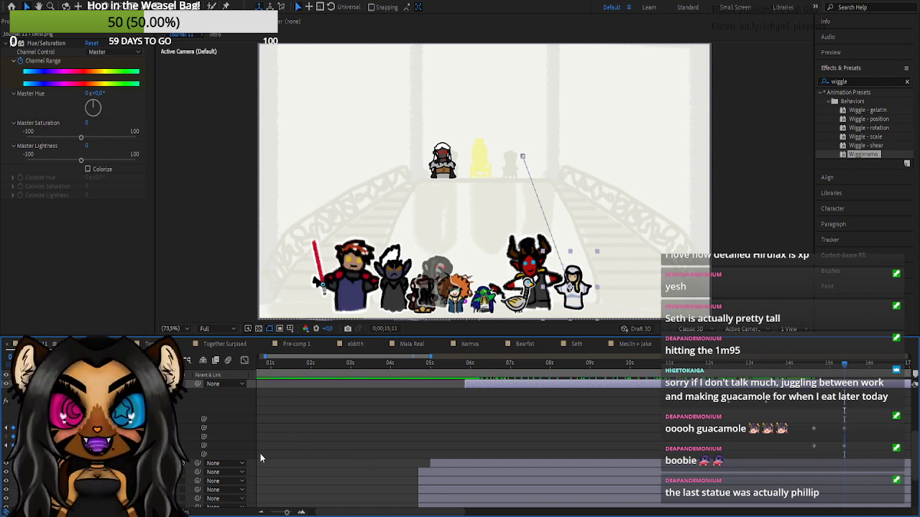
- Add a starting Scale keyframe for the white-robed figure at 0;00;14;18
left_click(6, 446)
left_click(13, 436)
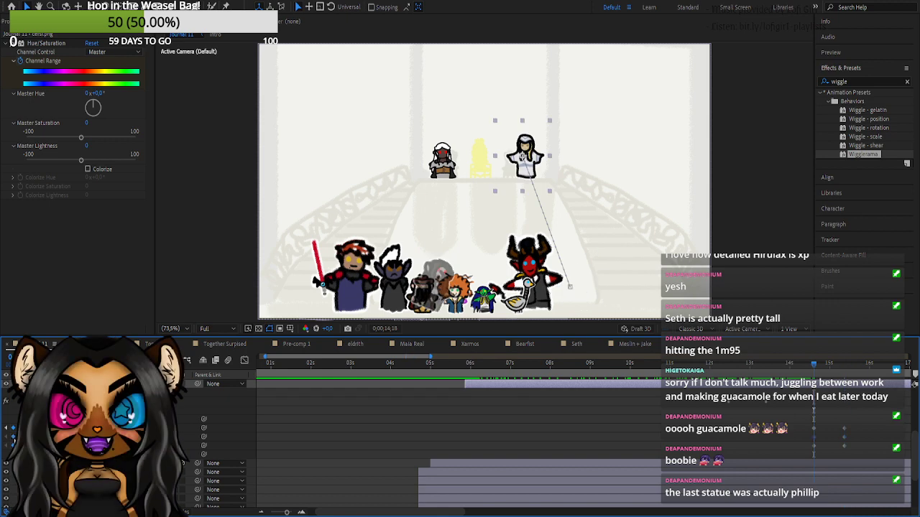
key("k")
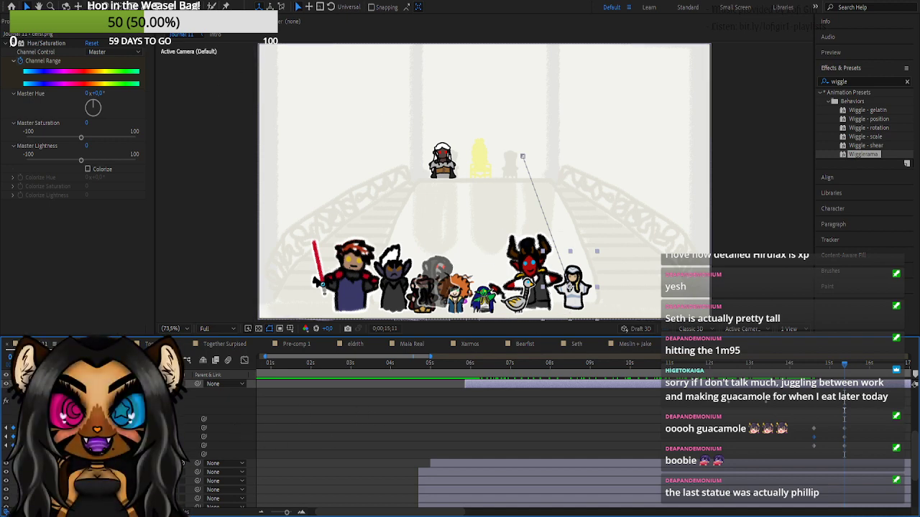
- Undo the accidental shift of the throne room background, and add a Position keyframe for the white-robed figure at 0;00;15;00
left_click(548, 216)
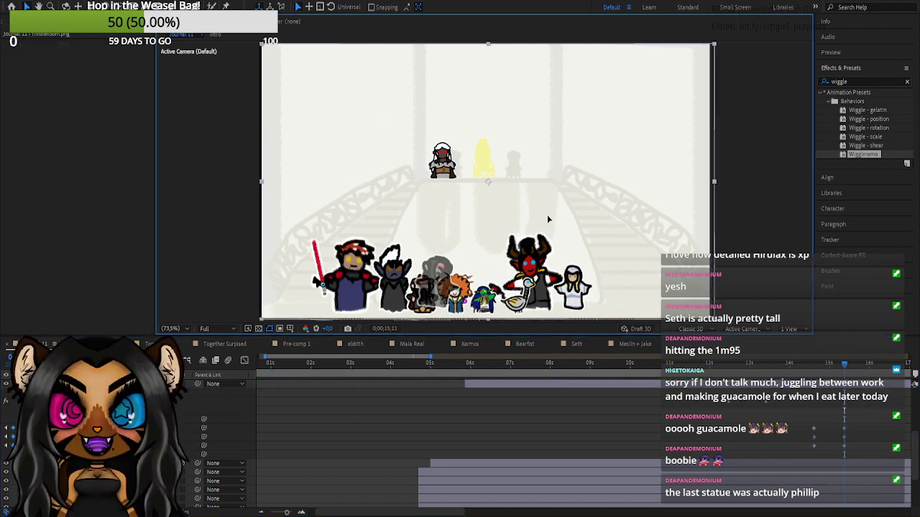
key("ctrl+z")
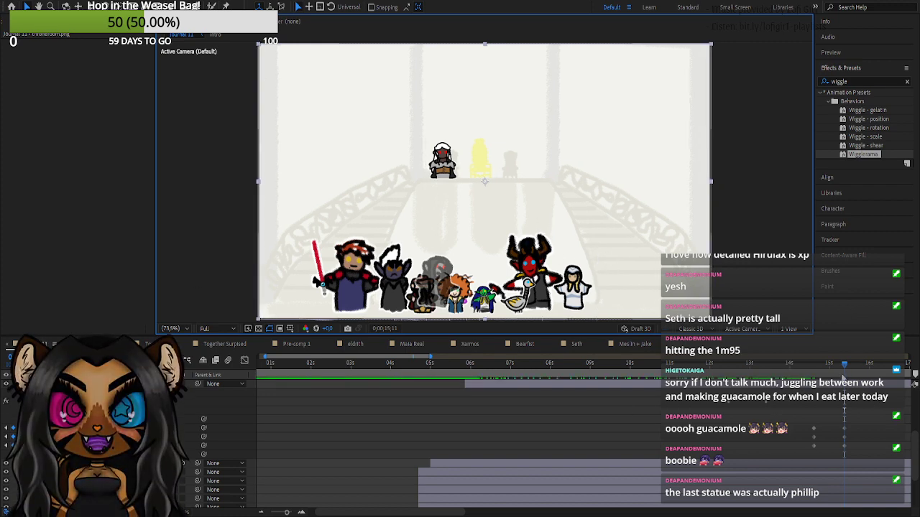
left_click(829, 365)
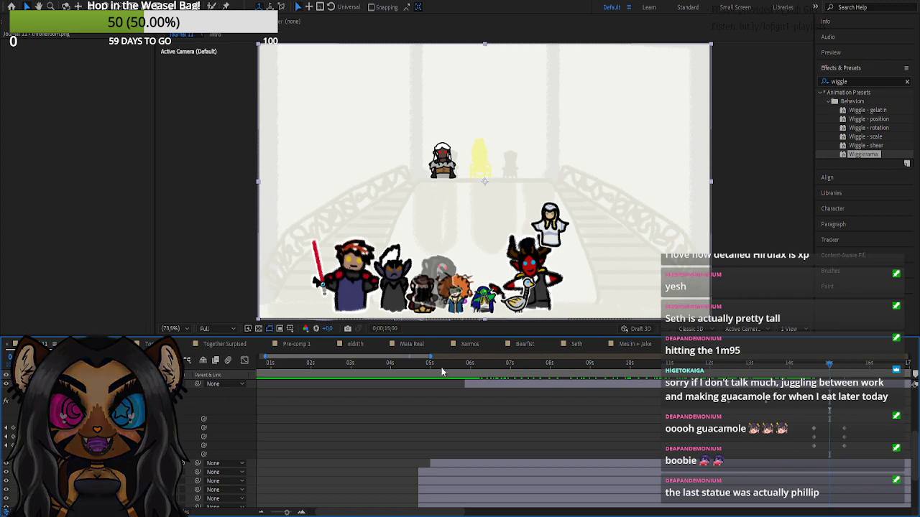
left_click(13, 429)
left_click(13, 430)
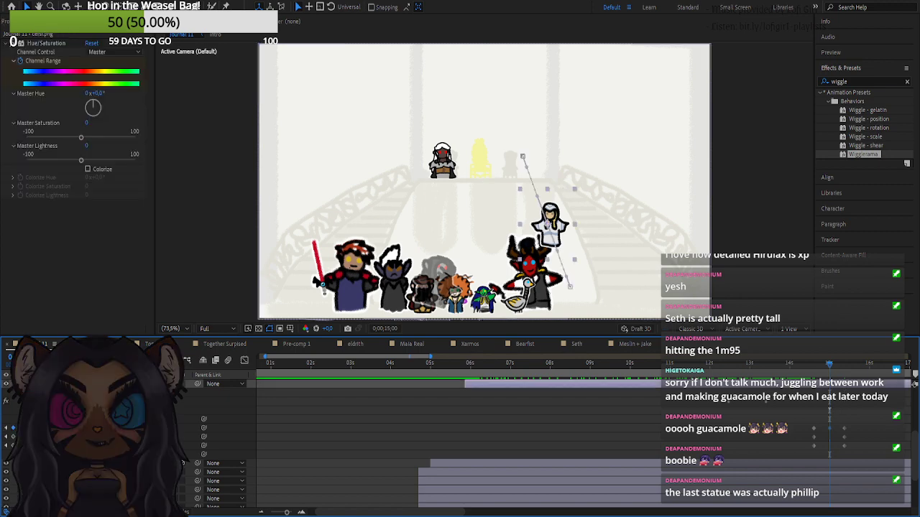
- Shift the white-robed figure over the right staircase at 0;00;15;00 and bend its motion path into an outward arc down to the floor
left_click_drag(125, 428, 198, 424)
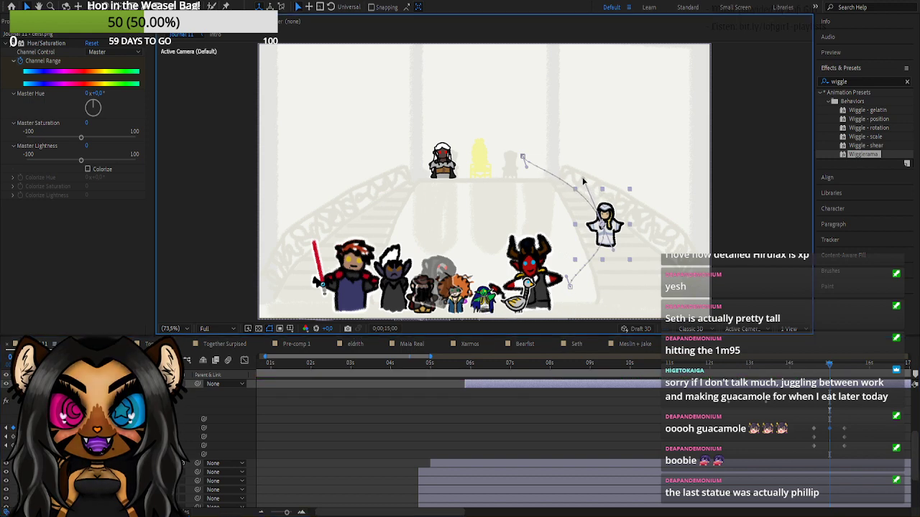
left_click_drag(527, 168, 543, 164)
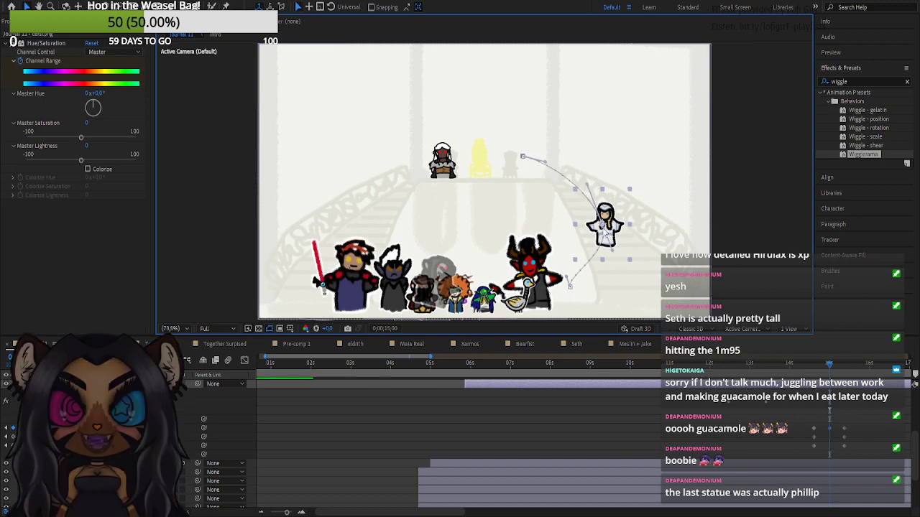
left_click_drag(570, 286, 697, 334)
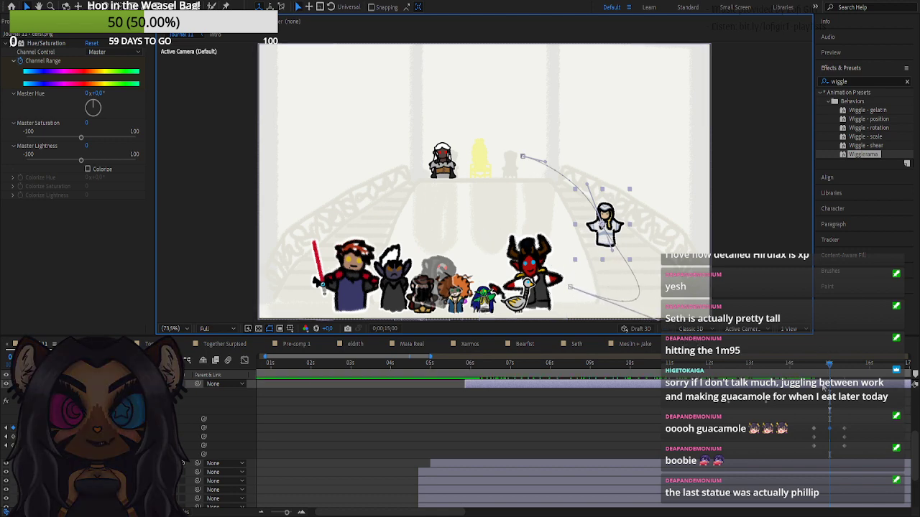
- Refine the tangents and midpoint of the white-robed figure's motion path for a smoother curve, and review the descent
left_click_drag(827, 370, 846, 376)
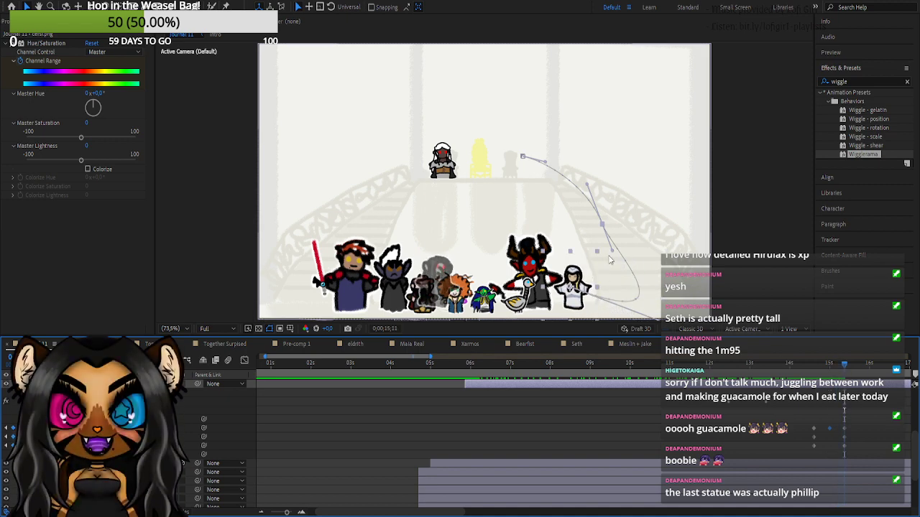
left_click_drag(611, 251, 602, 229)
left_click_drag(600, 181, 606, 226)
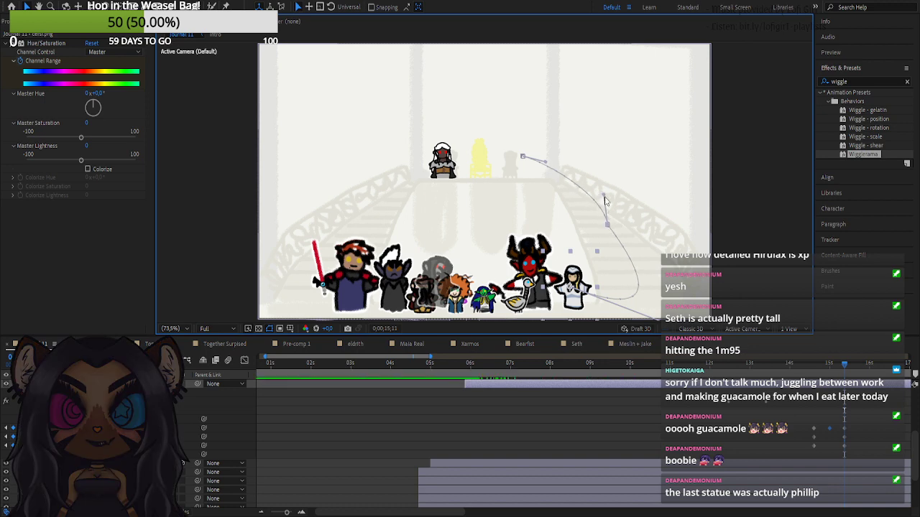
left_click_drag(546, 162, 574, 171)
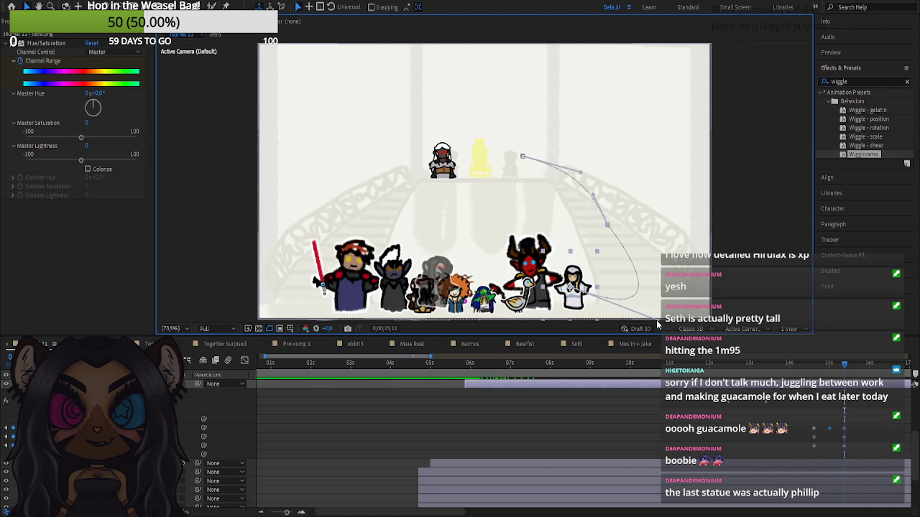
key("comma")
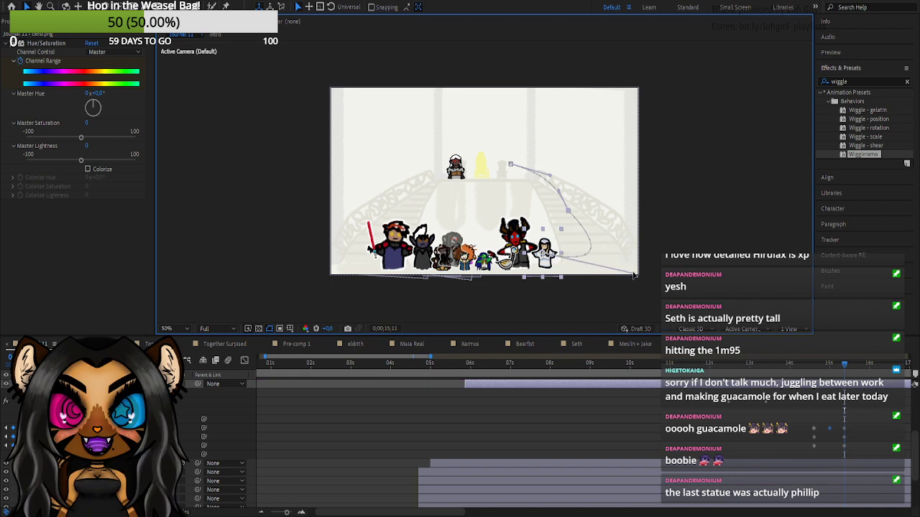
left_click_drag(629, 288, 636, 283)
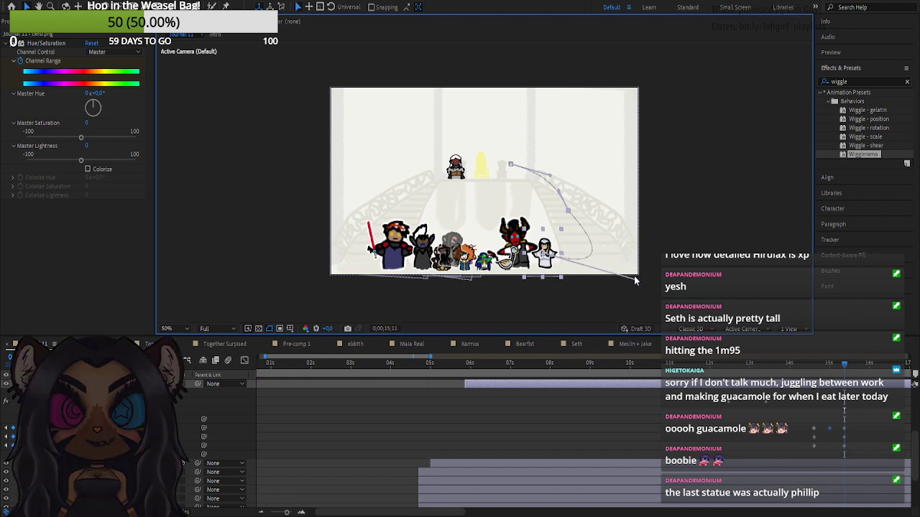
key("slash")
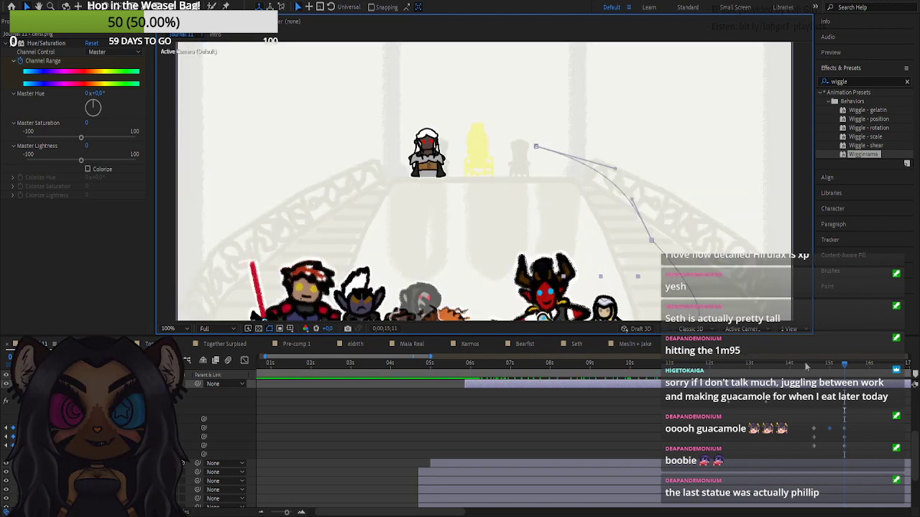
left_click_drag(805, 366, 839, 391)
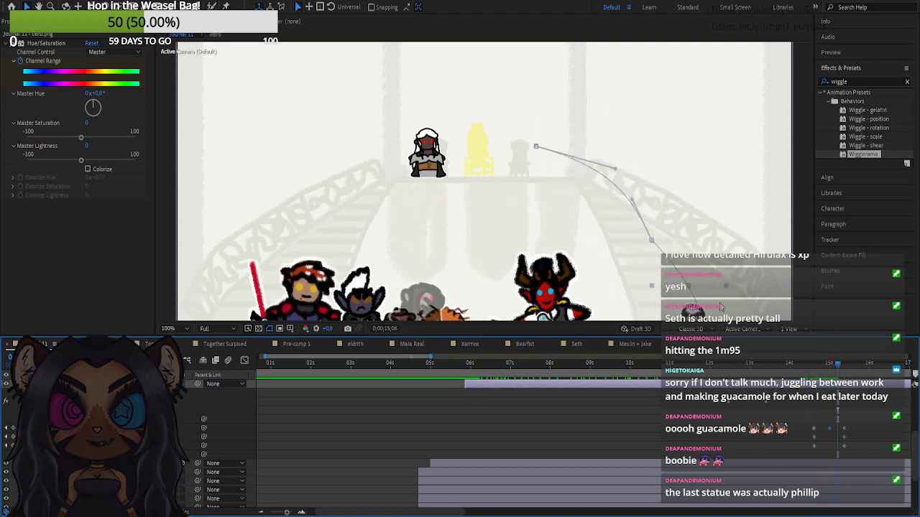
scroll(646, 277, "down", 1)
scroll(637, 271, "up", 1)
scroll(638, 272, "down", 1)
left_click(673, 268)
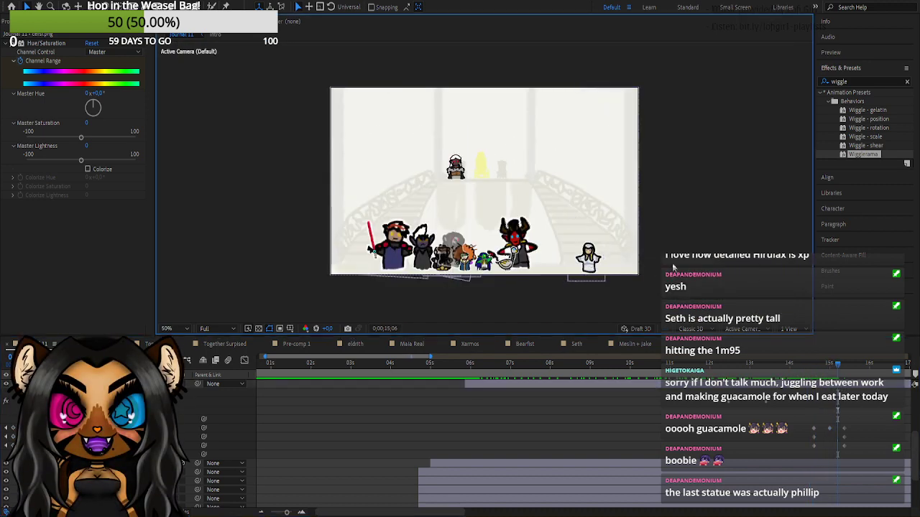
- Enlarge the white-robed figure at 0;00;15;11 so it fits the size of the group on the floor
left_click_drag(837, 368, 845, 372)
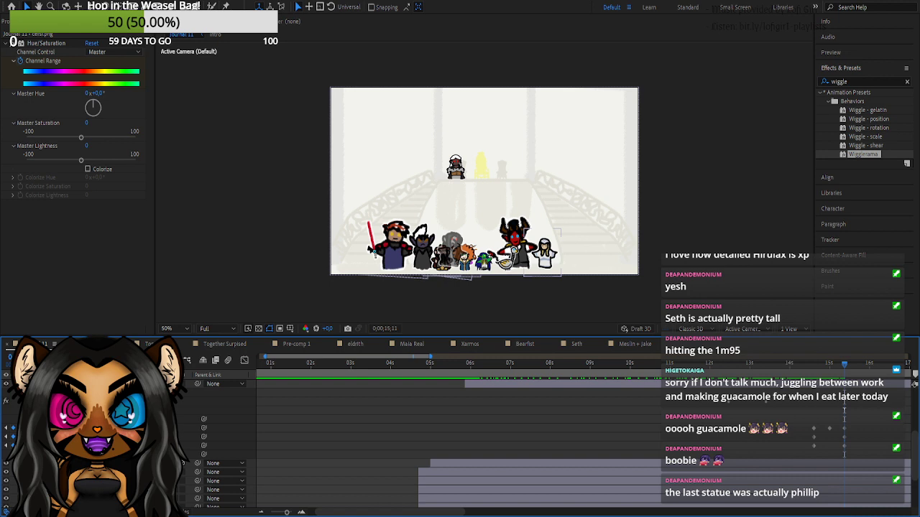
left_click_drag(133, 436, 140, 437)
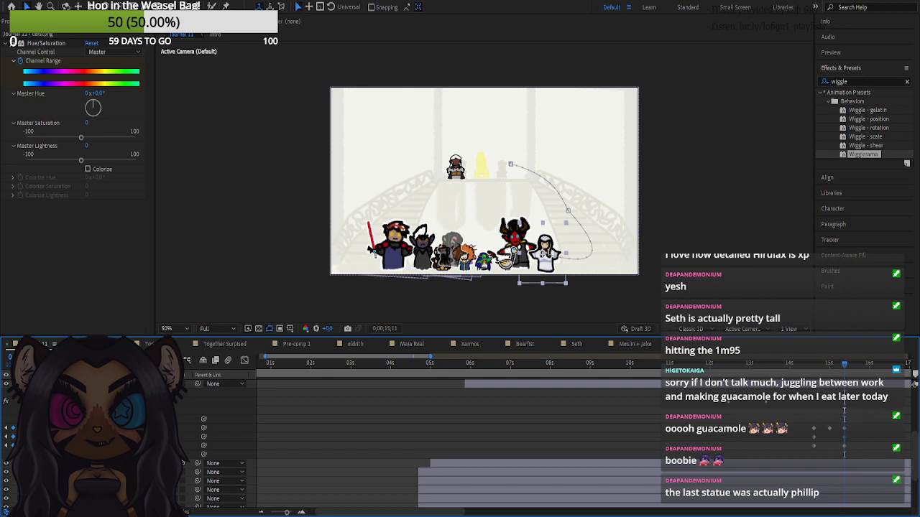
left_click_drag(140, 437, 142, 437)
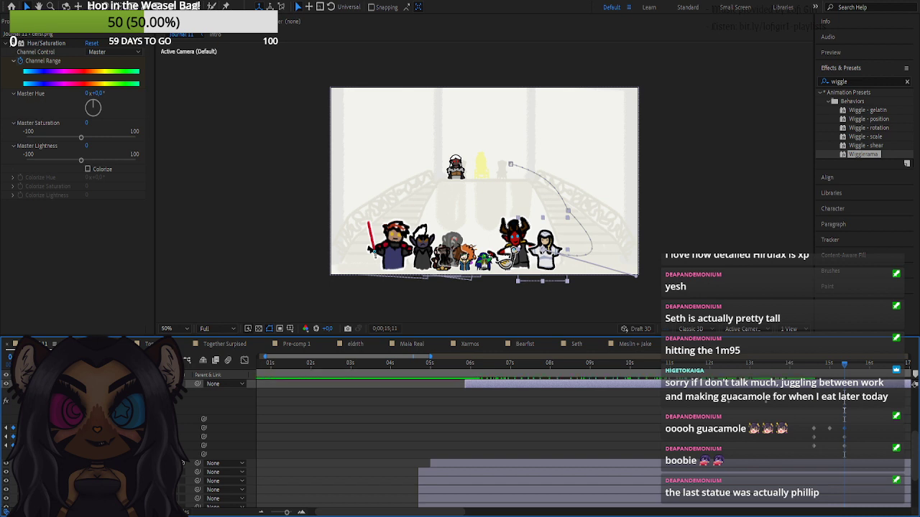
left_click(282, 384)
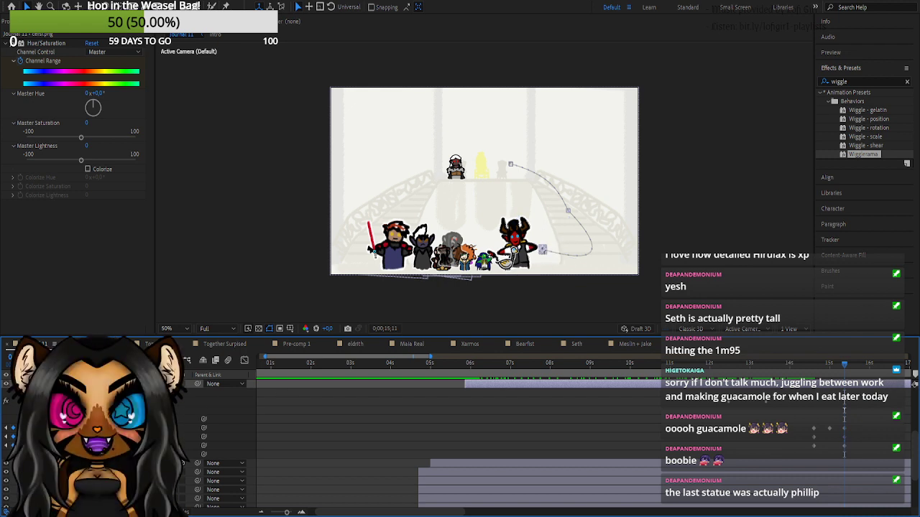
key("ctrl+z")
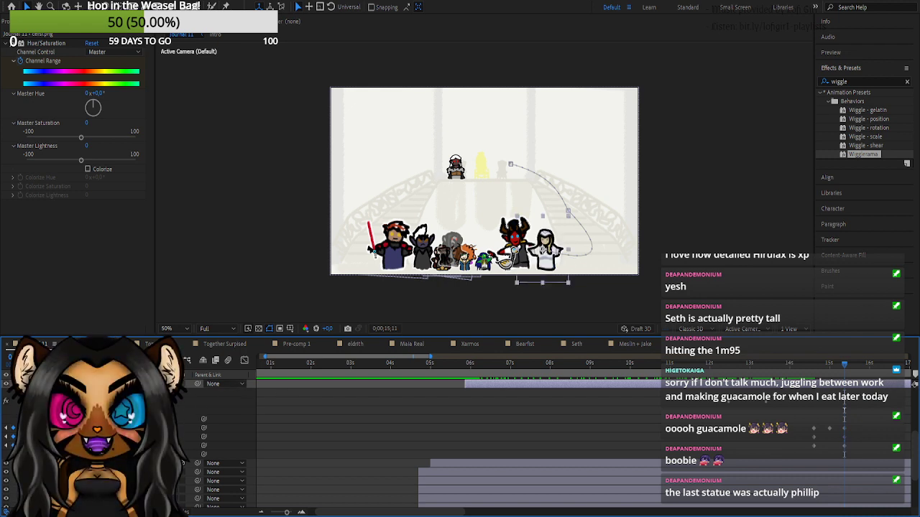
key("Down")
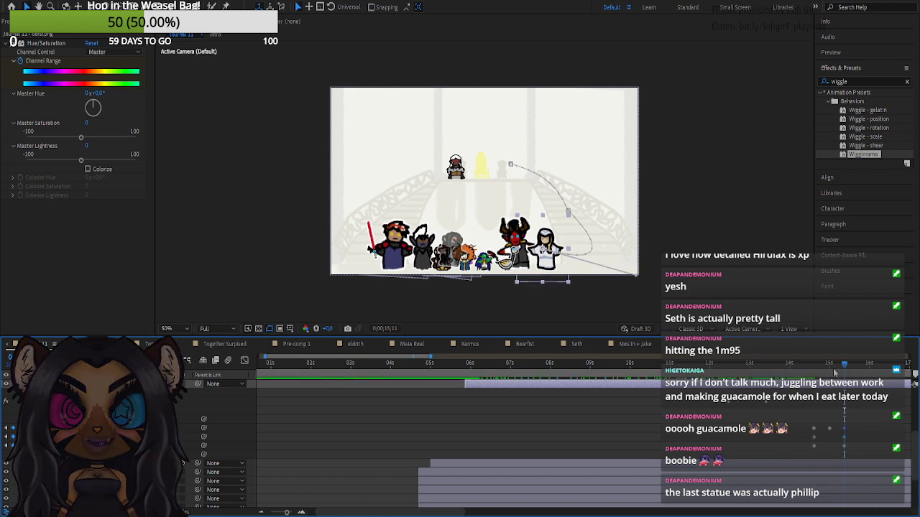
- Add Position and Scale keyframes for the white-haired balcony figure at 0;00;15;11, aligned with the white-robed figure's landing keyframe
mouse_move(844, 368)
left_mouse_down()
mouse_move(791, 373)
mouse_move(822, 379)
mouse_move(823, 366)
mouse_move(846, 367)
left_mouse_up()
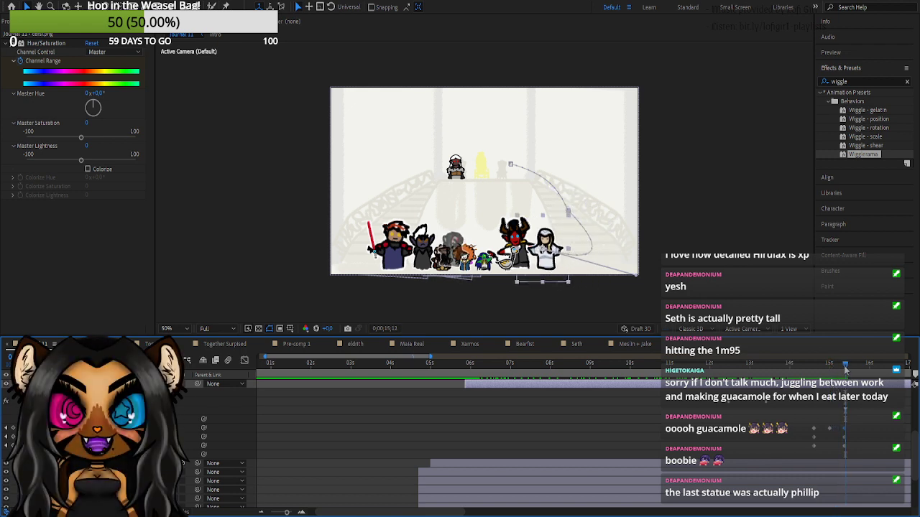
left_click(6, 428)
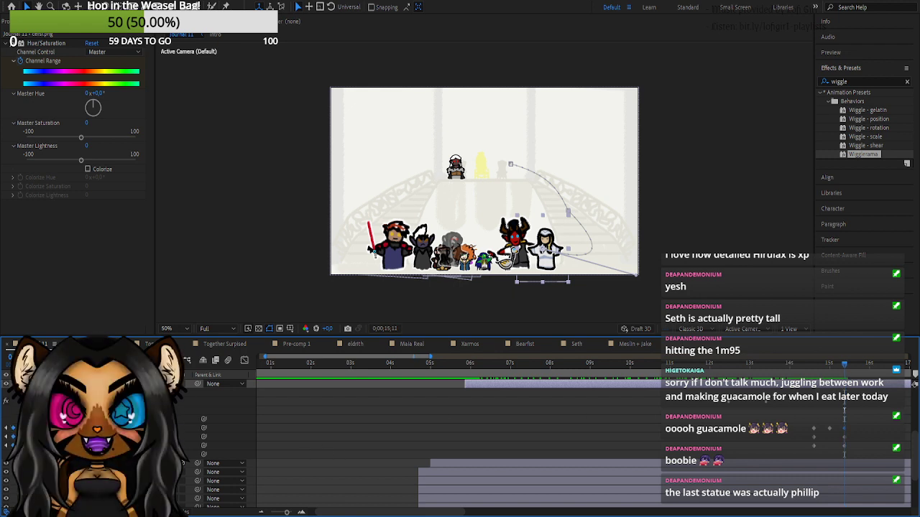
scroll(94, 428, "up", 1)
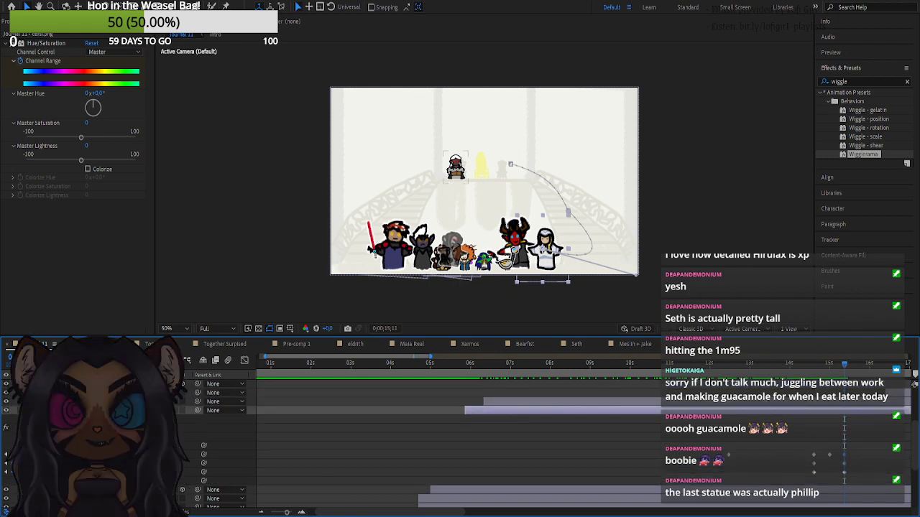
left_click(36, 401)
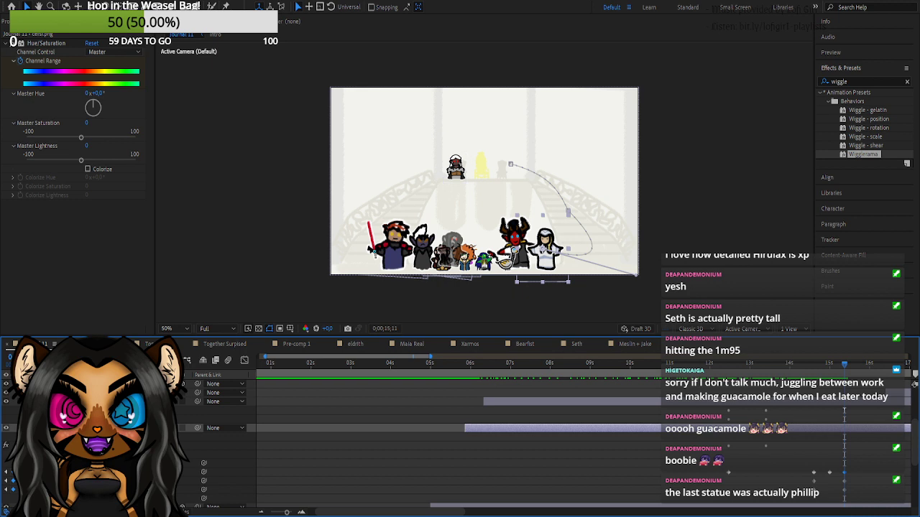
scroll(460, 442, "up", 2)
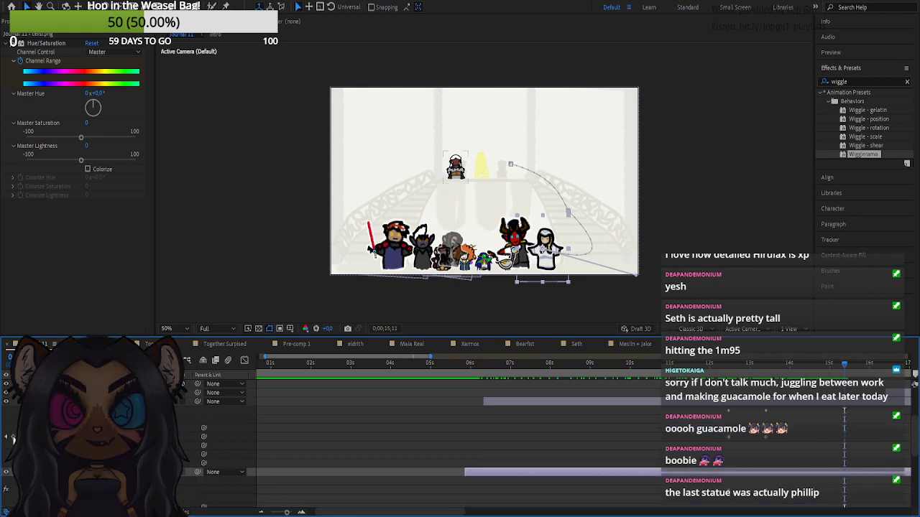
left_click(93, 402)
scroll(72, 460, "down", 1)
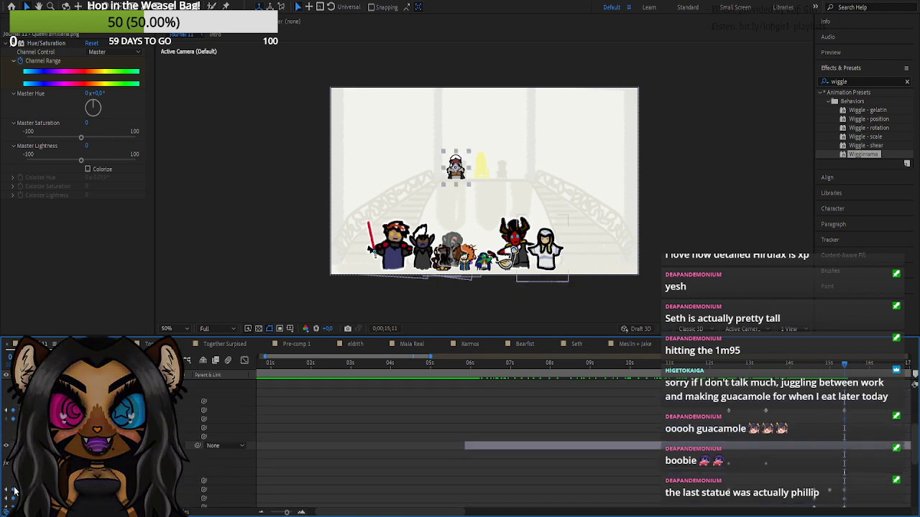
- Add Position and Scale keyframes for the white-haired balcony figure at 0;00;14;18, matching the start of the white-robed figure's descent
left_click(6, 491)
scroll(7, 490, "up", 1)
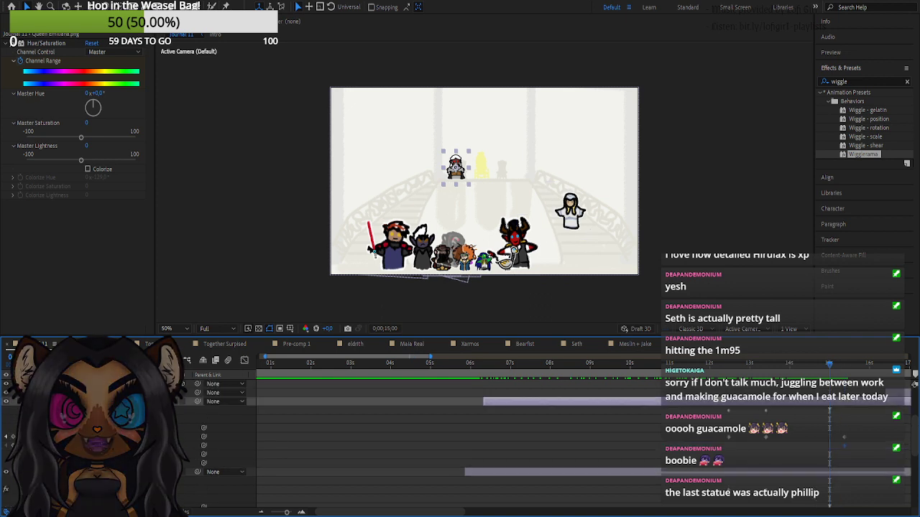
scroll(6, 492, "down", 1)
left_click(5, 492)
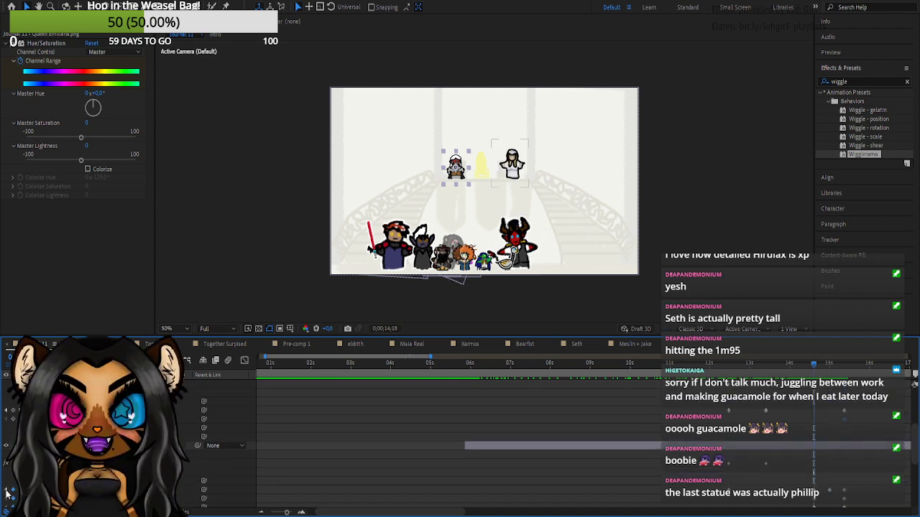
scroll(5, 492, "up", 1)
scroll(6, 492, "down", 1)
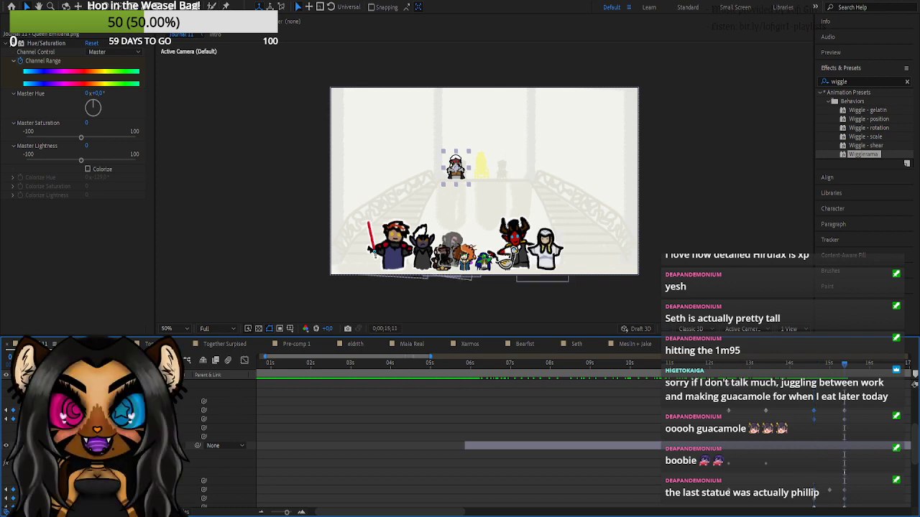
- Place the white-haired character in the front row between the orange-haired and green-faced characters, and move its layer below theirs in the stack
left_click_drag(160, 409, 317, 406)
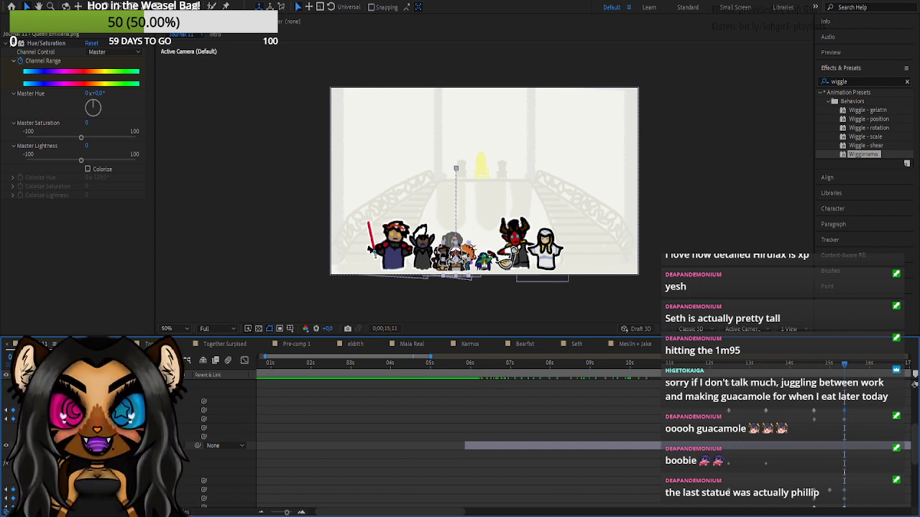
left_click_drag(136, 410, 174, 410)
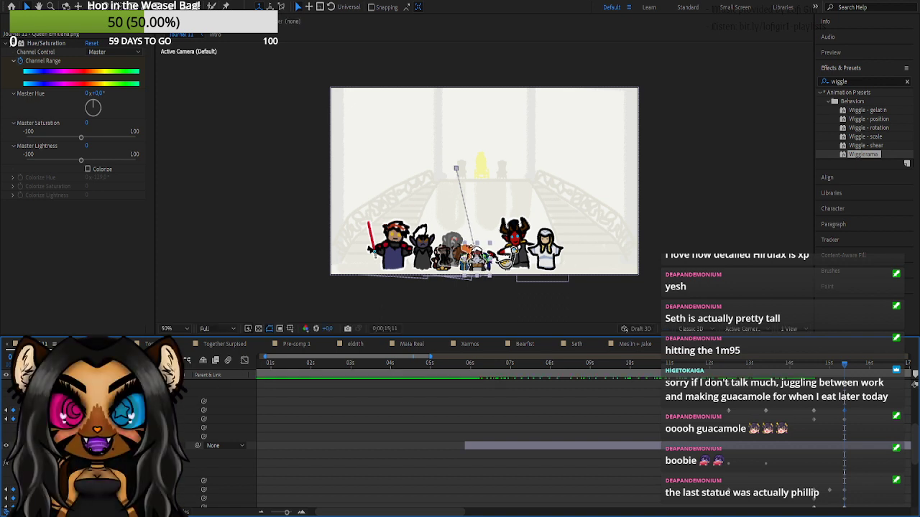
scroll(456, 443, "up", 1)
left_click(35, 472)
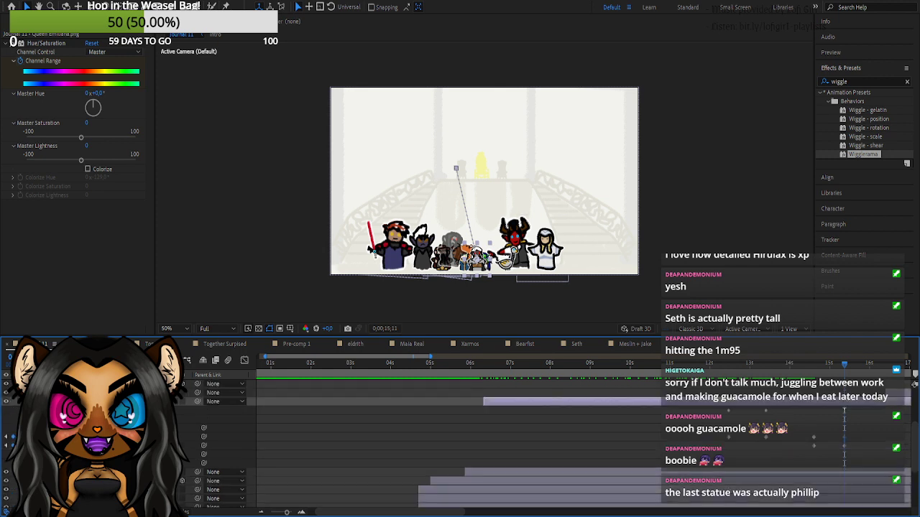
left_click(36, 401)
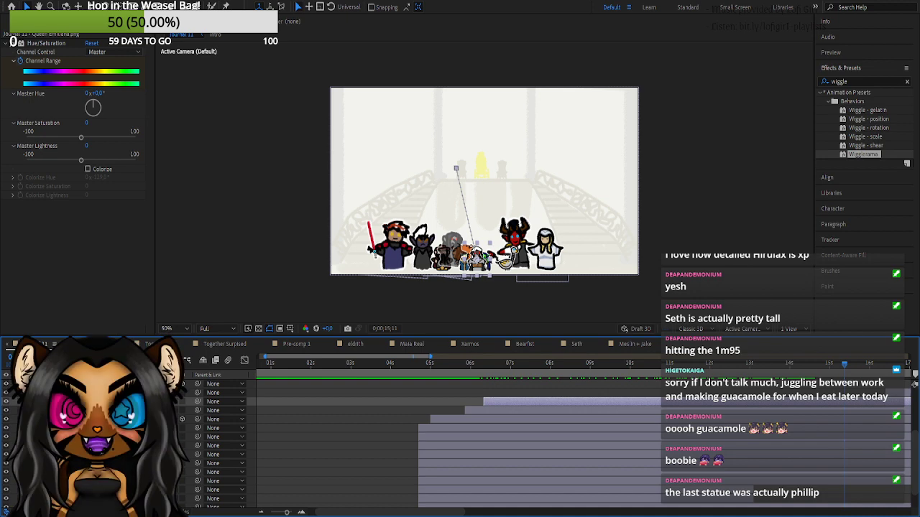
left_click_drag(72, 402, 71, 450)
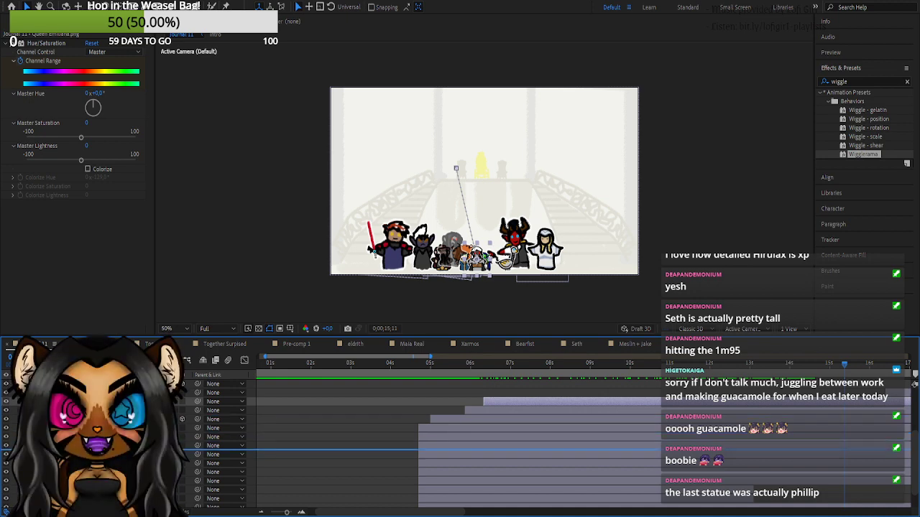
left_click_drag(93, 402, 93, 449)
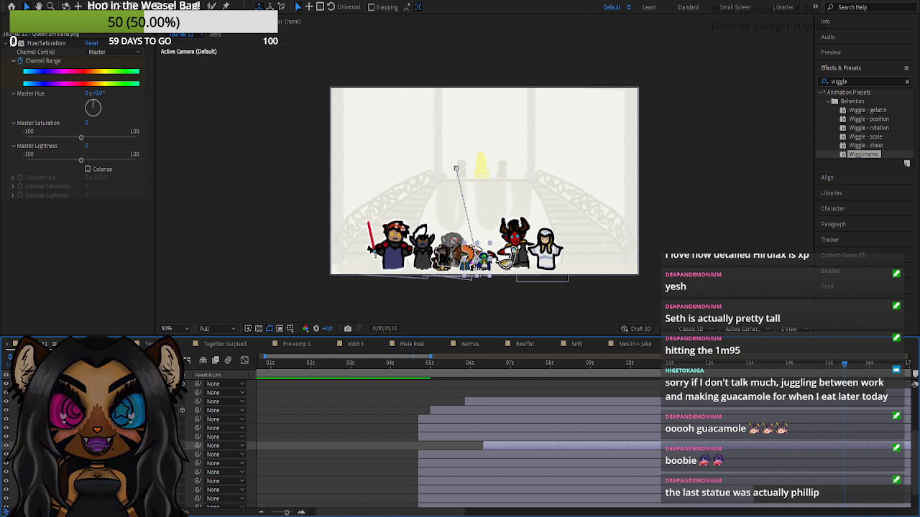
left_click_drag(87, 446, 93, 477)
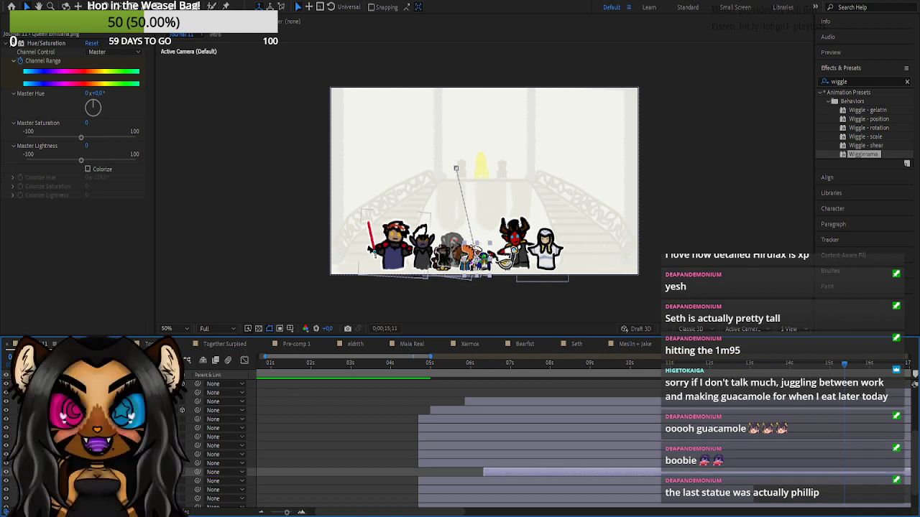
- At 0;00;15;00, move the white-haired character sideways so it stands just above the character with the red sword
left_click(37, 472)
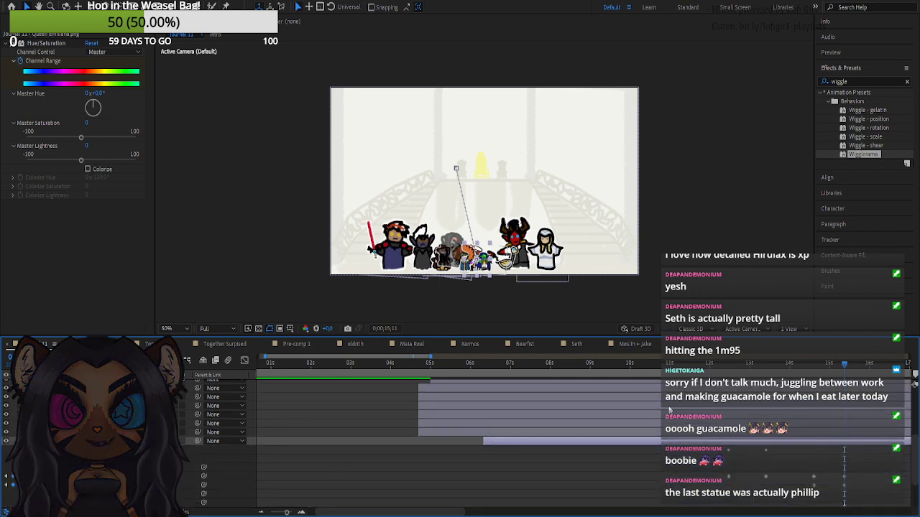
left_click_drag(835, 374, 830, 374)
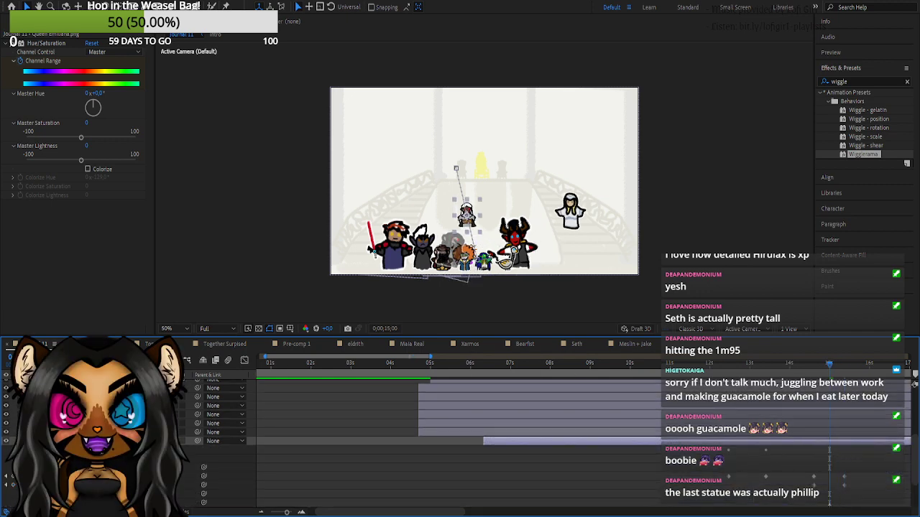
left_click_drag(136, 476, 28, 477)
left_click_drag(137, 476, 99, 476)
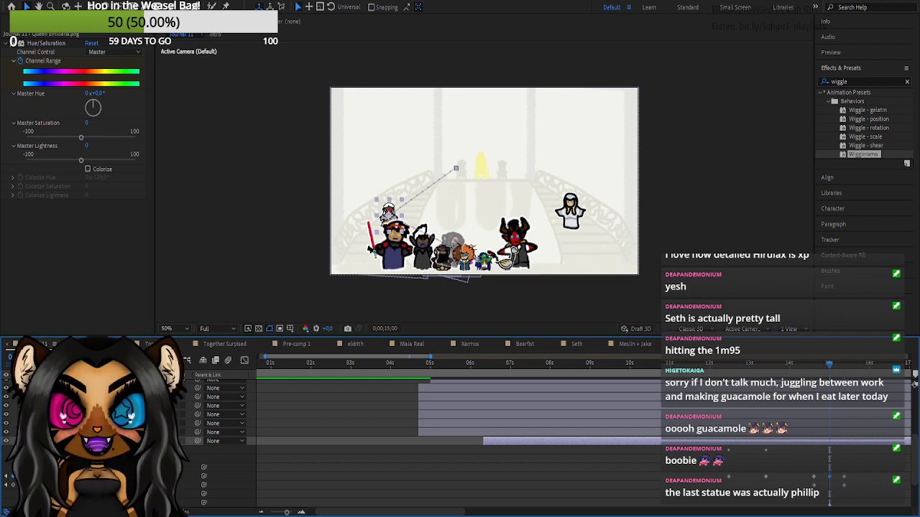
- Convert the white-haired character's 0;00;15;00 path point to a curve and stretch its handles vertically above and below the point
key("g")
left_click(389, 217)
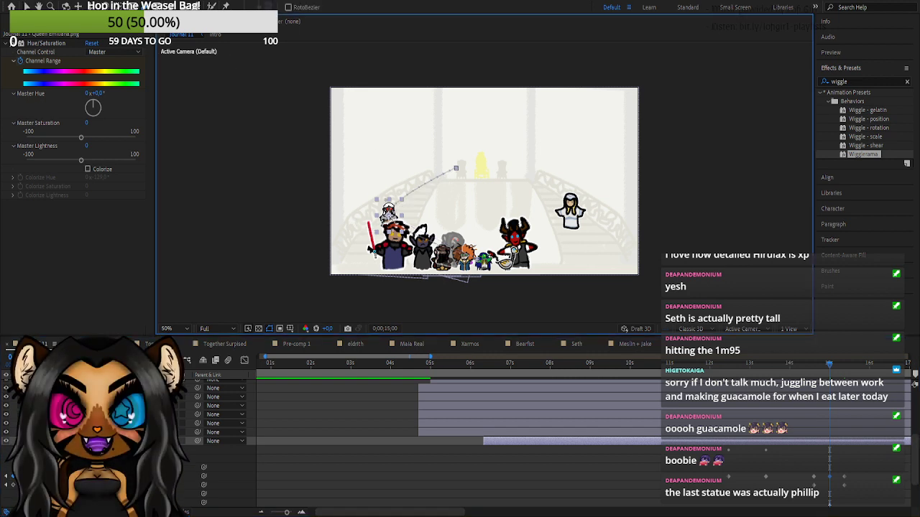
key("v")
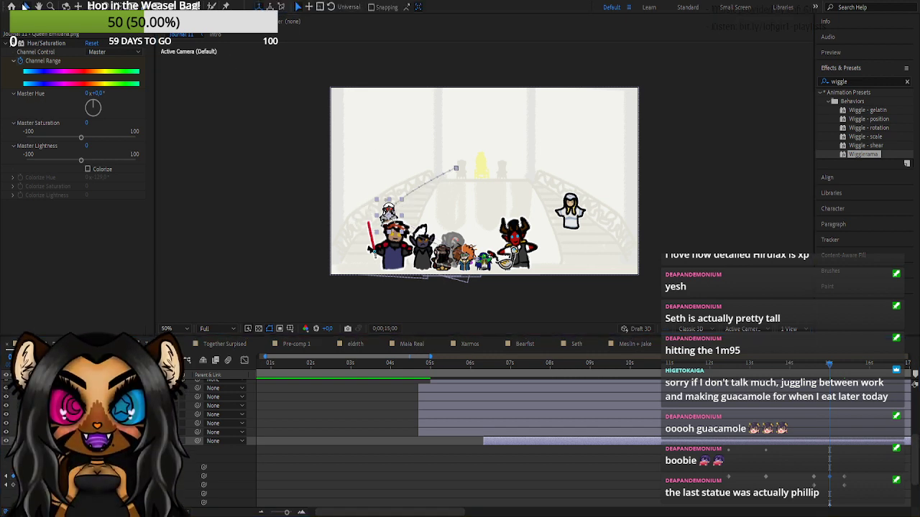
left_click_drag(389, 208, 385, 183)
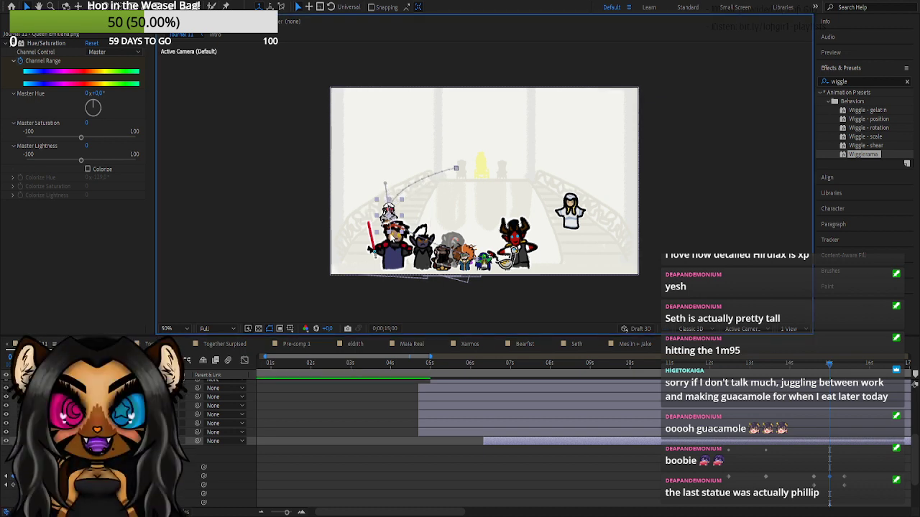
left_click_drag(391, 235, 390, 267)
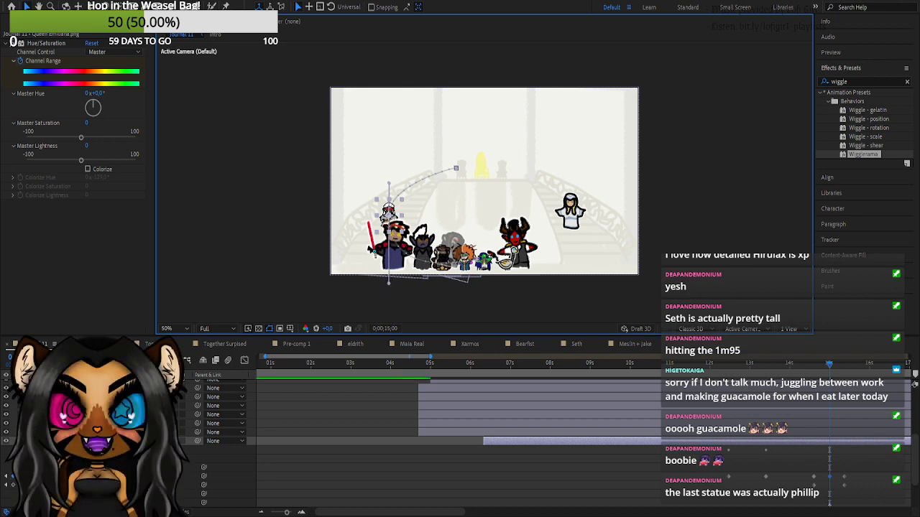
- Curve the path's end point toward the red-sword character, shorten the lower handle of the 0;00;15;00 point, and scrub through the motion
key("g")
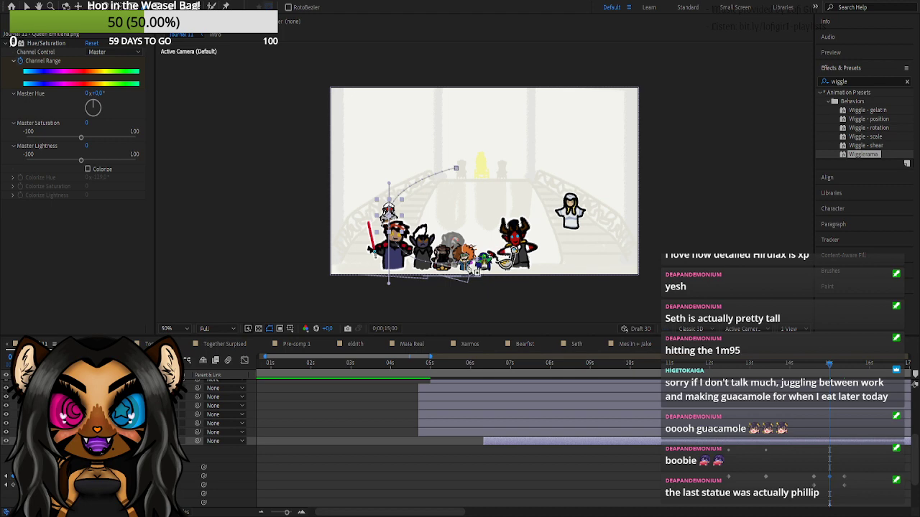
left_click(456, 168)
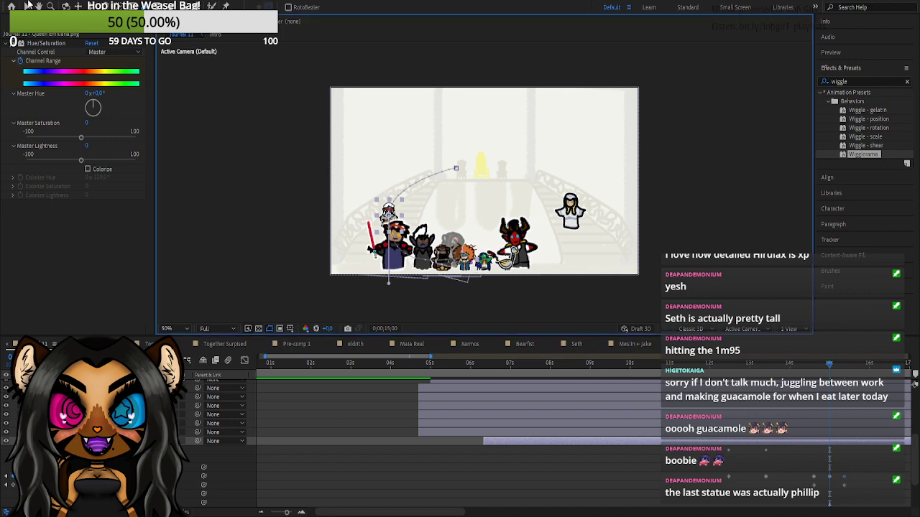
key("v")
key("slash")
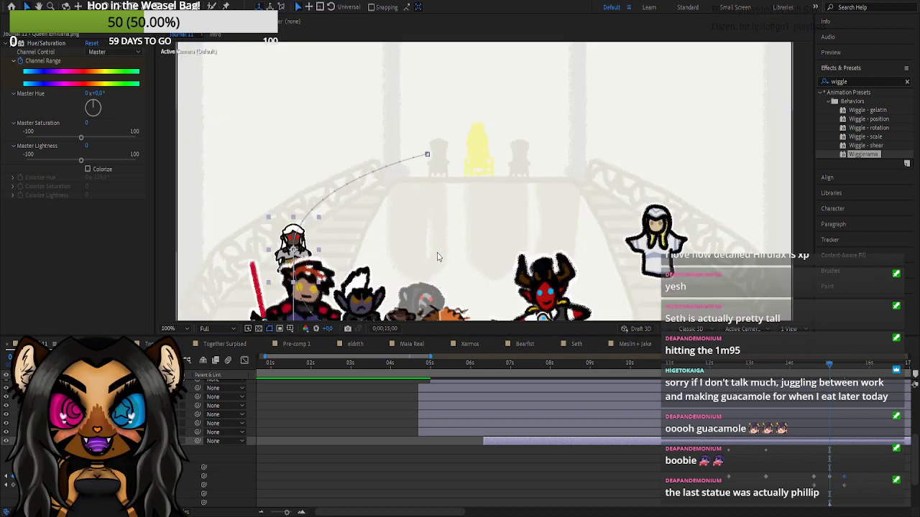
left_click_drag(457, 228, 546, 120)
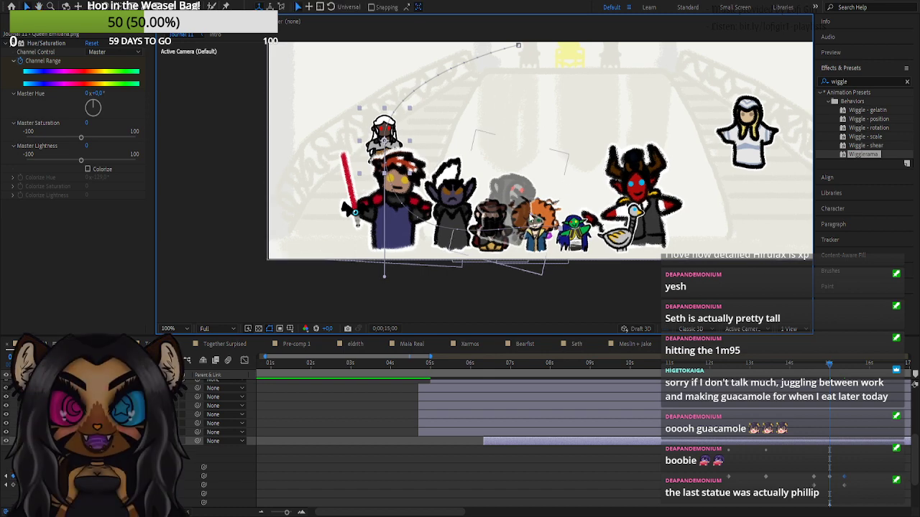
left_click_drag(533, 217, 371, 211)
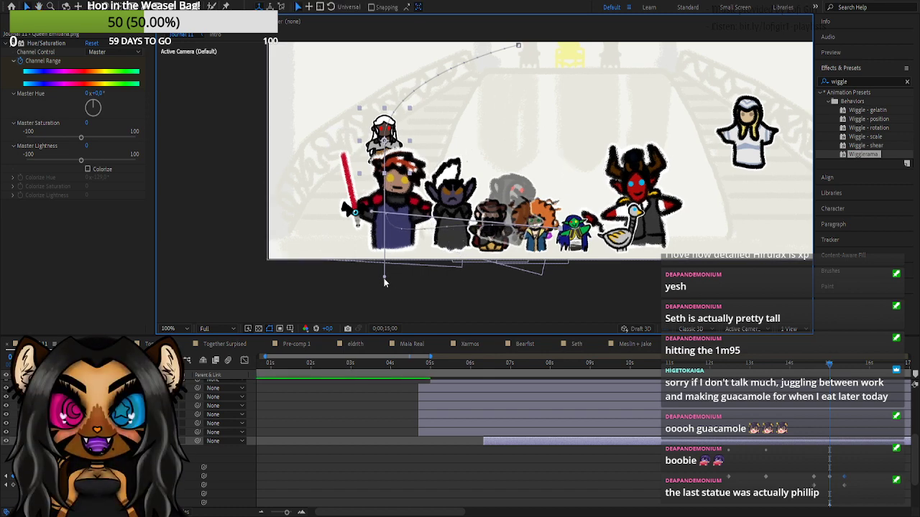
left_click_drag(385, 277, 368, 240)
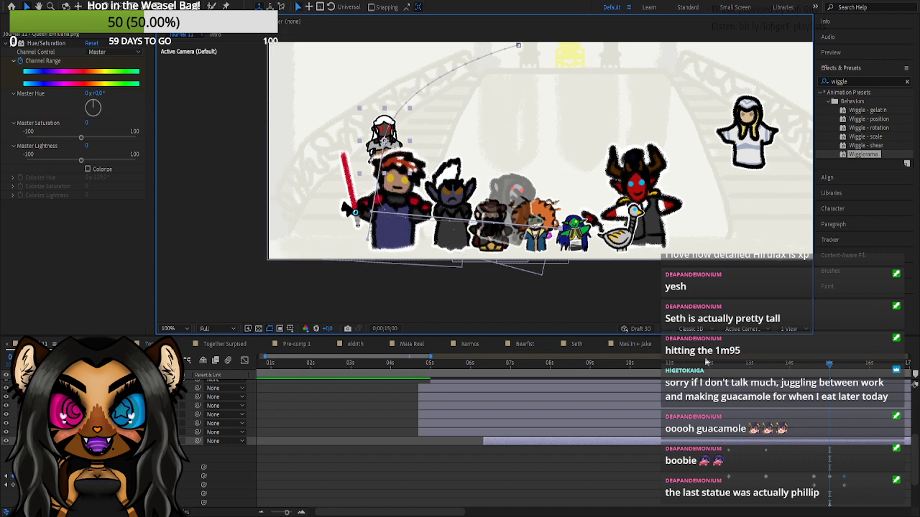
left_click(763, 367)
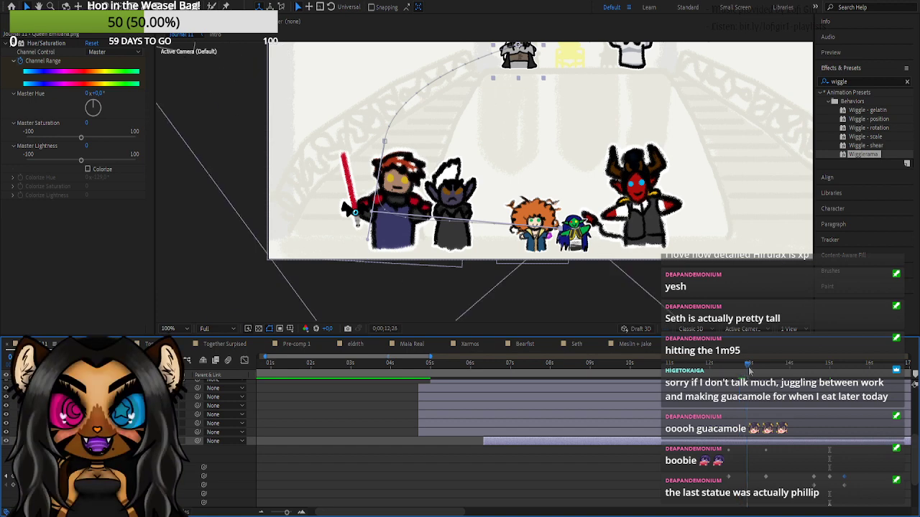
left_click_drag(764, 372, 850, 390)
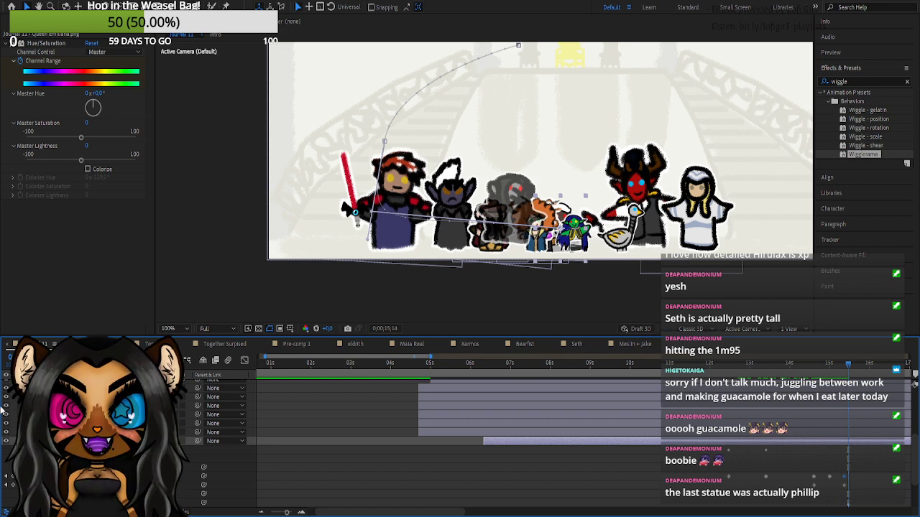
- Collapse the white-haired character's layer and move the white-robed character's layer below it in the stack
left_click(36, 441)
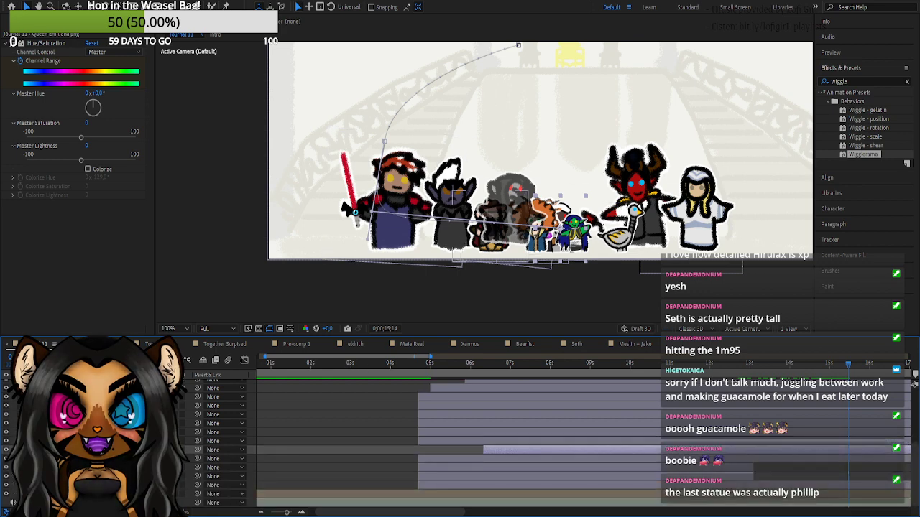
scroll(79, 424, "up", 1)
left_click(79, 406)
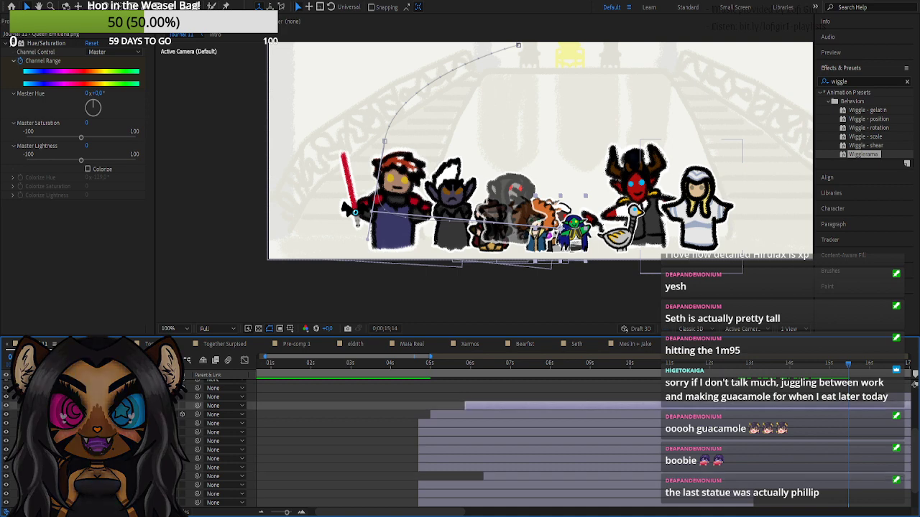
left_click_drag(86, 406, 87, 488)
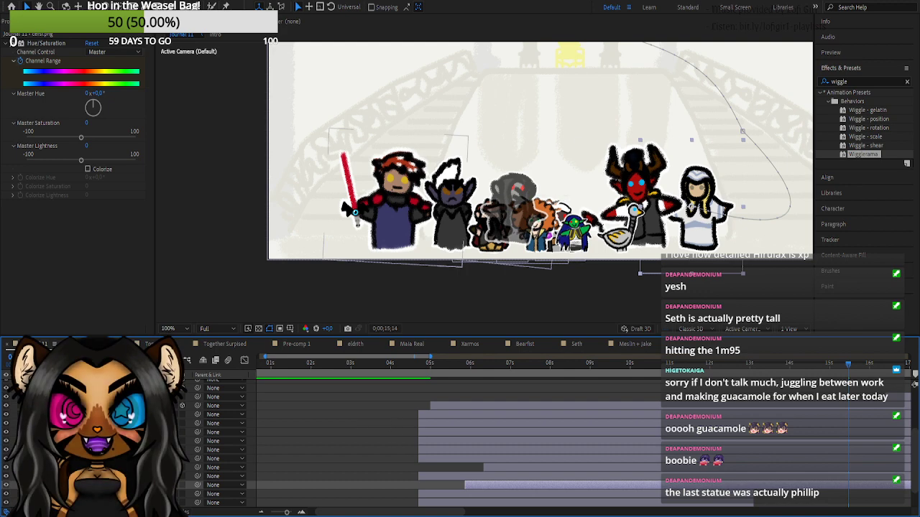
- Add position keyframes for the orange-haired character at 0;00;15;02 and 0;00;13;00
left_click(38, 423)
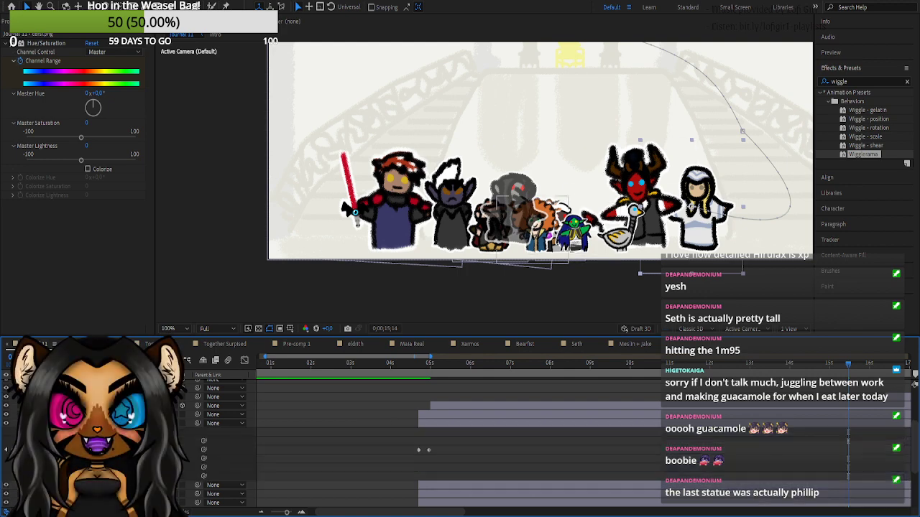
left_click_drag(848, 366, 833, 369)
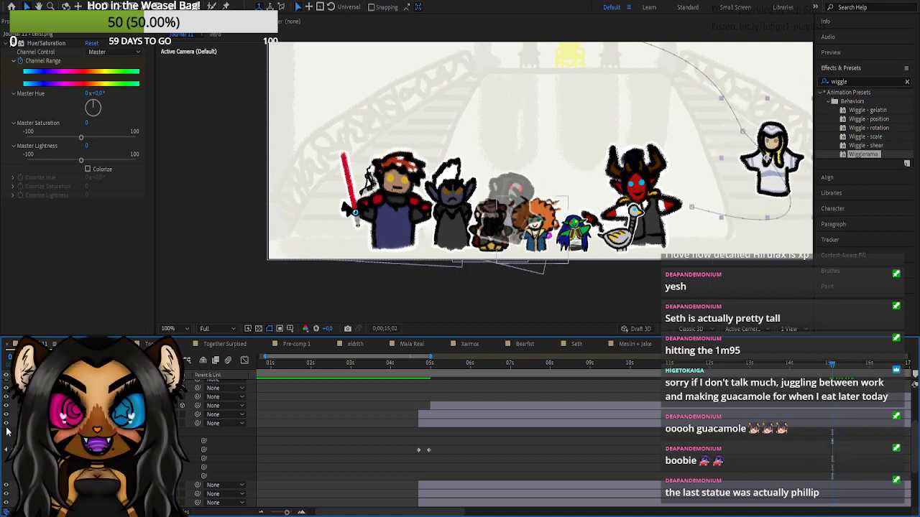
left_click(51, 424)
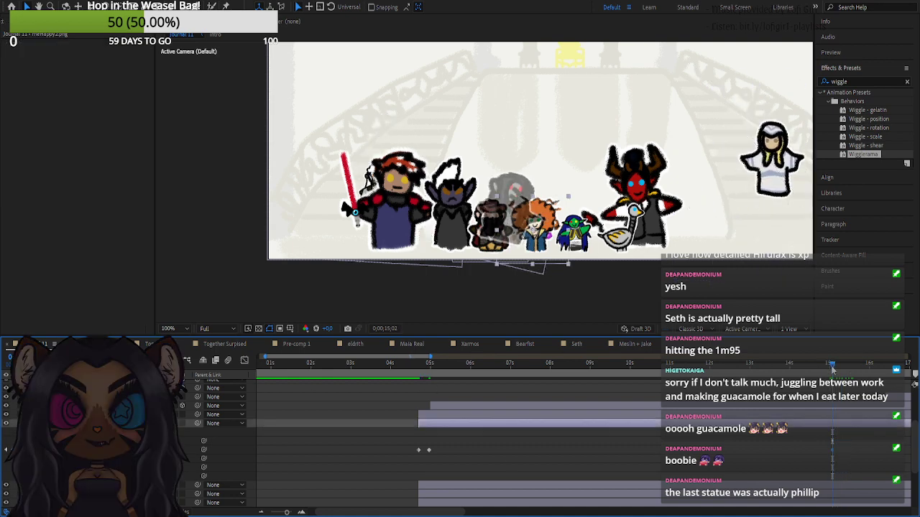
left_click_drag(834, 369, 833, 370)
left_click(751, 365)
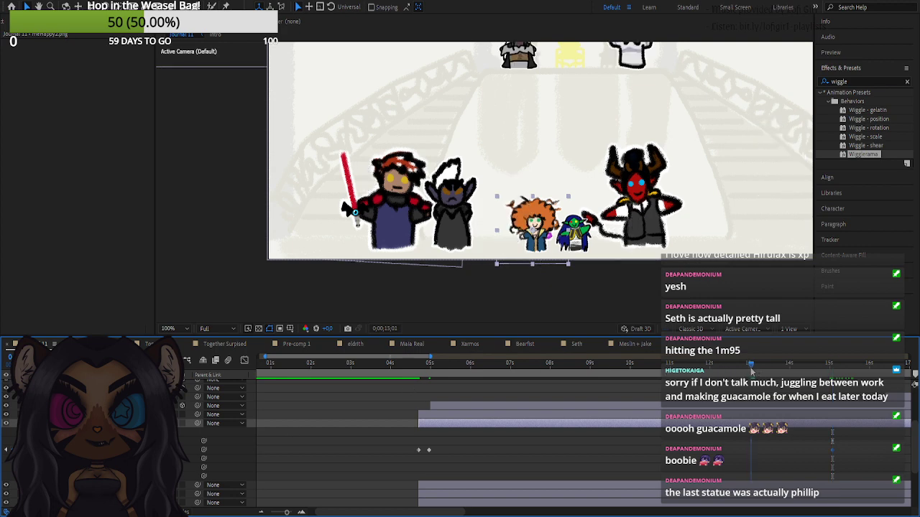
left_click(750, 366)
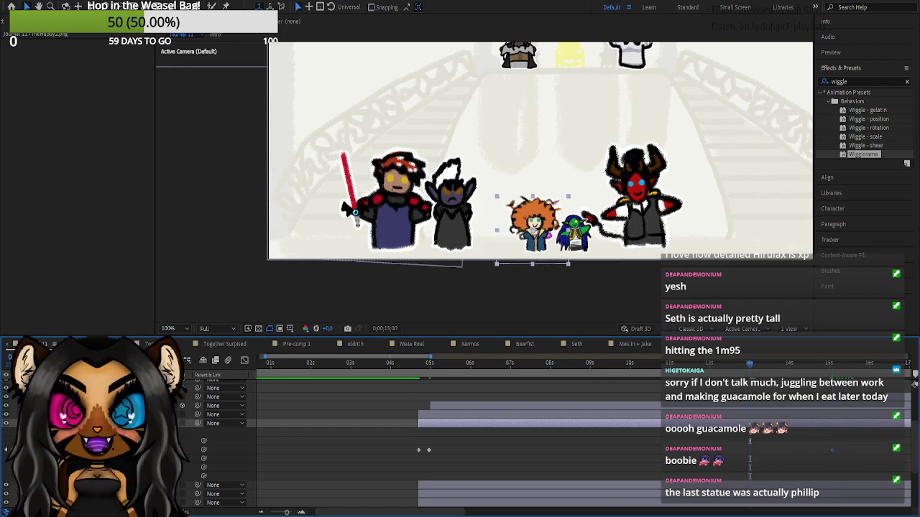
key("k")
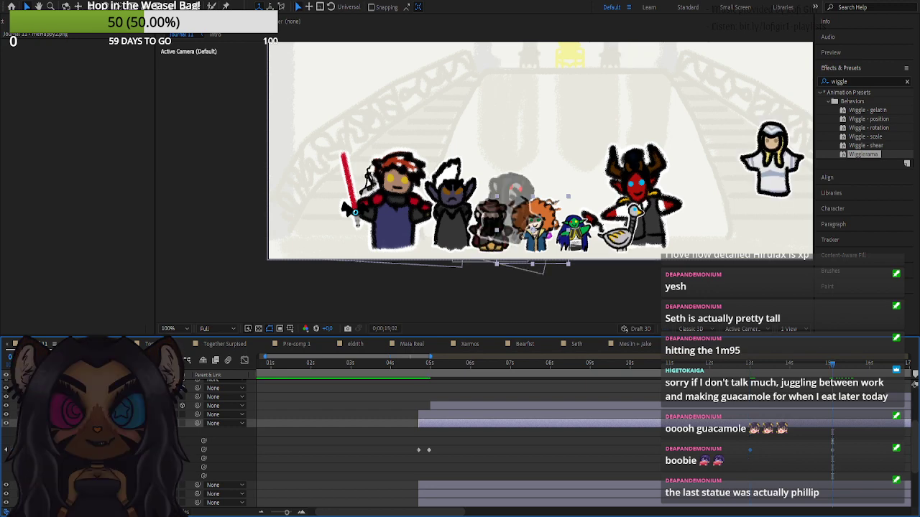
- Nudge the orange-haired character left at 0;00;15;02 toward the grey figure, opening a gap beside the green-faced character
key("Left")
key("Left")
key("Left")
key("Left")
key("Left")
key("Left")
key("Left")
key("Left")
key("Left")
key("Left")
key("Left")
key("Left")
key("Left")
key("Left")
key("Left")
key("Left")
key("Left")
key("Left")
key("Left")
key("Left")
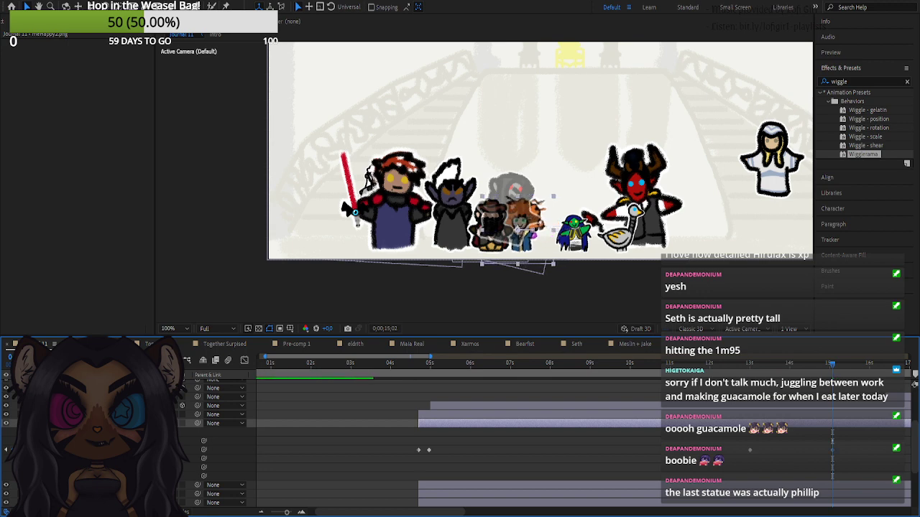
- Go back through the orange-haired character's position keyframes to 0;00;04;29 and remove the keyframe there
left_click(6, 450)
left_click(9, 457)
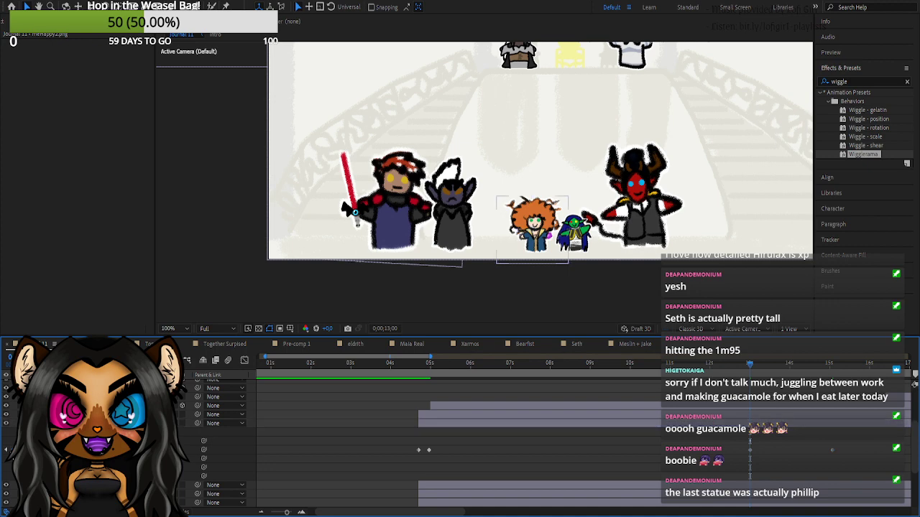
key("j")
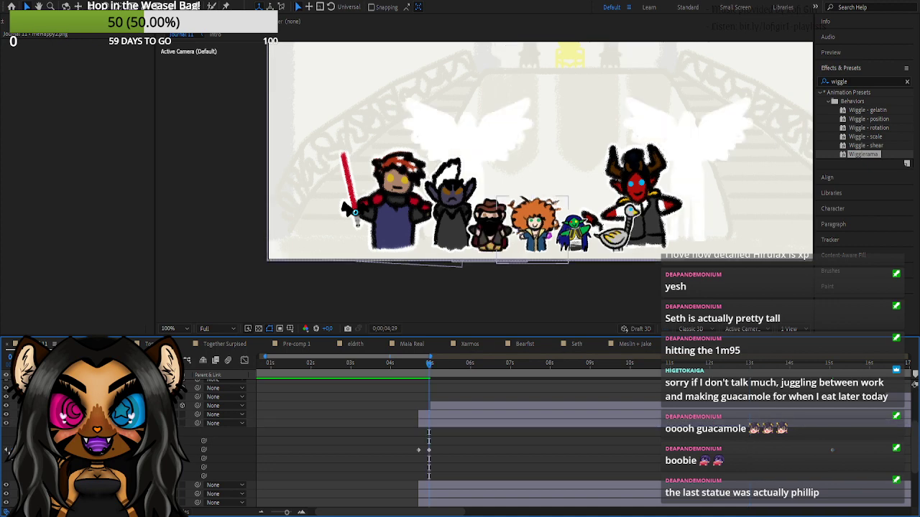
key("ctrl+z")
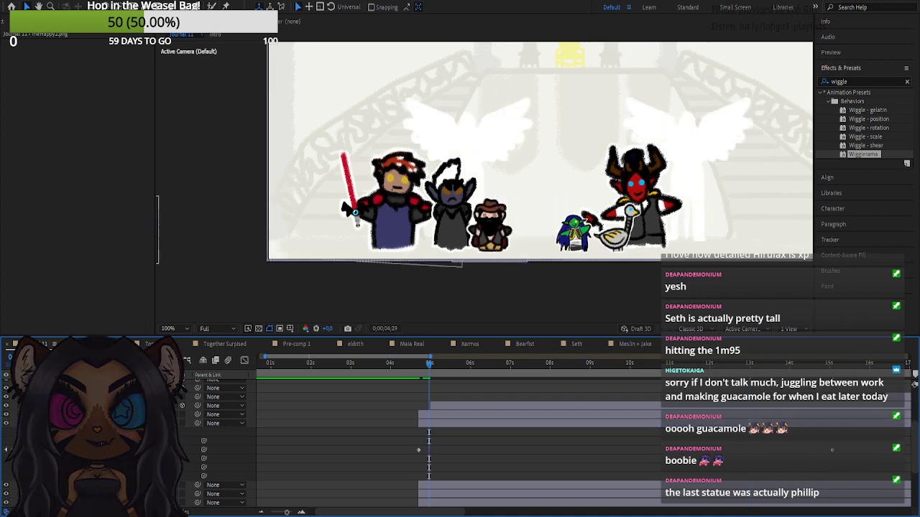
- Try keyframing the orange-haired character beside the hat-wearing figure at 0;00;04;29 and check its position further along the timeline
left_click(12, 450)
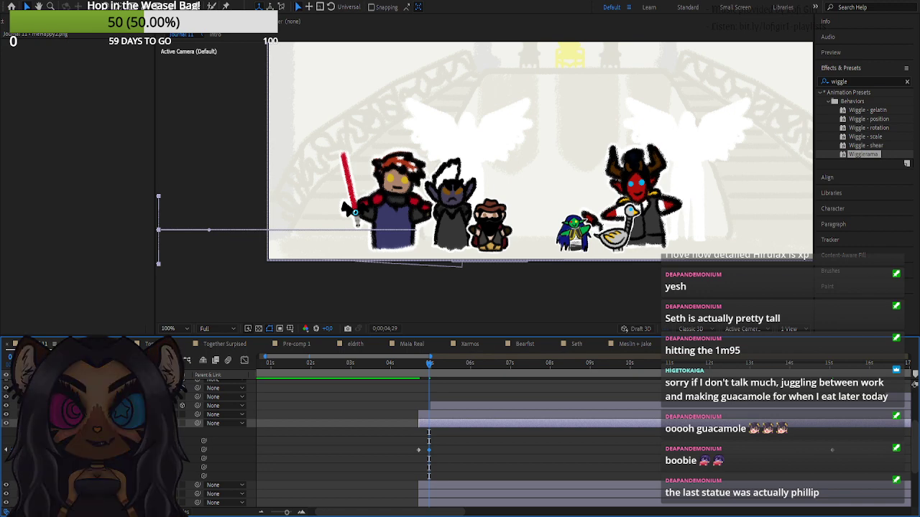
left_click_drag(138, 450, 526, 446)
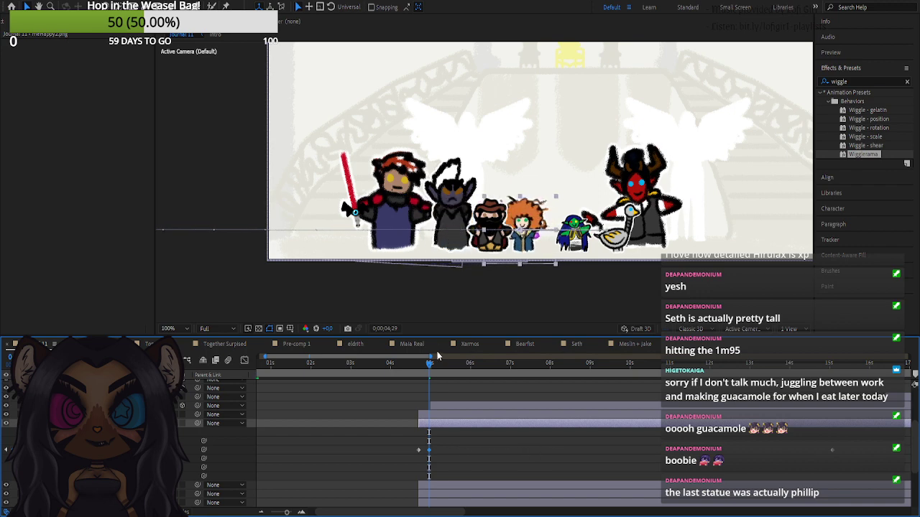
left_click_drag(428, 364, 625, 382)
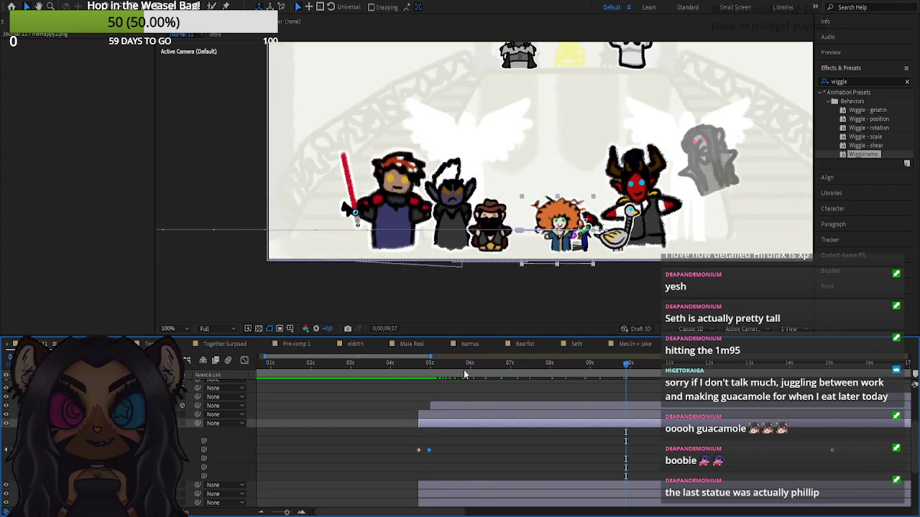
key("j")
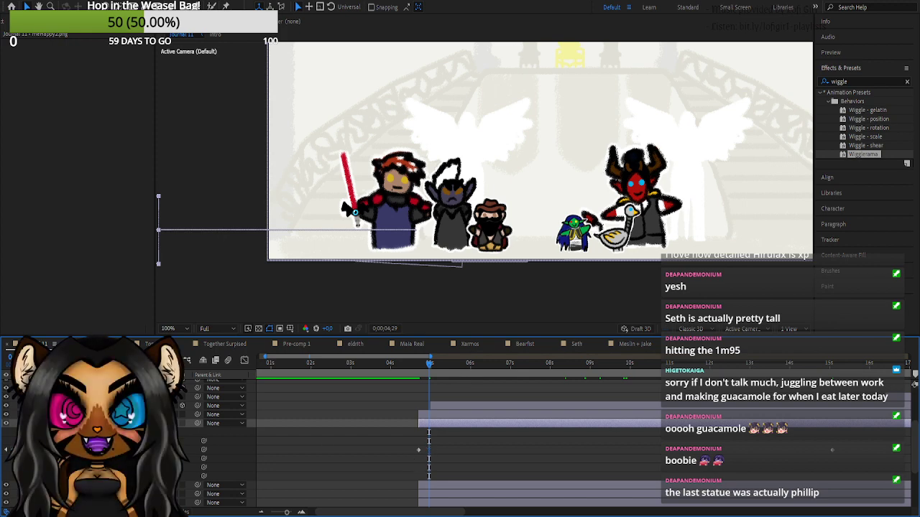
key("k")
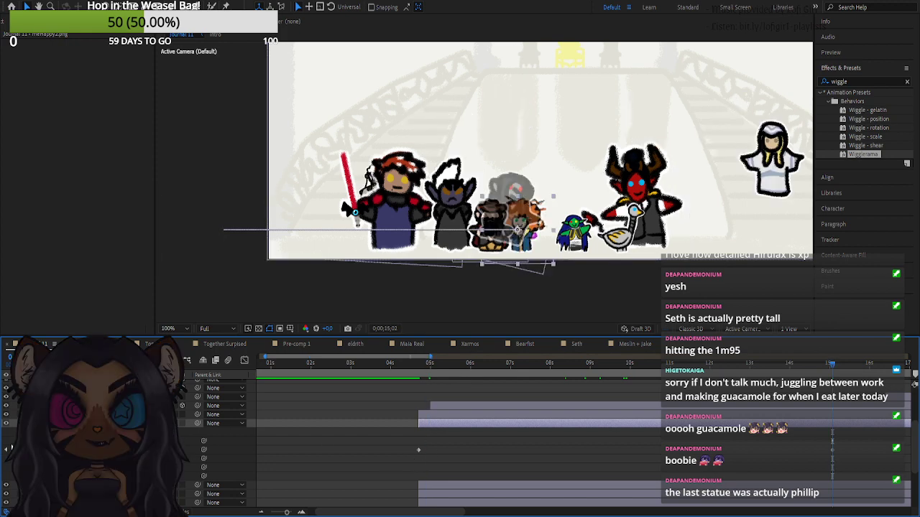
- Remove the orange-haired character's position keyframe at 0;00;15;02 and place the character just beside the hat-wearing figure at 0;00;04;29
left_click(12, 450)
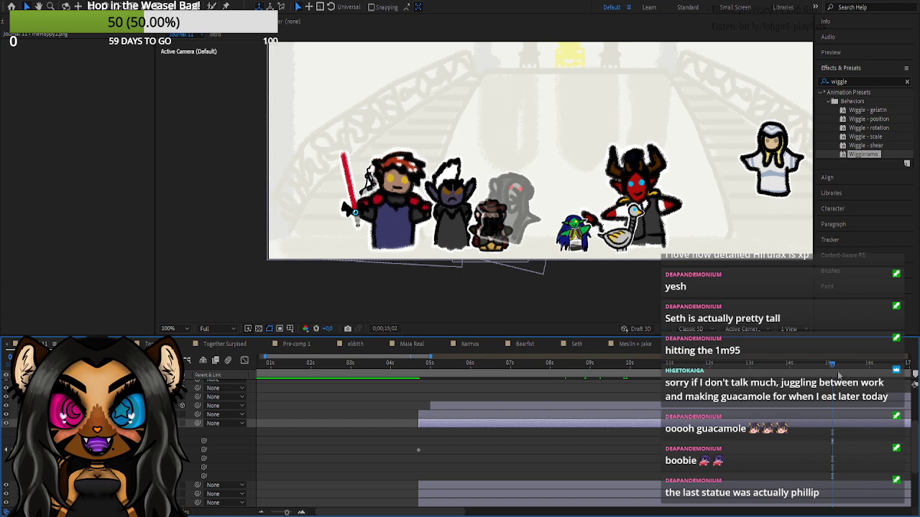
left_click_drag(437, 373, 428, 372)
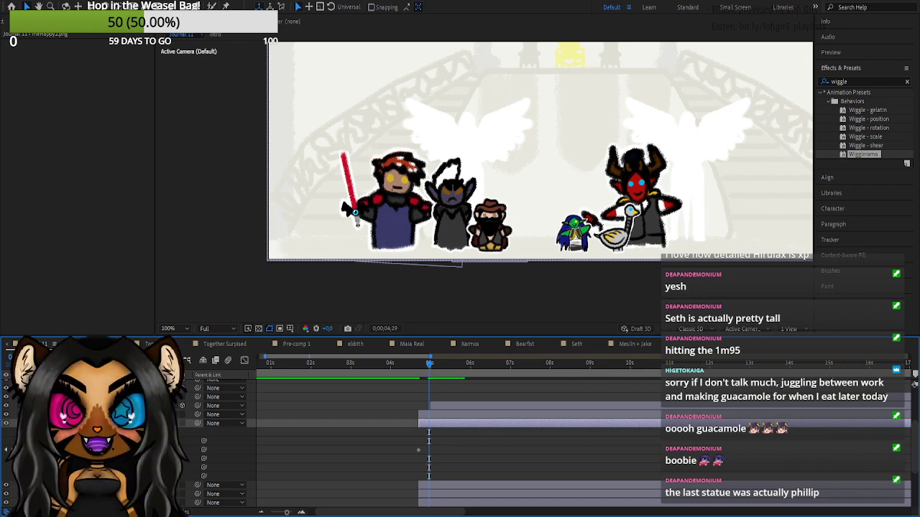
left_click_drag(109, 450, 516, 417)
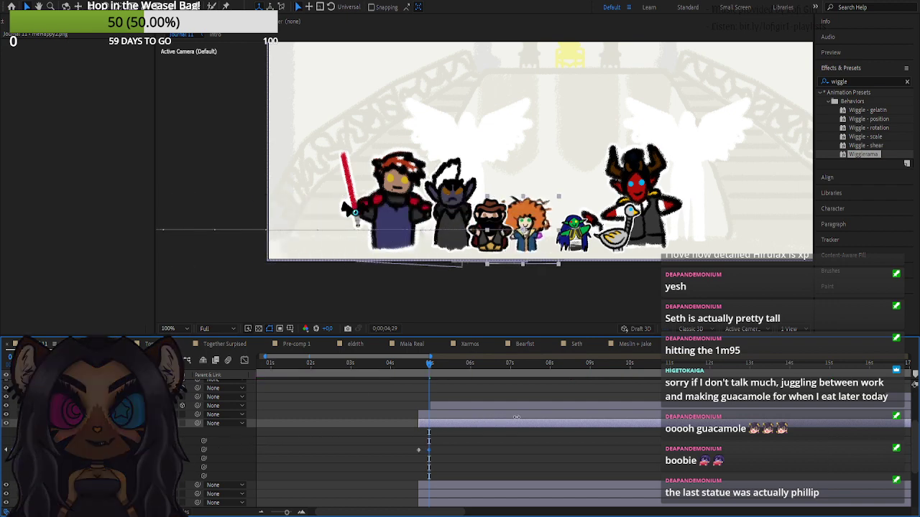
left_click_drag(522, 228, 520, 229)
left_click_drag(514, 418, 517, 417)
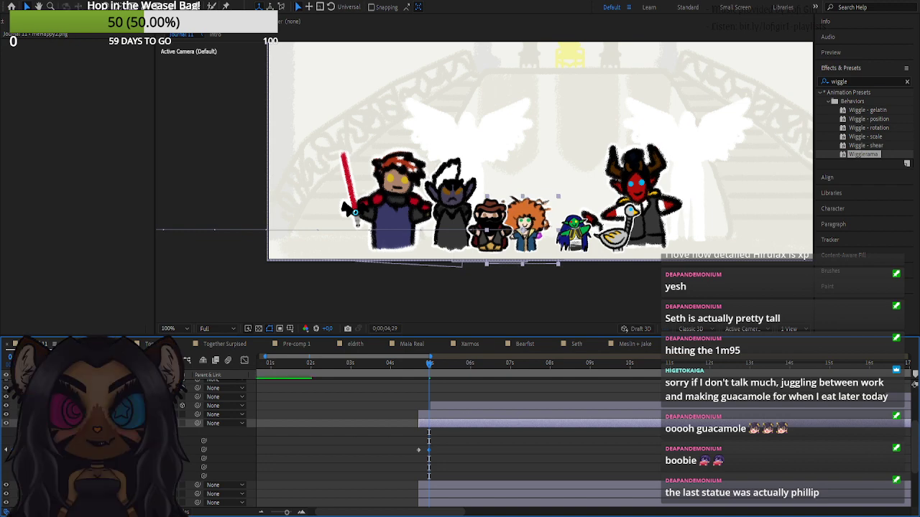
- Collapse the orange-haired character's layer and nudge the white-haired character slightly left at its 0;00;15;11 keyframe
left_click(829, 373)
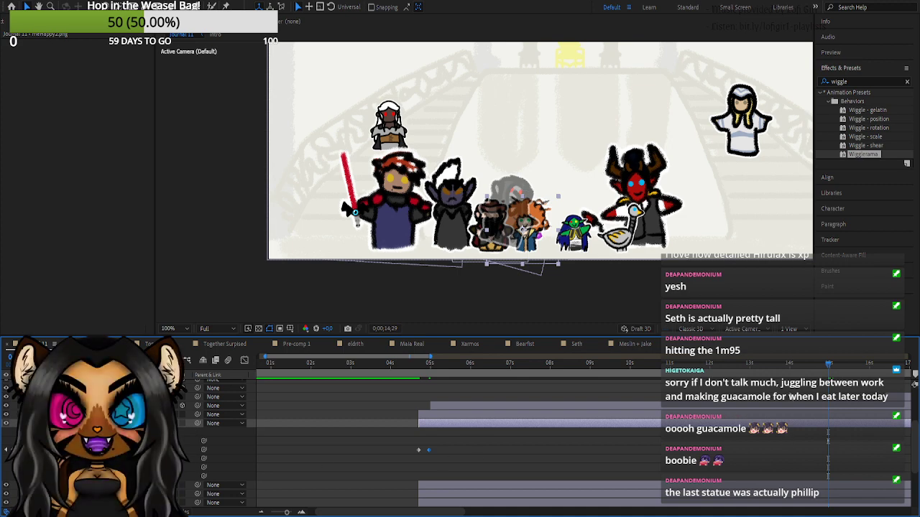
left_click_drag(835, 365, 856, 368)
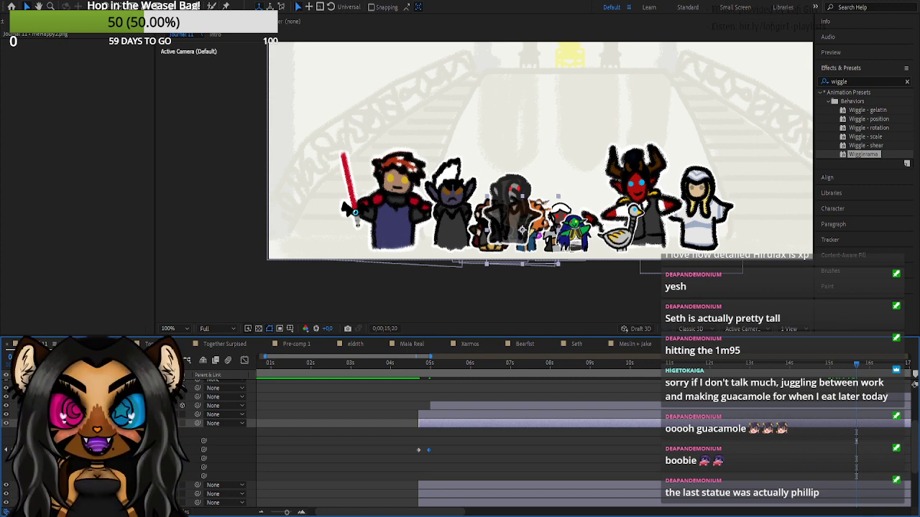
left_click(39, 423)
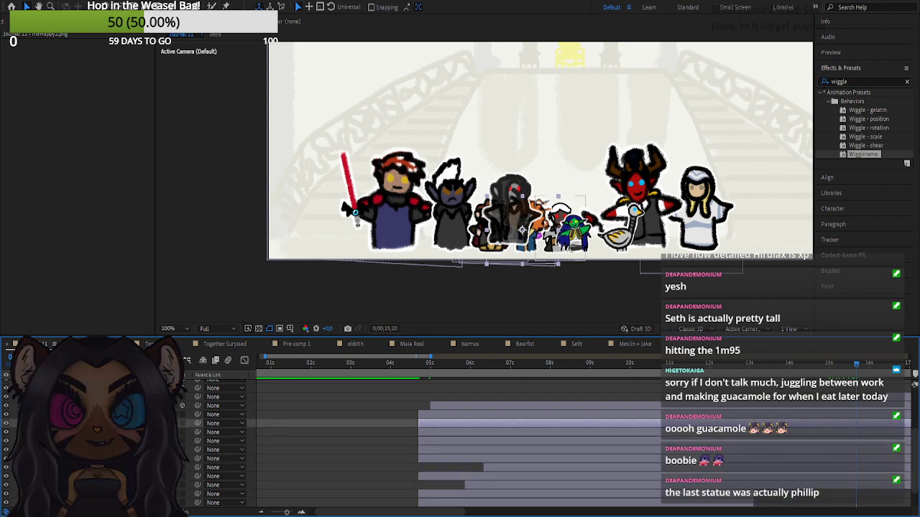
key("u")
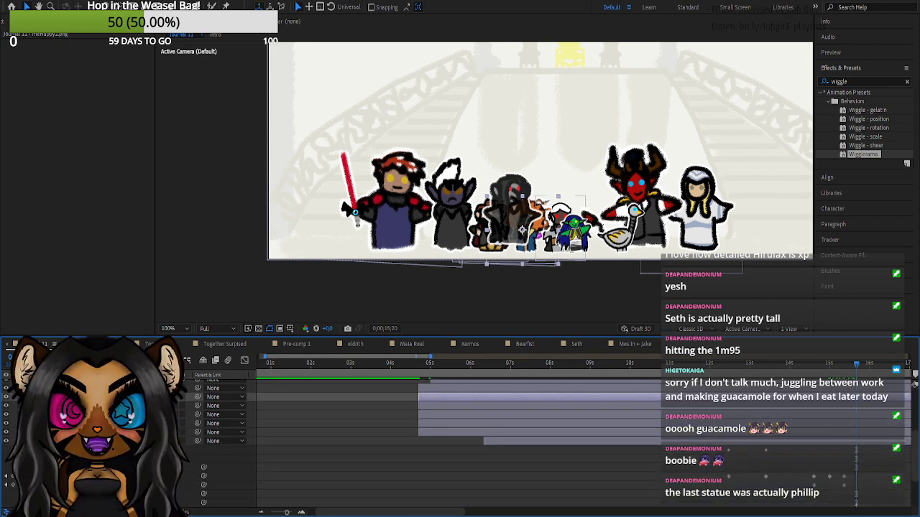
key("j")
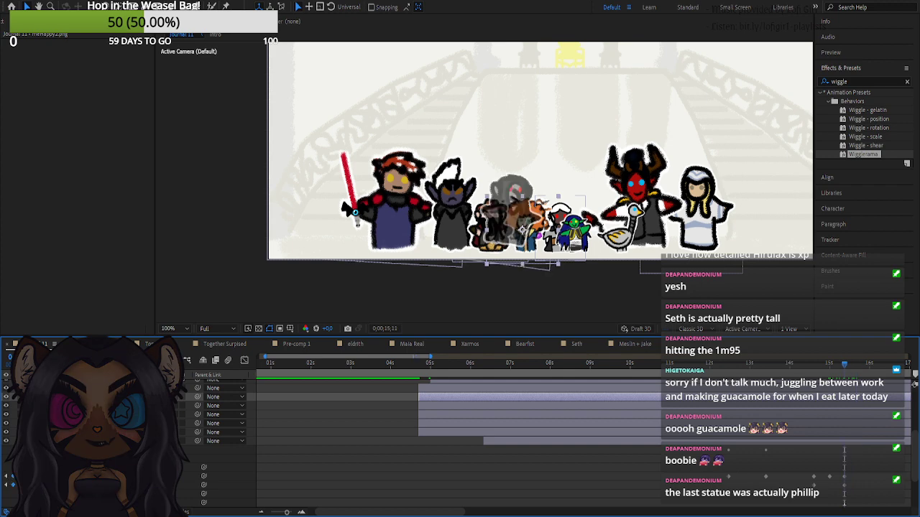
left_click_drag(560, 221, 554, 222)
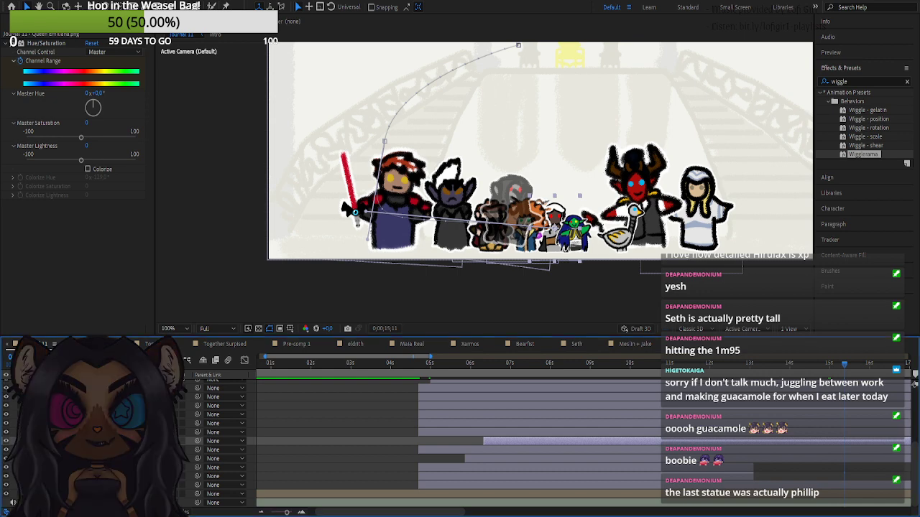
left_click(232, 272)
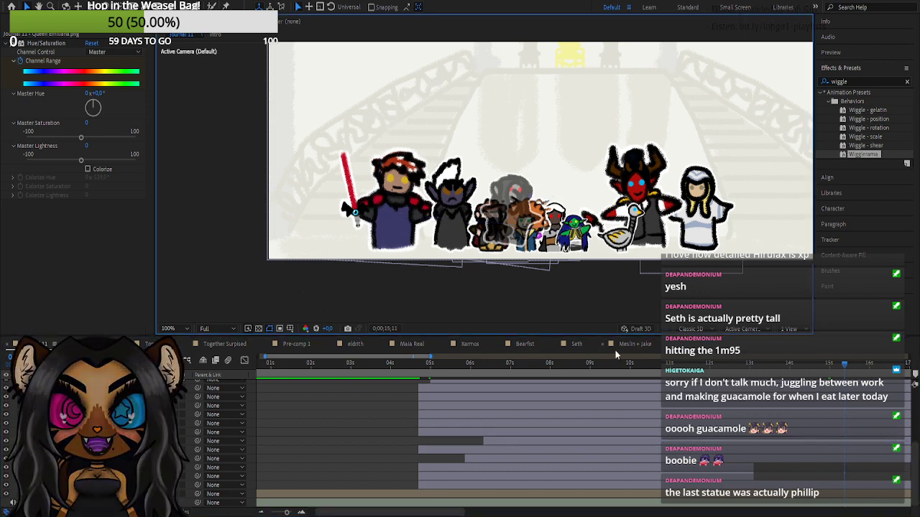
- Review the whole composition's group animation by scrubbing the timeline from about 5 seconds to 0;00;17;10
left_click_drag(286, 513, 269, 512)
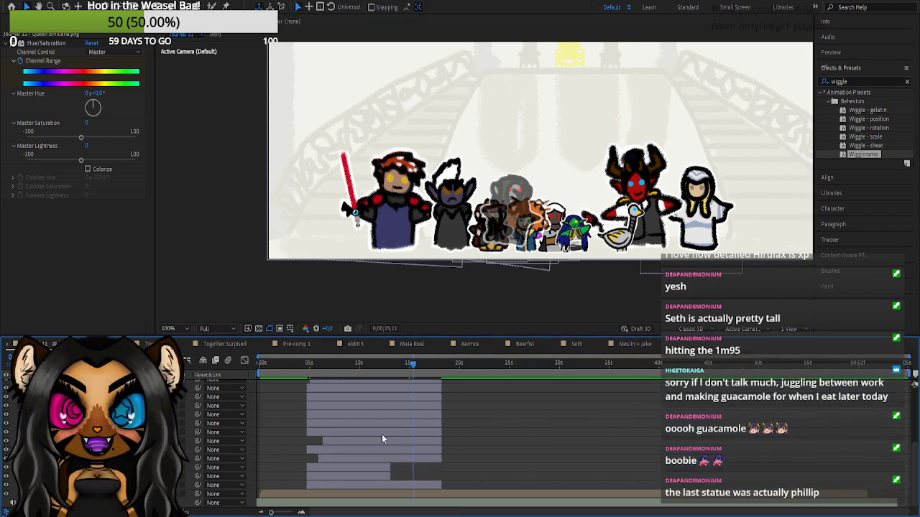
left_click(336, 374)
scroll(538, 160, "down", 1)
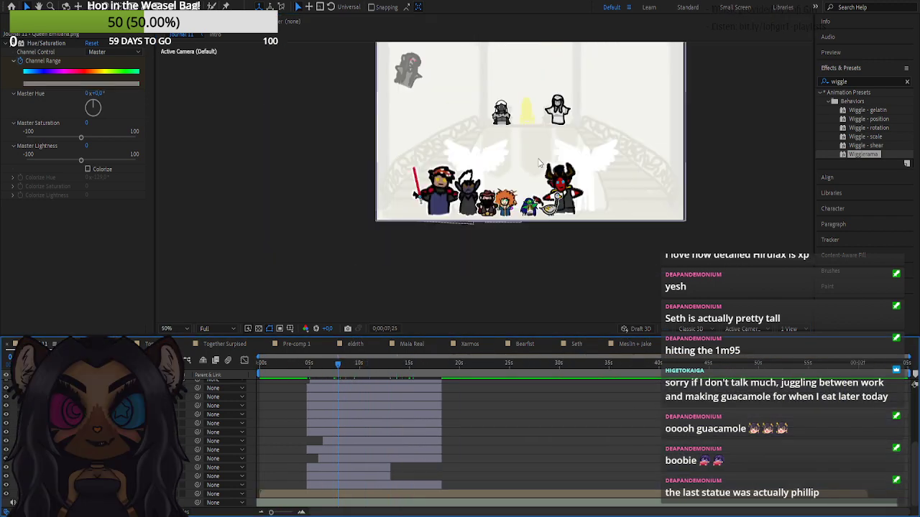
left_click_drag(549, 249, 549, 286)
left_click_drag(307, 364, 432, 362)
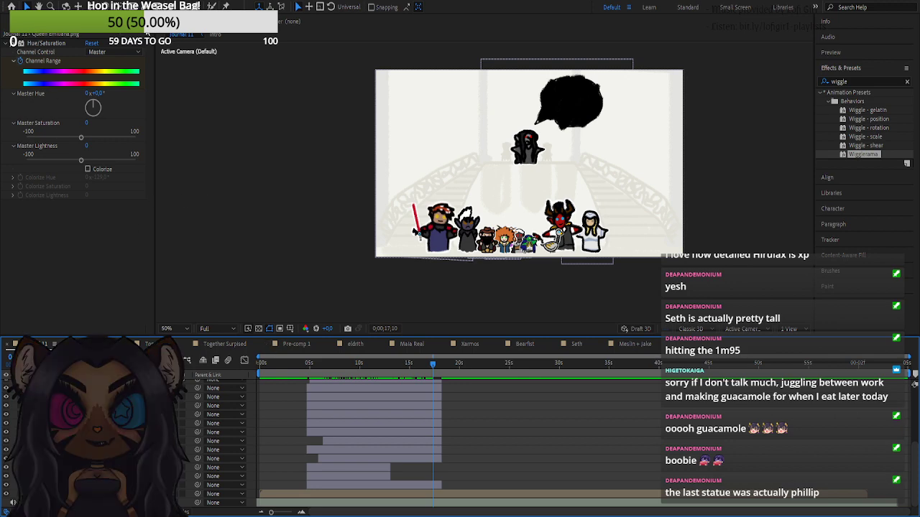
- Look through the project's image files around Baranon.png
left_click(17, 21)
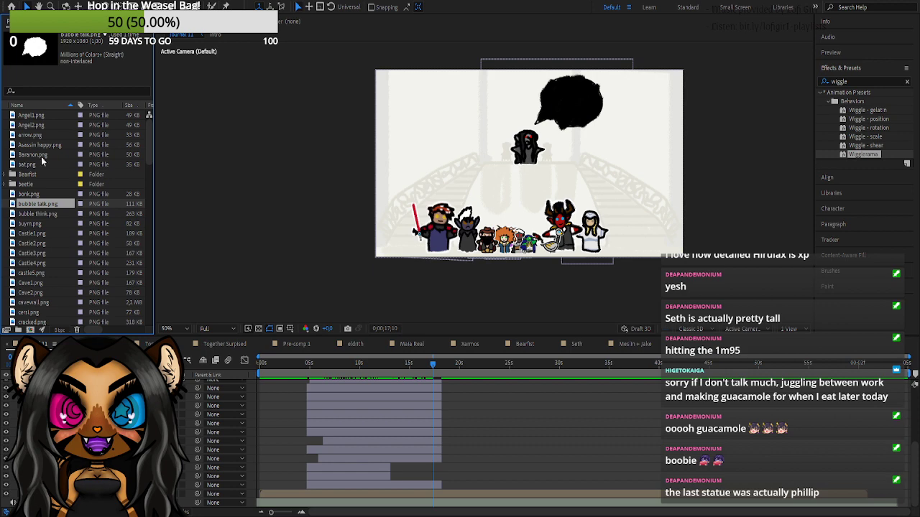
left_click(33, 156)
double_click(32, 159)
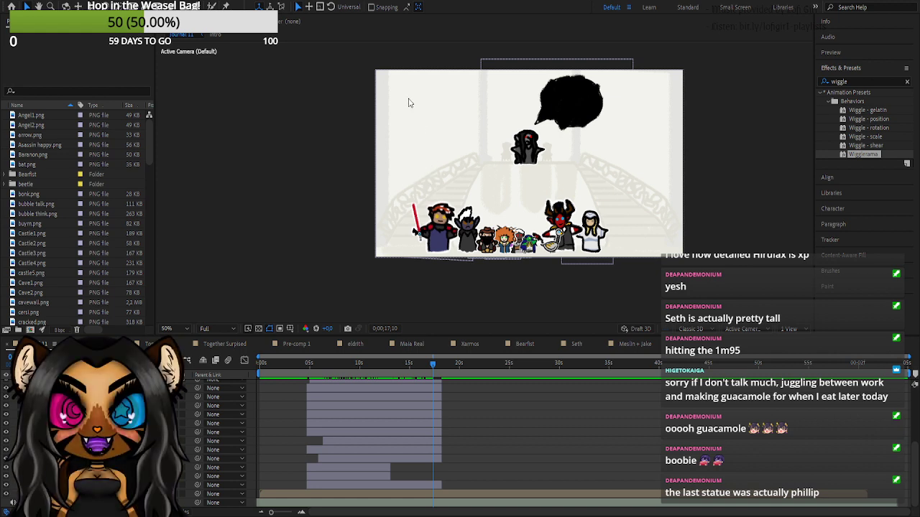
left_click(436, 343)
- Switch to Assassin.psd in Photoshop, collapse and hide the grey figure's layer group, and select Layer 130 near the top of the stack
key("alt+Tab")
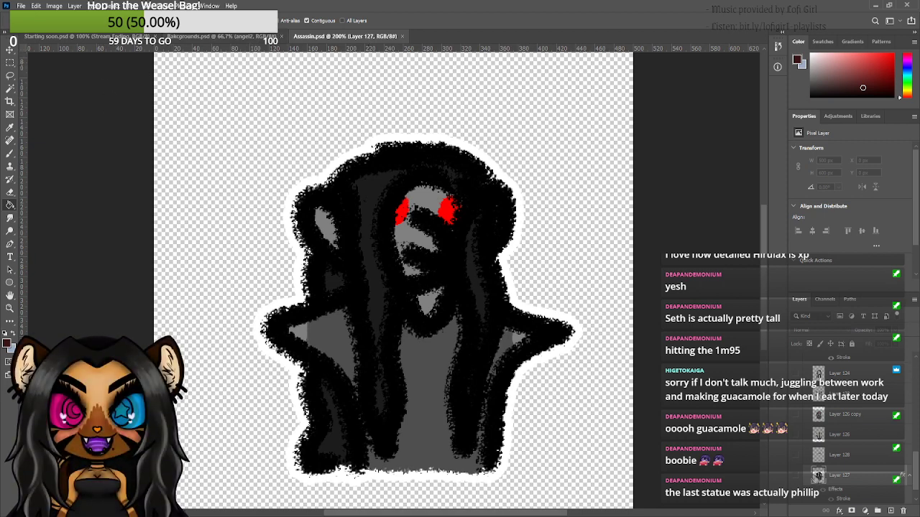
scroll(908, 475, "up", 5)
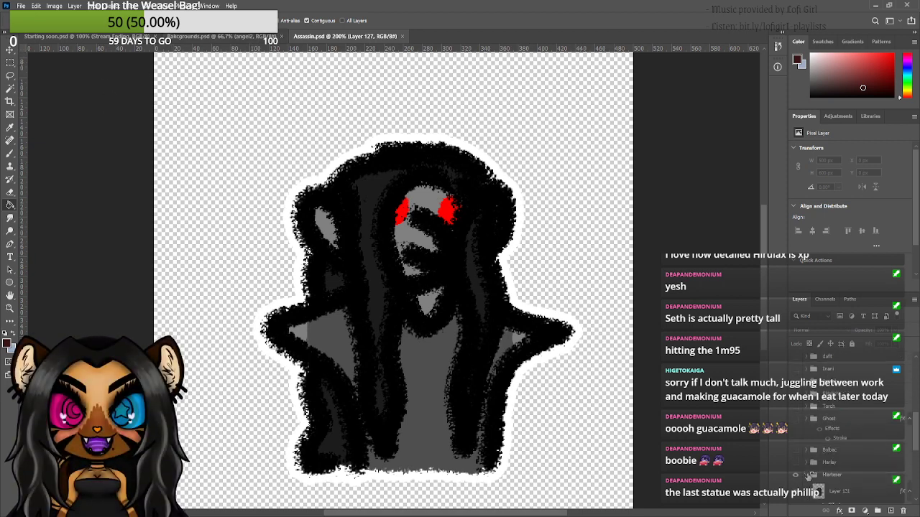
left_click(809, 476)
scroll(817, 463, "down", 3)
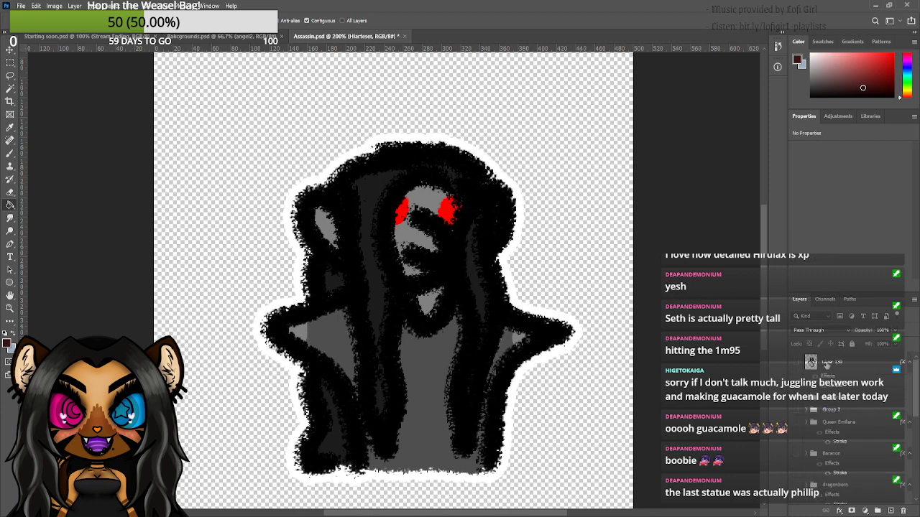
left_click(810, 361)
scroll(799, 469, "up", 3)
left_click(795, 473)
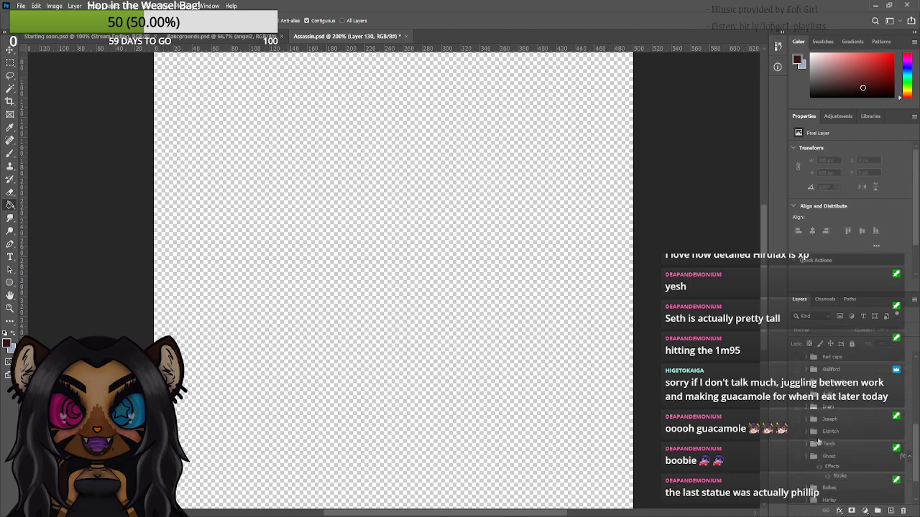
scroll(798, 460, "down", 3)
- Add a text layer in the upper part of the canvas with wording that begins "Mast"
key("t")
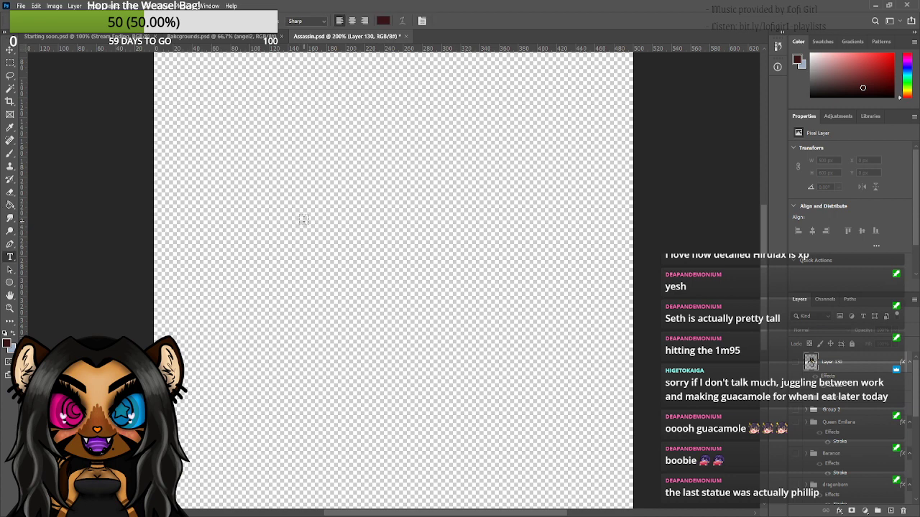
left_click(287, 220)
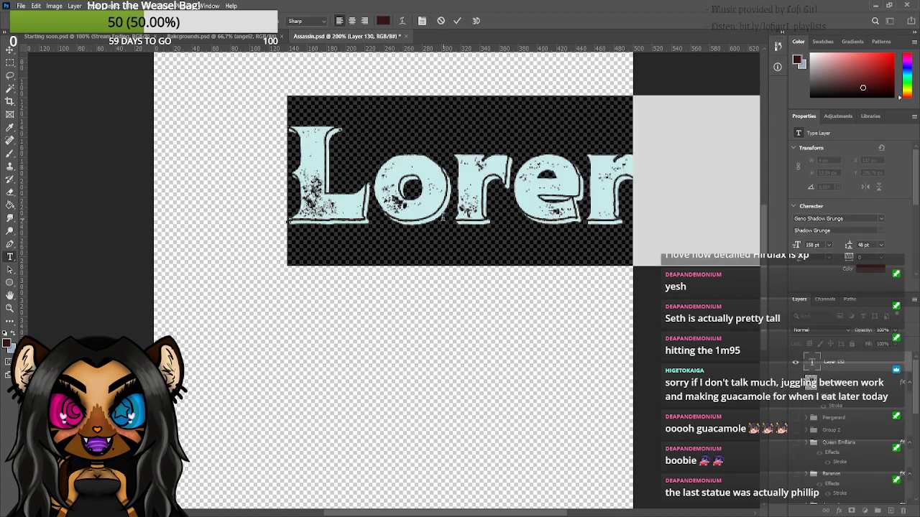
type("Mqs")
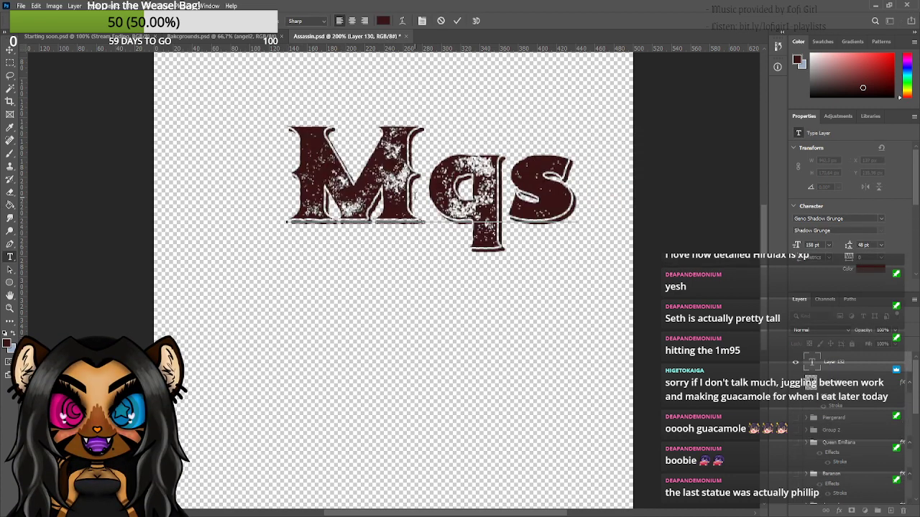
key("BackSpace")
key("BackSpace")
type("ast")
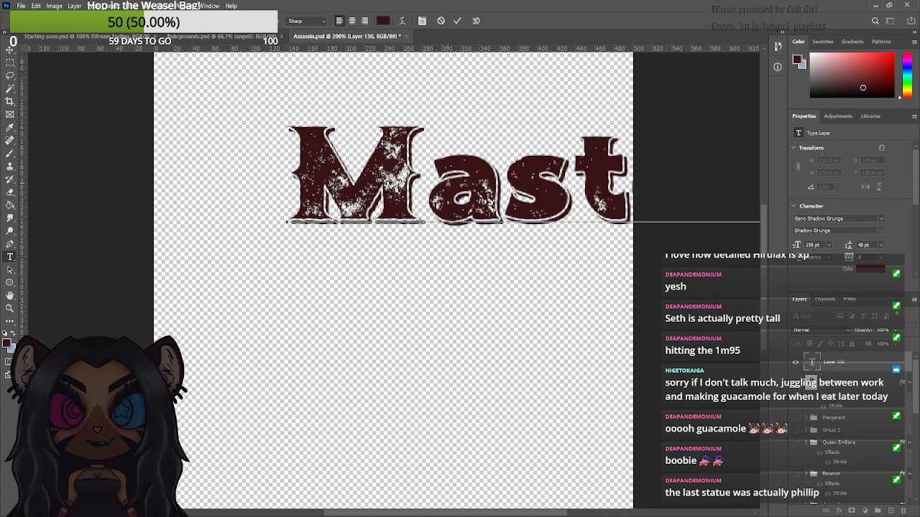
- Select the entire new text, set its font to Comic Sans MS after trying other fonts, and colour it black
key("ctrl+a")
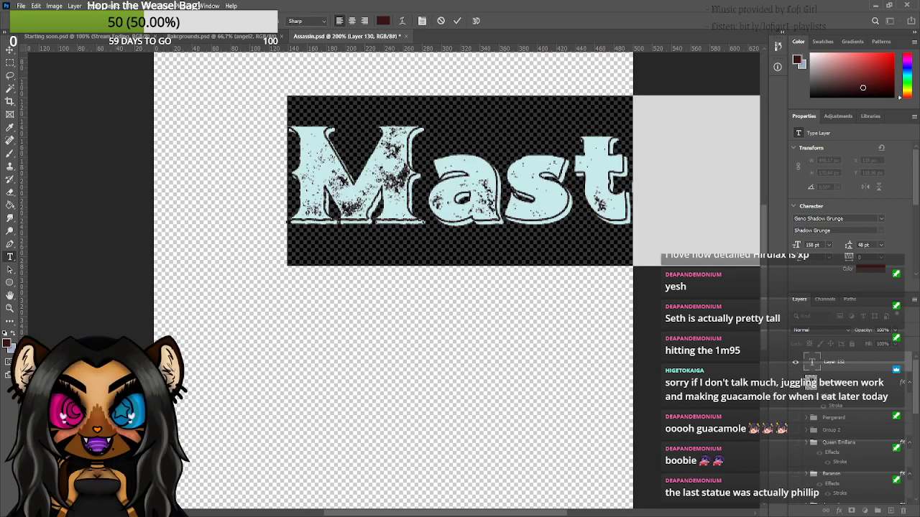
key("Up")
key("Up")
key("Up")
key("Up")
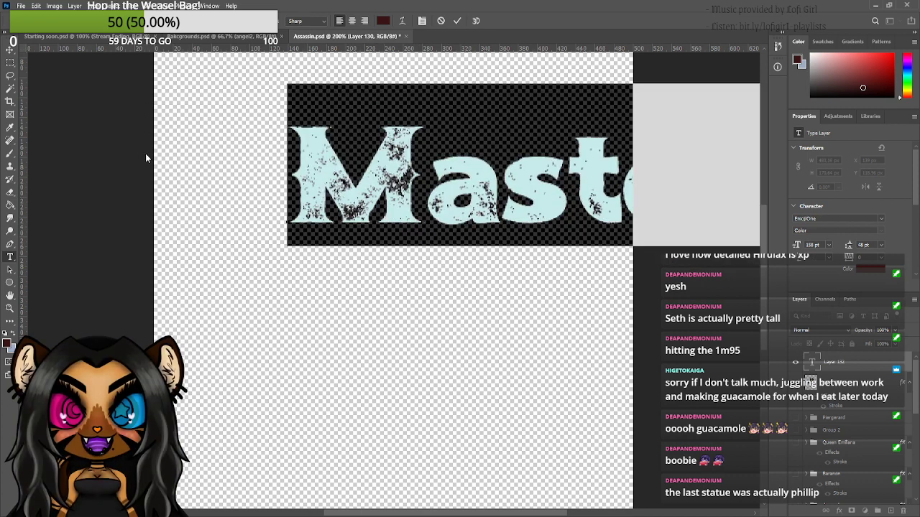
key("Down")
key("Down")
key("Down")
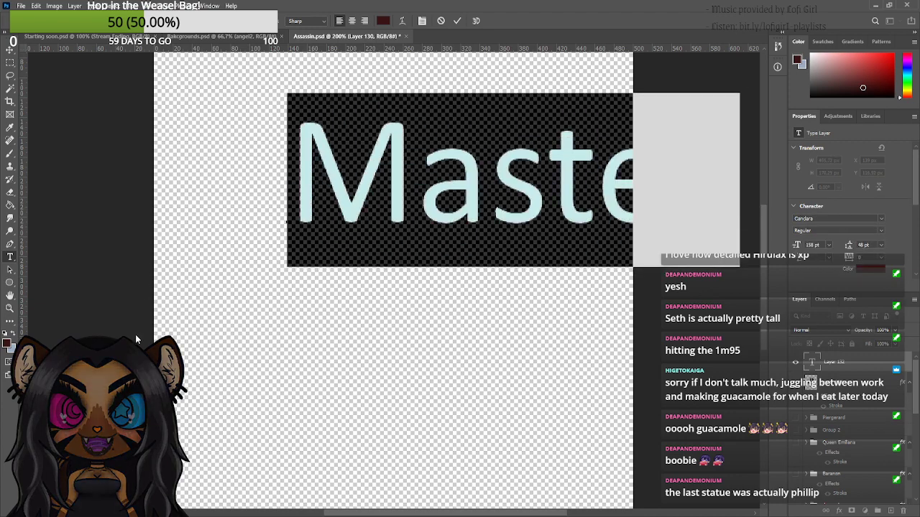
key("Down")
key("Down")
key("Down")
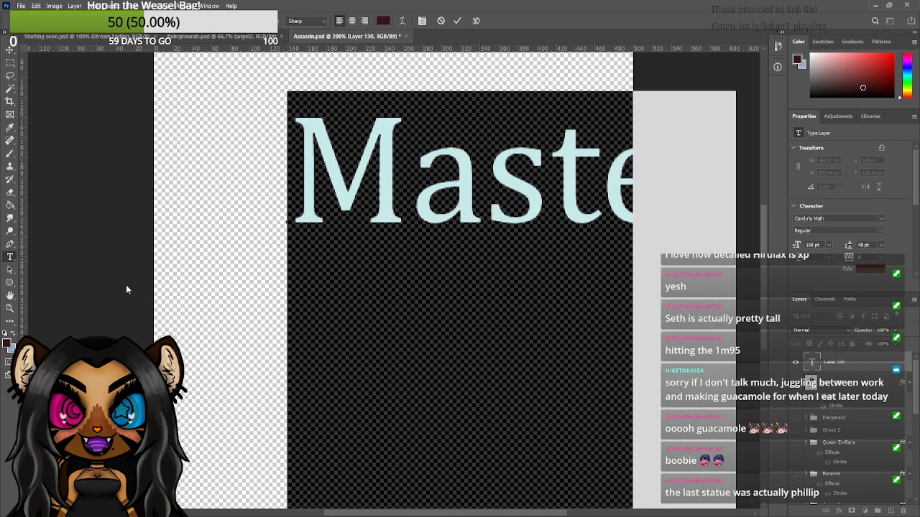
key("Down")
key("Down")
key("Down")
key("Down")
key("Down")
key("Down")
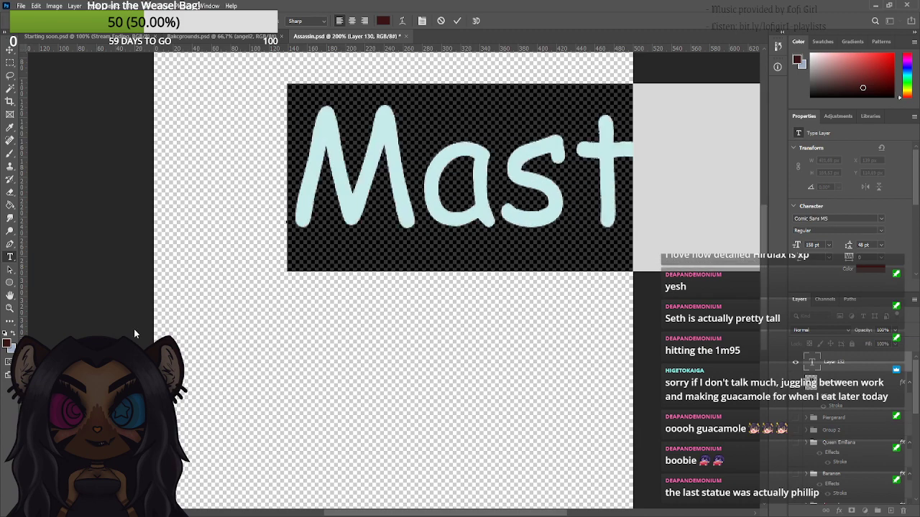
key("Down")
key("Down")
key("Down")
left_click(810, 95)
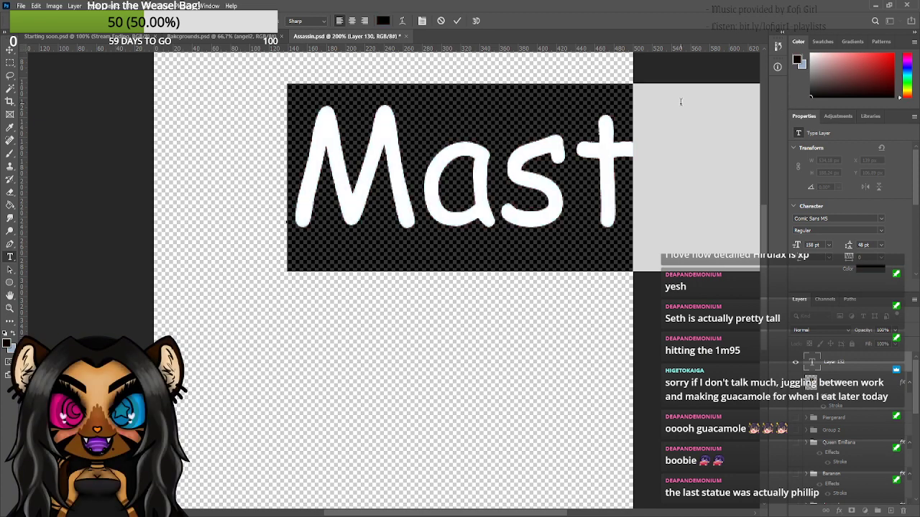
- Recolour the "Master" text white and scale it down to about 360 px wide, placed in the upper middle of the canvas
left_click(810, 54)
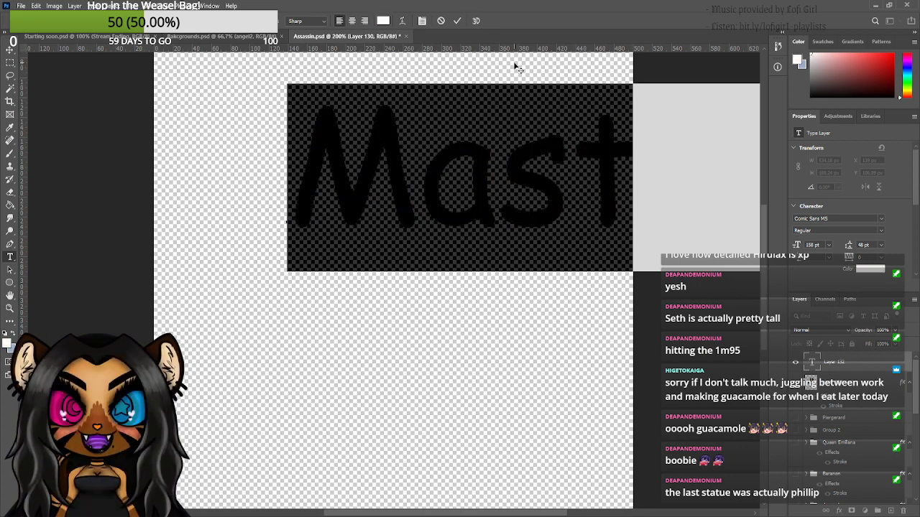
left_click(457, 20)
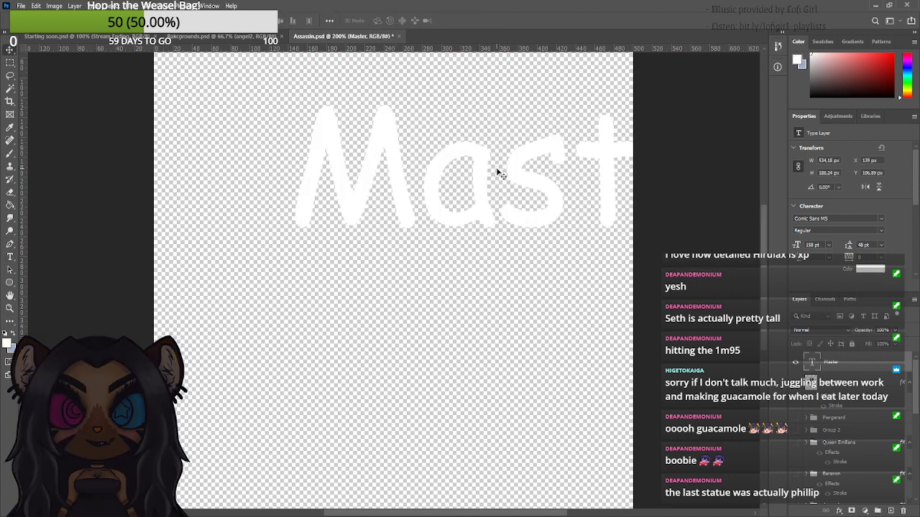
left_click_drag(501, 173, 376, 215)
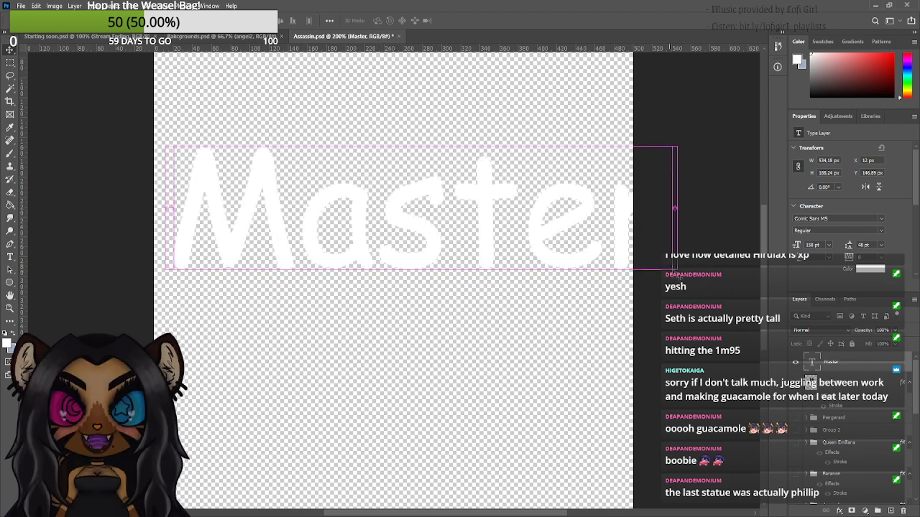
key("ctrl+t")
left_click_drag(676, 312, 516, 209)
left_click_drag(441, 199, 496, 224)
key("Return")
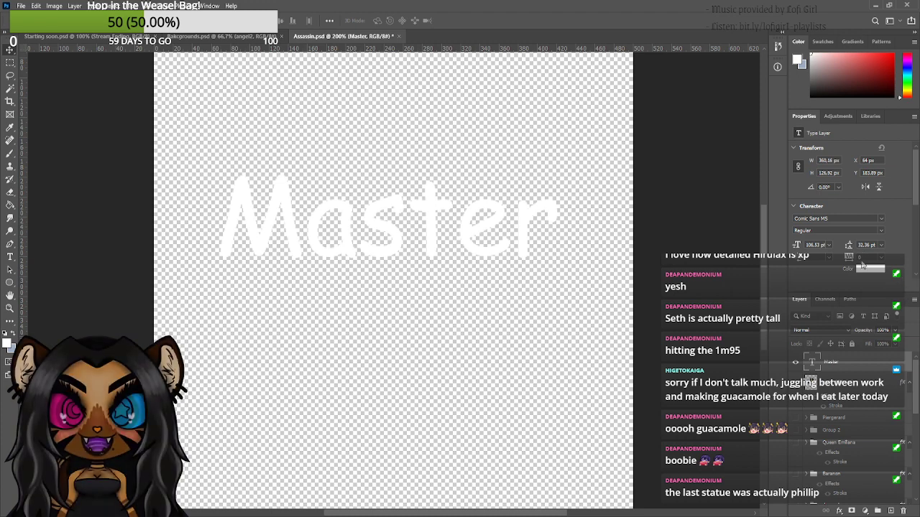
- Tighten the tracking of the "Master" text and turn it into a pixel layer by way of a smart object
mouse_move(850, 259)
left_mouse_down()
mouse_move(836, 263)
mouse_move(849, 270)
left_mouse_up()
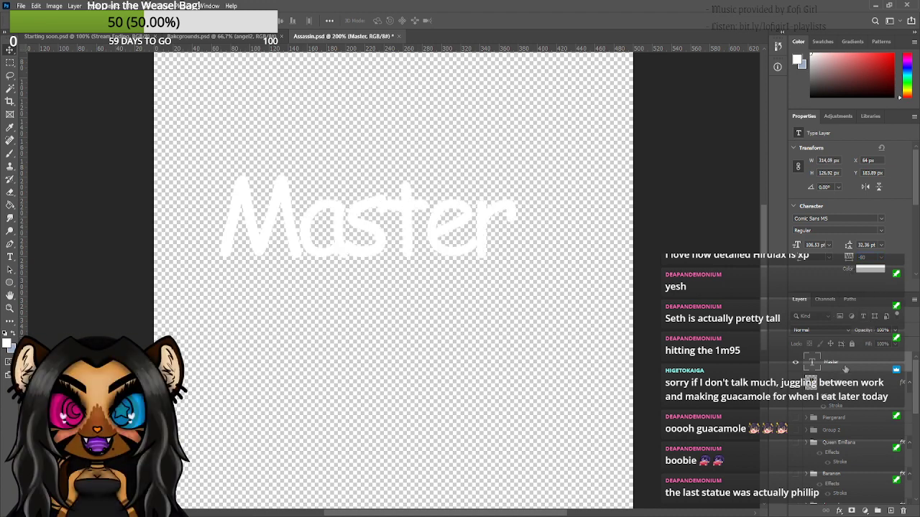
left_click(794, 190)
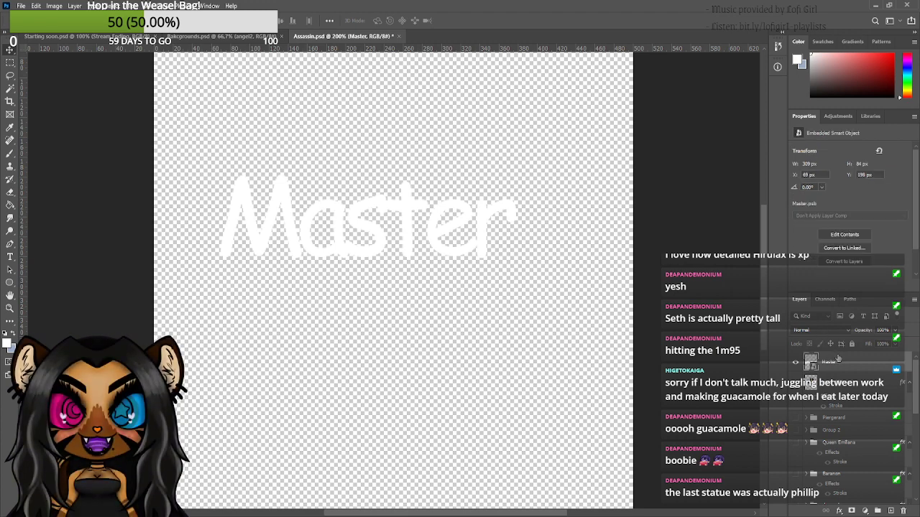
left_click(784, 272)
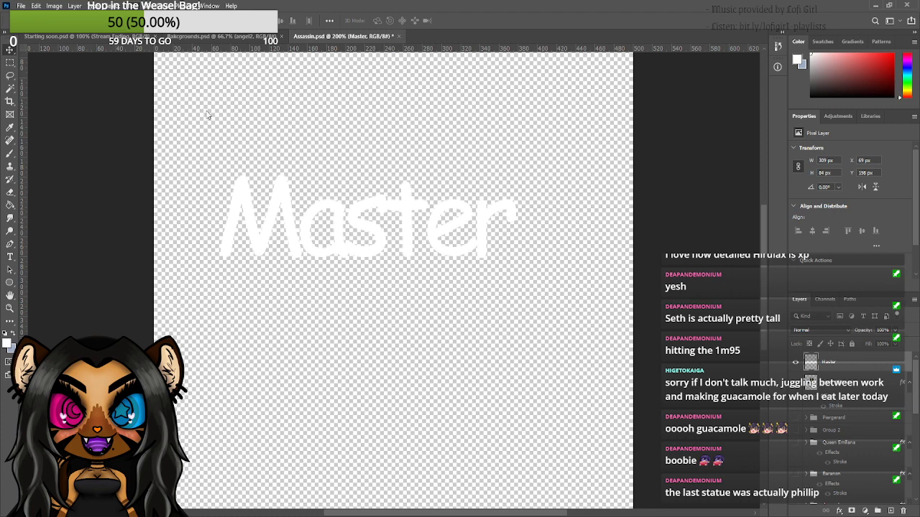
- Smear the "Master" lettering with a horizontal blur, replacing the first strong blur with a weaker one
key("ctrl+f")
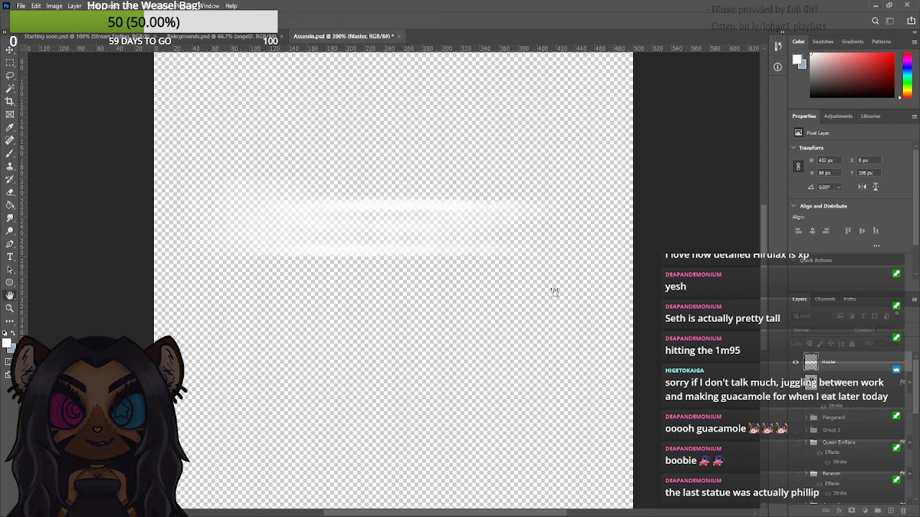
key("ctrl+z")
key("v")
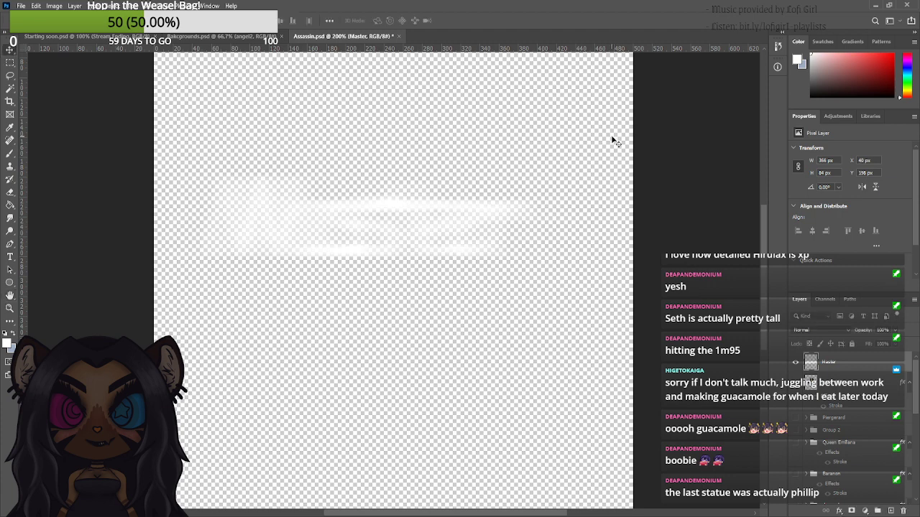
- Show the black red-eyed figure's layer group beneath the blurred lettering to check the lettering against a dark background
scroll(810, 474, "down", 5)
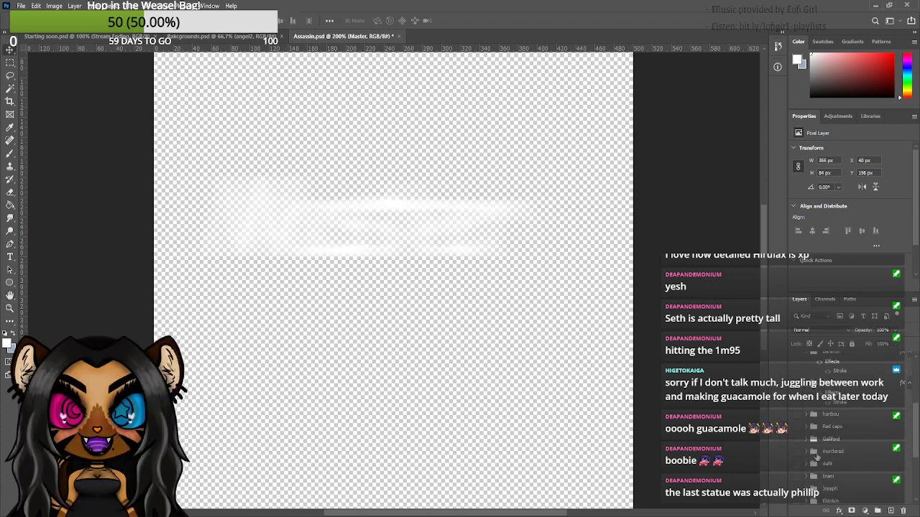
left_click(795, 475)
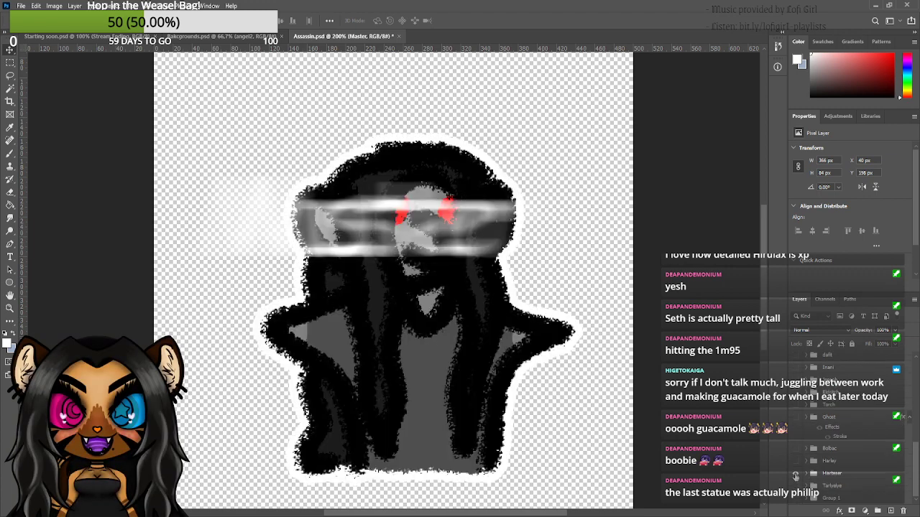
left_click(795, 474)
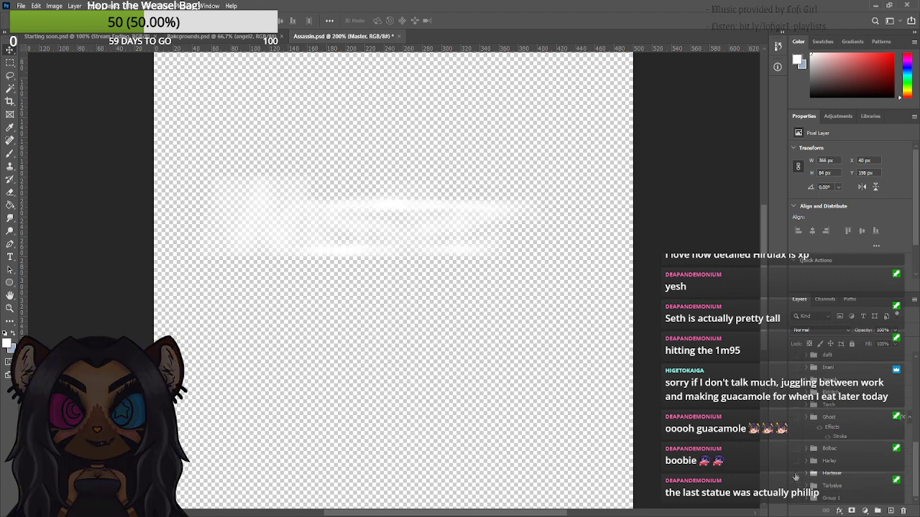
scroll(862, 352, "up", 5)
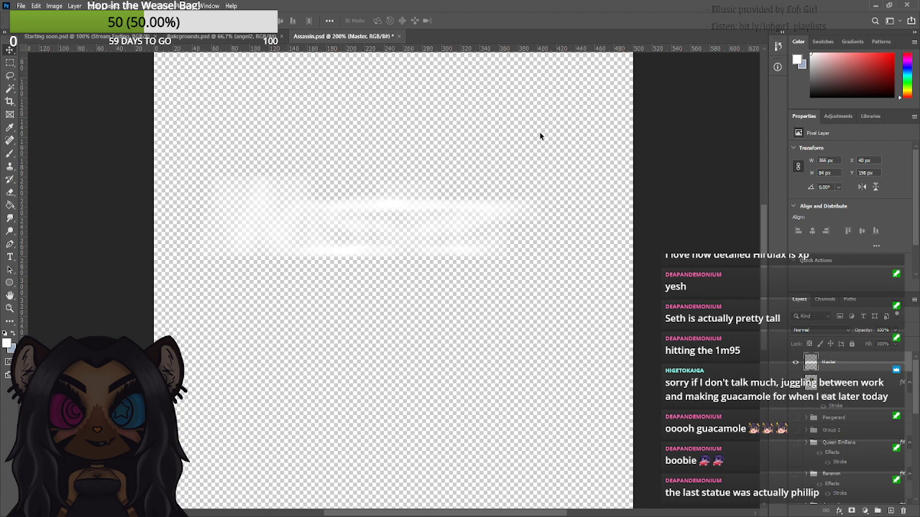
scroll(790, 402, "down", 3)
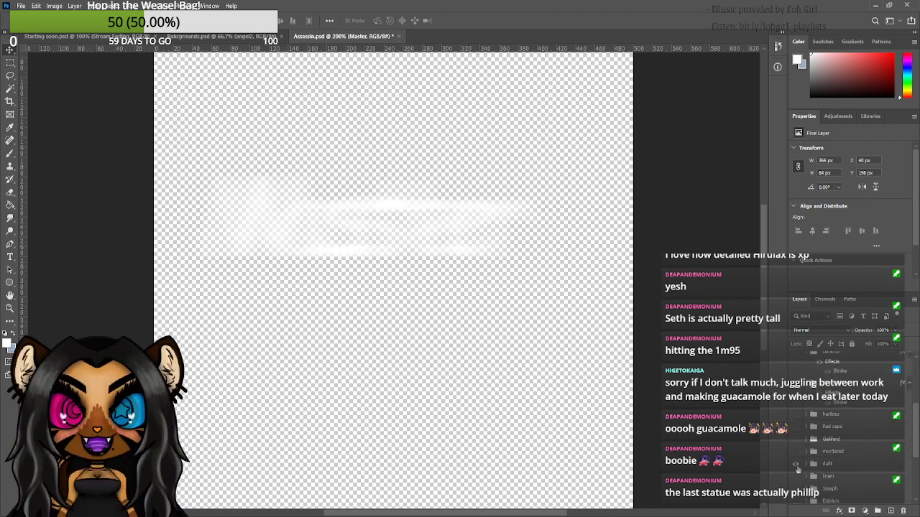
scroll(812, 468, "down", 3)
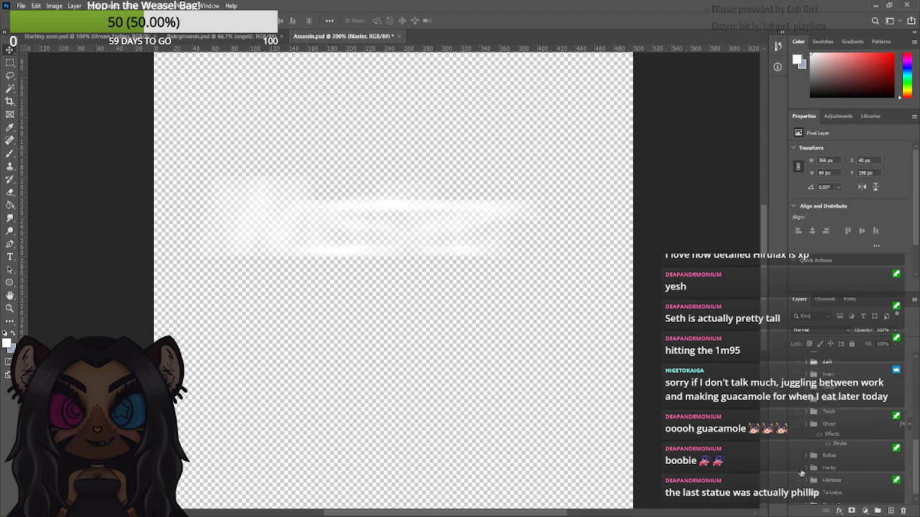
scroll(812, 460, "down", 1)
left_click(798, 474)
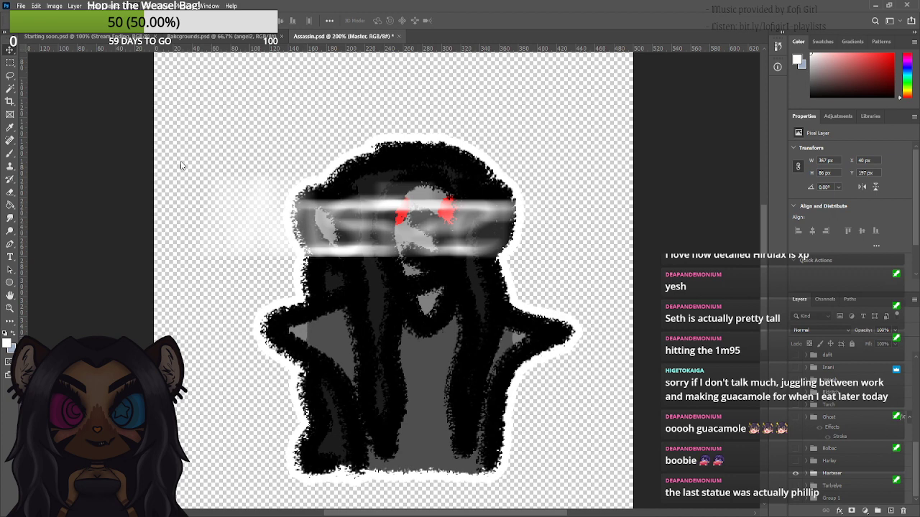
- Apply another blur to the "Master" layer so the smeared lettering gets softer edges
left_click(253, 164)
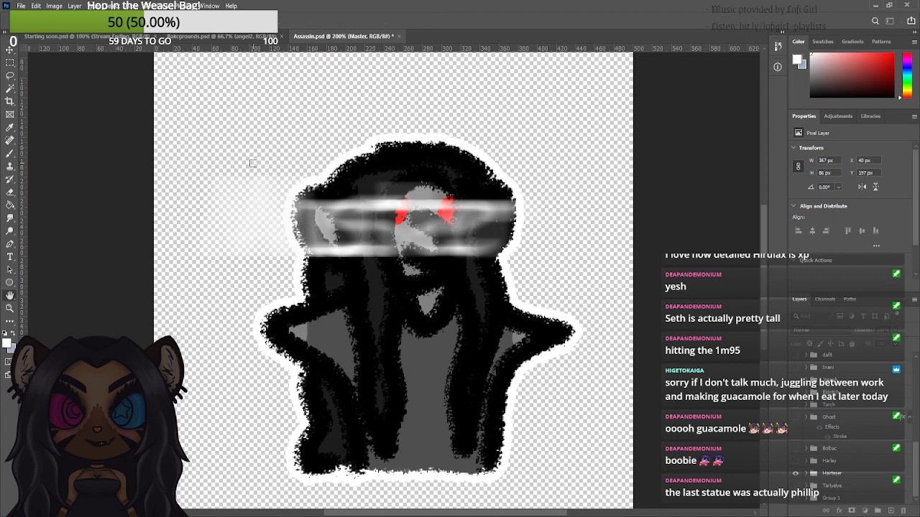
left_click(513, 122)
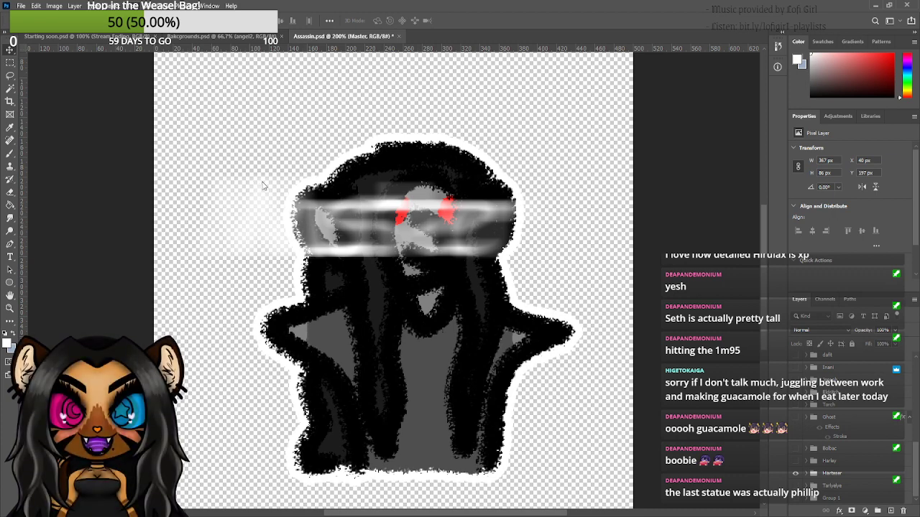
key("ctrl+alt+f")
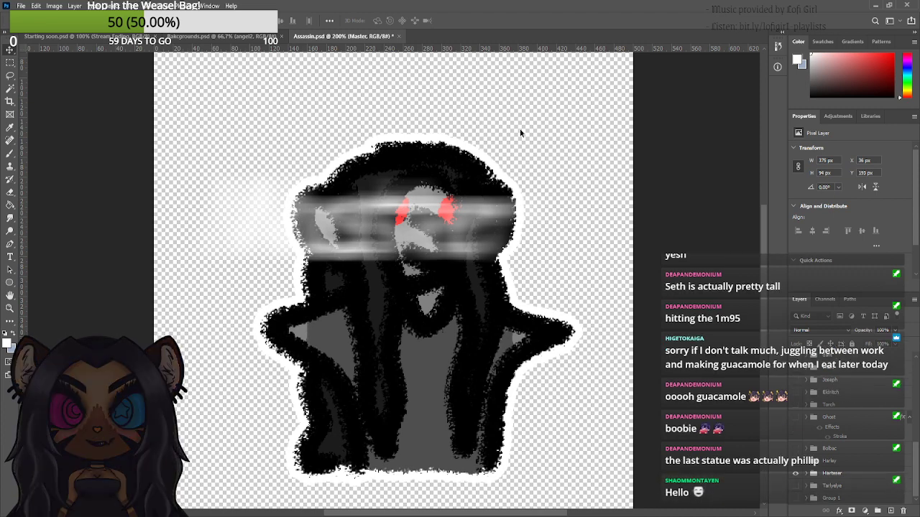
- Try a streaked distortion filter on the blurred lettering, undo it, and preview another filter
left_click(607, 172)
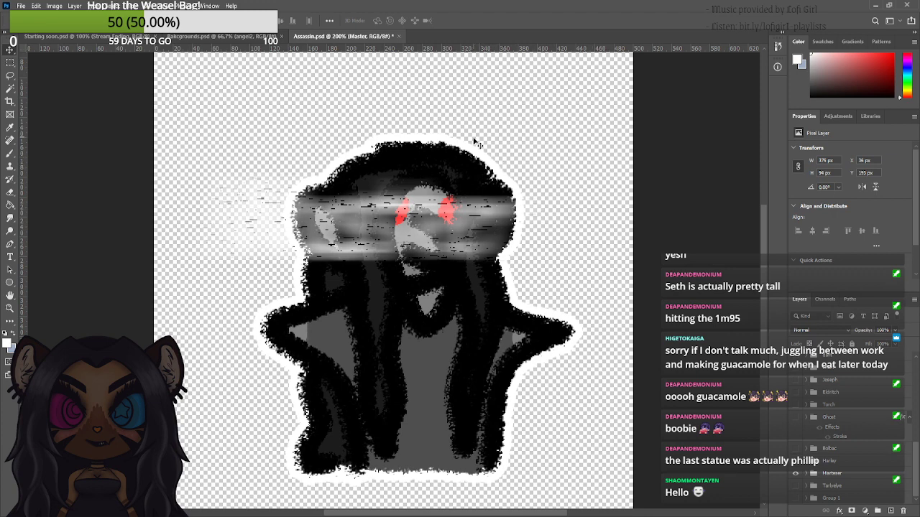
key("ctrl+z")
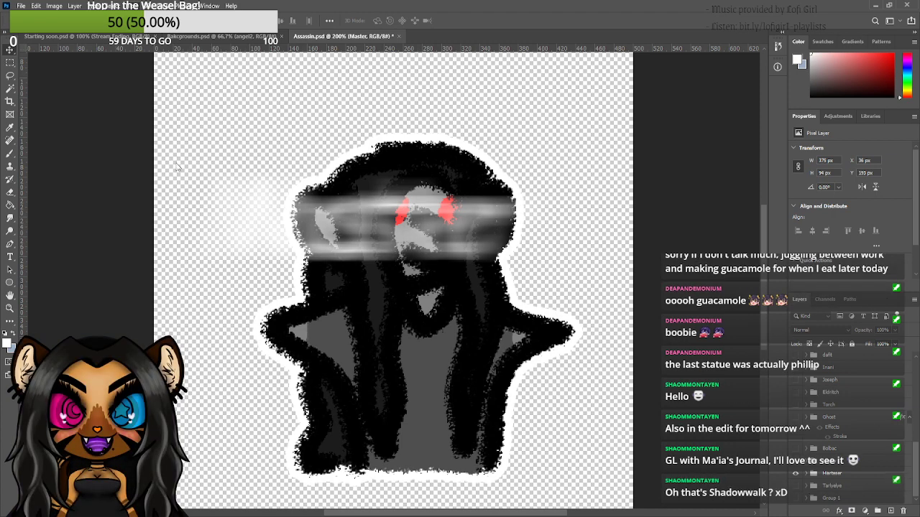
left_click(289, 176)
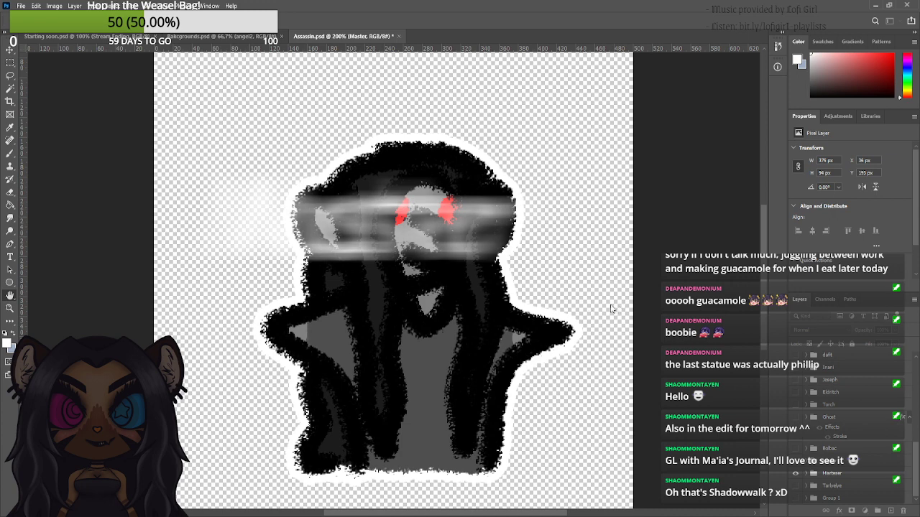
left_click(595, 148)
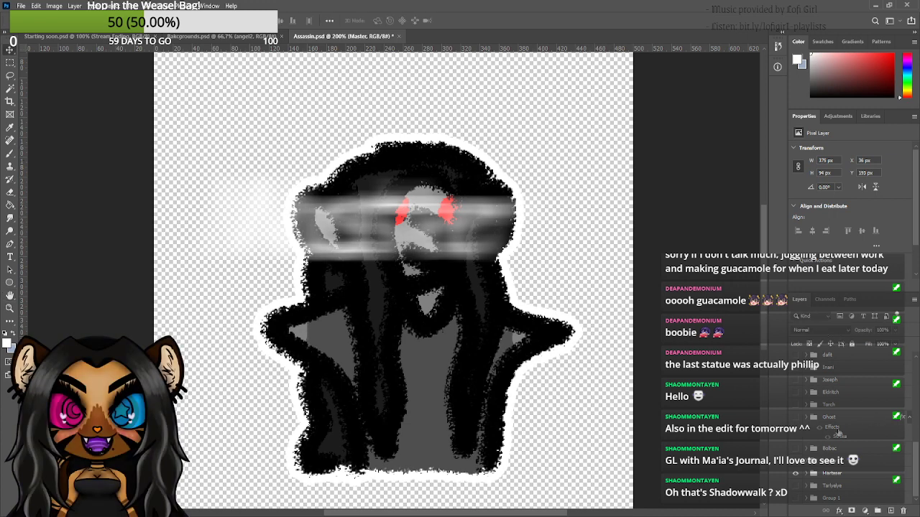
- Hide the black figure's layer group, then switch to After Effects and import Master.png into the project
left_click(794, 475)
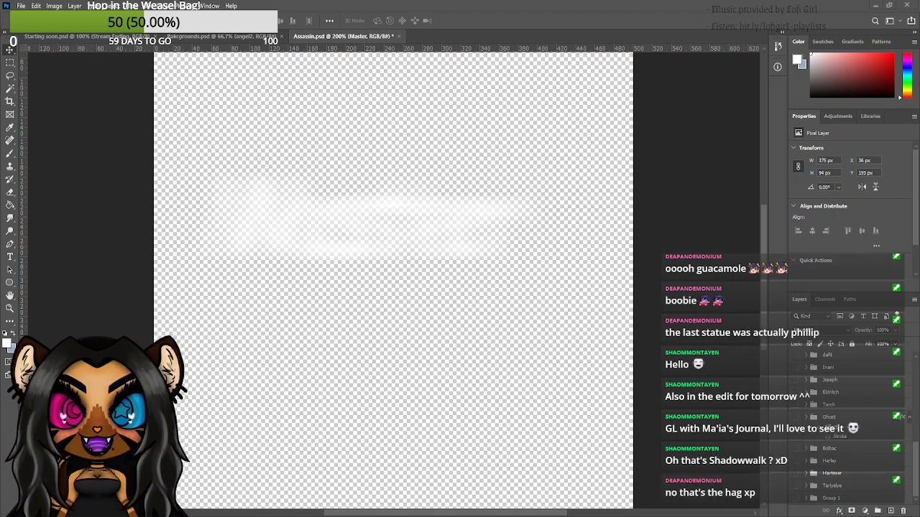
key("alt+Tab")
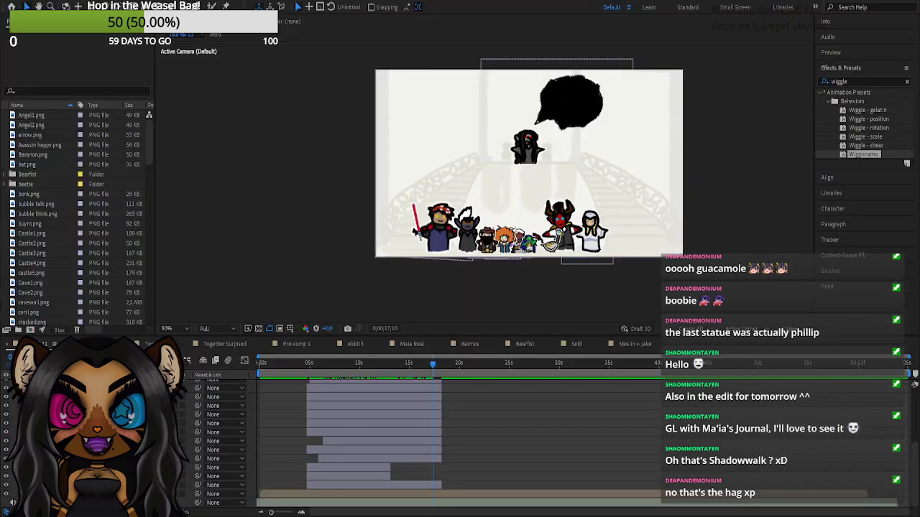
left_click(79, 72)
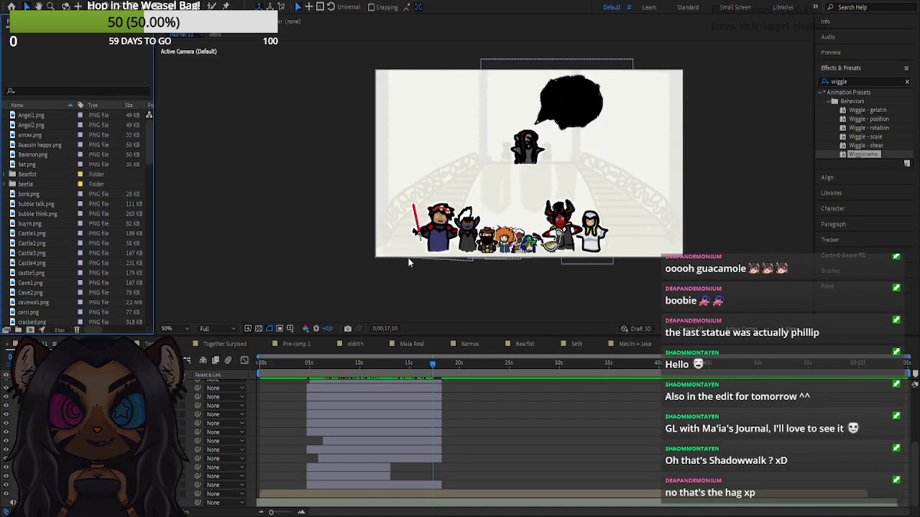
left_click(194, 218)
left_click(32, 263)
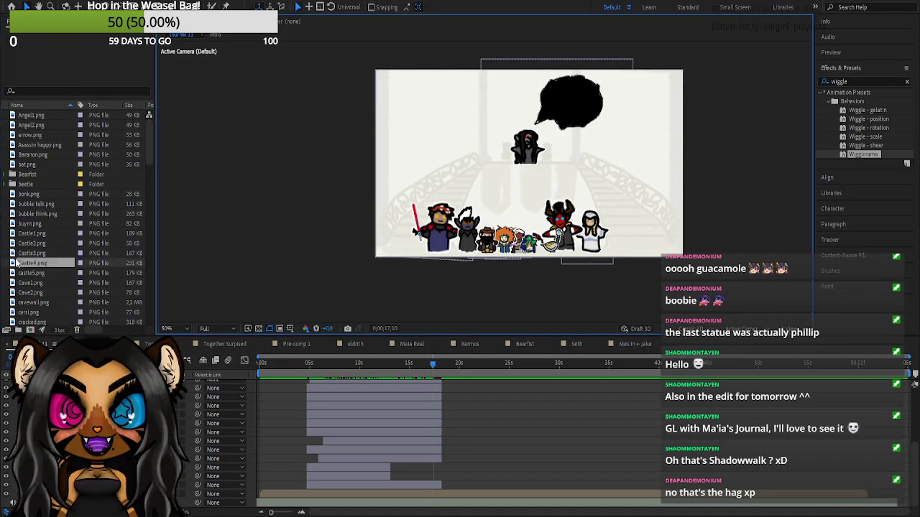
left_click(190, 169)
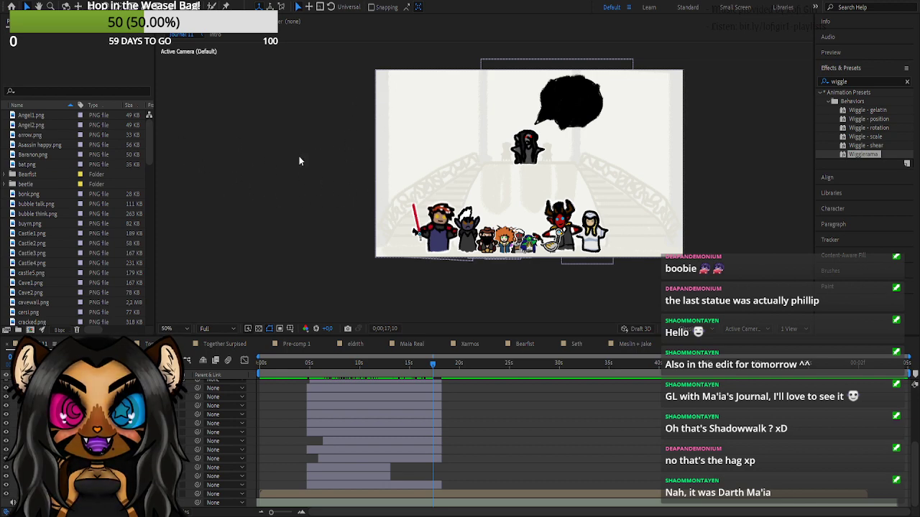
left_click(492, 185)
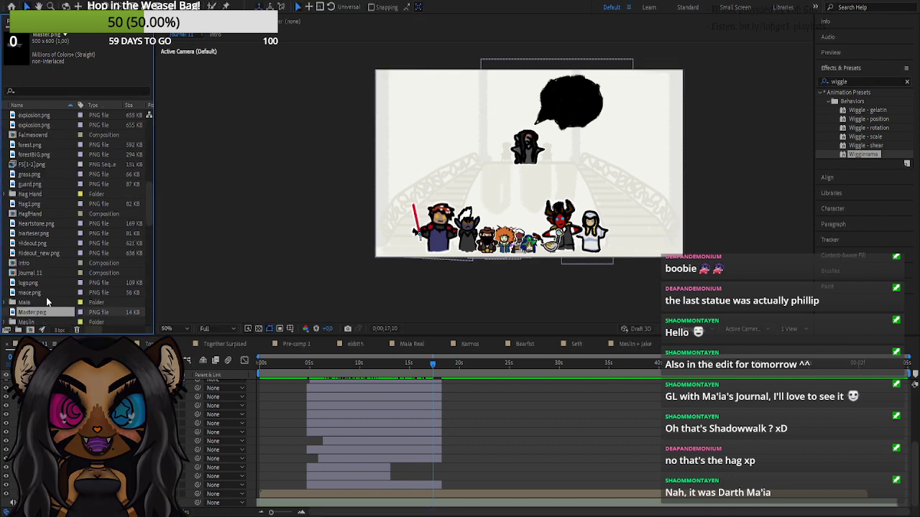
- Place Master.png over the dark figure's black speech bubble and scale it down to fit inside the bubble
left_click_drag(37, 318, 577, 134)
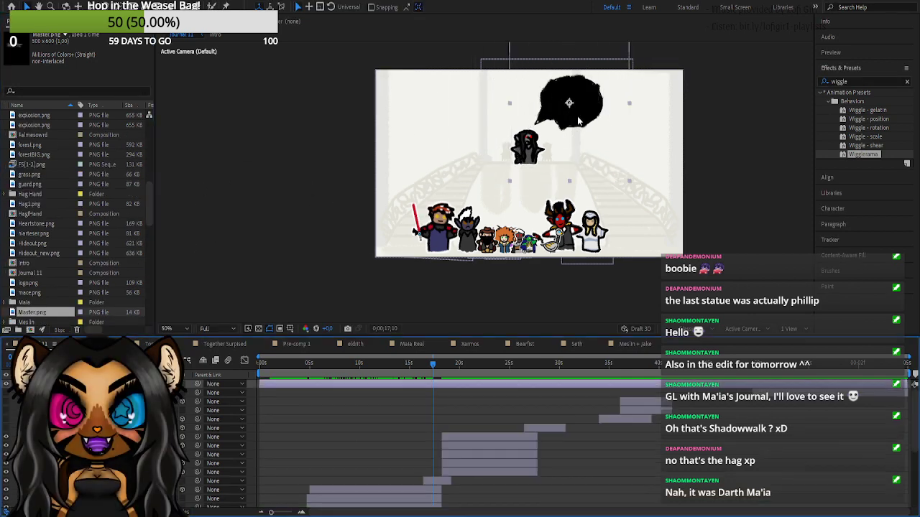
left_click_drag(569, 103, 575, 116)
left_click(432, 392)
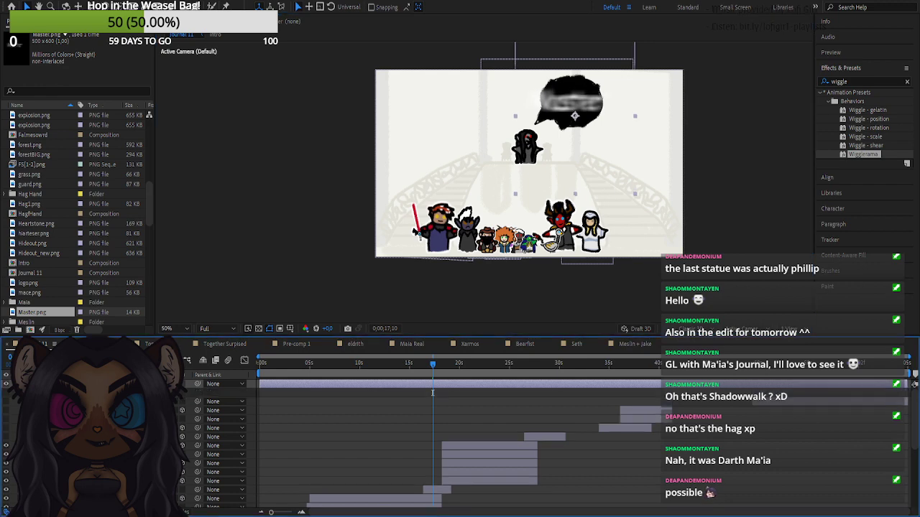
left_click(49, 393)
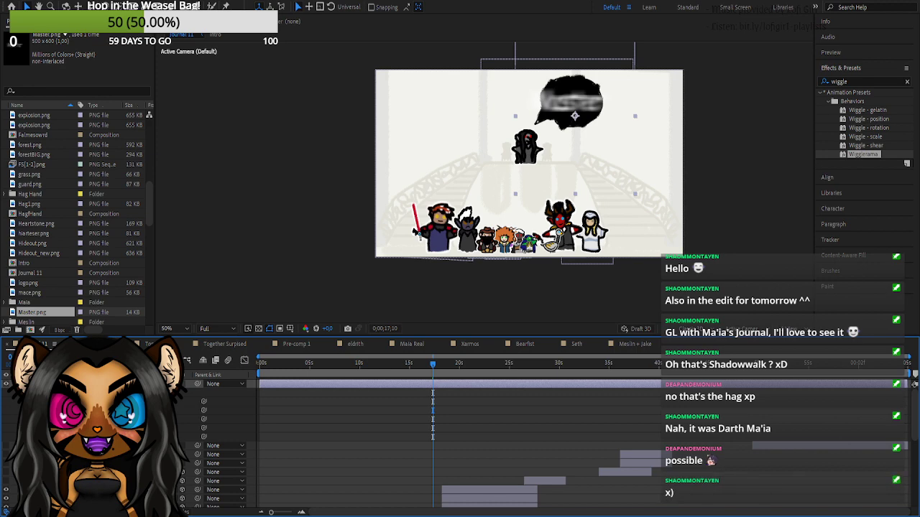
mouse_move(141, 419)
left_mouse_down()
mouse_move(127, 418)
mouse_move(156, 410)
left_mouse_up()
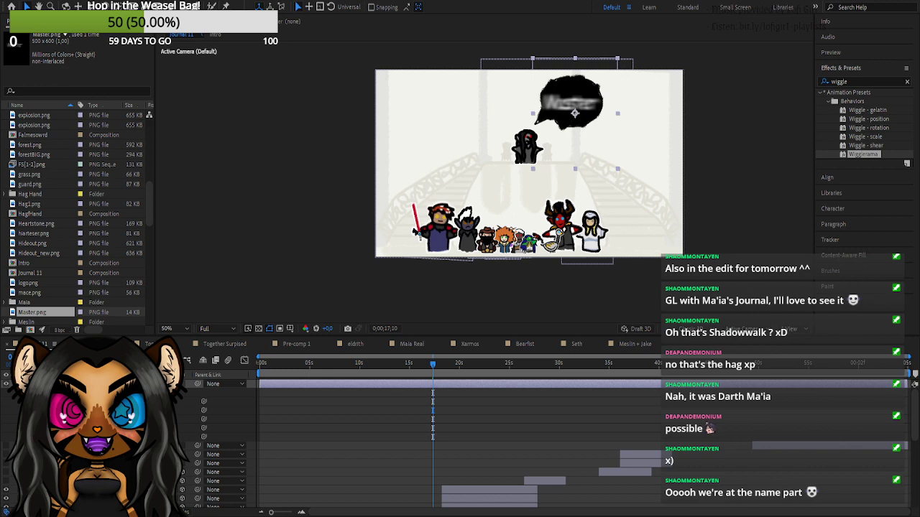
- Shorten the Master.png layer to a brief clip and reposition it just above the speech bubble's layer at around 17 seconds
key("alt+Tab")
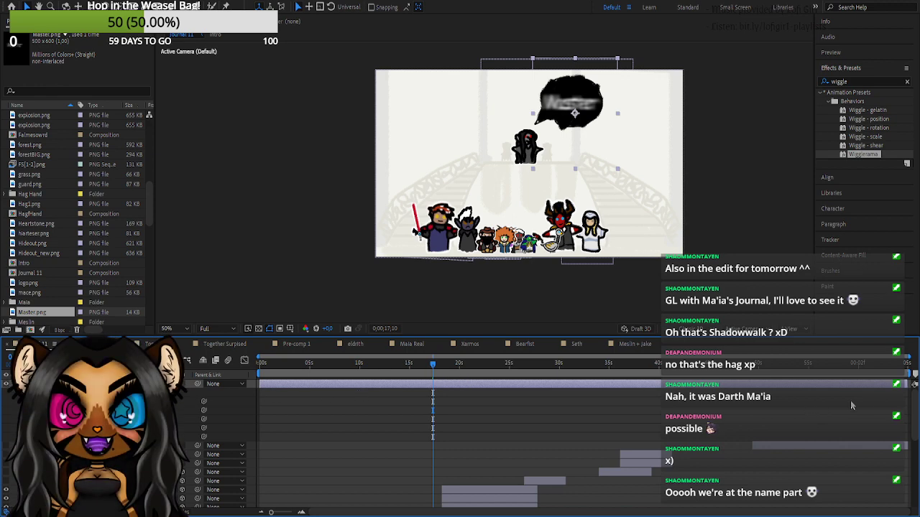
left_click_drag(906, 384, 285, 435)
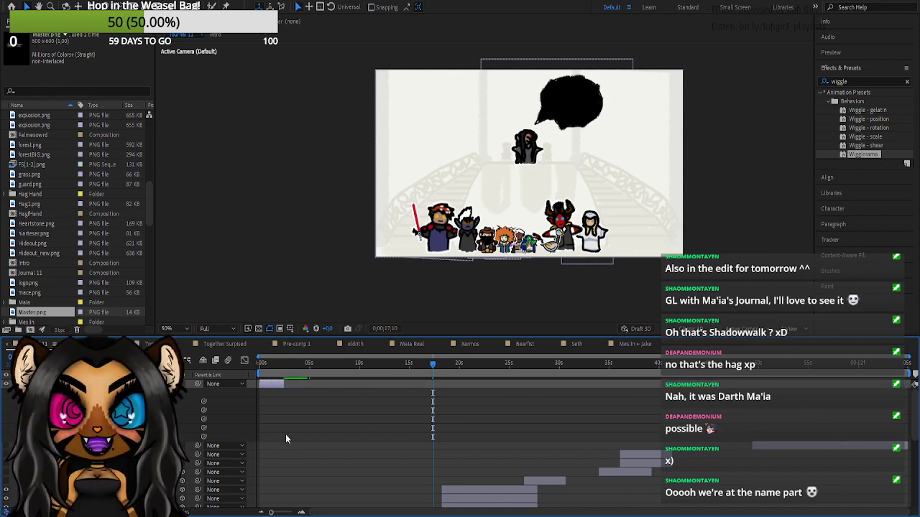
mouse_move(86, 384)
left_mouse_down()
mouse_move(86, 507)
mouse_move(86, 400)
left_mouse_up()
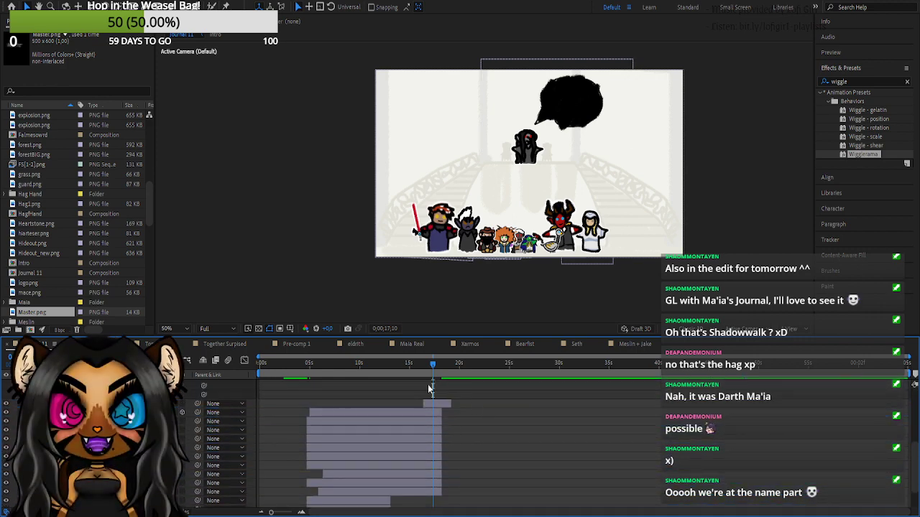
scroll(350, 451, "up", 2)
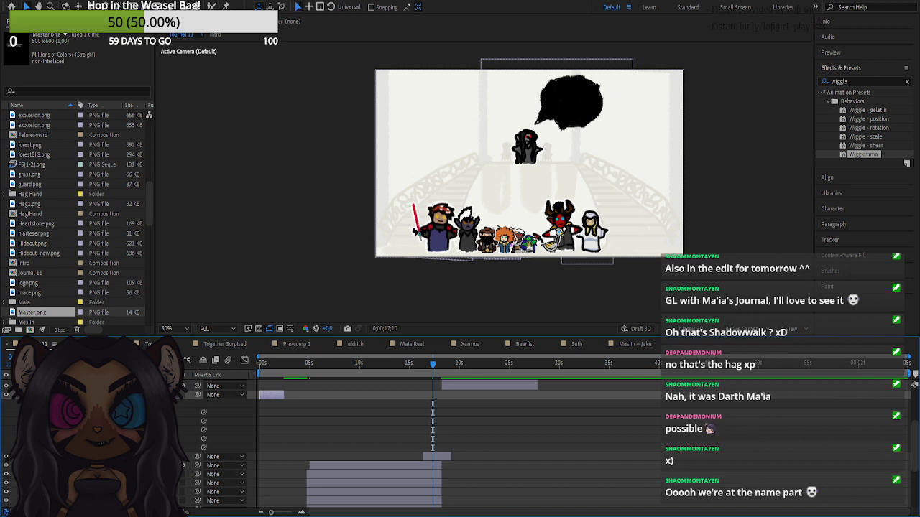
key("u")
left_click_drag(273, 394, 437, 403)
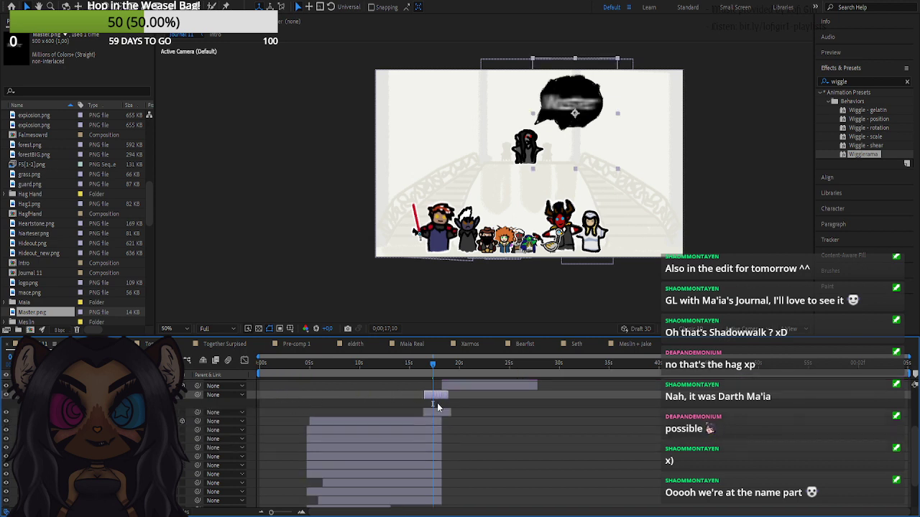
- Delay the start of the Master.png layer to 0;00;16;26 and preview the lettering's entrance in the speech bubble
left_click(301, 513)
left_click(302, 513)
left_click(302, 512)
left_click(301, 512)
left_click_drag(351, 395, 405, 396)
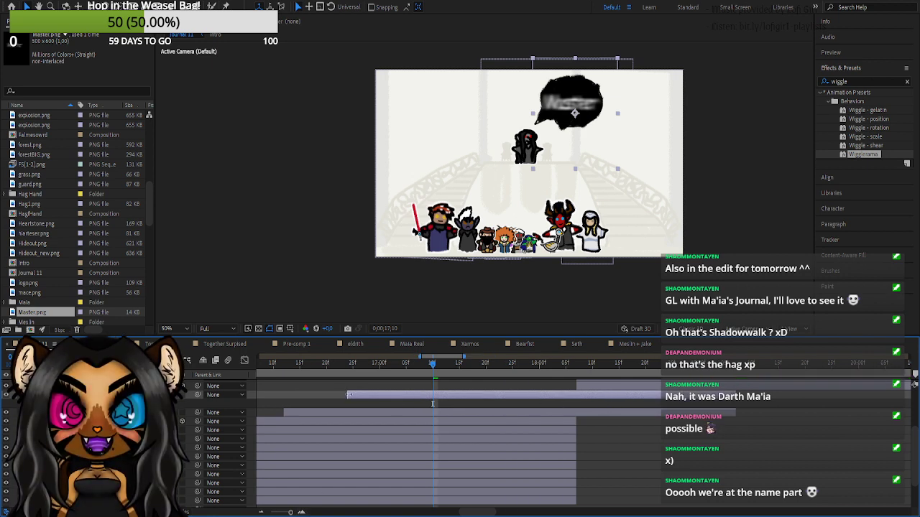
left_click(353, 366)
key("space")
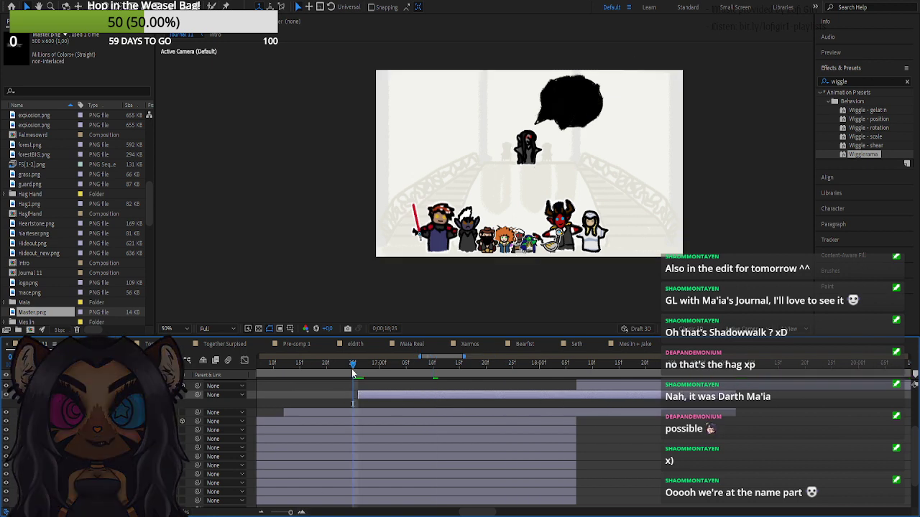
key("space")
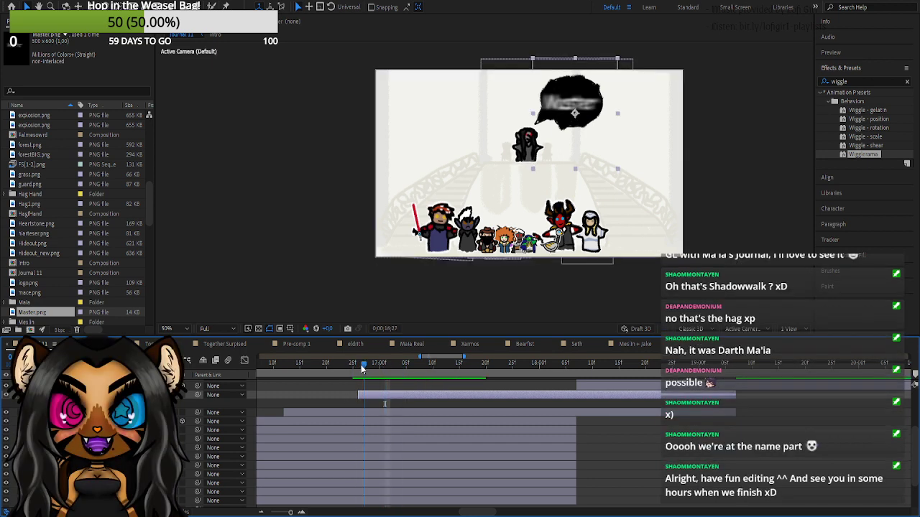
left_click(359, 374)
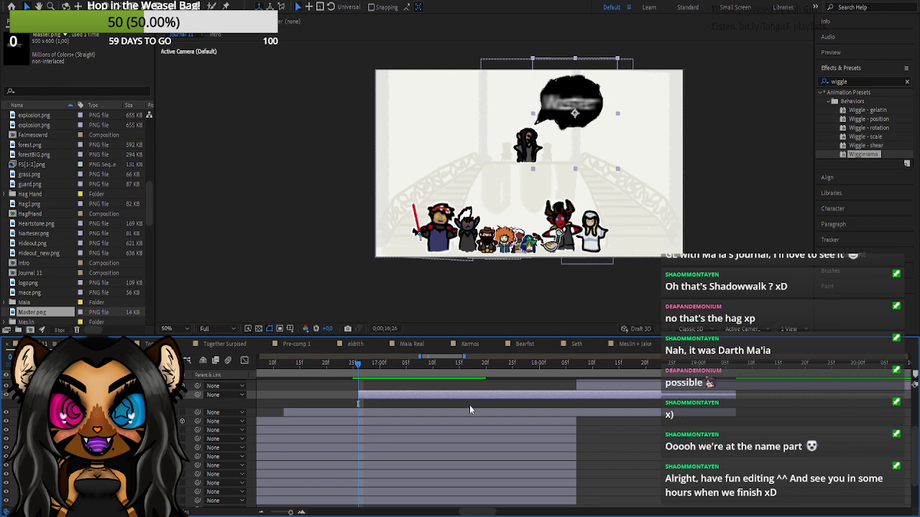
- Trim the ends of the Master.png and speech bubble layers to 0;00;18;07, where the doorway scene begins, and check the timing
left_click_drag(357, 366, 537, 371)
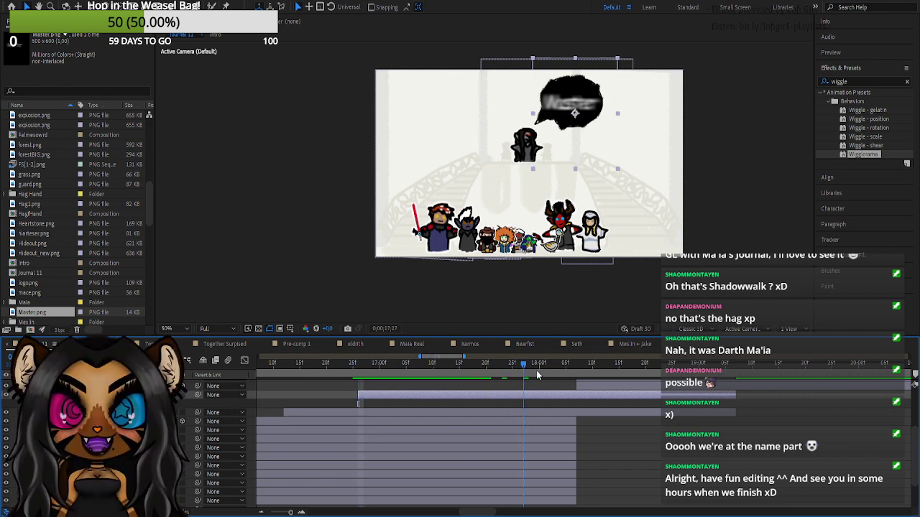
left_click(576, 372)
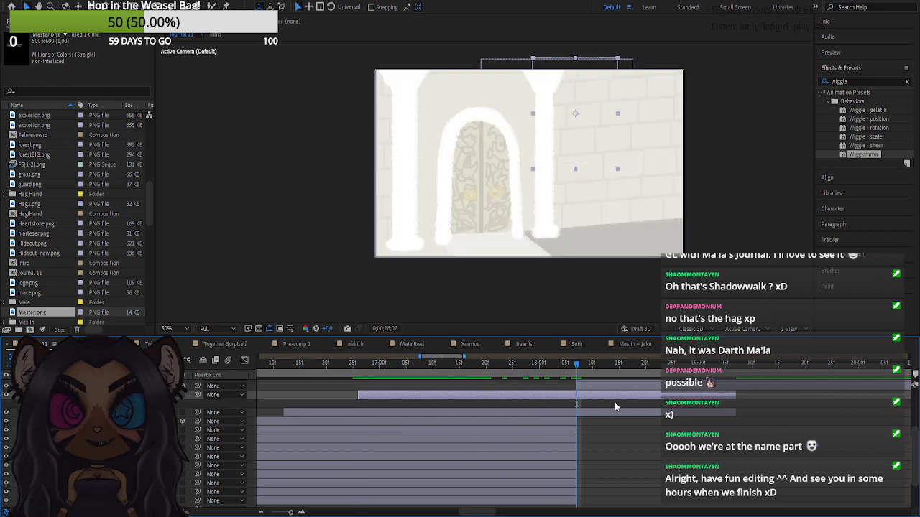
left_click(611, 413)
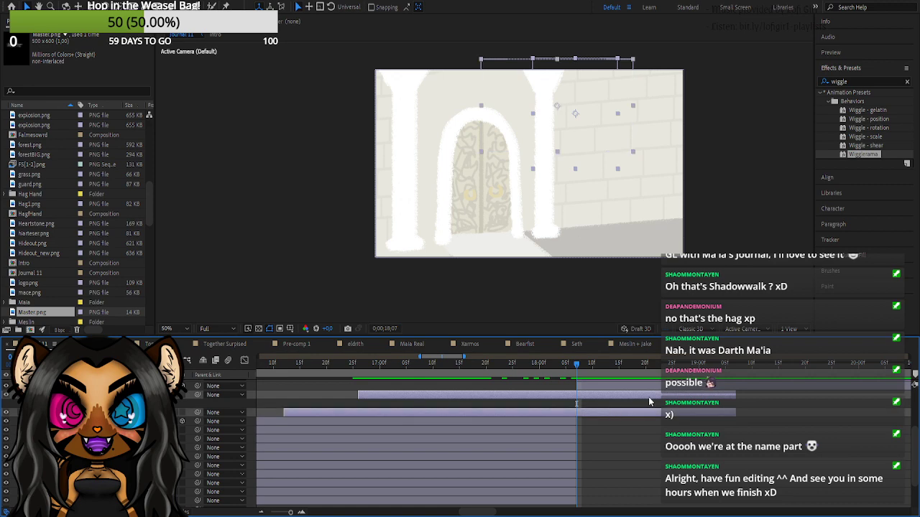
key("alt+]")
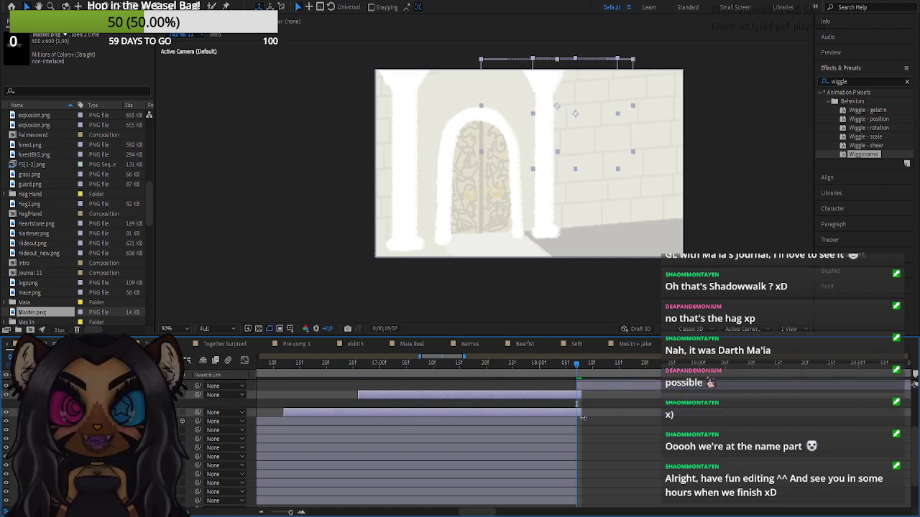
left_click_drag(583, 418, 579, 423)
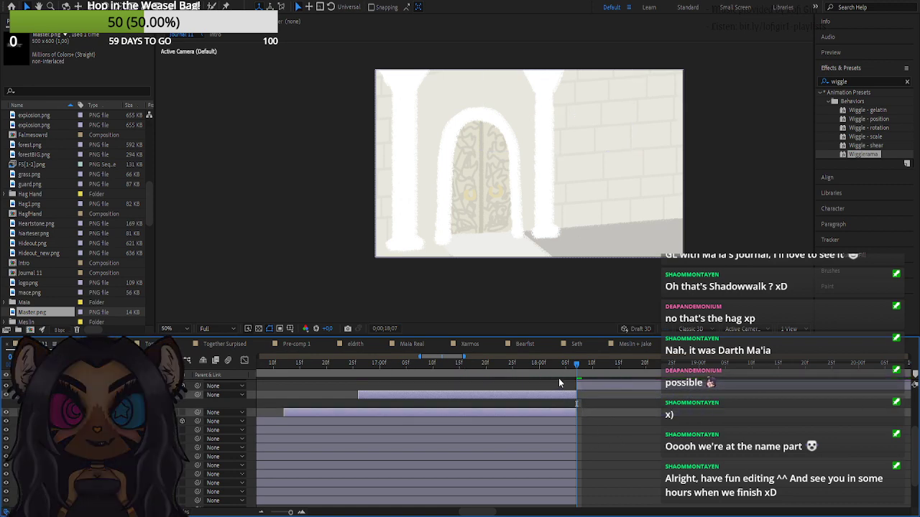
left_click_drag(559, 369, 578, 408)
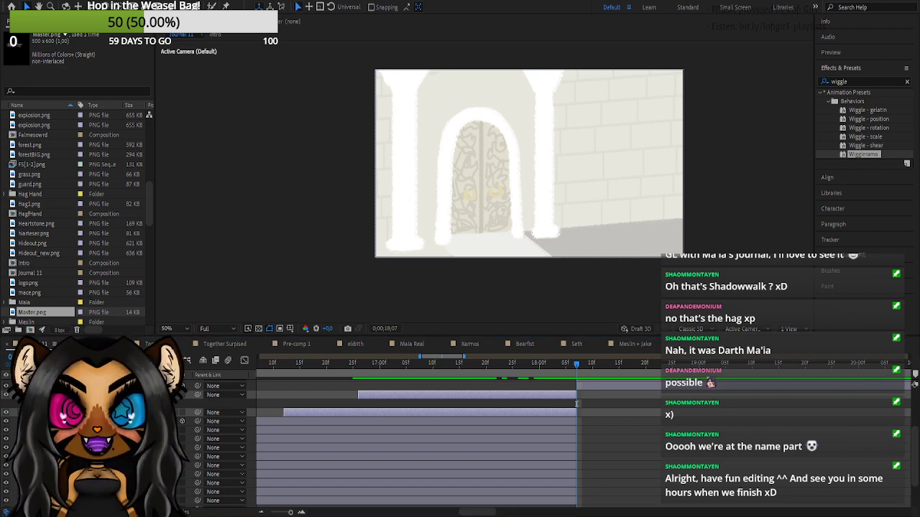
left_click(576, 404)
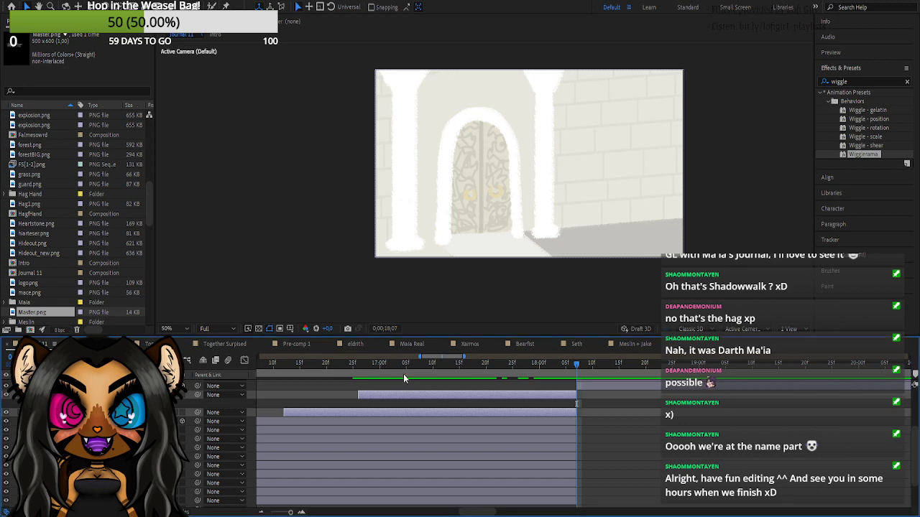
left_click_drag(402, 367, 363, 403)
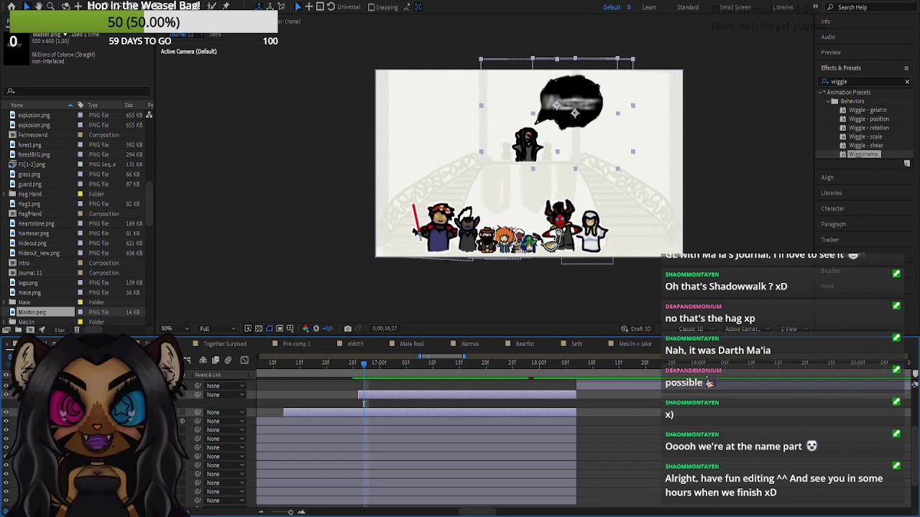
- Pre-compose all throne-room layers, from the Master lettering down to the background, into a composition named Hag Fight
left_click(38, 394)
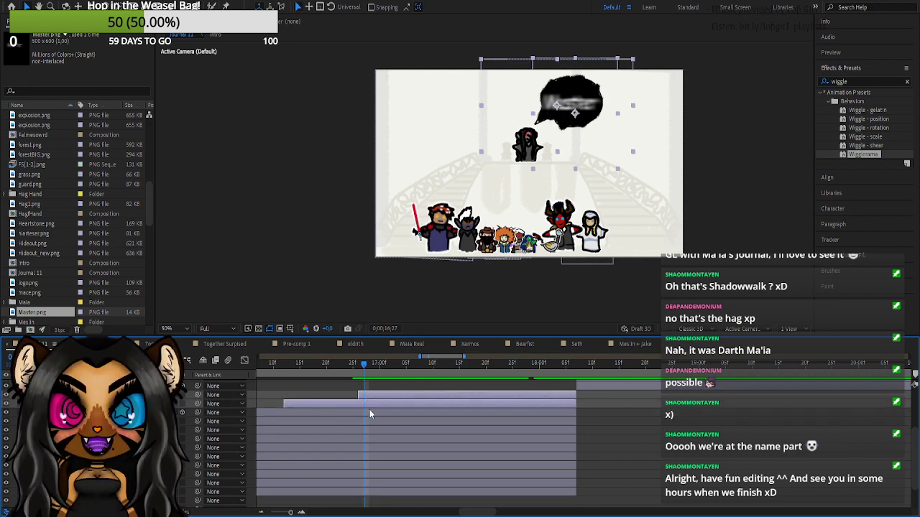
left_click(450, 421)
left_click(443, 394)
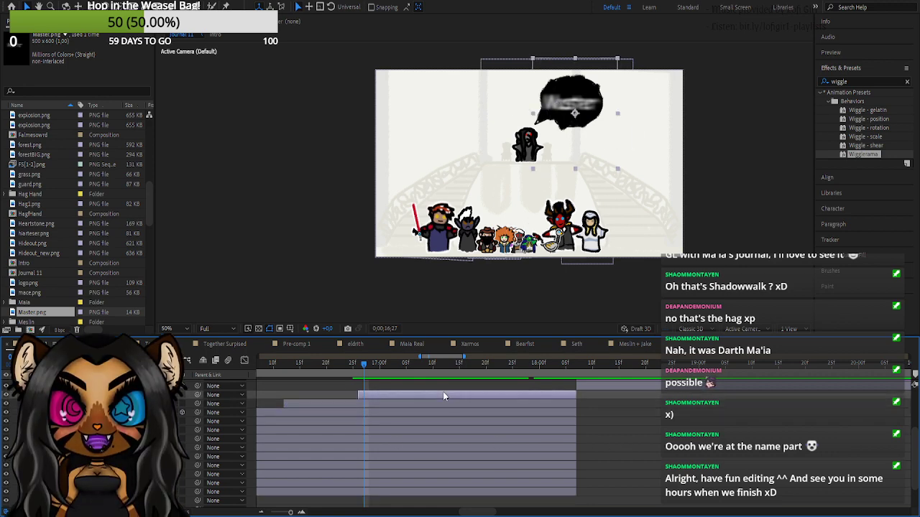
left_click(412, 493, "shift")
scroll(411, 495, "down", 2)
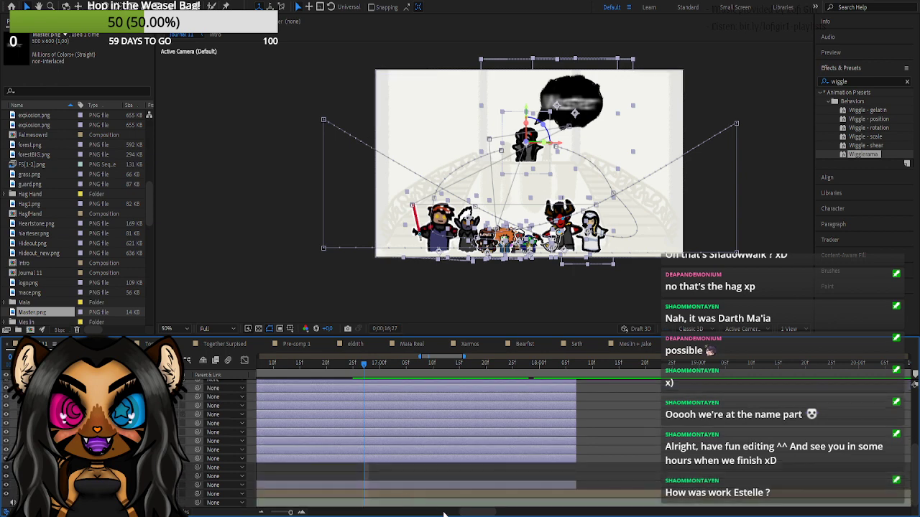
left_click_drag(463, 512, 459, 512)
left_click(349, 485, "shift")
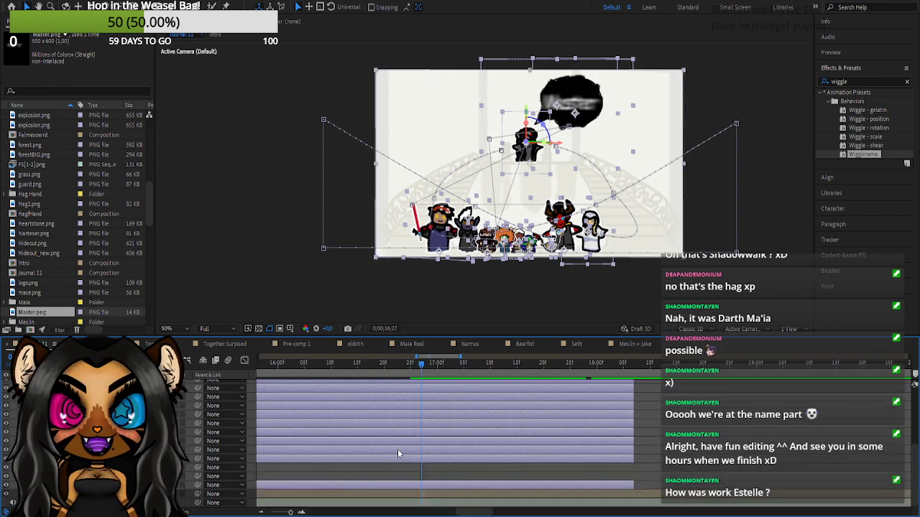
scroll(399, 454, "up", 2)
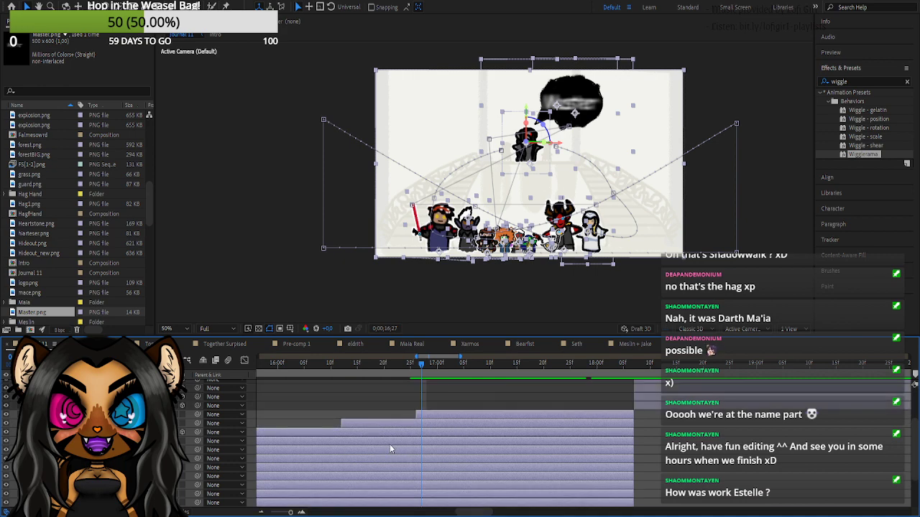
key("ctrl+shift+c")
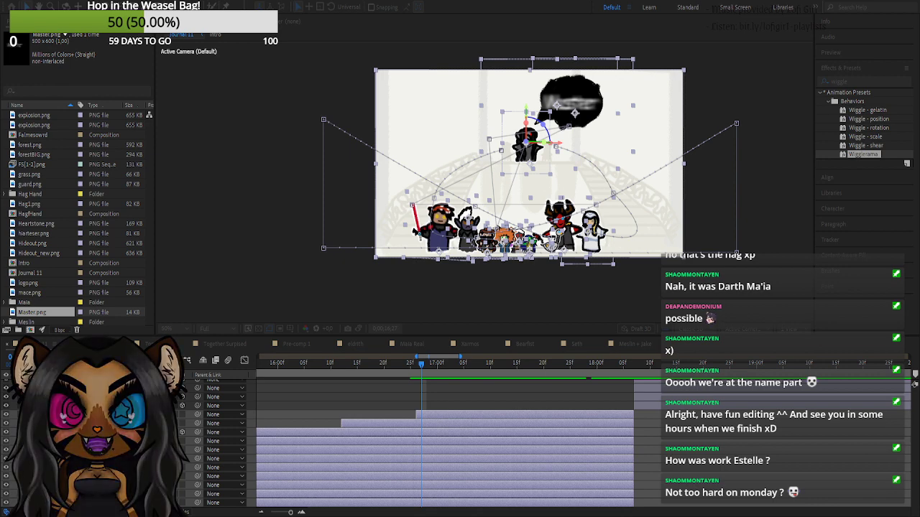
key("Return")
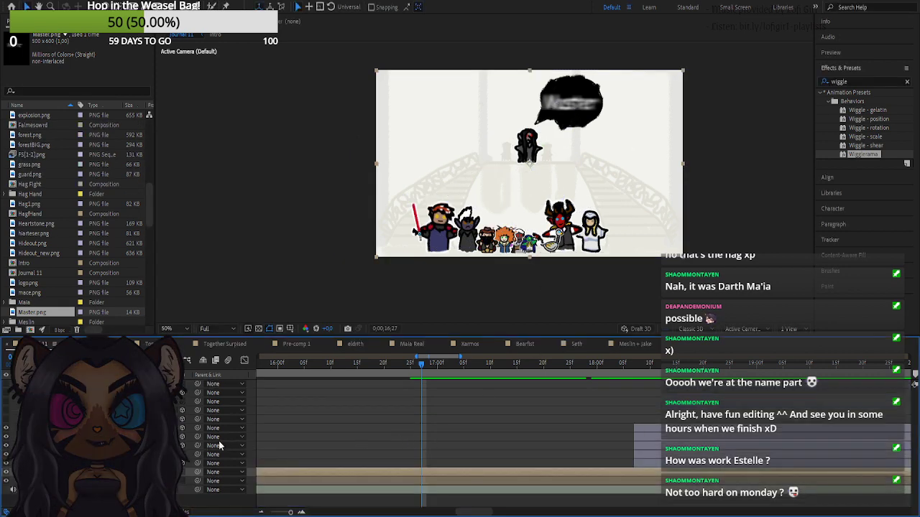
- Review the pre-composed throne-room scene, then place the red-eyed dark figure's image beside the door at 0;00;18;08
left_click(407, 378)
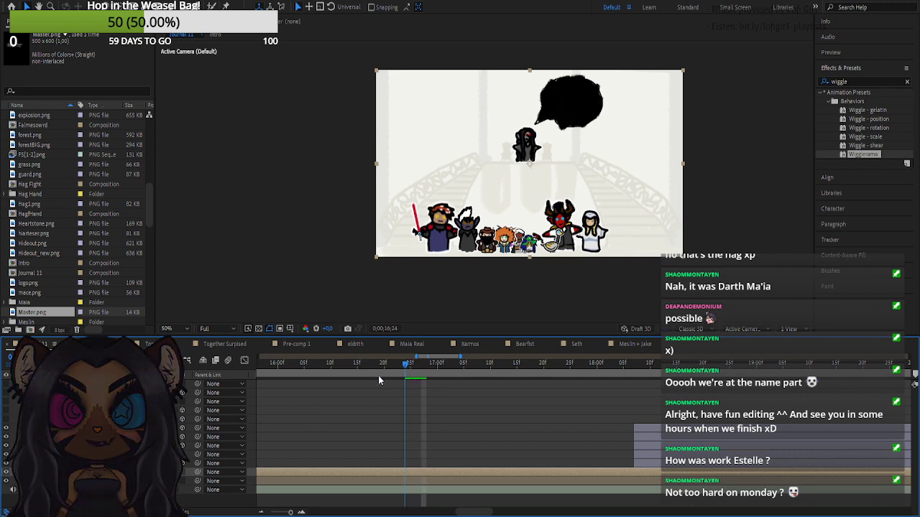
left_click_drag(378, 375, 238, 398)
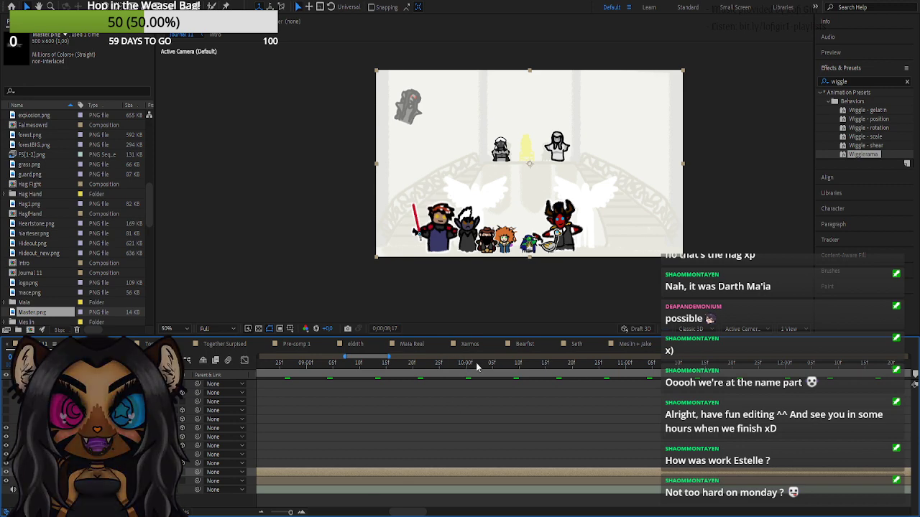
left_click_drag(291, 512, 283, 512)
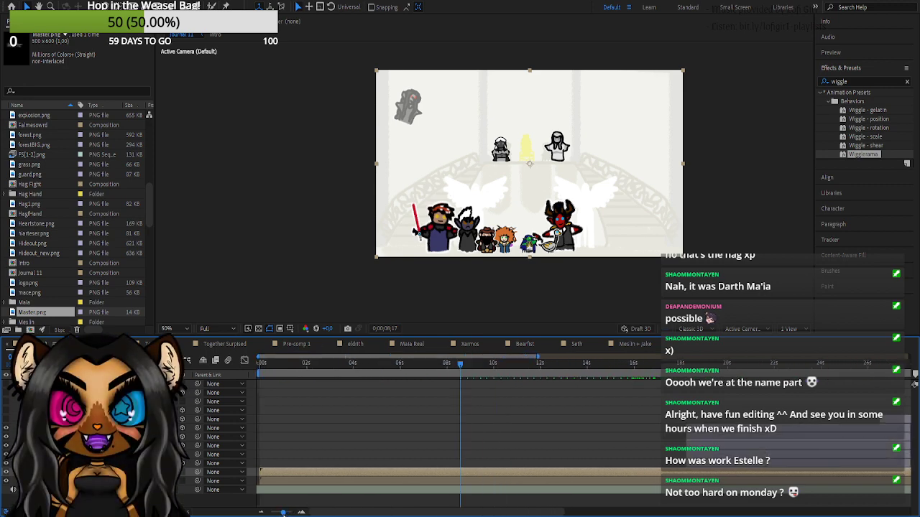
left_click(689, 357)
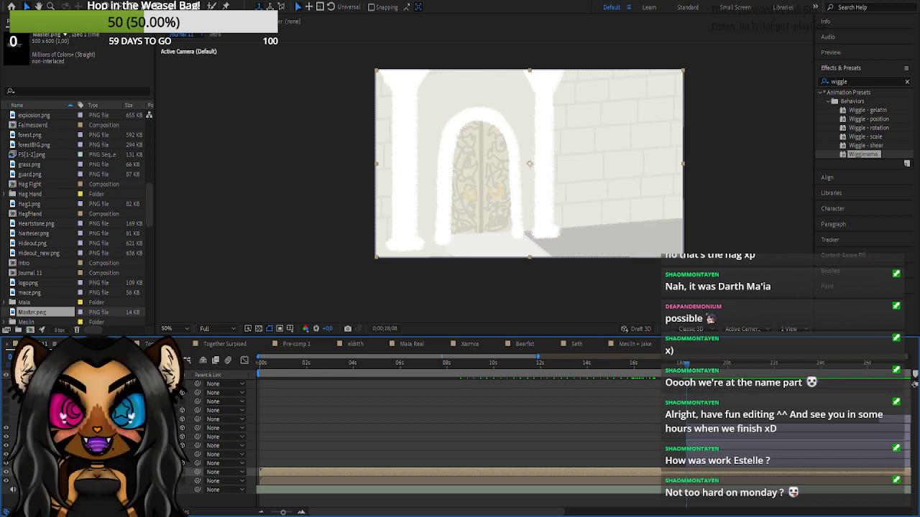
left_click(93, 429)
double_click(93, 472)
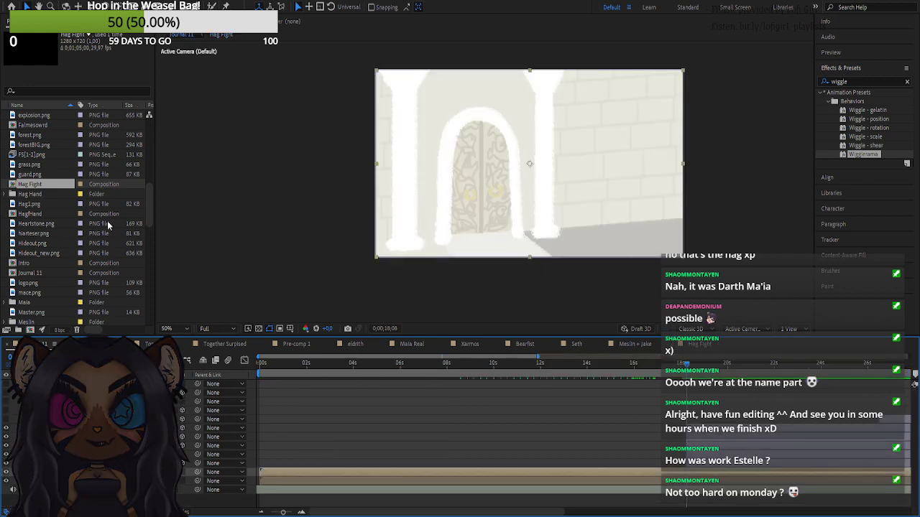
left_click(31, 204)
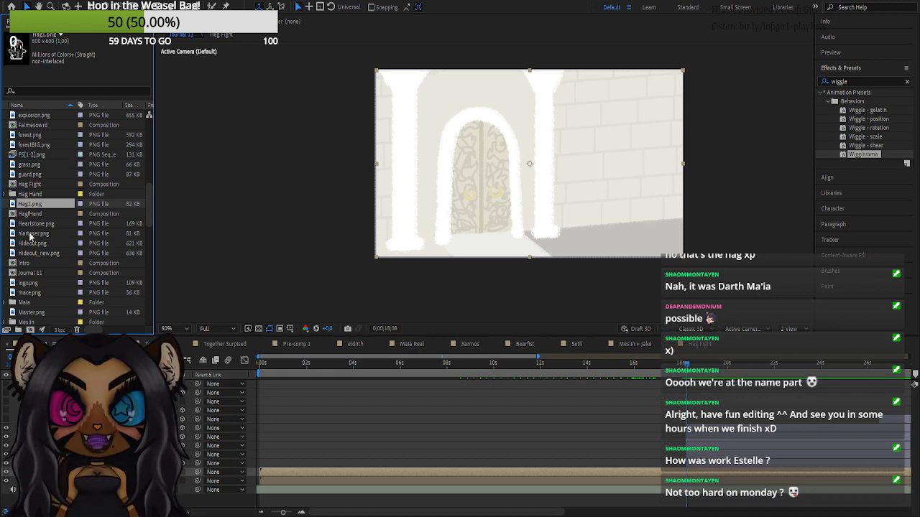
left_click_drag(32, 234, 544, 175)
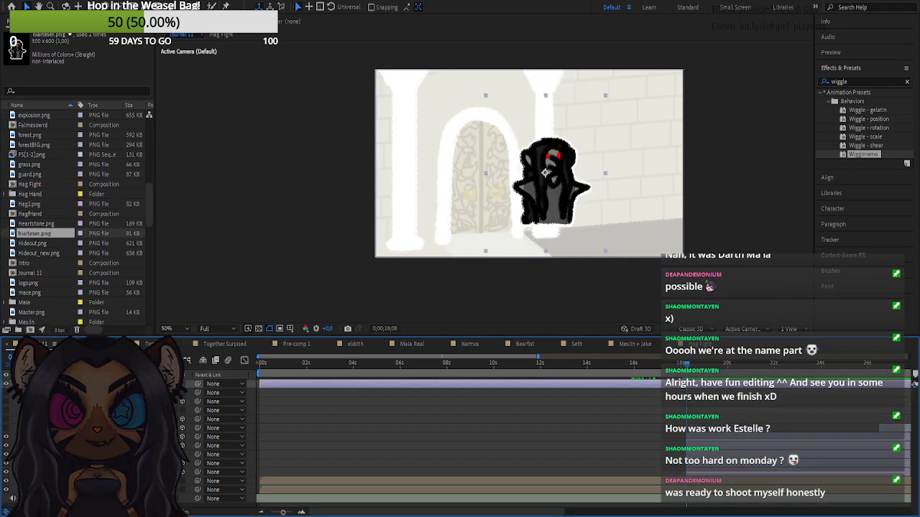
- Make the dark figure's layer 3D, turn it around to face the opposite way, and tilt it slightly clockwise
left_click(181, 391)
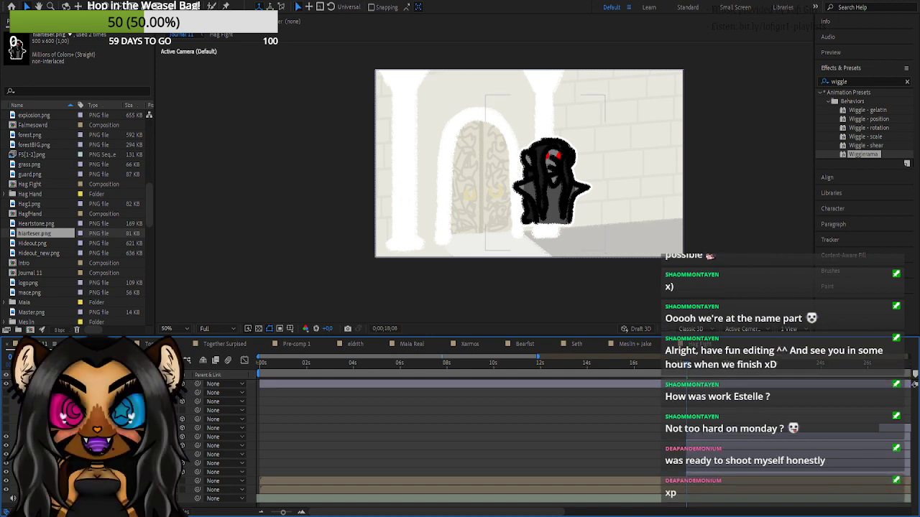
left_click(38, 383)
left_click(46, 393)
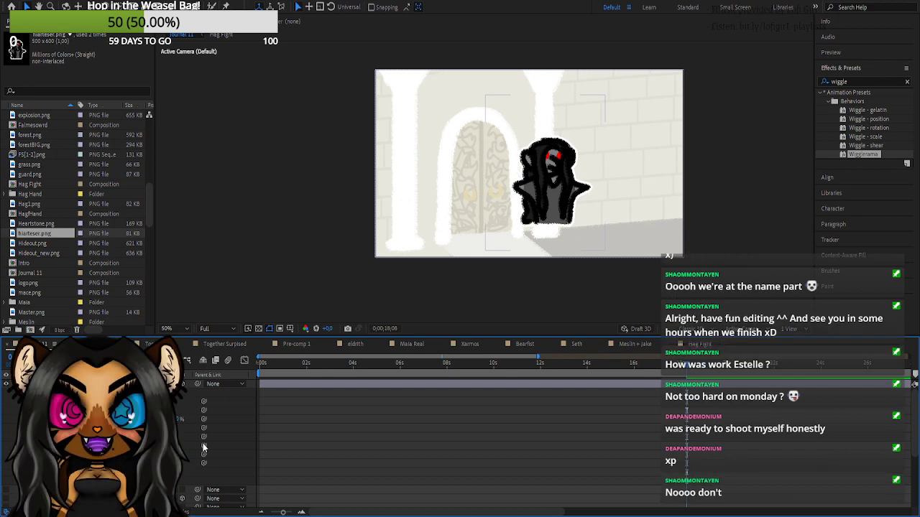
key("Return")
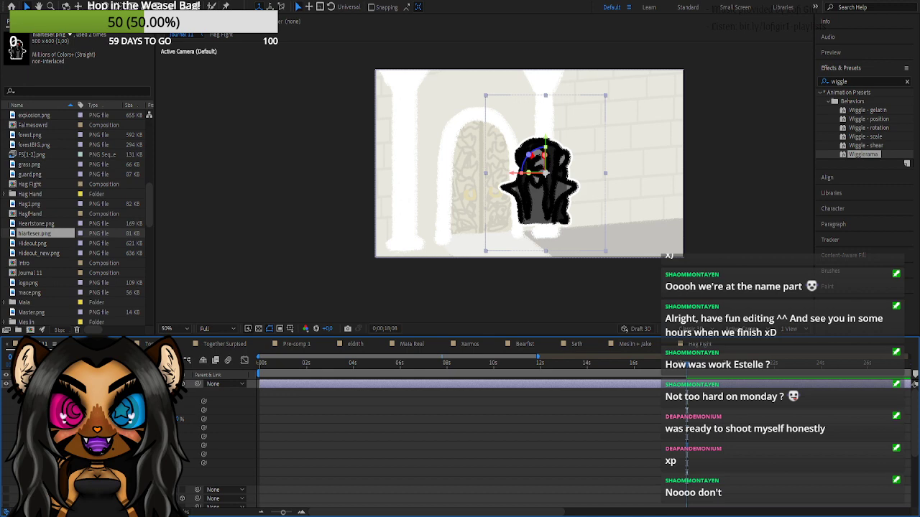
left_click_drag(153, 454, 157, 454)
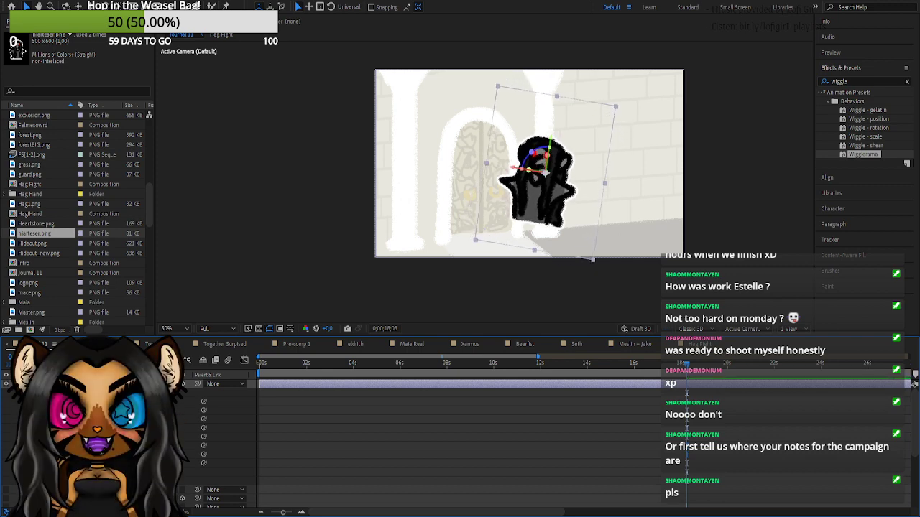
- Move the dark figure down out of the frame below the doorway and shorten its layer to about five seconds
left_click_drag(155, 419, 441, 398)
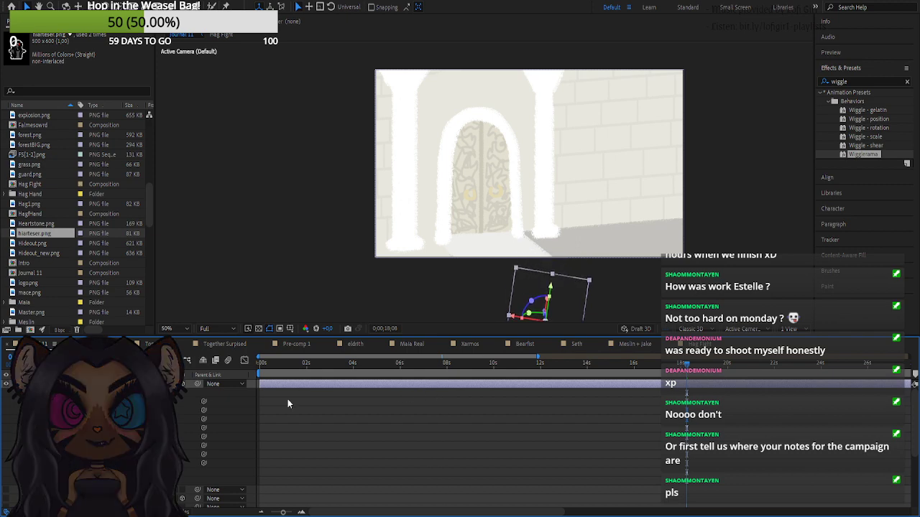
left_click_drag(145, 409, 151, 410)
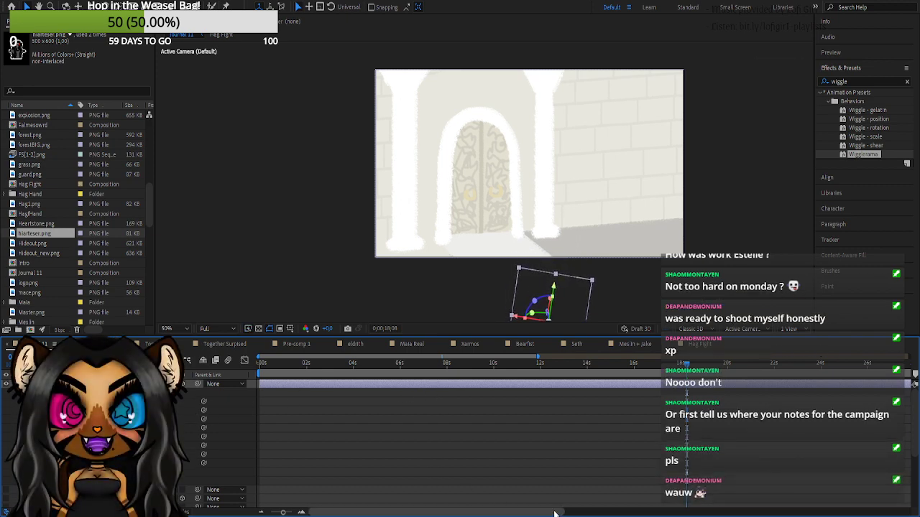
key("minus")
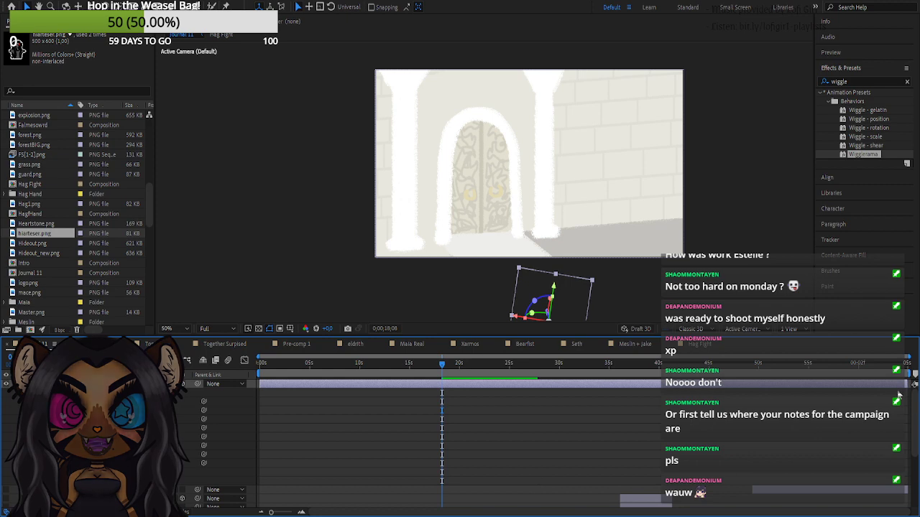
left_click_drag(906, 385, 315, 394)
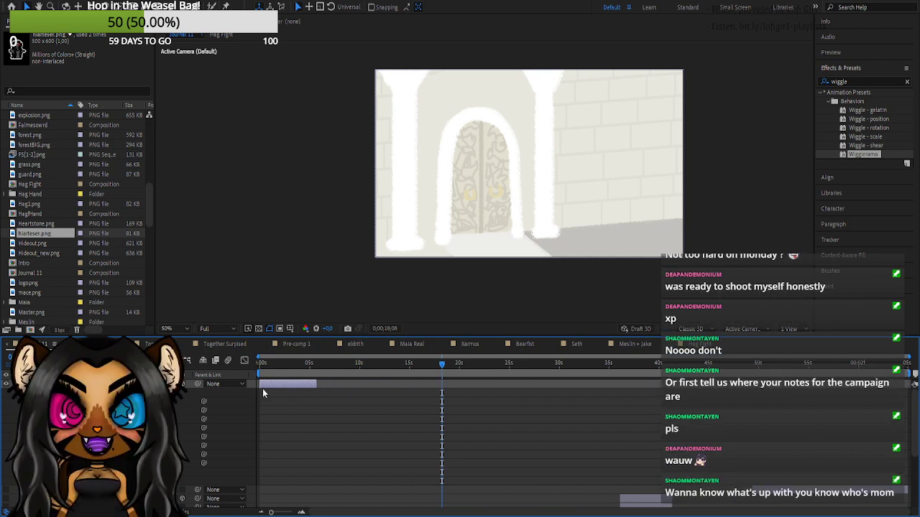
- Move the dark figure's layer directly above the doorway scene's layers and align its start with theirs at 0;00;18;07
left_click(42, 384)
left_click_drag(79, 384, 79, 432)
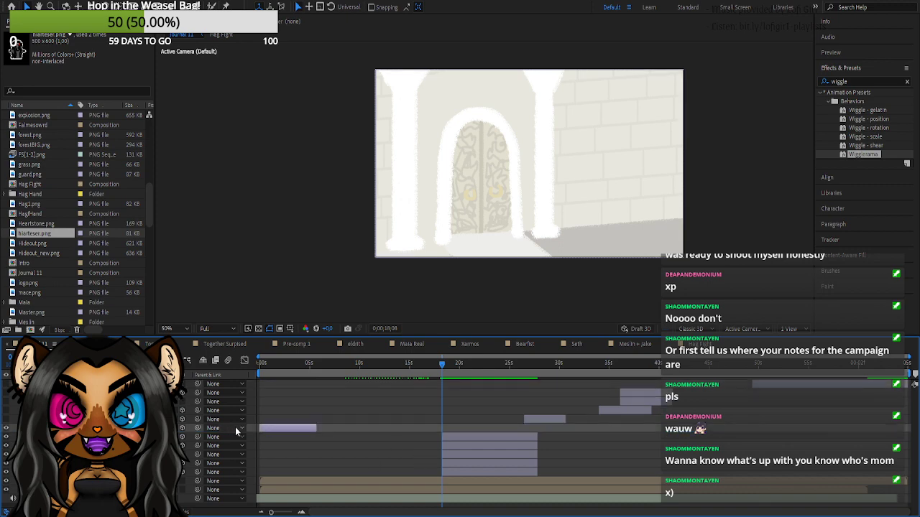
left_click_drag(277, 427, 445, 433)
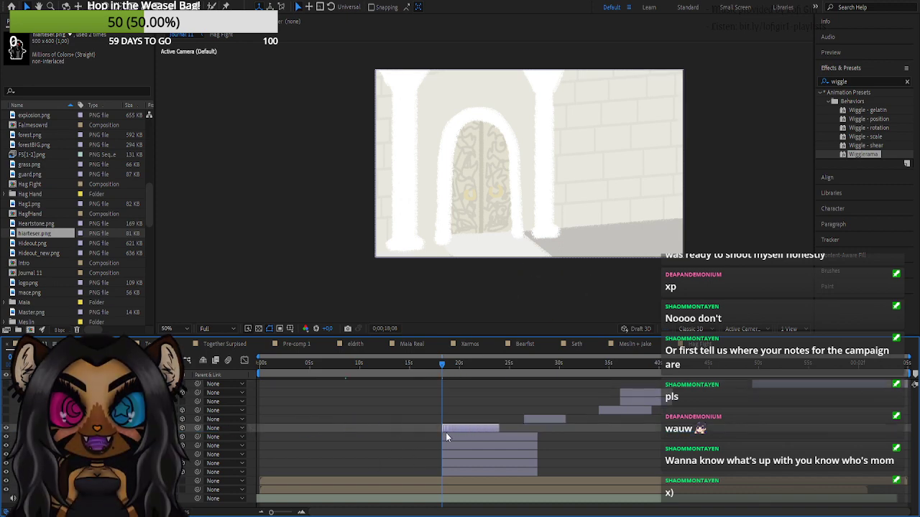
left_click(302, 512)
left_click(301, 512)
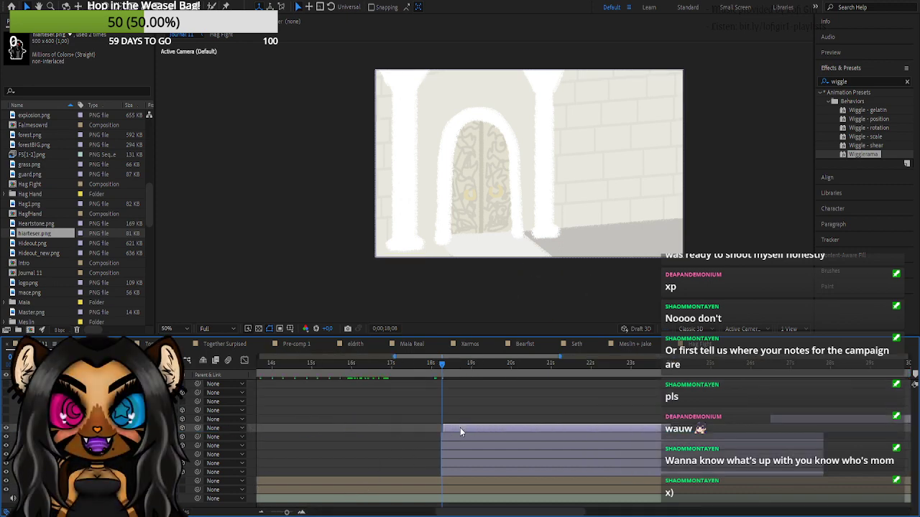
left_click_drag(459, 427, 456, 428)
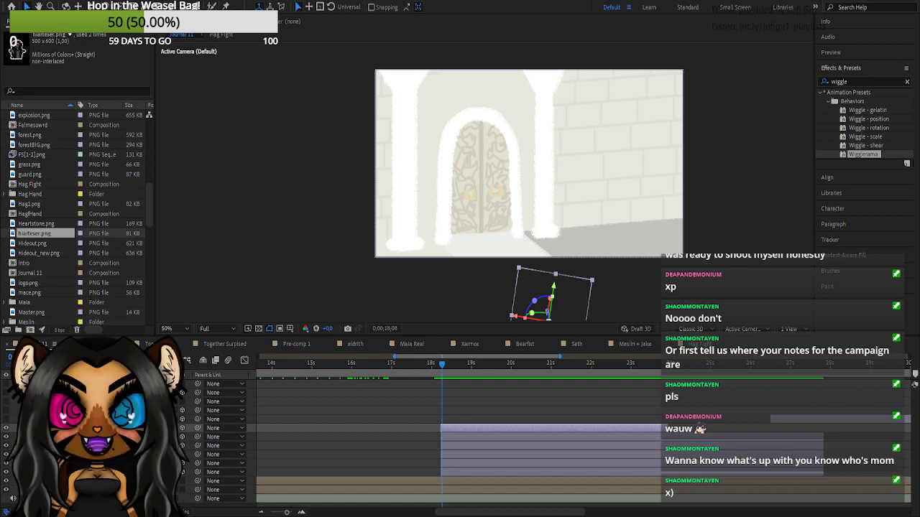
- Keyframe the dark figure's off-screen position at 0;00;18;07, where its layer starts
left_click(525, 407)
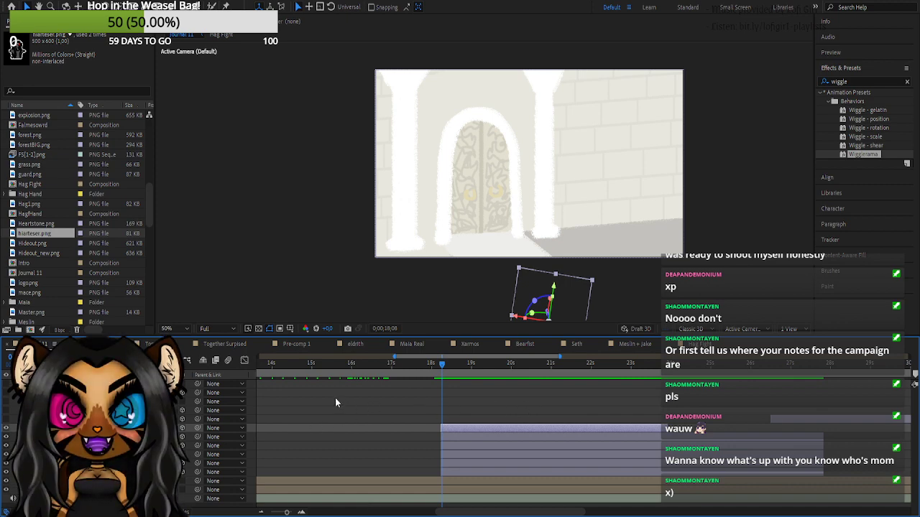
left_click(38, 428)
scroll(38, 428, "down", 1)
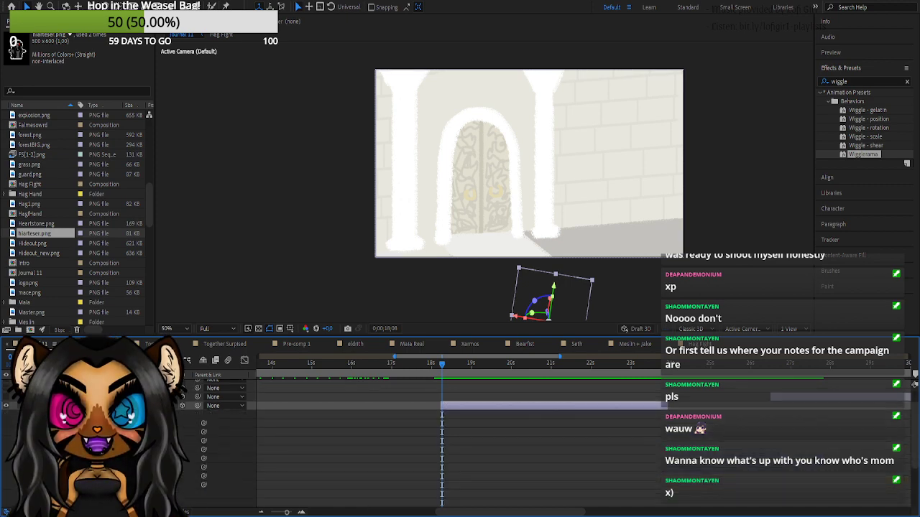
left_click(441, 365)
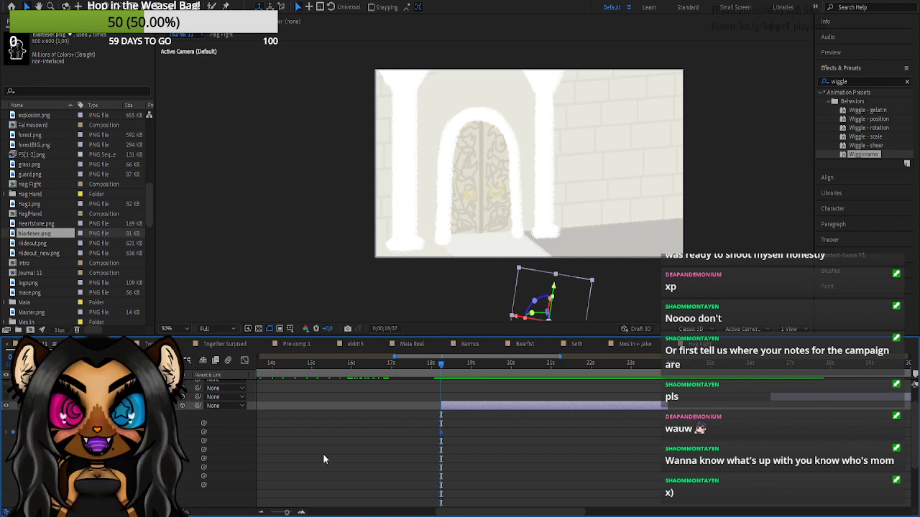
- Add a position keyframe at 0;00;19;06 that brings the dark figure up in front of the door
left_click(458, 368)
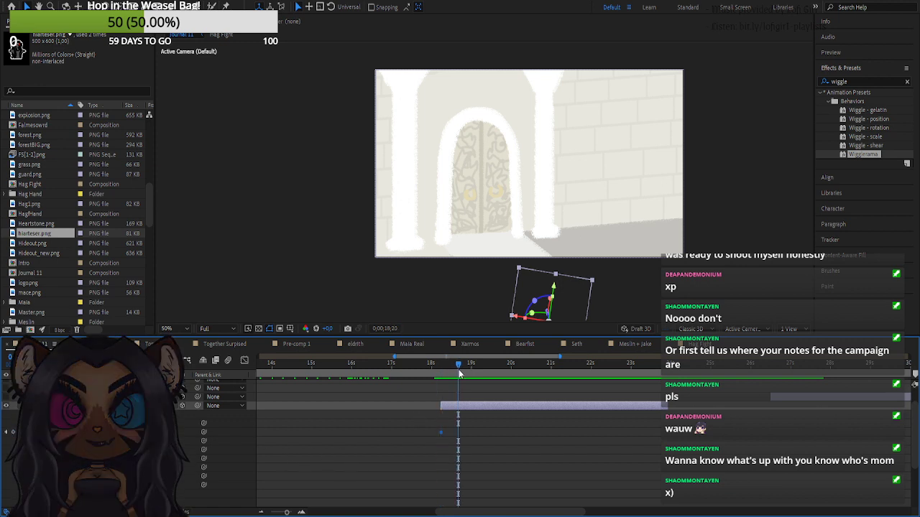
key("space")
key("space")
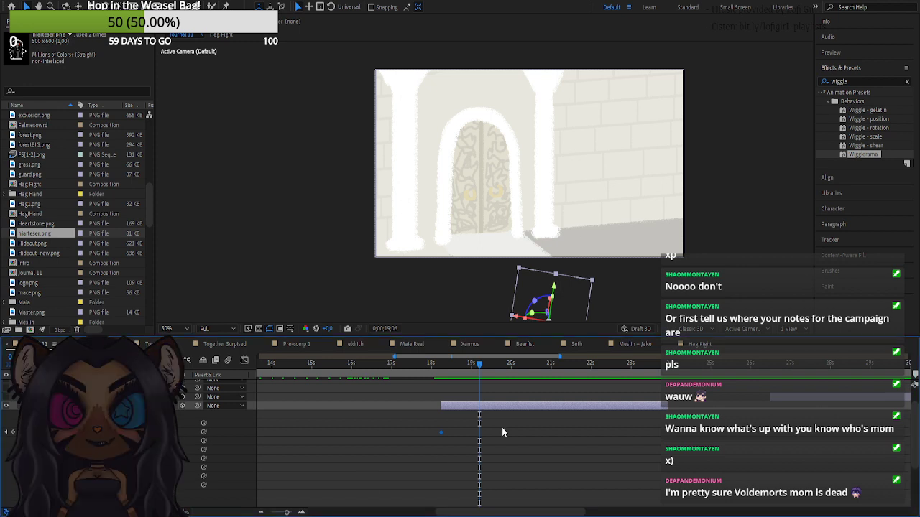
left_click(13, 432)
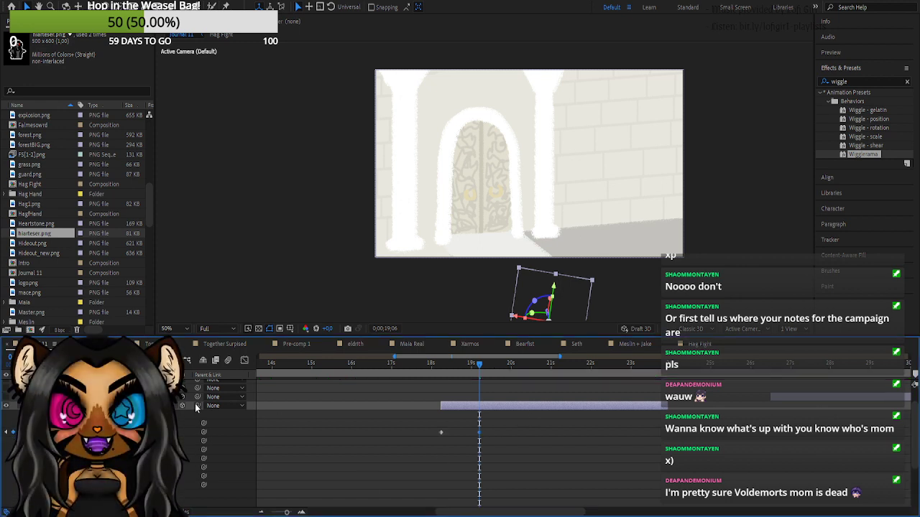
left_click_drag(138, 432, 72, 433)
left_click_drag(160, 432, 22, 433)
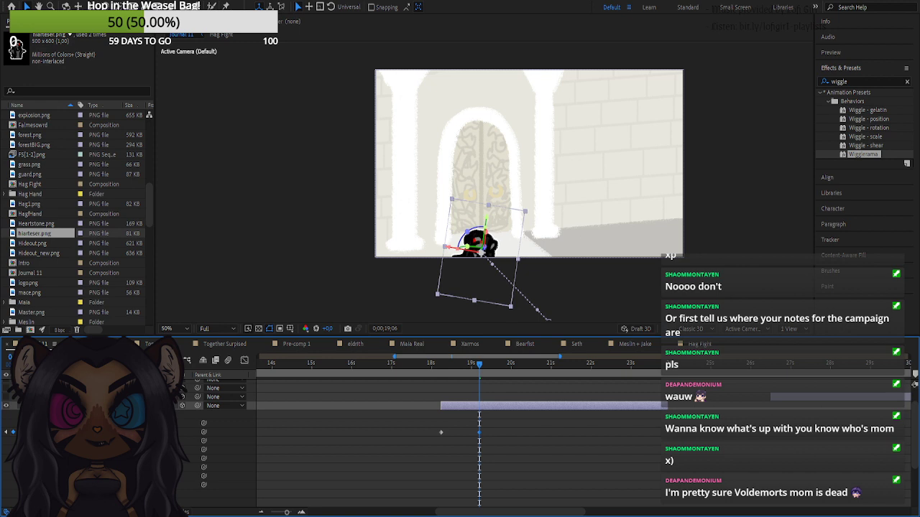
mouse_move(147, 433)
left_mouse_down()
mouse_move(102, 432)
mouse_move(163, 432)
left_mouse_up()
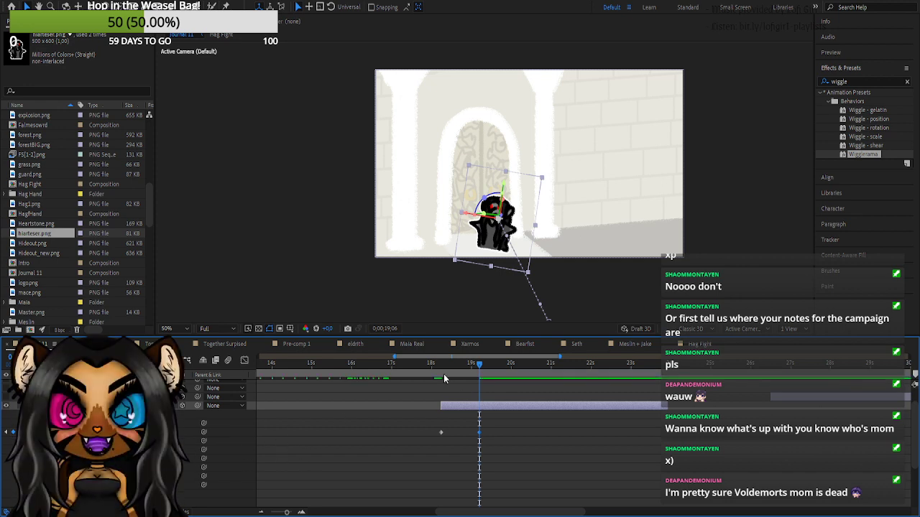
- Keyframe the dark figure's scale to shrink from larger at 0;00;18;07 to smaller at 0;00;19;06, and check the motion
left_click(7, 432)
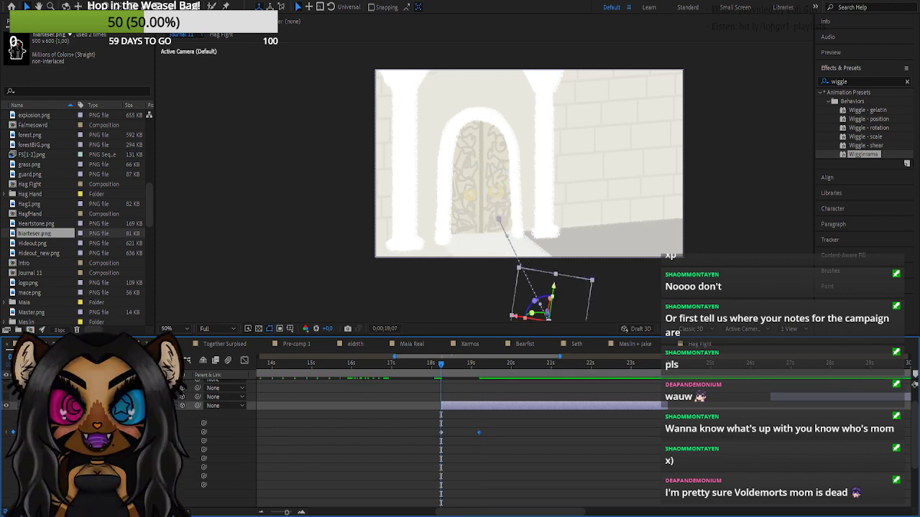
left_click(20, 431)
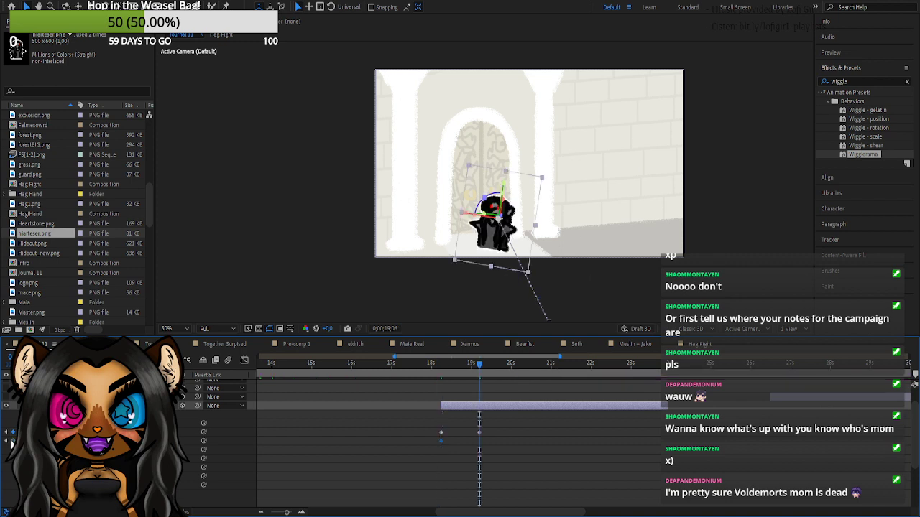
left_click(241, 460)
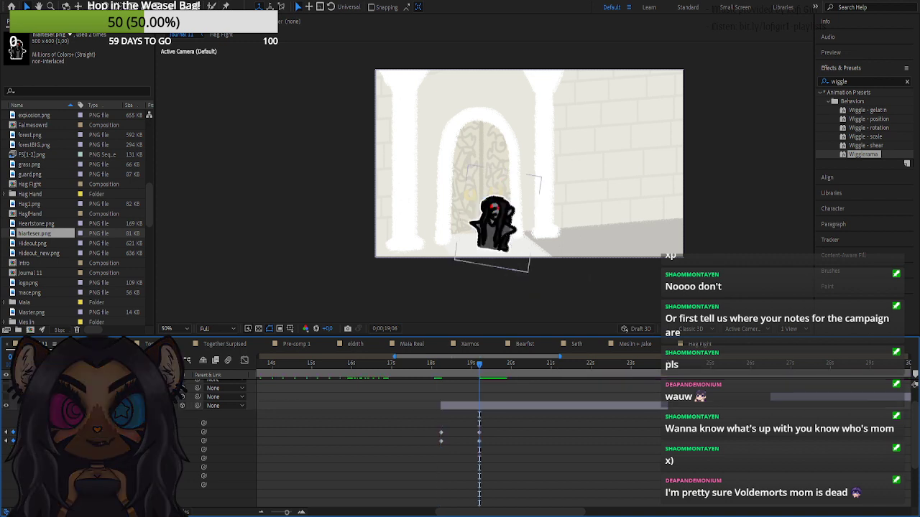
left_click(245, 450)
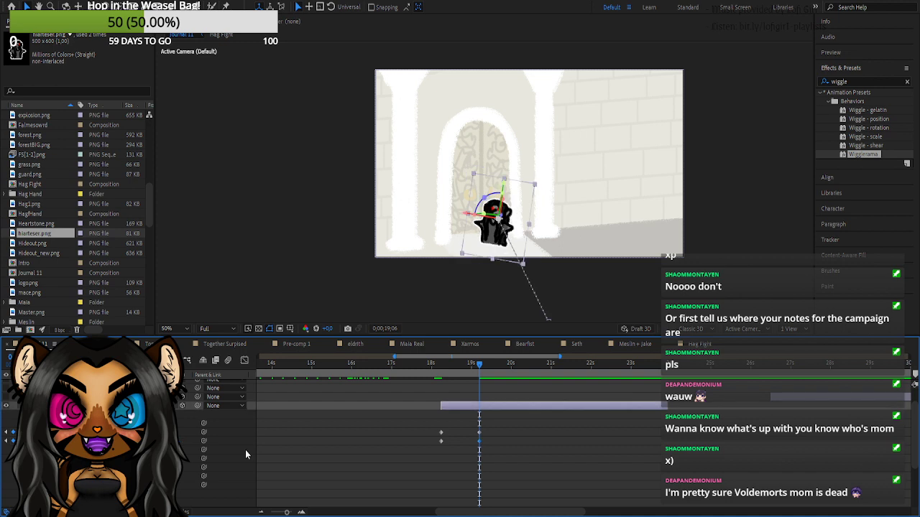
left_click(5, 441)
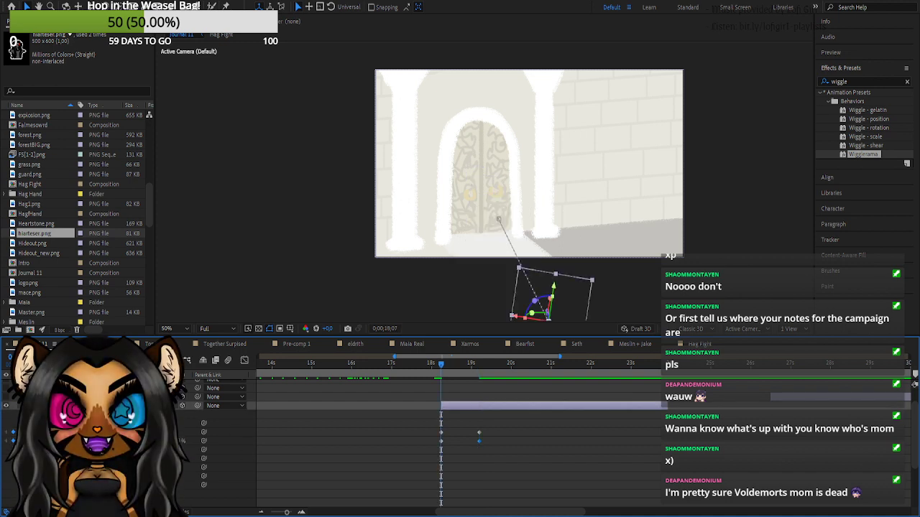
key("Return")
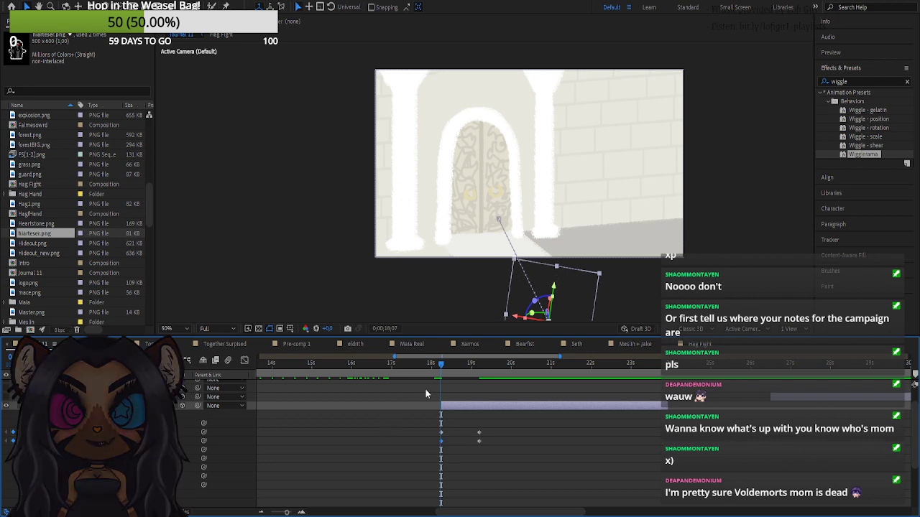
left_click_drag(440, 369, 482, 374)
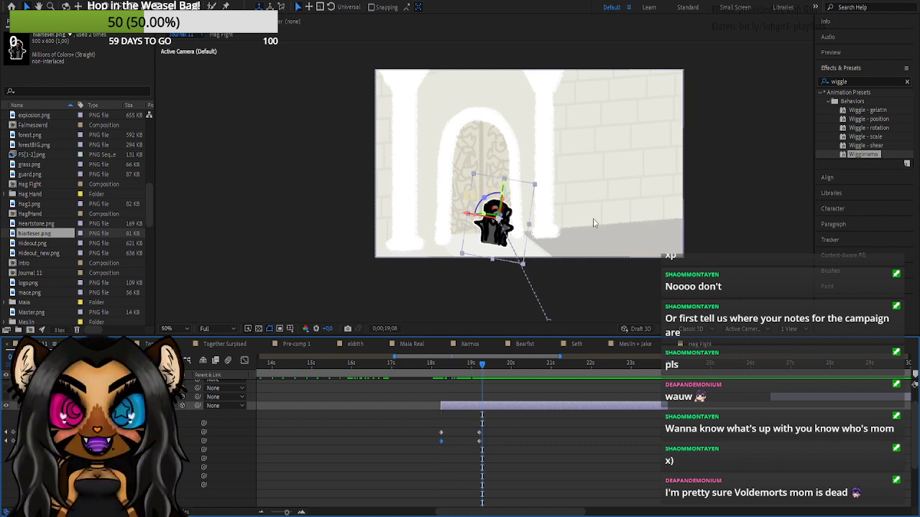
left_click(592, 219)
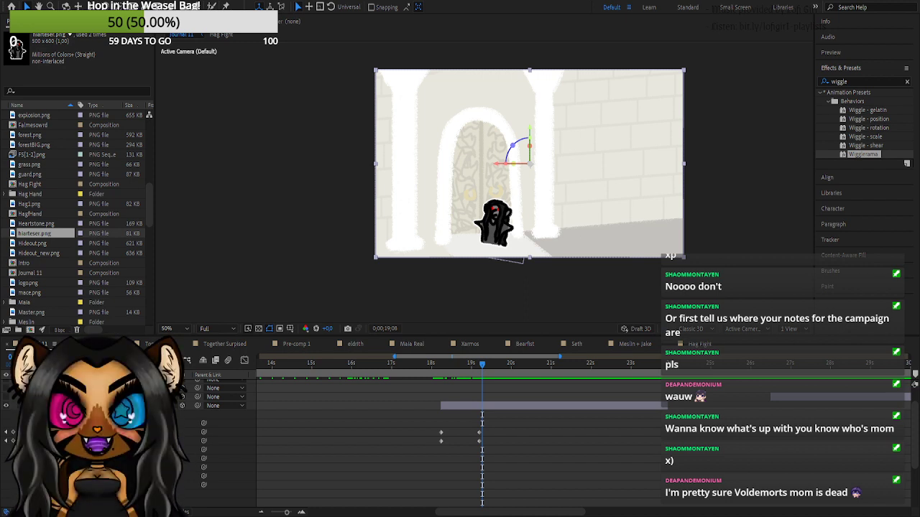
key("alt+Tab")
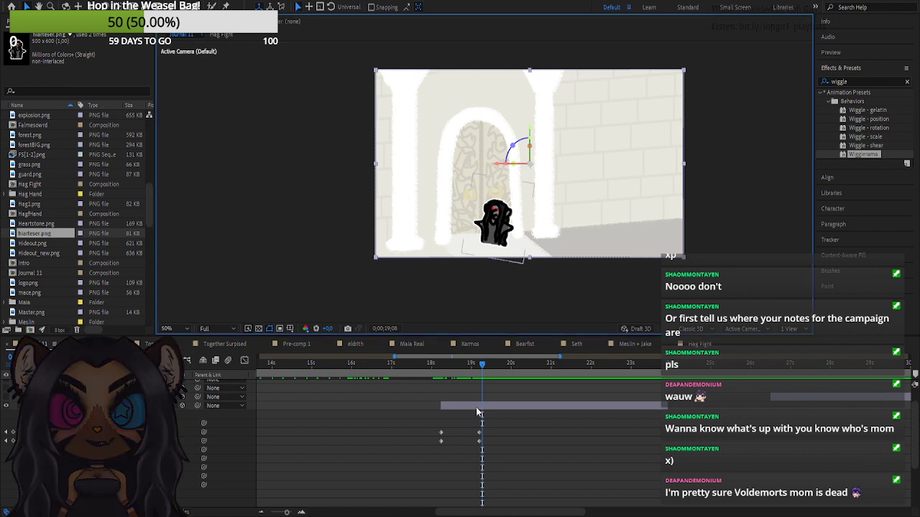
key("Page_Up")
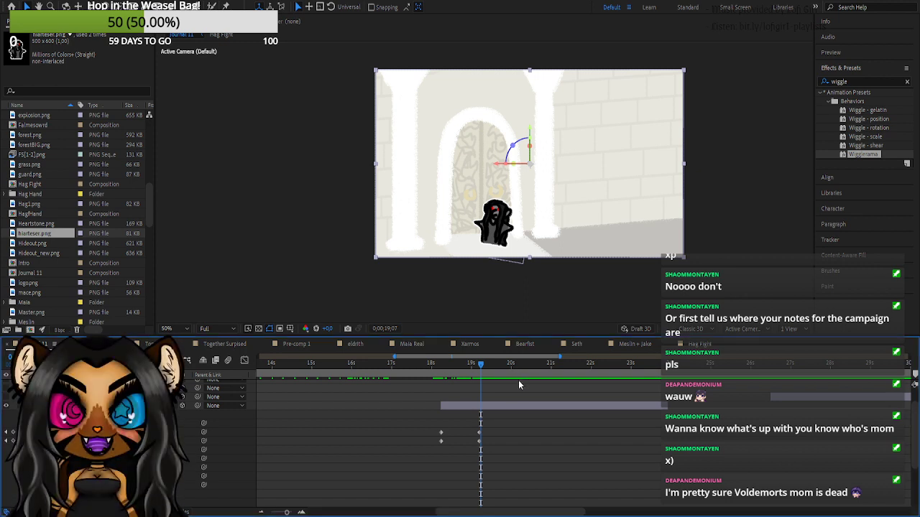
- Play back the dark figure's movement and trim its layer to end at 0;00;19;29
left_click(565, 403)
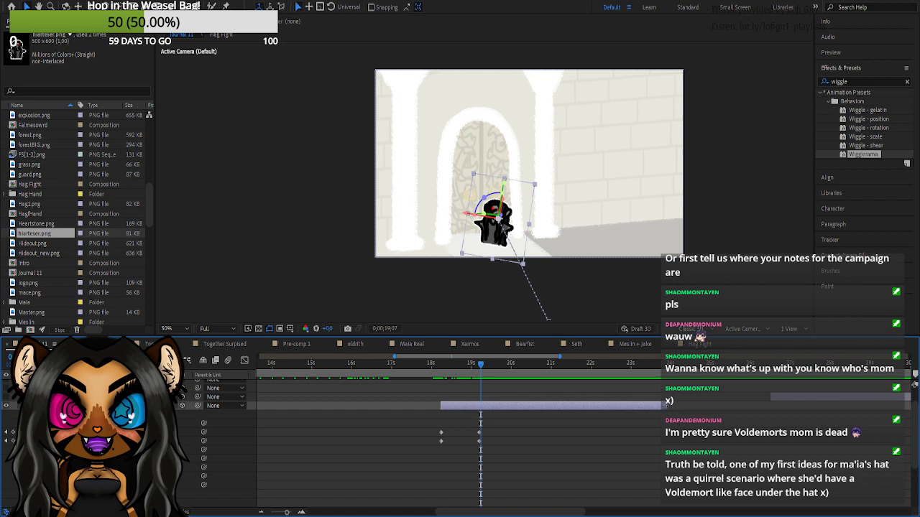
left_click_drag(665, 406, 608, 406)
key("space")
key("space")
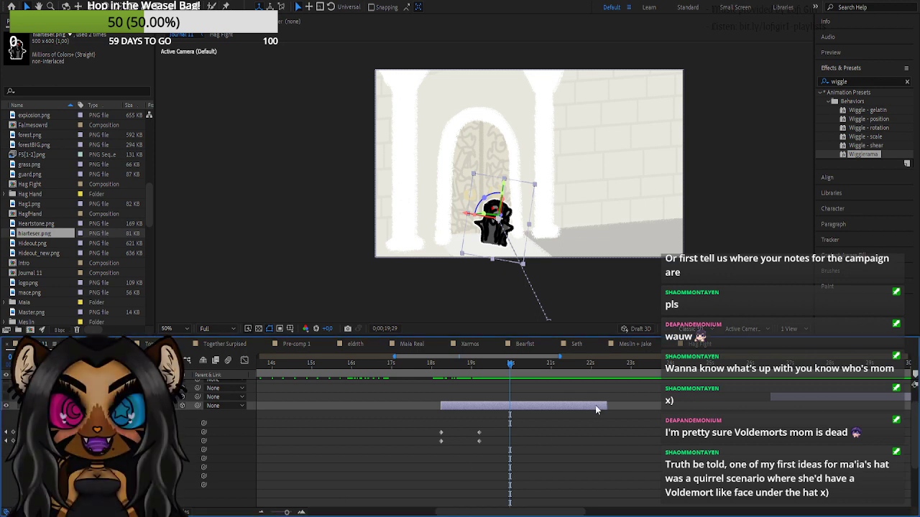
key("alt+bracketright")
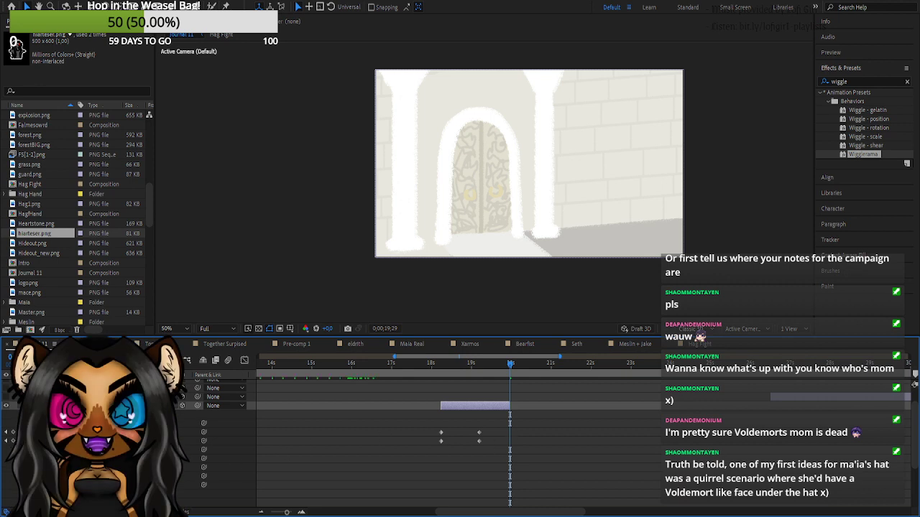
- Collapse the dark figure's properties and trim the doorway scene's layers beneath it to end at 0;00;19;29
left_click(37, 406)
left_click(537, 438)
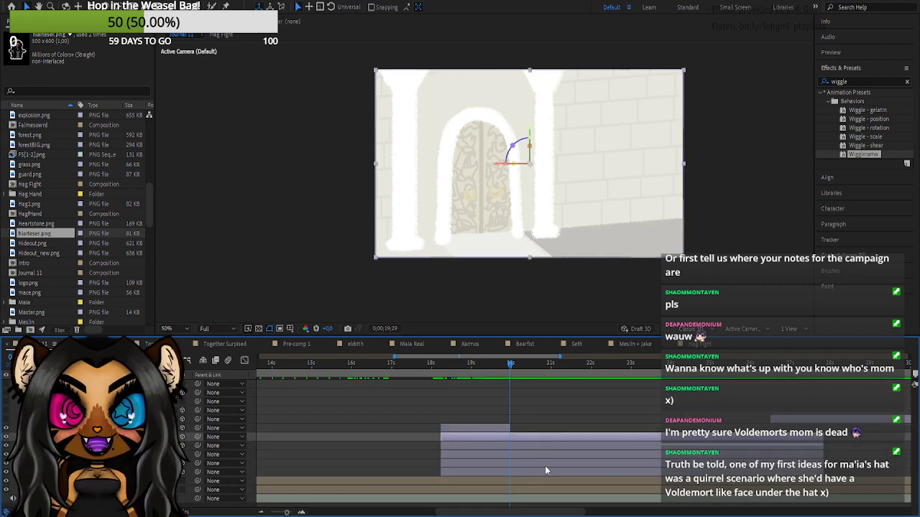
left_click(545, 469, "shift")
left_click_drag(850, 446, 510, 479)
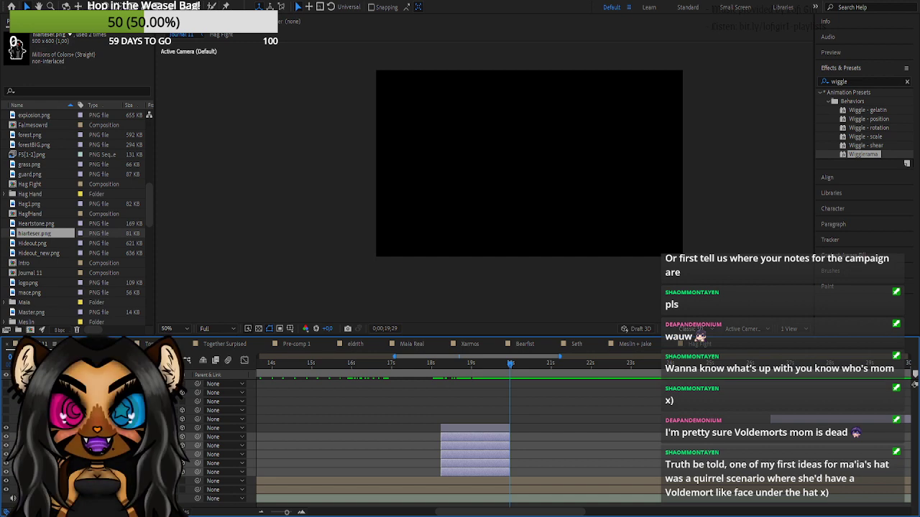
left_click(549, 449)
left_click(530, 172)
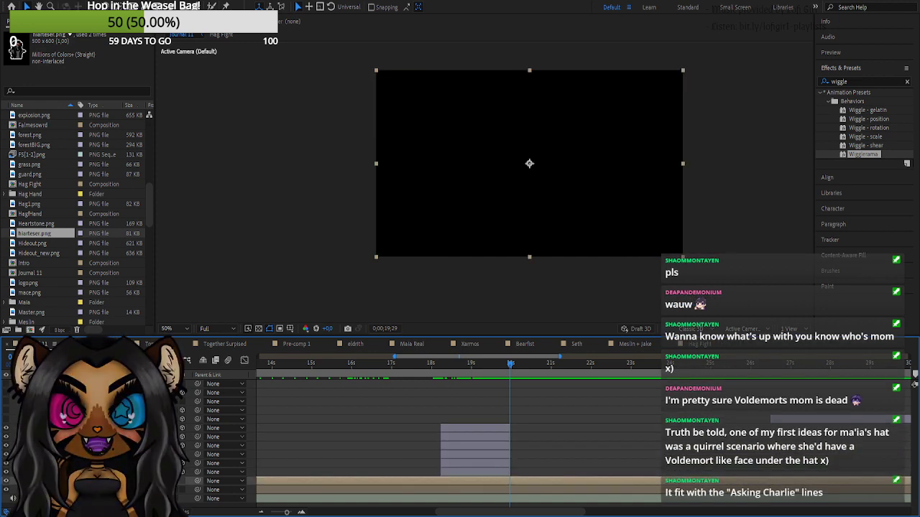
- Select the background and character layers in the Hag Fight composition, copy them, and return to the Journal 11 composition
left_click(702, 346)
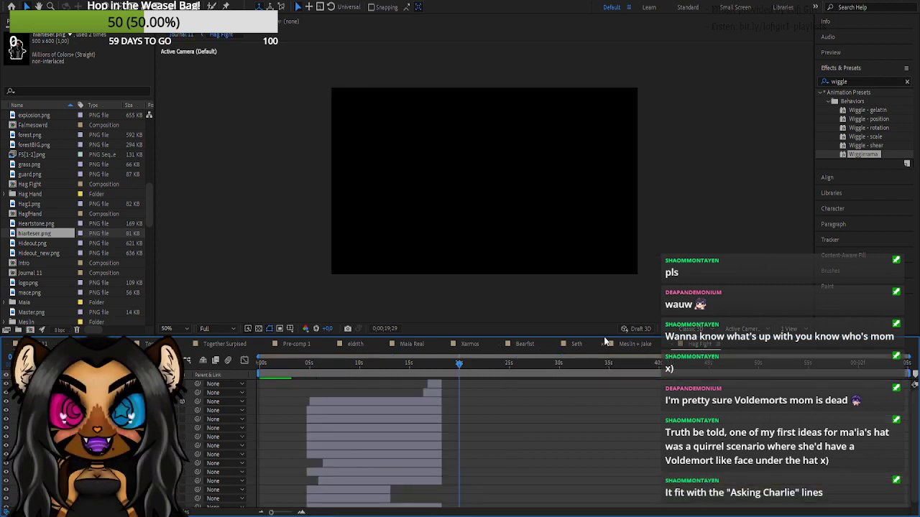
left_click(359, 412)
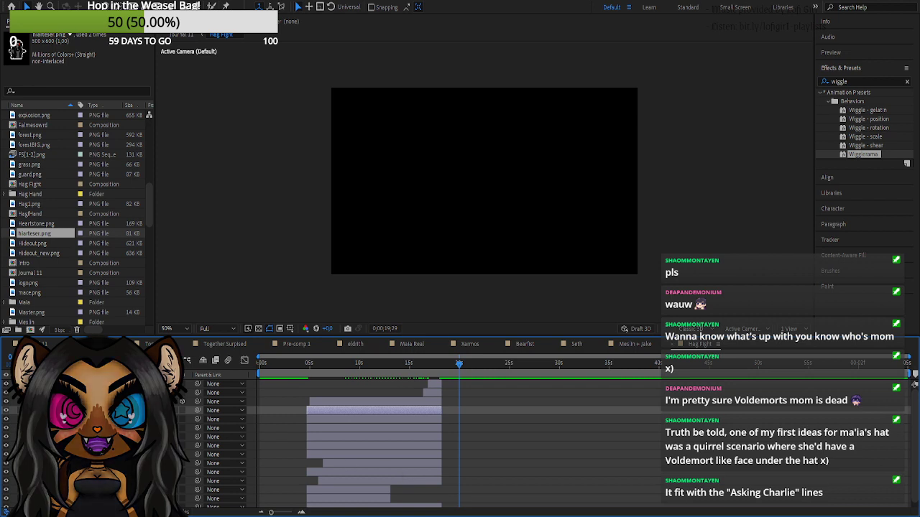
left_click(104, 464, "shift")
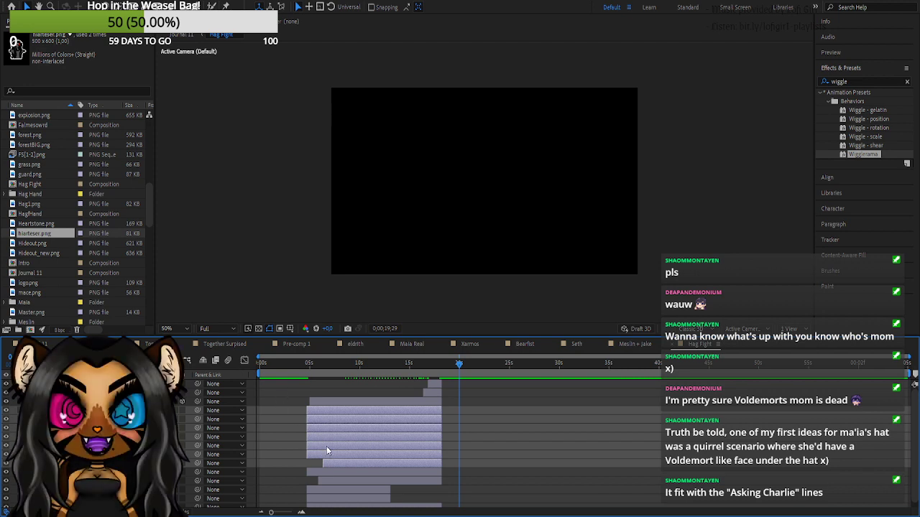
scroll(328, 450, "down", 1)
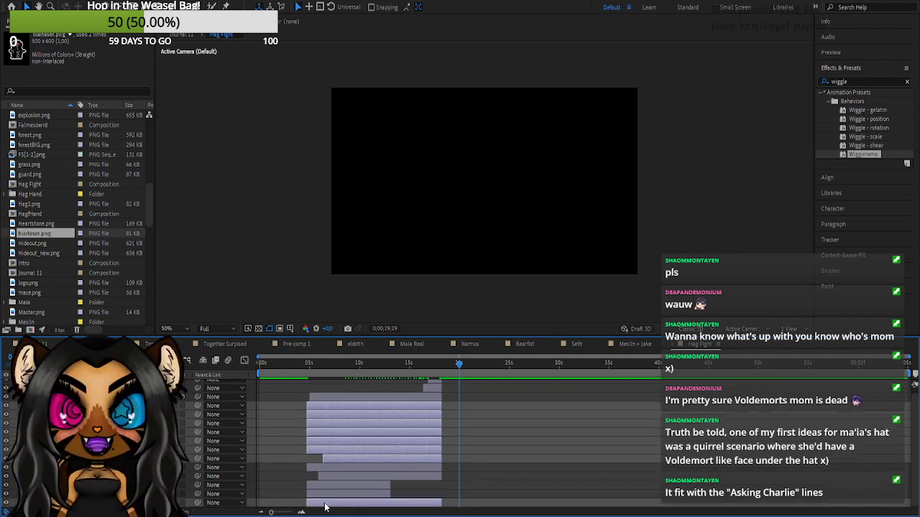
left_click(341, 478, "ctrl")
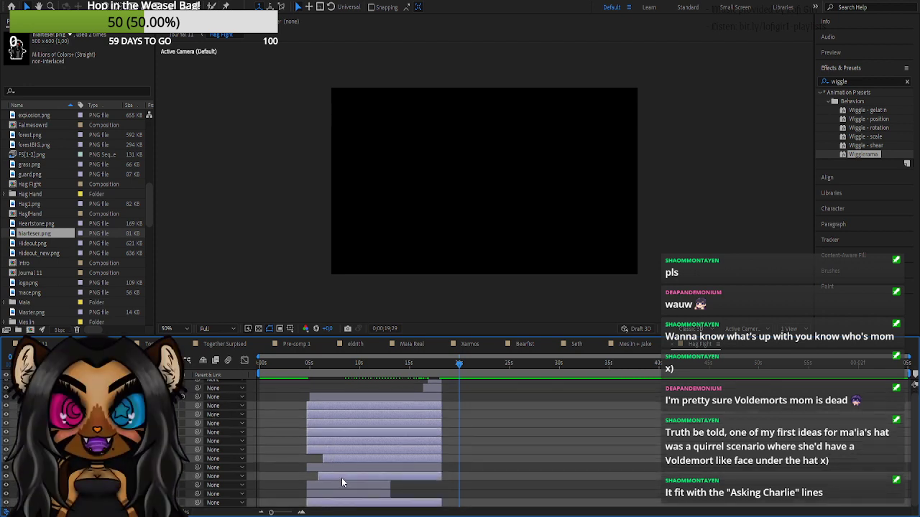
left_click(342, 469, "ctrl")
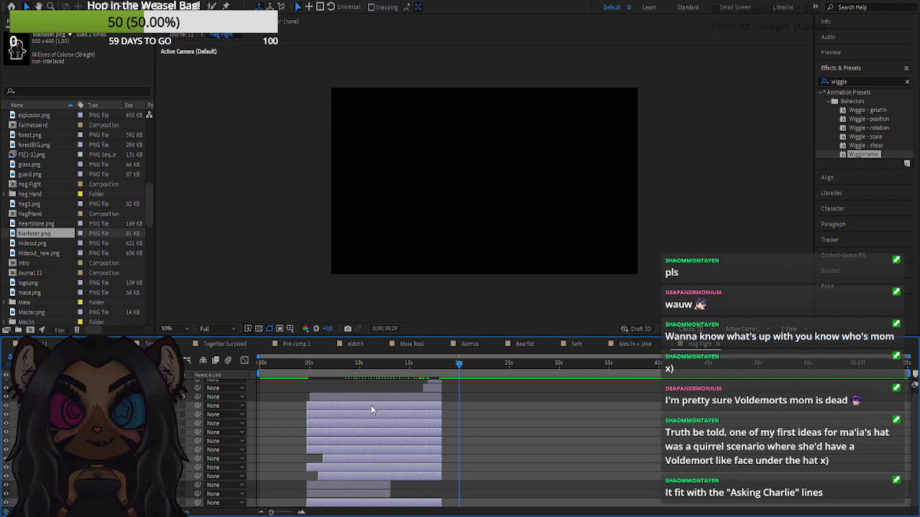
left_click(42, 345)
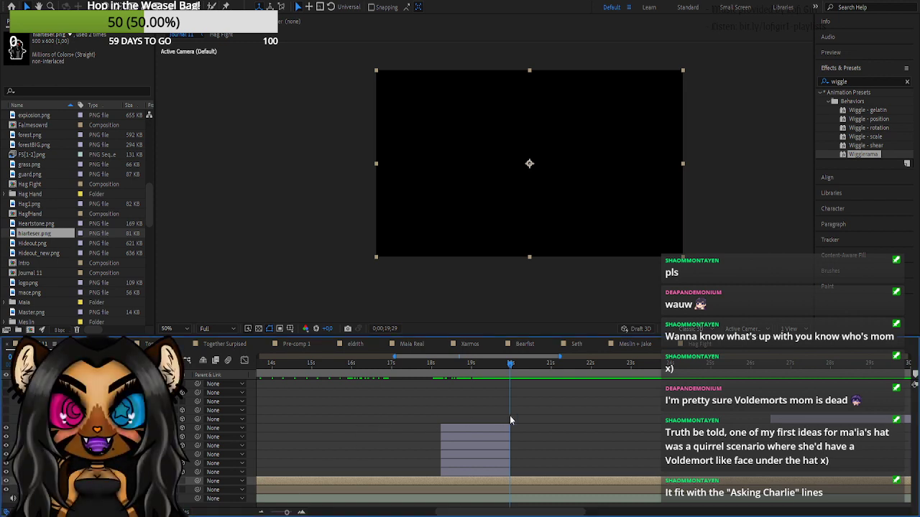
- Paste the copied Hag Fight layers above the doorway scene's layers and shift them later so they extend to about 0;00;22;00
left_click(466, 430)
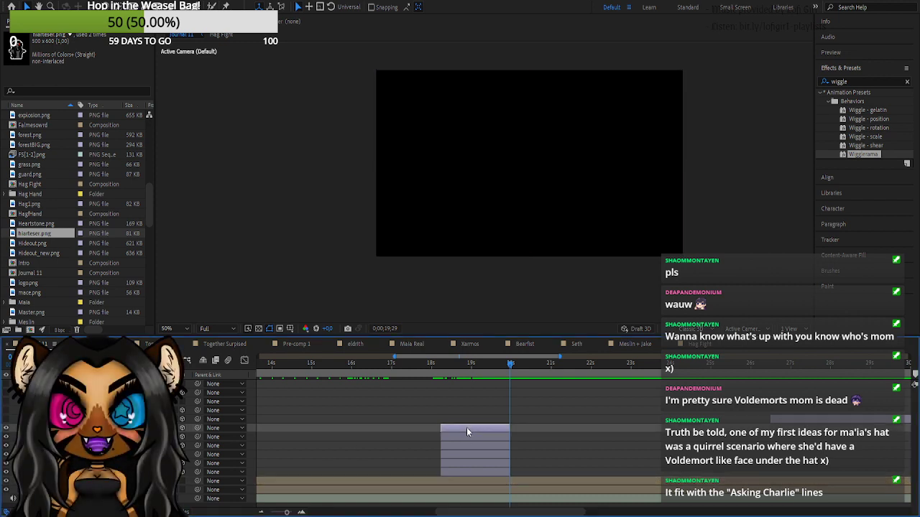
key("ctrl+v")
left_click_drag(342, 433, 516, 437)
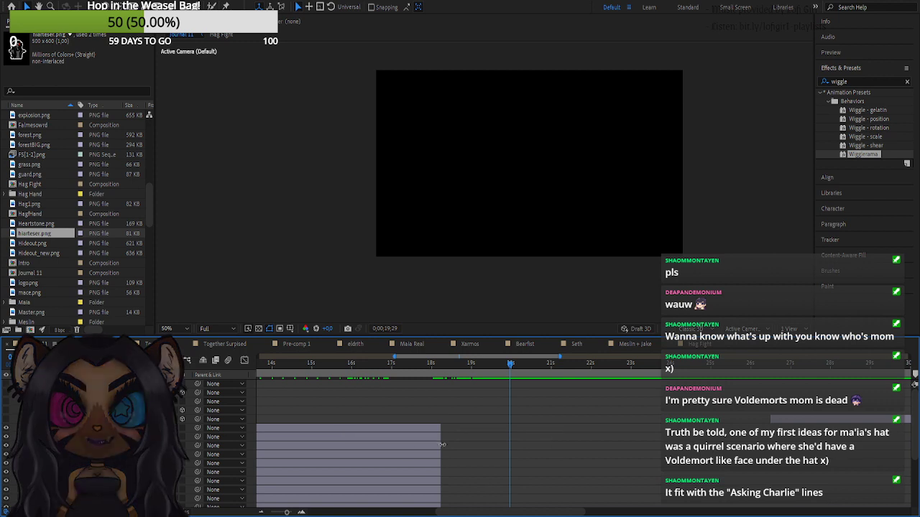
left_click(408, 429)
scroll(412, 463, "down", 5)
key("ctrl+shift+z")
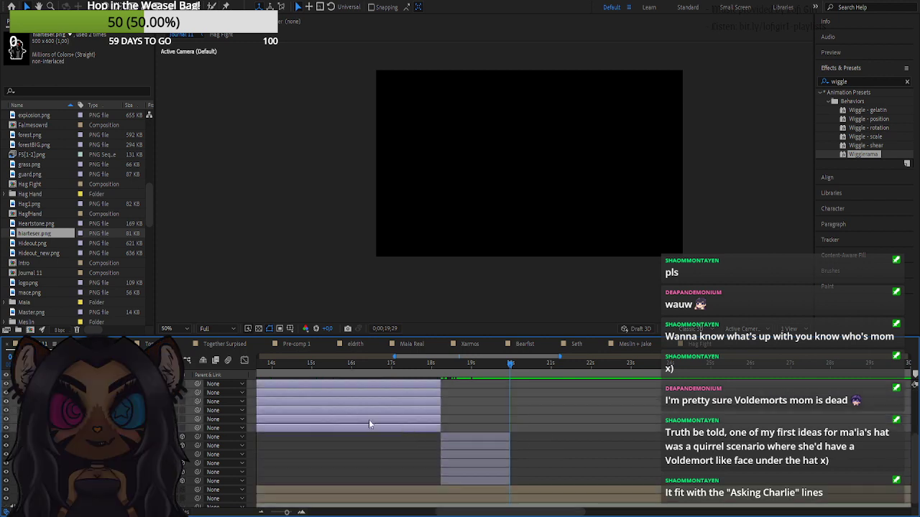
left_click_drag(716, 421, 516, 428)
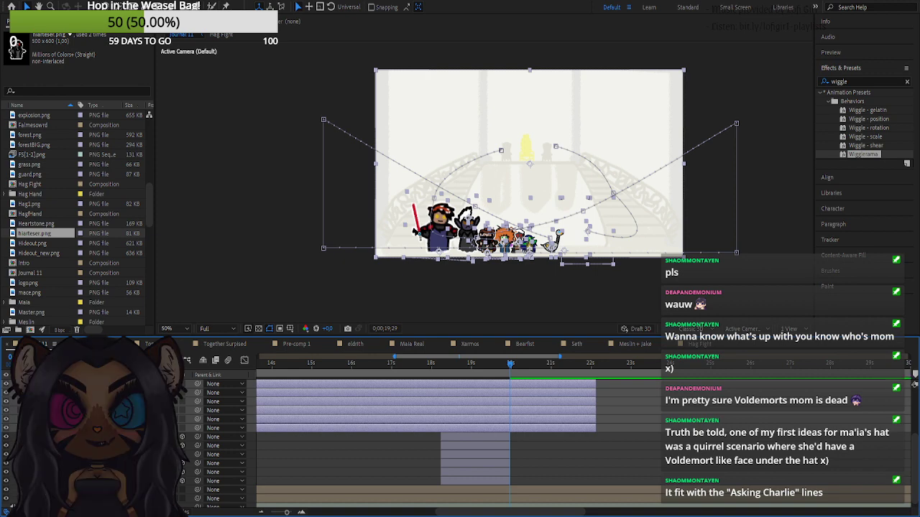
- Scrub the pasted layers between 0;00;17;13 and 0;00;18;14 to check which characters appear in the scene
scroll(460, 439, "up", 2)
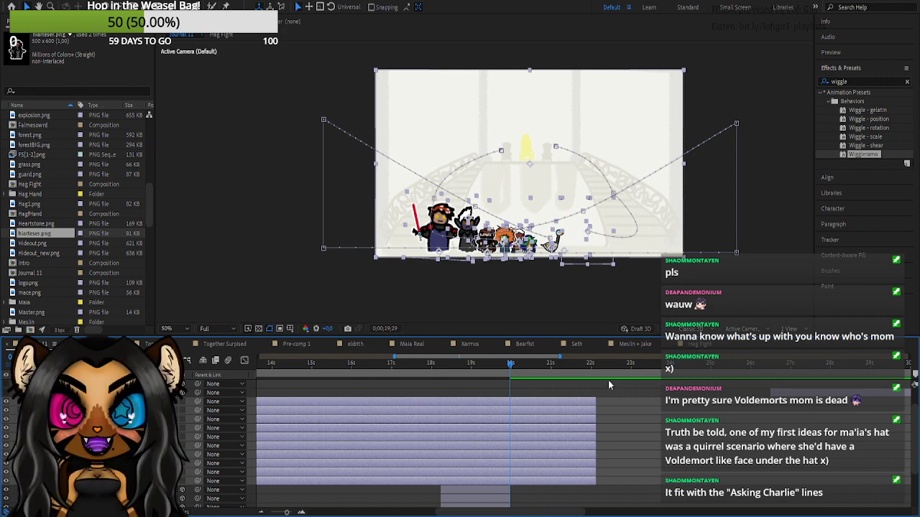
scroll(585, 228, "up", 1)
scroll(600, 251, "down", 1)
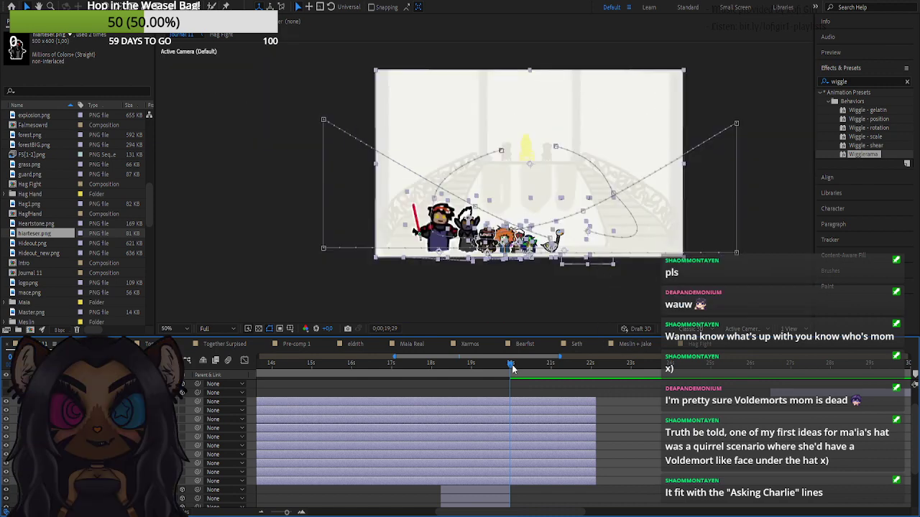
mouse_move(511, 364)
left_mouse_down()
mouse_move(561, 364)
mouse_move(522, 365)
left_mouse_up()
left_click(409, 364)
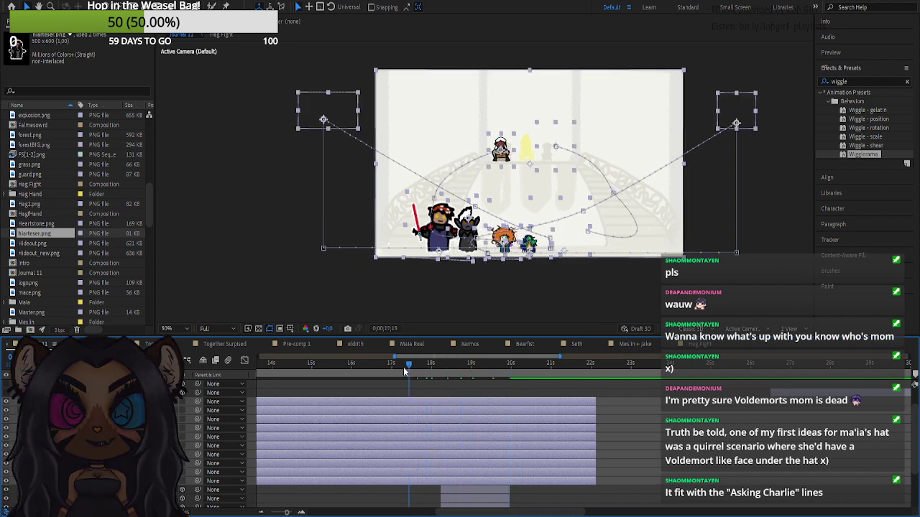
left_click_drag(414, 379, 451, 379)
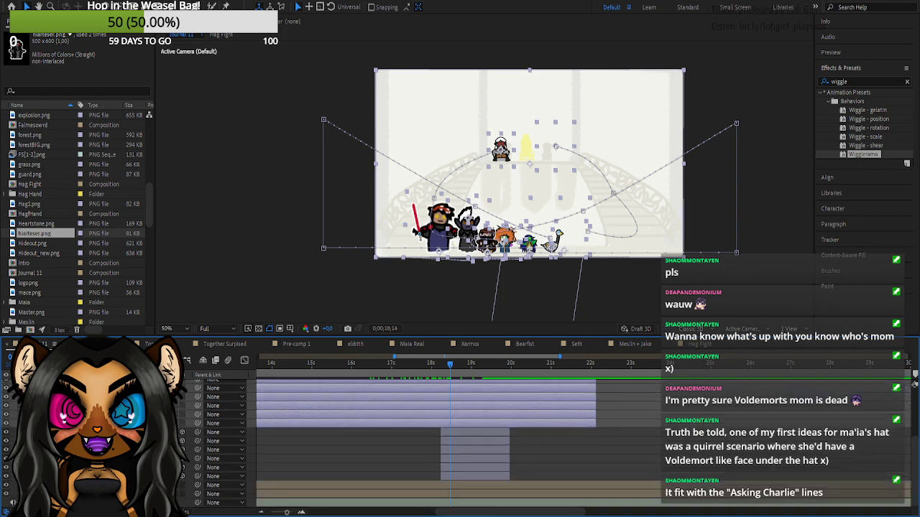
scroll(182, 443, "down", 3)
- Compare the animation inside the Hag Fight composition with how the scene plays in the Journal 11 composition
left_click(690, 348)
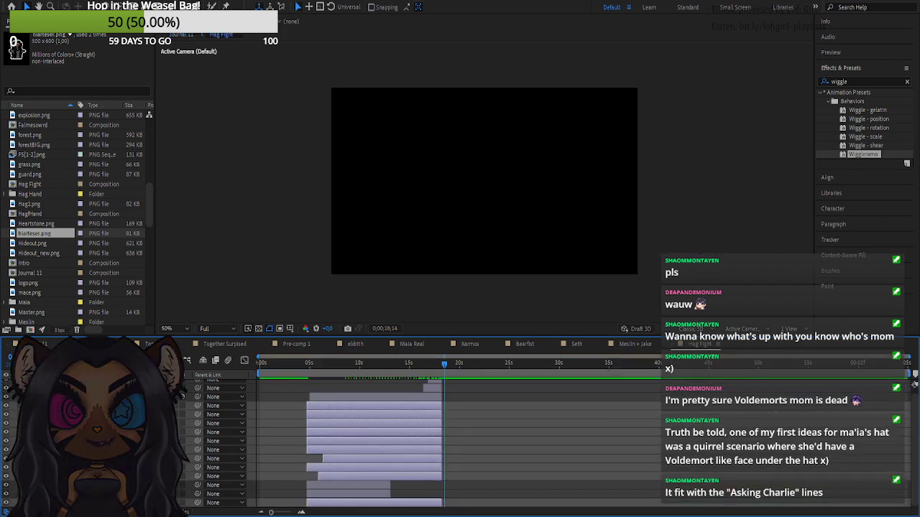
left_click(502, 478)
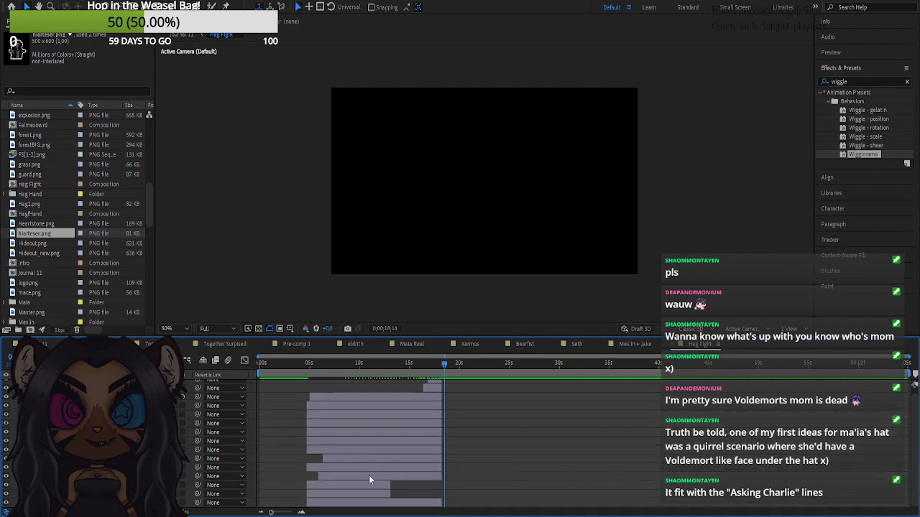
left_click(385, 468)
left_click(437, 368)
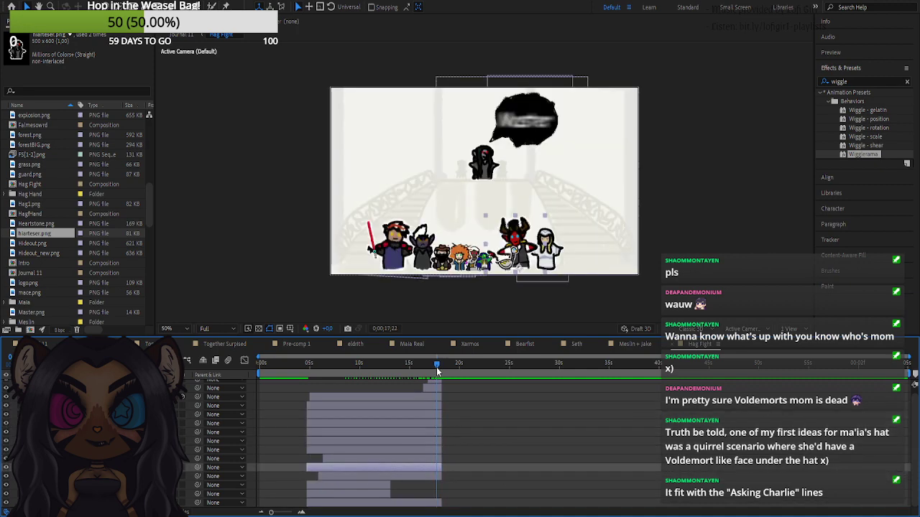
left_click(44, 344)
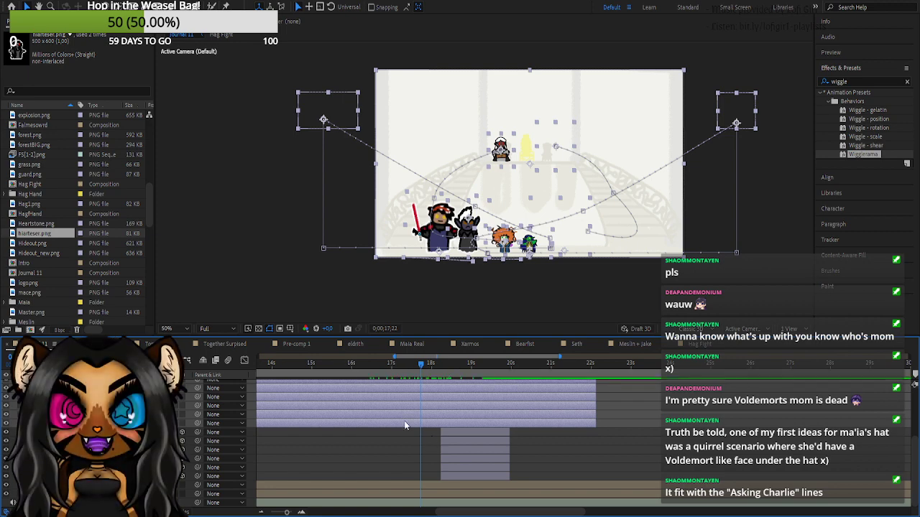
left_click_drag(356, 372, 276, 375)
double_click(263, 485)
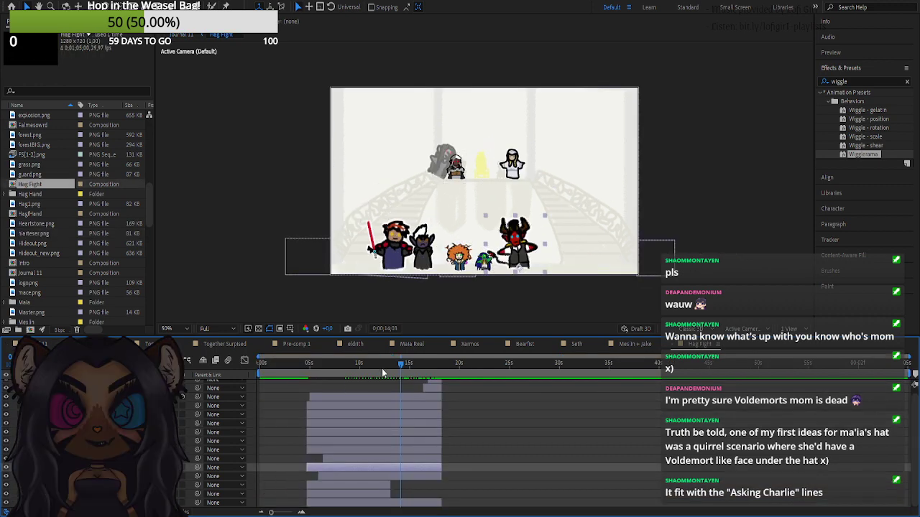
left_click_drag(399, 368, 361, 364)
key("space")
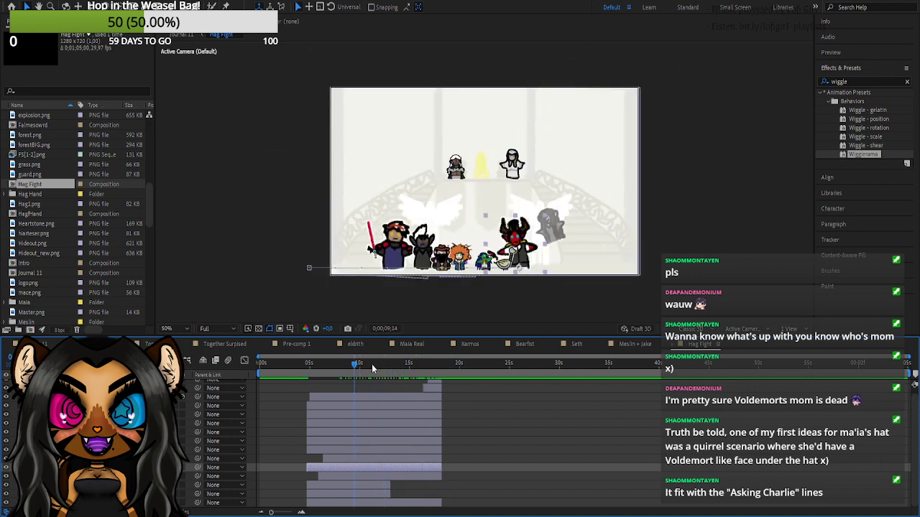
left_click_drag(408, 383, 387, 378)
left_click(46, 344)
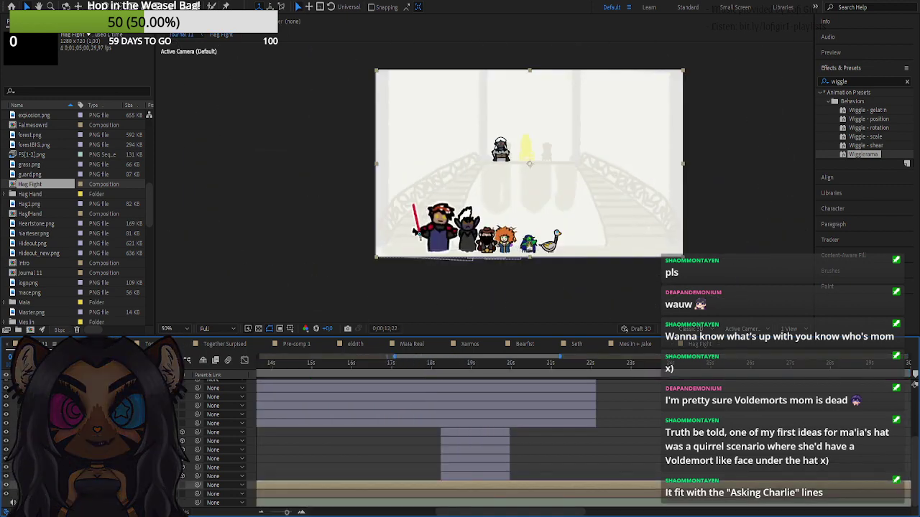
left_click_drag(431, 368, 292, 374)
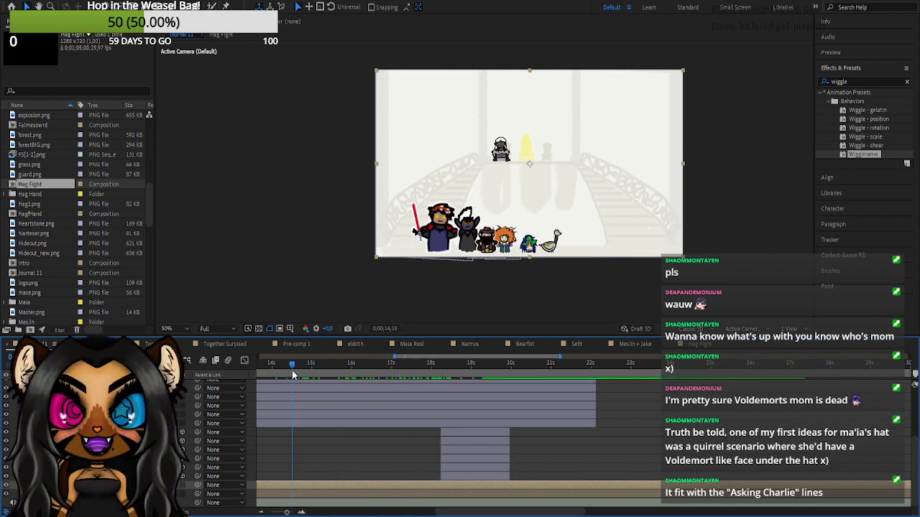
- Trim the start of the nested Hag Fight layer in Journal 11 to 0;00;08;26
left_click_drag(485, 512, 406, 513)
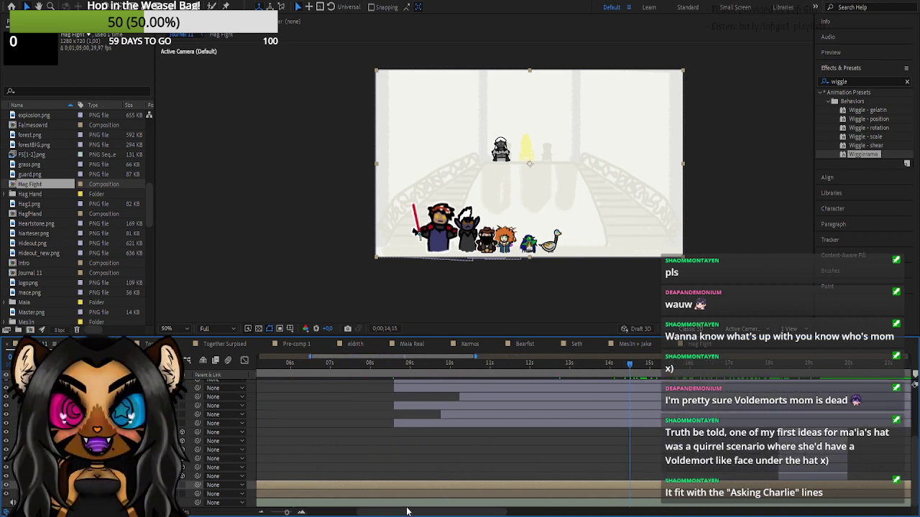
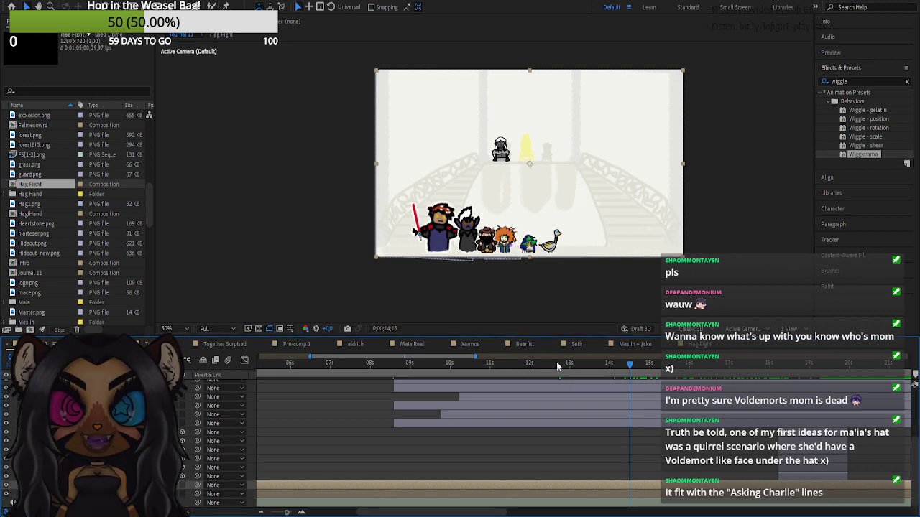
left_click_drag(556, 361, 453, 363)
mouse_move(406, 394)
left_mouse_down()
mouse_move(306, 397)
mouse_move(424, 400)
mouse_move(315, 404)
mouse_move(405, 404)
left_mouse_up()
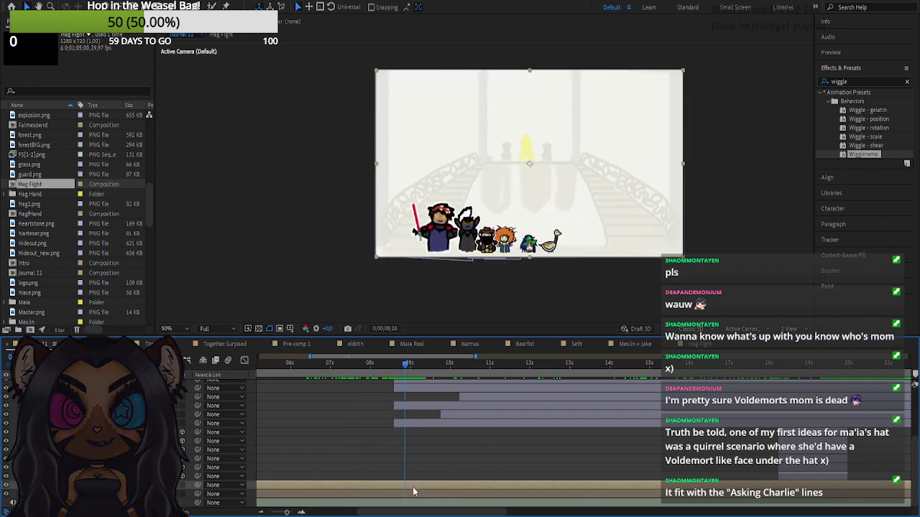
left_click_drag(430, 487, 742, 490)
left_click_drag(377, 485, 402, 485)
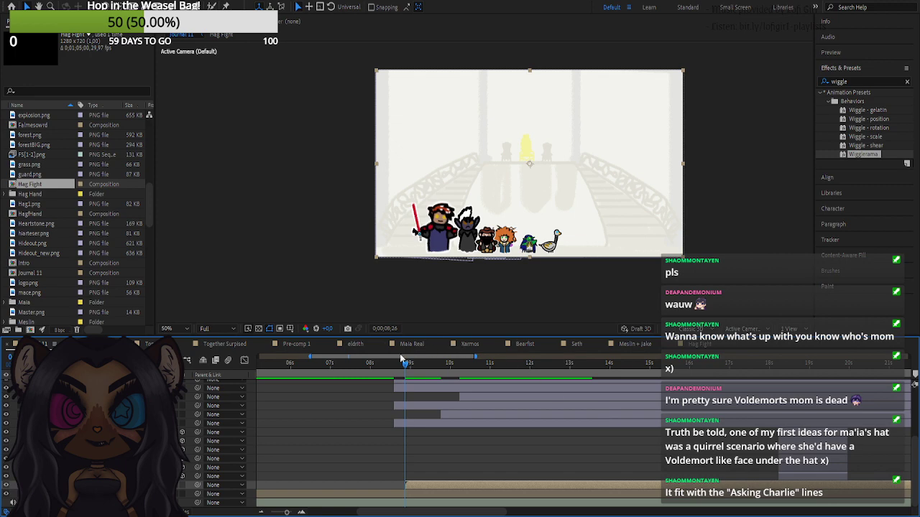
- Slide the trimmed Hag Fight layer earlier so it starts at 0;00;04;22
left_click_drag(399, 370, 445, 381)
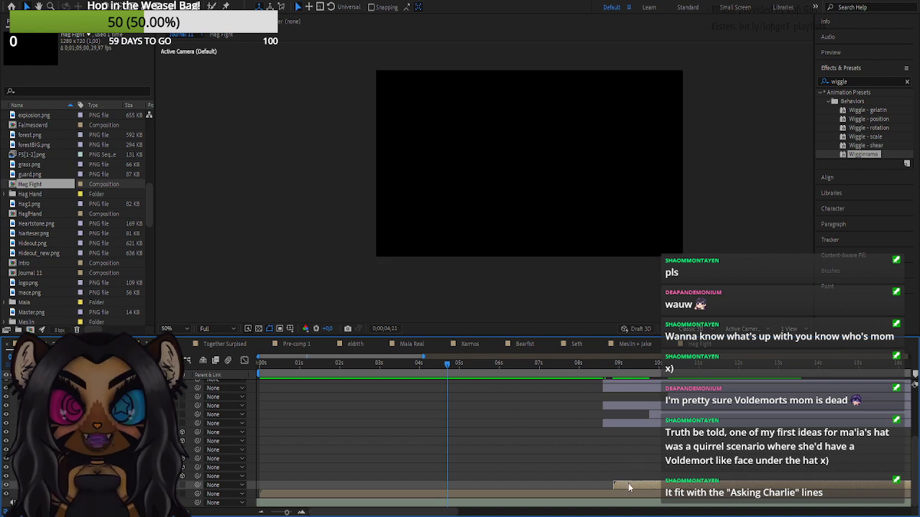
left_click_drag(624, 486, 468, 487)
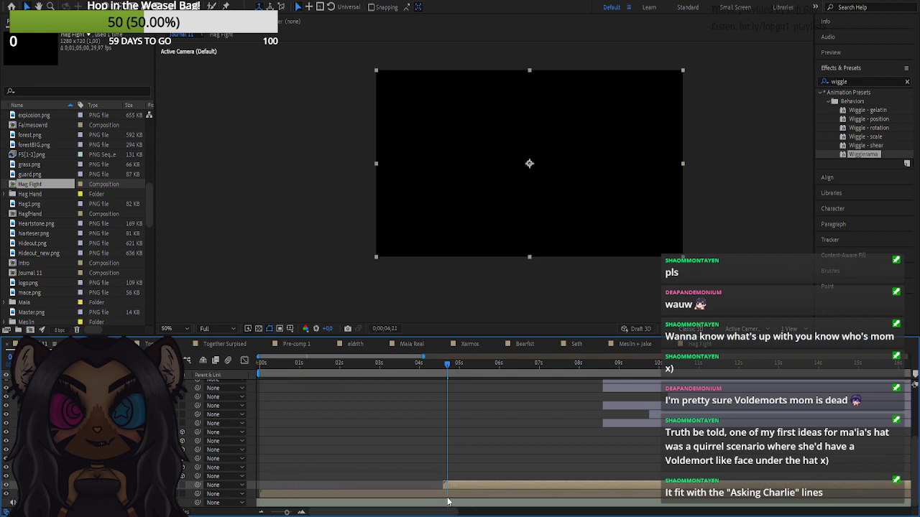
left_click(490, 449)
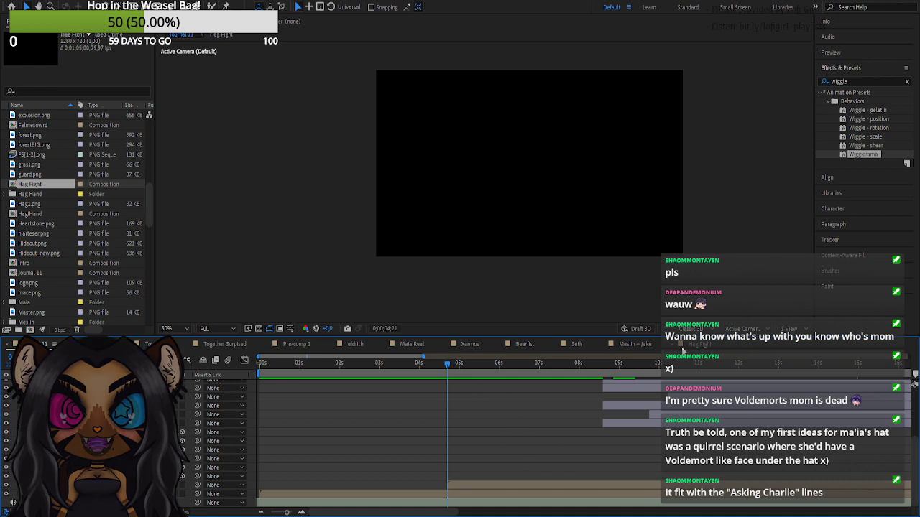
- Copy all layers of the Hag Fight composition and paste them into Journal 11 from 0;00;04;22 in place of the nested Hag Fight layer
left_click(703, 346)
left_click(373, 503)
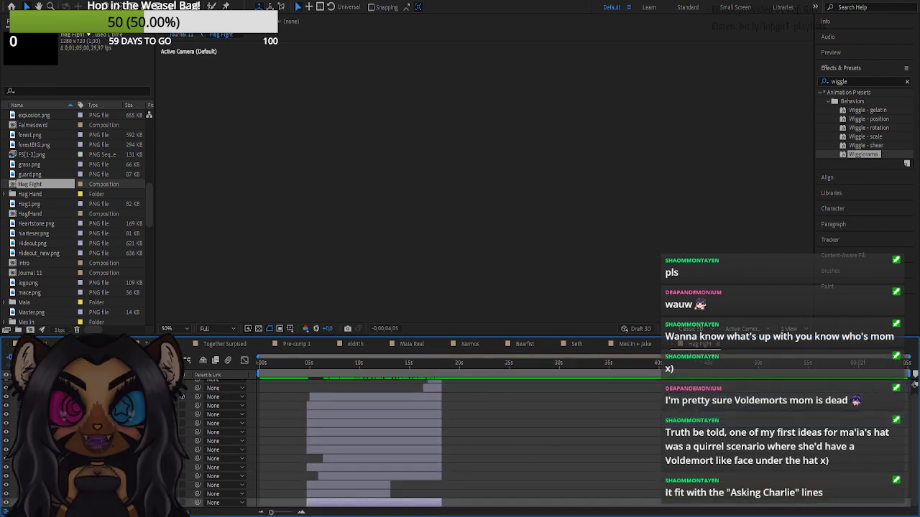
key("ctrl+a")
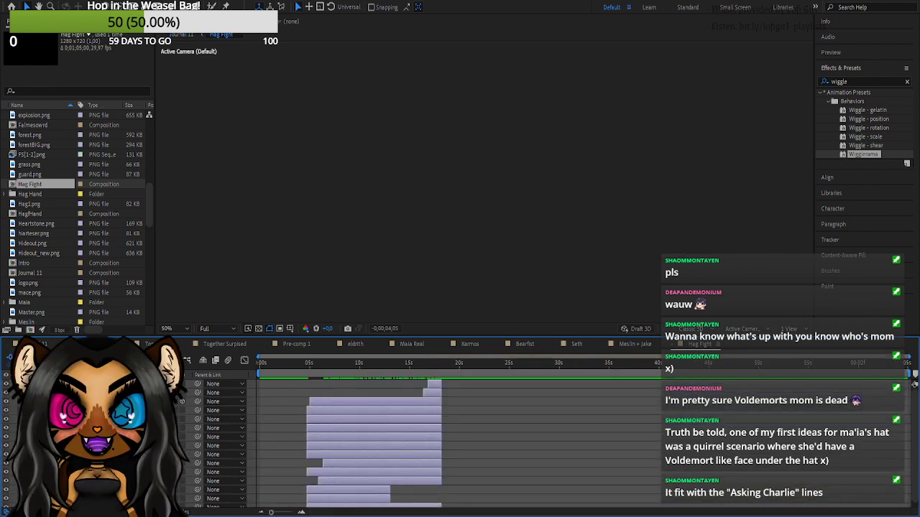
left_click(460, 492)
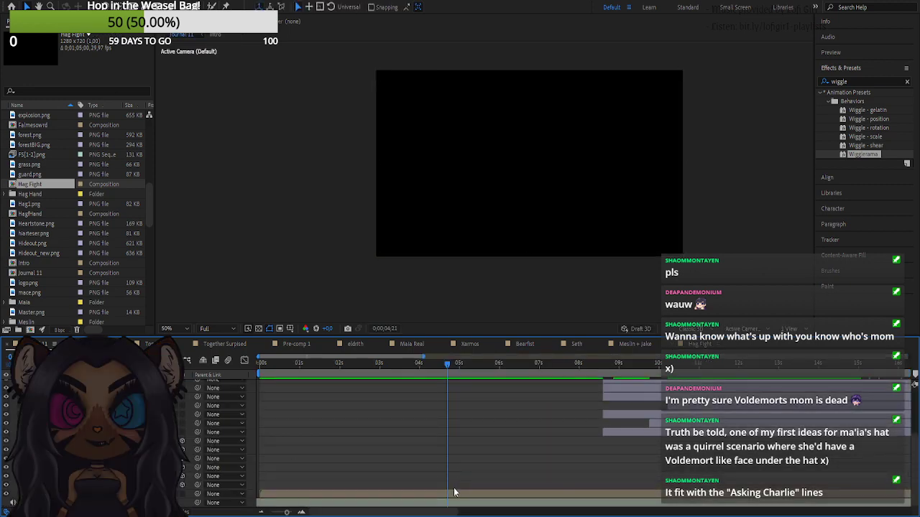
left_click(453, 493)
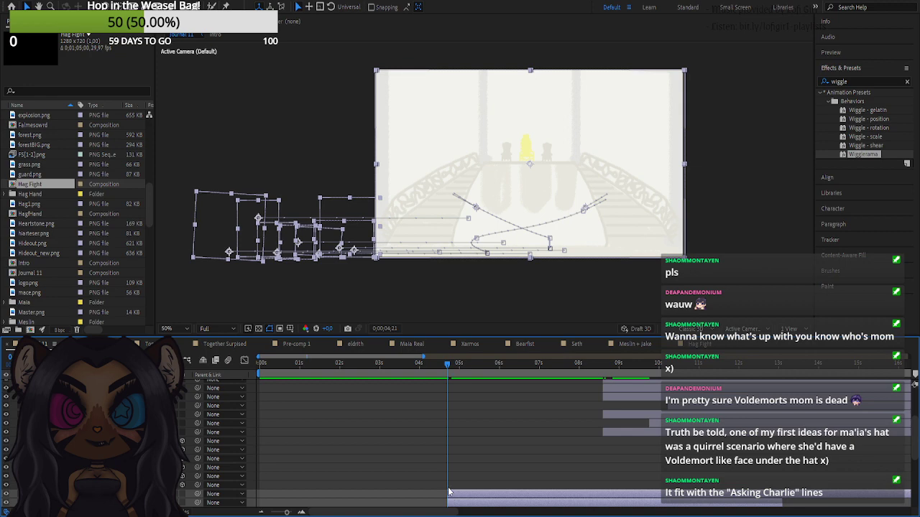
scroll(450, 491, "down", 5)
scroll(446, 485, "up", 1)
scroll(445, 486, "up", 8)
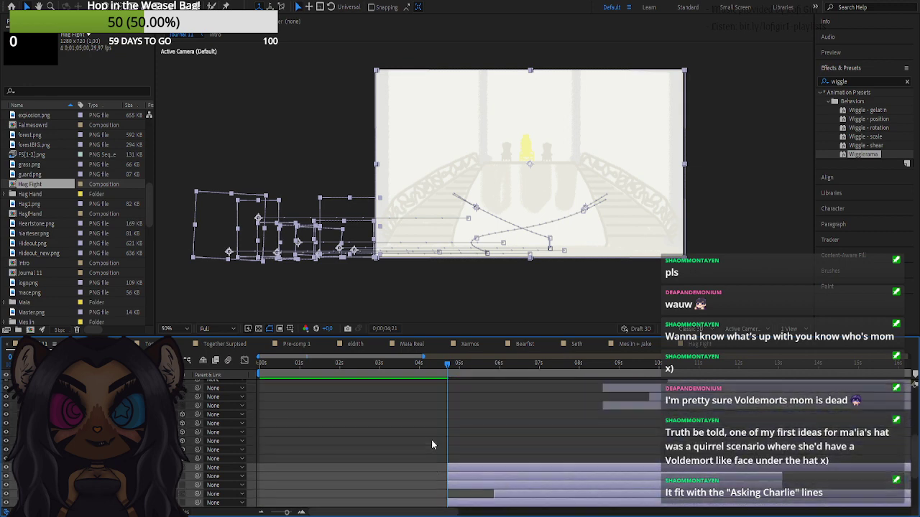
- Move the pasted hall background layer below the pasted character layers in Journal 11, checking the scene at 0;00;08;07
left_click_drag(447, 366, 587, 383)
scroll(497, 240, "up", 4)
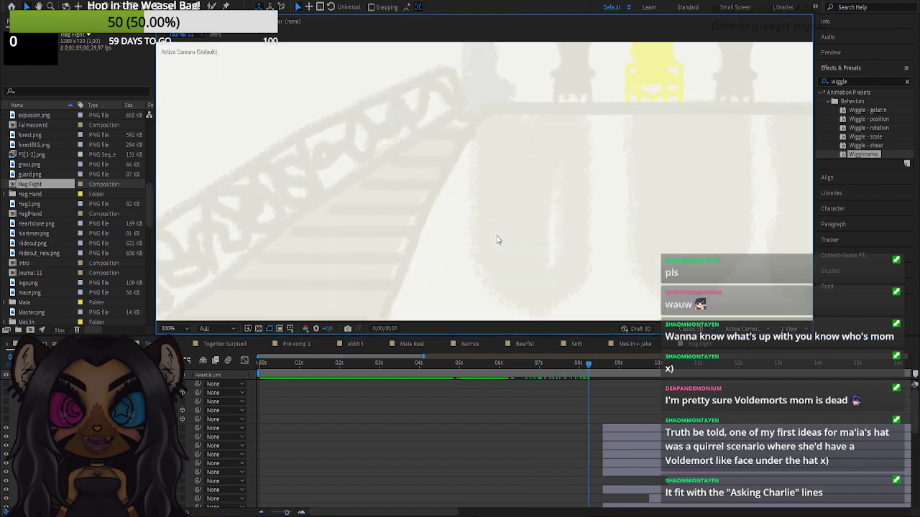
scroll(497, 240, "down", 4)
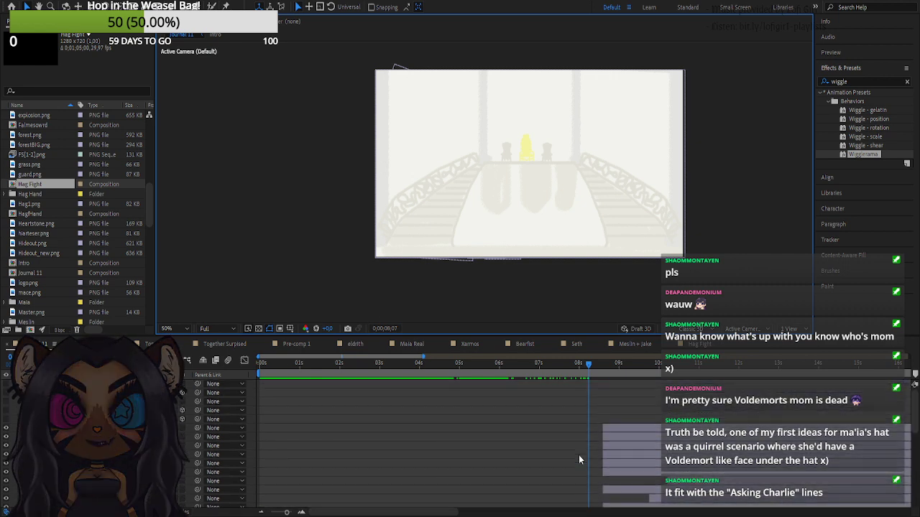
scroll(567, 447, "down", 3)
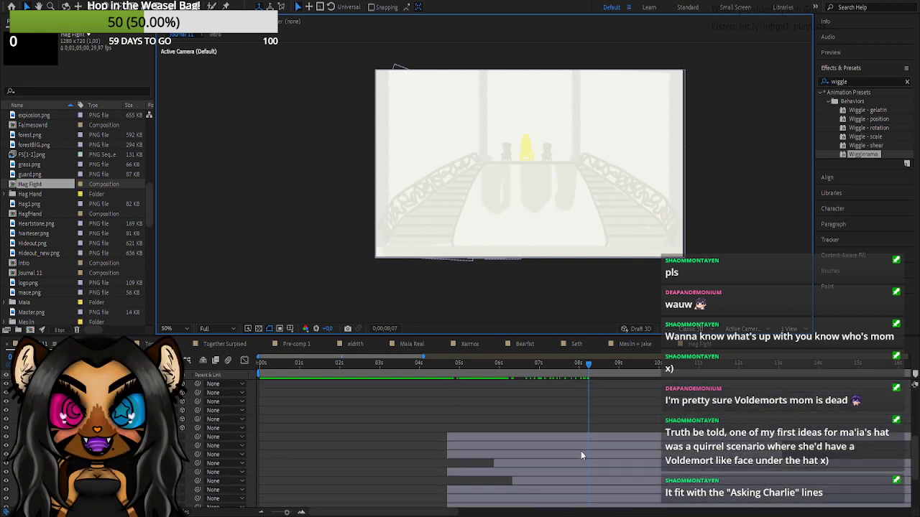
left_click(464, 438)
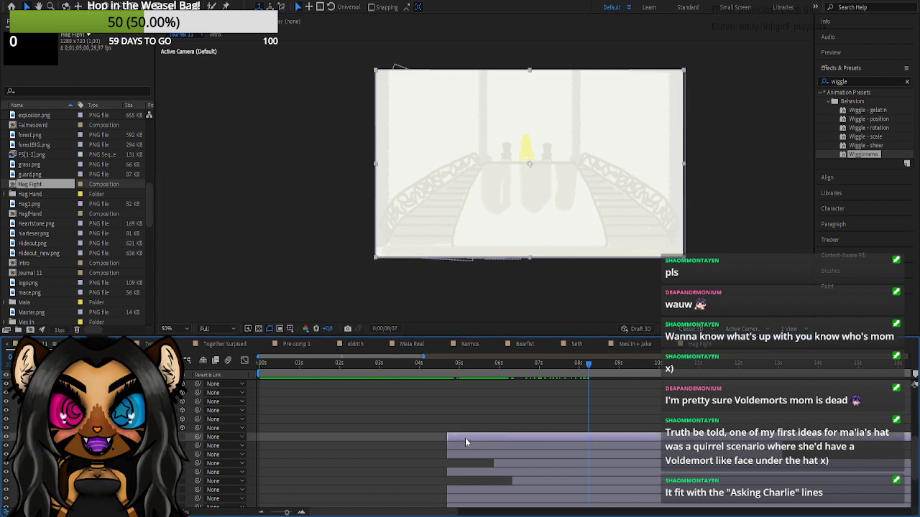
scroll(497, 448, "down", 2)
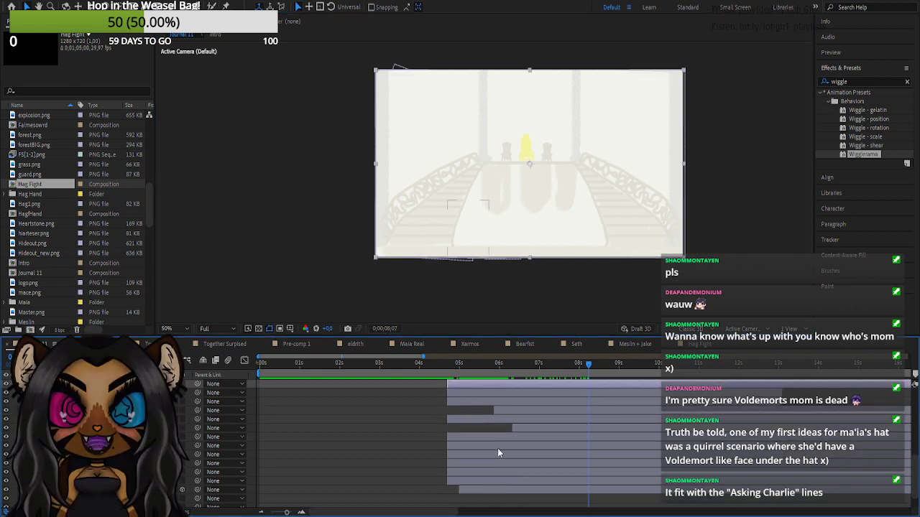
left_click_drag(478, 386, 476, 485)
left_click_drag(94, 385, 94, 494)
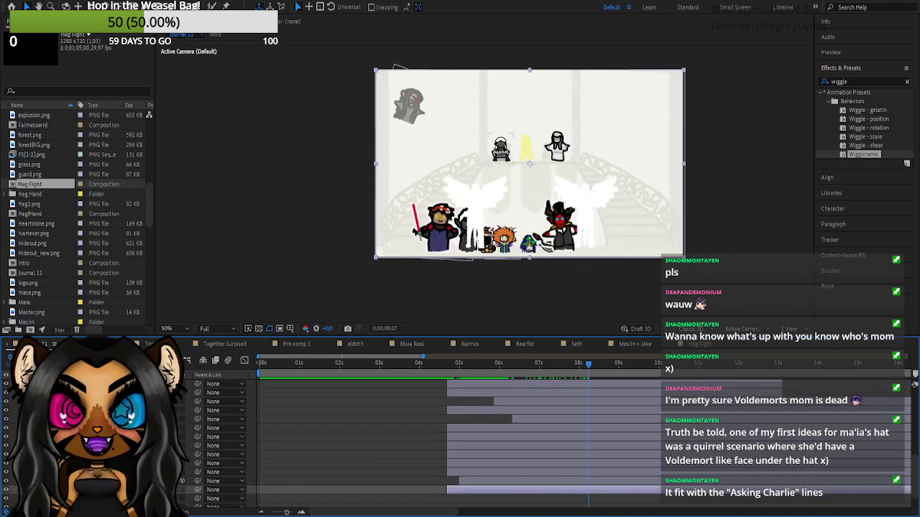
- Move the two white winged figure layers down the stack so they sit behind the characters
key("ctrl+a")
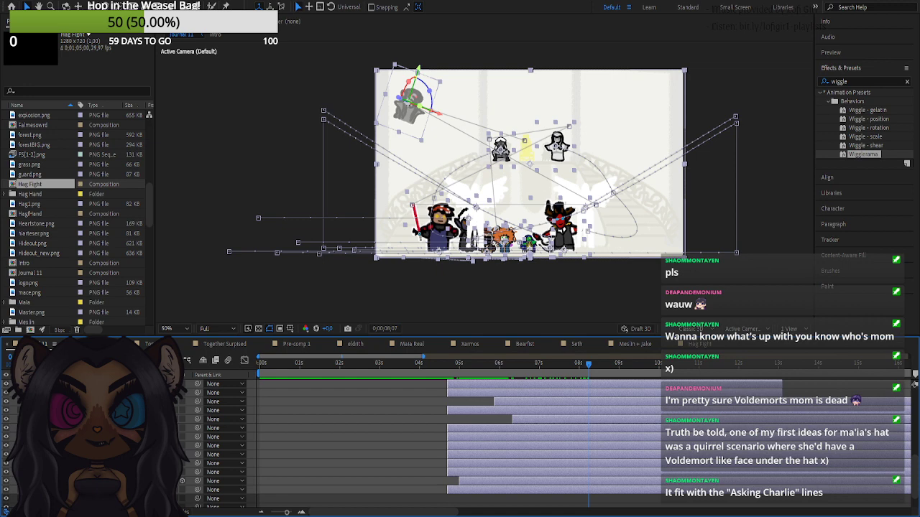
left_click(328, 479)
left_click_drag(94, 385, 94, 487)
left_click_drag(94, 385, 94, 469)
- Delete the older set of fight layers that starts after 0;00;08;07, keeping the newly pasted set
scroll(615, 452, "down", 5)
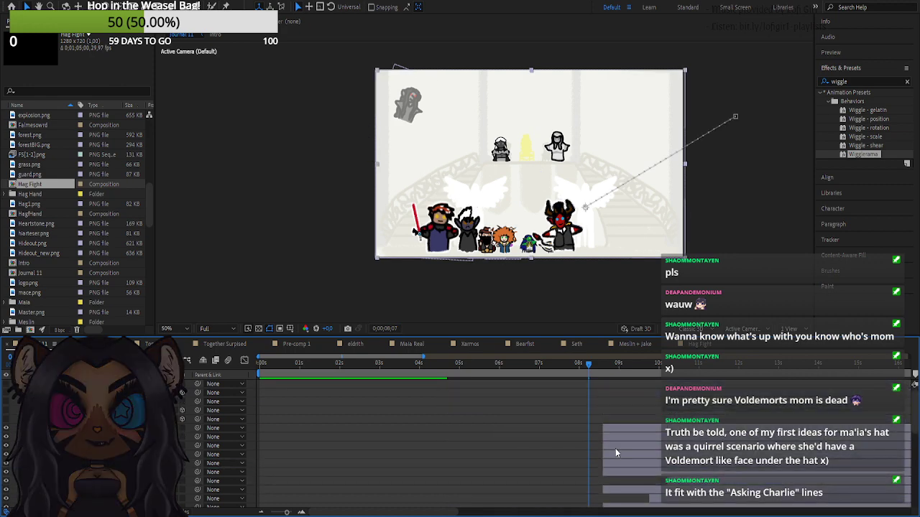
left_click(627, 434)
left_click(627, 429)
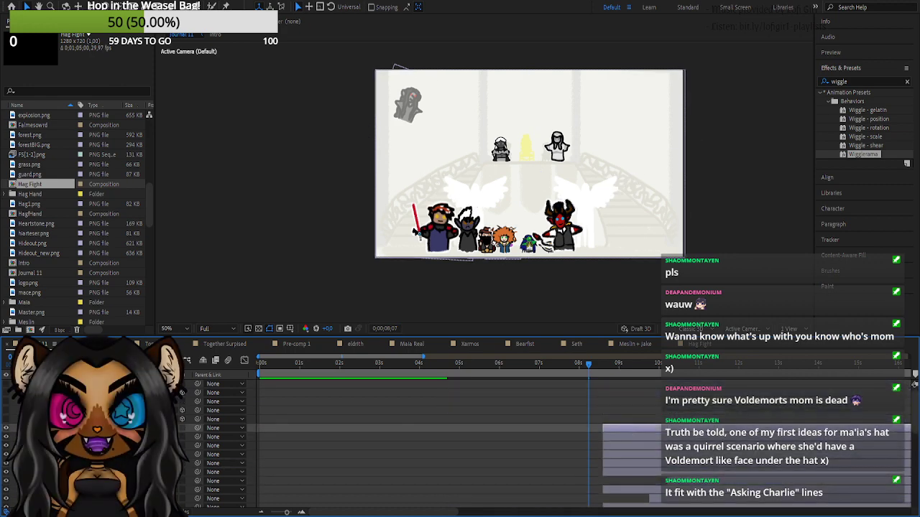
left_click(628, 490)
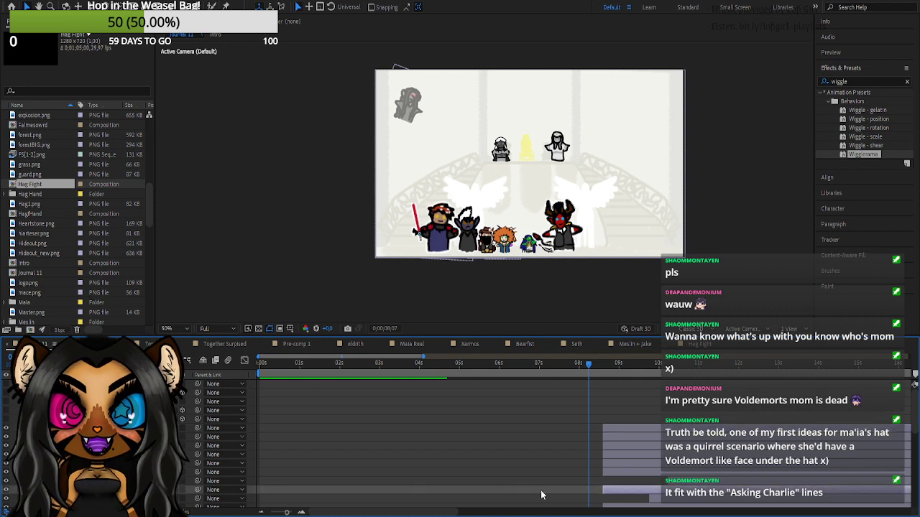
left_click_drag(632, 366, 772, 399)
left_click_drag(803, 408, 697, 427)
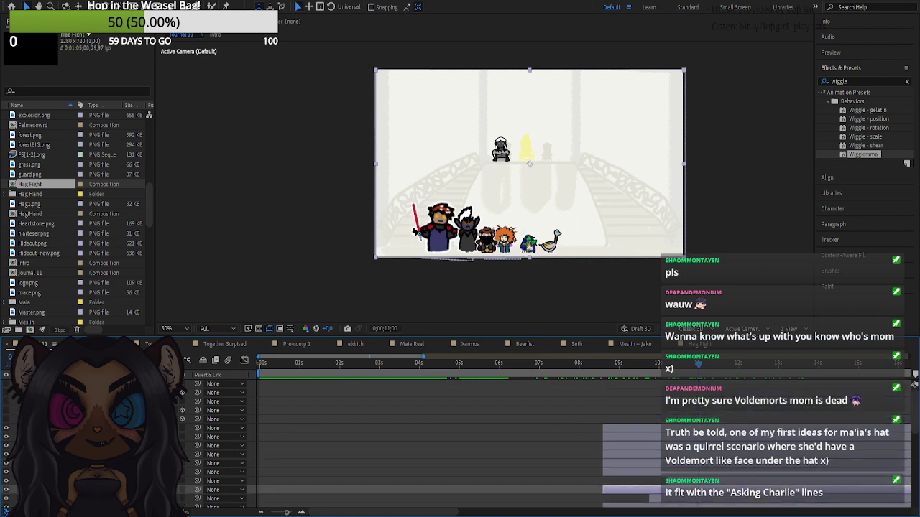
left_click(696, 428)
scroll(697, 429, "down", 2)
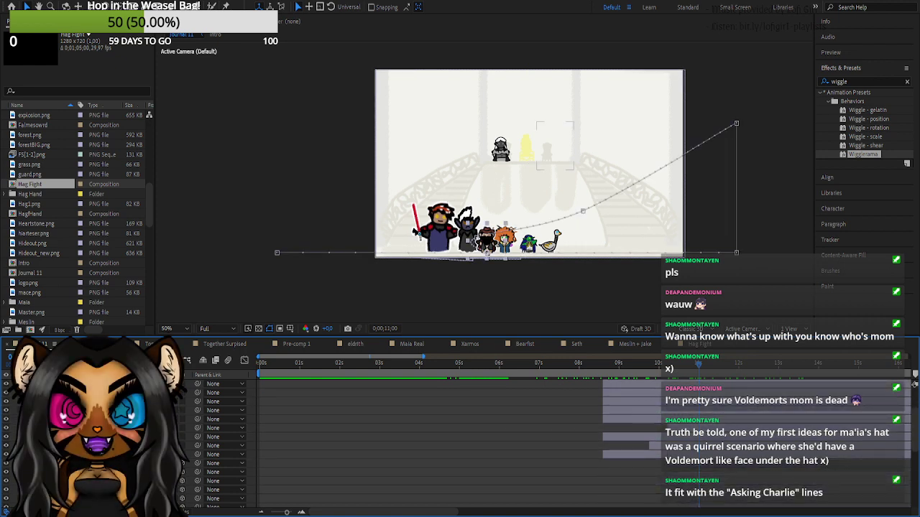
left_click(115, 454, "shift")
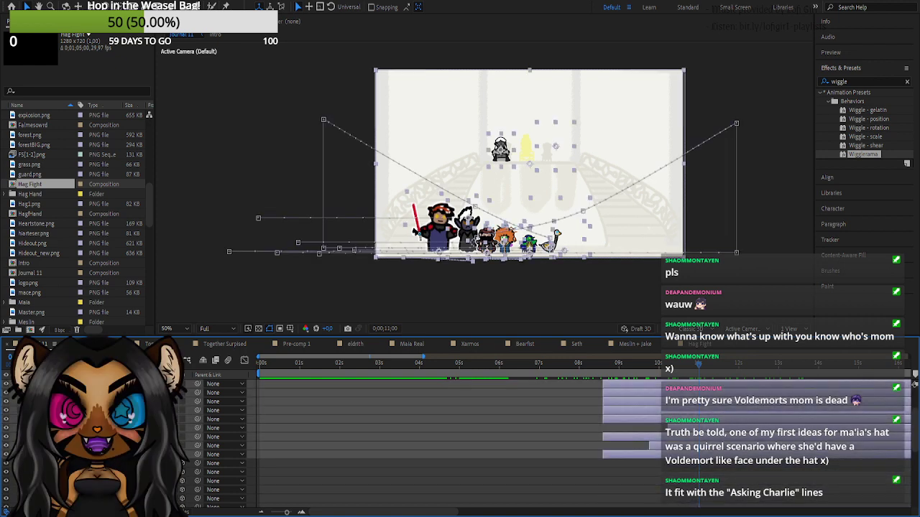
key("Delete")
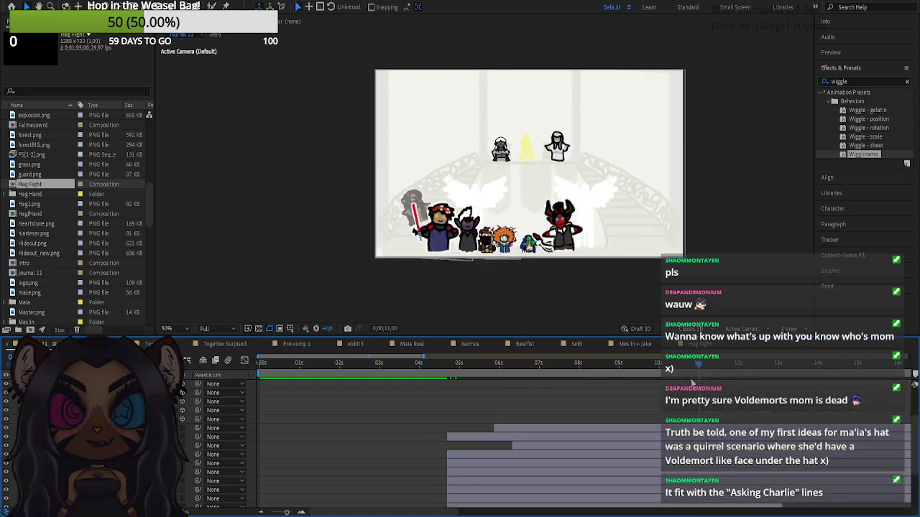
- Restack the fight scene's character layers, bringing the hag to the top and the goose in front of the horned demon
left_click_drag(673, 375, 692, 381)
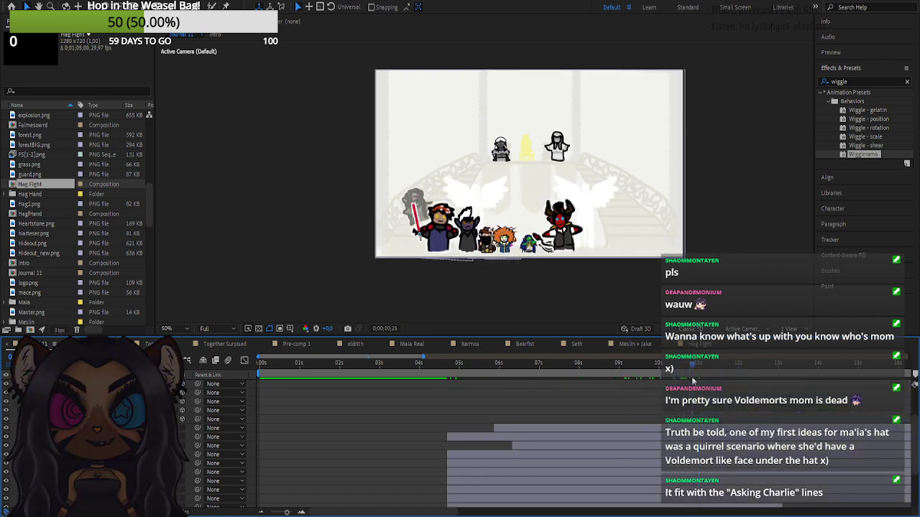
scroll(202, 455, "down", 1)
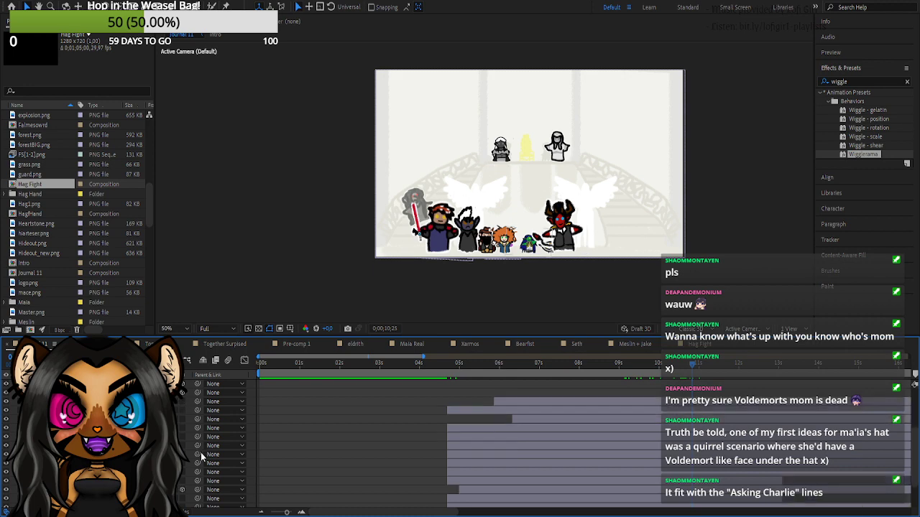
left_click_drag(94, 490, 93, 407)
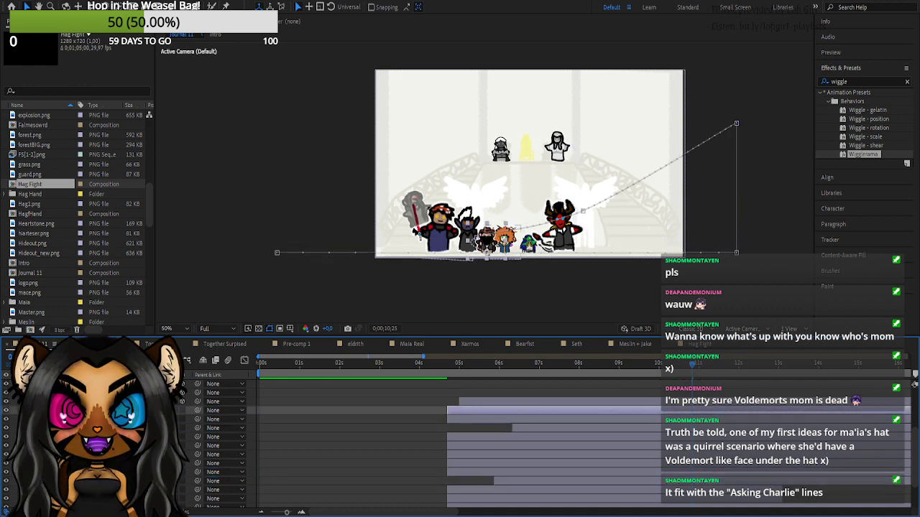
left_click_drag(94, 473, 94, 415)
left_click(94, 472)
left_click_drag(94, 472, 93, 423)
left_click_drag(93, 473, 93, 450)
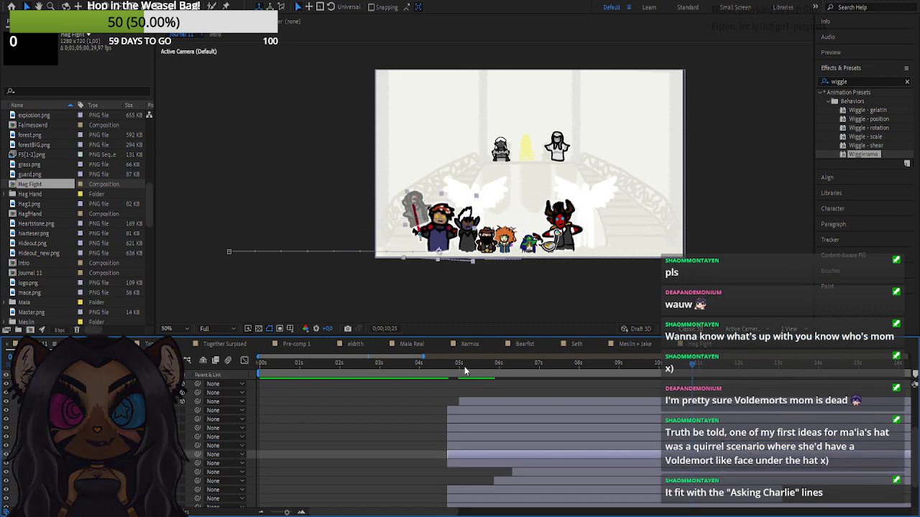
- At 0;00;19;14 in the doorway scene, flip the hag to face the other way and reverse her tilt
left_click_drag(415, 368, 767, 440)
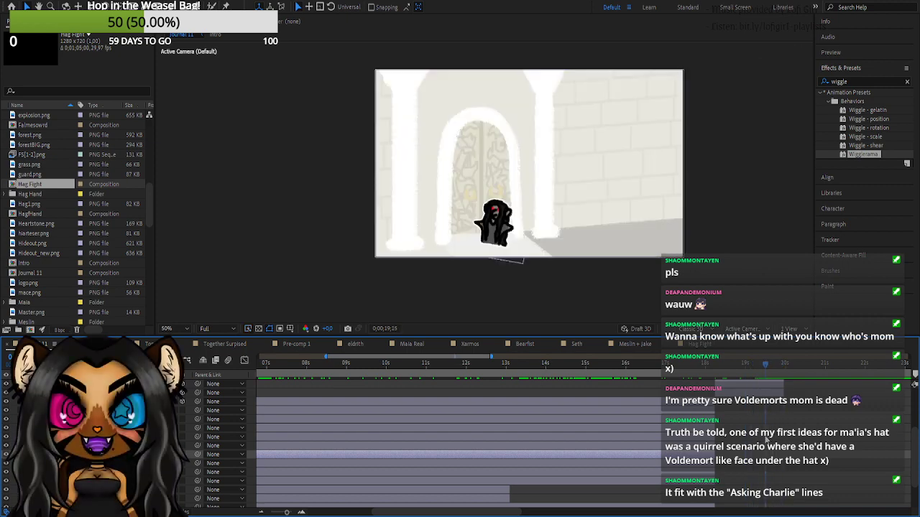
scroll(763, 440, "up", 2)
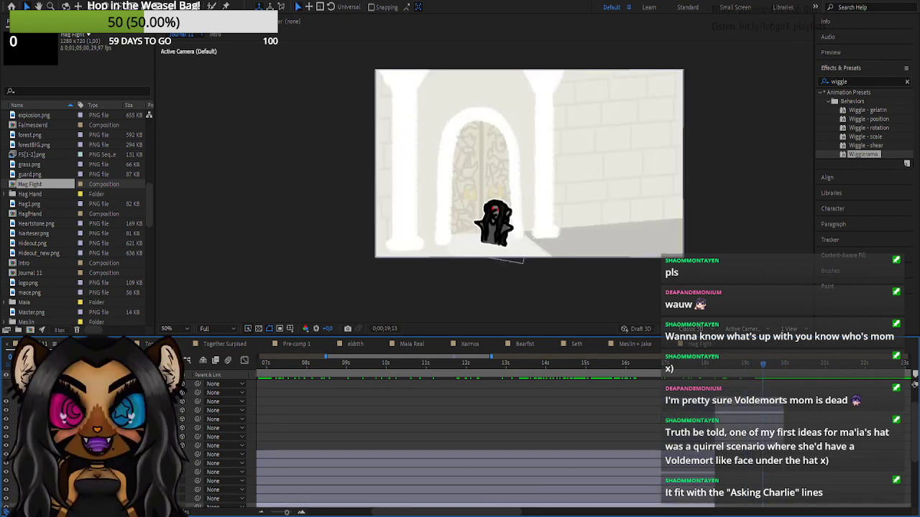
left_click(35, 401)
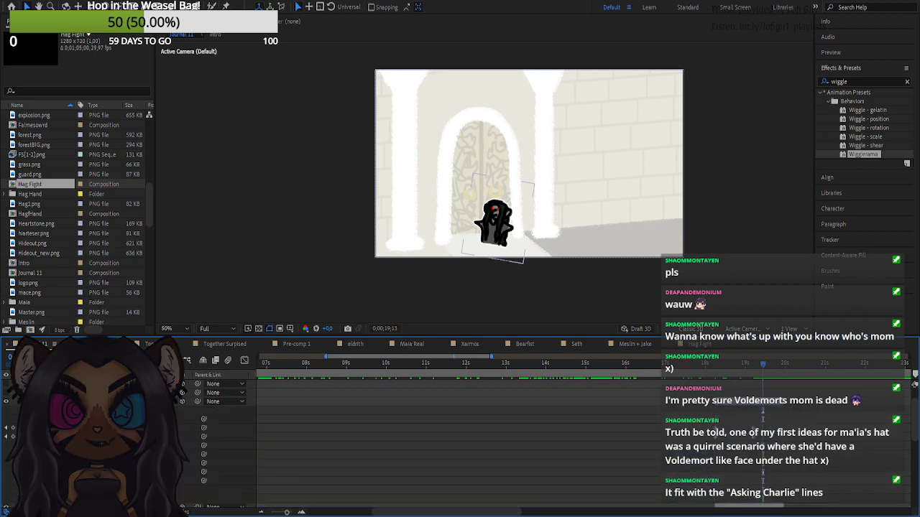
left_click(79, 401)
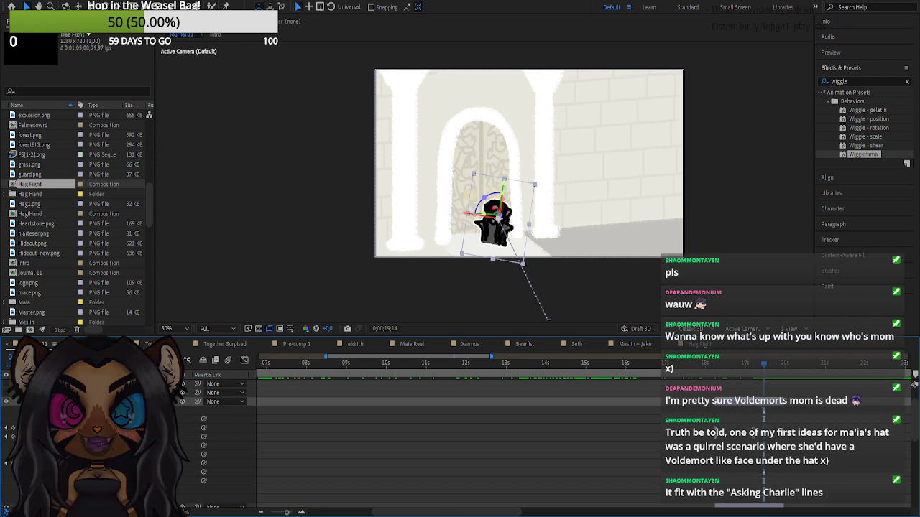
key("Return")
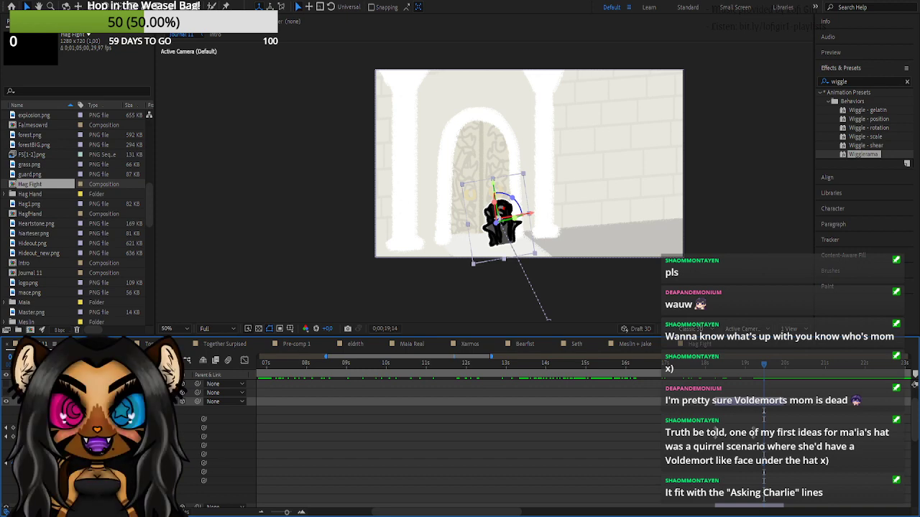
key("Return")
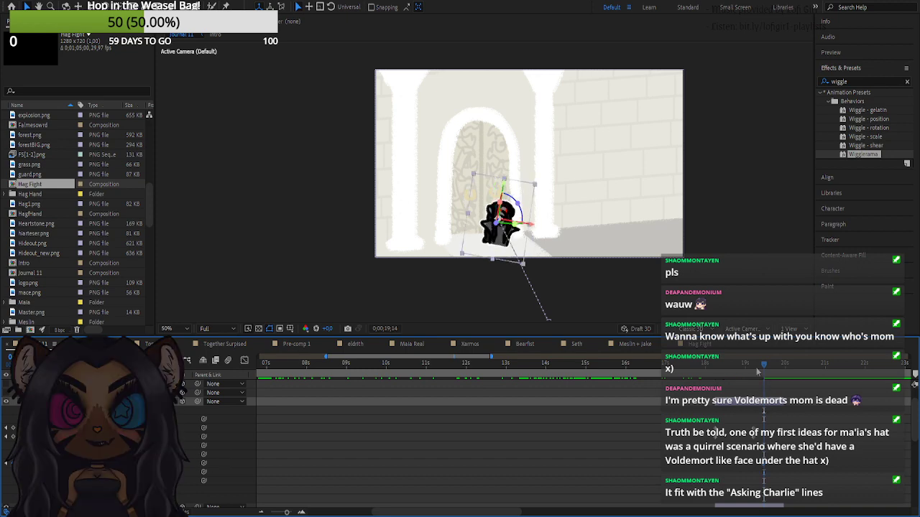
left_click_drag(757, 370, 783, 381)
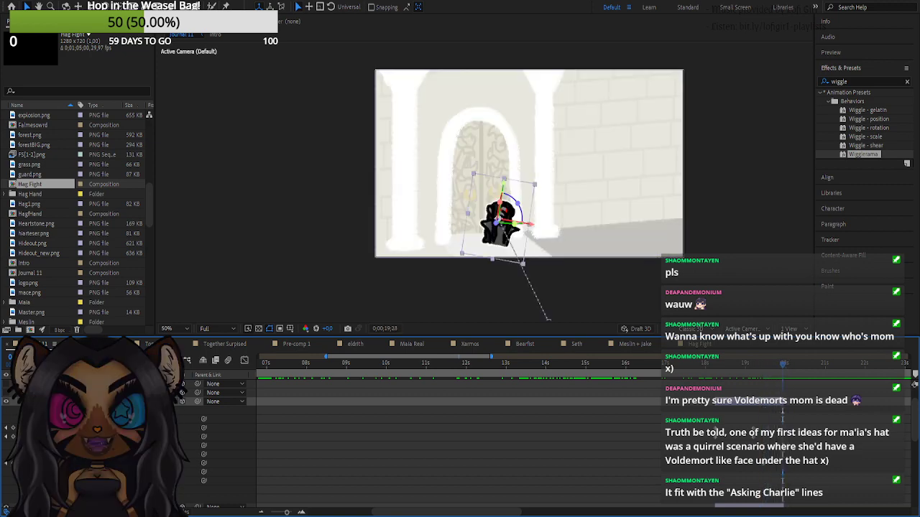
left_click(36, 402)
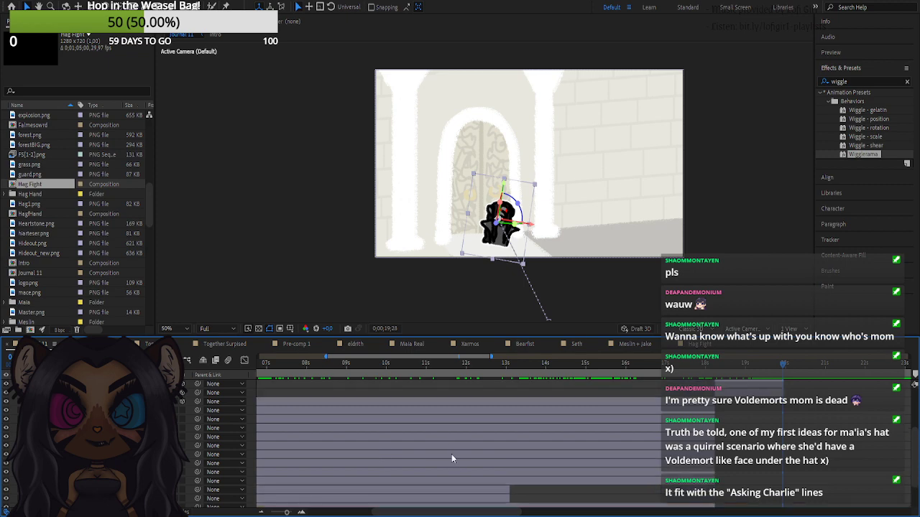
- Copy the fight scene's character and background layers, leaving out the winged figures, and paste them above the doorway scene's hag layer
left_click(440, 406)
scroll(463, 485, "down", 2)
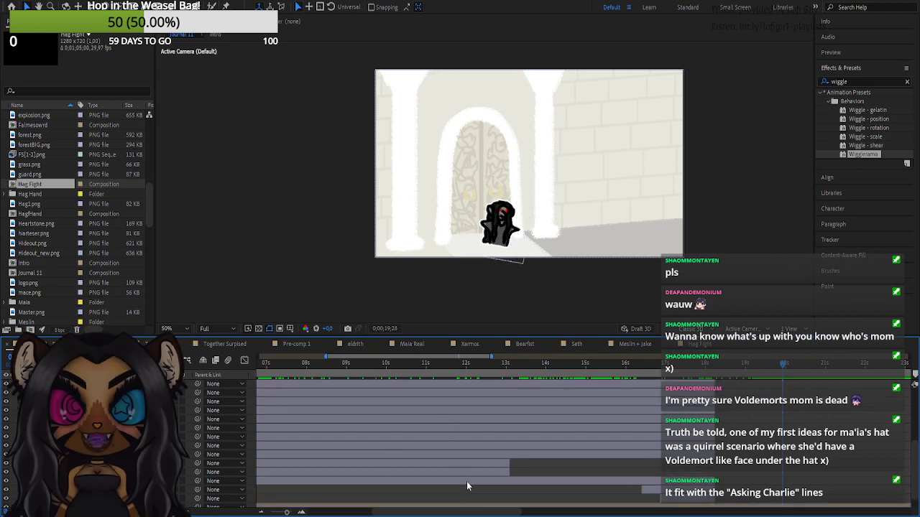
left_click(470, 457, "shift")
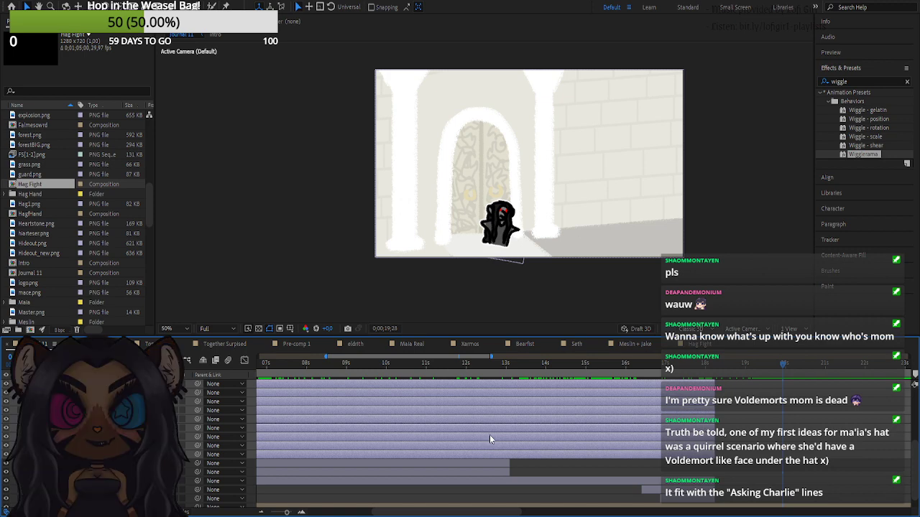
left_click(511, 484, "ctrl")
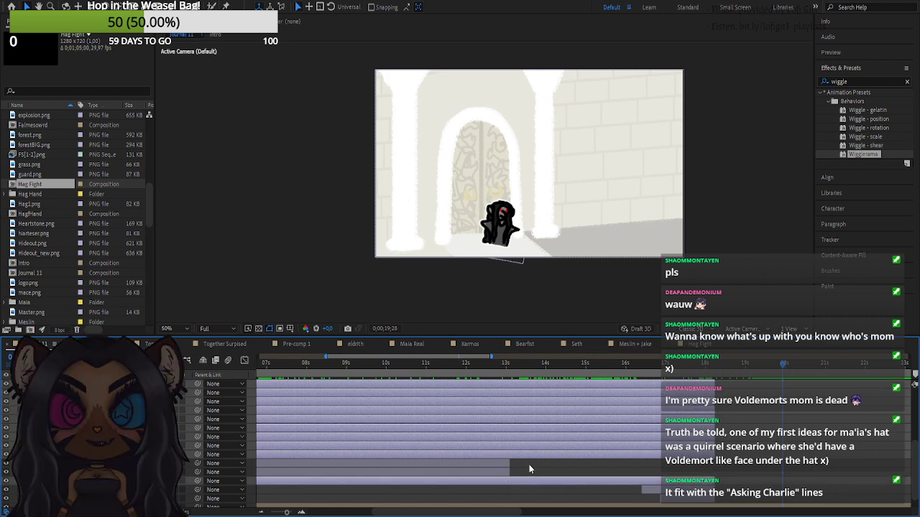
scroll(529, 465, "up", 3)
left_click(742, 405)
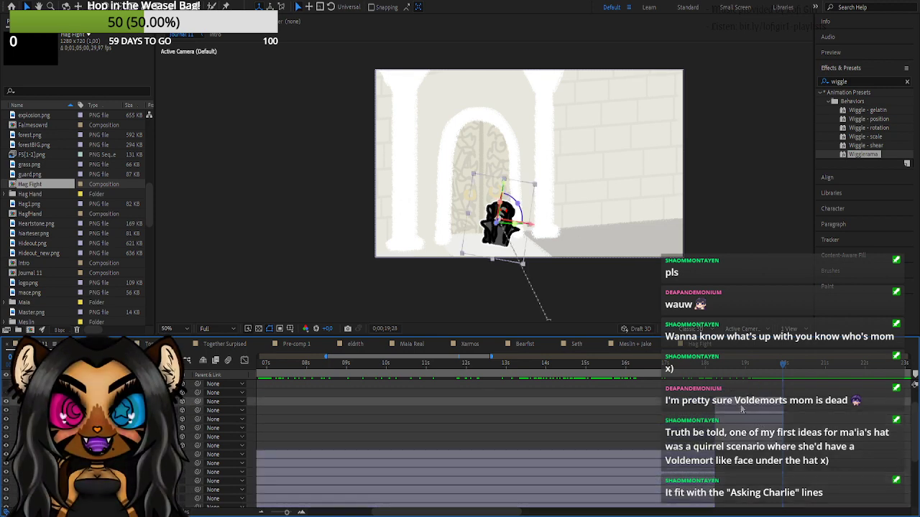
scroll(742, 405, "up", 1)
left_click(738, 426, "shift")
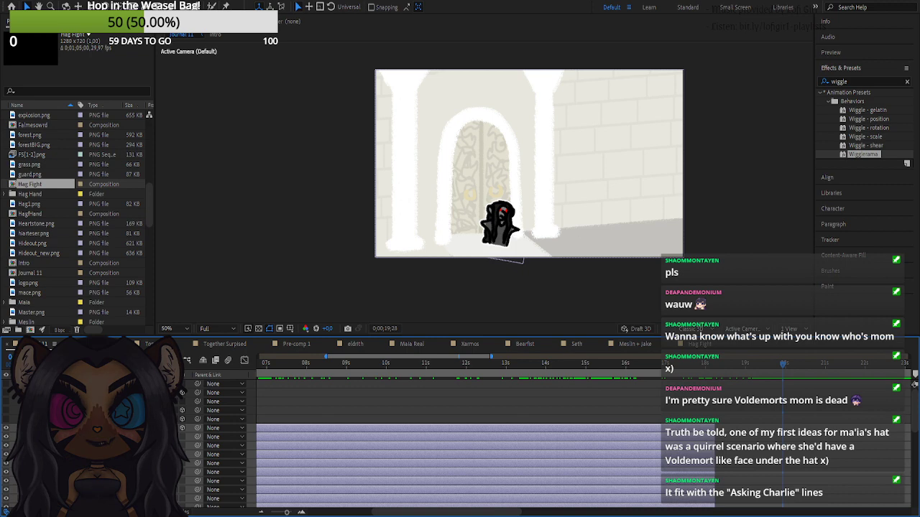
scroll(739, 426, "down", 2)
scroll(738, 426, "up", 2)
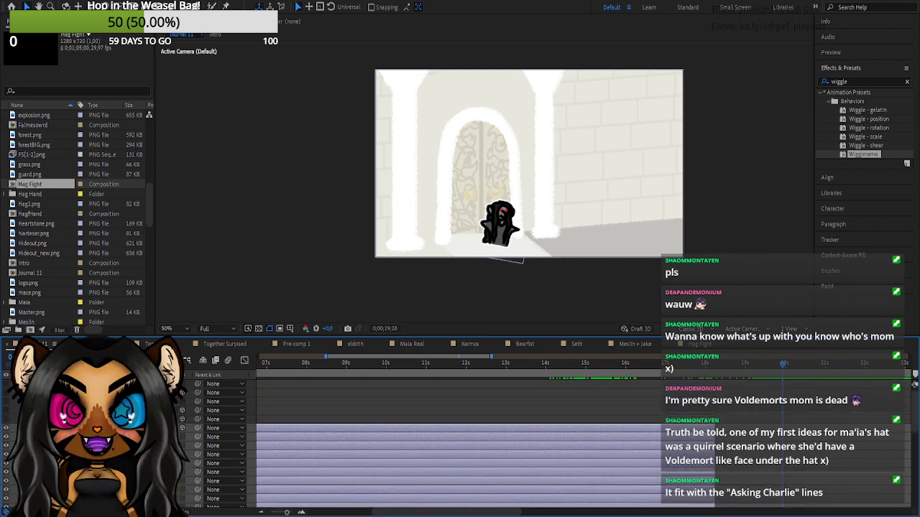
- Trim the starts of all the pasted fight layers together to about 0;00;14;00, keeping their staggered entrances
left_click(738, 402)
left_click(738, 428)
left_click(738, 402)
left_click(738, 428)
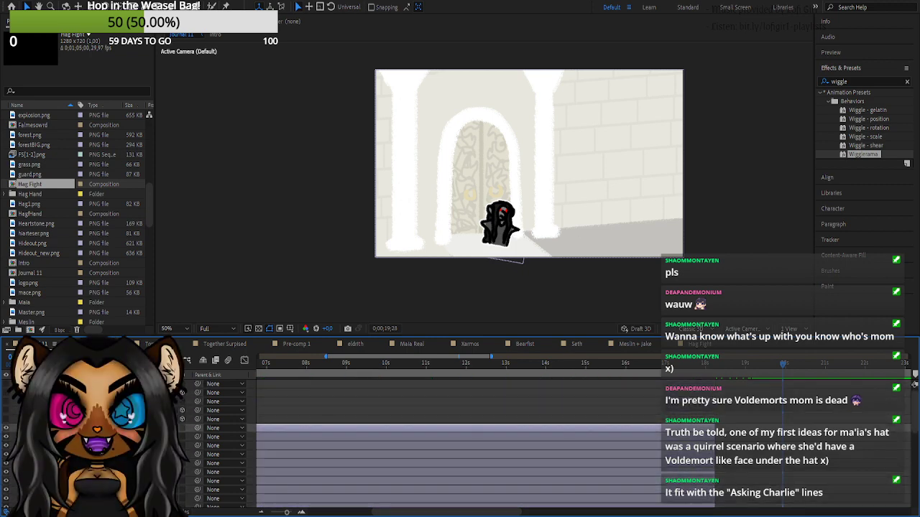
scroll(431, 469, "down", 2)
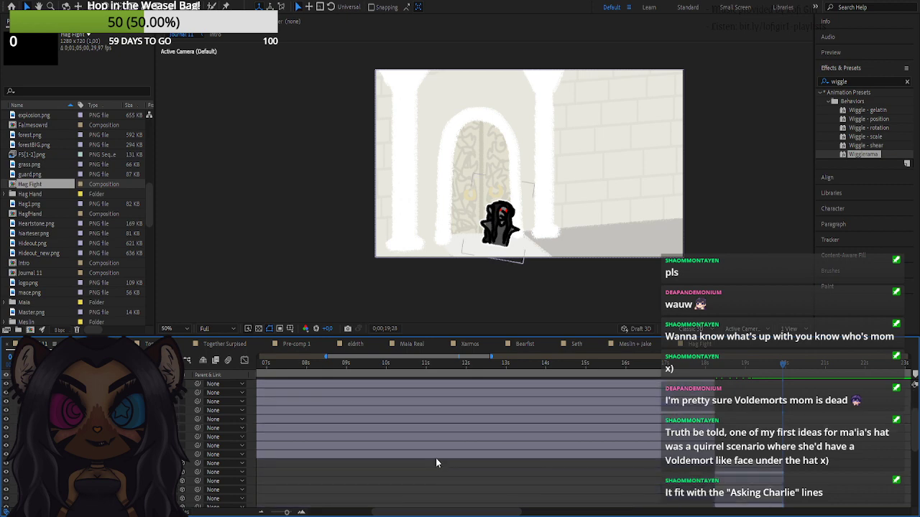
left_click_drag(418, 513, 352, 514)
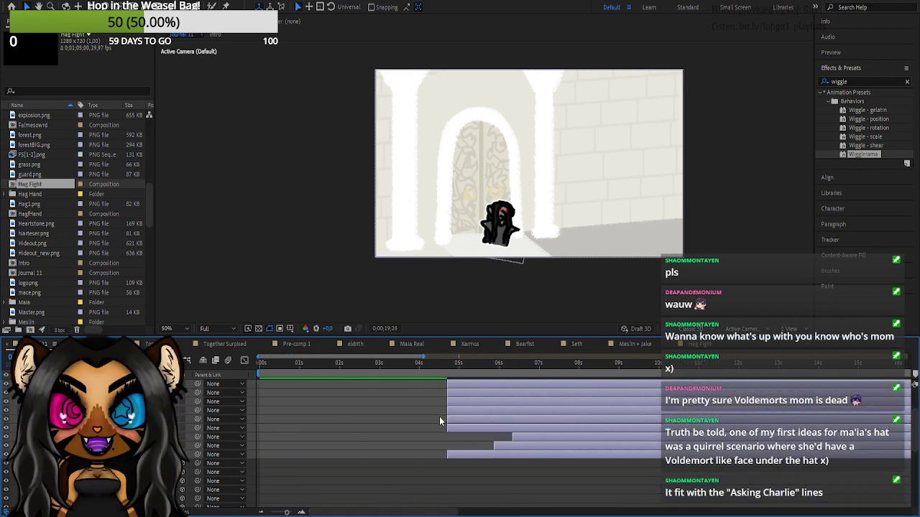
left_click_drag(445, 417, 818, 419)
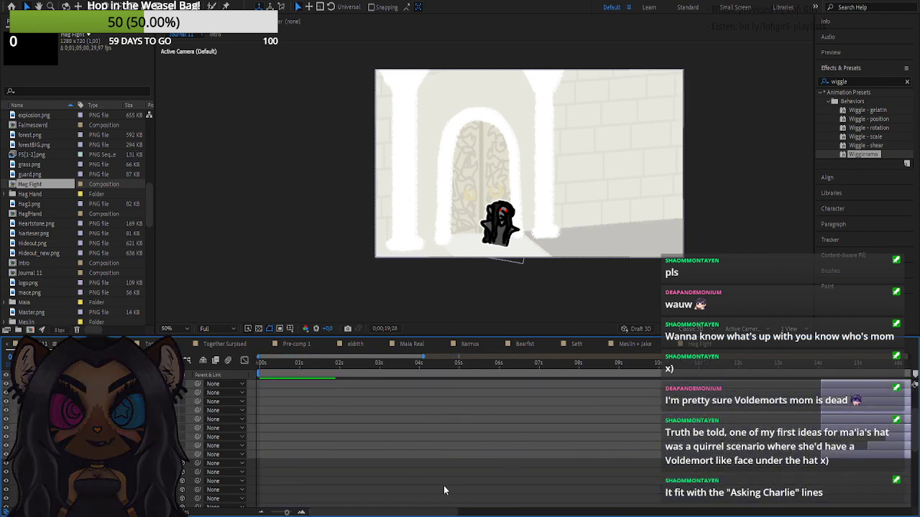
left_click_drag(411, 514, 513, 513)
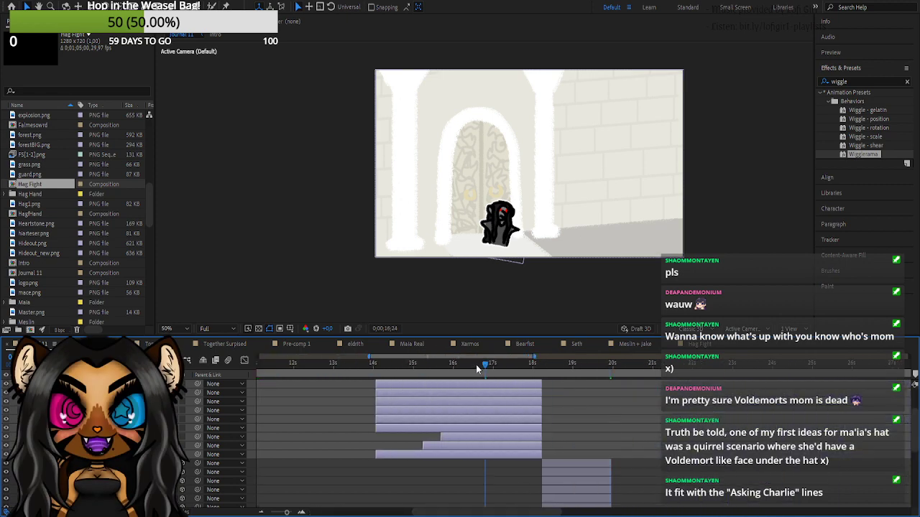
- Trim the start of each pasted fight layer, characters and background alike, to 0;00;16;00
left_click_drag(477, 365, 407, 369)
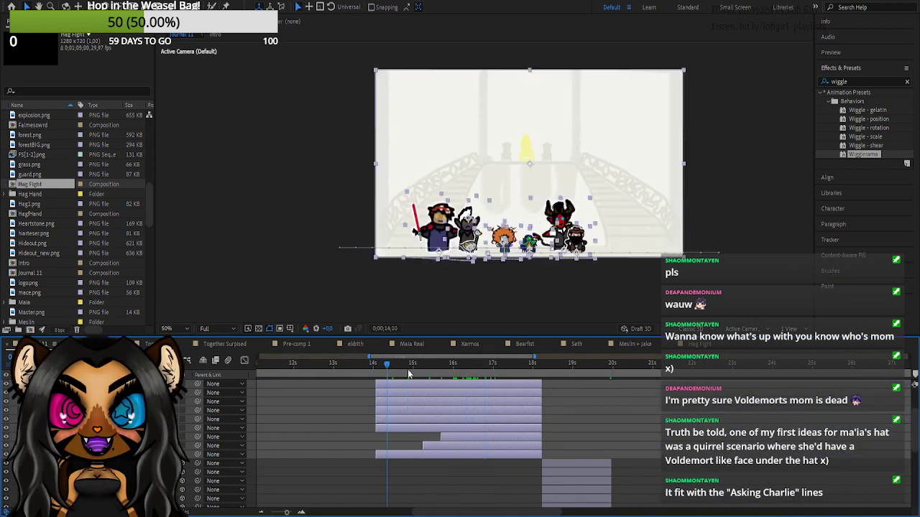
left_click(450, 371)
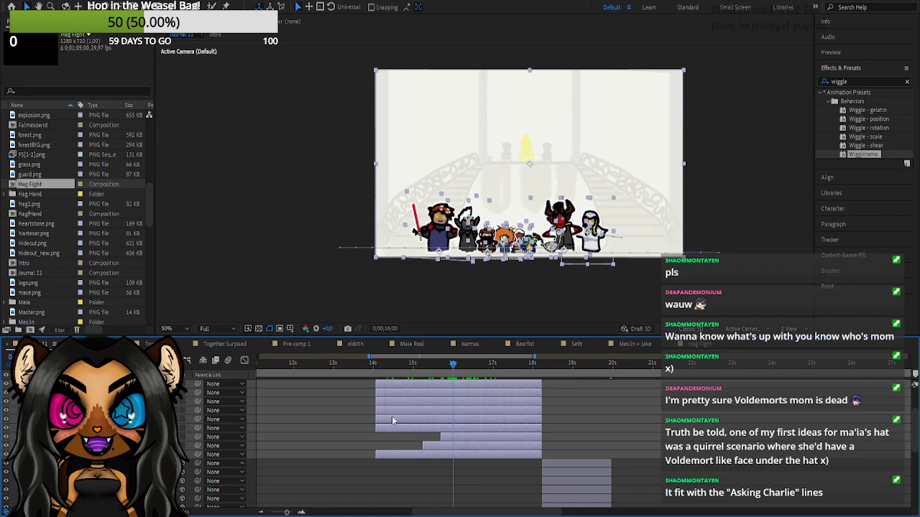
left_click_drag(375, 417, 384, 415)
left_click(429, 500)
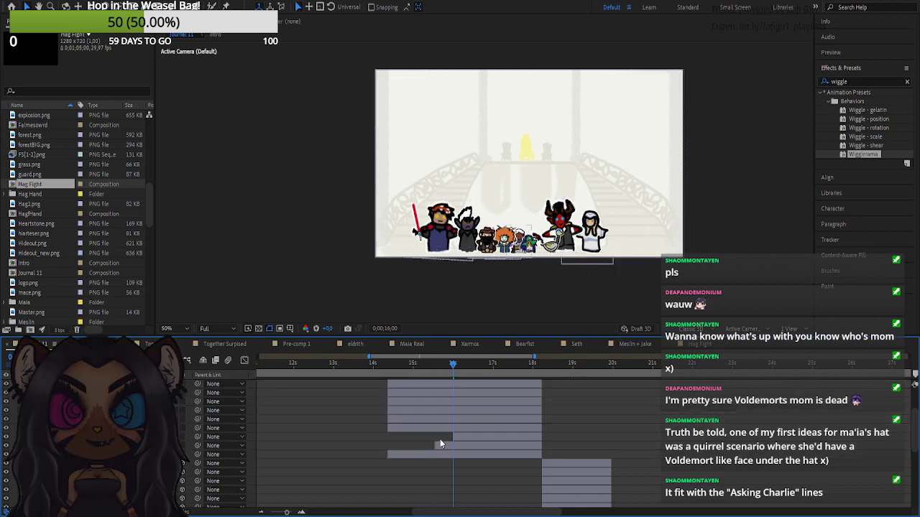
left_click_drag(436, 447, 453, 460)
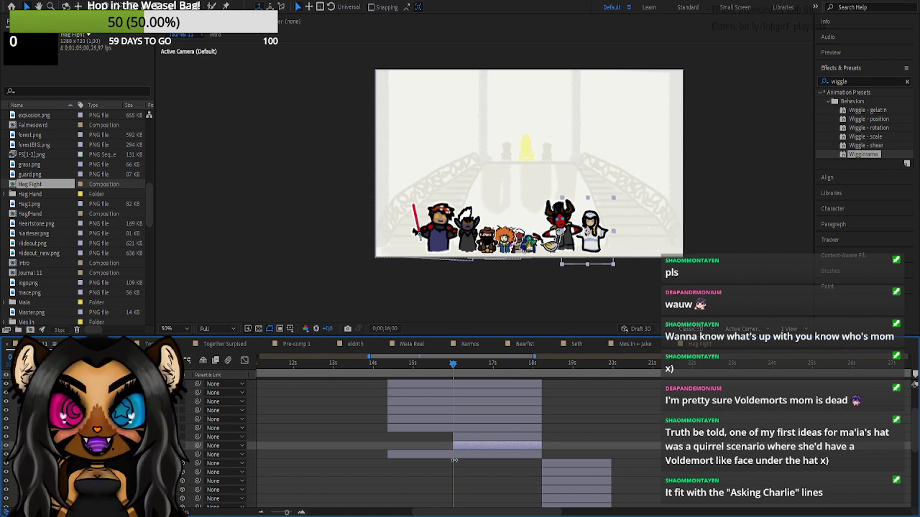
left_click_drag(388, 459, 429, 461)
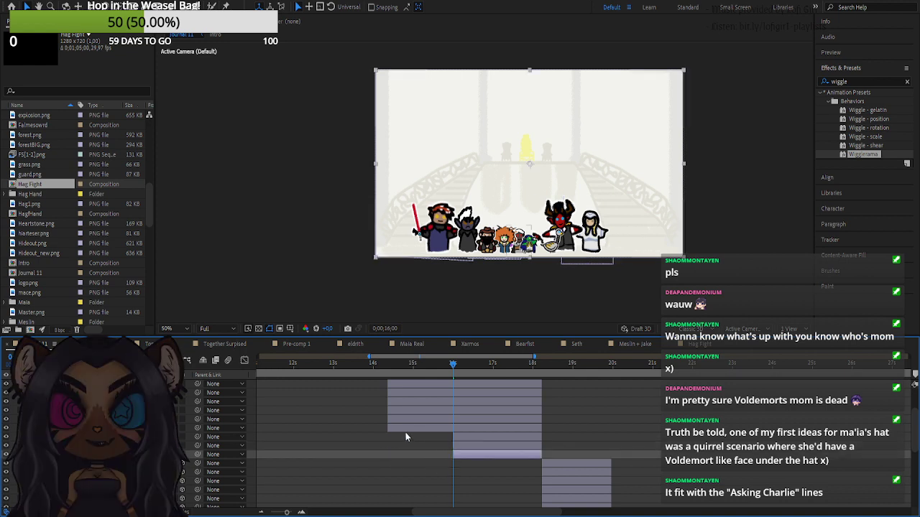
left_click_drag(387, 428, 452, 429)
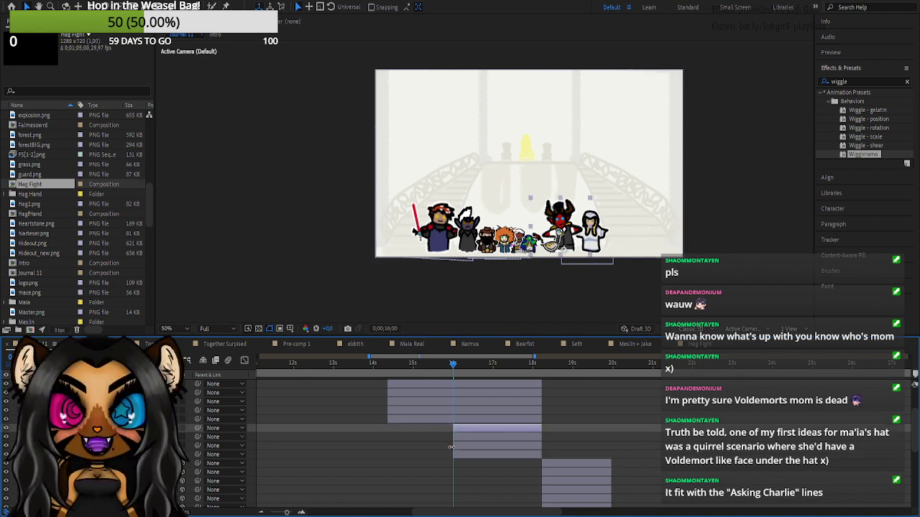
left_click_drag(388, 419, 452, 419)
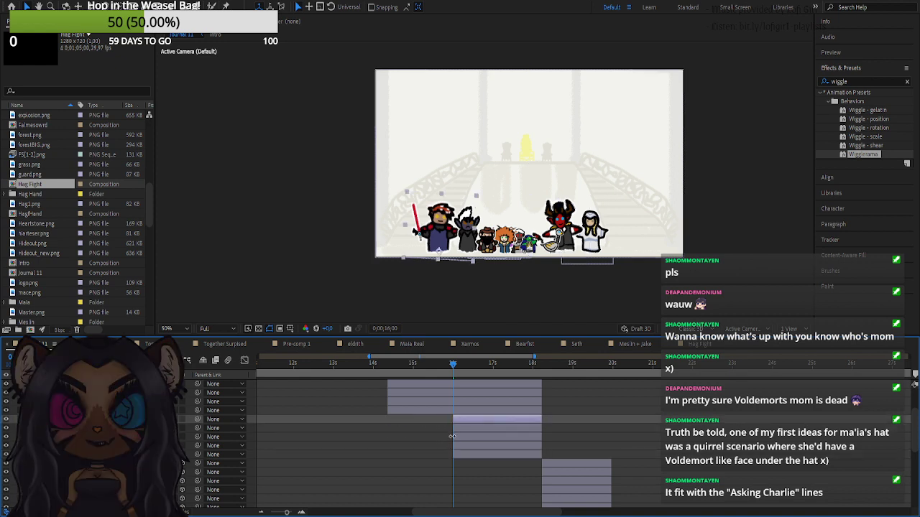
left_click_drag(389, 410, 452, 411)
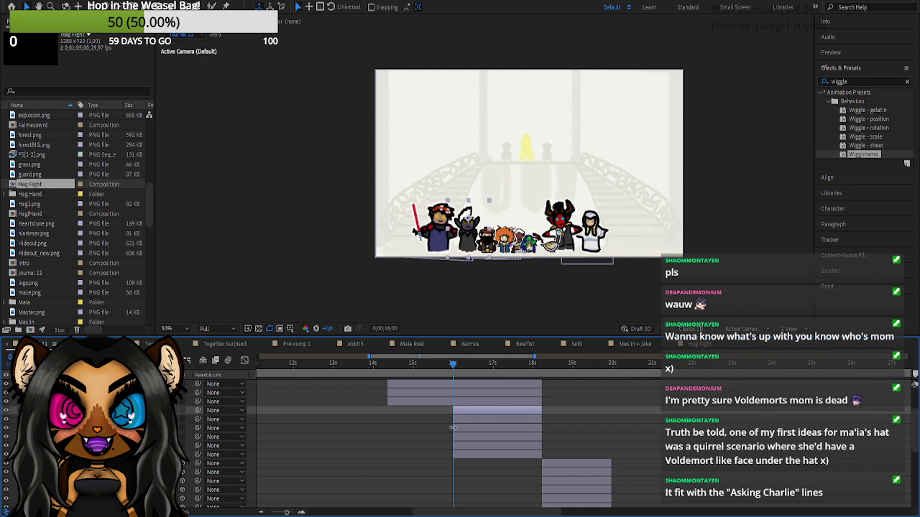
scroll(403, 423, "up", 1)
left_click_drag(390, 429, 446, 436)
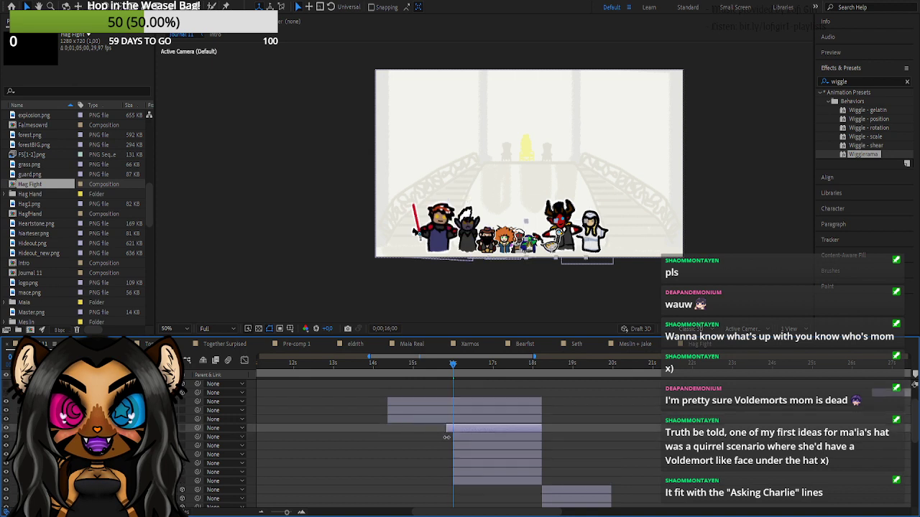
left_click_drag(388, 419, 436, 429)
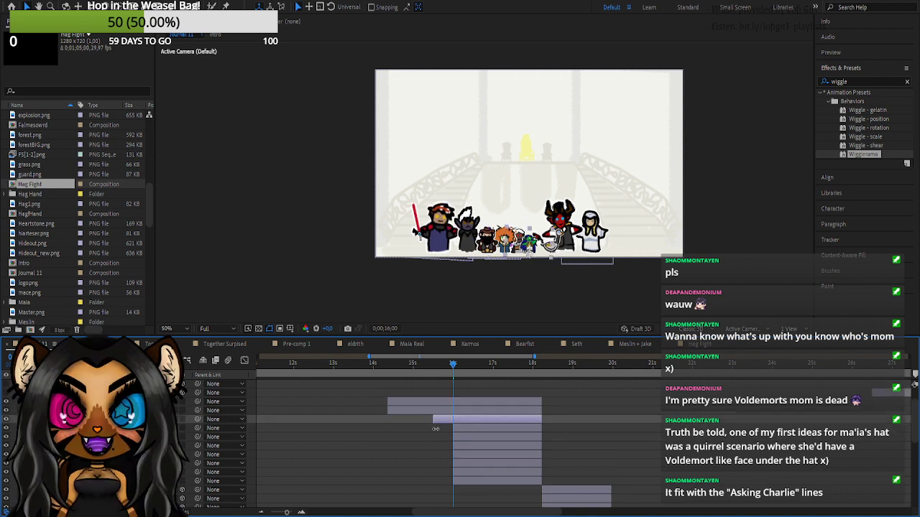
left_click(388, 411)
left_click_drag(402, 416, 449, 426)
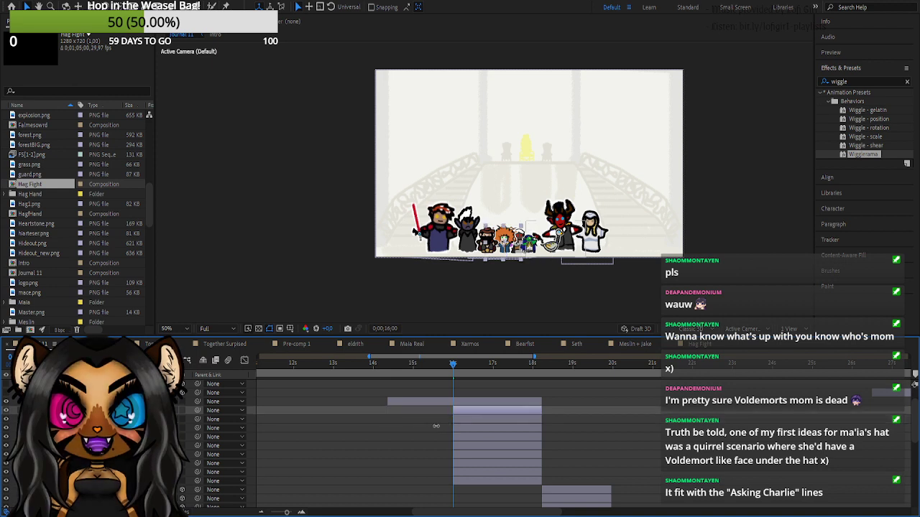
left_click_drag(389, 403, 415, 403)
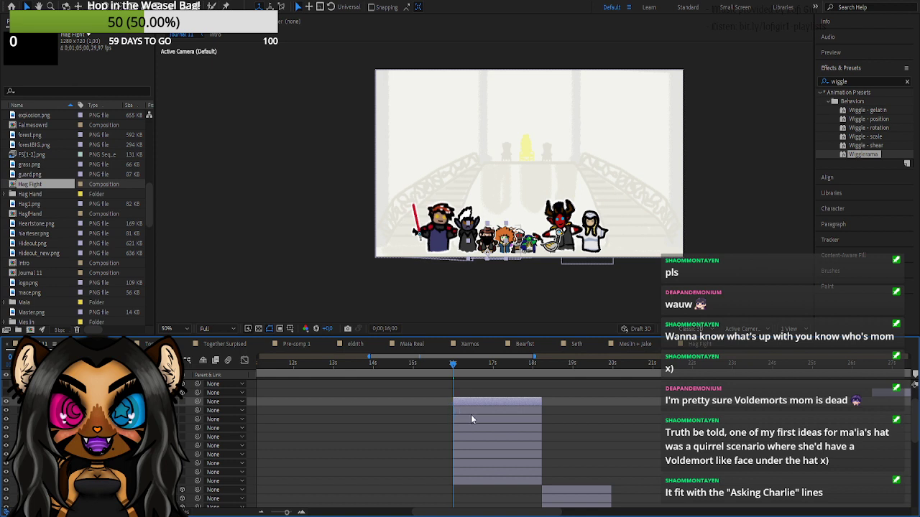
- Move the trimmed fight layers together so they start directly after the doorway scene, at about 0;00;20;00
scroll(485, 438, "down", 1)
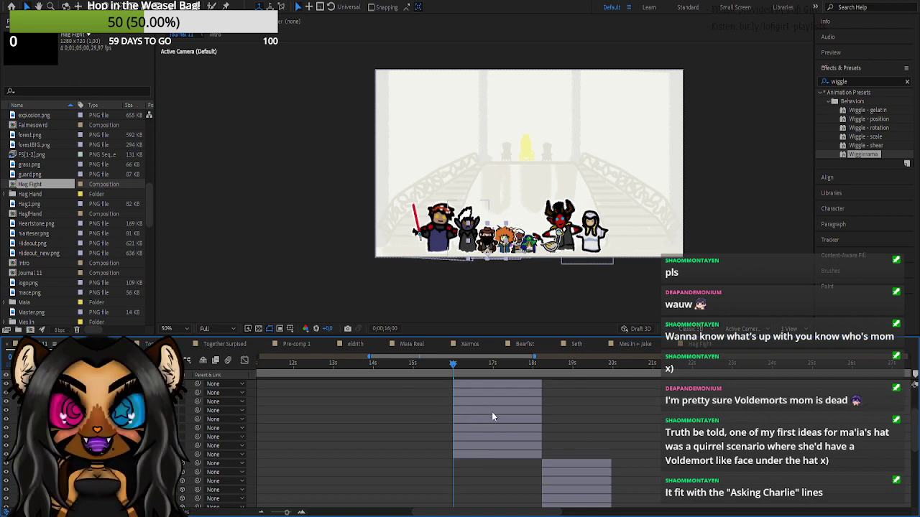
left_click(486, 457)
left_click_drag(474, 402, 627, 413)
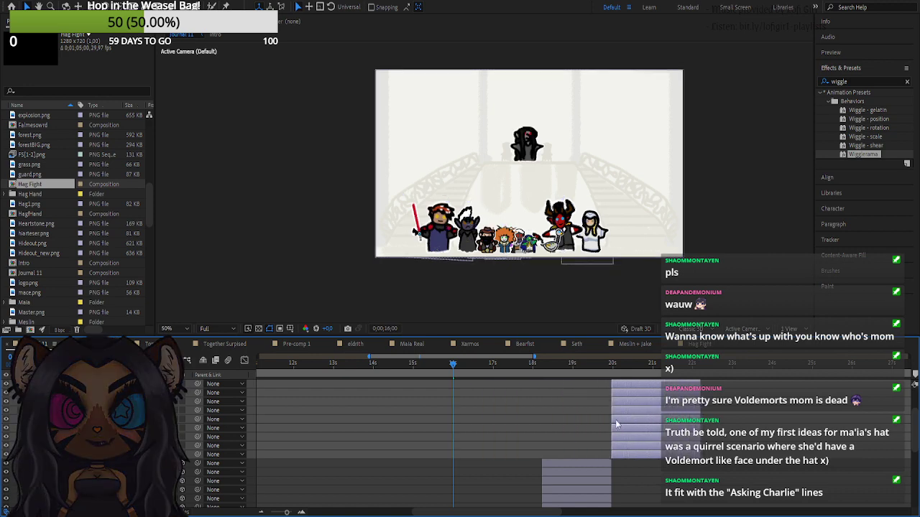
- Extend the repeated fight scene's background to about 0;00;30;20 and its character layers to about 0;00;29;00
left_click(622, 454)
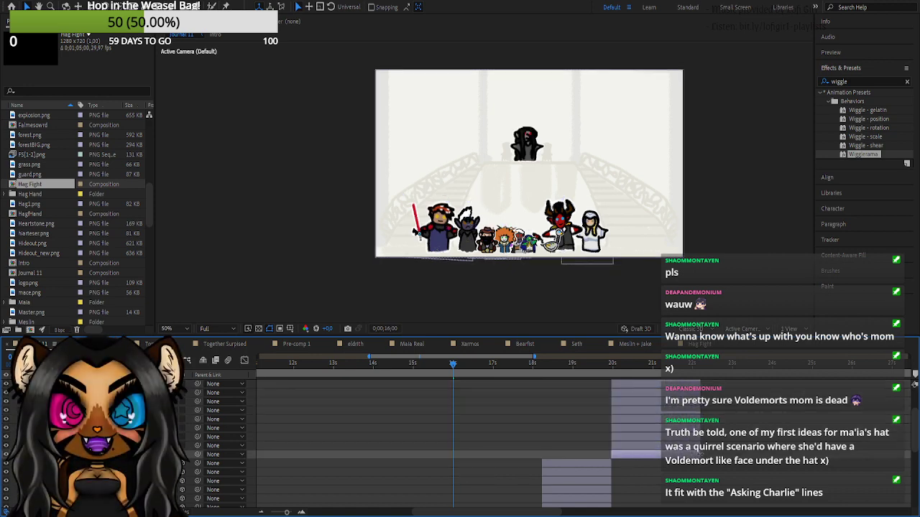
left_click_drag(900, 462, 886, 457)
scroll(545, 423, "up", 3)
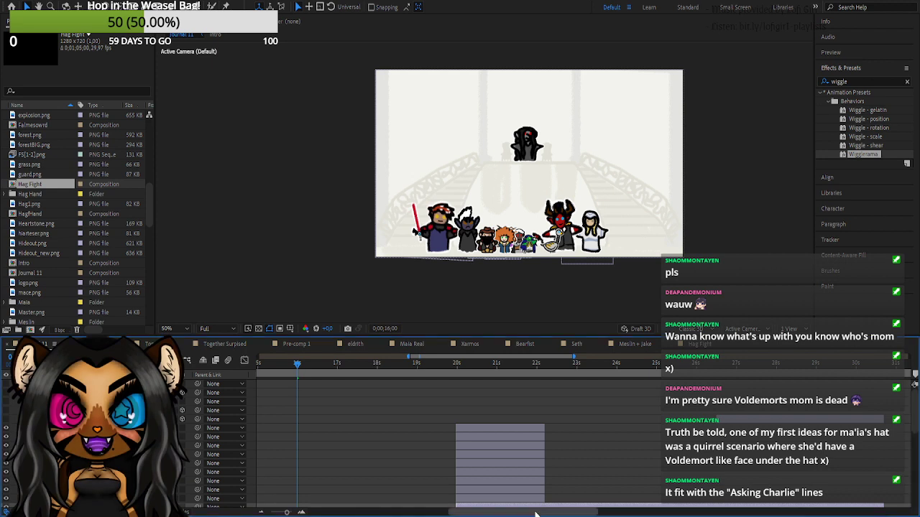
left_click(533, 429)
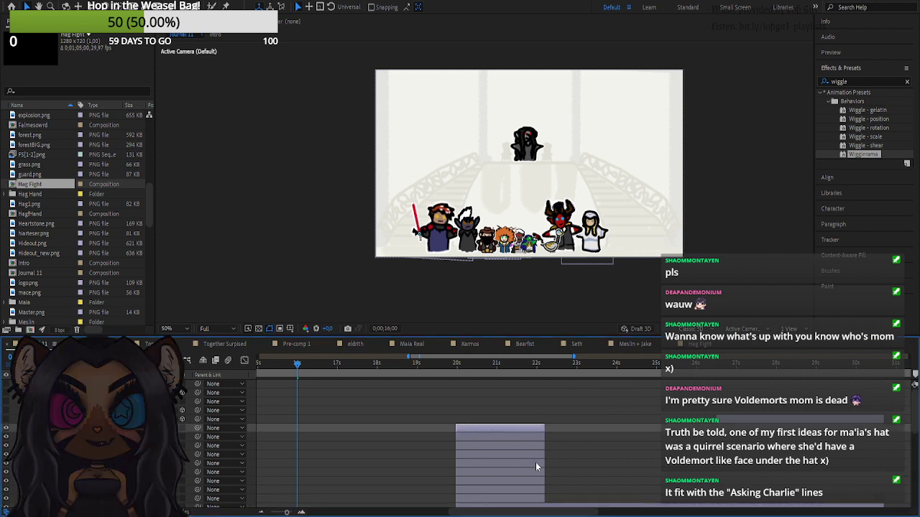
left_click(532, 498, "shift")
left_click_drag(544, 473, 547, 472)
left_click_drag(690, 482, 820, 482)
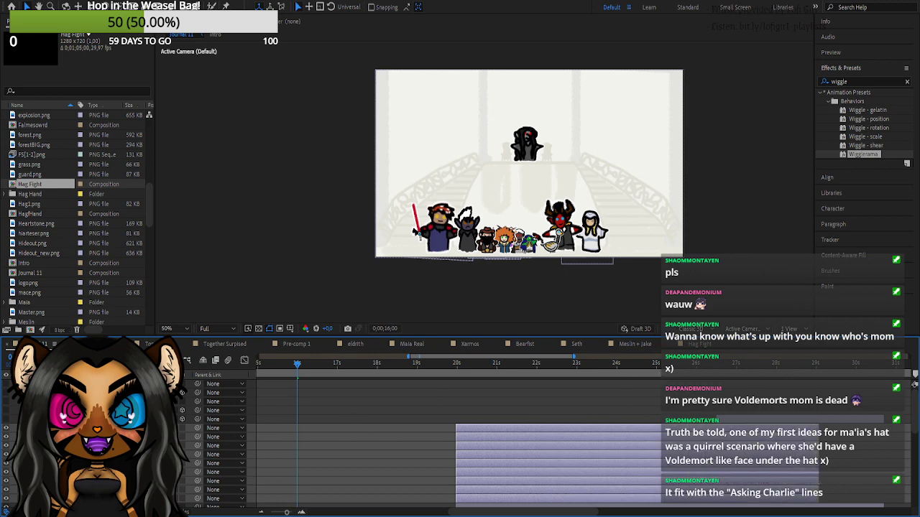
- Move the white silhouette's layer to start at about 0;00;22;00 and stack it directly above the repeated fight layers
left_click(790, 402)
left_click_drag(287, 512, 277, 513)
left_click_drag(877, 404, 645, 403)
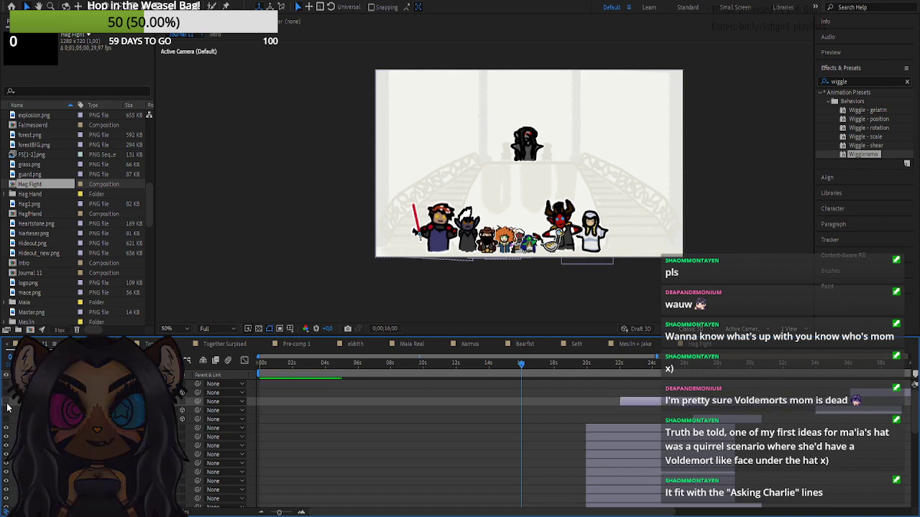
left_click_drag(86, 402, 86, 422)
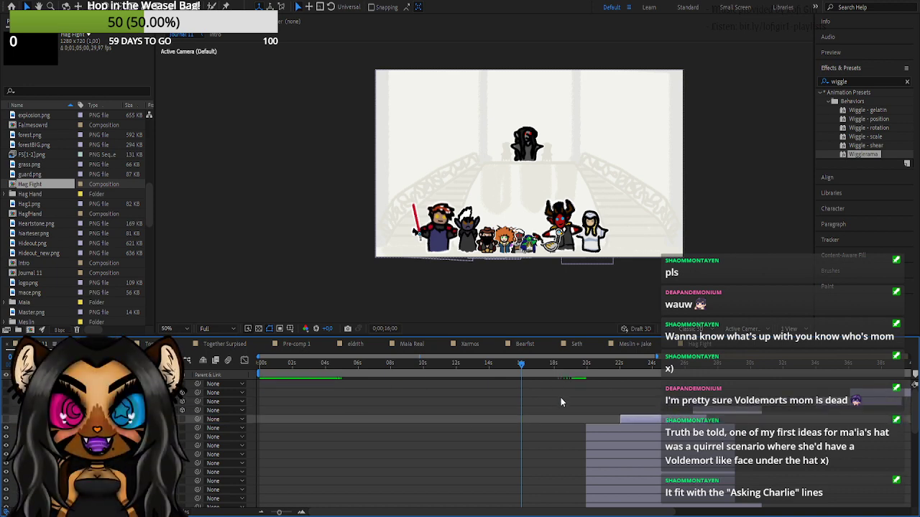
- Make the white silhouette's layer visible from 0;00;21;09 and restack it directly above the repeated fight scene's background
left_click_drag(562, 365, 587, 385)
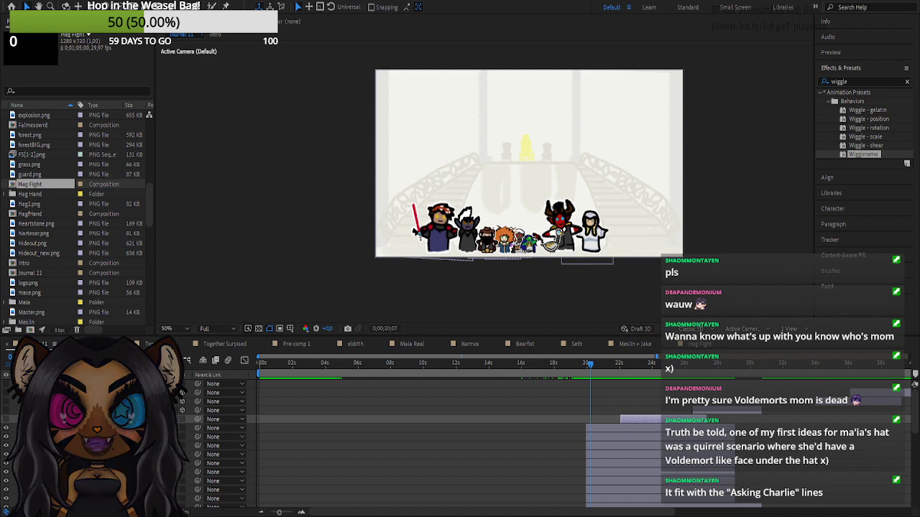
key("space")
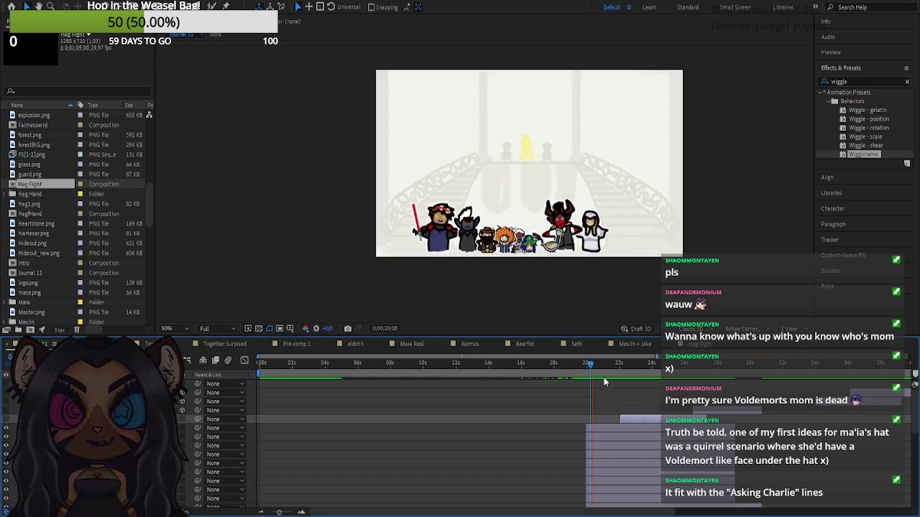
key("space")
key("space")
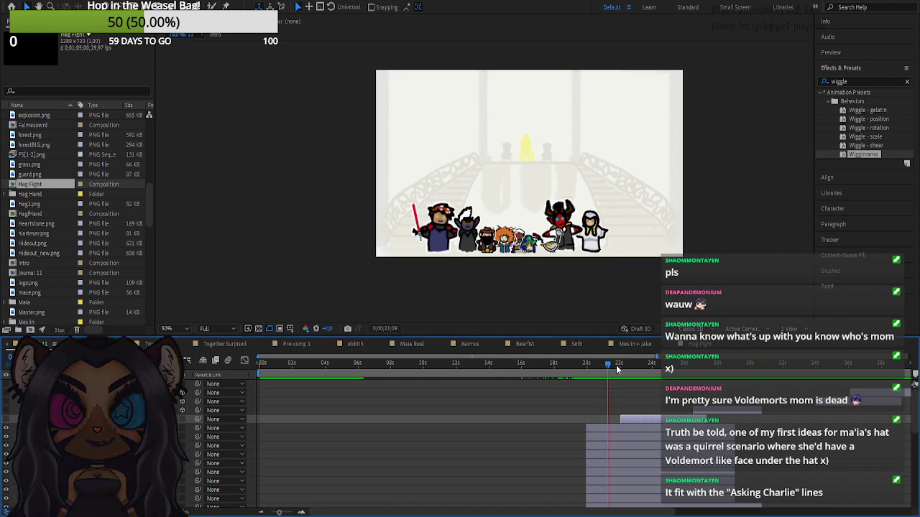
key("space")
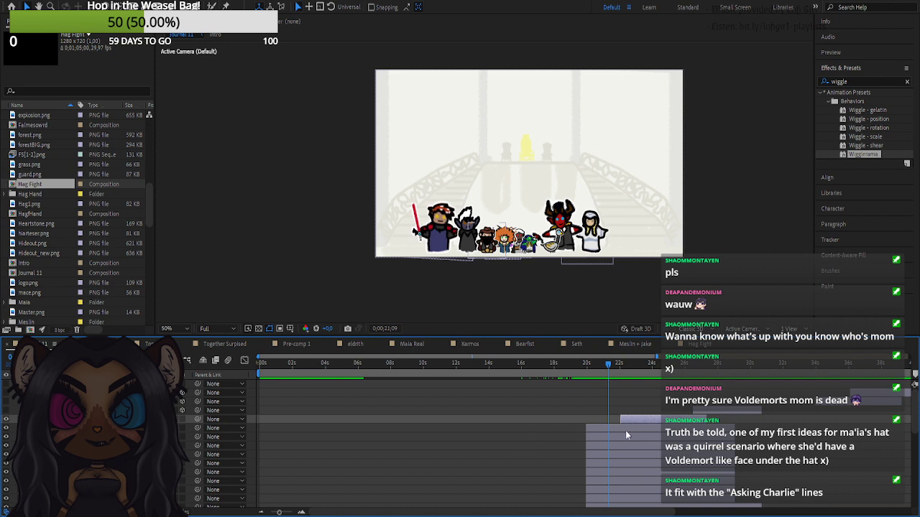
left_click_drag(629, 420, 618, 420)
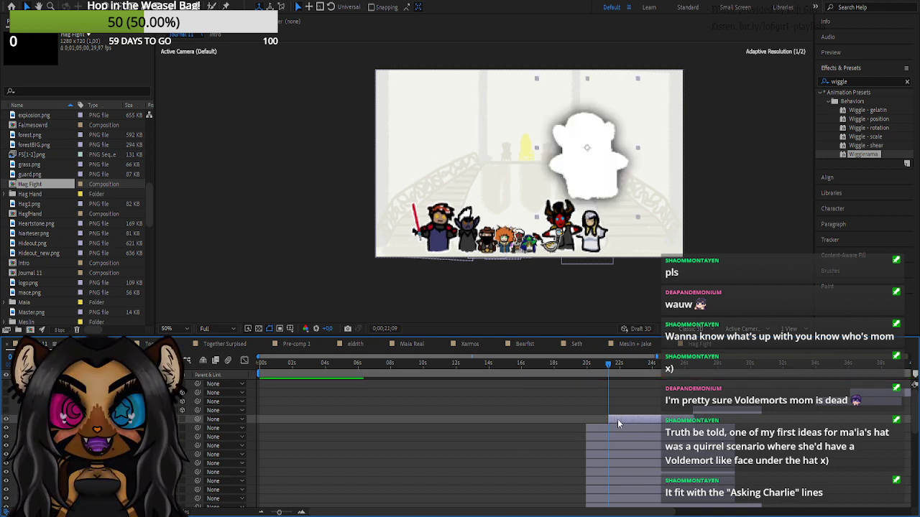
left_click_drag(93, 420, 94, 494)
left_click_drag(94, 494, 93, 473)
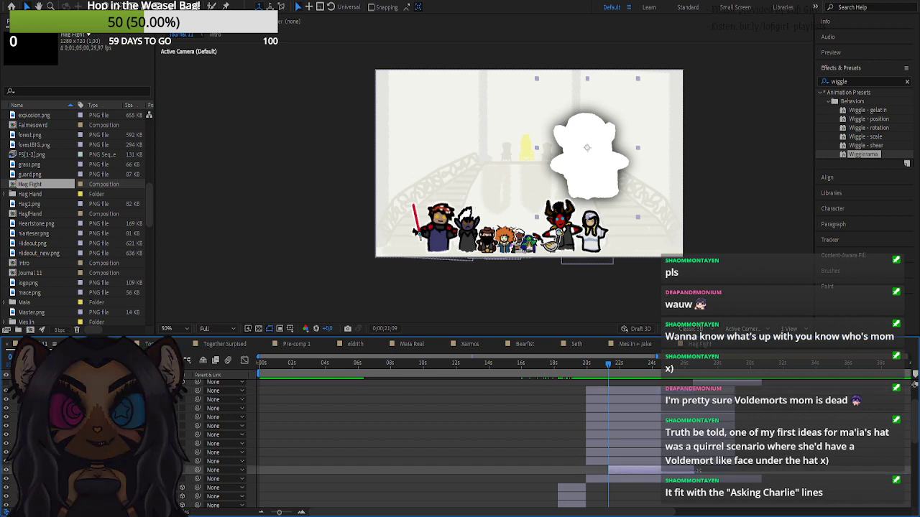
- Start the white silhouette's layer with the repeated fight at about 0;00;20;00 and keyframe its opacity to fade in from about 0;00;20;20 to 0;00;21;09
key("t")
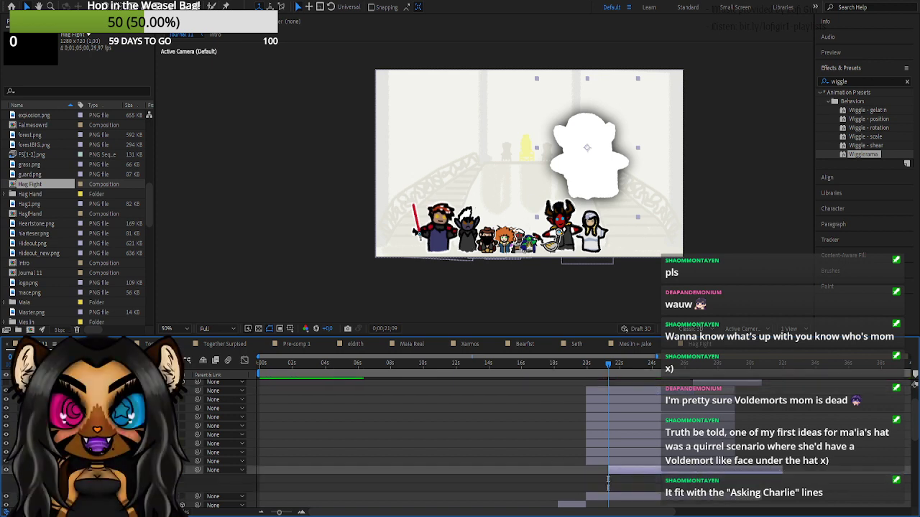
left_click(54, 480)
scroll(505, 493, "down", 2)
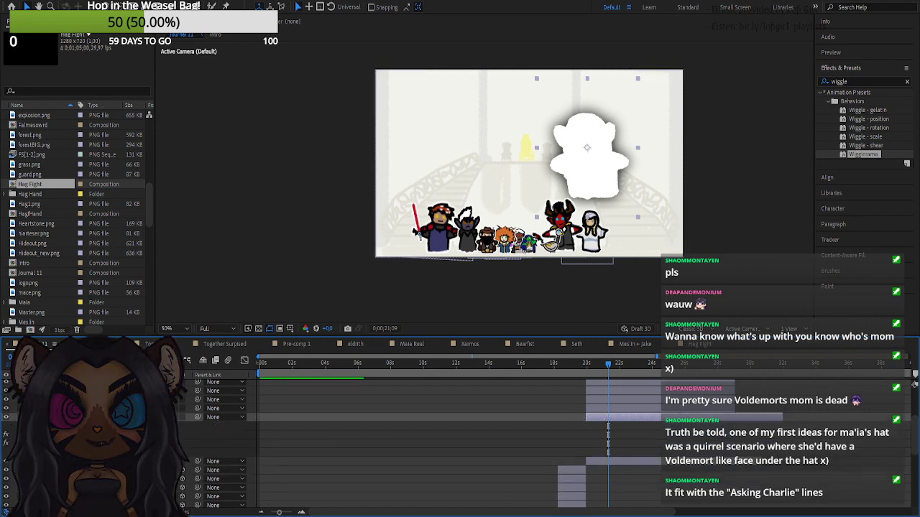
left_click(55, 453)
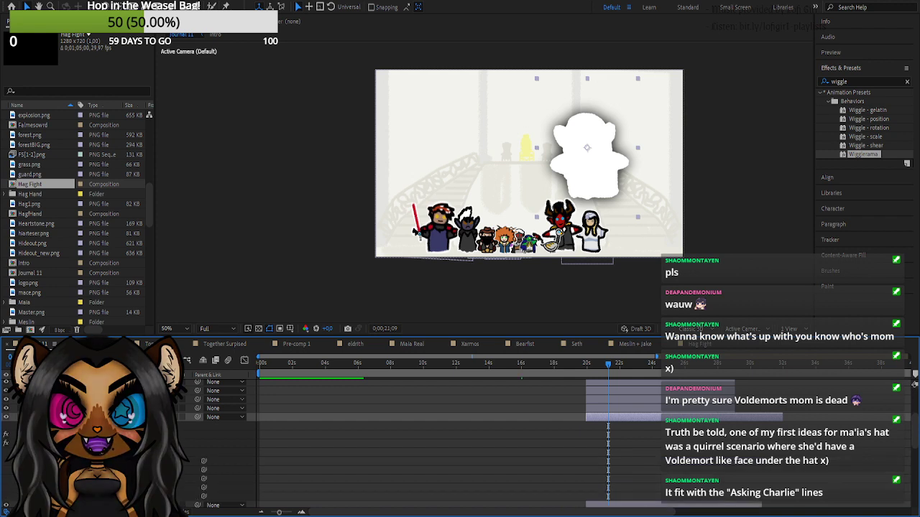
left_click(588, 367)
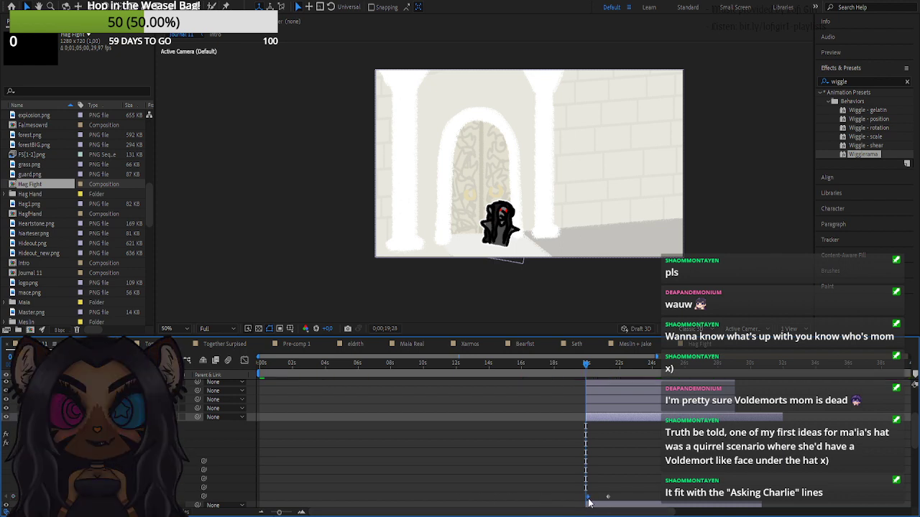
left_click_drag(584, 369, 608, 370)
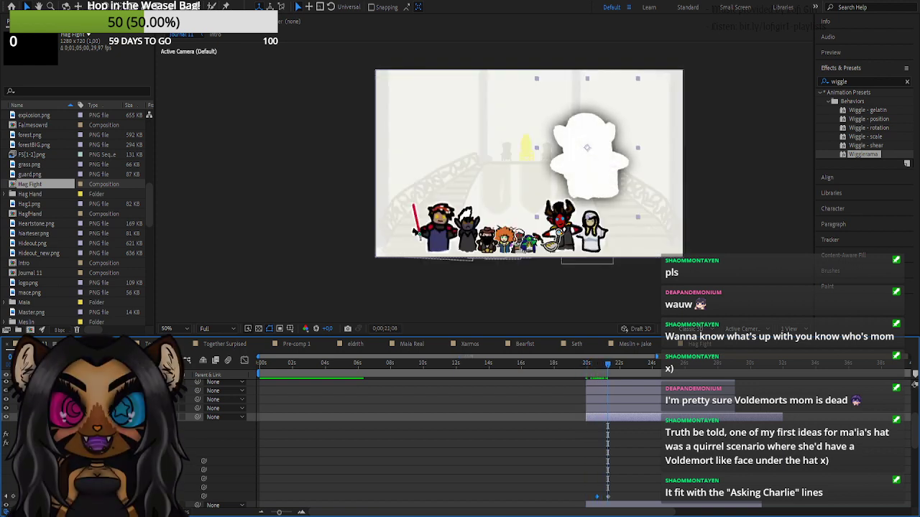
- Move the white silhouette lower and toward the centre so it stands behind the group of characters
left_click_drag(147, 469, 214, 468)
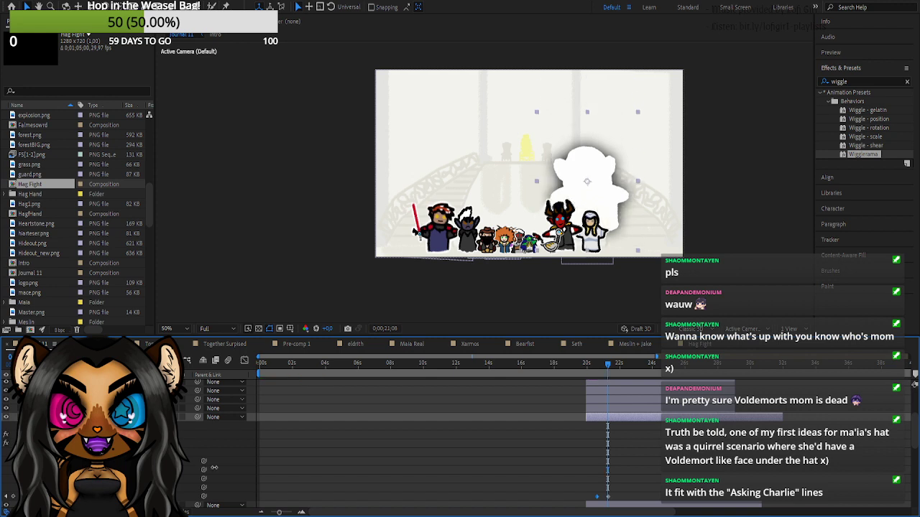
left_click_drag(131, 469, 3, 468)
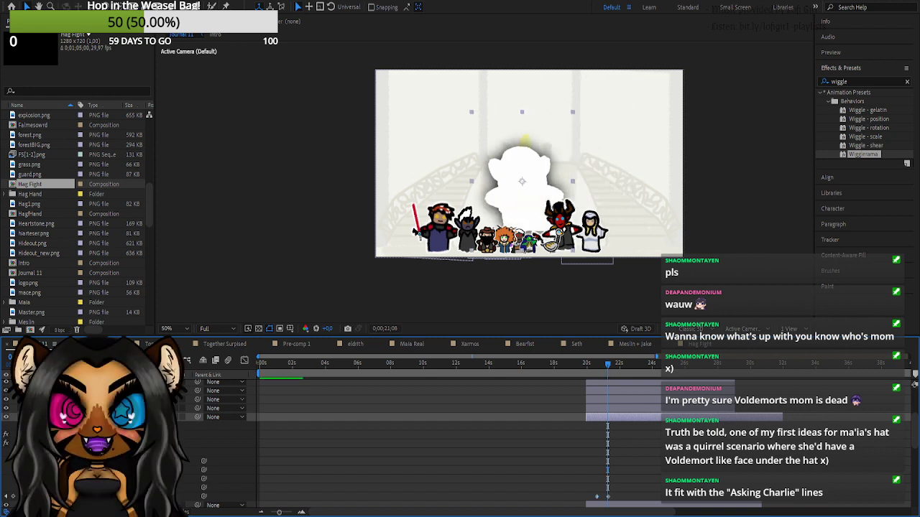
mouse_move(131, 469)
left_mouse_down()
mouse_move(106, 469)
mouse_move(171, 467)
mouse_move(143, 469)
left_mouse_up()
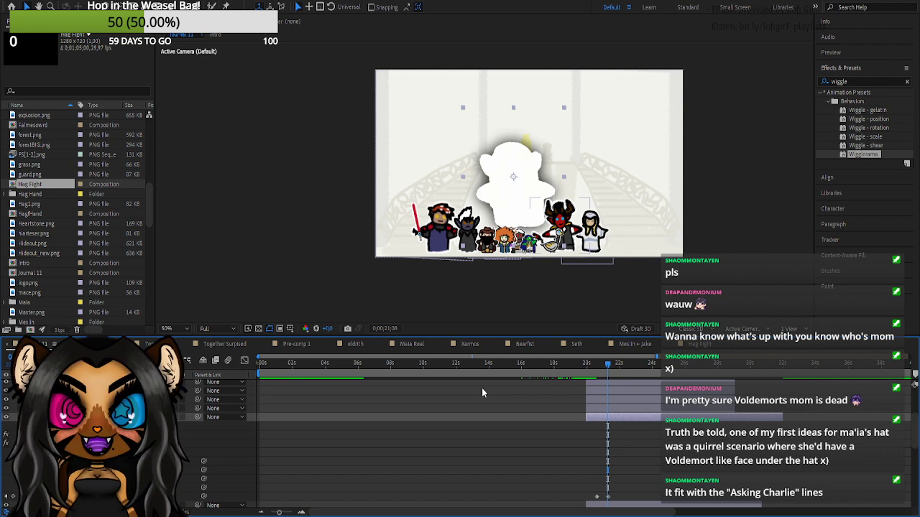
left_click(611, 365)
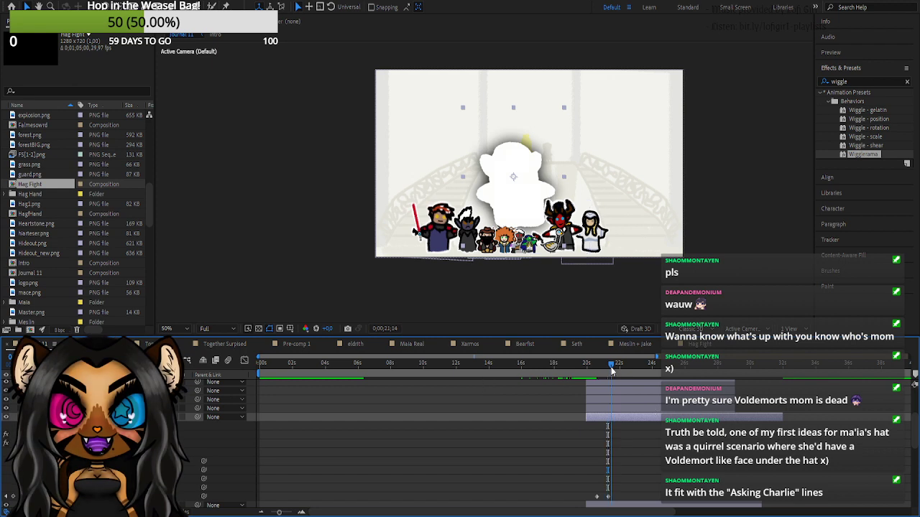
left_click_drag(610, 370, 609, 369)
left_click_drag(610, 369, 609, 369)
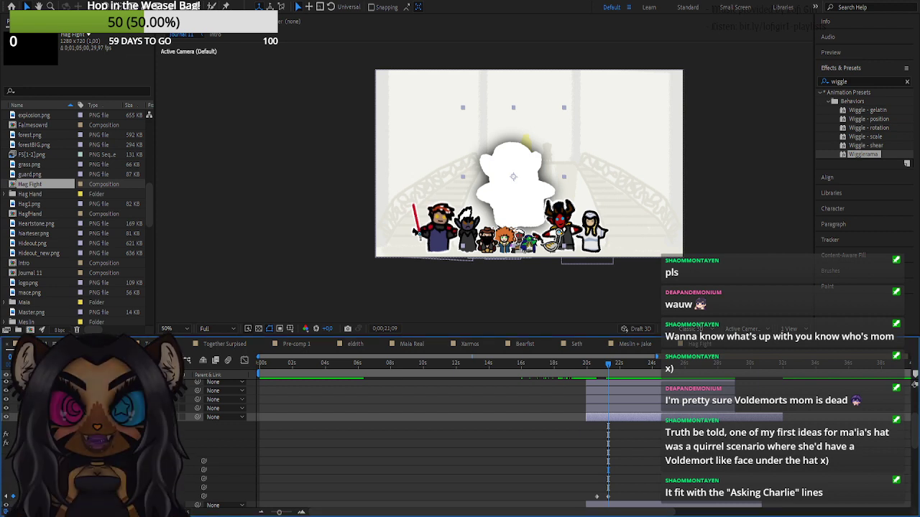
- Play the repeated fight scene and trim its character and silhouette layers to end at 0;00;25;29
key("space")
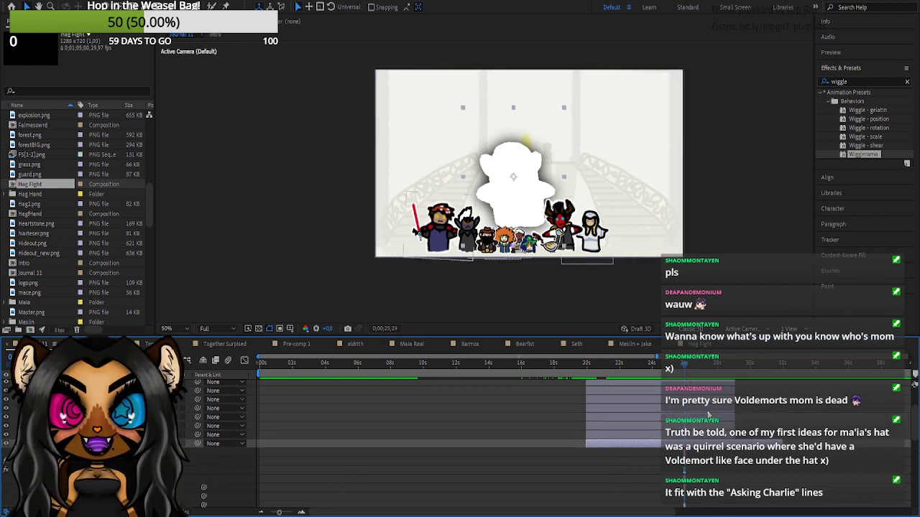
key("ctrl+a")
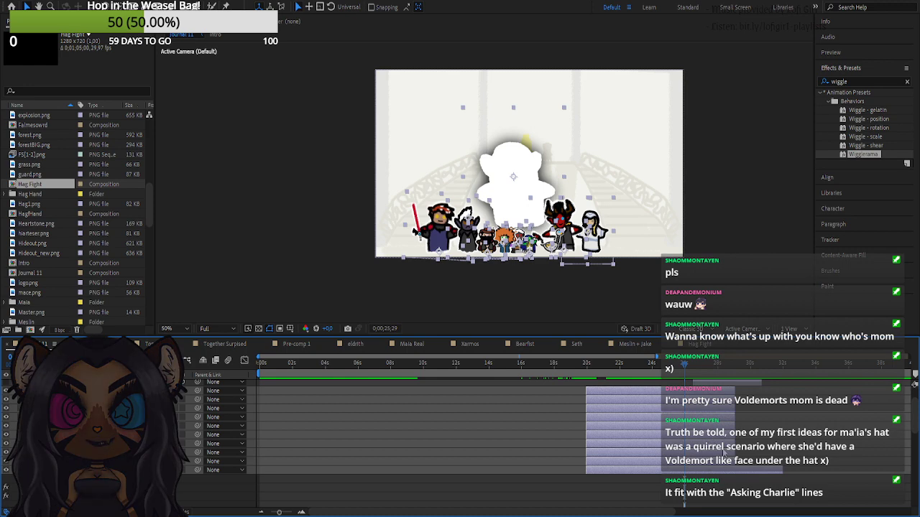
left_click_drag(734, 452, 684, 453)
key("ctrl+z")
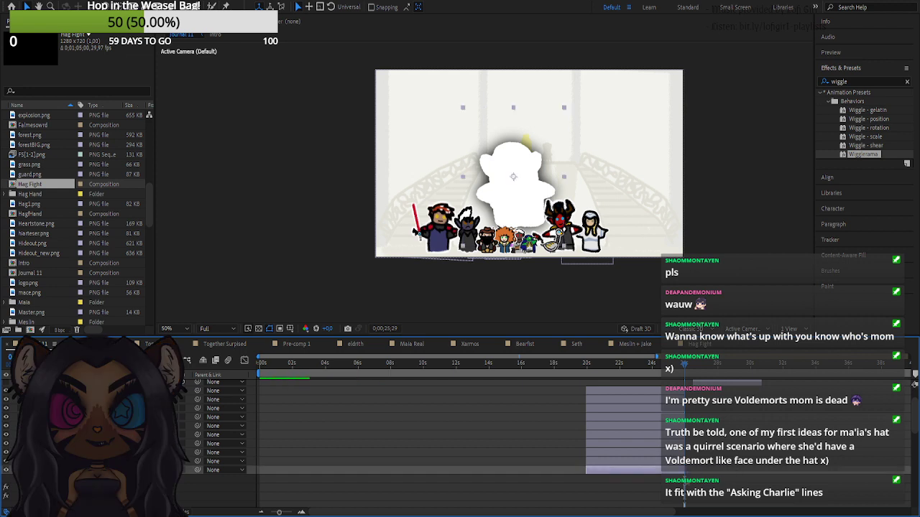
left_click(302, 511)
left_click(301, 512)
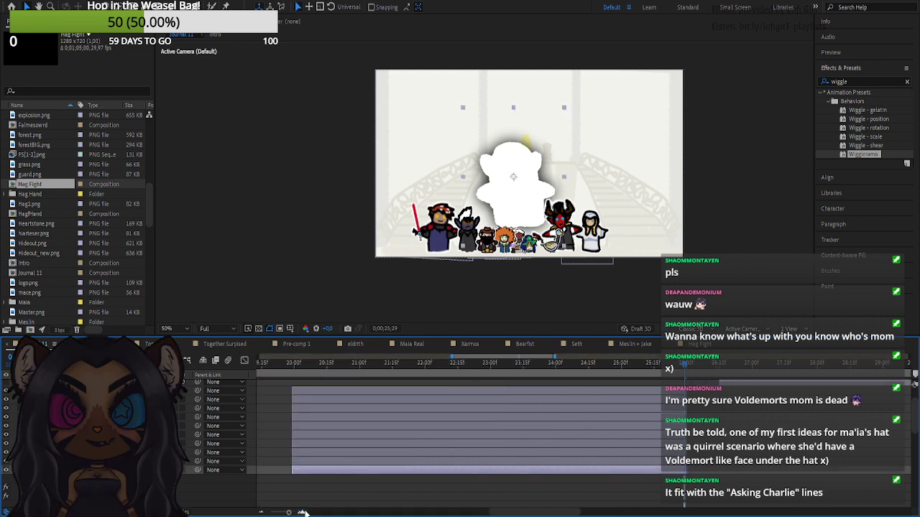
key("ctrl+a")
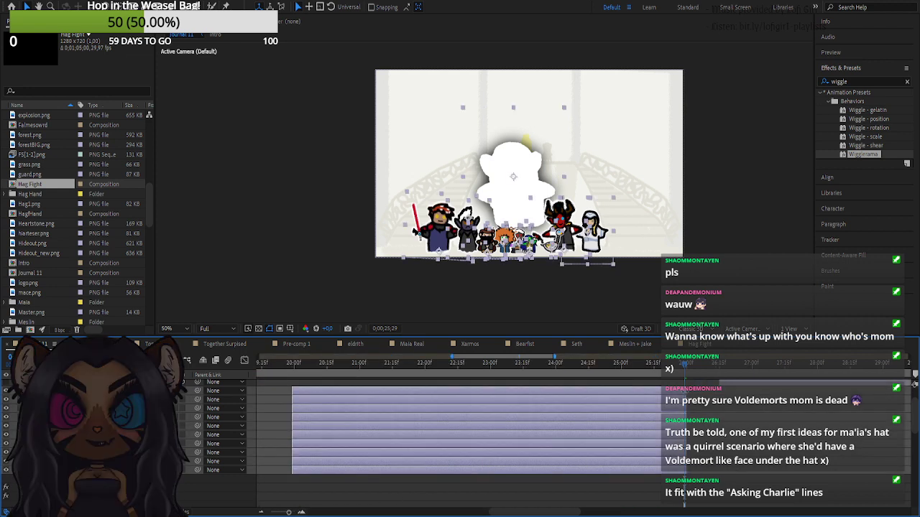
key("Delete")
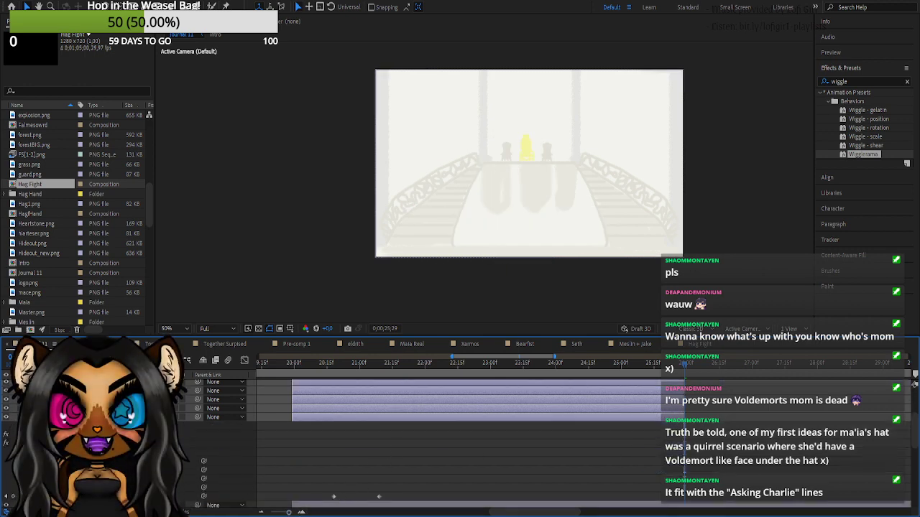
left_click(36, 417)
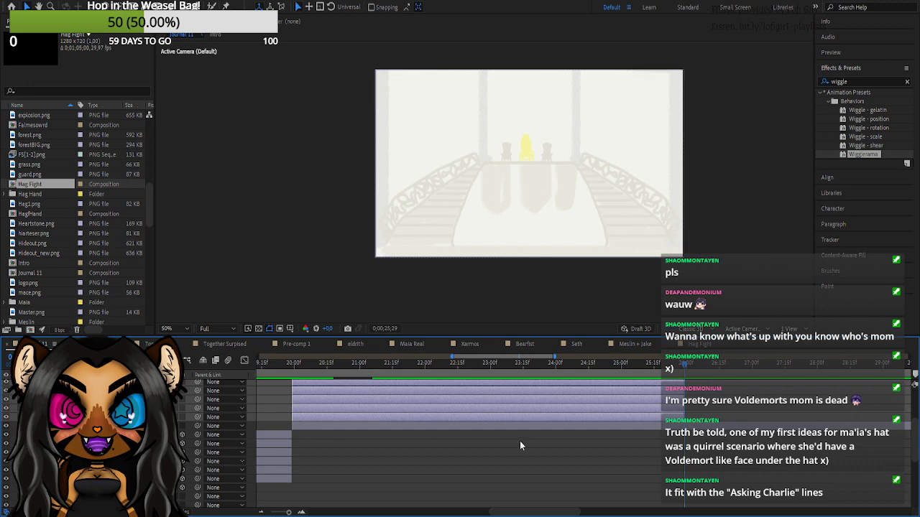
- Trim the repeated fight scene's background layer to end at 0;00;25;29, flush with its character layers
left_click_drag(293, 511, 271, 513)
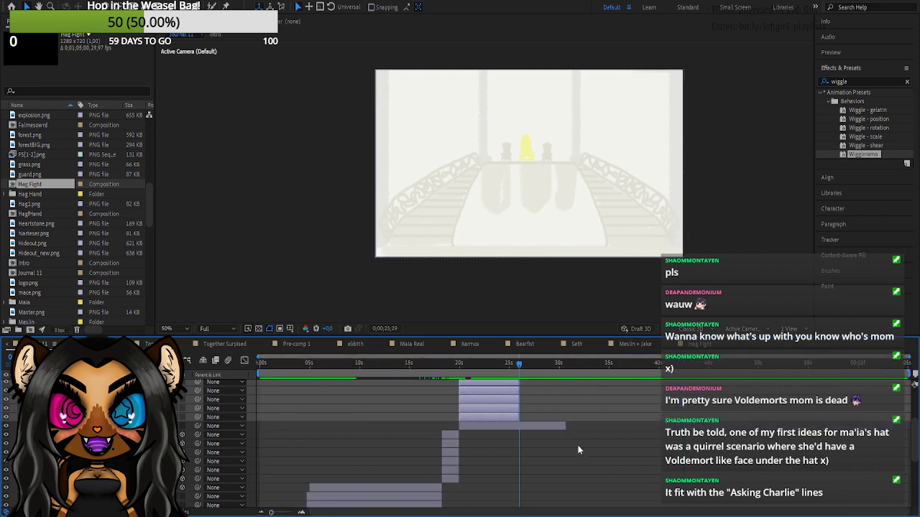
left_click_drag(566, 426, 520, 449)
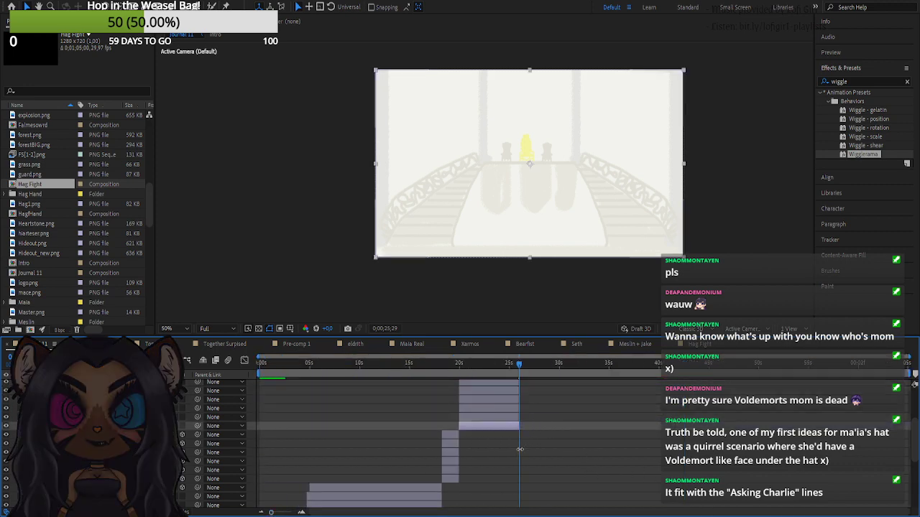
left_click(301, 512)
left_click(301, 513)
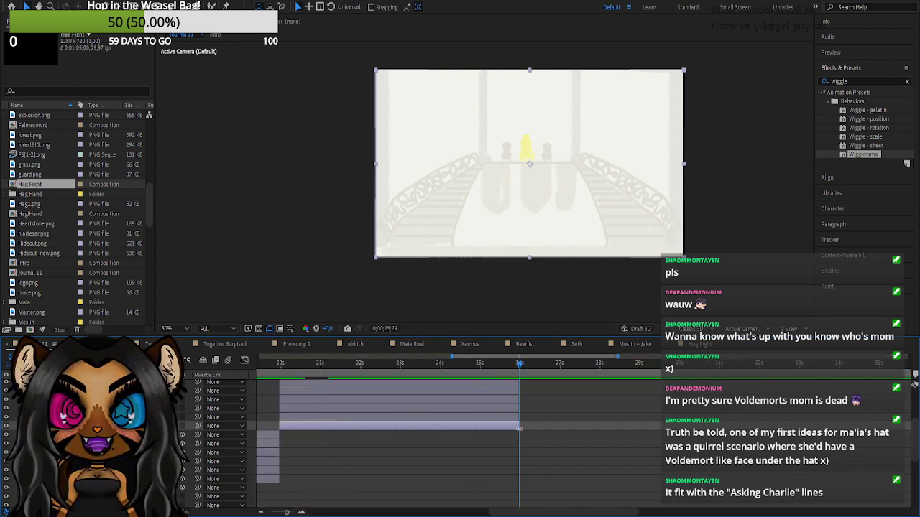
left_click_drag(521, 431, 518, 431)
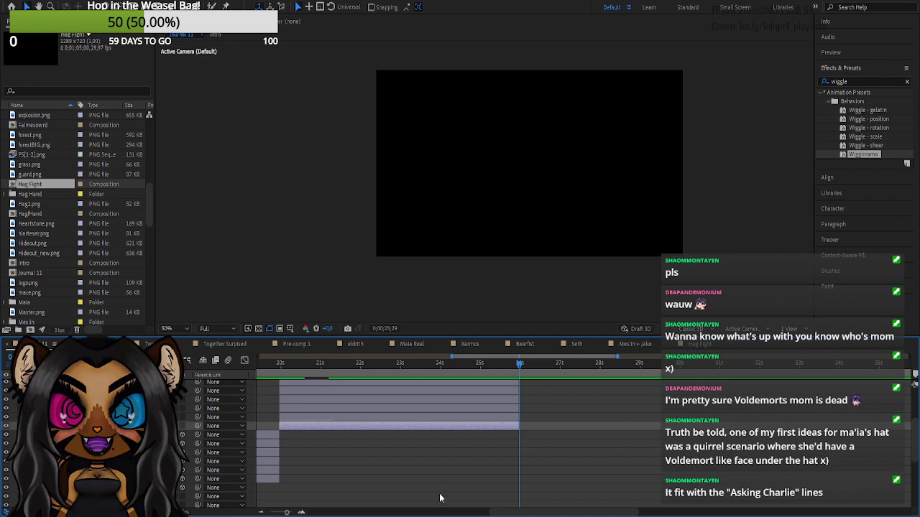
- Duplicate the doorway scene's layers above the repeated fight, starting directly after it at 0;00;25;29 and ending at about 0;00;26;12
scroll(395, 434, "left", 4)
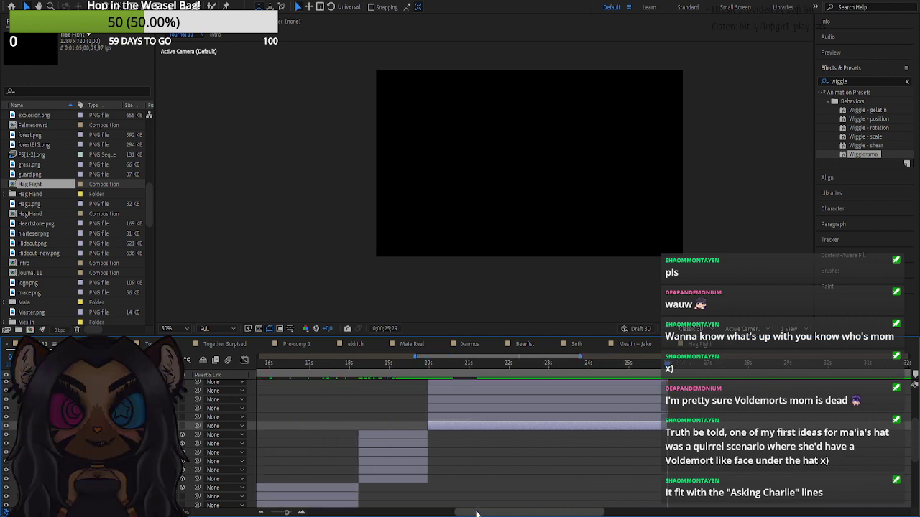
left_click(395, 434)
left_click(395, 476, "shift")
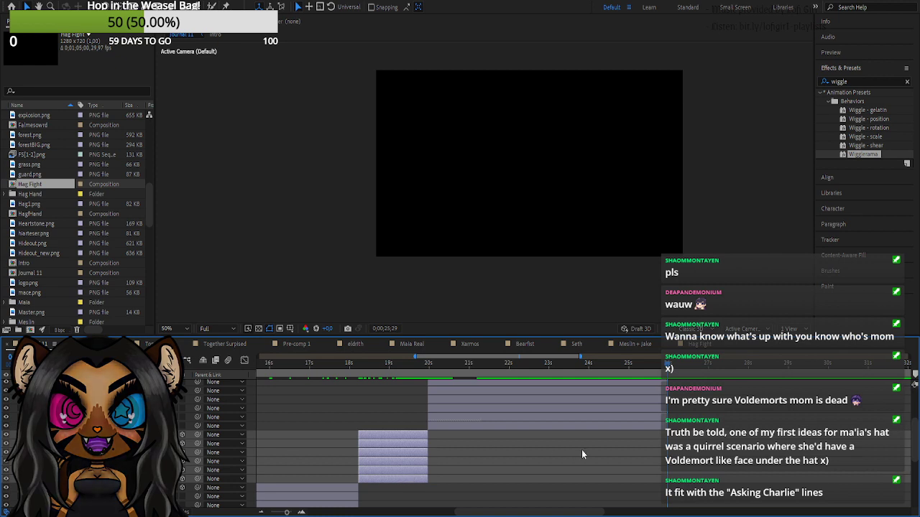
scroll(583, 450, "up", 3)
left_click(656, 420)
scroll(457, 441, "down", 3)
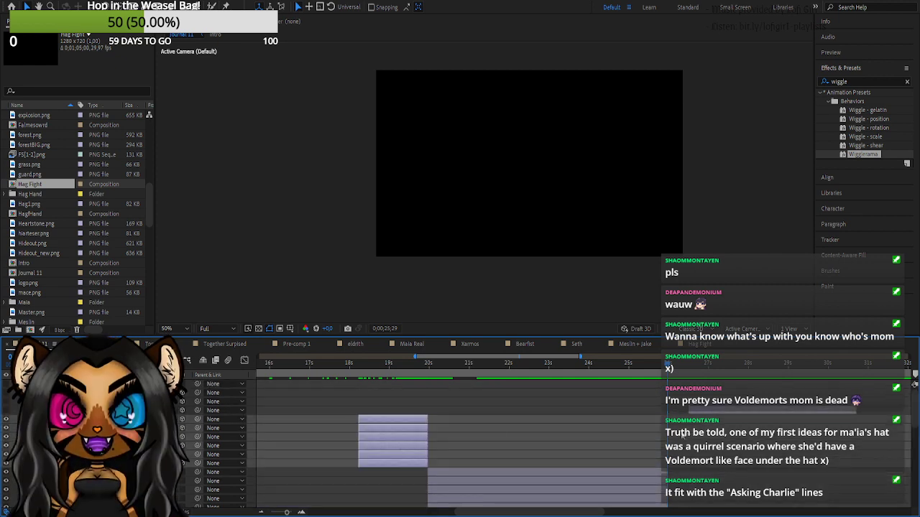
left_click_drag(376, 424, 685, 452)
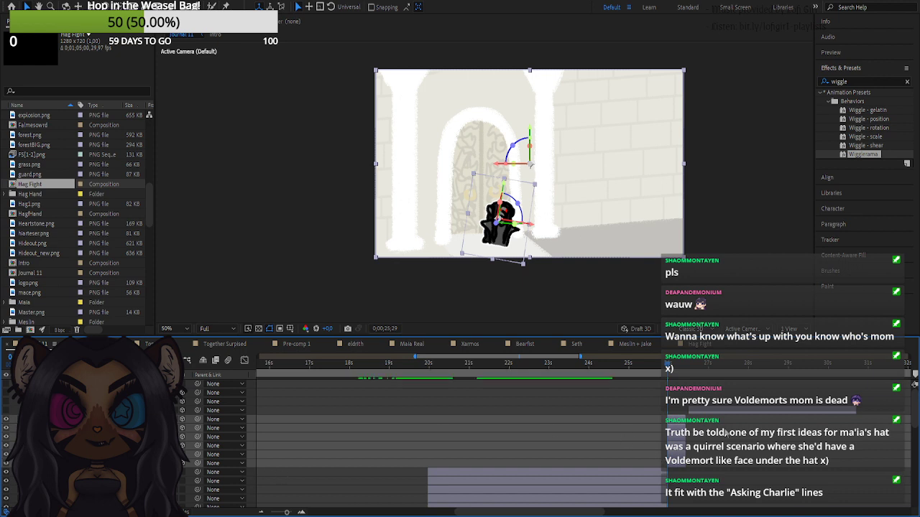
- Apply the Wigglerama preset to the black-clad character in the repeated doorway scene, with wiggle rotation 0° and wiggle scale 0%
left_click_drag(868, 157, 502, 220)
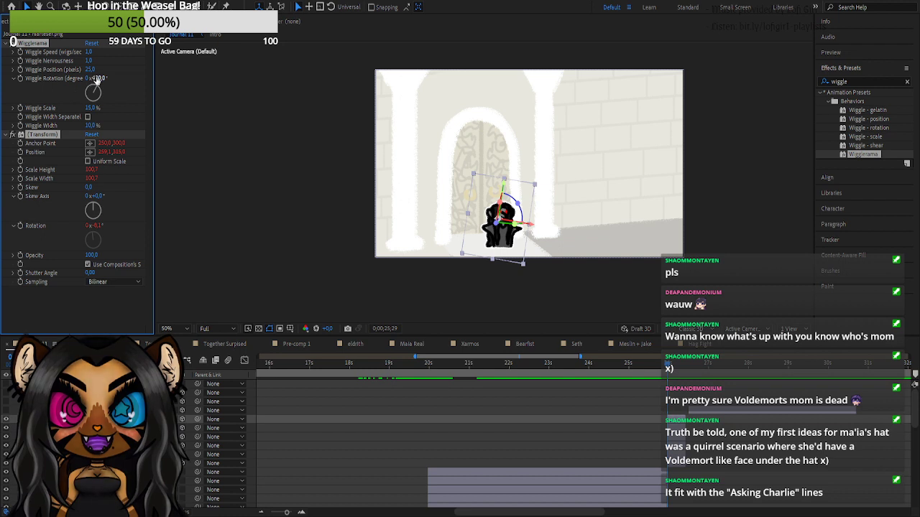
left_click(99, 79)
type("0")
key("Return")
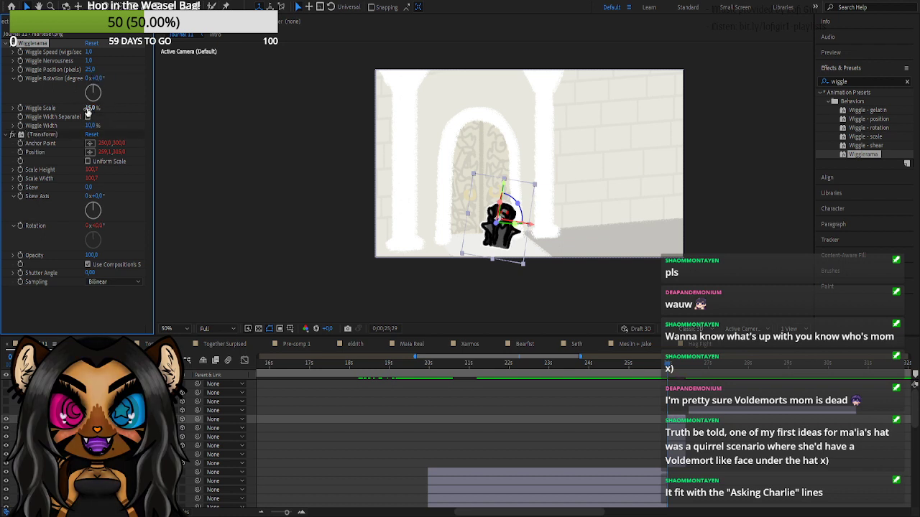
type("0")
key("Return")
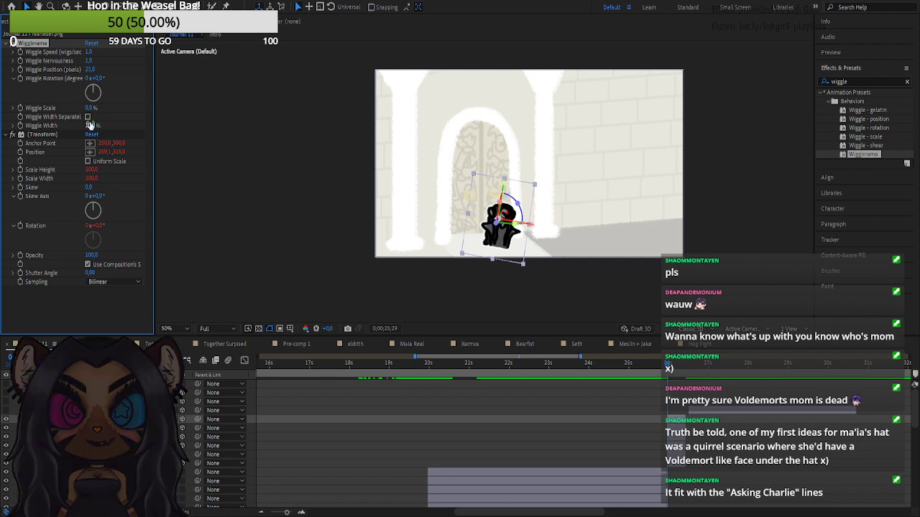
- Set the doorway character's wiggle nervousness to 20, speed to 38 and position to 13 pixels, and check the shaking motion
left_click_drag(118, 67, 203, 75)
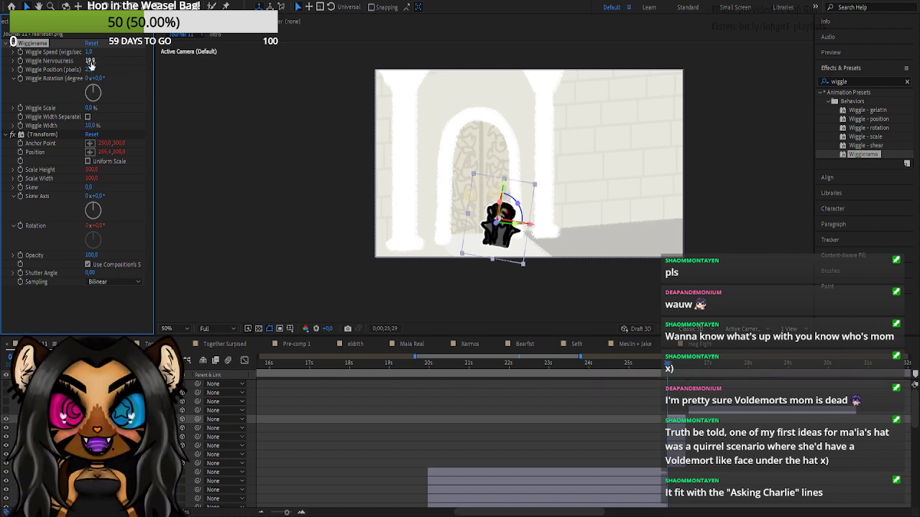
left_click_drag(89, 54, 87, 74)
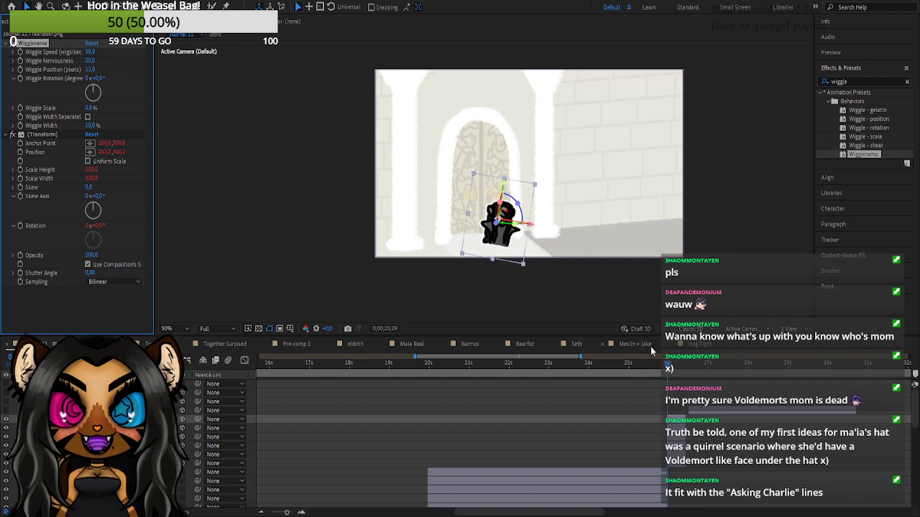
left_click(670, 369)
left_click_drag(672, 368, 680, 367)
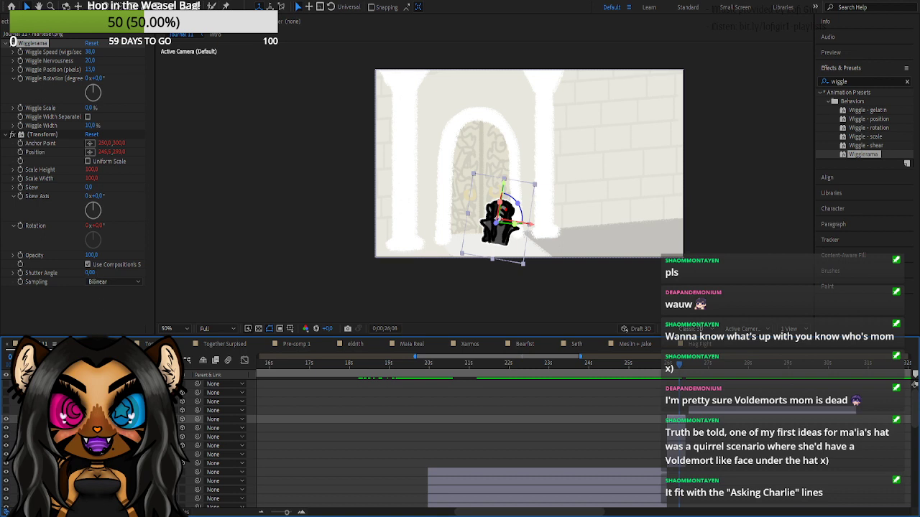
- Copy the black speech bubble layer from the earlier scene, paste it above the doorway character's layer, and shift it into the repeated doorway scene
scroll(101, 434, "down", 2)
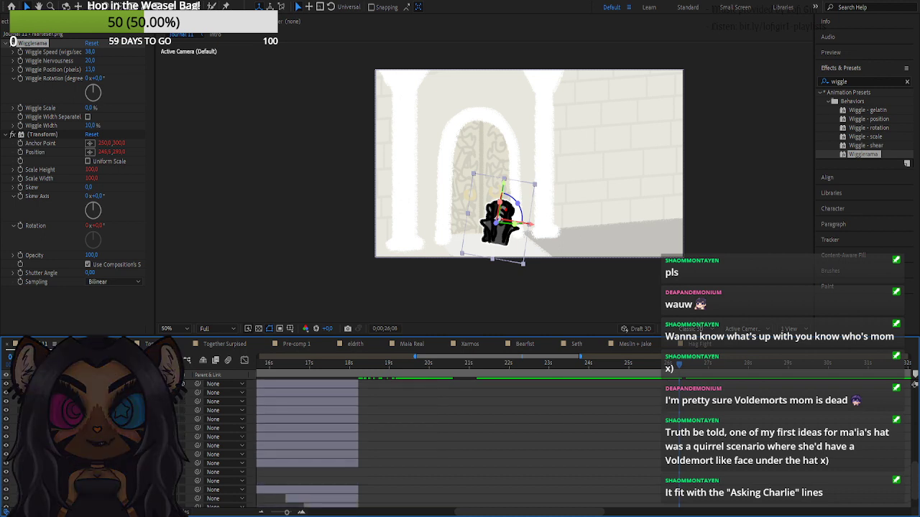
scroll(101, 467, "up", 2)
scroll(100, 467, "down", 1)
scroll(101, 467, "down", 2)
left_click(100, 477)
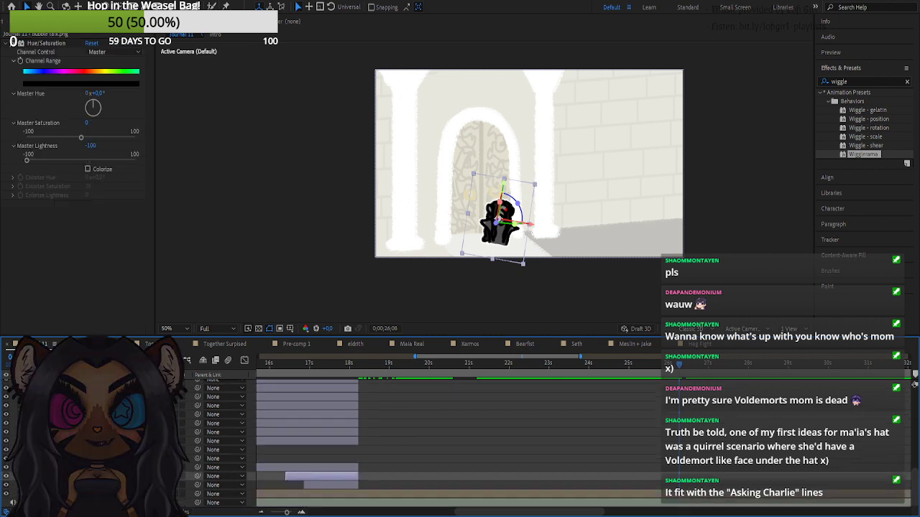
scroll(275, 462, "up", 6)
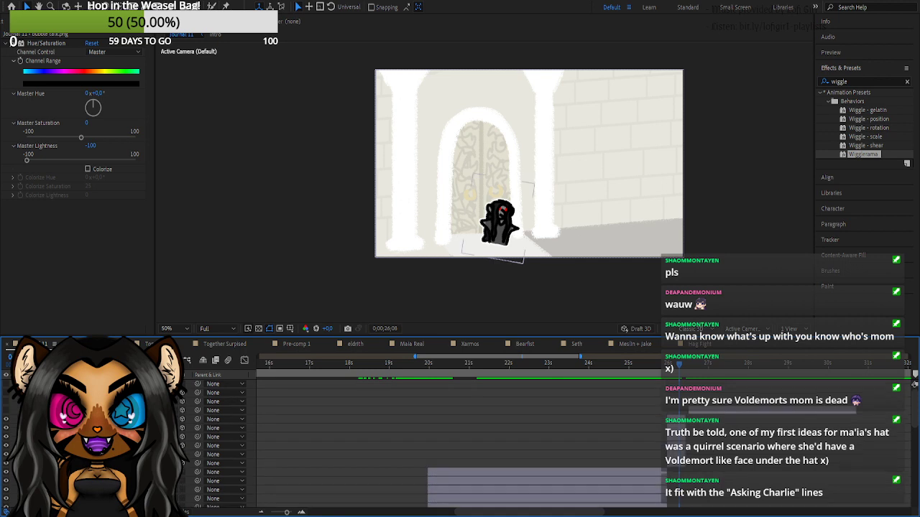
left_click(676, 421)
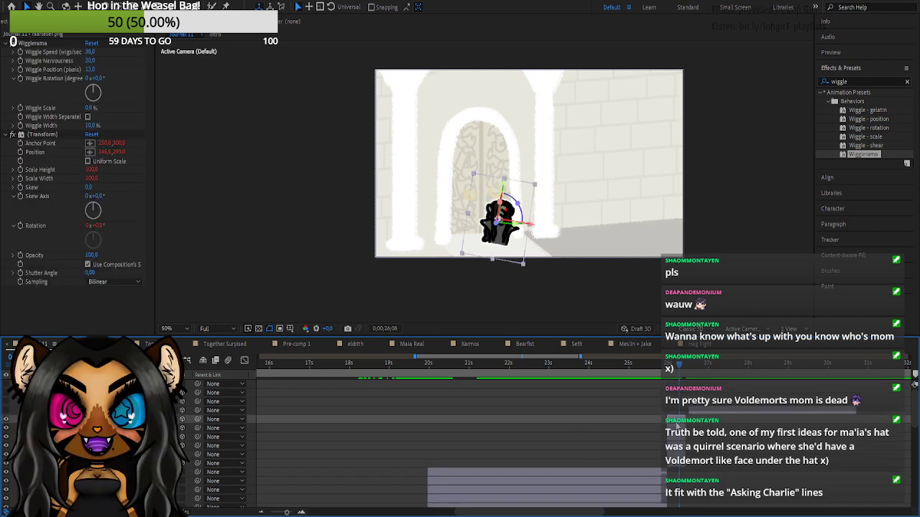
key("ctrl+v")
left_click_drag(322, 418, 701, 420)
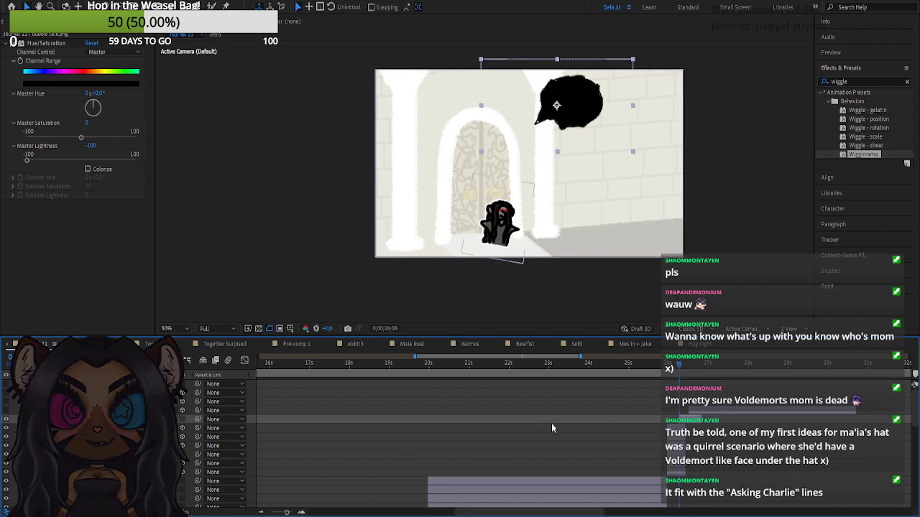
- Extend the repeated doorway scene's layers, speech bubble included, to just past 28 seconds and move the bubble beside the character's head
key("space")
key("space")
key("space")
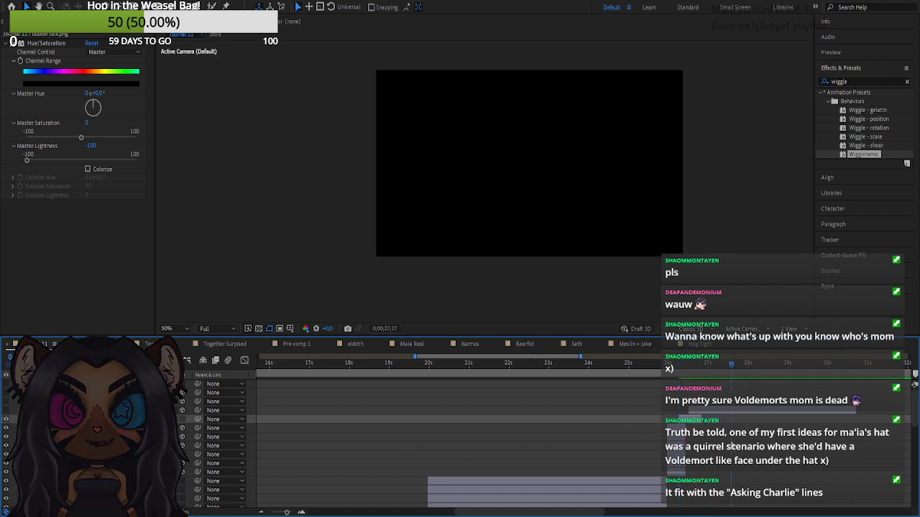
left_click(680, 429)
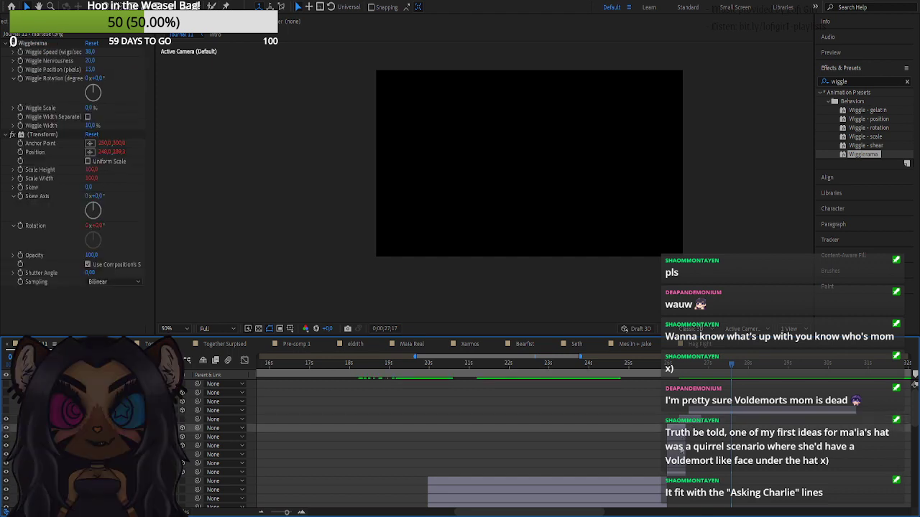
left_click(679, 474, "shift")
left_click_drag(685, 473, 696, 472)
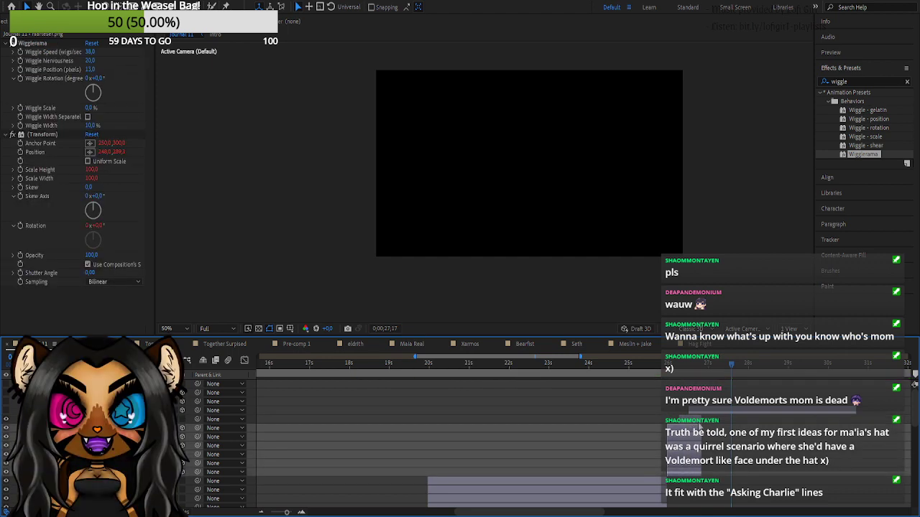
left_click(694, 420, "shift")
left_click_drag(701, 425, 728, 427)
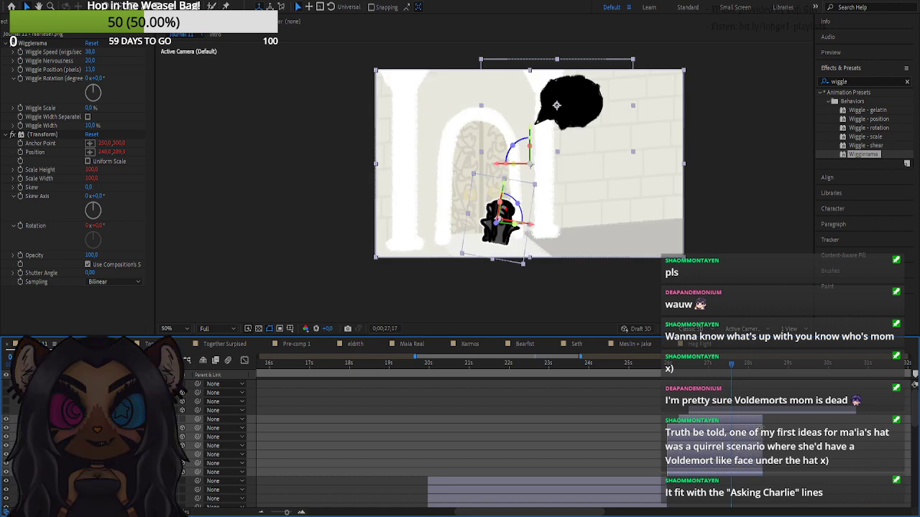
left_click(759, 274)
left_click_drag(582, 132, 550, 190)
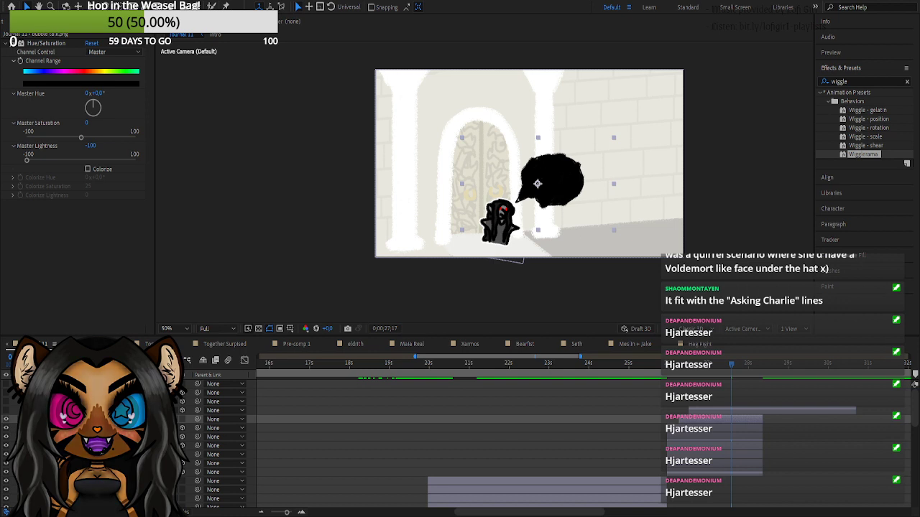
- Switch to Assassin.psd in Photoshop and hide the Master layer
key("alt+Tab")
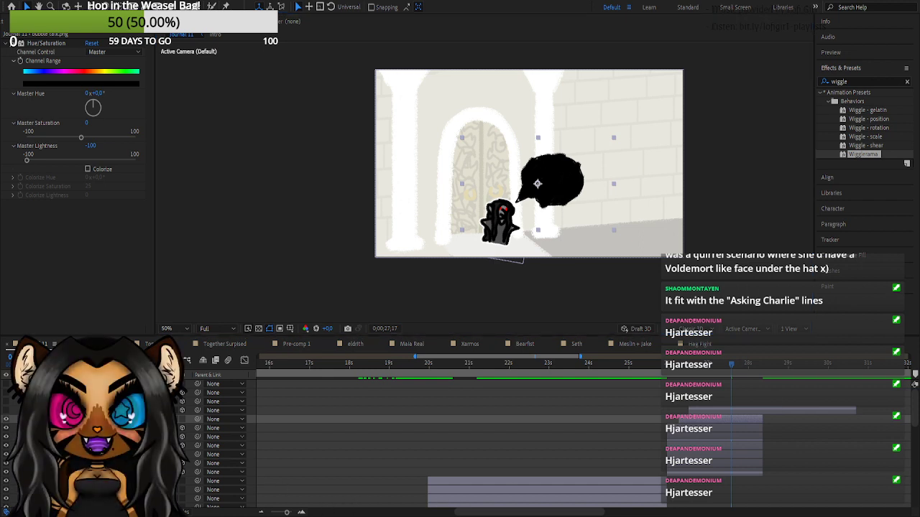
key("alt+Tab")
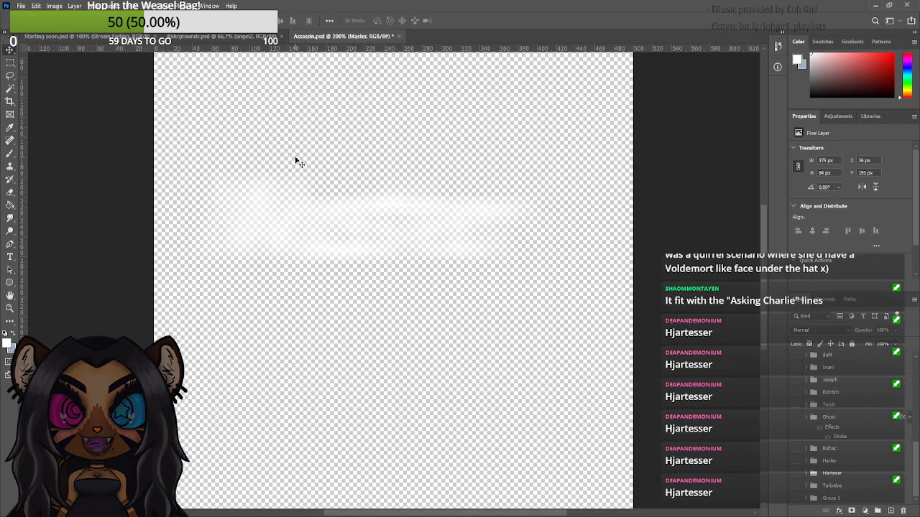
scroll(857, 393, "down", 5)
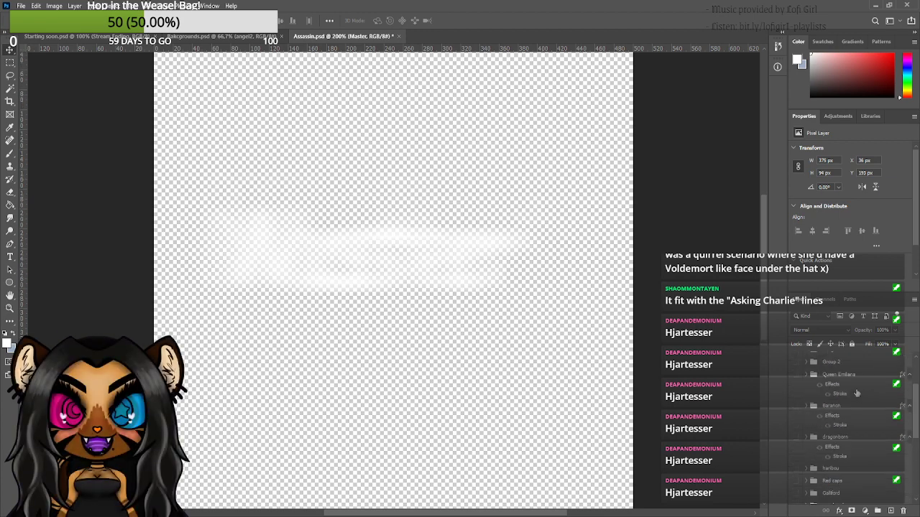
scroll(856, 393, "up", 3)
left_click(795, 362)
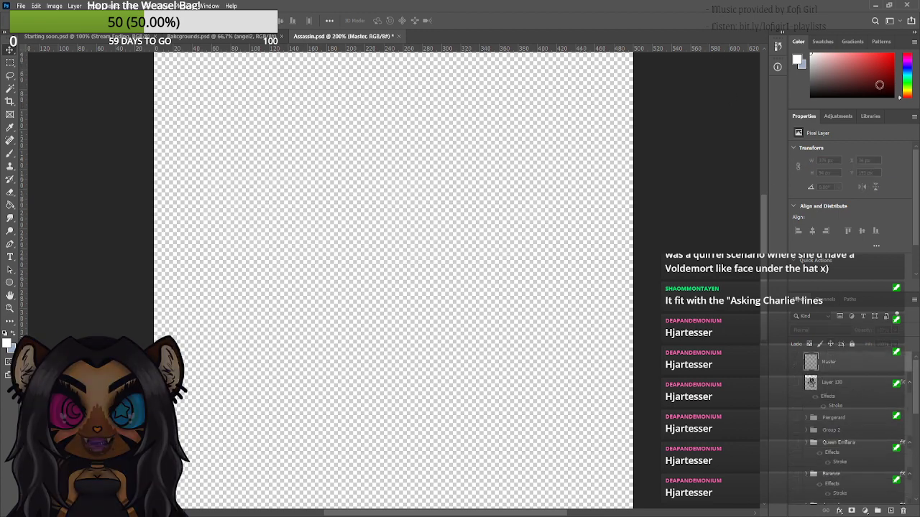
- Add a white Comic Sans MS text layer reading "Hjartesser" above the Master layer
key("t")
left_click(318, 255)
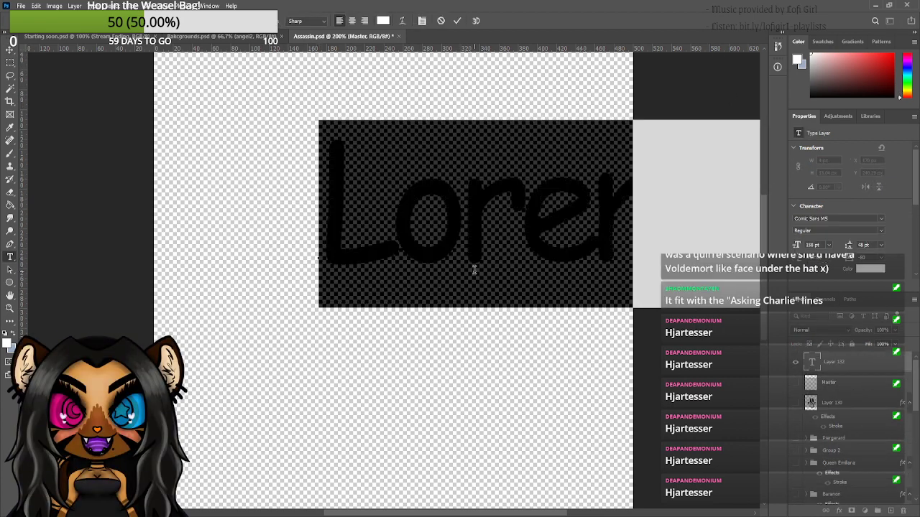
type("Hjart")
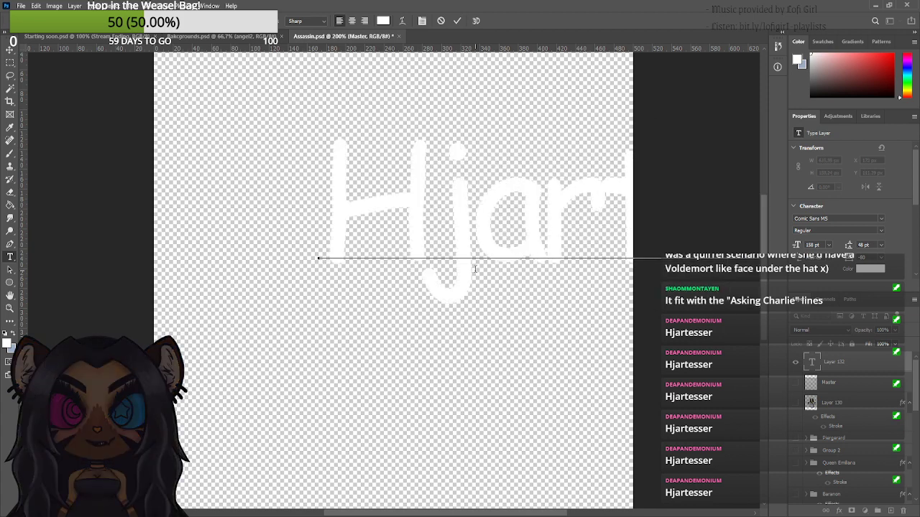
key("BackSpace")
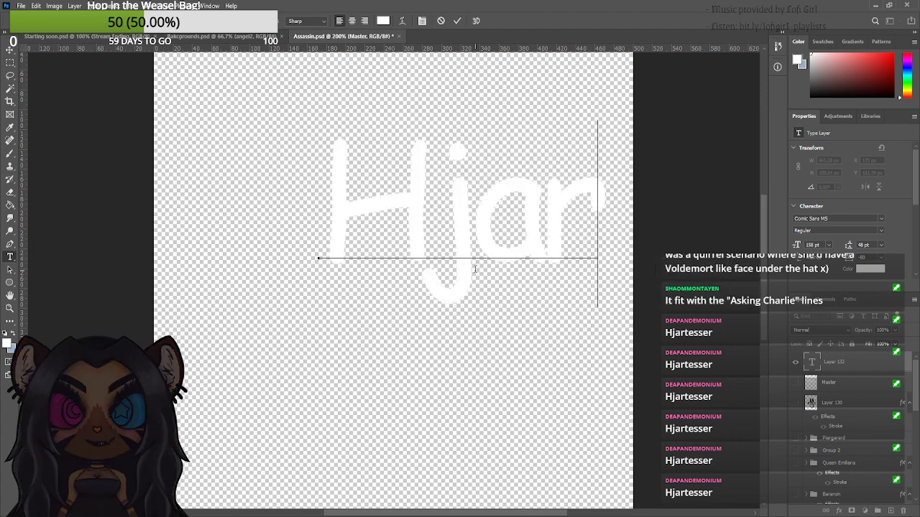
type("t")
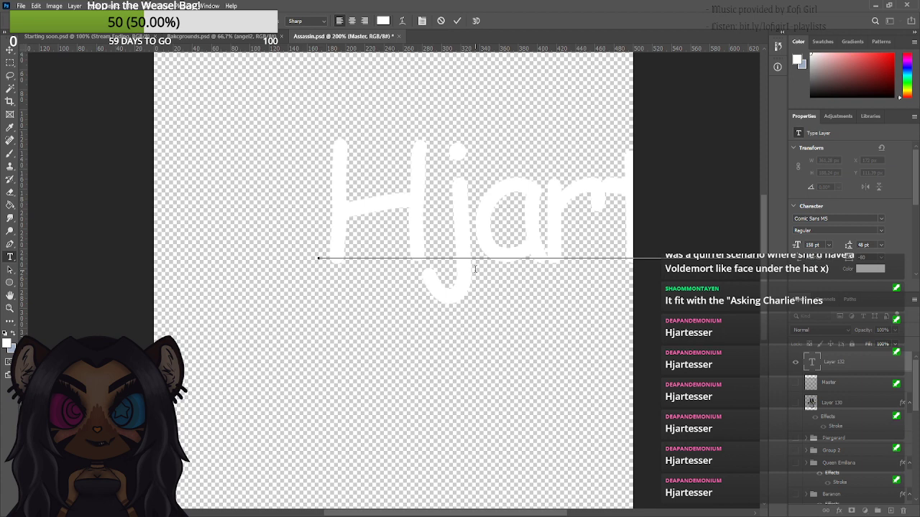
- Reduce the Hjartesser text to 94 pt and move it so the whole word is centred across the canvas
left_click(408, 179)
key("ctrl+a")
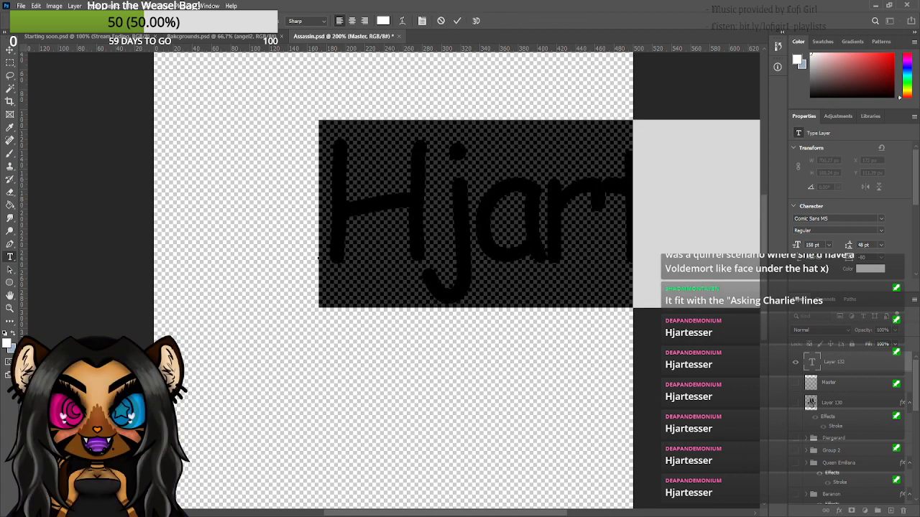
left_click_drag(251, 21, 228, 21)
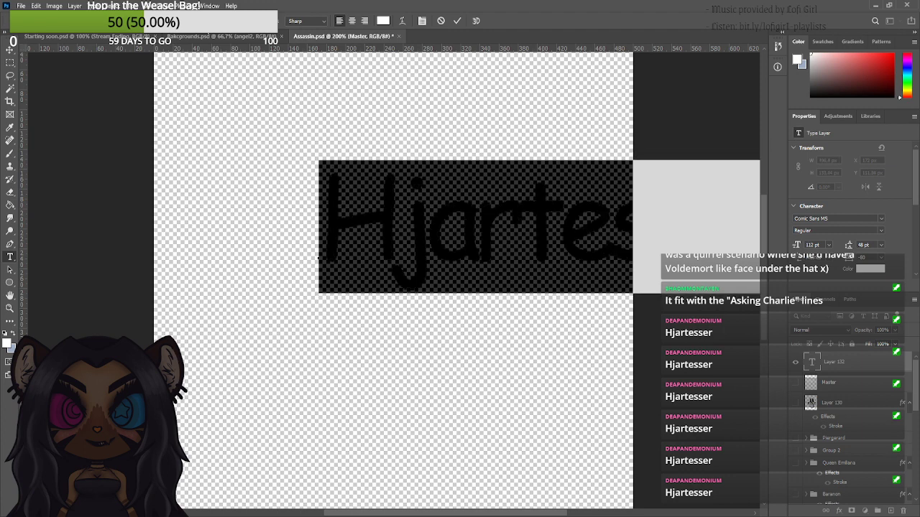
key("ctrl+shift+comma")
key("ctrl+shift+comma")
key("ctrl+shift+comma")
key("ctrl+shift+comma")
key("ctrl+shift+comma")
key("ctrl+shift+comma")
key("ctrl+shift+comma")
key("ctrl+shift+comma")
key("ctrl+shift+comma")
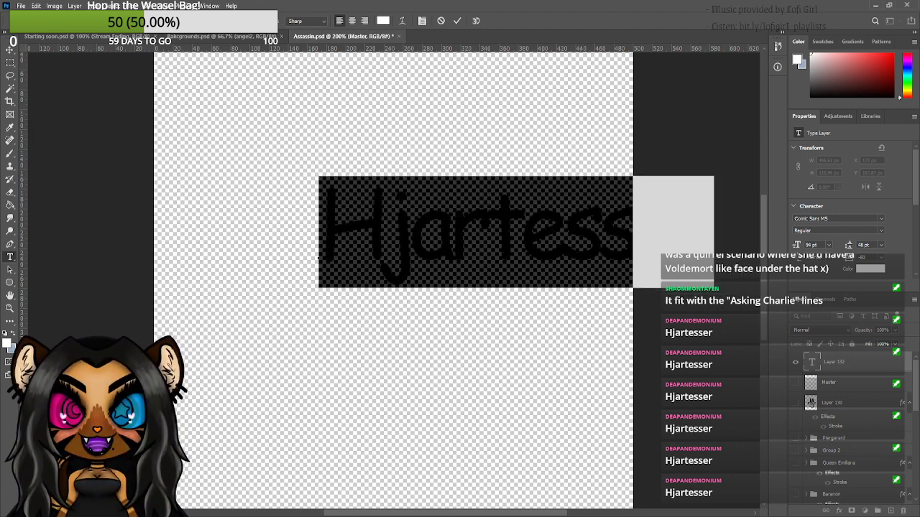
key("ctrl+Return")
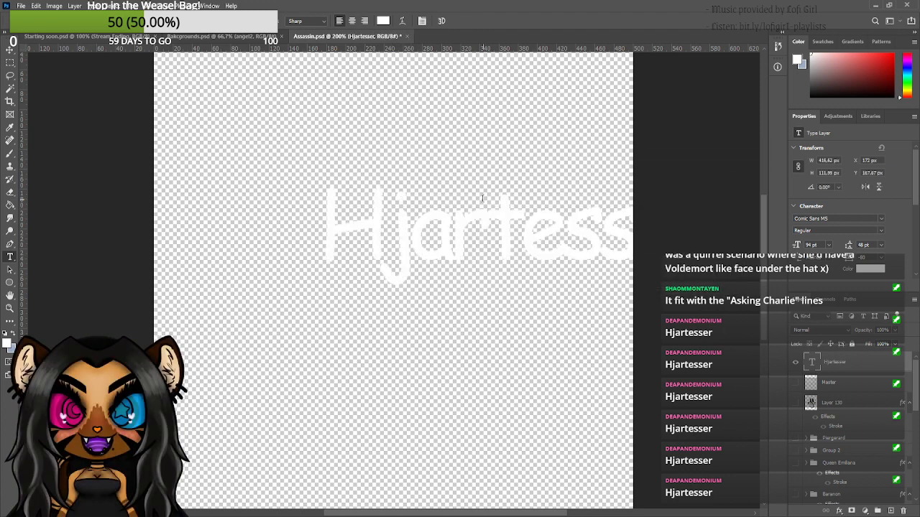
left_click(10, 49)
left_click_drag(494, 237, 372, 252)
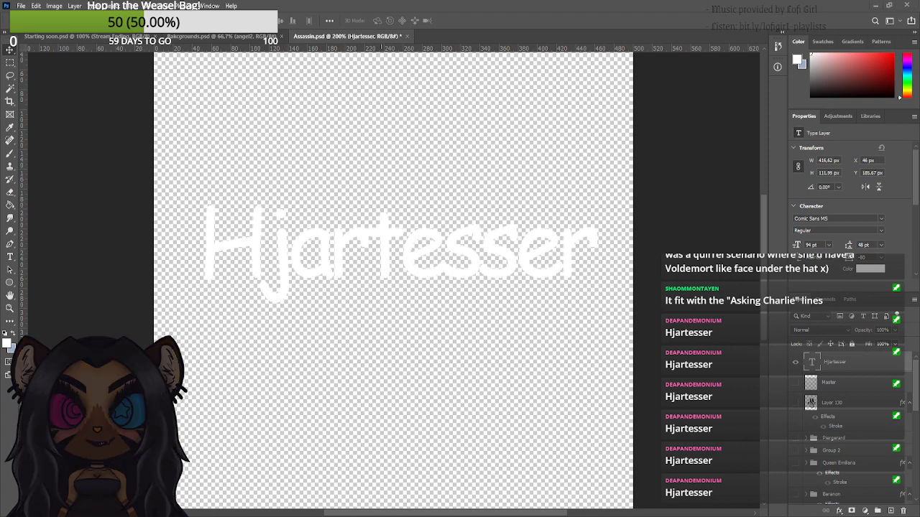
- Switch back to After Effects and import the name image Hjartessername.png and the 700 x 700 Hjarteser.png into the project
key("alt+Tab")
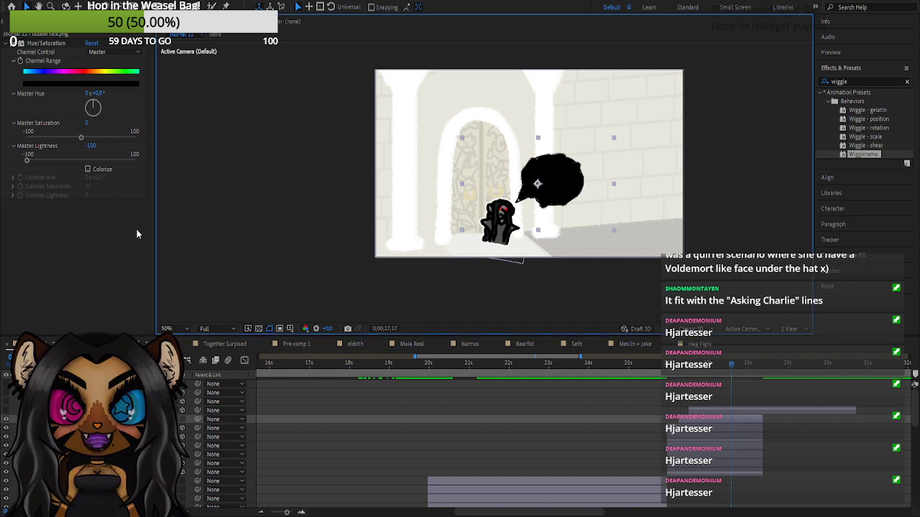
left_click(3, 24)
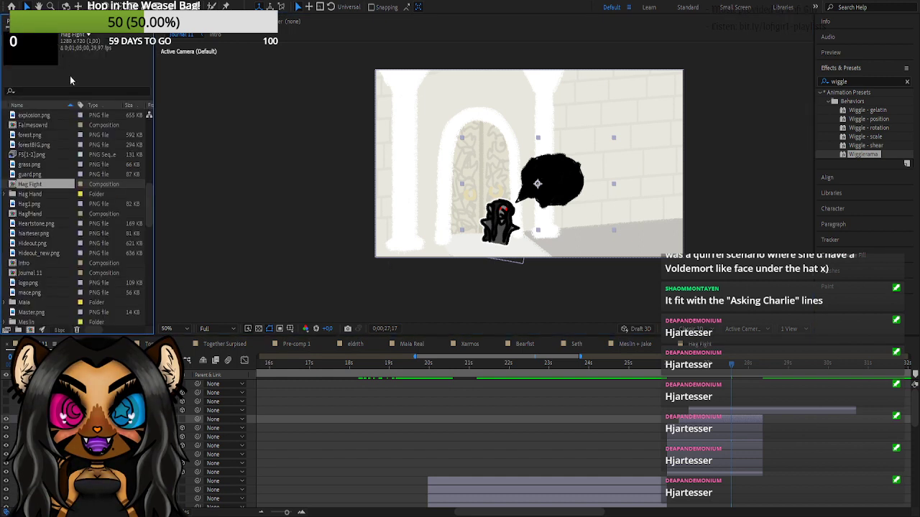
left_click(392, 265)
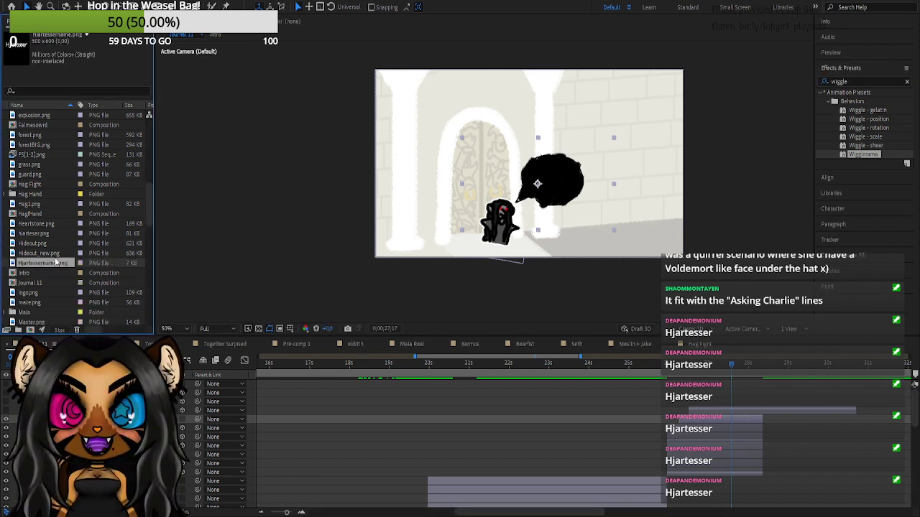
left_click_drag(56, 262, 443, 148)
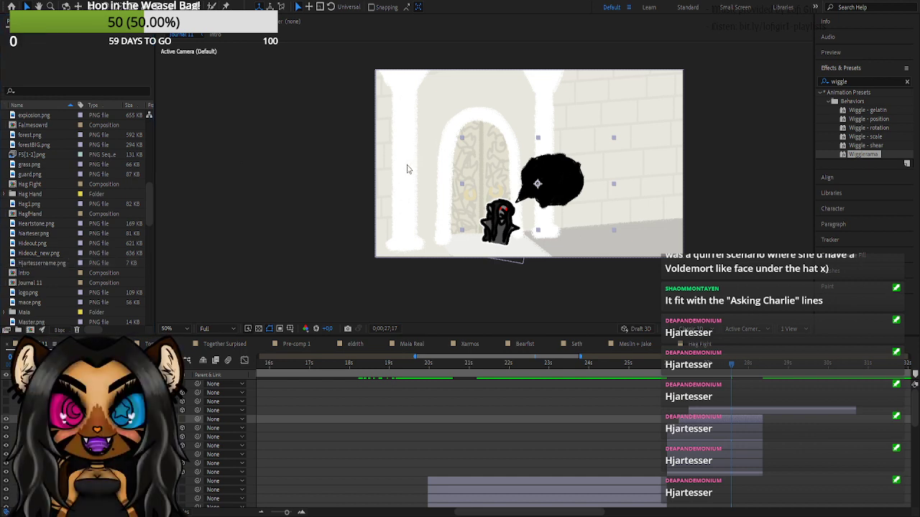
double_click(419, 222)
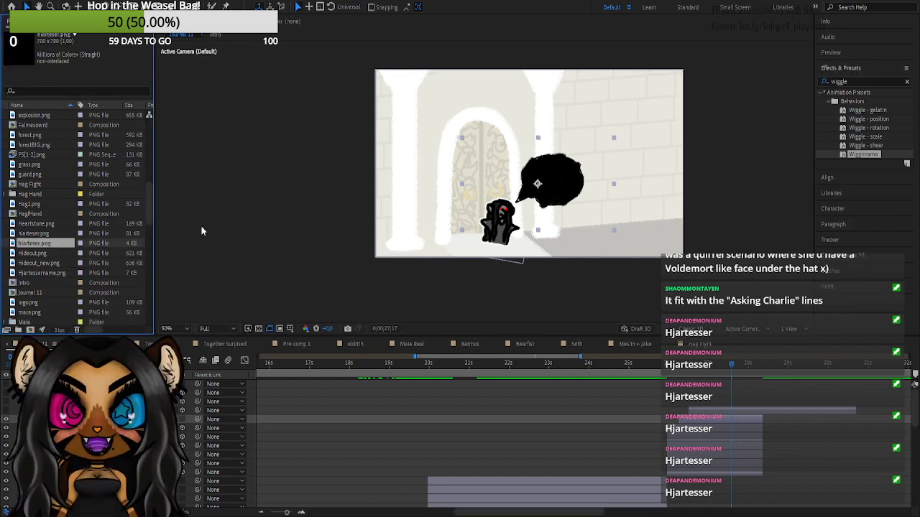
- Compare the previews of the two Hjarteser.png files in the project
left_click(41, 236)
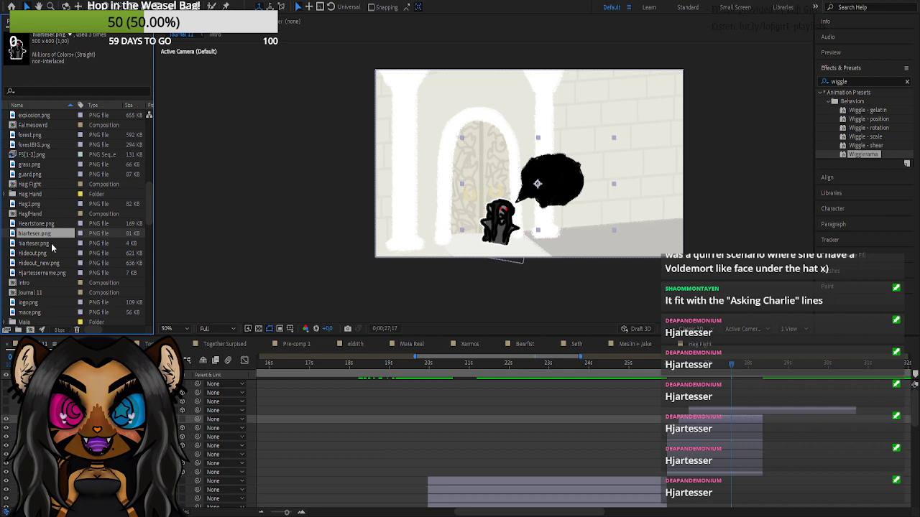
left_click(34, 243)
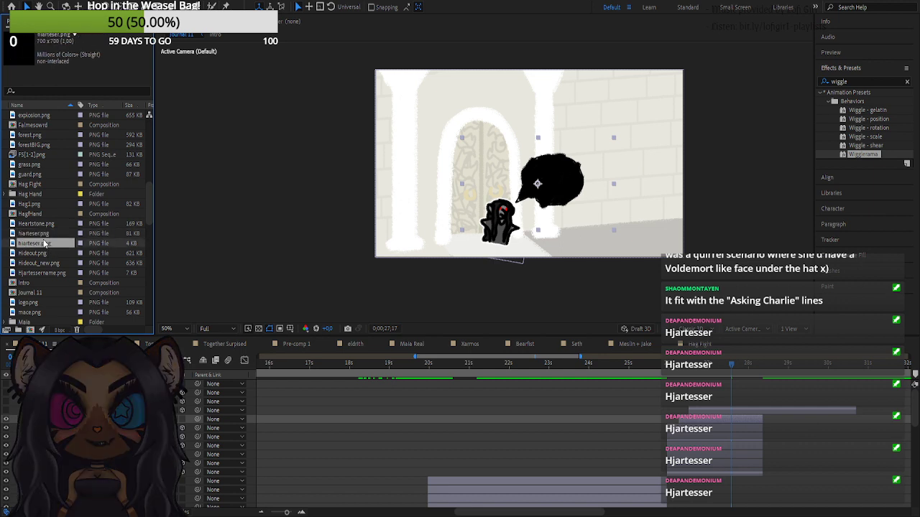
key("Up")
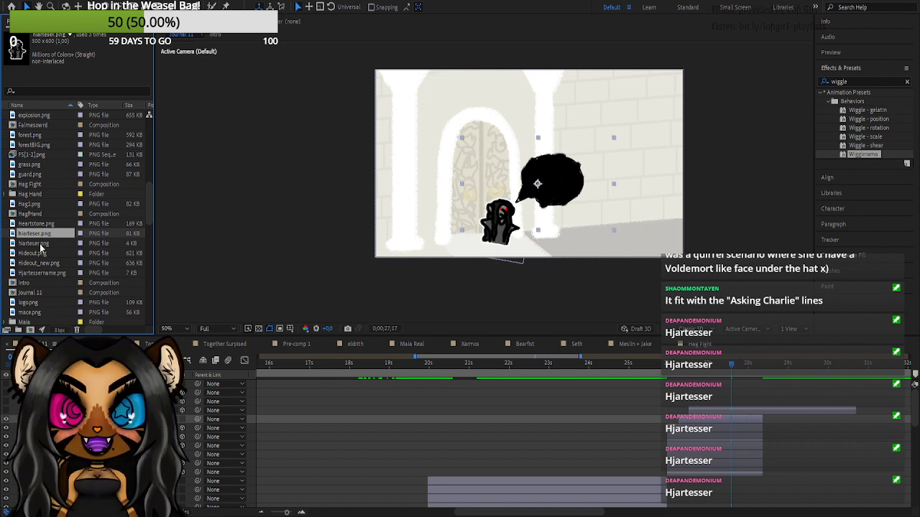
left_click(41, 243)
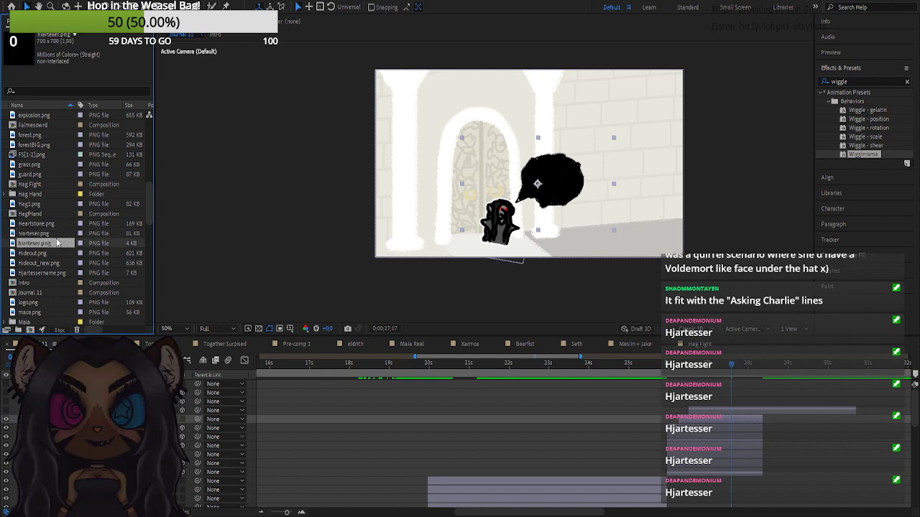
- Add the 700 x 700 Hjarteser.png just above the speech bubble layer and shorten it to a clip starting at about 28 seconds
left_click(720, 371)
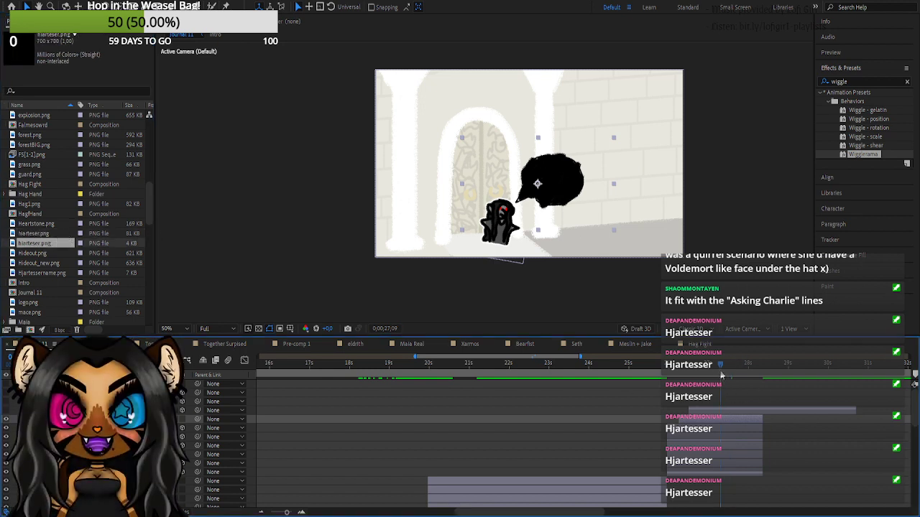
left_click_drag(722, 373, 728, 374)
left_click(93, 428)
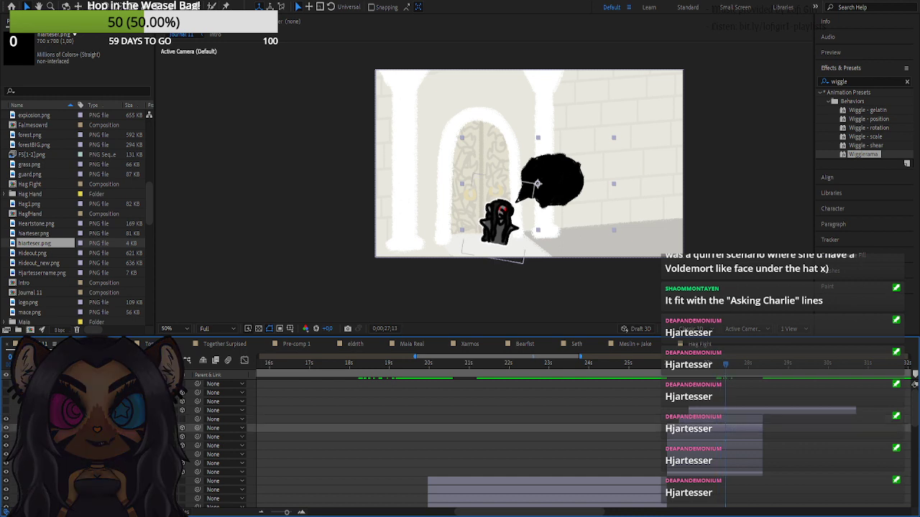
left_click_drag(720, 372, 695, 389)
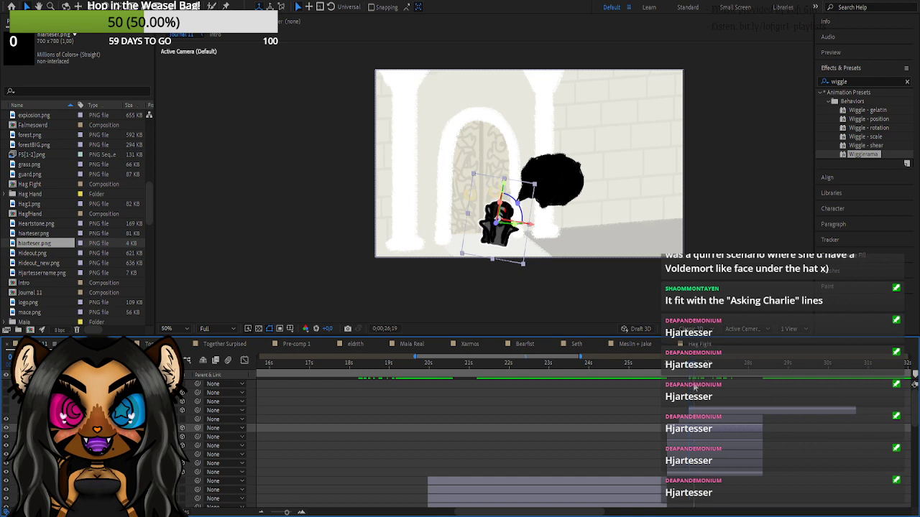
left_click(33, 245)
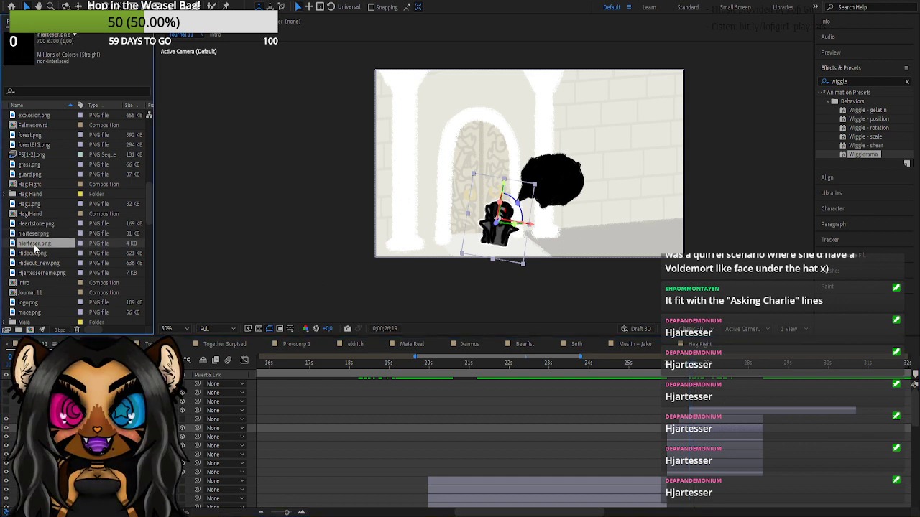
left_click_drag(33, 248, 562, 414)
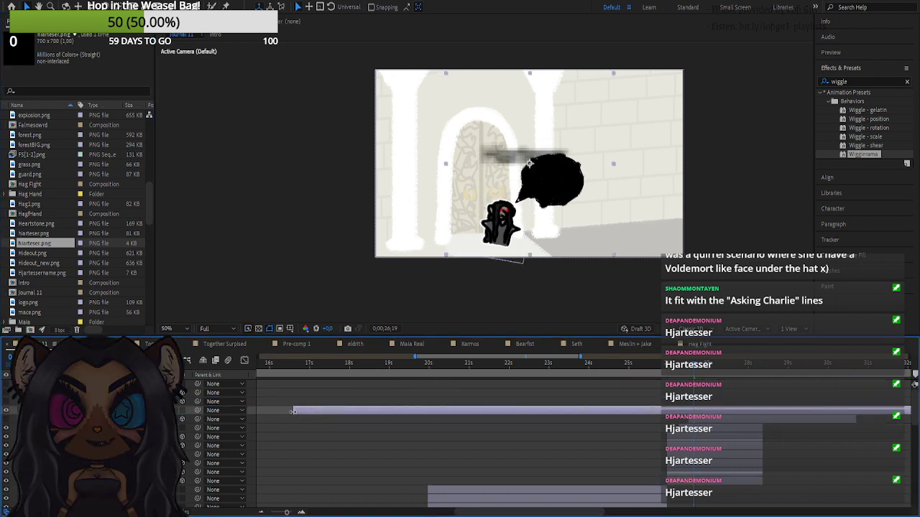
mouse_move(292, 411)
left_mouse_down()
mouse_move(855, 412)
mouse_move(249, 415)
mouse_move(865, 412)
left_mouse_up()
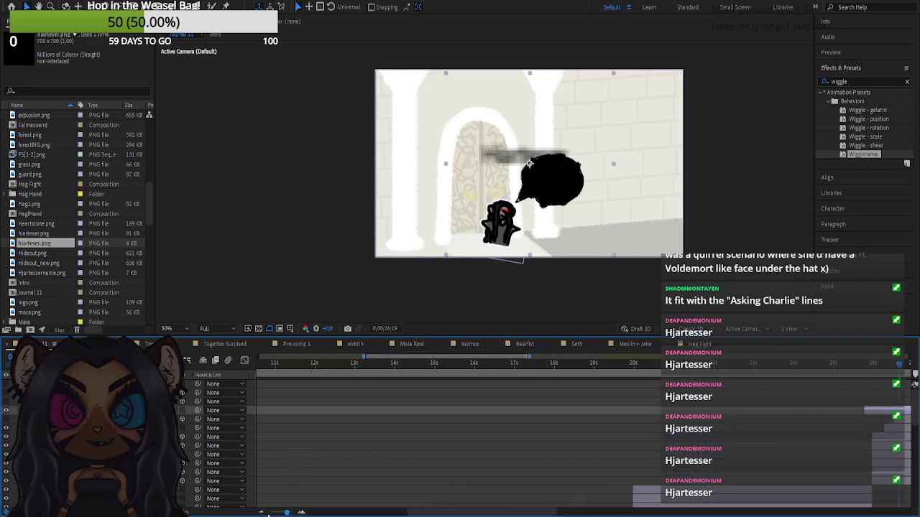
left_click_drag(286, 512, 258, 513)
left_click_drag(516, 411, 542, 428)
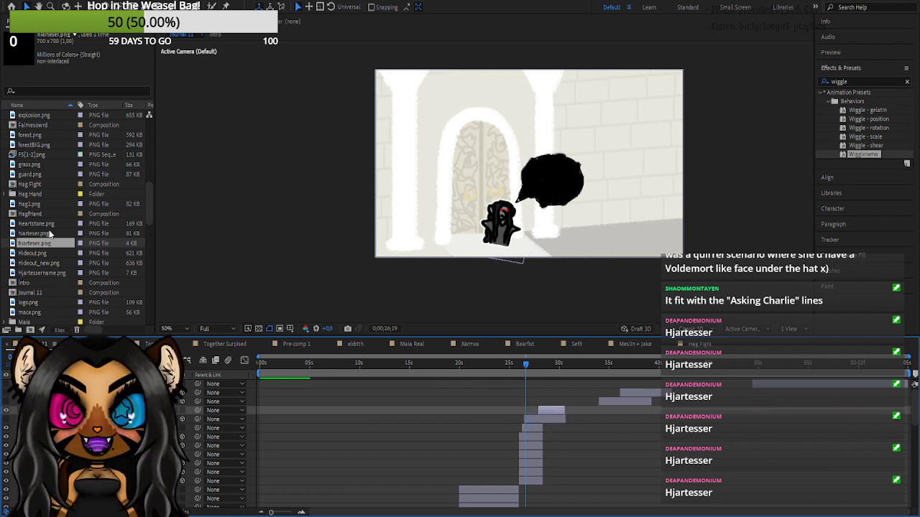
- Add Hjartessername.png over the speech bubble, shorten its clip to under three seconds and place it directly above the blurred Hjarteser.png layer, starting at about 29 seconds
left_click_drag(50, 273, 557, 188)
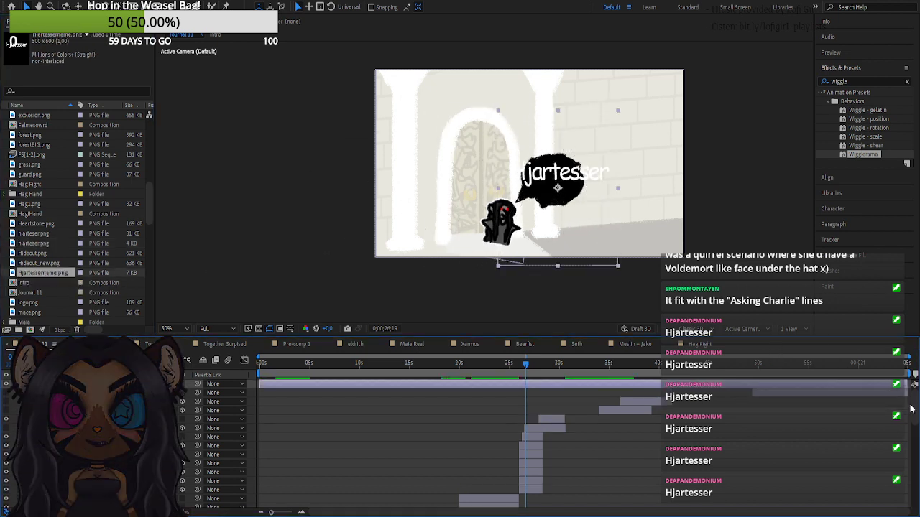
left_click_drag(905, 385, 288, 409)
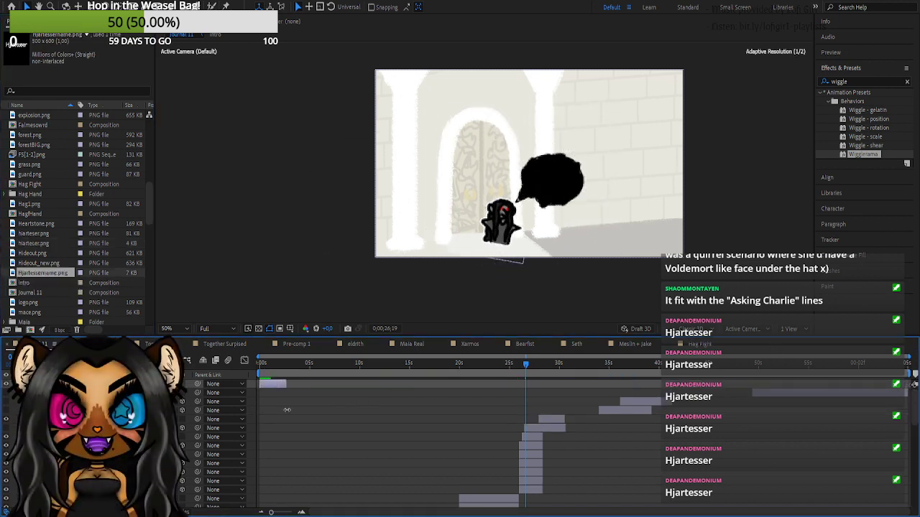
left_click_drag(79, 383, 79, 415)
left_click_drag(277, 413, 562, 416)
- Move the blurred Hjarteser.png clip earlier so that it starts just before 0;00;27;00
left_click(302, 512)
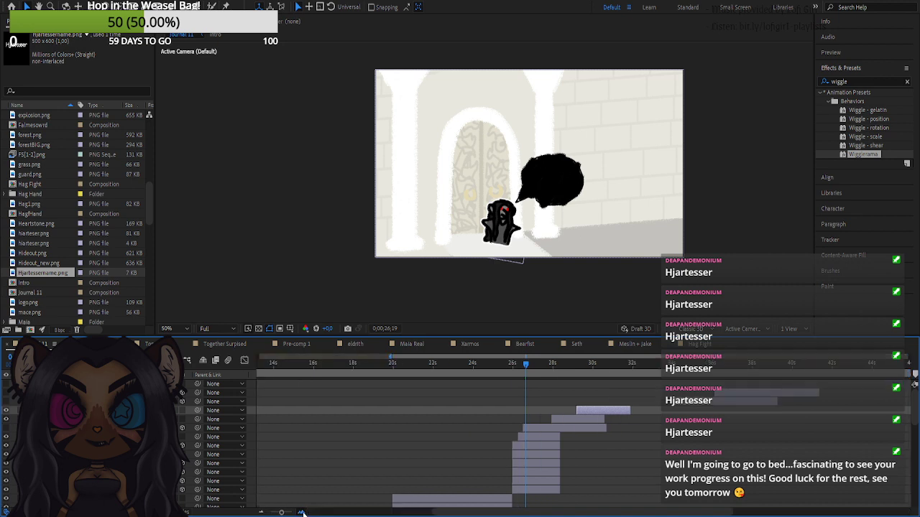
left_click(302, 512)
left_click(302, 513)
left_click_drag(525, 366, 558, 389)
left_click_drag(656, 419, 569, 419)
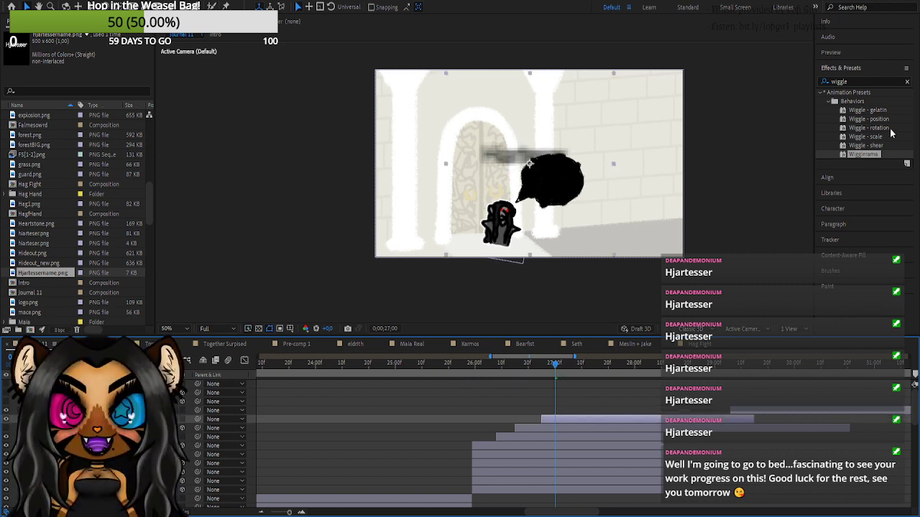
- Apply the Hue/Saturation effect to the blurred Hjarteser.png layer and set Master Lightness to 100
double_click(854, 82)
type("hue")
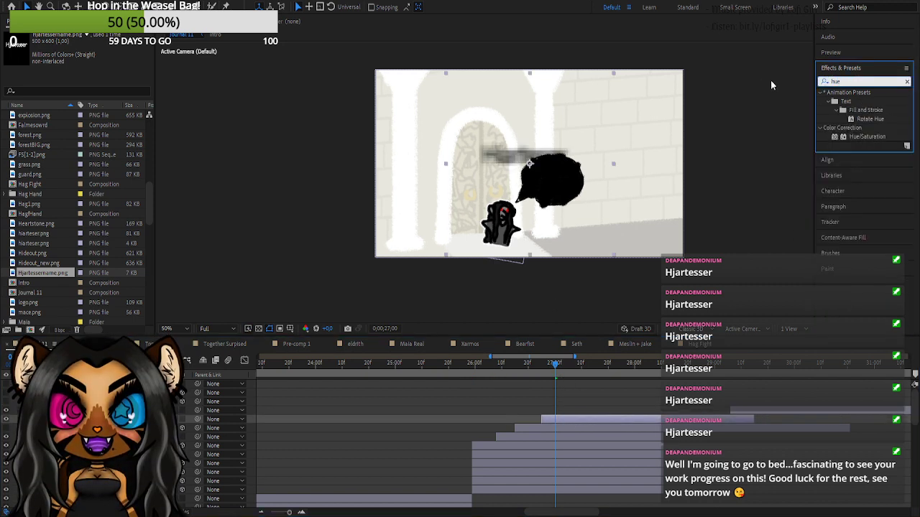
left_click_drag(870, 135, 553, 416)
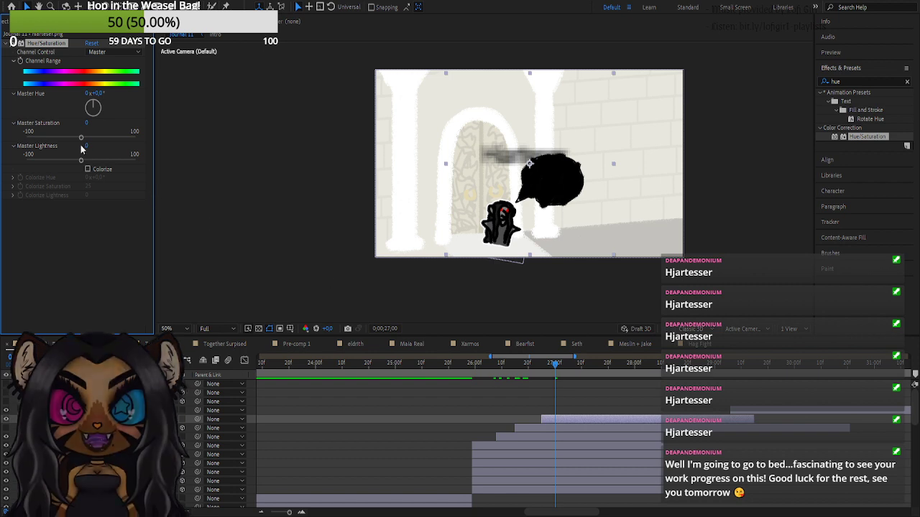
left_click_drag(81, 156, 166, 167)
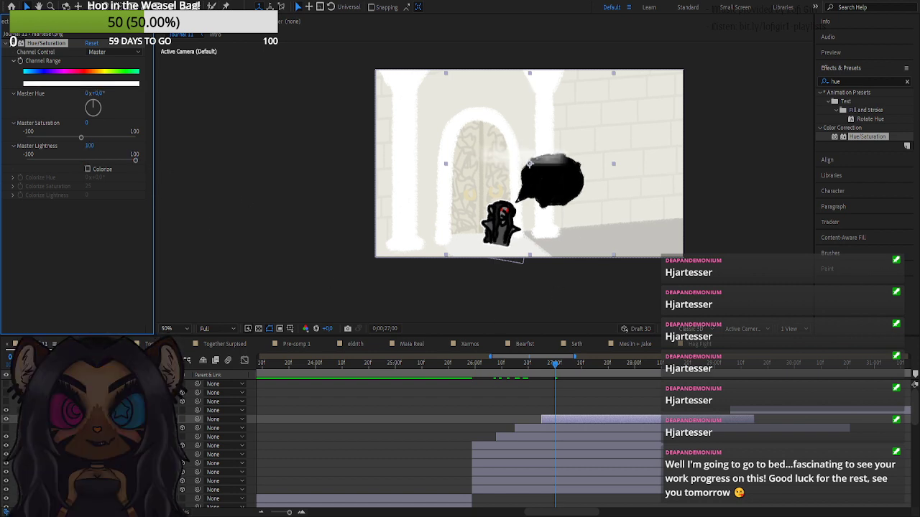
- Reposition the whitened Hjarteser.png blur over the middle of the black speech bubble and adjust its scale slightly
left_click(38, 419)
left_click(60, 429)
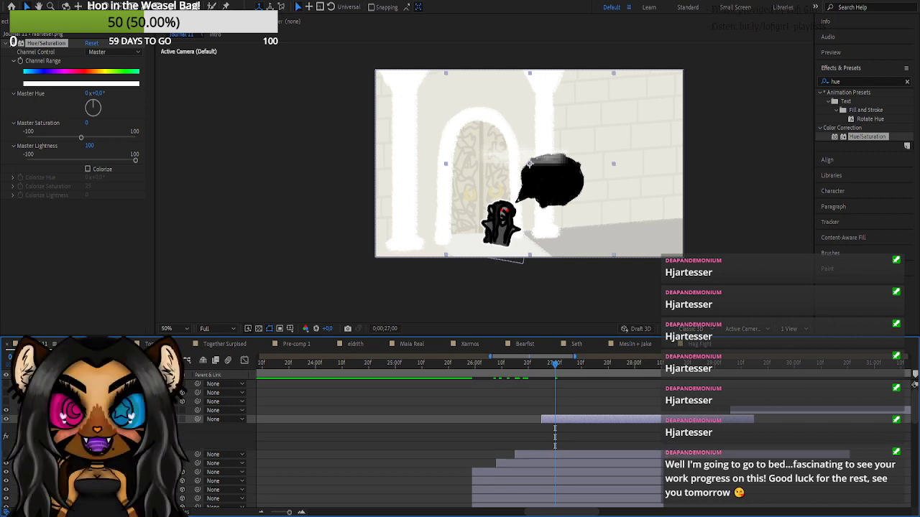
left_click(55, 429)
left_click(55, 437)
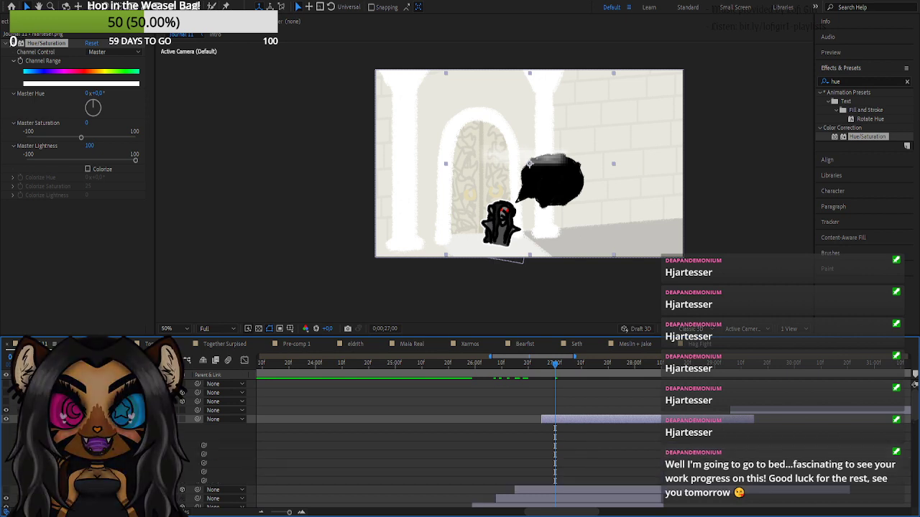
left_click_drag(128, 454, 168, 454)
left_click_drag(549, 164, 551, 187)
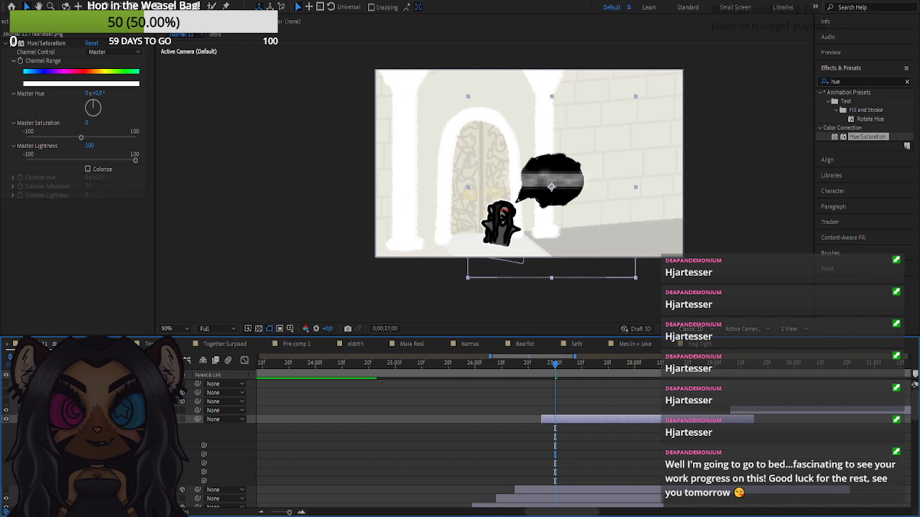
mouse_move(136, 464)
left_mouse_down()
mouse_move(127, 464)
mouse_move(132, 454)
mouse_move(137, 463)
left_mouse_up()
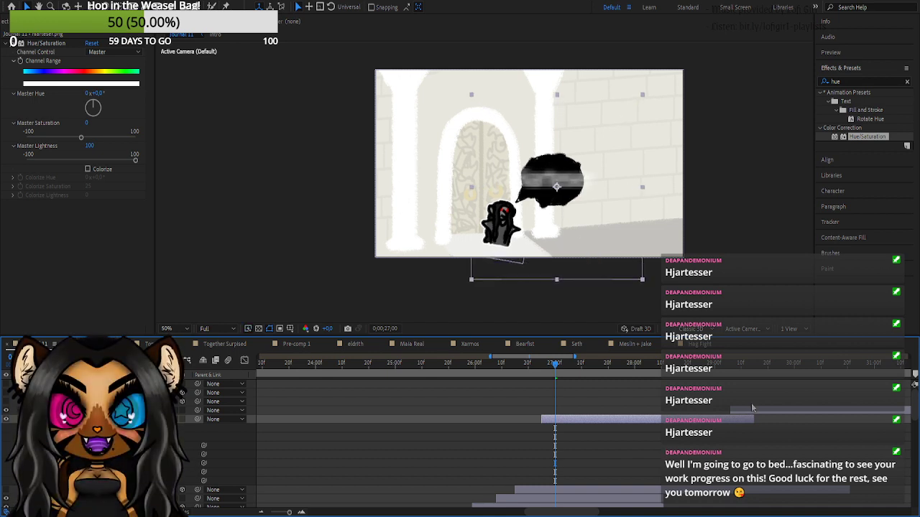
- Move the Hjartessername.png clip to start at 0;00;27;13, then shrink and position the name so it fits inside the speech bubble
left_click_drag(755, 411, 596, 417)
key("space")
key("space")
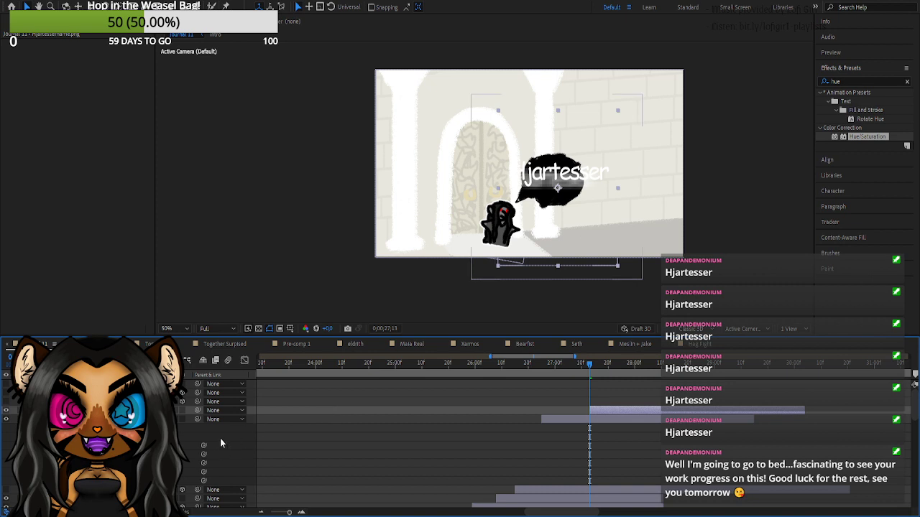
left_click(36, 410)
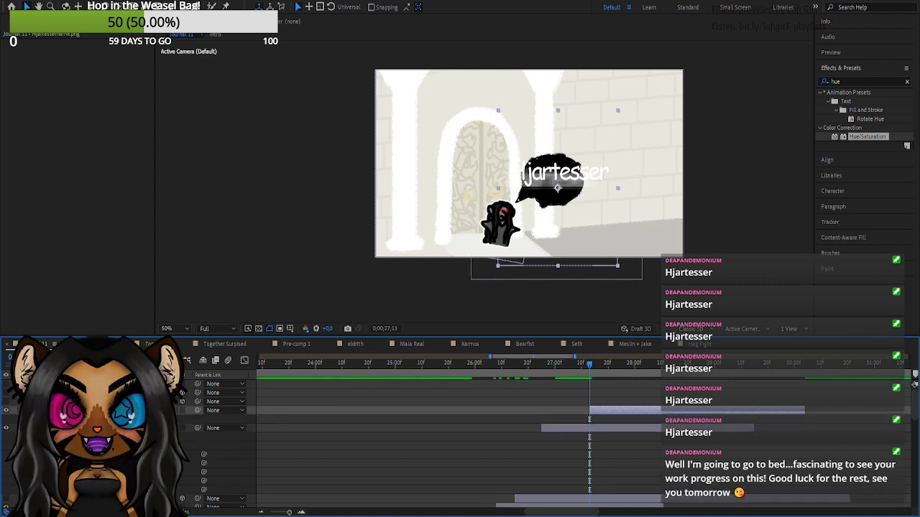
left_click(44, 419)
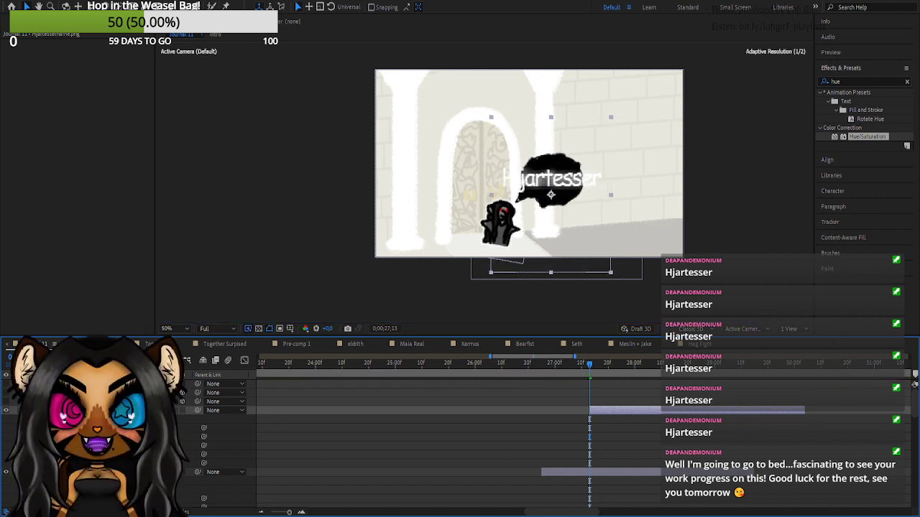
mouse_move(144, 446)
left_mouse_down()
mouse_move(125, 446)
mouse_move(124, 436)
mouse_move(146, 437)
left_mouse_up()
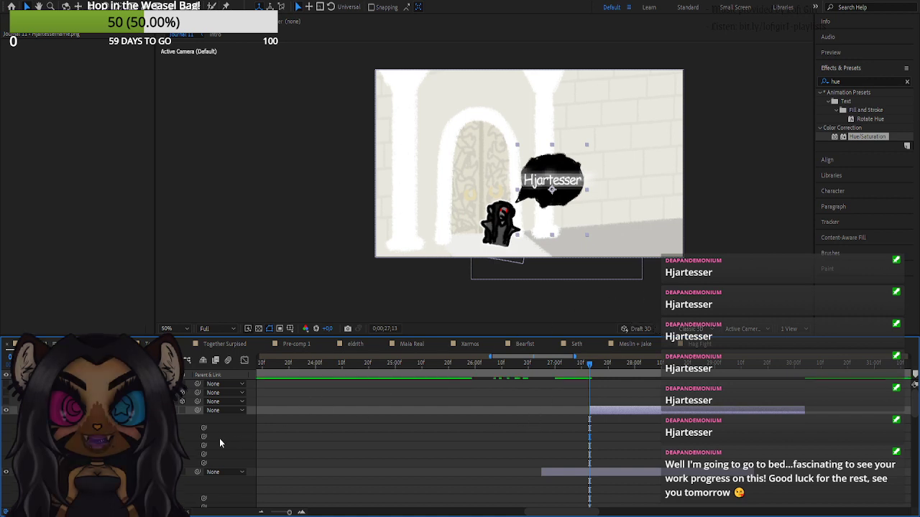
- Trim the blurred clip's end to about 0;00;27;18 and extend the name clip's start back to about 0;00;27;09 so they overlap
left_click_drag(752, 474, 595, 492)
left_click(555, 185)
left_click(583, 410)
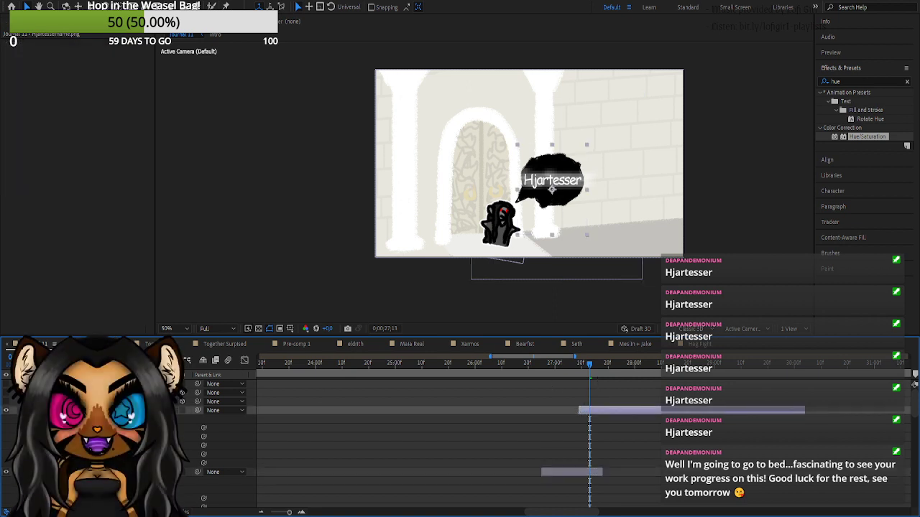
- Add Opacity keyframes to the Hjartessername.png and blurred Hjarteser.png layers at 0;00;27;13 and 0;00;27;18
scroll(431, 424, "down", 1)
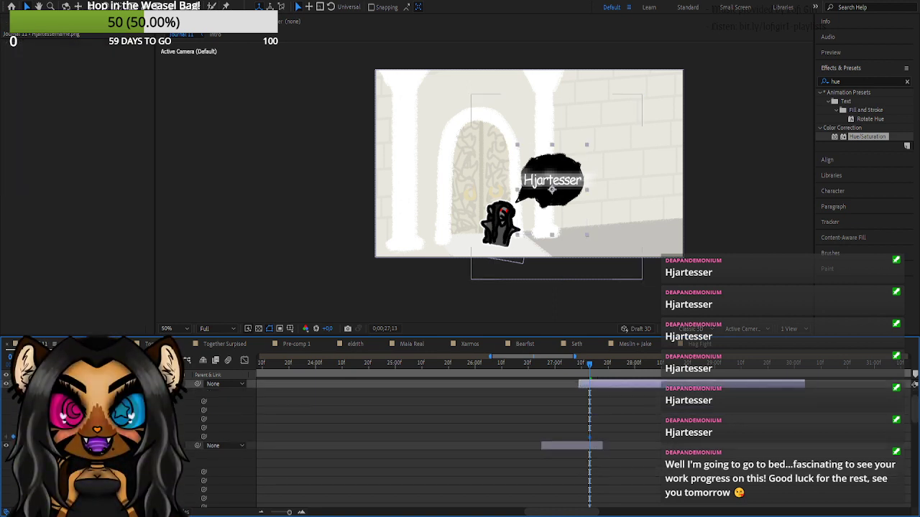
scroll(94, 424, "down", 1)
left_click(94, 419)
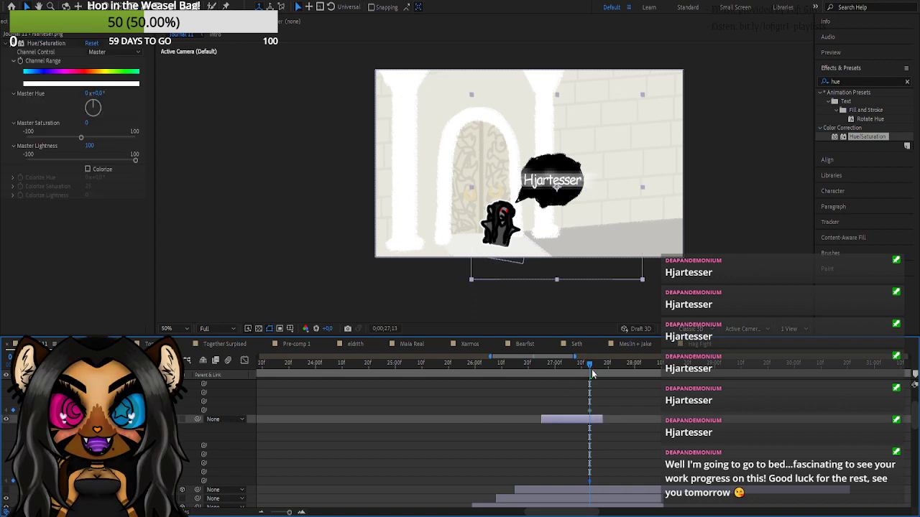
left_click_drag(592, 374, 602, 373)
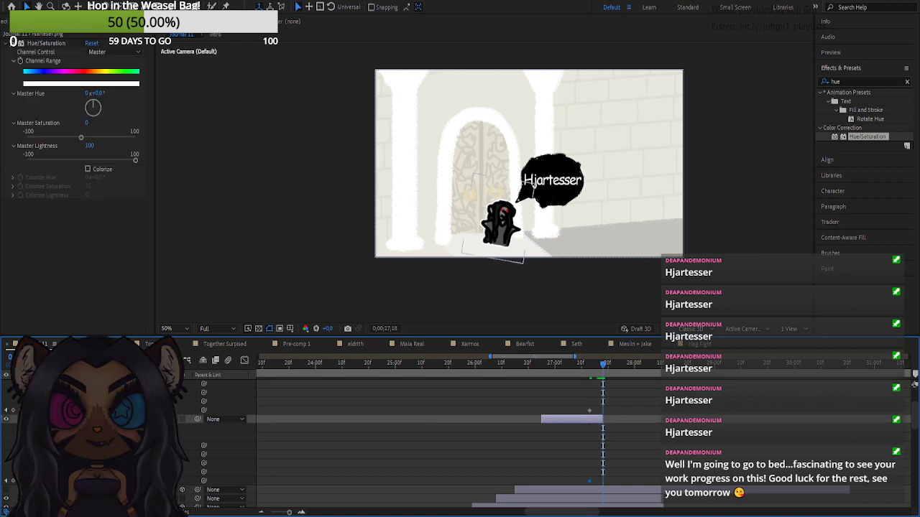
scroll(460, 442, "up", 1)
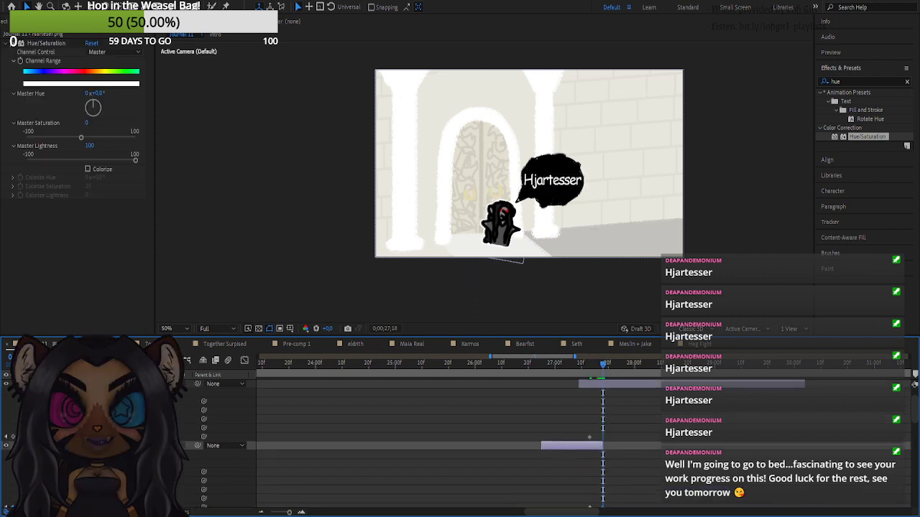
left_click(569, 384)
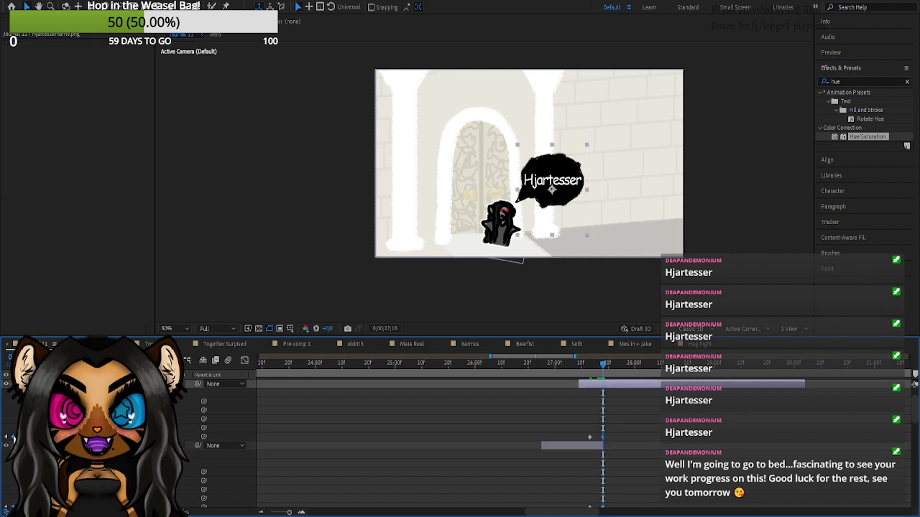
- Add Opacity keyframes to the name layer and the blurred layer at 0;00;27;09
left_click(581, 370)
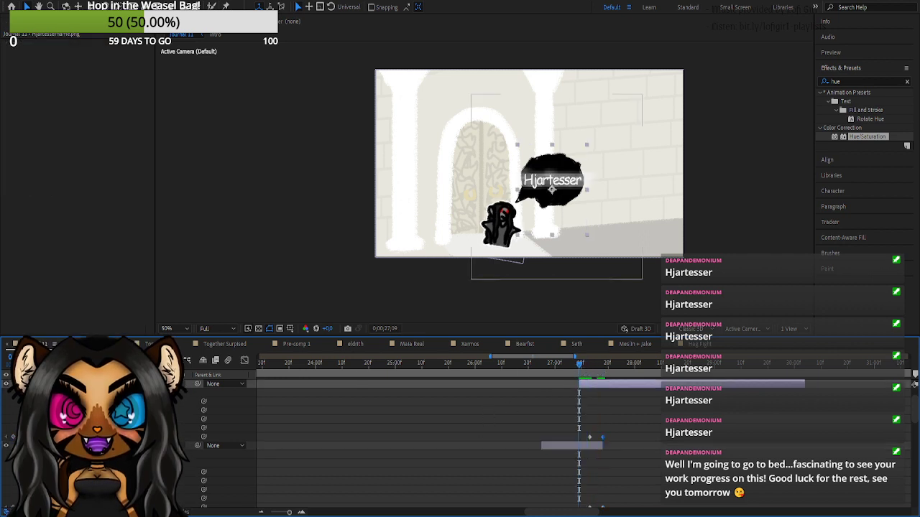
scroll(607, 428, "down", 1)
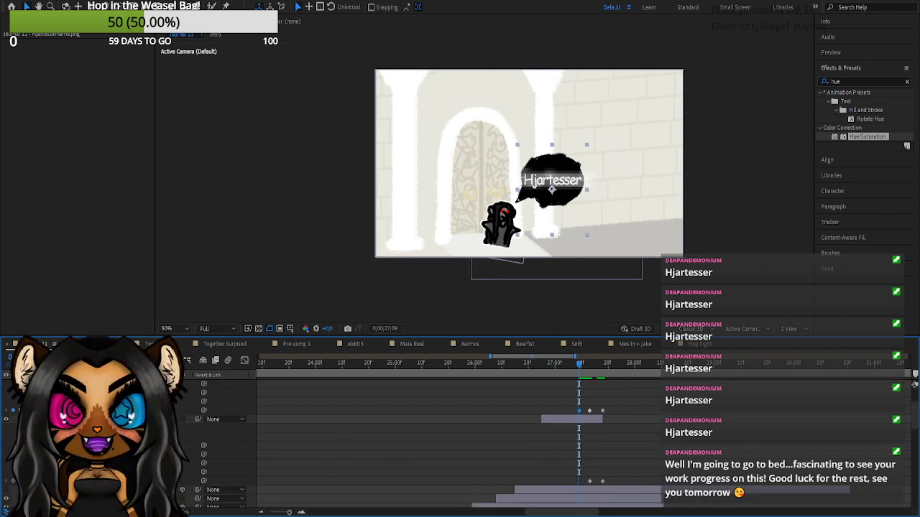
left_click(13, 481)
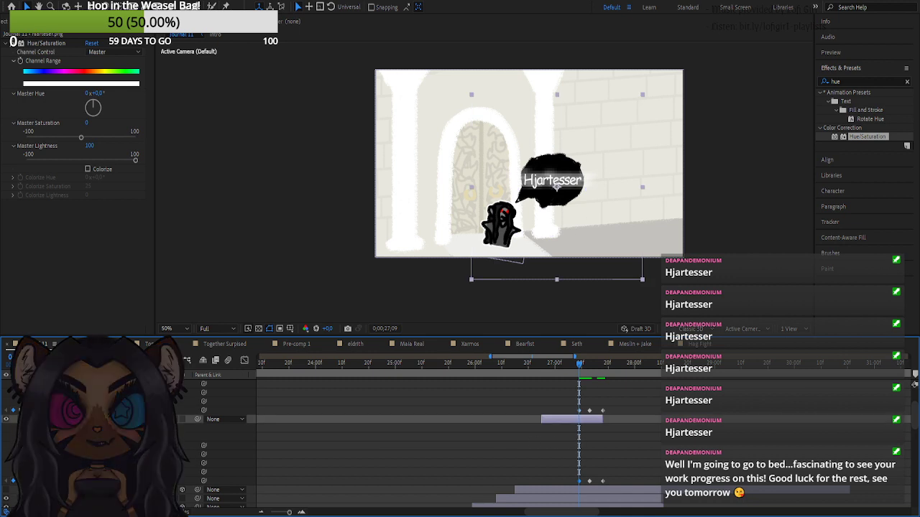
- Remove the middle Opacity keyframes at 0;00;27;13 from both the blurred layer and the name layer
key("k")
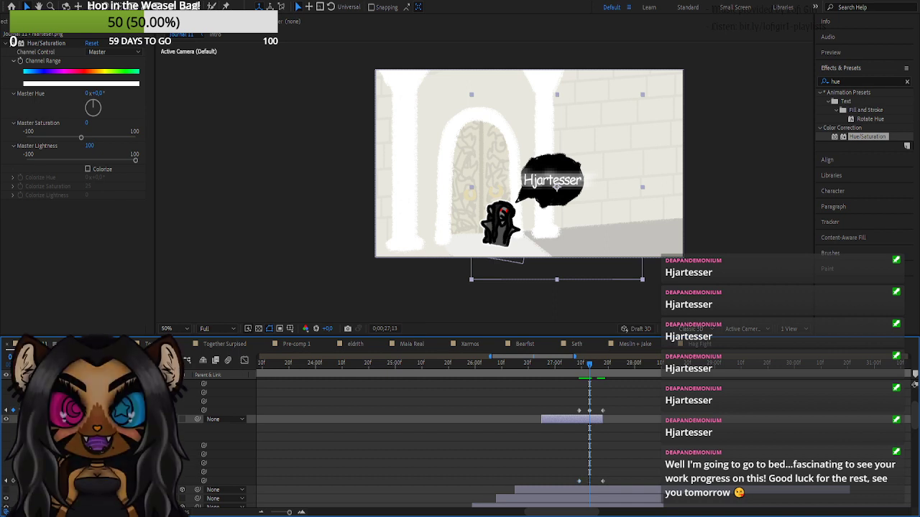
left_click(13, 411)
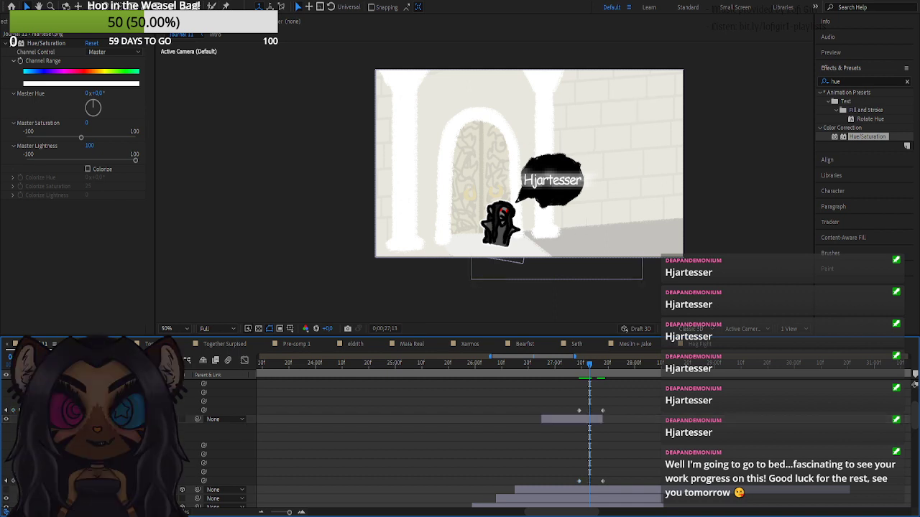
- Make the Hjartessername.png layer fully transparent at its 0;00;27;09 Opacity keyframe
key("k")
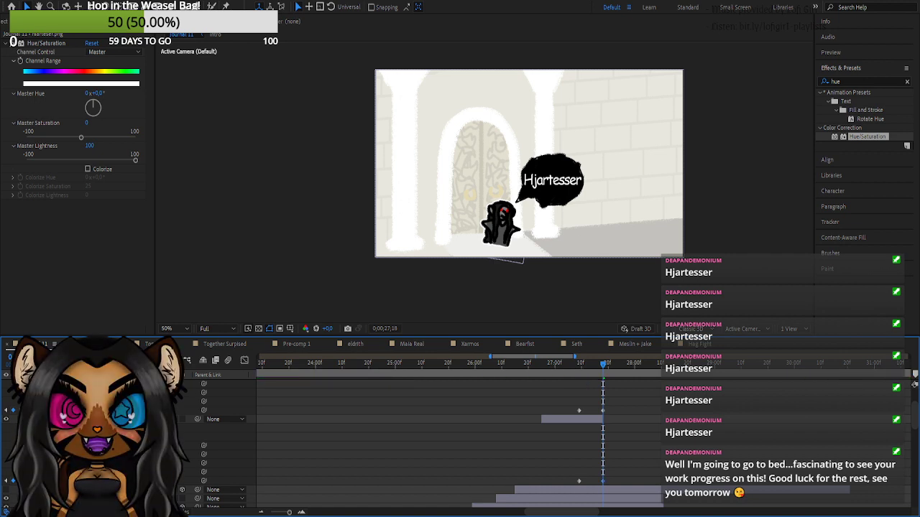
left_click(93, 419)
key("j")
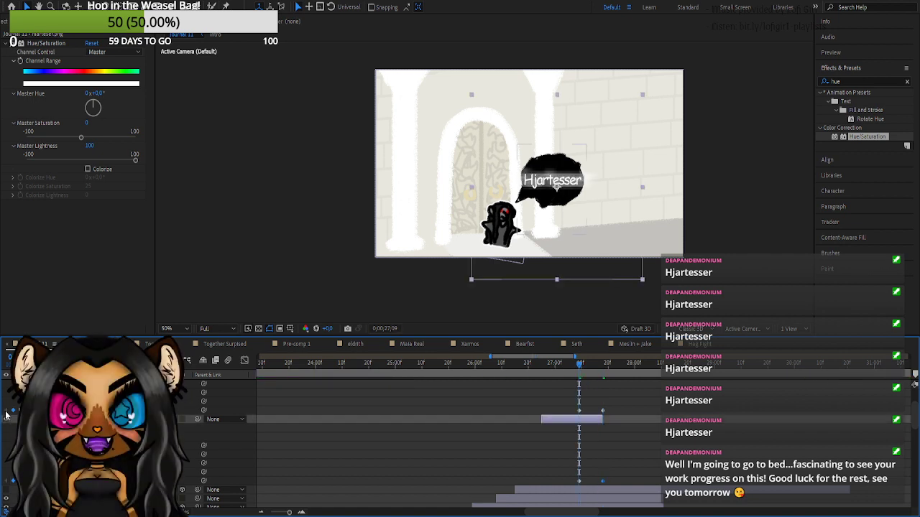
left_click_drag(136, 410, 79, 411)
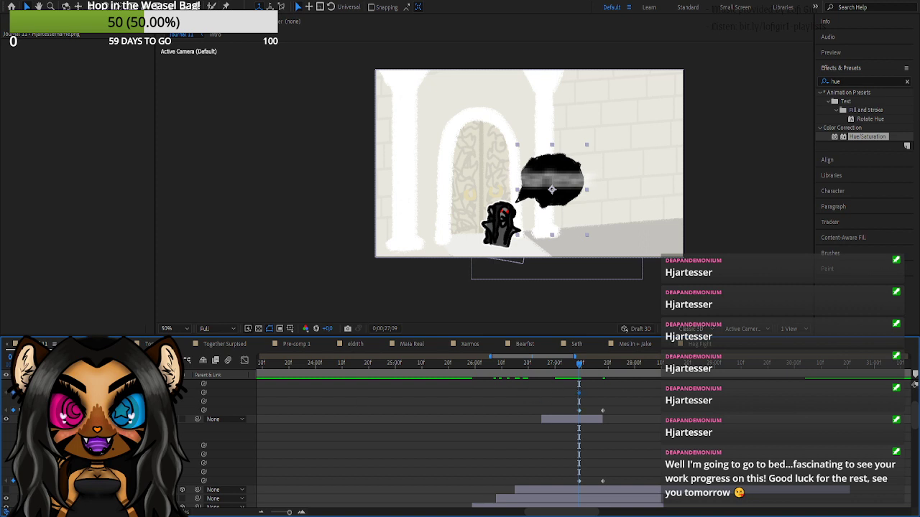
- Add Scale keyframes to the name layer at 0;00;27;09 and 0;00;27;18, enlarging it slightly at the first one
left_click(15, 397)
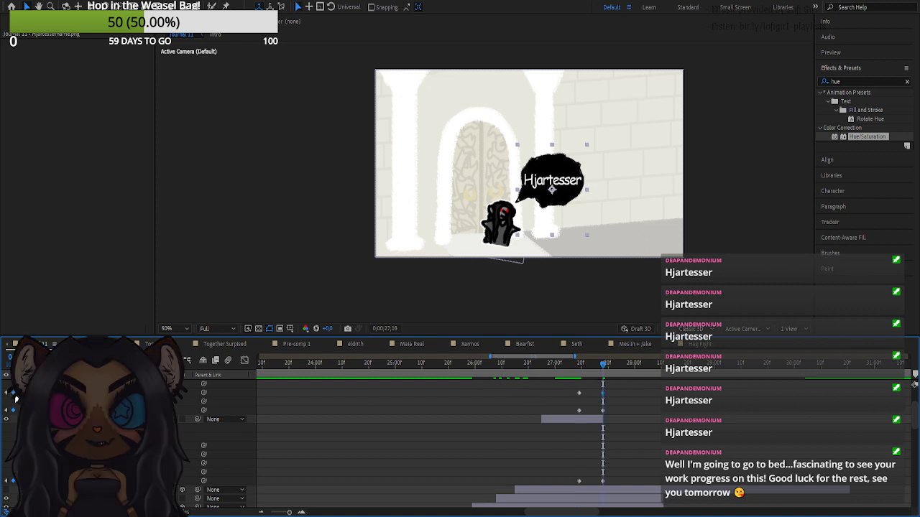
left_click(9, 395)
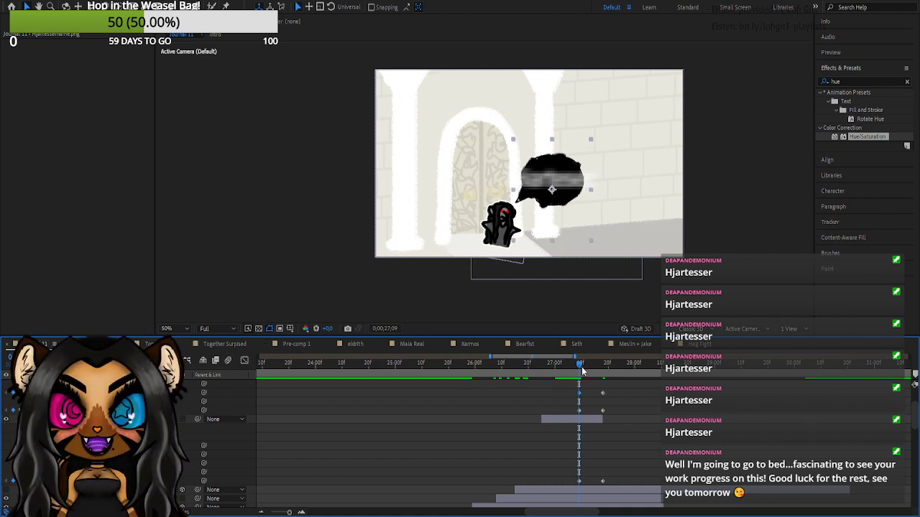
left_click_drag(579, 364, 605, 370)
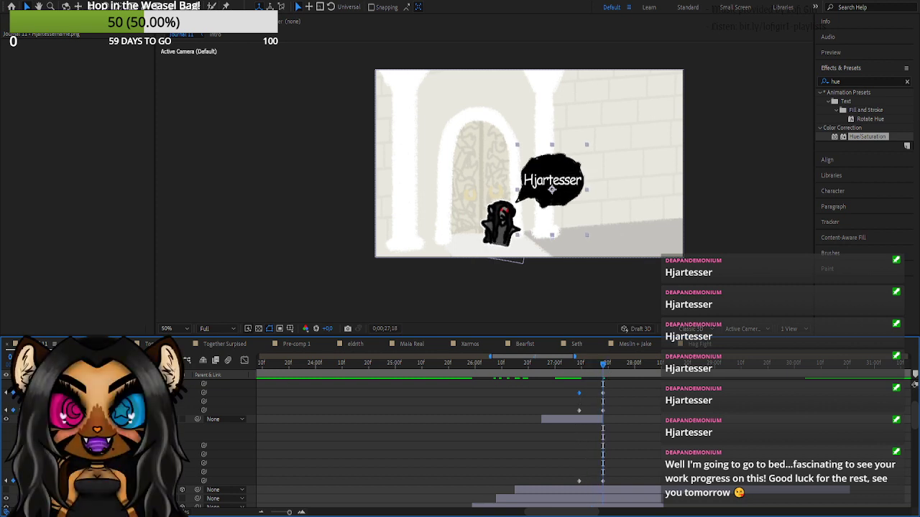
- Add Scale keyframes to the blurred layer at 0;00;27;18 and 0;00;27;09, enlarge it slightly at 0;00;27;09, and scrub through the transition
left_click(55, 463)
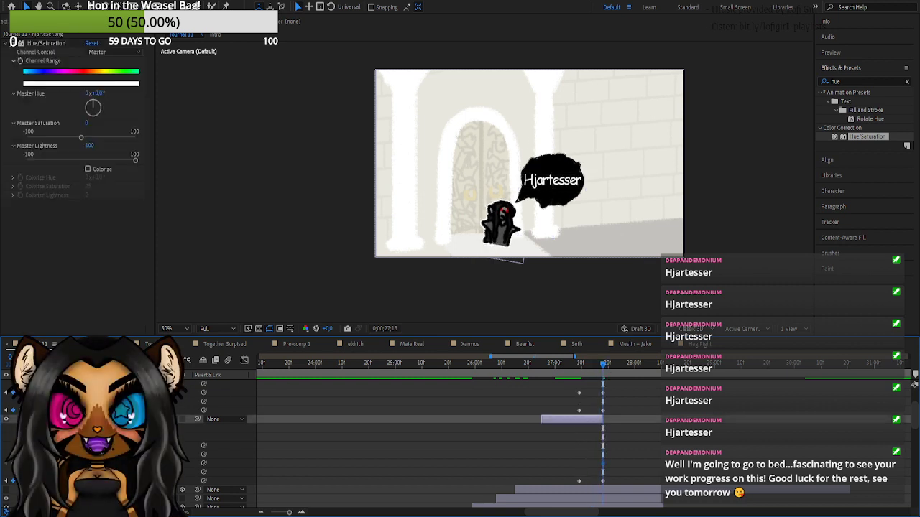
key("j")
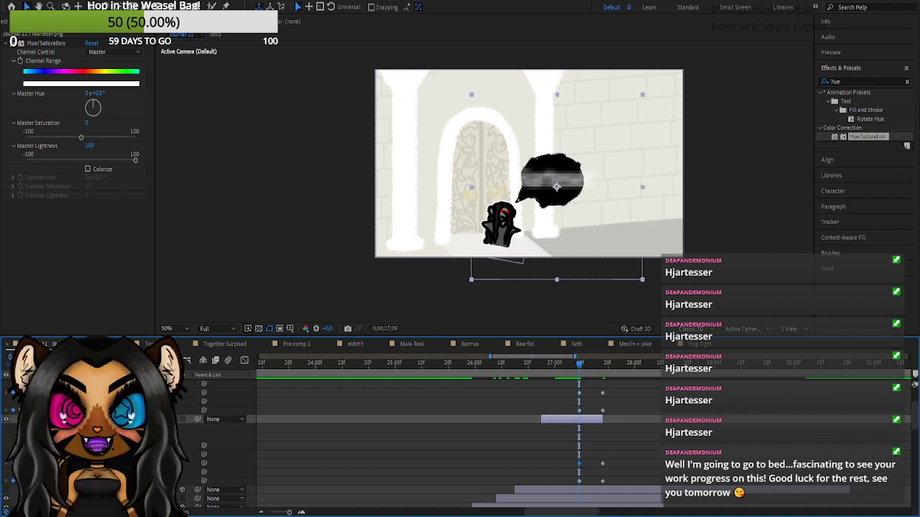
key("Return")
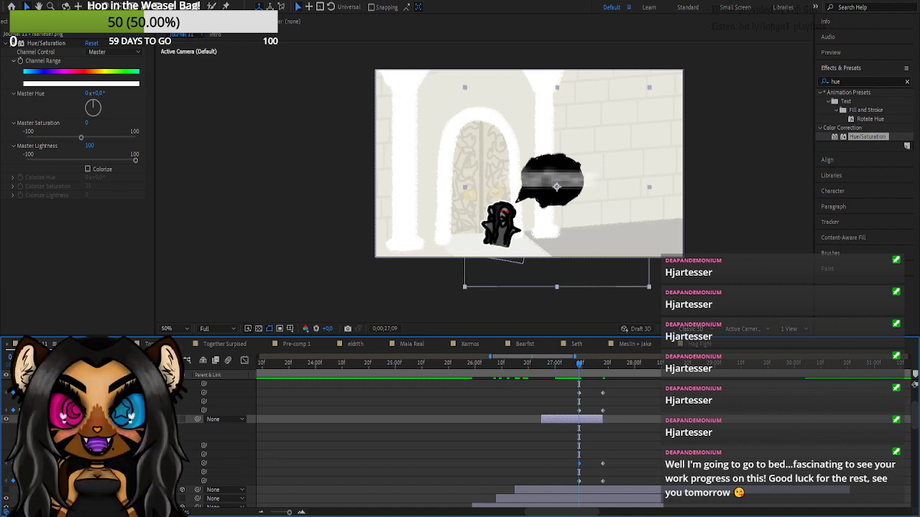
key("k")
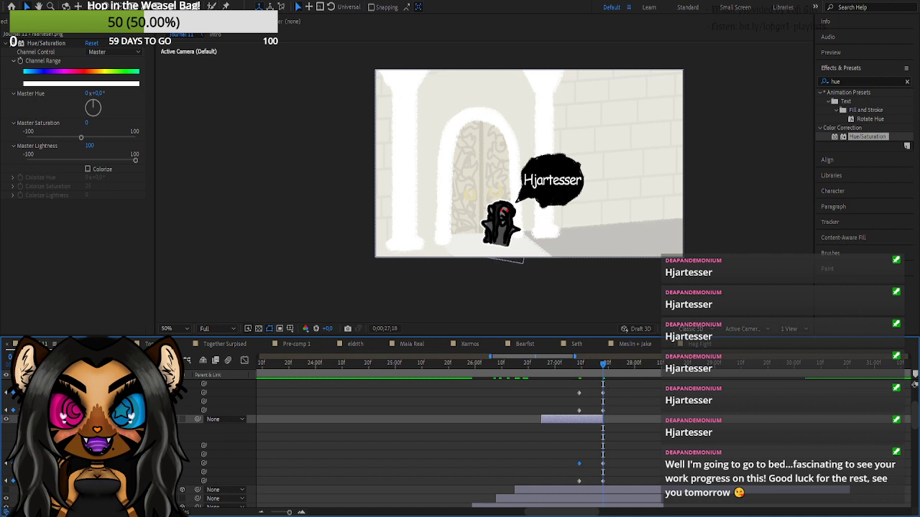
left_click_drag(562, 365, 604, 383)
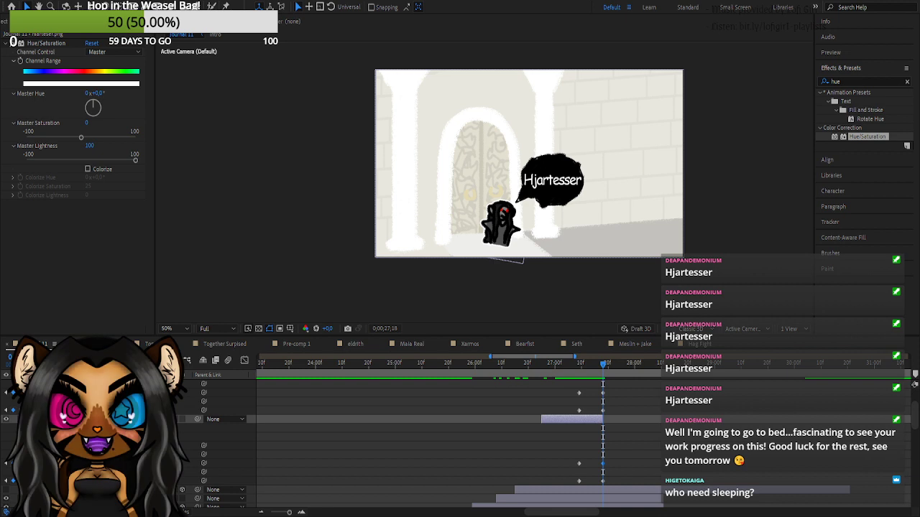
scroll(624, 413, "up", 3)
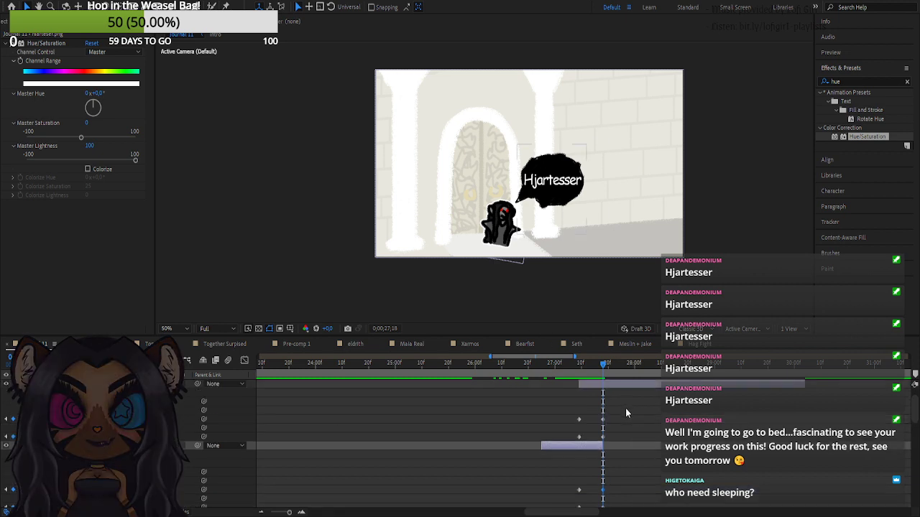
- Extend the speech bubble layer's end to 0;00;29;00
left_click(630, 414)
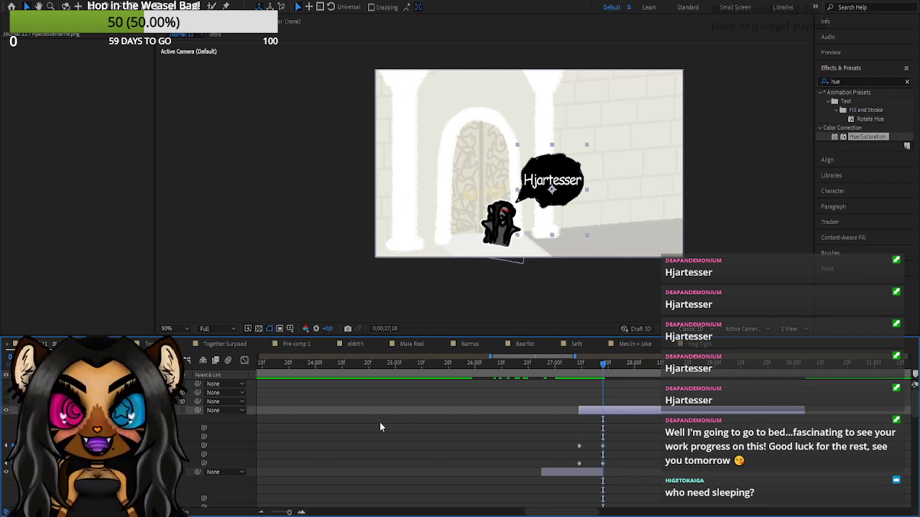
left_click_drag(625, 368, 716, 372)
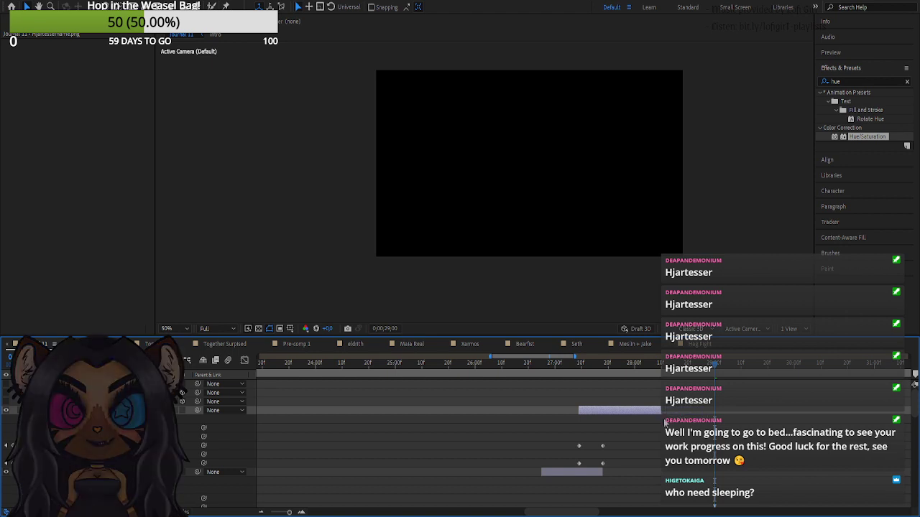
scroll(460, 431, "down", 3)
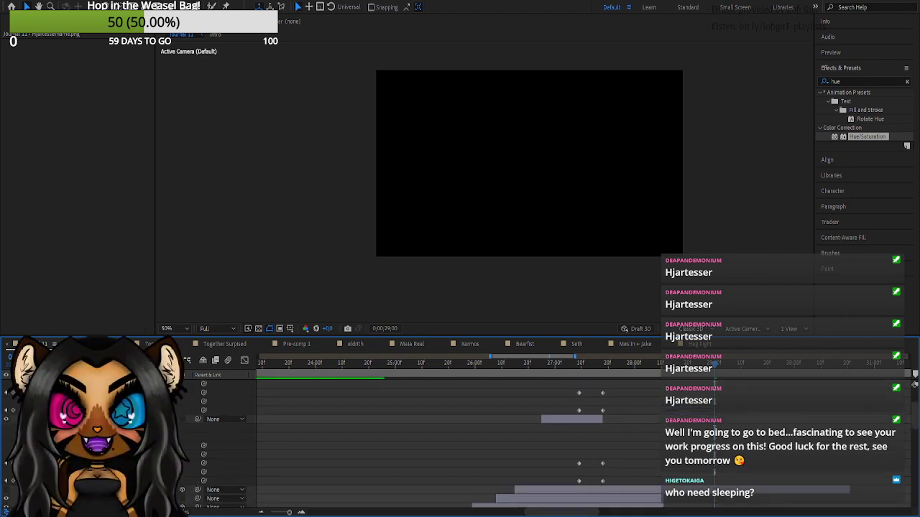
left_click(657, 498)
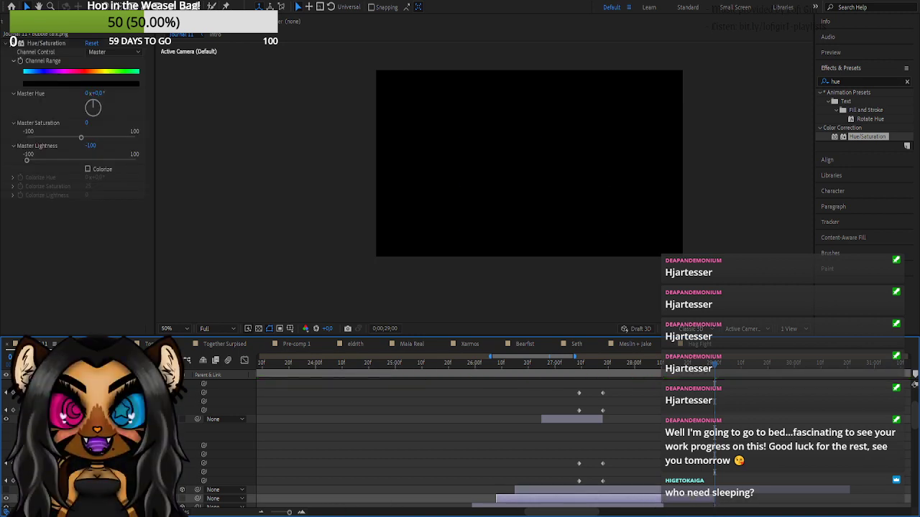
- Move the cracked.png layer above the Hjartessername.png layer and collapse the expanded properties of the two keyframed layers below it
left_click_drag(108, 490, 107, 387)
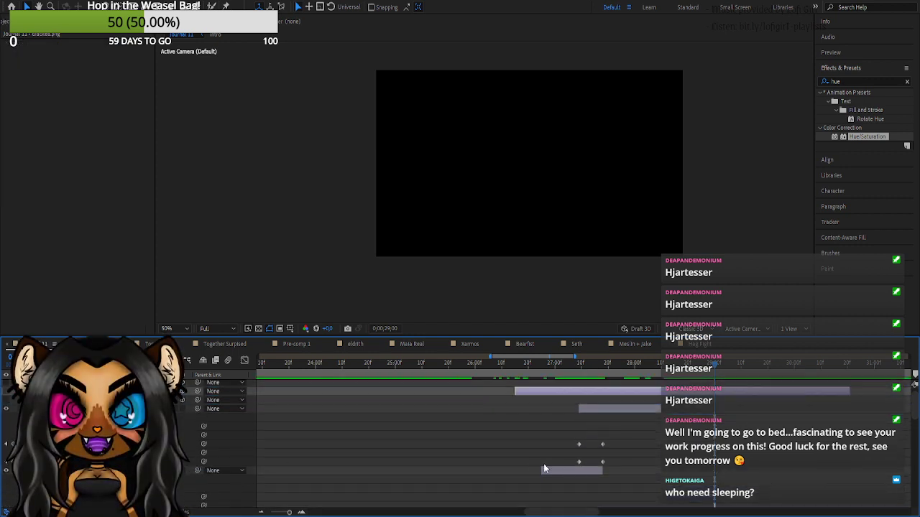
scroll(543, 463, "down", 3)
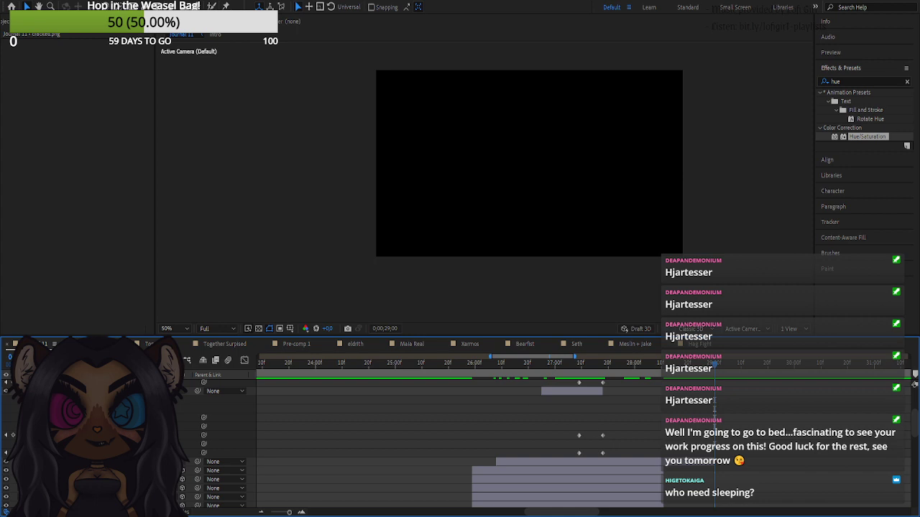
left_click(38, 391)
scroll(37, 391, "up", 2)
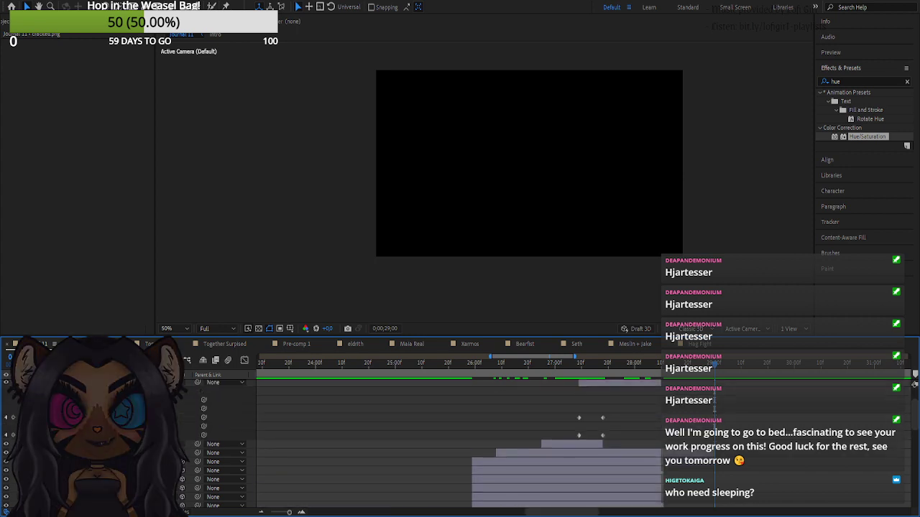
left_click(37, 382)
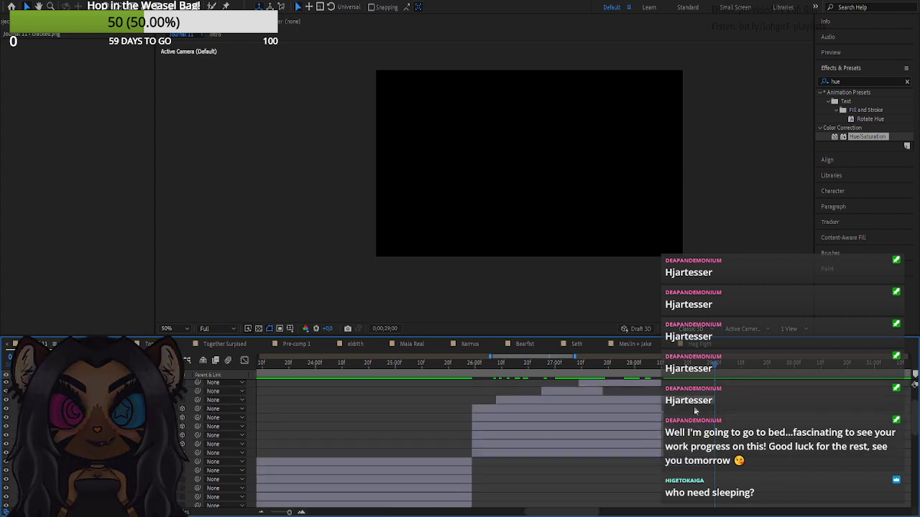
scroll(694, 411, "up", 1)
- Extend the Hjartesser character layer's end to about 0;00;29;00 and nudge the Hjartessername.png layer one frame later
left_click(663, 428)
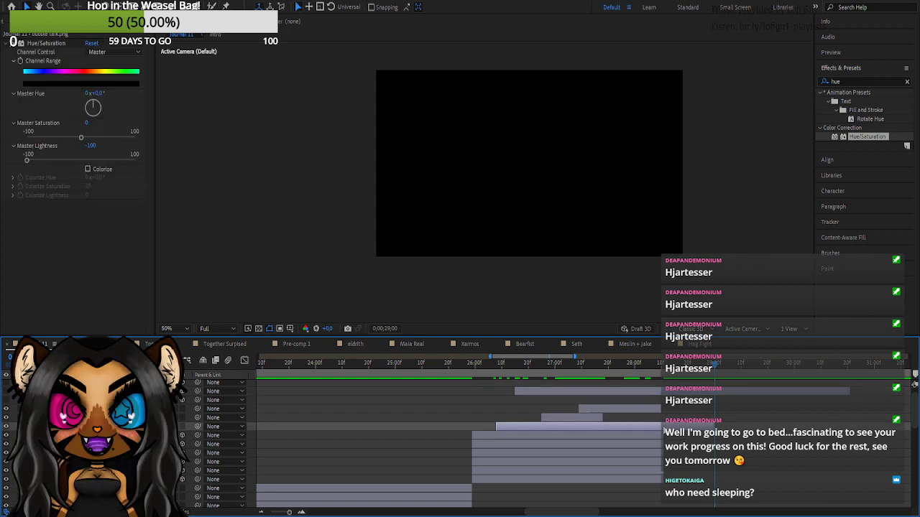
left_click(661, 438)
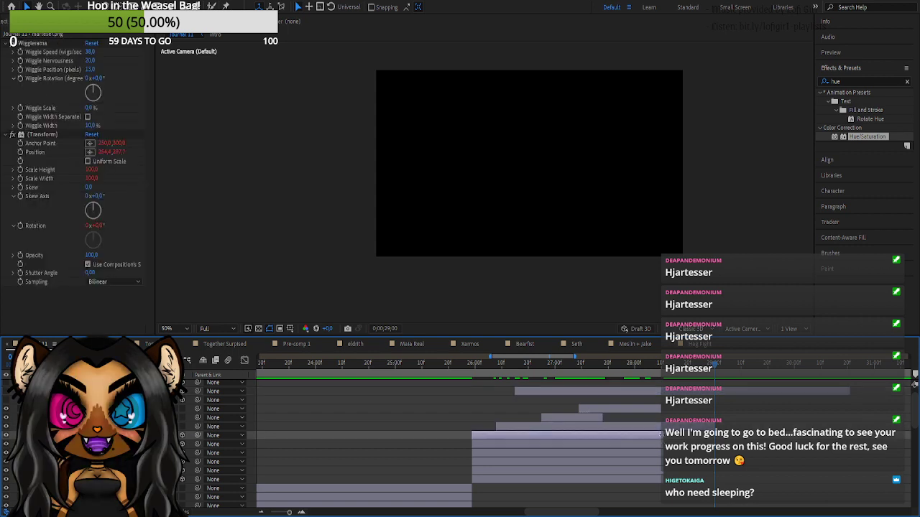
left_click_drag(661, 435, 710, 440)
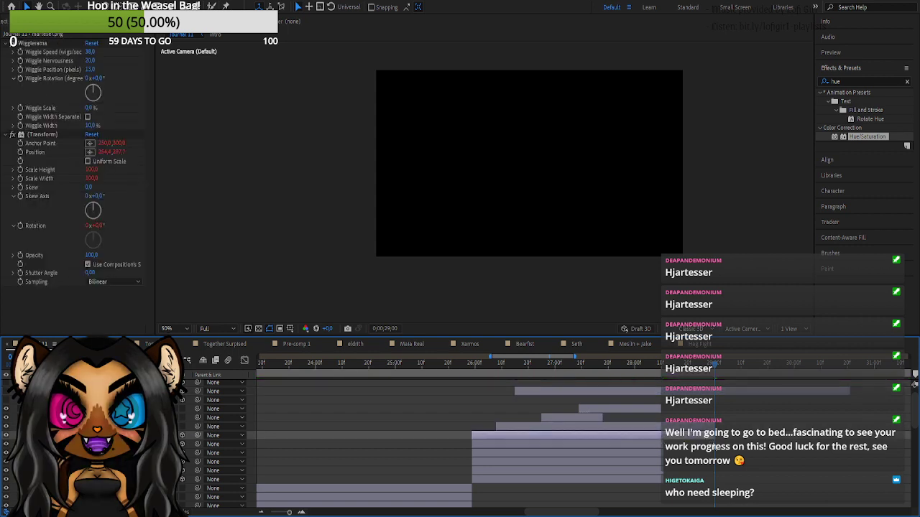
left_click(622, 408)
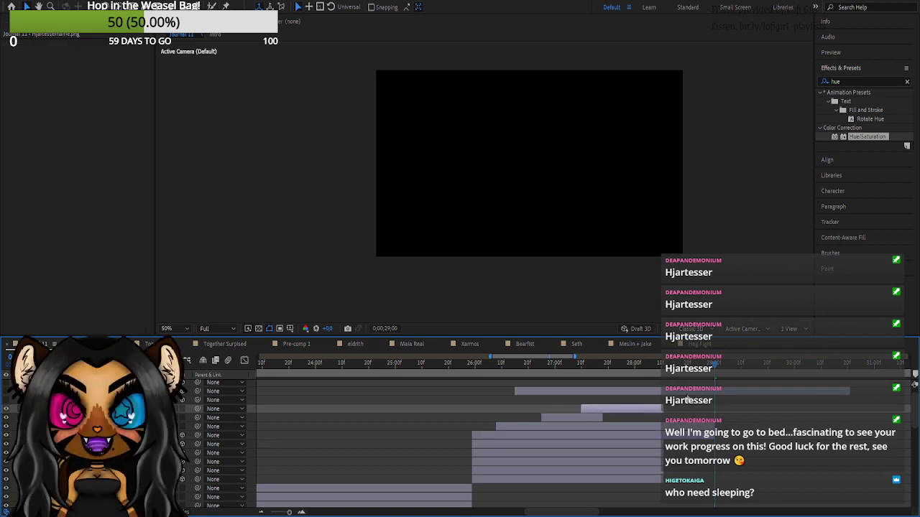
- Extend the ends of the castle background layers to about 0;00;31;00
mouse_move(665, 371)
left_mouse_down()
mouse_move(656, 373)
mouse_move(665, 375)
left_mouse_up()
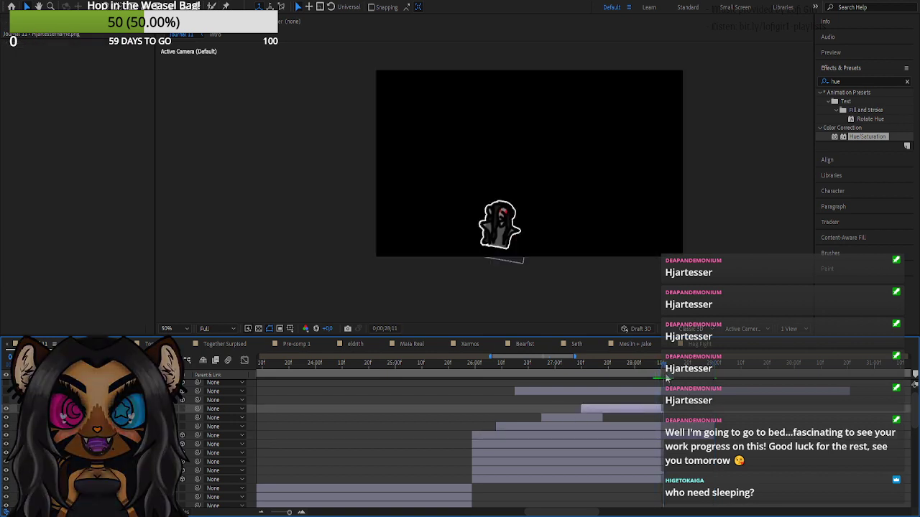
left_click(526, 480)
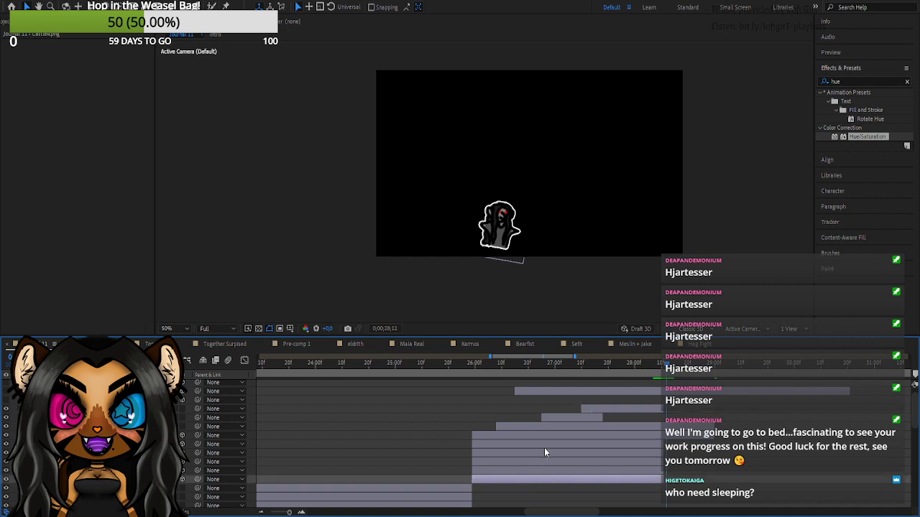
left_click(543, 443, "shift")
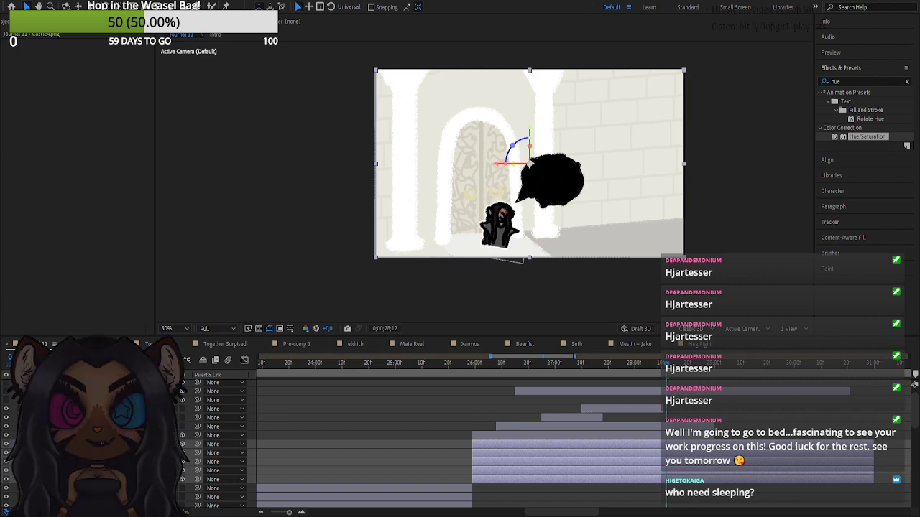
- Fade out the Hjartessername.png text with opacity keyframes at about 0;00;27;20 and 0;00;28;00
left_click_drag(655, 369, 609, 381)
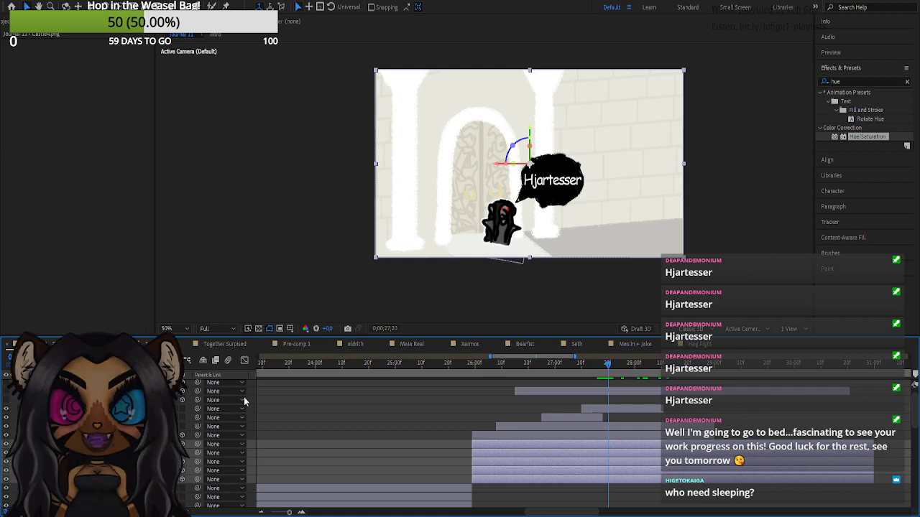
key("u")
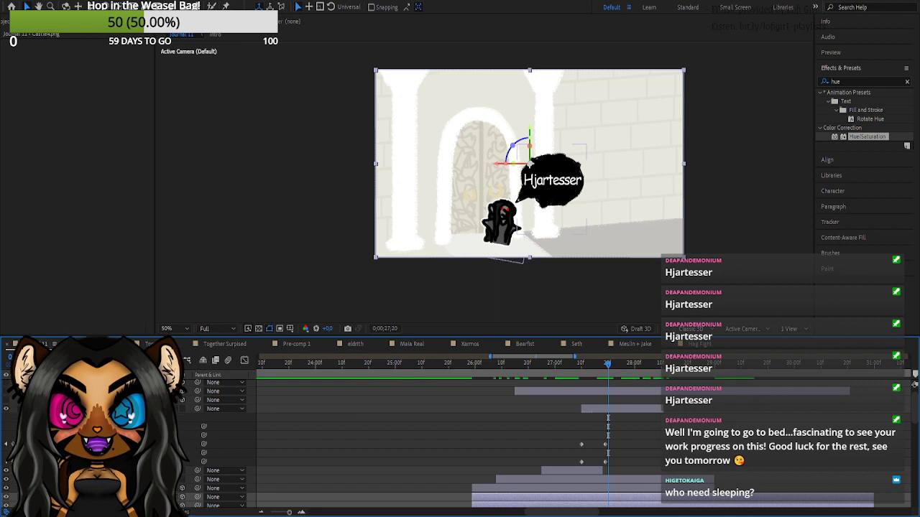
left_click(108, 409)
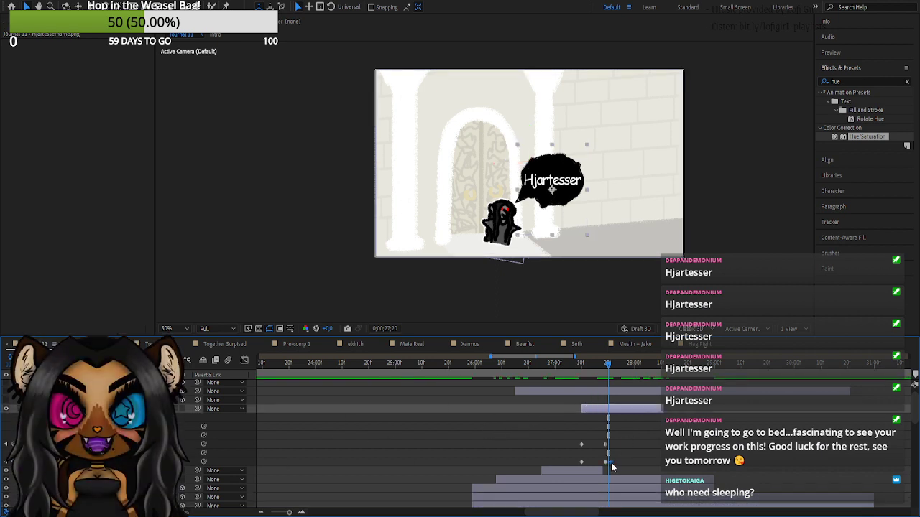
left_click(633, 372)
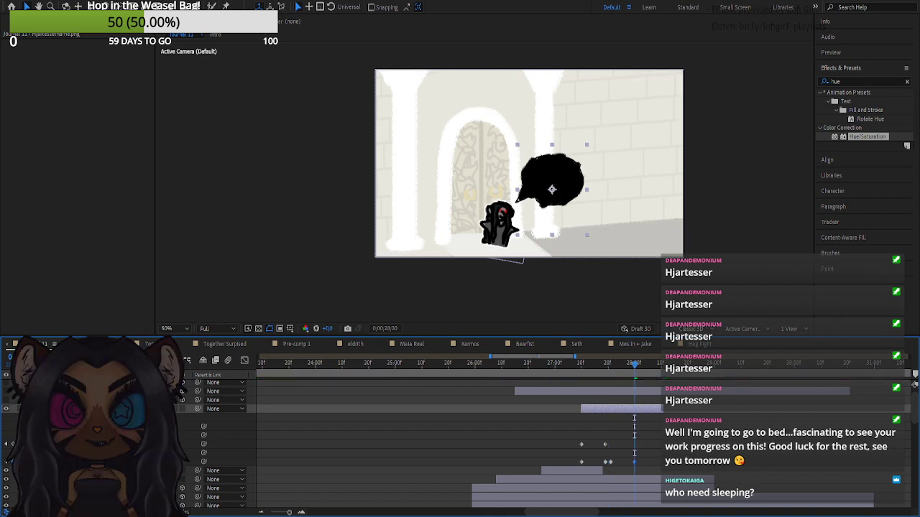
- Retime the name text's keyframes: fade-out start to about 0;00;27;24, end of the intro scale and opacity animation to about 0;00;27;15
left_click(618, 434)
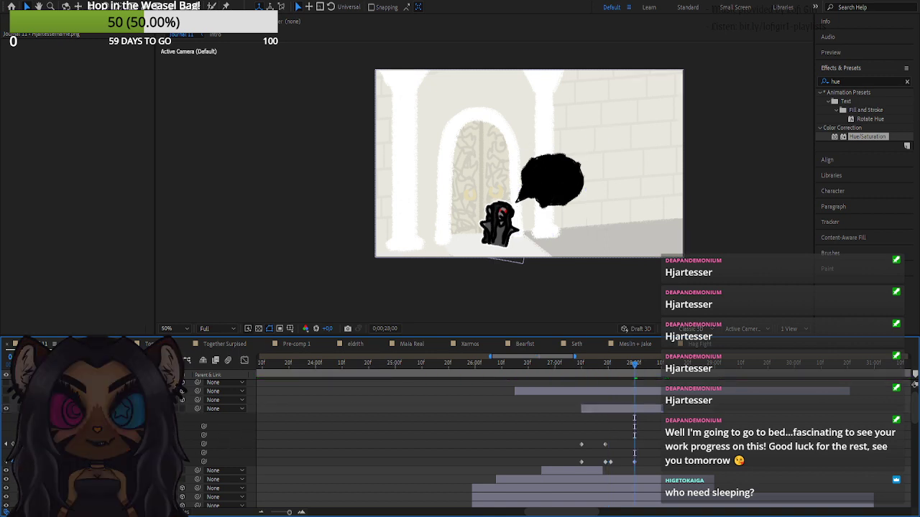
left_click_drag(611, 463, 623, 463)
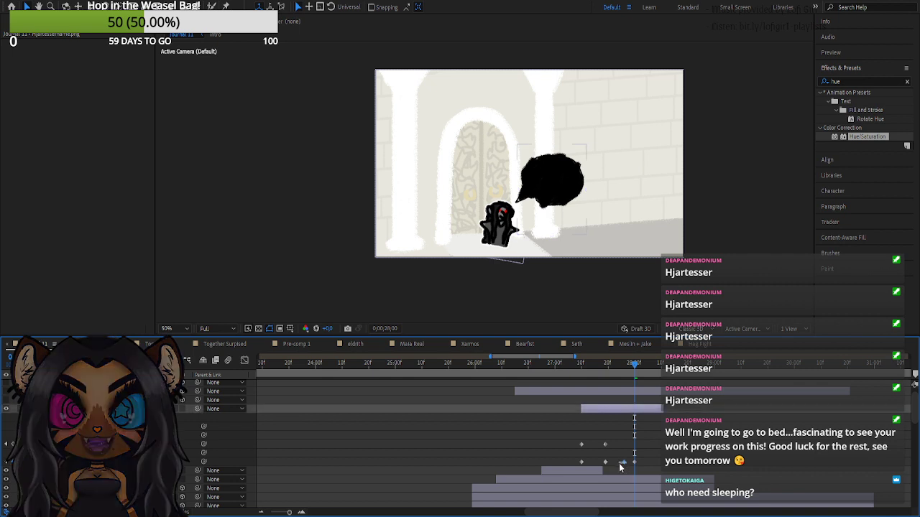
left_click_drag(625, 464, 601, 462)
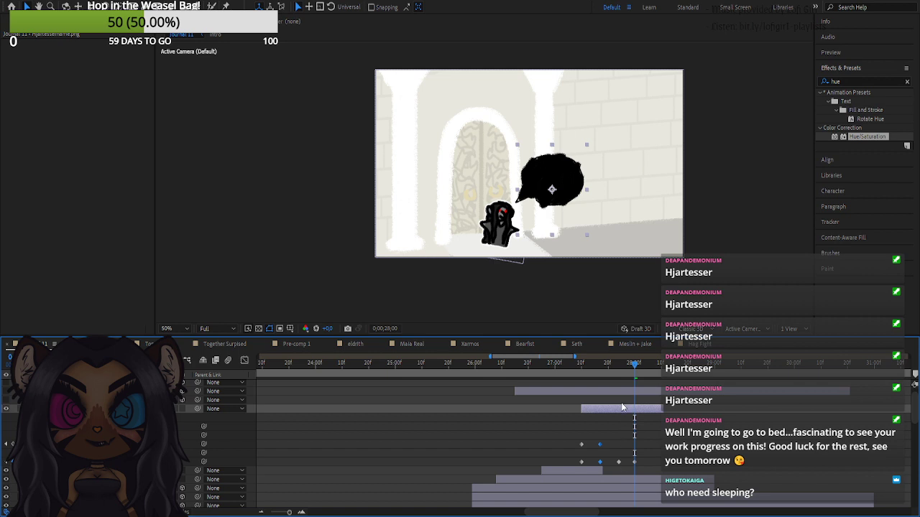
left_click_drag(600, 445, 597, 445)
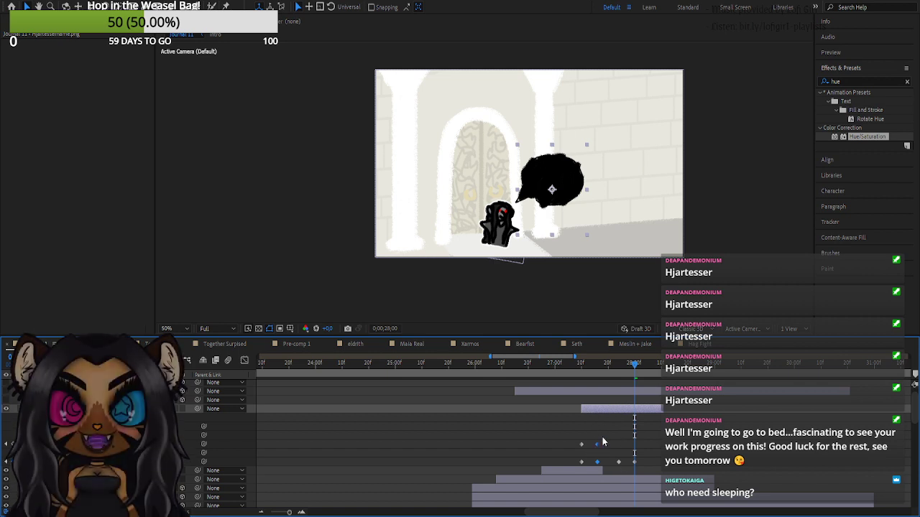
left_click_drag(586, 372, 599, 379)
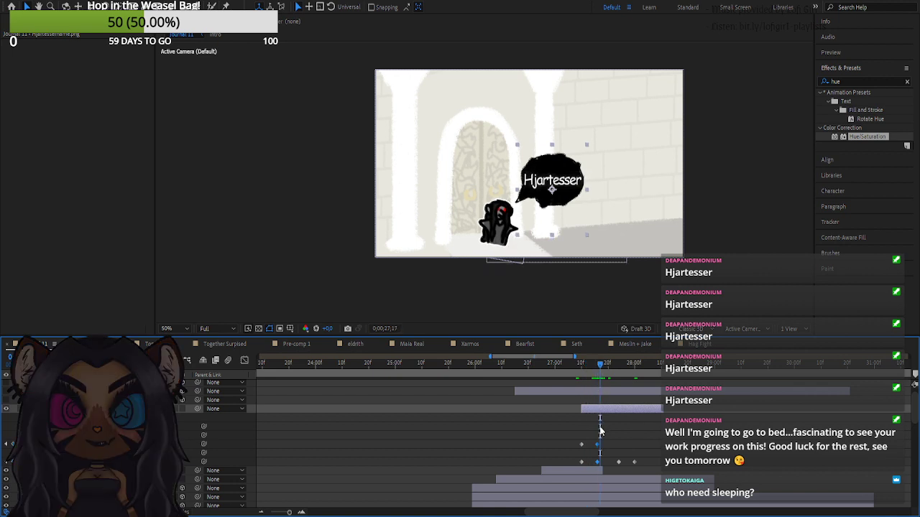
left_click(592, 379)
left_click_drag(592, 379, 634, 389)
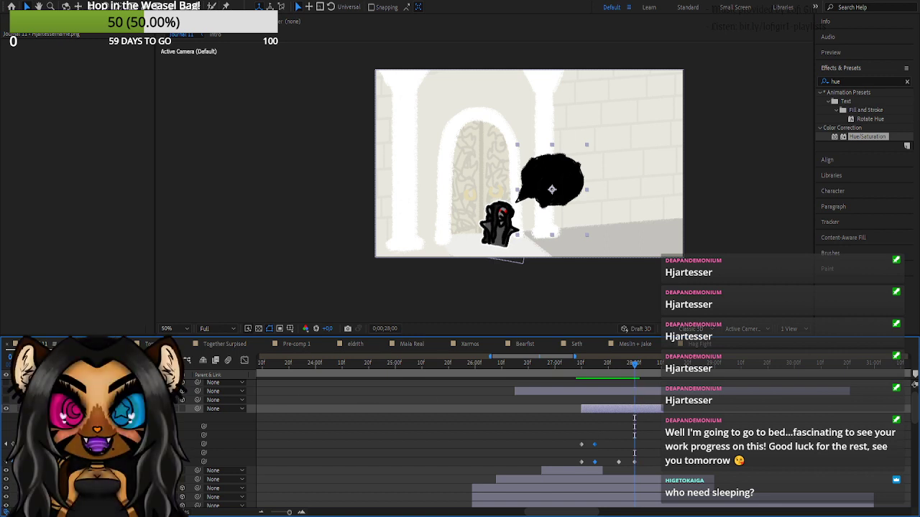
- Collapse the Hjartessername.png layer's properties and trim the layer's end to 0;00;28;00
left_click(35, 409)
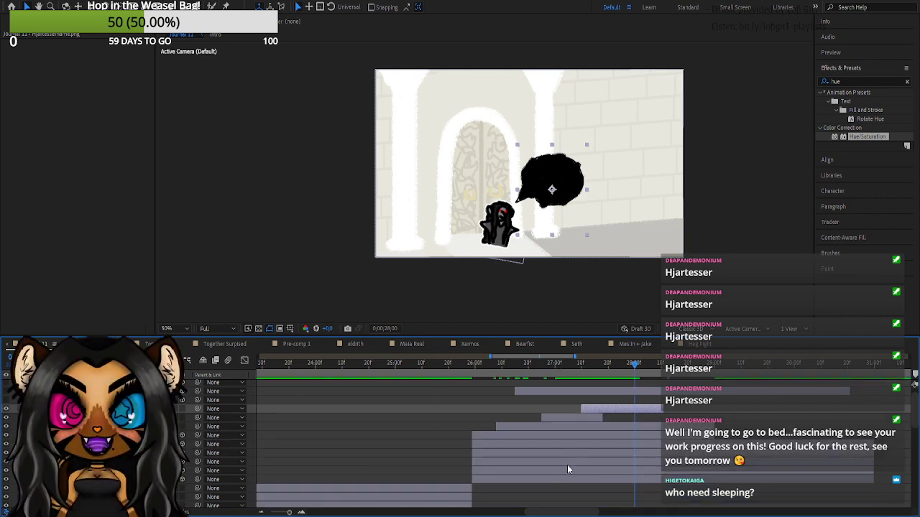
left_click_drag(658, 409, 635, 427)
- Find the CC Line Sweep transition with the search term "sweep" and apply it to the speech bubble layer
left_click(630, 427)
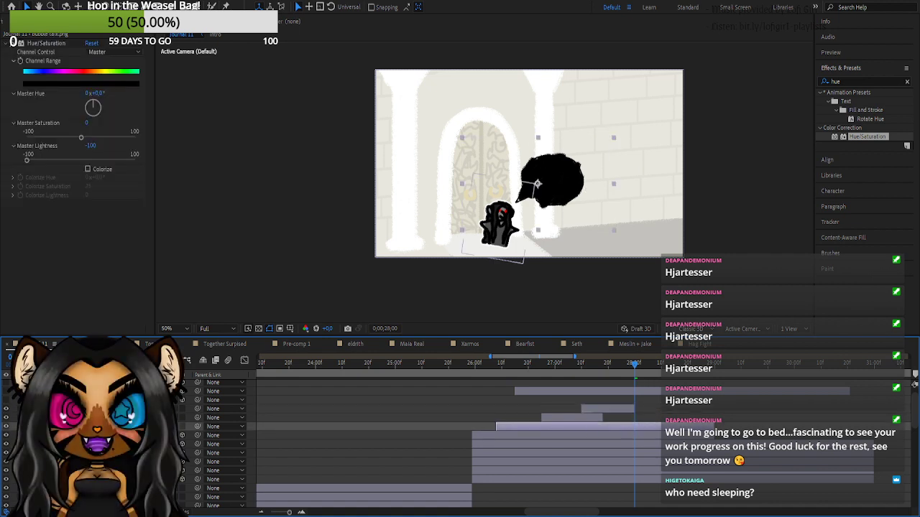
key("p")
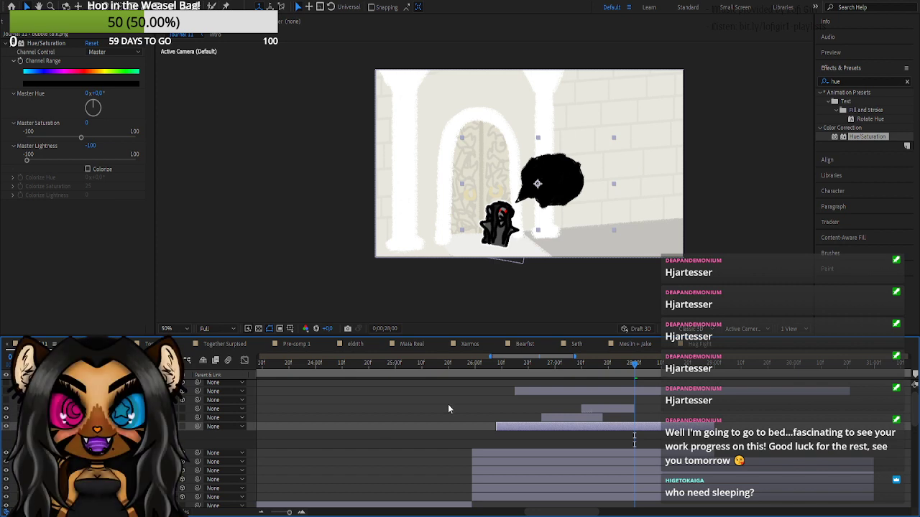
left_click_drag(850, 82, 767, 86)
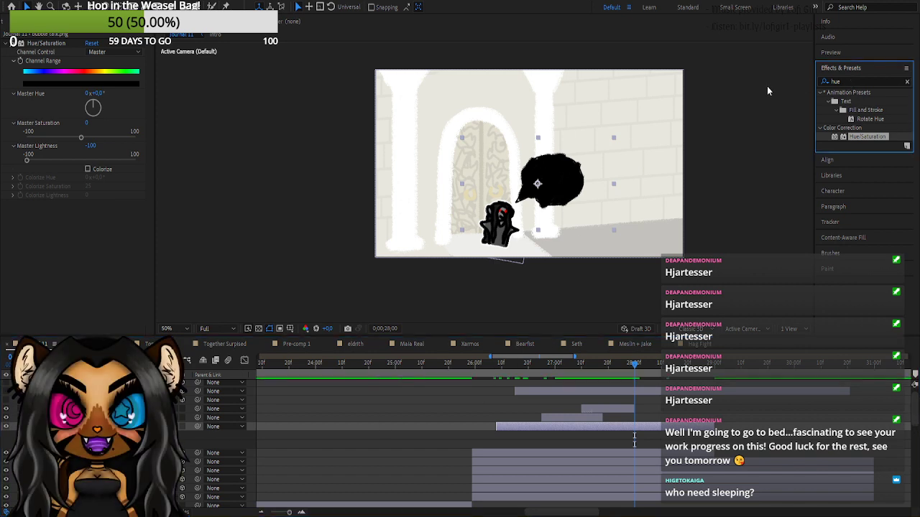
double_click(831, 82)
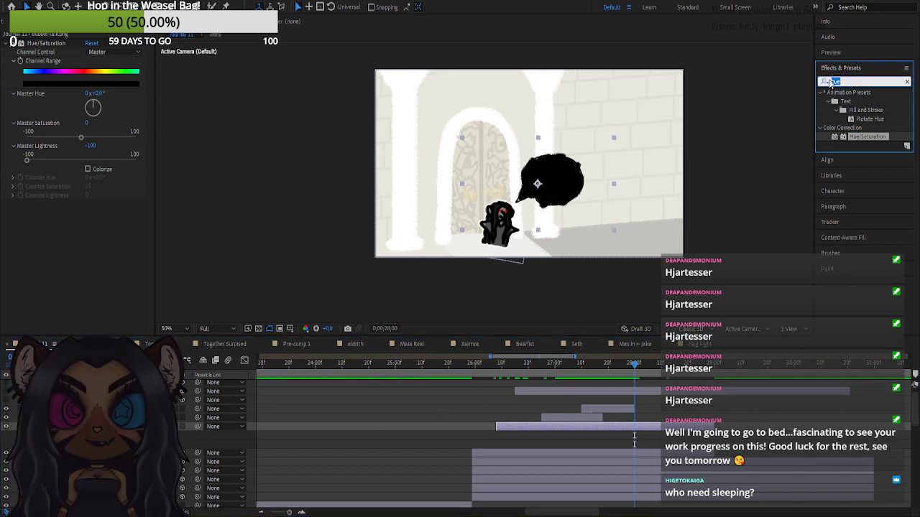
type("sweep")
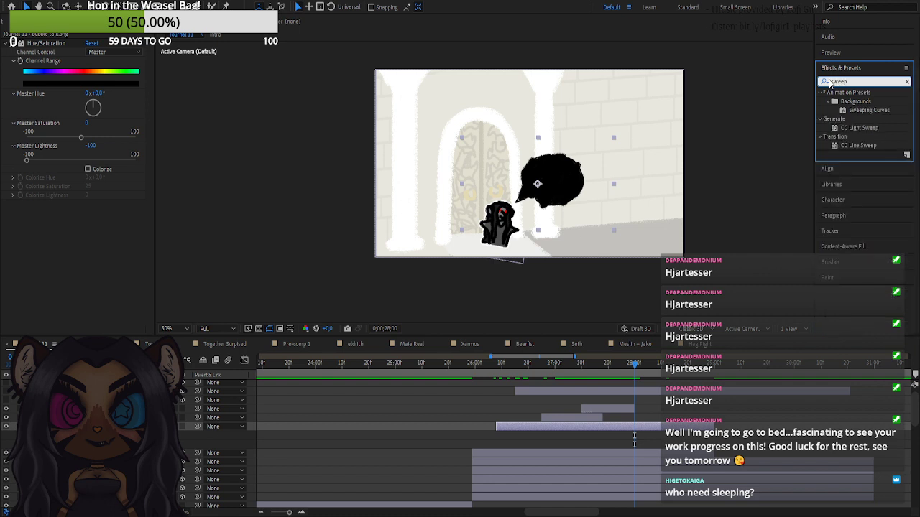
left_click_drag(744, 282, 655, 426)
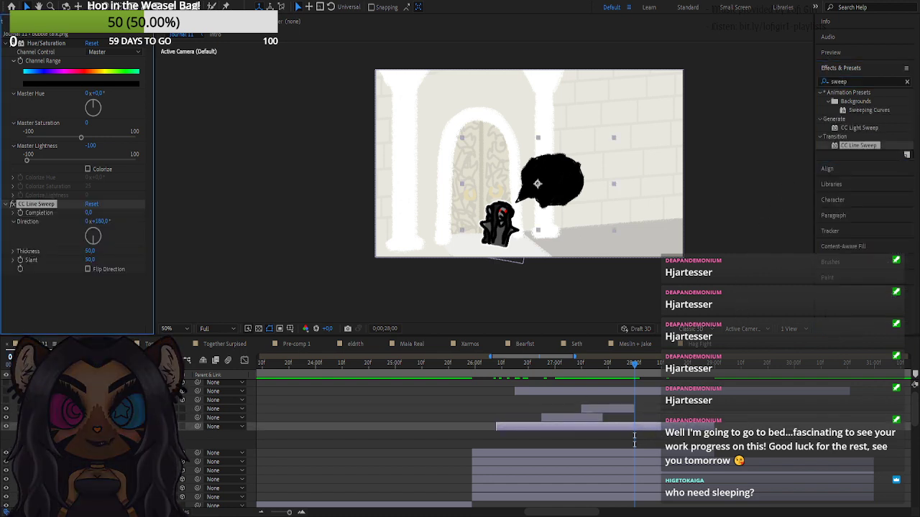
- Collapse the Channel Range, Master Hue, Master Saturation and Master Lightness controls of the bubble layer's Hue/Saturation effect
left_click(13, 62)
left_click(13, 69)
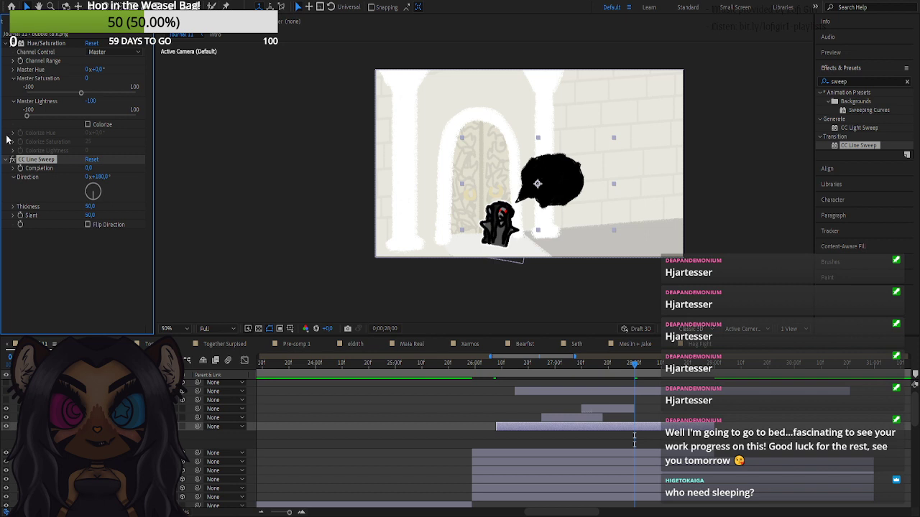
left_click(15, 80)
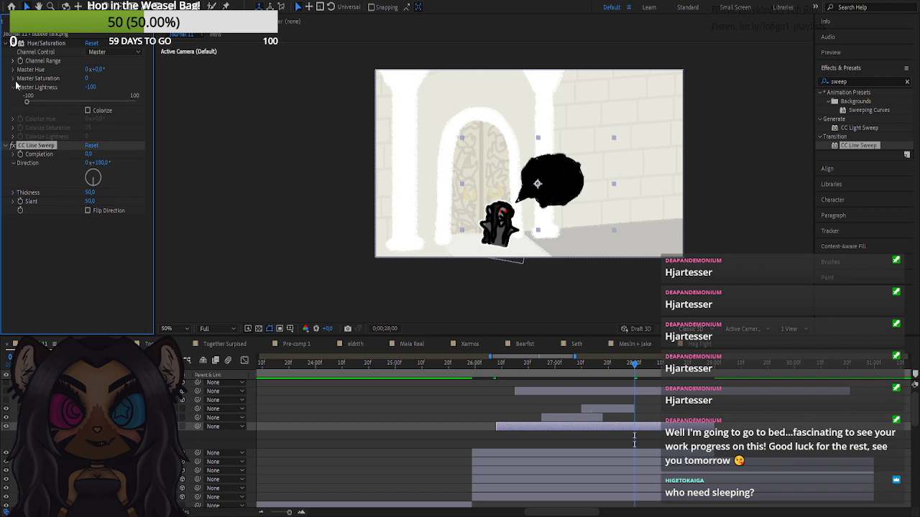
left_click(13, 88)
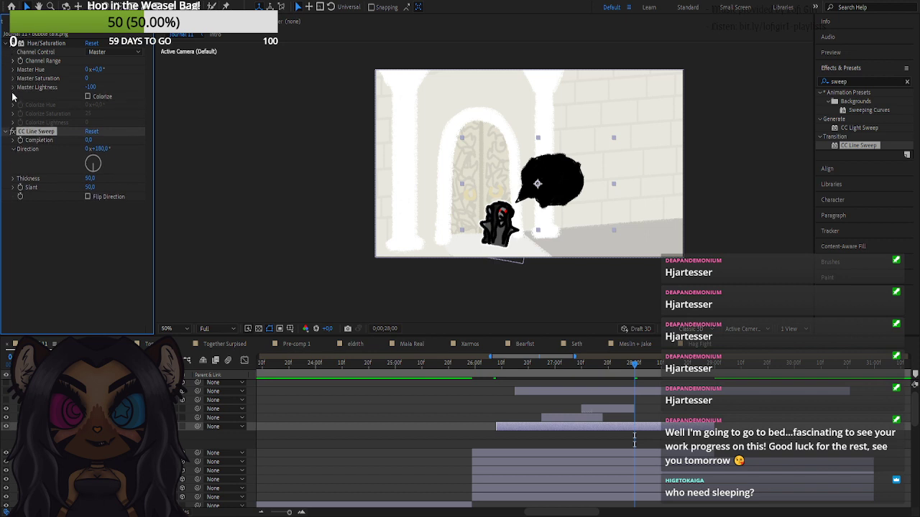
- Collapse the bubble layer's Hue/Saturation effect and start keyframing the CC Line Sweep's Completion at 0;00;28;00 with 0
left_click(6, 44)
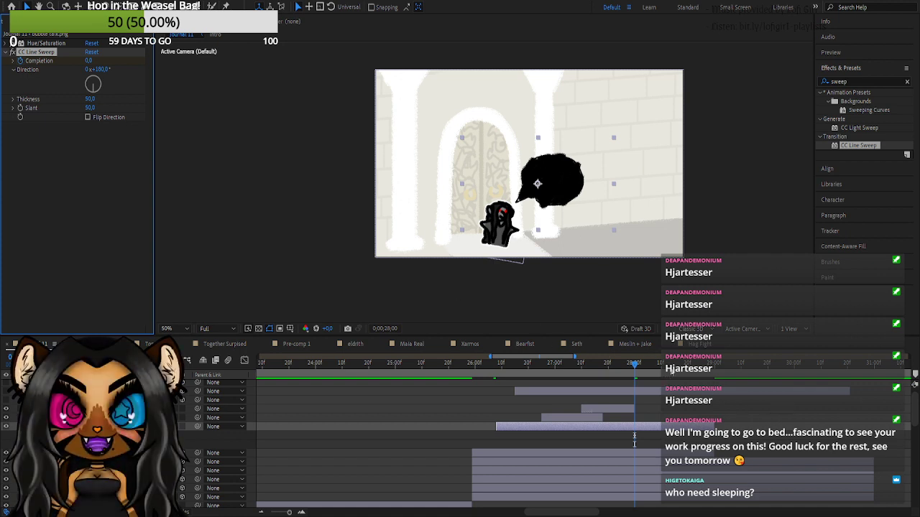
- Preview the scene from about 0;00;28;20 and trim the end of the Hjartesser character layer to 0;00;29;19
left_click(685, 368)
left_click_drag(685, 370, 688, 371)
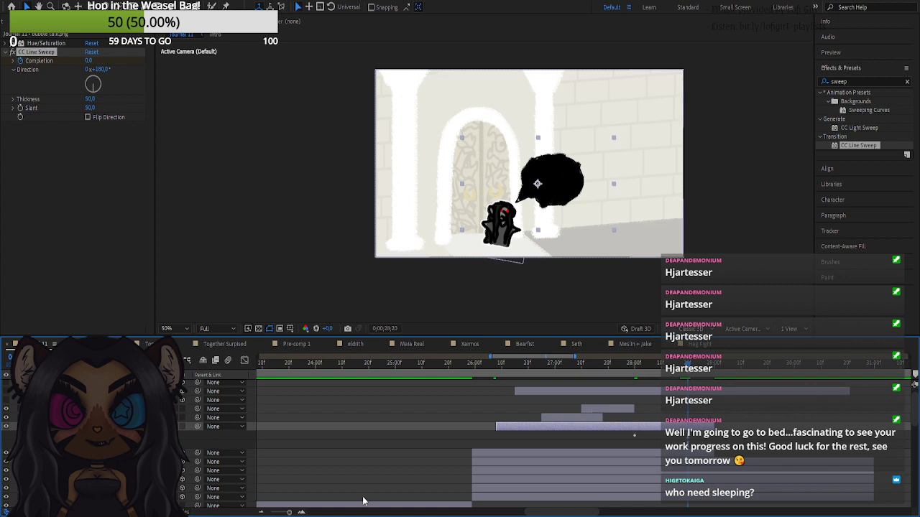
key("space")
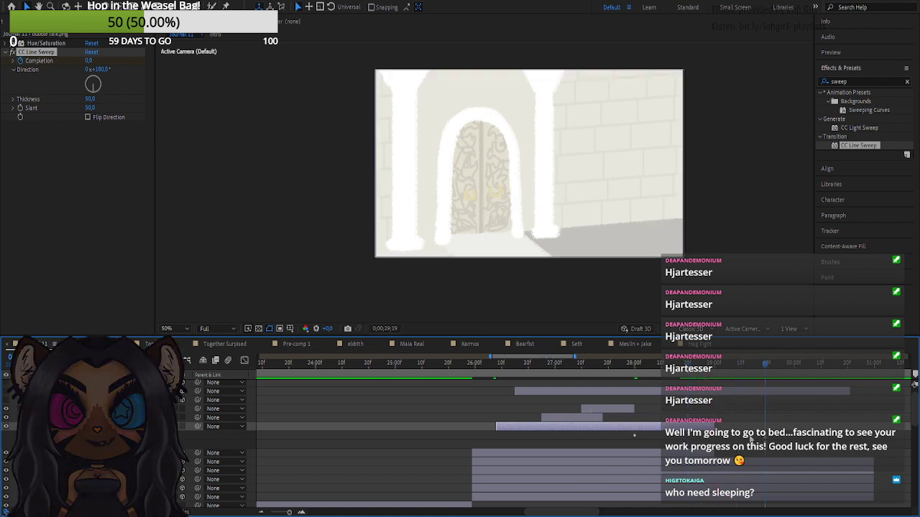
left_click(711, 454)
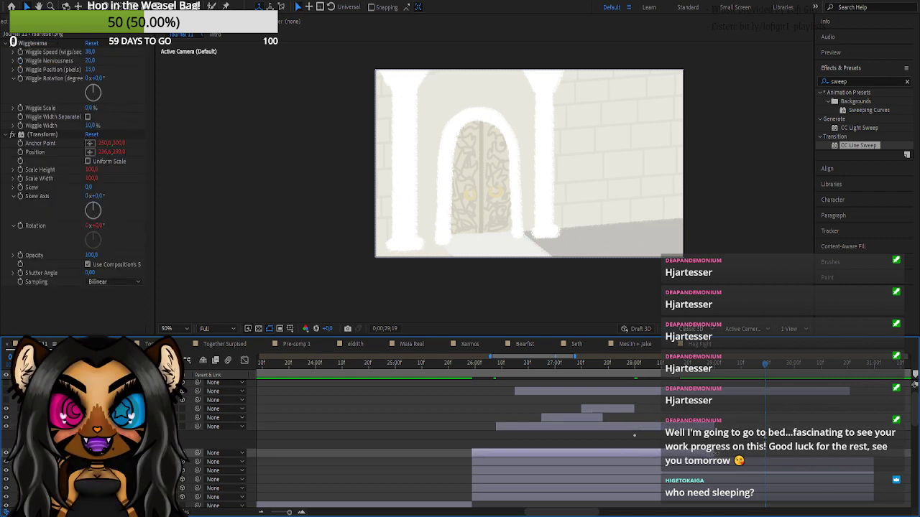
left_click_drag(716, 454, 747, 461)
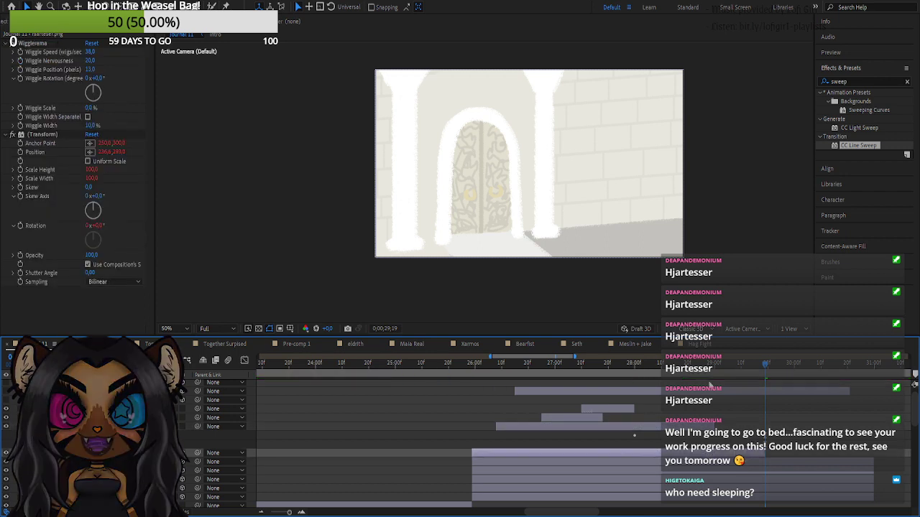
- Expand the speech bubble's CC Line Sweep properties and keyframe its Completion at 57 at 0;00;28;13
left_click(627, 363)
mouse_move(636, 376)
left_mouse_down()
mouse_move(612, 382)
mouse_move(635, 381)
left_mouse_up()
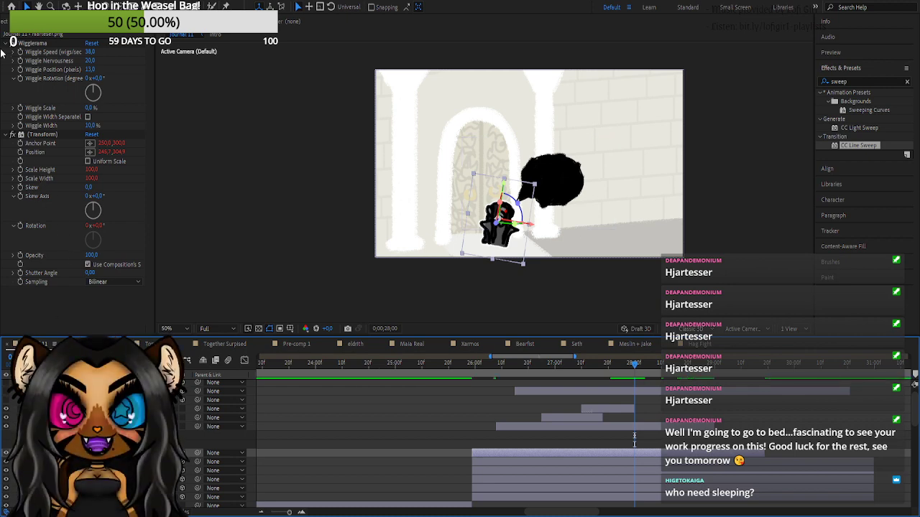
left_click(569, 427)
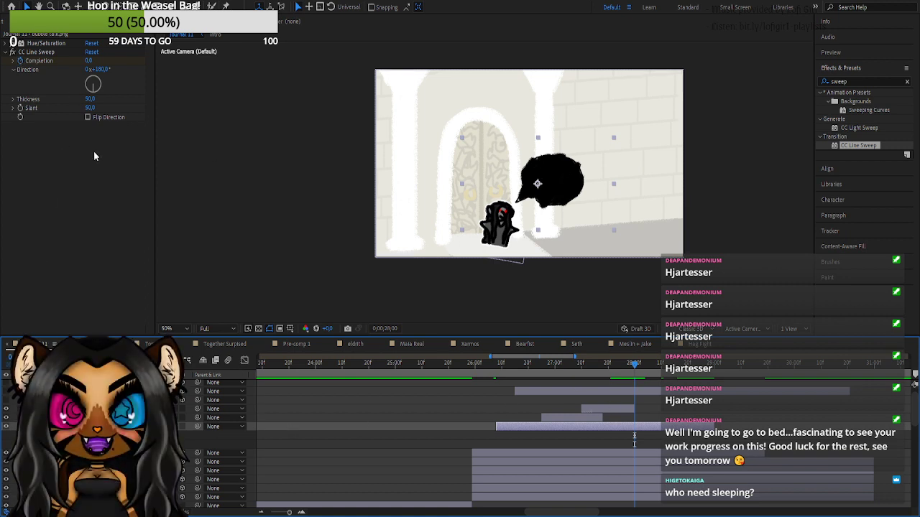
key("e")
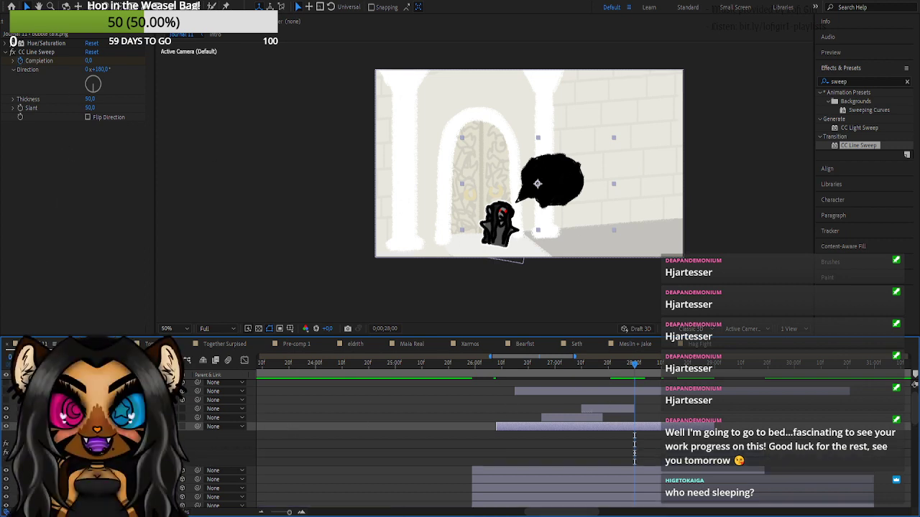
left_click(80, 454)
left_click(63, 454)
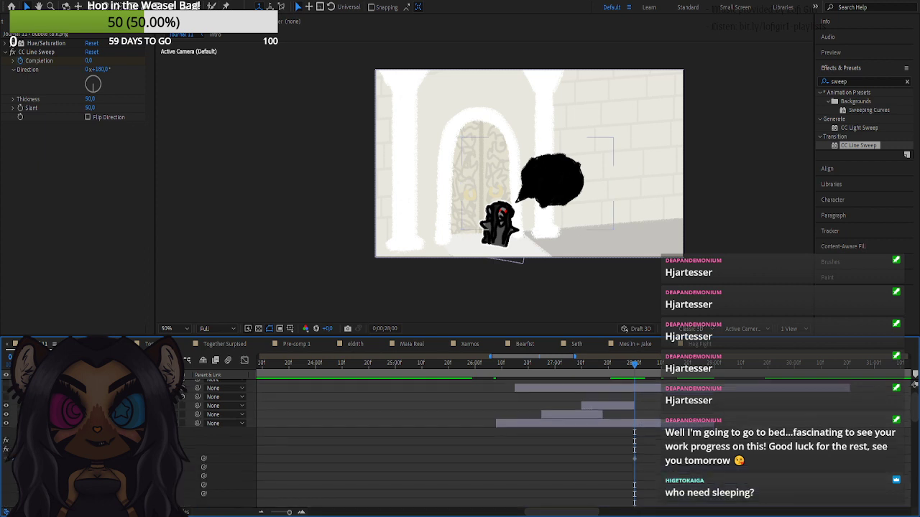
left_click_drag(661, 375, 670, 376)
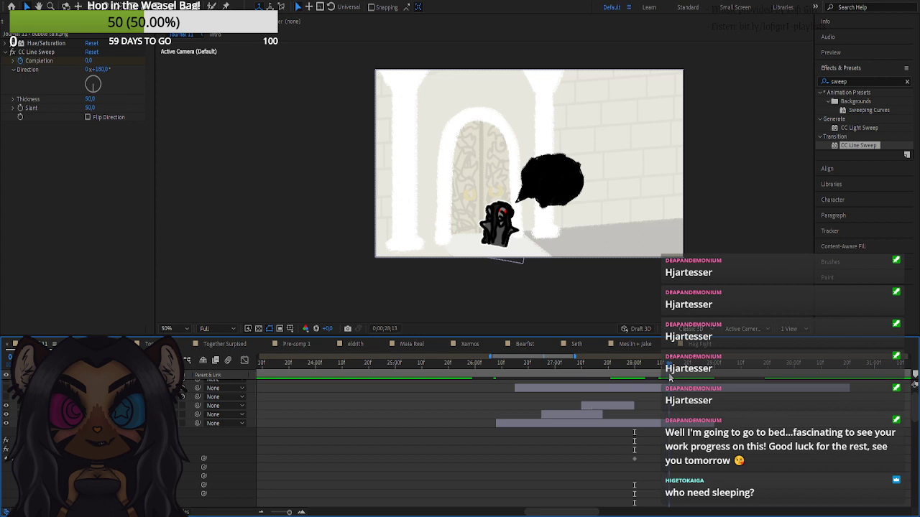
left_click(11, 460)
left_click_drag(128, 459, 155, 458)
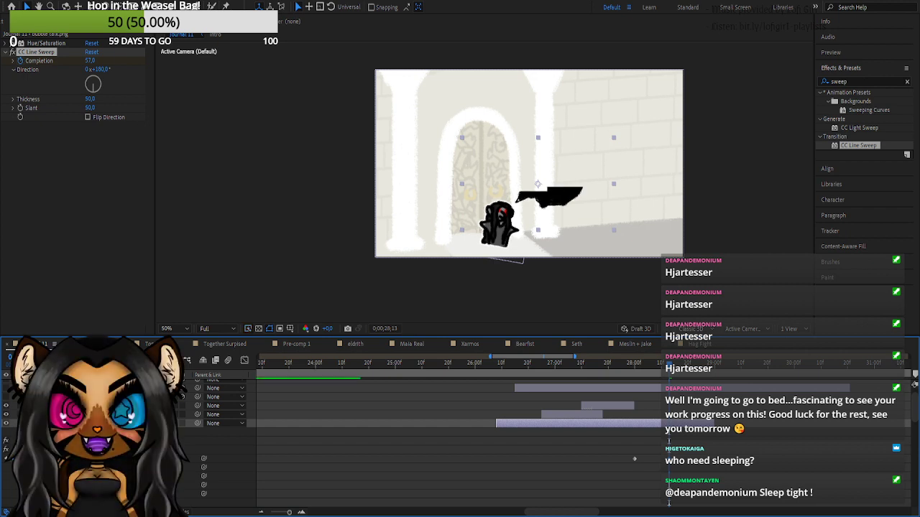
- Enable Flip Direction for the bubble's line sweep and set its Slant to about 83.3
left_click_drag(147, 485, 2, 483)
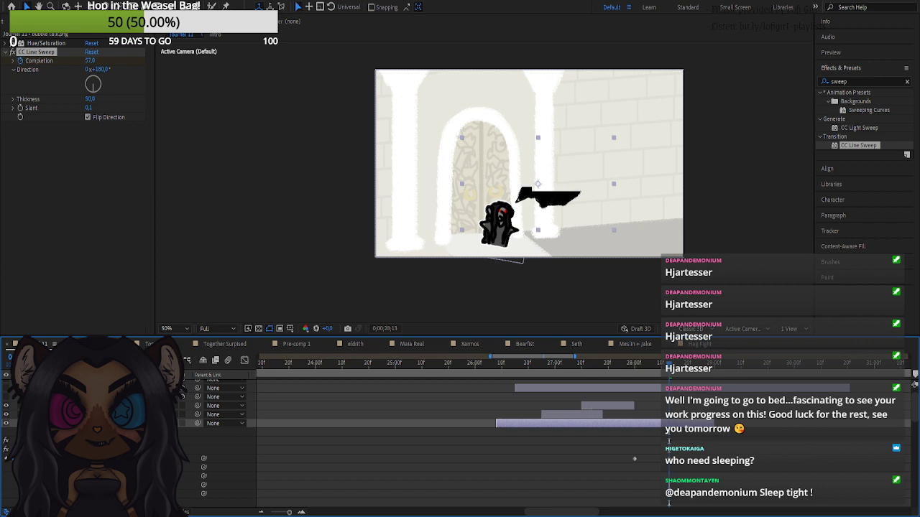
left_click_drag(136, 485, 161, 485)
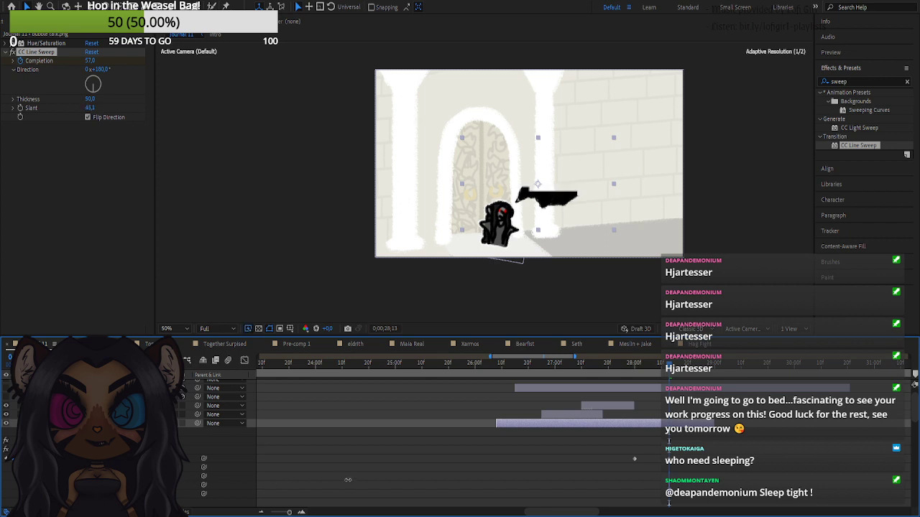
left_click_drag(486, 456, 506, 456)
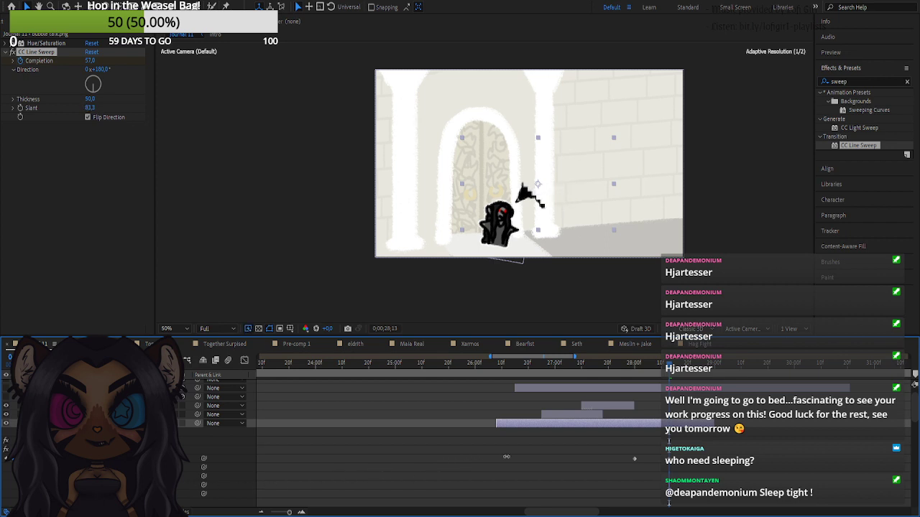
- Try different Thickness and Slant values for the sweep at 0;00;28;10, ending at Thickness 54 and Slant 82.5
left_click_drag(635, 370, 661, 375)
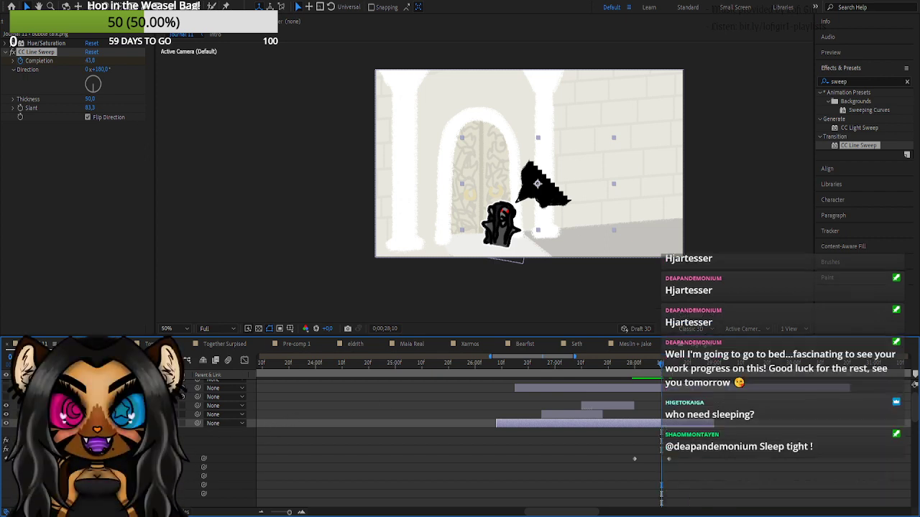
left_click_drag(90, 99, 100, 99)
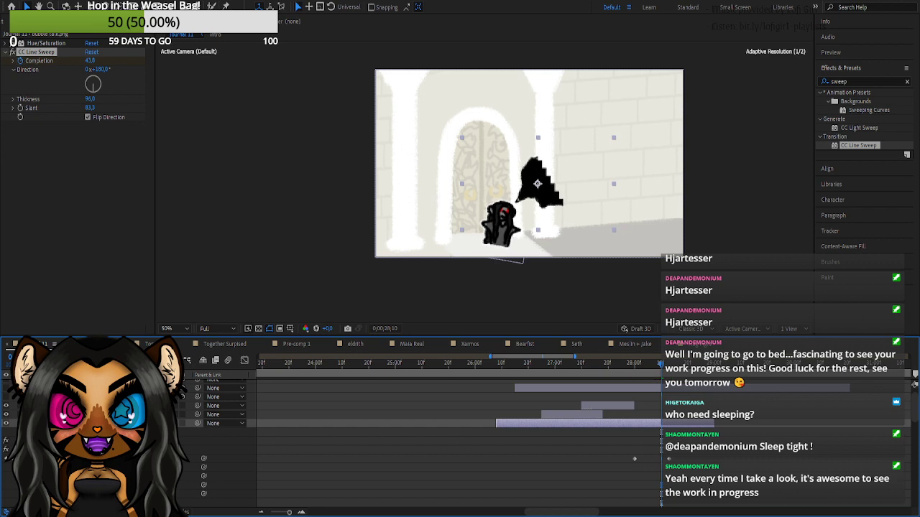
left_click_drag(187, 475, 209, 475)
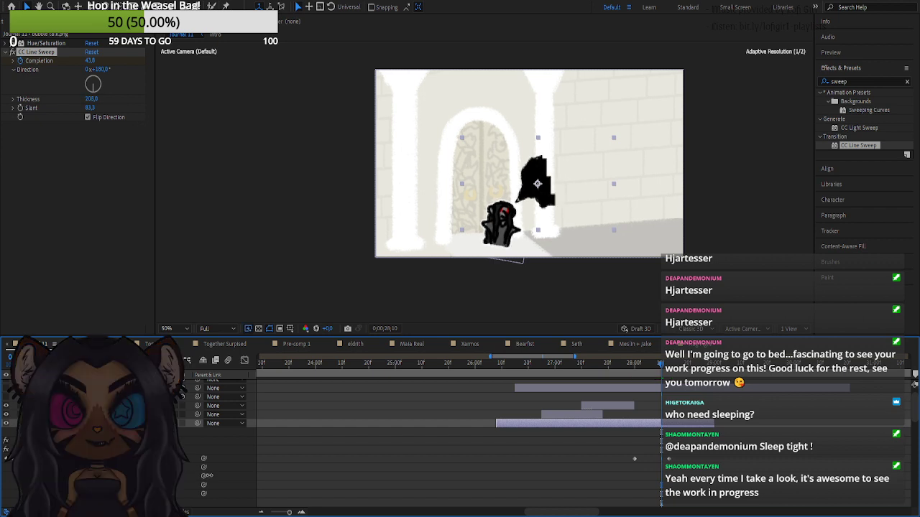
left_click_drag(20, 482, 9, 482)
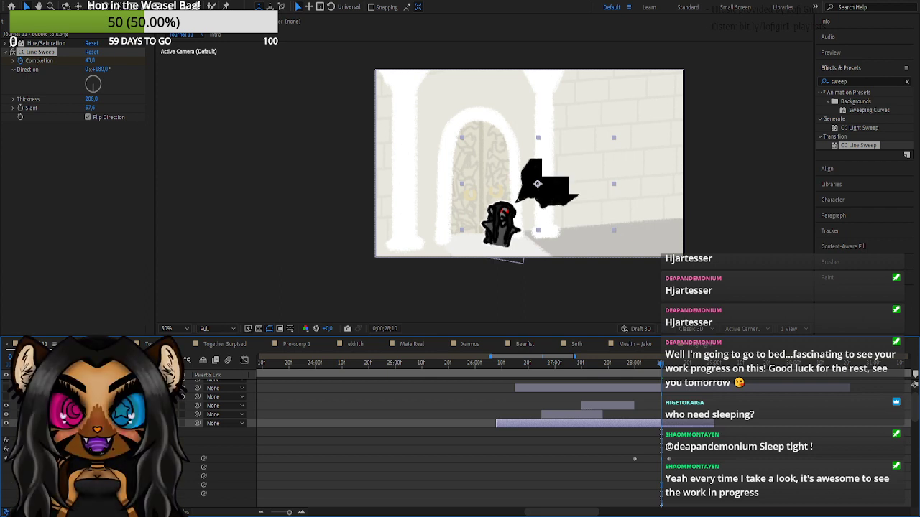
left_click_drag(128, 476, 10, 475)
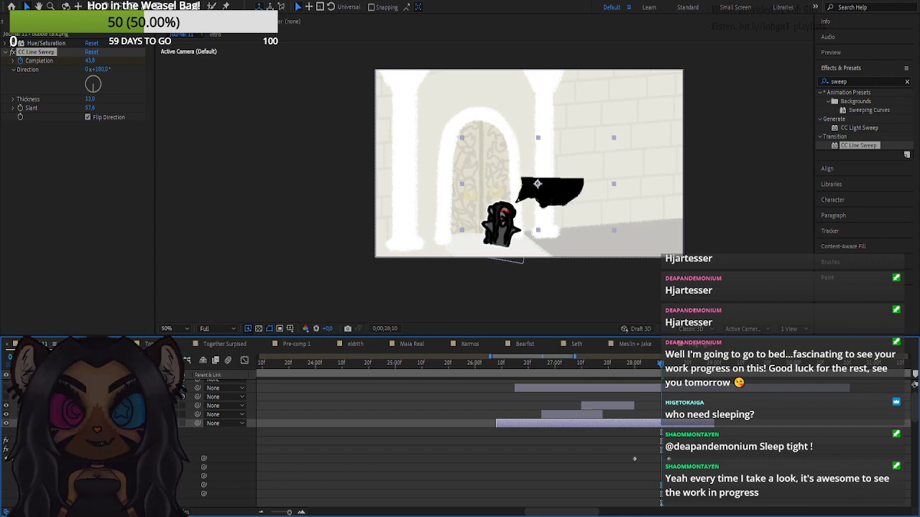
left_click_drag(90, 100, 90, 99)
left_click_drag(133, 485, 278, 488)
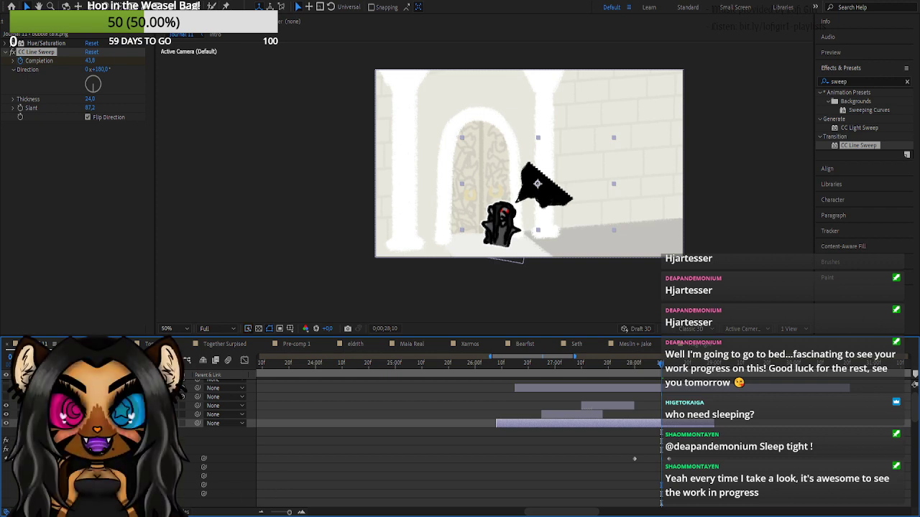
mouse_move(133, 476)
left_mouse_down()
mouse_move(156, 476)
mouse_move(128, 485)
left_mouse_up()
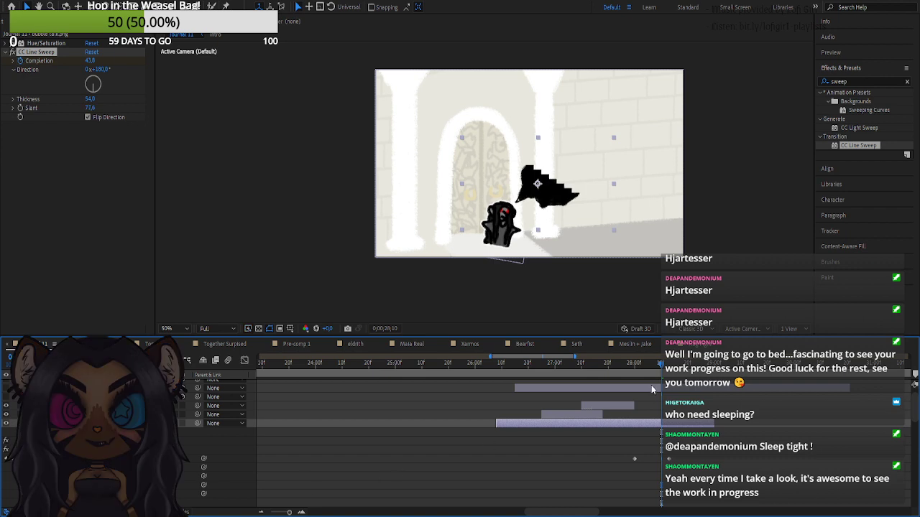
key("space")
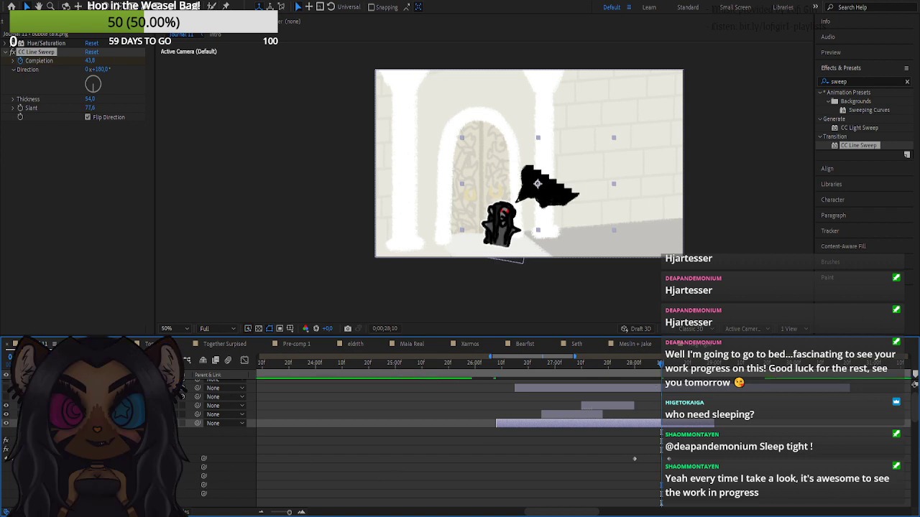
left_click_drag(90, 108, 96, 108)
left_click_drag(139, 485, 140, 485)
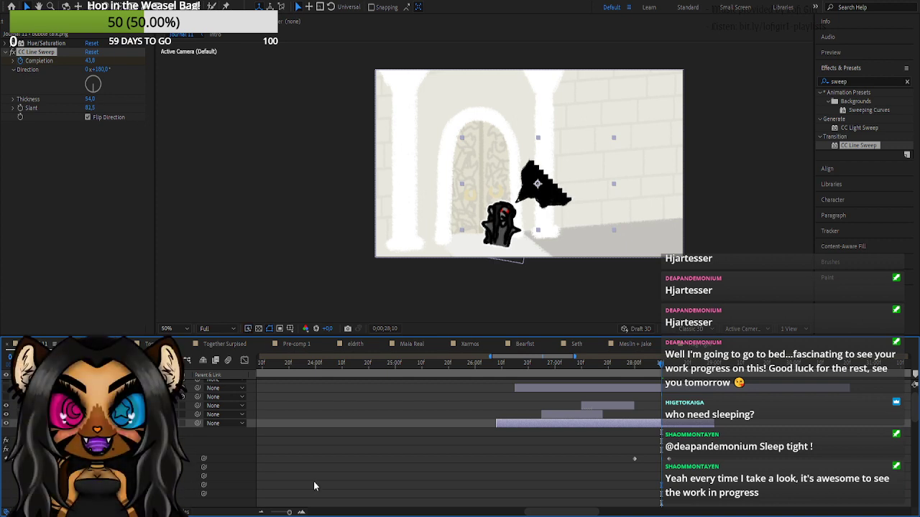
- Set the sweep's Completion keyframe at 0;00;28;13 to 100
left_click_drag(659, 366, 669, 382)
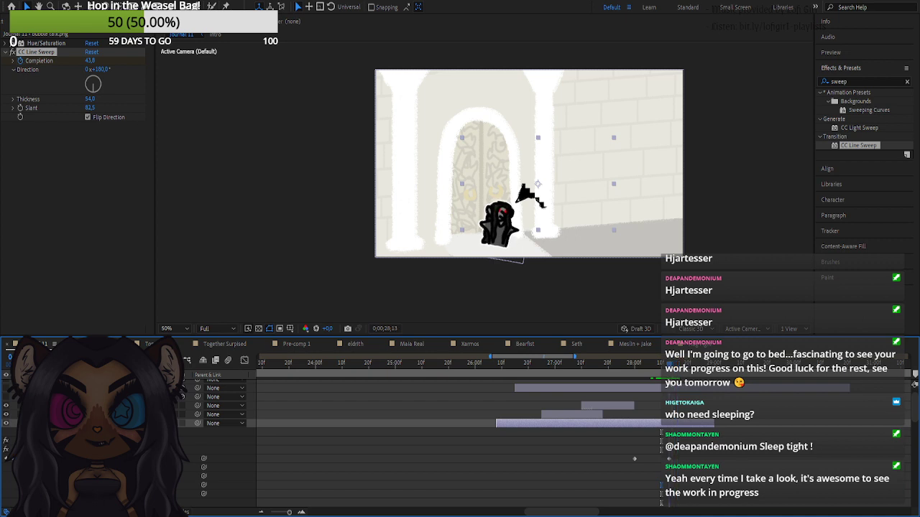
type("100")
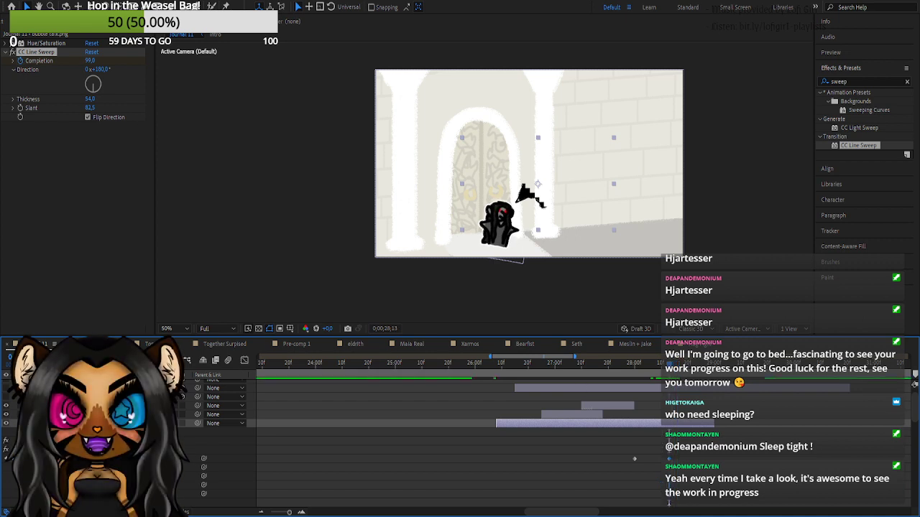
key("Return")
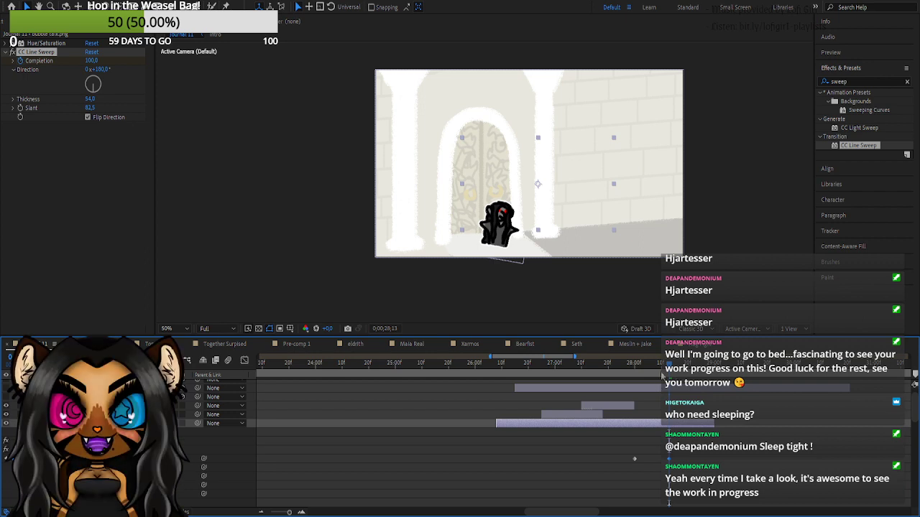
- Check the sweep between 0;00;28;05 and 0;00;28;09 and set its Thickness to 93 and Slant to 78.8
left_click_drag(646, 369, 659, 371)
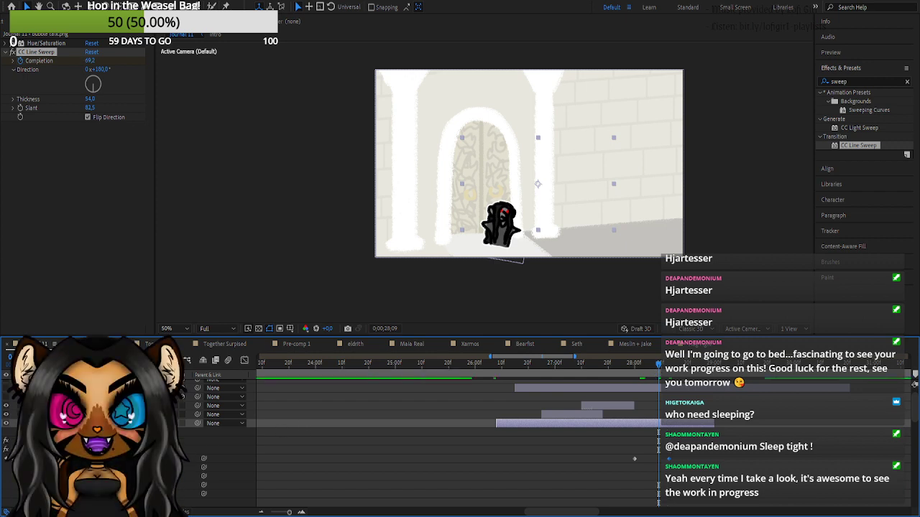
left_click_drag(90, 100, 125, 99)
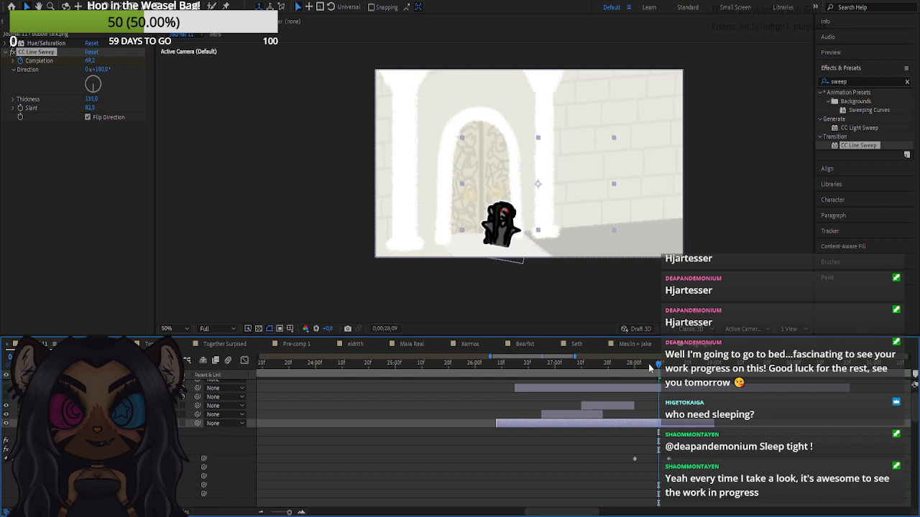
left_click_drag(650, 368, 648, 365)
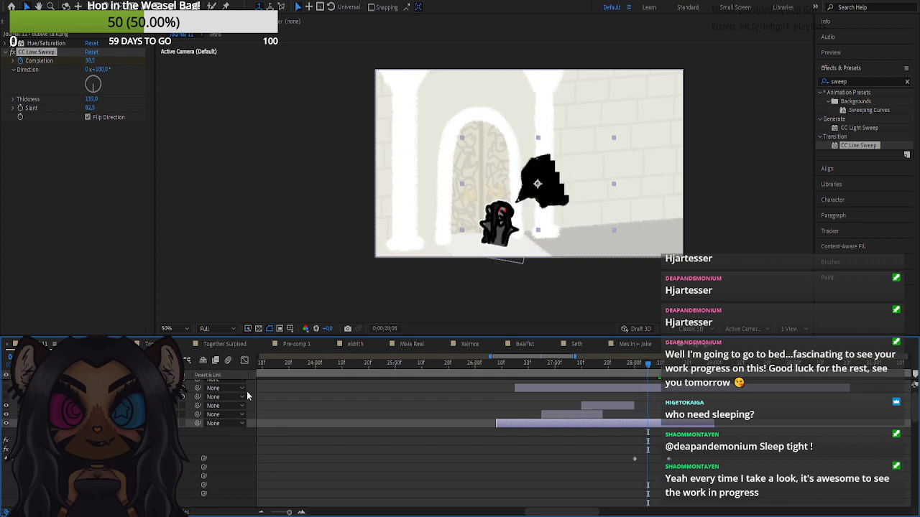
mouse_move(137, 476)
left_mouse_down()
mouse_move(122, 476)
mouse_move(136, 485)
left_mouse_up()
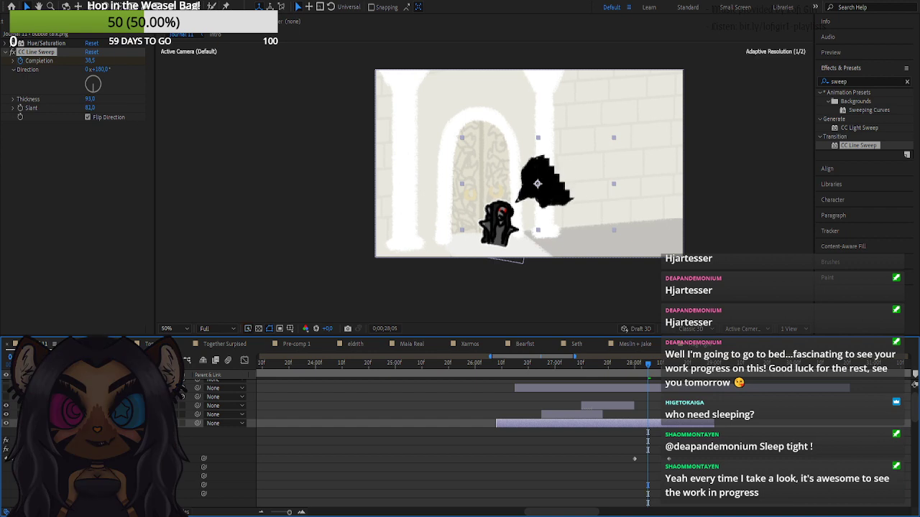
left_click_drag(90, 108, 88, 107)
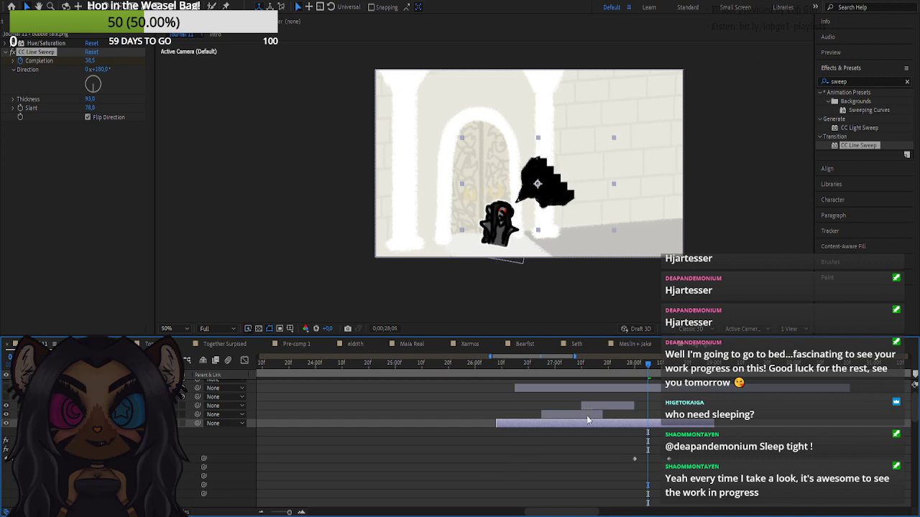
left_click_drag(623, 367, 659, 376)
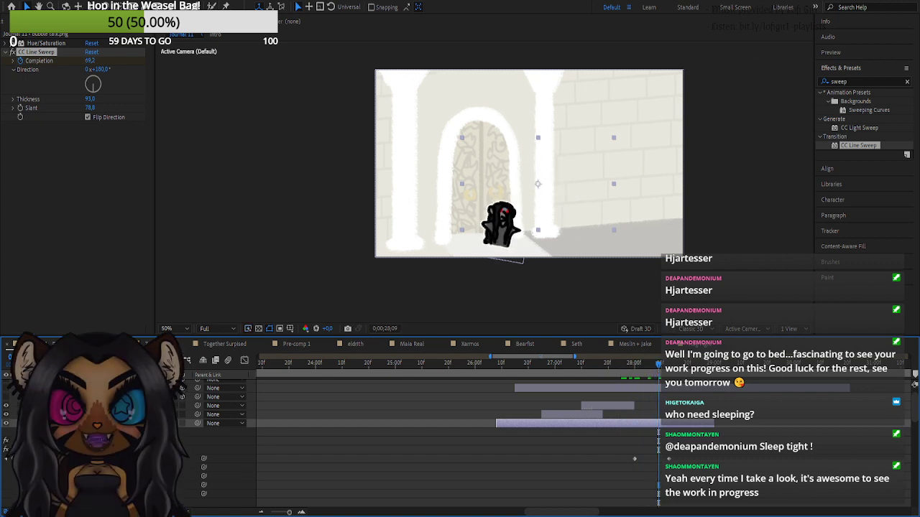
- Collapse the bubble layer's effect properties in the timeline and search the effects for "hue"
left_click(61, 450)
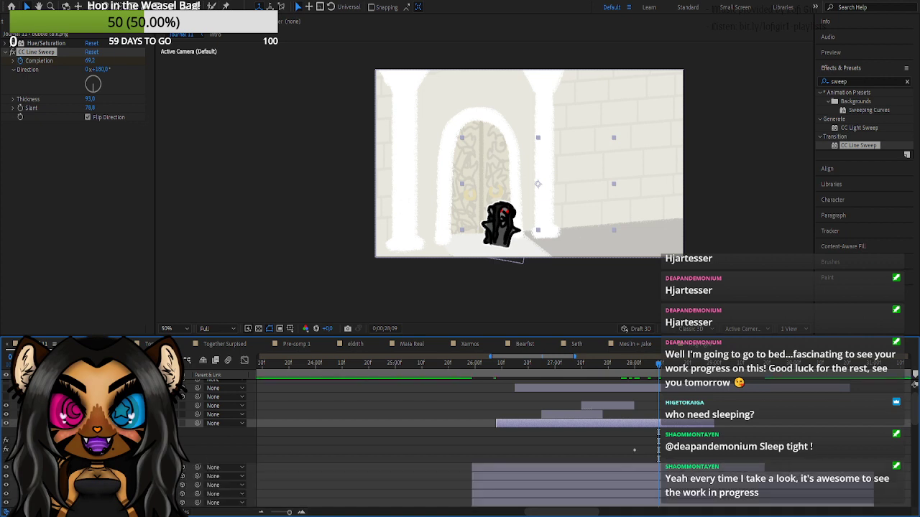
left_click(52, 432)
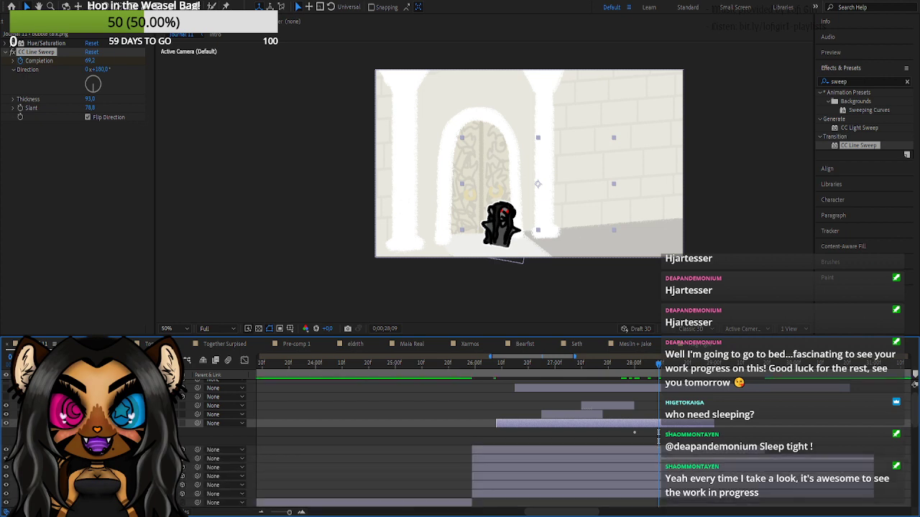
left_click(867, 68)
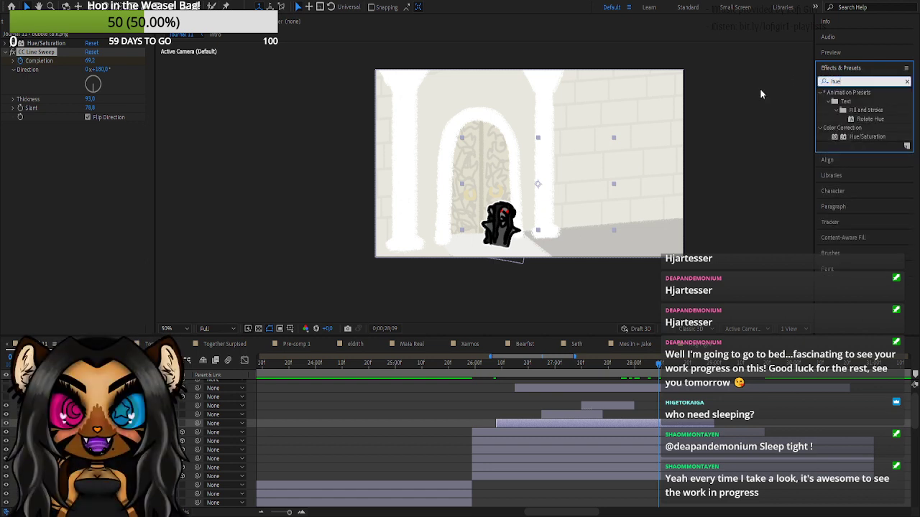
- Apply Hue/Saturation to the Hjartesser character layer and start keyframing its Channel Range at 0;00;28;09
left_click_drag(868, 136, 187, 432)
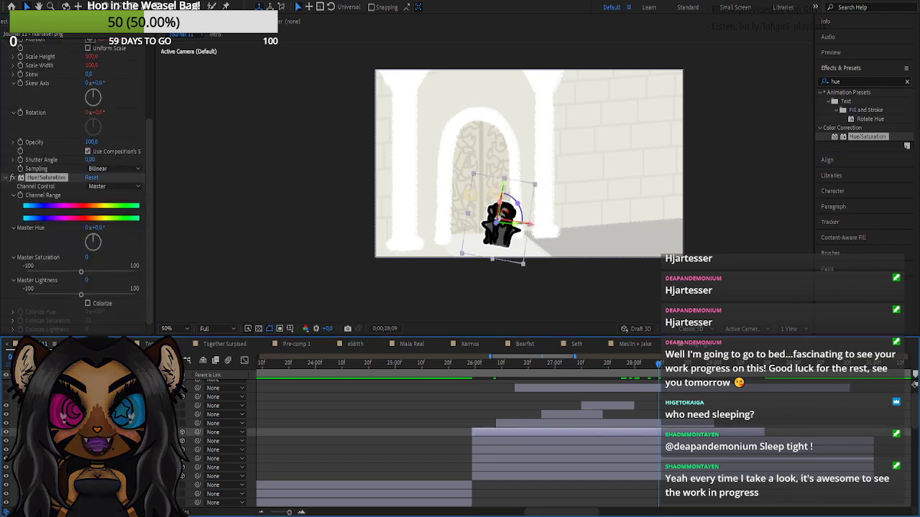
key("u")
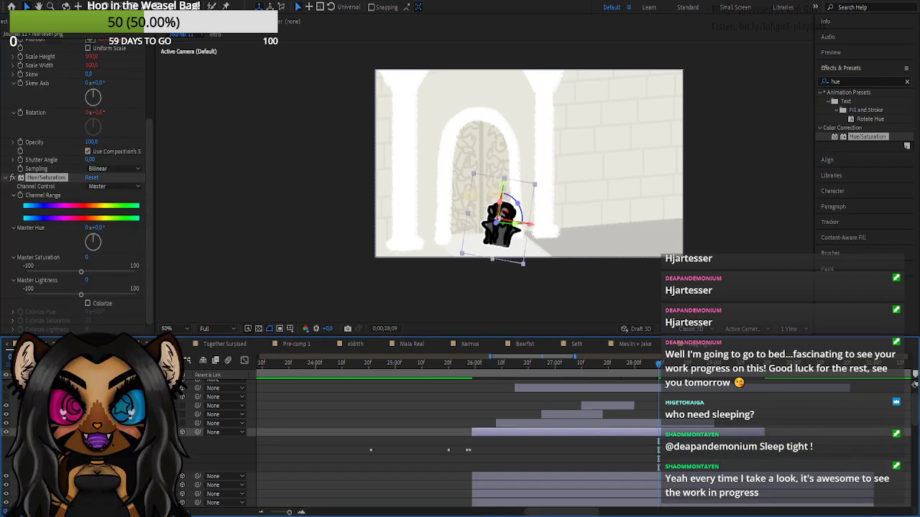
left_click(44, 441)
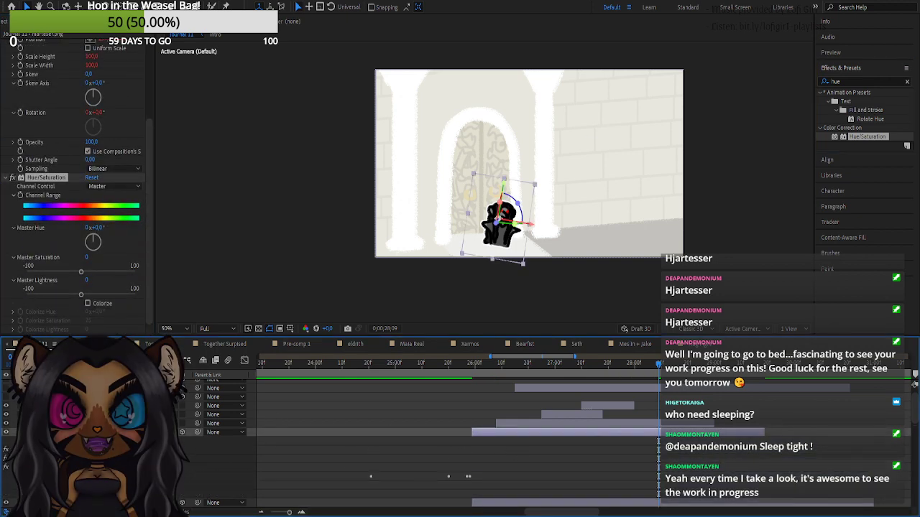
left_click(52, 467)
scroll(51, 467, "down", 1)
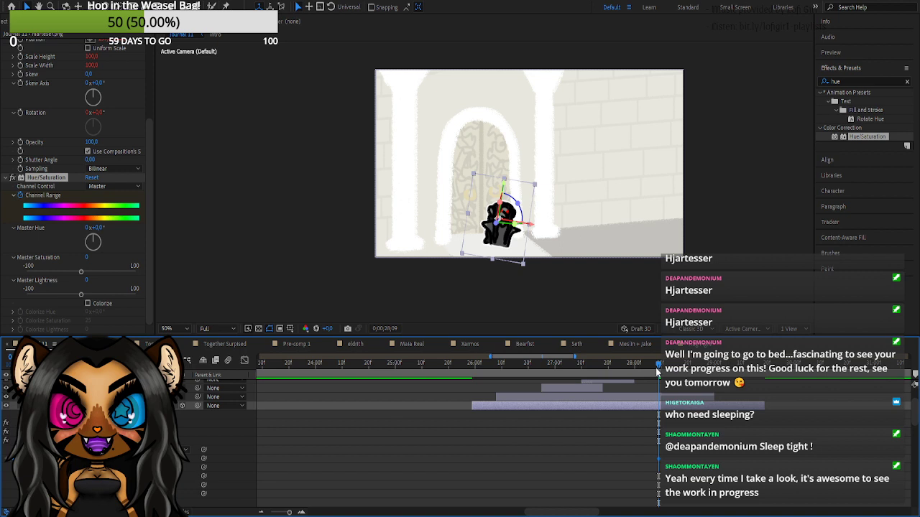
- Darken the character at 0;00;29;00 by setting the Hue/Saturation Master Lightness to -100, and collapse the layer
left_click_drag(658, 368, 716, 375)
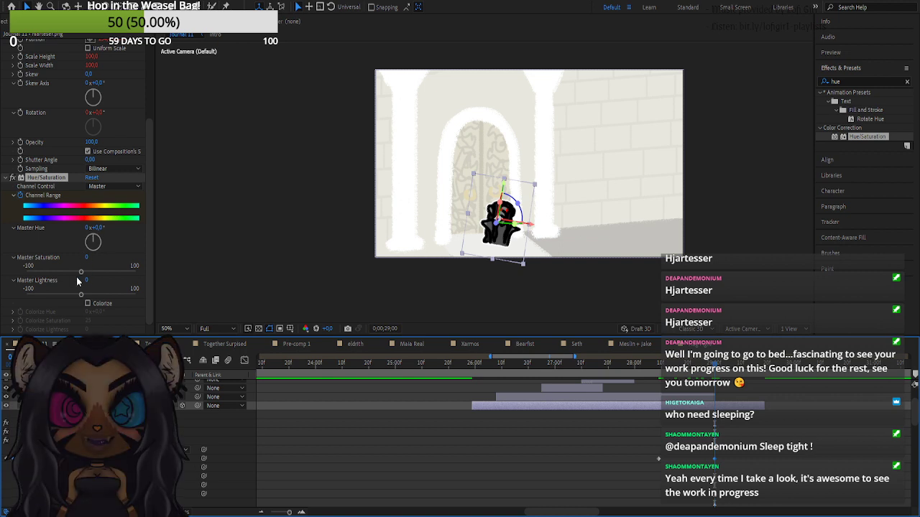
left_click_drag(79, 294, 2, 301)
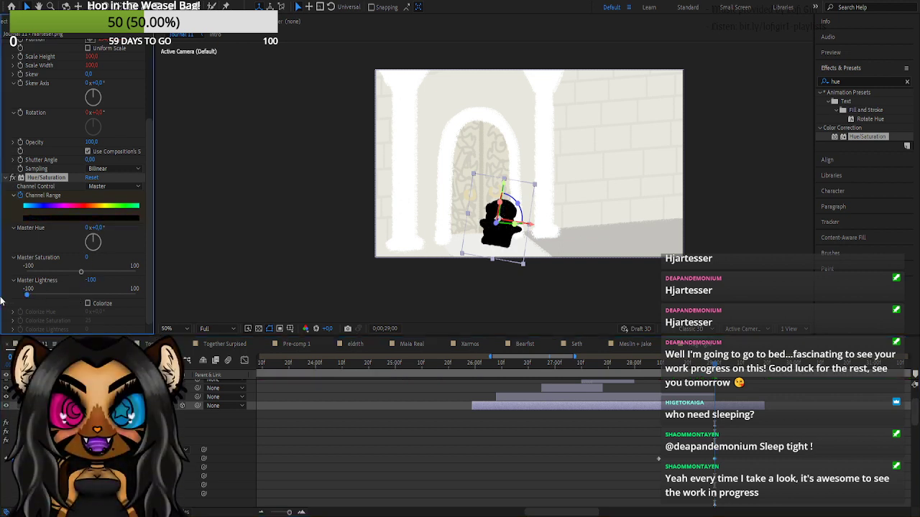
left_click(42, 406)
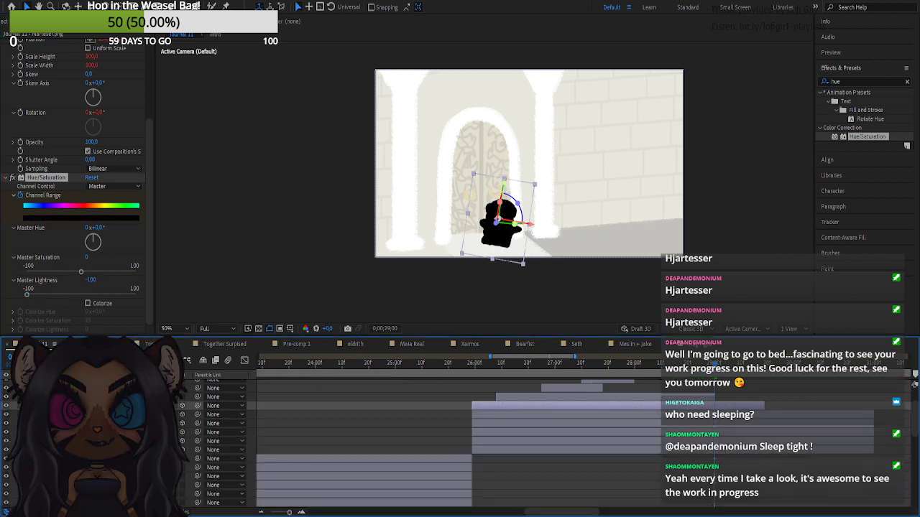
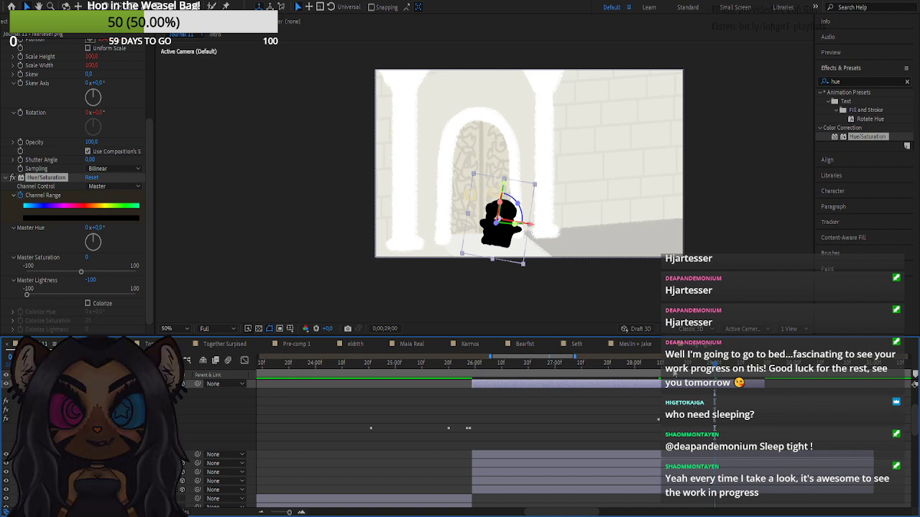
- Move the character's first Channel Range keyframe earlier, to 0;00;27;29
mouse_move(662, 369)
left_mouse_down()
mouse_move(586, 375)
mouse_move(651, 379)
left_mouse_up()
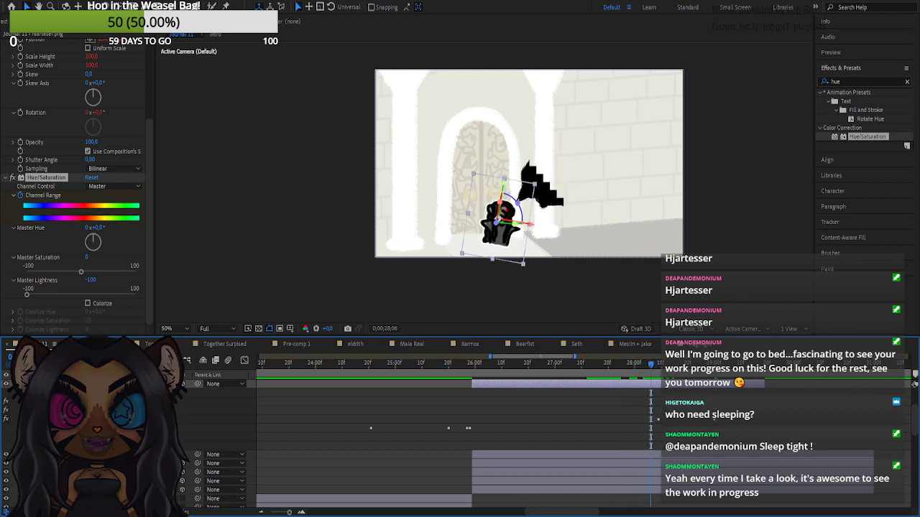
left_click(58, 419)
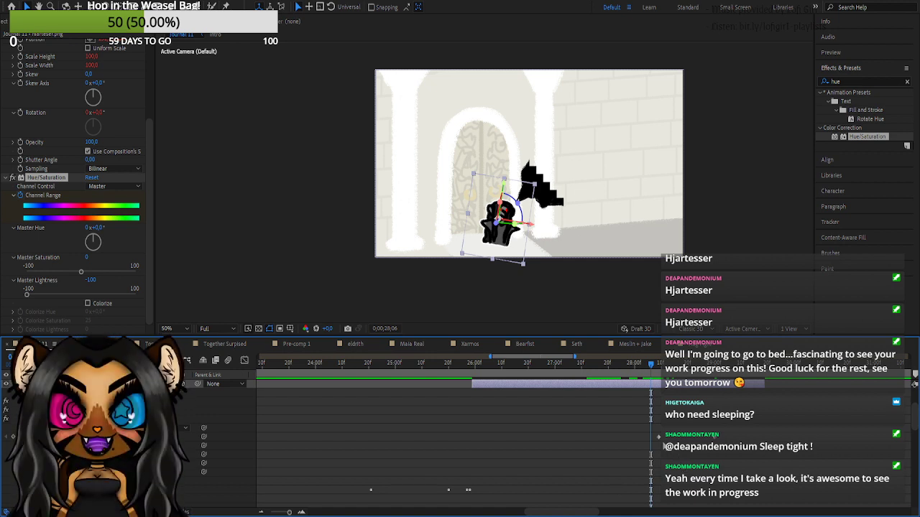
left_click_drag(658, 437, 635, 441)
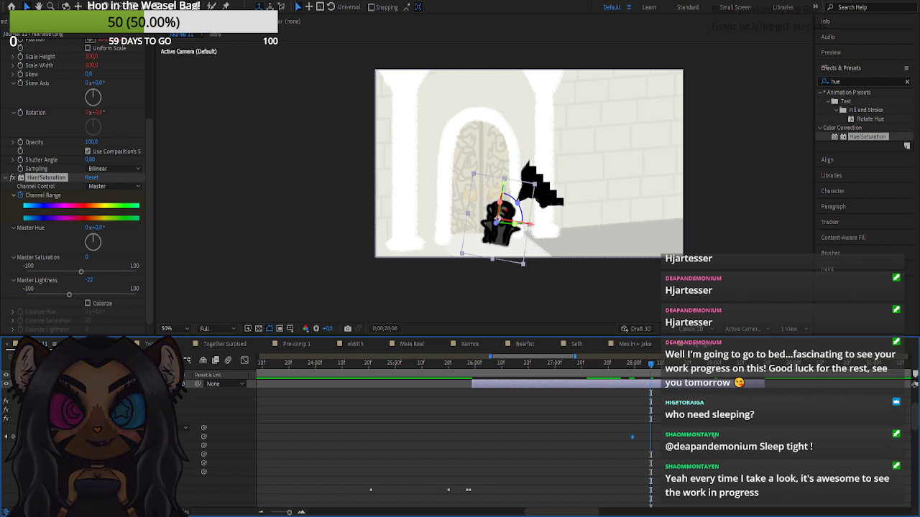
left_click(58, 419)
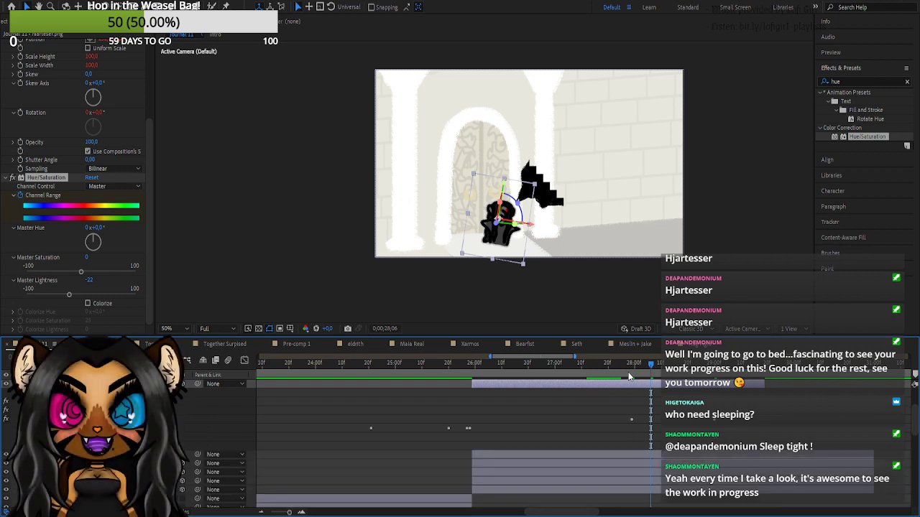
- Add keyframes at 0;00;27;29 to the first three properties of the character layer's first effect
left_click(600, 379)
left_click_drag(600, 378, 634, 379)
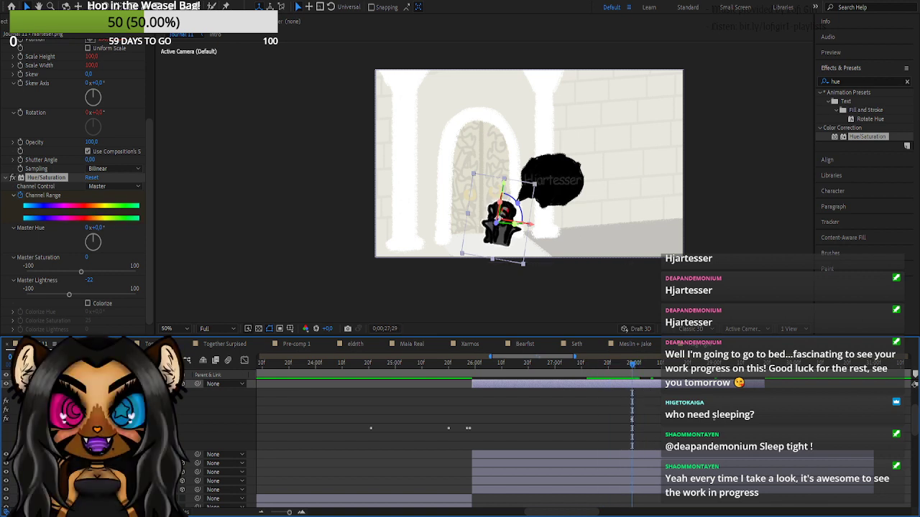
left_click(60, 401)
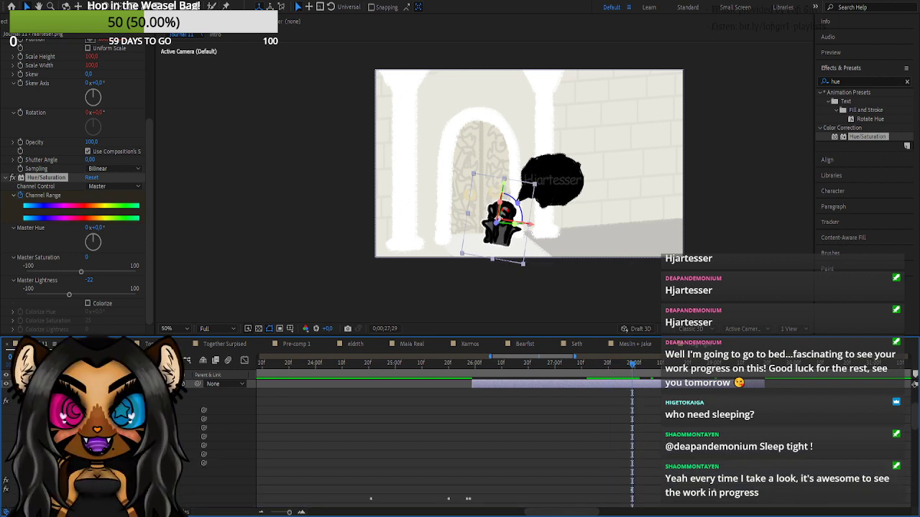
key("ctrl+v")
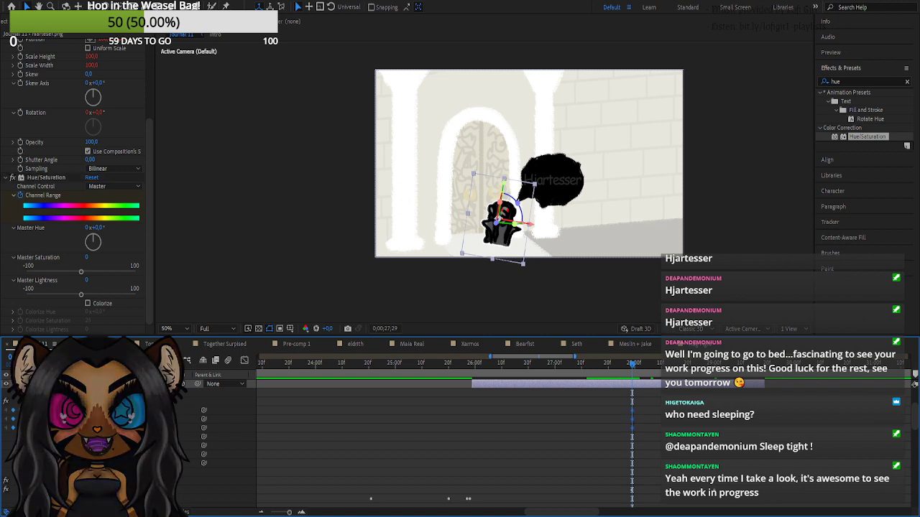
- Add keyframes to the same three effect properties at 0;00;28;16 and preview the character's darkening
left_click_drag(637, 365, 675, 369)
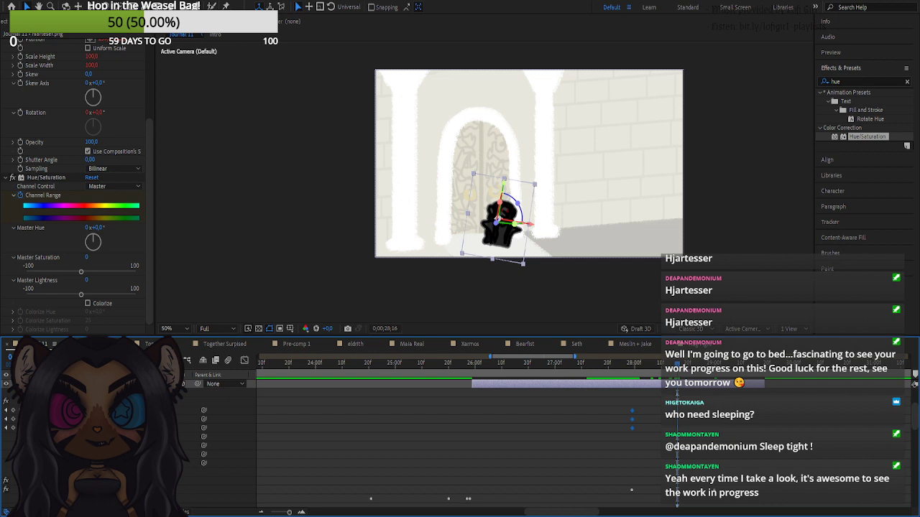
left_click(13, 410)
left_click(13, 419)
left_click(13, 428)
left_click_drag(87, 281, 62, 280)
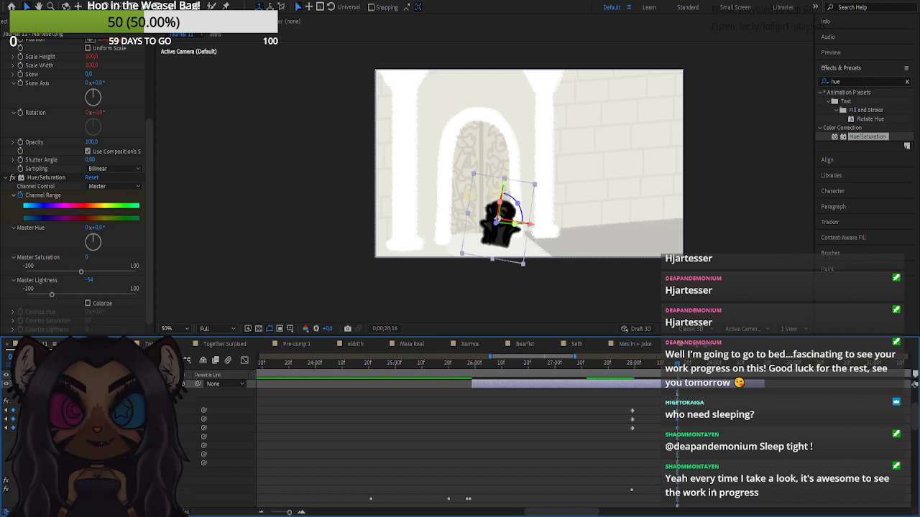
left_click_drag(643, 368, 580, 393)
key("space")
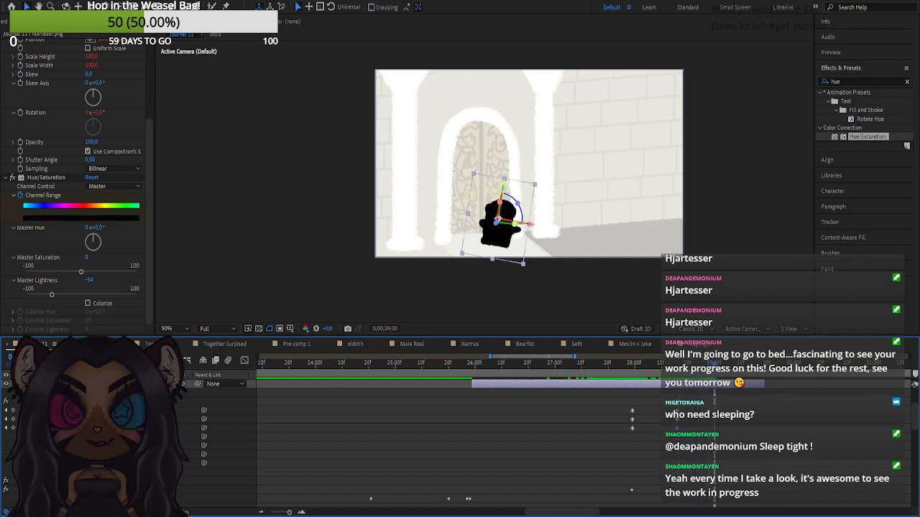
- Collapse the character's effects and add Position and Scale keyframes around 0;00;29;00 and 0;00;29;01
left_click(62, 401)
left_click(55, 393)
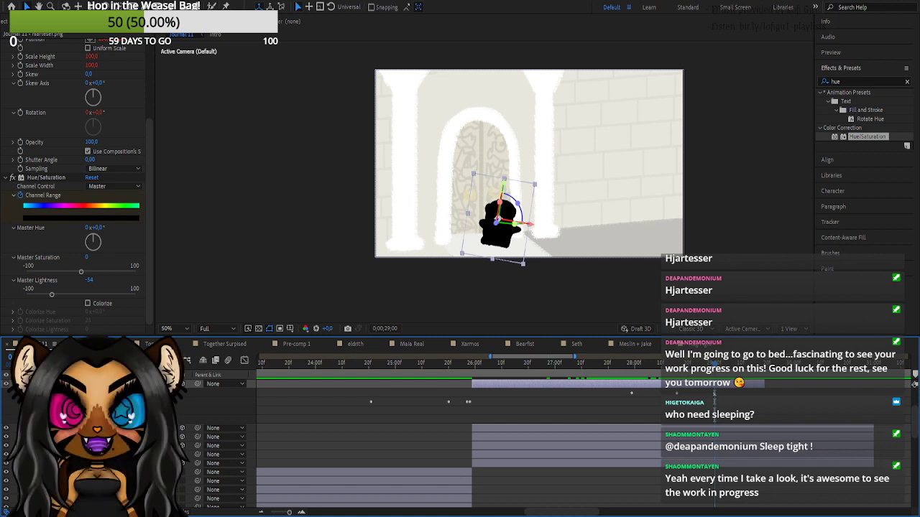
left_click(12, 422)
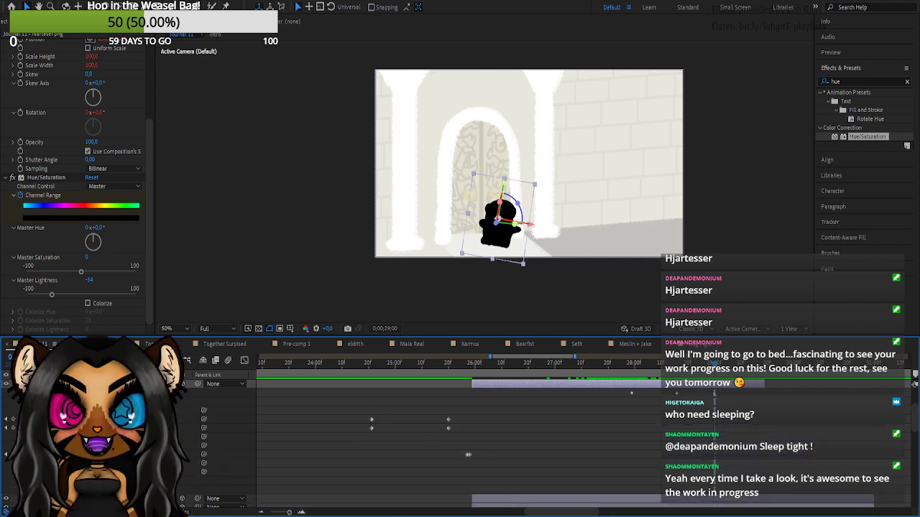
left_click(14, 429)
left_click(716, 368)
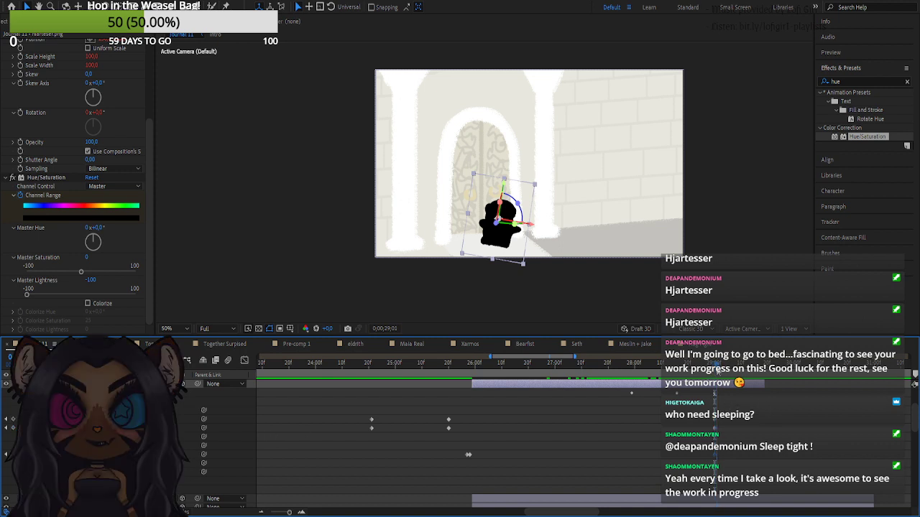
left_click(12, 419)
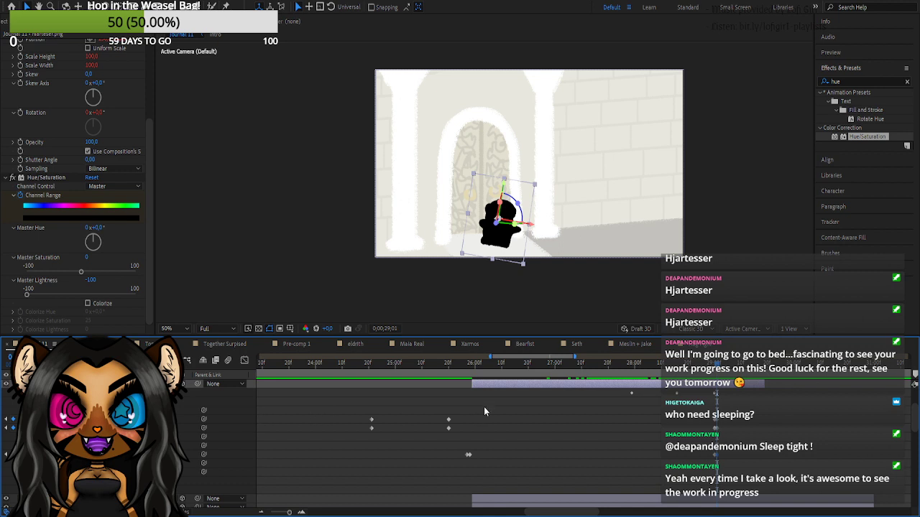
- At 0;00;29;10, rotate the character clockwise onto its side and change its Position so it falls down and to the right
left_click(739, 374)
left_click(764, 375)
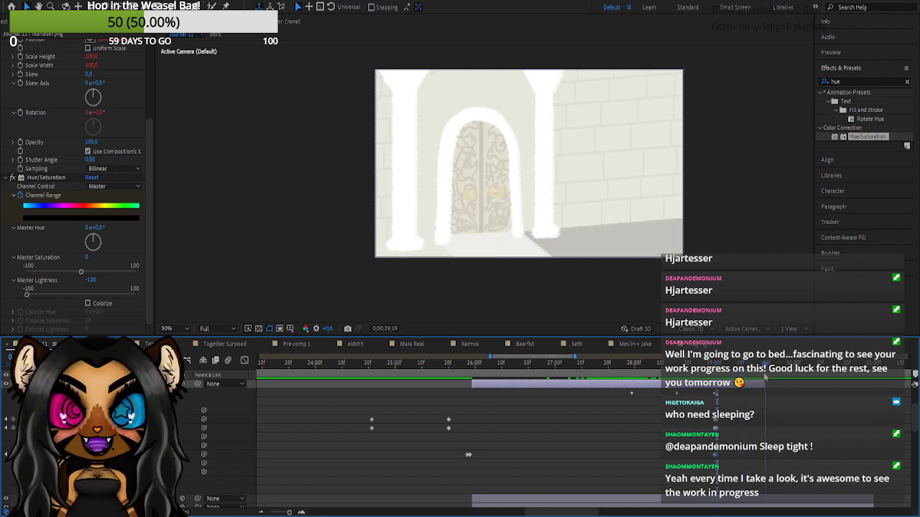
left_click_drag(765, 377, 742, 377)
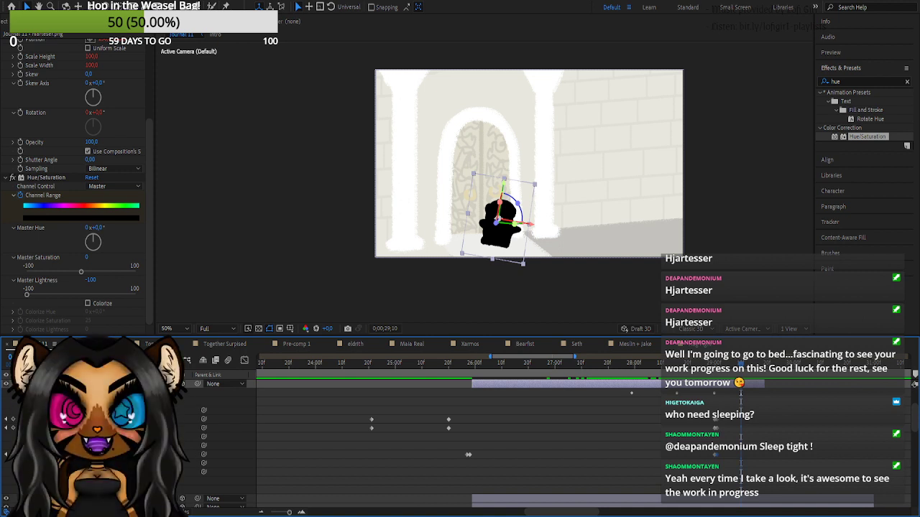
left_click_drag(137, 464, 165, 463)
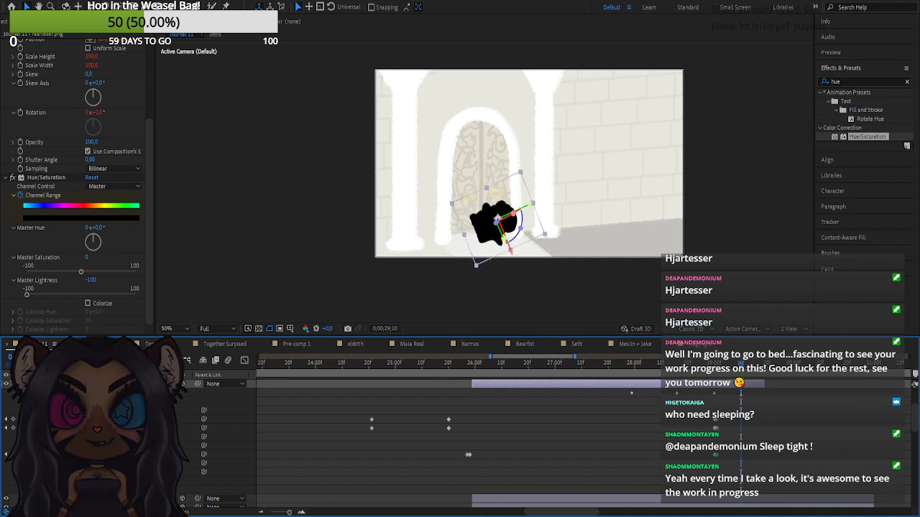
left_click_drag(133, 419, 180, 419)
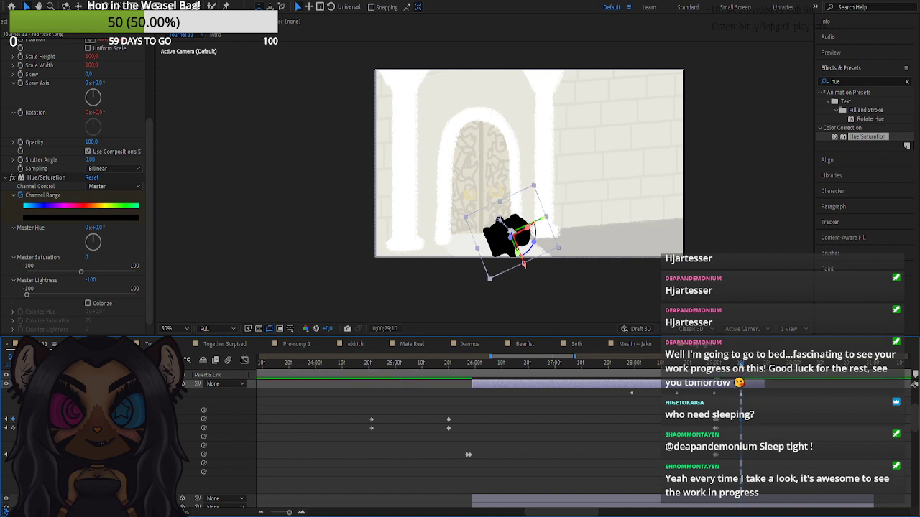
- Set the character's rotation upright at 0;00;29;01 and preview the fall up to the end of the layer
mouse_move(739, 366)
left_mouse_down()
mouse_move(716, 371)
mouse_move(742, 373)
left_mouse_up()
left_click(7, 455)
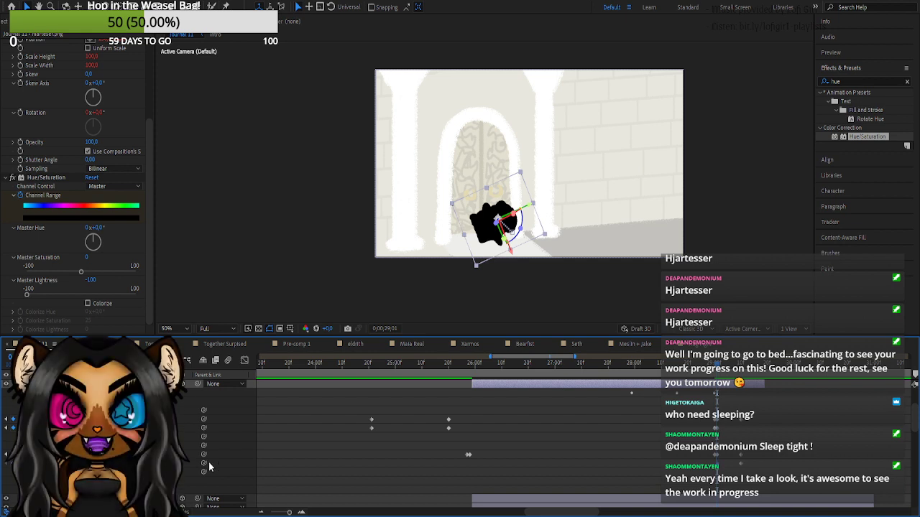
key("Return")
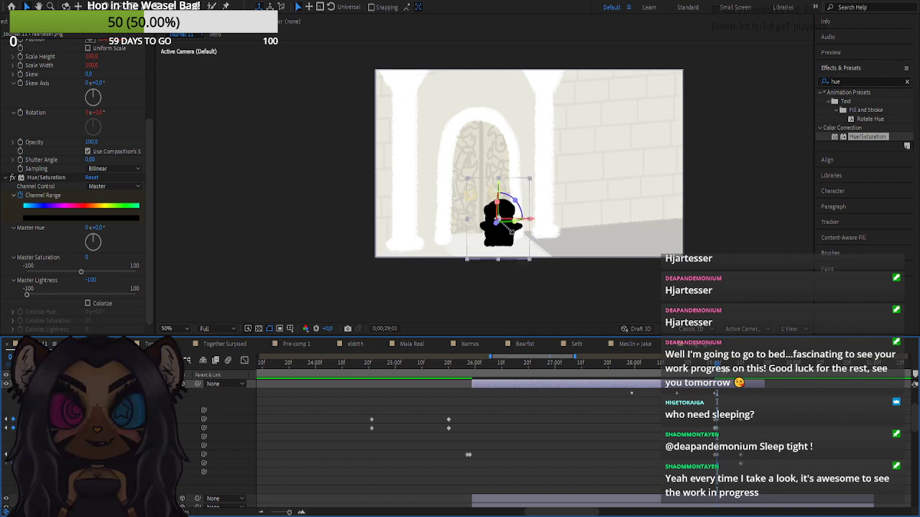
left_click(720, 369)
key("space")
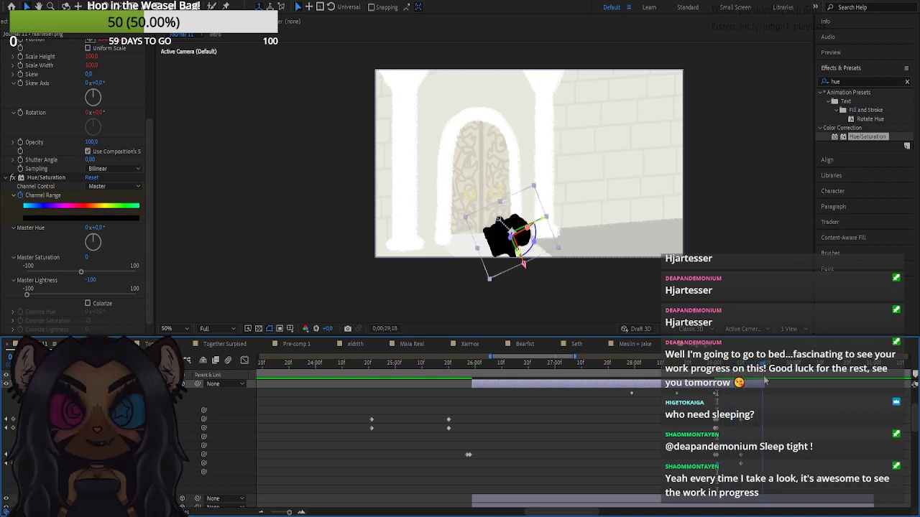
- Collapse the character layer and trim the five castle scene layers below it to end at 0;00;29;19
scroll(775, 416, "up", 2)
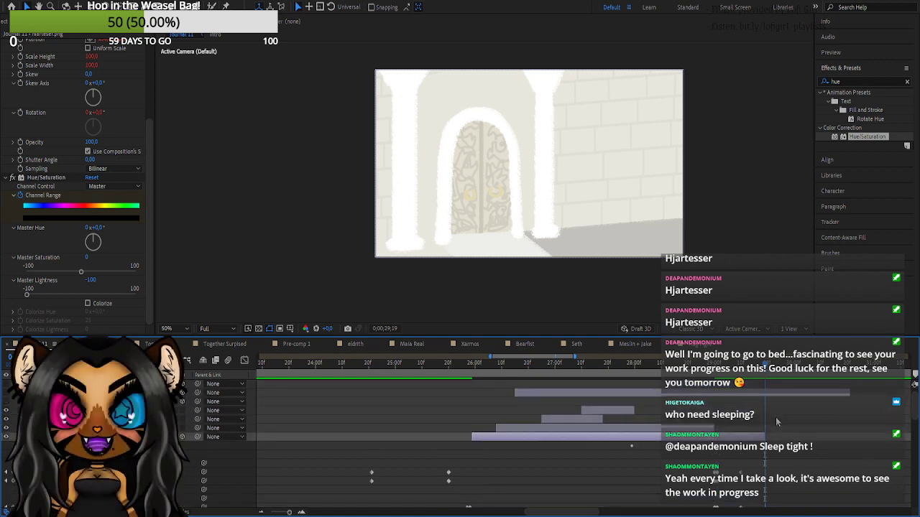
scroll(776, 420, "down", 3)
scroll(172, 460, "up", 1)
scroll(129, 438, "up", 1)
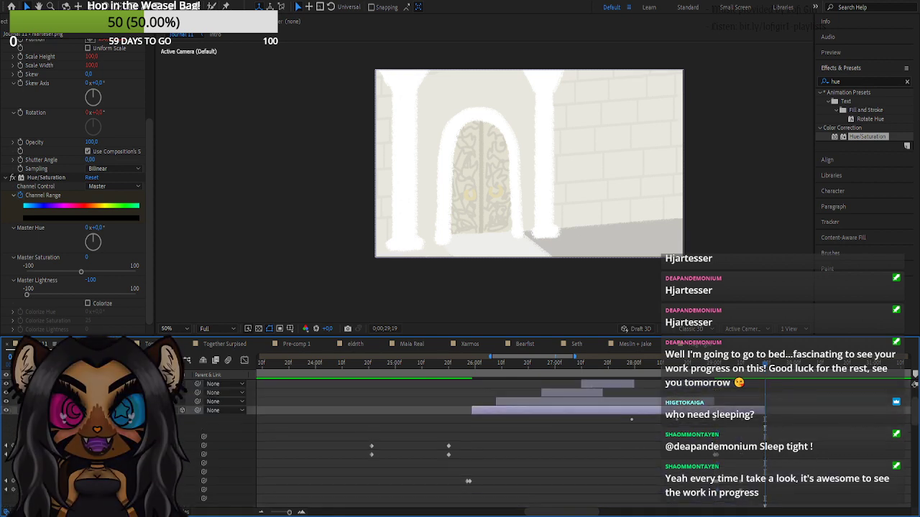
left_click(40, 410)
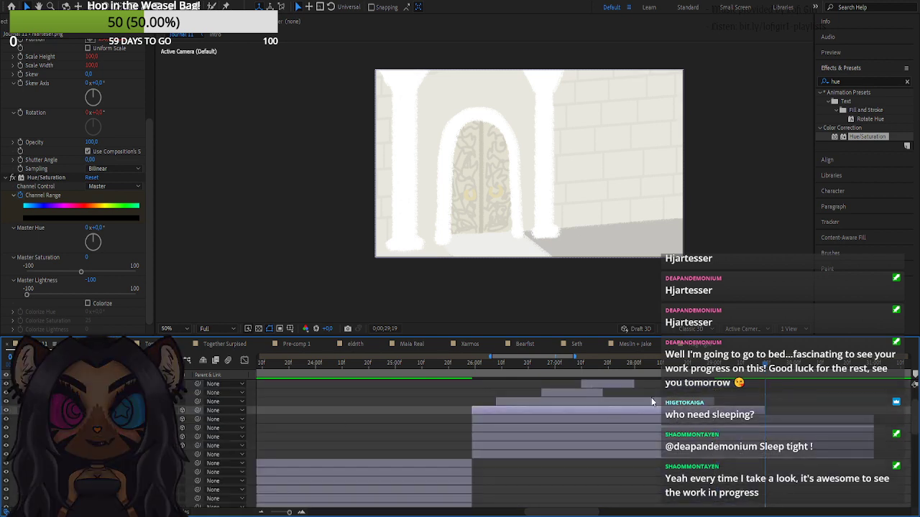
left_click(837, 421)
left_click(846, 454, "shift")
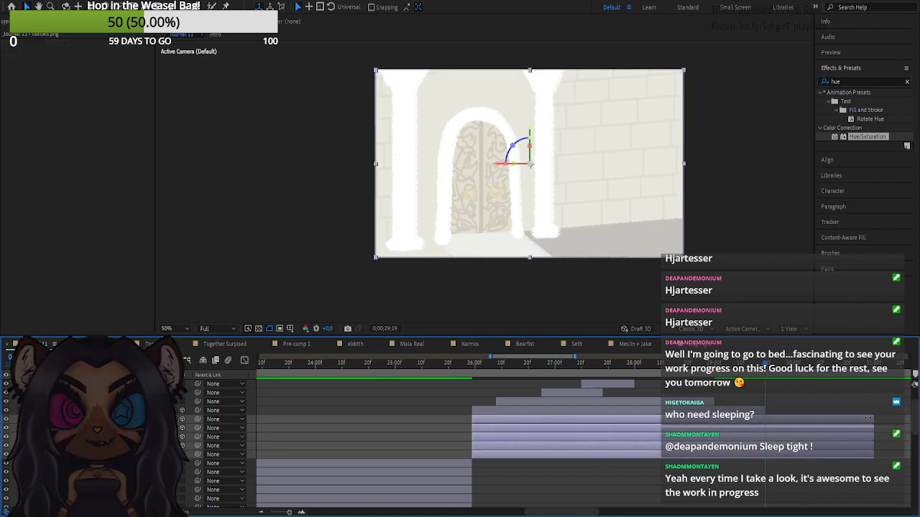
left_click_drag(872, 420, 764, 434)
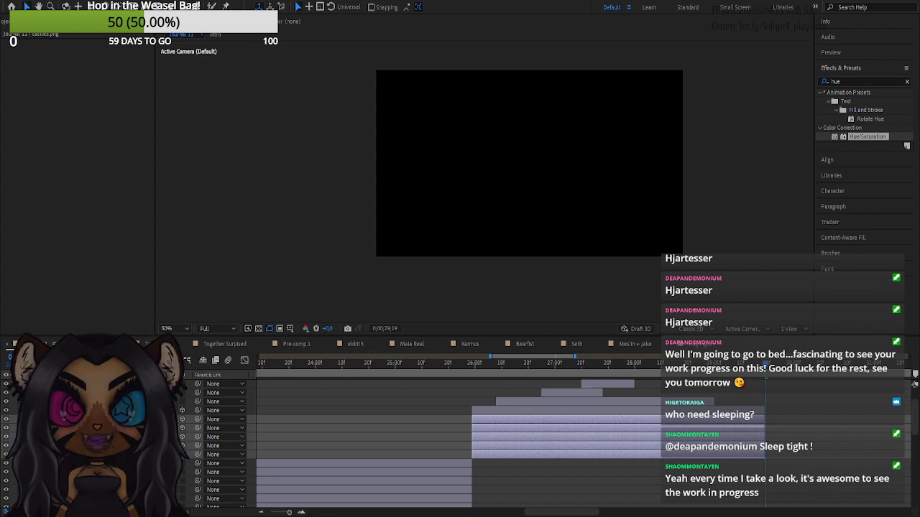
key("alt+Tab")
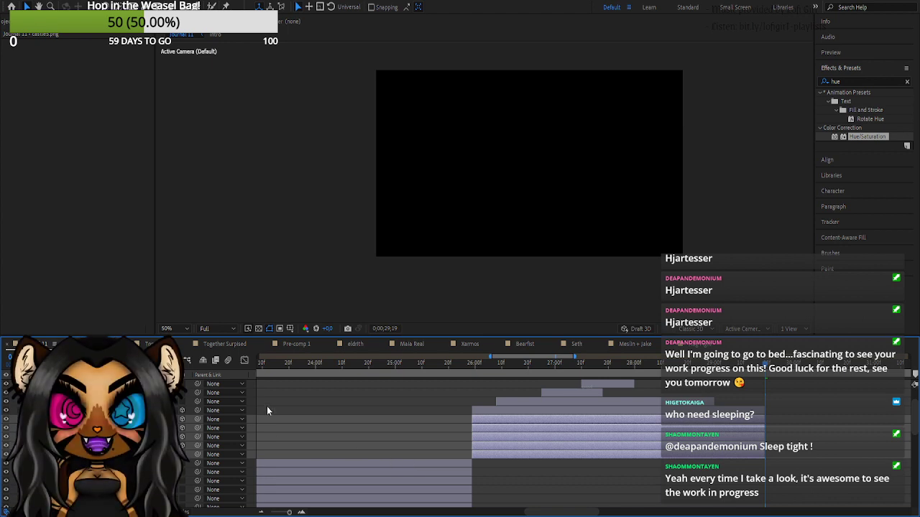
- Copy the pale hall group scene's layers, paste them above the castle scene layers and move them to start at 0;00;29;19
scroll(460, 439, "down", 2)
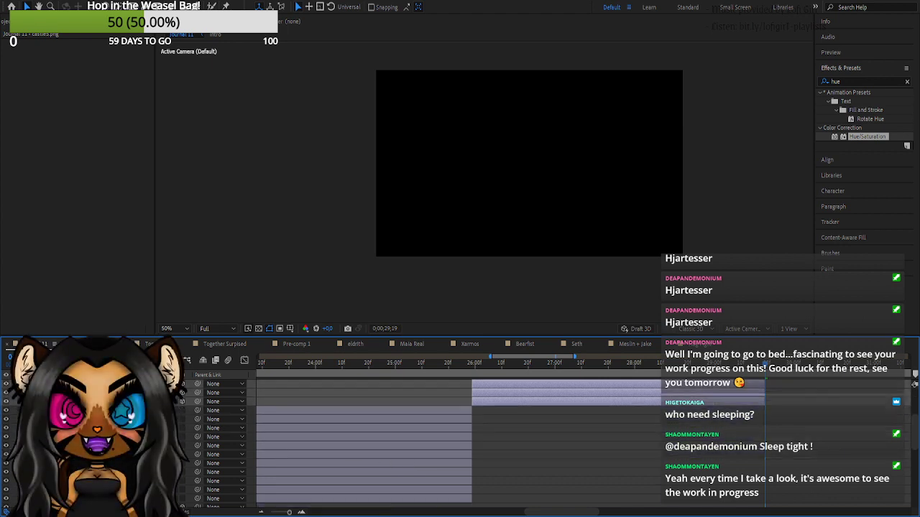
scroll(319, 419, "down", 3)
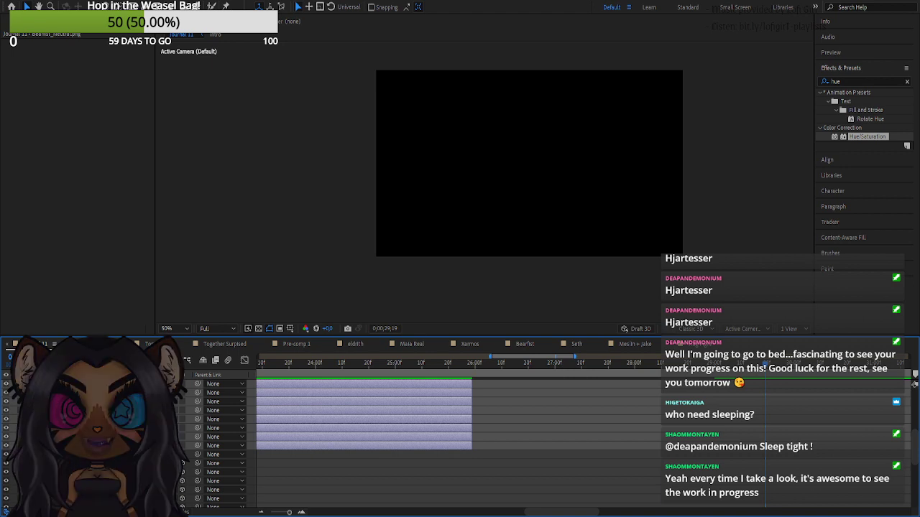
scroll(337, 404, "up", 4)
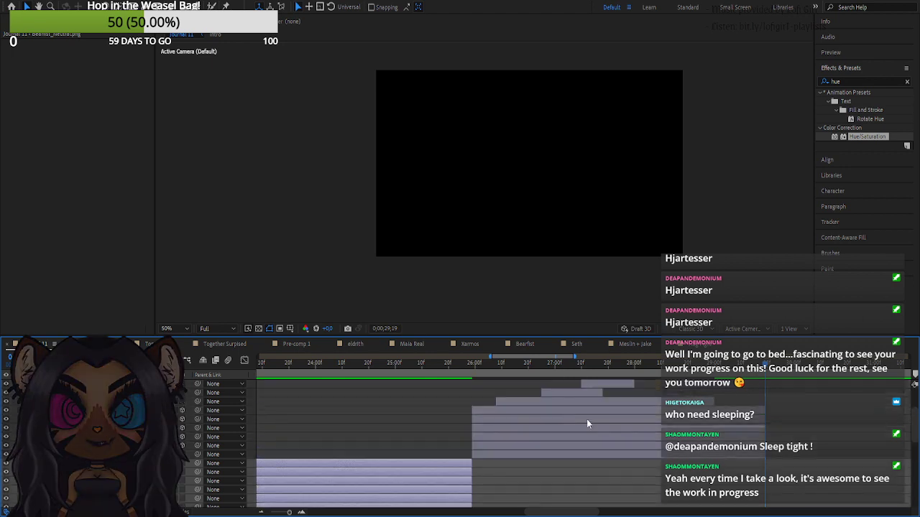
left_click(597, 411)
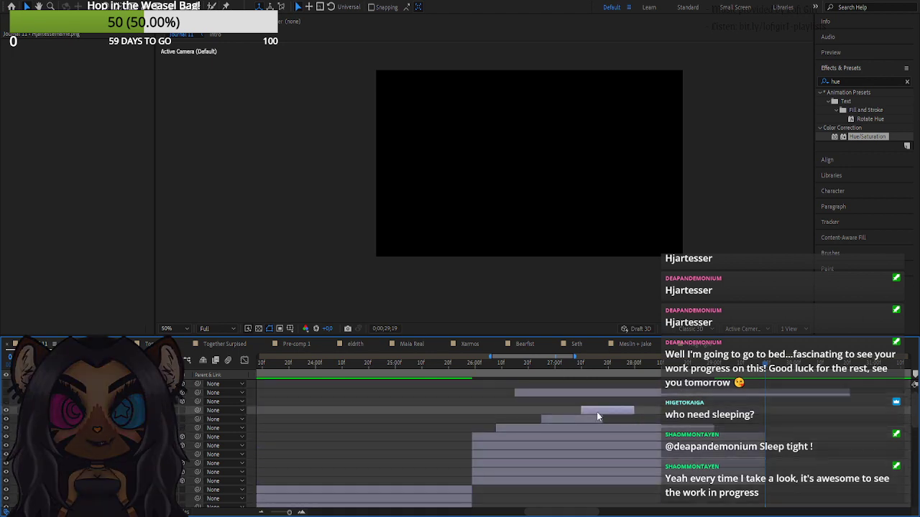
key("ctrl+v")
left_click_drag(325, 411, 780, 412)
left_click_drag(458, 415, 770, 418)
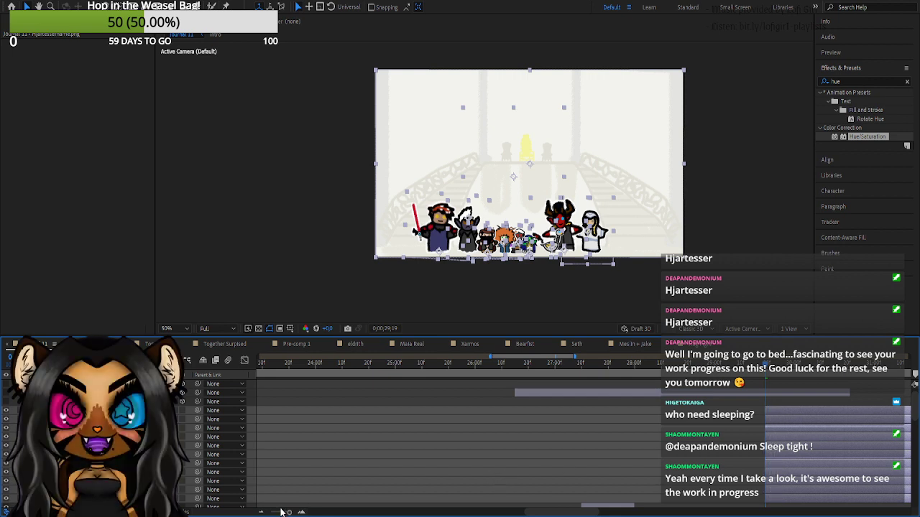
left_click_drag(273, 511, 264, 510)
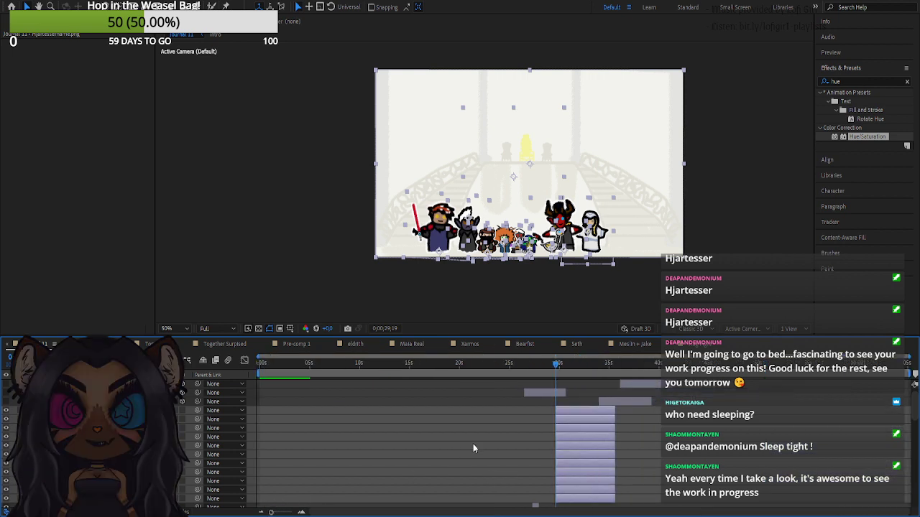
- Move the three layers above the pasted hall scene later in time, well past that scene's end
left_click(625, 402)
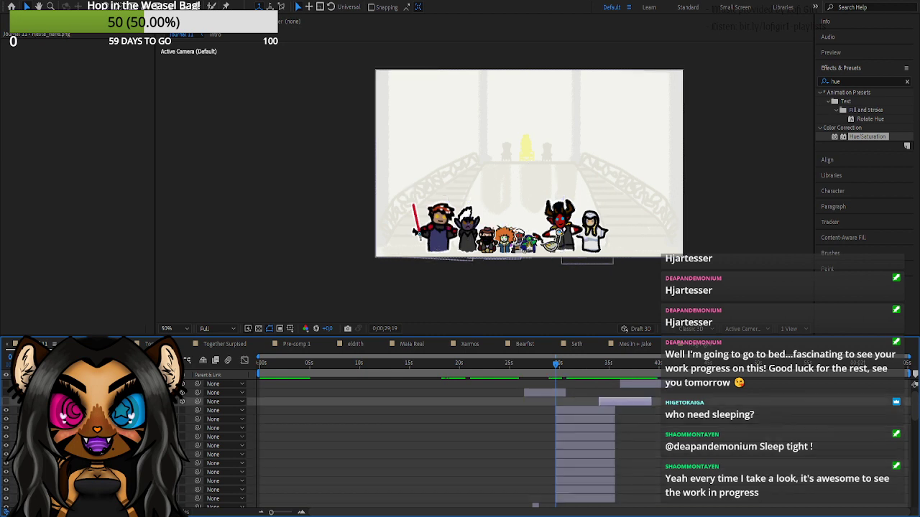
left_click(101, 384, "shift")
left_click_drag(542, 394, 752, 394)
- Check the silhouette's appearance in the hall scene and remove its opacity keyframes so it shows from the scene's start
left_click(610, 365)
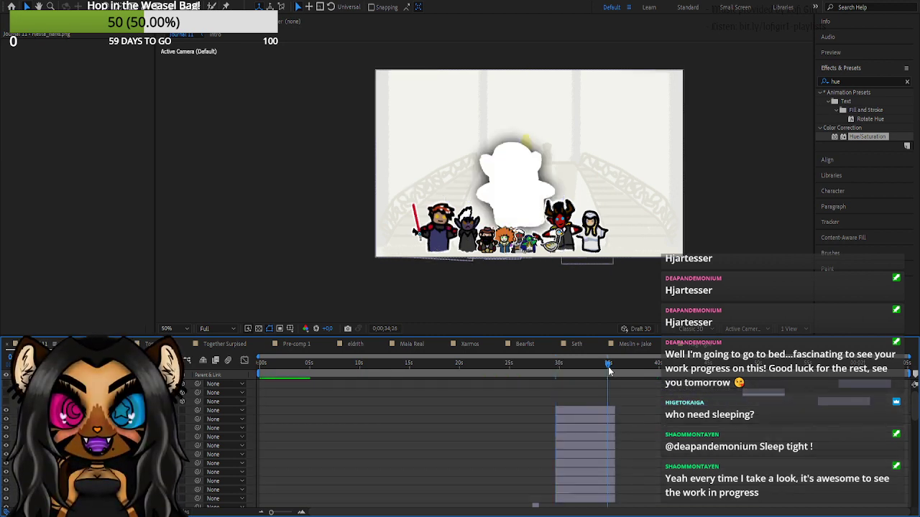
left_click_drag(573, 375, 561, 379)
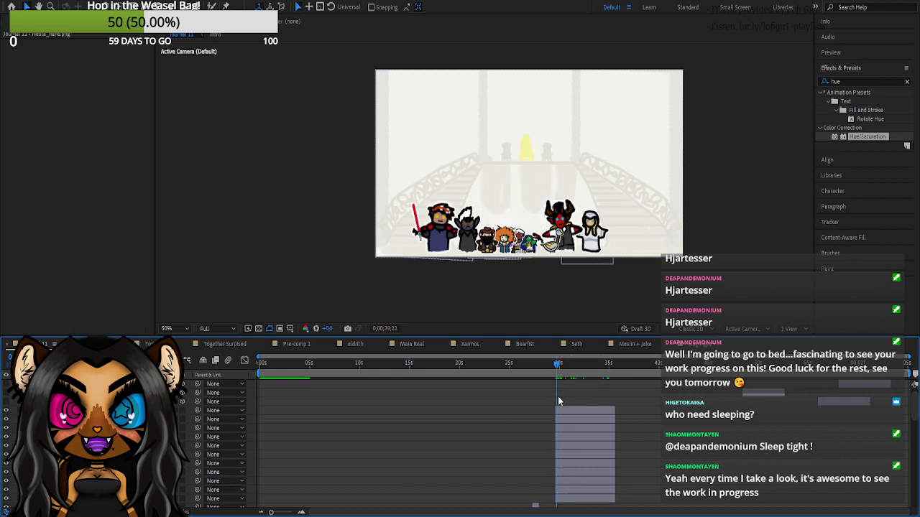
left_click_drag(547, 374, 575, 371)
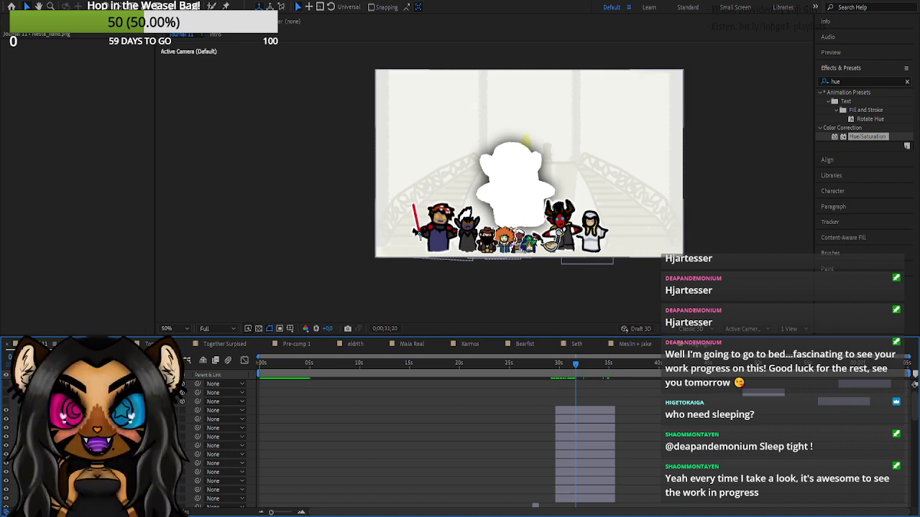
scroll(575, 496, "down", 2)
scroll(575, 494, "down", 3)
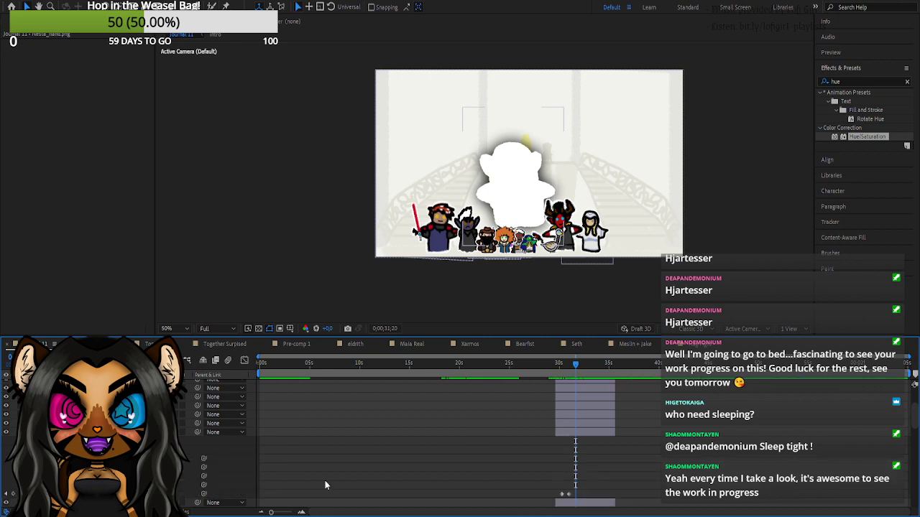
left_click(572, 483)
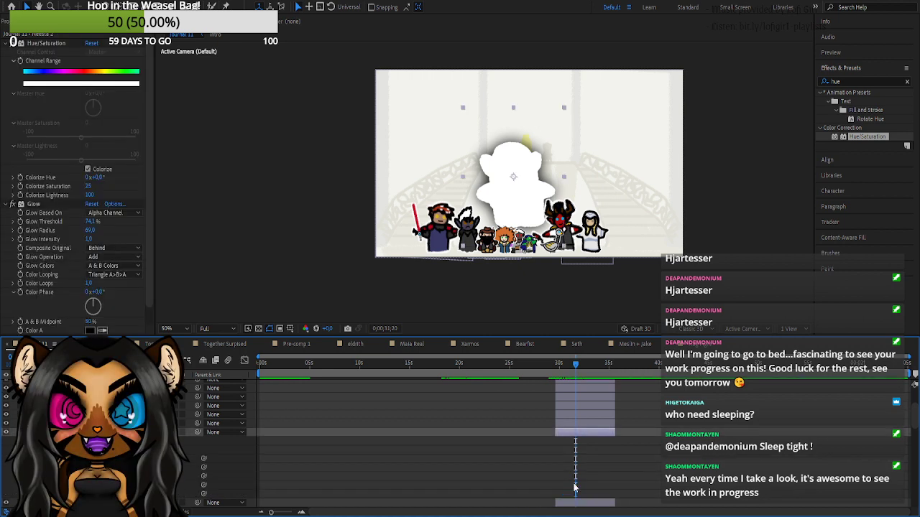
left_click(557, 365)
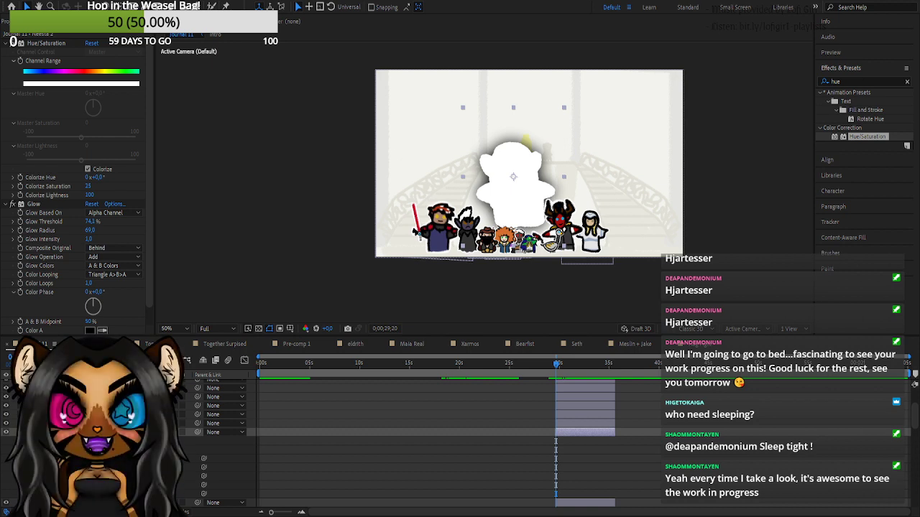
- Add Heartstone.png from the project files to the hall scene with the current time at 0;00;29;26
left_click_drag(556, 368, 558, 368)
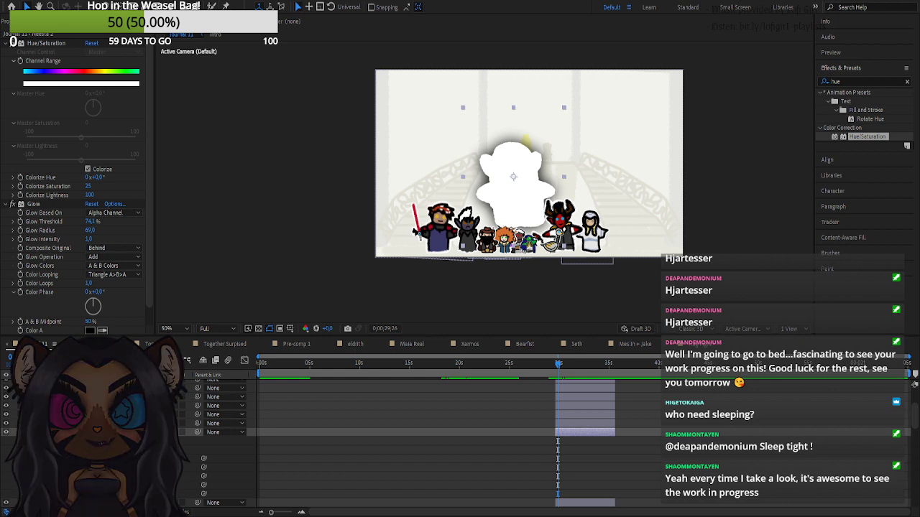
key("alt+Tab")
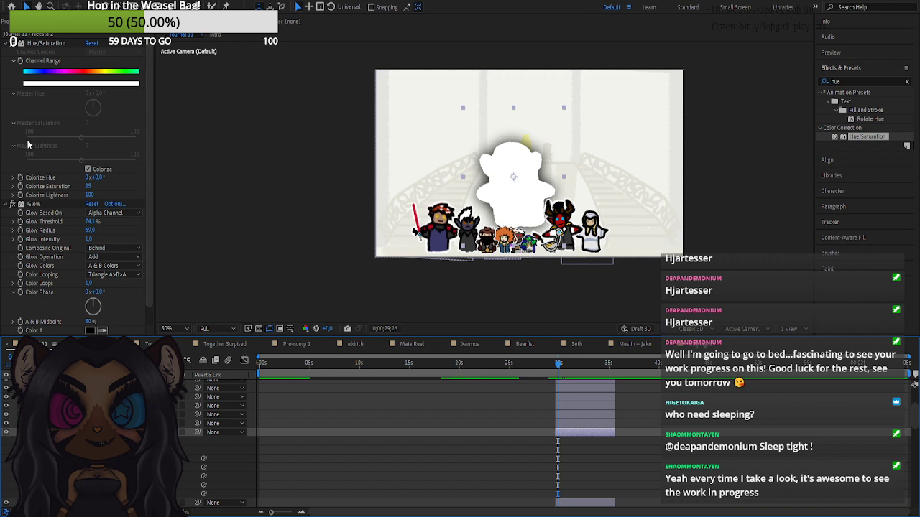
left_click(5, 22)
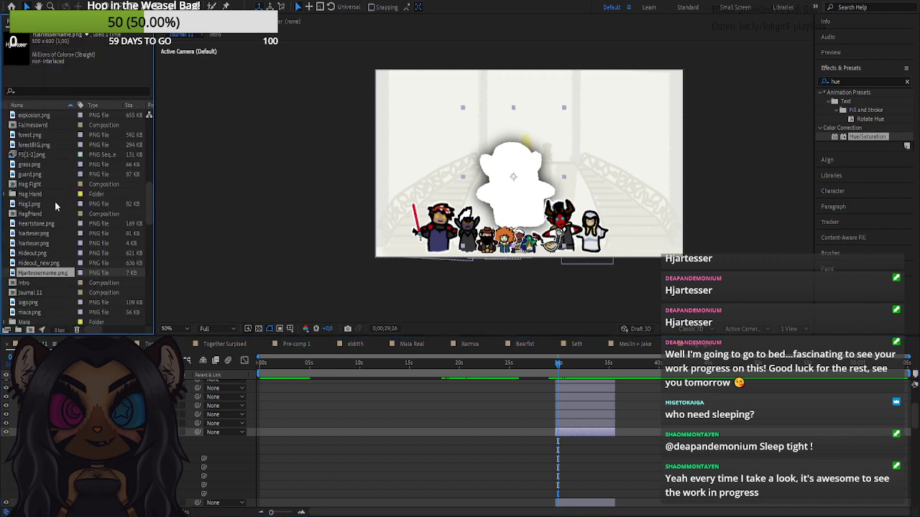
left_click(33, 245)
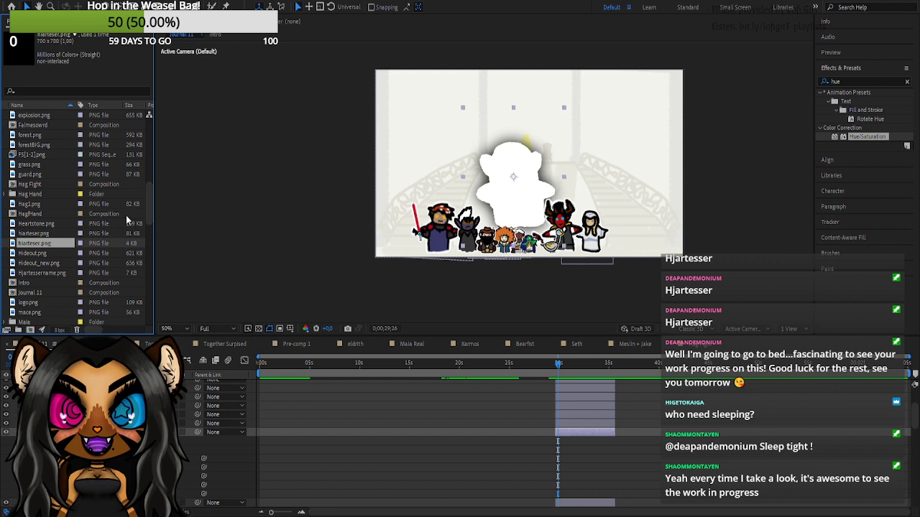
left_click(37, 225)
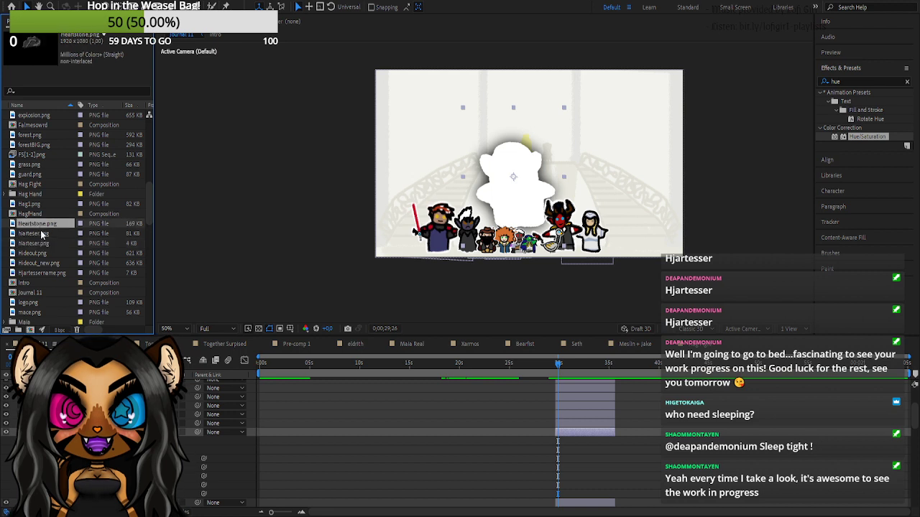
left_click_drag(40, 224, 575, 155)
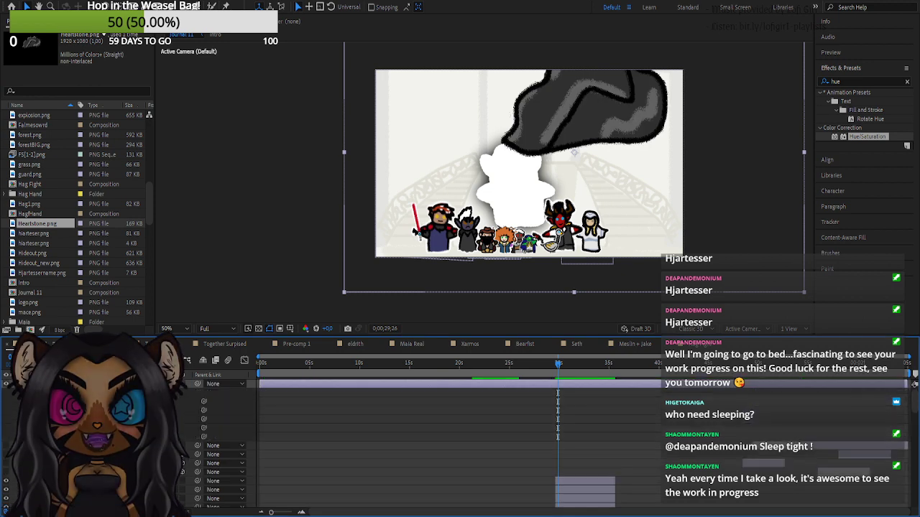
- Scale the heartstone down to a small rock, place it to the right of the white silhouette and collapse its layer
mouse_move(140, 419)
left_mouse_down()
mouse_move(110, 419)
mouse_move(146, 419)
mouse_move(135, 419)
left_mouse_up()
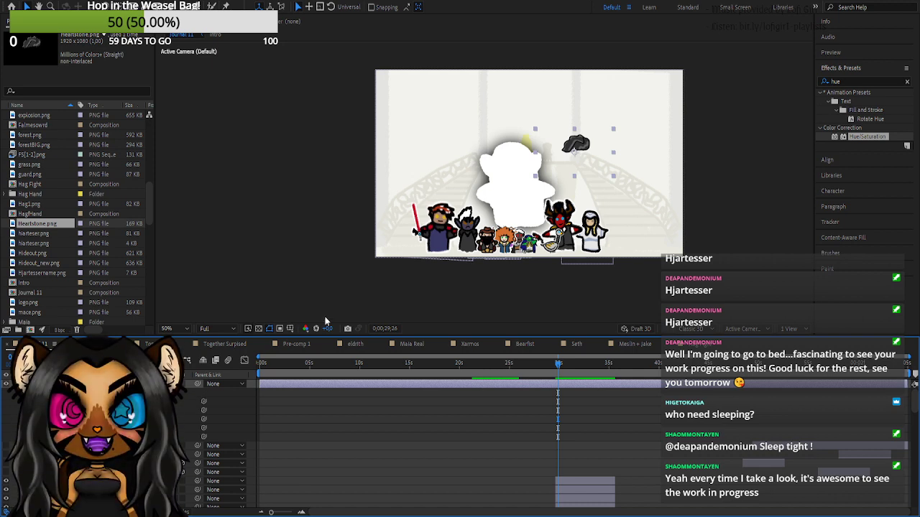
left_click(620, 171)
left_click(583, 148)
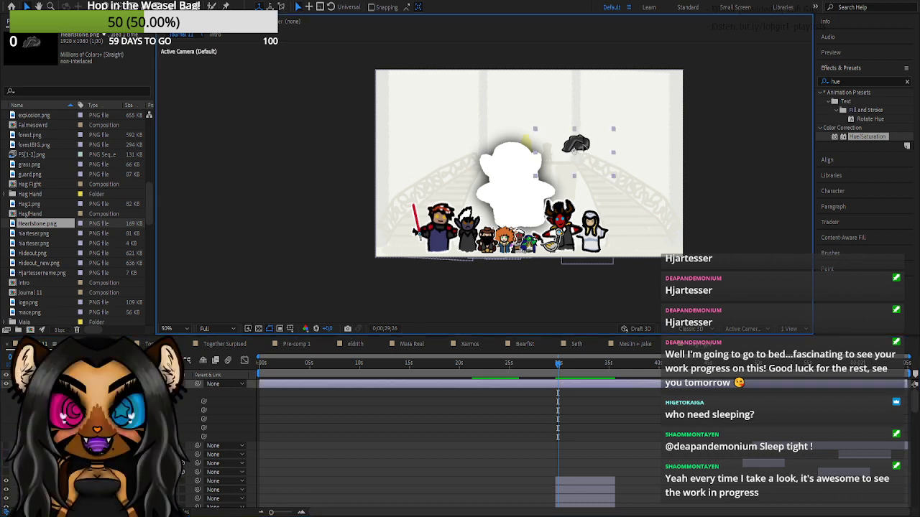
left_click_drag(577, 146, 630, 181)
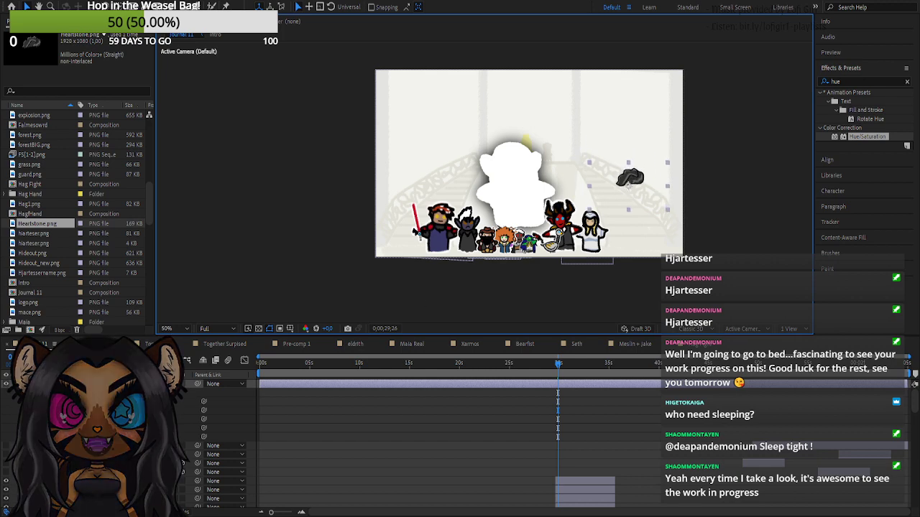
left_click(36, 384)
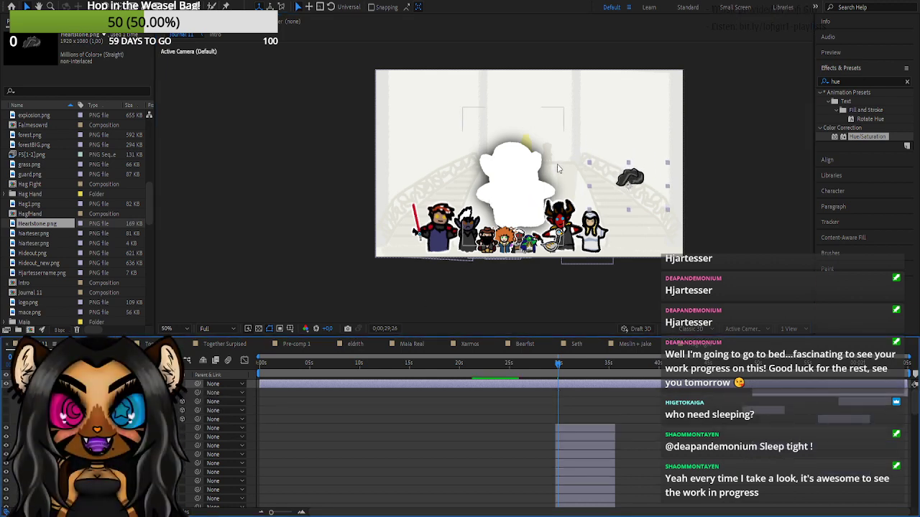
- Duplicate the heartstone and place two copies up and inward from the first, starting an arc around the silhouette
left_click_drag(630, 179, 626, 150)
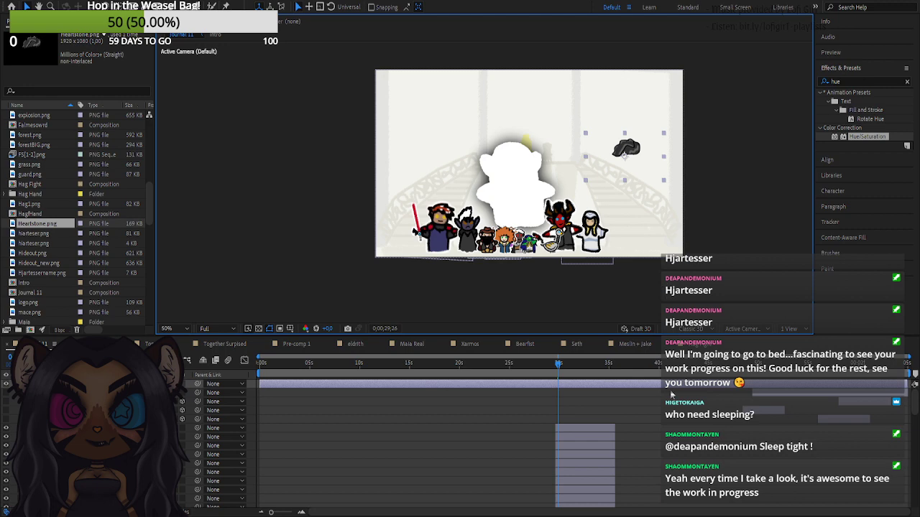
key("ctrl+z")
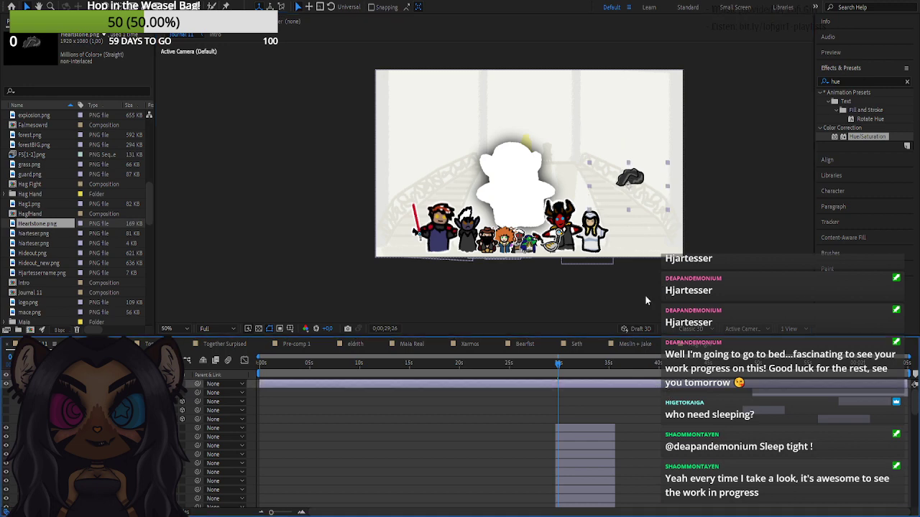
key("ctrl+d")
left_click_drag(631, 180, 577, 122)
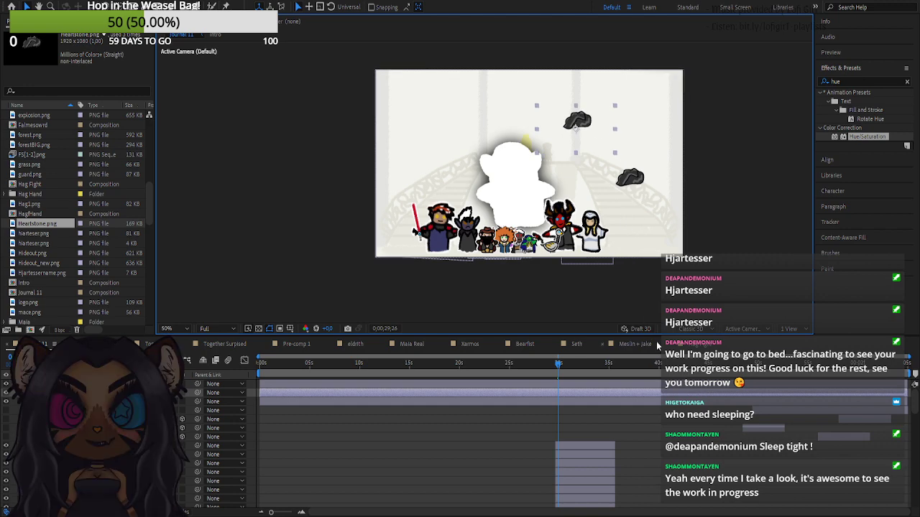
key("ctrl+z")
left_click(652, 385)
left_click_drag(632, 178, 594, 113)
key("ctrl+v")
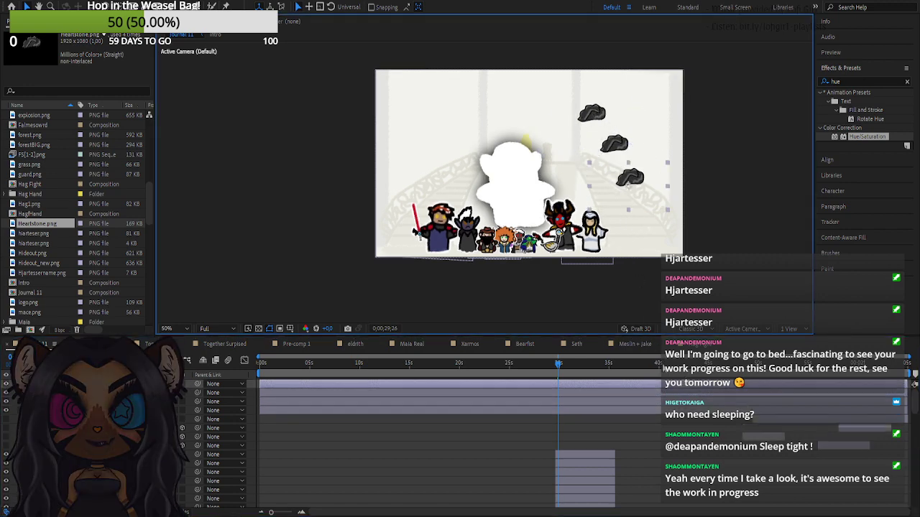
- Place two more heartstone copies side by side above the silhouette's head, continuing the arc
key("ctrl+d")
left_click_drag(642, 176, 559, 101)
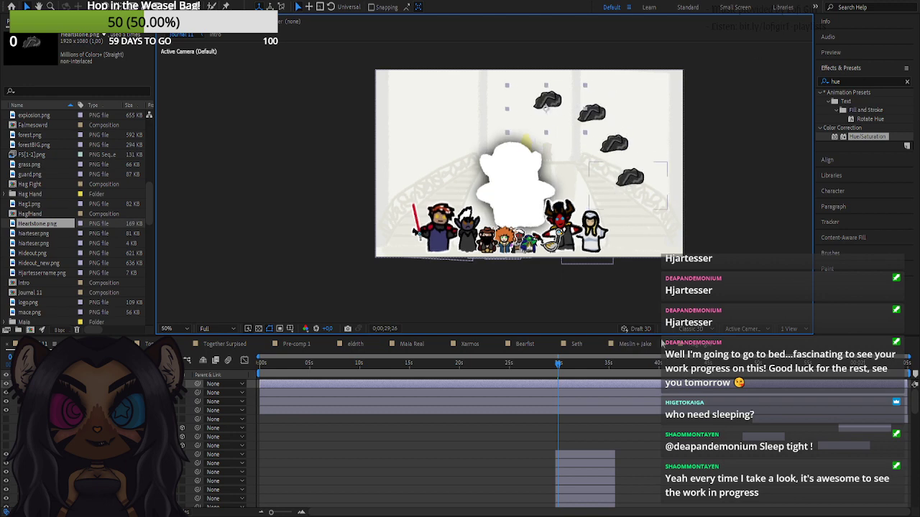
left_click_drag(633, 177, 505, 98)
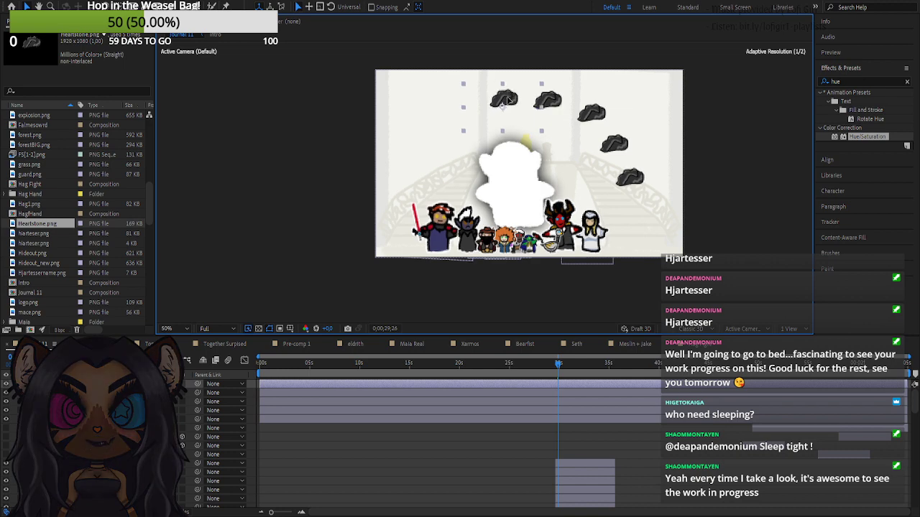
- Duplicate the heartstone three more times and place the copies down the silhouette's left side to complete the arc
key("ctrl+d")
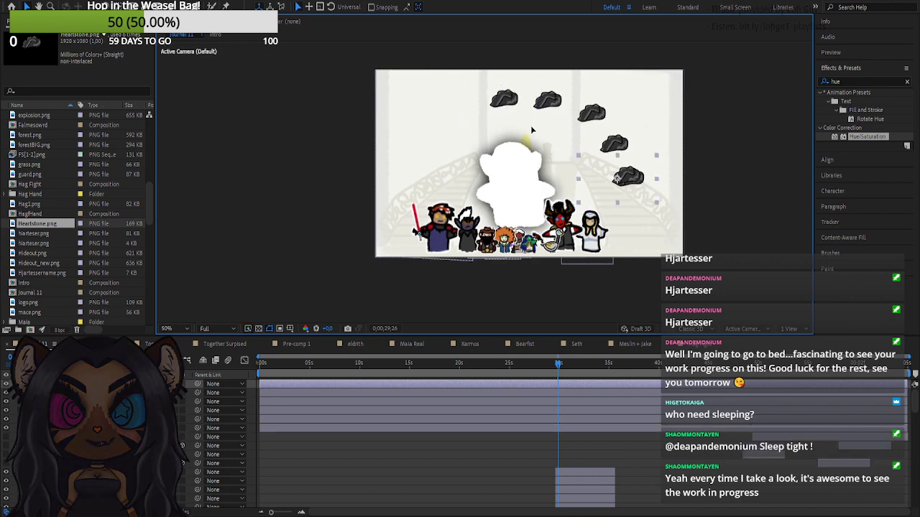
left_click_drag(502, 100, 445, 142)
key("ctrl+d")
key("ctrl+d")
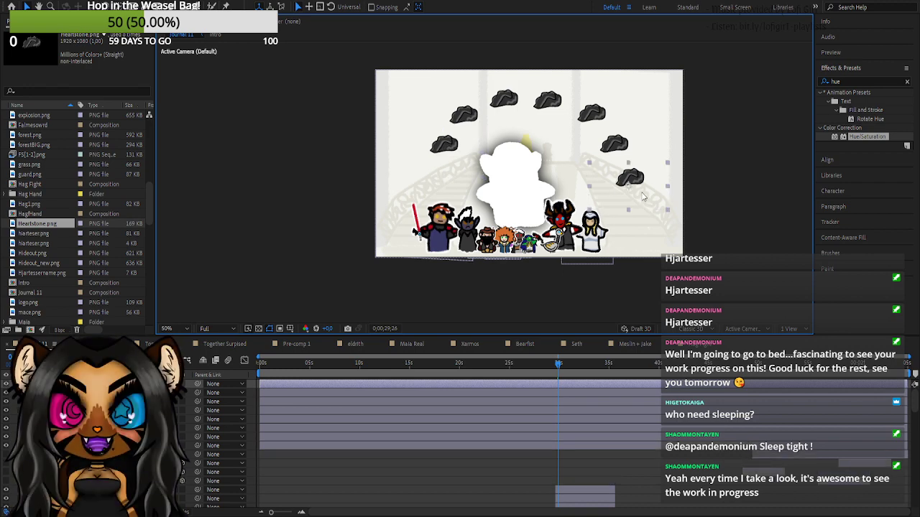
left_click_drag(636, 188, 437, 181)
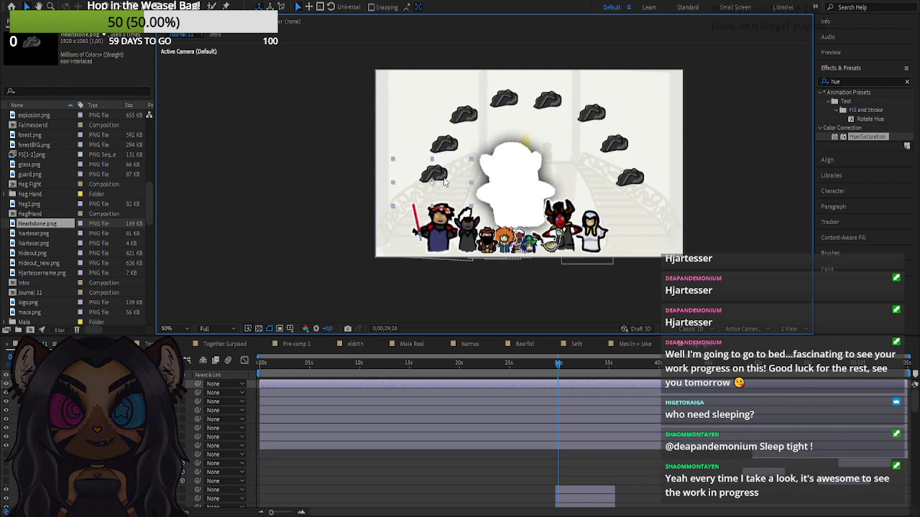
- Duplicate the heartstone twice and place the copies outside the arc, at the hall's upper left and upper right
key("ctrl+d")
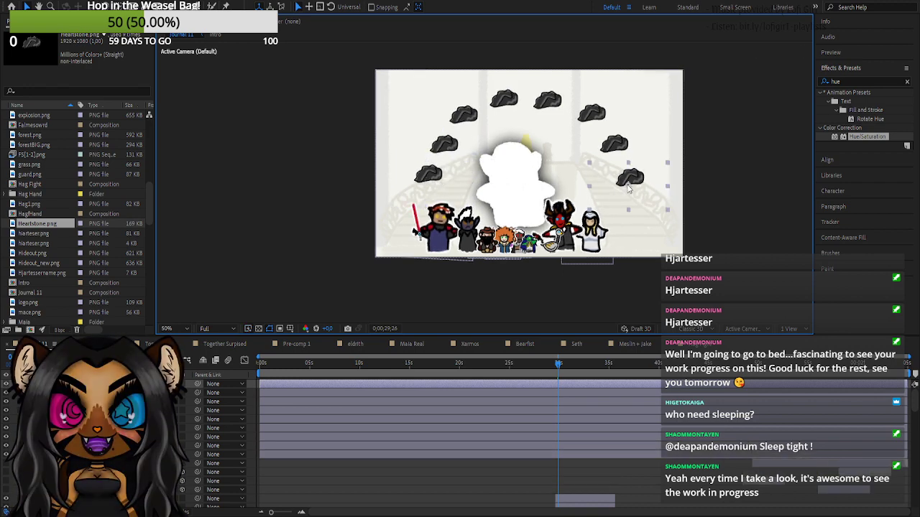
left_click_drag(434, 178, 405, 130)
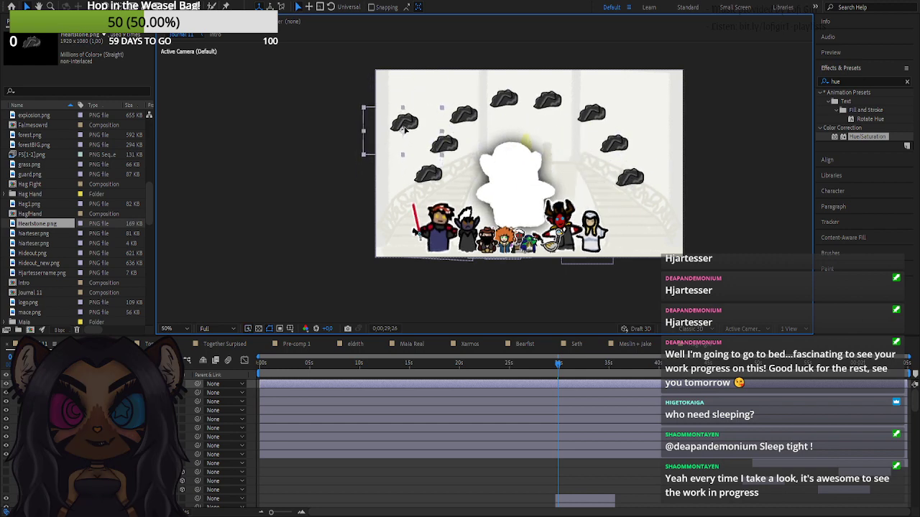
key("ctrl+v")
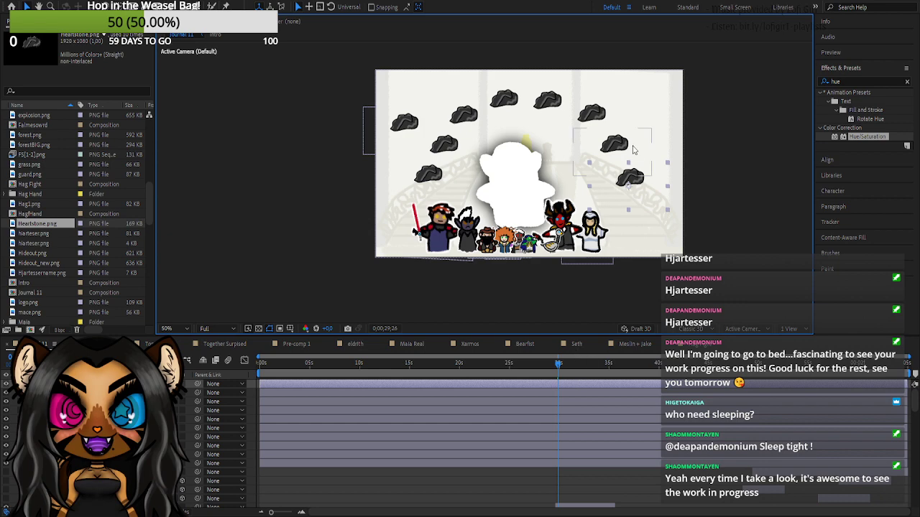
left_click_drag(633, 175, 650, 114)
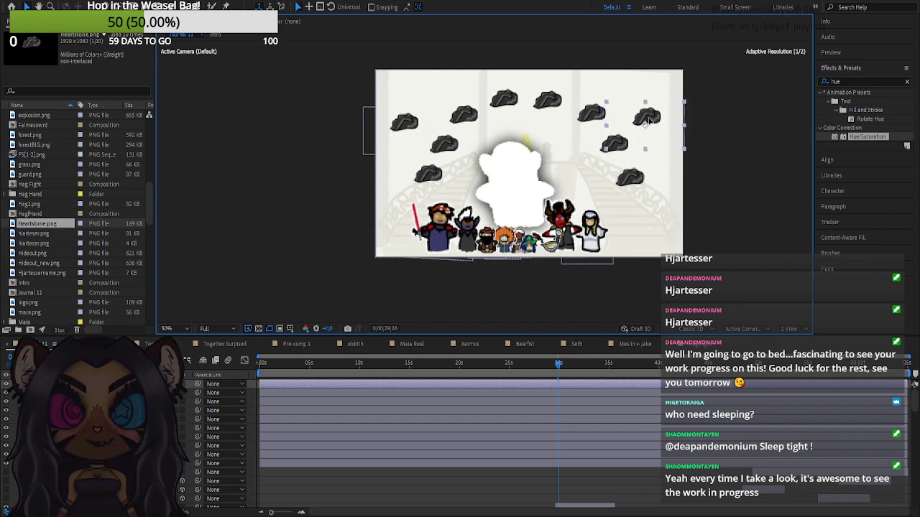
- Add one more heartstone copy and place it on the belly of the white silhouette
key("ctrl+v")
left_click_drag(609, 159, 482, 223)
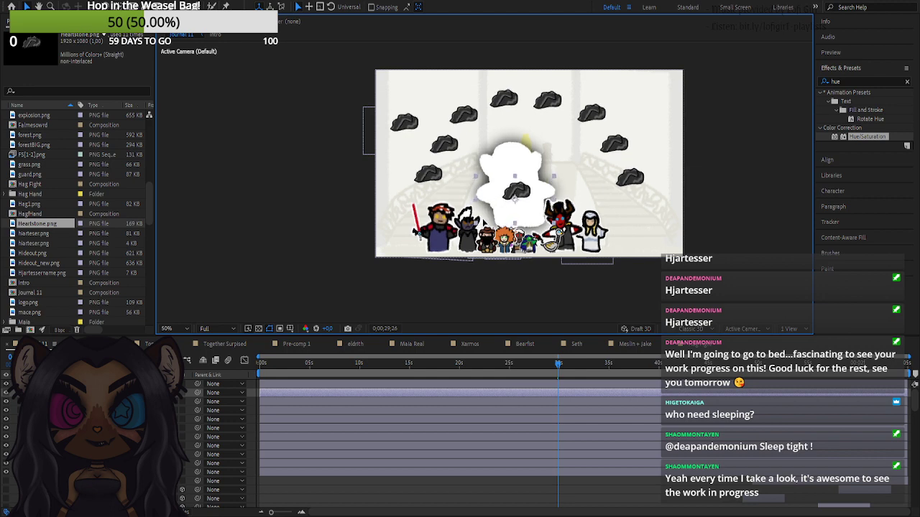
left_click(563, 385)
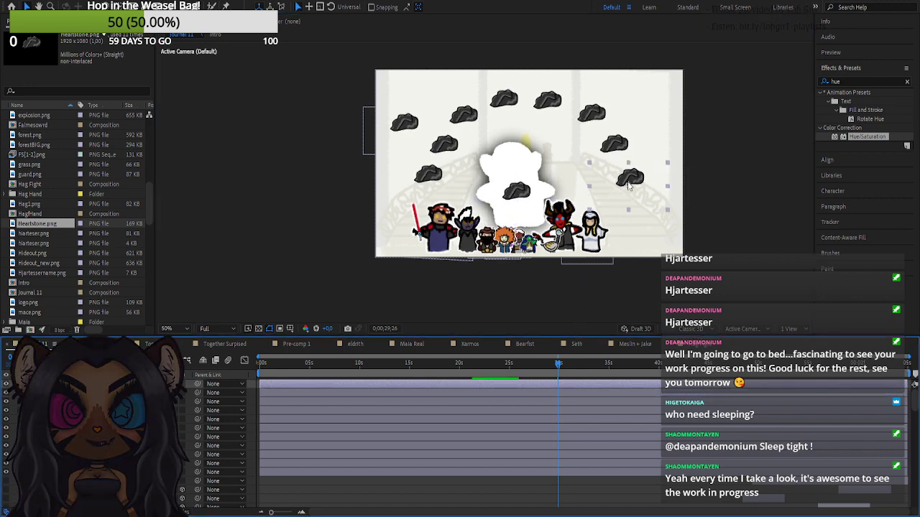
key("ctrl+z")
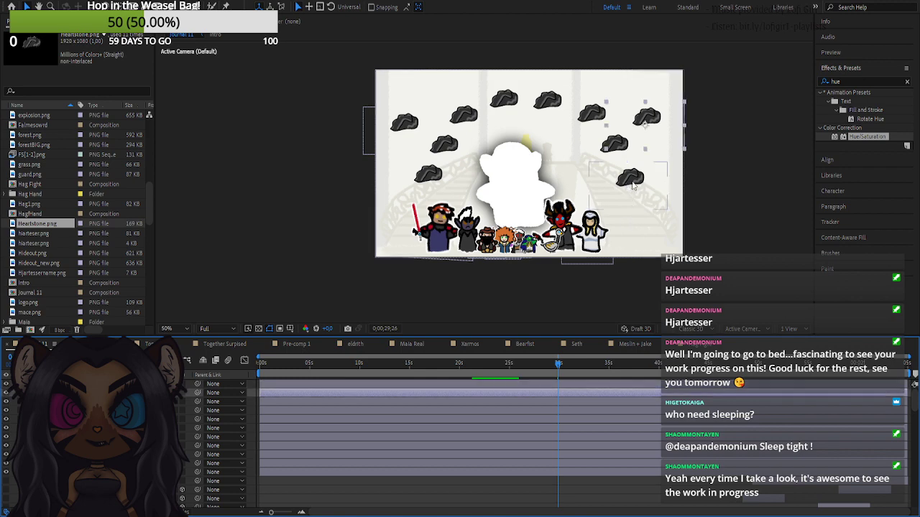
left_click(563, 385)
left_click_drag(627, 194, 513, 203)
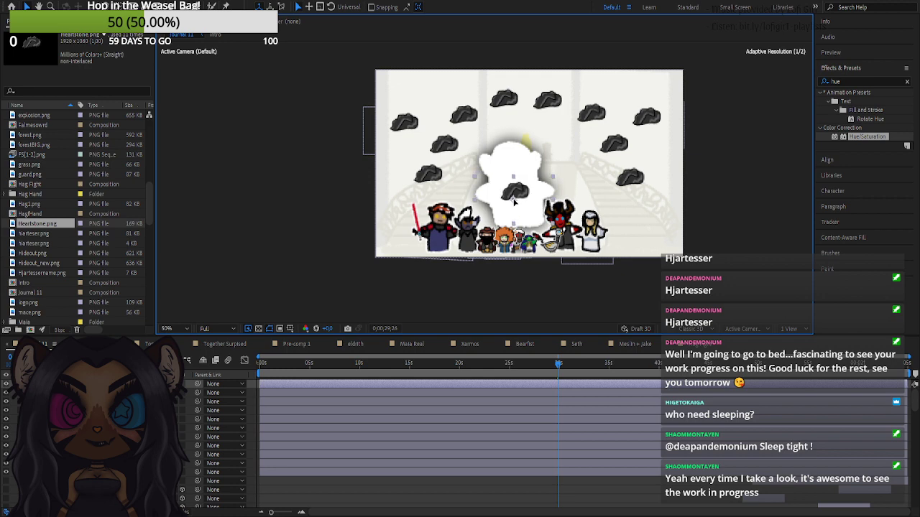
- Raise the two outer heartstones and the pair above the silhouette's head slightly
left_click_drag(403, 126, 408, 115)
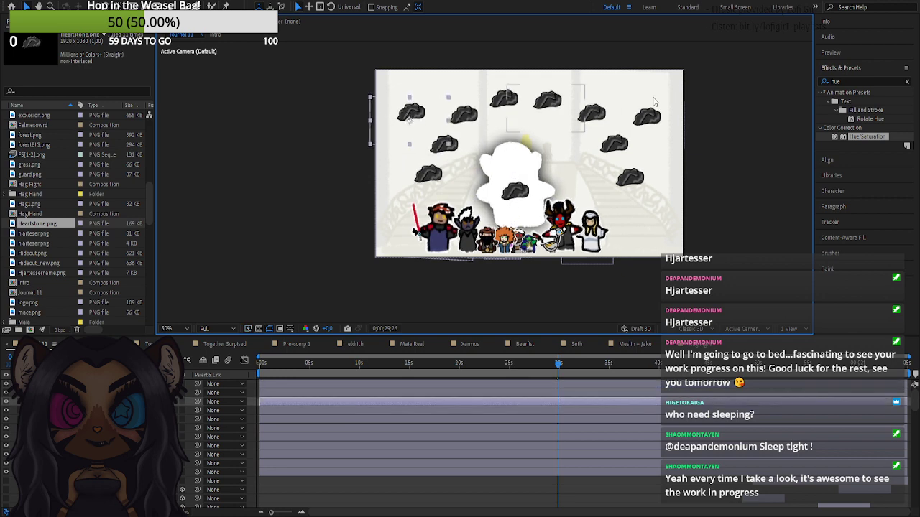
left_click_drag(646, 115, 649, 107)
left_click_drag(505, 101, 553, 88)
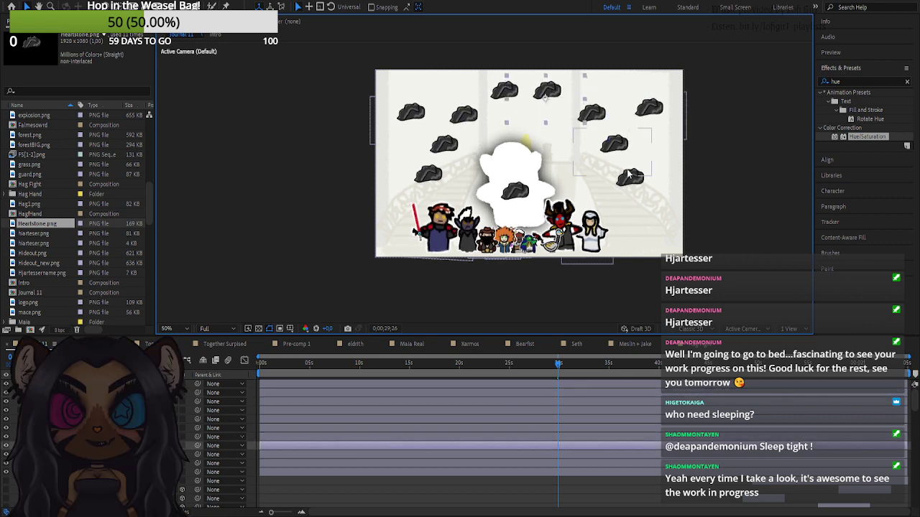
- Shift the three heartstones right of the silhouette farther down along the arc and nudge the outer right stone outward
left_click_drag(627, 174, 638, 190)
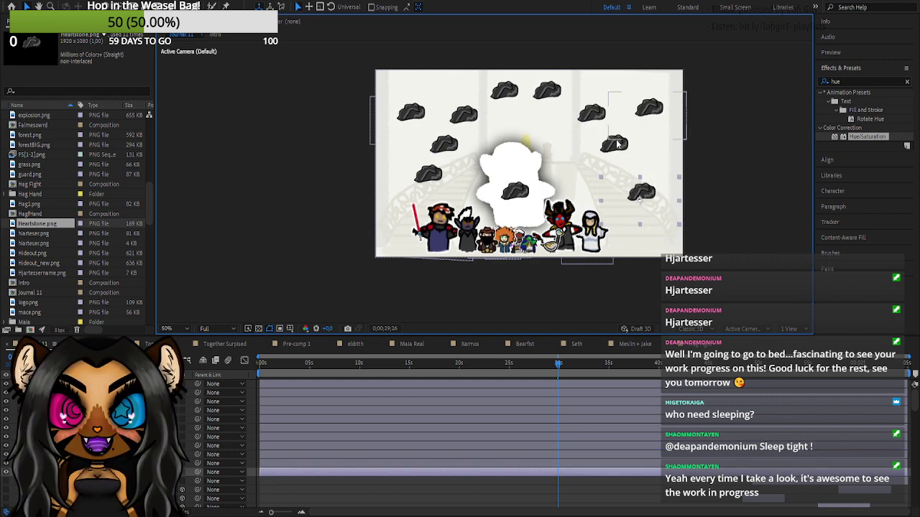
left_click_drag(595, 116, 583, 111)
left_click_drag(619, 150, 621, 171)
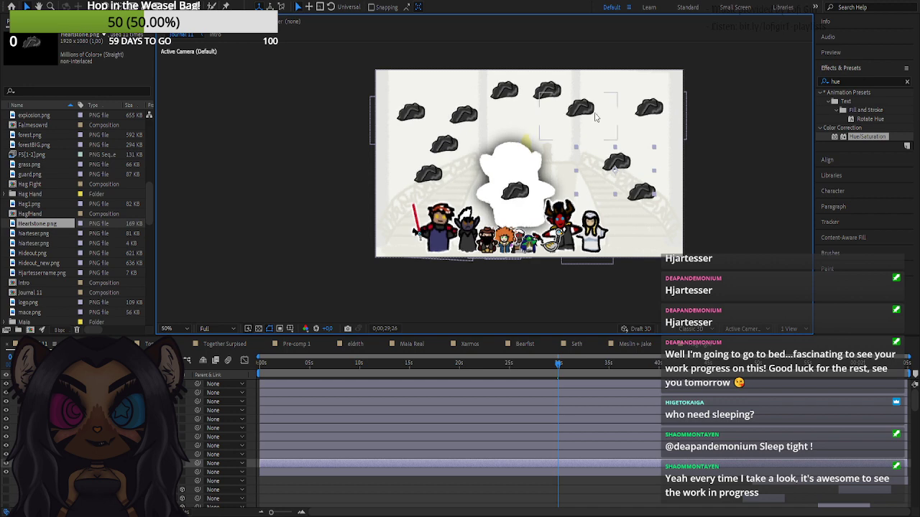
left_click_drag(595, 117, 629, 177)
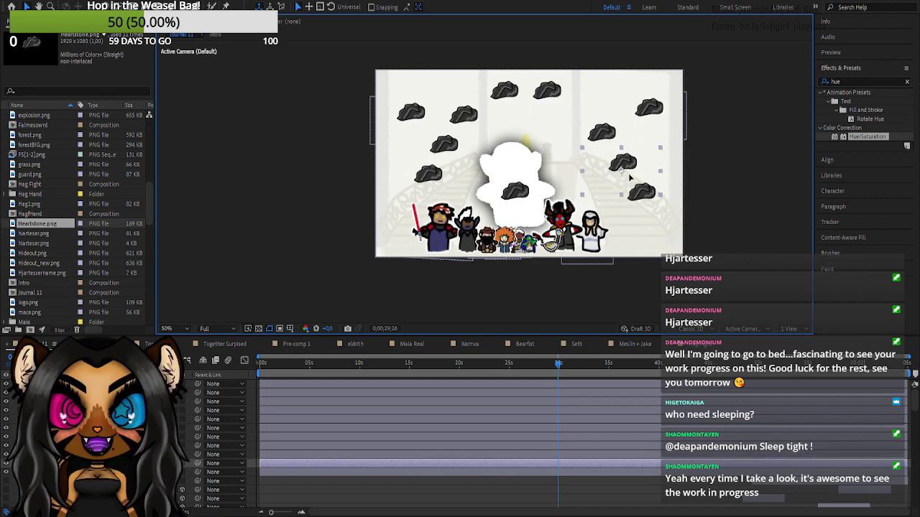
left_click_drag(649, 114, 653, 114)
left_click(600, 139)
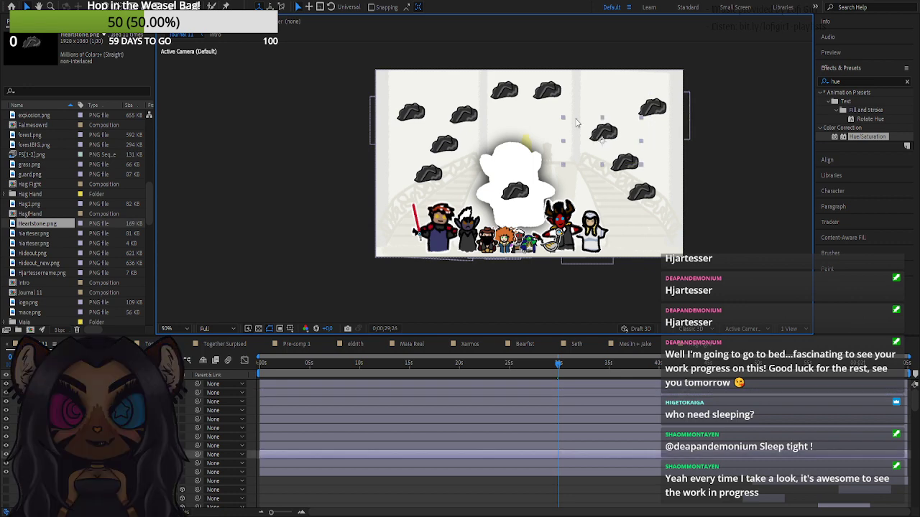
- Slide the heartstones at the top of the arc clockwise, filling the gap at its upper right
left_click_drag(546, 93, 576, 111)
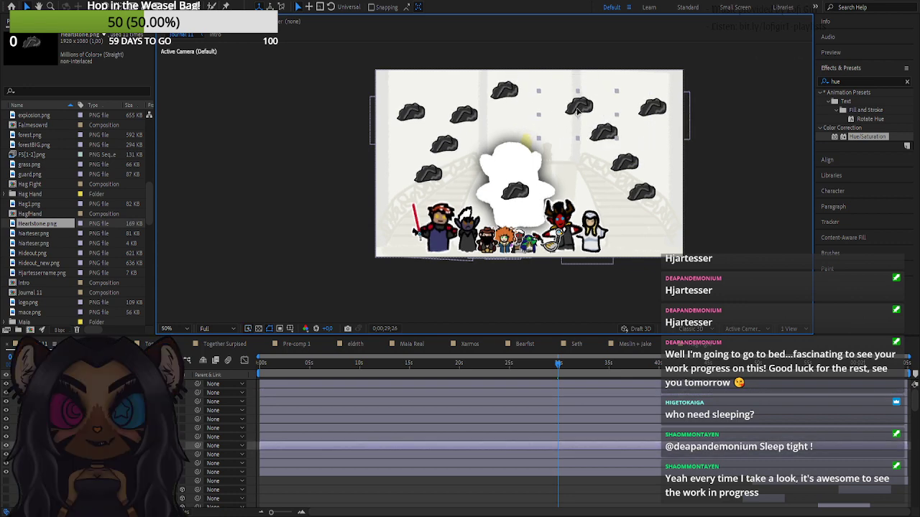
left_click_drag(507, 91, 548, 91)
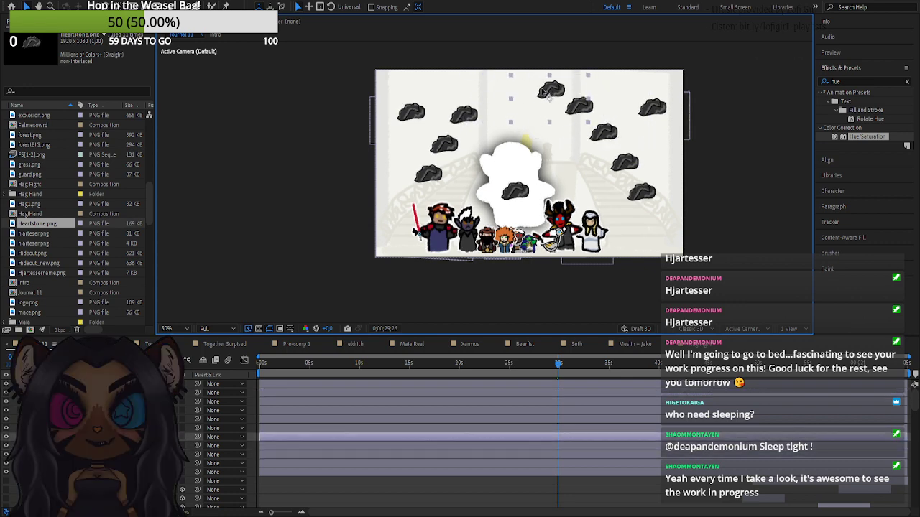
left_click_drag(460, 117, 493, 96)
- Move the left-side heartstones up the arc and add both outer stones to its lower left end
left_click_drag(444, 132, 449, 124)
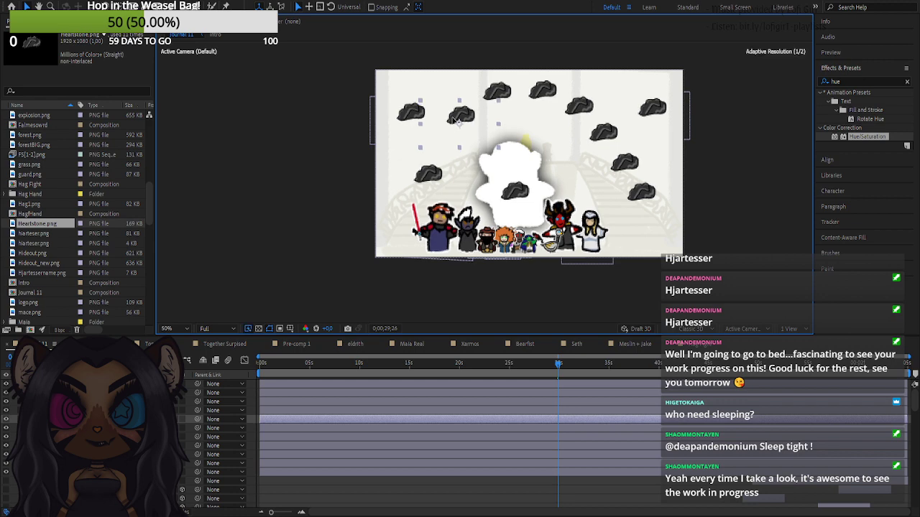
left_click_drag(452, 122, 455, 121)
left_click_drag(428, 173, 437, 145)
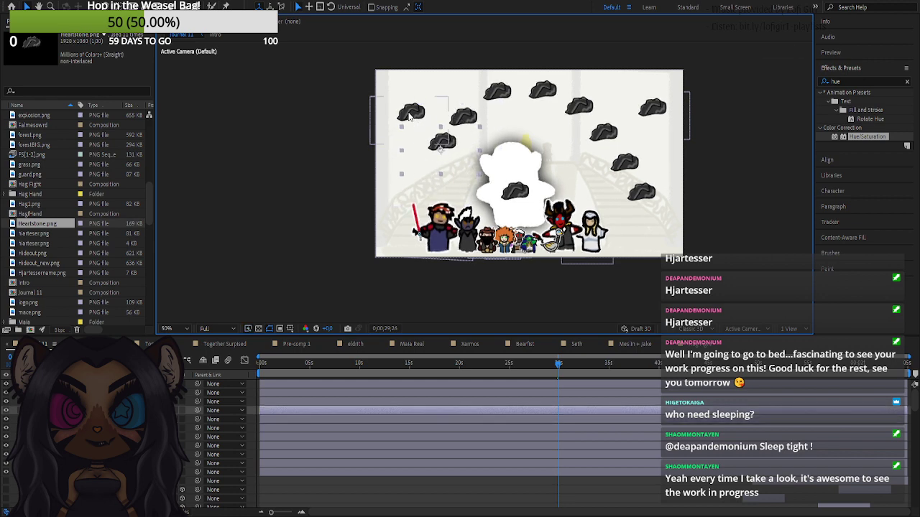
left_click_drag(410, 115, 397, 117)
left_click_drag(414, 166, 420, 167)
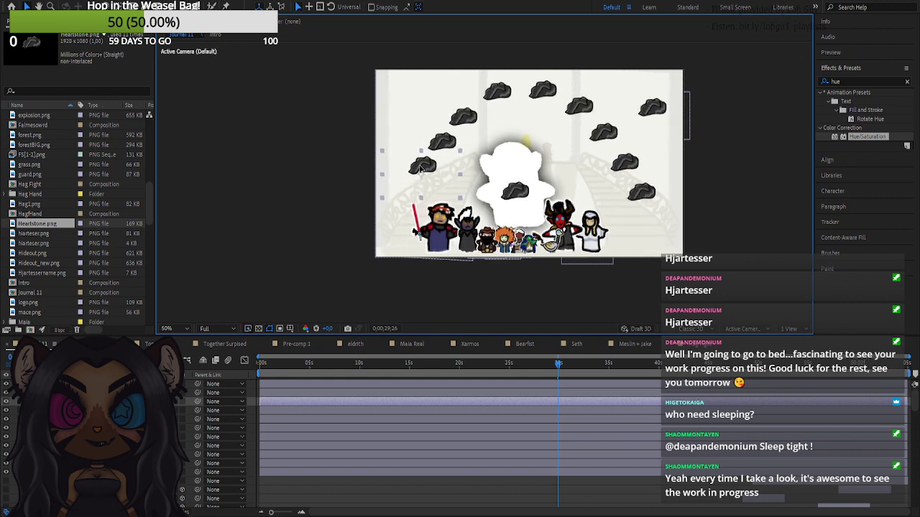
left_click_drag(662, 117, 423, 194)
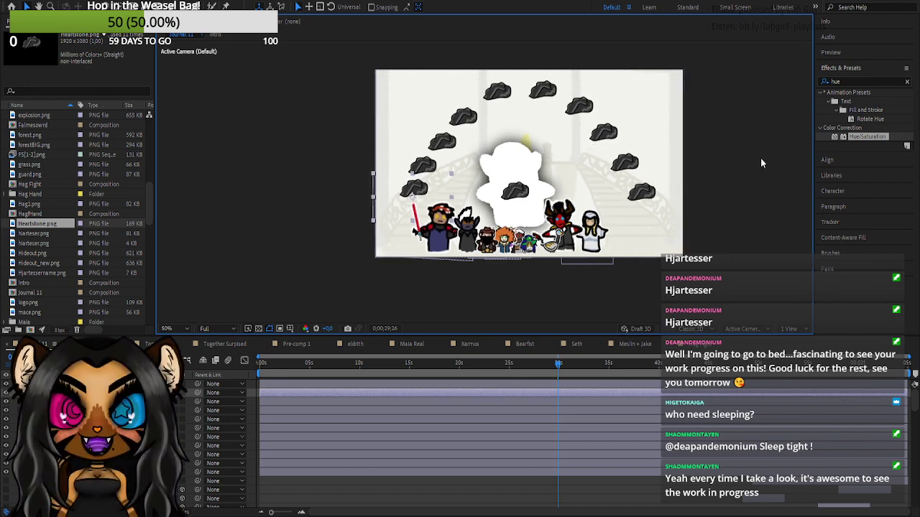
- Move the heartstone from the silhouette's belly to the hall's upper left, outside the arc
left_click(718, 198)
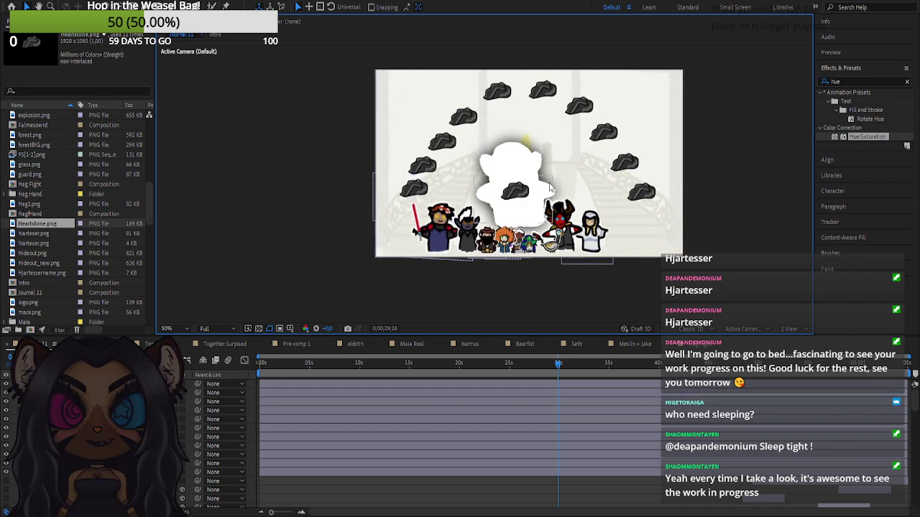
left_click(431, 169)
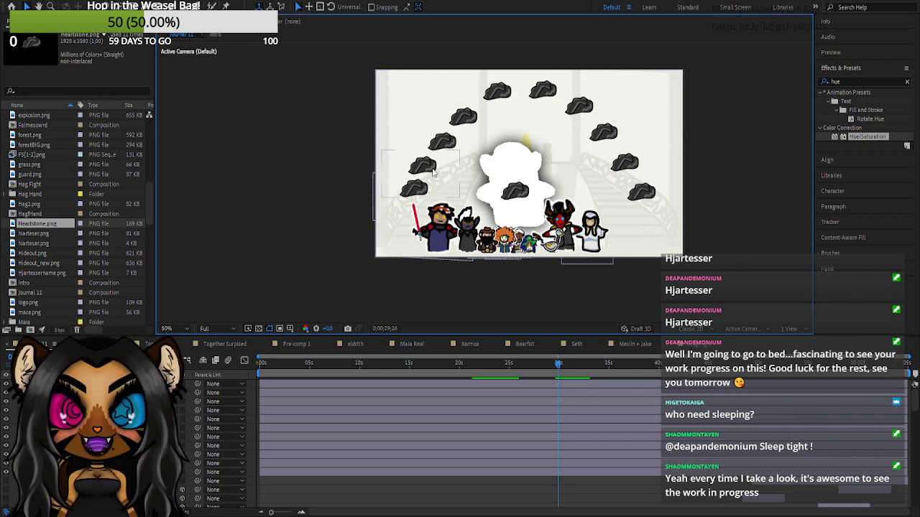
left_click(552, 101)
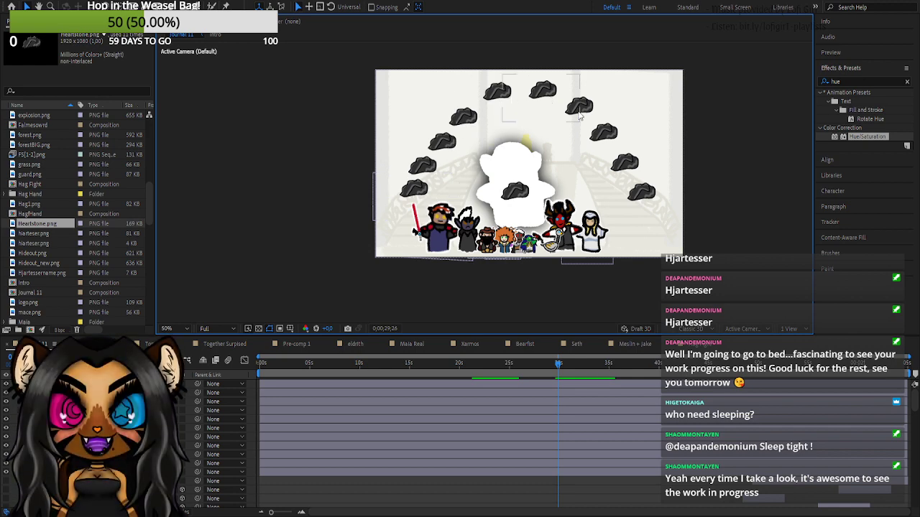
left_click(647, 205)
left_click(572, 383)
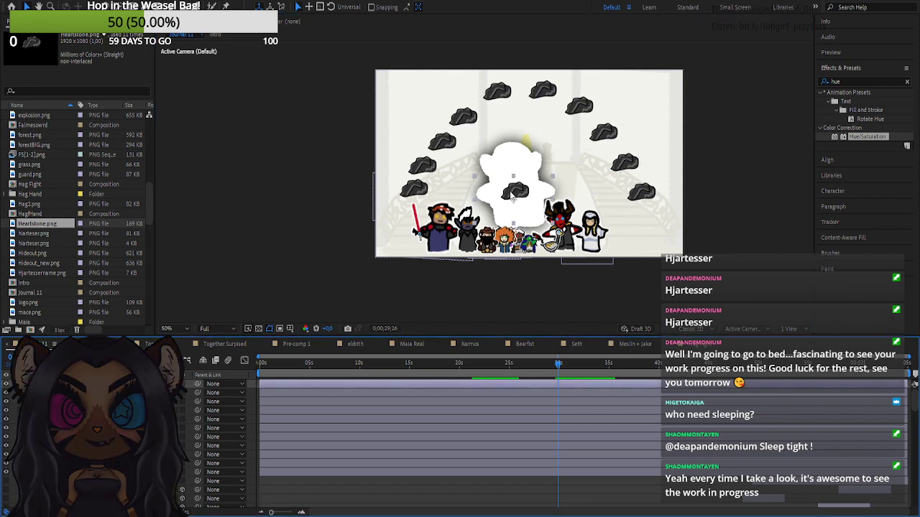
left_click_drag(515, 194, 407, 123)
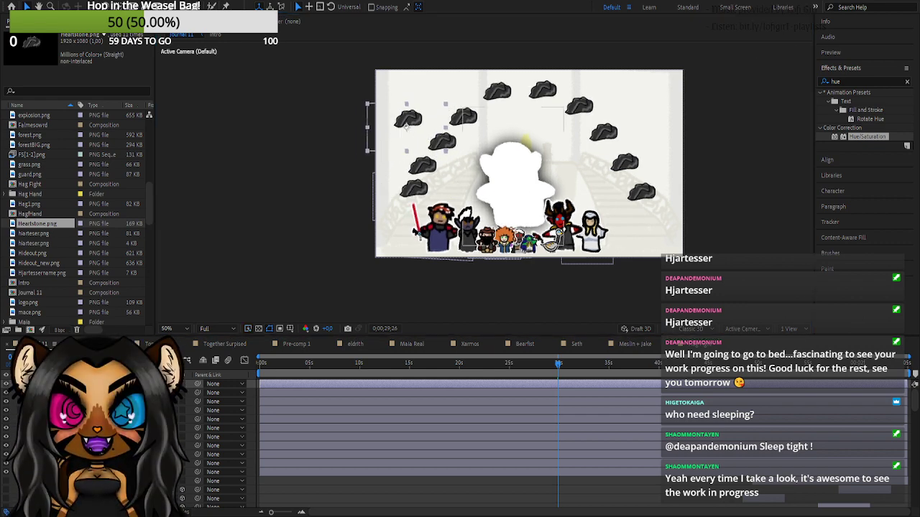
- Reposition the four heartstones right of the silhouette into a closely spaced diagonal row mirroring the left side
left_click(638, 204)
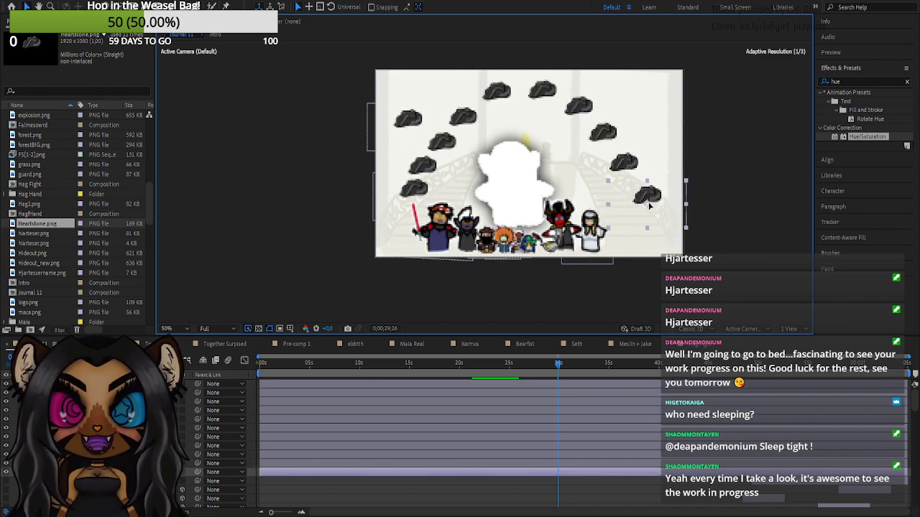
left_click_drag(638, 205, 643, 203)
left_click_drag(609, 135, 604, 135)
left_click_drag(632, 166, 646, 187)
left_click_drag(612, 136, 631, 171)
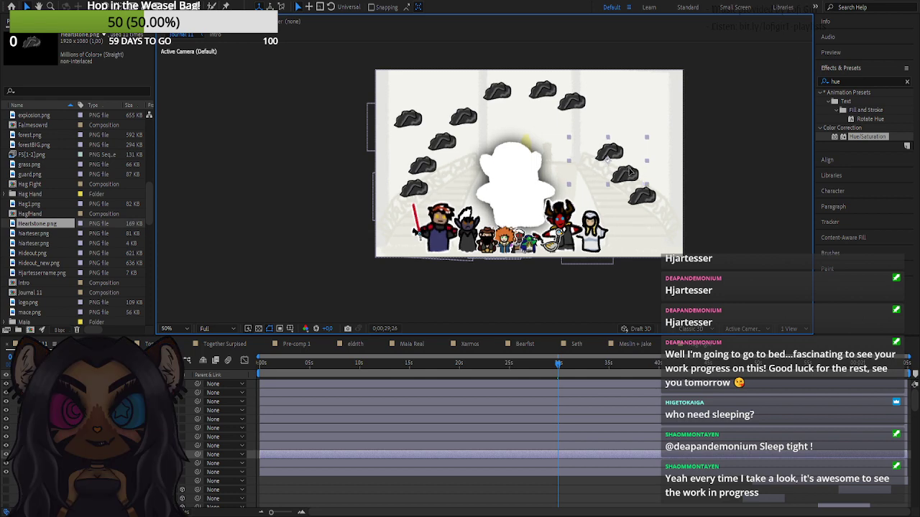
left_click(579, 105)
left_click_drag(587, 106, 612, 141)
key("ctrl+z")
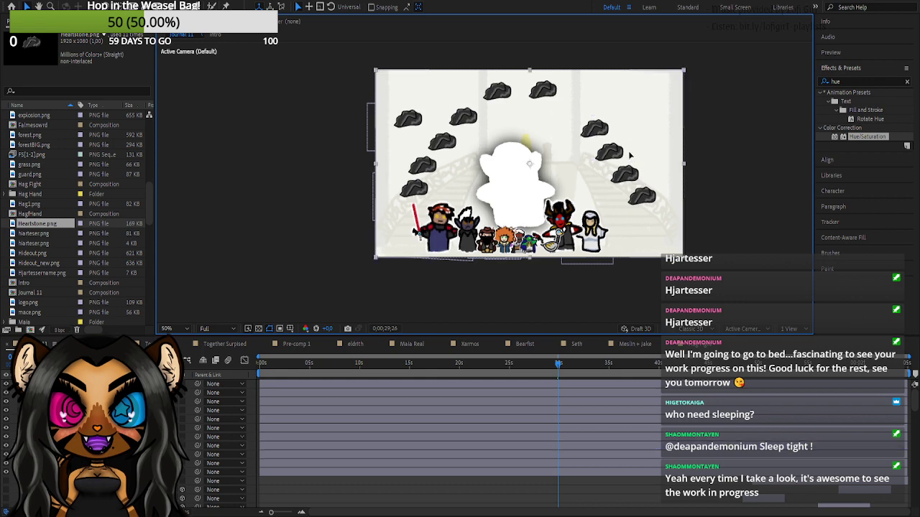
left_click(620, 153)
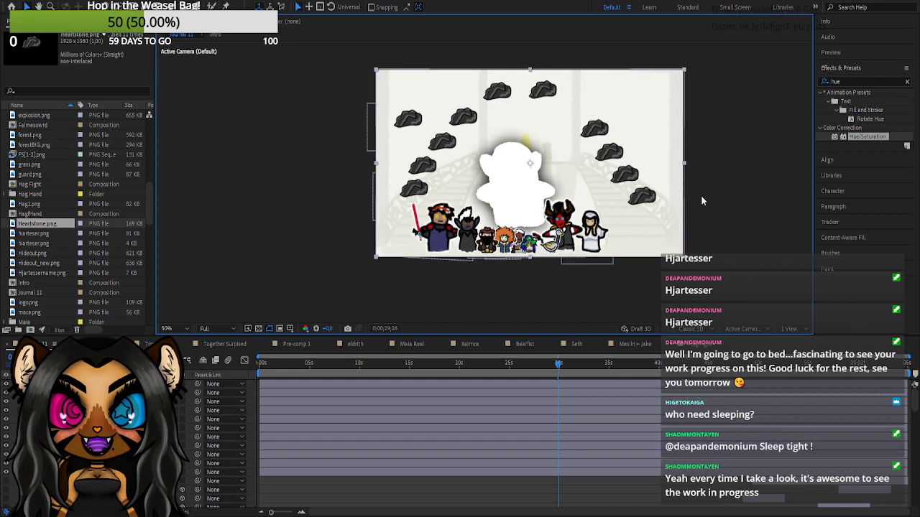
- Nudge the heartstones in the right-hand diagonal row individually to even out their spacing
left_click(561, 472)
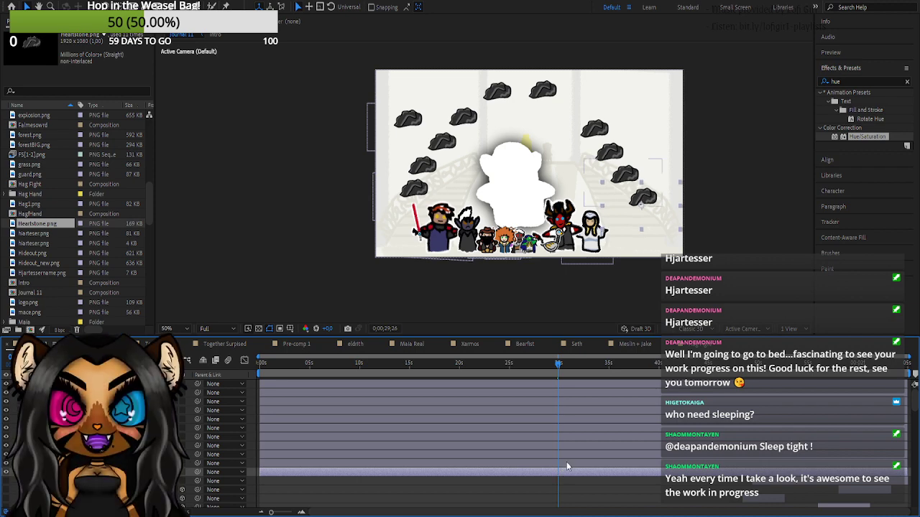
left_click(566, 465)
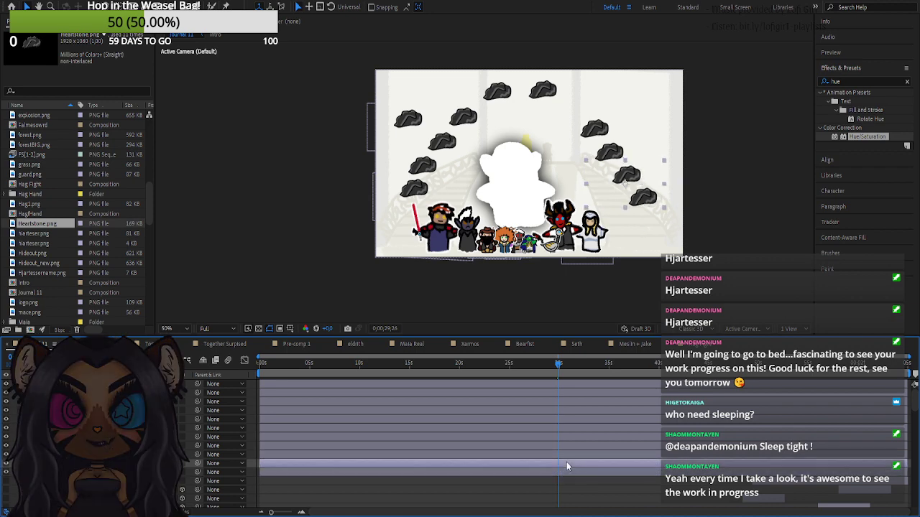
left_click(569, 456)
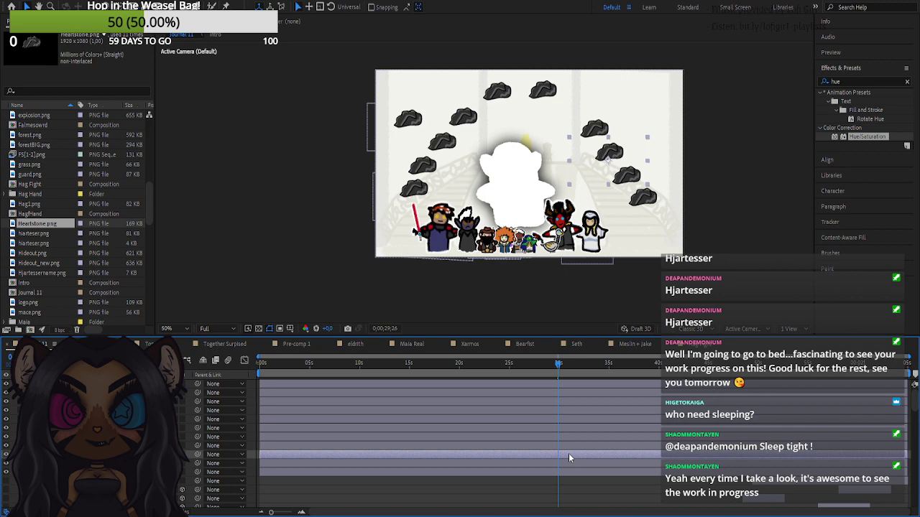
key("Right")
key("Right")
key("Right")
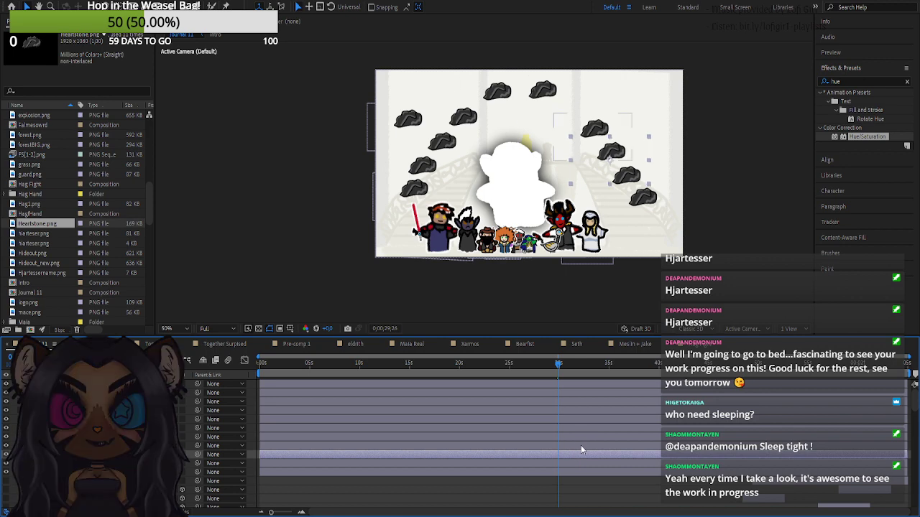
left_click(580, 447)
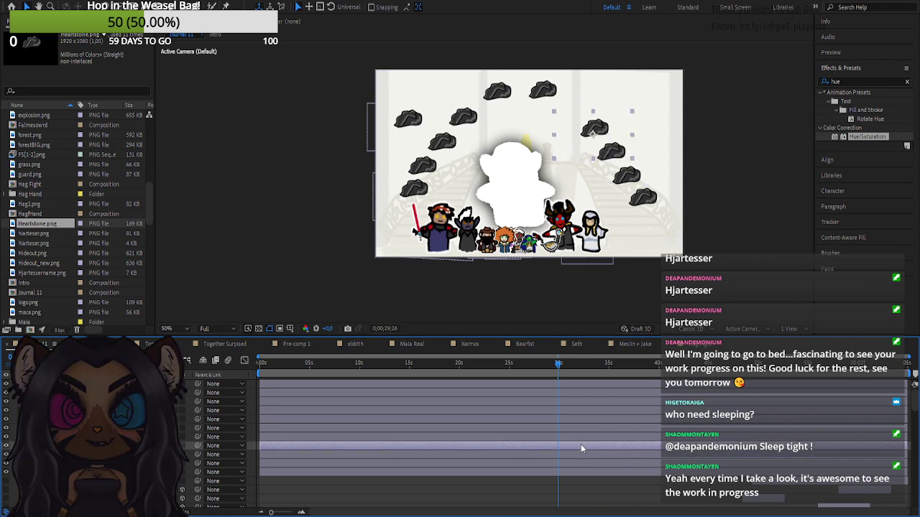
left_click(579, 430)
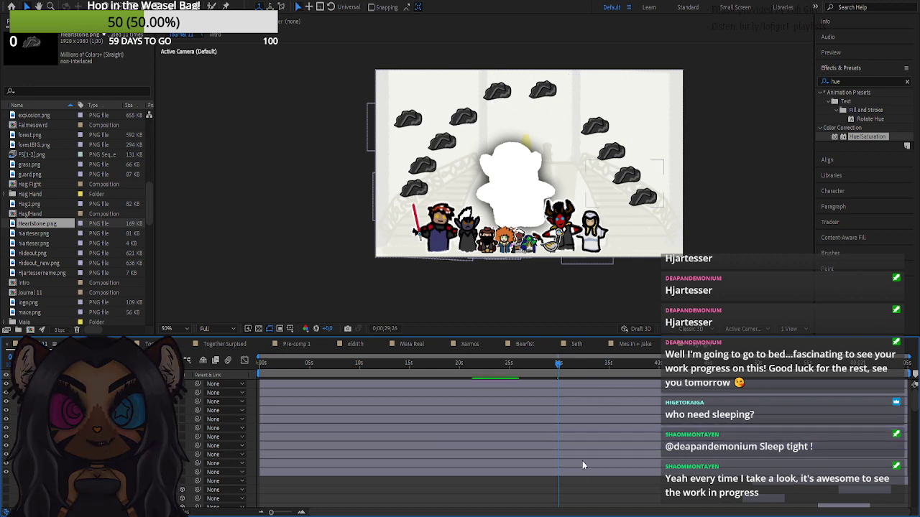
- Spread the five heartstones right of the silhouette outward into an evenly spaced curve rising toward the top of the hall
left_click(584, 446)
left_click(583, 438)
left_click_drag(554, 96, 585, 105)
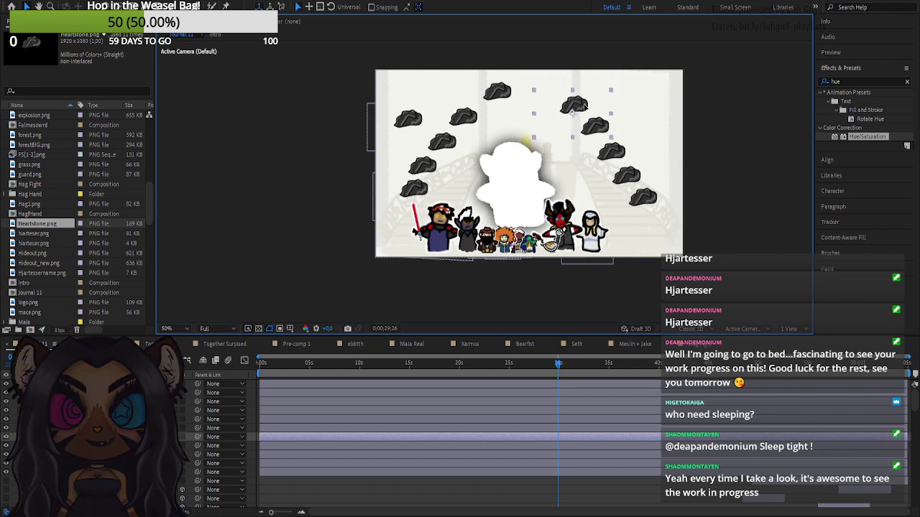
left_click(641, 201)
mouse_move(642, 201)
left_mouse_down()
mouse_move(656, 193)
mouse_move(649, 196)
left_mouse_up()
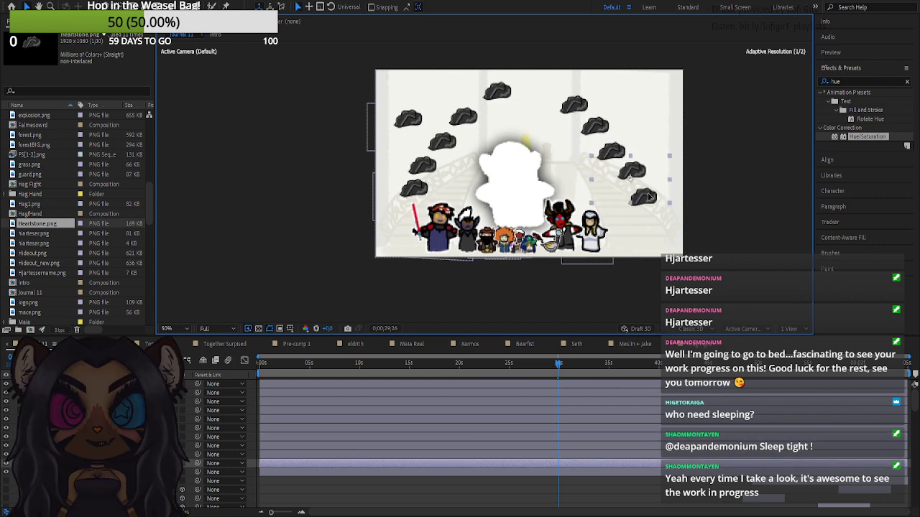
left_click(611, 153)
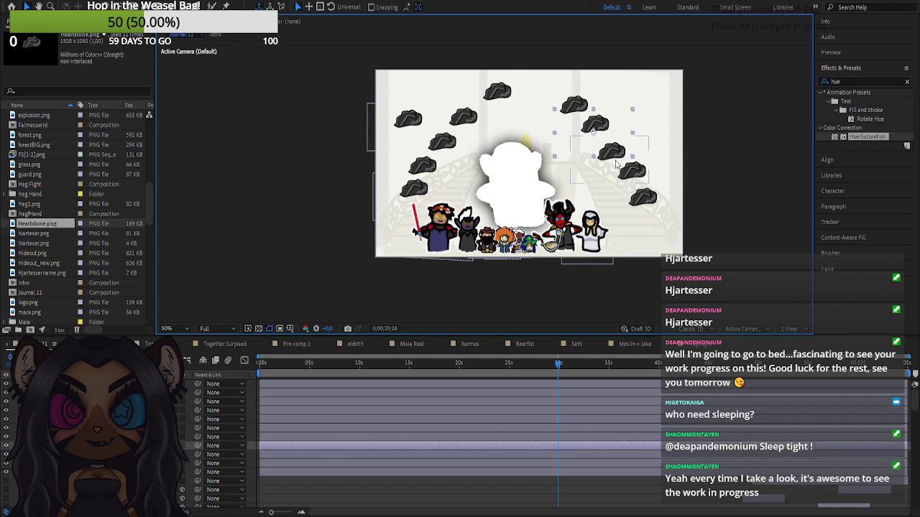
left_click_drag(616, 164, 623, 155)
left_click_drag(579, 119, 554, 111)
left_click_drag(602, 129, 609, 124)
left_click_drag(554, 104, 586, 102)
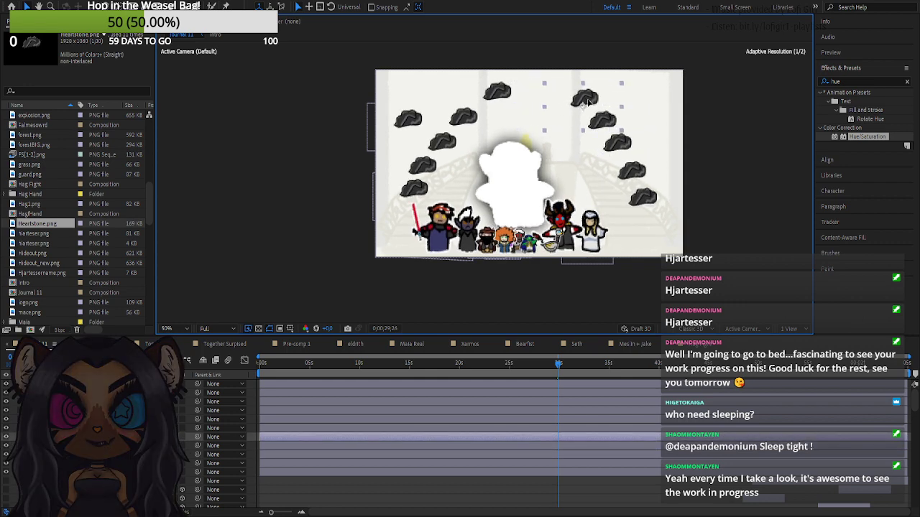
- Centre the top pair of heartstones above the silhouette and rearrange the left-hand stones into a curve mirroring the right side
mouse_move(503, 97)
left_mouse_down()
mouse_move(554, 96)
mouse_move(561, 85)
mouse_move(514, 89)
left_mouse_up()
key("ctrl+d")
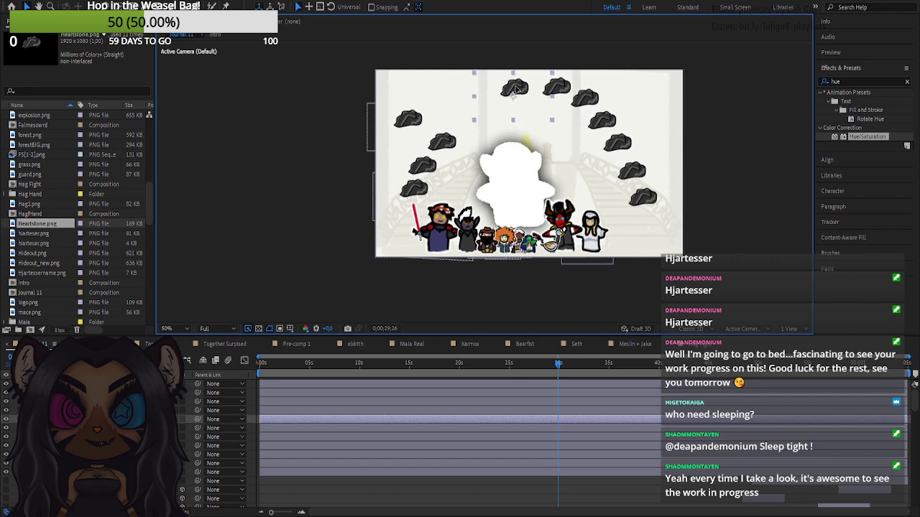
left_click_drag(447, 151, 486, 105)
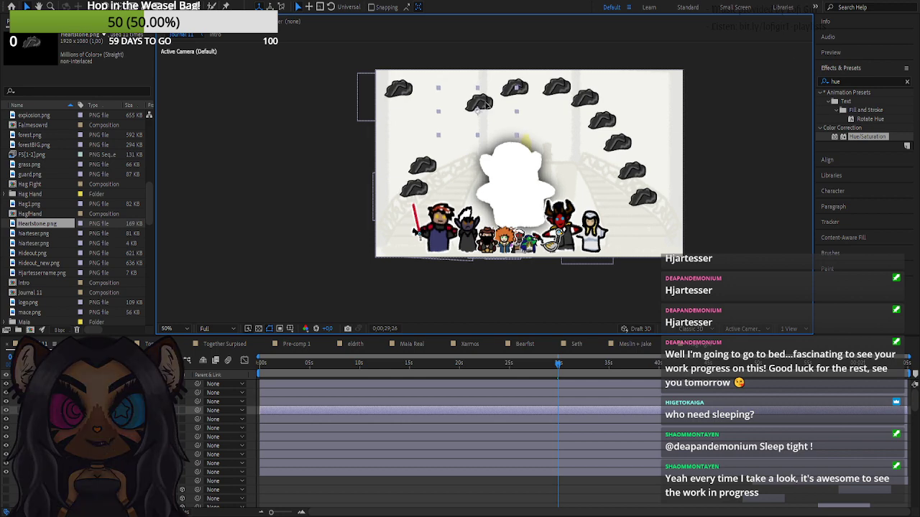
left_click_drag(486, 105, 483, 102)
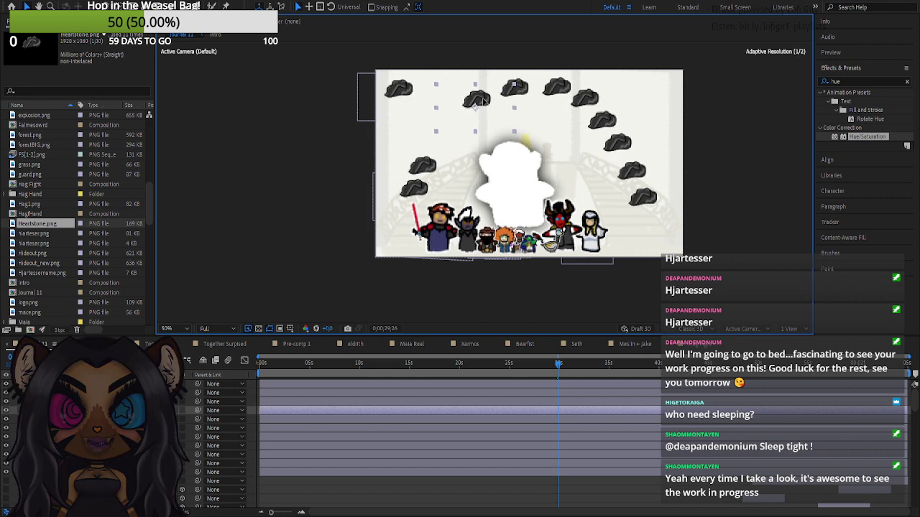
left_click_drag(430, 156, 455, 121)
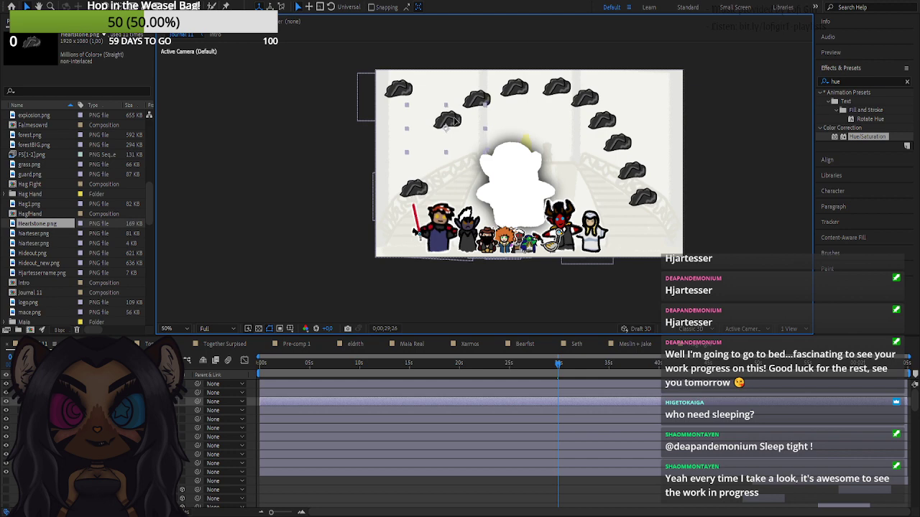
left_click_drag(417, 194, 433, 147)
left_click_drag(408, 95, 427, 175)
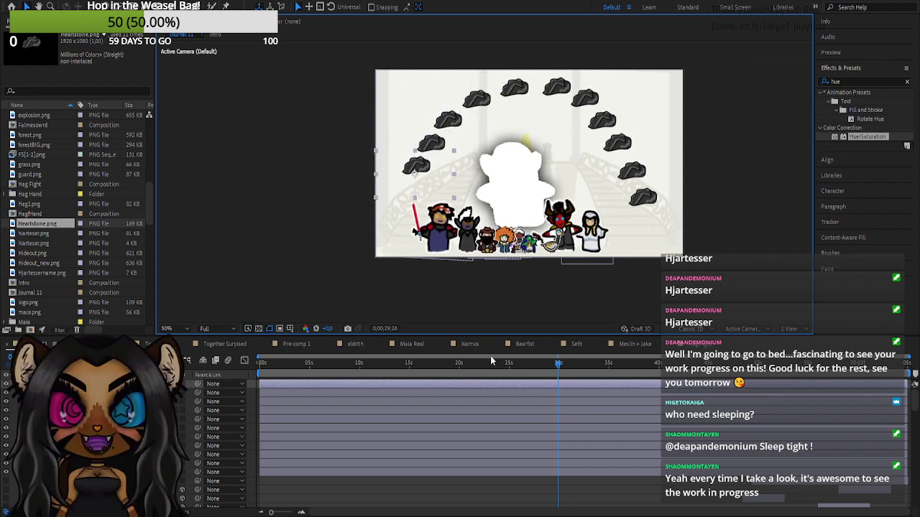
- Step through the heartstone layers one at a time from bottom to top to check how many stones form the arc
left_click(491, 473)
left_click(474, 465)
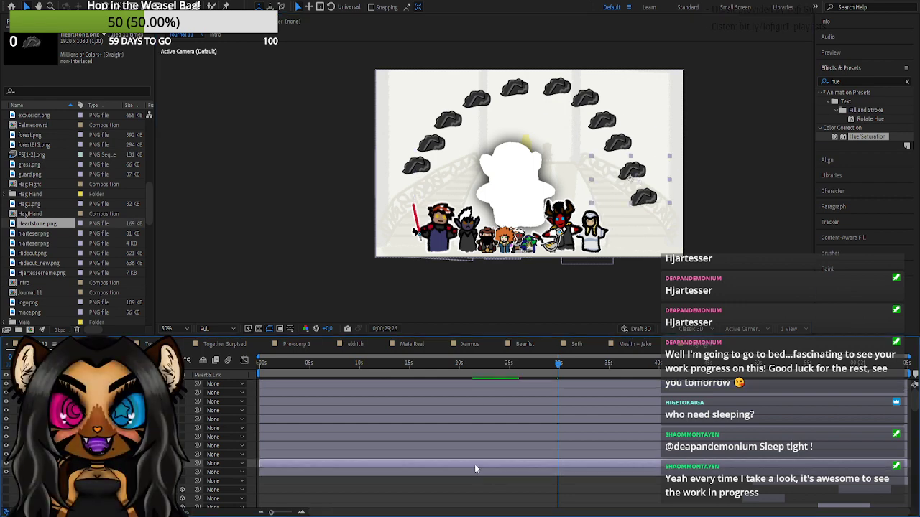
left_click(475, 454)
left_click(478, 445)
left_click(479, 437)
left_click(480, 428)
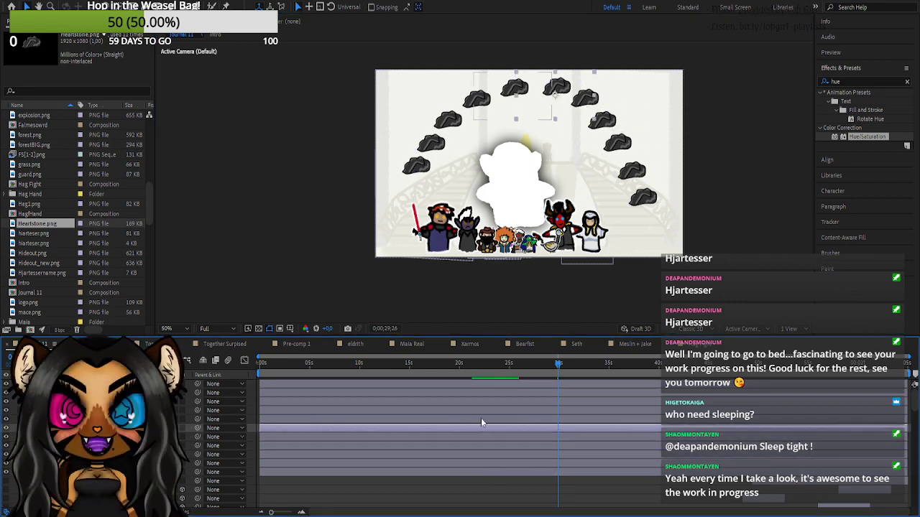
left_click(481, 419)
left_click(481, 404)
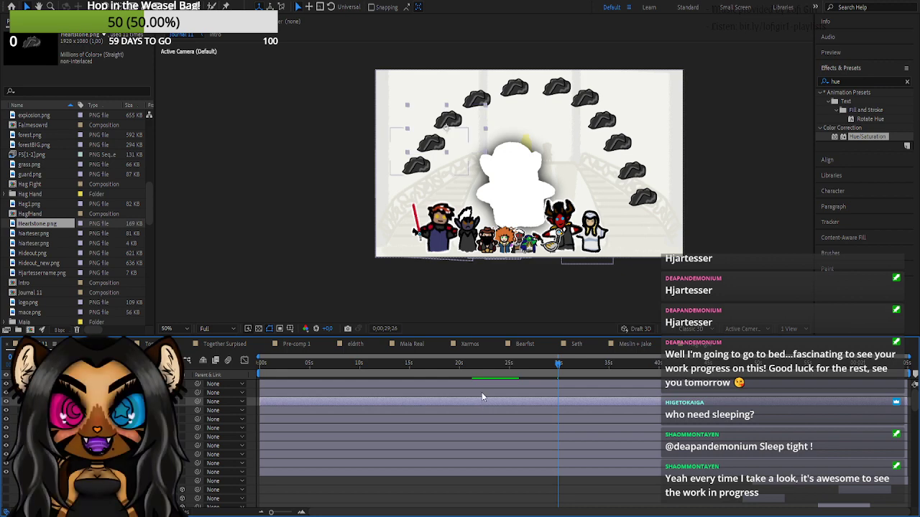
left_click(481, 392)
left_click(482, 386)
- Add two more heartstone copies, one at the arc's lower left end and one on the silhouette's belly
left_click(640, 200)
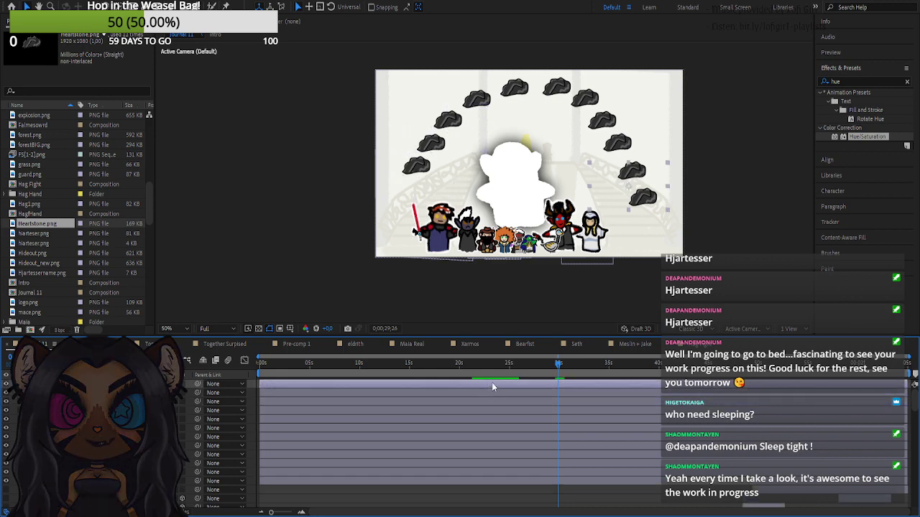
left_click_drag(634, 186, 410, 192)
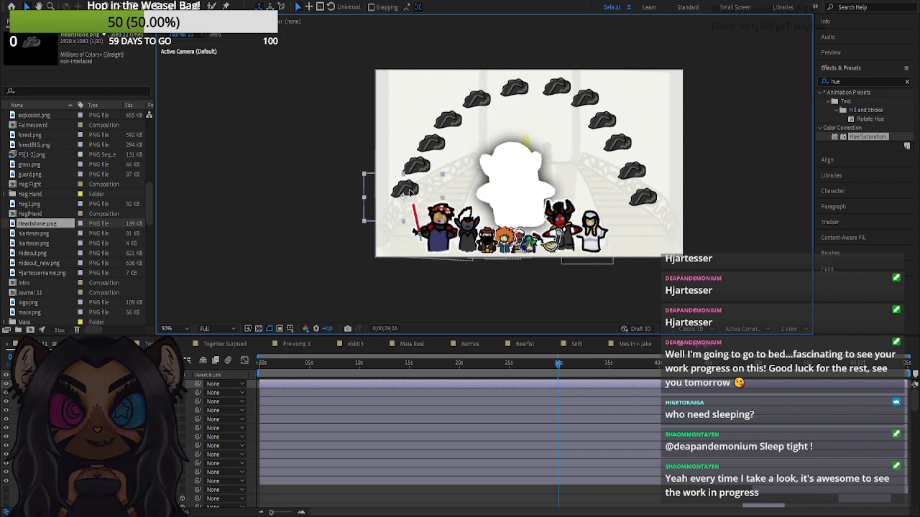
key("ctrl+v")
left_click_drag(625, 185, 513, 191)
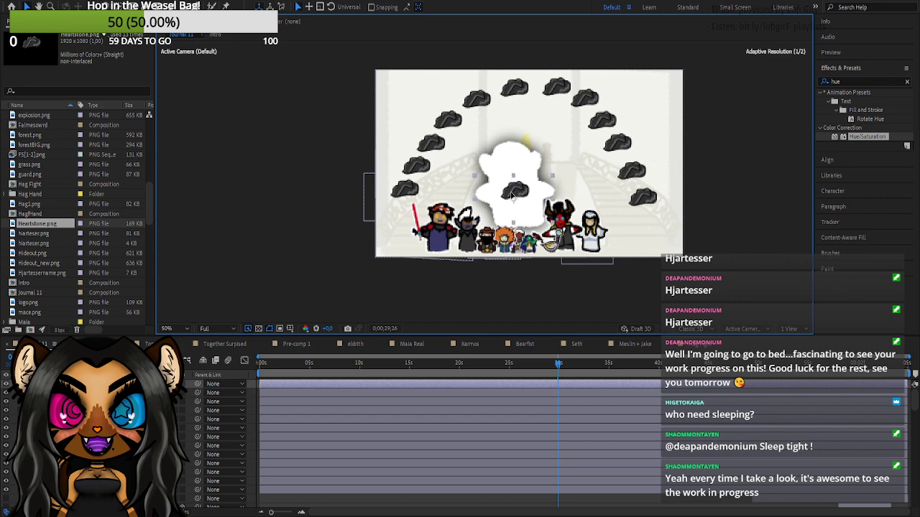
left_click(721, 210)
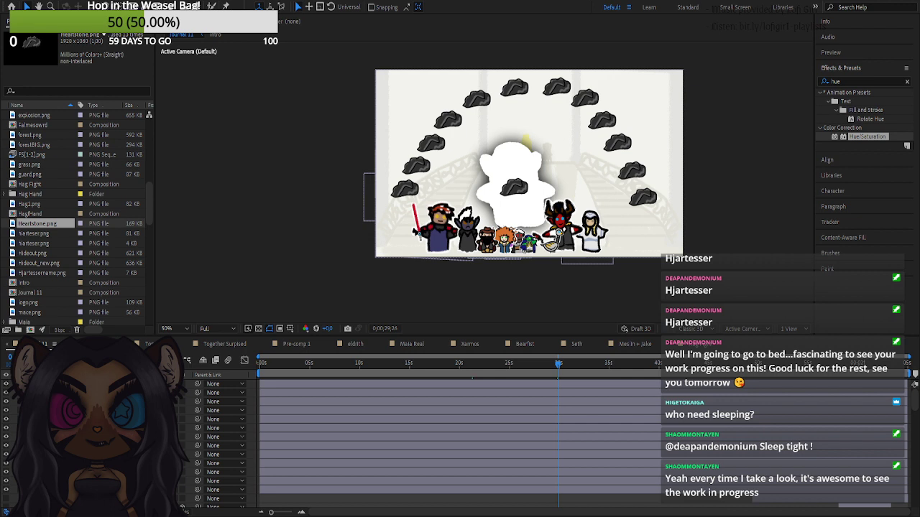
key("alt+Tab")
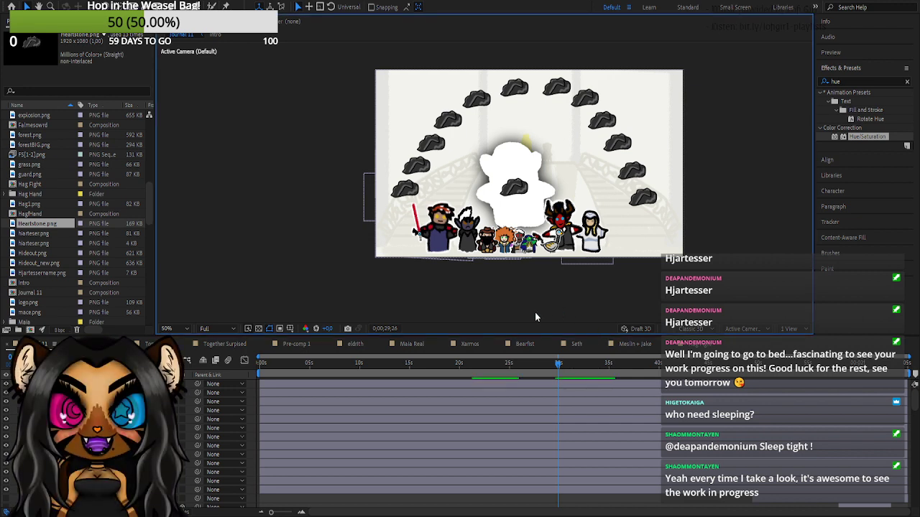
- Precompose all the heartstone layers into a composition named Heartstones
left_click(352, 385)
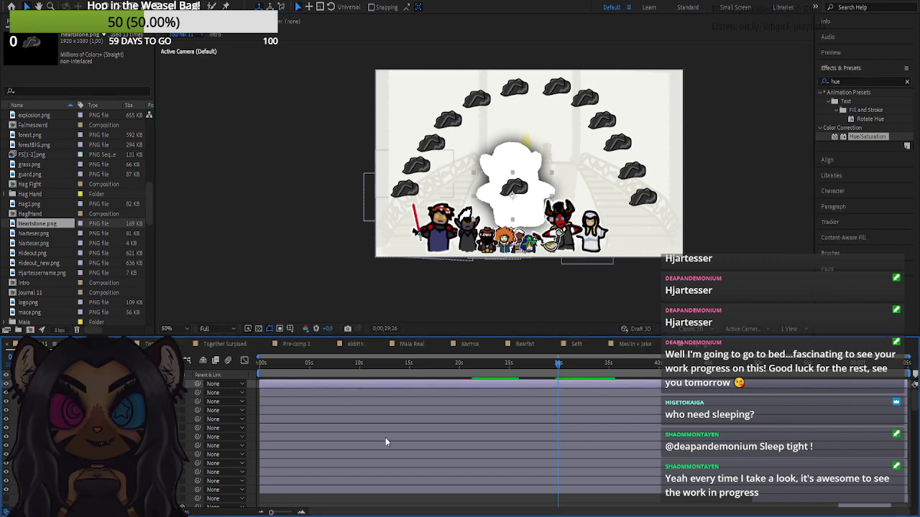
key("ctrl+a")
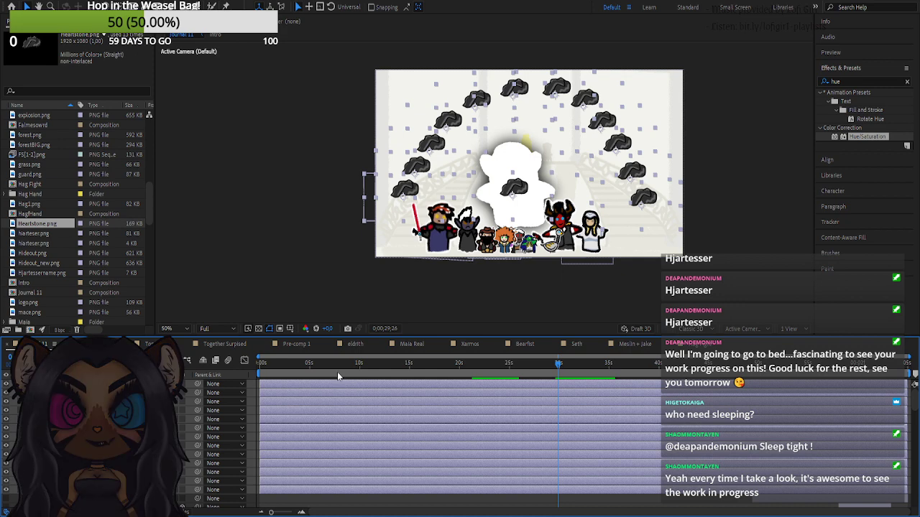
key("ctrl+shift+c")
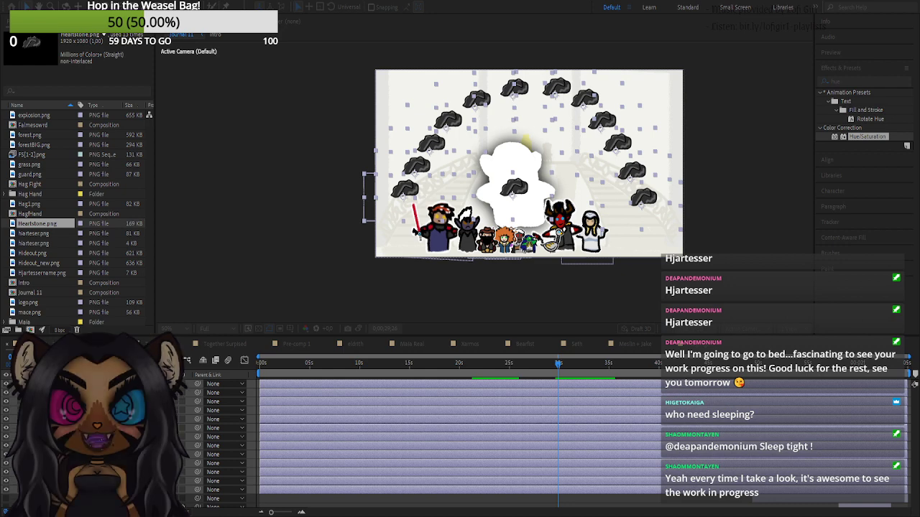
key("Return")
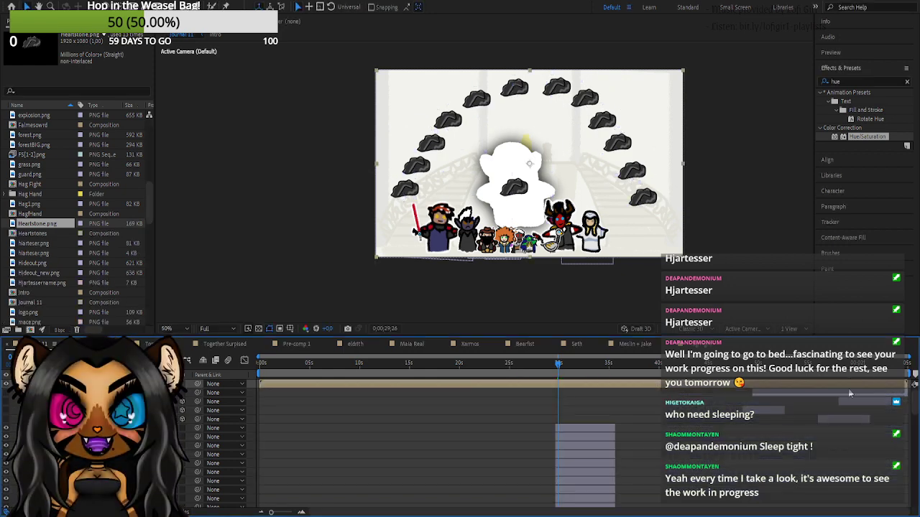
- Trim the Heartstones layer to the hall scene's length, start it at 0;00;33;11, and place it directly above the scene's visible layers
left_click_drag(907, 384, 588, 389)
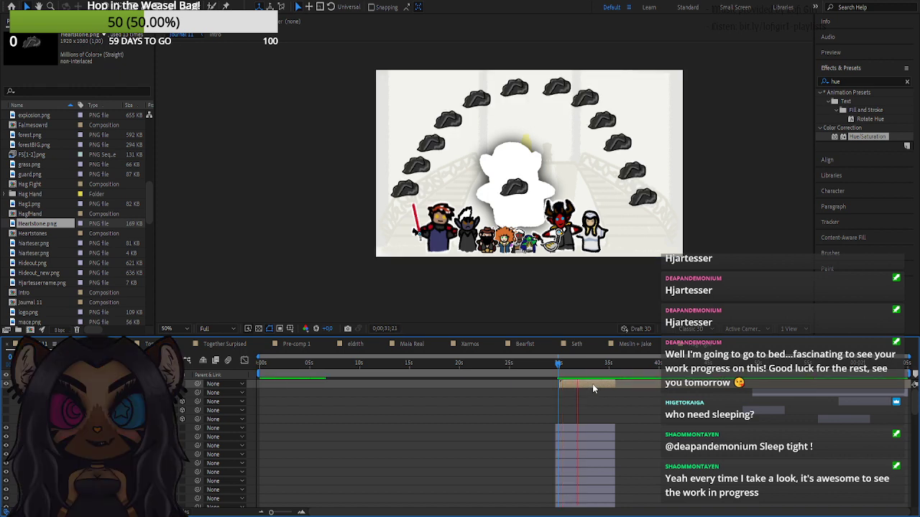
left_click(596, 387)
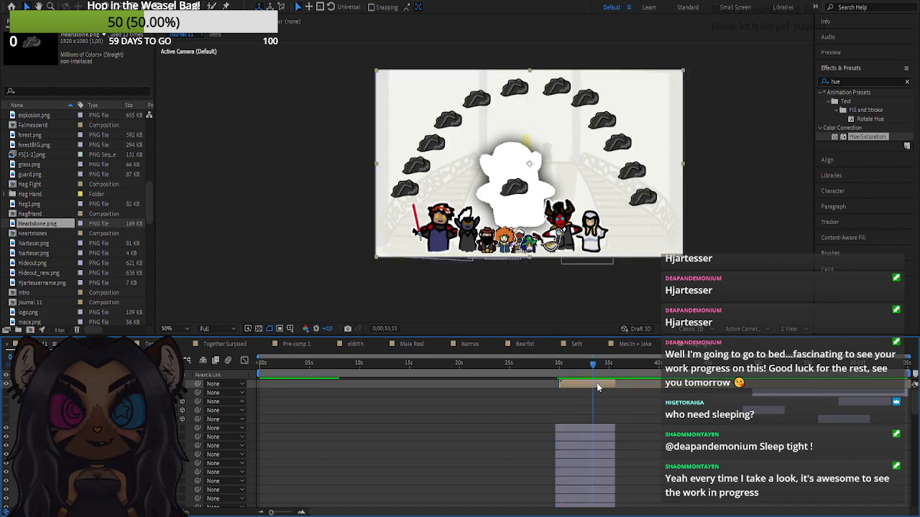
left_click_drag(597, 388, 637, 385)
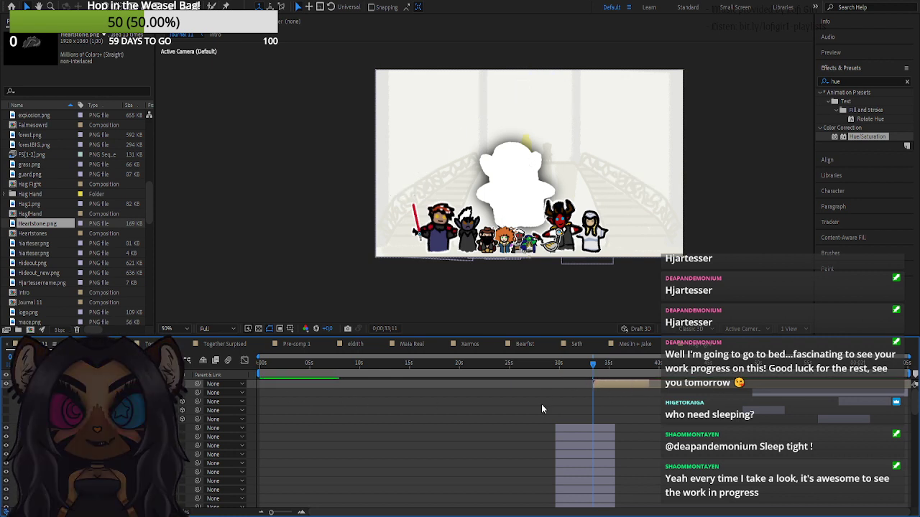
left_click_drag(93, 384, 94, 424)
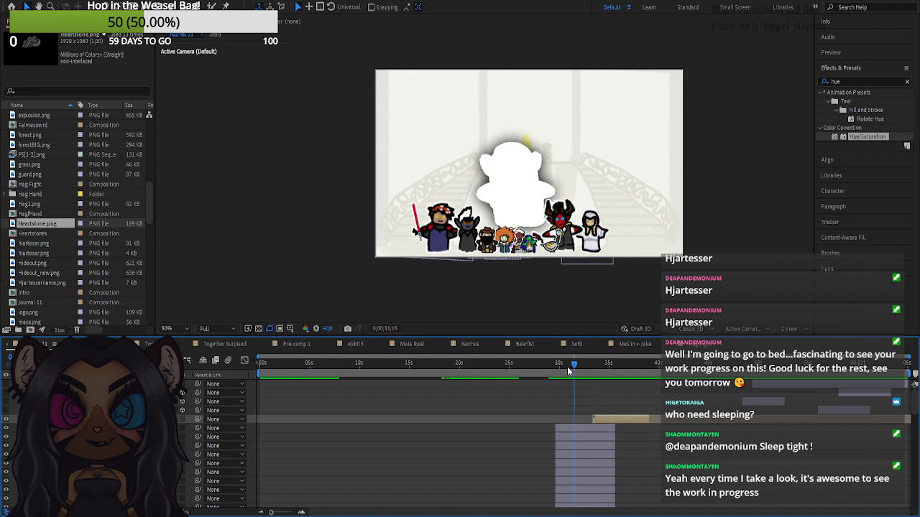
- Open the Heartstones composition and shift every layer except the bottom one about half a second later
left_click_drag(590, 380, 590, 380)
double_click(605, 419)
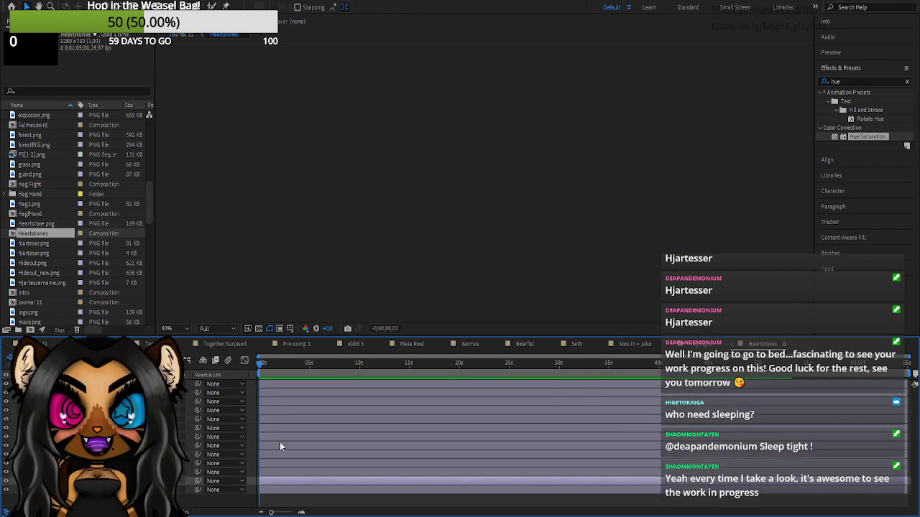
key("ctrl+a")
left_click(280, 383, "ctrl")
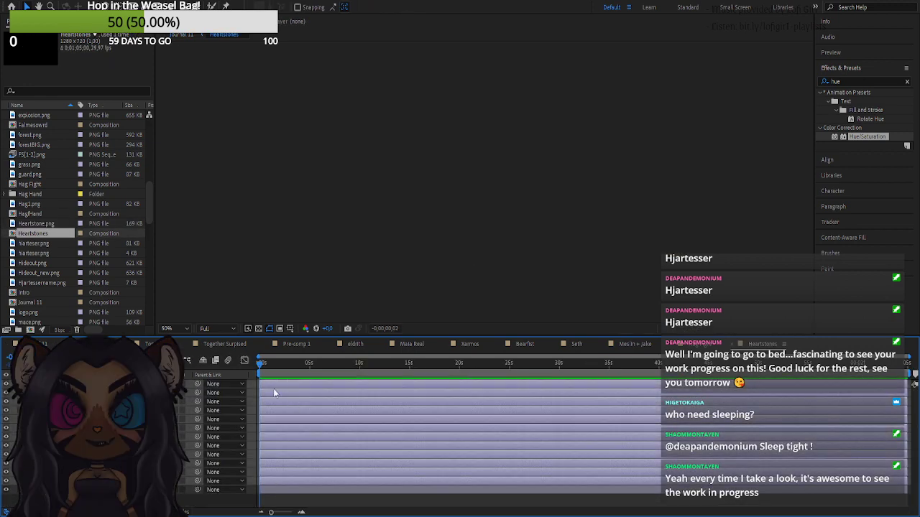
left_click_drag(271, 395, 275, 395)
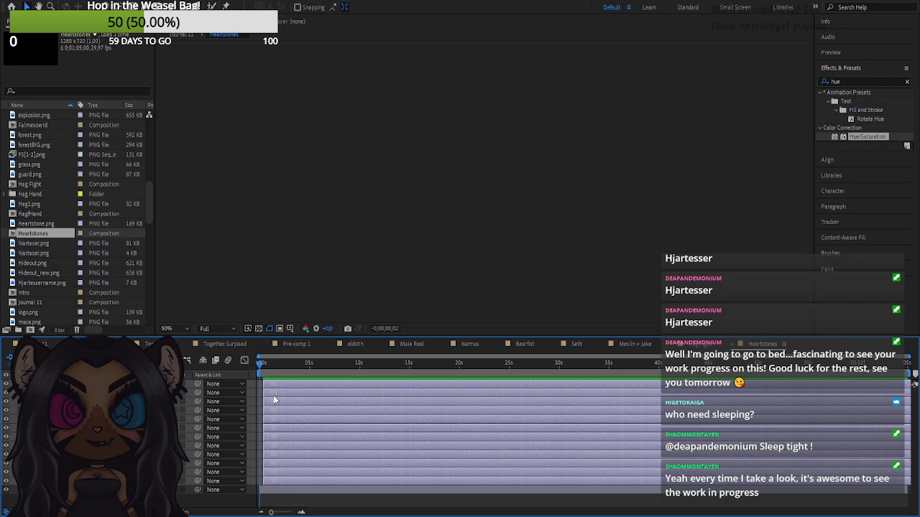
- Stagger the heartstone layers upward through the stack, each starting about half a second after the one below, up to the third from the top
left_click_drag(272, 474, 309, 410)
left_click(276, 468, "ctrl")
left_click(280, 460, "ctrl")
left_click(286, 456, "ctrl")
left_click(291, 443, "ctrl")
left_click(295, 436, "ctrl")
left_click(299, 425, "ctrl")
left_click(306, 415, "ctrl")
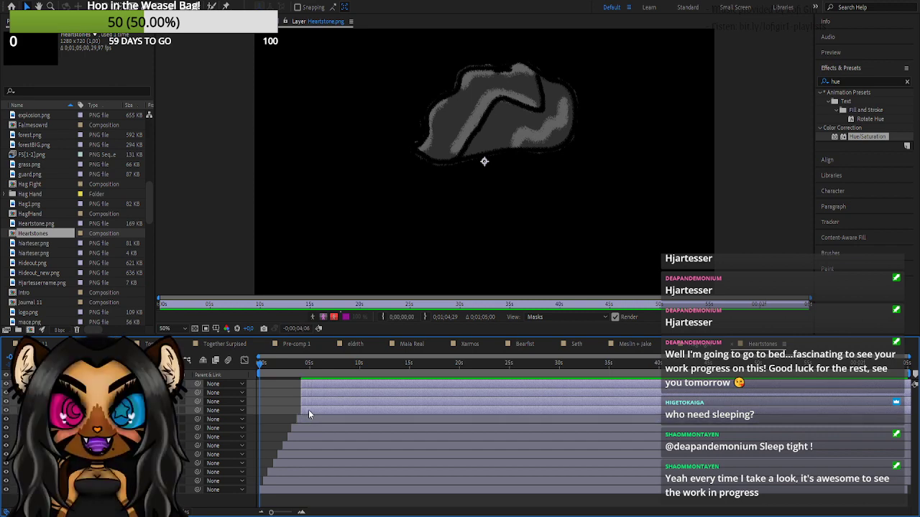
left_click(309, 407, "ctrl")
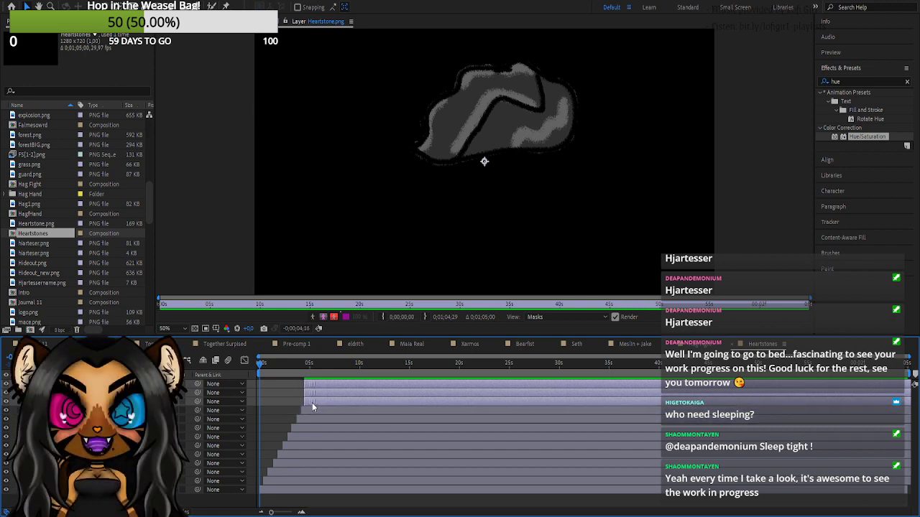
- Start the second heartstone layer from the top at about 5 seconds and the top layer about half a second after it
left_click(312, 399, "ctrl")
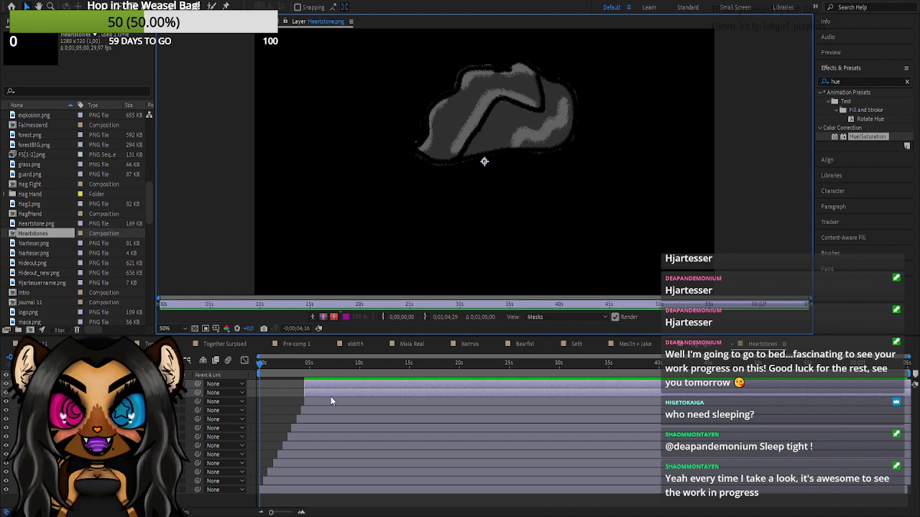
left_click_drag(323, 396, 328, 395)
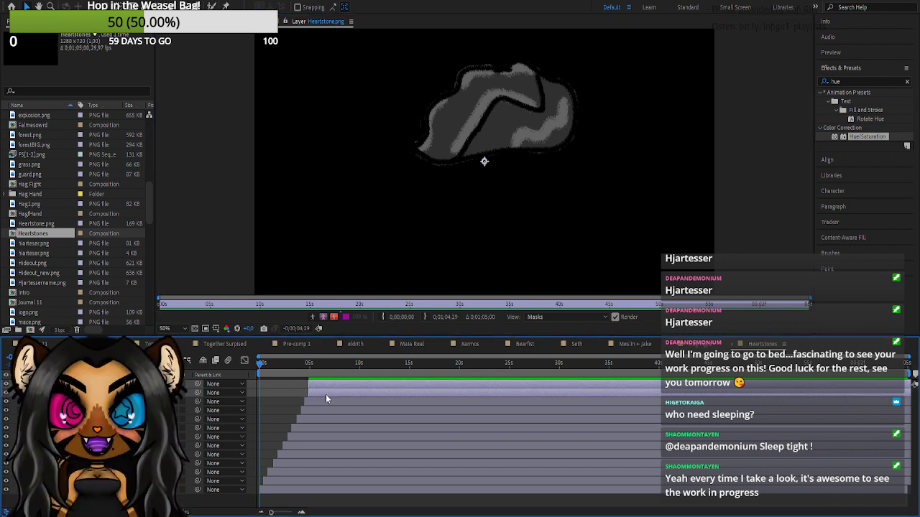
left_click(319, 401)
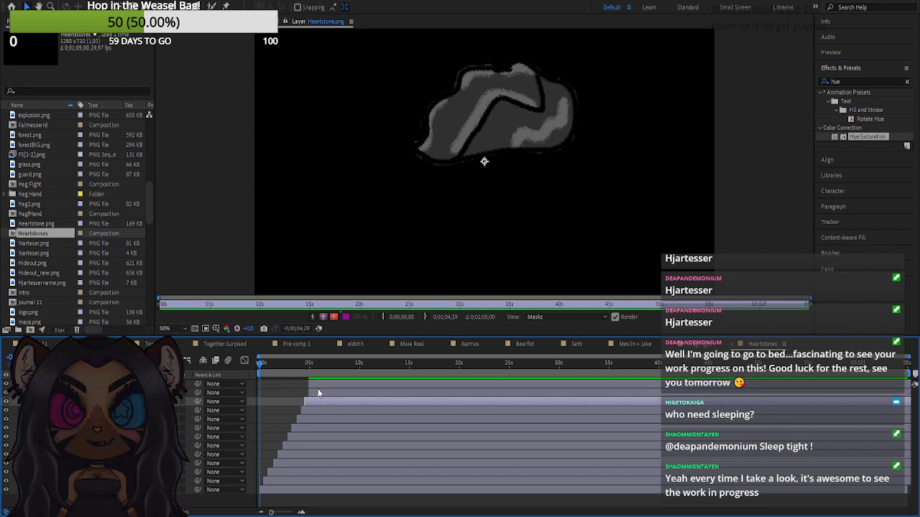
left_click(318, 390)
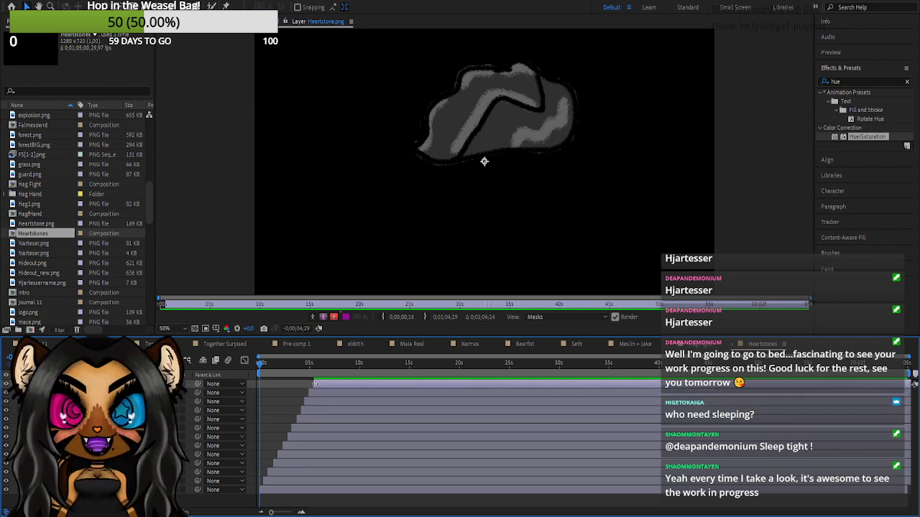
left_click_drag(309, 383, 315, 383)
left_click(277, 397)
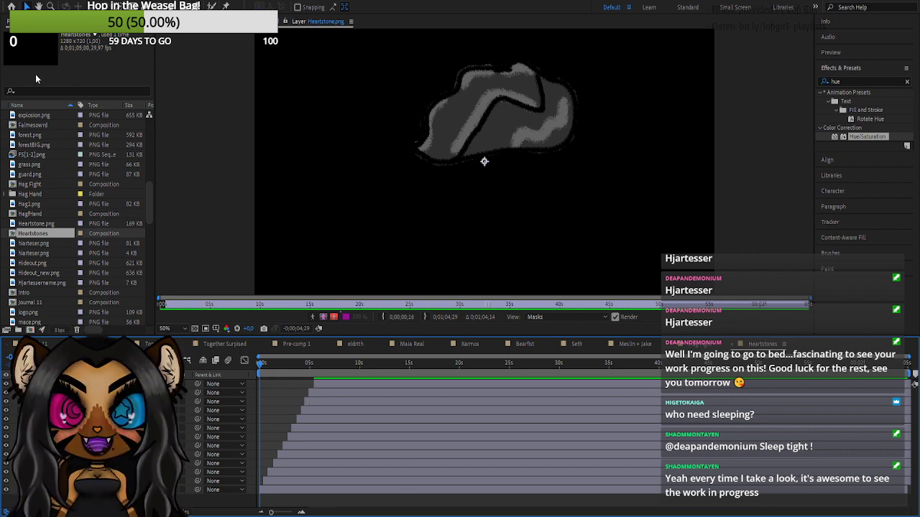
- In the Heartstones composition, shift every layer above the bottom one earlier, keeping the first just a few frames after the start
left_click(31, 344)
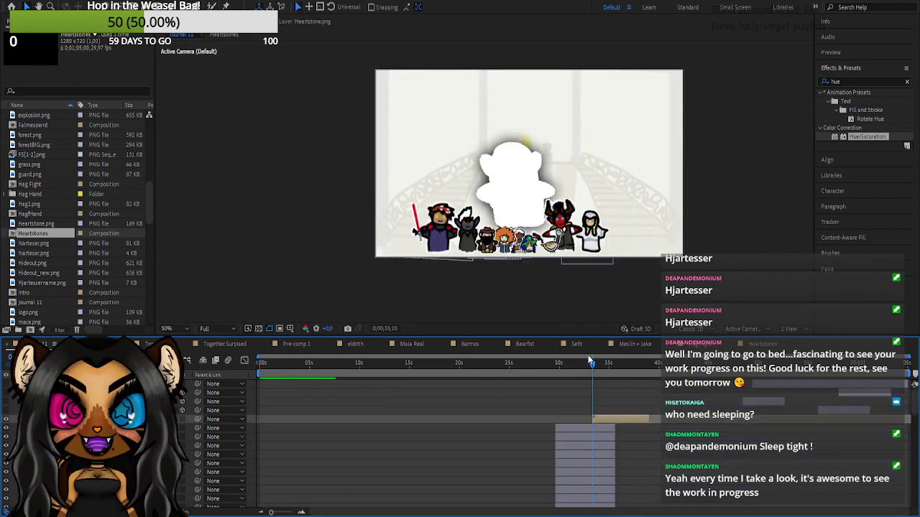
left_click_drag(589, 361, 653, 371)
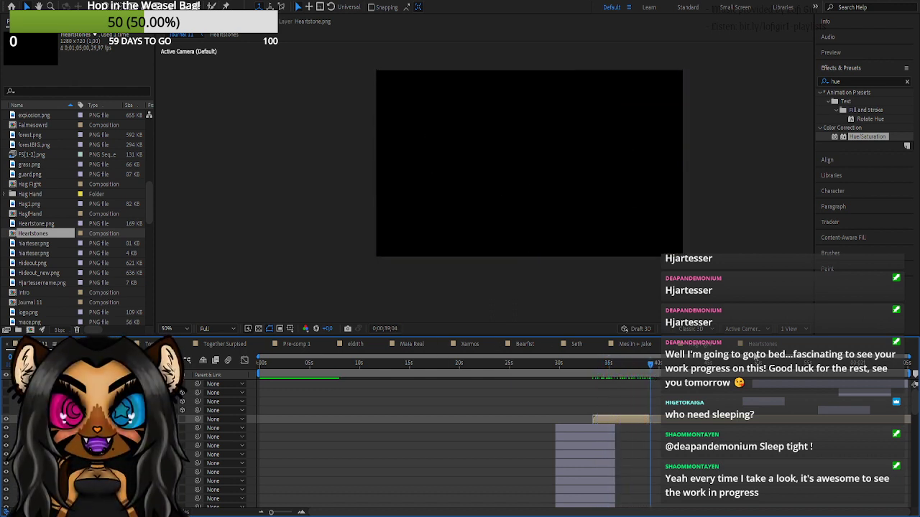
left_click(759, 345)
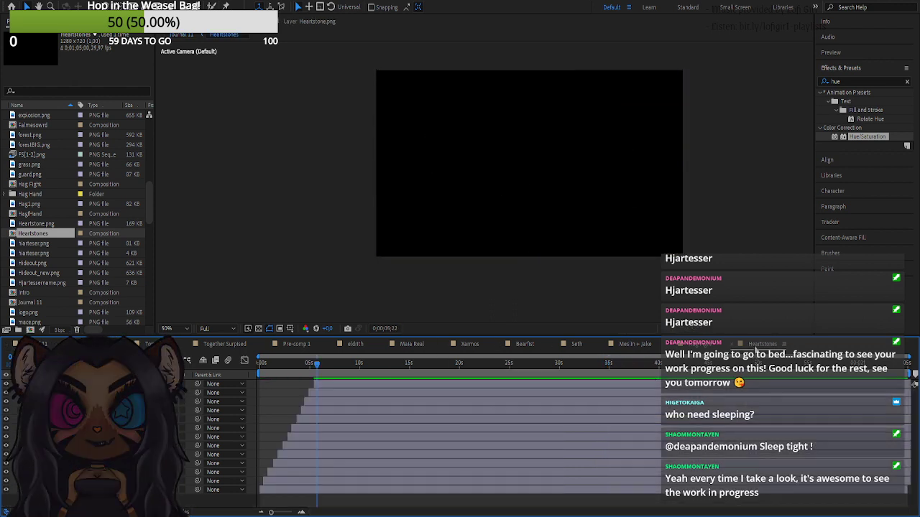
left_click(301, 512)
left_click(302, 512)
left_click(302, 513)
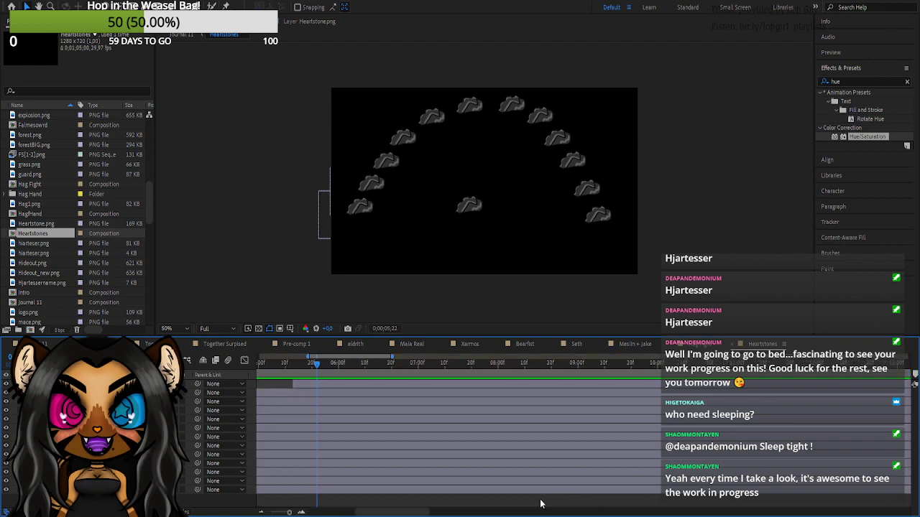
left_click(478, 513)
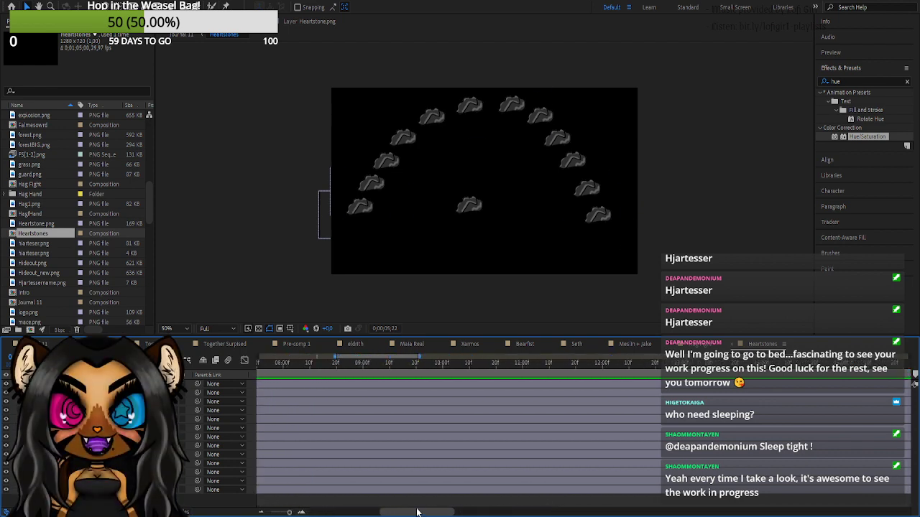
left_click_drag(417, 512, 309, 512)
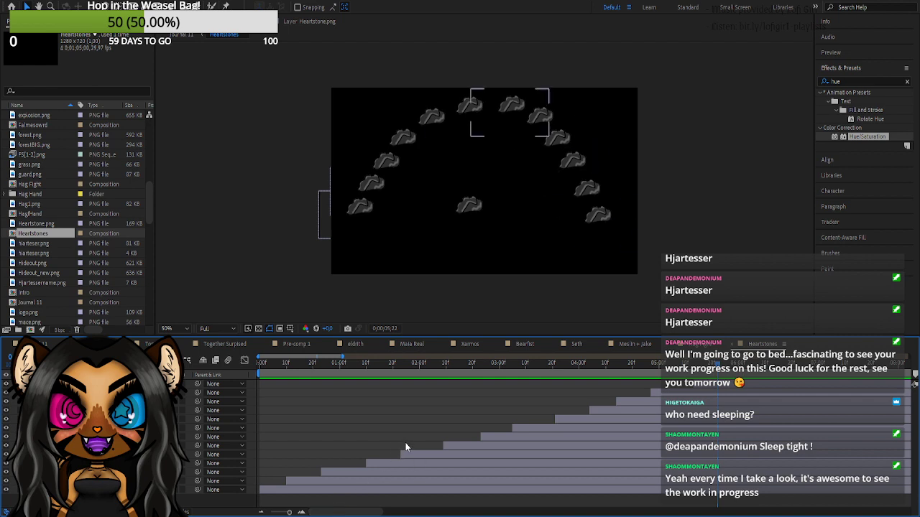
left_click_drag(616, 367, 419, 377)
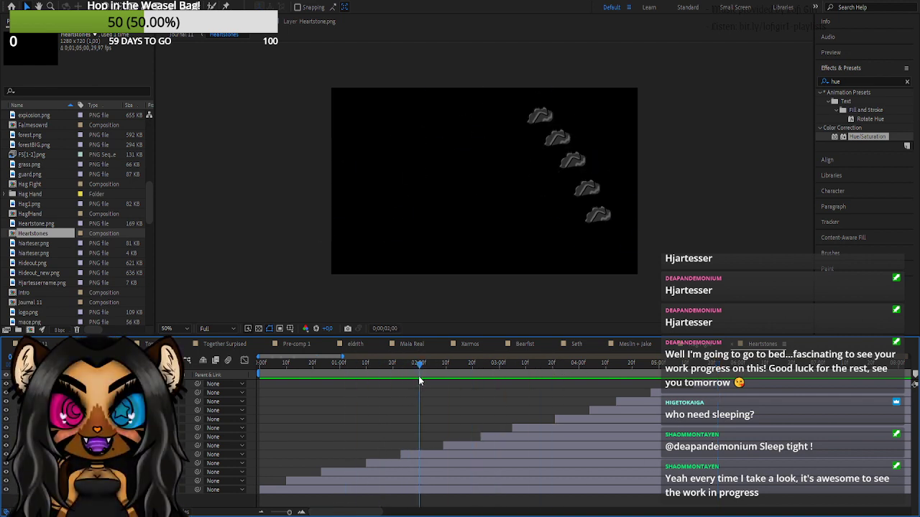
left_click(546, 481)
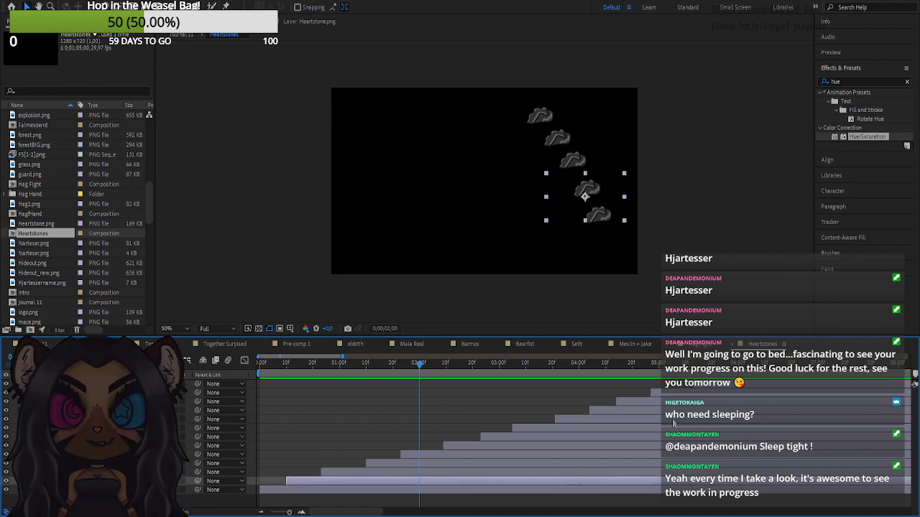
left_click(699, 387, "shift")
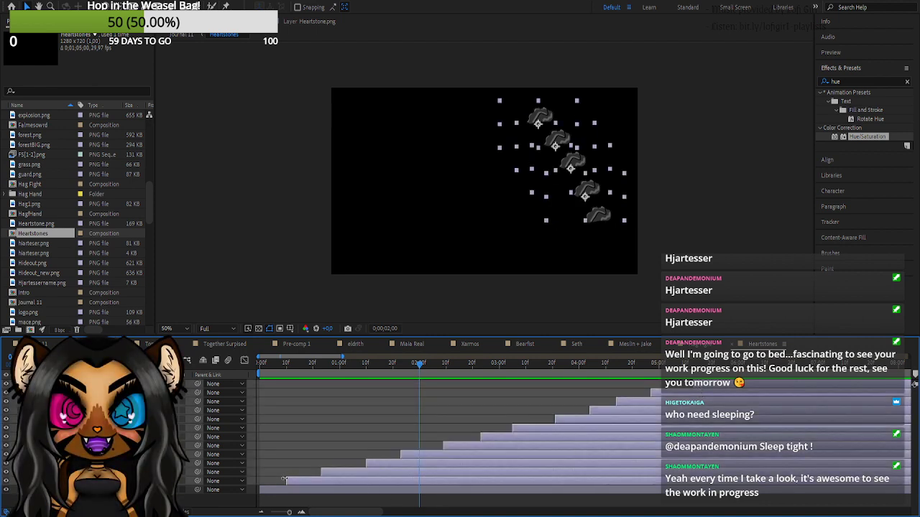
left_click_drag(286, 479, 382, 389)
- Tighten the heartstone stagger up the stack so each layer starts about four frames after the one below it
left_click(330, 479, "ctrl")
left_click(310, 464, "ctrl")
left_click(305, 455, "ctrl")
left_click(348, 445, "ctrl")
left_click(322, 439, "ctrl")
left_click(333, 431, "ctrl")
left_click(363, 418, "ctrl")
left_click(385, 407, "ctrl")
left_click(388, 401, "ctrl")
left_click(329, 403)
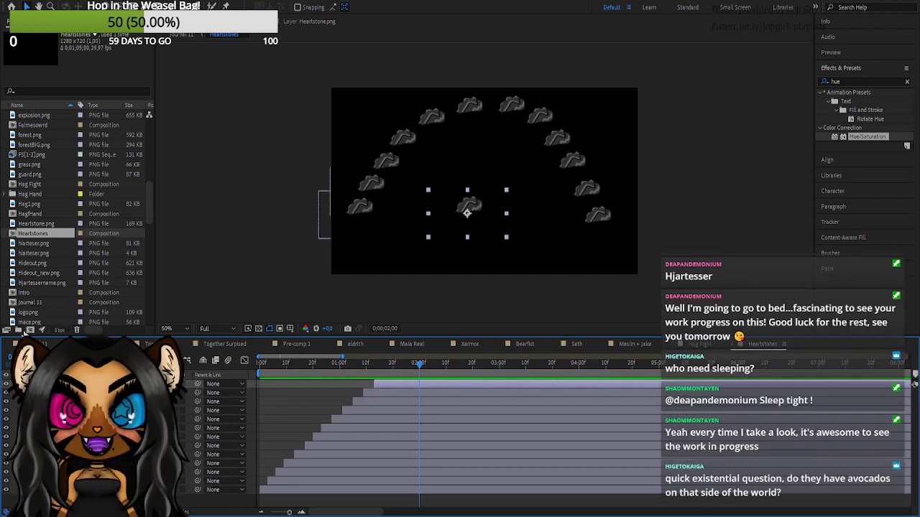
- Preview the hall scene in the Journal 11 composition from about 30 seconds
left_click(33, 343)
left_click_drag(607, 373, 557, 368)
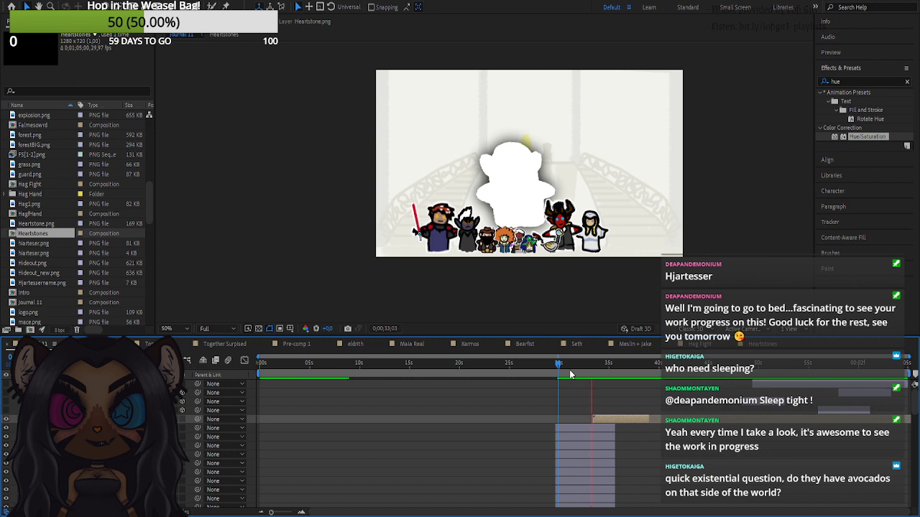
key("space")
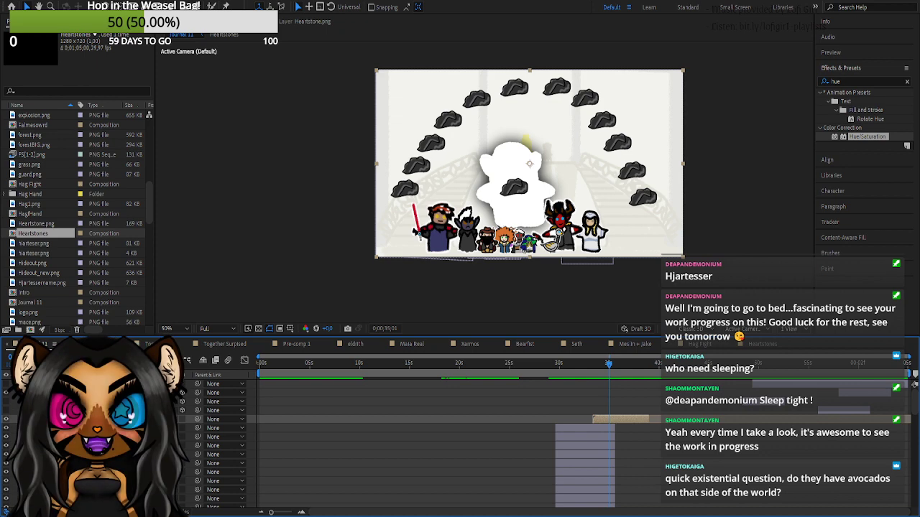
- Place the black silhouette layer directly above the Heartstones layer and start it at about 36.5 seconds
left_click_drag(94, 392, 93, 414)
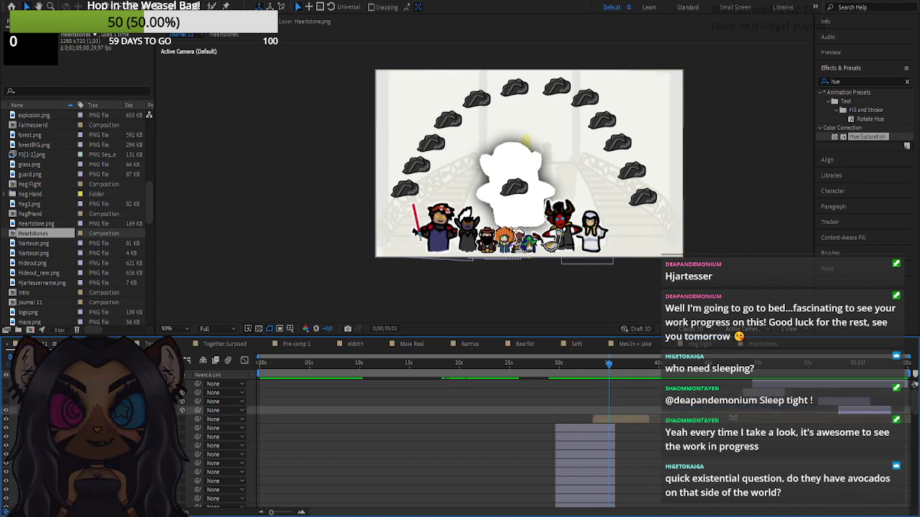
left_click_drag(847, 412, 647, 411)
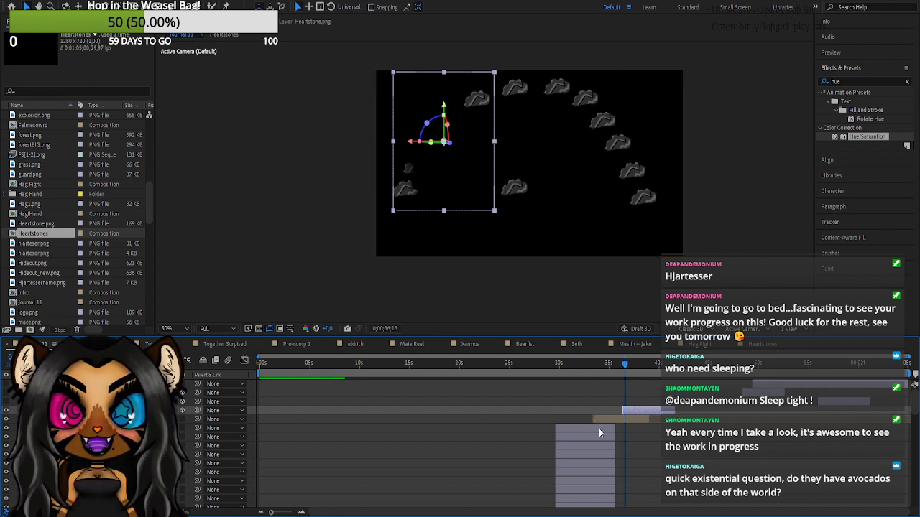
- Extend the end of all the hall scene layers below Heartstones to about 47 seconds
left_click(599, 429)
scroll(601, 462, "down", 5)
scroll(600, 459, "down", 1)
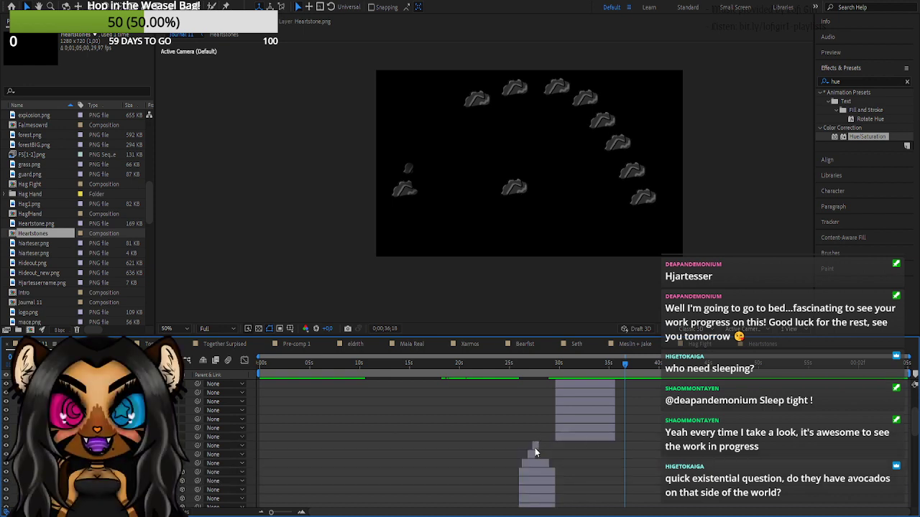
left_click(580, 436, "shift")
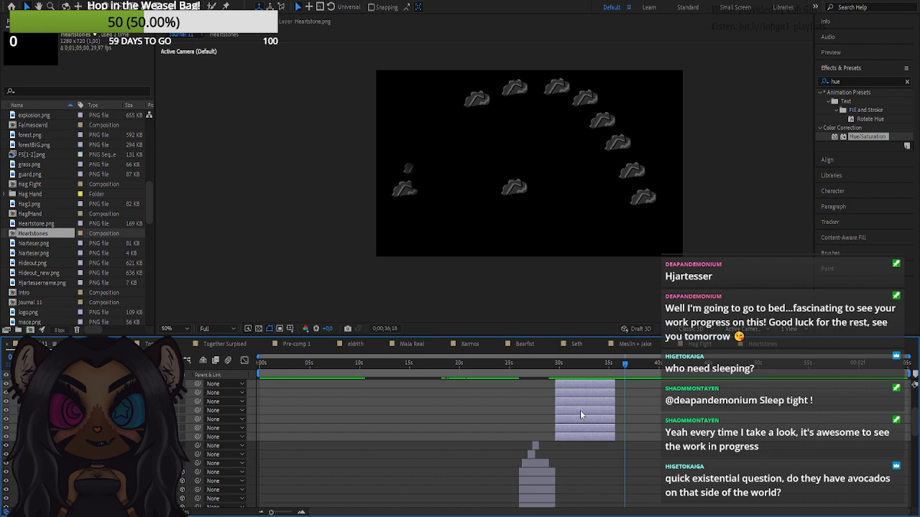
left_click_drag(612, 411, 697, 411)
scroll(656, 428, "up", 2)
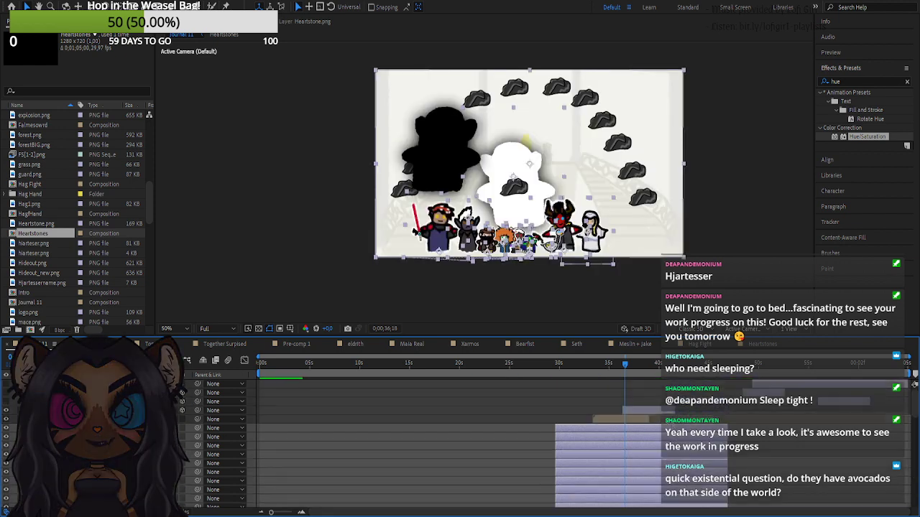
- Trim the end of the Heartstones layer to 0;00;36;18, where the black silhouette is on screen
left_click(612, 421)
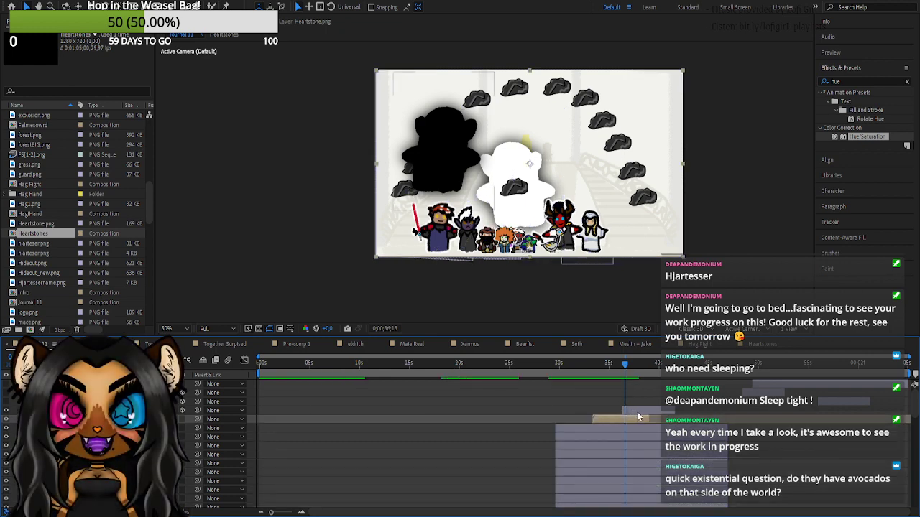
left_click(638, 411)
left_click(36, 410)
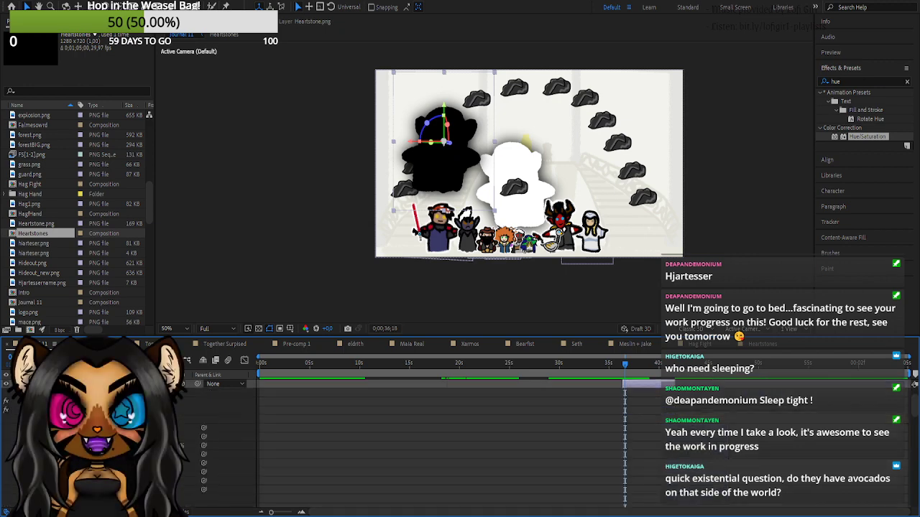
scroll(654, 419, "up", 1)
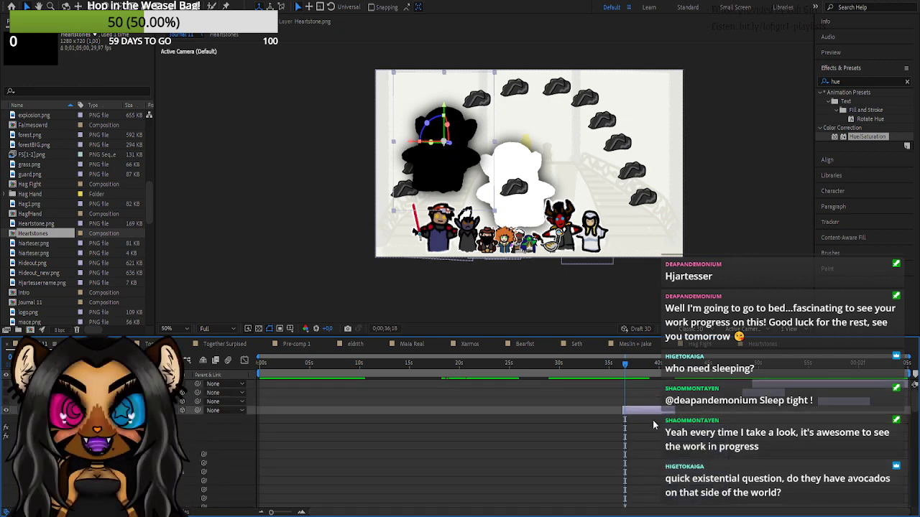
scroll(652, 422, "down", 3)
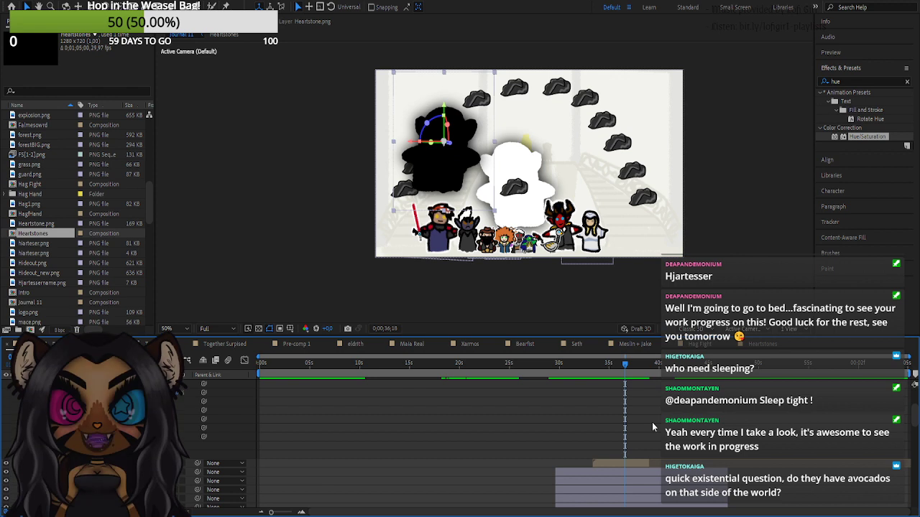
left_click(301, 512)
left_click(301, 512)
left_click(301, 512)
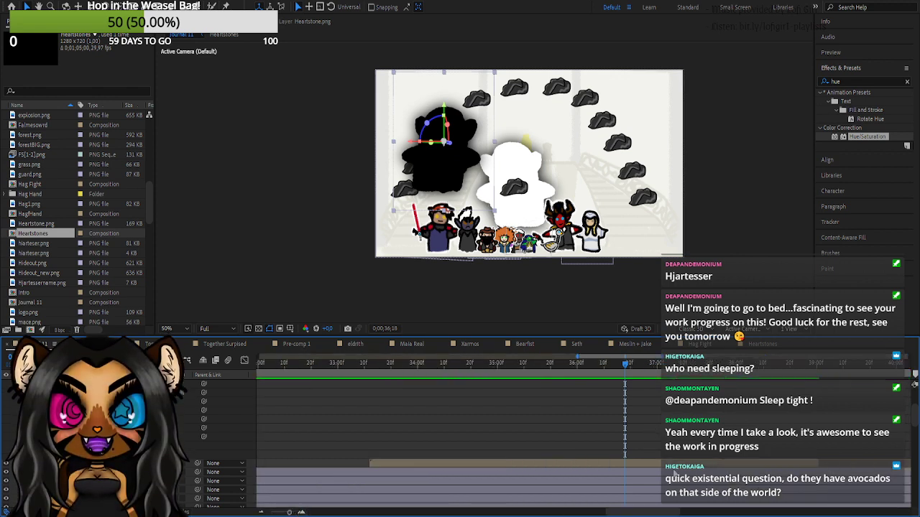
left_click_drag(819, 464, 627, 471)
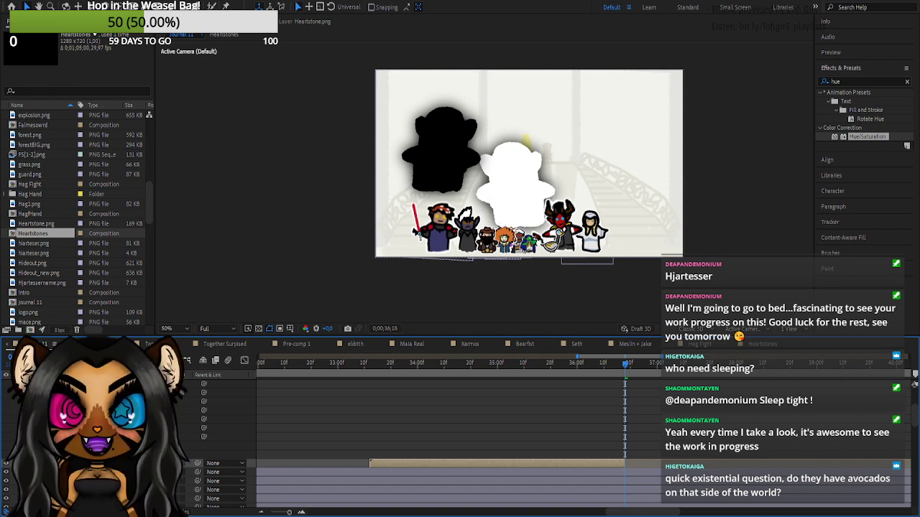
- Add position keyframes to the white silhouette layer at 0;00;36;17 and 0;00;36;18
key("ctrl+a")
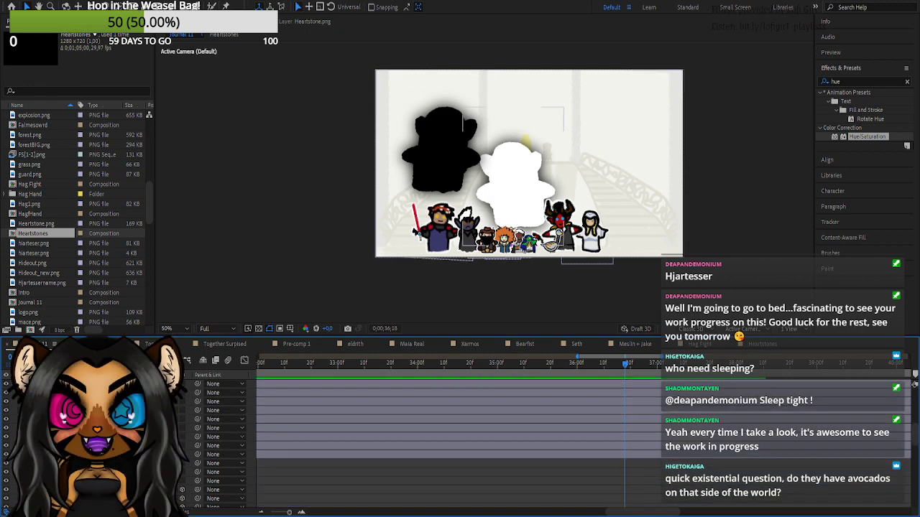
key("u")
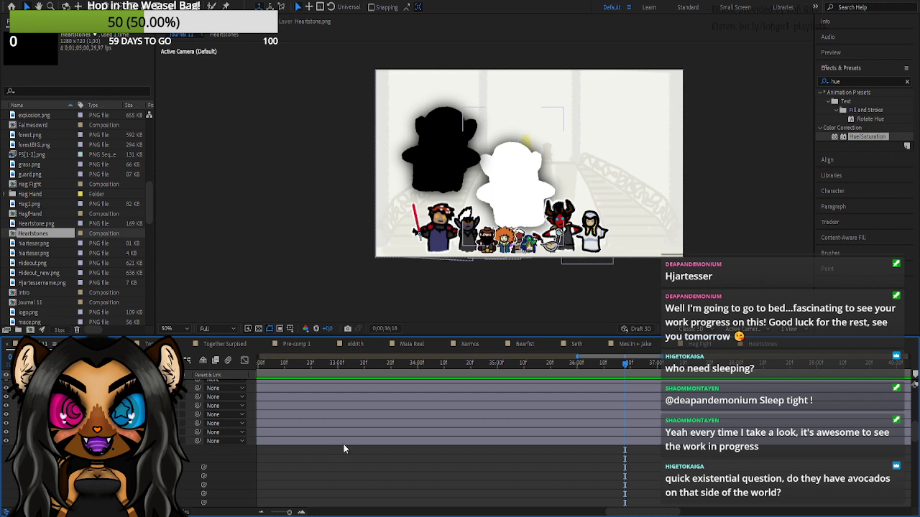
scroll(467, 446, "up", 2)
scroll(466, 446, "down", 2)
left_click(56, 476)
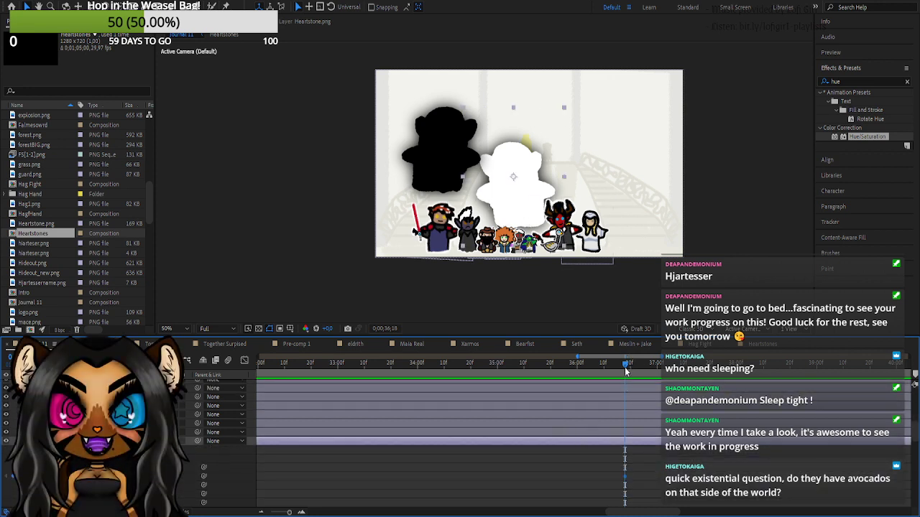
left_click_drag(625, 369, 623, 370)
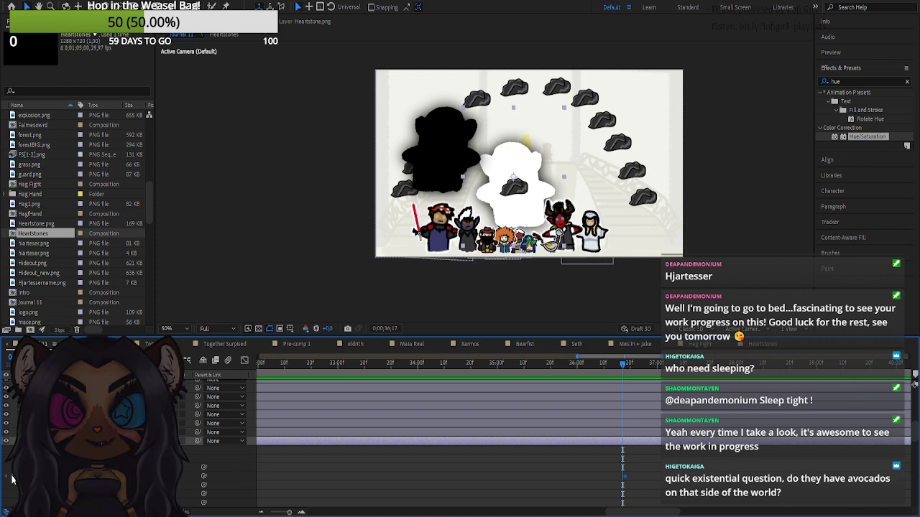
left_click(625, 368)
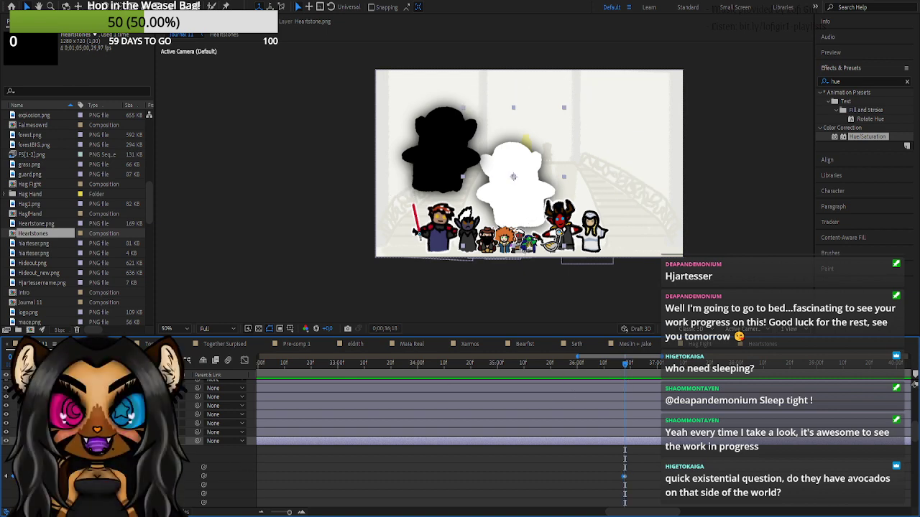
- At 0;00;36;18, move the white silhouette to the right side of the hall, level with the black silhouette
left_click_drag(133, 476, 296, 478)
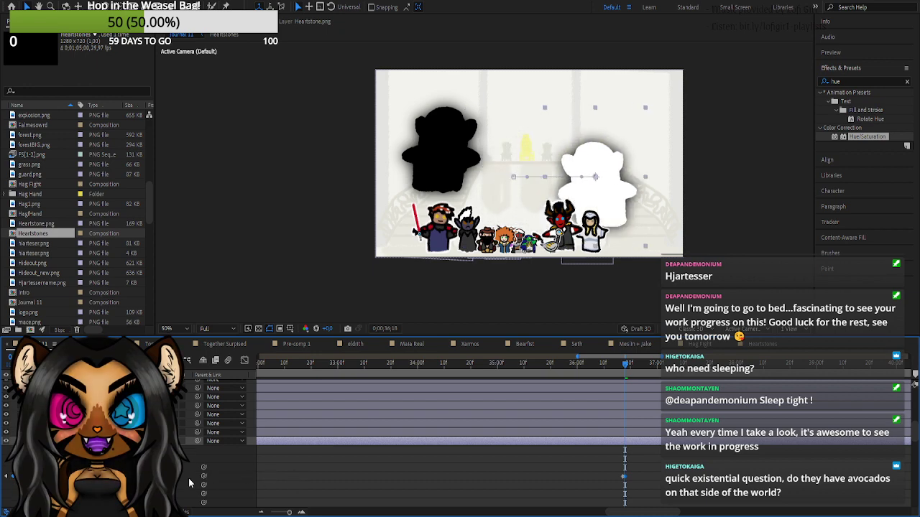
left_click_drag(158, 477, 85, 476)
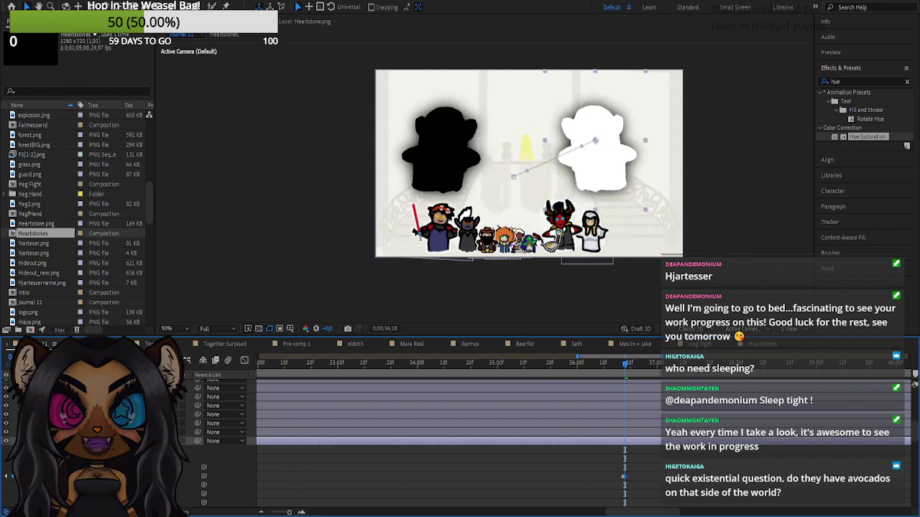
key("Down")
key("Down")
key("Down")
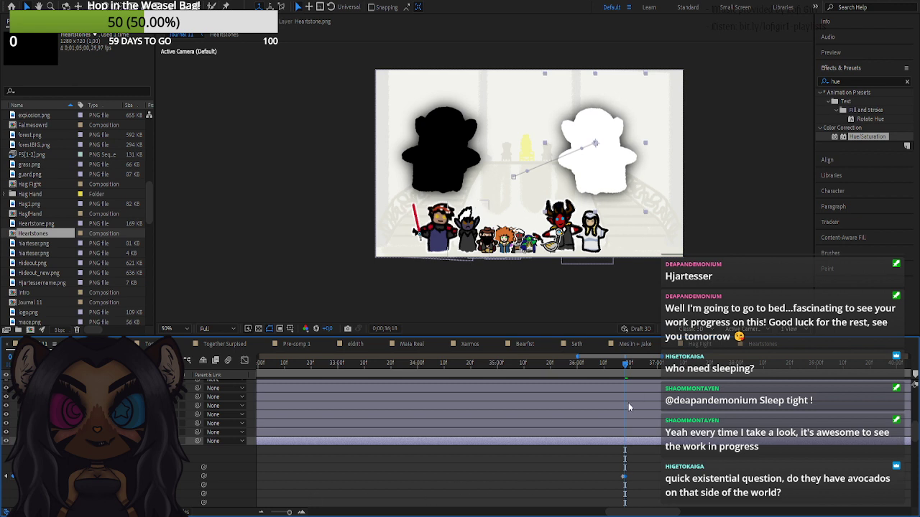
left_click_drag(278, 513, 268, 513)
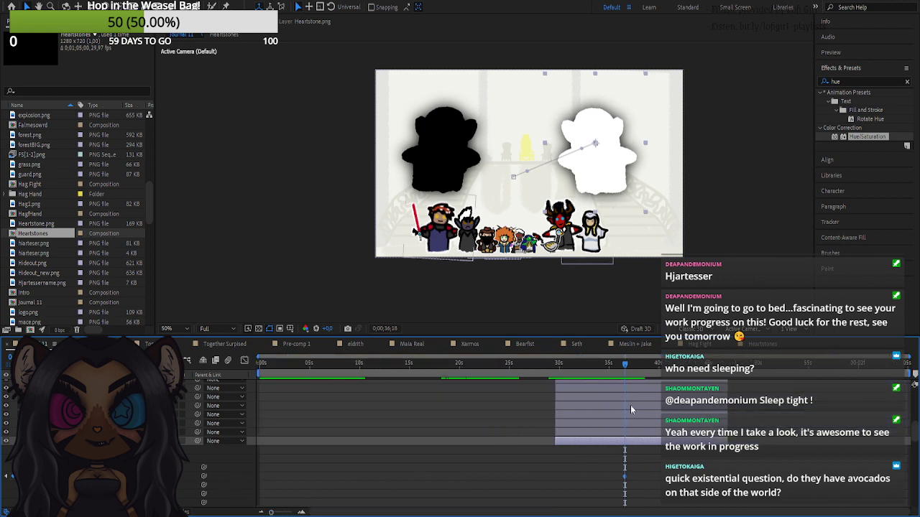
scroll(631, 431, "up", 2)
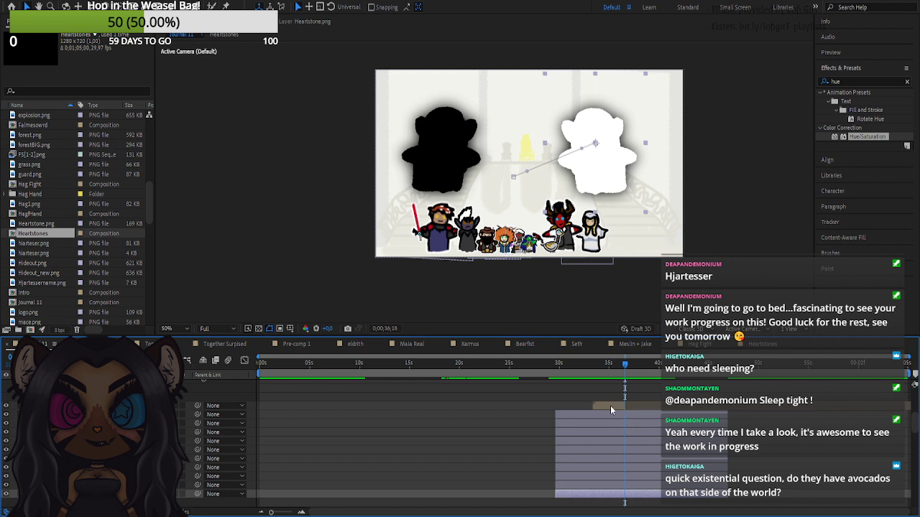
scroll(603, 409, "down", 5)
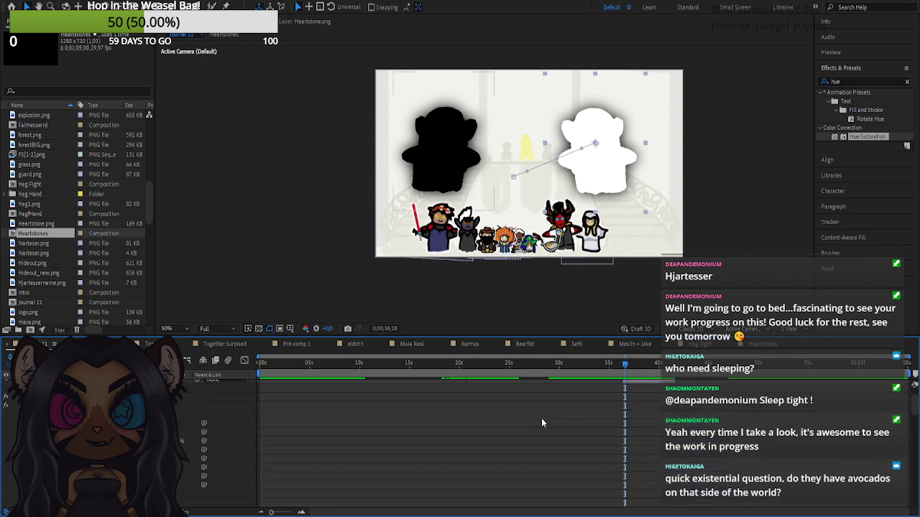
scroll(445, 431, "up", 3)
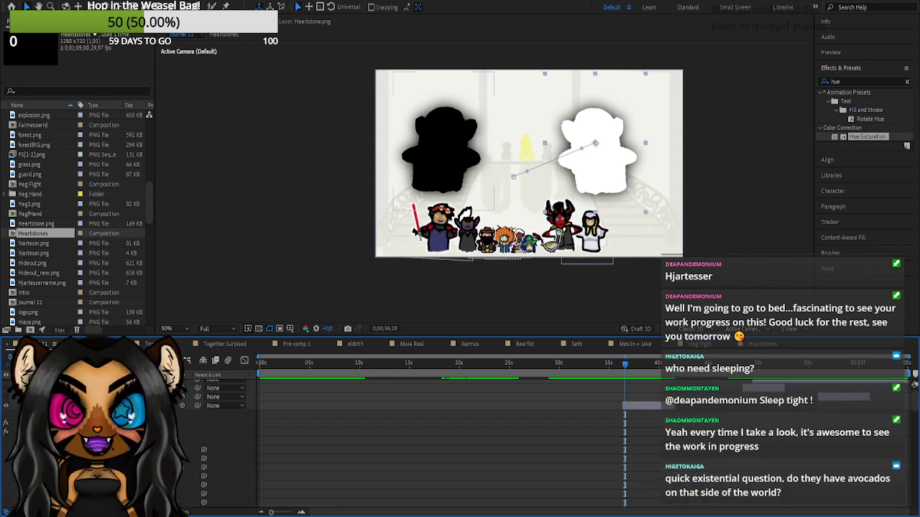
- Set the black silhouette layer to start at 0;00;36;27 instead of during the heartstones
left_click(38, 406)
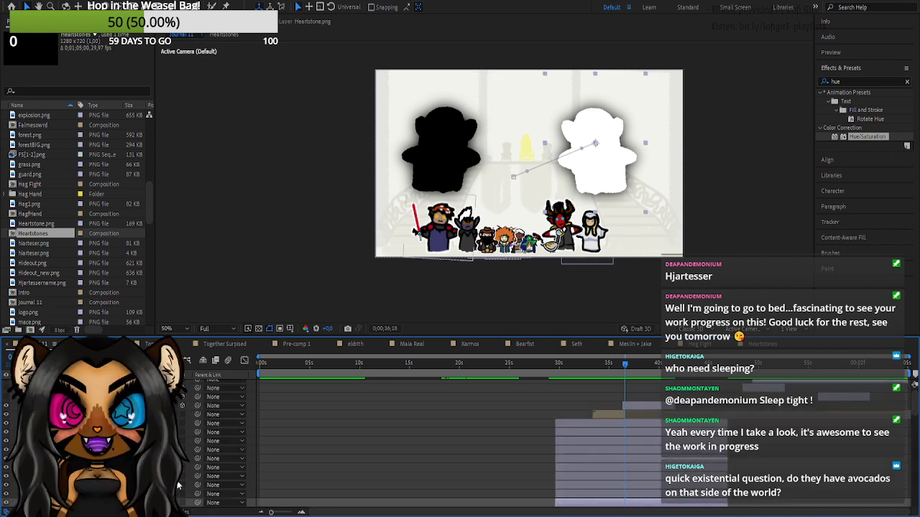
double_click(301, 512)
left_click(301, 512)
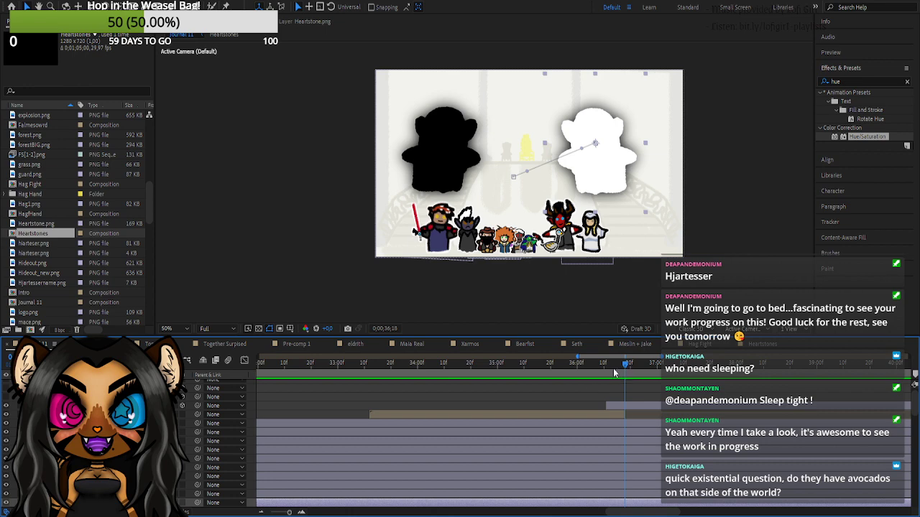
left_click(610, 373)
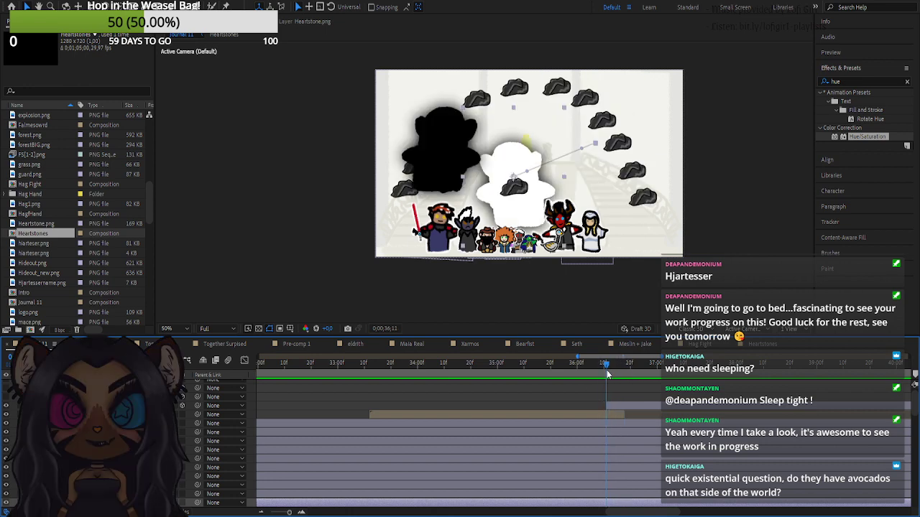
left_click_drag(607, 373, 644, 376)
key("space")
key("space")
key("space")
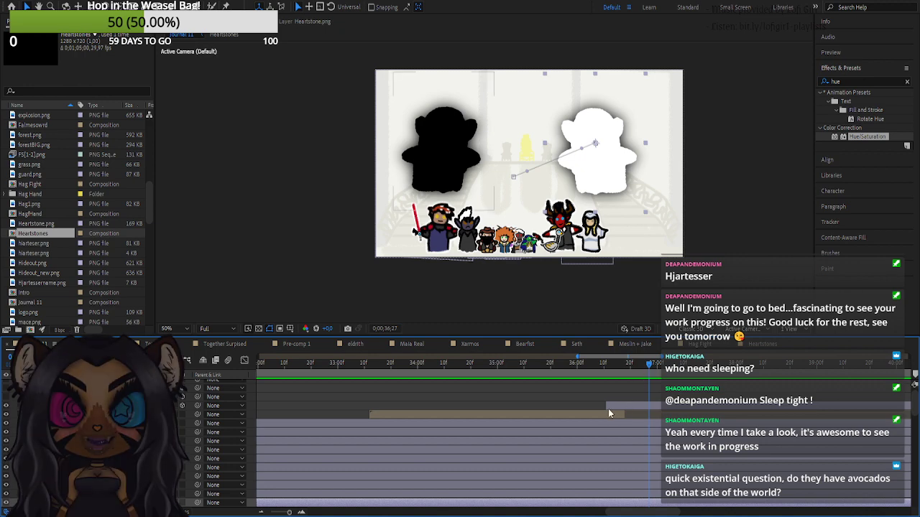
left_click_drag(607, 408, 654, 407)
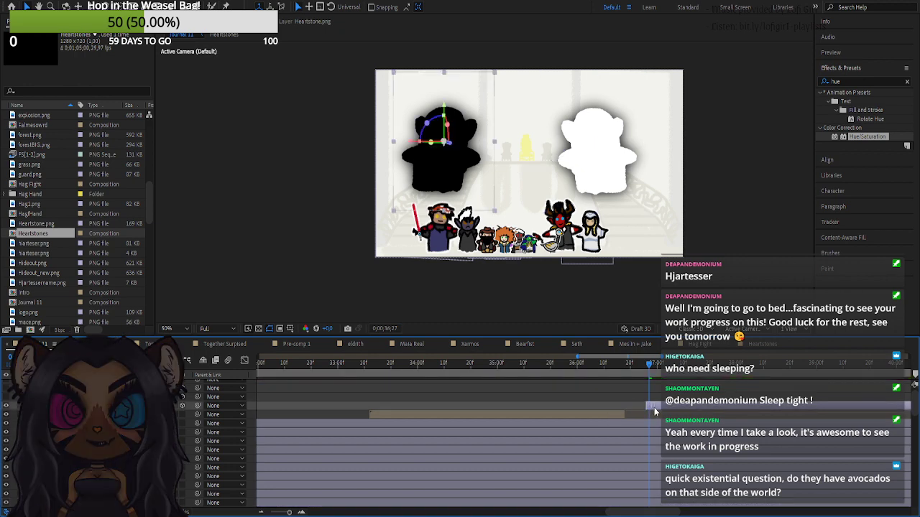
- Check the white silhouette's position keyframes and extend the end of the Heartstones layer to 0;00;36;27
scroll(633, 429, "up", 2)
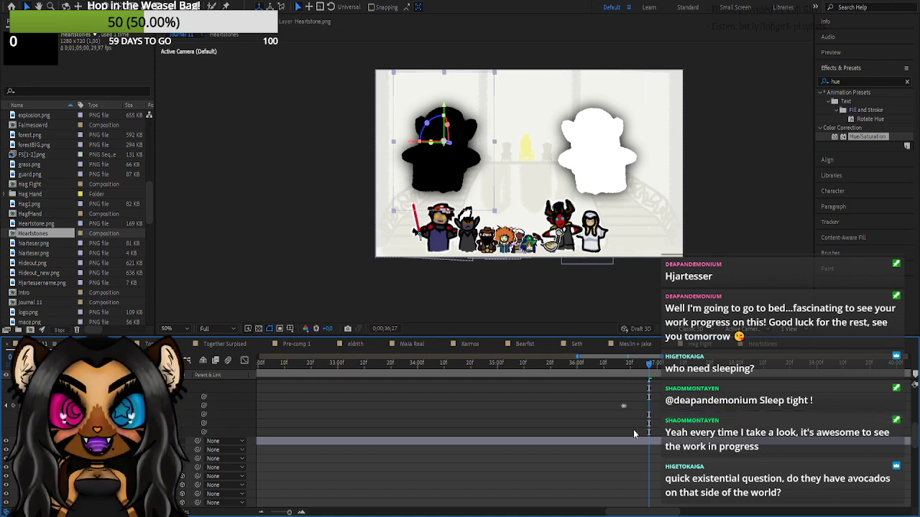
left_click_drag(617, 430, 632, 437)
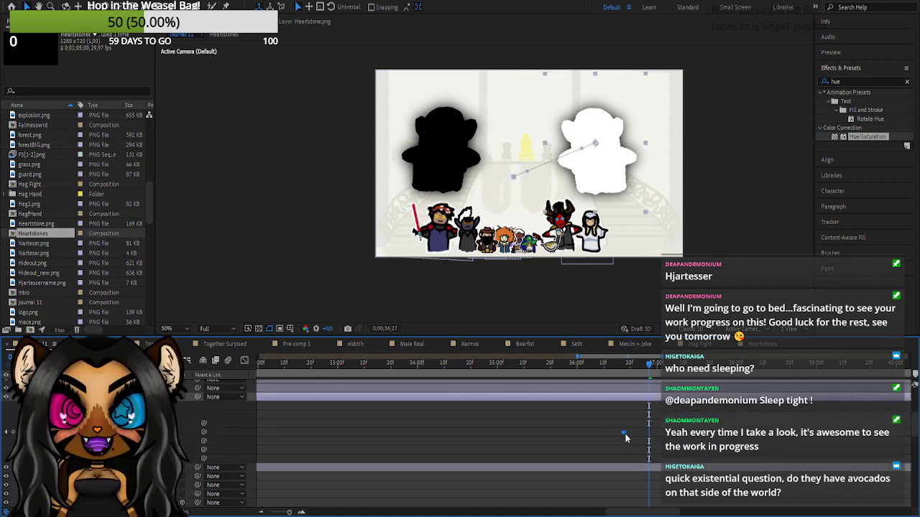
scroll(649, 440, "up", 3)
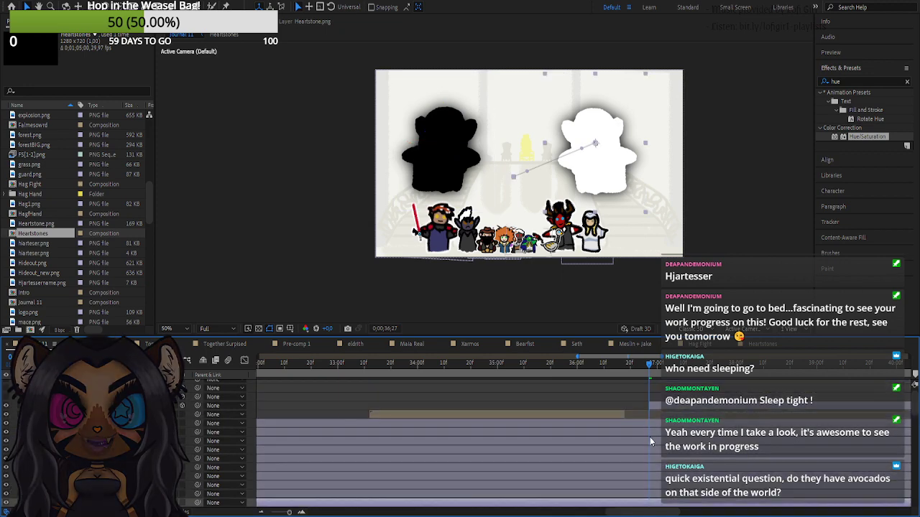
left_click_drag(624, 416, 650, 415)
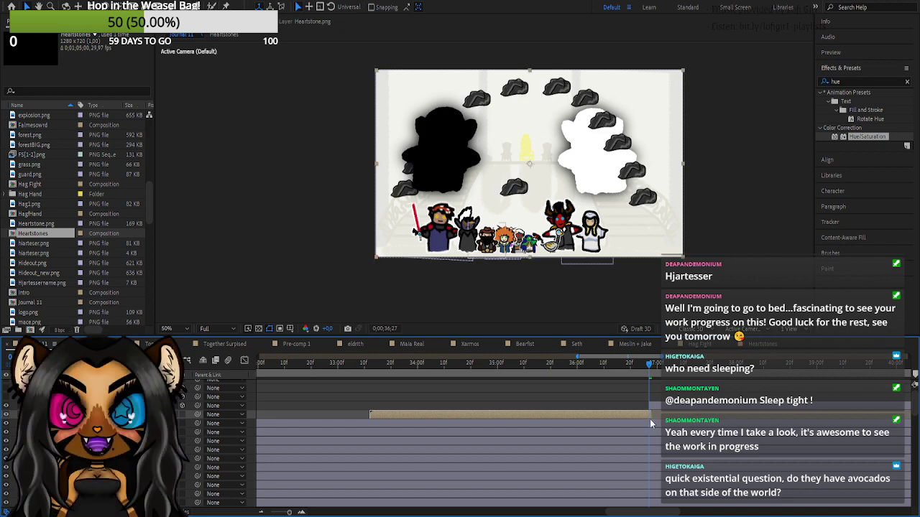
- At 0;00;37;29, add Beer.png, Candy 1.png, crown.png and the sack image to the centre of the composition
left_click_drag(648, 365, 651, 384)
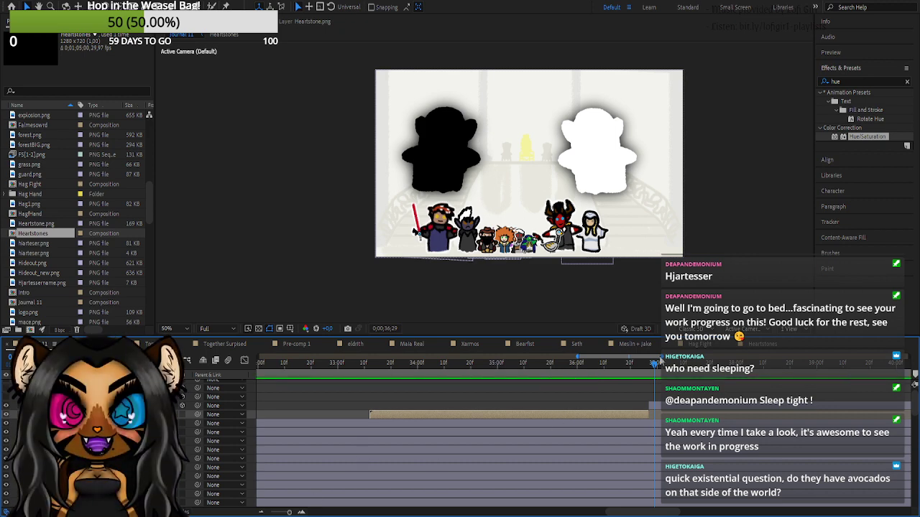
left_click_drag(655, 369, 672, 369)
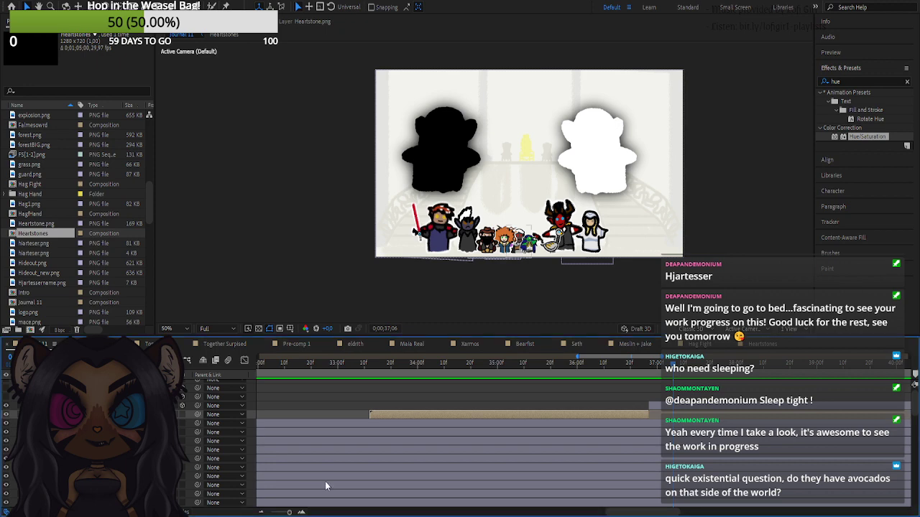
left_click_drag(679, 368, 734, 369)
left_click(79, 406)
left_click(79, 397)
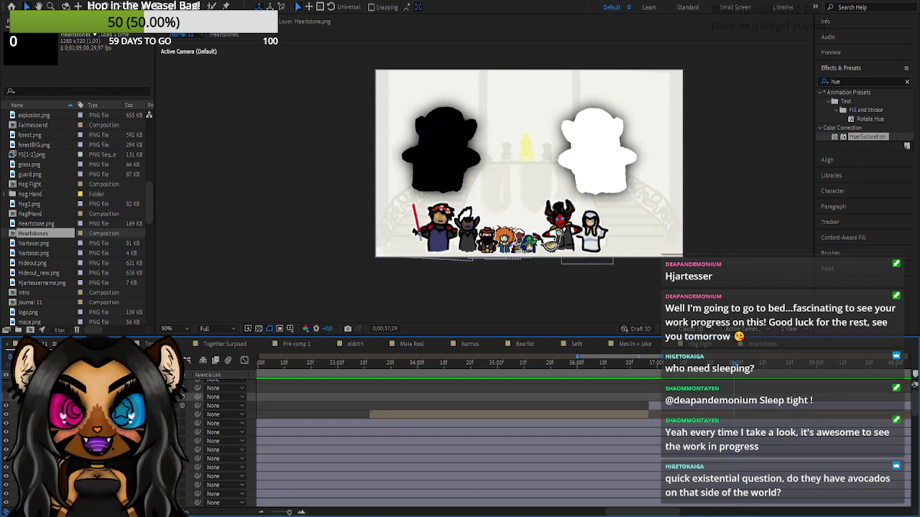
left_click(36, 266)
left_click(71, 220)
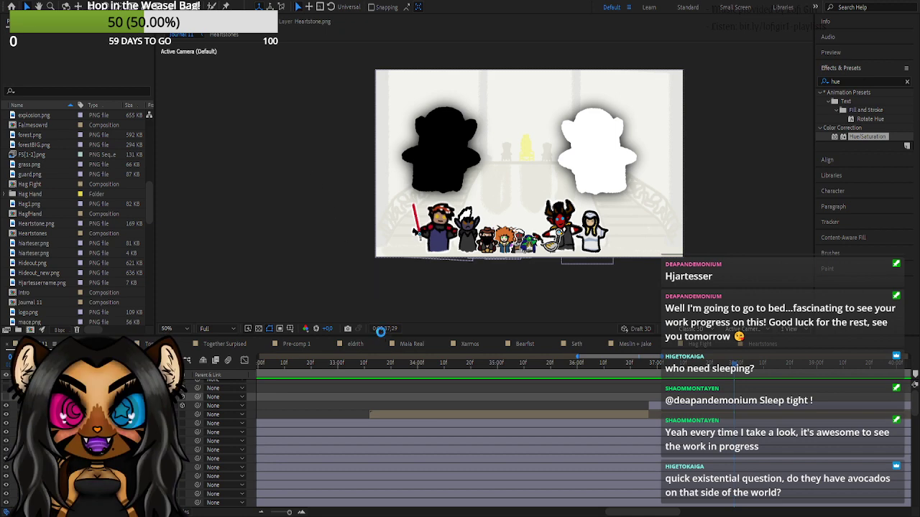
scroll(45, 195, "up", 5)
left_click_drag(37, 175, 528, 164)
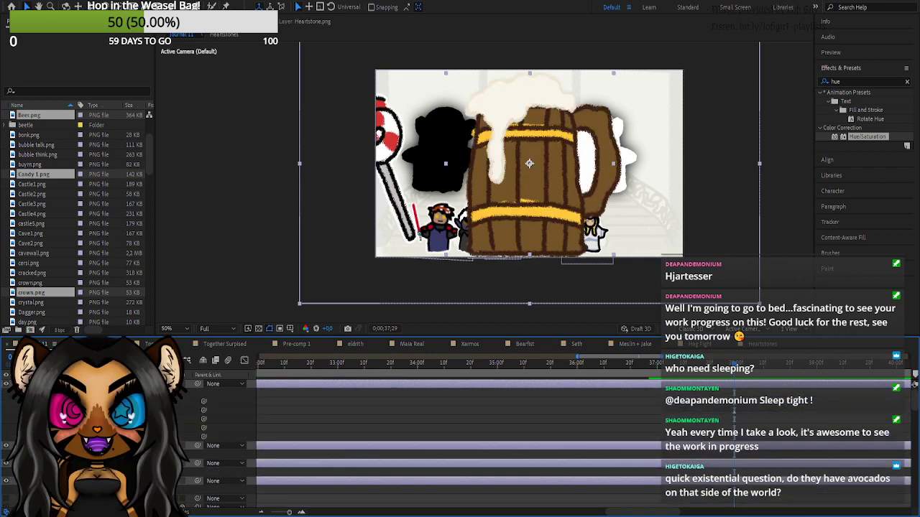
- Scale the newly added images down together to fit between the silhouettes, and move the beer mug layer below the crown
left_click_drag(137, 419, 105, 418)
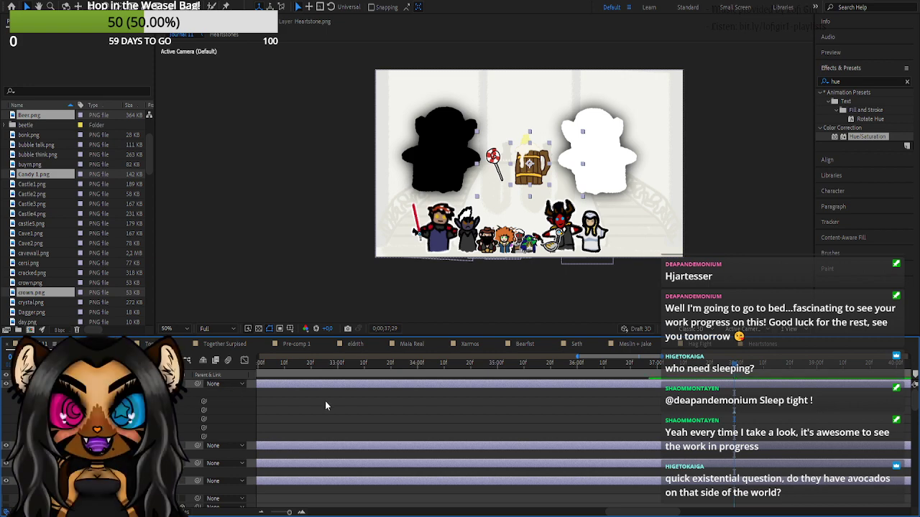
left_click(350, 415)
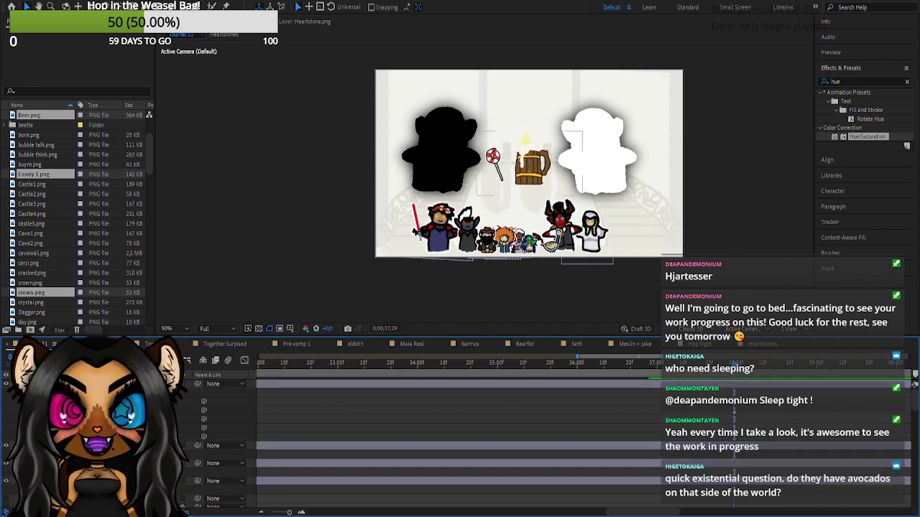
left_click_drag(86, 384, 96, 476)
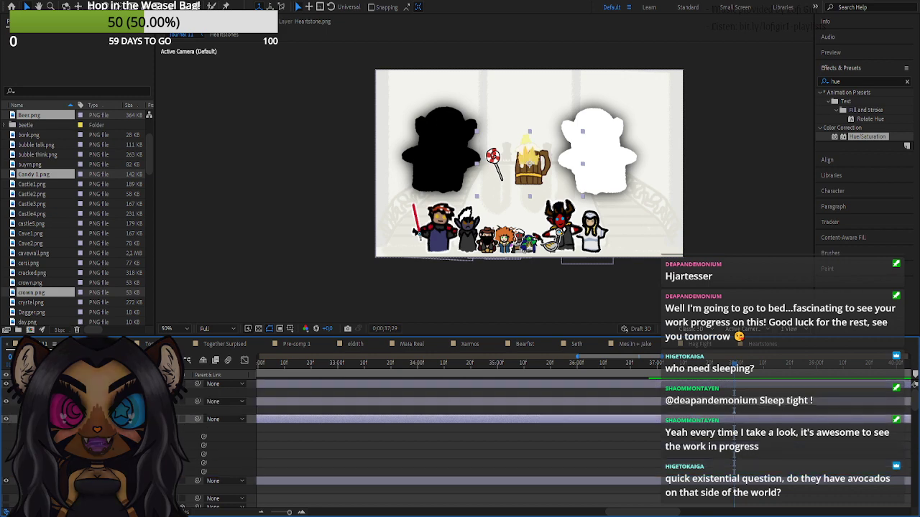
- Move the sack image out from behind the mug towards the candy and enlarge it slightly
left_click(93, 480)
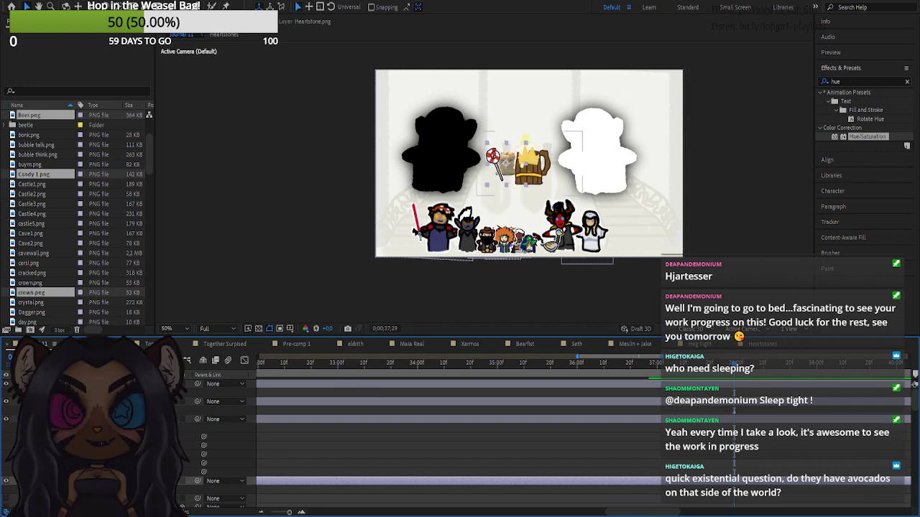
scroll(914, 384, "down", 1)
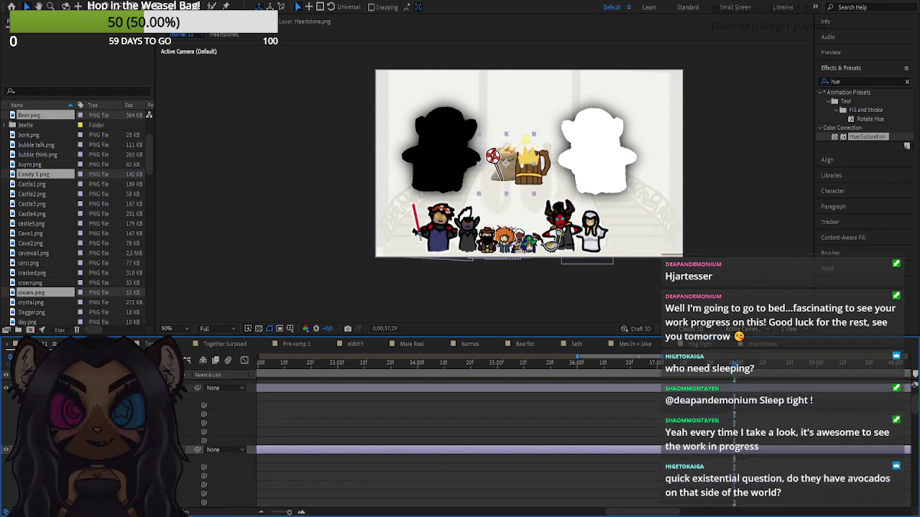
left_click(36, 450)
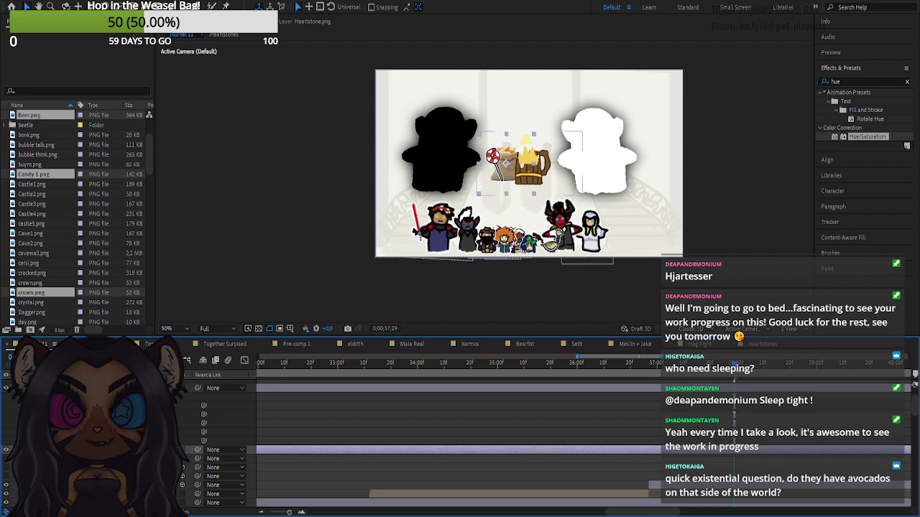
- Move the crown layer to the top of the added images and enlarge the crown over the mug
left_click(36, 388)
scroll(36, 392, "up", 1)
left_click(72, 402)
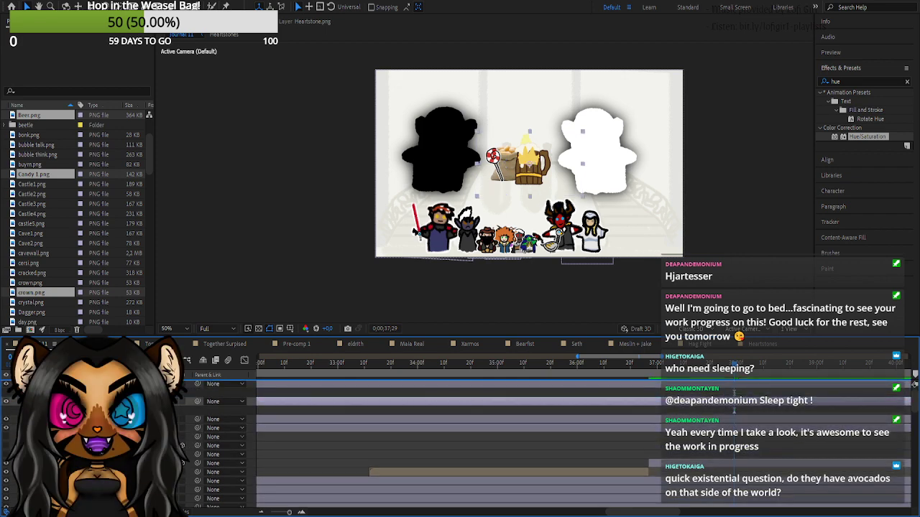
left_click_drag(79, 401, 79, 381)
left_click(46, 394)
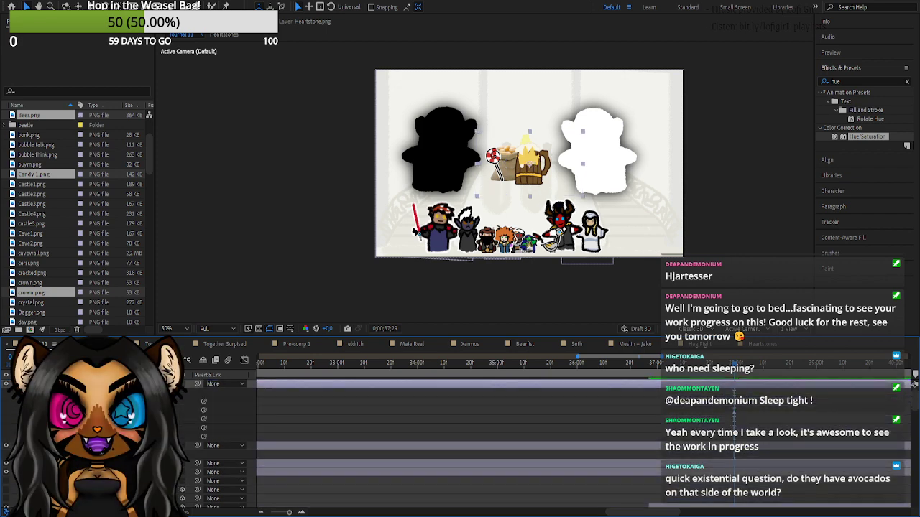
left_click_drag(133, 419, 141, 419)
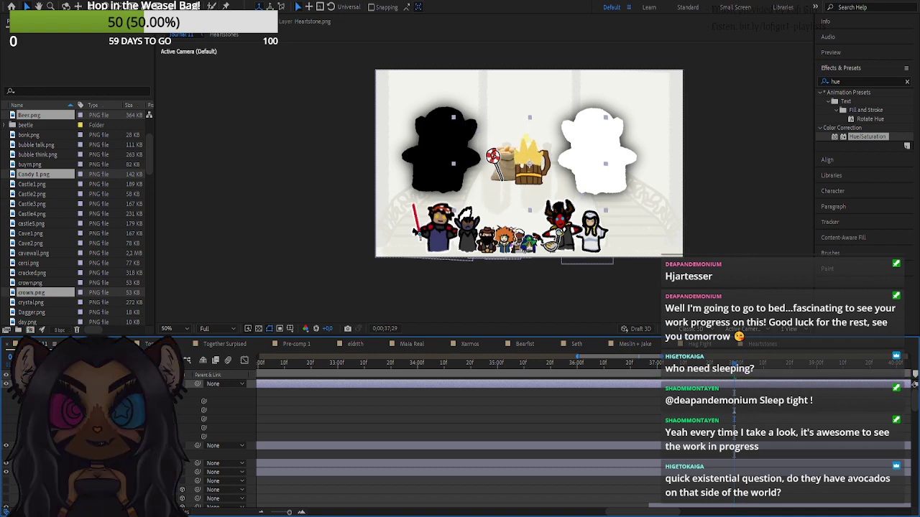
- Collapse the properties of the four added image layers and move them together two places down the layer stack
left_click(47, 393)
left_click(39, 385)
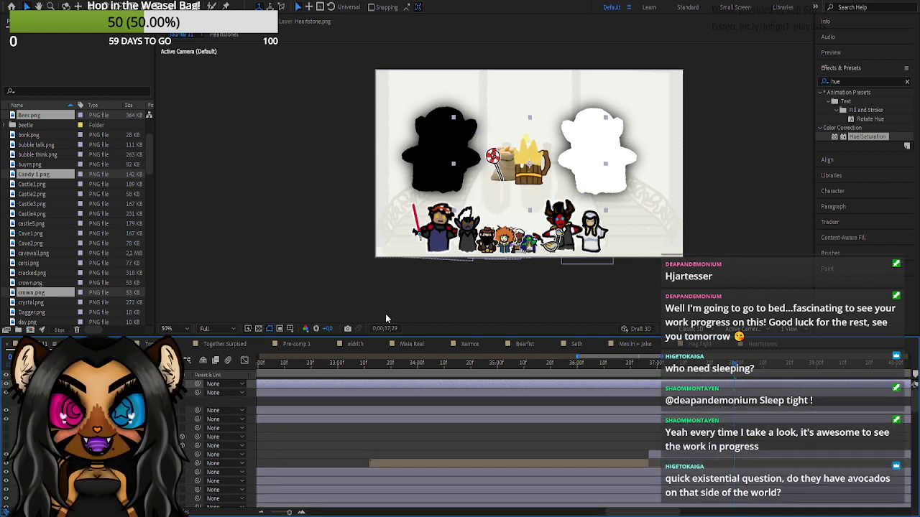
left_click(261, 388)
left_click(47, 393)
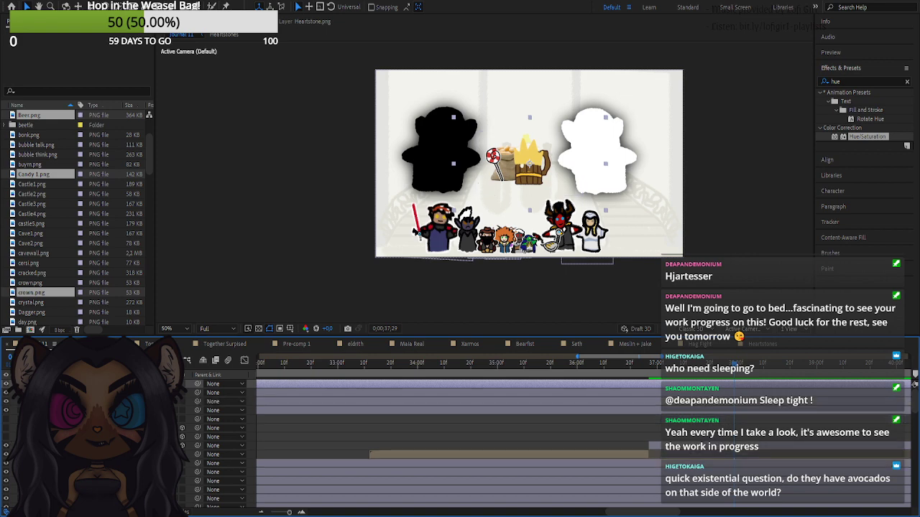
left_click(87, 436)
left_click(86, 402)
left_click(86, 410)
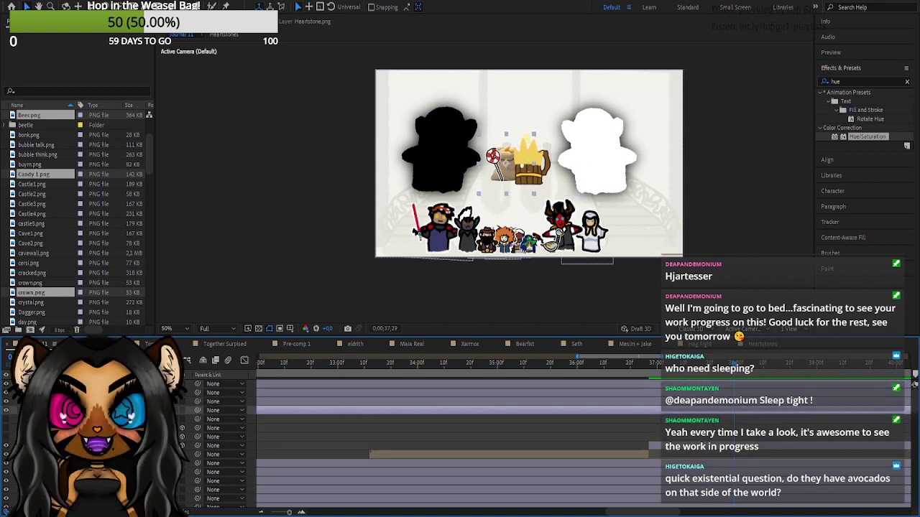
left_click(86, 383, "shift")
left_click_drag(86, 383, 86, 433)
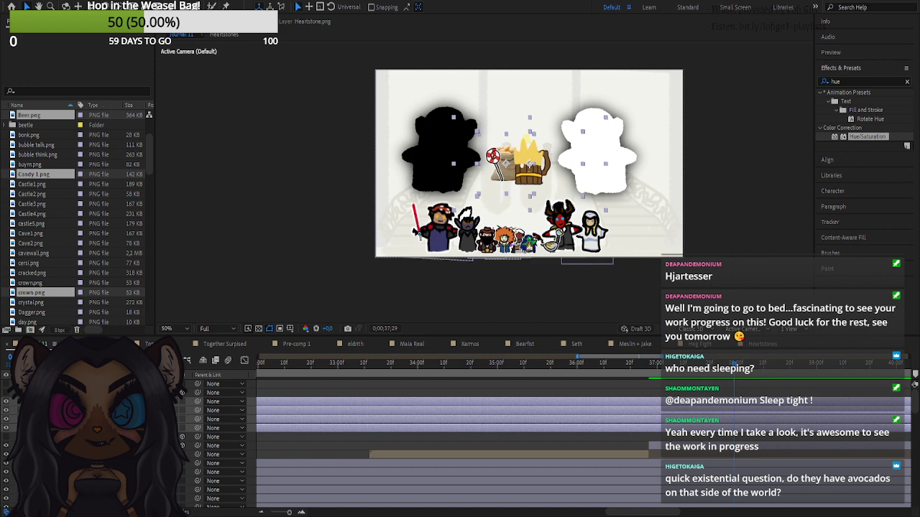
left_click(435, 418)
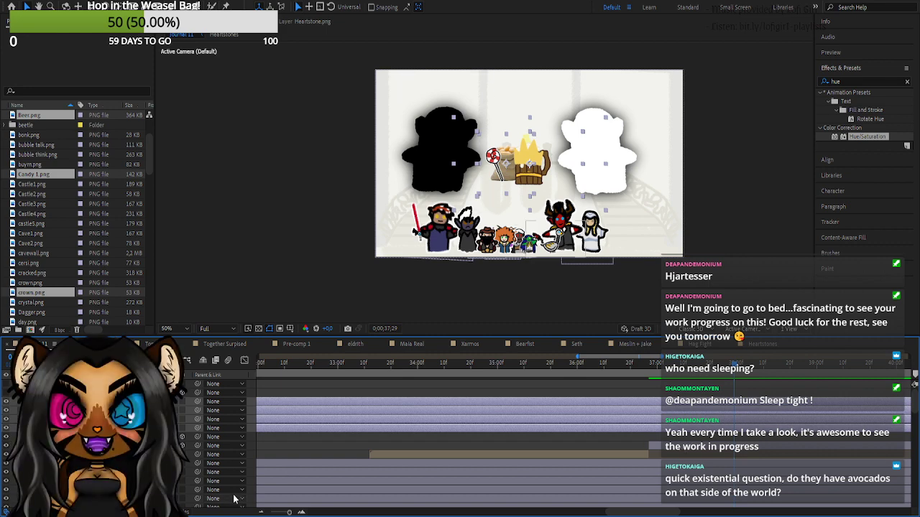
- Move the grey blade layer beneath the added images to start at 0;00;37;29, and preview its appearance
left_click(260, 512)
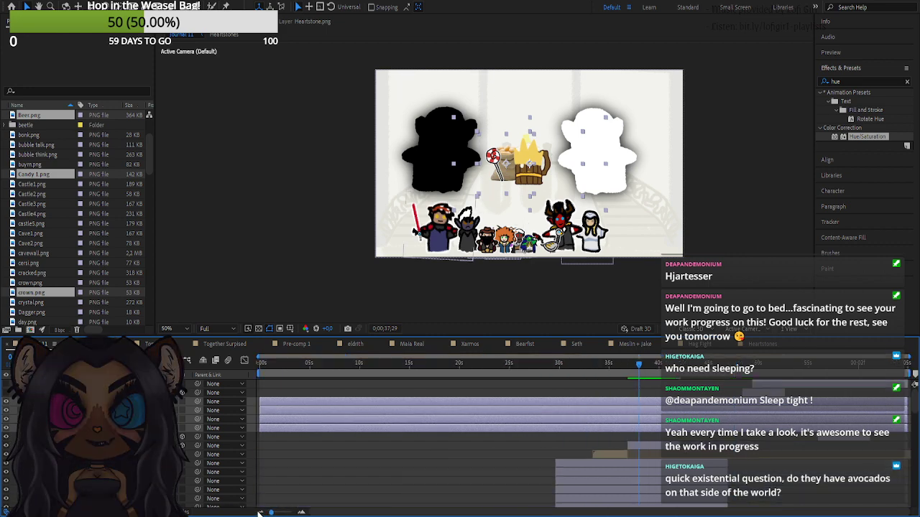
left_click(830, 441)
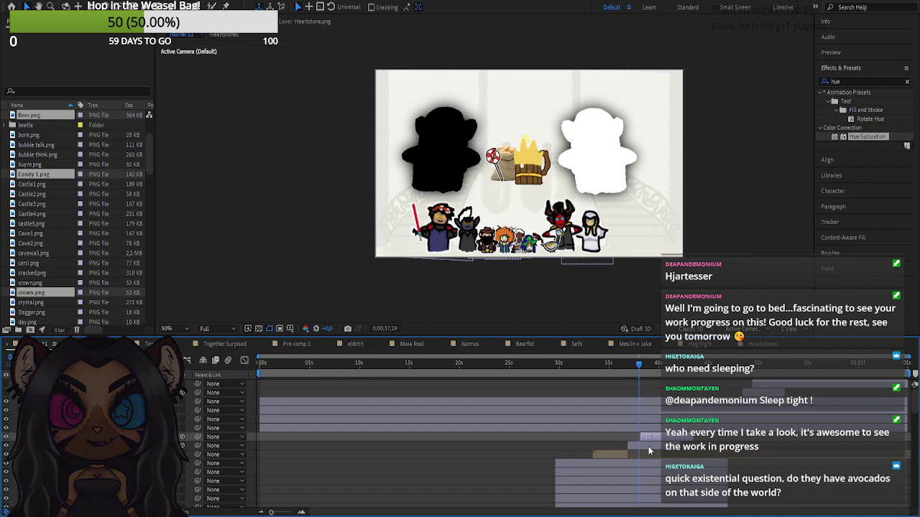
key("space")
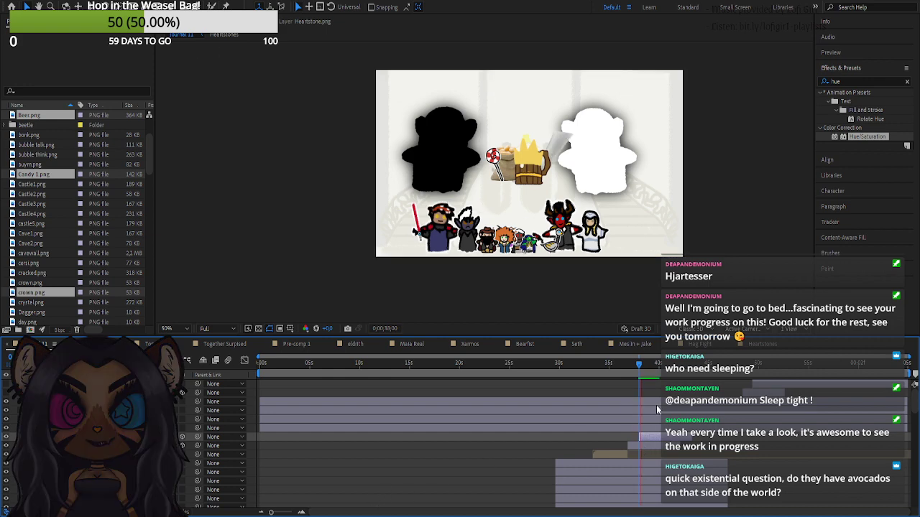
key("space")
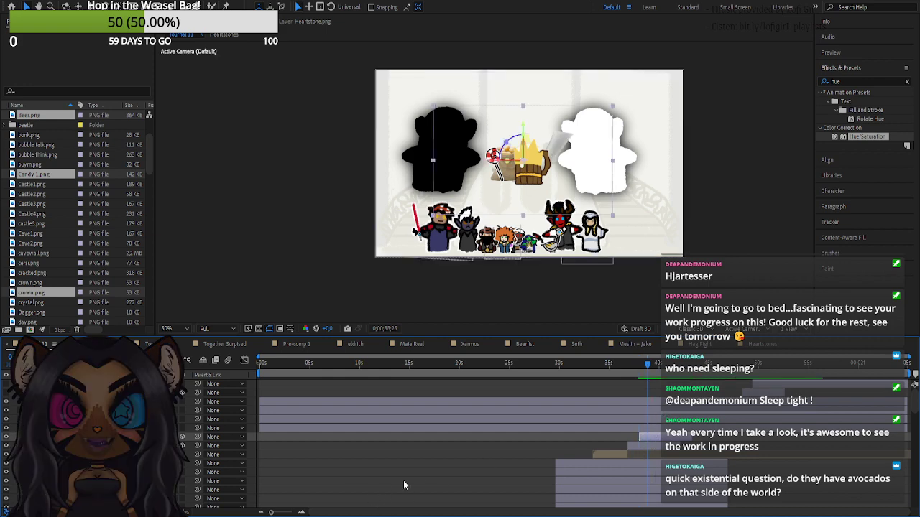
- Move the grey blade layer so it starts at 0;00;38;19
left_click(302, 512)
left_click(302, 513)
left_click(302, 512)
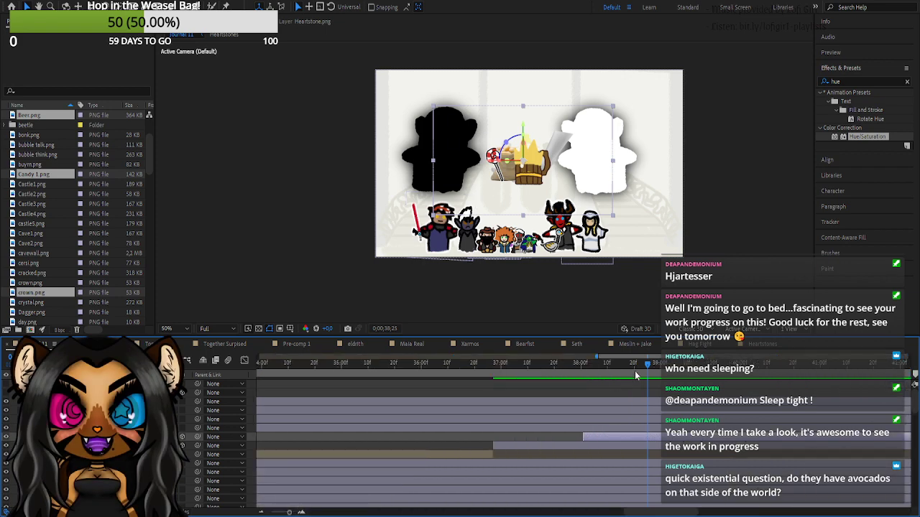
left_click(632, 367)
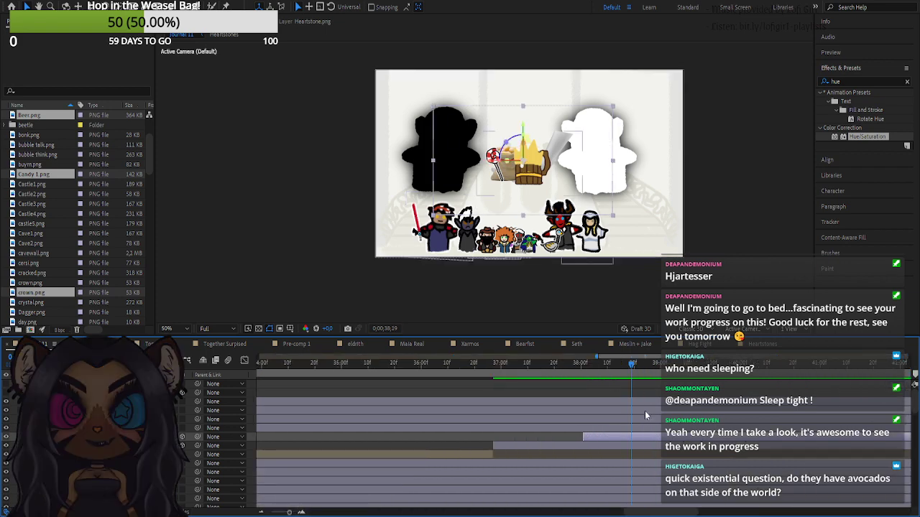
left_click_drag(633, 440, 685, 440)
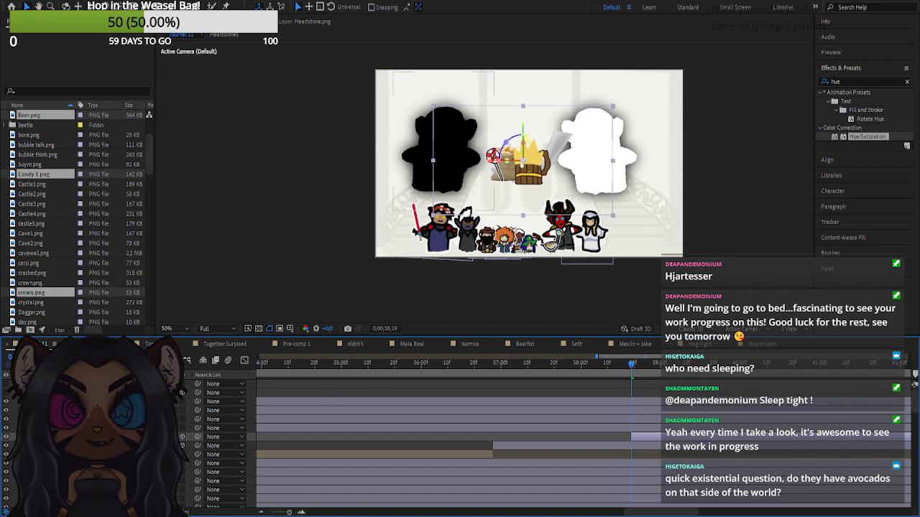
- Rotate the grey hand layer until its palm faces up between the two silhouettes
left_click(36, 437)
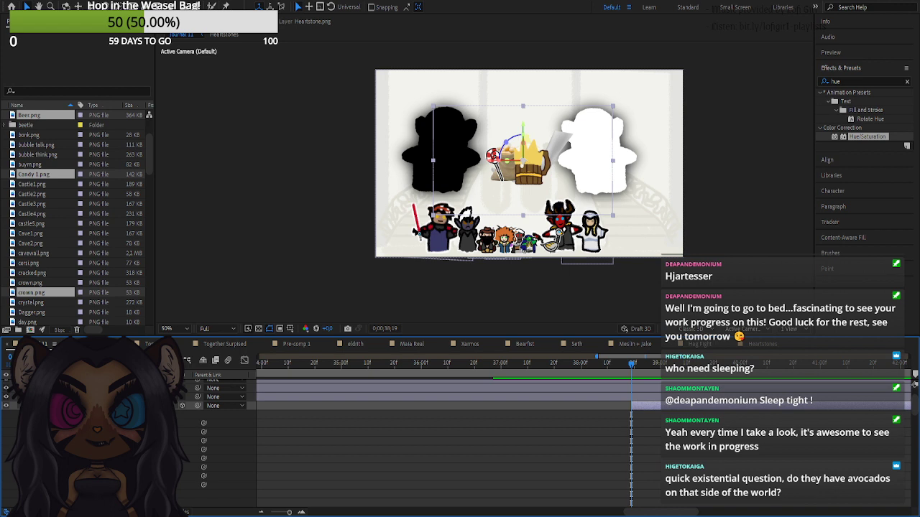
left_click_drag(152, 474, 233, 459)
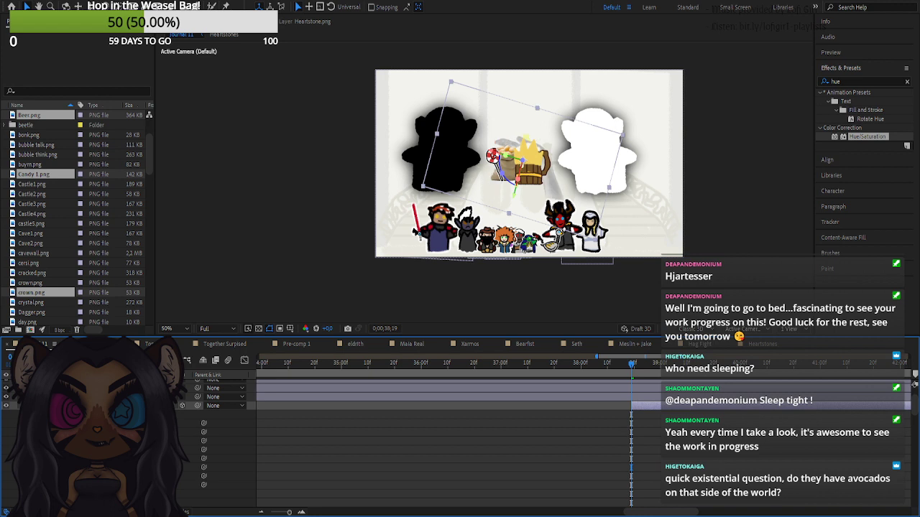
mouse_move(162, 475)
left_mouse_down()
mouse_move(173, 475)
mouse_move(153, 474)
left_mouse_up()
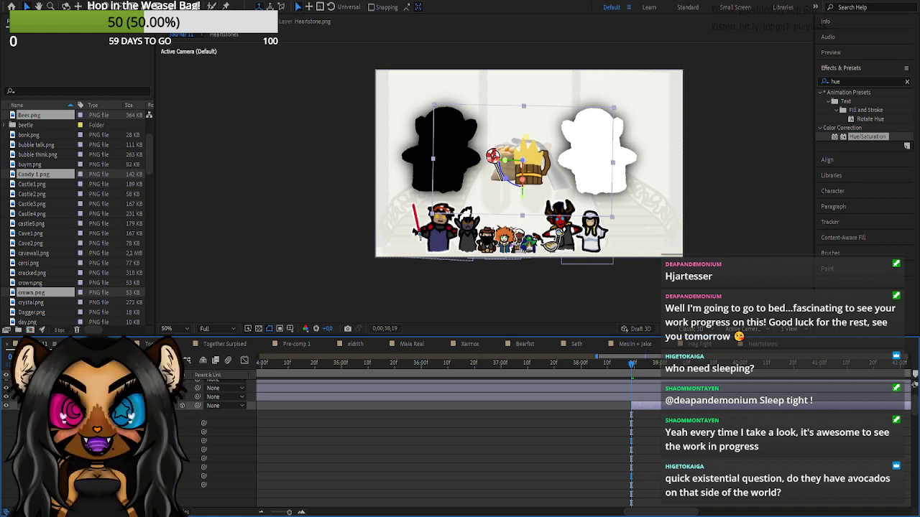
- Enlarge the grey hand and lower it so the open palm sits beneath the candy, sack and mug
mouse_move(162, 441)
left_mouse_down()
mouse_move(184, 442)
mouse_move(165, 432)
mouse_move(177, 431)
left_mouse_up()
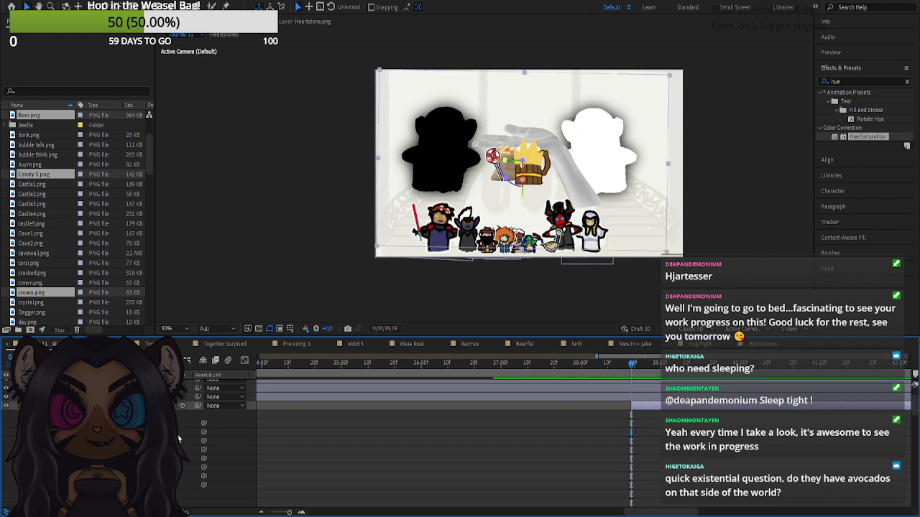
key("ctrl+shift+a")
left_click_drag(165, 431, 225, 429)
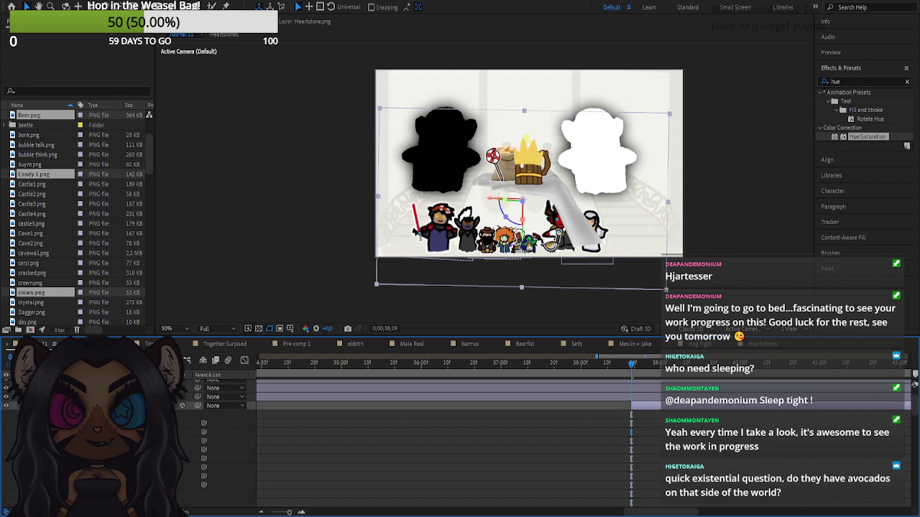
mouse_move(124, 432)
left_mouse_down()
mouse_move(109, 432)
mouse_move(135, 432)
left_mouse_up()
left_click(35, 406)
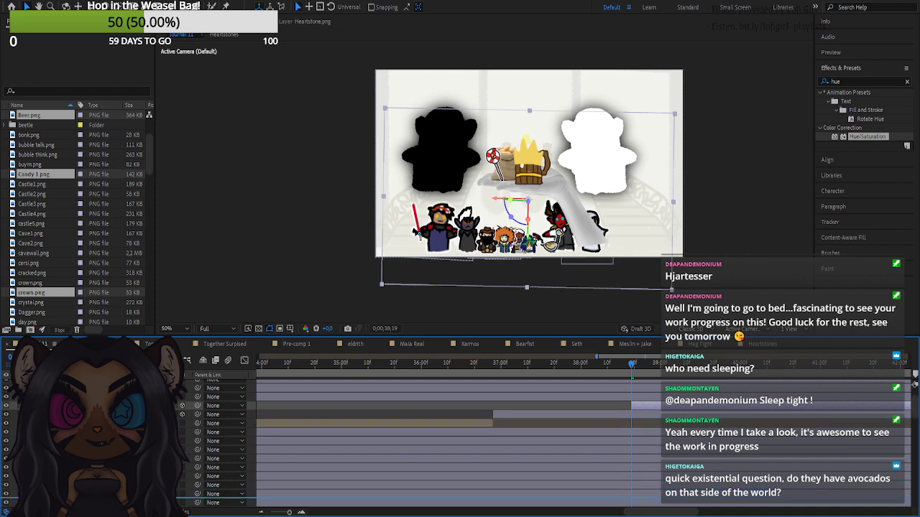
- Move the grey hand layer down the layer stack, behind the row of small characters
scroll(630, 494, "down", 2)
left_click_drag(65, 504, 65, 421)
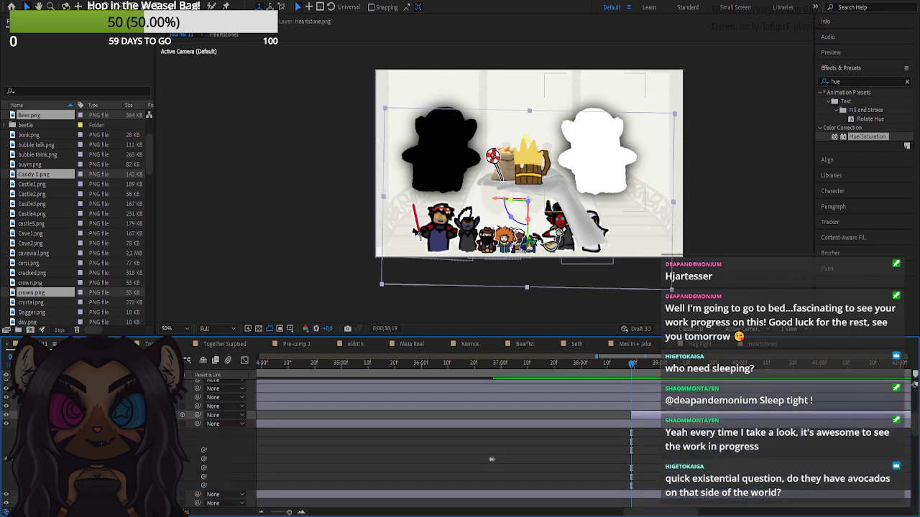
left_click(35, 424)
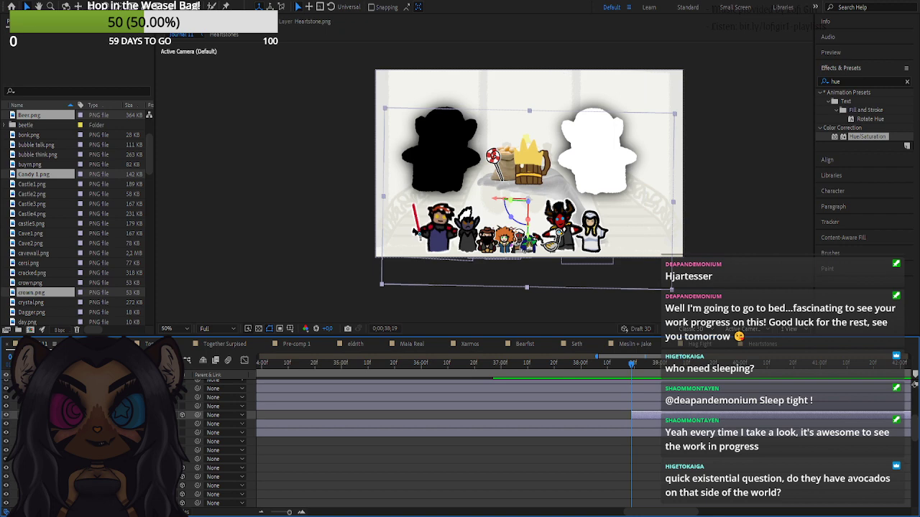
scroll(64, 438, "up", 2)
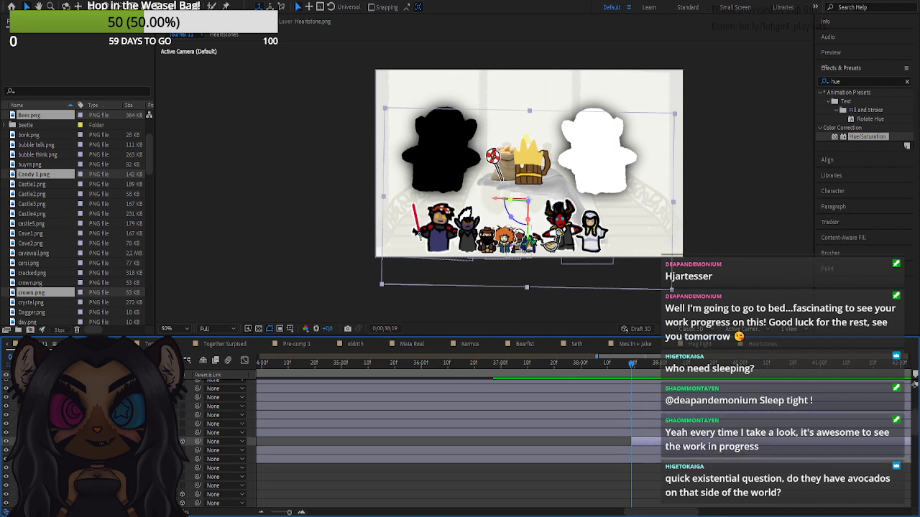
scroll(206, 418, "up", 3)
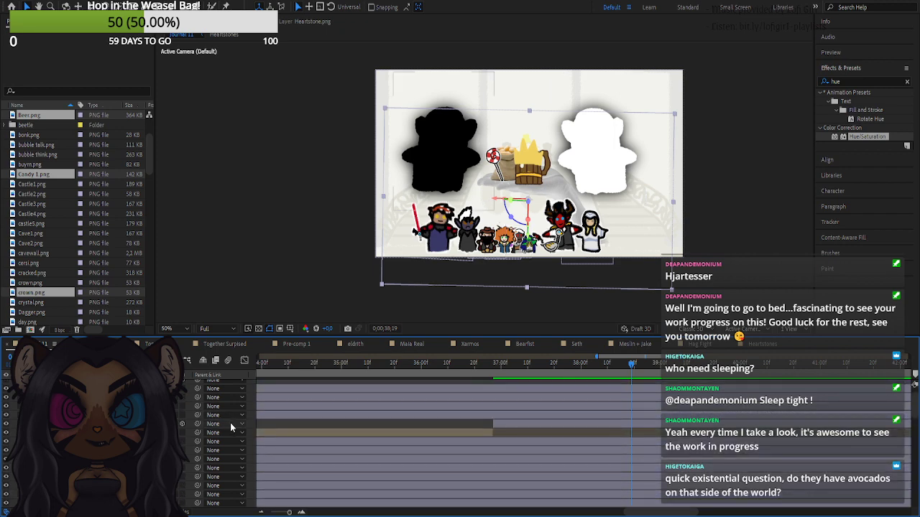
- Shorten the crown, sack, candy and mug layers together and move them to start at 0;00;38;19
left_click(337, 399)
left_click(347, 430, "shift")
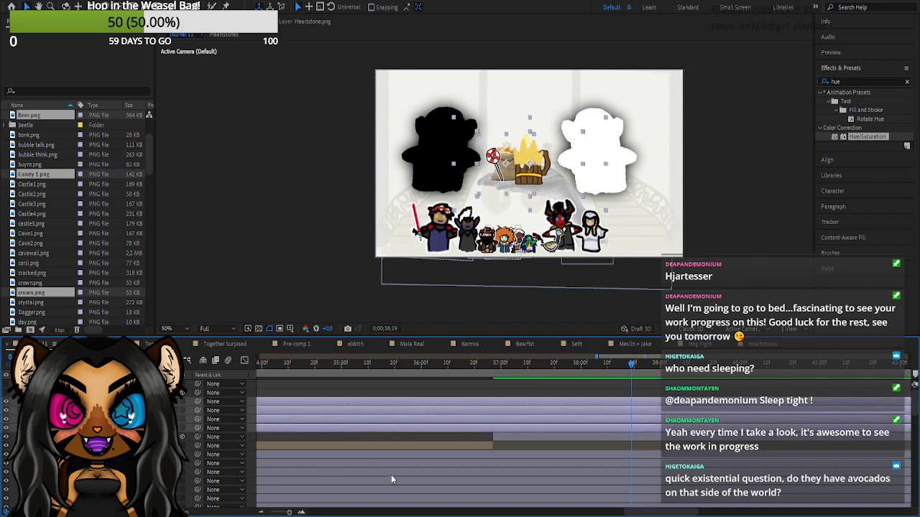
left_click_drag(289, 512, 269, 512)
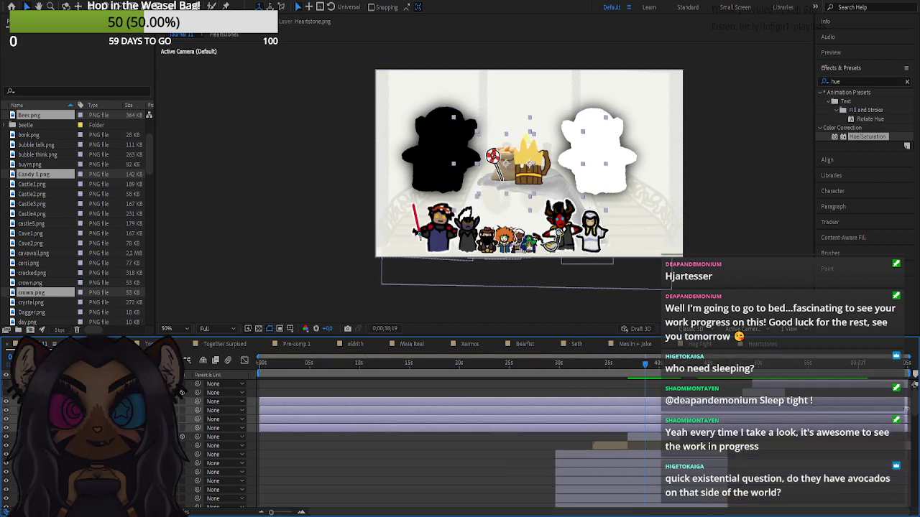
left_click_drag(909, 403, 674, 412)
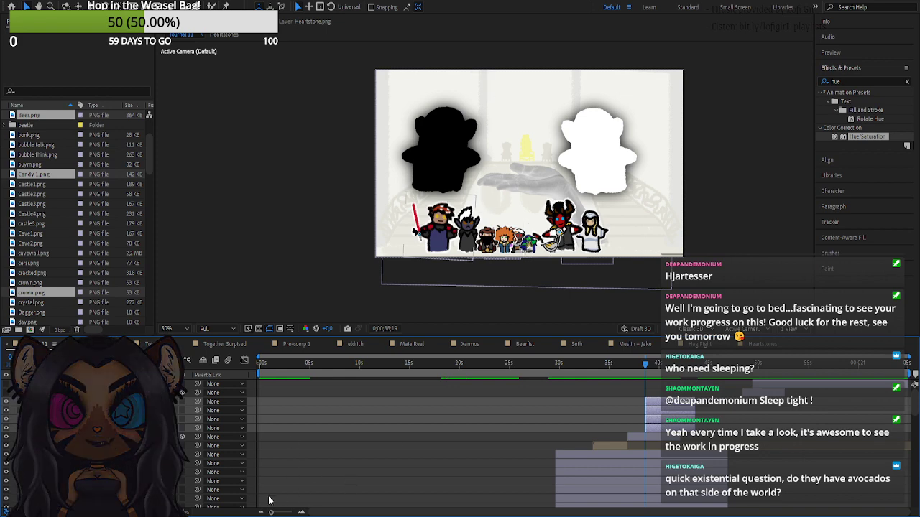
left_click(302, 512)
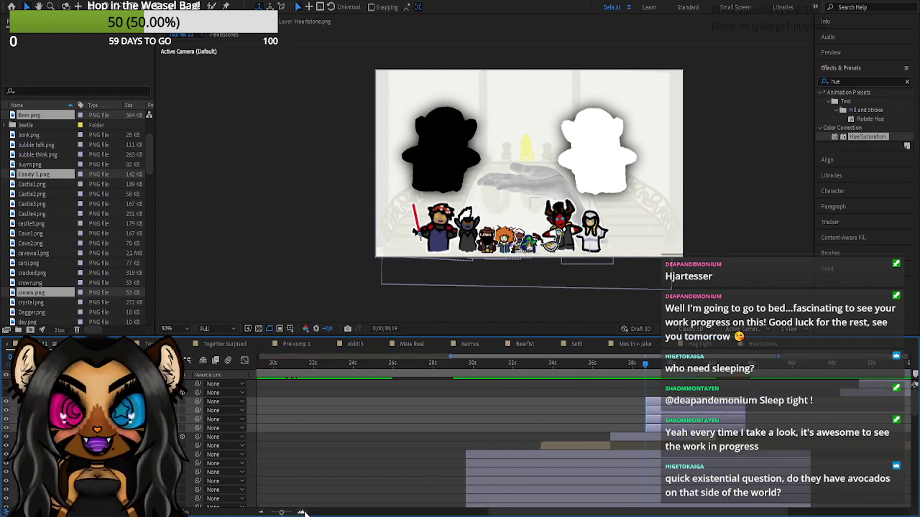
left_click(302, 512)
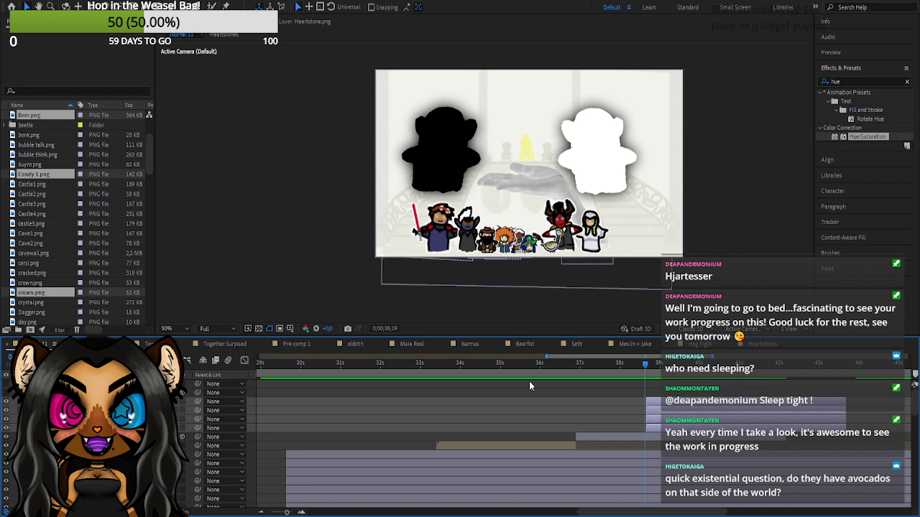
scroll(710, 461, "down", 2)
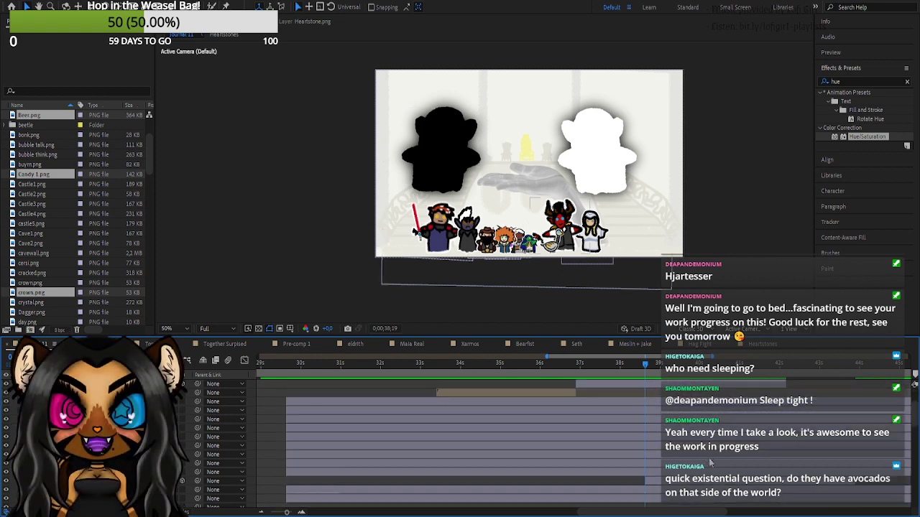
left_click(301, 512)
left_click(301, 512)
left_click(668, 395)
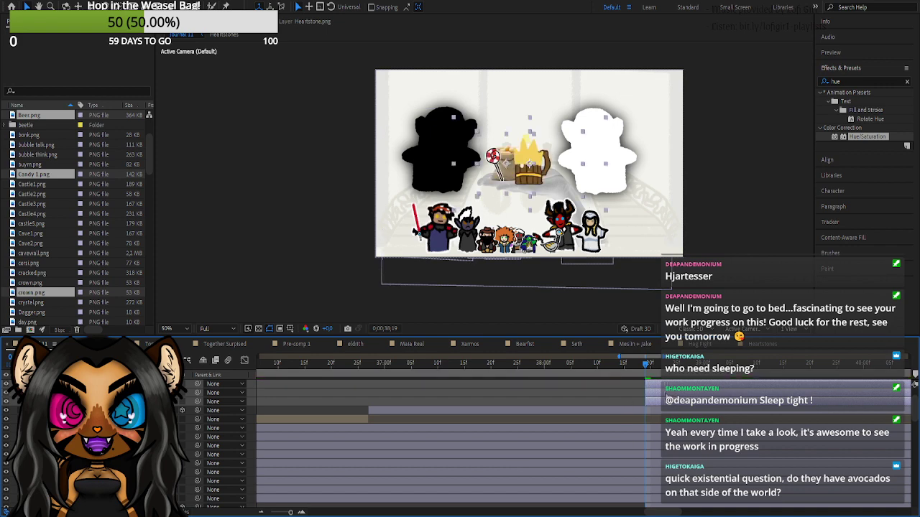
scroll(382, 373, "up", 2)
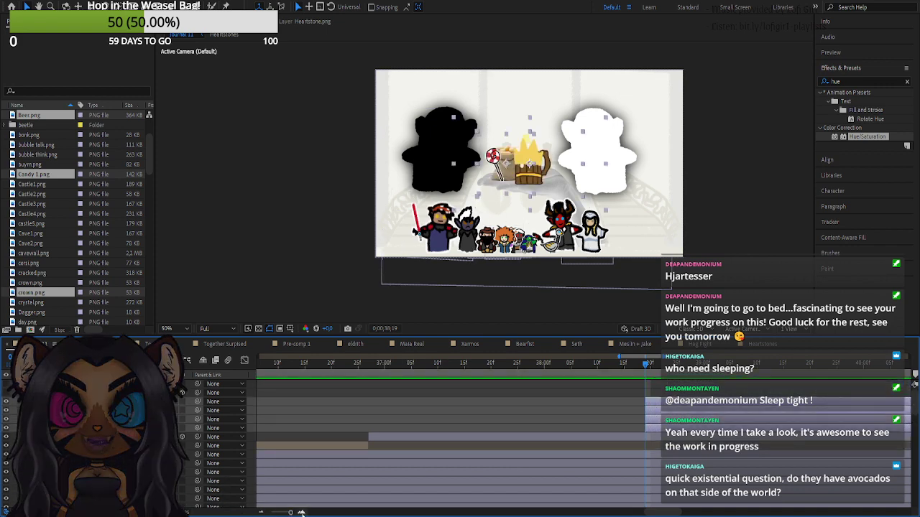
- Reorder the added image layers so the sack sits in front of the candy and the mug
left_click_drag(290, 512, 292, 507)
left_click(93, 437)
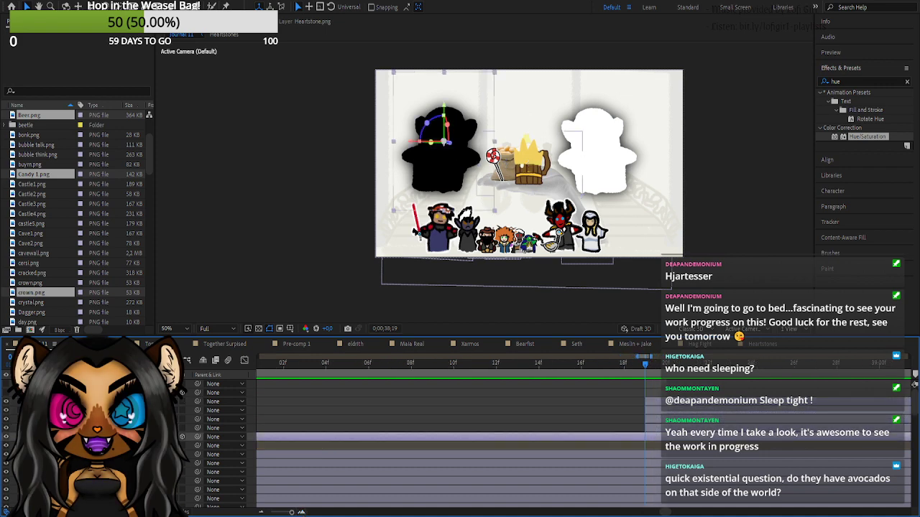
left_click(94, 419)
left_click(94, 429)
left_click_drag(94, 411, 94, 424)
left_click(317, 437)
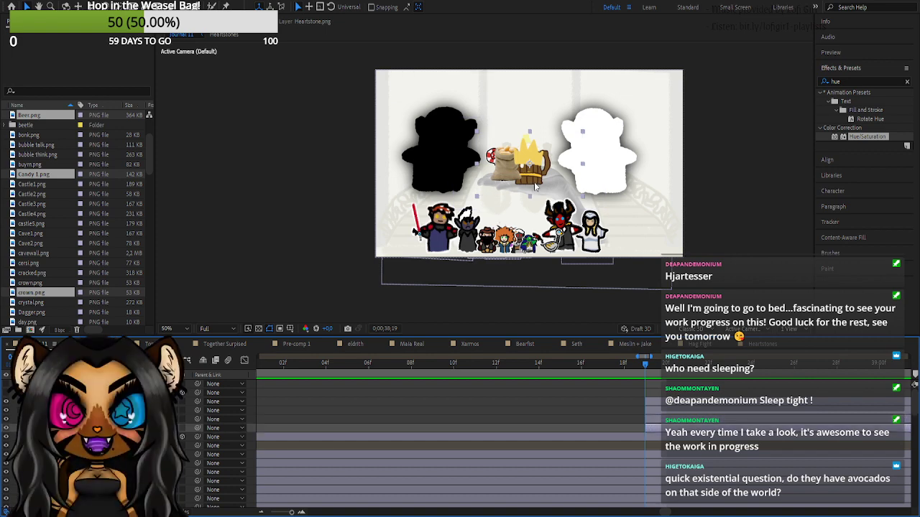
- Move the mug away from the sack towards the white silhouette, and scale down all four added images together
left_click_drag(534, 182, 553, 188)
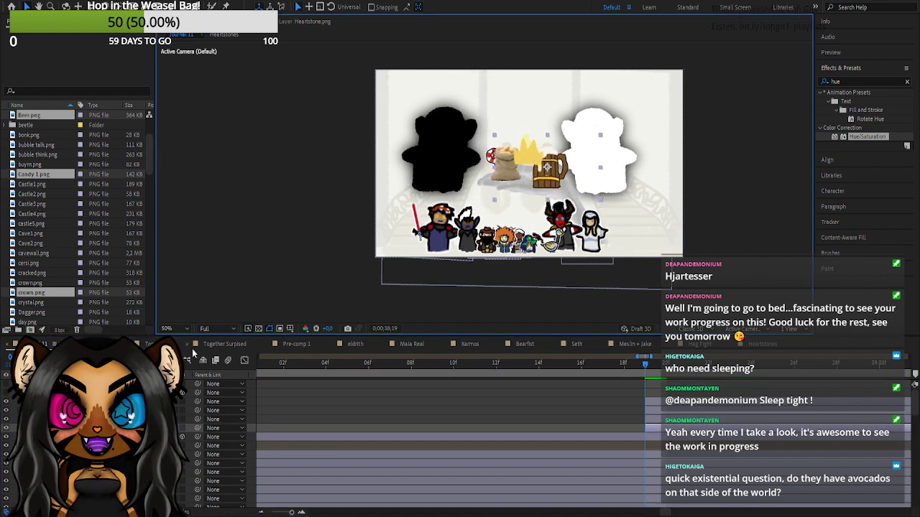
left_click(37, 428)
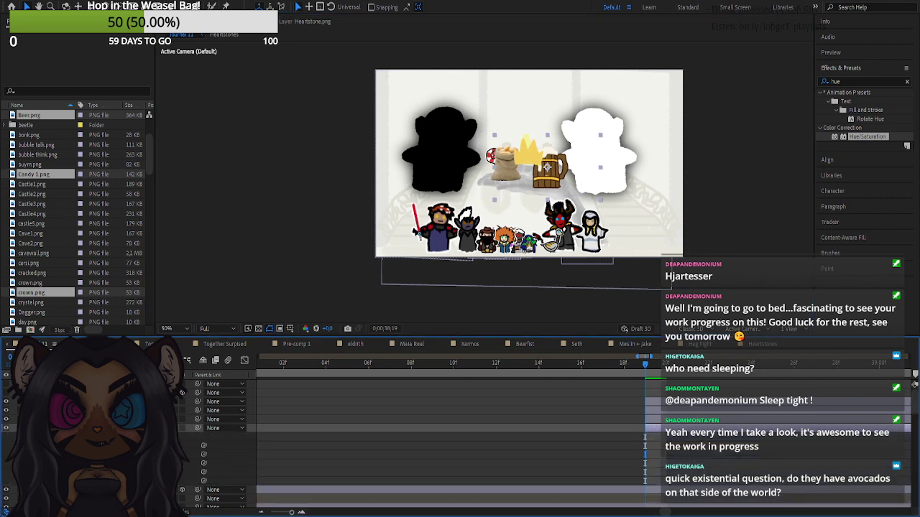
key("ctrl+a")
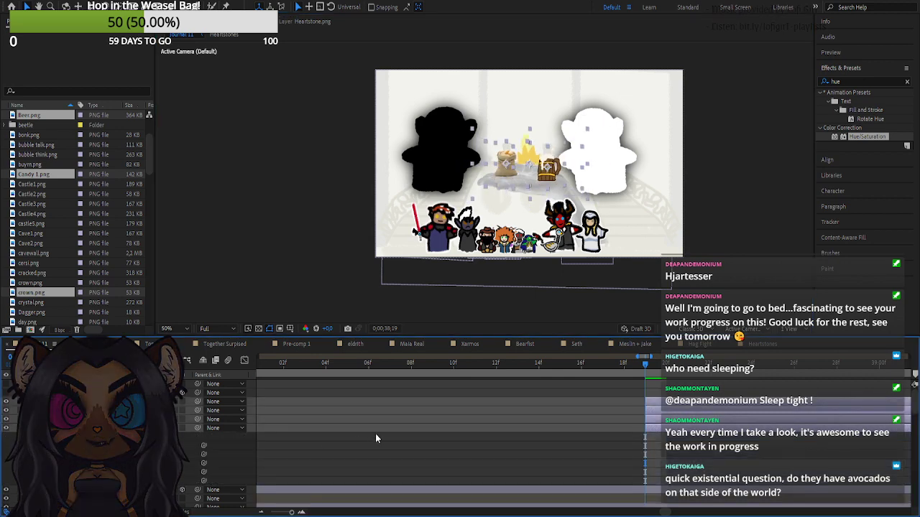
left_click(318, 431)
- Place the crown above the black silhouette's head and the candy above the white silhouette
left_click(548, 173)
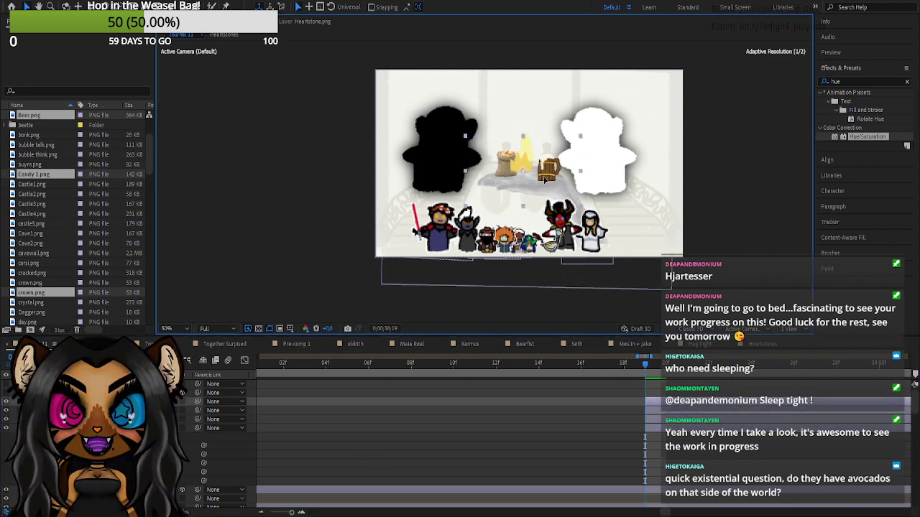
left_click_drag(526, 159, 476, 95)
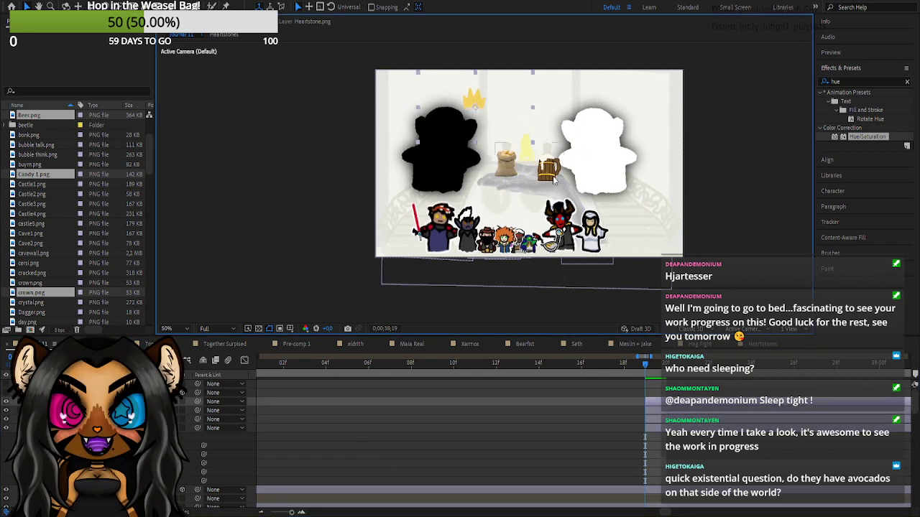
left_click_drag(553, 179, 608, 116)
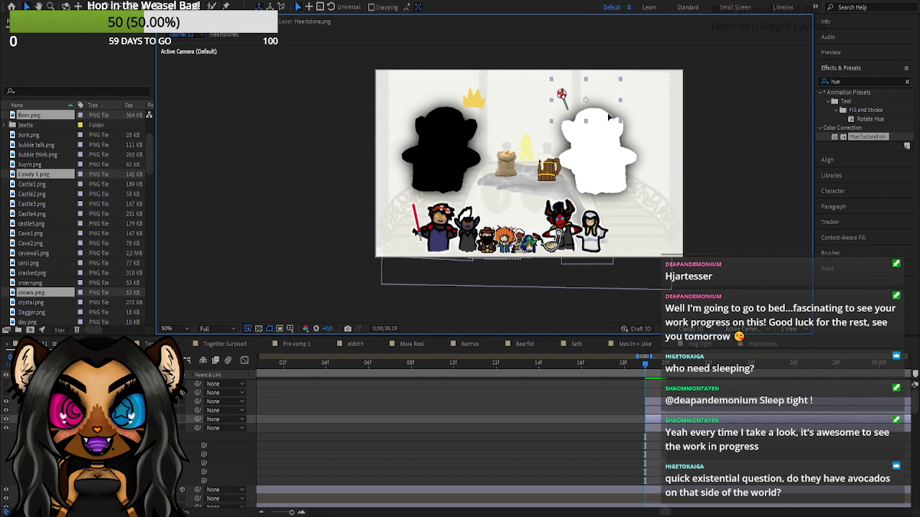
- Nudge the mug down onto the hand and bring the candy back down behind the sack
left_click(547, 180)
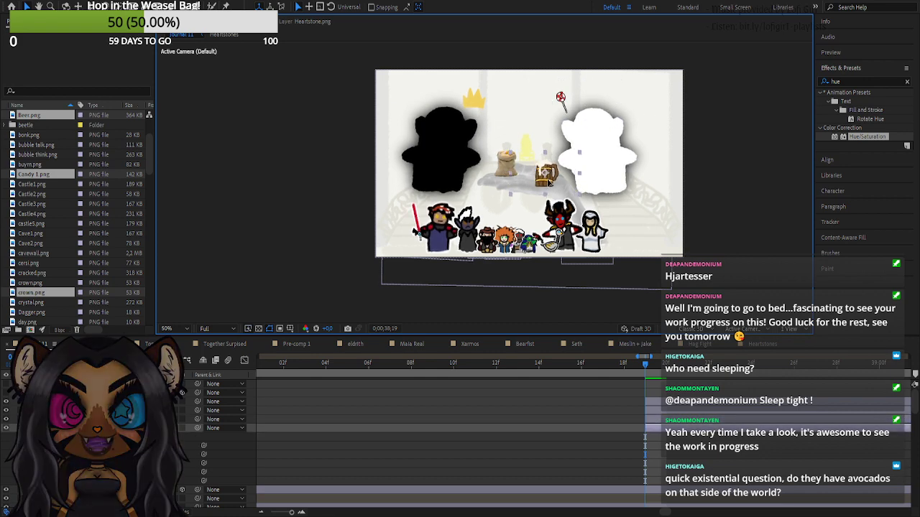
left_click(37, 428)
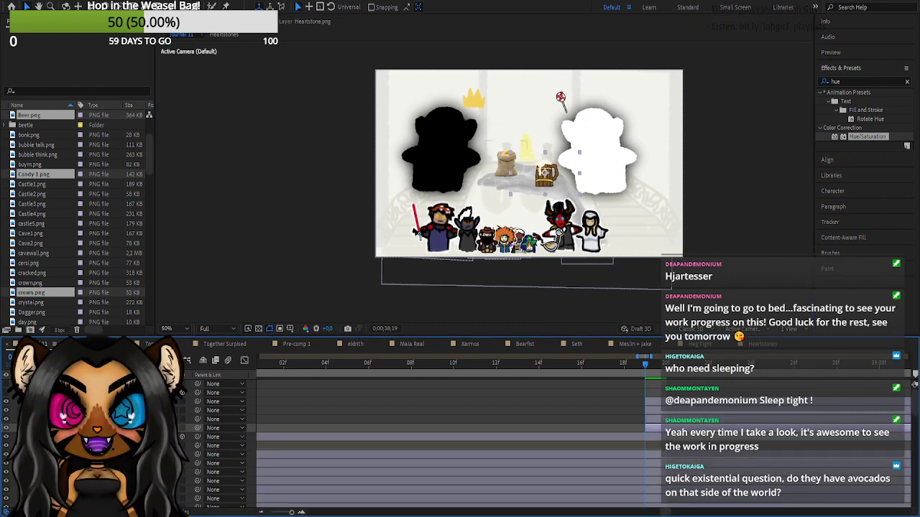
left_click(502, 172)
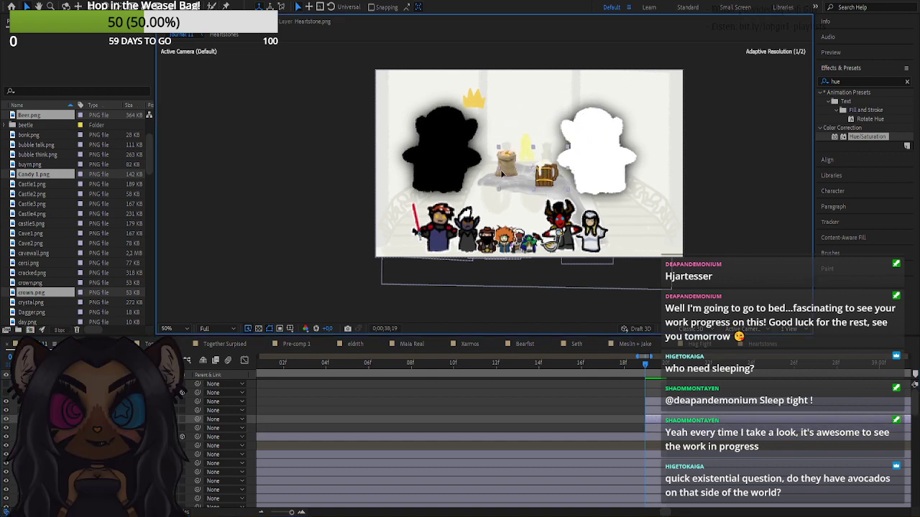
left_click_drag(501, 173, 493, 180)
- Enlarge the candy and place it upright between the sack and the mug on the hand
key("s")
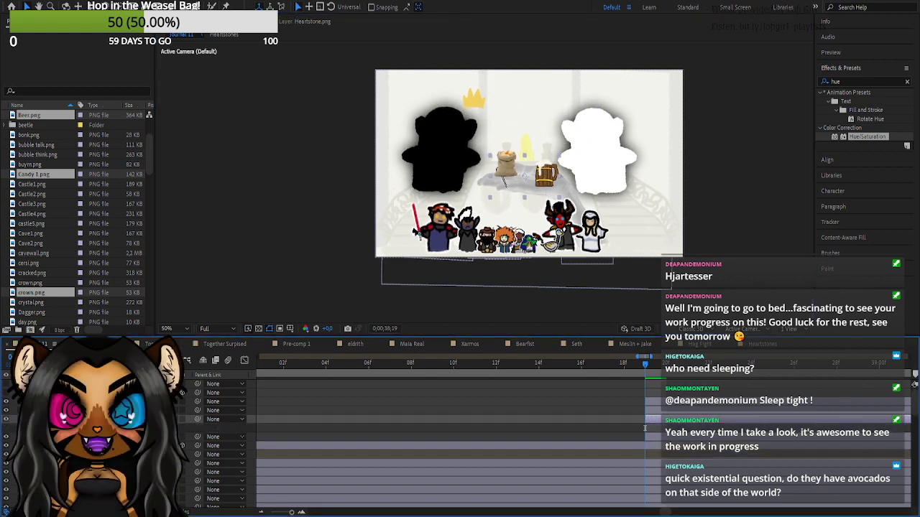
key("u")
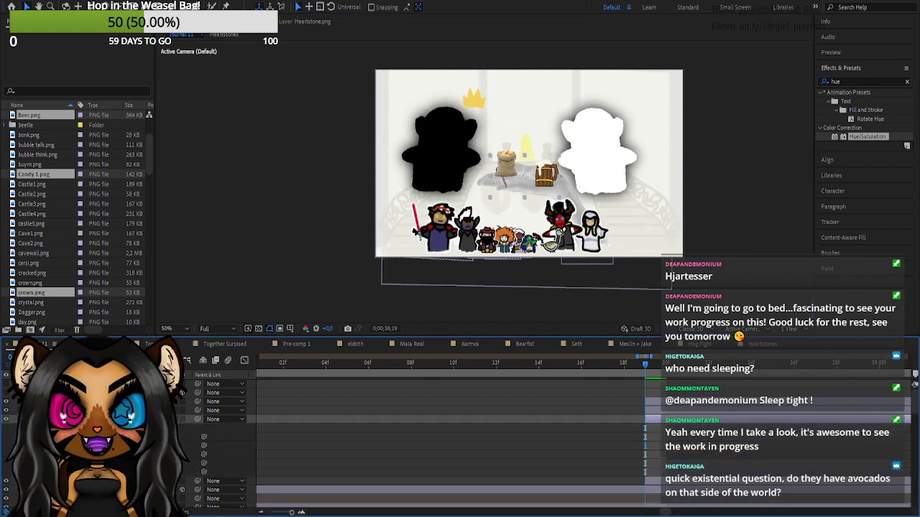
left_click_drag(140, 454, 153, 454)
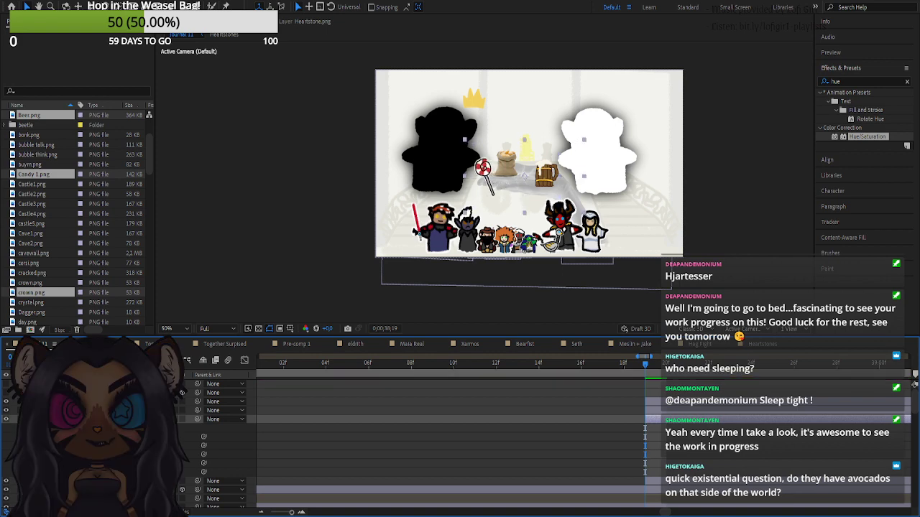
left_click_drag(486, 178, 528, 177)
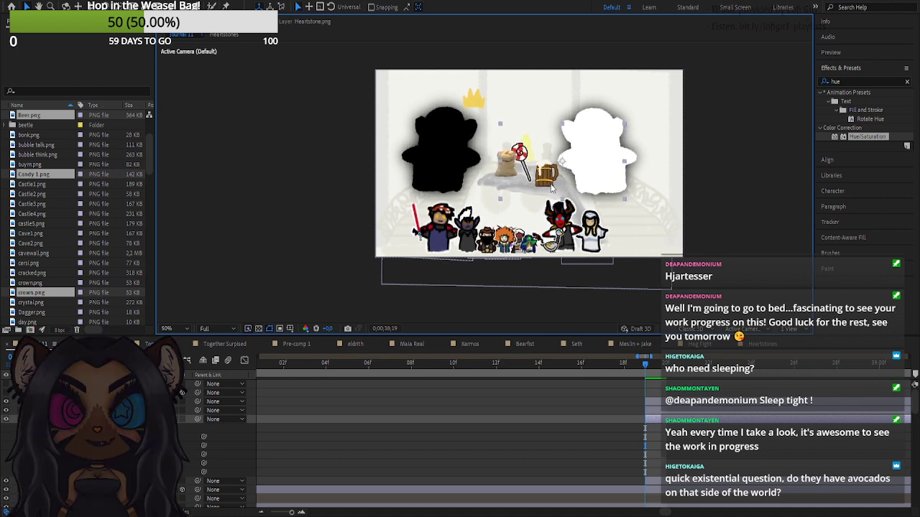
left_click(41, 419)
- Shift the sack slightly away from the candy, towards the fingertips of the hand
left_click(79, 410)
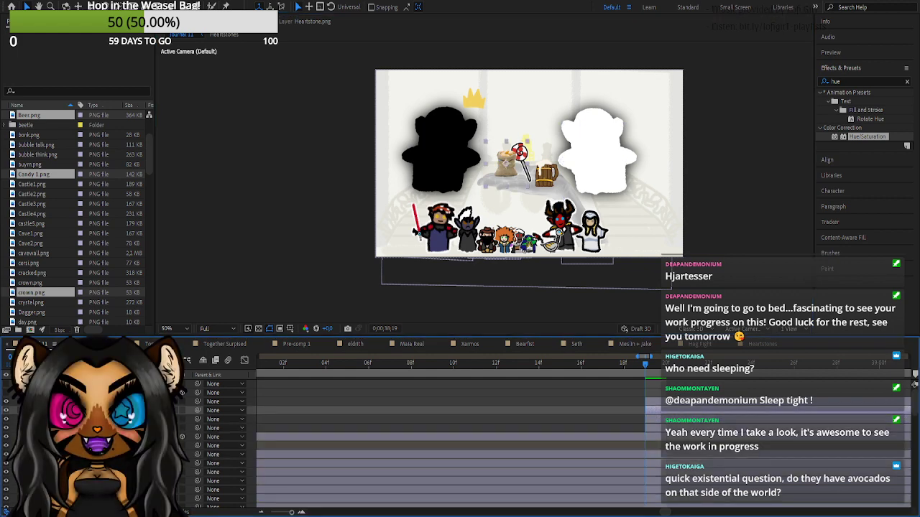
left_click_drag(507, 173, 501, 176)
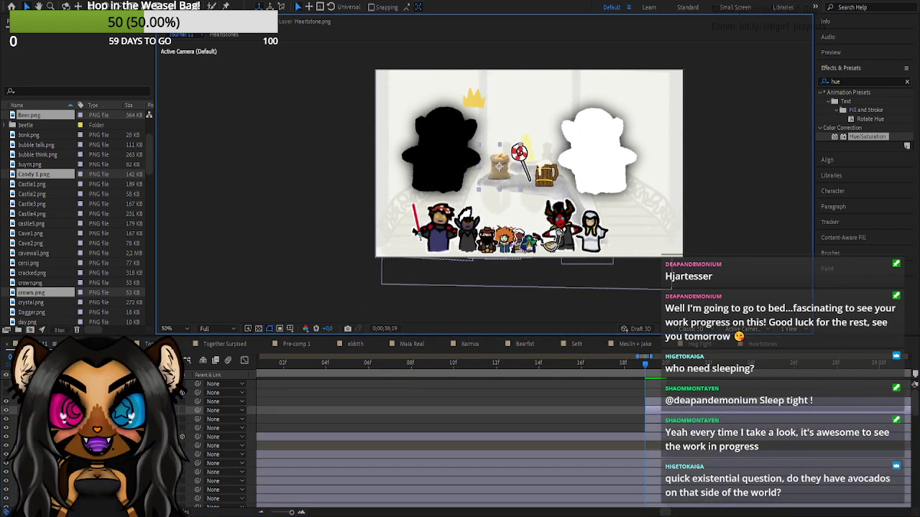
- Move the crown between the silhouettes, enlarge and tilt it, and place it behind the candy and mug above the hand
left_click(40, 410)
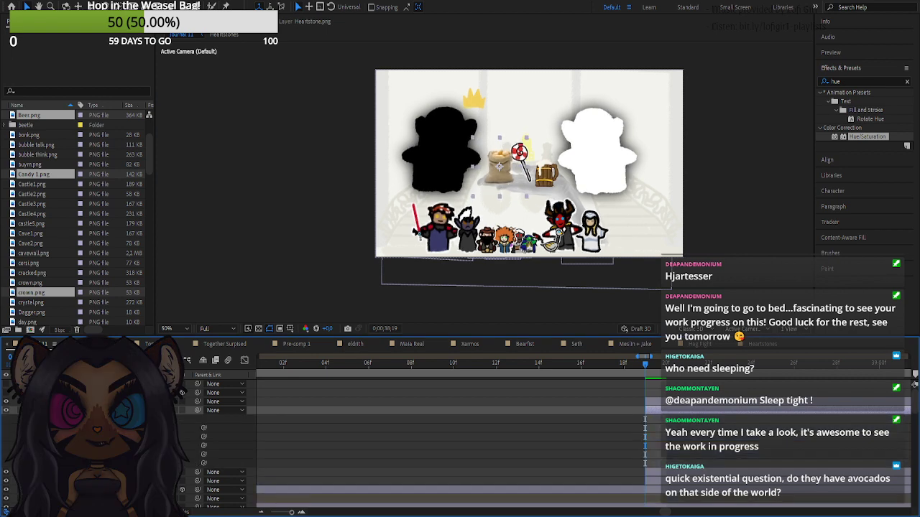
left_click(41, 411)
left_click(41, 401)
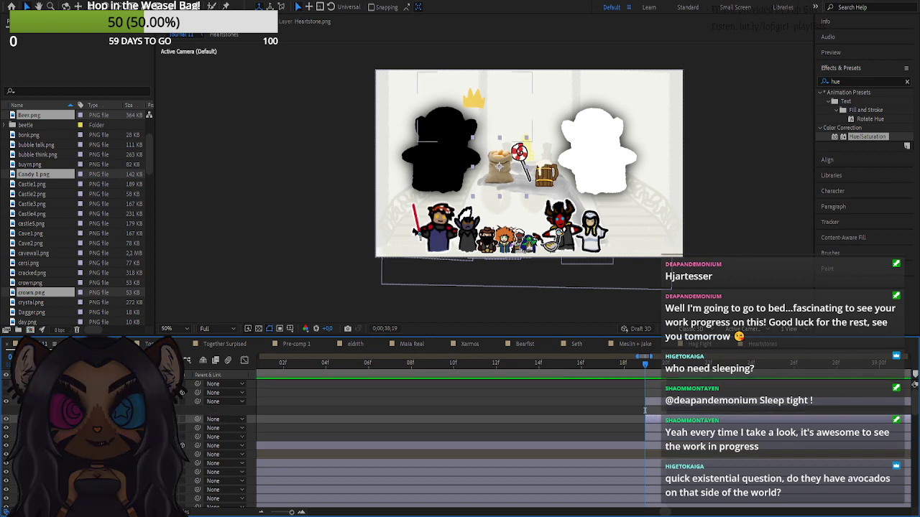
left_click(44, 410)
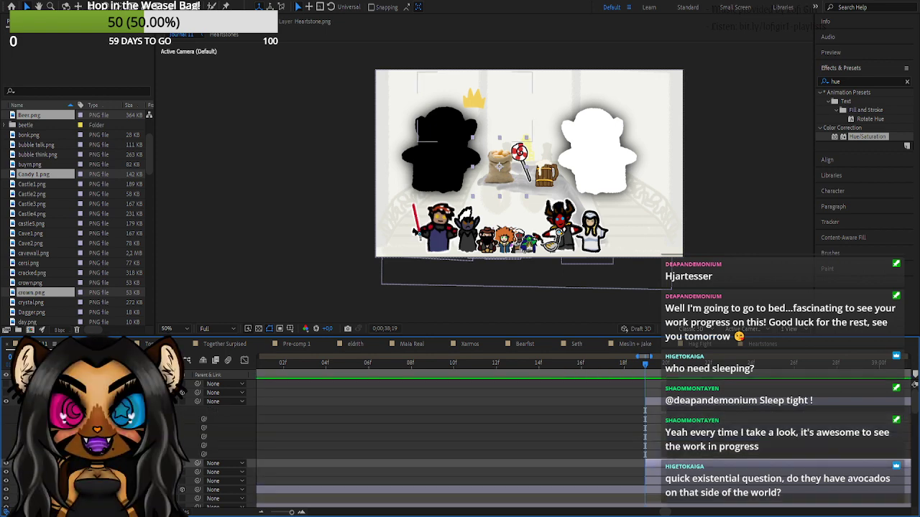
left_click_drag(138, 429, 262, 430)
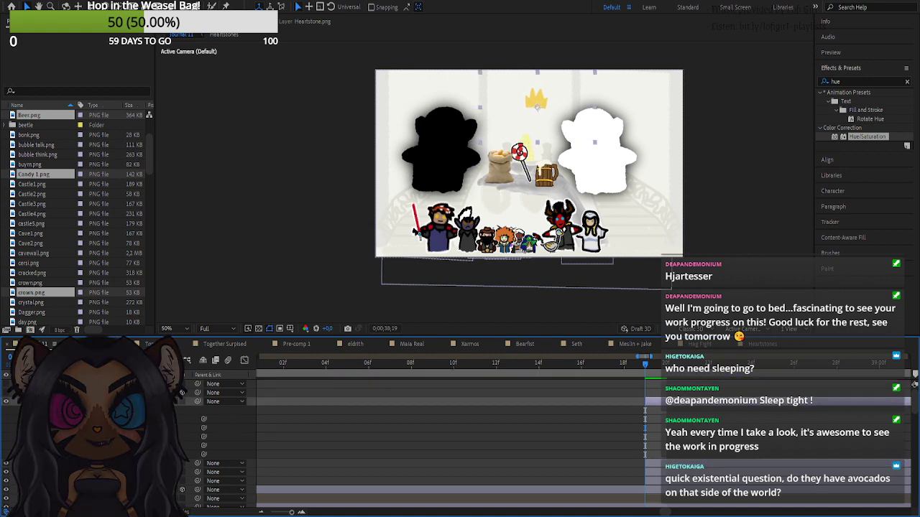
left_click_drag(167, 429, 247, 417)
left_click_drag(136, 428, 144, 446)
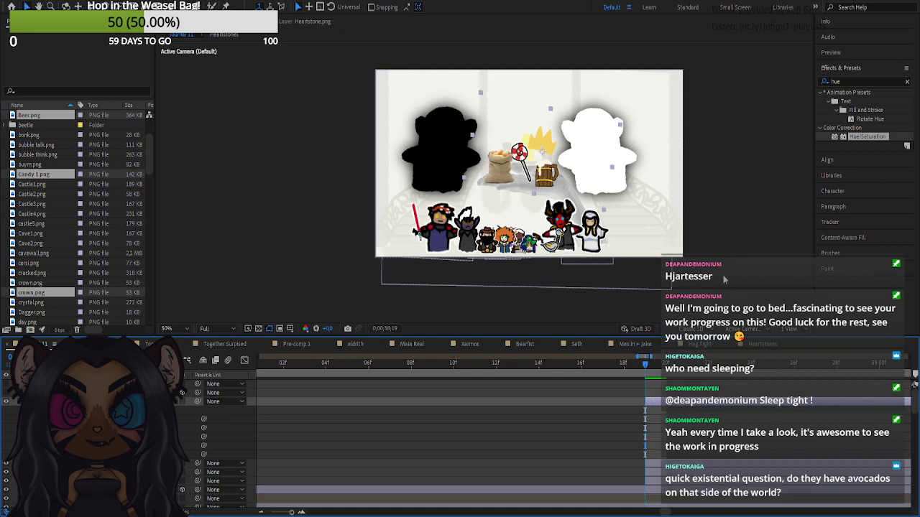
left_click(724, 280)
left_click(41, 402)
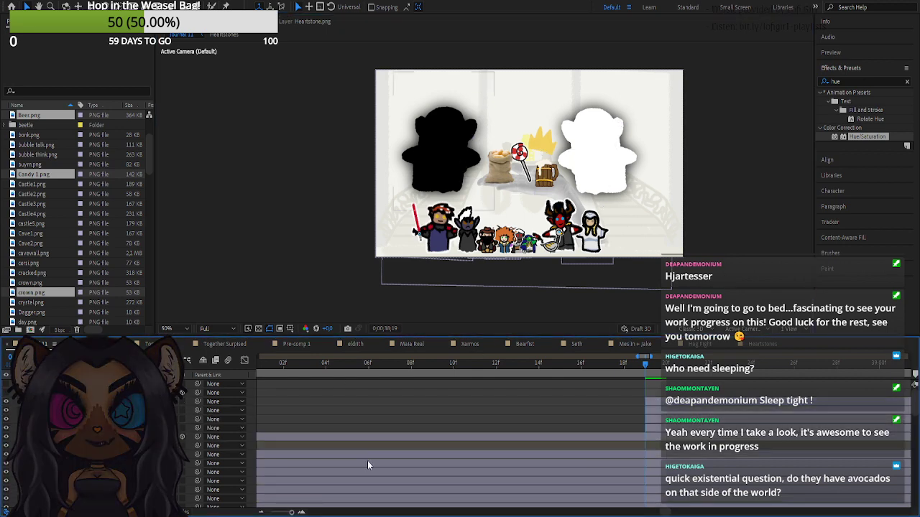
- Stagger the starts of the candy, sack and crown layers one frame apart after the mug layer
left_click(656, 419)
left_click(655, 402, "shift")
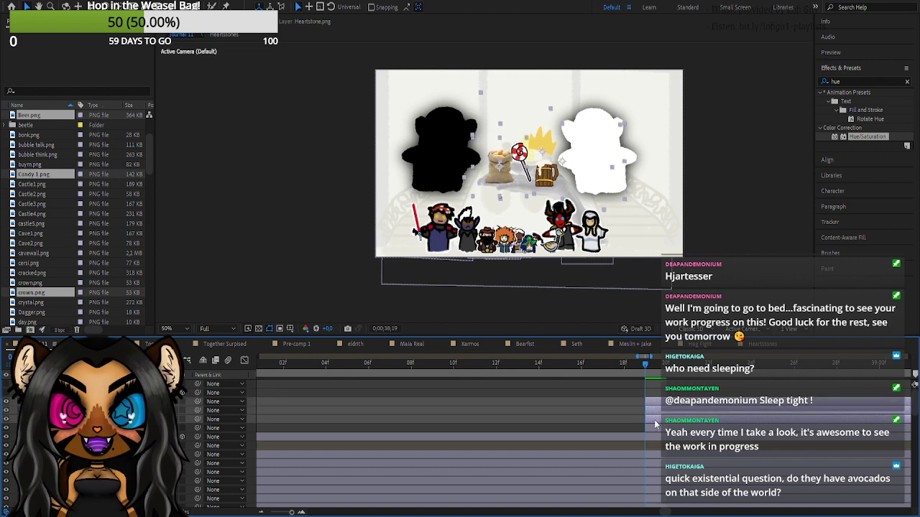
left_click_drag(662, 422, 680, 424)
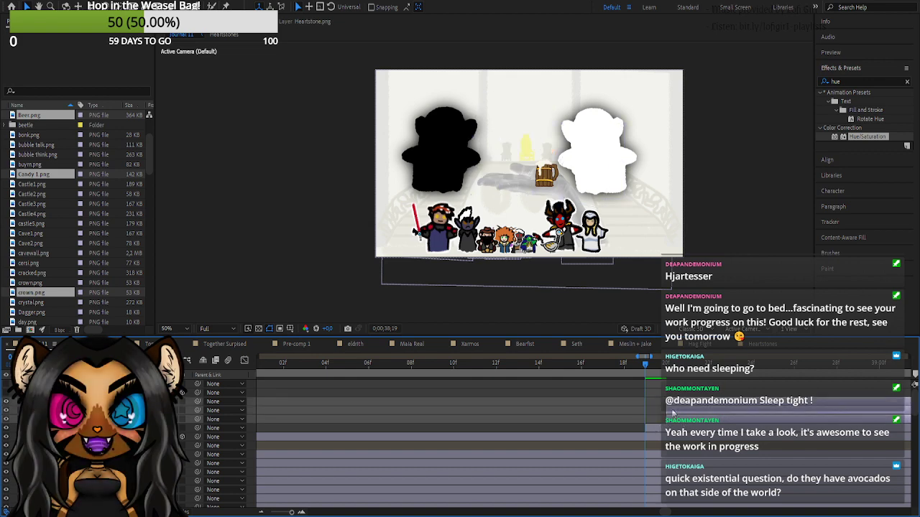
left_click(611, 430)
left_click(679, 412)
left_click(678, 405, "ctrl")
left_click_drag(678, 406, 696, 406)
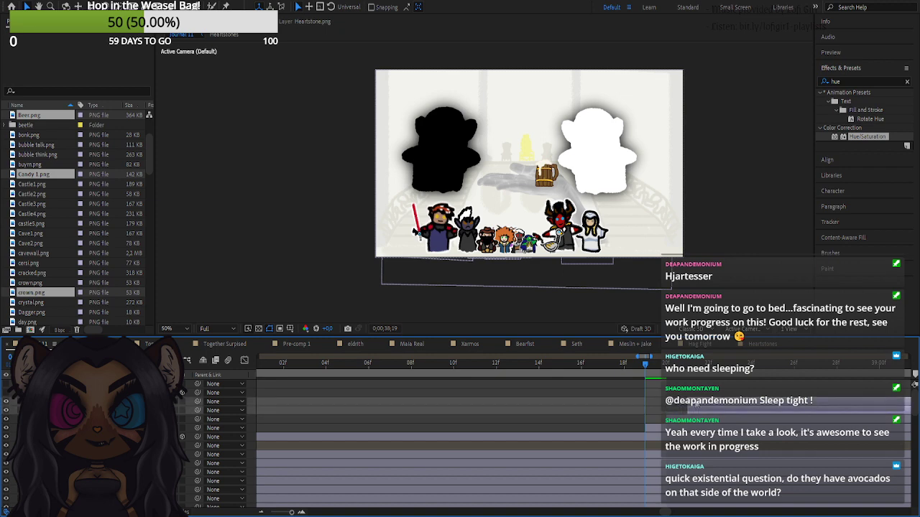
left_click(630, 416)
left_click(701, 404)
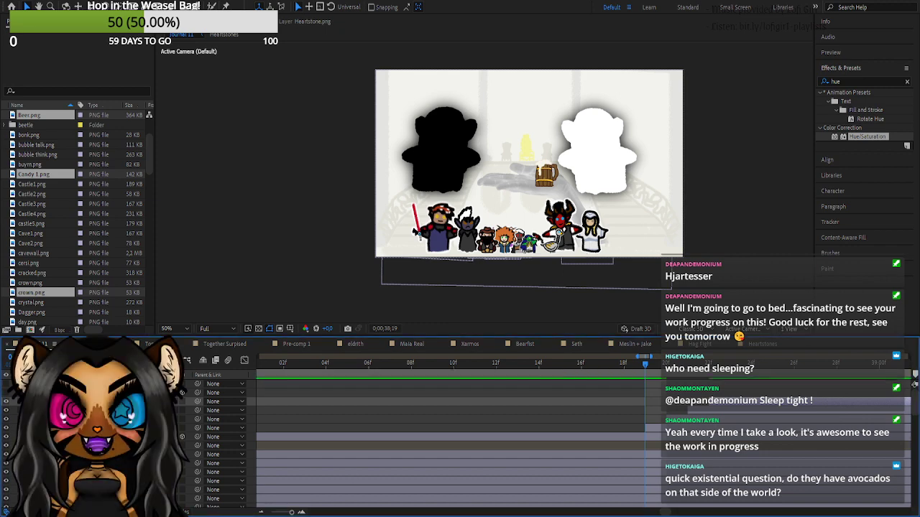
- Preview the items appearing on the hand, starting playback from 0;00;38;12
left_click_drag(646, 365, 496, 401)
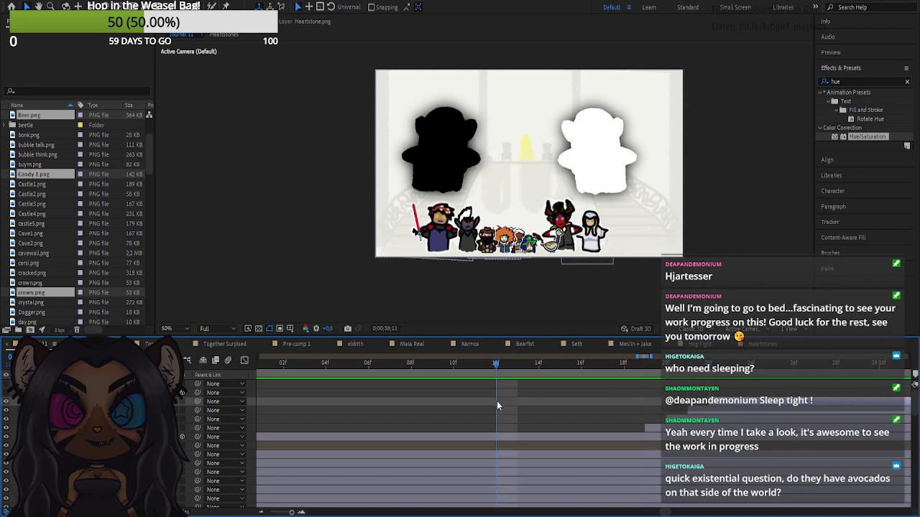
key("space")
key("space")
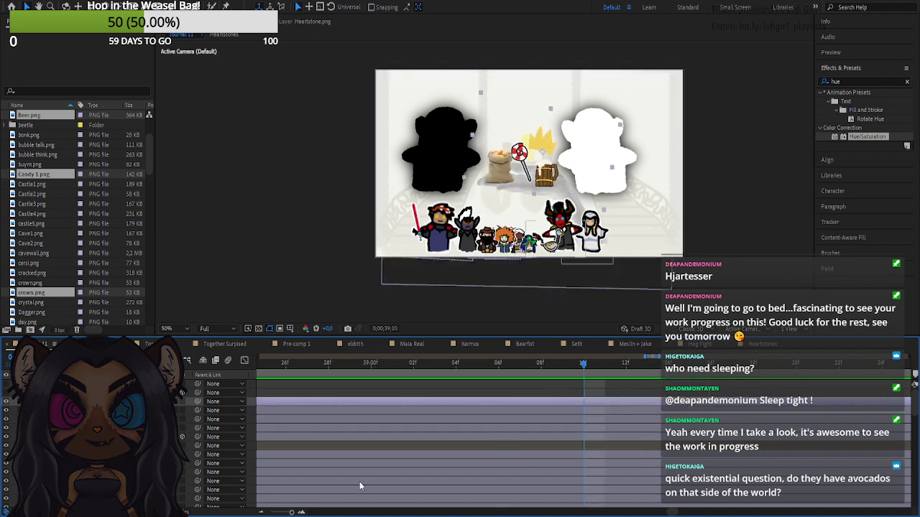
- Widen the stagger between the mug, candy, sack and crown layers to about four or five frames each
left_click(283, 513)
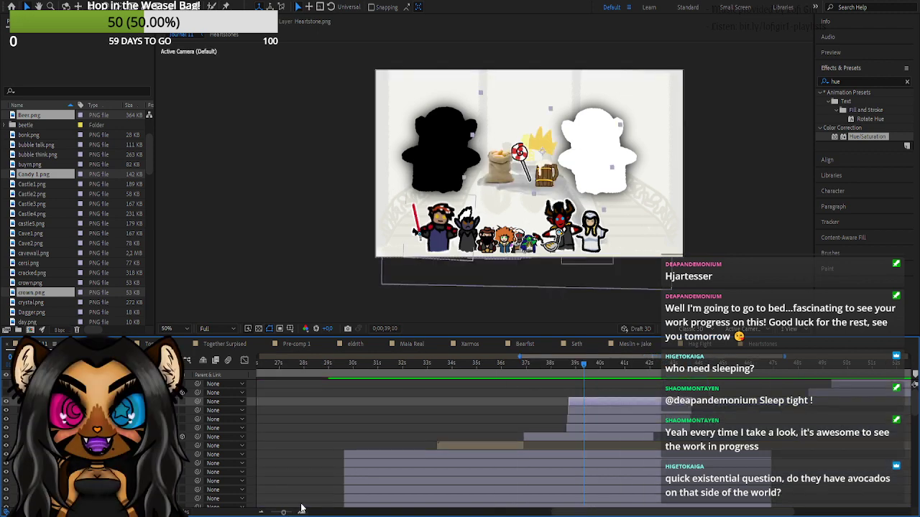
left_click(302, 510)
left_click(536, 427)
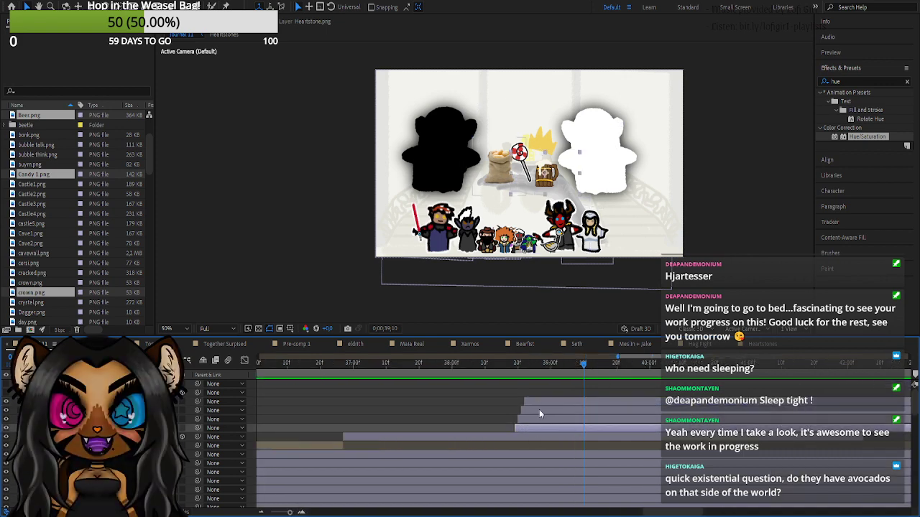
left_click(540, 419)
left_click(540, 402, "shift")
left_click_drag(539, 403, 545, 402)
left_click(514, 402)
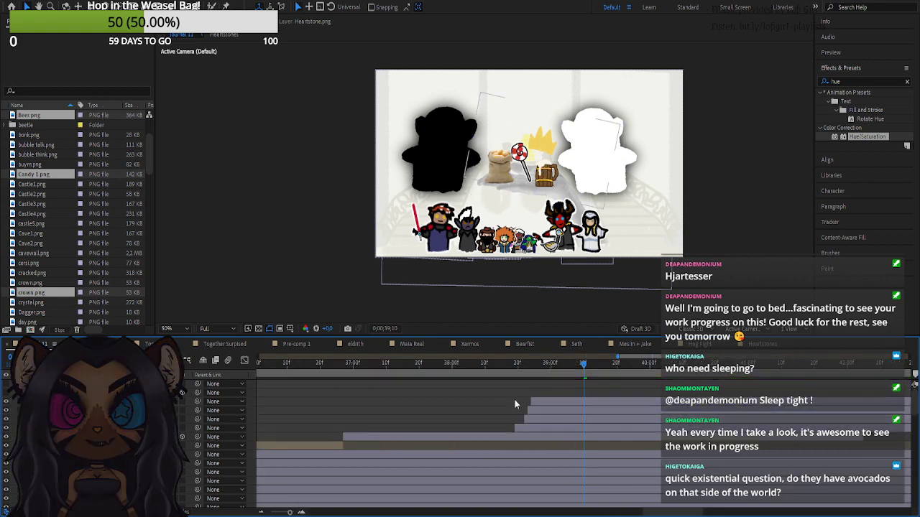
double_click(539, 402)
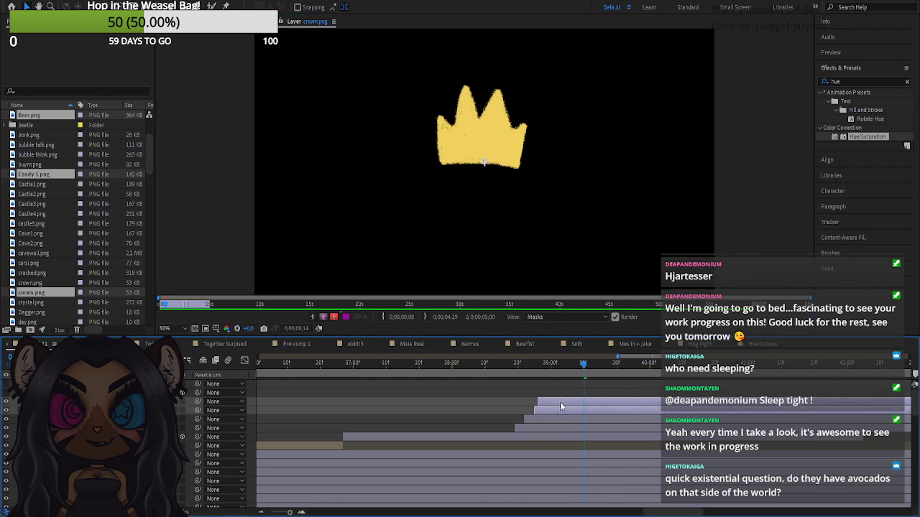
mouse_move(560, 402)
left_mouse_down()
mouse_move(491, 401)
mouse_move(569, 403)
left_mouse_up()
left_click(545, 419)
left_click(563, 402, "shift")
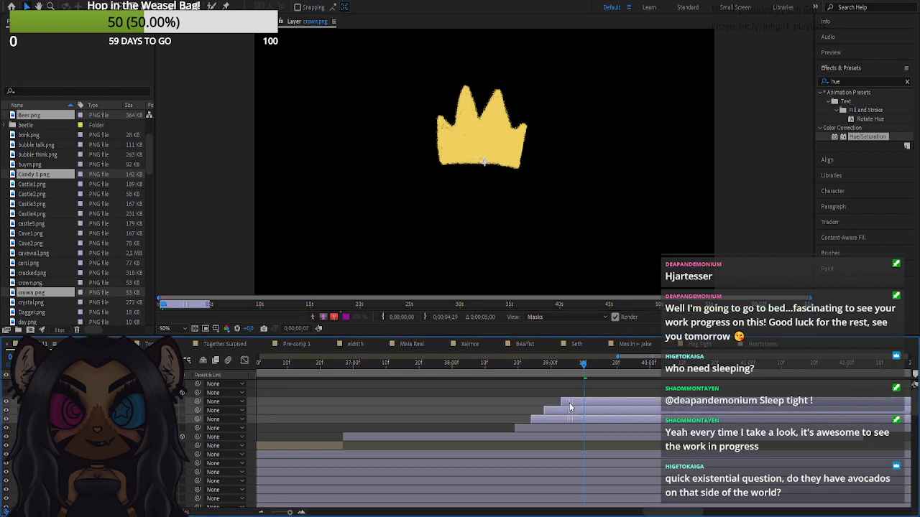
left_click(518, 393)
- Return to the composition view and play the item sequence again from 0;00;38;12
left_click(492, 366)
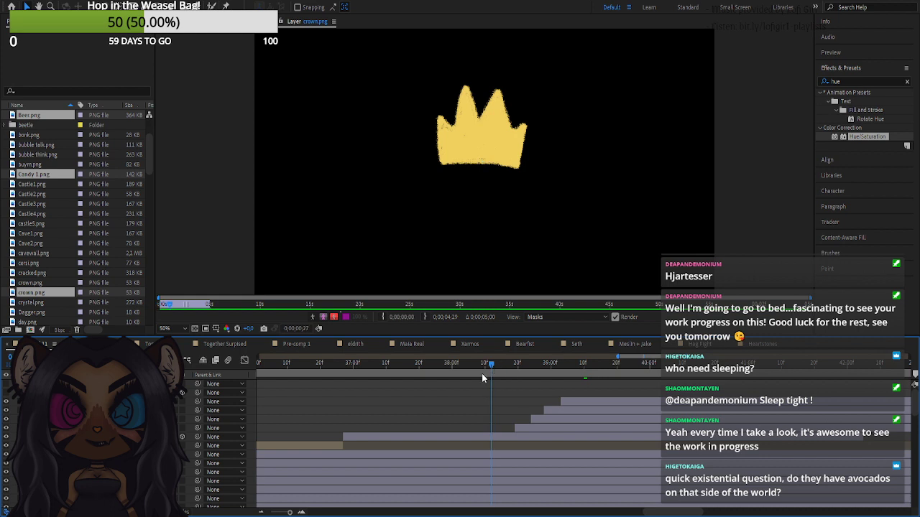
left_click(221, 25)
key("space")
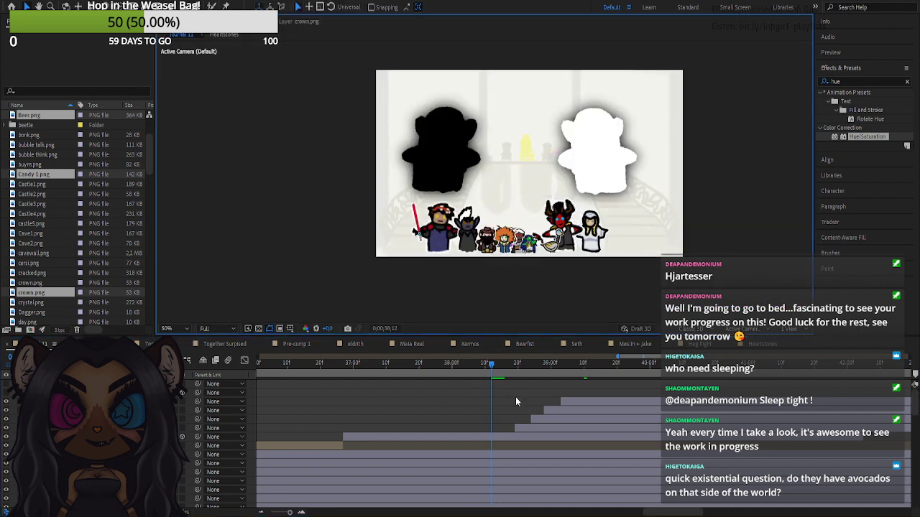
key("space")
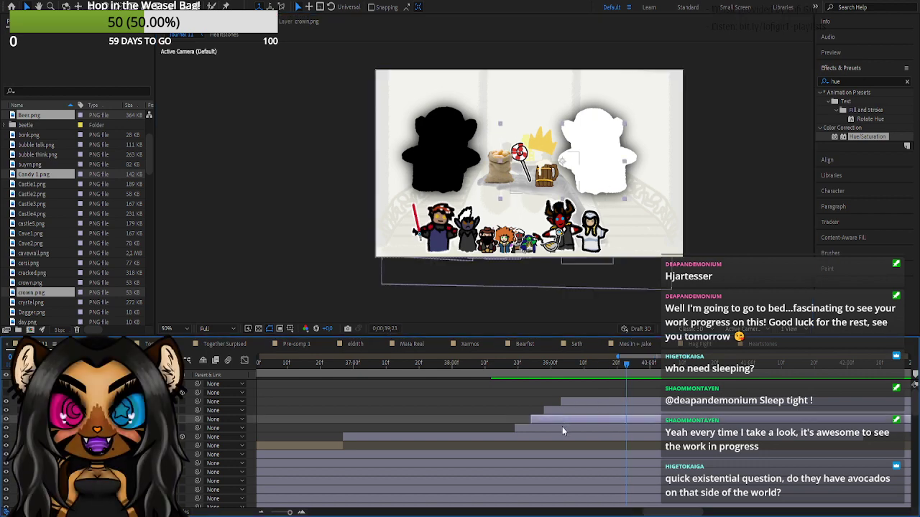
- Delay the candy, sack and crown layers further, about seven frames between the first items and ten before the crown
double_click(580, 401)
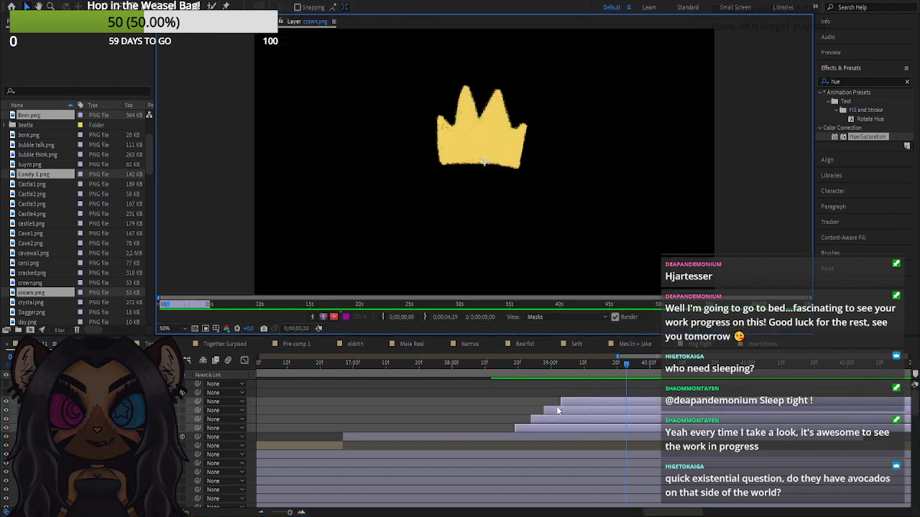
left_click(539, 418)
left_click(574, 401, "shift")
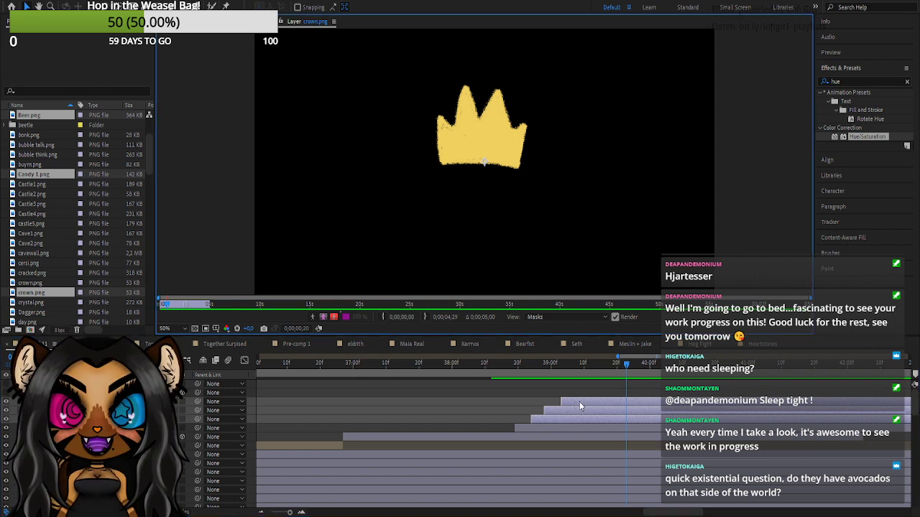
left_click_drag(582, 402, 589, 402)
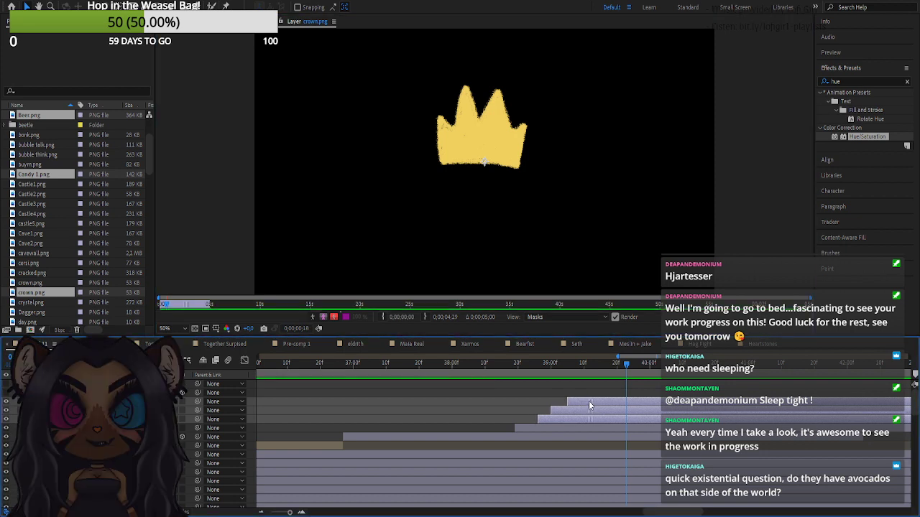
left_click(517, 403)
left_click(571, 411)
left_click(575, 402, "shift")
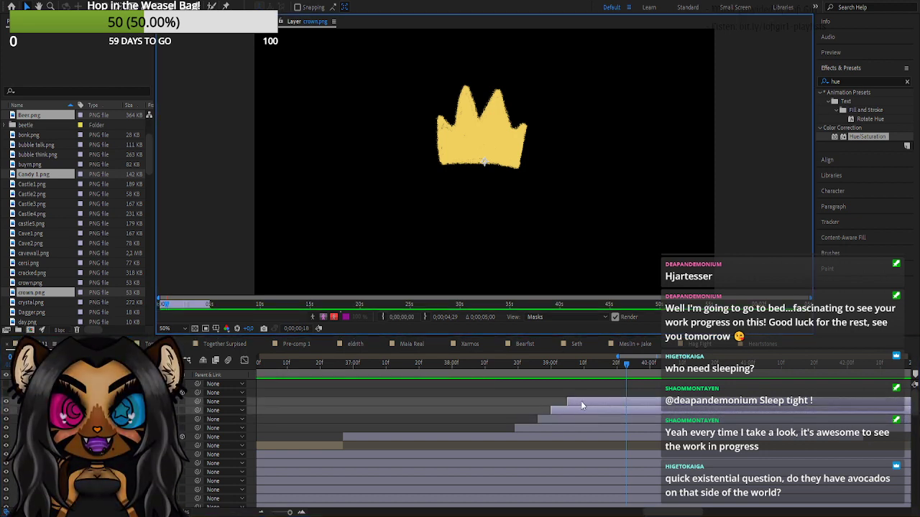
left_click_drag(584, 402, 607, 401)
left_click(576, 391)
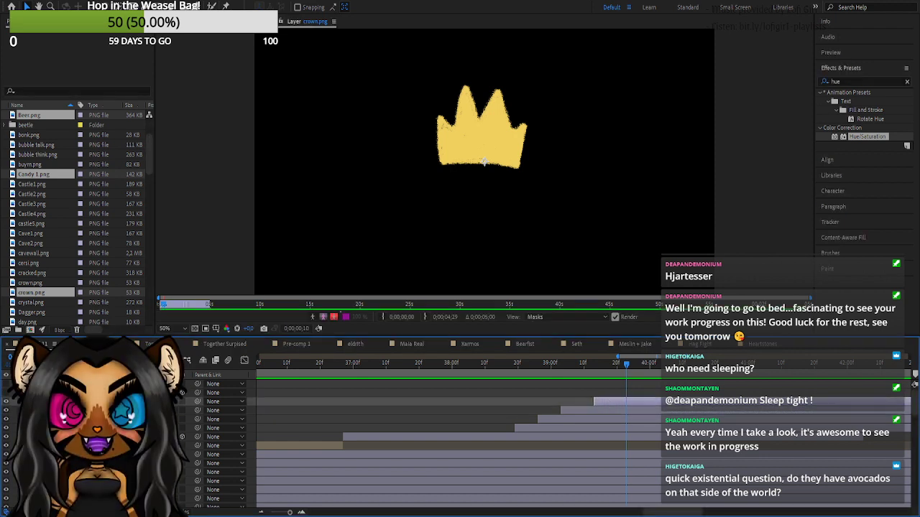
- Duplicate the tan layer of black rocks, move the copy above the crown layer and start it shortly after the crown
left_click(296, 446)
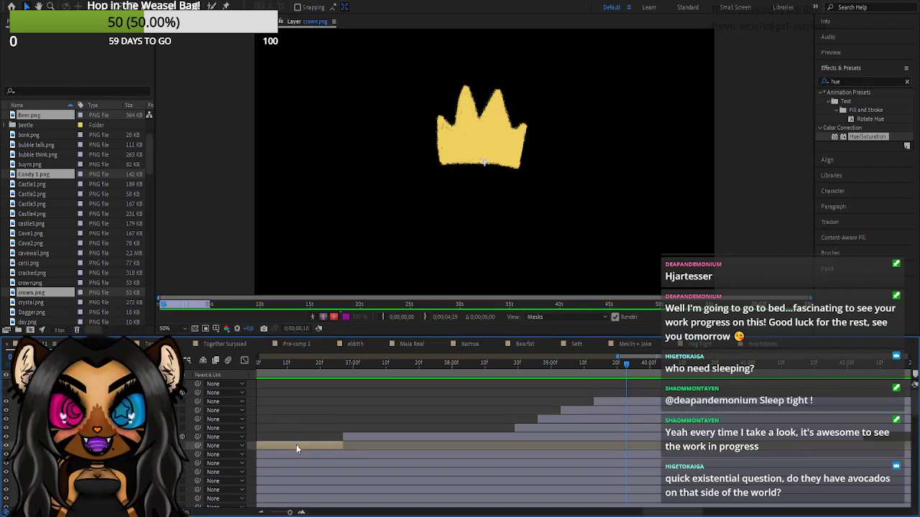
key("ctrl+d")
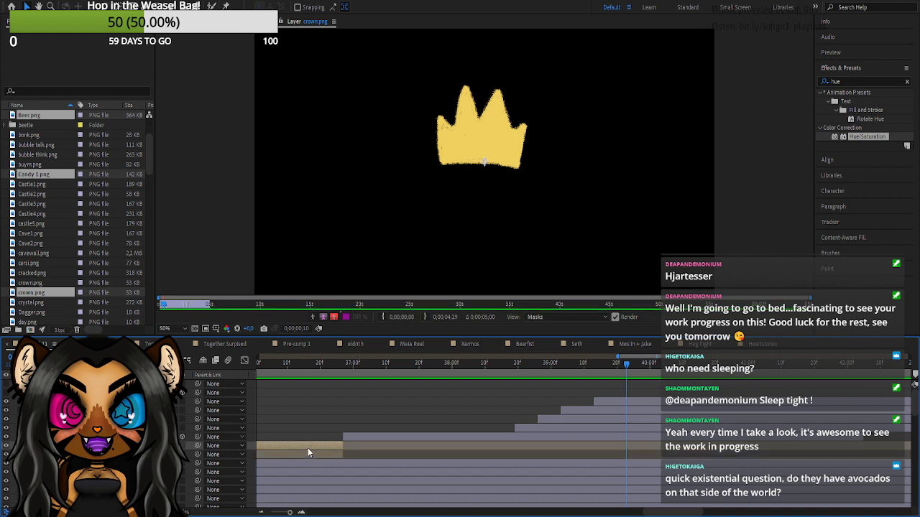
left_click_drag(307, 448, 312, 390)
left_click_drag(79, 446, 79, 398)
left_click_drag(286, 406, 653, 403)
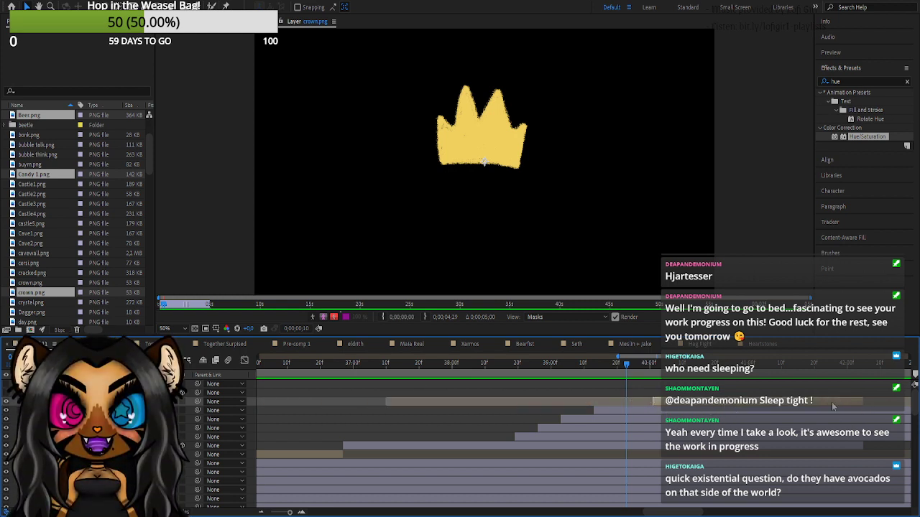
left_click_drag(832, 405, 798, 406)
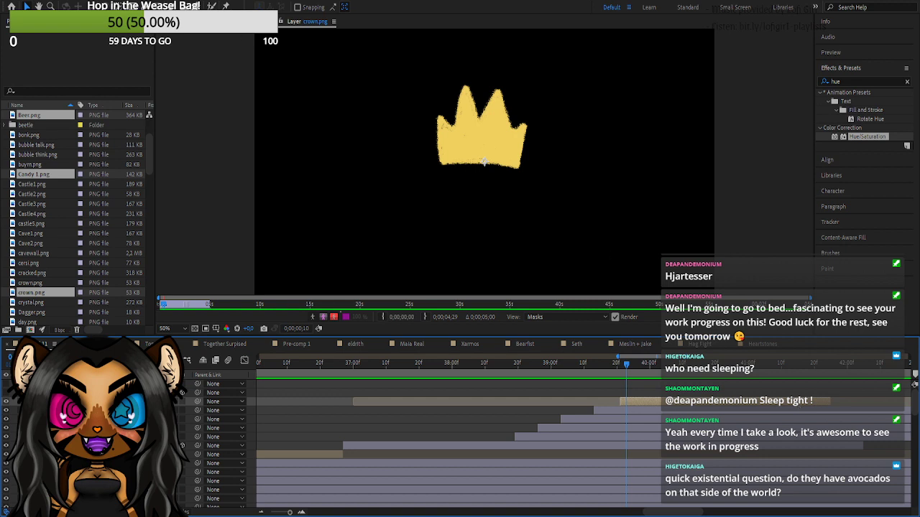
left_click(222, 21)
mouse_move(638, 401)
left_mouse_down()
mouse_move(620, 403)
mouse_move(654, 403)
mouse_move(641, 404)
left_mouse_up()
- Play back the scene to check the timing of the rocks following the crown, stopping at 0;00;40;19
key("space")
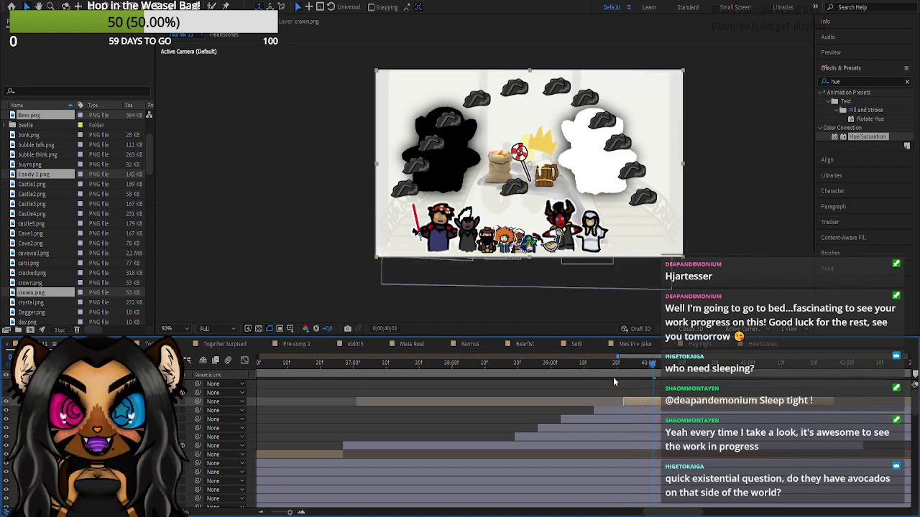
left_click(261, 512)
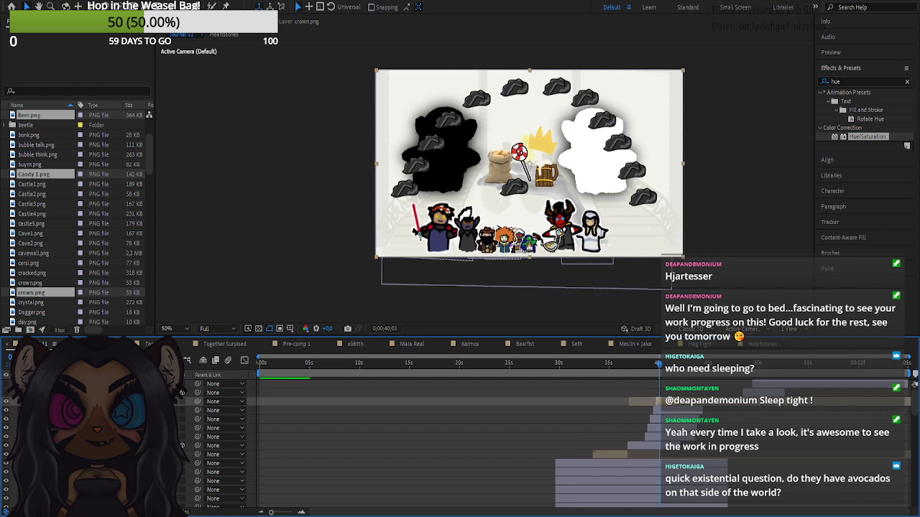
key("space")
key("space")
- Trim the end of the duplicated rocks layer to 0;00;40;19
left_click(303, 513)
left_click(303, 512)
left_click(302, 512)
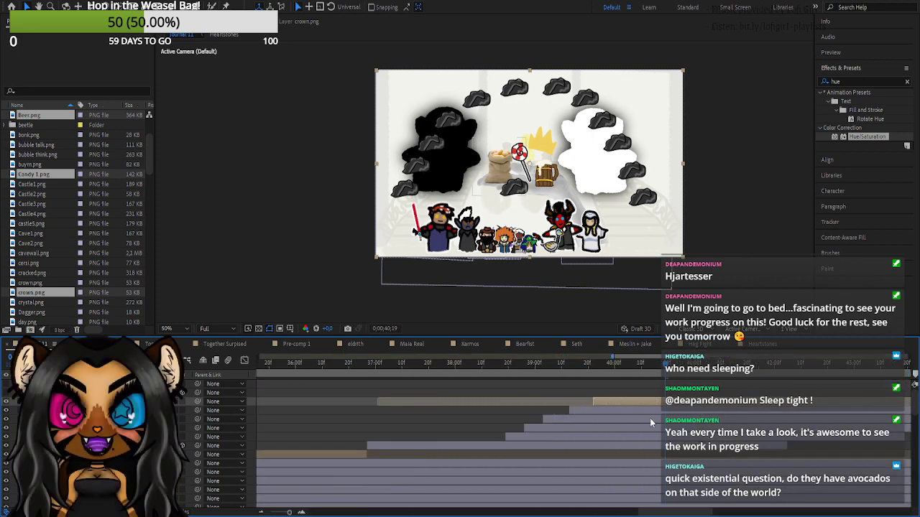
left_click_drag(684, 402, 664, 402)
- Trim the ends of the crown, sack, candy and mug layers to 0;00;40;19
left_click(669, 411)
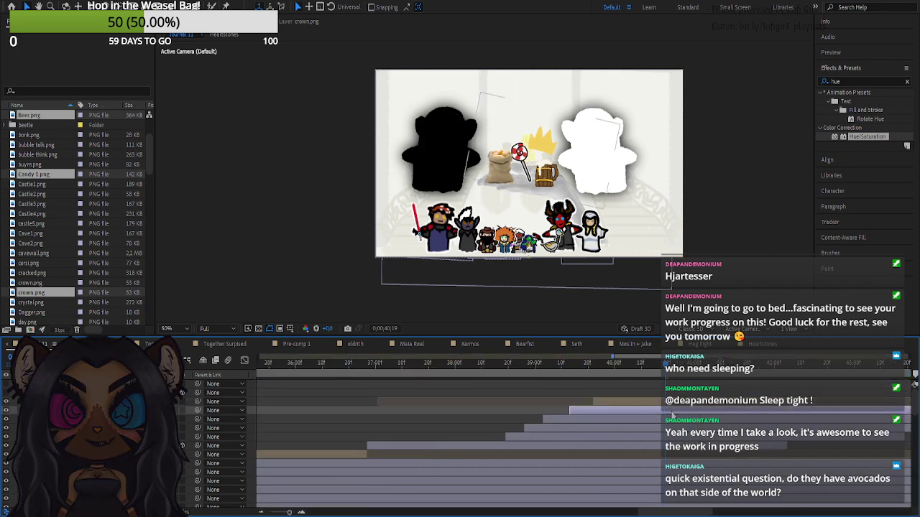
left_click(681, 429, "shift")
left_click(683, 437, "shift")
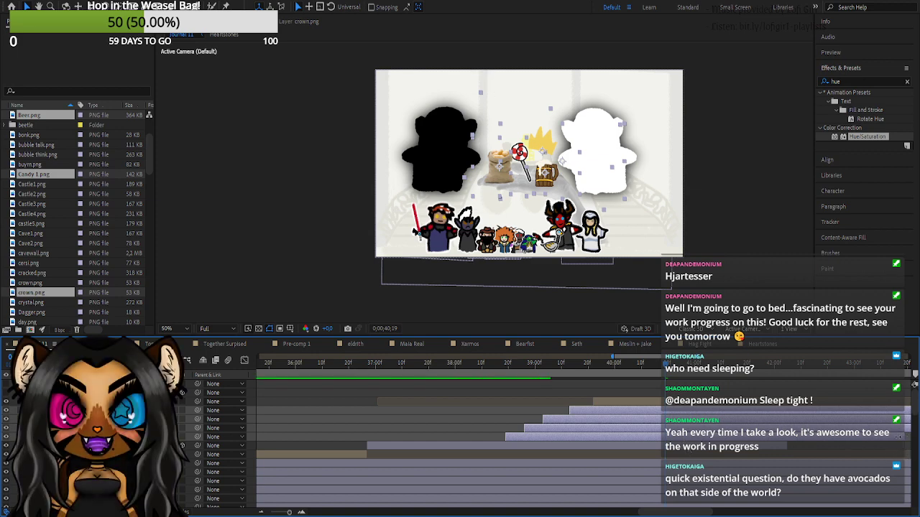
left_click_drag(705, 437, 664, 437)
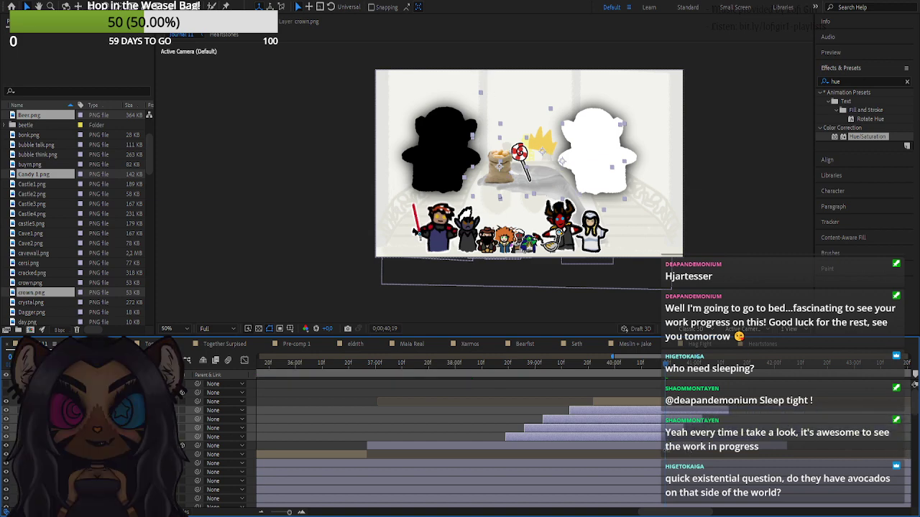
left_click(701, 438)
left_click(678, 429)
left_click(686, 411, "shift")
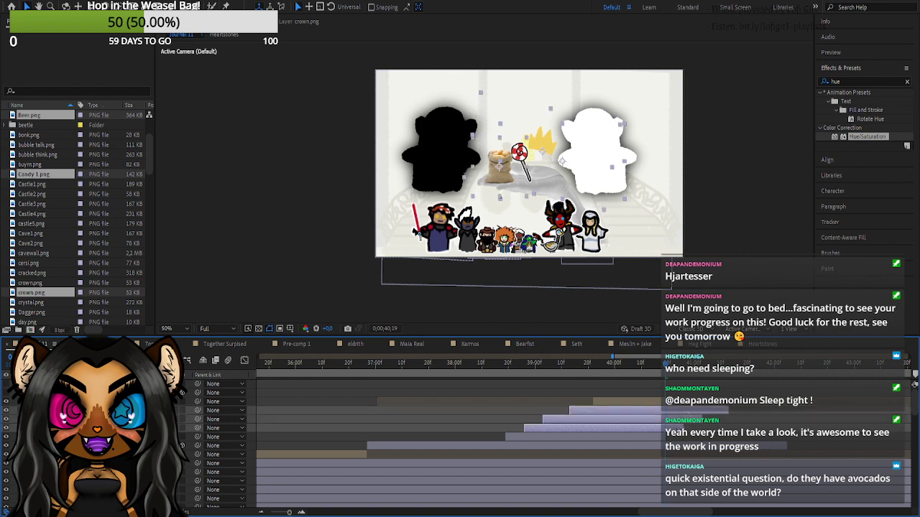
left_click_drag(684, 428, 665, 424)
left_click(683, 429)
left_click(678, 420)
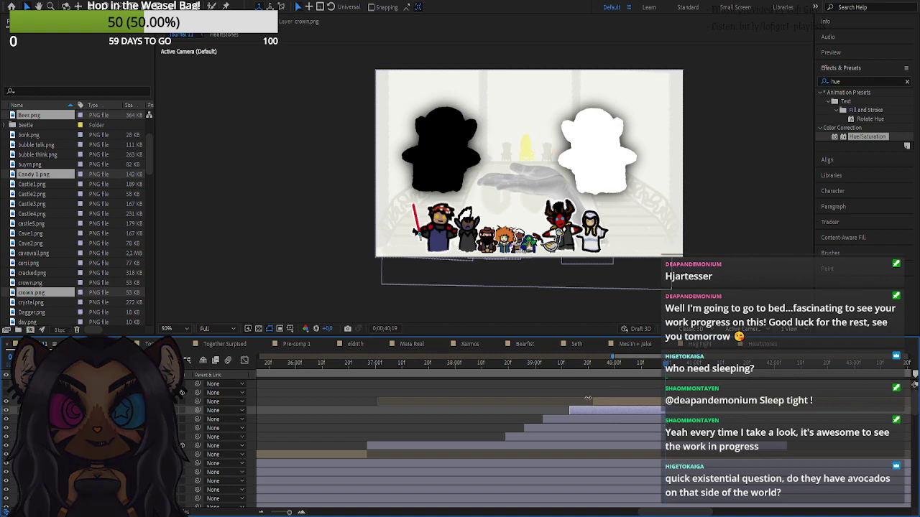
- End the black silhouette layer at 0;00;38;19 and start the hand layer at 0;00;38;10
left_click_drag(397, 365, 506, 384)
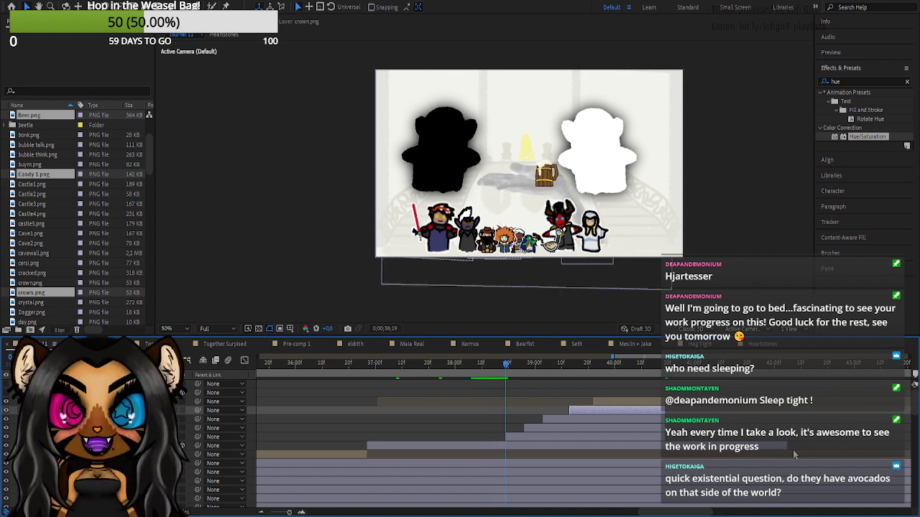
left_click(522, 446)
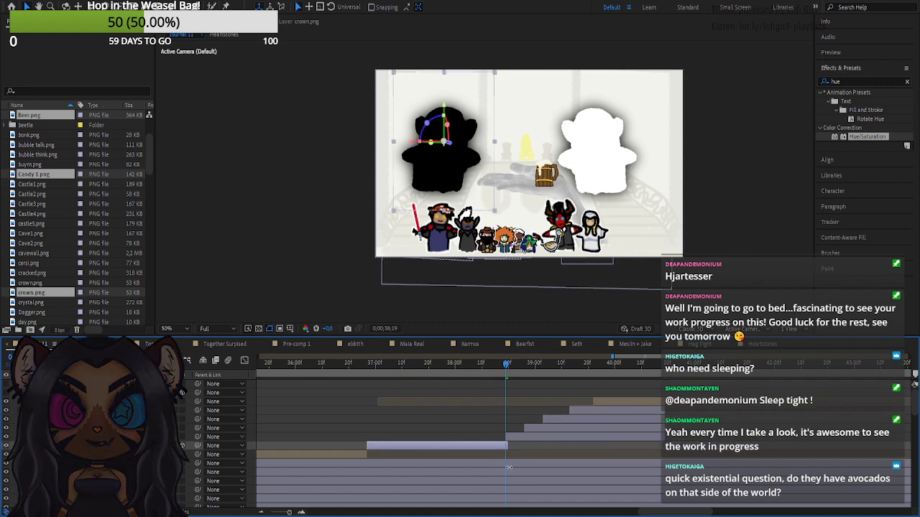
key("Delete")
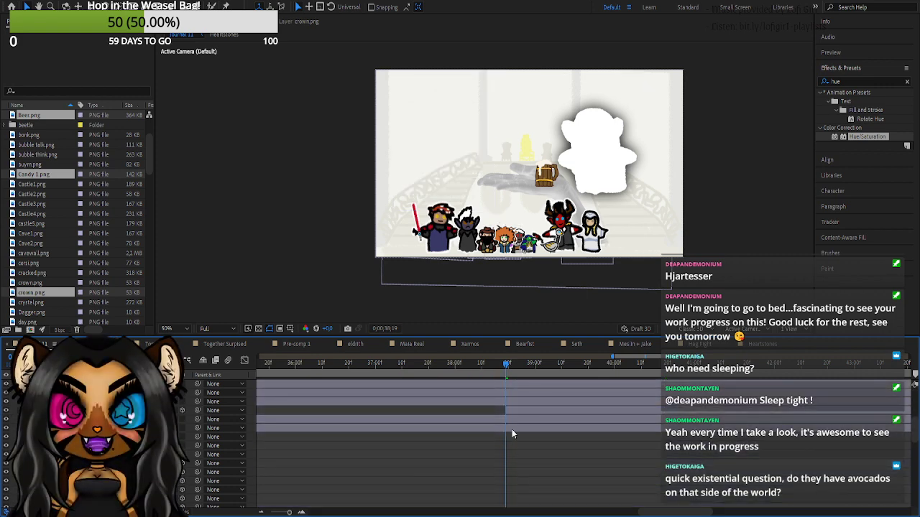
left_click(512, 411)
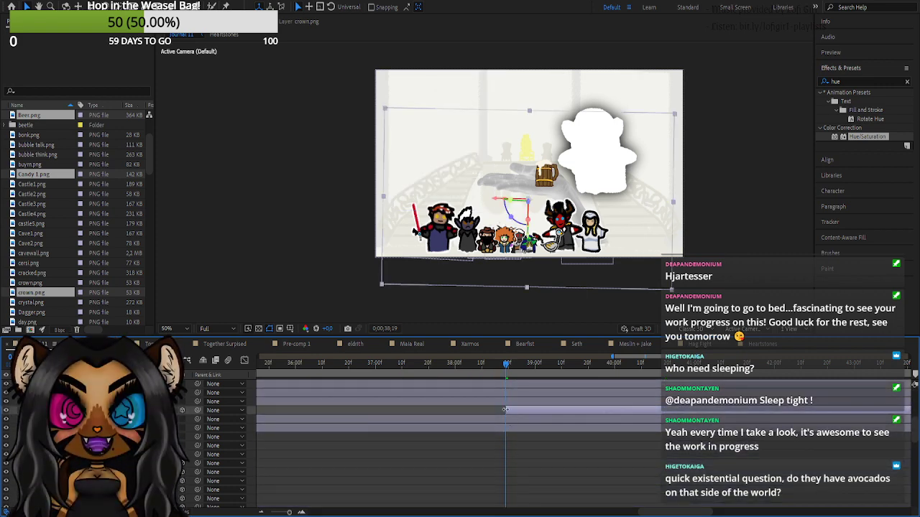
left_click_drag(507, 410, 480, 410)
- Play back the scene to check how the hand and items follow the black silhouette, stopping at 0;00;39;00
left_click_drag(478, 369, 357, 372)
key("space")
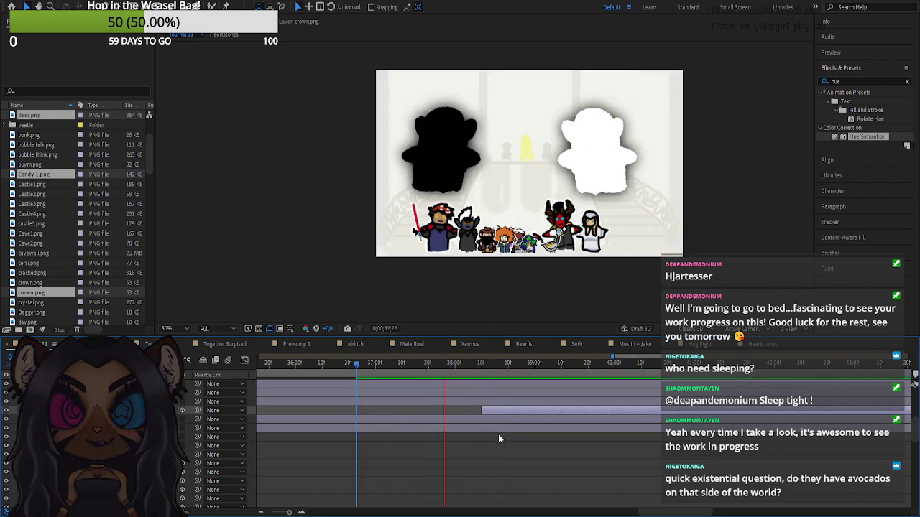
key("space")
- Shorten the black silhouette layer to end at 0;00;37;29 and start the hand layer at 0;00;38;06
scroll(480, 429, "up", 5)
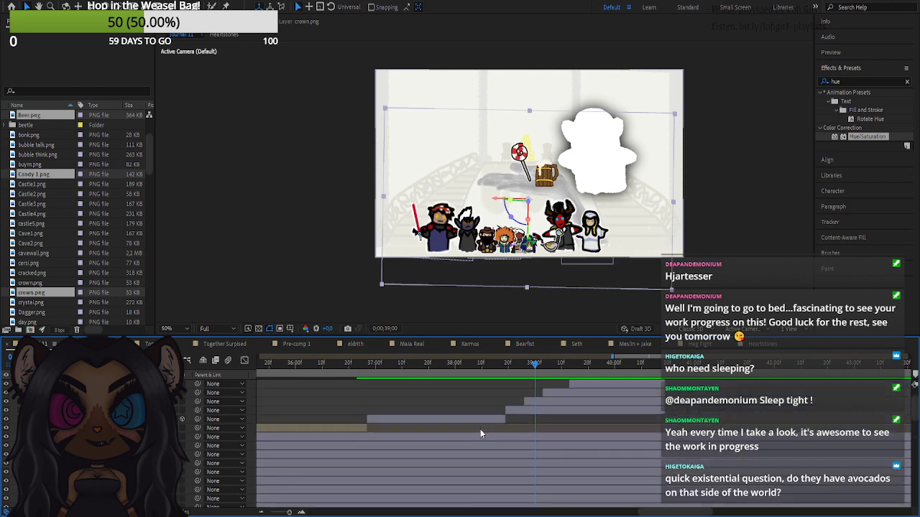
left_click_drag(474, 372, 482, 370)
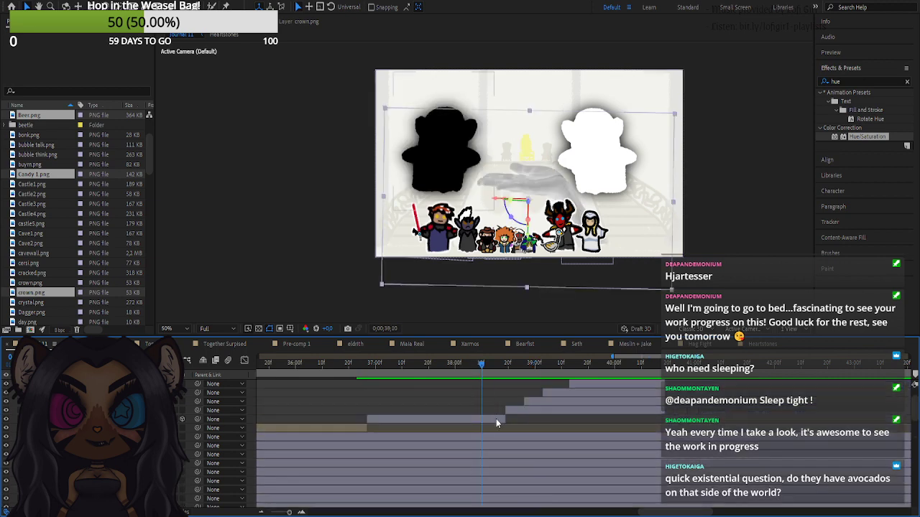
left_click_drag(505, 419, 473, 424)
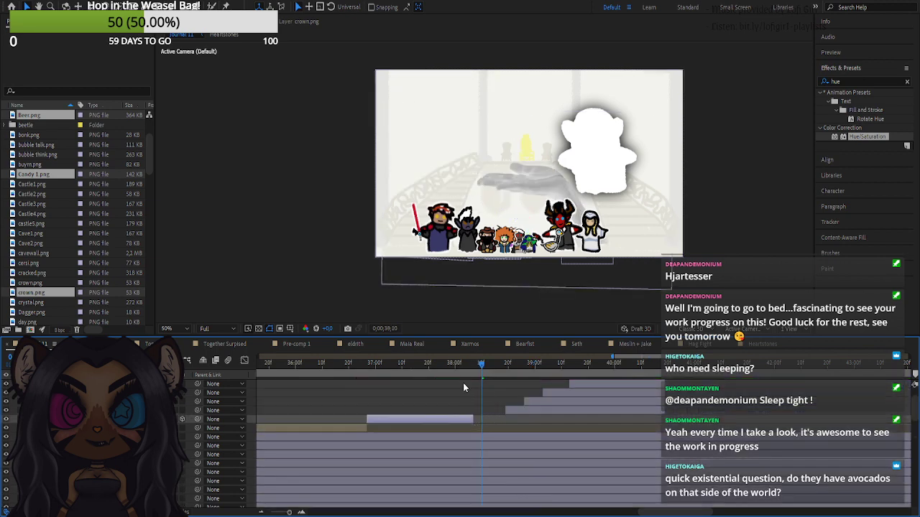
mouse_move(460, 370)
left_mouse_down()
mouse_move(432, 364)
mouse_move(464, 377)
left_mouse_up()
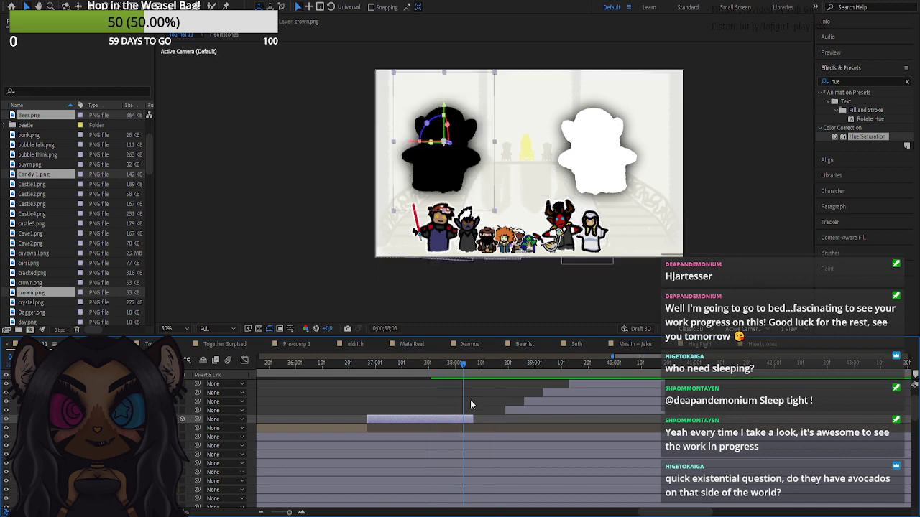
left_click(454, 365)
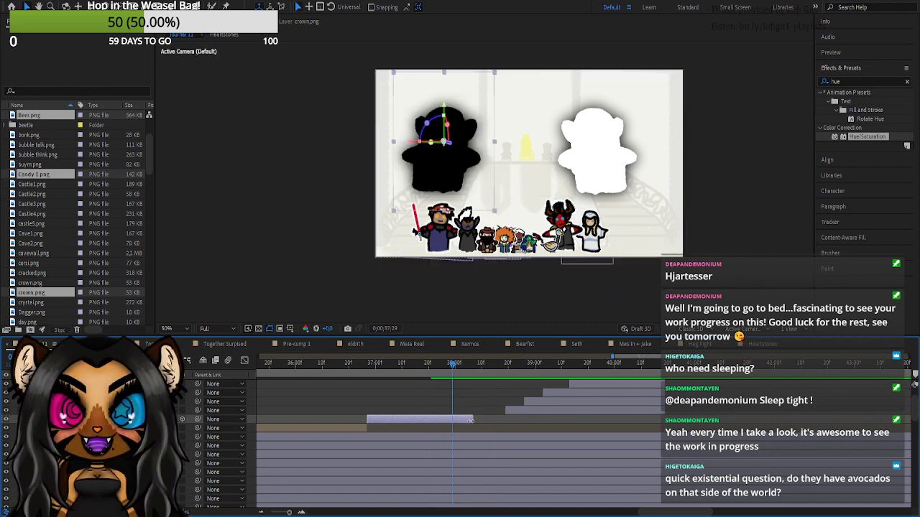
mouse_move(472, 421)
left_mouse_down()
mouse_move(451, 424)
mouse_move(471, 412)
left_mouse_up()
key("space")
key("space")
scroll(491, 432, "down", 5)
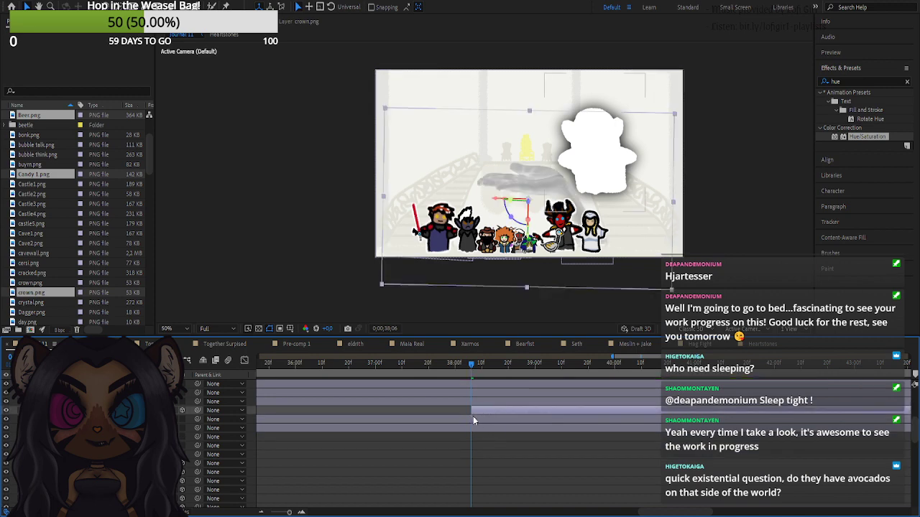
scroll(491, 429, "up", 3)
- Play back the hand and item sequence from 0;00;38;06, stopping at 0;00;41;17
key("space")
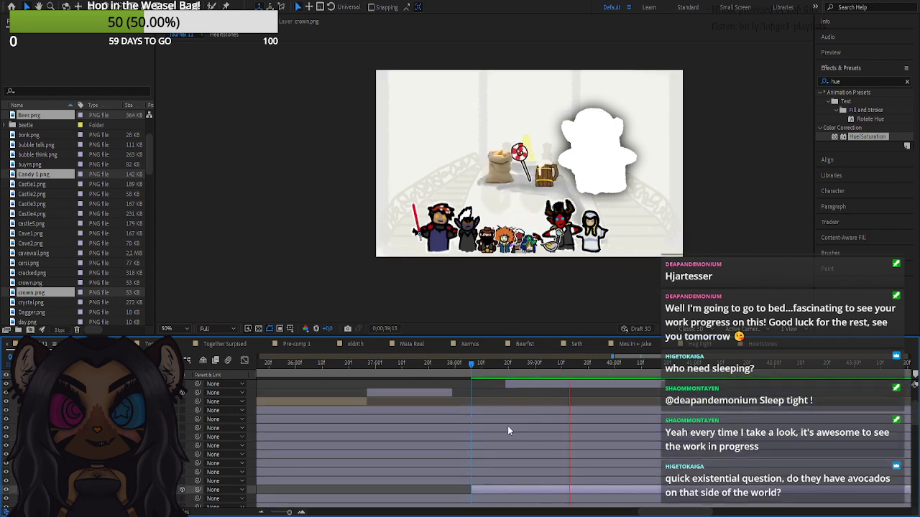
key("space")
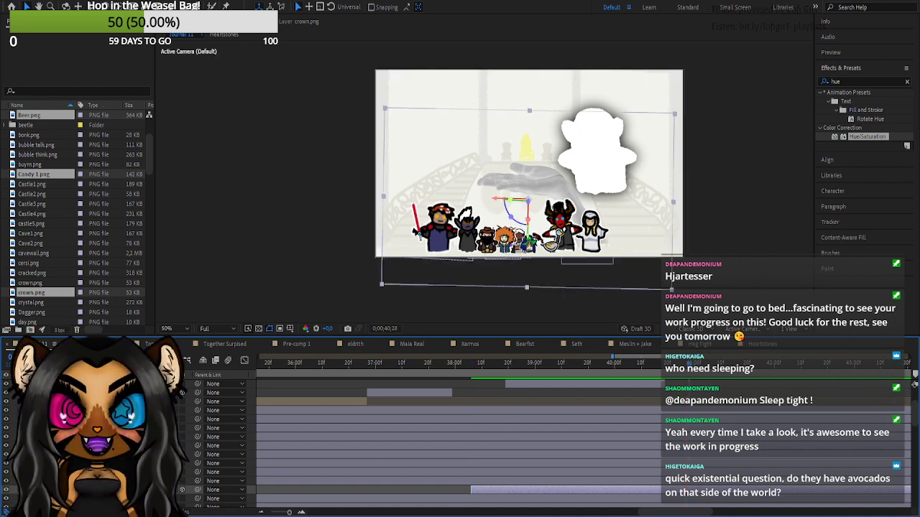
key("space")
key("space")
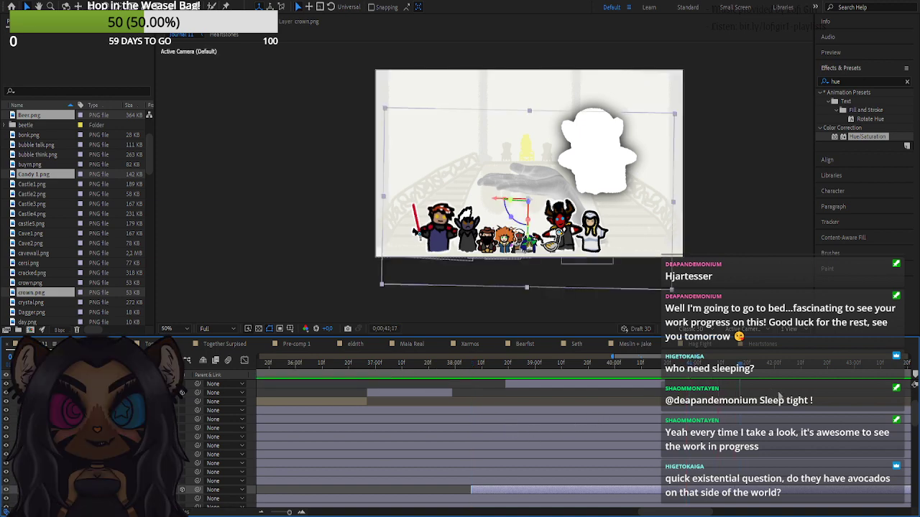
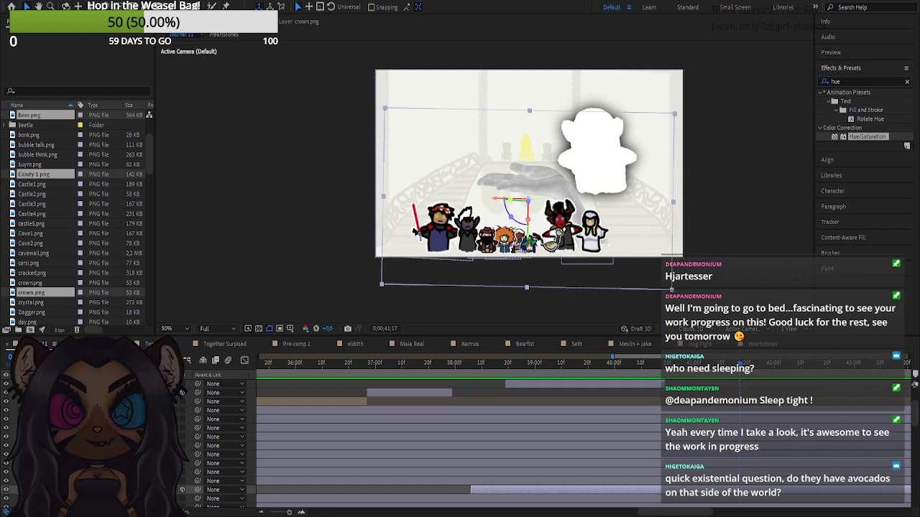
- Move the current time to 0;00;41;23 and trim the character, white silhouette and background layers to match the hand layer's end
left_click_drag(740, 365, 769, 383)
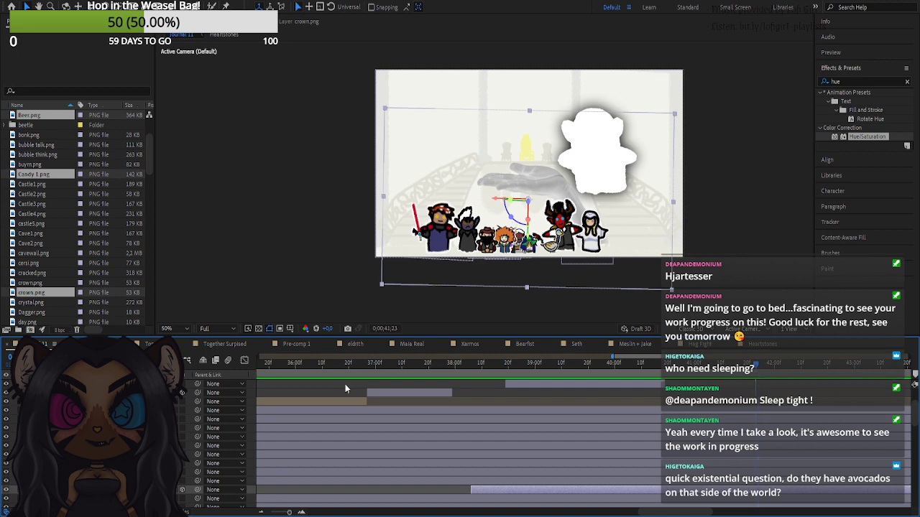
scroll(712, 464, "down", 3)
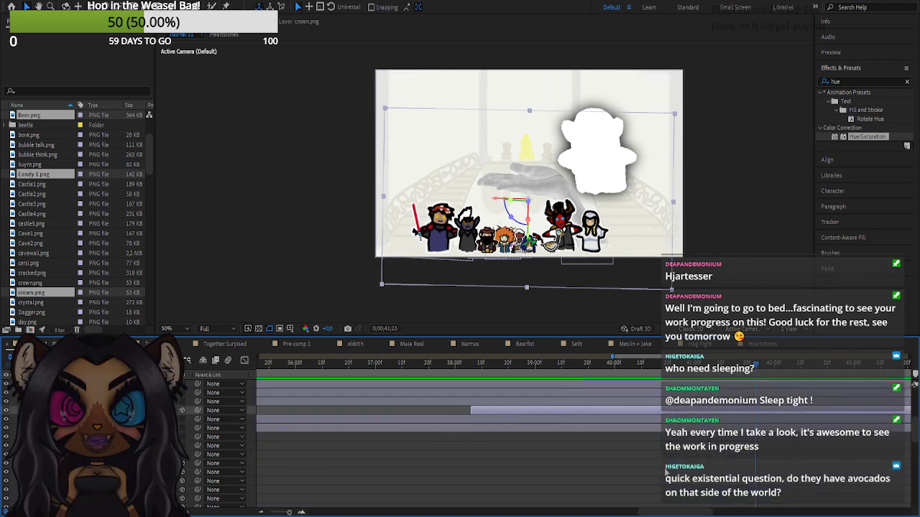
left_click_drag(289, 513, 280, 513)
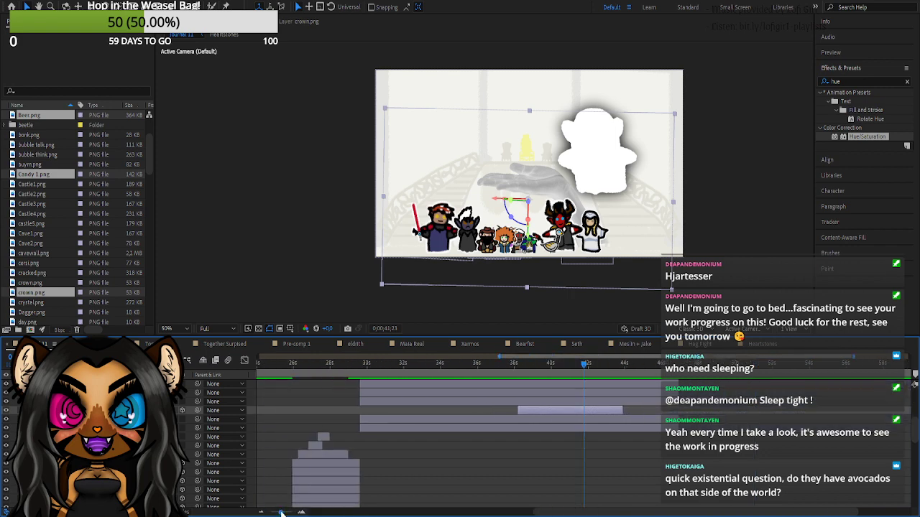
left_click(634, 430)
left_click(635, 420)
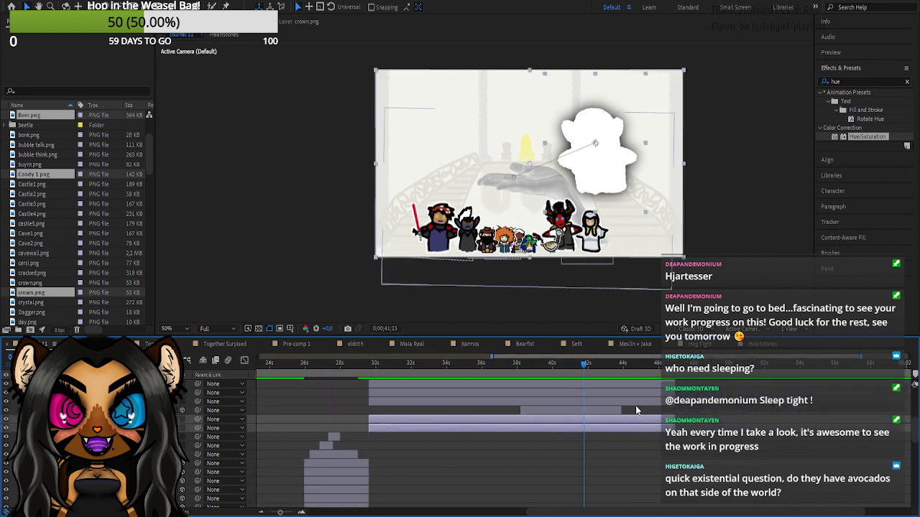
left_click(636, 403)
scroll(639, 417, "up", 4)
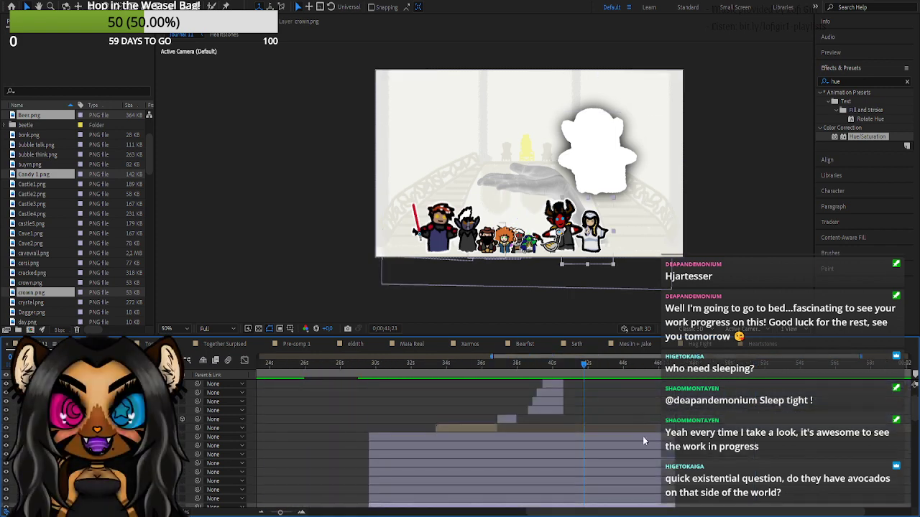
left_click(643, 437)
scroll(643, 443, "down", 1)
left_click(643, 482, "shift")
scroll(643, 483, "down", 1)
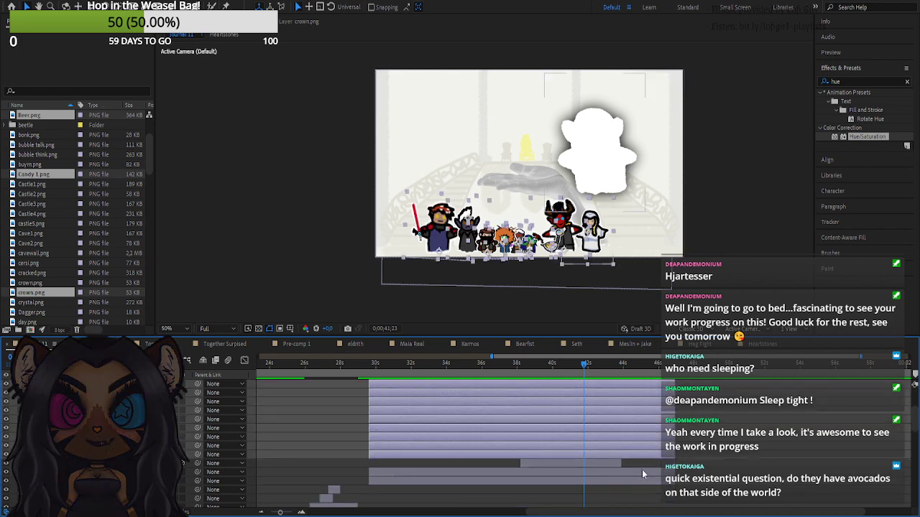
left_click(642, 472, "ctrl")
left_click(642, 481, "ctrl")
left_click_drag(664, 476, 625, 476)
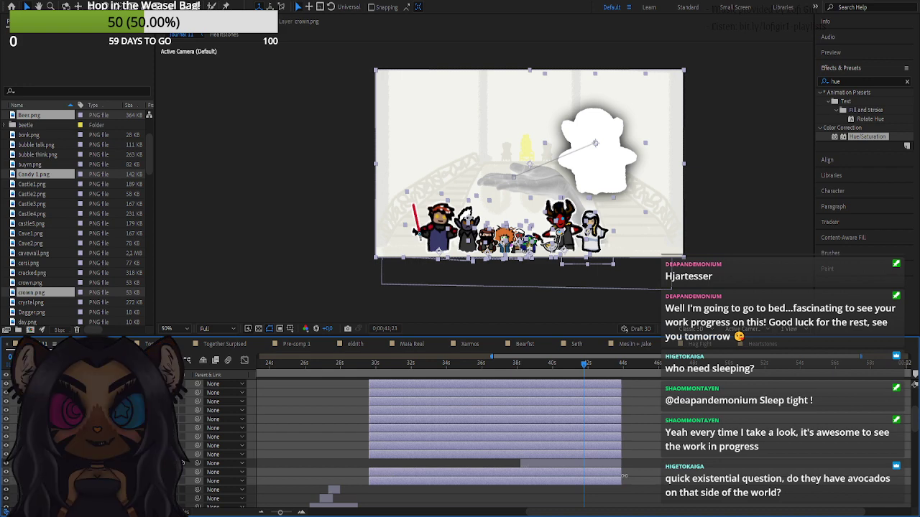
- Add the hand layer to the selection and trim all selected scene layers to end exactly at 0;00;41;23
left_click(621, 464, "shift")
left_click_drag(620, 465, 583, 471)
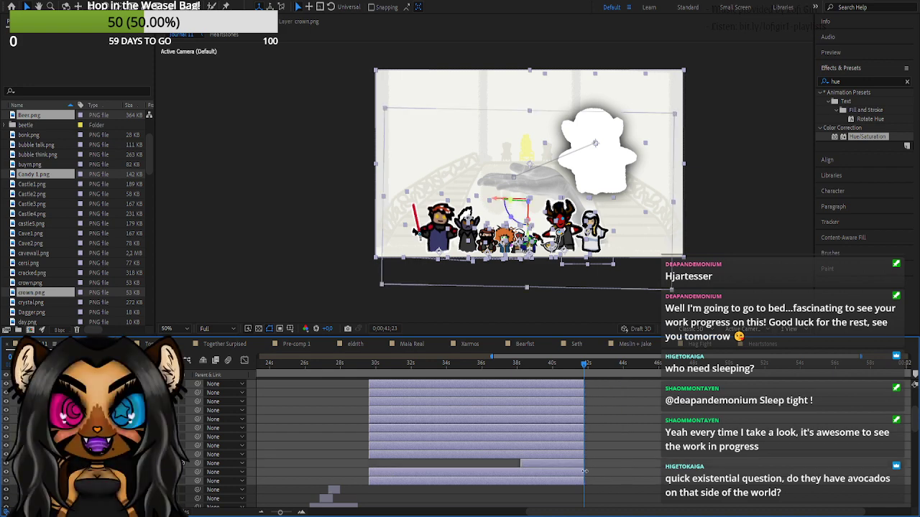
left_click(302, 511)
left_click(302, 512)
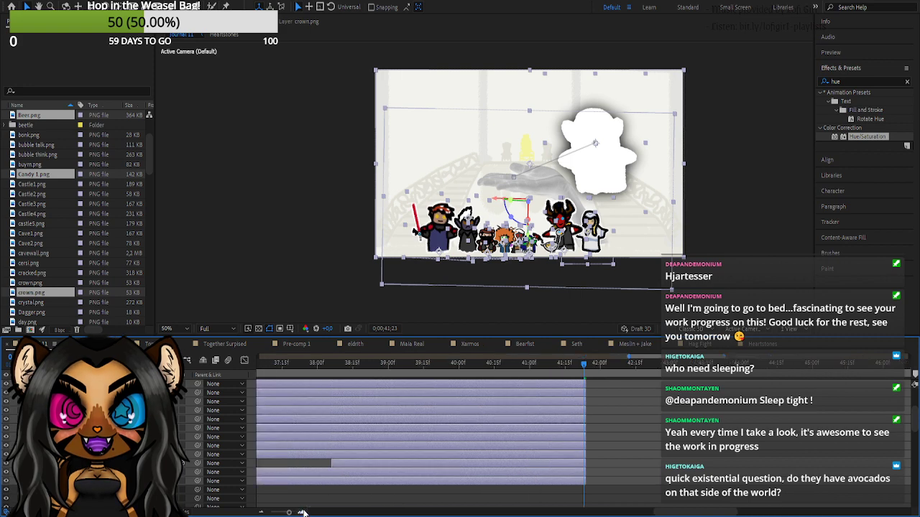
left_click(302, 512)
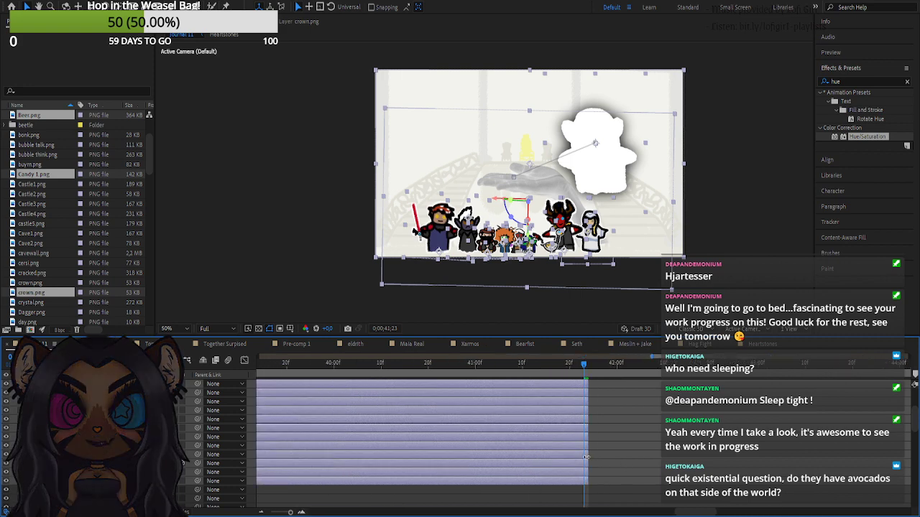
left_click_drag(587, 457, 584, 457)
scroll(602, 457, "up", 3)
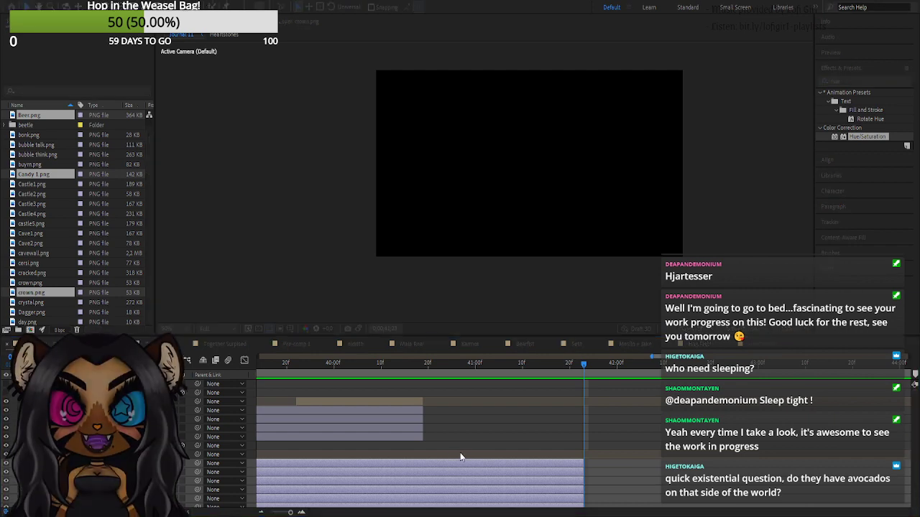
- Copy the five castle background layers to the upper part of the layer stack and start the copies at 0:00:41:23
scroll(383, 428, "down", 3)
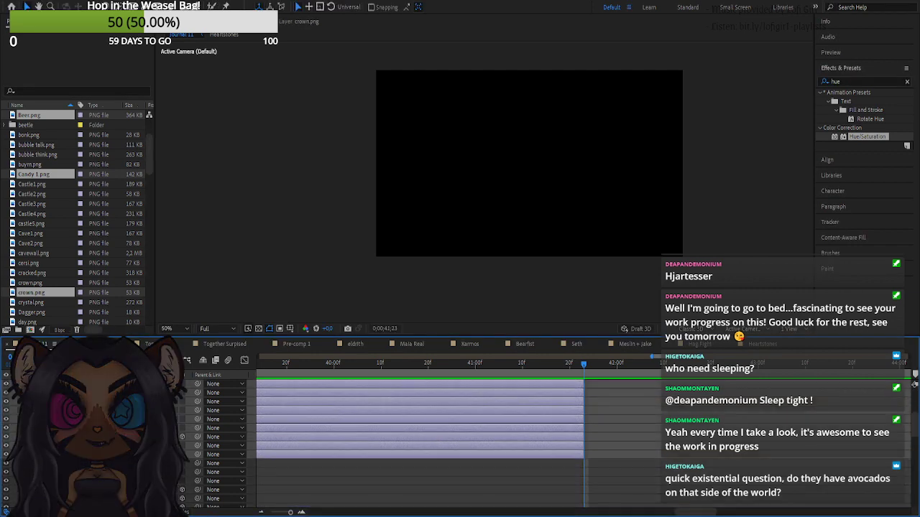
scroll(420, 431, "down", 3)
left_click(93, 428)
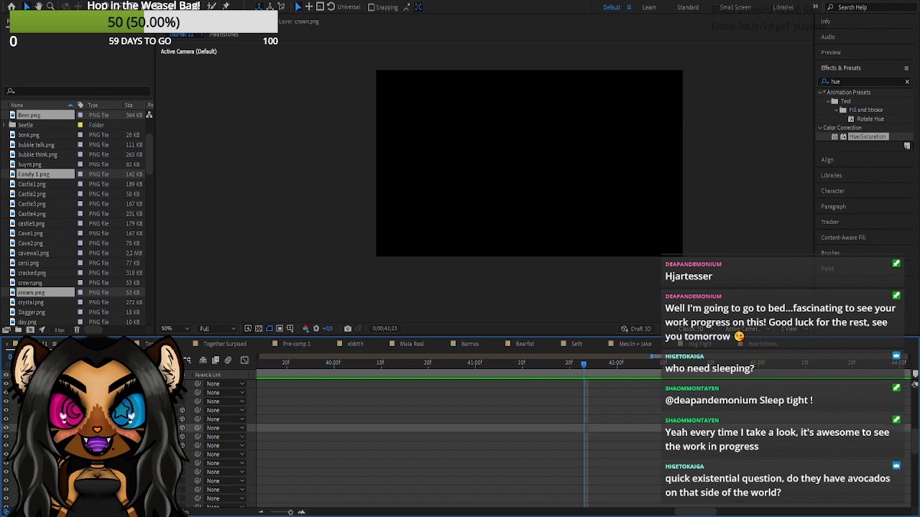
left_click(93, 419)
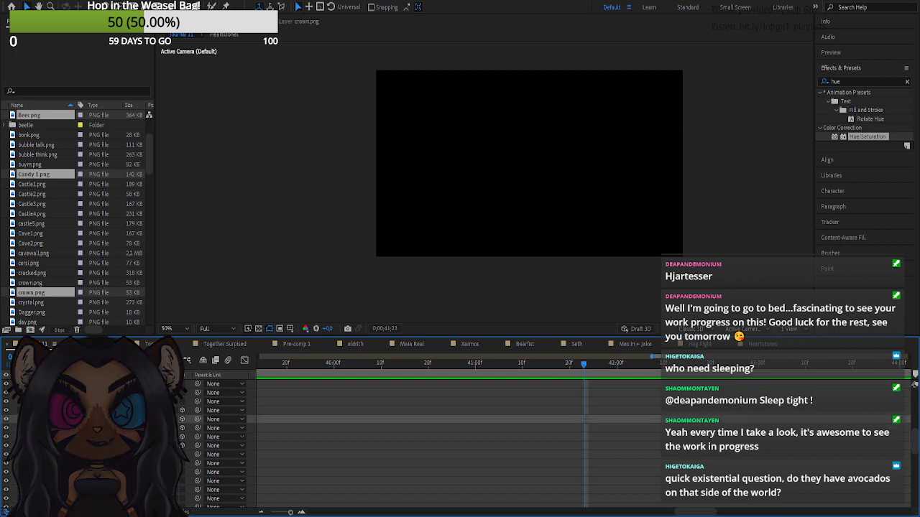
left_click(94, 411)
left_click(94, 419)
left_click(93, 454, "shift")
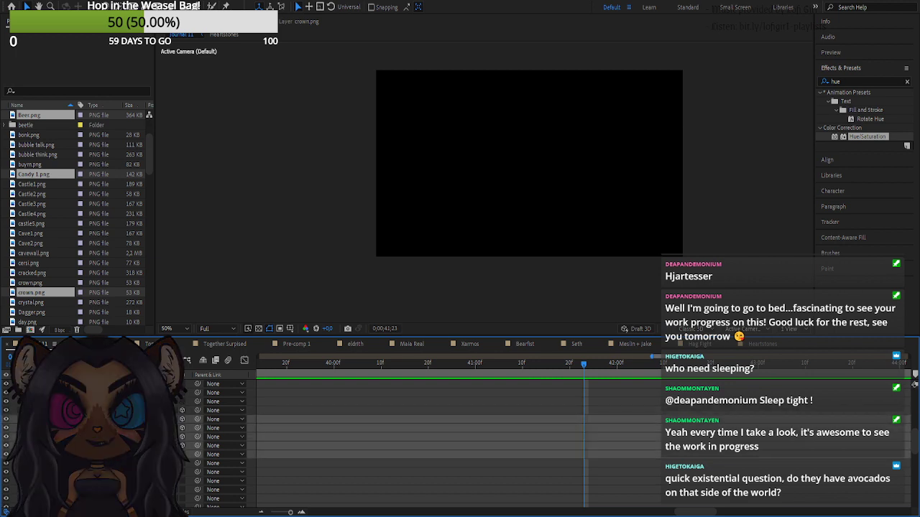
scroll(614, 440, "up", 7)
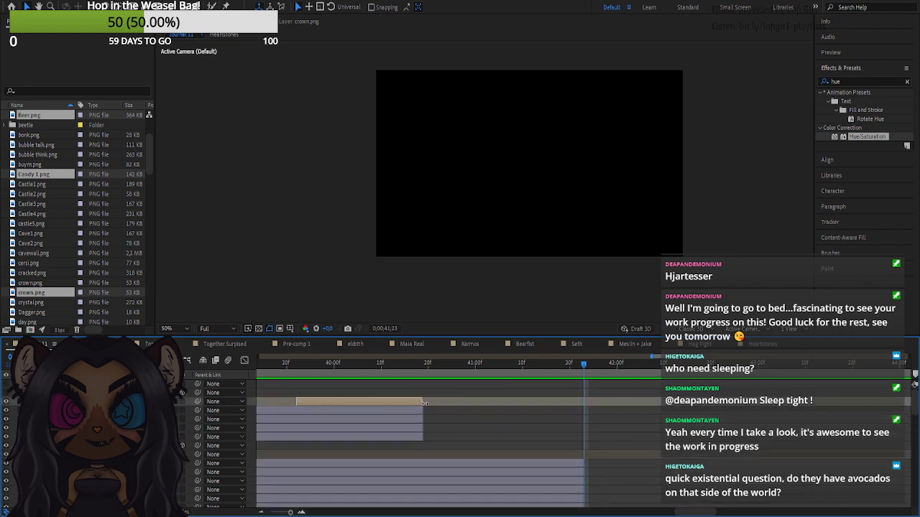
scroll(426, 408, "up", 2)
left_click_drag(290, 512, 281, 513)
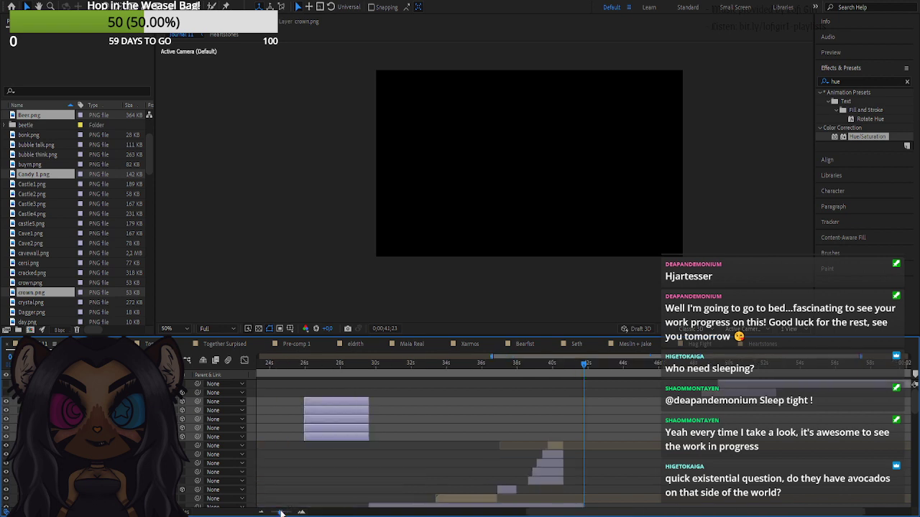
left_click_drag(319, 417, 600, 430)
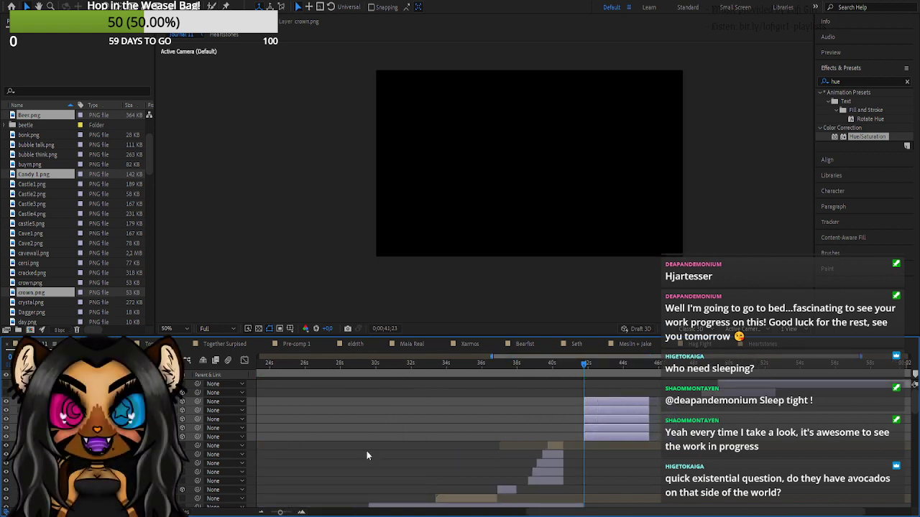
- Move the cracked.png layer earlier over the copied castle background and preview the timing to start it at 0:00:43:04
left_click(302, 510)
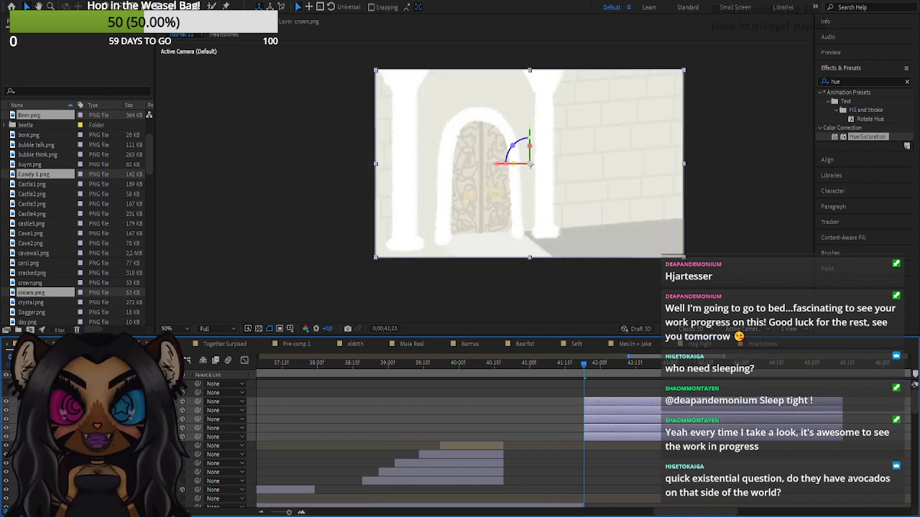
left_click(281, 513)
left_click_drag(710, 393, 609, 394)
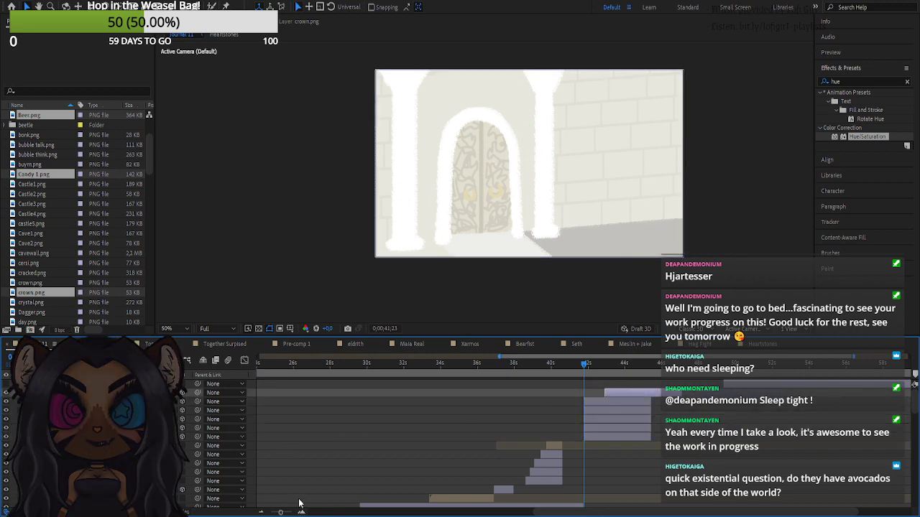
key("space")
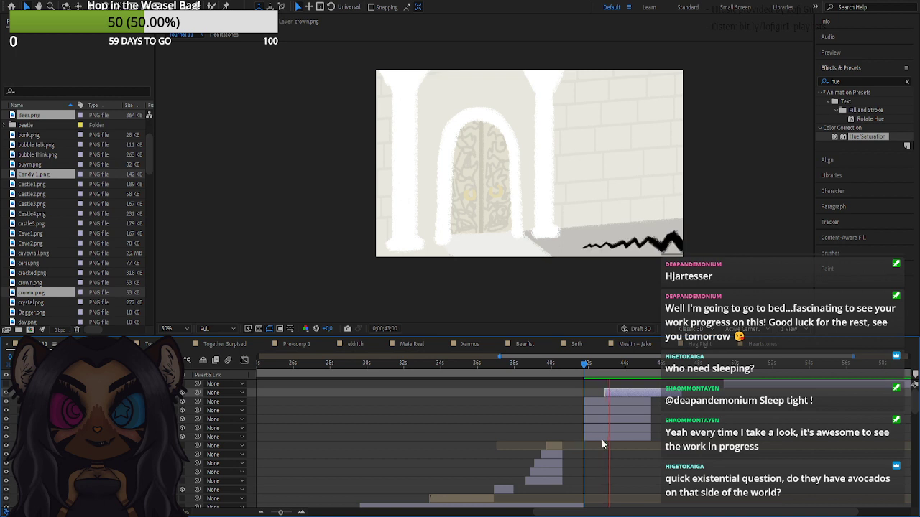
key("space")
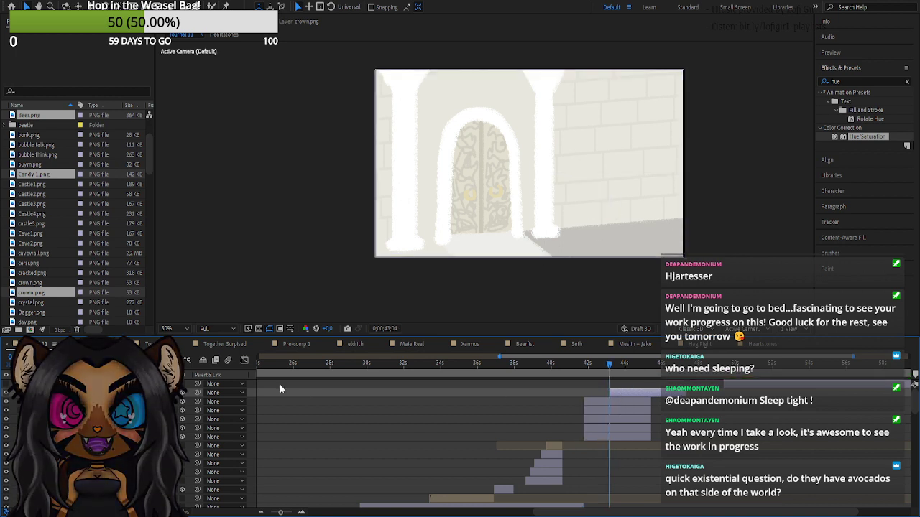
- Apply the Linear Wipe effect to the cracked.png layer and trim its end to match the end of the castle layers
left_click(301, 512)
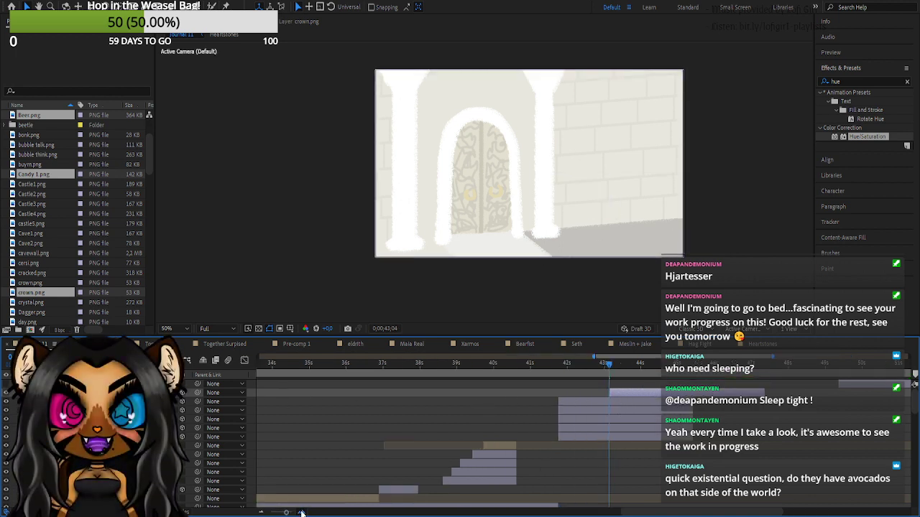
left_click(301, 512)
left_click(622, 393)
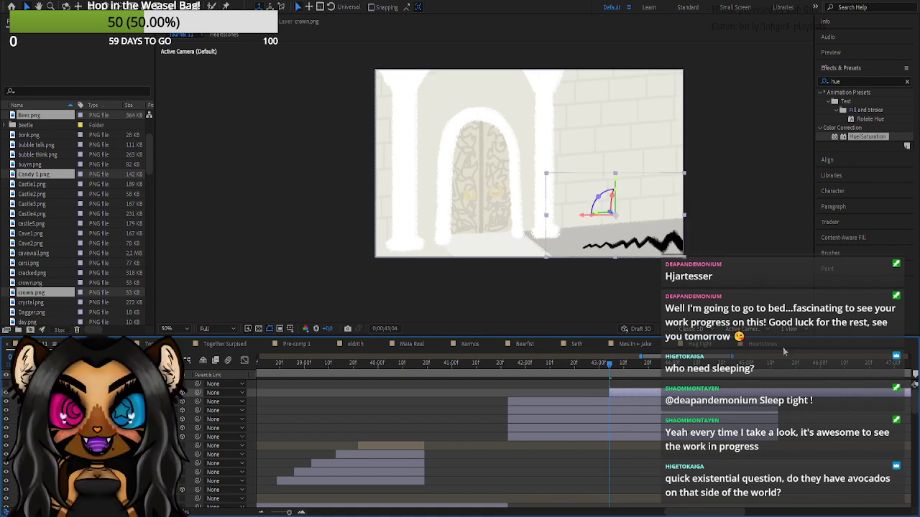
double_click(859, 80)
type("linea")
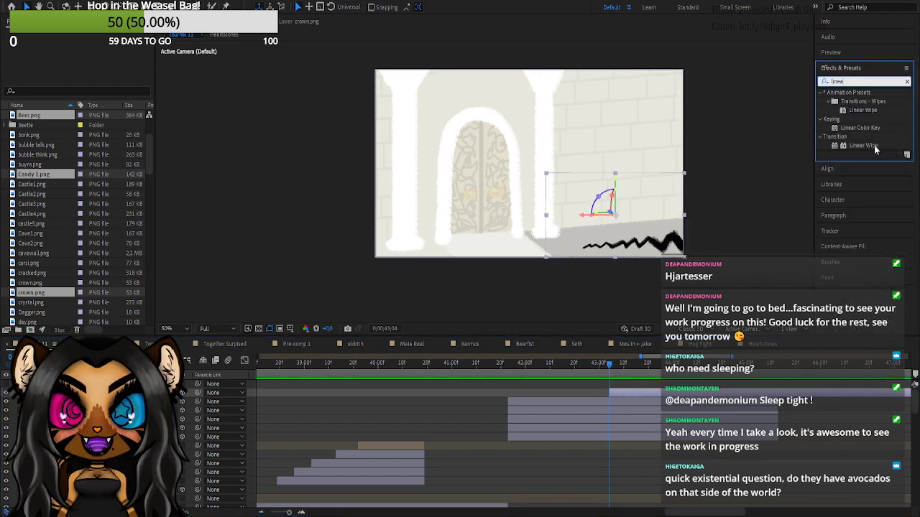
left_click_drag(862, 145, 637, 391)
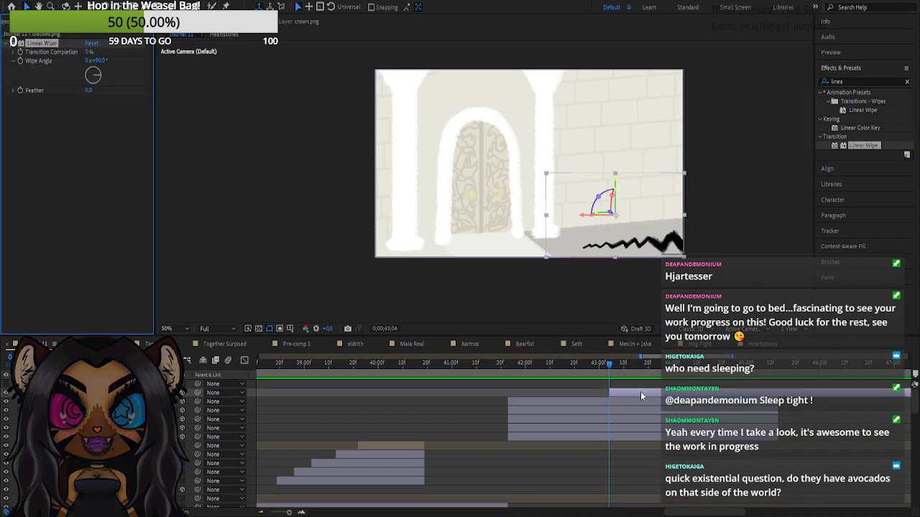
left_click_drag(289, 513, 278, 513)
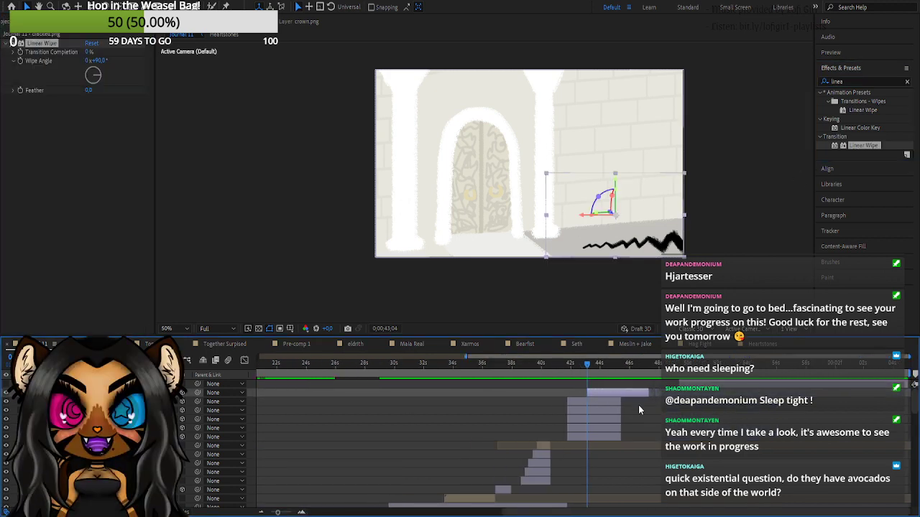
left_click_drag(648, 394, 619, 400)
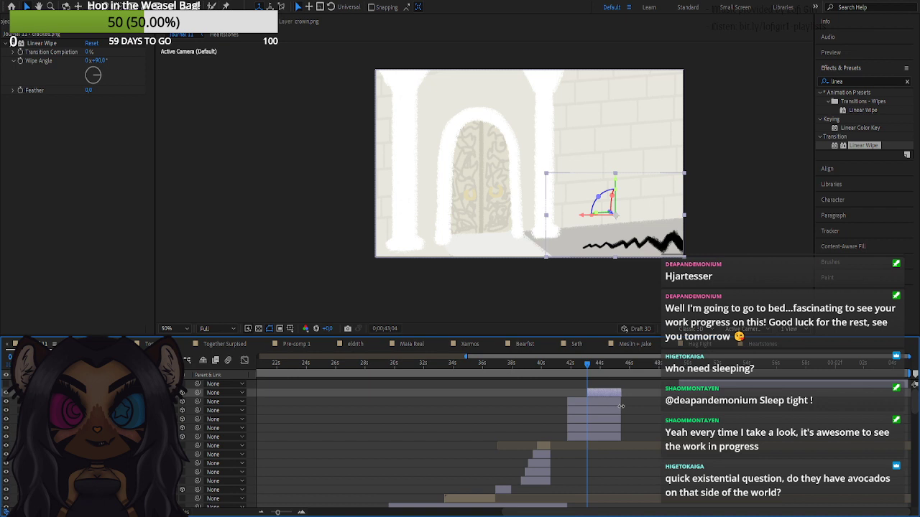
- Add Ghost_happy.png to the composition in front of the castle wall, beside the door
left_click(345, 231)
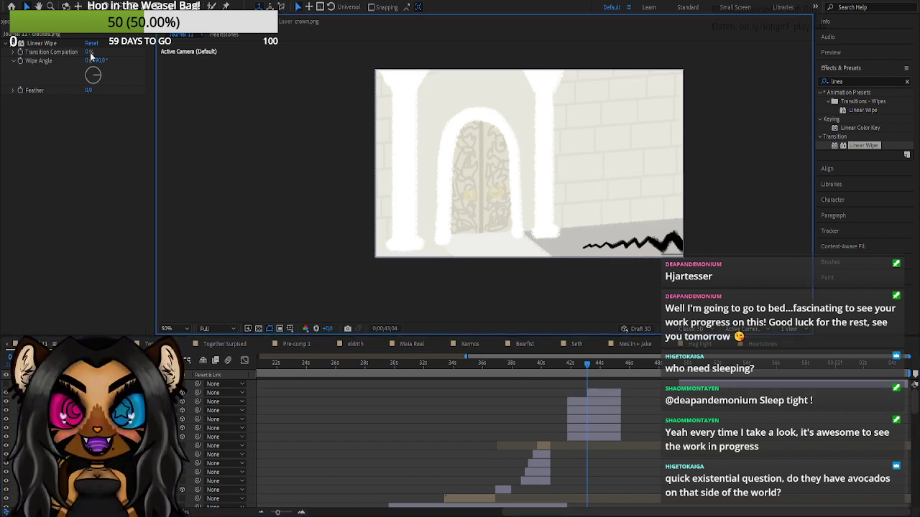
left_click(5, 22)
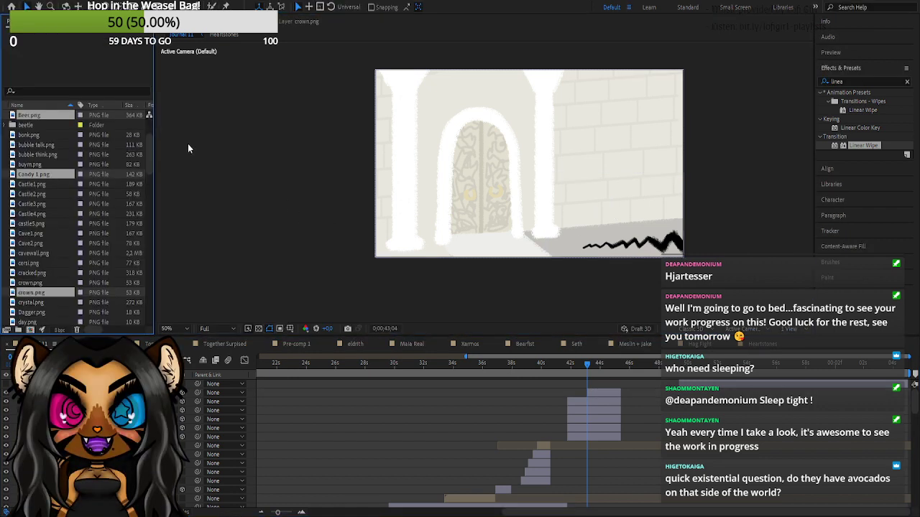
left_click(38, 224)
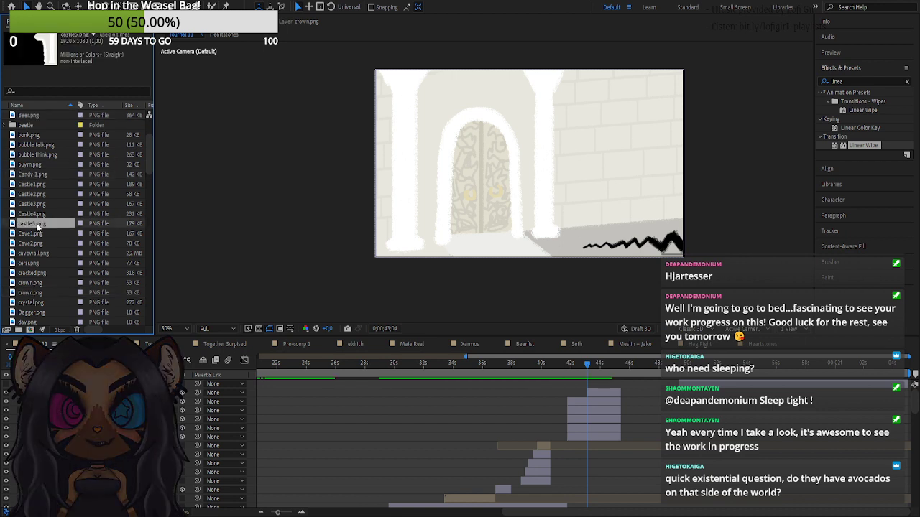
key("space")
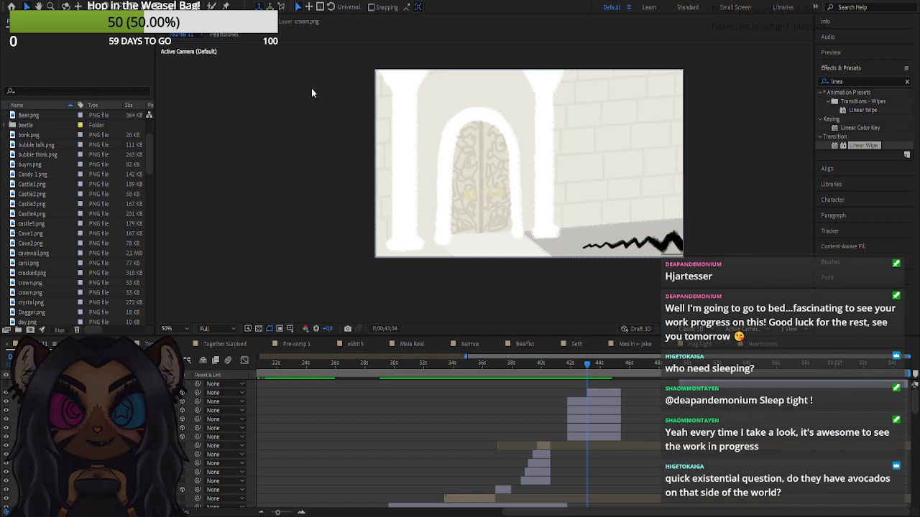
left_click(526, 279)
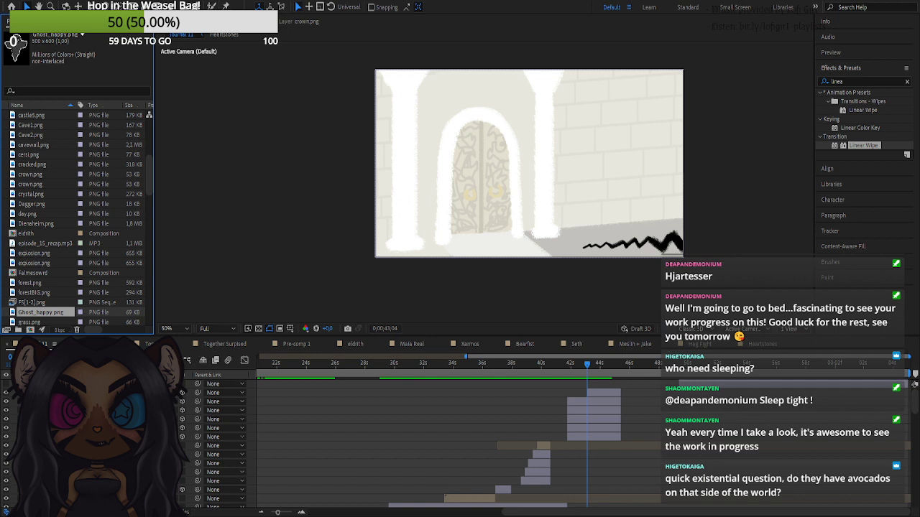
left_click_drag(35, 319, 579, 188)
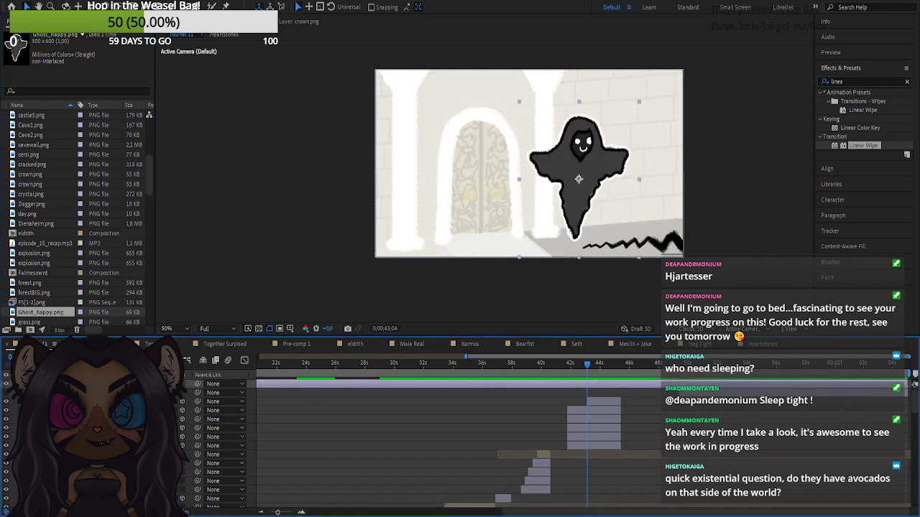
- Duplicate the ghost layer and arrange the two ghosts side by side, the right one slightly lower above the crack
key("s")
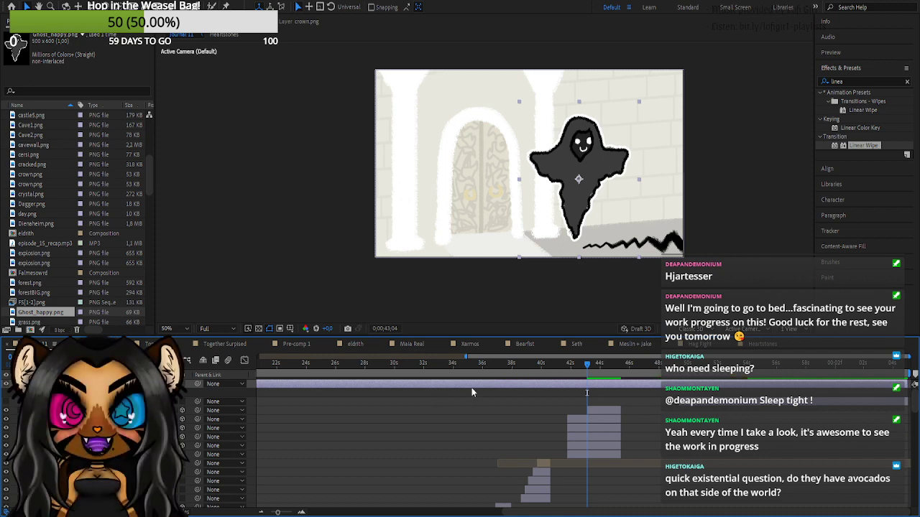
key("ctrl+d")
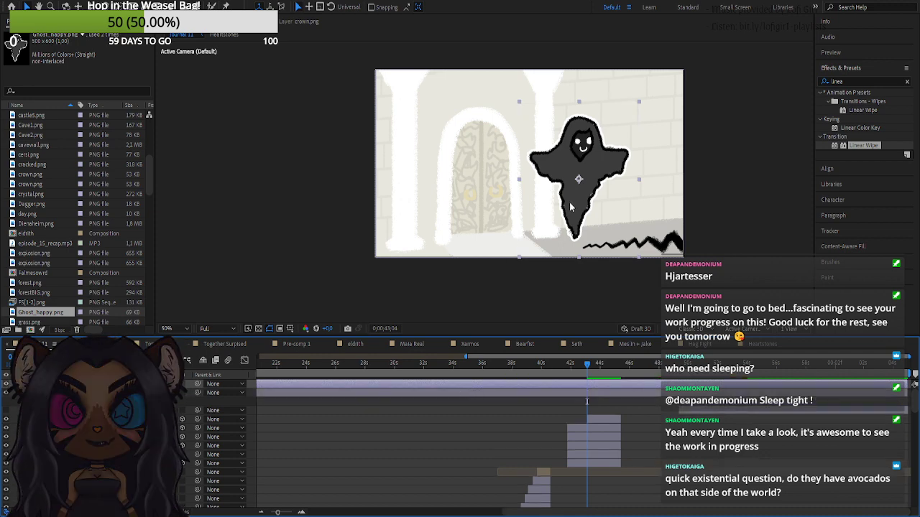
mouse_move(570, 207)
left_mouse_down()
mouse_move(651, 209)
mouse_move(552, 202)
left_mouse_up()
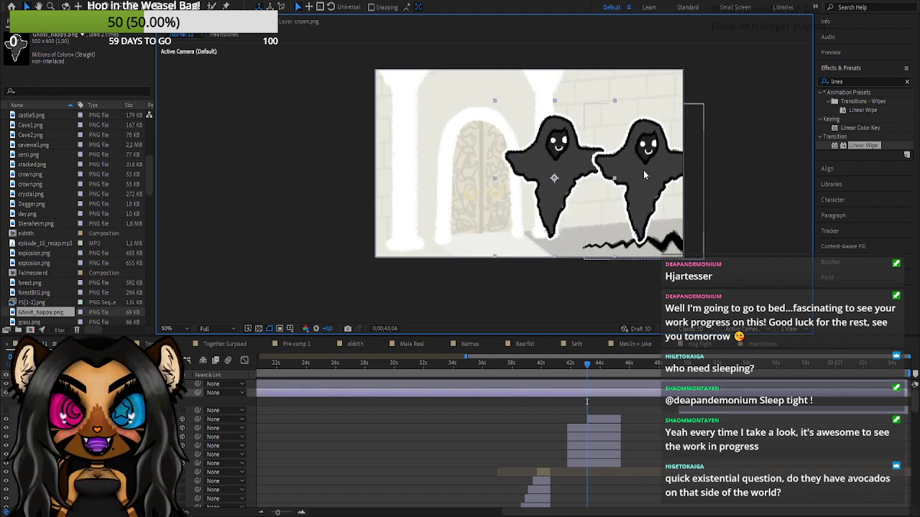
left_click_drag(643, 169, 637, 182)
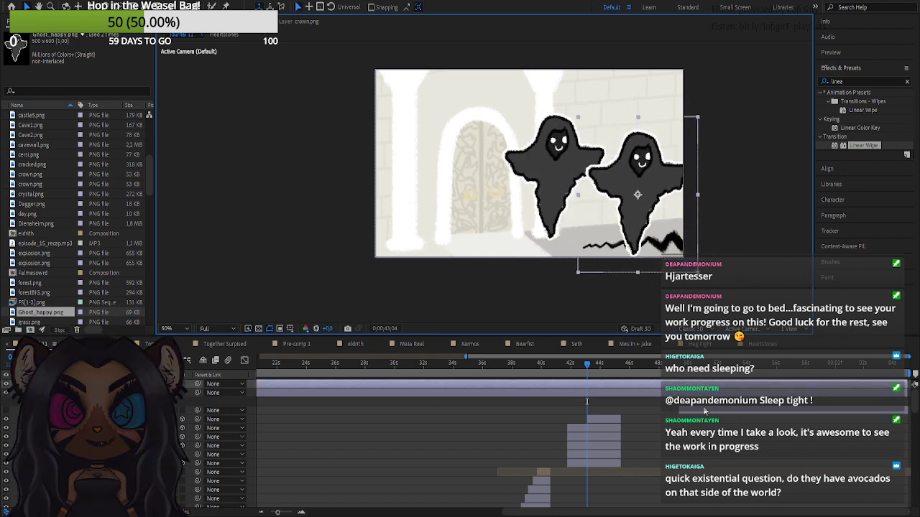
- Move the later clip above the two ghost layers, then shorten both ghost layers and start them at 0:00:43:04
left_click(705, 411)
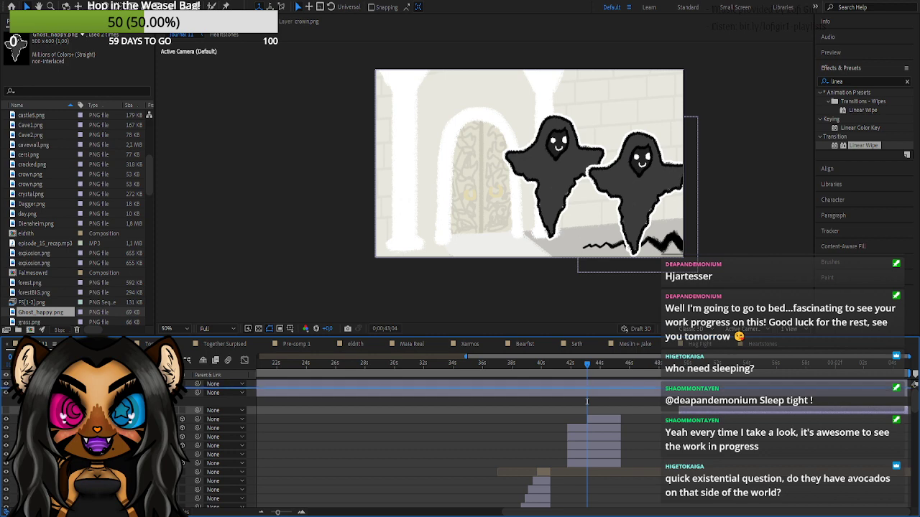
left_click_drag(705, 411, 705, 383)
left_click(524, 391)
left_click(523, 401, "shift")
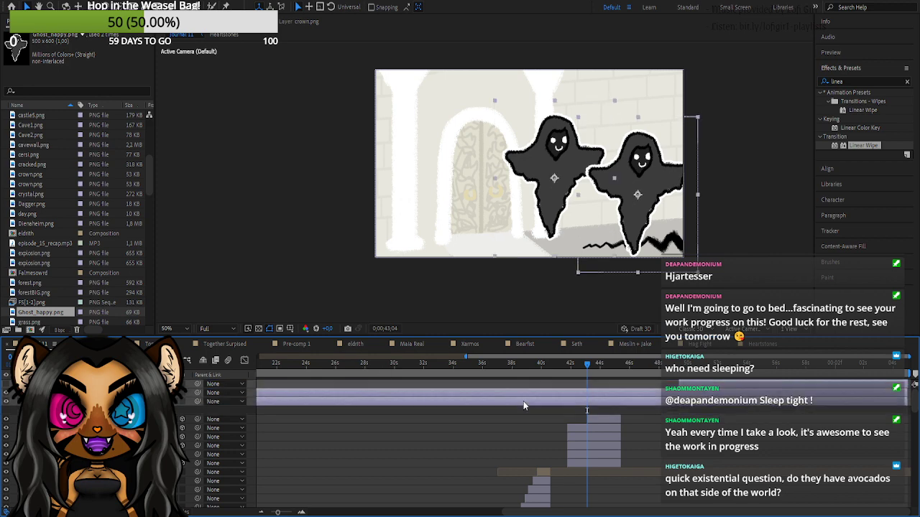
left_click(519, 416)
left_click(520, 393)
left_click(523, 402, "shift")
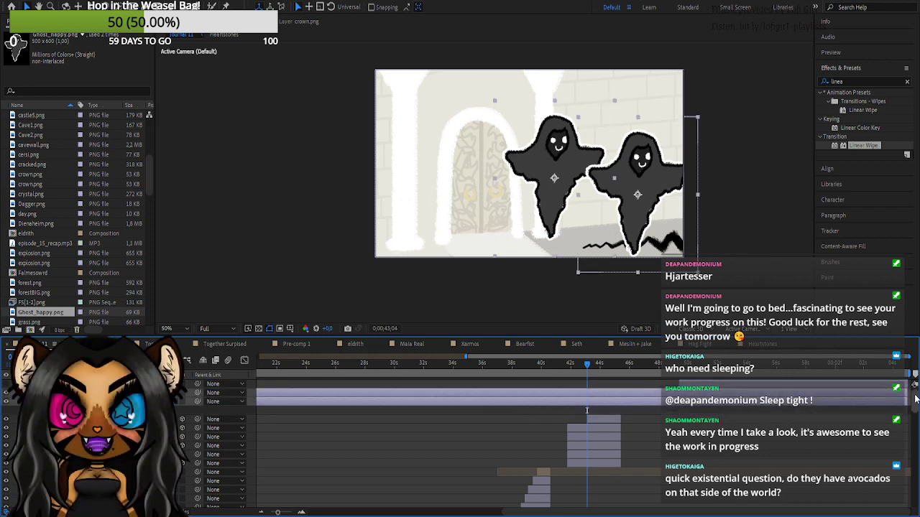
left_click_drag(907, 388, 568, 398)
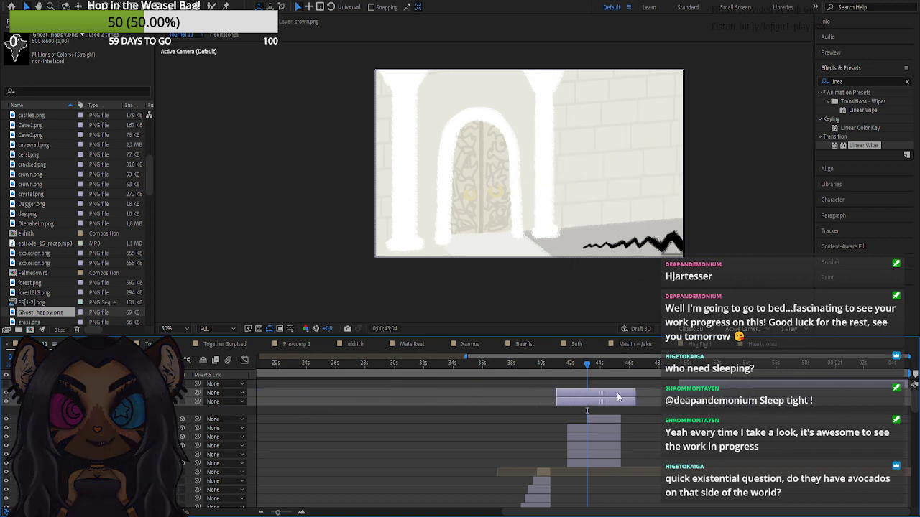
left_click_drag(633, 398, 632, 398)
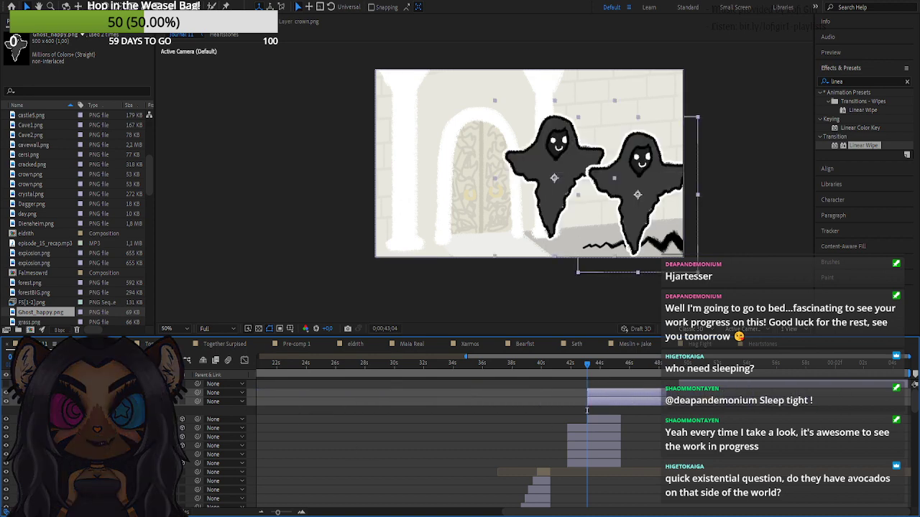
- Find the wiggle presets and apply Wigglerama to the ghost nearer the door
left_click(301, 512)
left_click(301, 512)
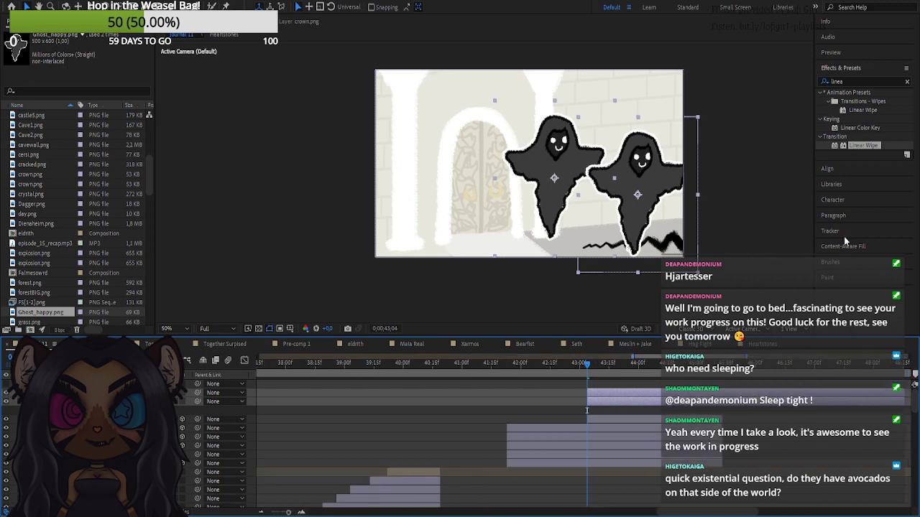
left_click(848, 82)
type("wiggl")
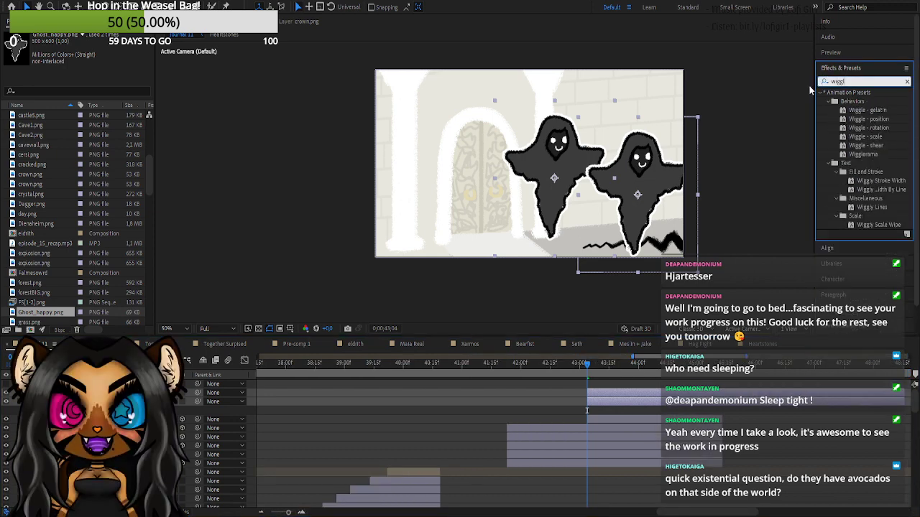
left_click_drag(875, 152, 708, 403)
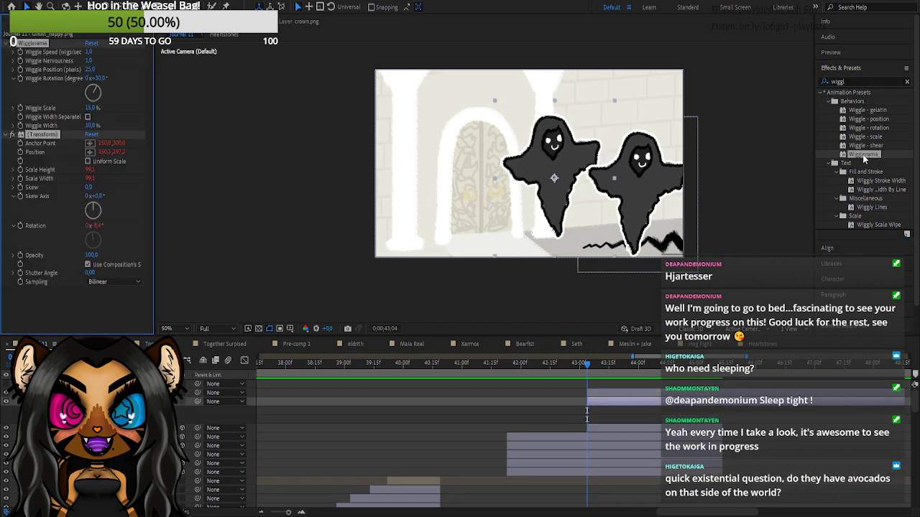
- Apply Wigglerama to the ghost farther from the door and raise its wiggle speed to about 43
left_click_drag(865, 157, 703, 394)
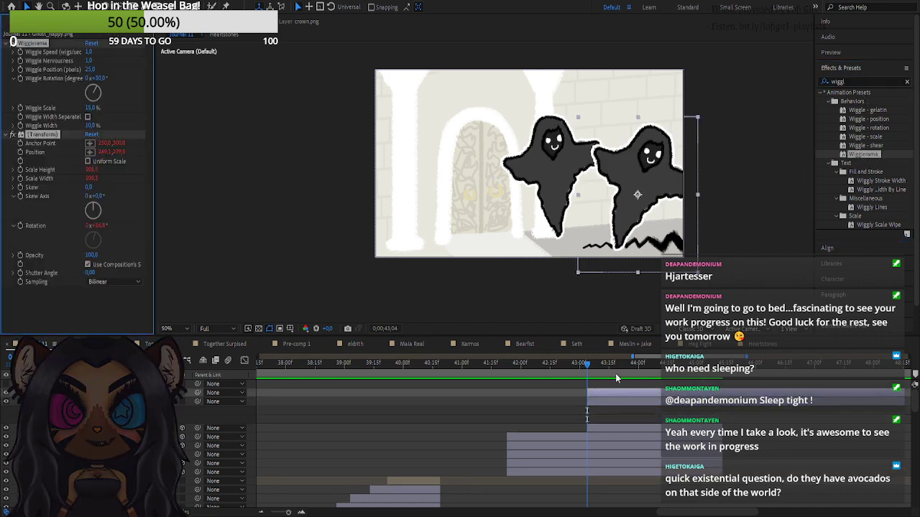
mouse_move(586, 370)
left_mouse_down()
mouse_move(614, 373)
mouse_move(587, 372)
left_mouse_up()
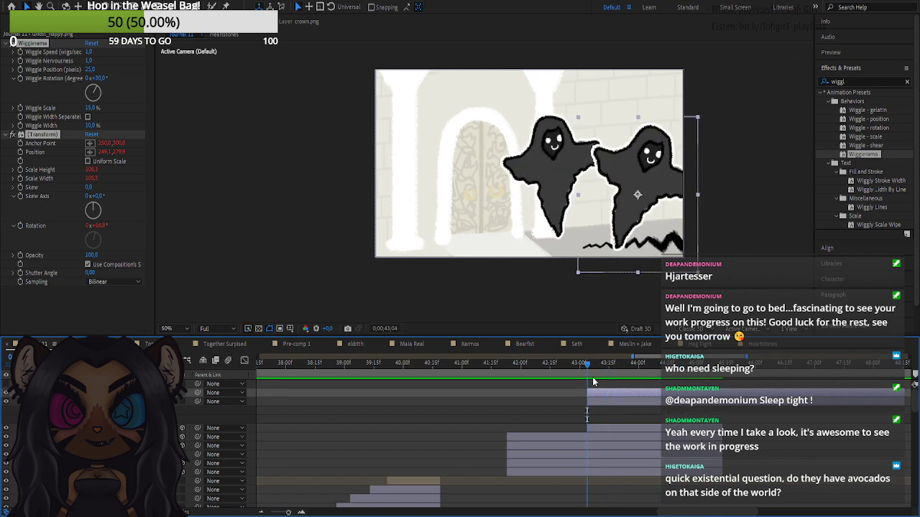
left_click(632, 401, "shift")
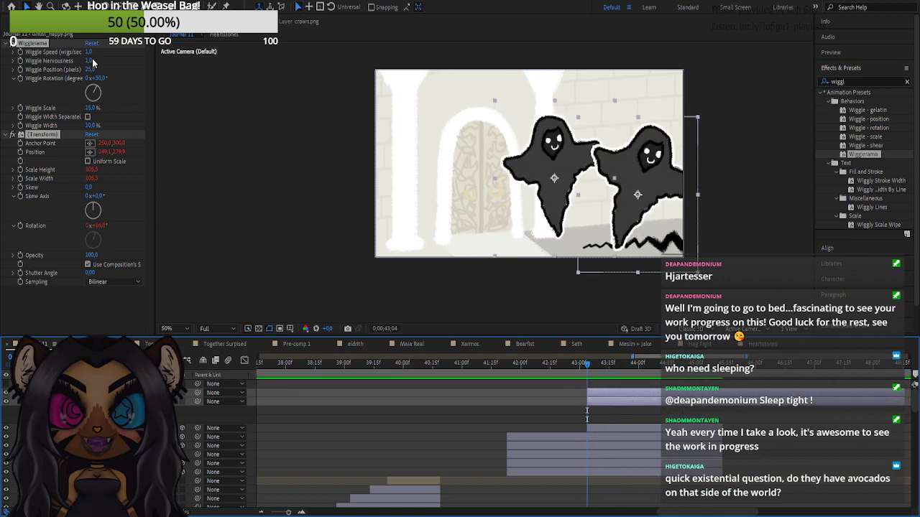
left_click_drag(90, 51, 111, 55)
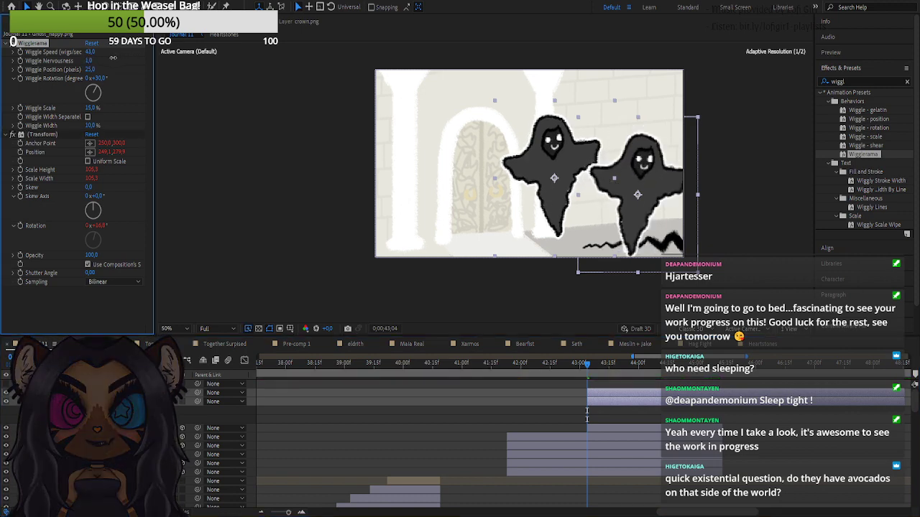
- Set the Wigglerama wiggle speed to 45 on each of the two ghost layers
left_click(541, 411)
left_click(590, 394)
left_click(598, 403)
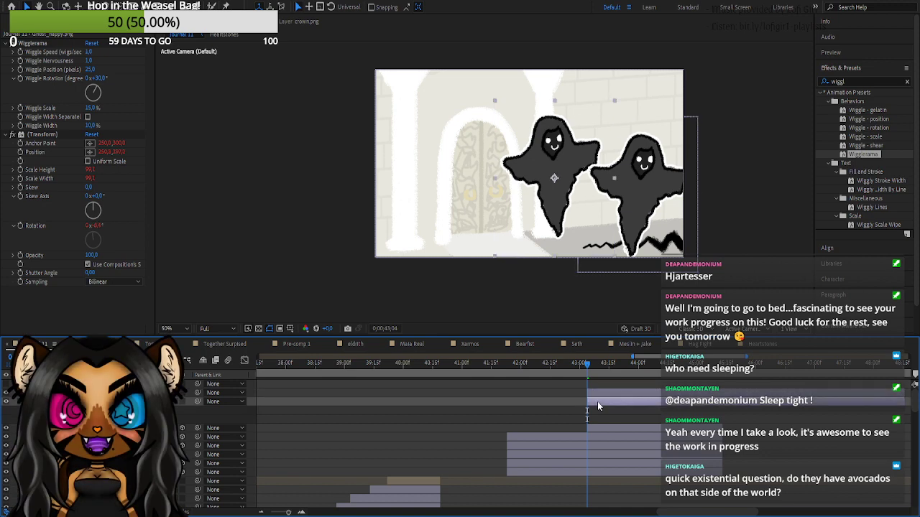
left_click(90, 53)
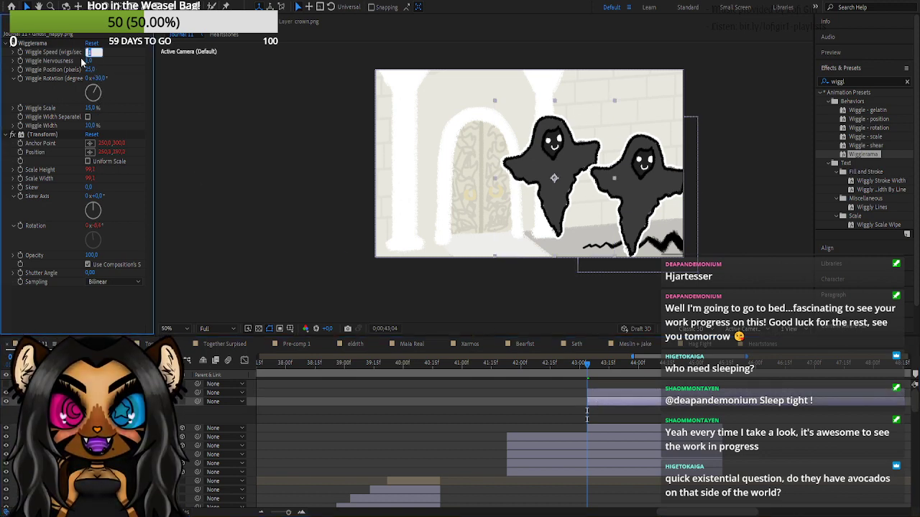
type("45")
key("Return")
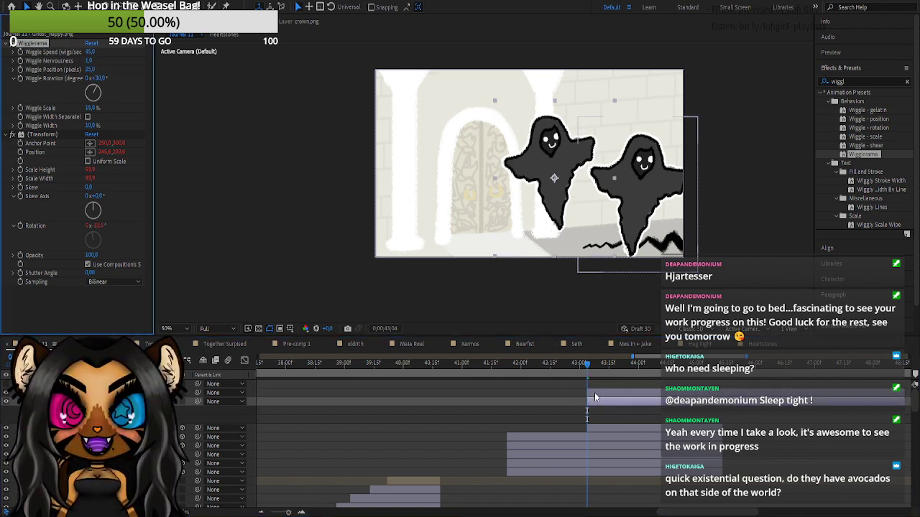
left_click(594, 393)
left_click(90, 53)
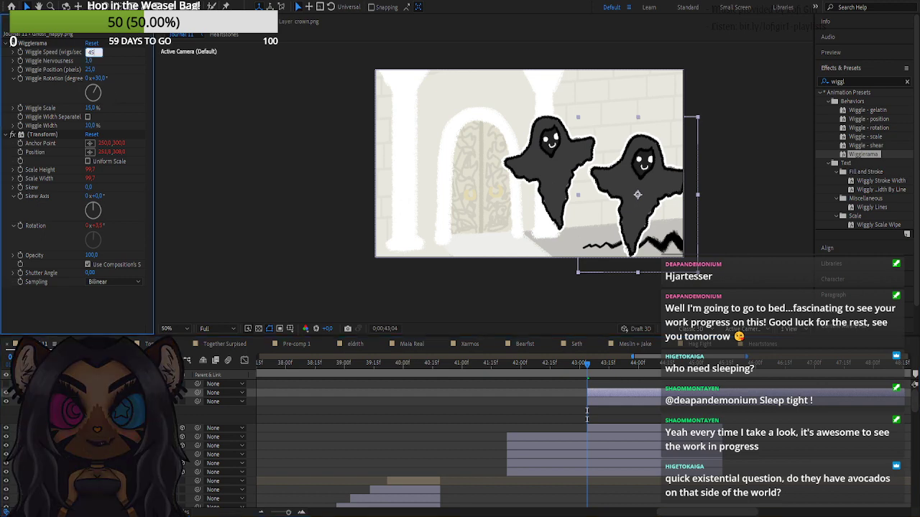
type("45")
key("Return")
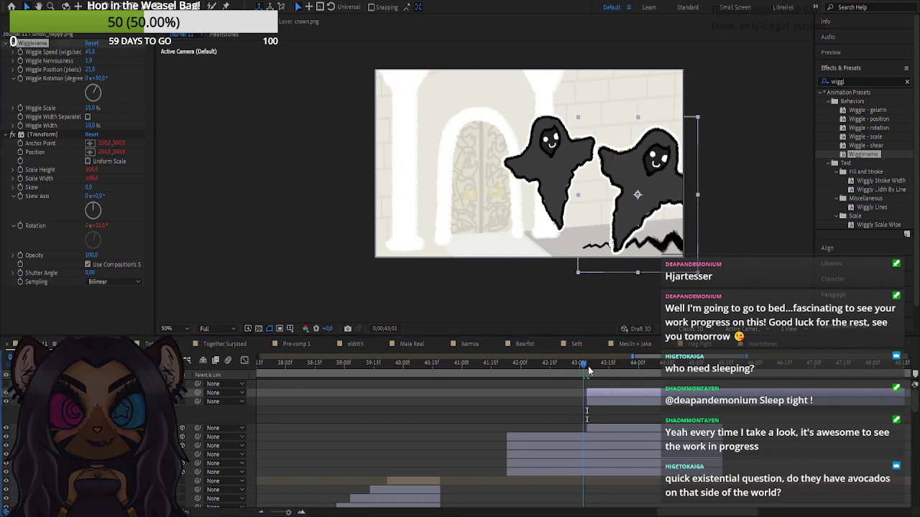
- Check the ghosts' entrance around 0:00:43:04, then shift both ghost layers together to start shortly after 0:00:44:00
mouse_move(589, 368)
left_mouse_down()
mouse_move(663, 377)
mouse_move(555, 375)
mouse_move(584, 377)
left_mouse_up()
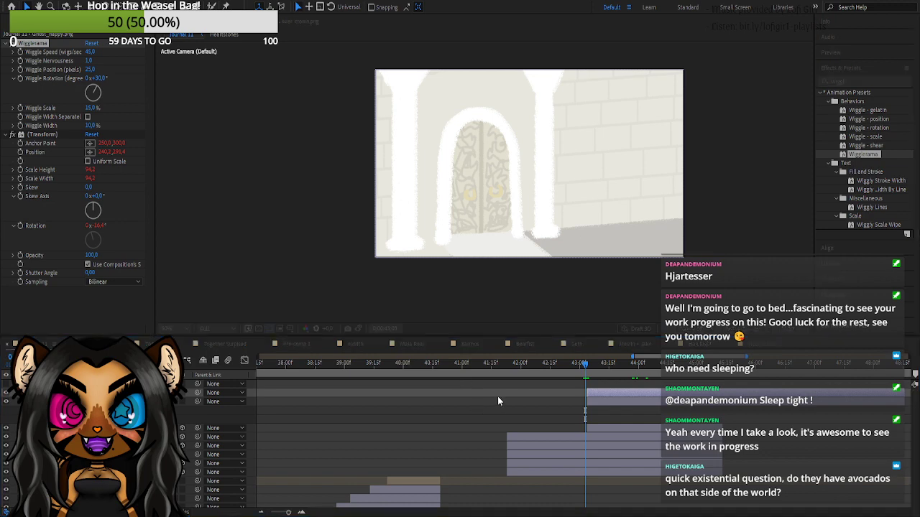
left_click_drag(585, 369, 587, 372)
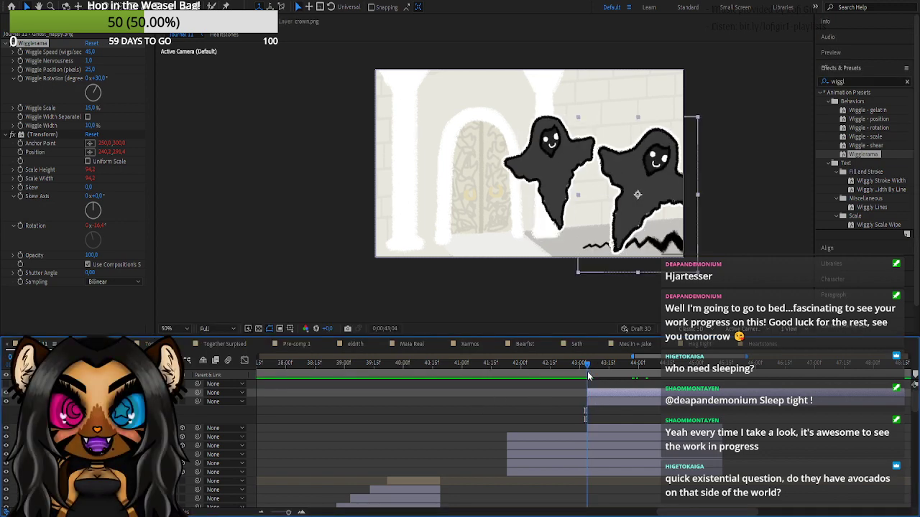
left_click(607, 403)
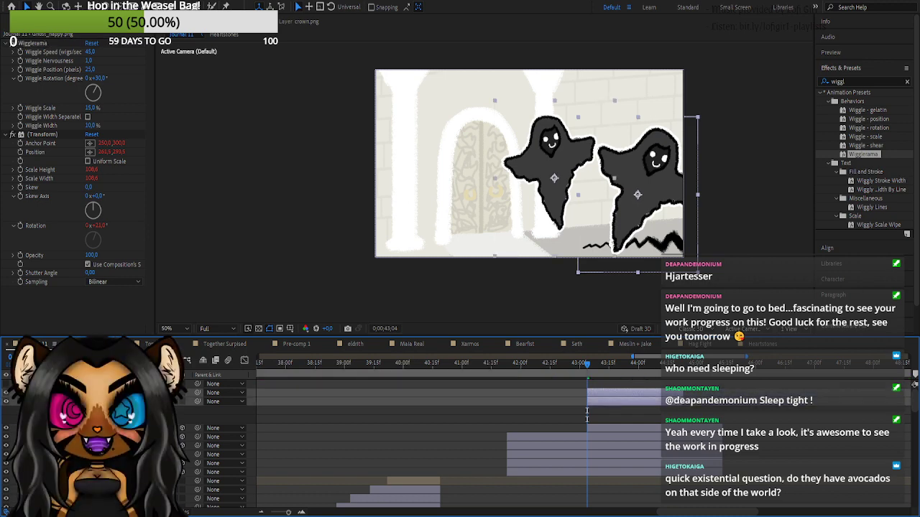
left_click_drag(648, 398, 708, 397)
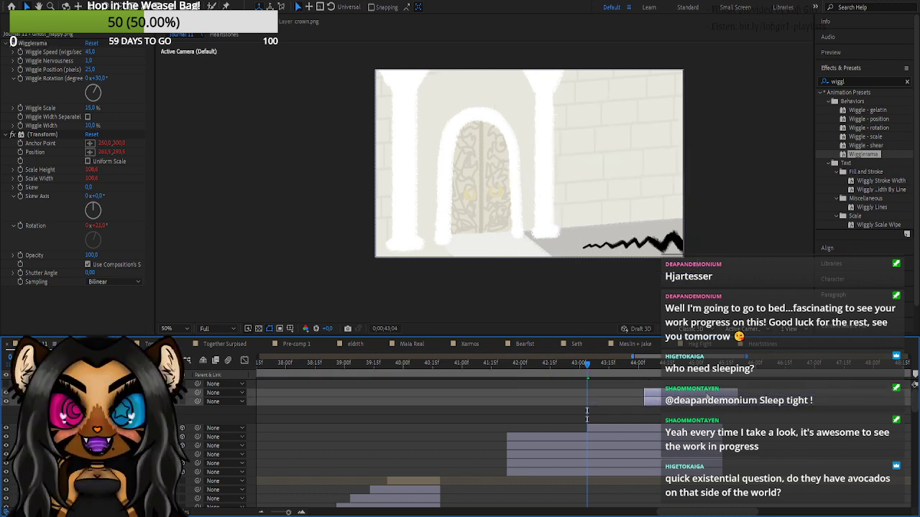
- Open the crack layer's transform properties and enlarge the crack so it stretches across the castle floor
left_click(602, 430)
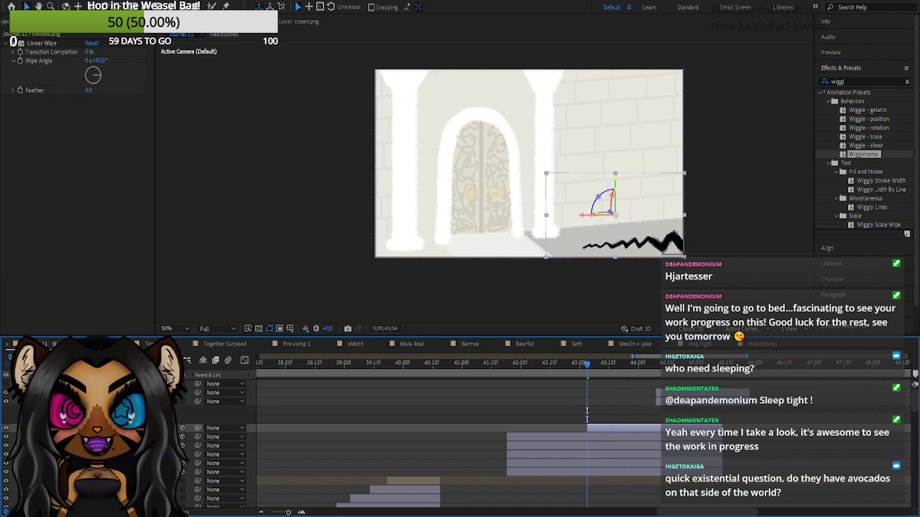
left_click(37, 428)
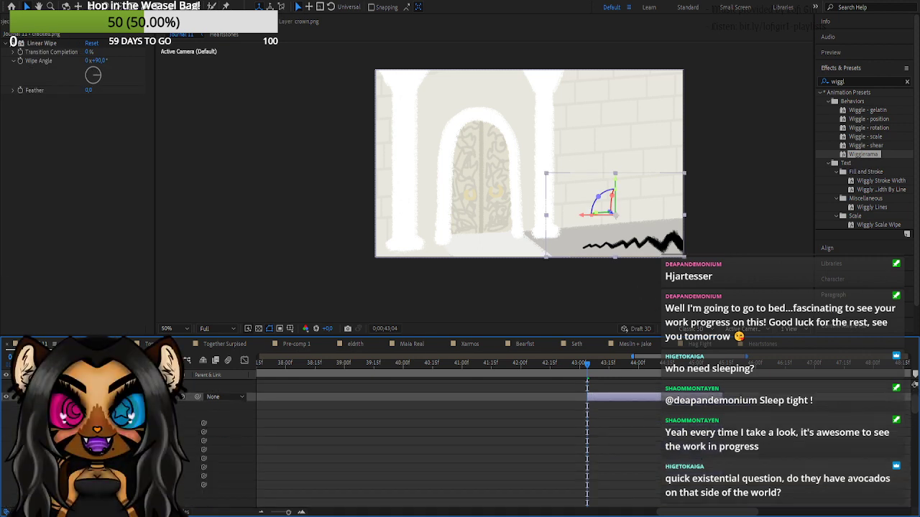
left_click_drag(133, 440, 59, 432)
left_click_drag(137, 432, 115, 432)
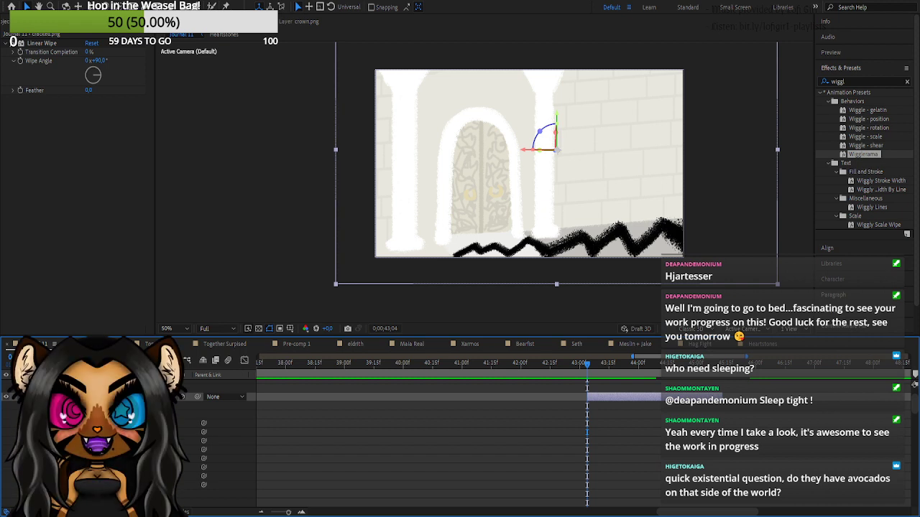
- Reduce the crack's scale and move its anchor point to the right edge of the crack artwork
left_click_drag(174, 425, 303, 441)
left_click_drag(152, 424, 358, 425)
left_click_drag(158, 441, 145, 441)
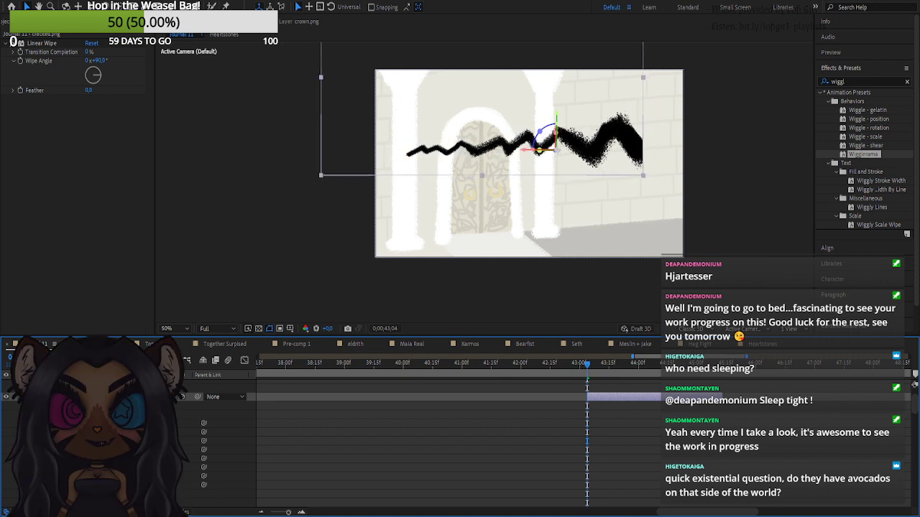
left_click_drag(3, 429, 1, 425)
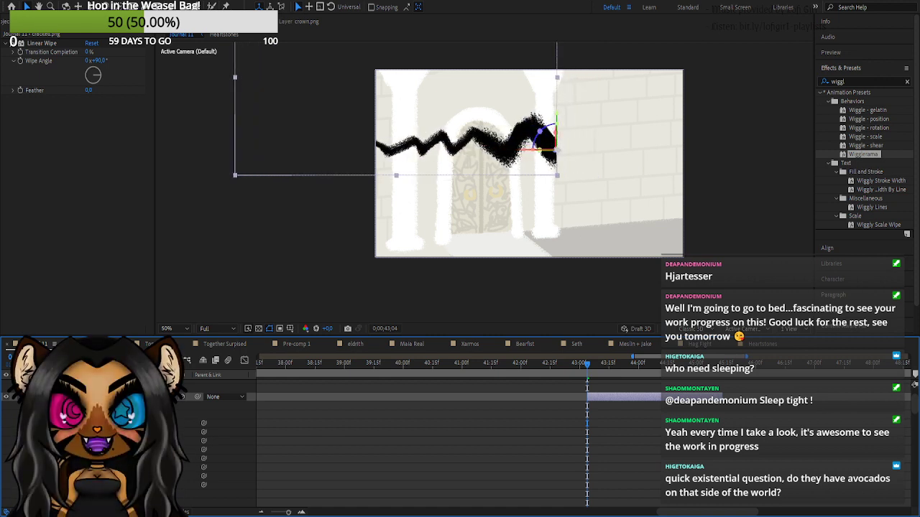
- Move the crack to the lower right corner of the scene and rotate it slightly clockwise along the floor
left_click_drag(142, 432, 380, 426)
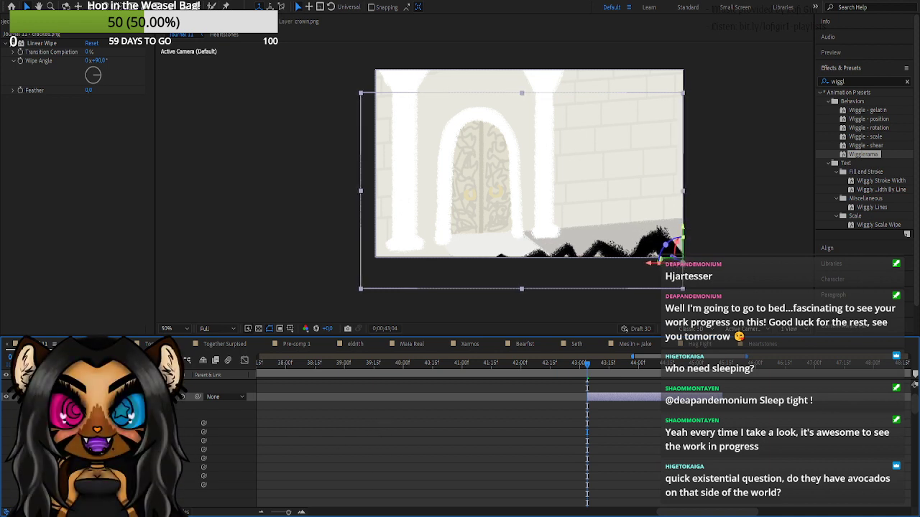
left_click_drag(136, 476, 139, 476)
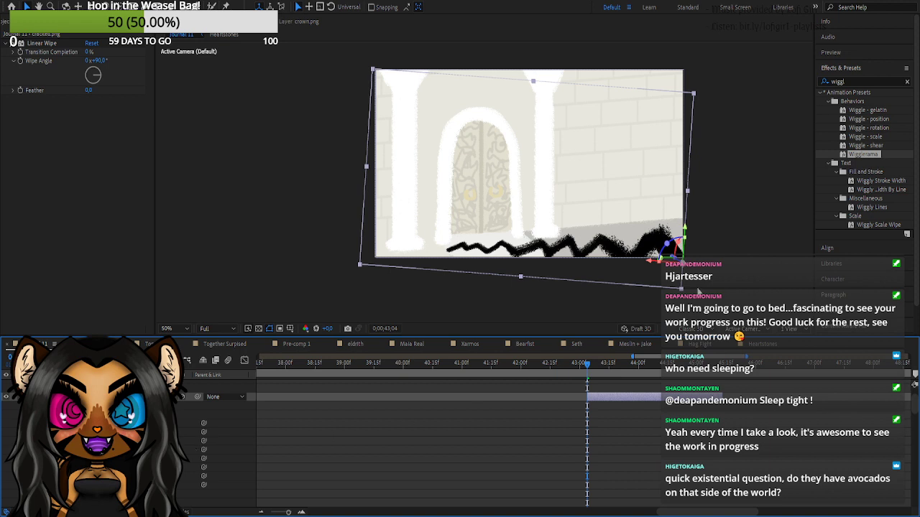
left_click(763, 277)
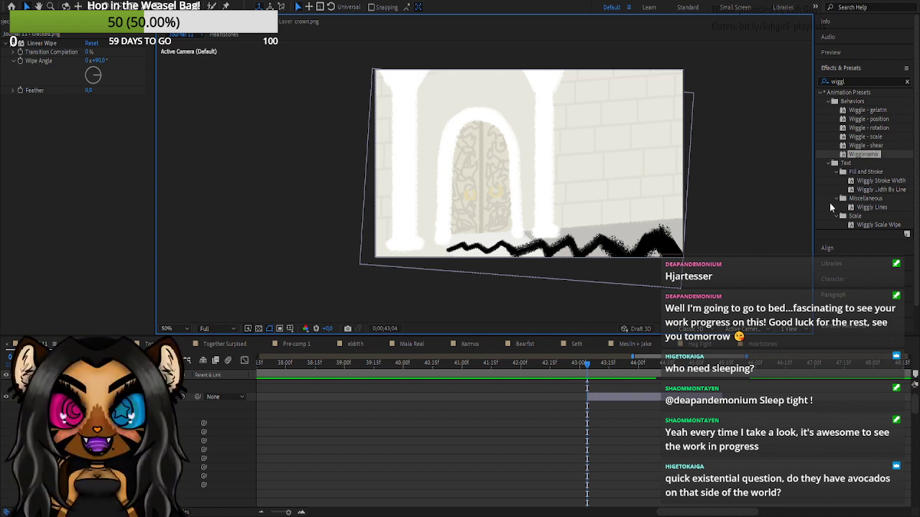
- Start keyframing Transition Completion in the crack's Linear Wipe effect at 0:00:43:04
left_click(55, 413)
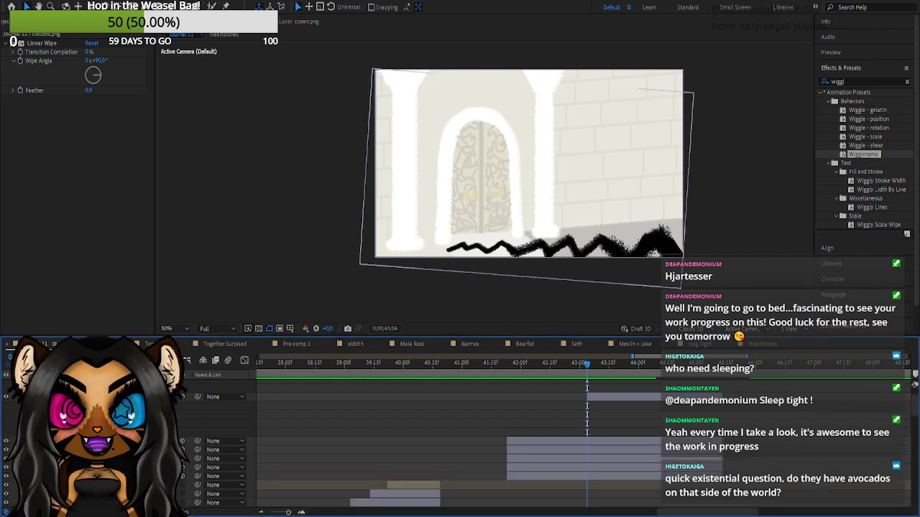
left_click(55, 405)
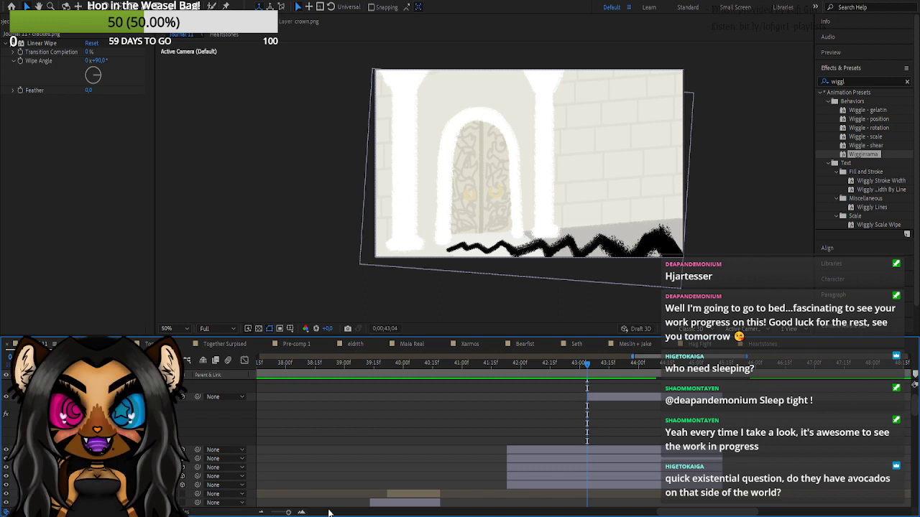
left_click(302, 512)
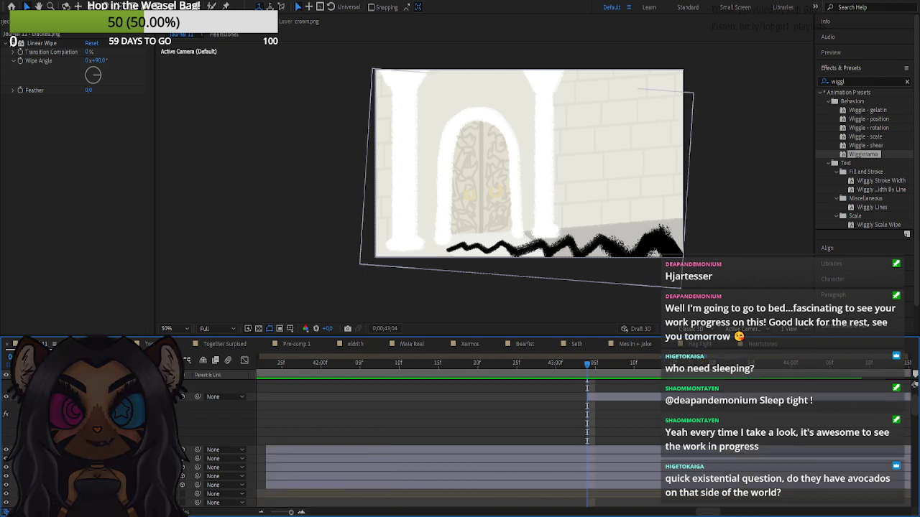
left_click(64, 414)
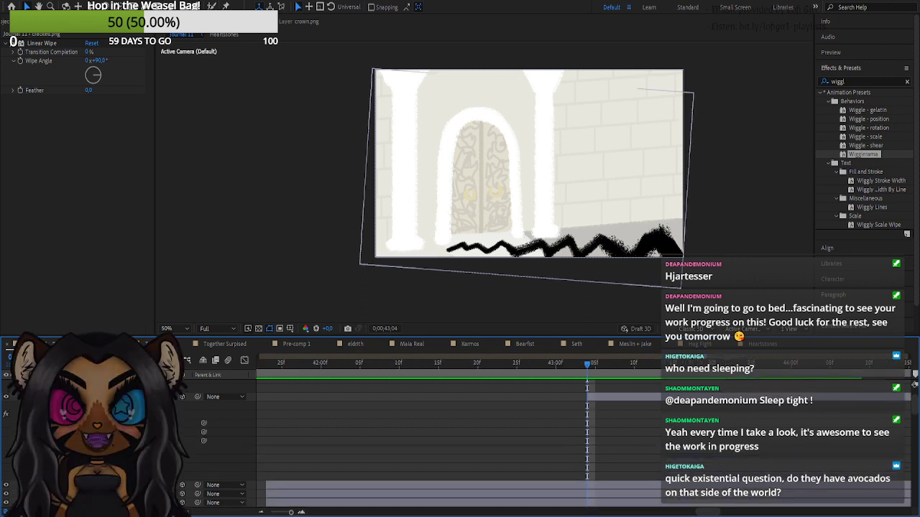
left_click(80, 423)
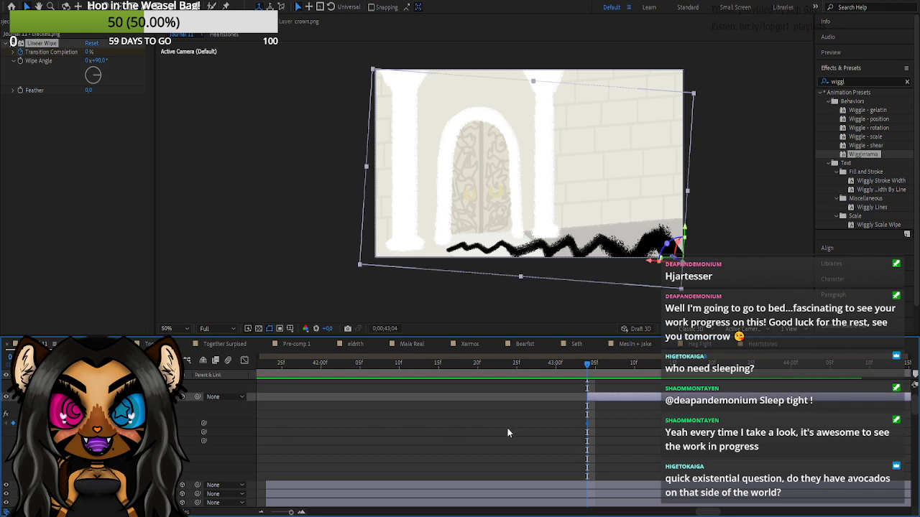
- Add a second Transition Completion keyframe of 0% for the crack's wipe at 0:00:44:00
key("space")
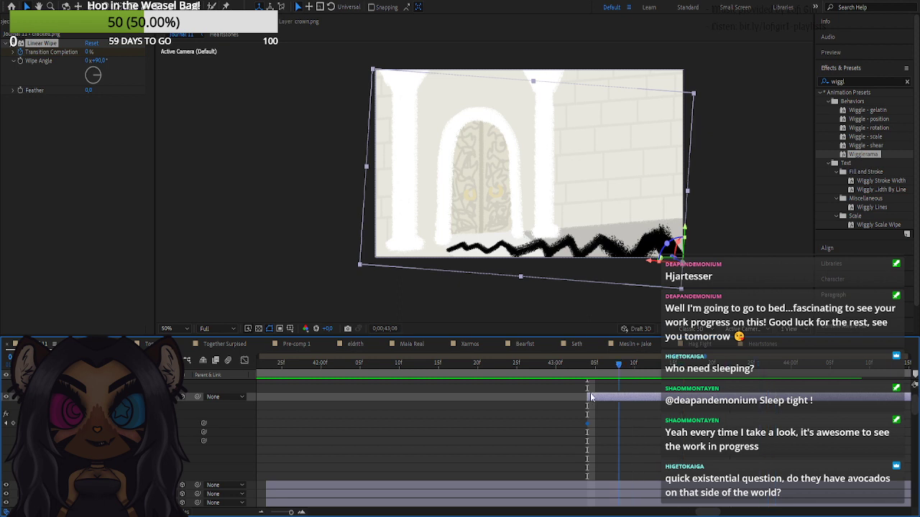
key("Page_Up")
key("Page_Up")
key("Page_Up")
key("Page_Up")
key("Page_Up")
key("Page_Up")
key("Page_Down")
key("Page_Down")
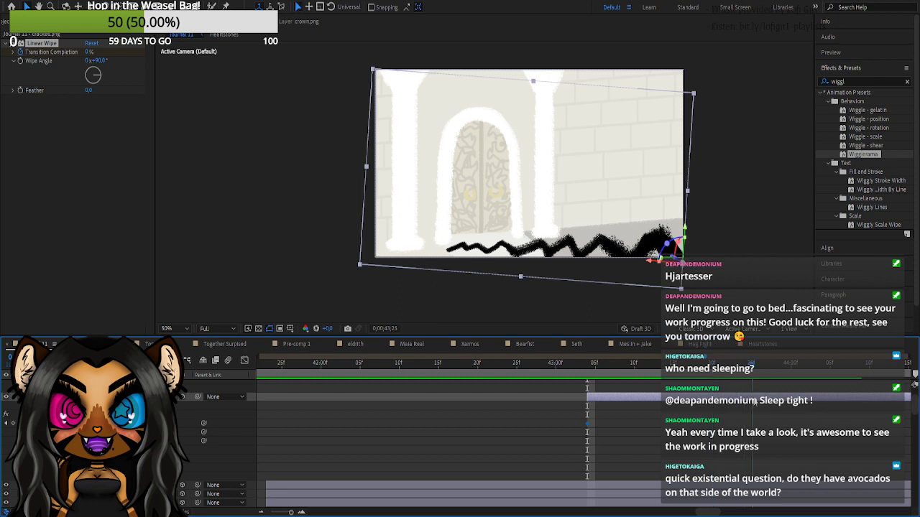
left_click_drag(754, 402, 793, 404)
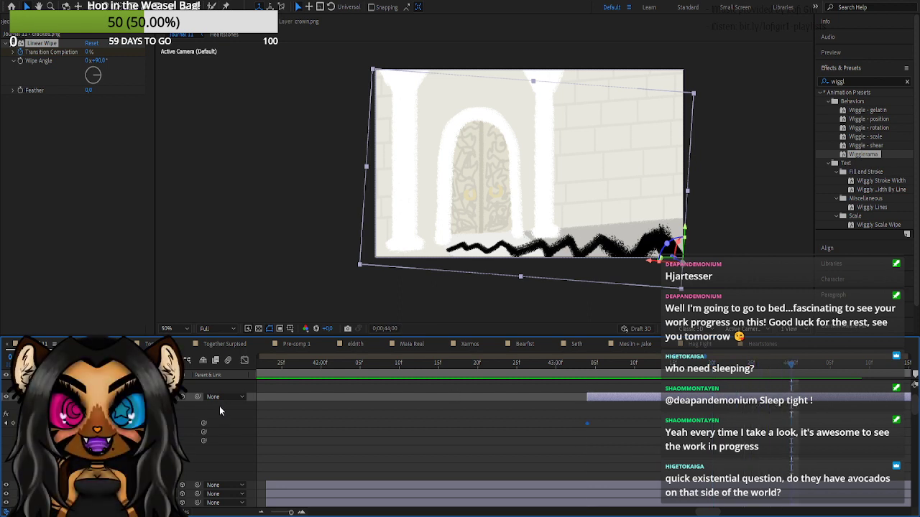
left_click(13, 424)
left_click_drag(89, 52, 114, 56)
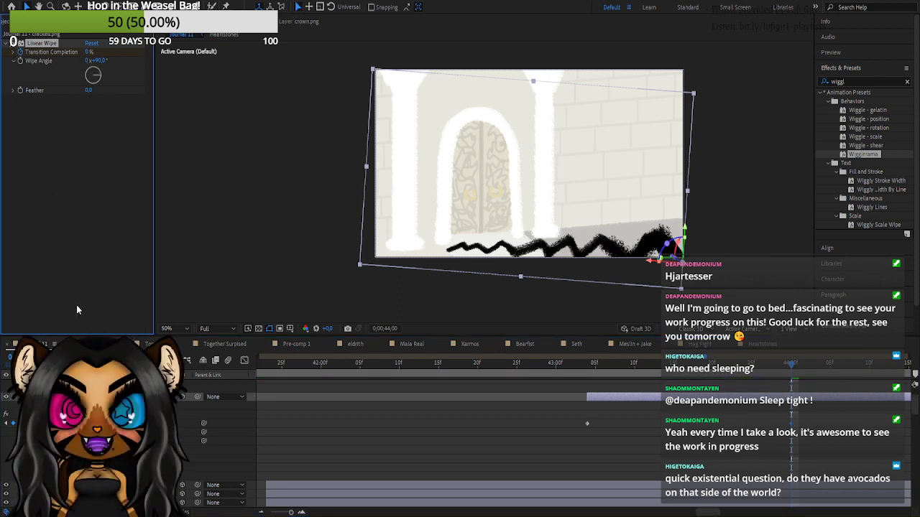
- Set the wipe's Transition Completion to 100% at the 0:00:43:04 keyframe, preview it, and turn the wipe angle to about 274°
left_click(6, 424)
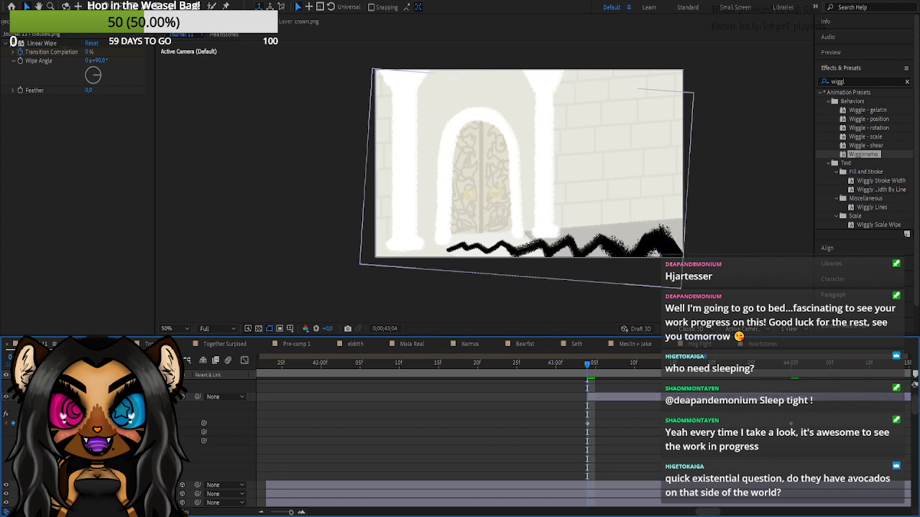
left_click_drag(126, 423, 381, 423)
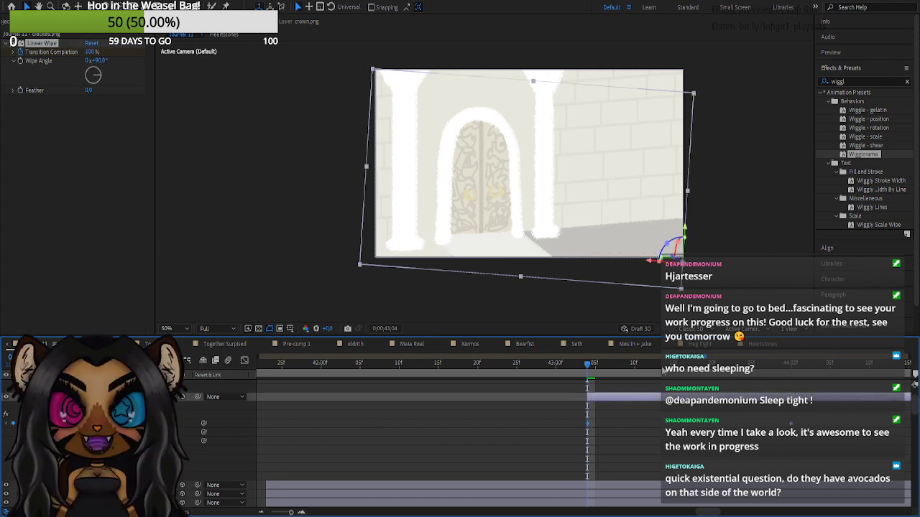
left_click(658, 364)
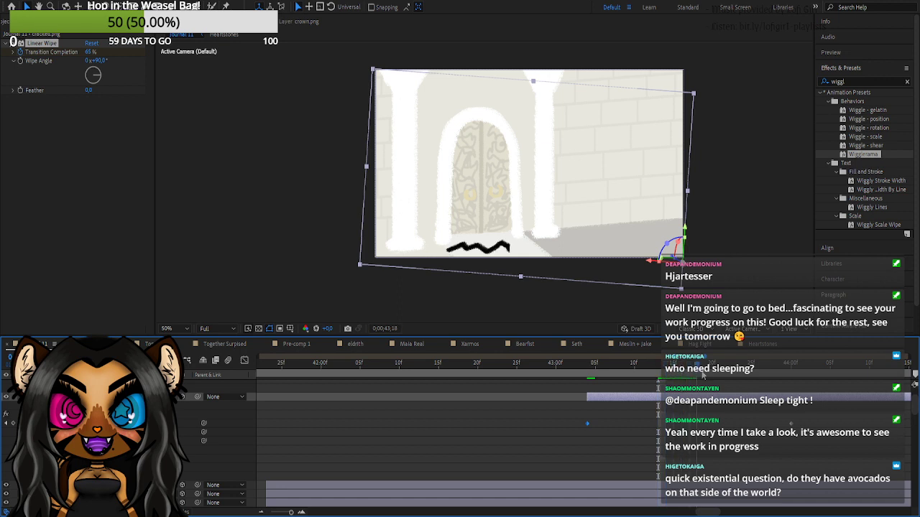
left_click_drag(733, 375, 761, 379)
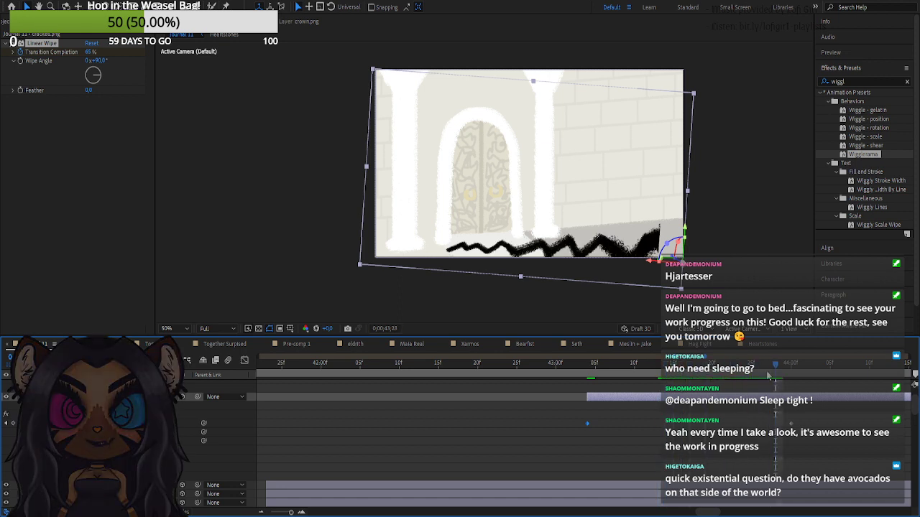
left_click_drag(94, 81, 89, 76)
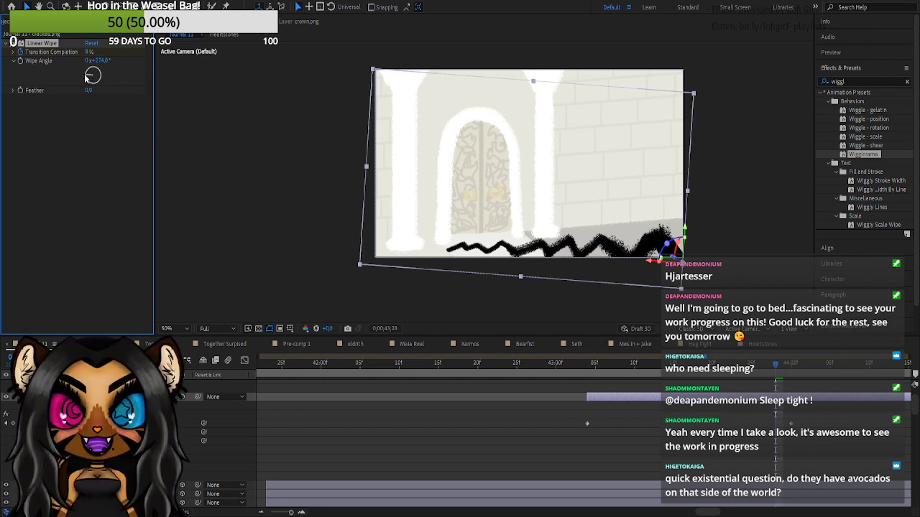
- Set the crack's Linear Wipe angle to 257° and scrub from 0:00:43:04 to 0:00:44:00 to preview the reveal
left_click_drag(81, 75, 79, 75)
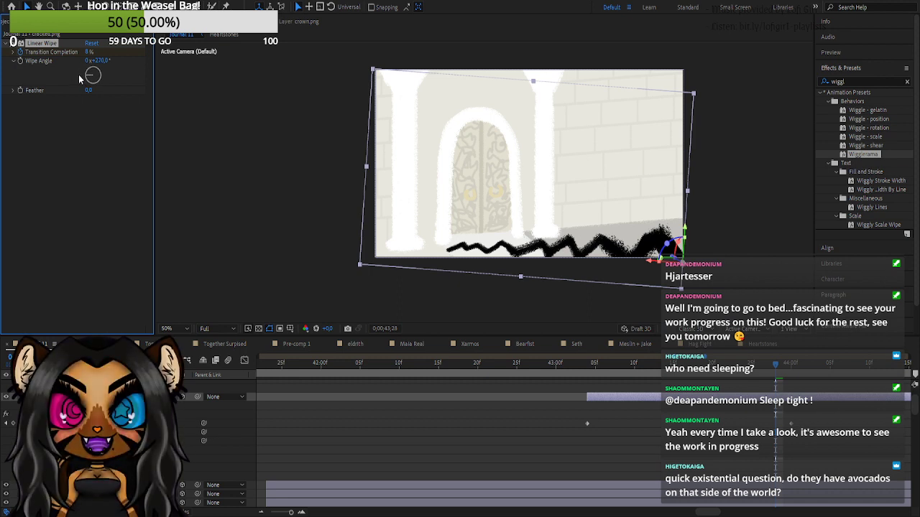
left_click(577, 367)
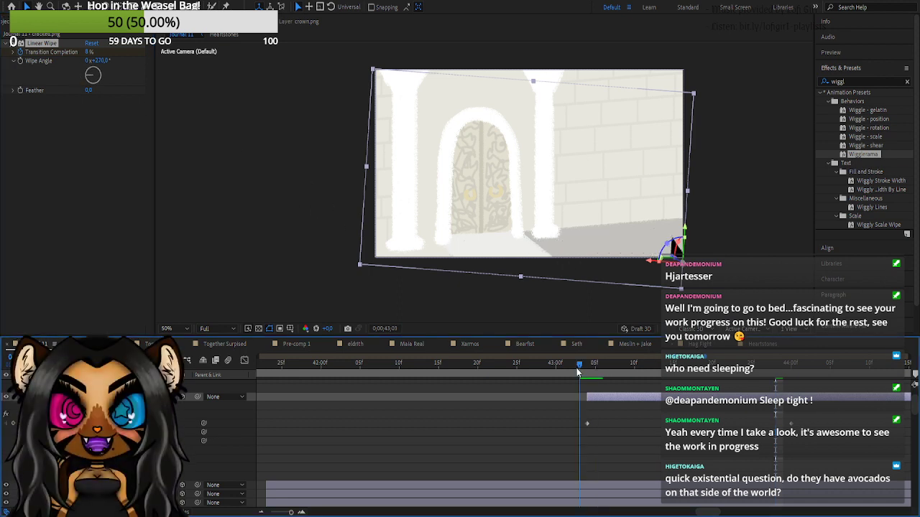
left_click_drag(576, 368, 616, 369)
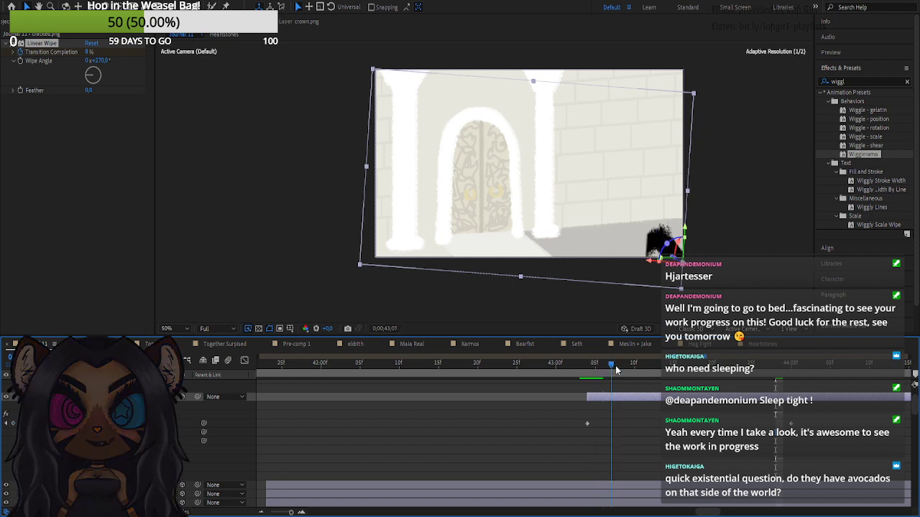
left_click(633, 367)
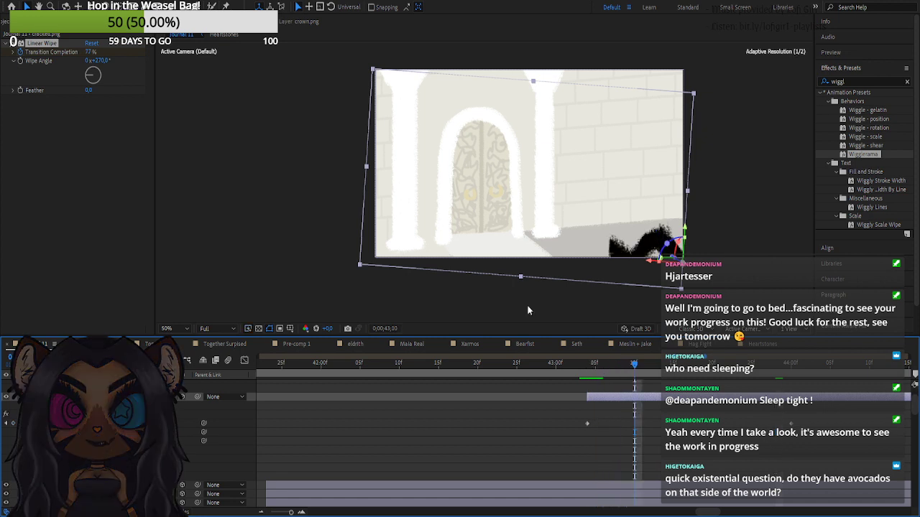
left_click_drag(91, 76, 87, 77)
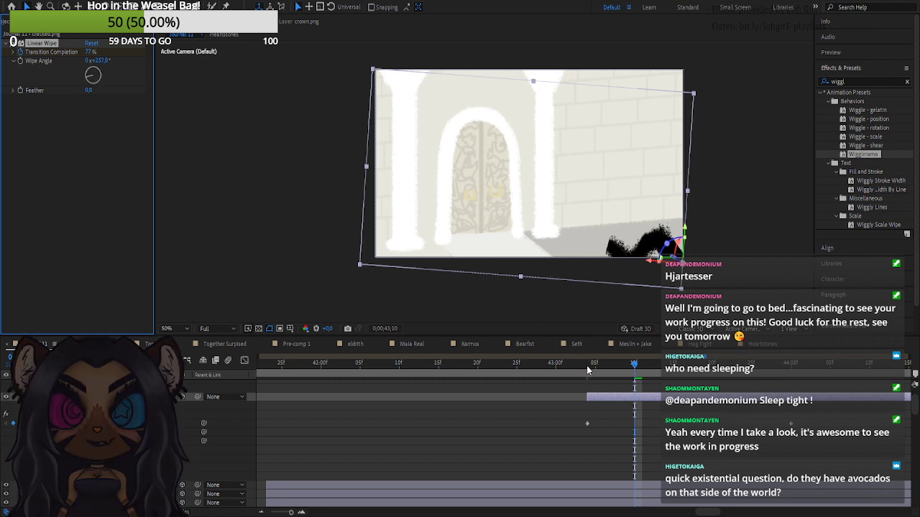
left_click_drag(589, 365, 791, 382)
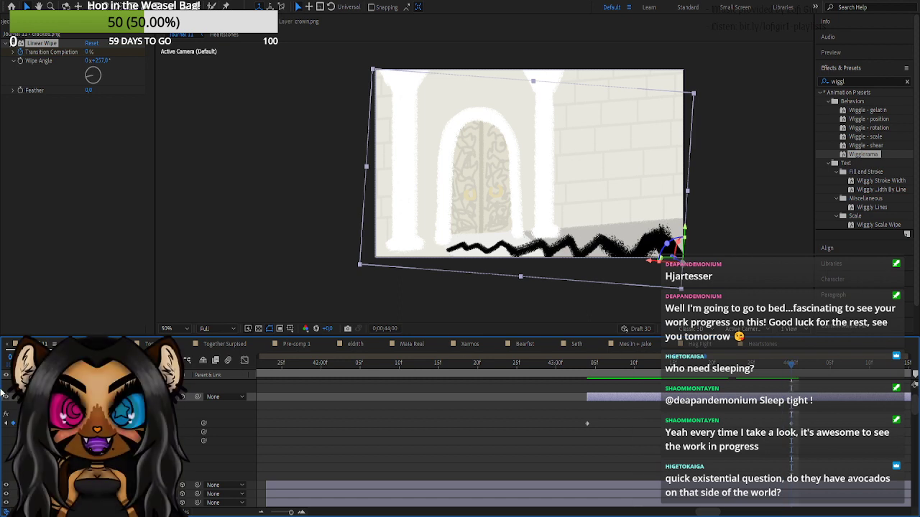
- Scale both ghosts down to float above the crack and start keyframing their Opacity at 0:00:44:00
left_click(35, 397)
scroll(302, 416, "up", 2)
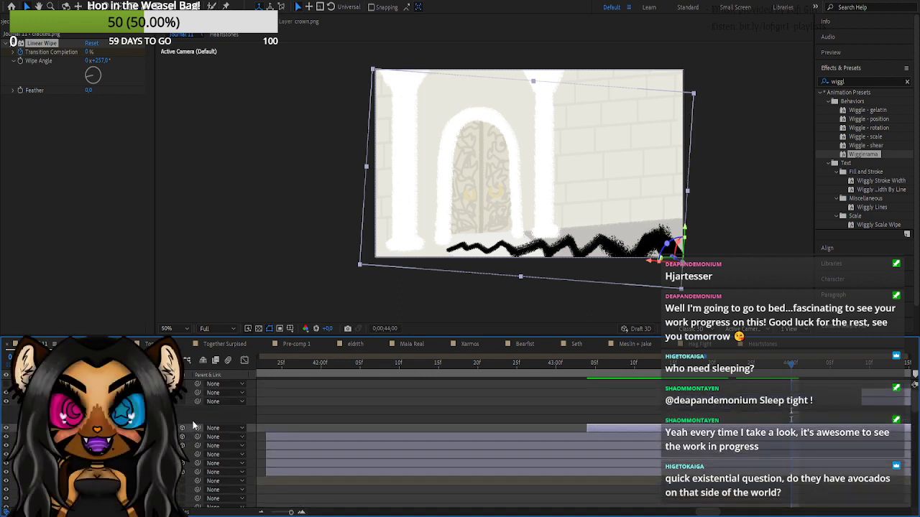
left_click(812, 395)
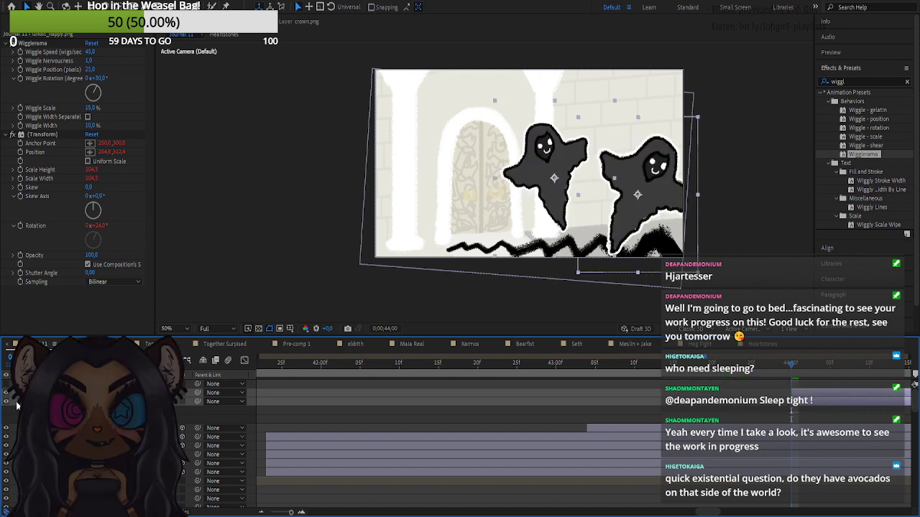
key("e")
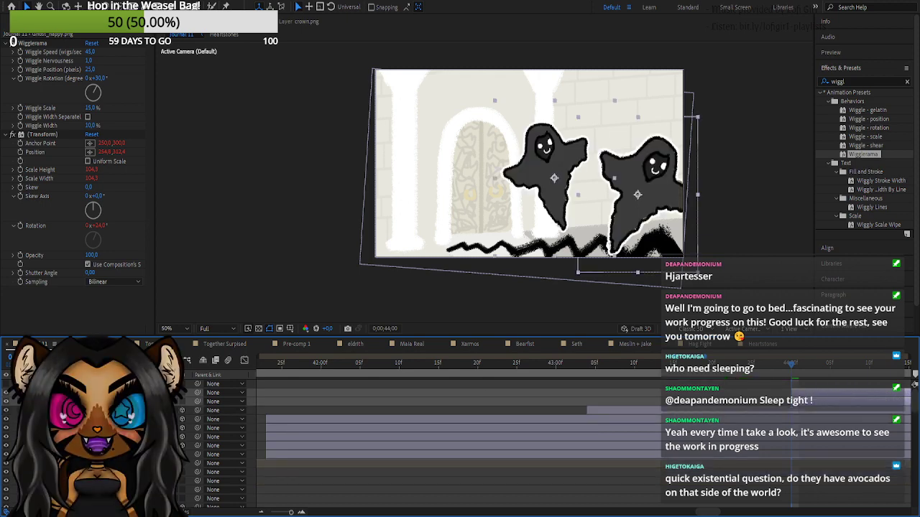
key("e")
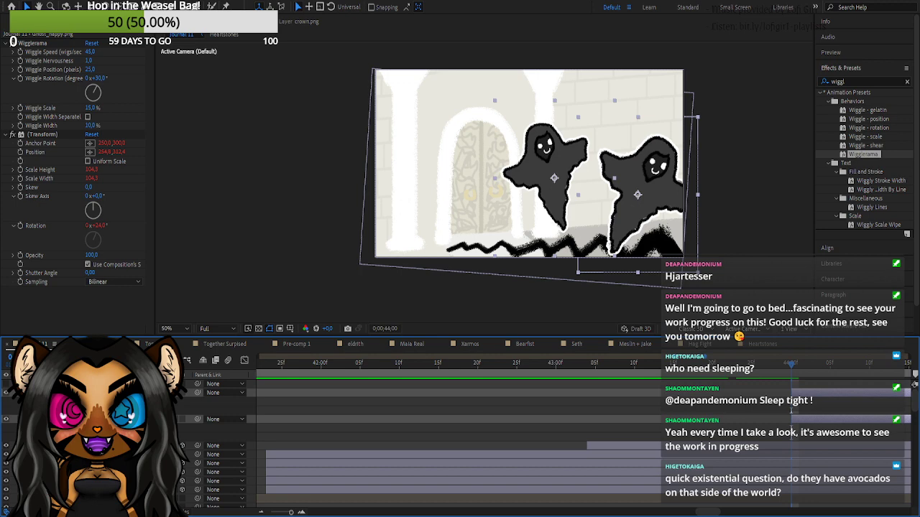
scroll(791, 411, "up", 2)
left_click_drag(147, 463, 129, 463)
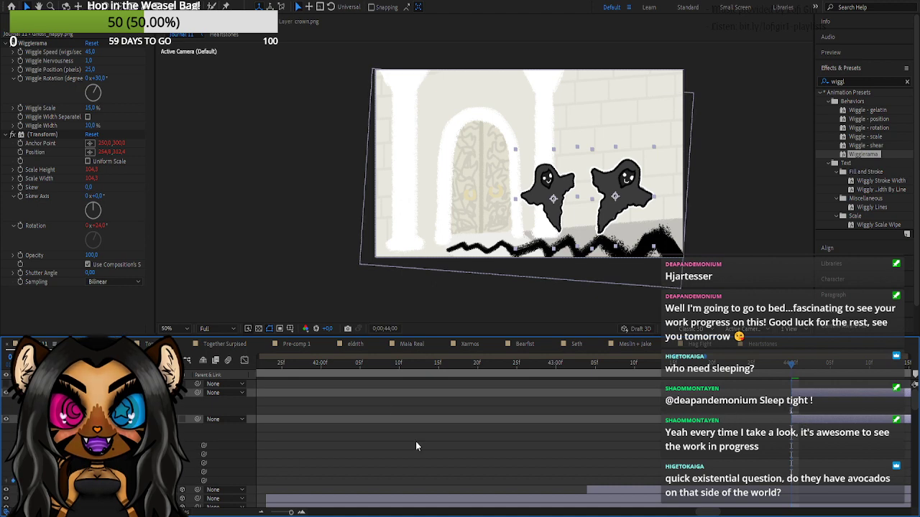
- Add a second Opacity keyframe to both ghosts at 0:00:44:15, leaving them slightly transparent, and scrub back to check the scene
left_click_drag(831, 366, 907, 374)
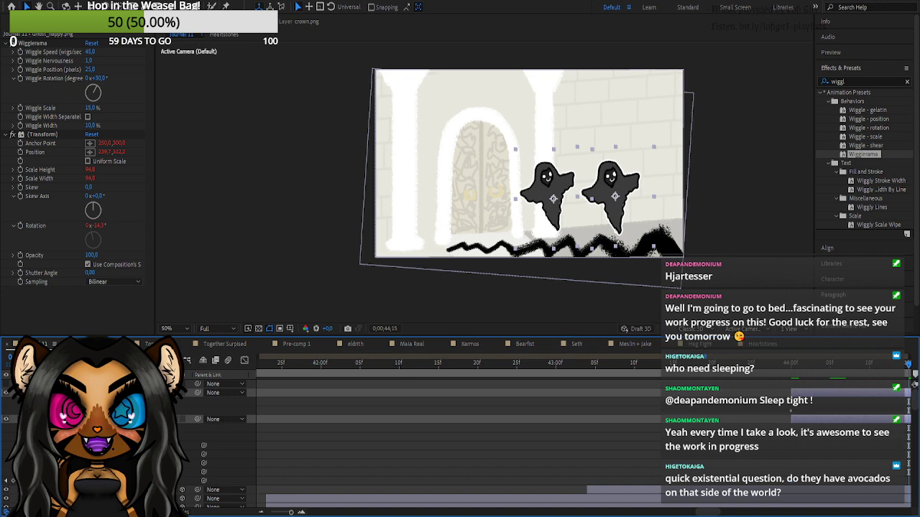
left_click(6, 485)
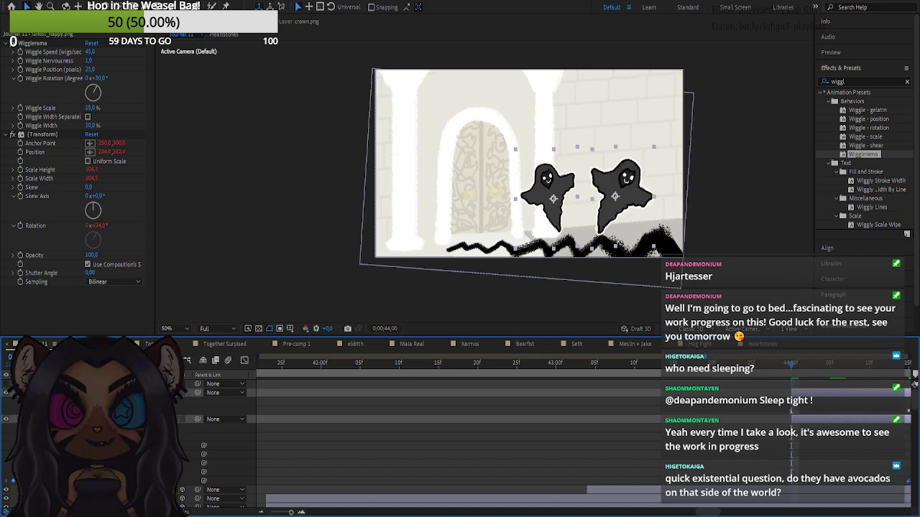
left_click(20, 482)
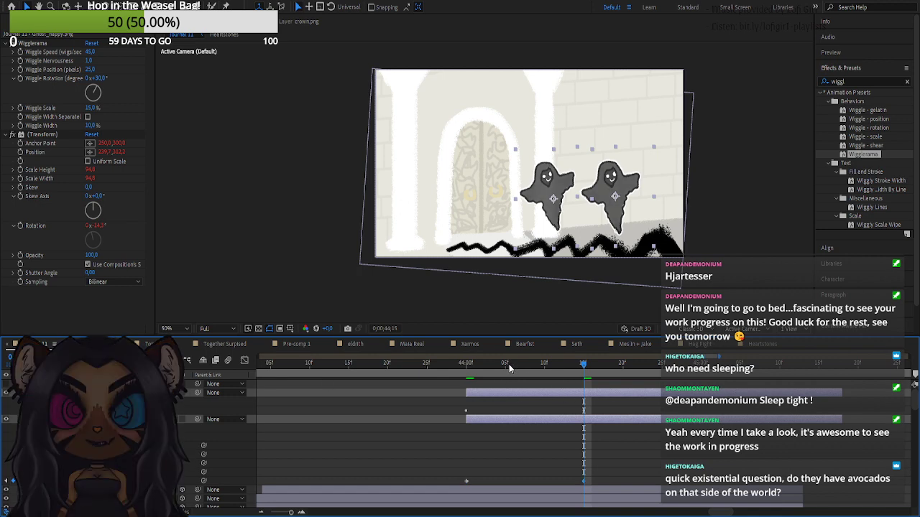
left_click_drag(501, 369, 273, 388)
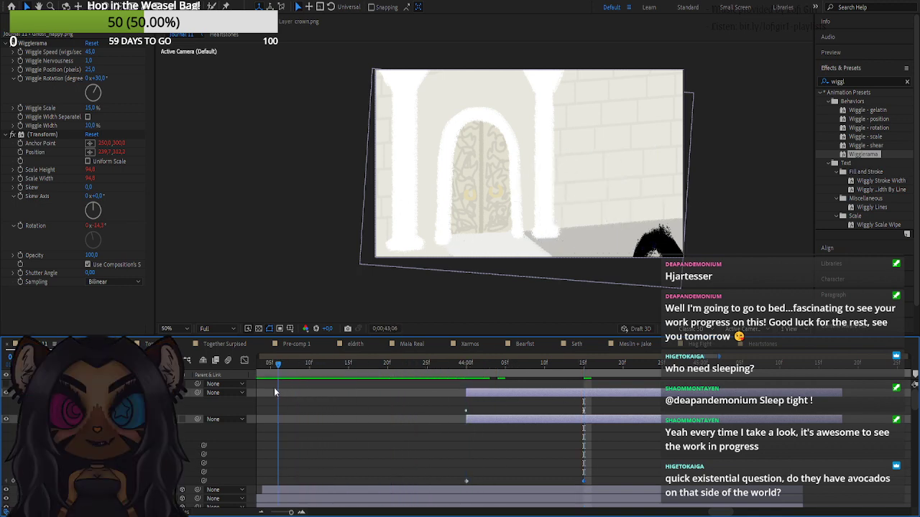
- Play the scene to 0:00:47:18 and extend the ends of the castle, crack and ghost layers to that time
left_click_drag(291, 512, 271, 513)
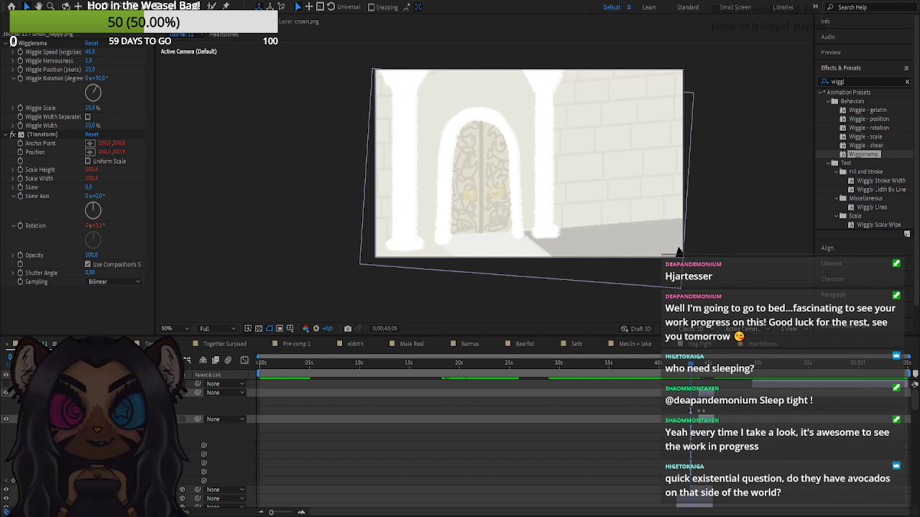
left_click(662, 307)
key("space")
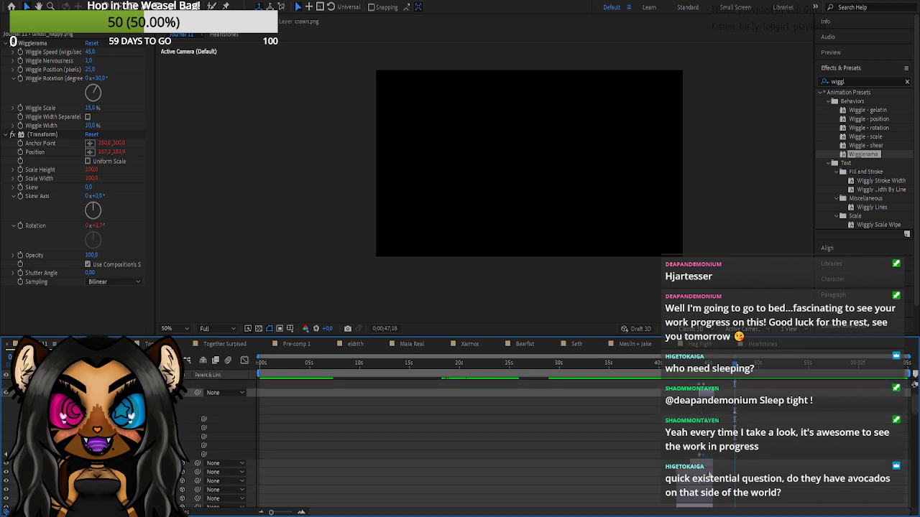
scroll(706, 487, "down", 3)
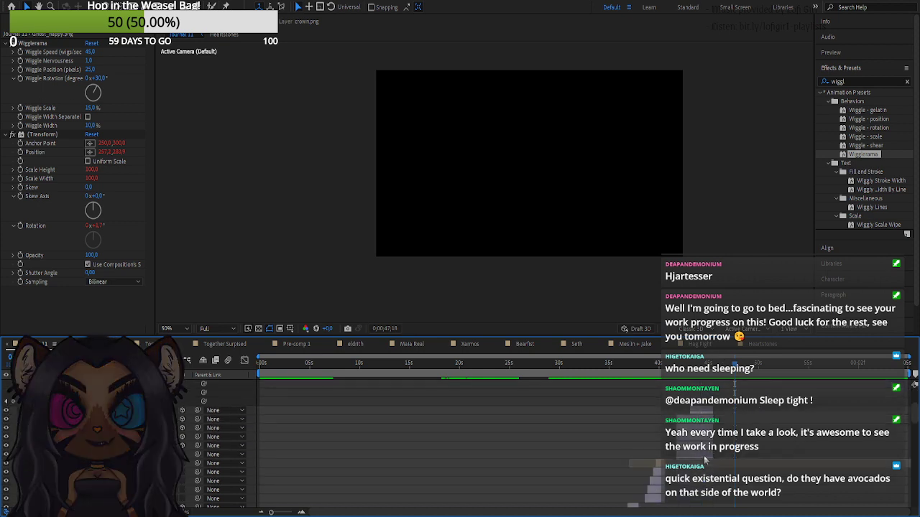
left_click(703, 457, "shift")
left_click_drag(712, 458, 733, 462)
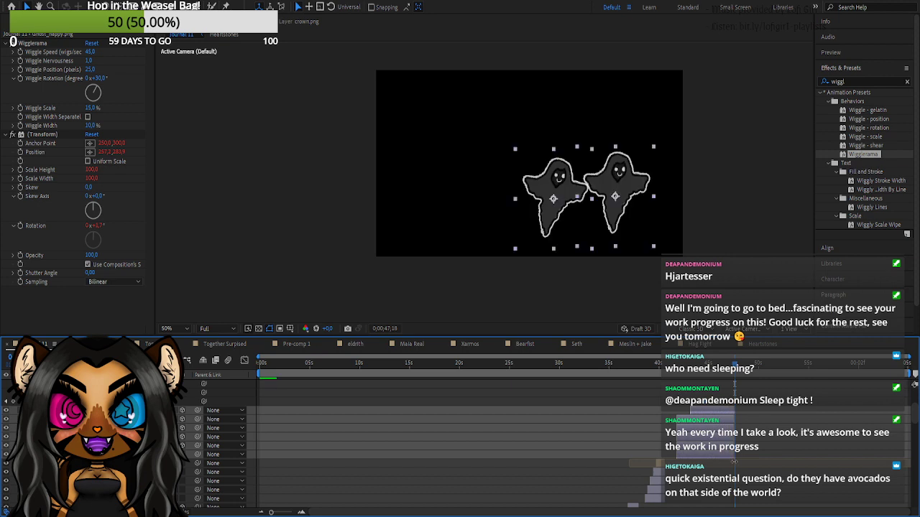
scroll(733, 456, "up", 3)
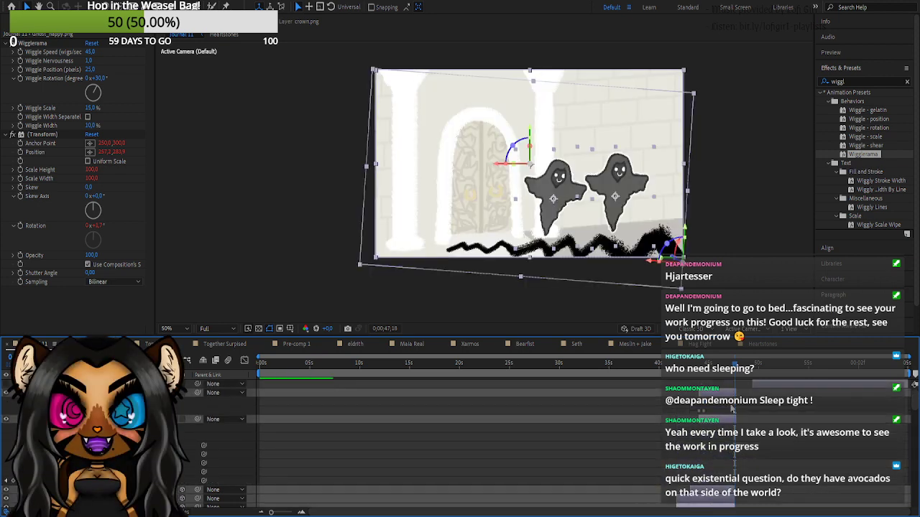
- Preview the lengthened scene and pull the ends of its layers back to about 0:00:46:09
left_click_drag(734, 365, 610, 370)
key("space")
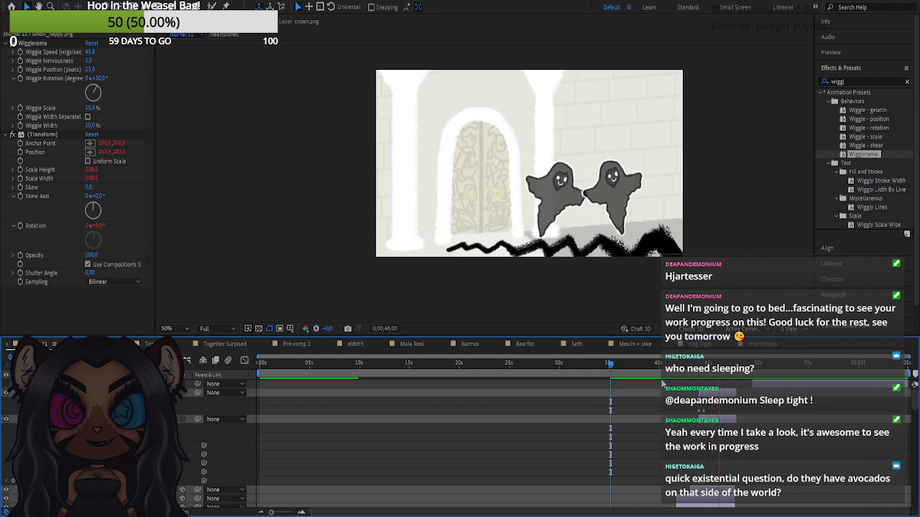
key("space")
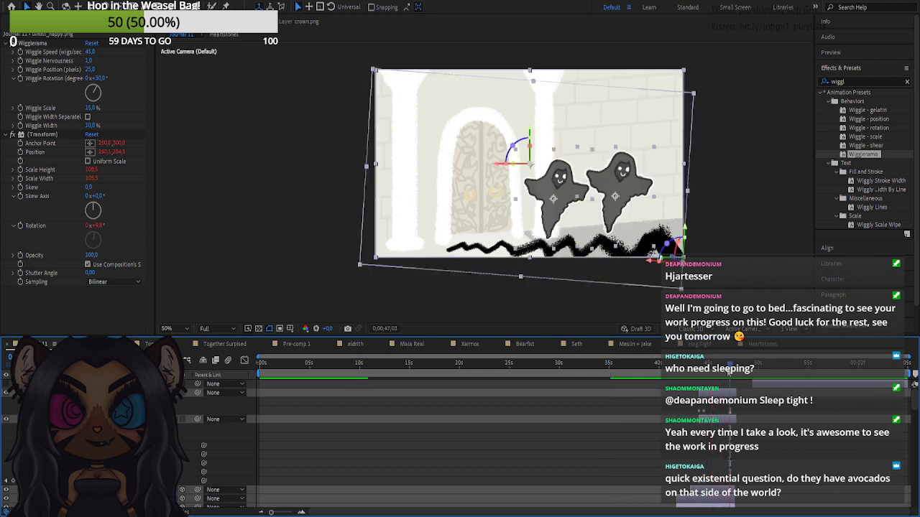
left_click_drag(730, 365, 722, 393)
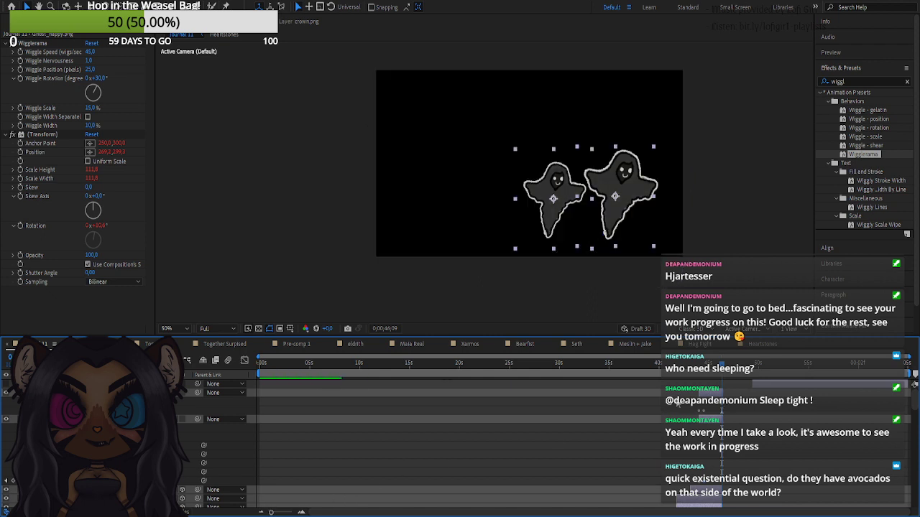
- Trim both ghost layers to end exactly at 0:00:46:09 with the castle layers, and collapse their properties
left_click(799, 400)
left_click(301, 512)
left_click(302, 512)
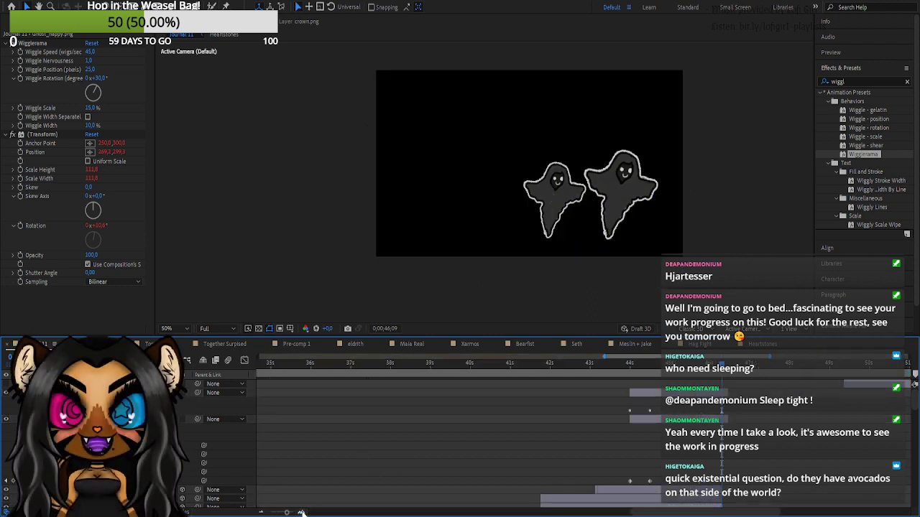
left_click(708, 394)
left_click(723, 418, "shift")
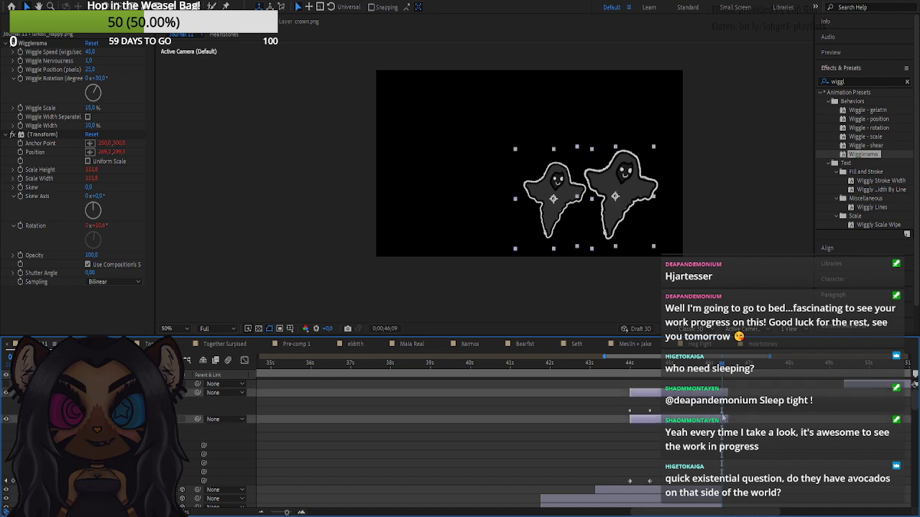
left_click_drag(725, 419, 722, 419)
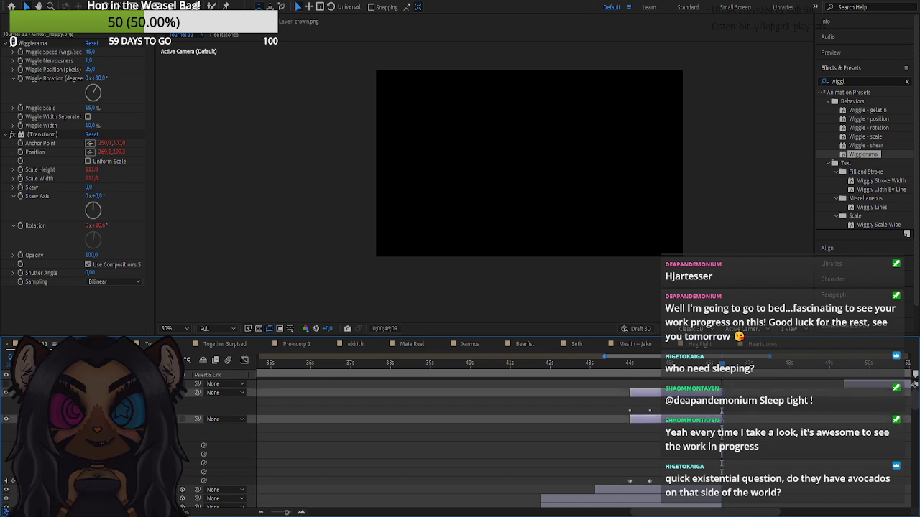
scroll(368, 414, "down", 2)
scroll(369, 414, "up", 2)
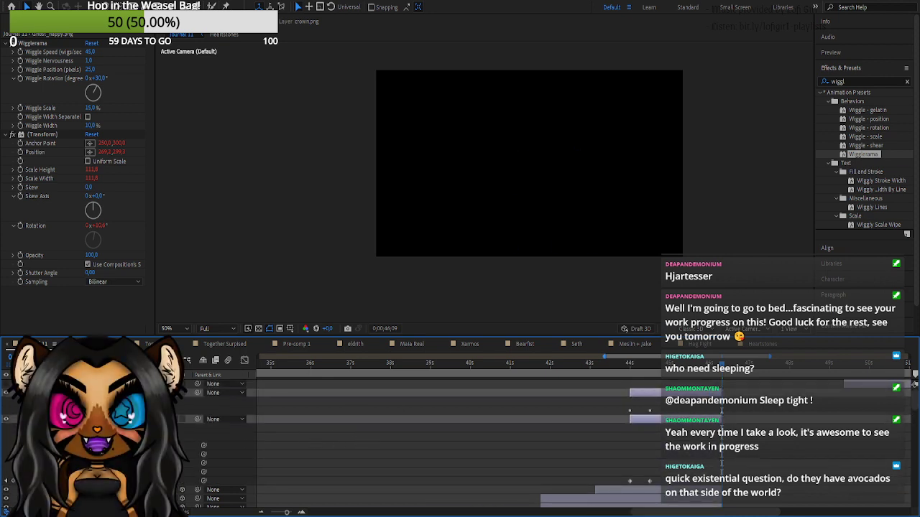
key("u")
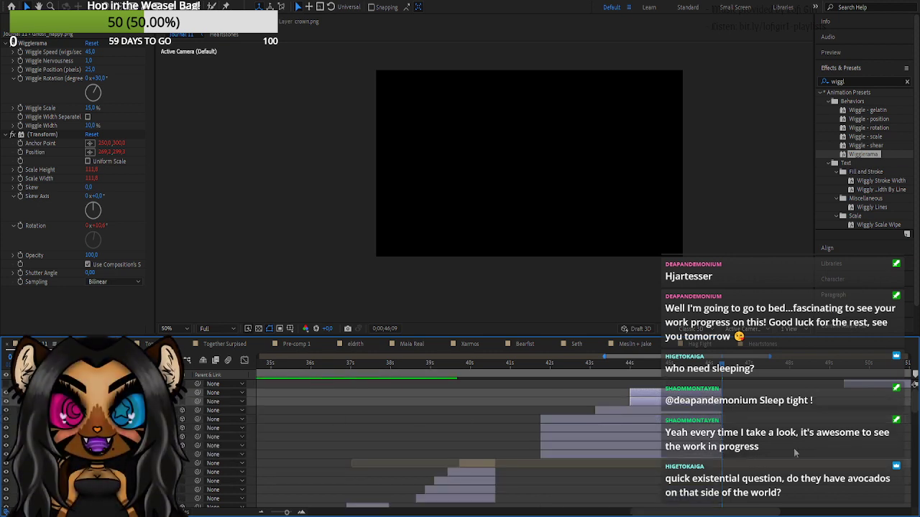
- Copy the stack of layers that ends where the castle scene begins and paste it above the ghost layers
left_click(774, 443)
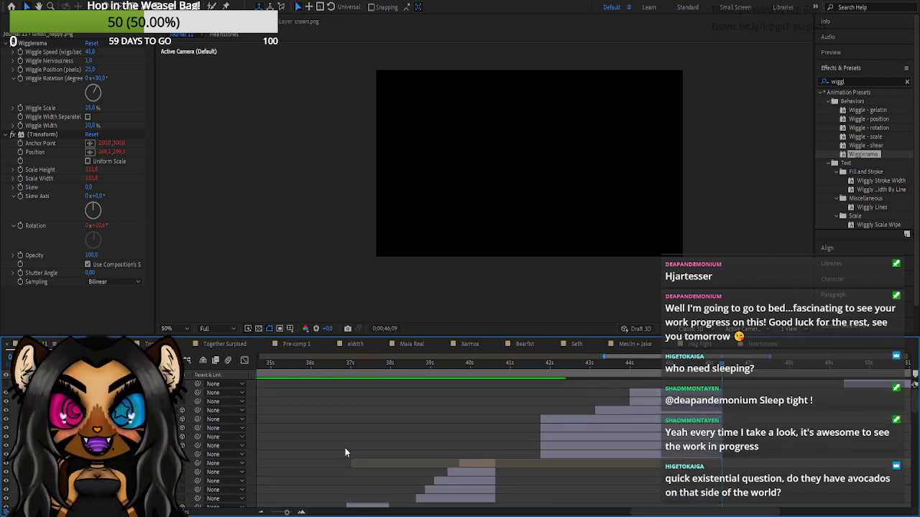
left_click(251, 475)
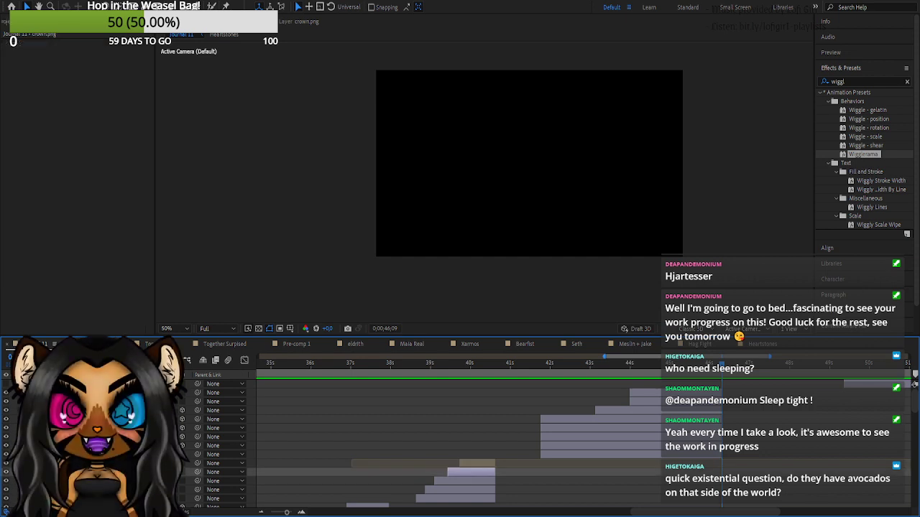
scroll(250, 474, "down", 1)
scroll(395, 438, "down", 1)
left_click(438, 446)
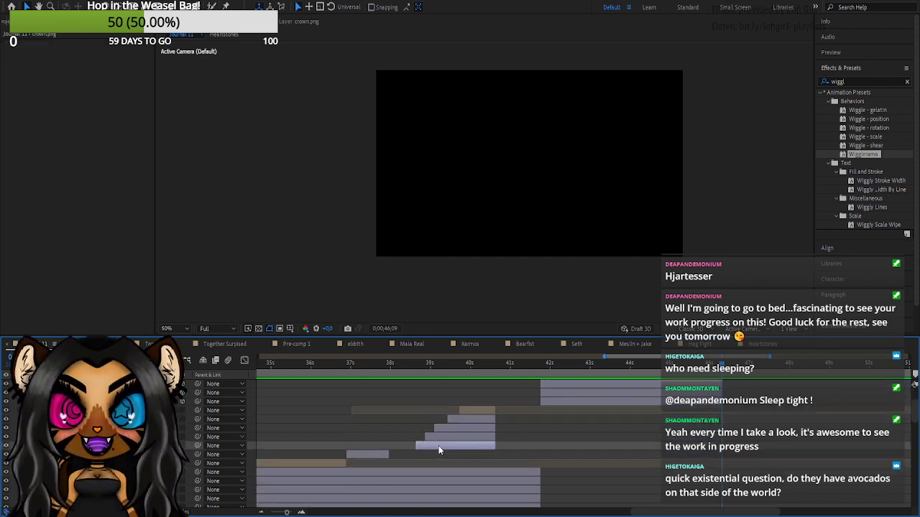
left_click(438, 480)
left_click(439, 472)
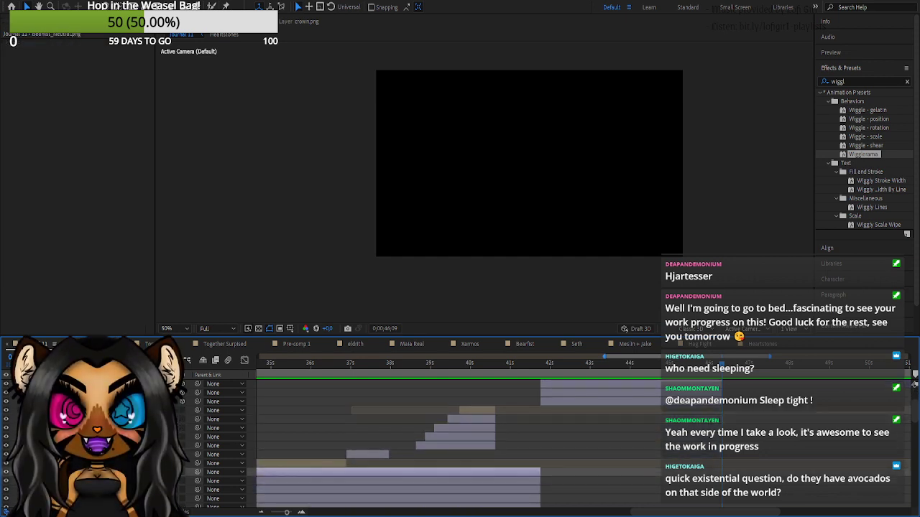
scroll(438, 472, "down", 3)
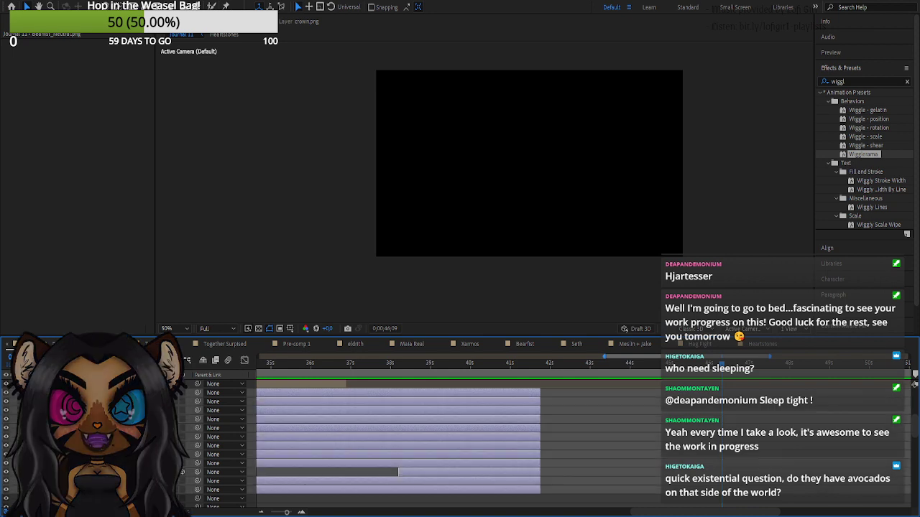
scroll(676, 424, "down", 3)
scroll(679, 430, "up", 1)
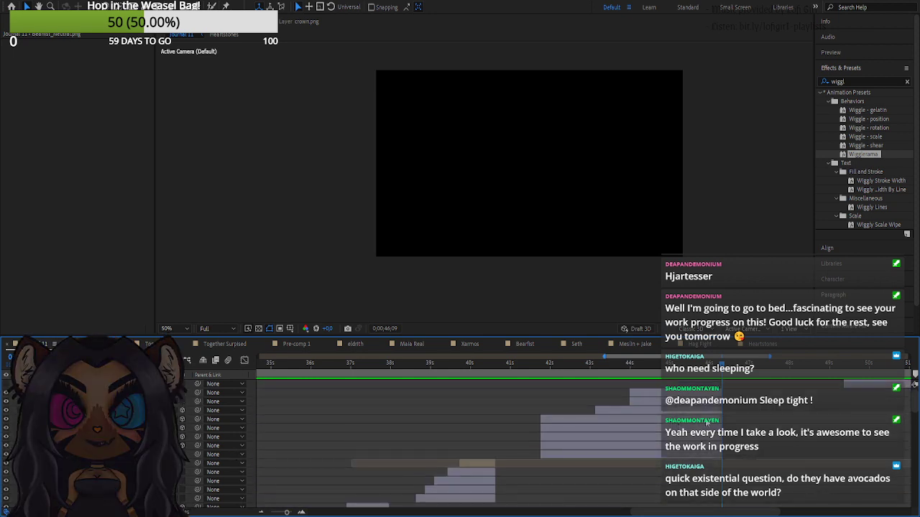
left_click(715, 396)
key("ctrl+v")
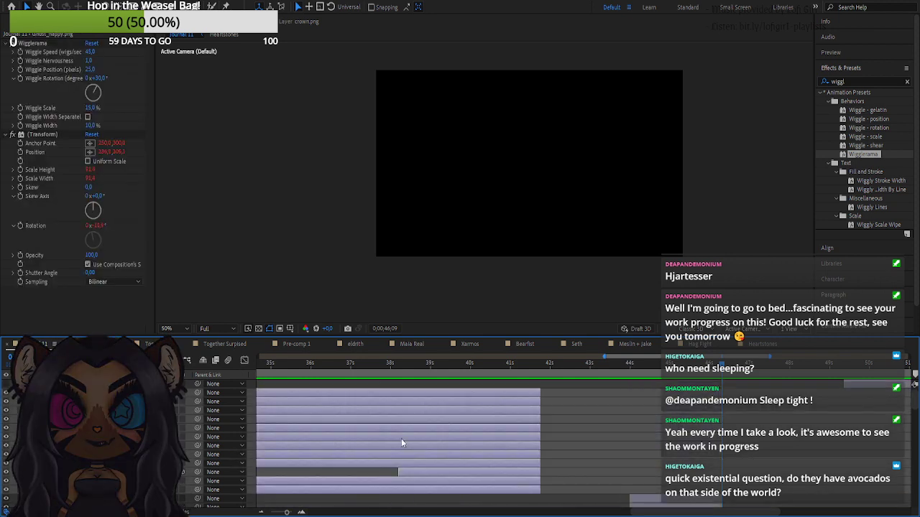
- Shift the pasted stack of layers so it starts at 0:00:46:09, and set the current time to 0:00:46:25
left_click_drag(349, 392, 859, 412)
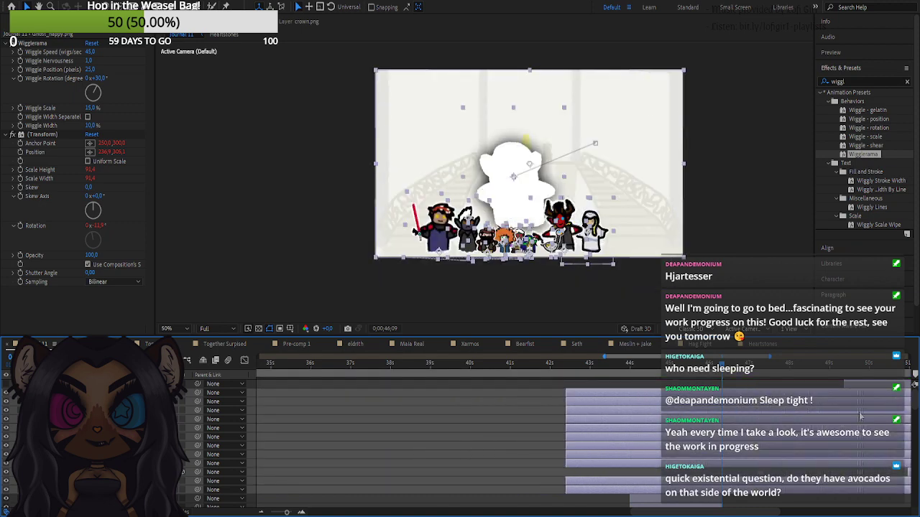
left_click_drag(644, 401, 763, 404)
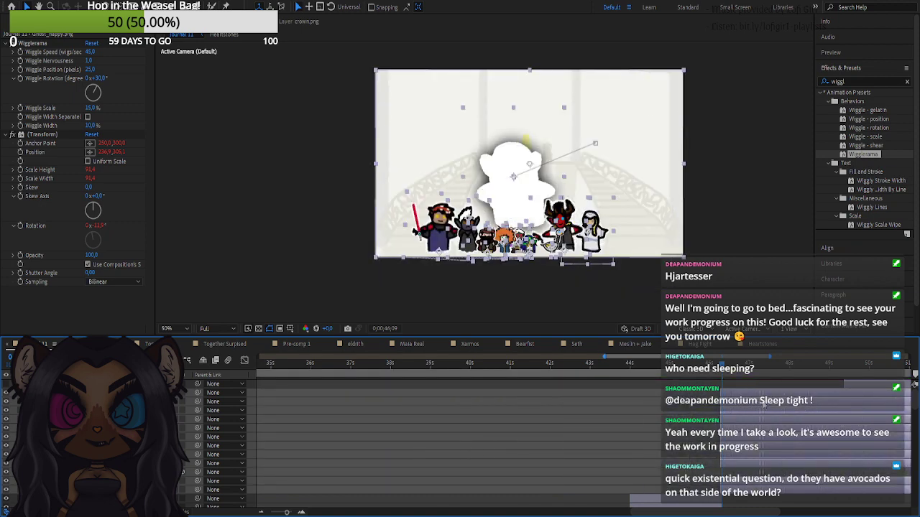
left_click_drag(286, 511, 271, 512)
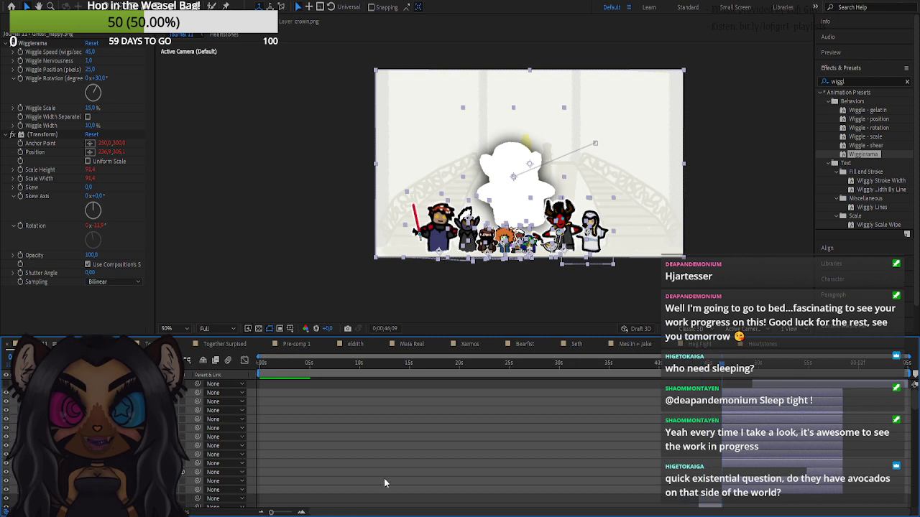
left_click(717, 480)
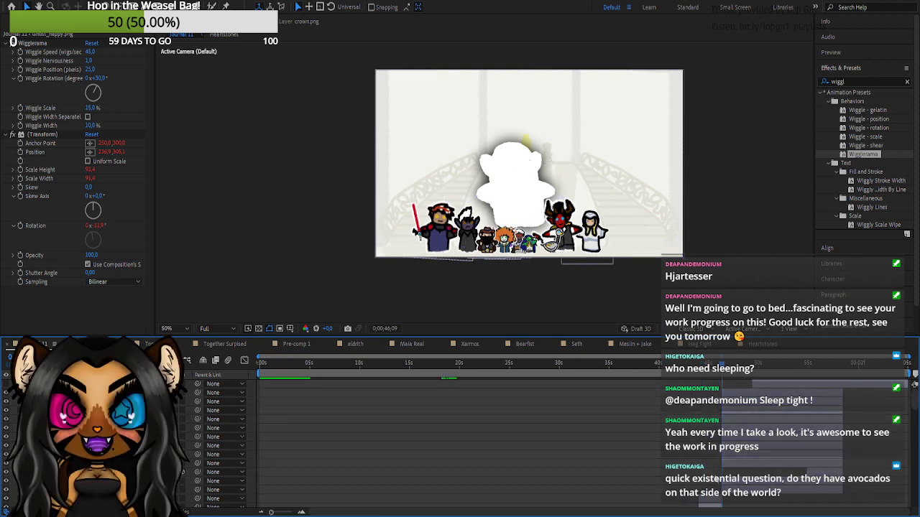
left_click(184, 472)
left_click(709, 505)
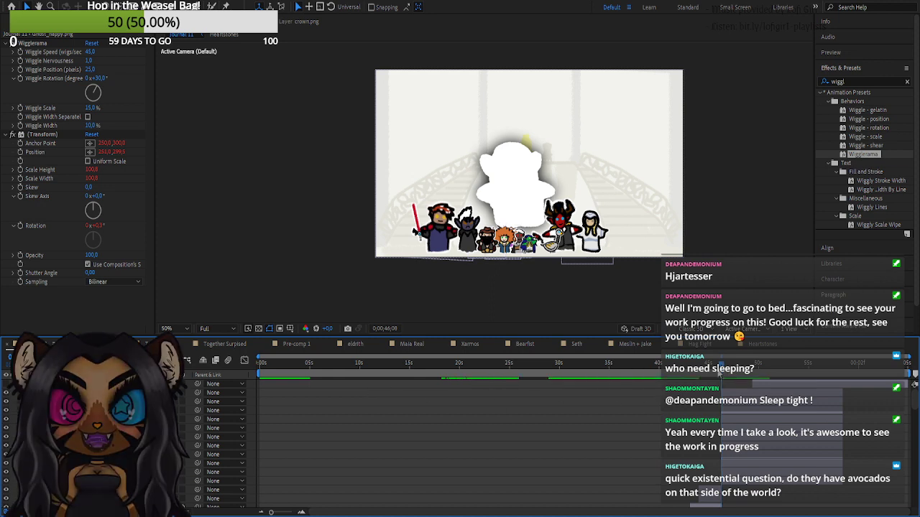
left_click_drag(719, 370, 715, 372)
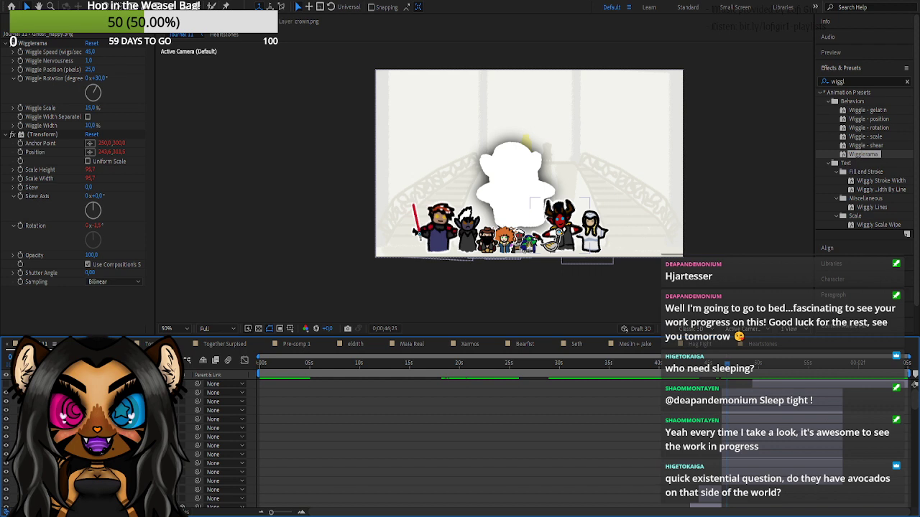
- Move the Queen Emiliana layer directly below Maia-Happy and try pre-composing the two layers
left_click(93, 411)
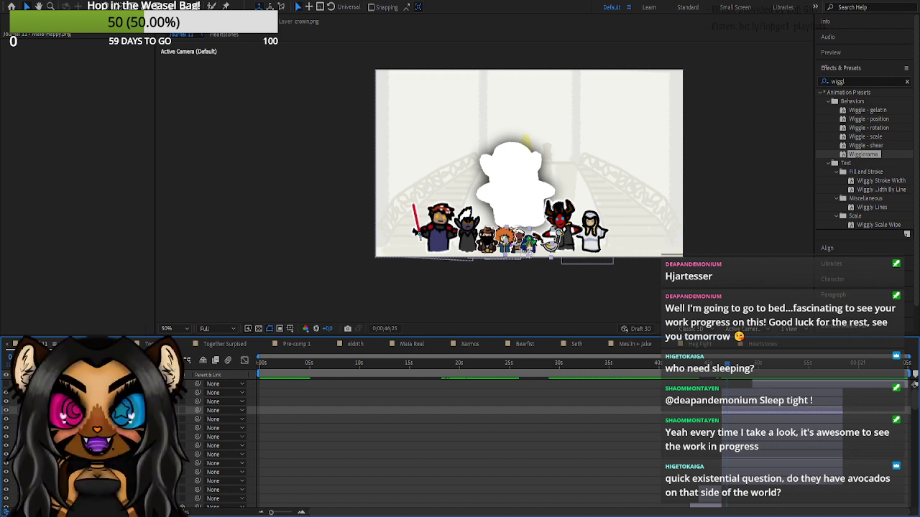
left_click_drag(93, 454, 108, 416)
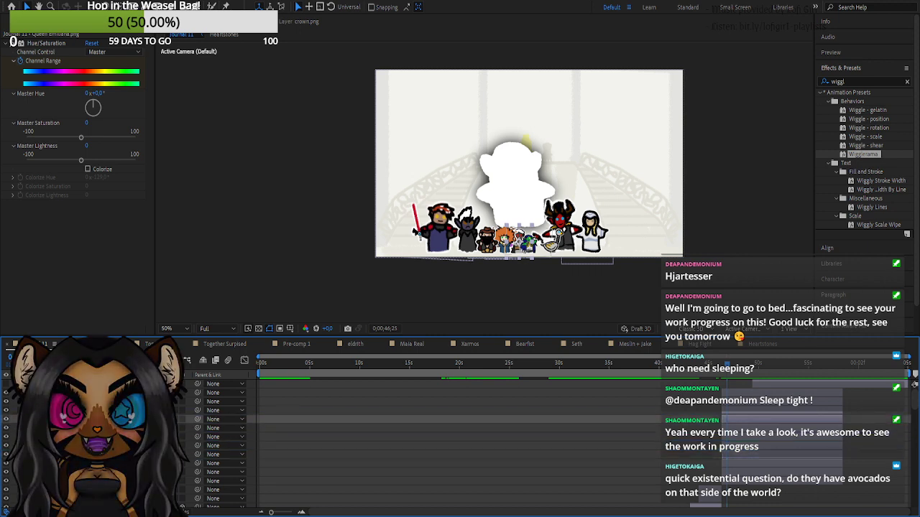
left_click(93, 410, "shift")
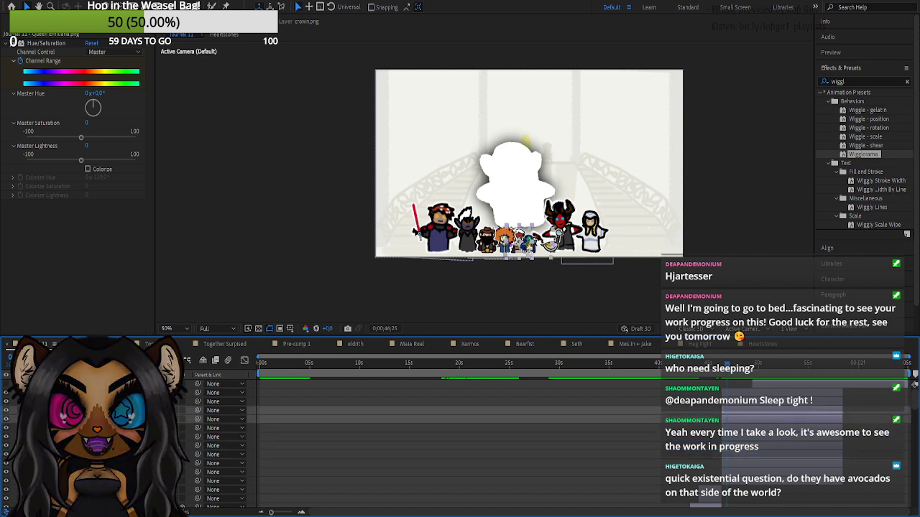
key("ctrl+shift+c")
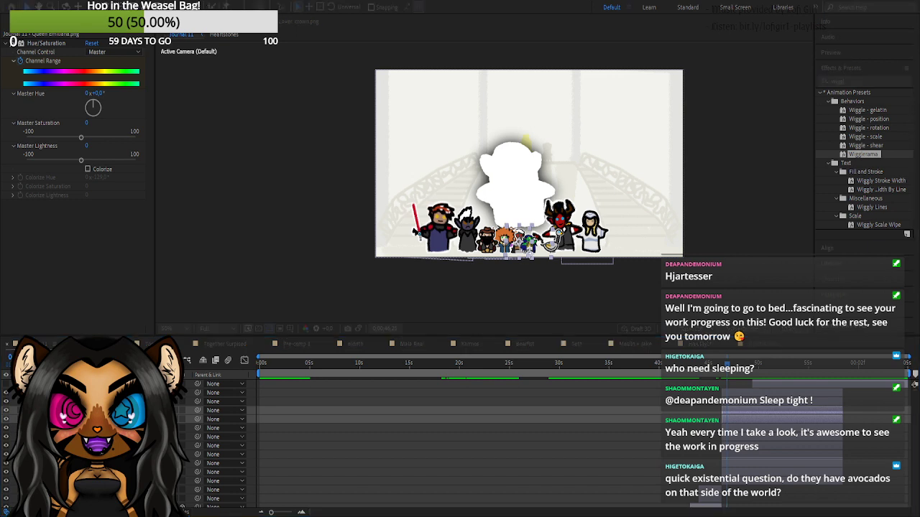
left_click(490, 321)
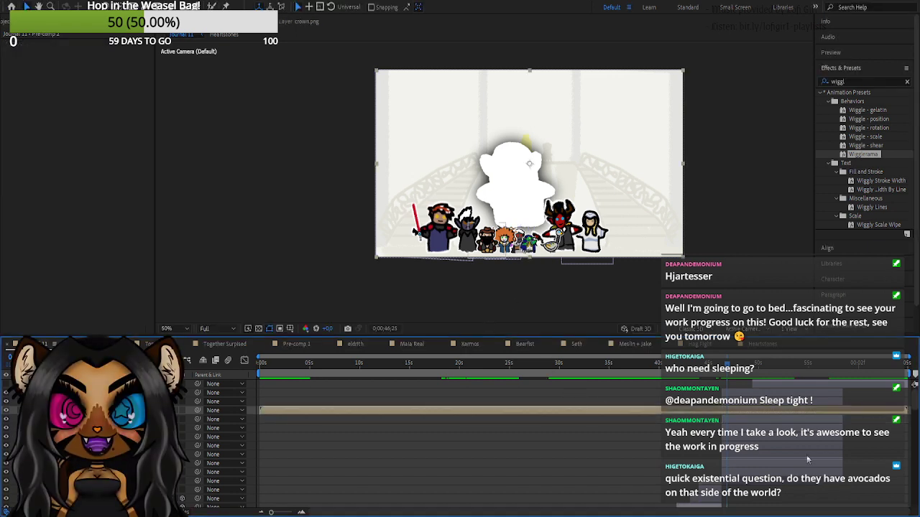
- Duplicate the Maia-Happy and Queen Emiliana layers and pre-compose the lower pair as Queen Maia
left_click(755, 423)
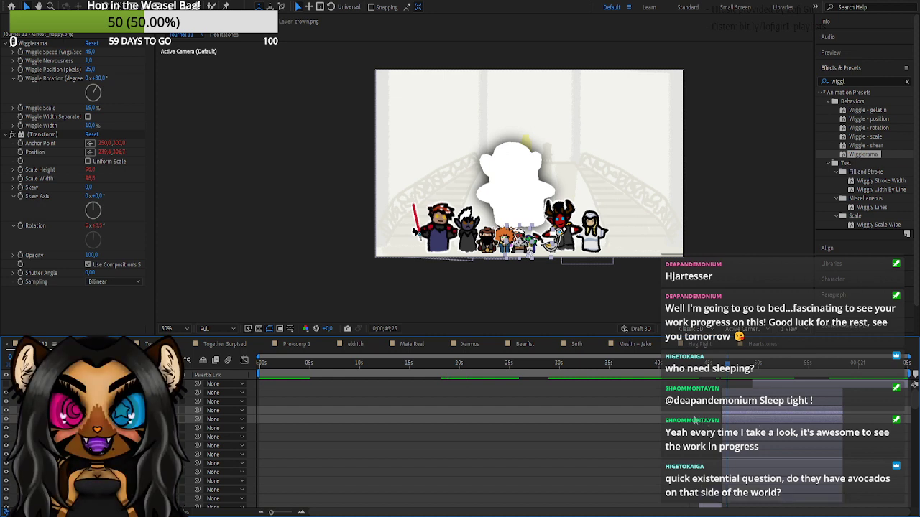
left_click(744, 434)
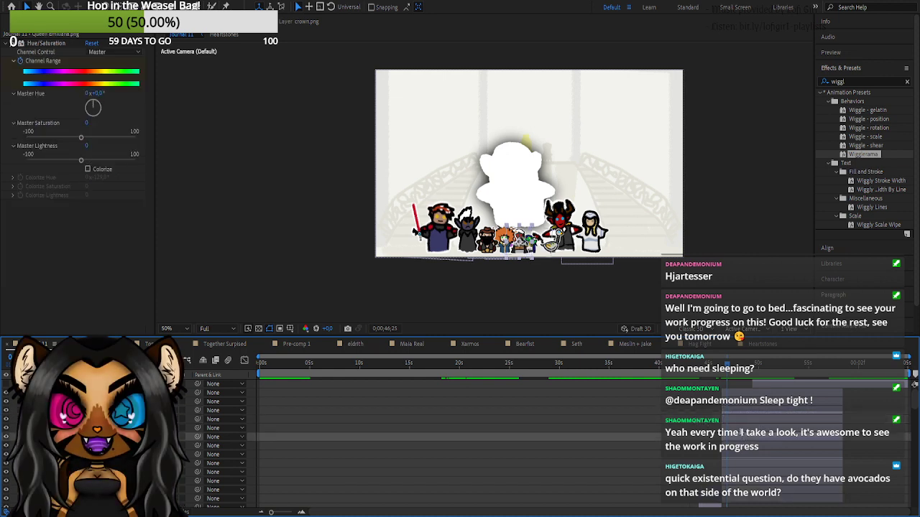
key("ctrl+shift+c")
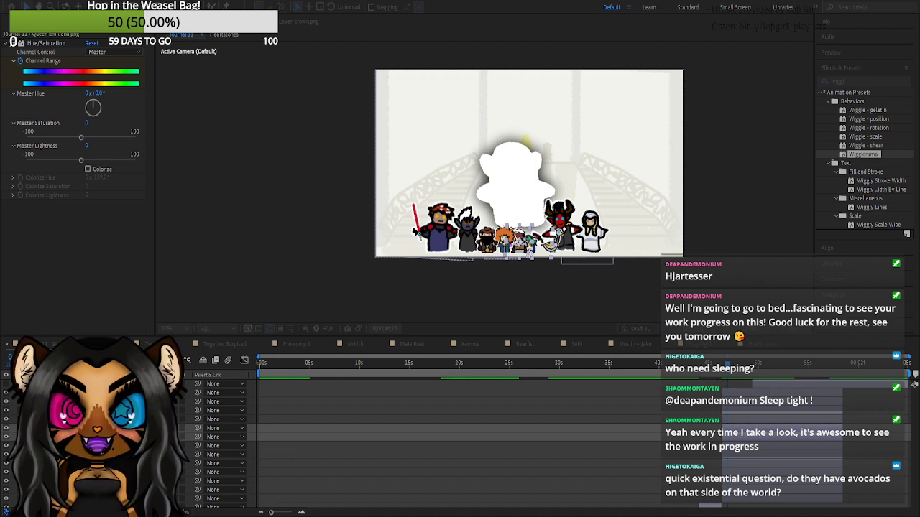
key("Return")
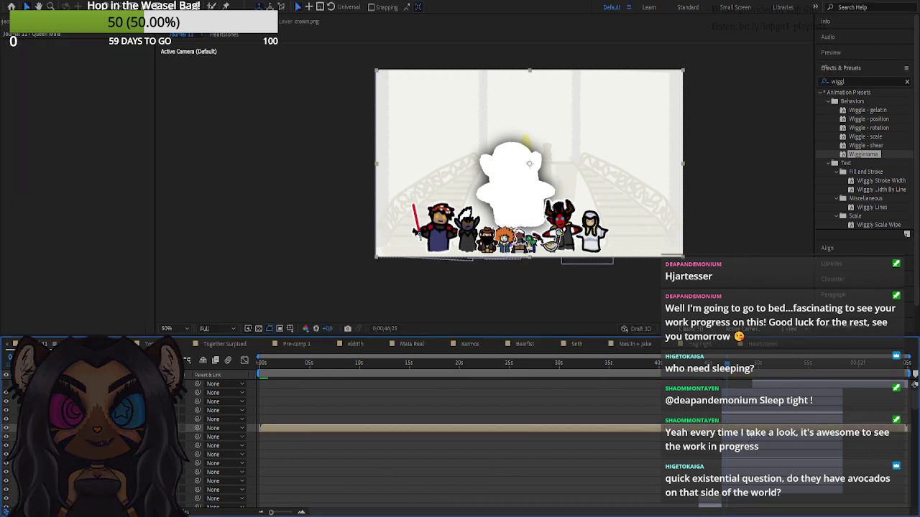
- Shift the separate Maia-Happy and Queen Emiliana layers to start about 1.5 seconds after the scene's start at 0:00:46:09
left_click(739, 420)
double_click(739, 412)
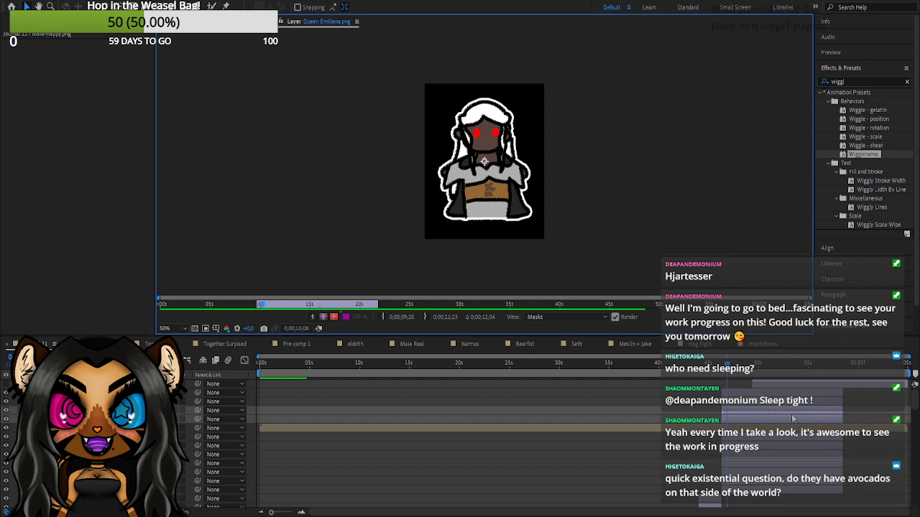
left_click_drag(772, 416, 805, 419)
left_click(471, 411)
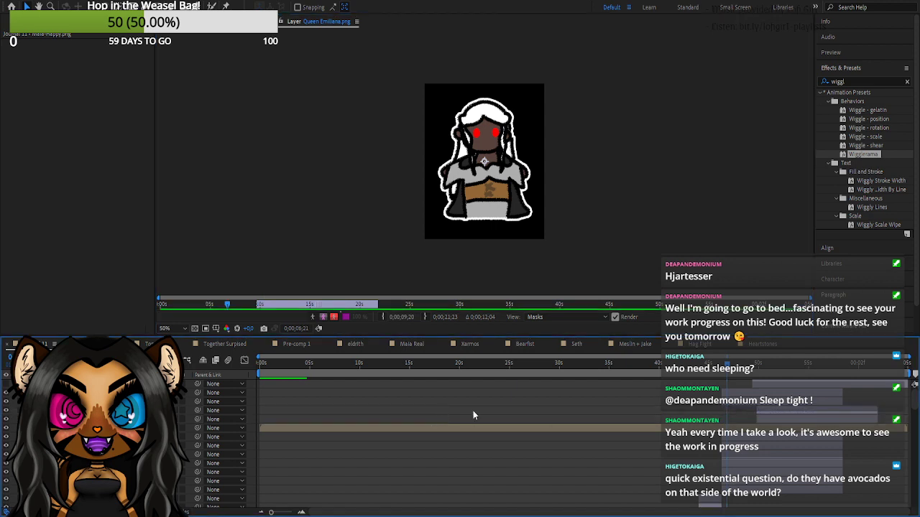
left_click(182, 23)
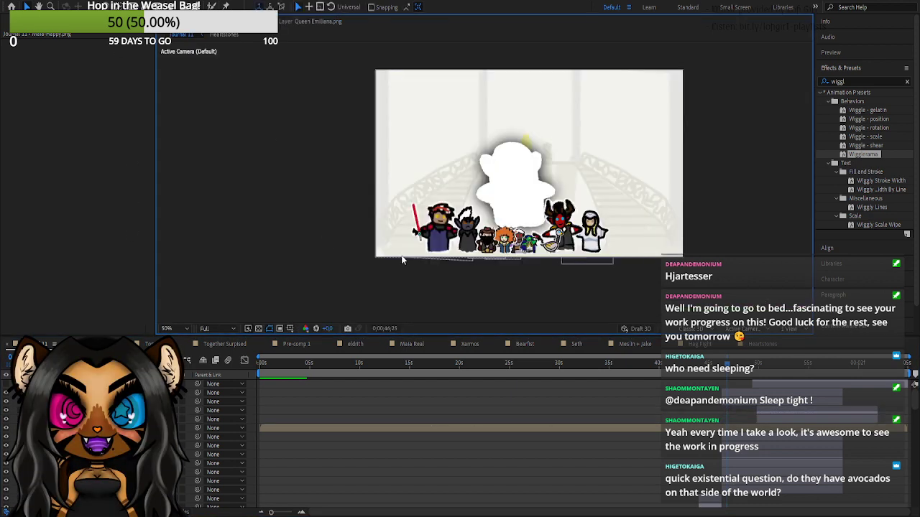
left_click(742, 430)
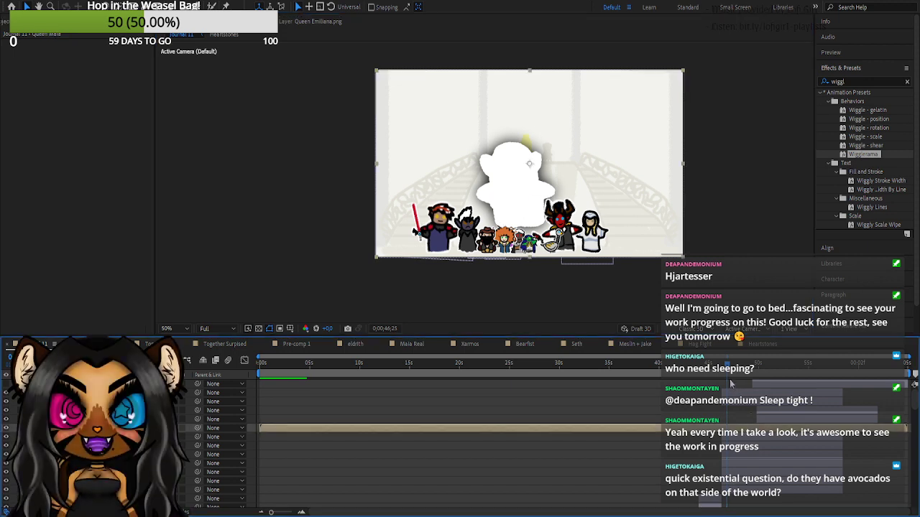
left_click_drag(725, 372, 722, 373)
key("ctrl+z")
left_click_drag(729, 413, 744, 412)
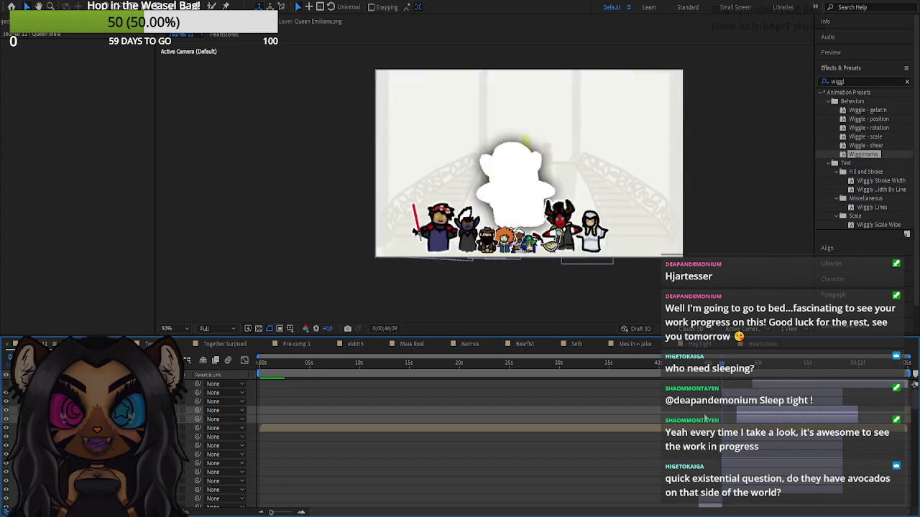
left_click(708, 419)
left_click(728, 436)
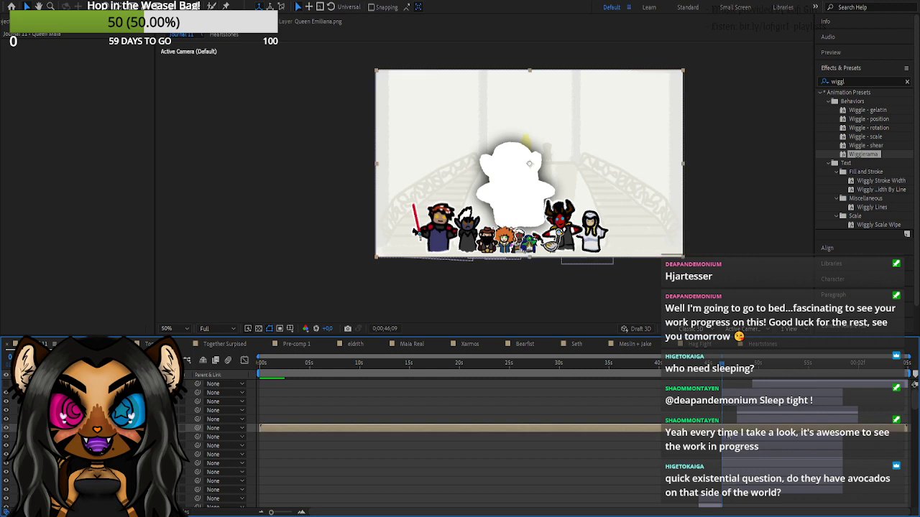
- Preview the scene from 0:00:46:09 to 0:00:47:11 and inspect the contents and properties of the Queen Maia pre-comp
key("space")
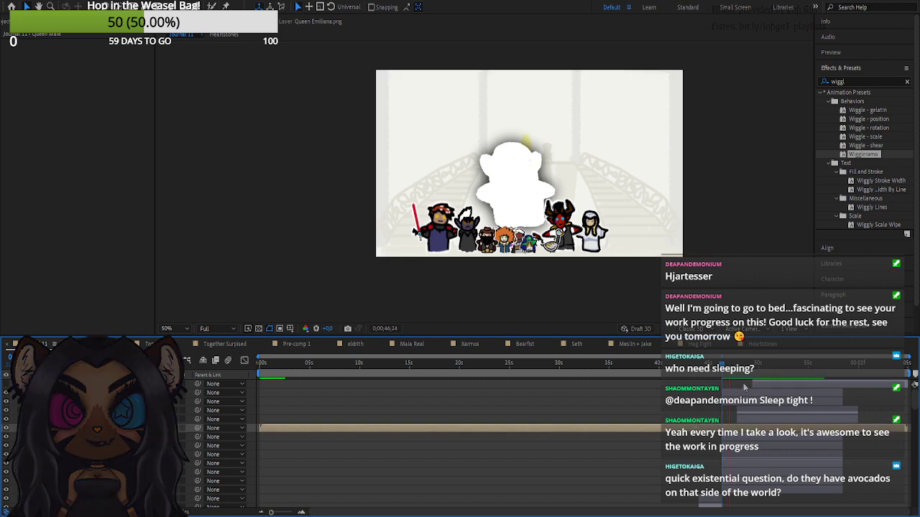
key("space")
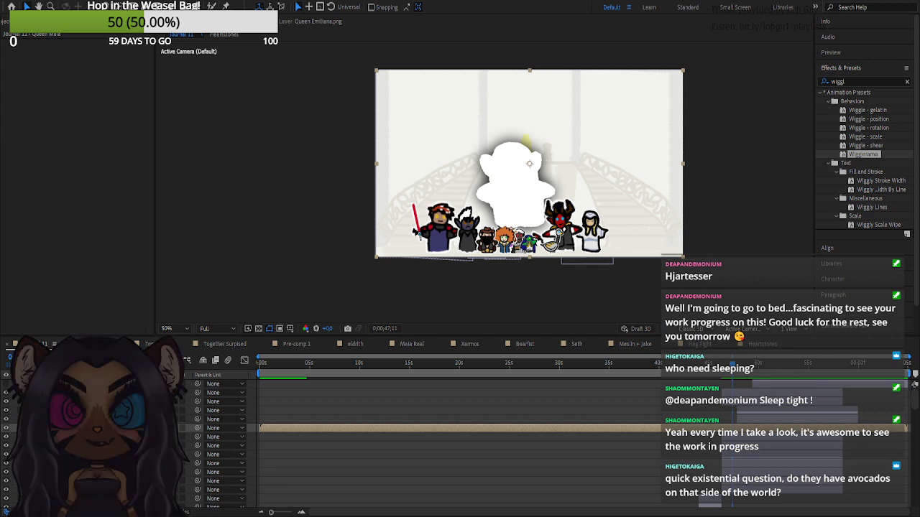
left_click(678, 427)
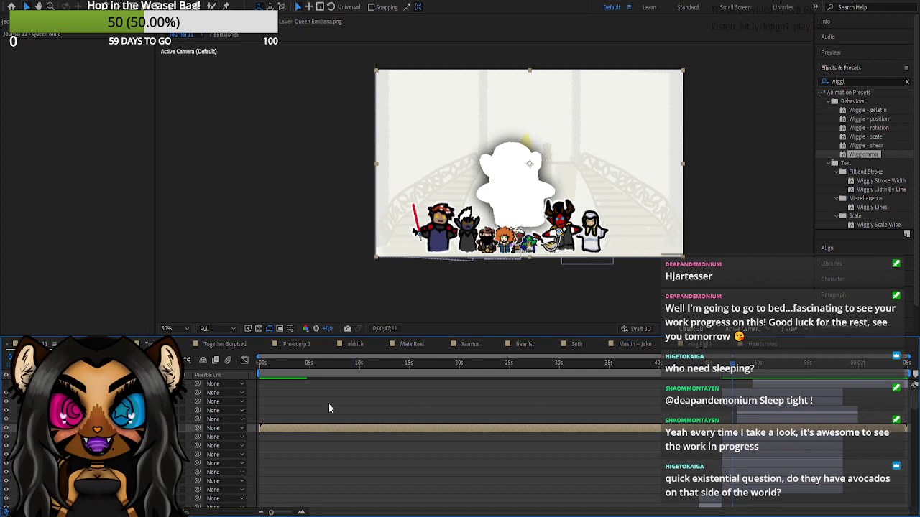
double_click(94, 428)
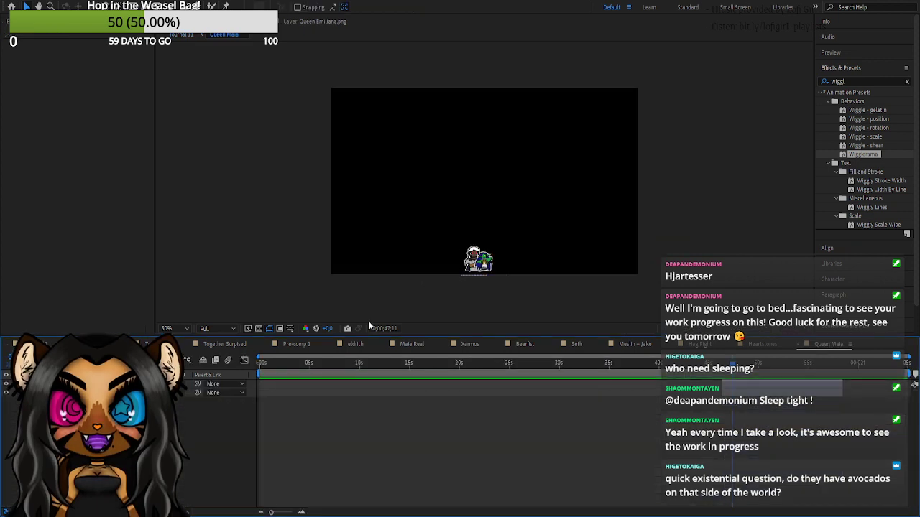
left_click(37, 344)
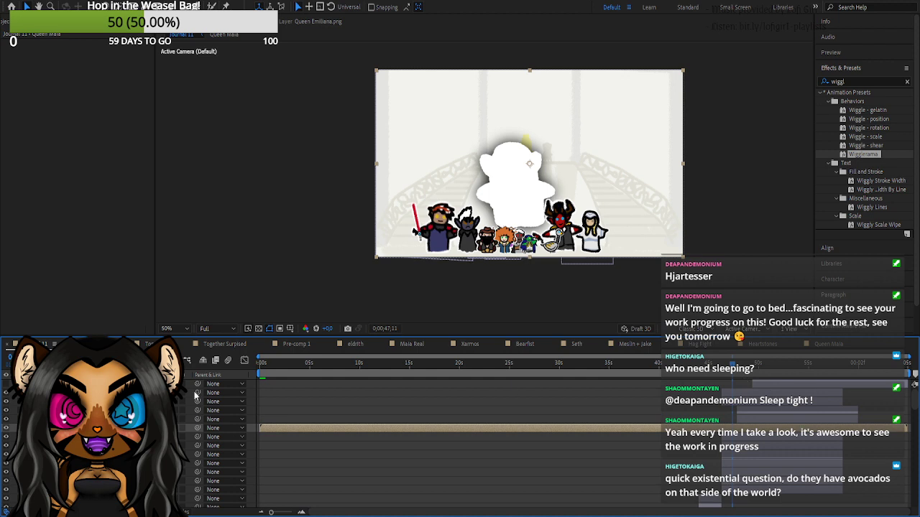
left_click(35, 428)
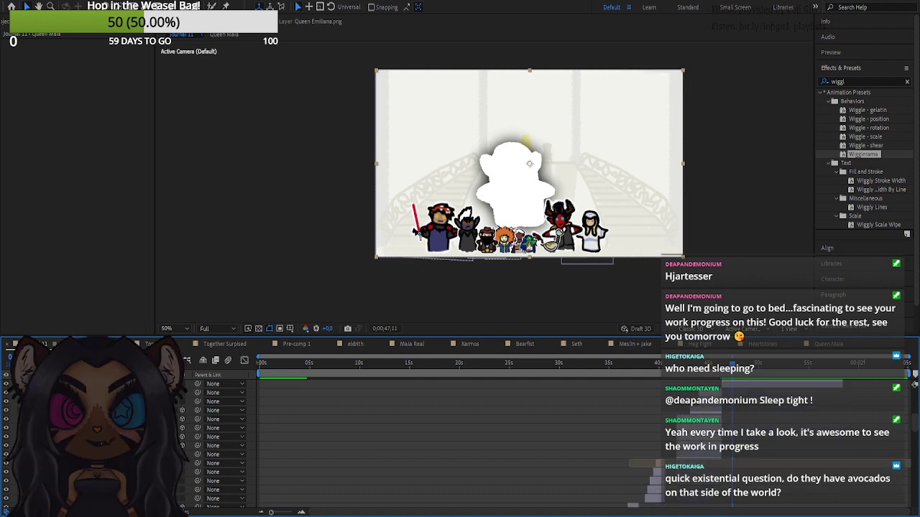
- Copy the black glowing silhouette layer from the earlier scene, paste it above the Philip layer and start it at 0:00:47:11
left_click(93, 480)
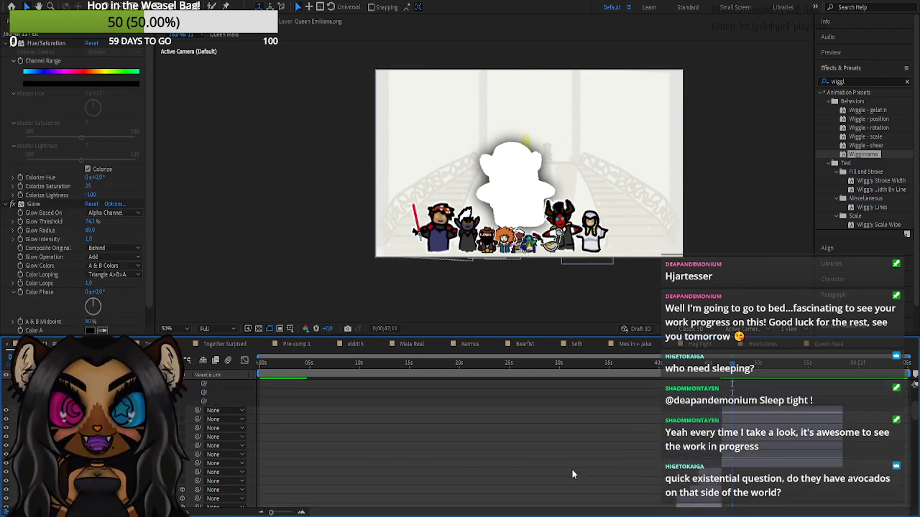
left_click(745, 461)
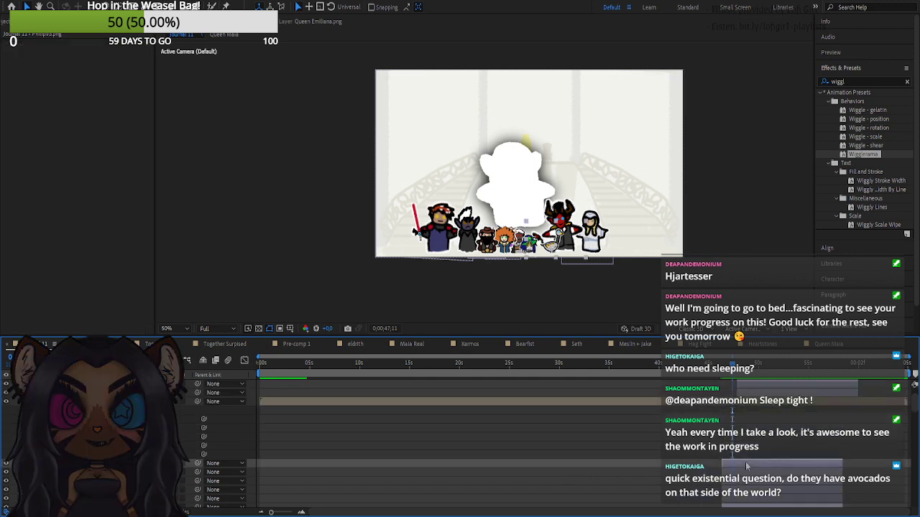
left_click_drag(633, 468, 810, 464)
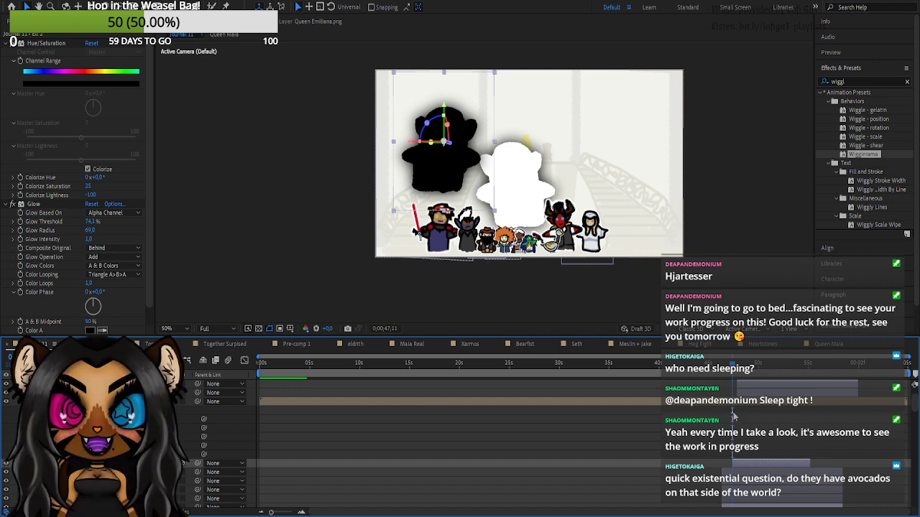
- Preview the scene with the black silhouette from 0:00:46:09 to 0:00:47:26
left_click(723, 375)
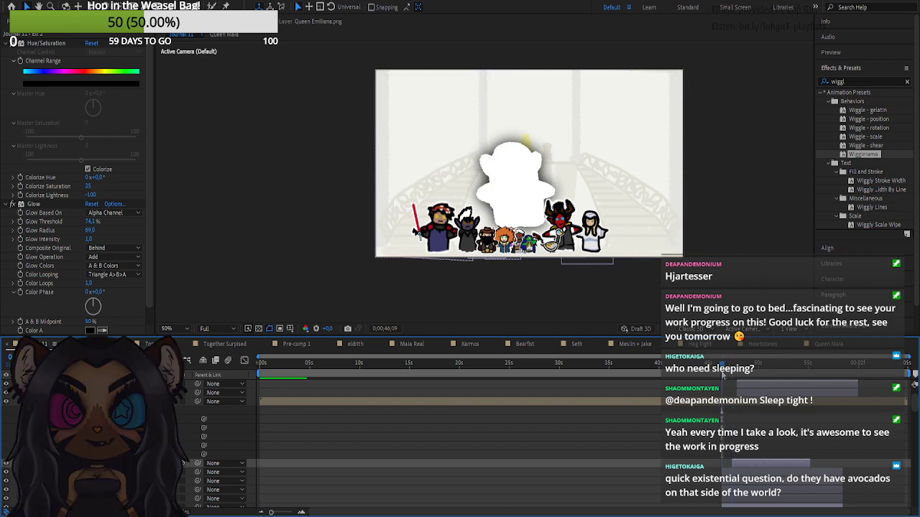
key("space")
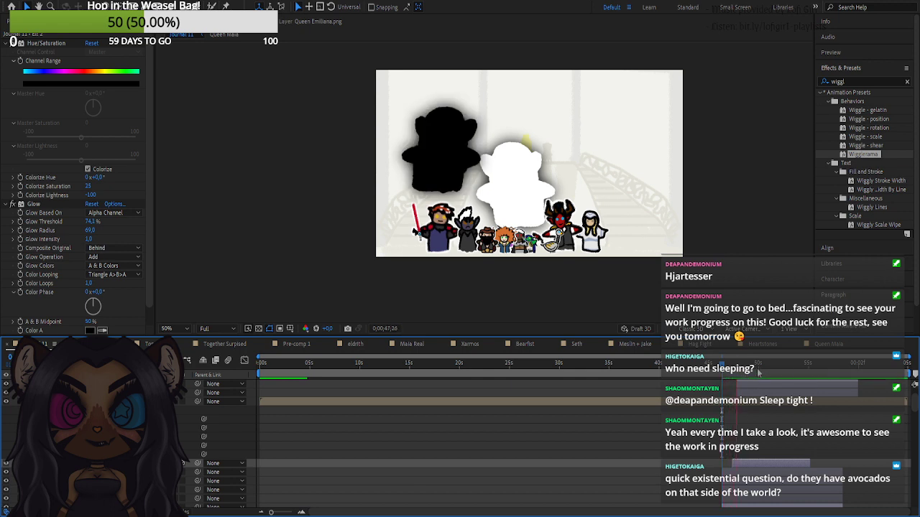
key("space")
- Keyframe the black silhouette's opacity so that it fades in from 0:00:47:23 to 0:00:47:26
left_click(303, 513)
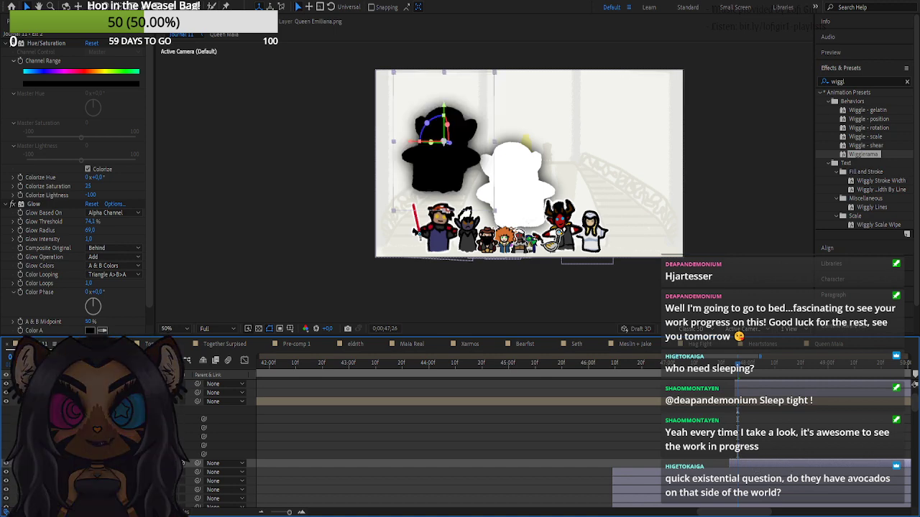
left_click(40, 464)
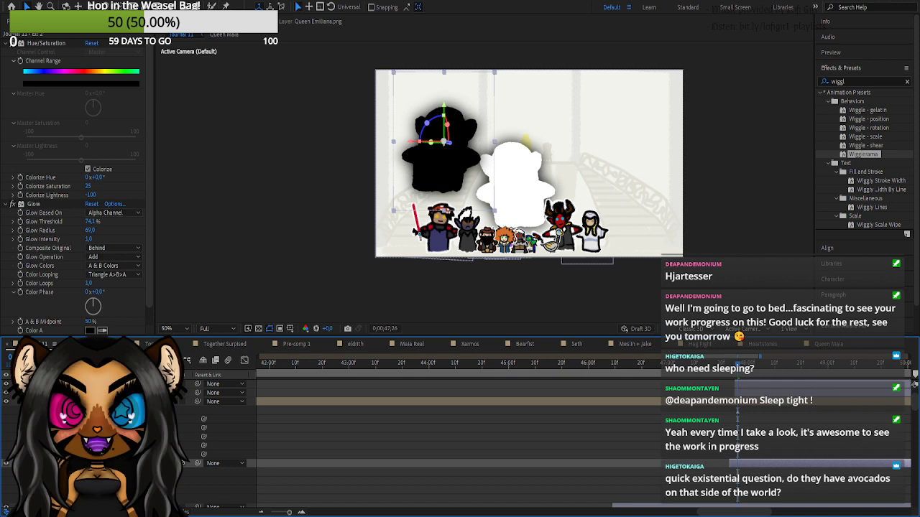
left_click(48, 480)
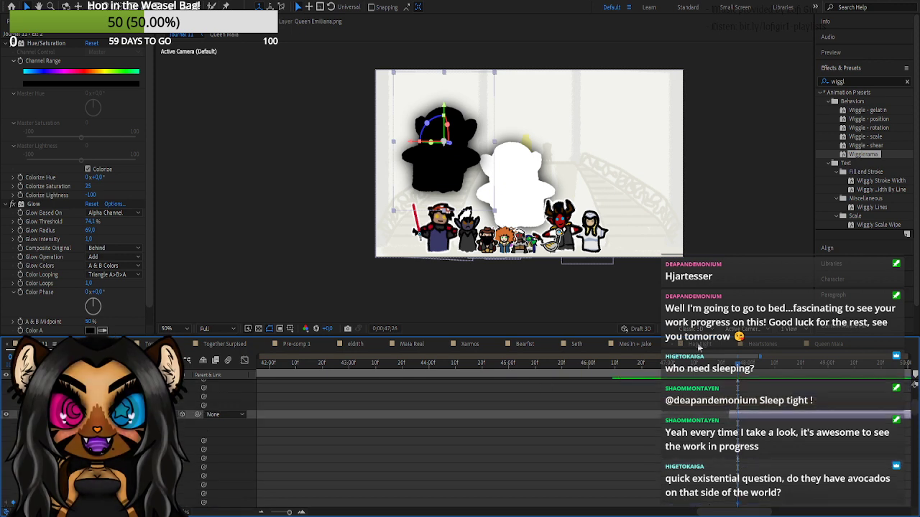
left_click_drag(733, 367, 726, 377)
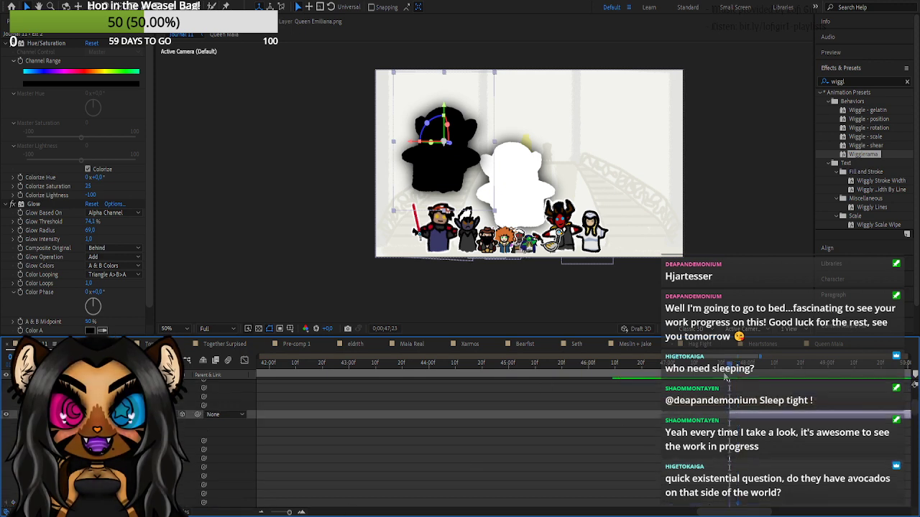
left_click_drag(128, 502, 58, 503)
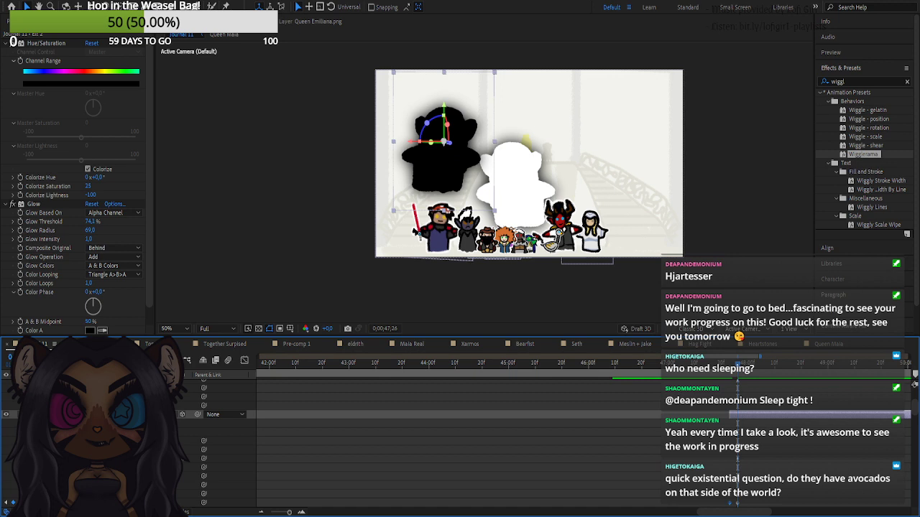
left_click_drag(147, 502, 176, 503)
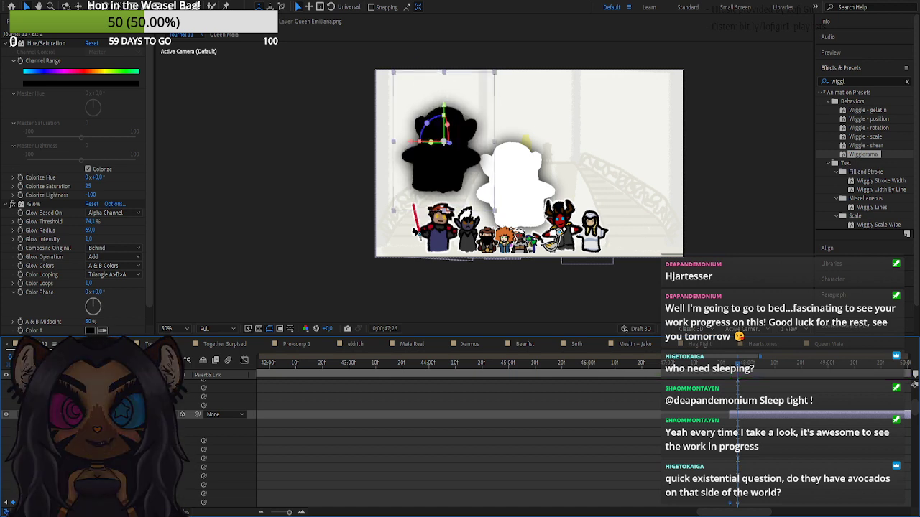
- Reposition the black silhouette to the centre of the scene, in front of the throne and above the row of characters
left_click_drag(143, 450, 276, 443)
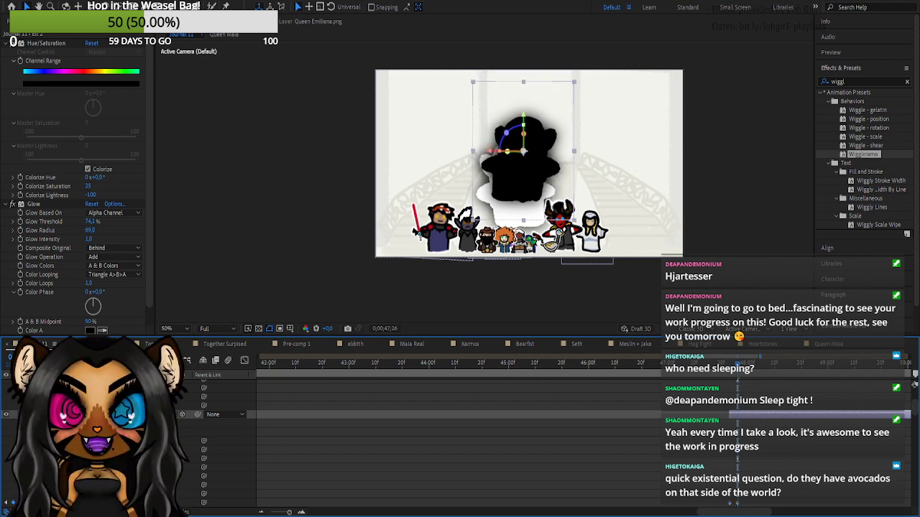
mouse_move(204, 440)
left_mouse_down()
mouse_move(232, 434)
mouse_move(213, 435)
left_mouse_up()
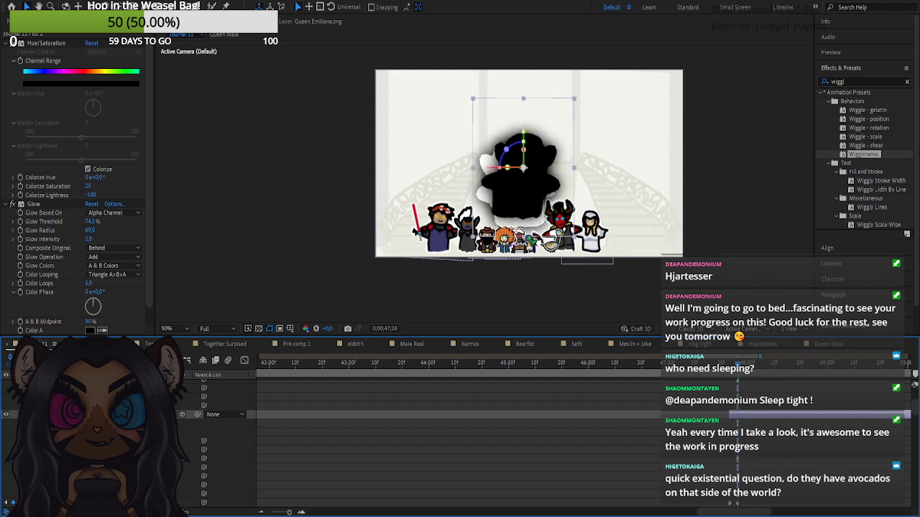
left_click(36, 414)
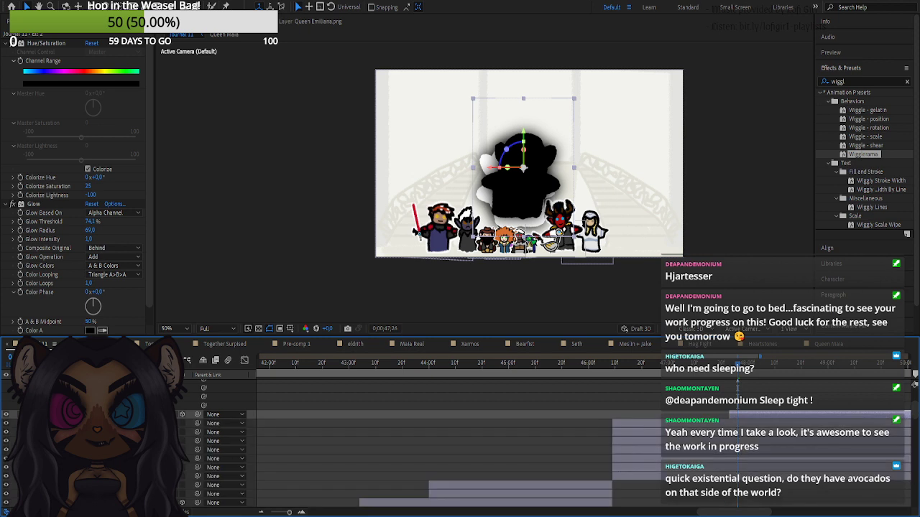
- Reposition the white glowing silhouette to the upper right of the scene, clear of the black silhouette, at 0:00:47:26
left_click(115, 467)
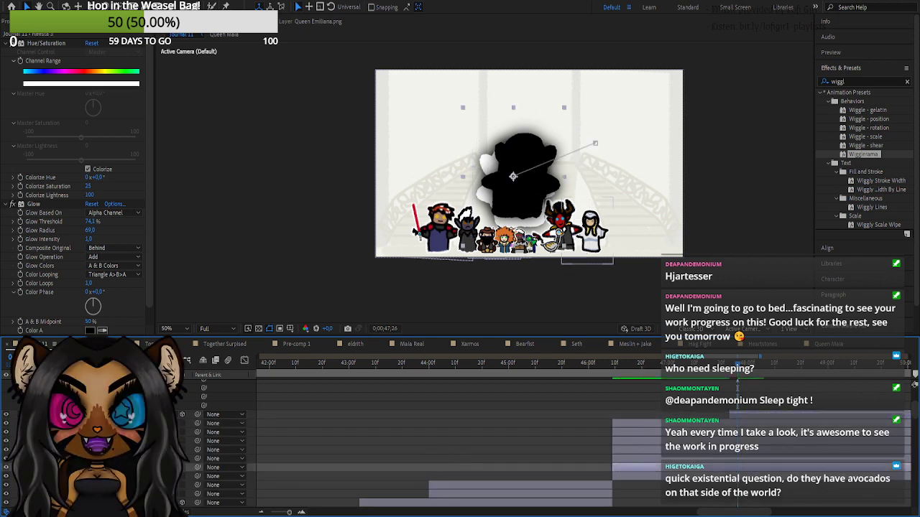
left_click(36, 467)
left_click(45, 476)
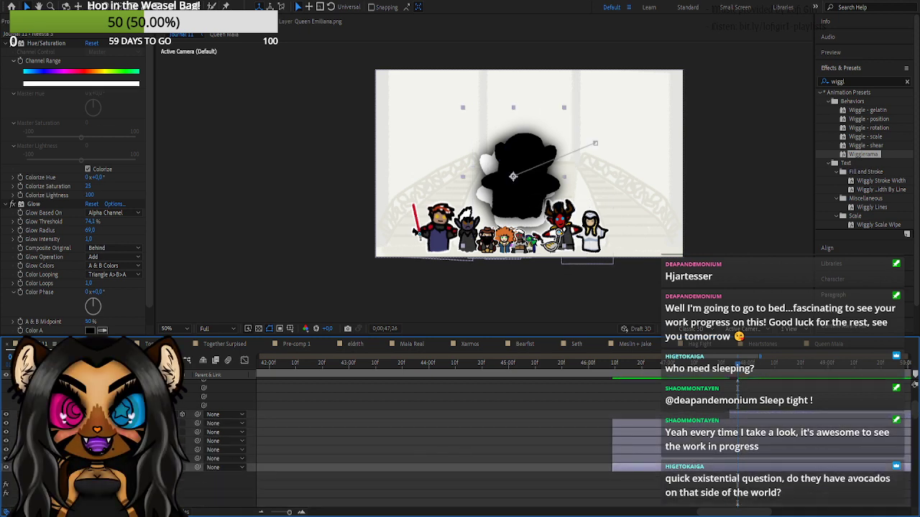
scroll(115, 460, "down", 1)
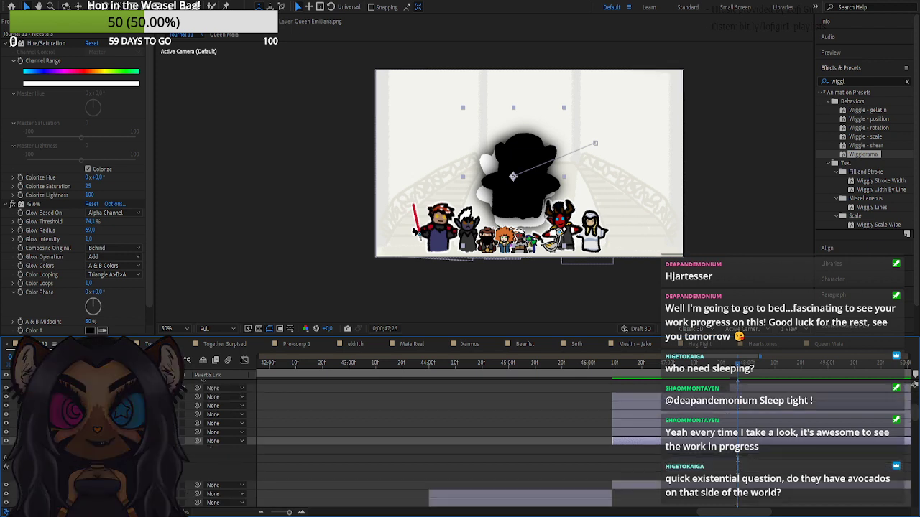
scroll(115, 460, "down", 1)
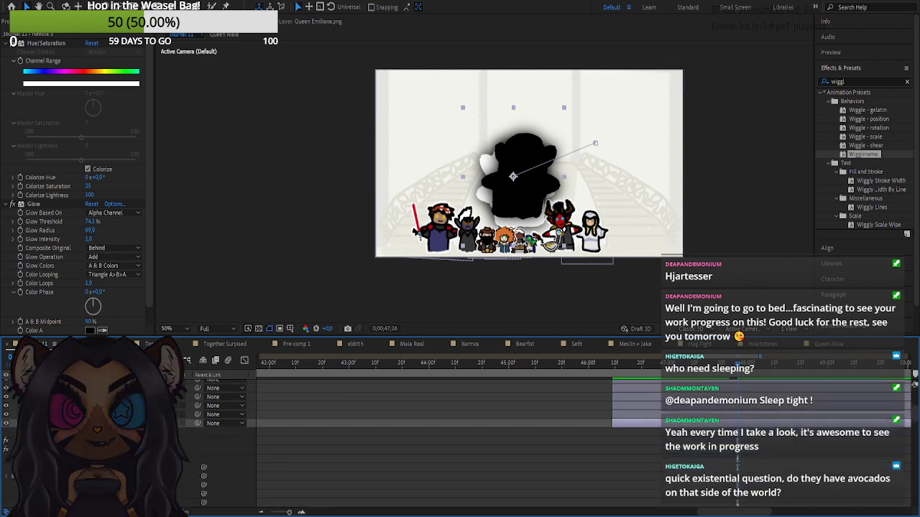
left_click_drag(123, 476, 369, 463)
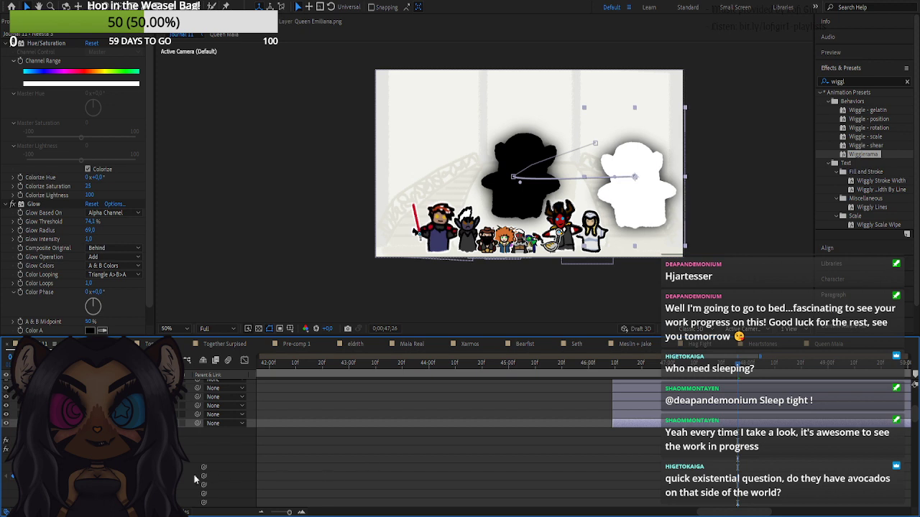
left_click_drag(146, 476, 68, 477)
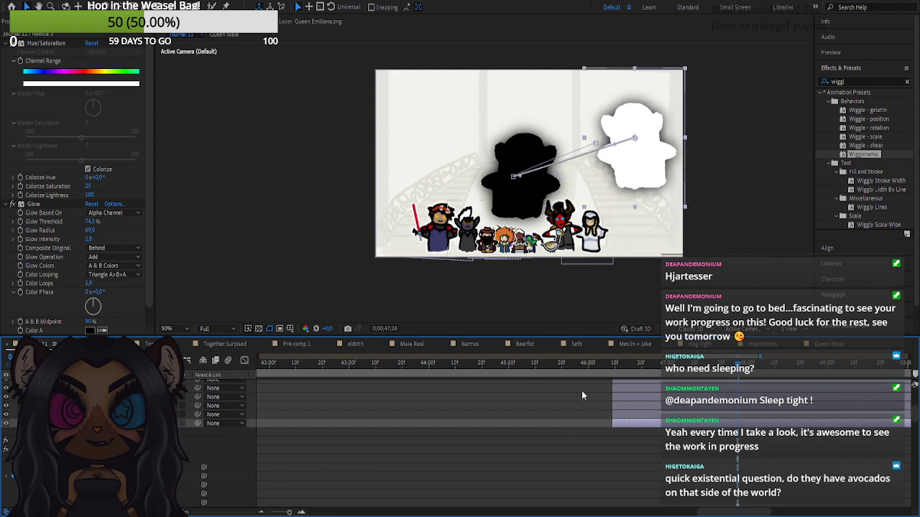
- Remove the white silhouette's leftover position keyframes, including the one at 0:00:53:16, so that it holds its upper-right position
left_click_drag(609, 371, 744, 371)
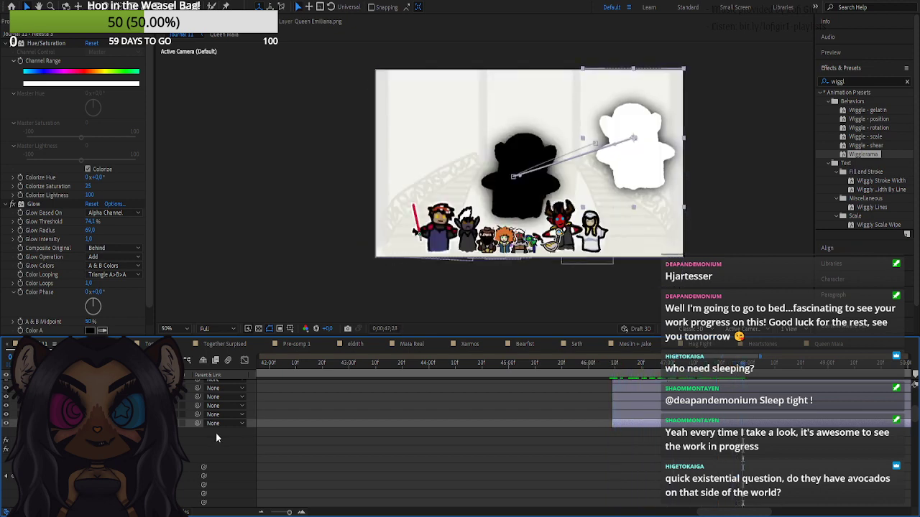
left_click(18, 476)
left_click(12, 476)
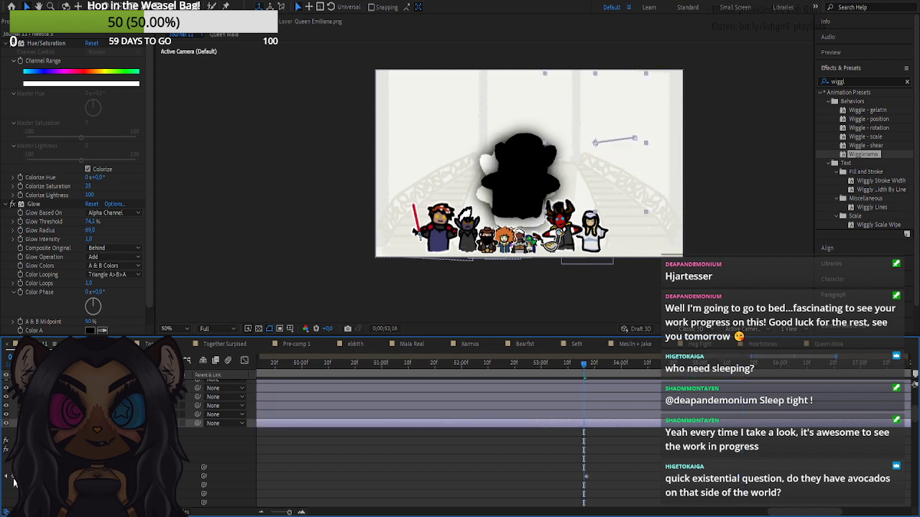
left_click(17, 476)
key("j")
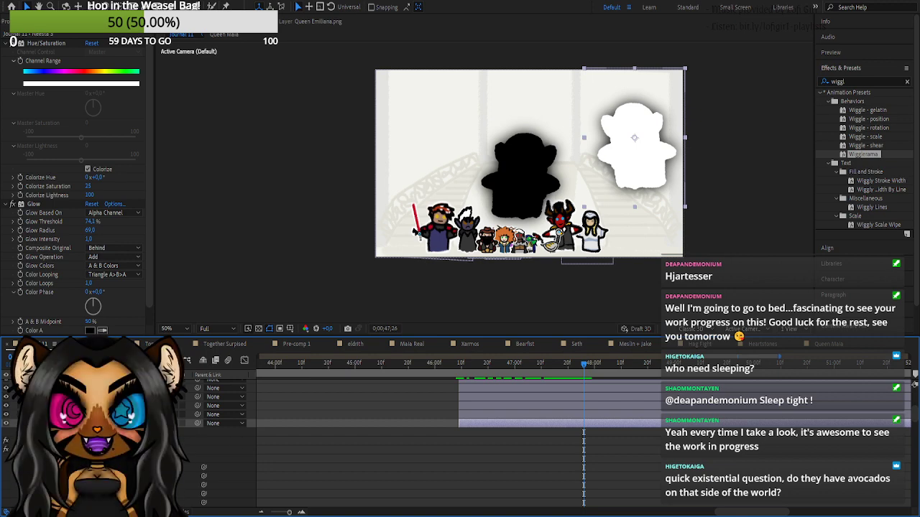
left_click(55, 458)
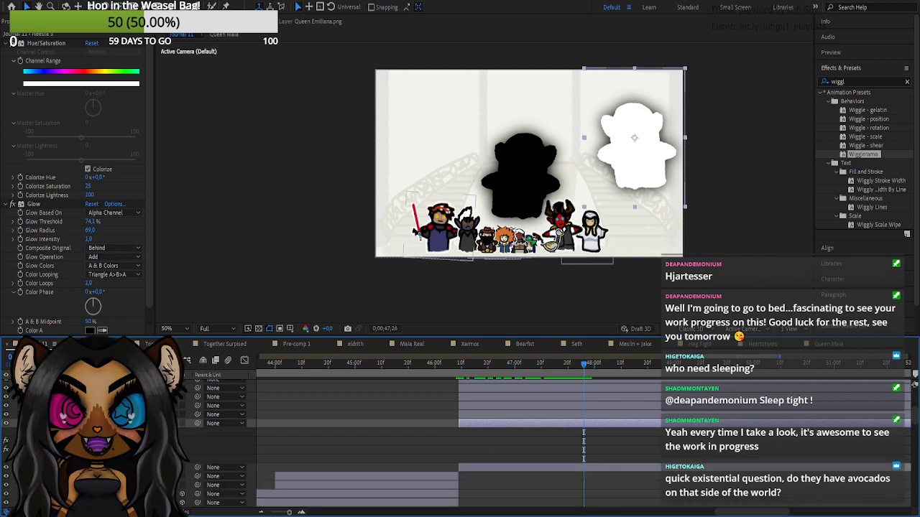
- Add position keyframes to the Queen Maia pre-comp at 0:00:48:00 and at the scene's start at 0:00:46:09
left_click_drag(517, 370, 478, 400)
scroll(488, 405, "up", 3)
scroll(538, 447, "up", 2)
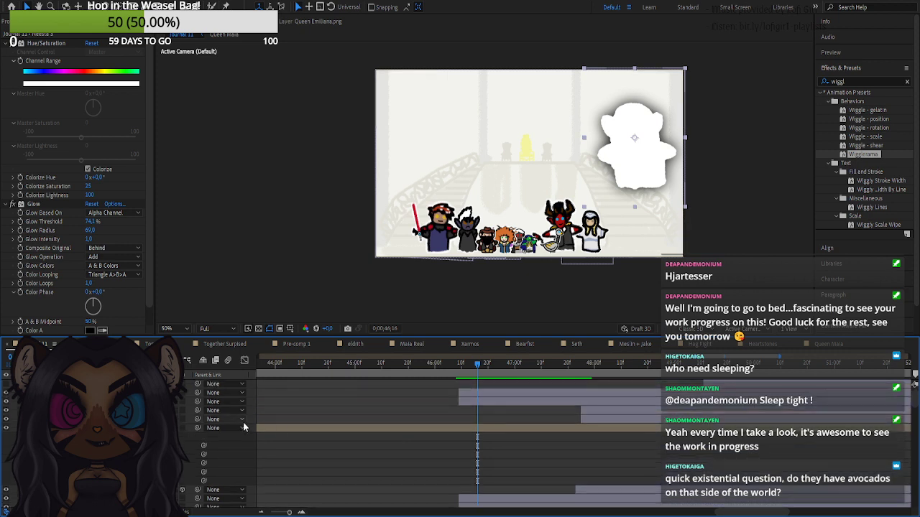
scroll(587, 457, "down", 1)
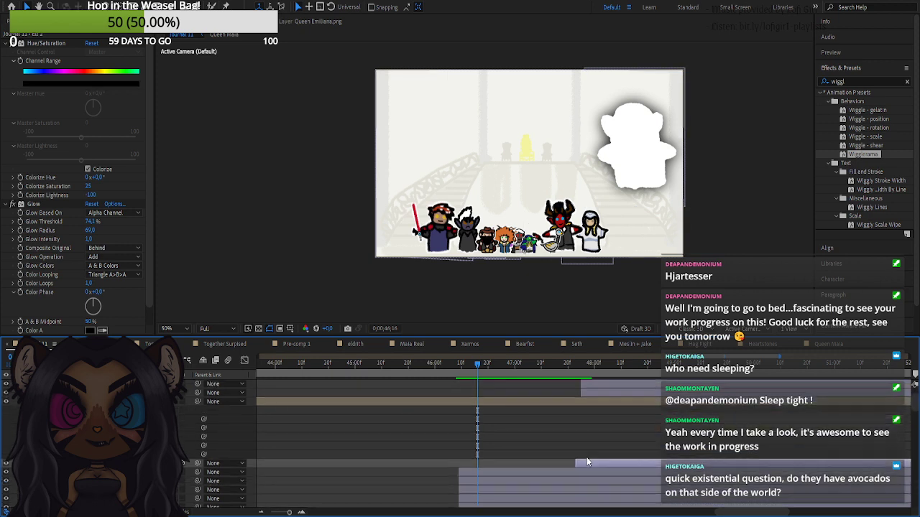
left_click(579, 371)
left_click_drag(578, 371, 594, 373)
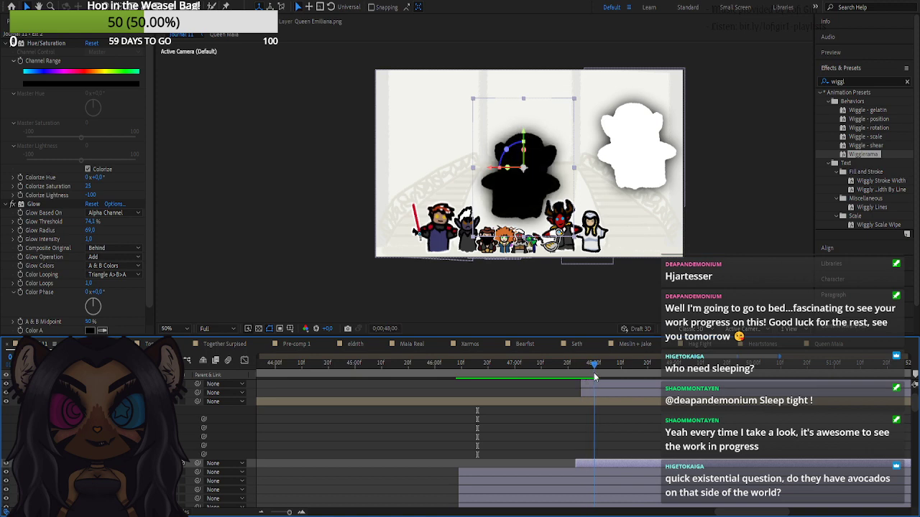
scroll(538, 386, "down", 1)
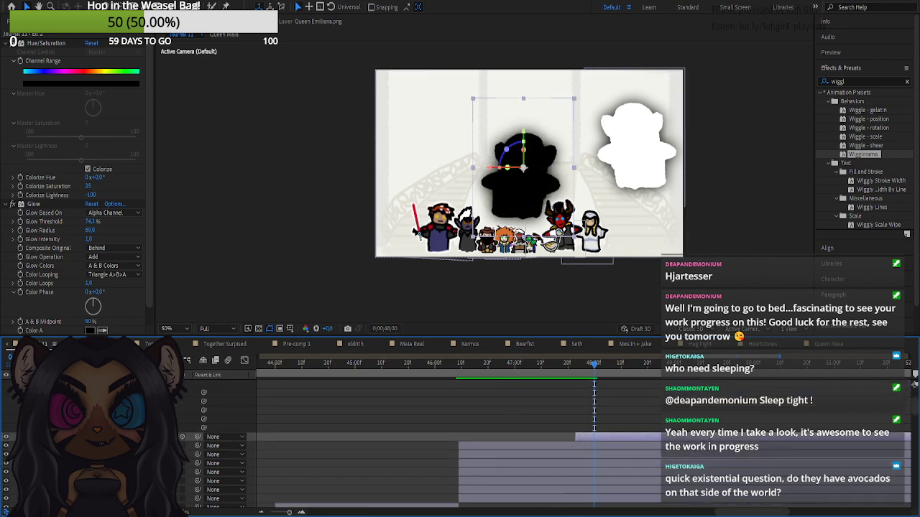
scroll(79, 446, "up", 2)
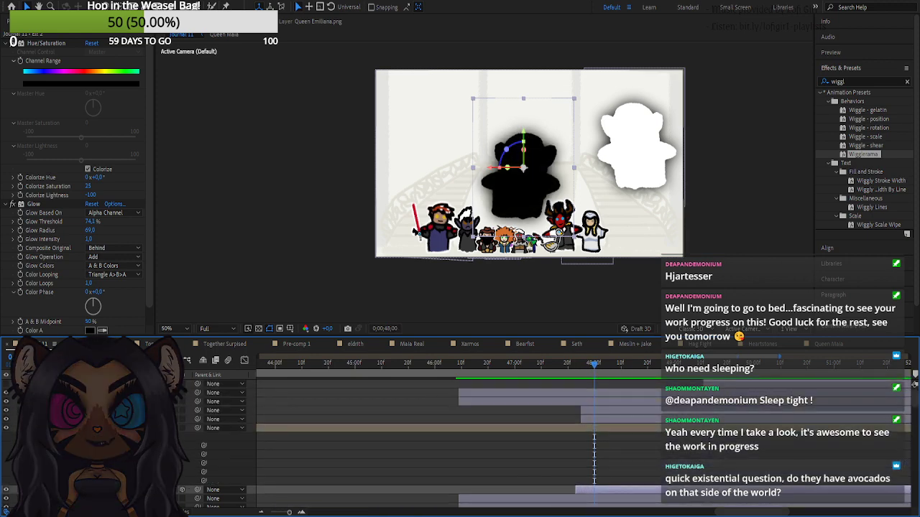
left_click(75, 454)
left_click(508, 427)
left_click(459, 372)
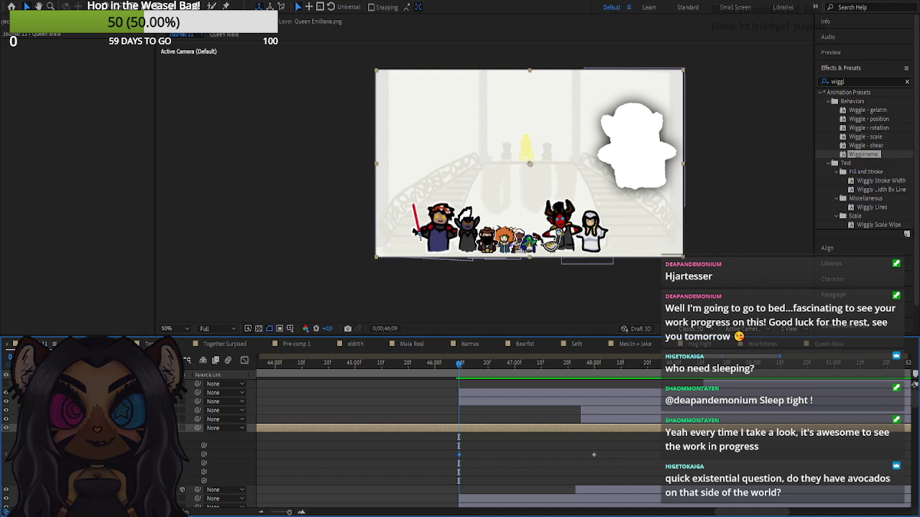
- Raise the Queen Maia pre-comp onto the black silhouette at 0:00:48:00 and delay the separate Maia-Happy and Queen Emiliana layers to about 0:00:49:19
key("k")
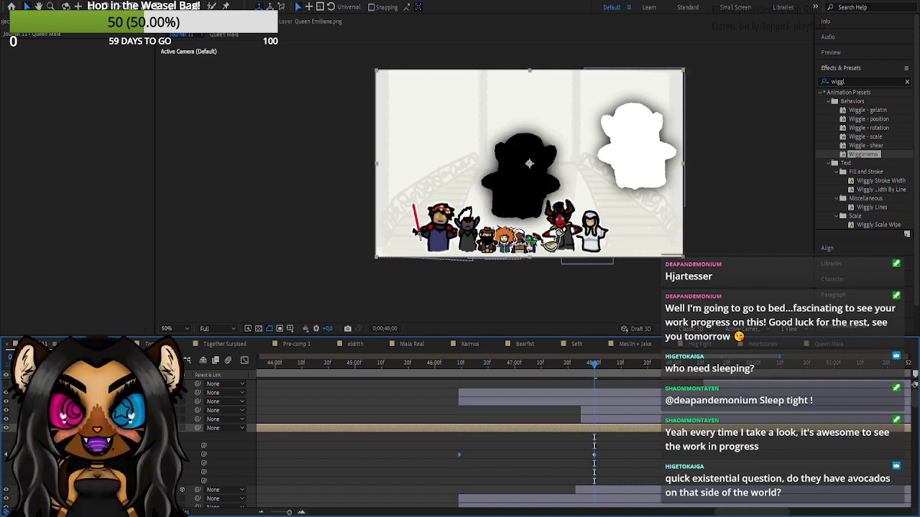
left_click_drag(529, 163, 529, 93)
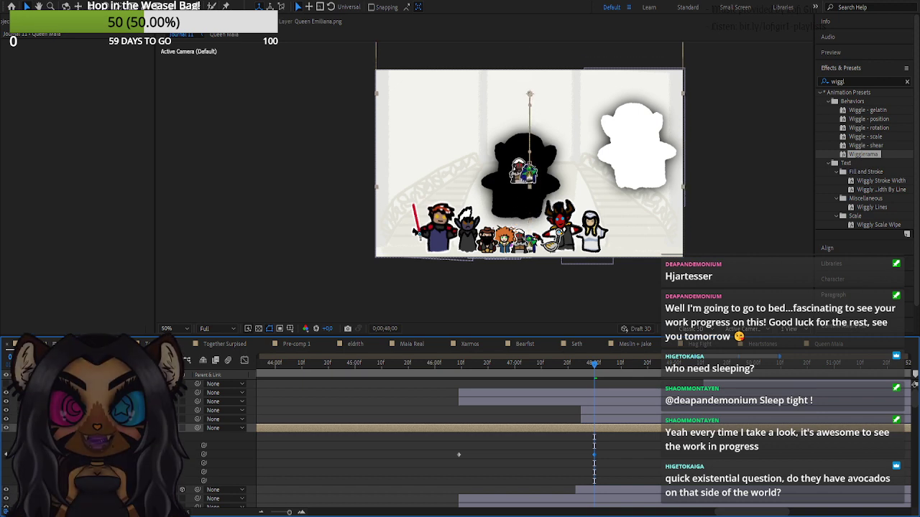
left_click(605, 415)
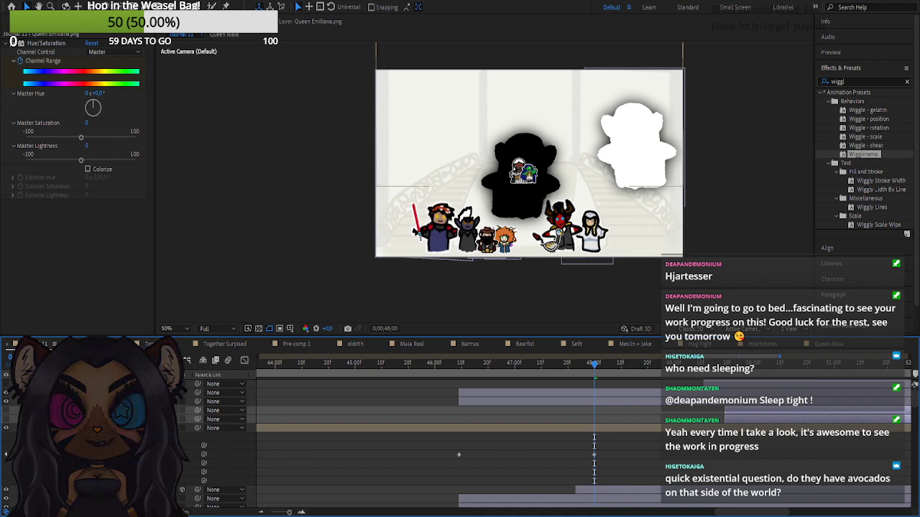
mouse_move(153, 454)
left_mouse_down()
mouse_move(177, 454)
mouse_move(166, 454)
left_mouse_up()
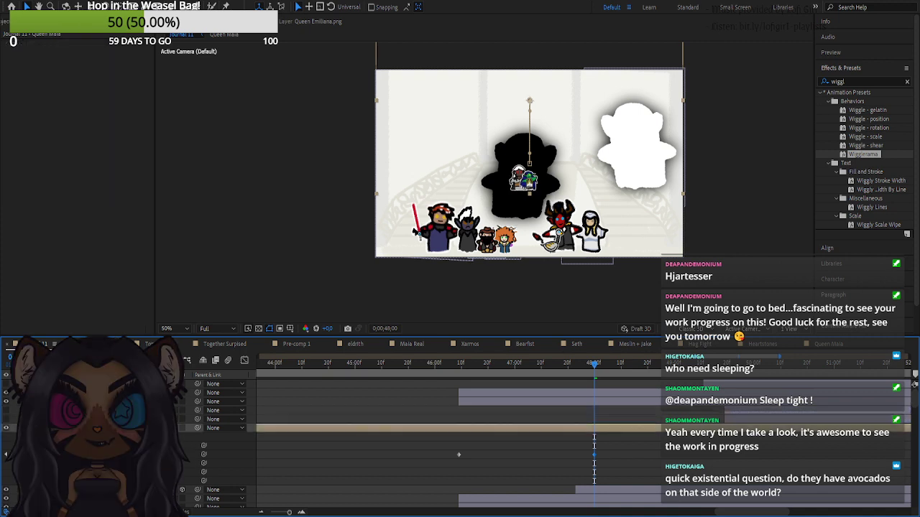
key("u")
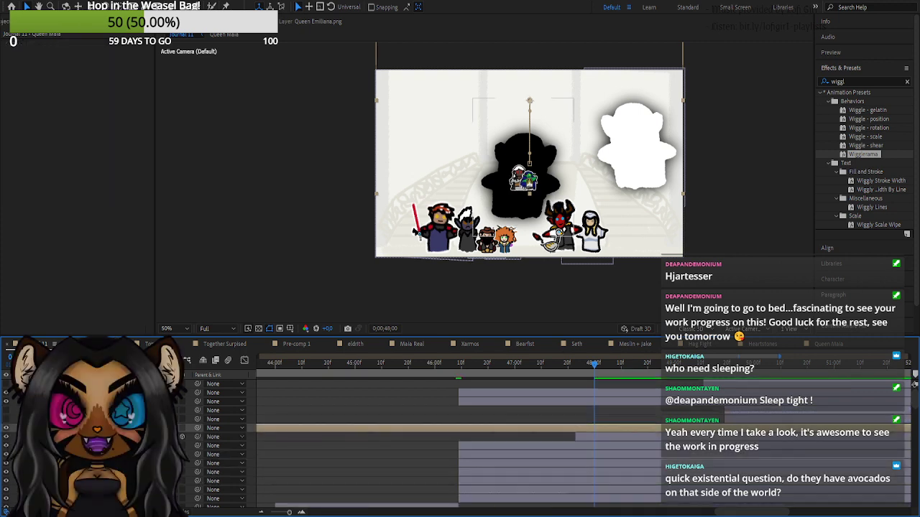
- Expand the black silhouette's Glow effect and add keyframes for Glow Threshold, Glow Radius and Glow Intensity at 0:00:48:00
left_click(40, 437)
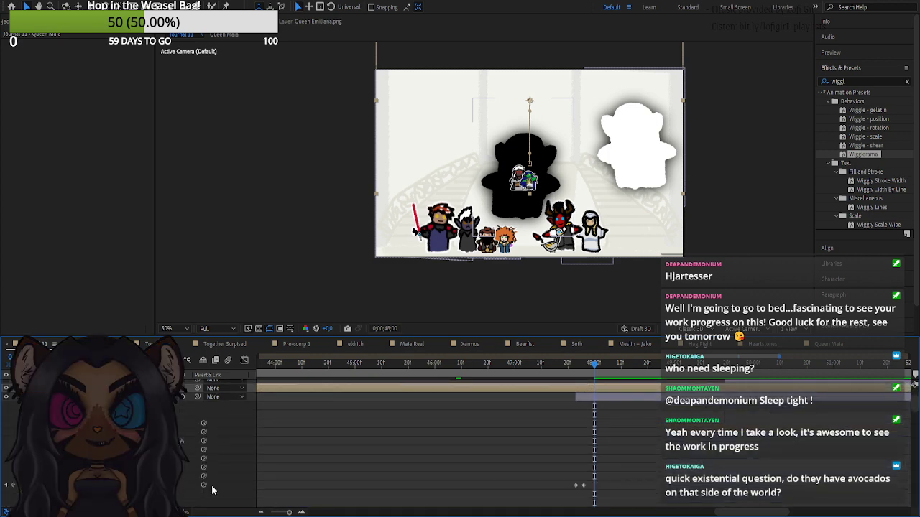
key("u")
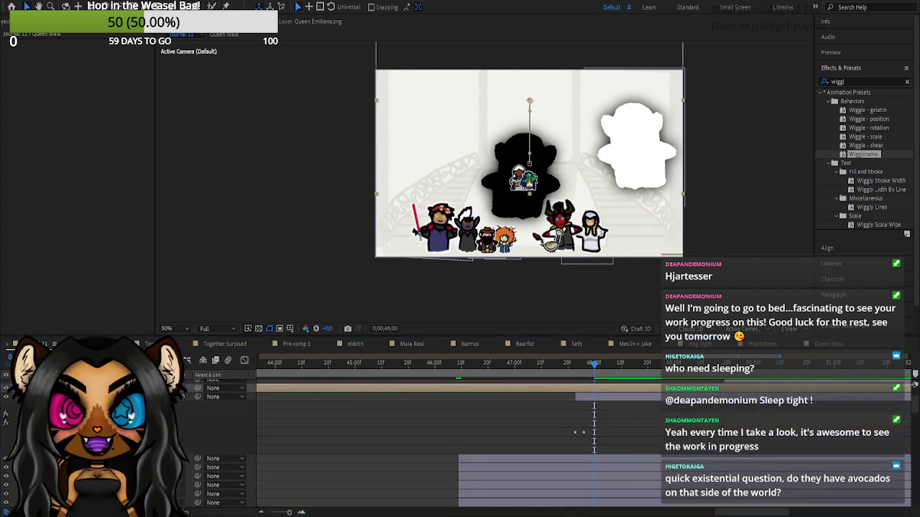
left_click(223, 389)
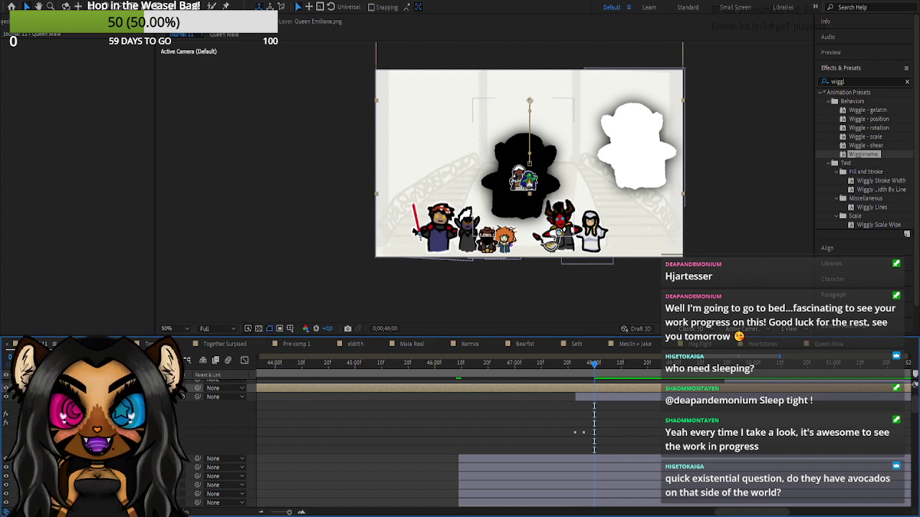
left_click(53, 415)
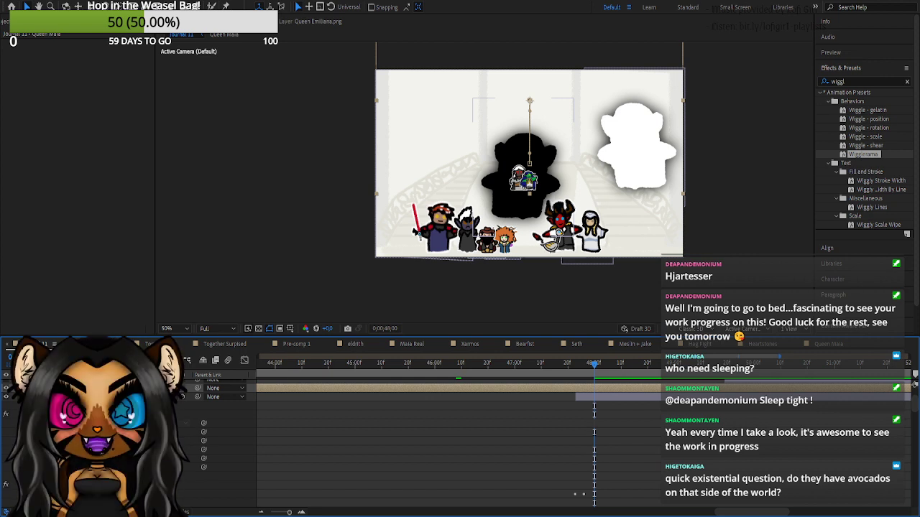
left_click(54, 414)
scroll(94, 431, "down", 5)
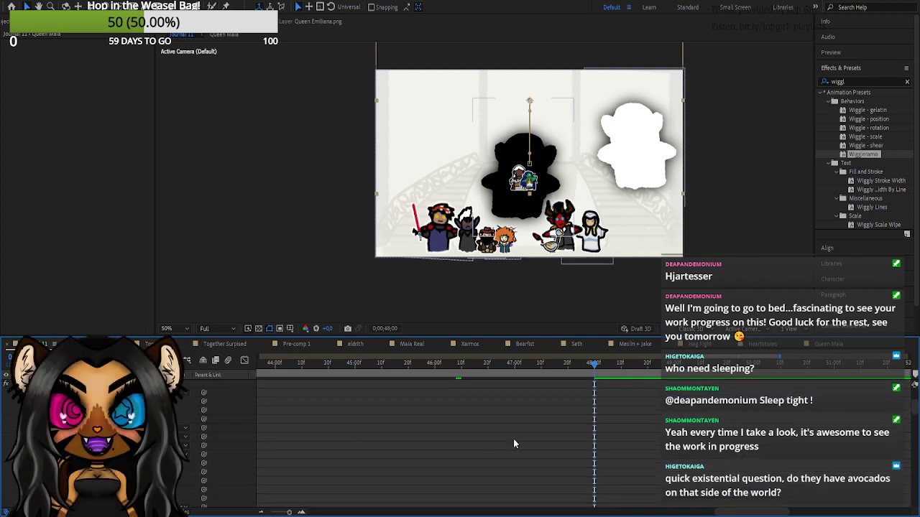
scroll(594, 454, "up", 2)
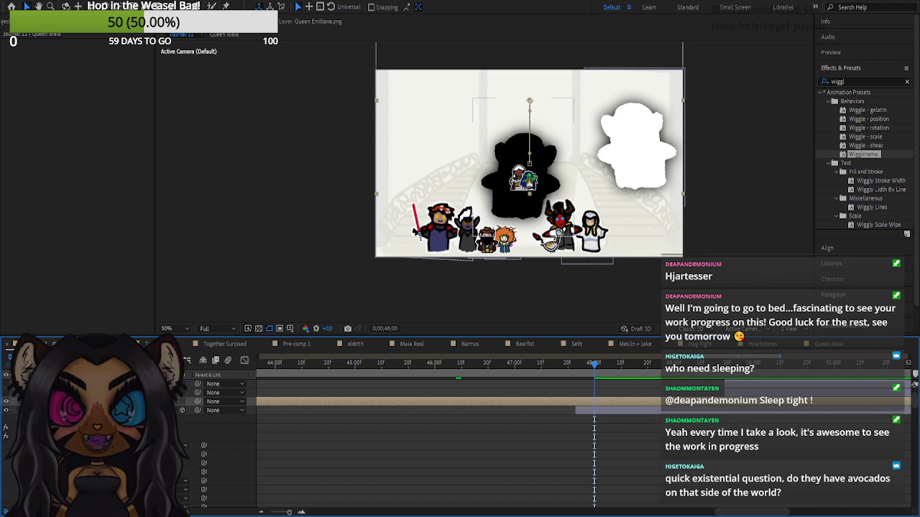
left_click(70, 464)
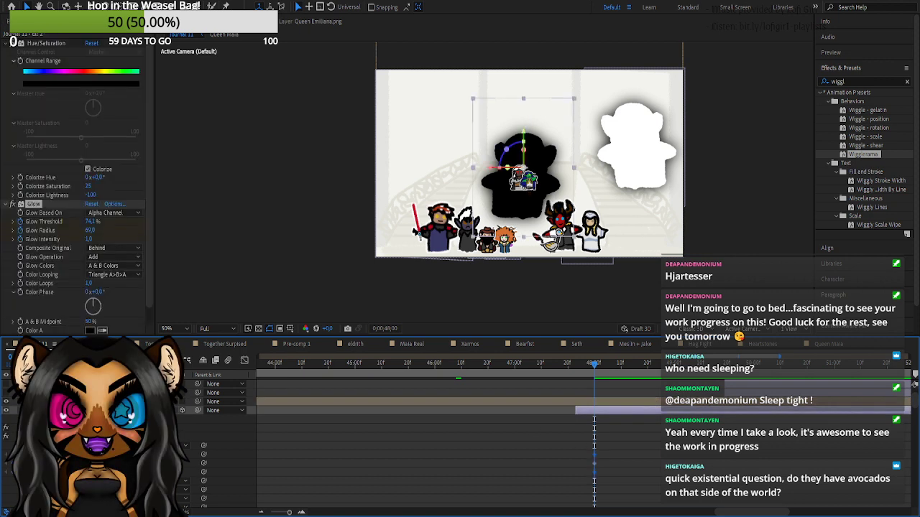
- Add matching Glow keyframes one frame earlier at 0:00:47:29 and preview the scene from there
left_click(591, 370)
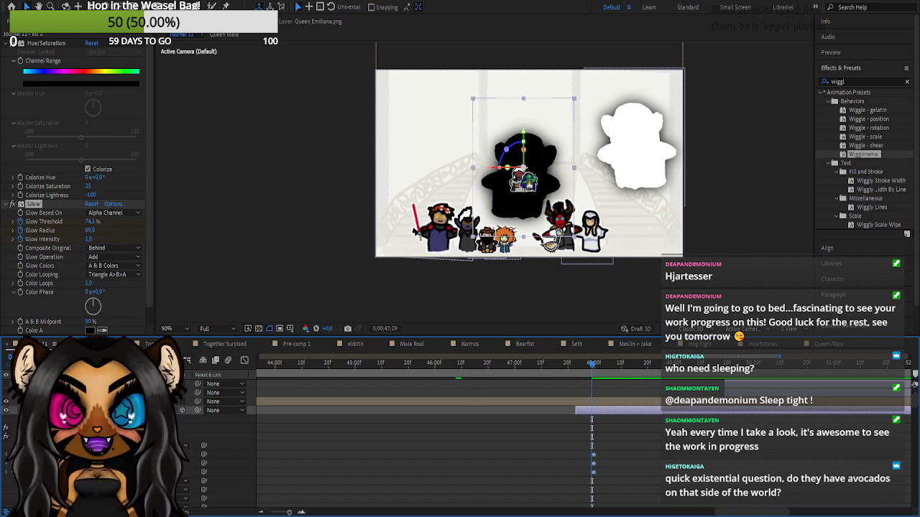
key("space")
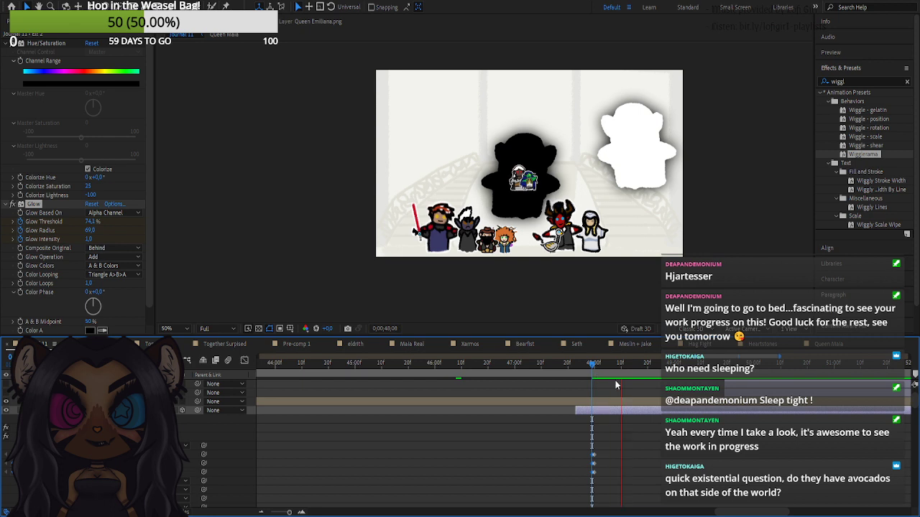
key("space")
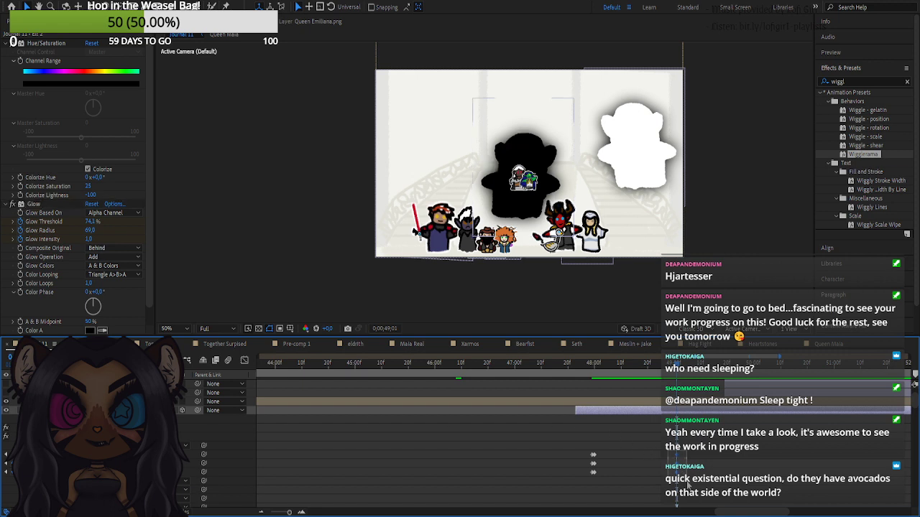
- Strengthen the black silhouette's glow at 0:00:48:20, with Glow Threshold 100%, Glow Radius 302 and Glow Intensity 2.6
left_click(647, 371)
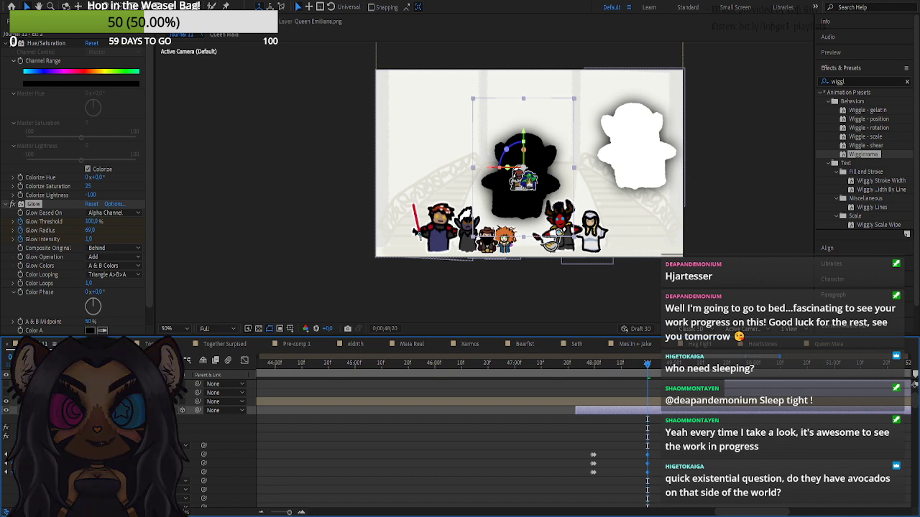
left_click_drag(140, 463, 234, 472)
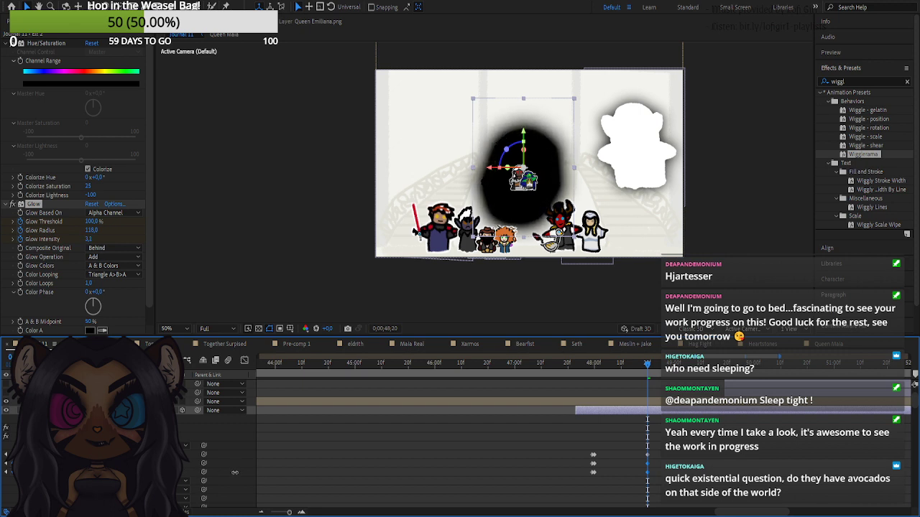
left_click_drag(216, 464, 223, 464)
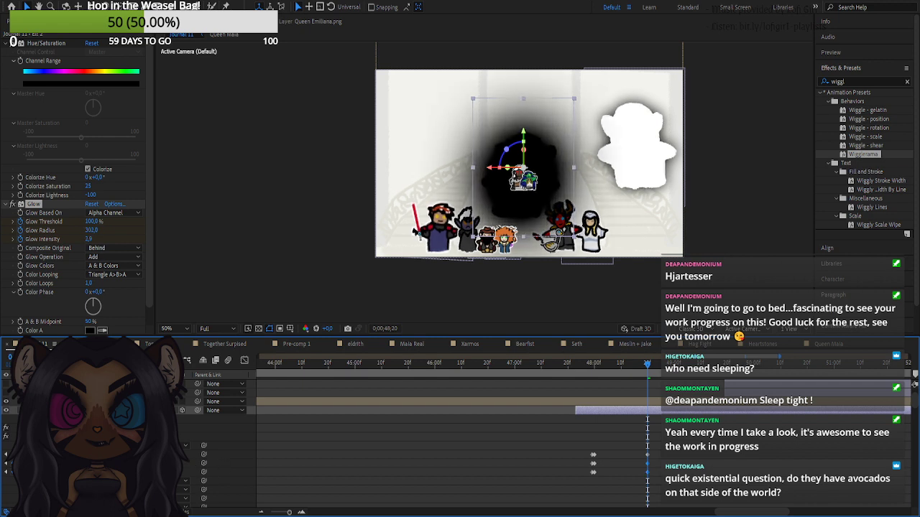
left_click_drag(140, 472, 137, 473)
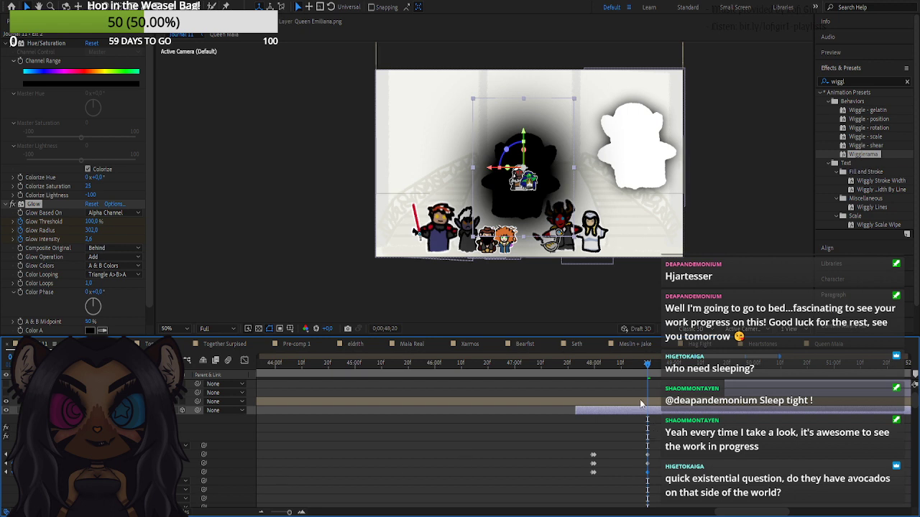
- Scrub through the glow change, set the current time to 0:00:48:22 and collapse the black silhouette's properties
left_click_drag(605, 369, 669, 374)
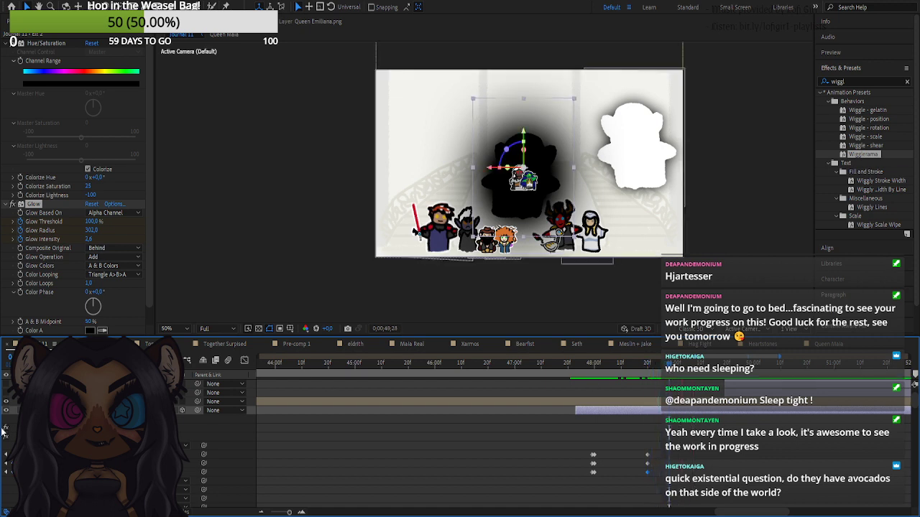
key("u")
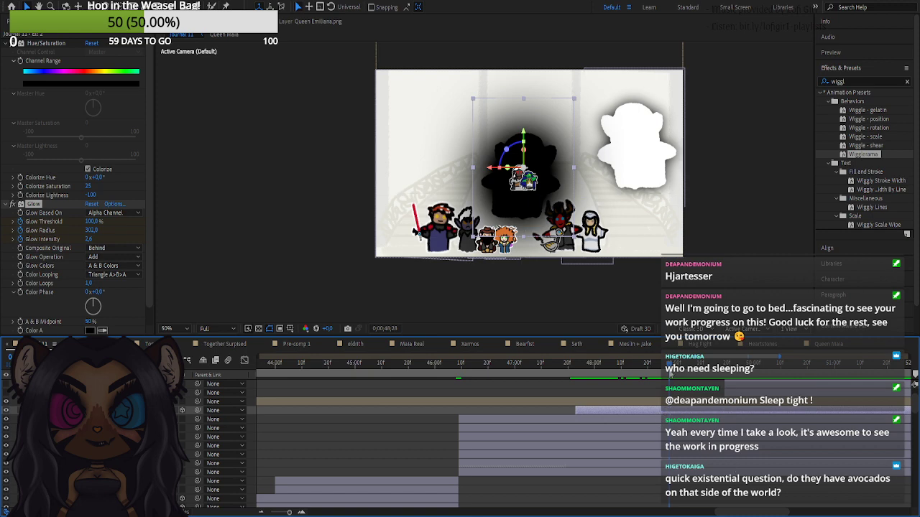
mouse_move(670, 373)
left_mouse_down()
mouse_move(648, 372)
mouse_move(656, 374)
left_mouse_up()
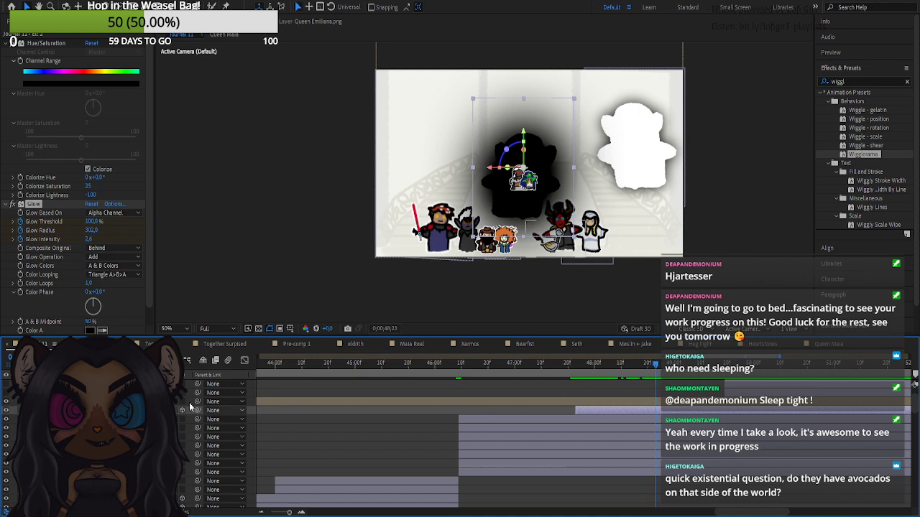
key("e")
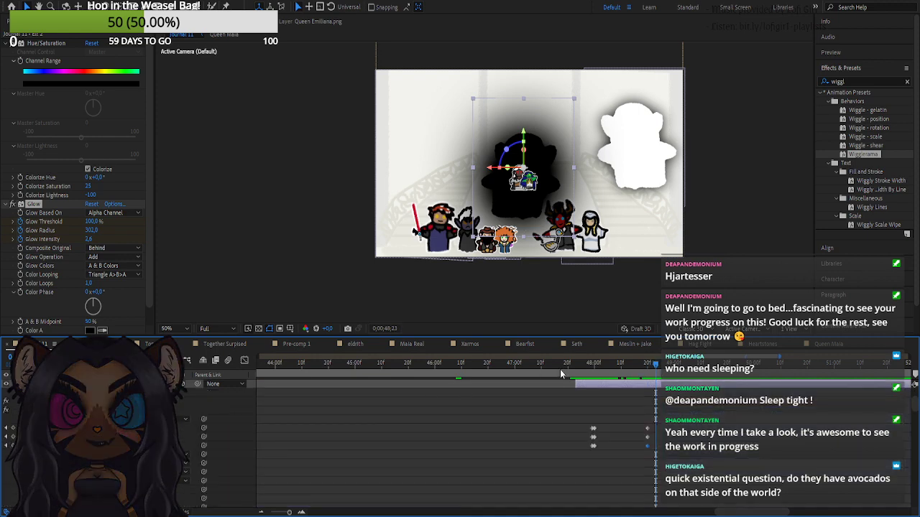
left_click_drag(655, 372, 652, 373)
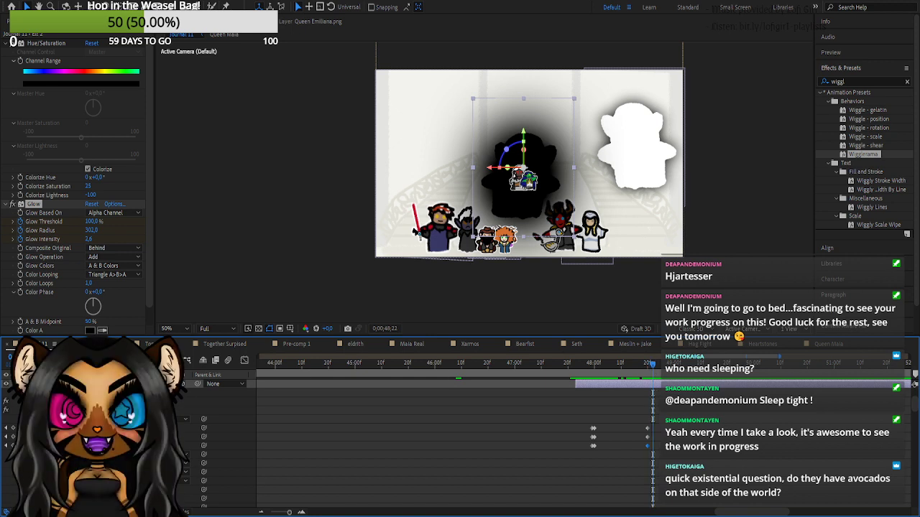
key("u")
key("u")
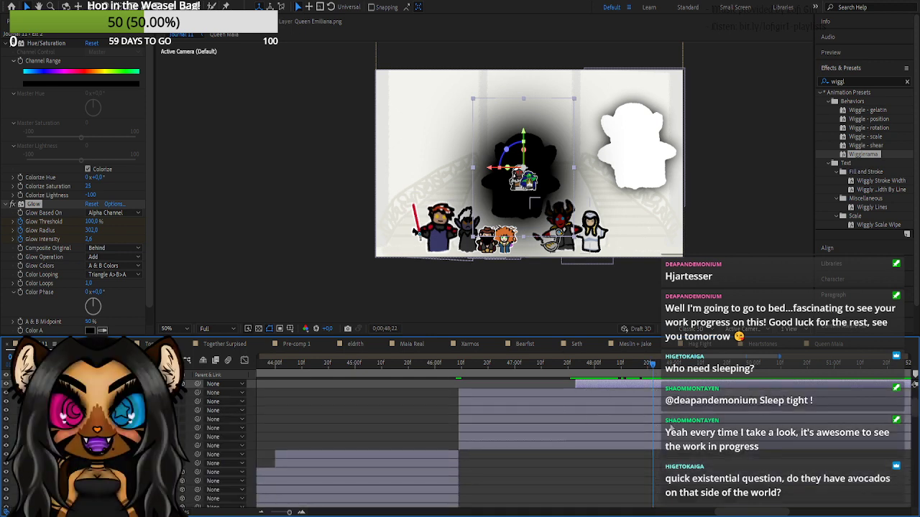
scroll(667, 426, "up", 2)
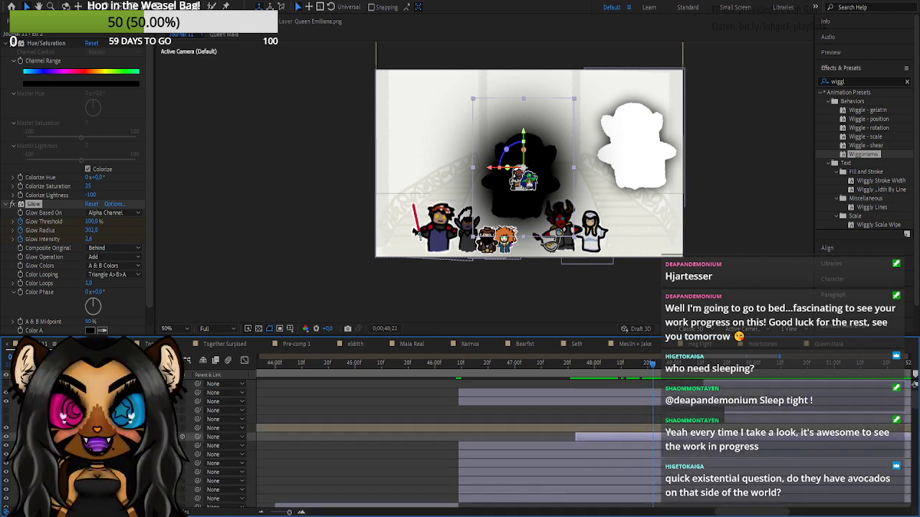
scroll(667, 453, "down", 2)
- Shorten the ends of the selected scene layers slightly, together with the Queen Maia pre-comp
left_click(667, 467, "shift")
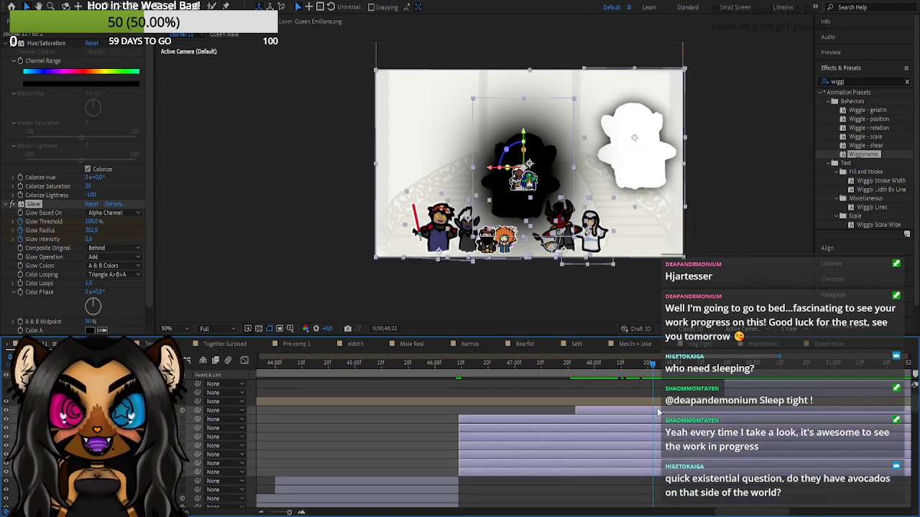
left_click(665, 403, "shift")
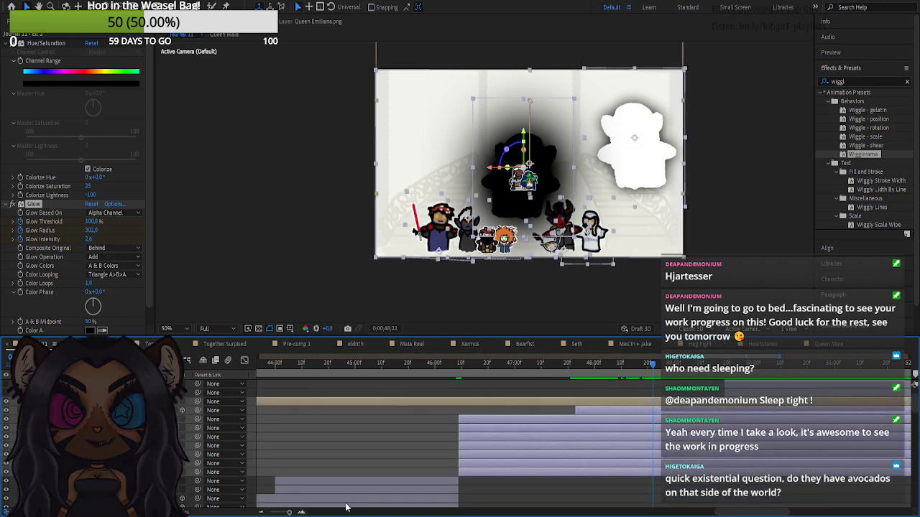
scroll(666, 424, "up", 2)
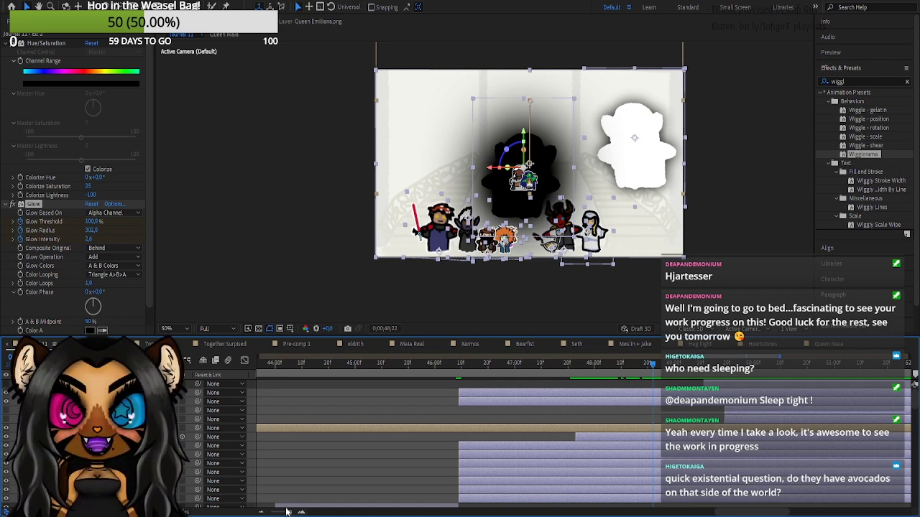
left_click_drag(289, 512, 277, 513)
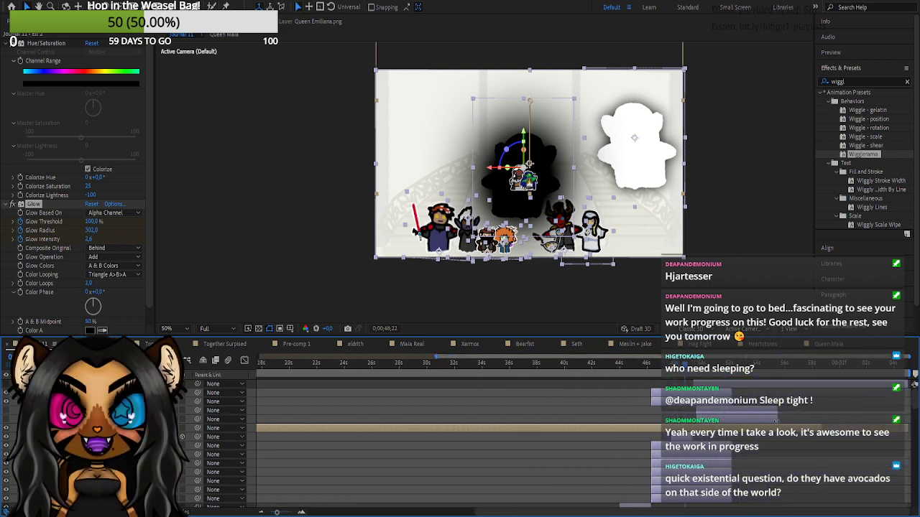
left_click_drag(774, 422, 769, 422)
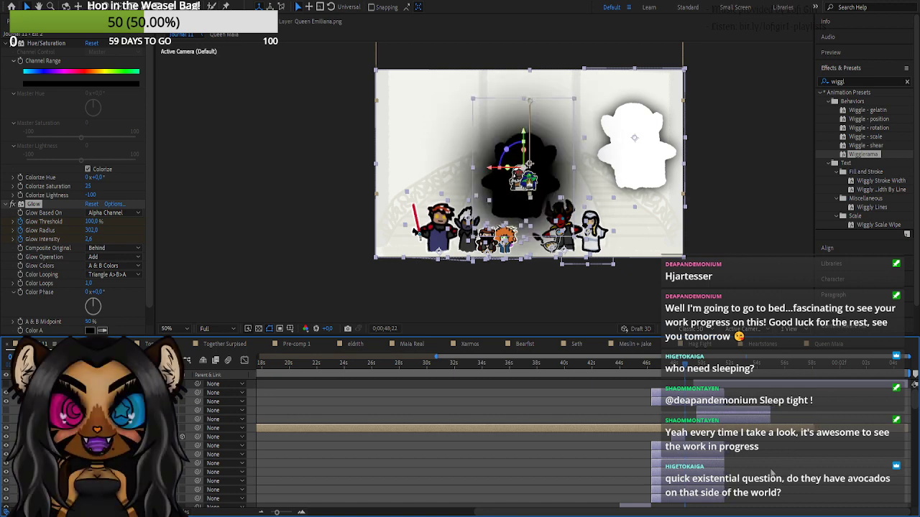
- Delete the separate Maia-Happy and Queen Emiliana layers that start at about 0:00:49:19
left_click(407, 470)
left_click(302, 513)
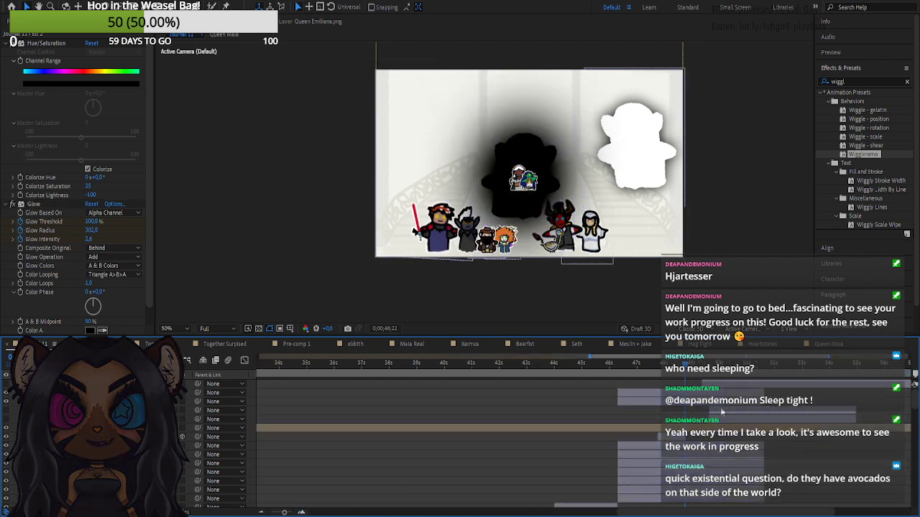
left_click(721, 395)
left_click(726, 413)
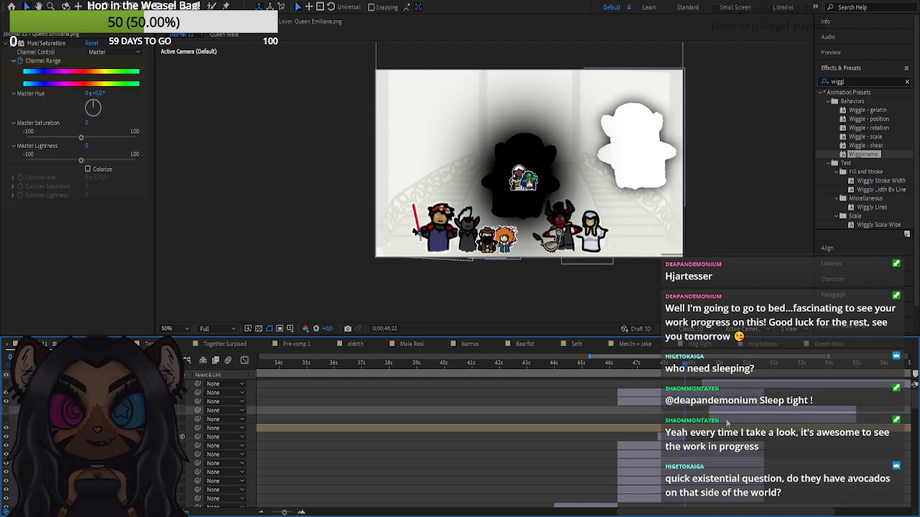
left_click(727, 420, "shift")
key("Delete")
- Trim the ends of the foreground character, white silhouette and background layers back to about 0:00:48:22, leaving out the pre-comp and black silhouette
left_click(745, 394)
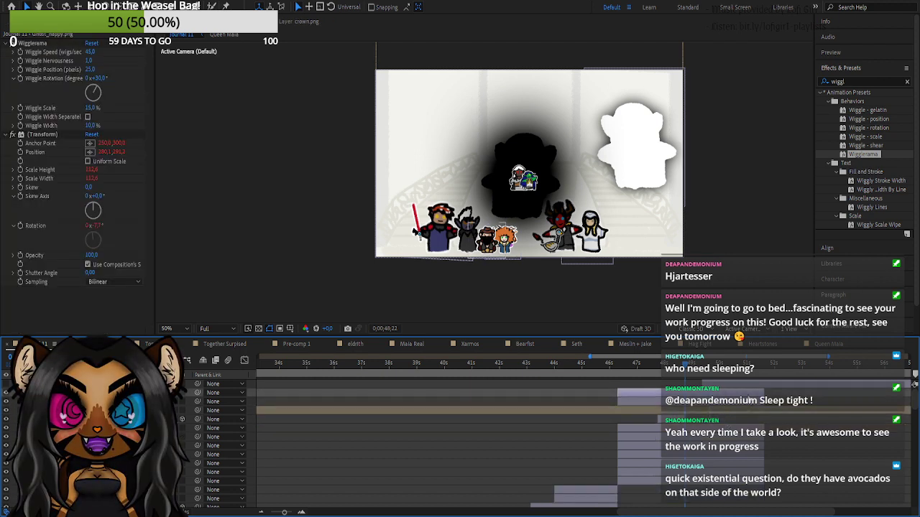
left_click(743, 404, "ctrl")
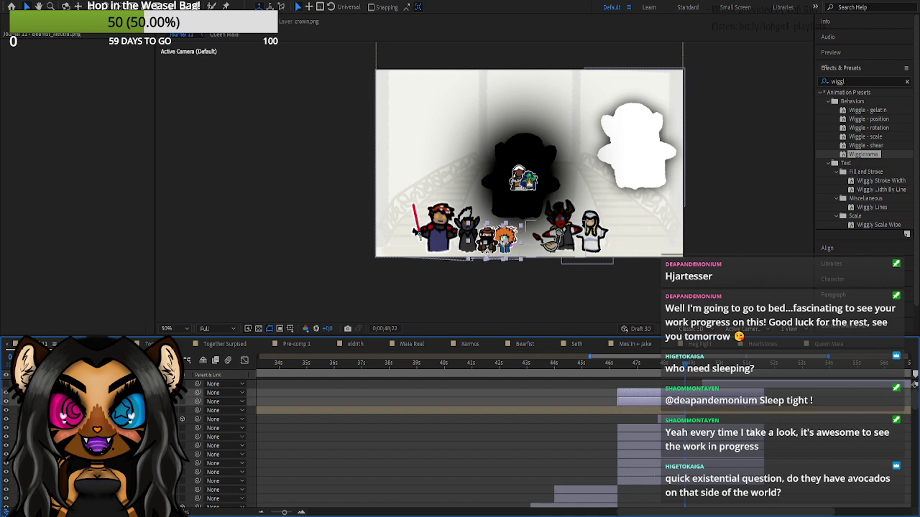
left_click(750, 429, "ctrl")
left_click(750, 437, "ctrl")
left_click(750, 455, "ctrl")
left_click(751, 463, "ctrl")
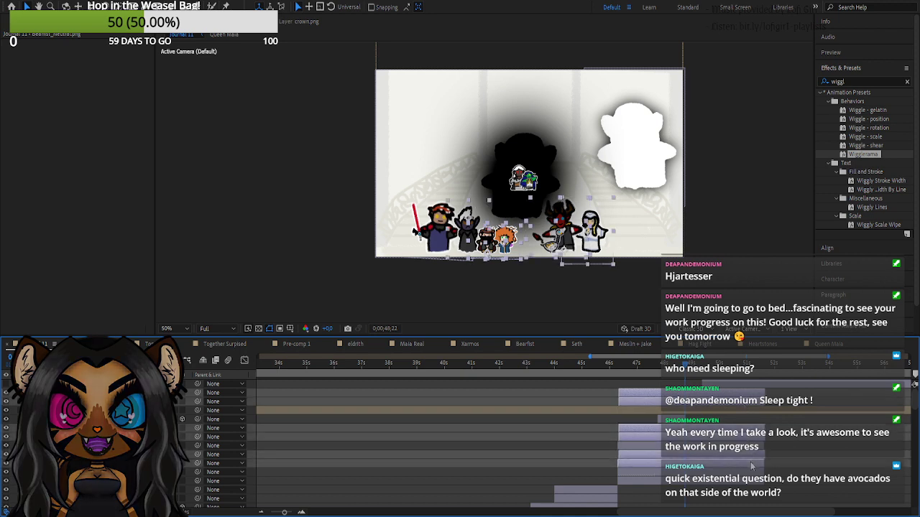
left_click(751, 448, "ctrl")
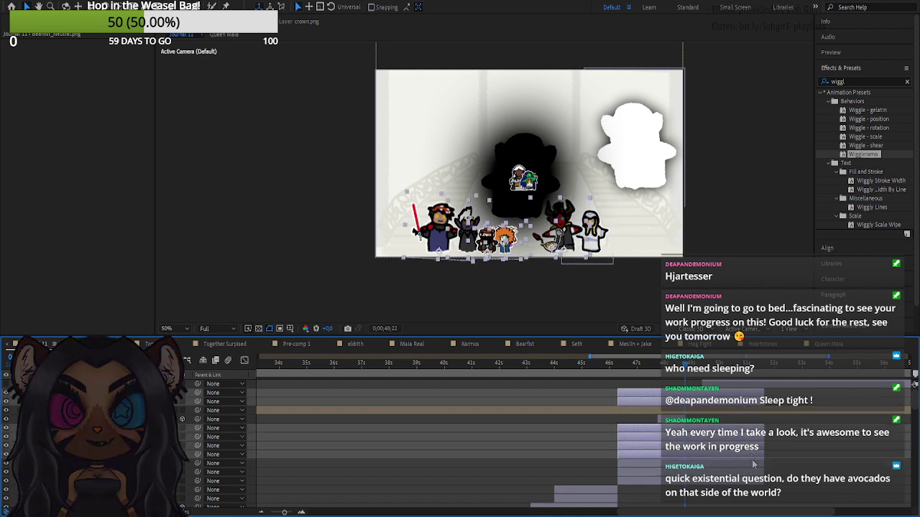
left_click(752, 464, "ctrl")
left_click(753, 472, "ctrl")
left_click(753, 481, "ctrl")
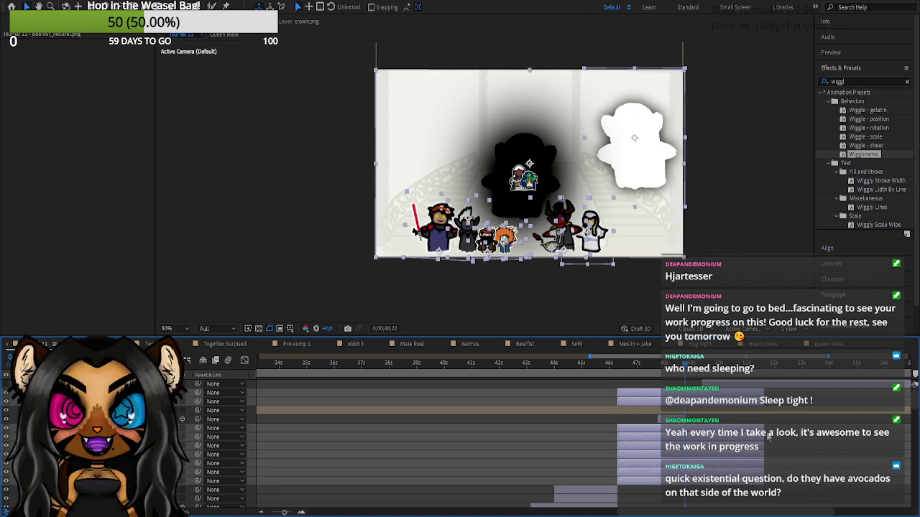
left_click_drag(764, 436, 687, 439)
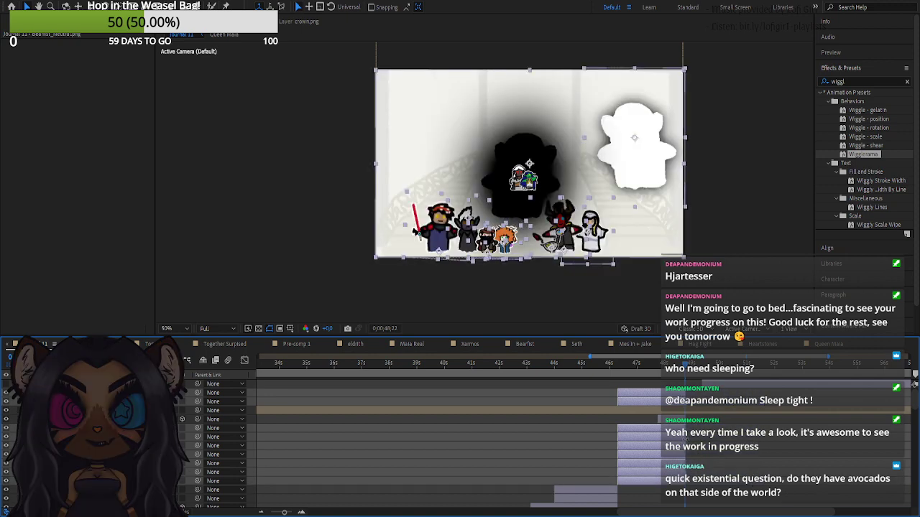
left_click(301, 512)
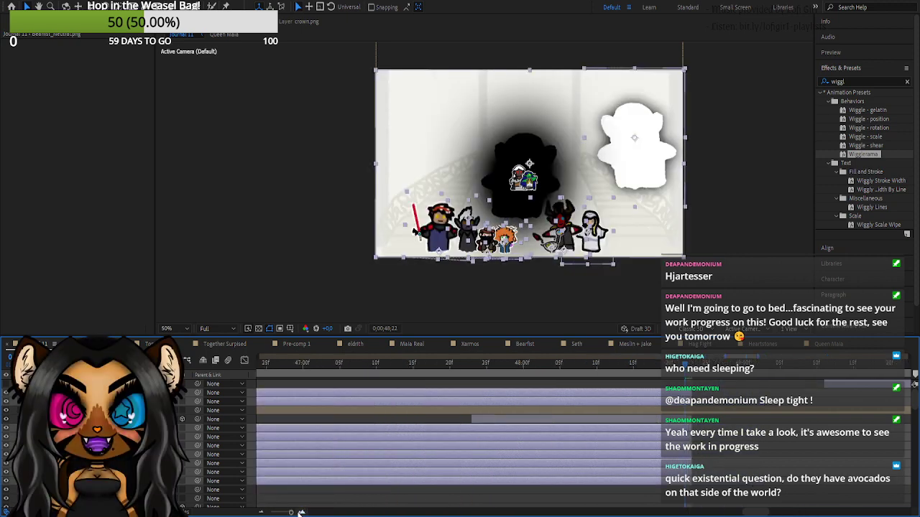
- Trim the ends of the black silhouette layer and the Queen Maia pre-comp back to 0:00:48:22
left_click(647, 416)
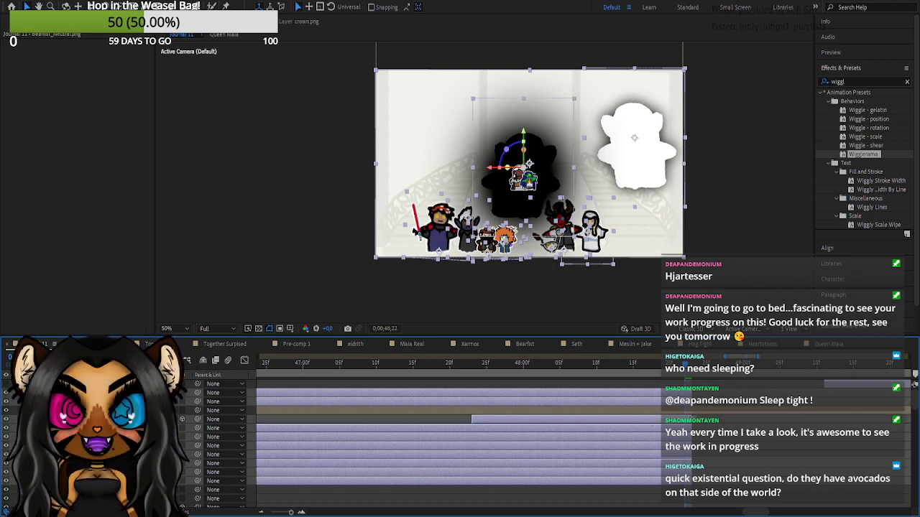
left_click_drag(692, 427, 684, 427)
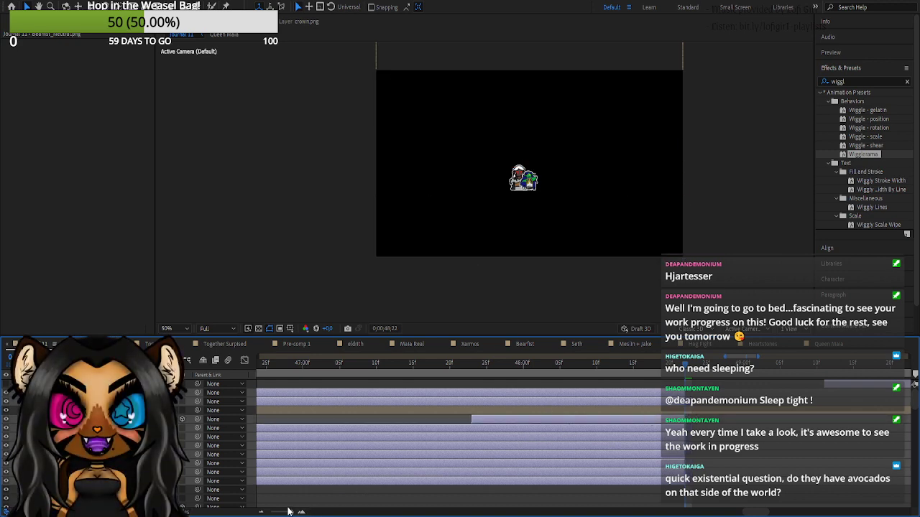
left_click_drag(288, 512, 284, 512)
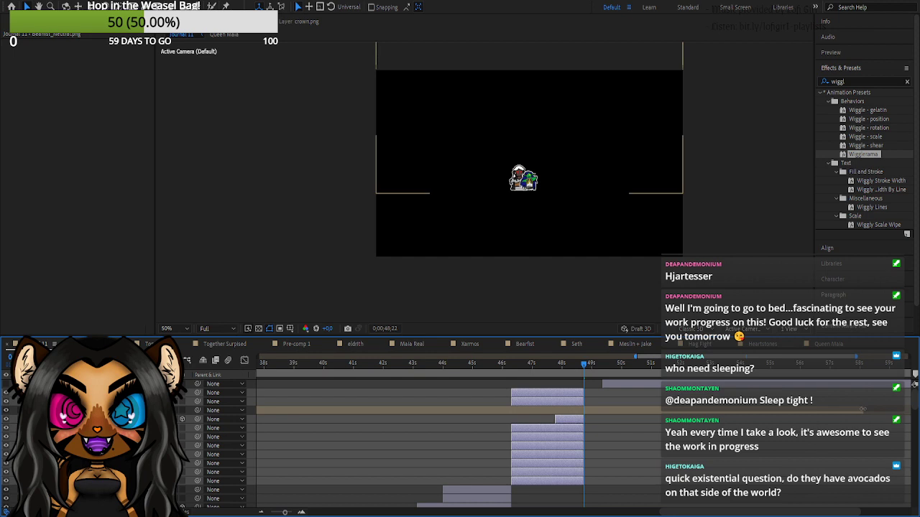
left_click(861, 408)
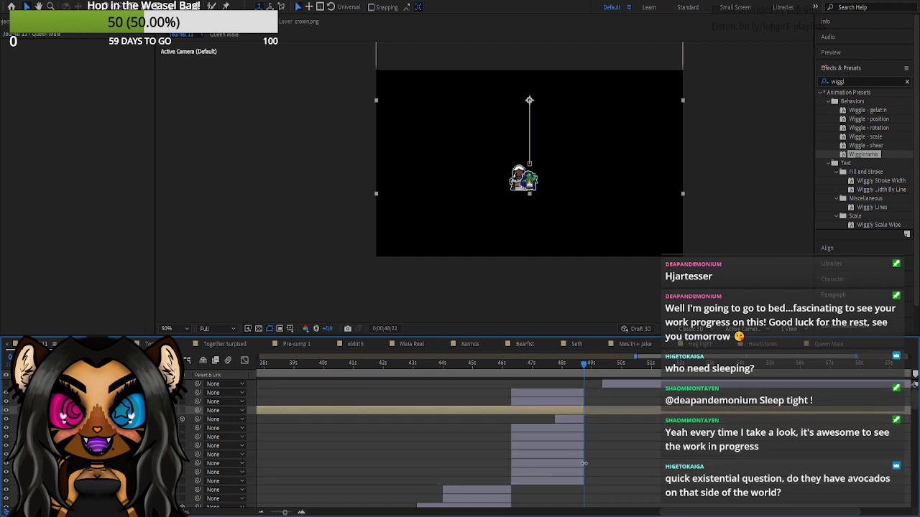
left_click(301, 512)
left_click(301, 511)
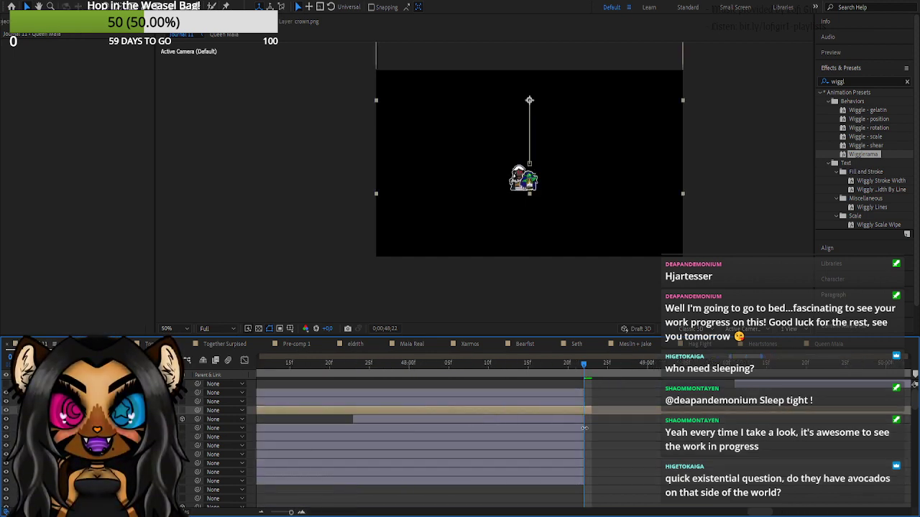
left_click_drag(589, 413, 586, 414)
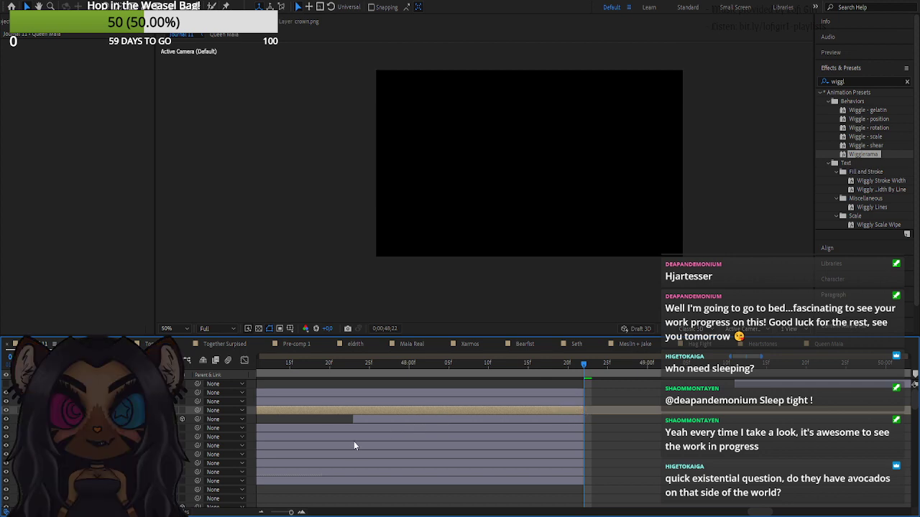
- Extend the ends of the two ghost layers and the six castle door and crack layers together to about 0:00:53:15
scroll(314, 447, "down", 3)
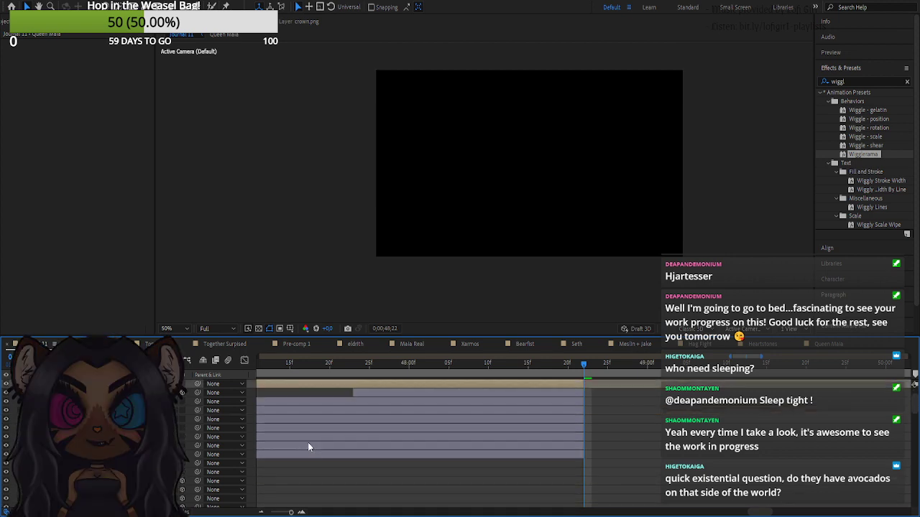
left_click(321, 454)
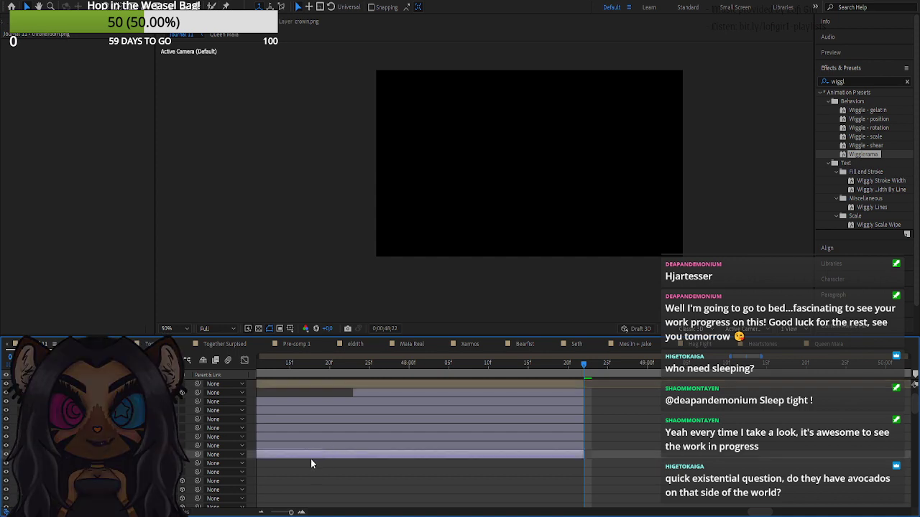
scroll(321, 452, "down", 2)
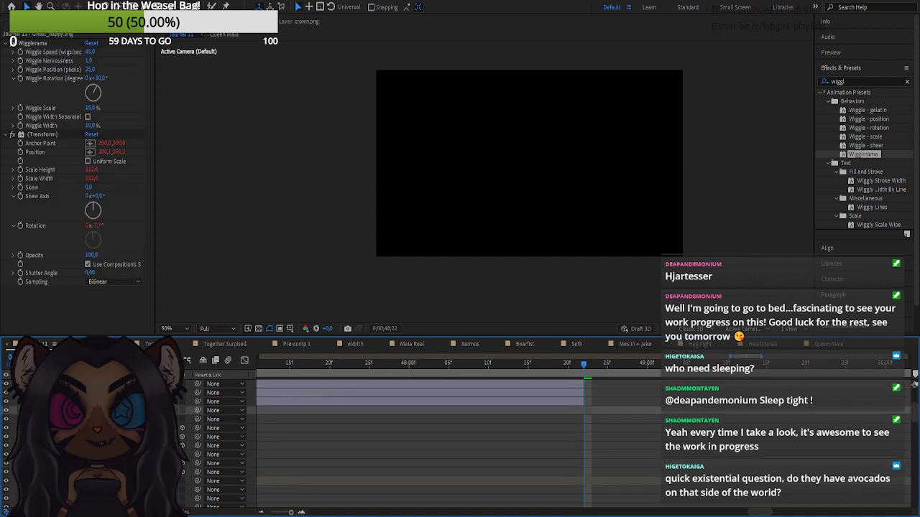
left_click(162, 474, "shift")
left_click_drag(282, 513, 277, 513)
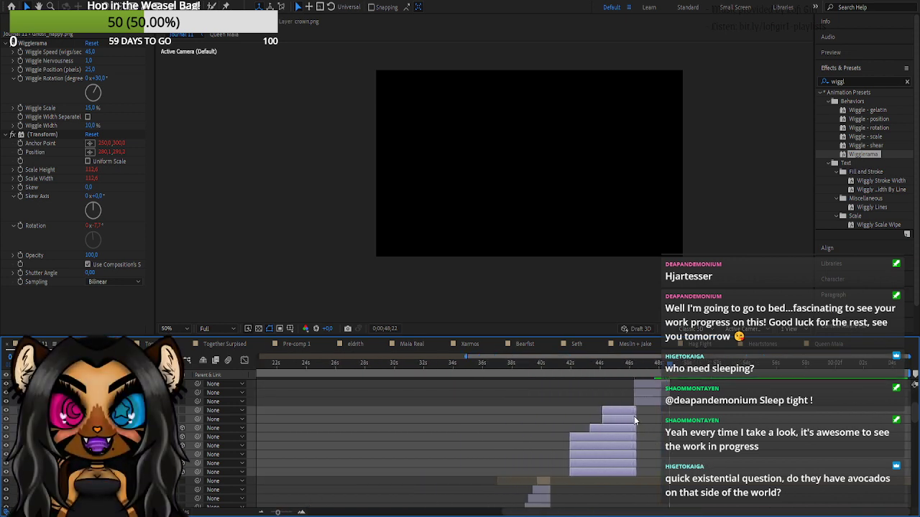
left_click_drag(634, 412, 720, 416)
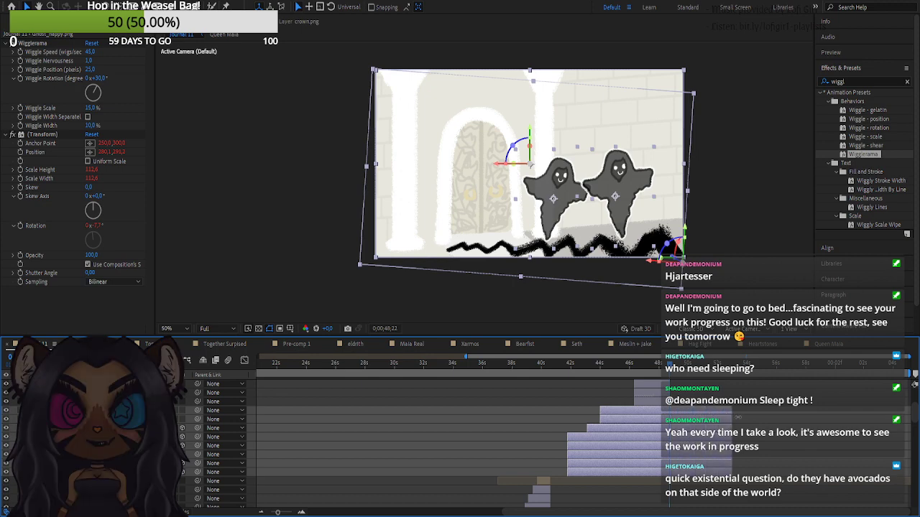
- Trim the ends of the two ghost layers back to about 0:00:46:09, where the journal recap scene starts, and collapse their properties
left_click_drag(659, 371, 634, 381)
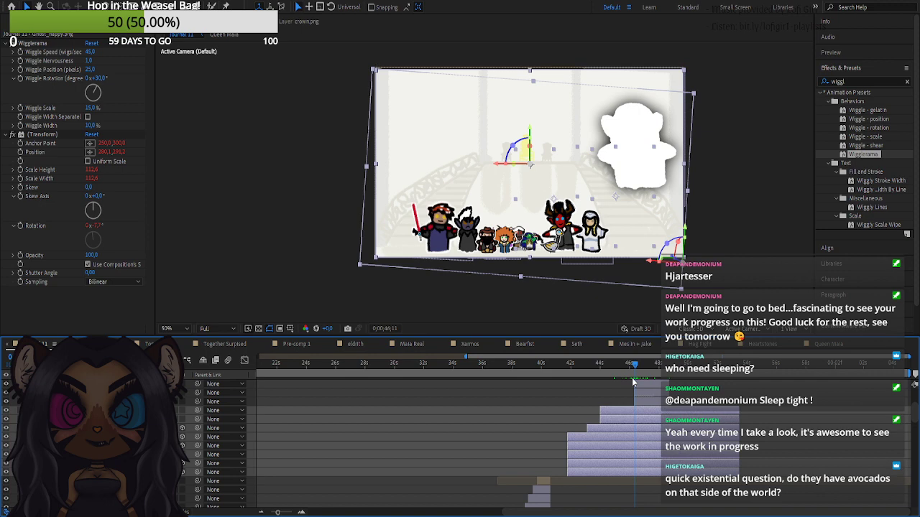
left_click(314, 387)
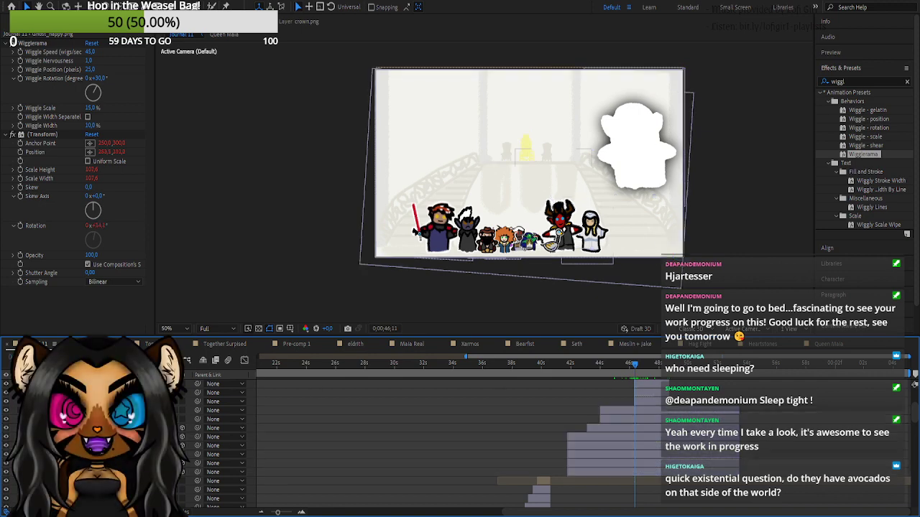
left_click(101, 410)
left_click(100, 419, "shift")
key("u")
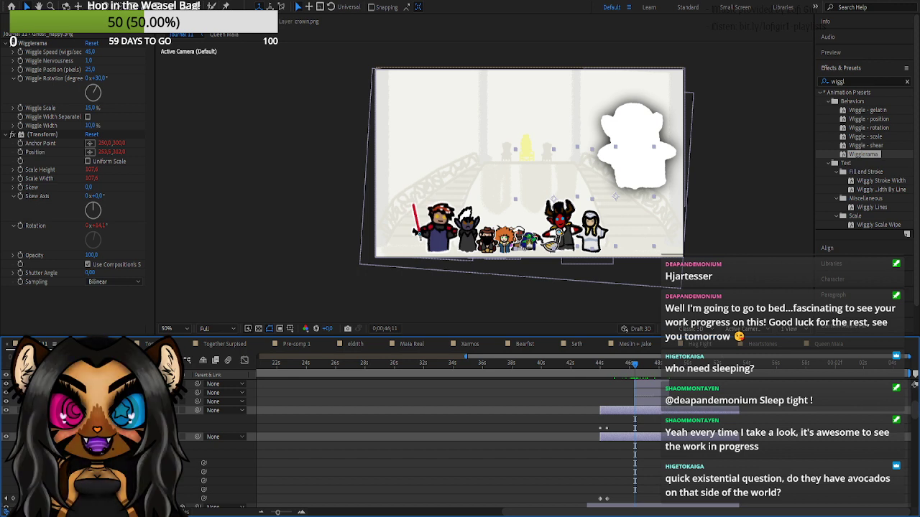
left_click(787, 477)
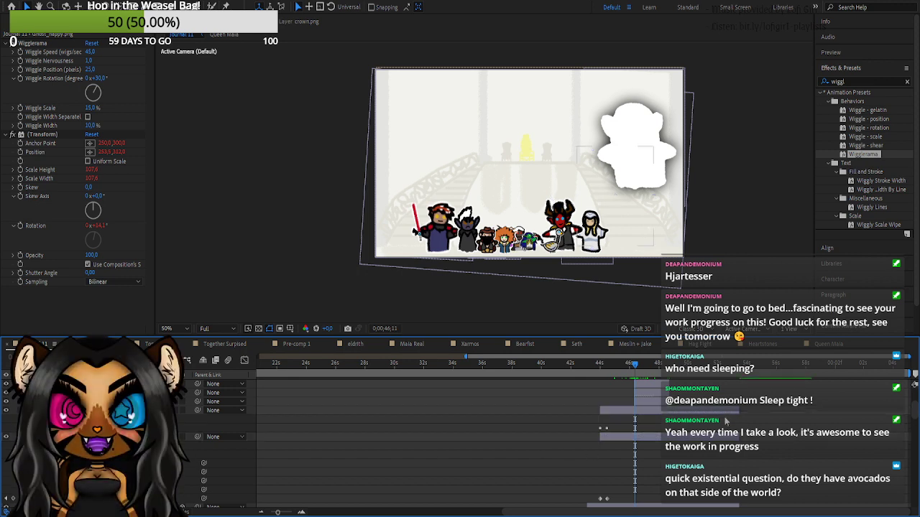
left_click(728, 411)
left_click(727, 439, "ctrl")
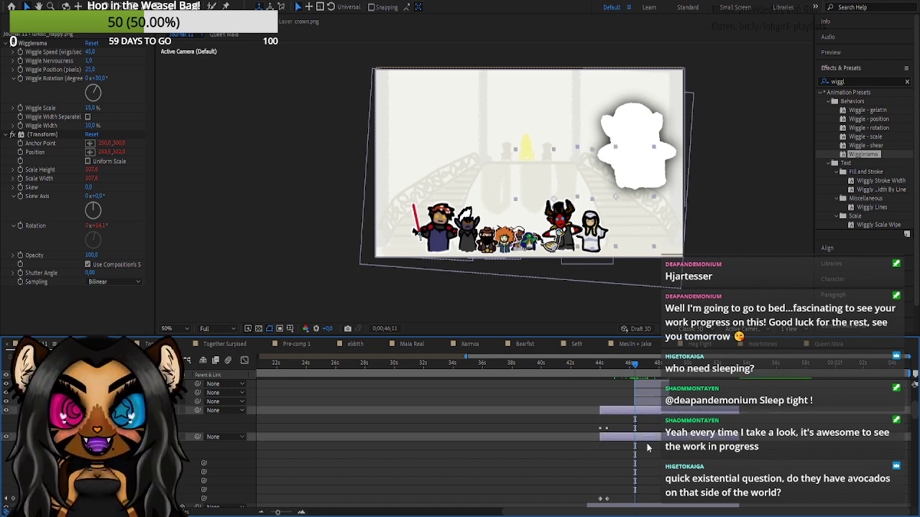
left_click(301, 512)
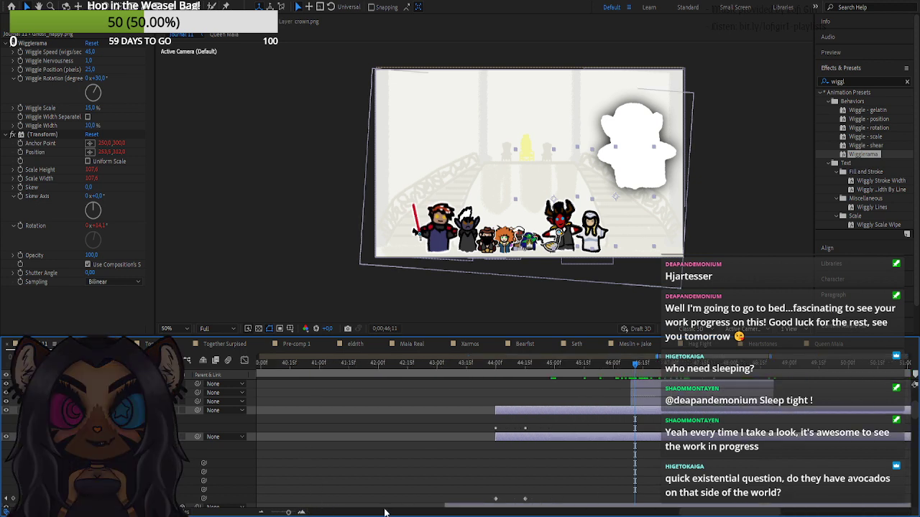
left_click_drag(690, 513, 726, 512)
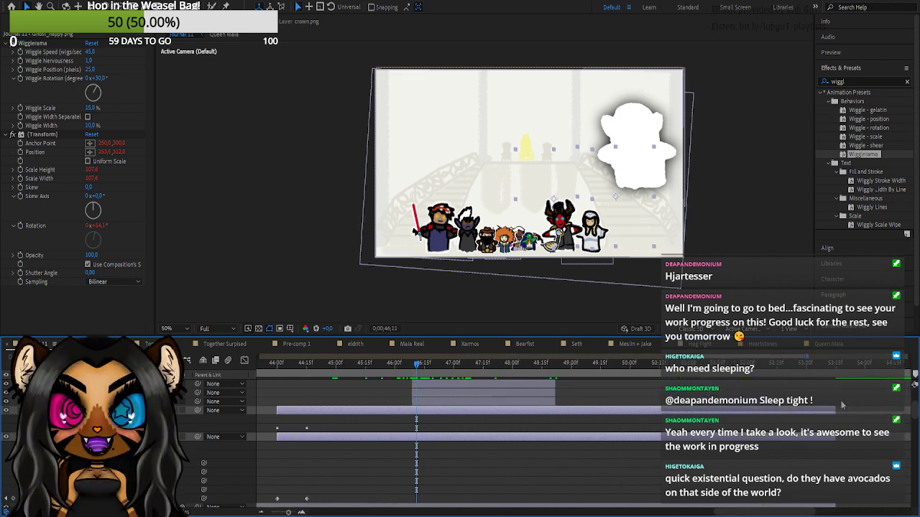
left_click_drag(834, 411, 622, 404)
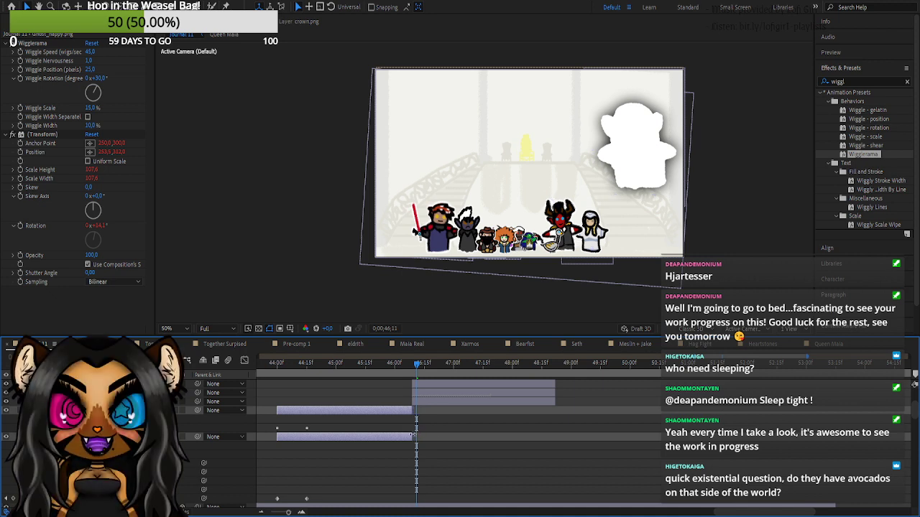
key("u")
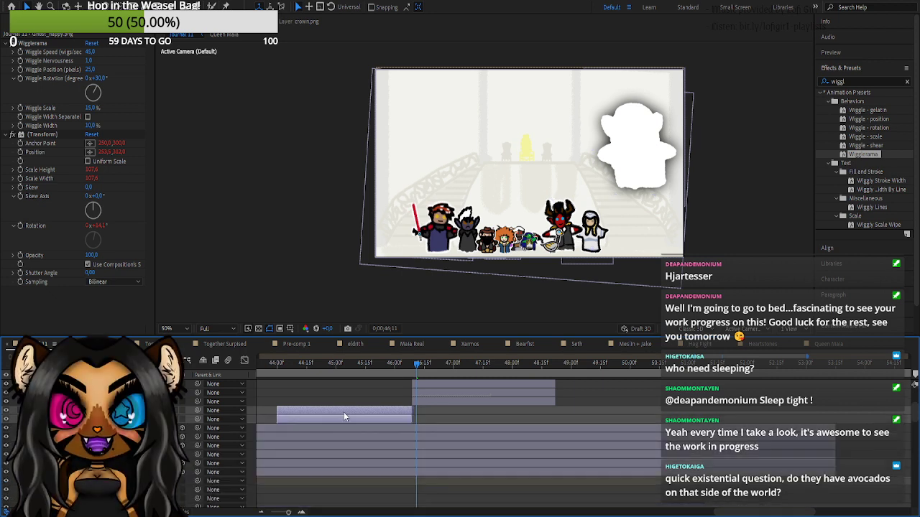
- Keyframe the opacity of the six castle door and crack layers at 0:00:46:08 and 0:00:46:09 so they turn invisible
left_click(439, 418)
left_click(512, 428)
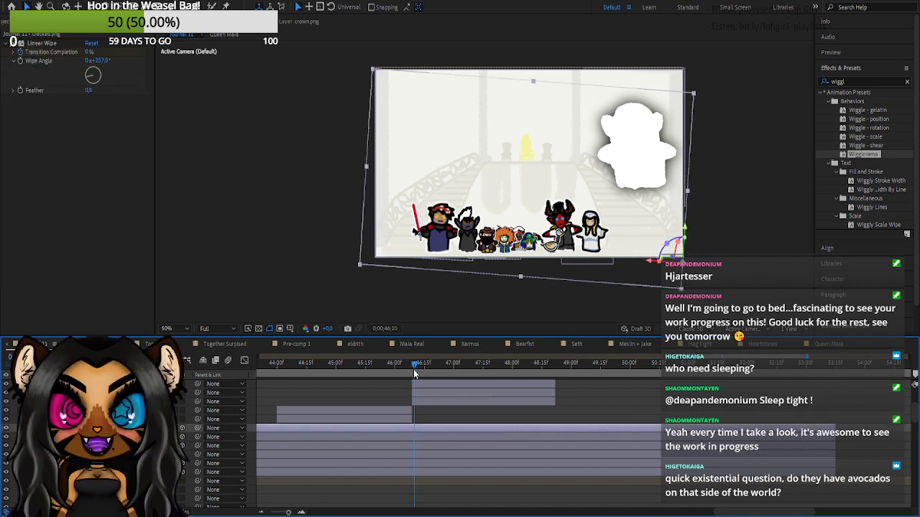
left_click_drag(413, 373, 410, 371)
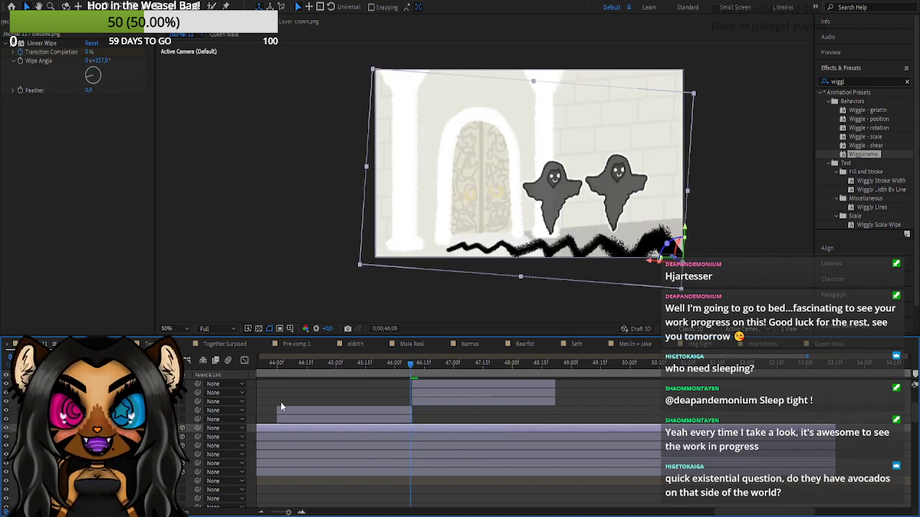
left_click(420, 437)
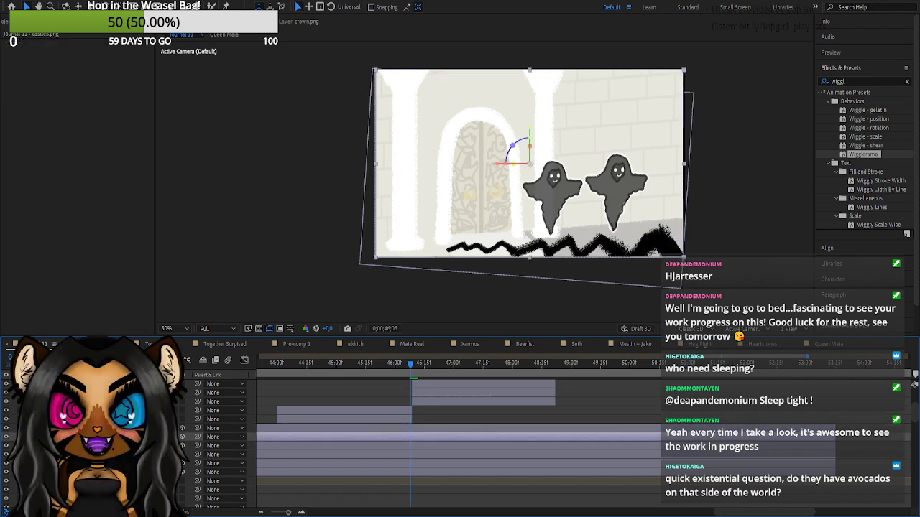
left_click(421, 428)
left_click(421, 472, "shift")
key("p")
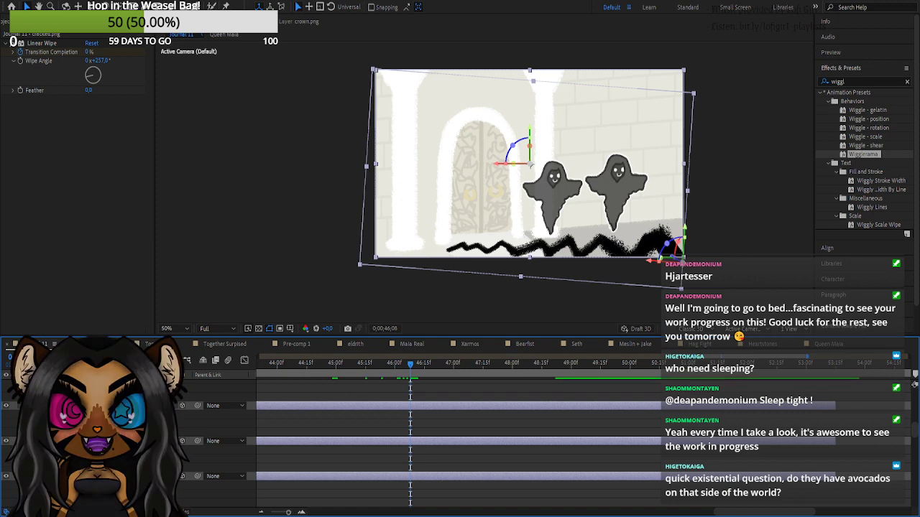
scroll(421, 446, "down", 2)
left_click(54, 433)
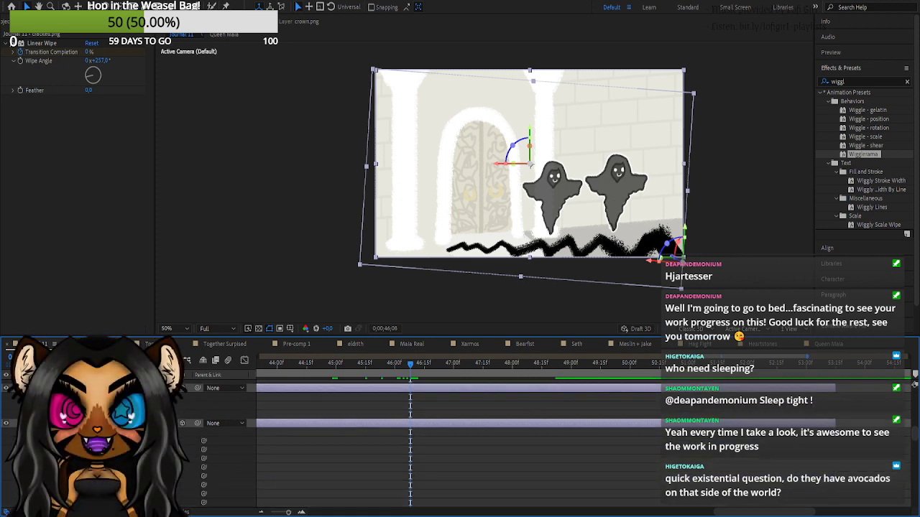
left_click(412, 365)
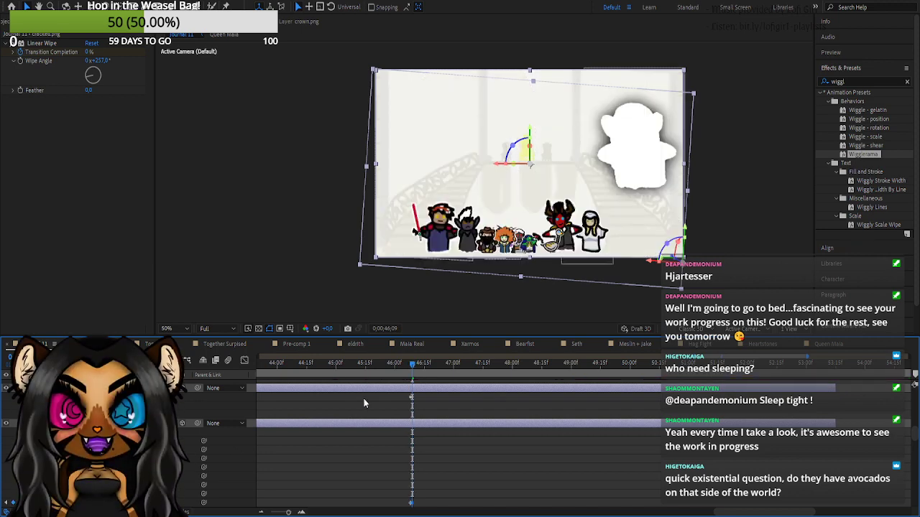
- Add opacity keyframes at 0:00:48:21 on the castle door and crack layers that keep them hidden
scroll(474, 402, "up", 4)
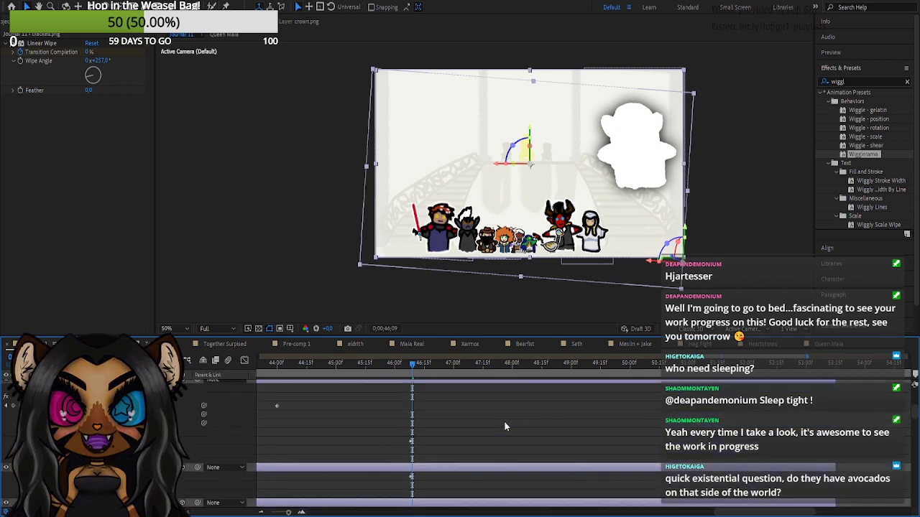
scroll(504, 422, "up", 3)
left_click(551, 370)
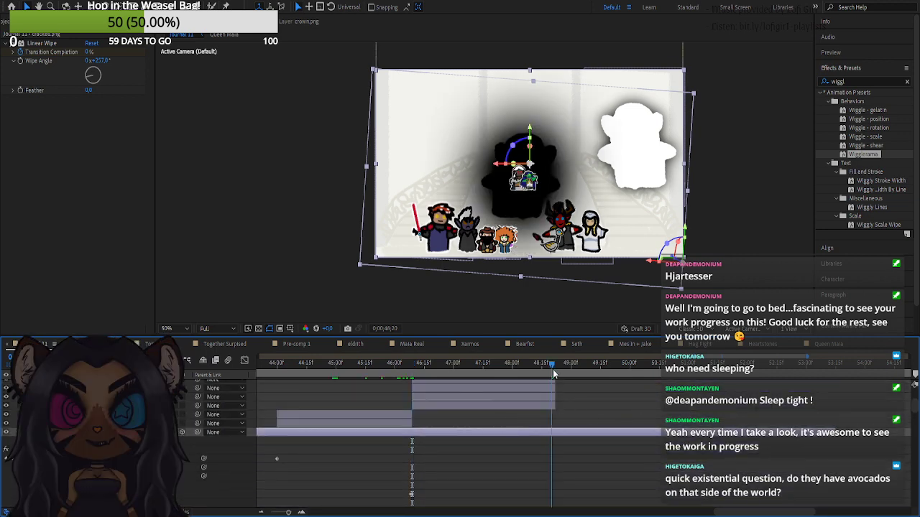
left_click_drag(553, 369, 554, 373)
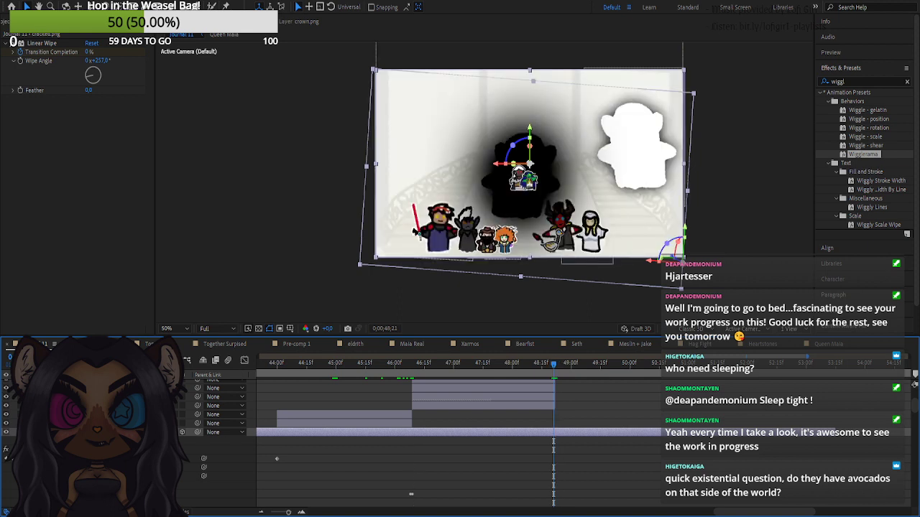
scroll(552, 434, "down", 6)
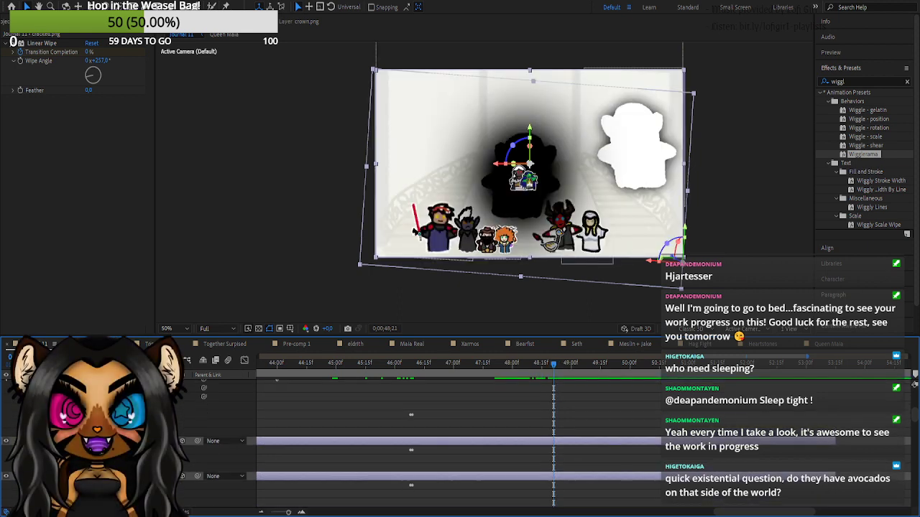
scroll(552, 435, "down", 3)
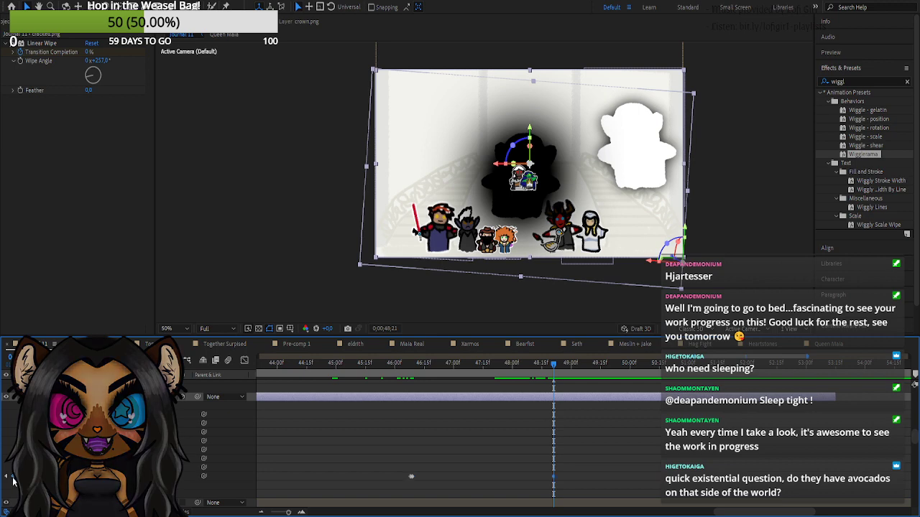
- Keyframe the opacity of the castle door and crack layers at 0:00:48:22 so they are visible again
scroll(553, 470, "up", 10)
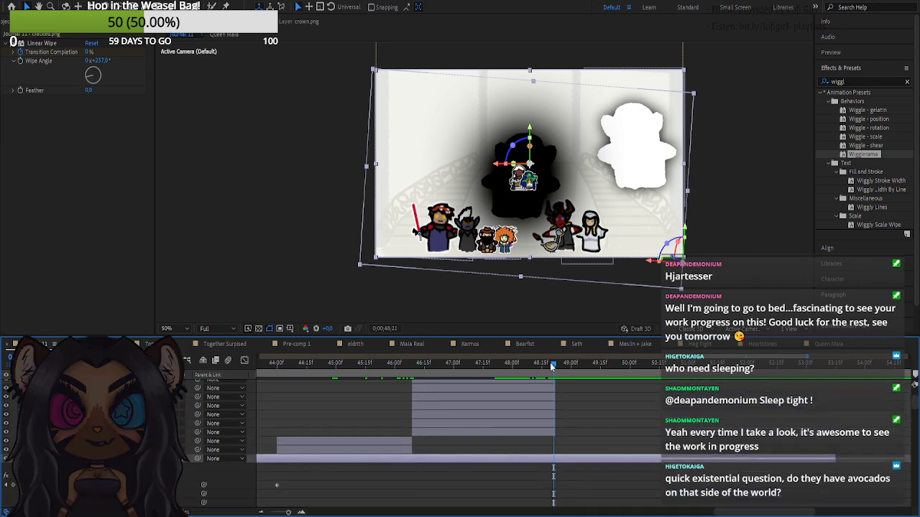
left_click(553, 365)
scroll(554, 445, "down", 5)
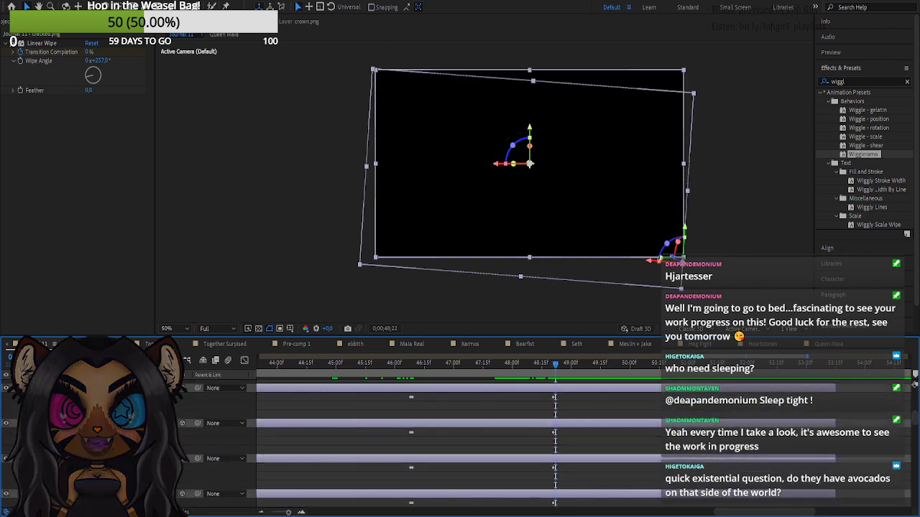
scroll(554, 446, "down", 7)
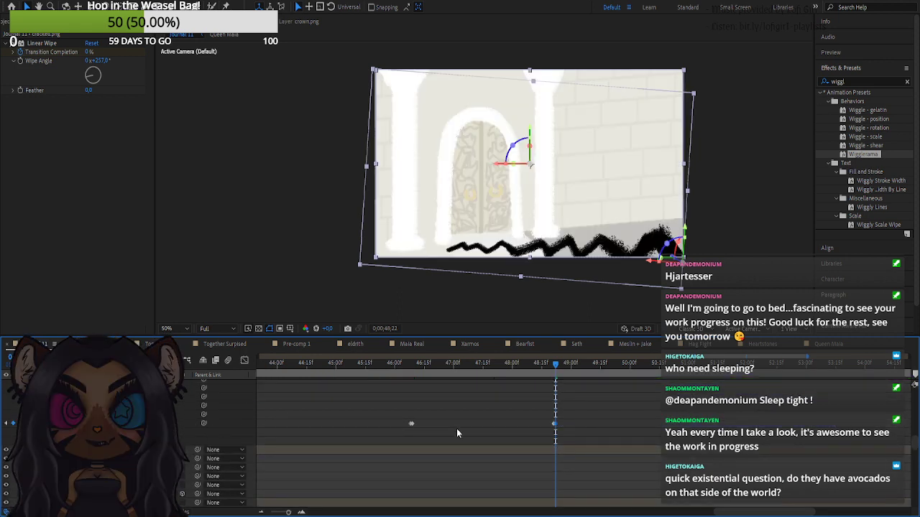
scroll(458, 432, "up", 3)
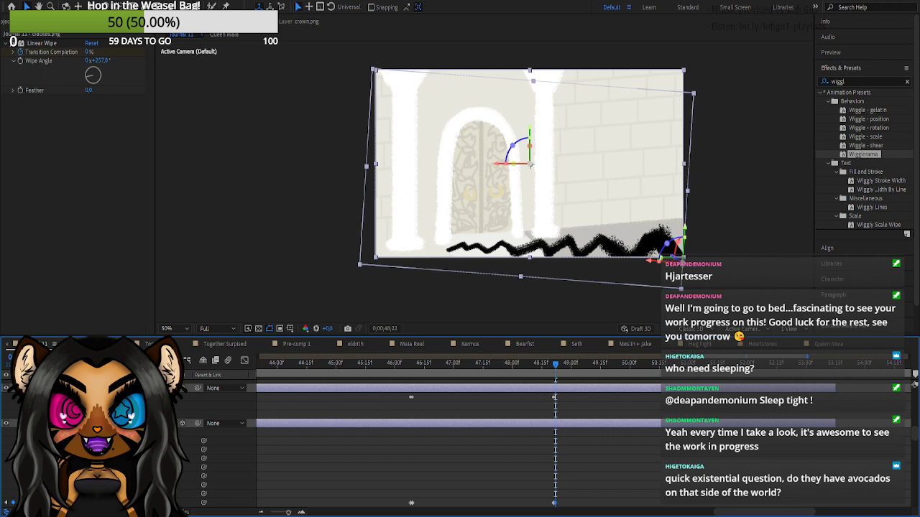
- Add Ghost_Sad.png from the project files to the castle door scene and duplicate its layer
scroll(410, 421, "up", 5)
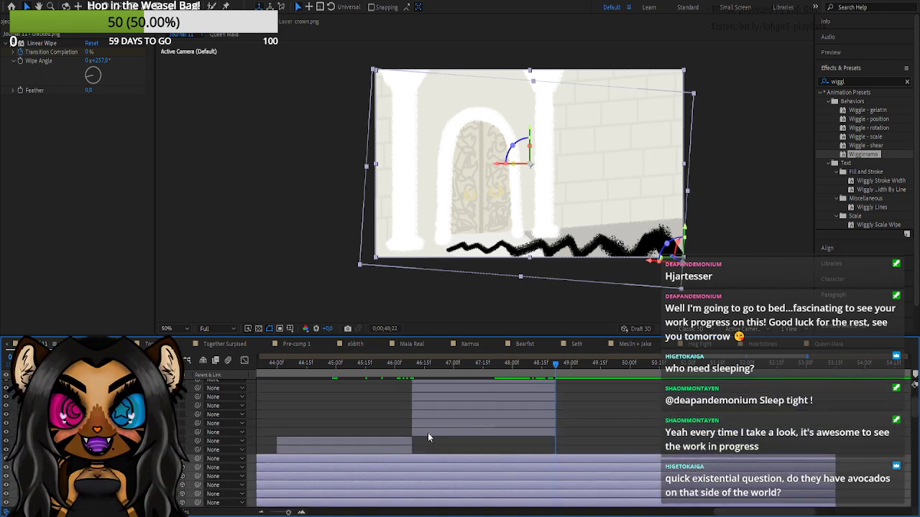
scroll(427, 435, "up", 3)
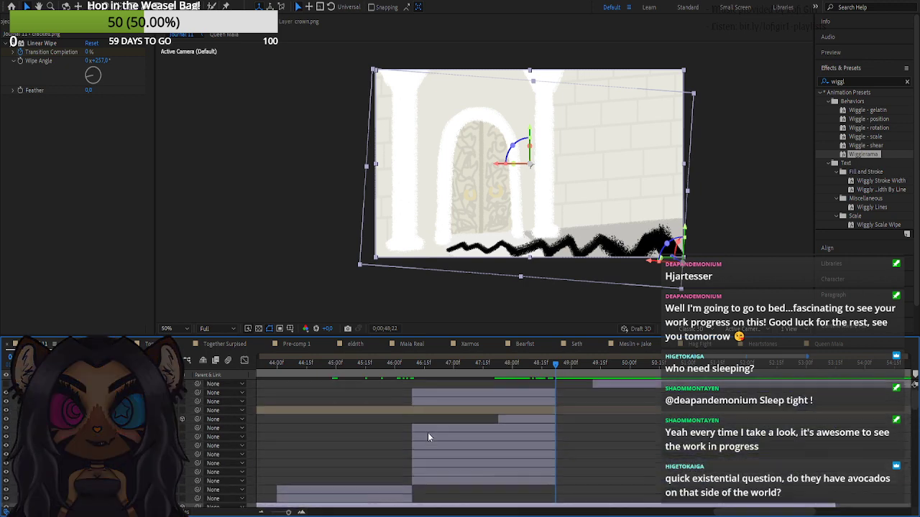
left_click(16, 22)
left_click(35, 233)
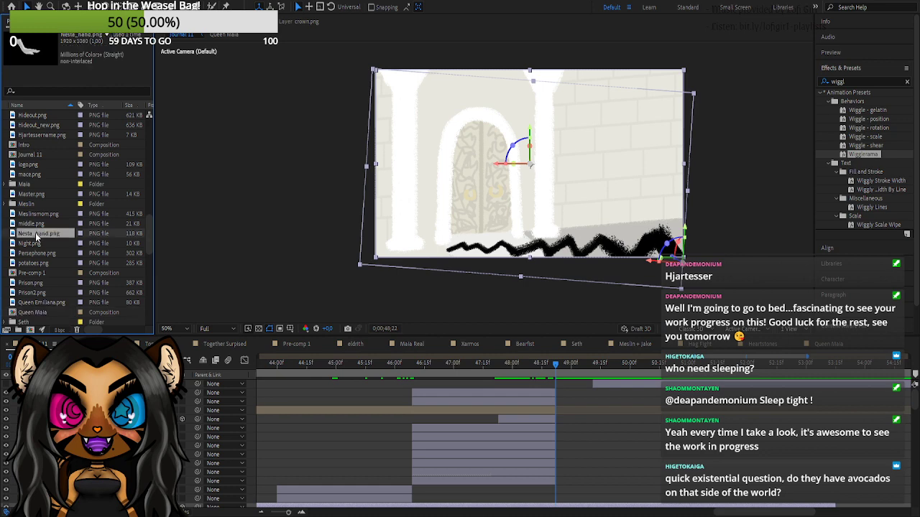
left_click_drag(35, 235, 322, 179)
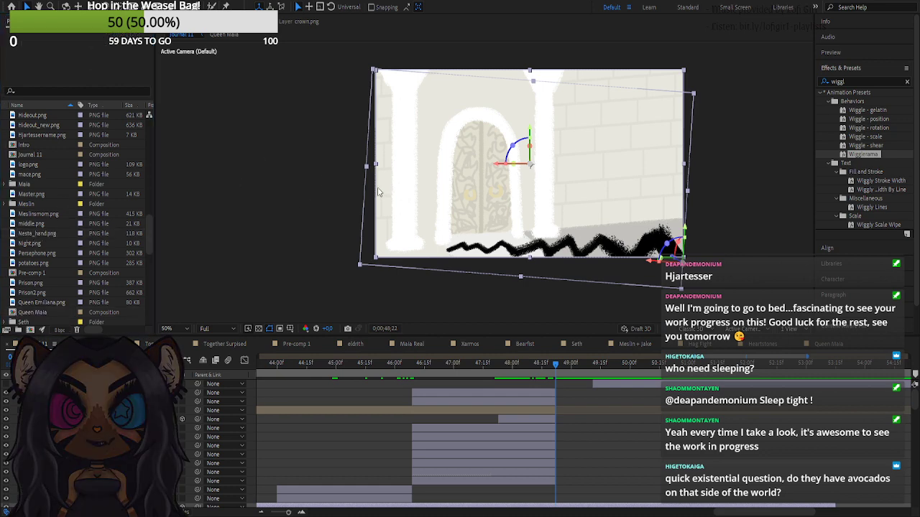
double_click(462, 186)
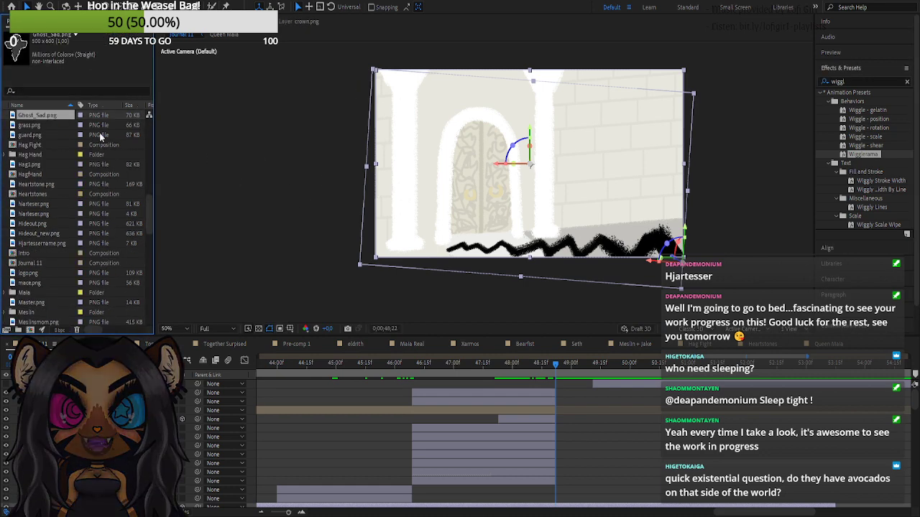
left_click_drag(38, 115, 551, 184)
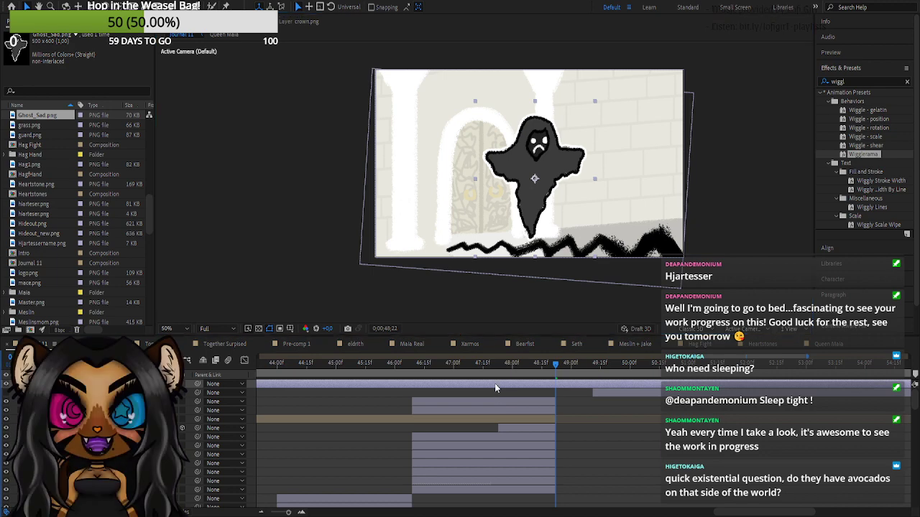
key("ctrl+d")
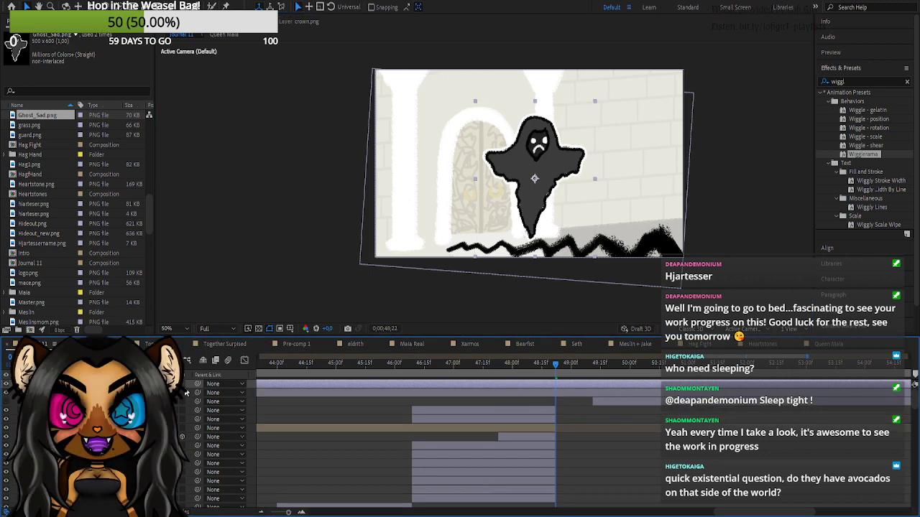
- Trim both sad ghost layers to a short span starting at 0:00:48:22, where the castle door scene returns
left_click_drag(474, 372, 413, 374)
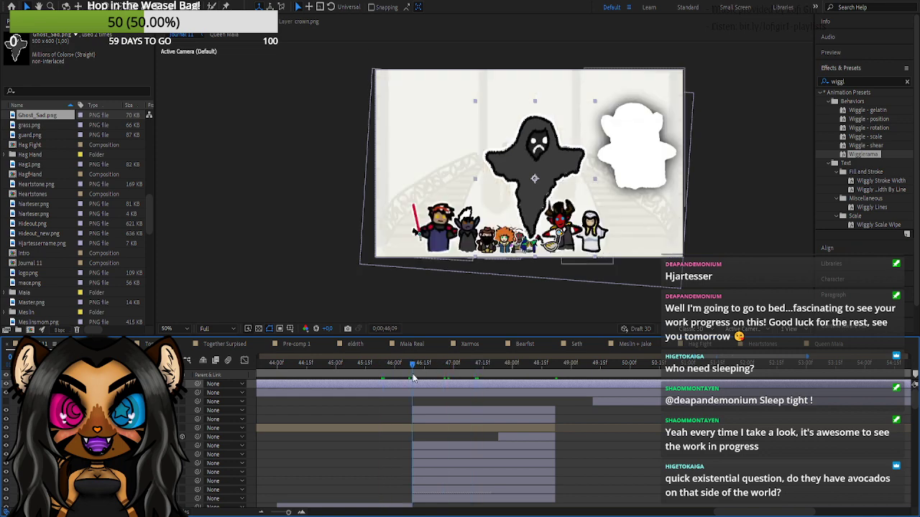
left_click(379, 392, "shift")
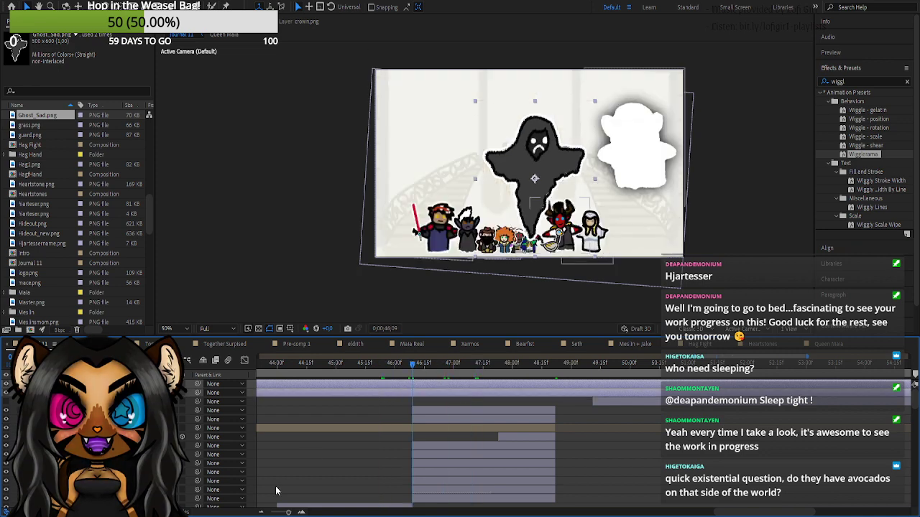
left_click_drag(288, 513, 269, 512)
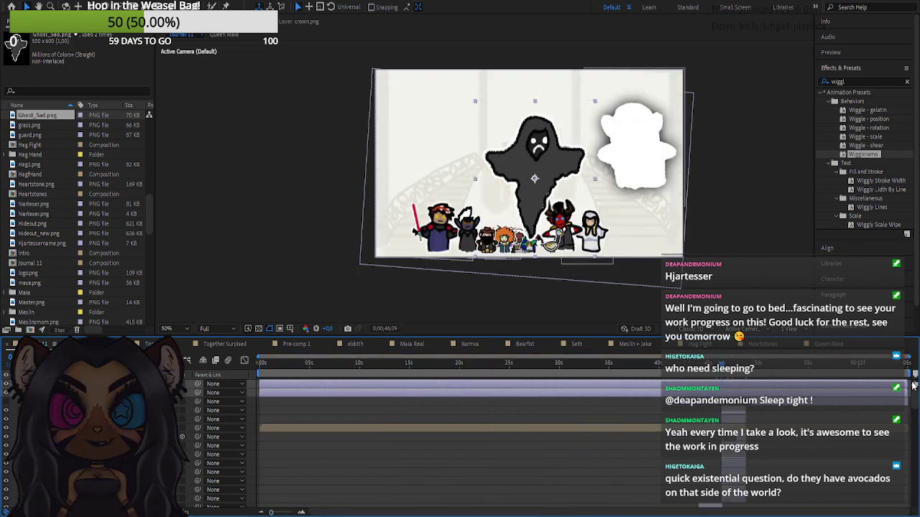
left_click_drag(907, 385, 756, 397)
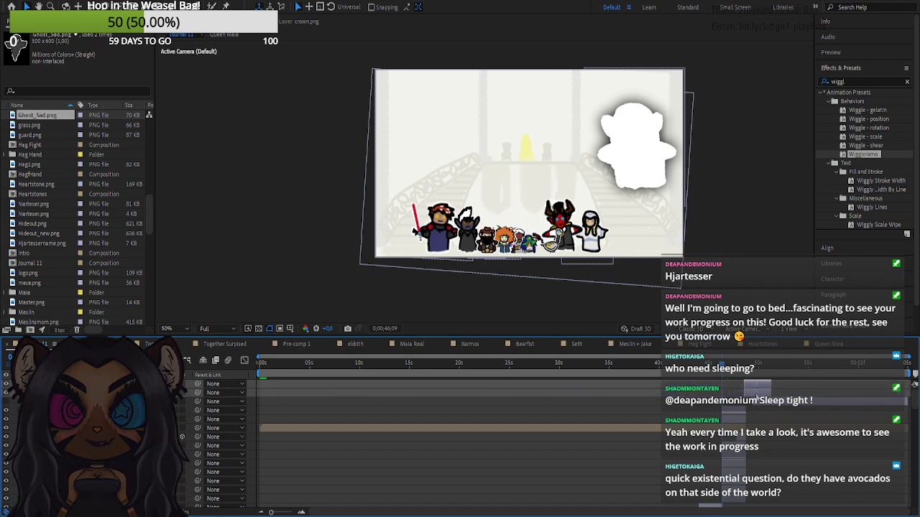
left_click_drag(710, 367, 747, 377)
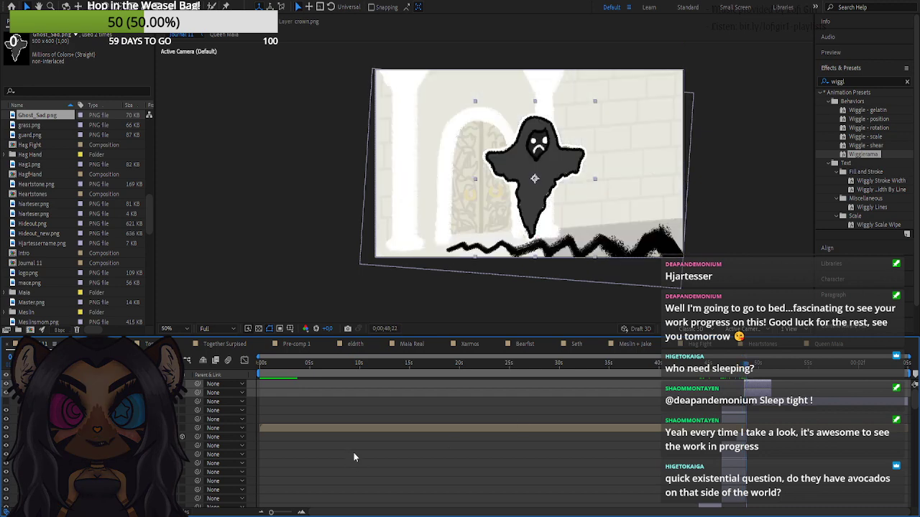
- Scale both sad ghosts down to roughly half size and place them just to the right of the castle door
left_click(302, 512)
left_click(302, 512)
left_click(302, 511)
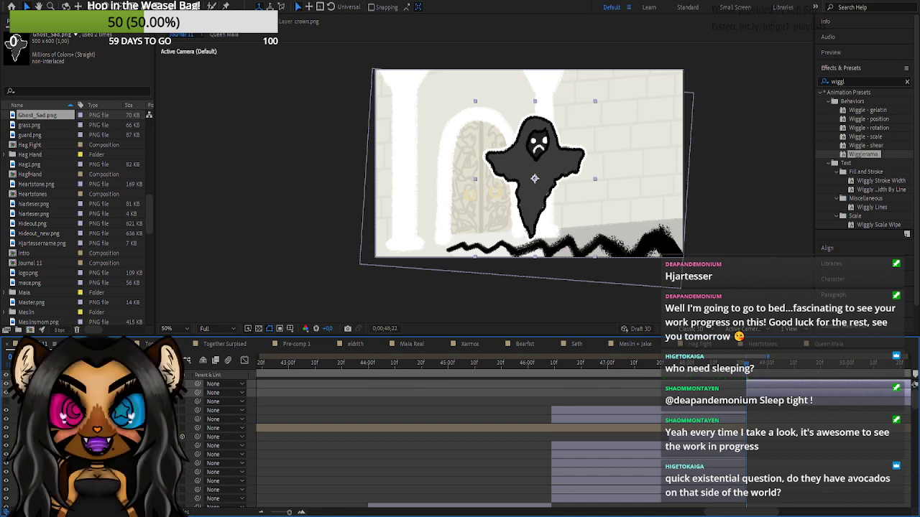
left_click(36, 392)
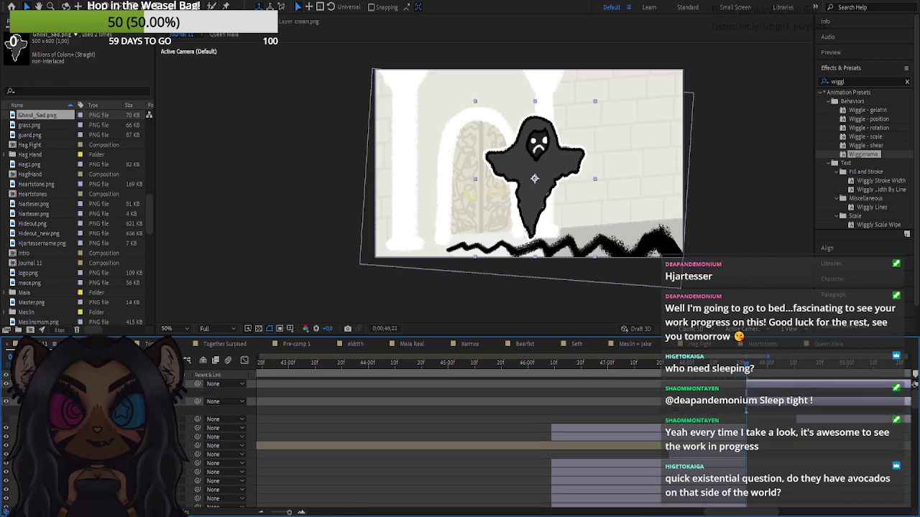
left_click(49, 411)
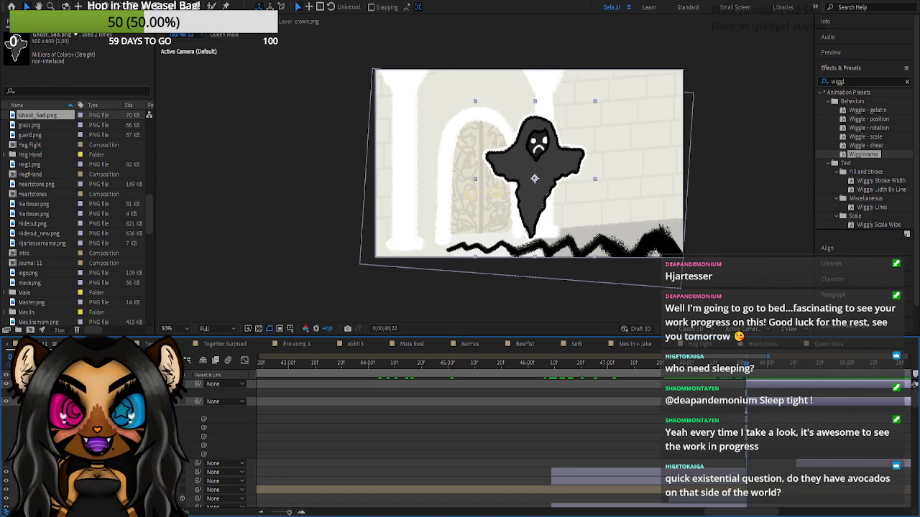
left_click_drag(138, 437, 125, 437)
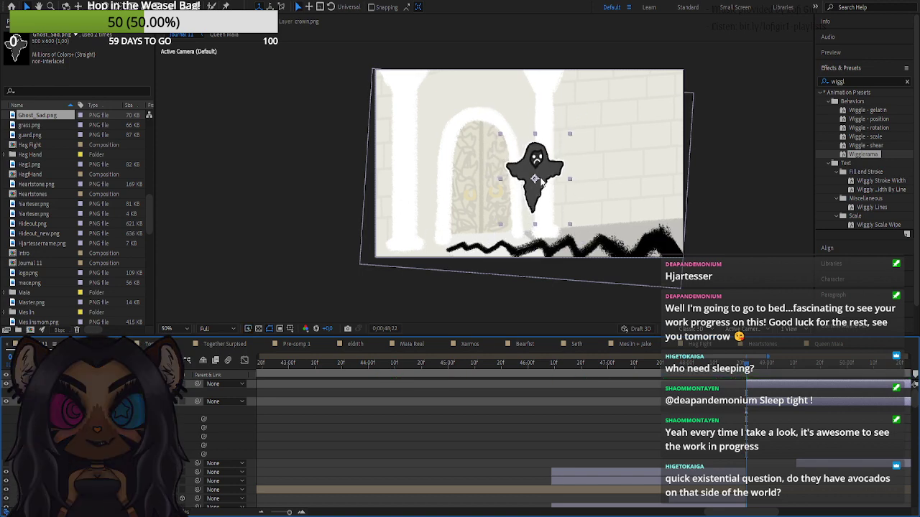
left_click_drag(545, 174, 564, 196)
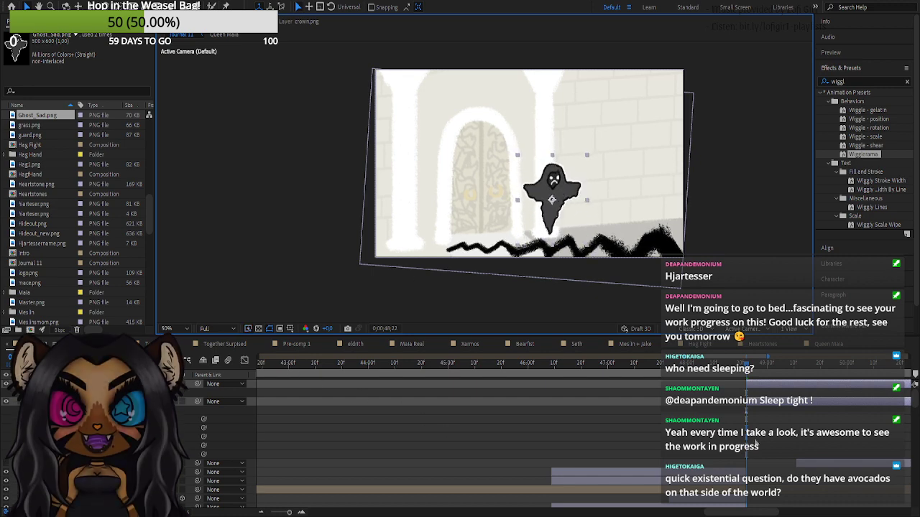
- Move one of the two ghosts to the right and slightly higher, so they float side by side before the wall
key("ctrl+d")
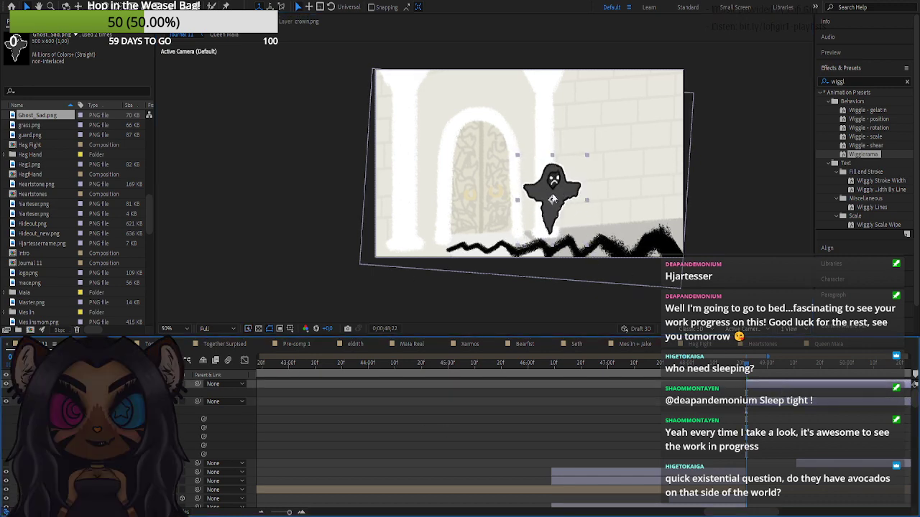
left_click_drag(562, 196, 620, 186)
left_click(604, 297)
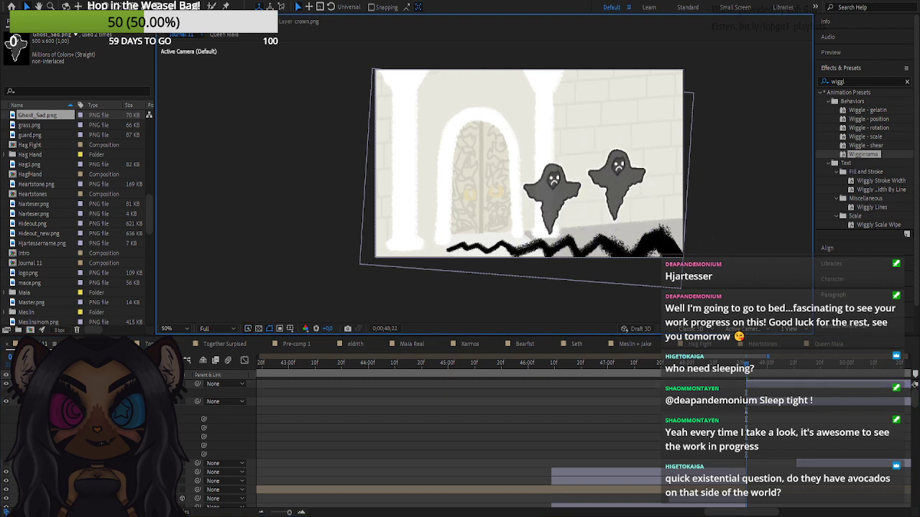
left_click(71, 401)
left_click(36, 402)
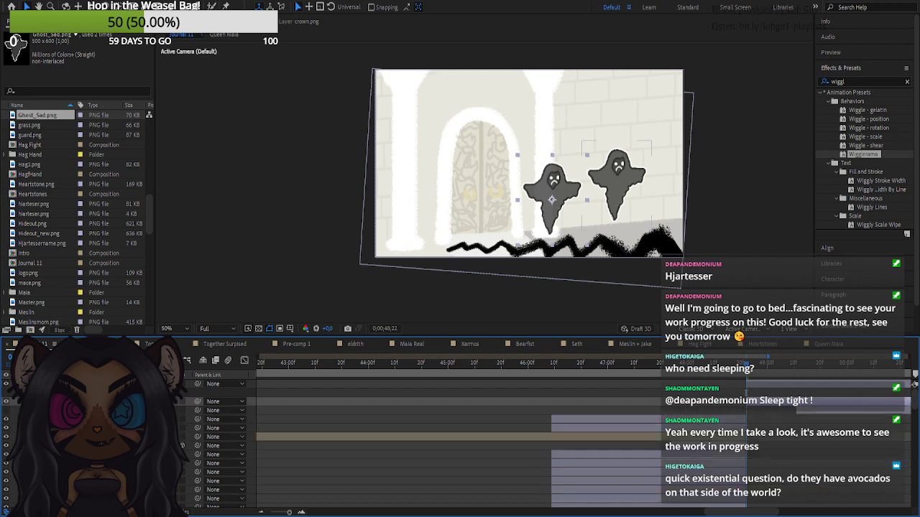
left_click(36, 383)
left_click(72, 384, "shift")
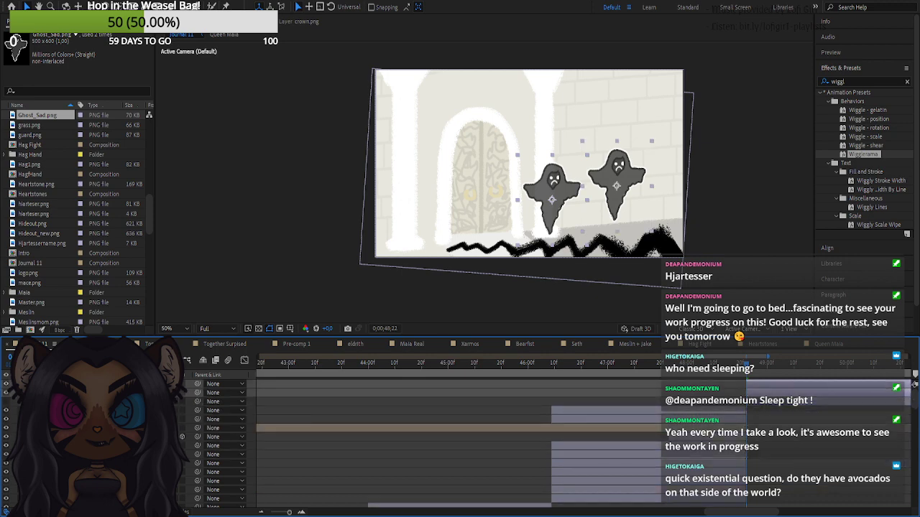
key("e")
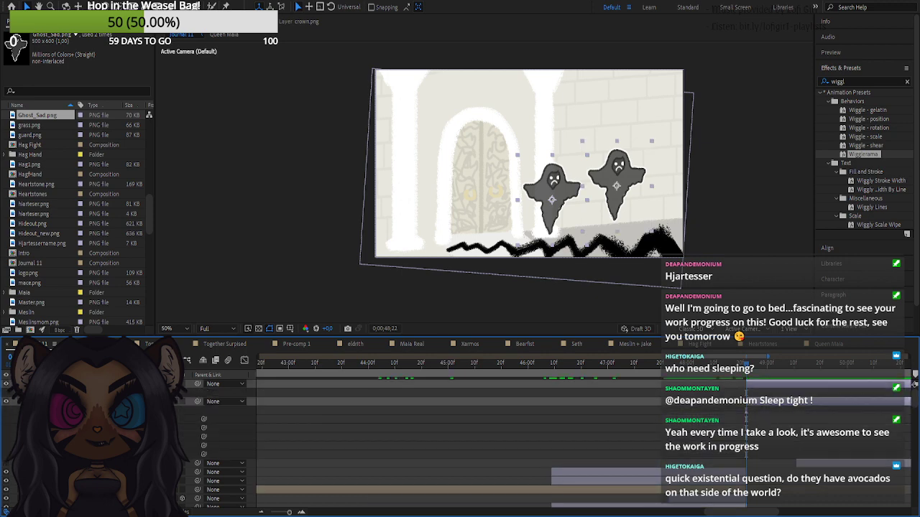
key("u")
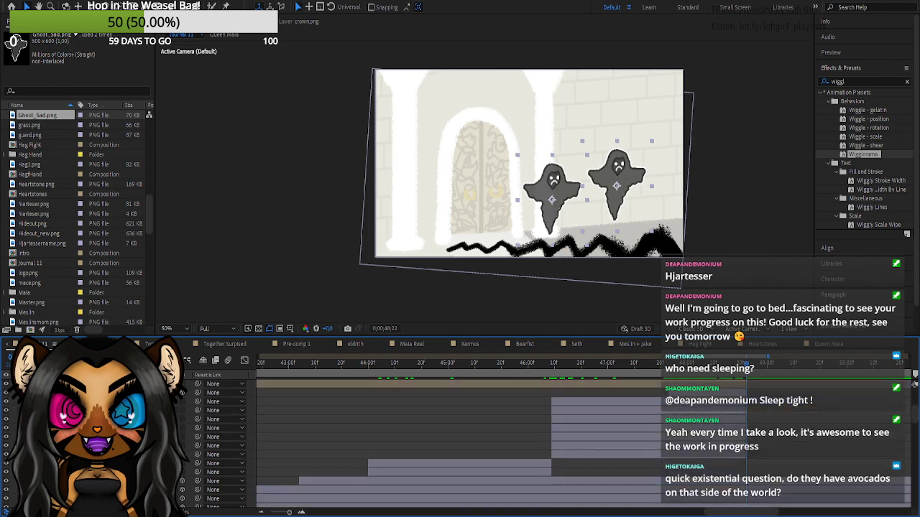
- Reveal the crack layer's animated properties and review its opacity keyframes around 0:00:48:22
scroll(94, 437, "down", 2)
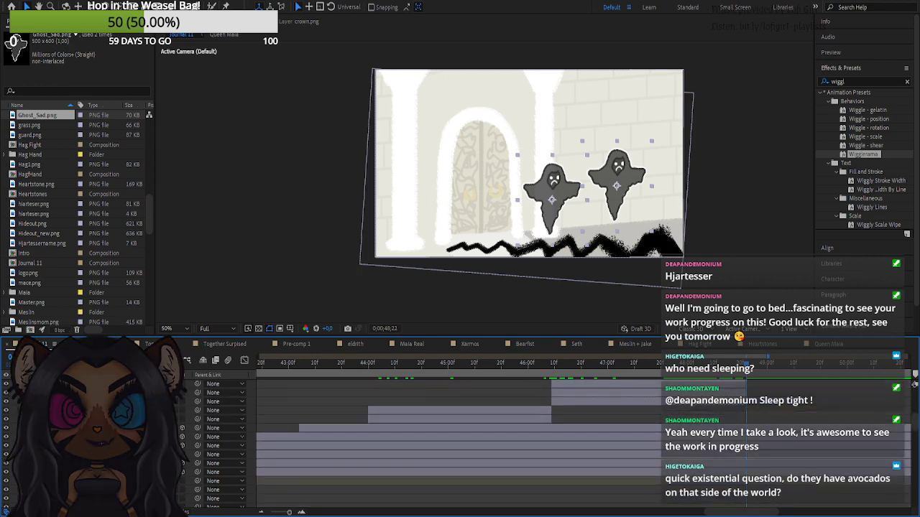
left_click(93, 437)
left_click(93, 428)
key("u")
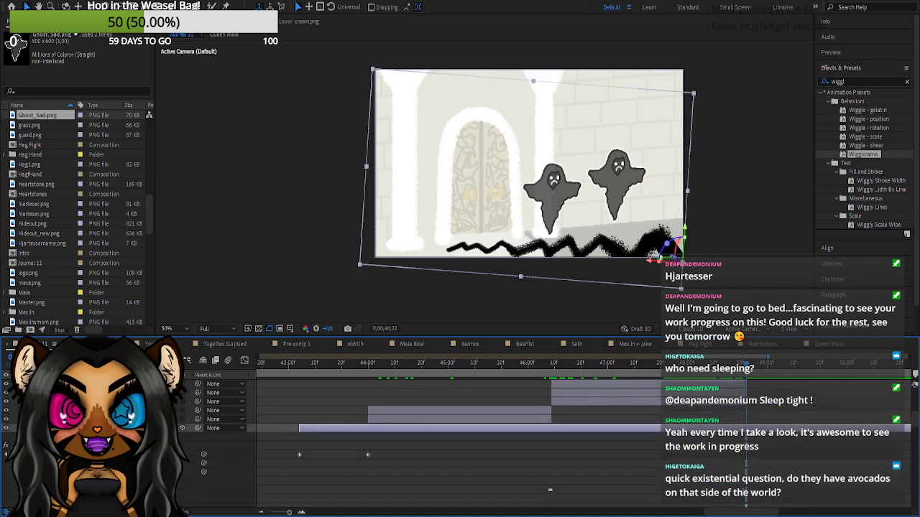
scroll(626, 382, "down", 2)
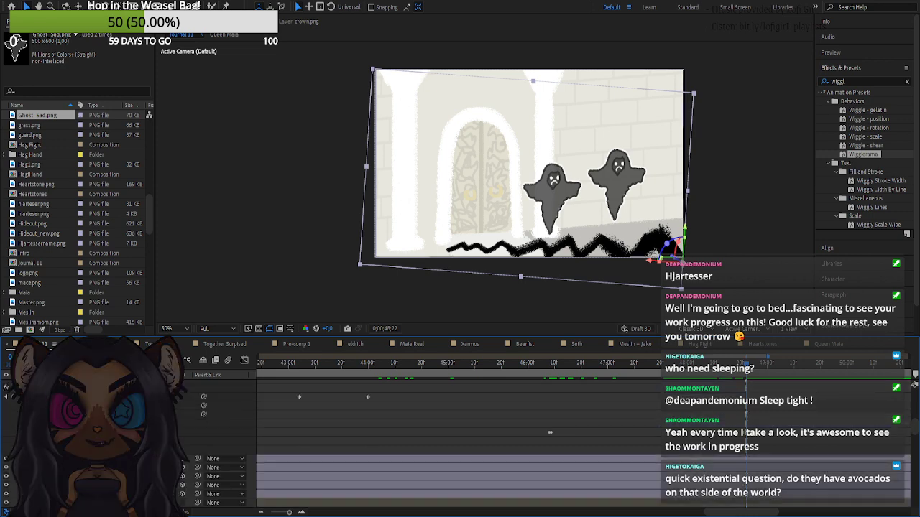
scroll(334, 443, "up", 1)
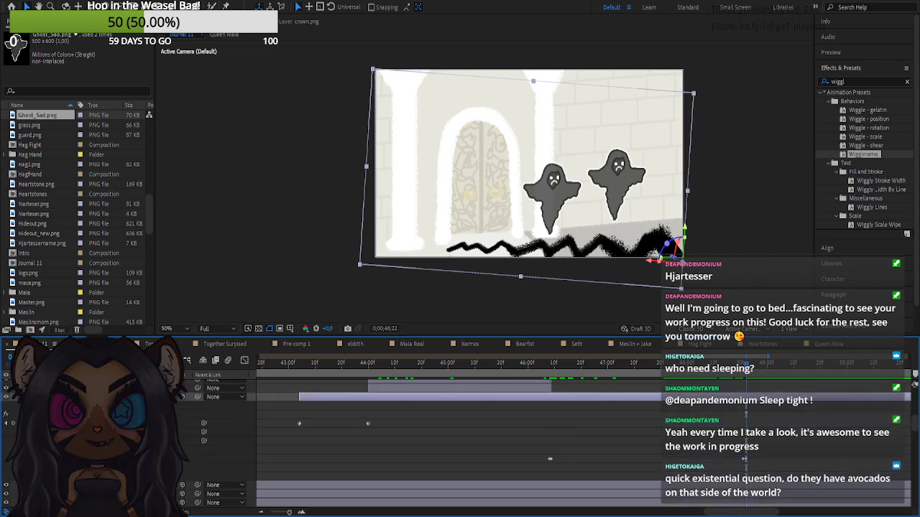
scroll(549, 458, "down", 1)
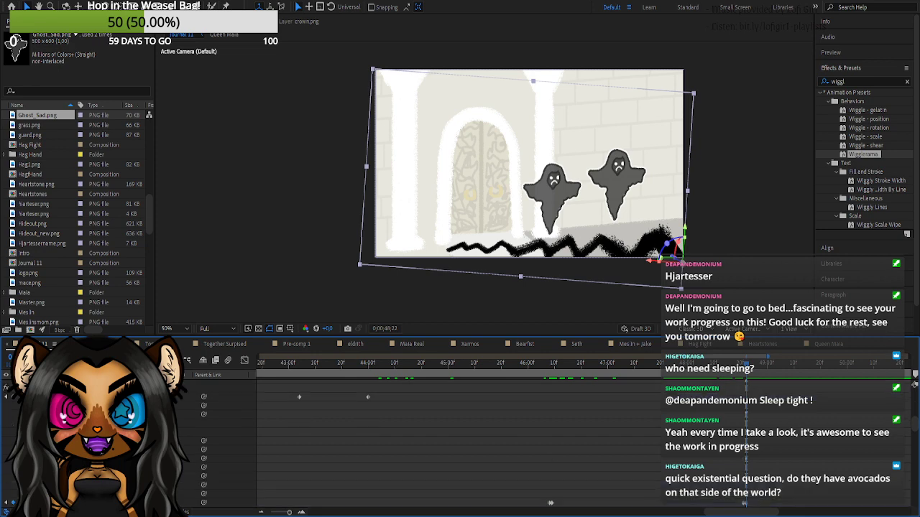
left_click(7, 504)
left_click(7, 505)
left_click(20, 503)
left_click(20, 504)
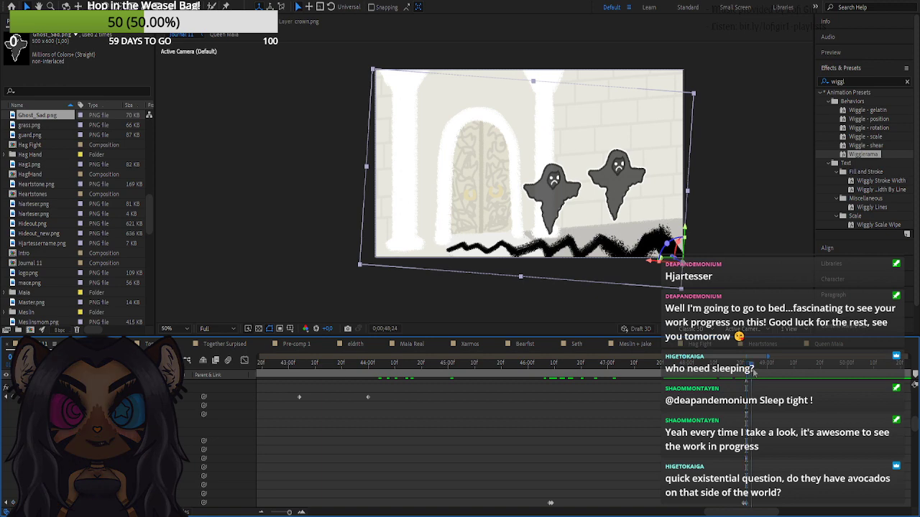
- Animate the crack layer's Linear Wipe Transition Completion so the crack is wiped away by 0:00:49:08
key("space")
key("space")
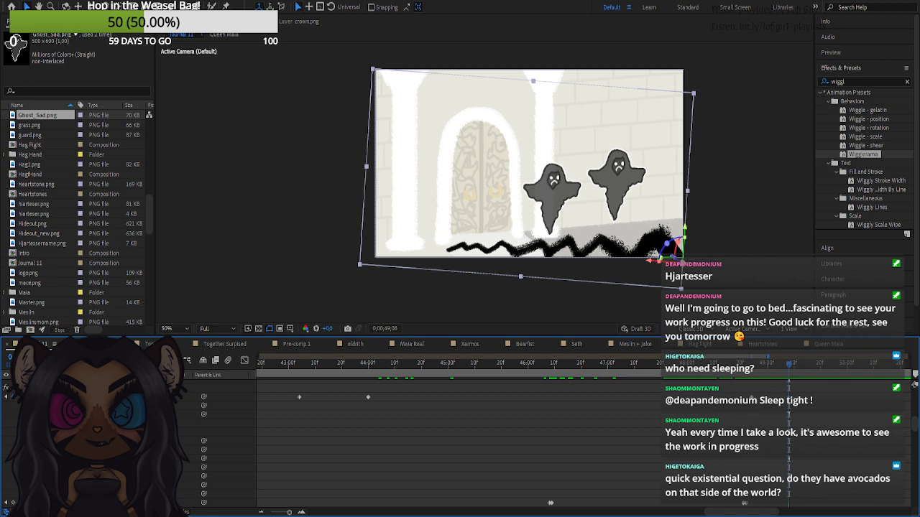
left_click_drag(144, 397, 379, 396)
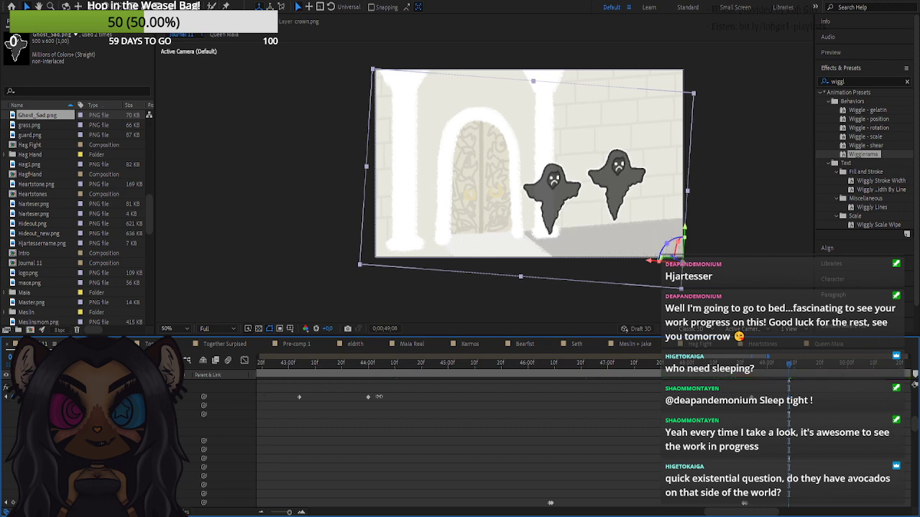
mouse_move(785, 368)
left_mouse_down()
mouse_move(733, 367)
mouse_move(791, 372)
left_mouse_up()
- Animate the opacity of both sad ghost layers so they fade out completely from 0:00:49:08 to 0:00:50:10
scroll(729, 406, "up", 3)
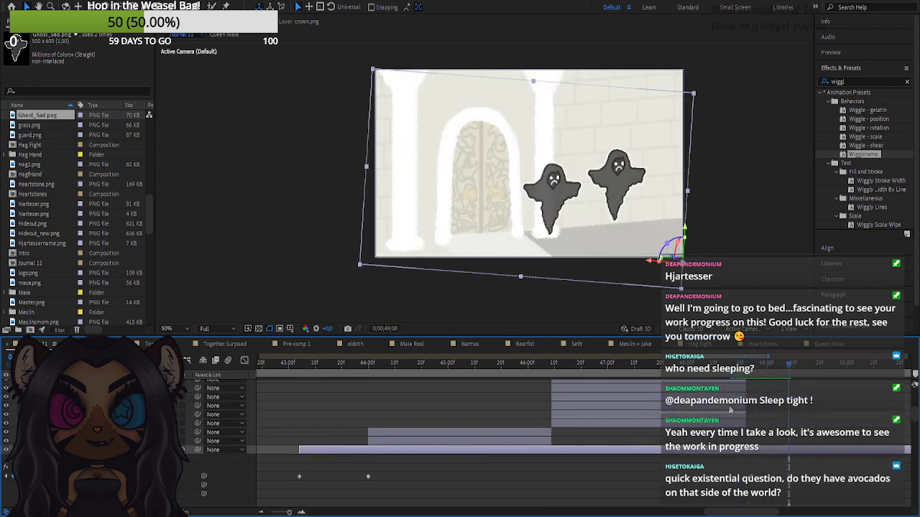
scroll(711, 424, "up", 2)
scroll(748, 424, "up", 2)
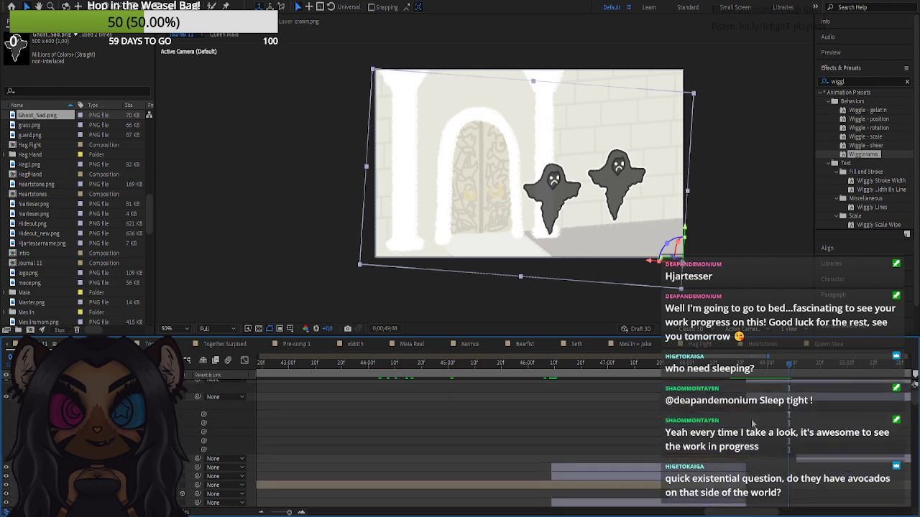
scroll(752, 424, "up", 1)
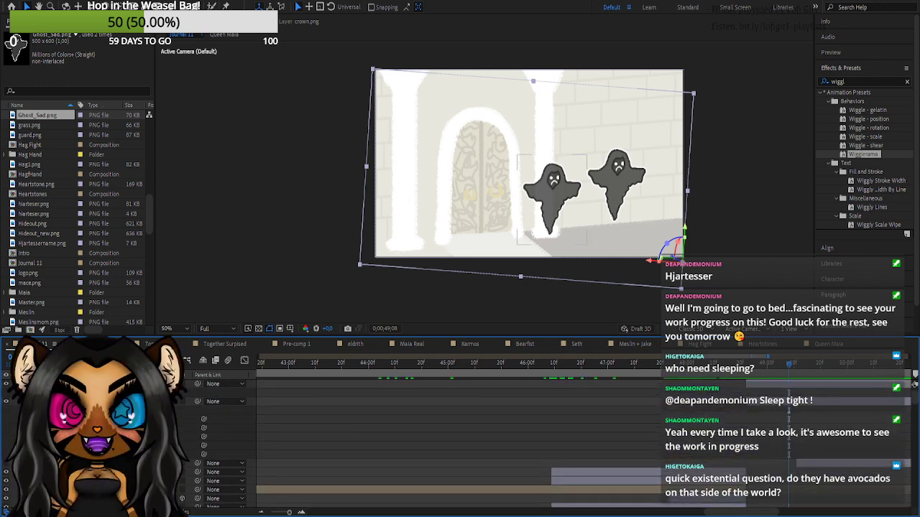
left_click(87, 383)
left_click(108, 402, "shift")
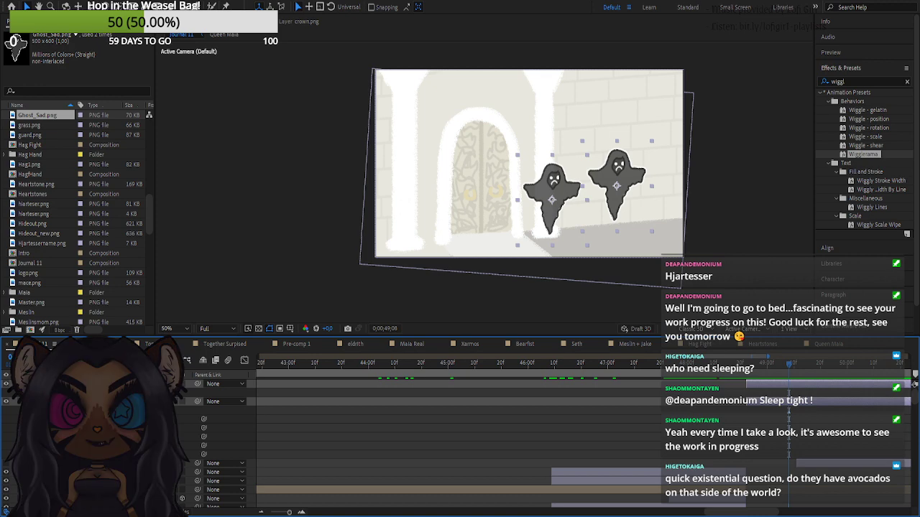
key("space")
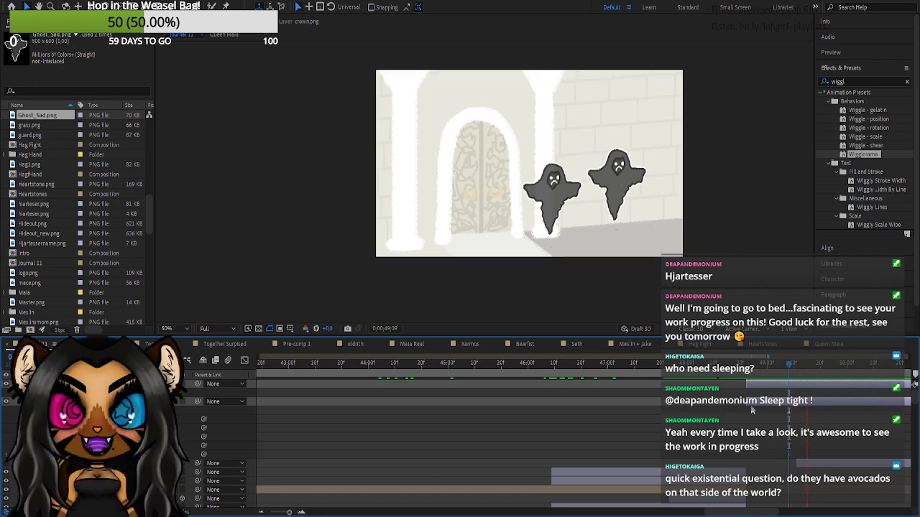
key("space")
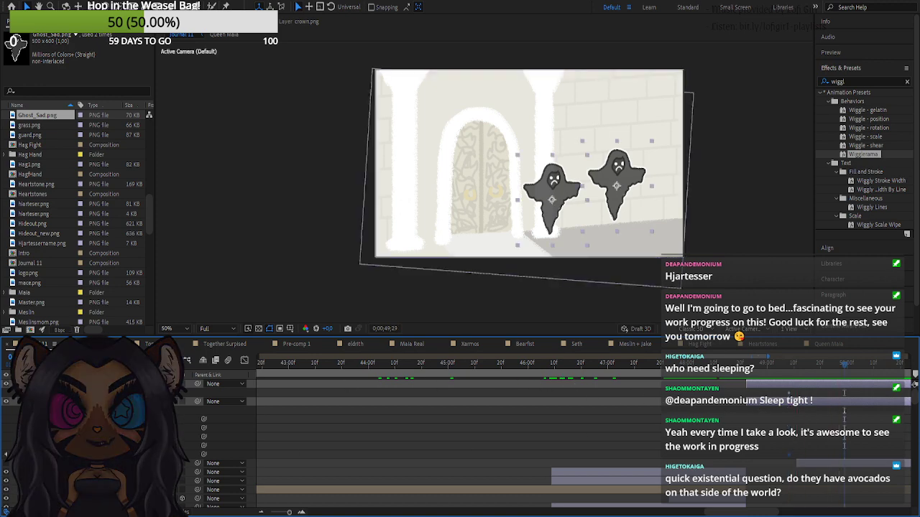
key("space")
key("space")
left_click_drag(140, 454, 86, 454)
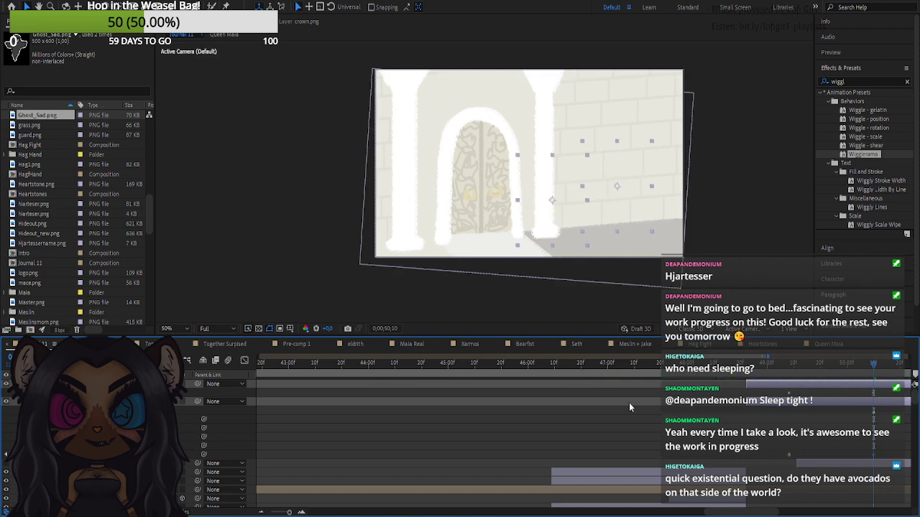
- Play back the castle door scene from around 0:00:44:14 to check the ghost swap, the receding crack and the fade-out
left_click_drag(290, 513, 263, 513)
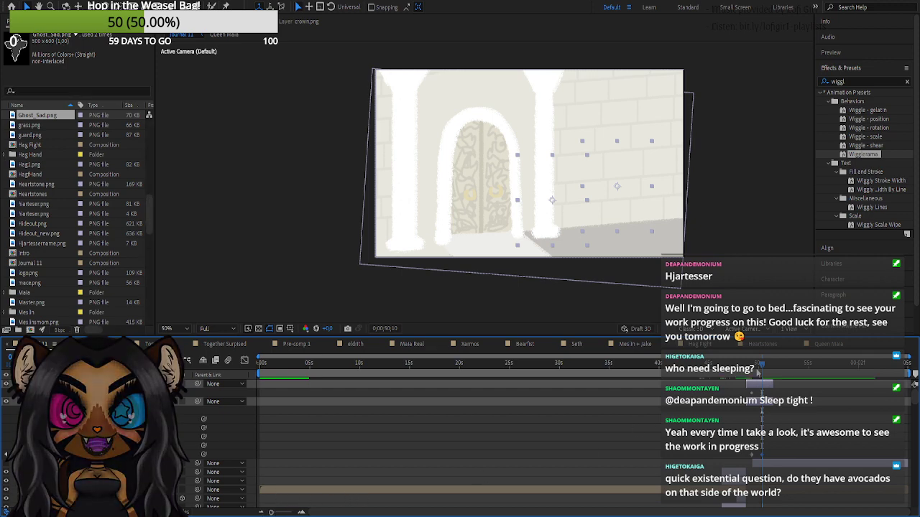
left_click_drag(759, 368, 728, 376)
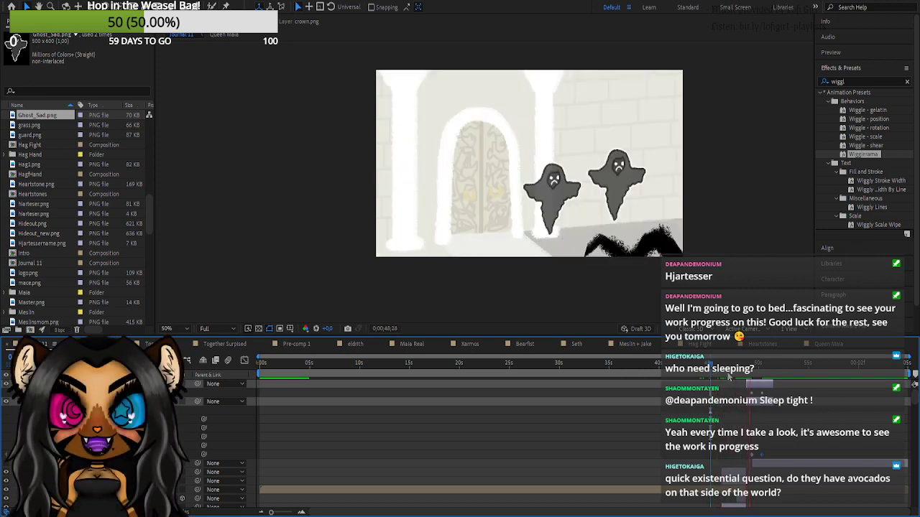
key("space")
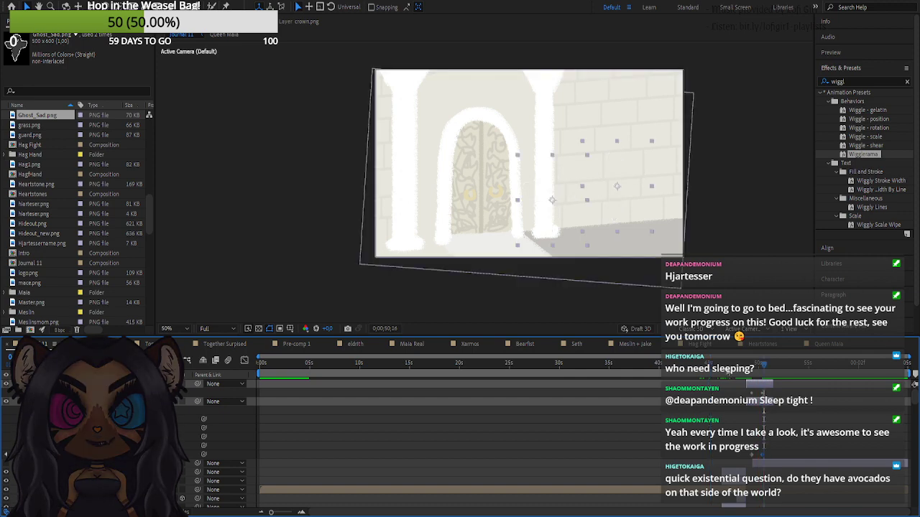
left_click(705, 365)
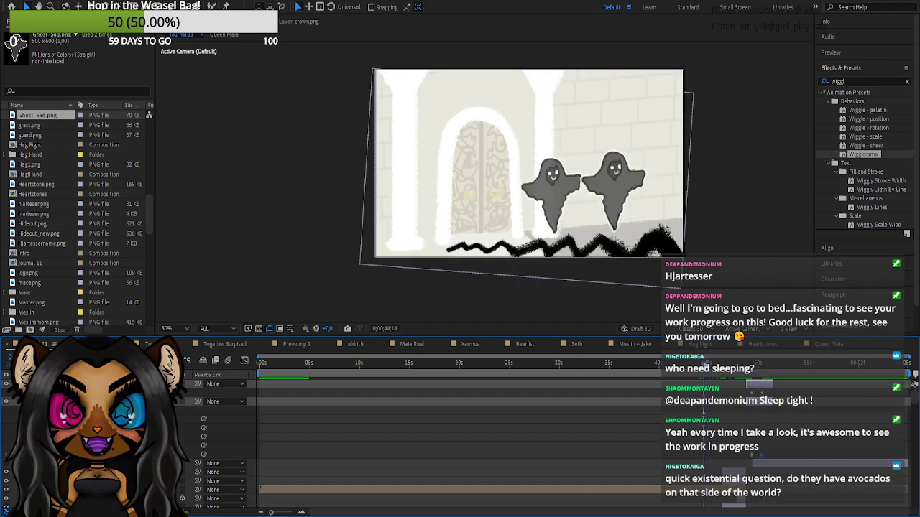
key("space")
key("space")
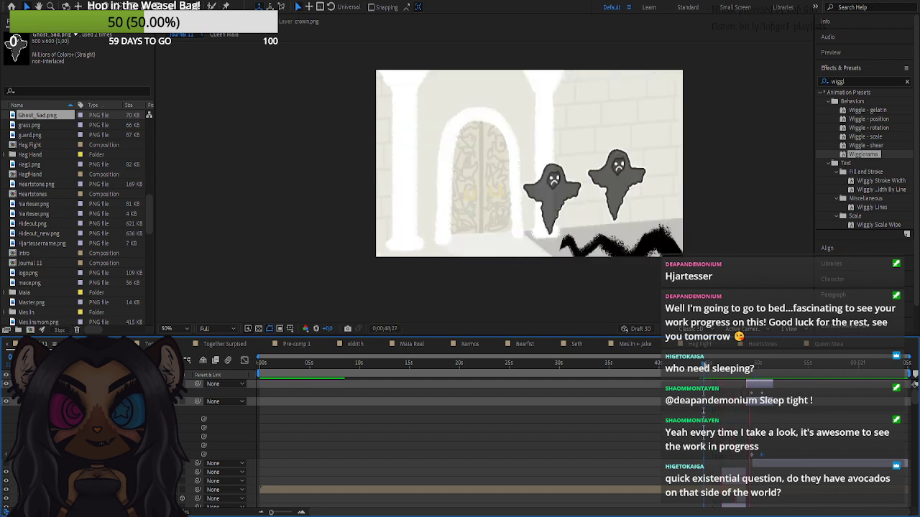
key("space")
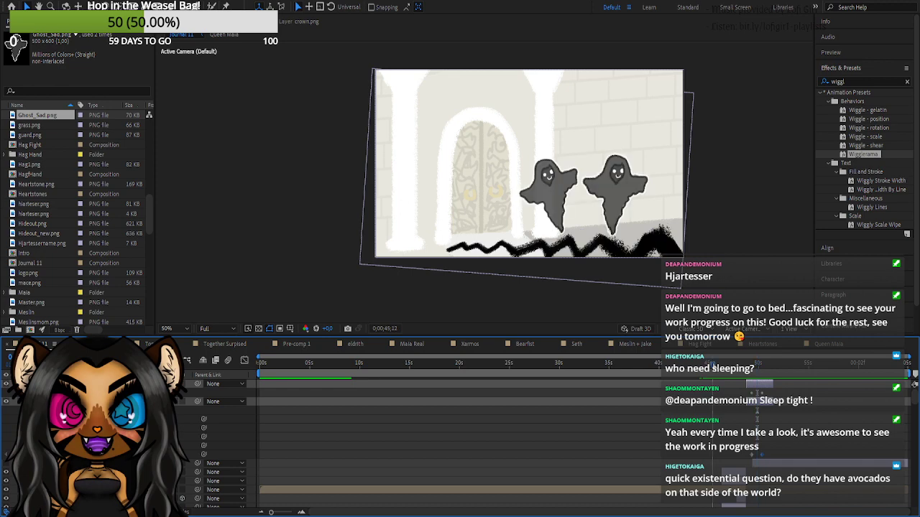
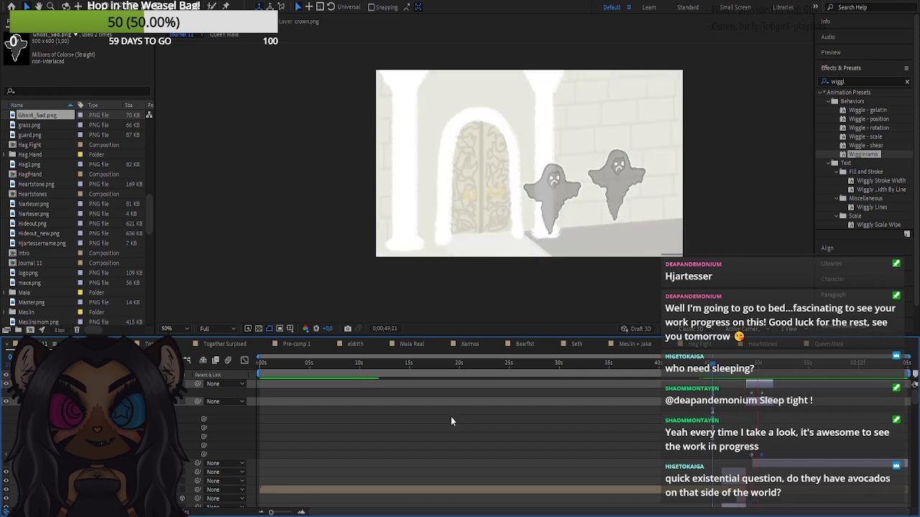
key("space")
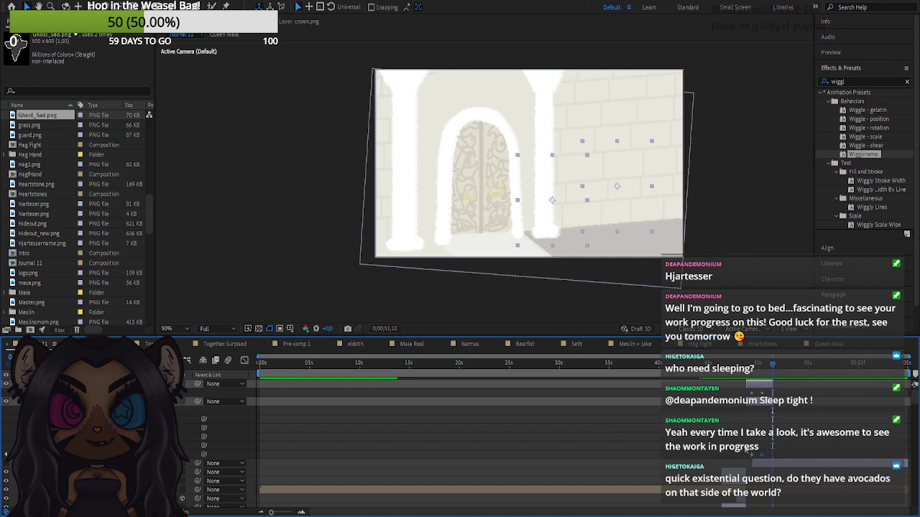
- Pre-compose all layers of the opening scene that span roughly 0:00:05 to 0:00:18 into one composition
scroll(761, 414, "down", 3)
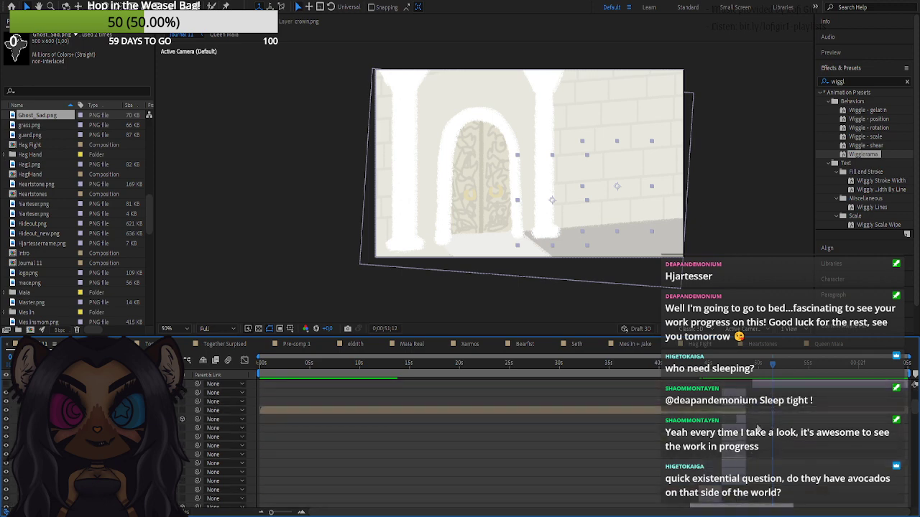
scroll(616, 454, "up", 3)
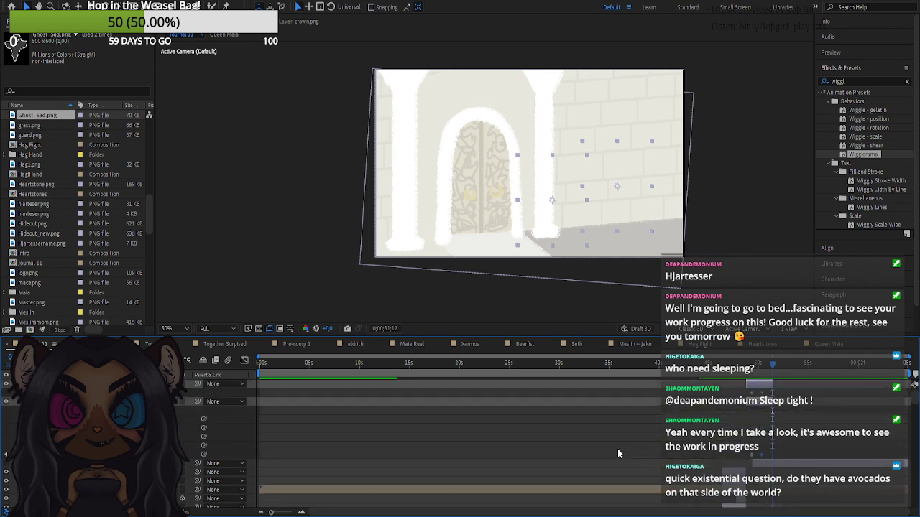
scroll(460, 442, "down", 7)
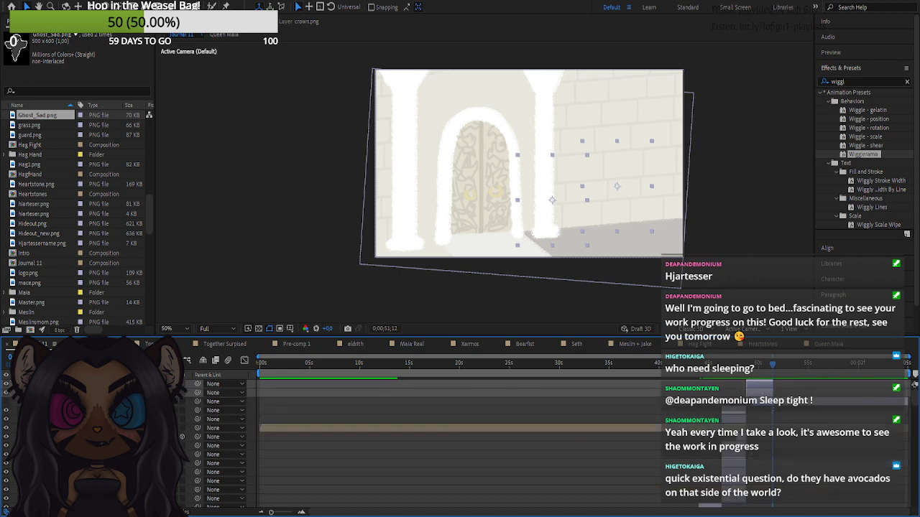
left_click(286, 428)
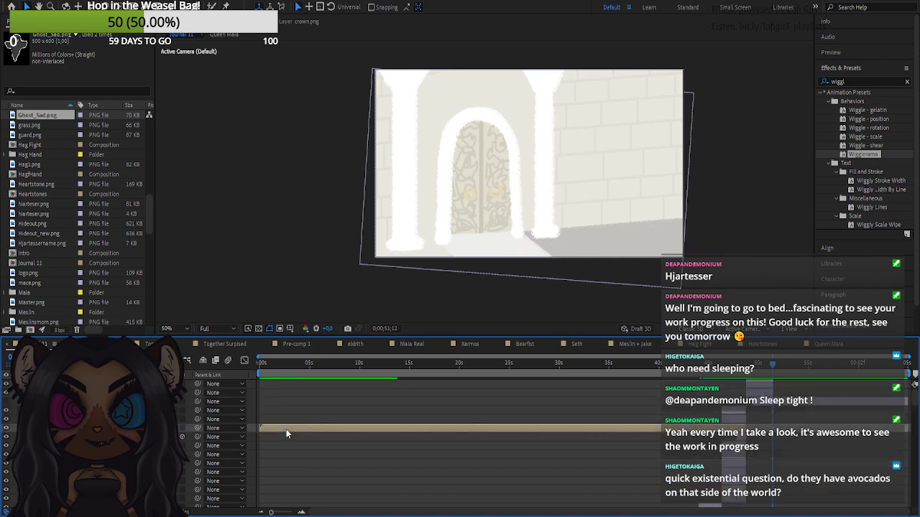
scroll(460, 441, "down", 5)
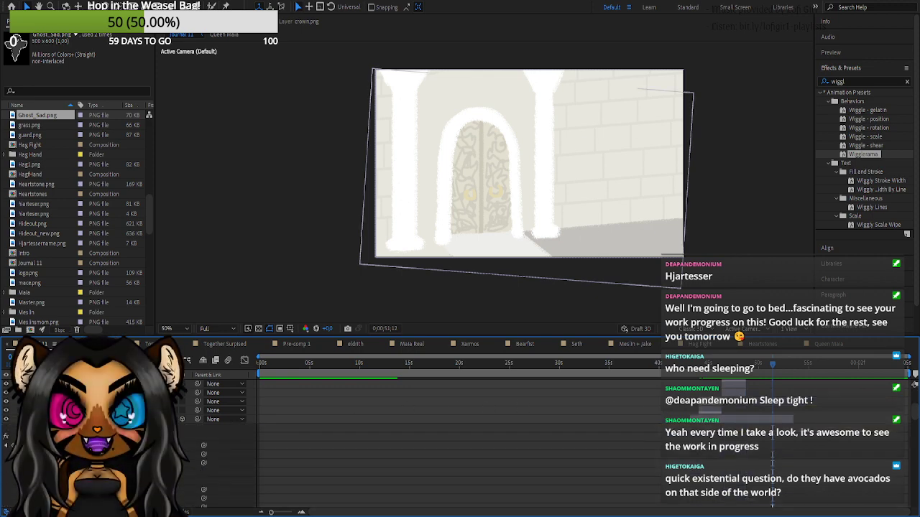
scroll(460, 442, "up", 2)
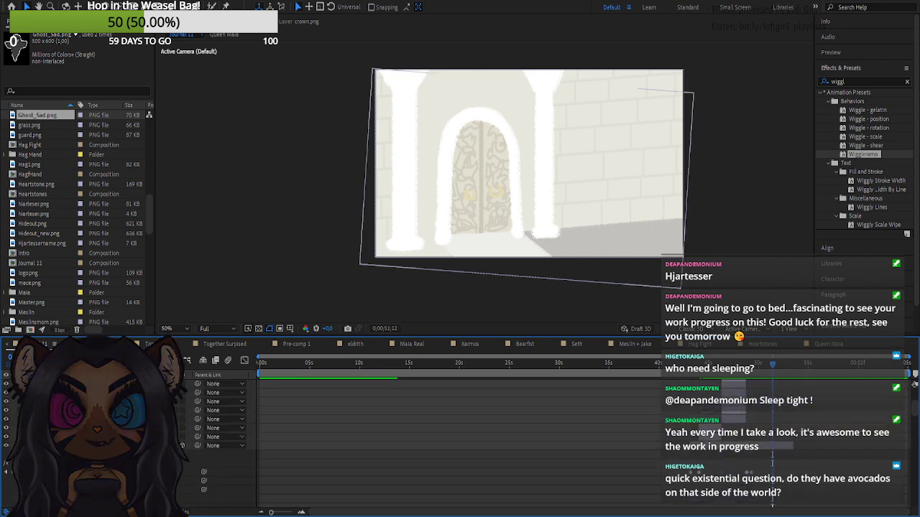
scroll(460, 441, "down", 6)
scroll(460, 439, "down", 8)
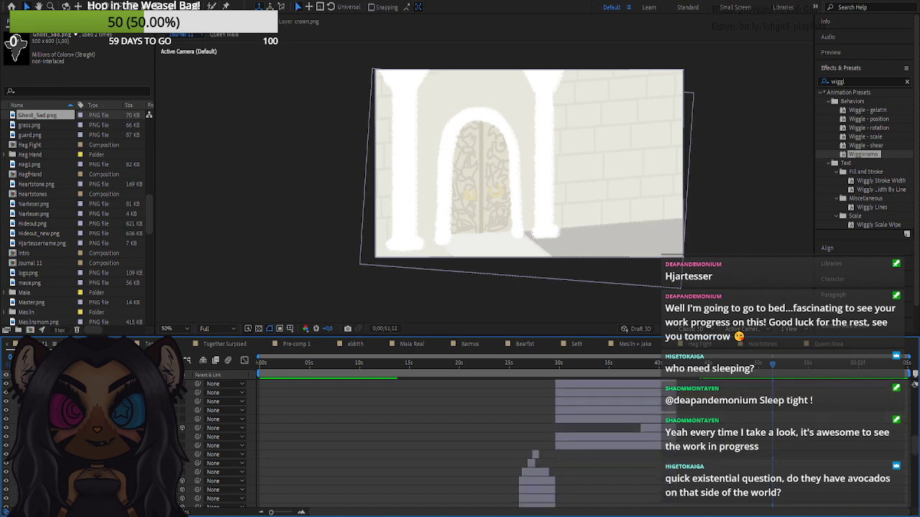
scroll(460, 438, "down", 5)
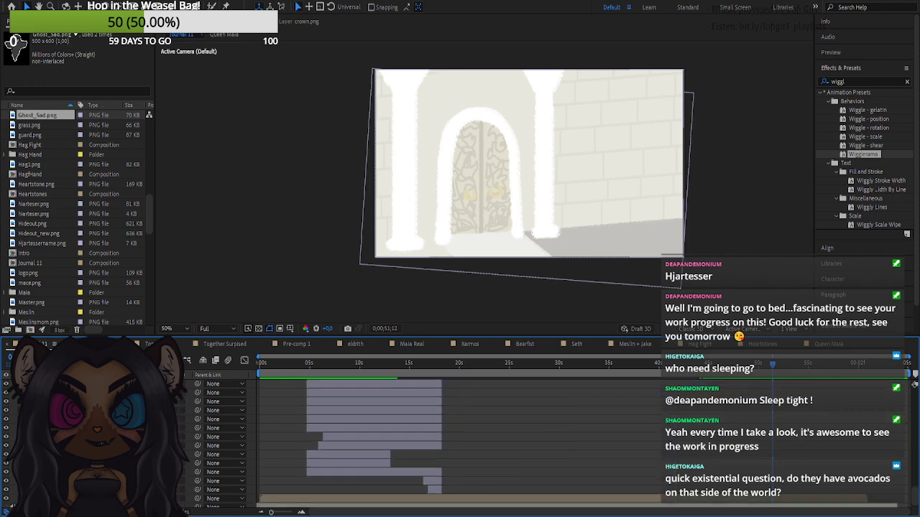
left_click(435, 490)
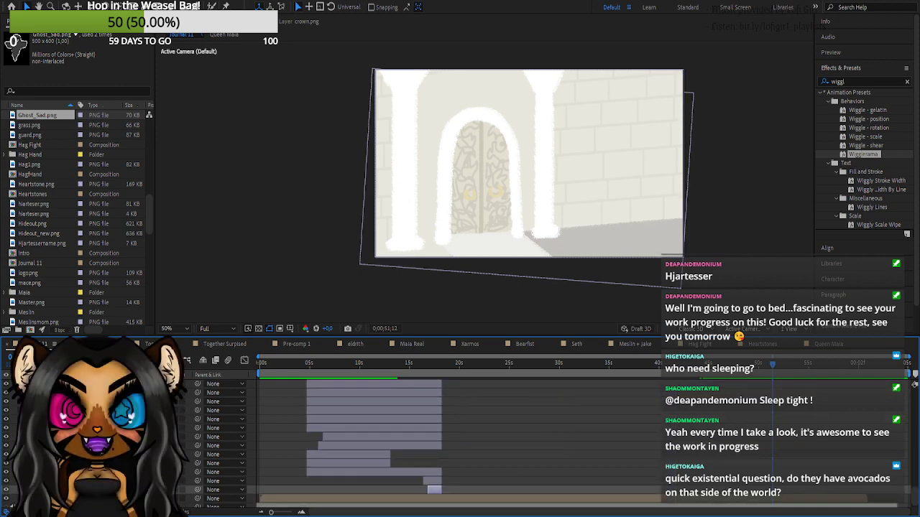
scroll(275, 464, "down", 1)
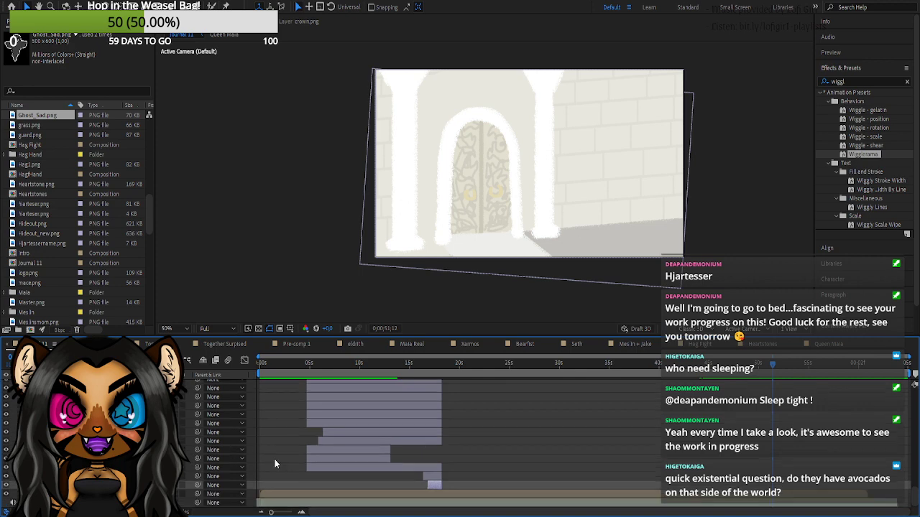
scroll(359, 442, "up", 6)
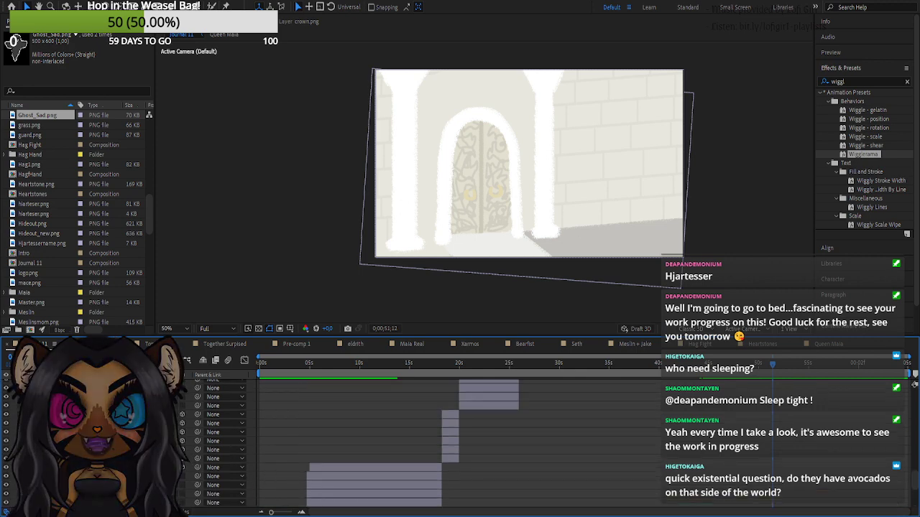
left_click(130, 467, "shift")
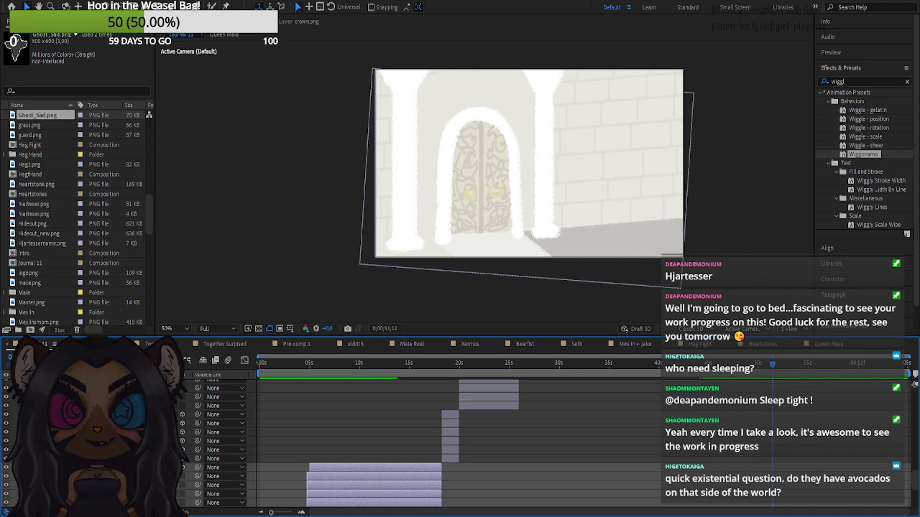
key("ctrl+shift+c")
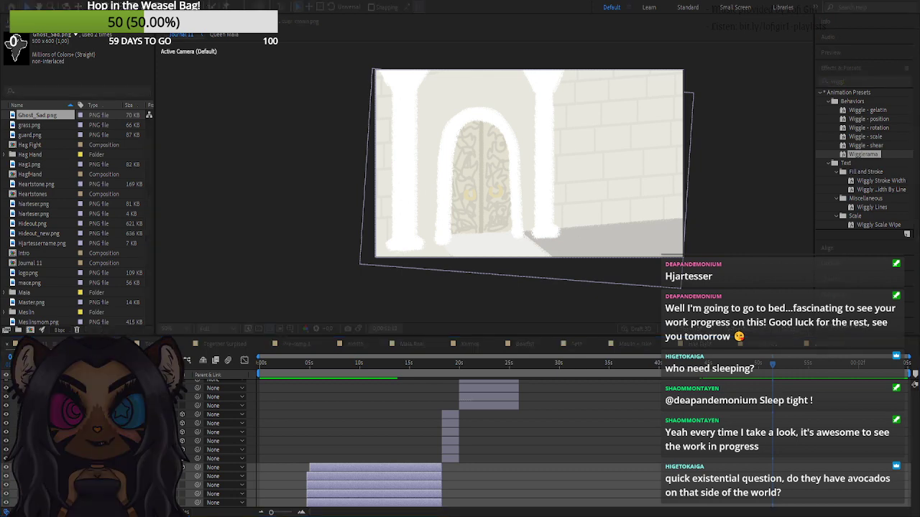
key("Return")
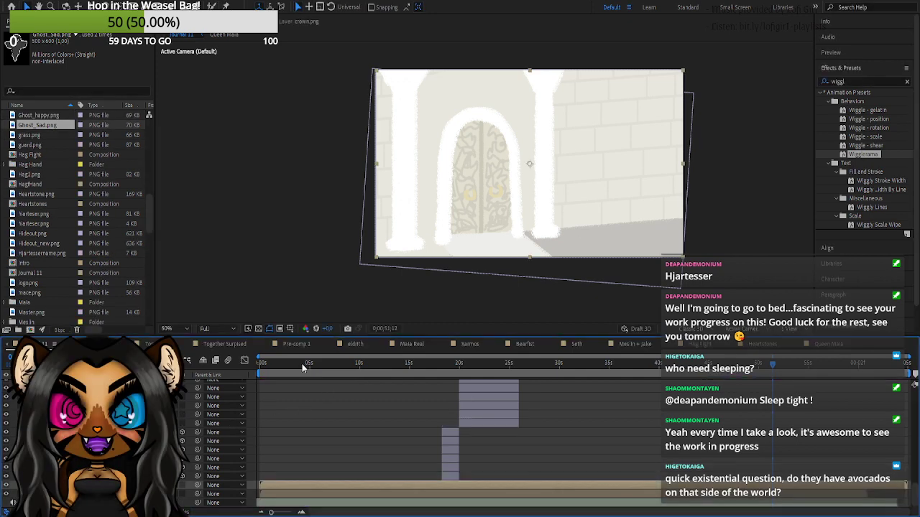
- Review the following scenes and pre-compose their layers between about 0:00:18 and 0:00:29 as Hag Death
left_click(260, 365)
left_click_drag(259, 368, 439, 377)
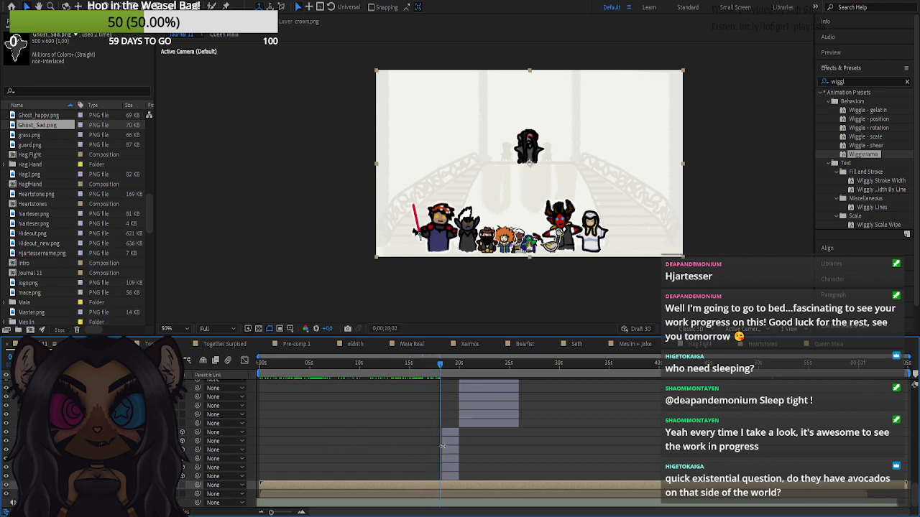
left_click_drag(444, 369, 600, 383)
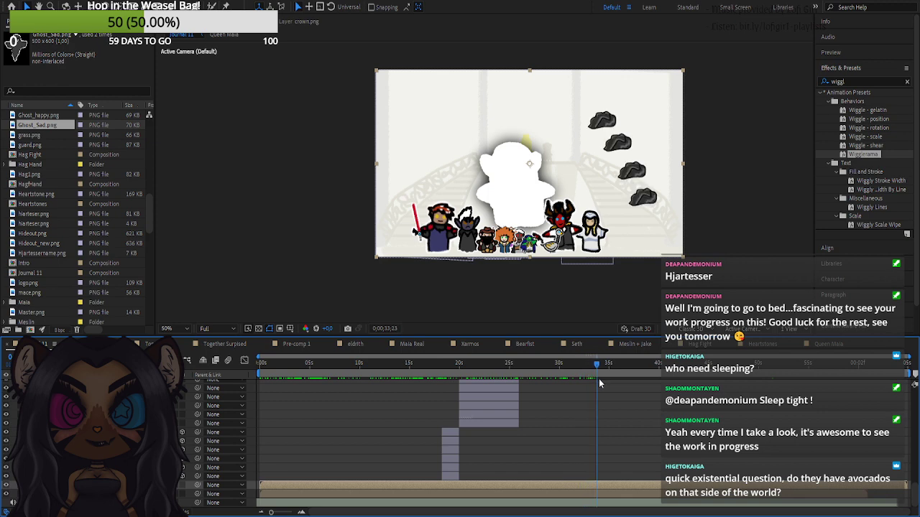
scroll(399, 450, "up", 5)
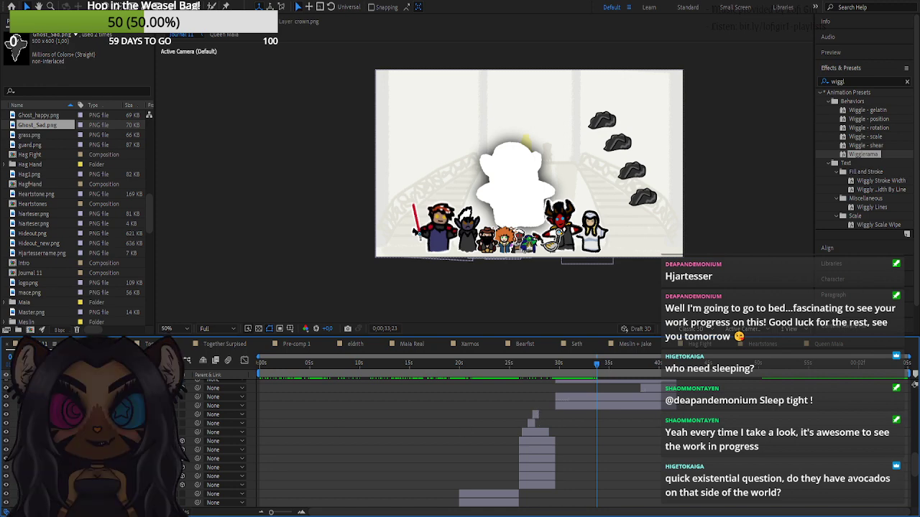
left_click(108, 415, "shift")
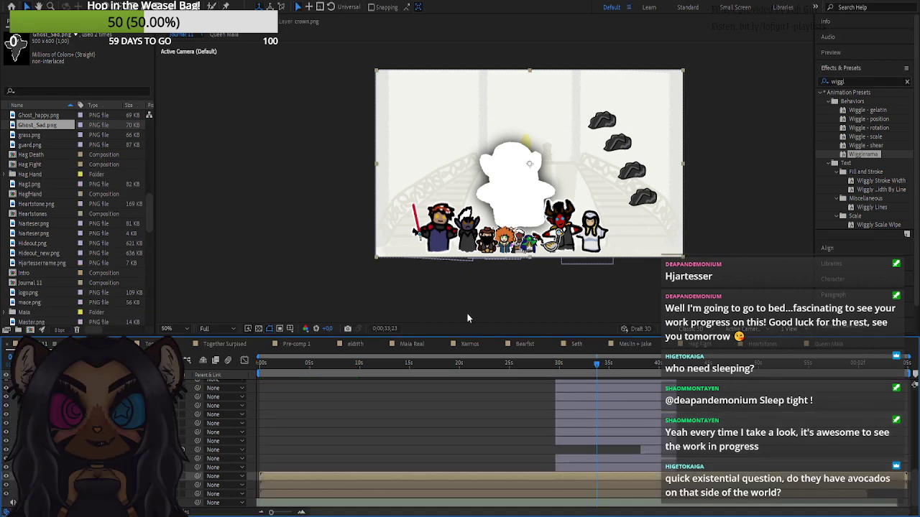
- Review the staircase scene up to 0:00:41:22 and look through the layers that make it up
left_click_drag(434, 369, 678, 370)
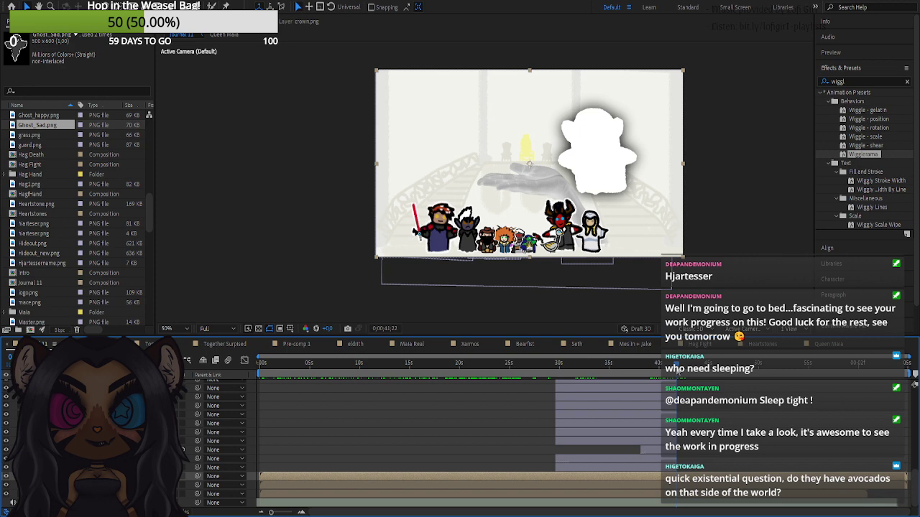
left_click(668, 467)
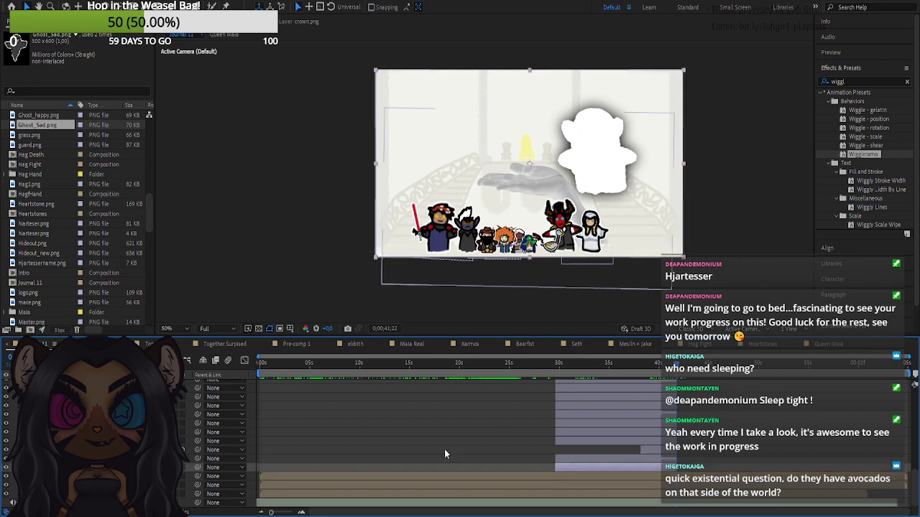
scroll(454, 444, "up", 4)
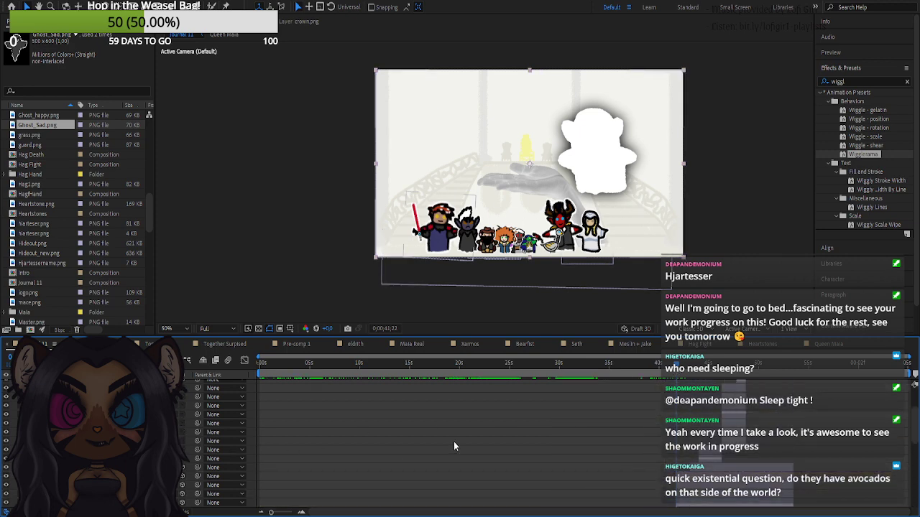
scroll(454, 446, "up", 3)
scroll(369, 464, "down", 5)
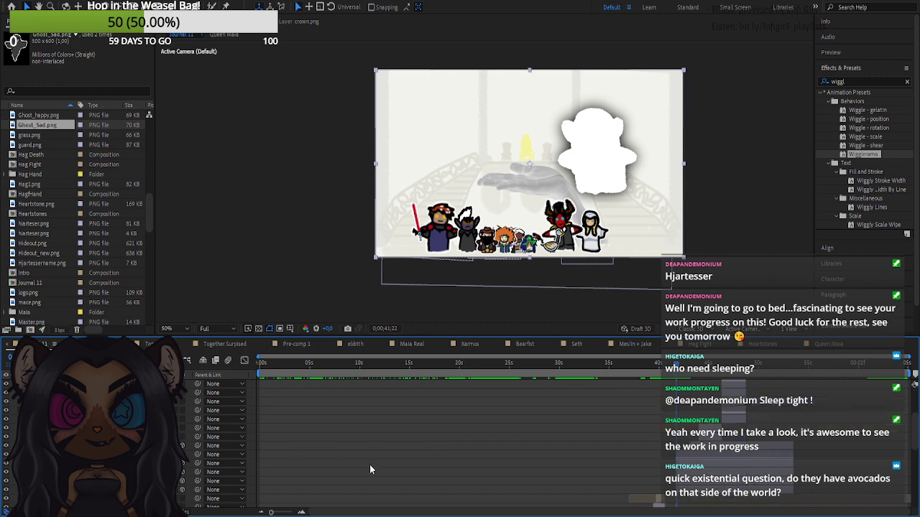
left_click(365, 464)
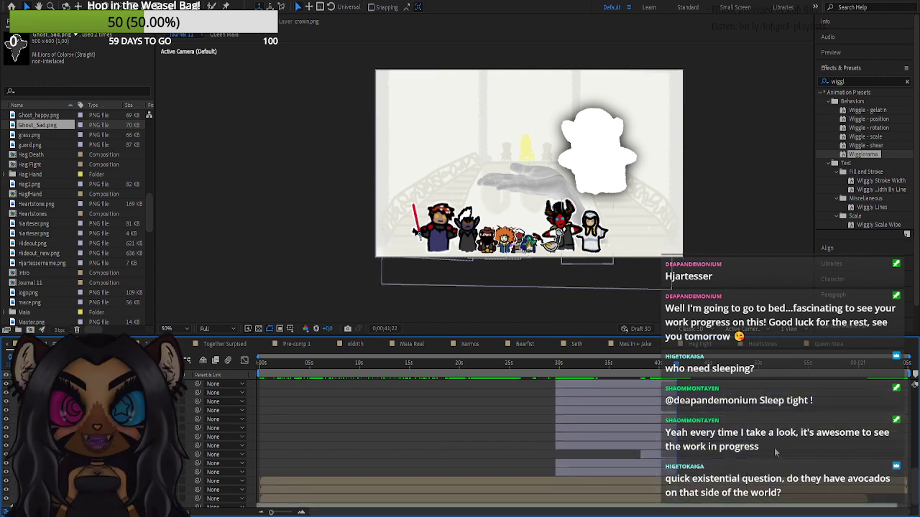
scroll(766, 450, "up", 3)
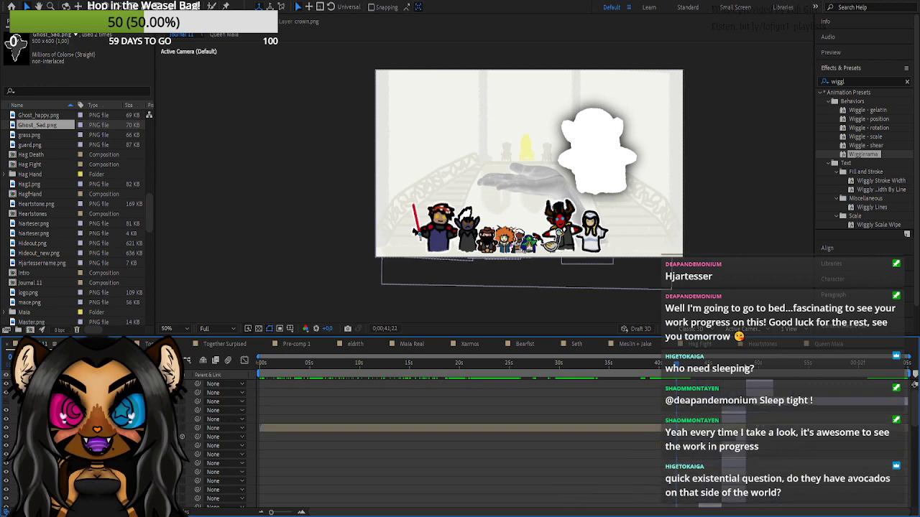
- Go to 0:00:50:06 and move the layer running from just before that time to the timeline's end to the top of the stack
left_click_drag(745, 368, 762, 371)
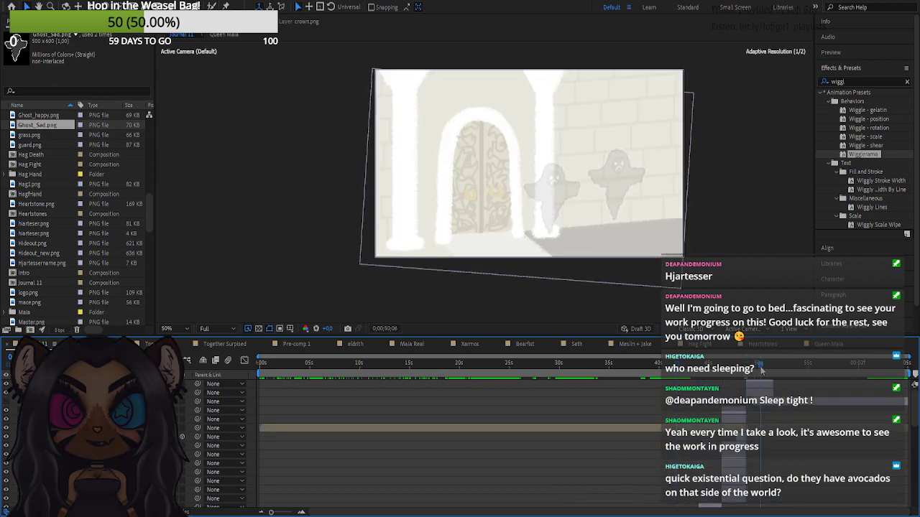
left_click_drag(86, 402, 86, 380)
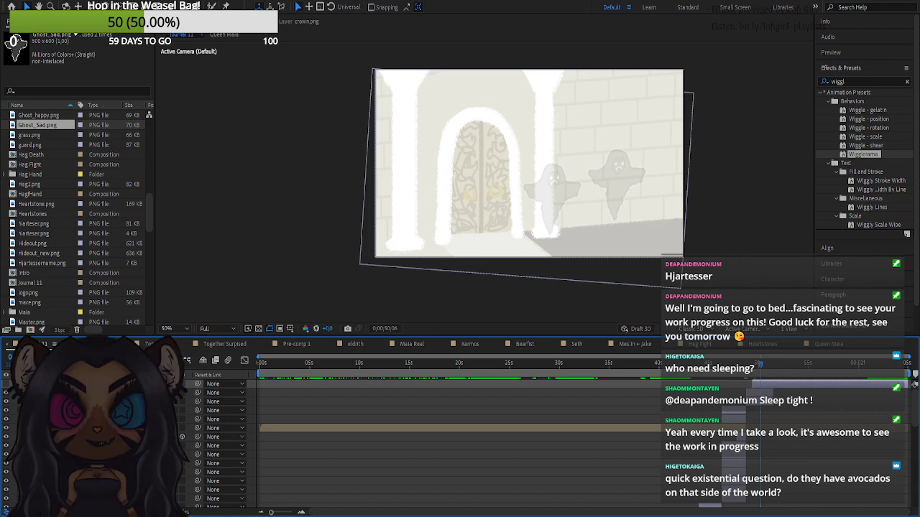
- Copy the staircase scene's layers that begin near 0:00:30, paste them above the castle door layers, and shift the copies to start at 0:00:50:06
scroll(460, 441, "down", 1)
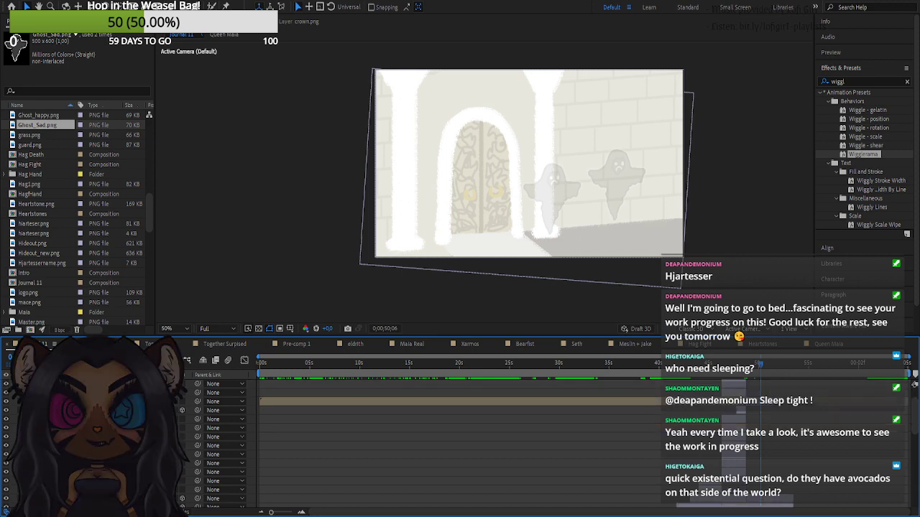
scroll(460, 441, "down", 6)
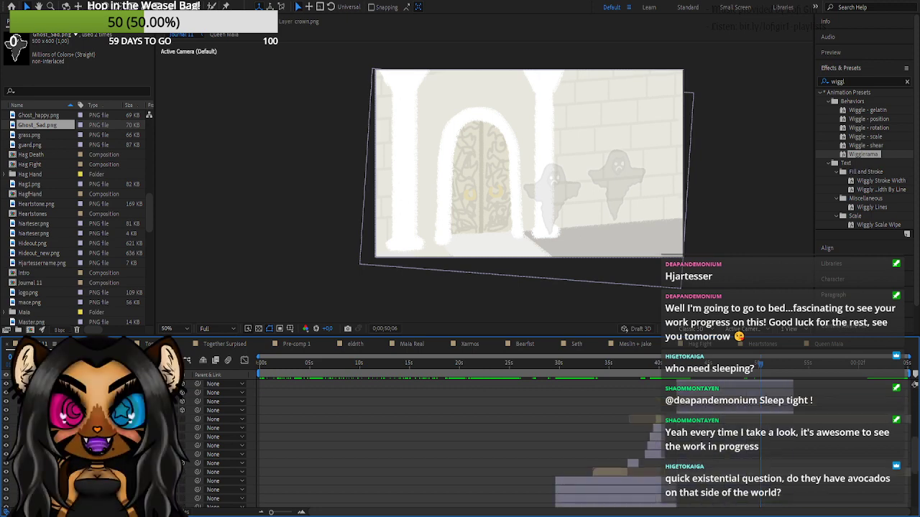
scroll(460, 442, "down", 3)
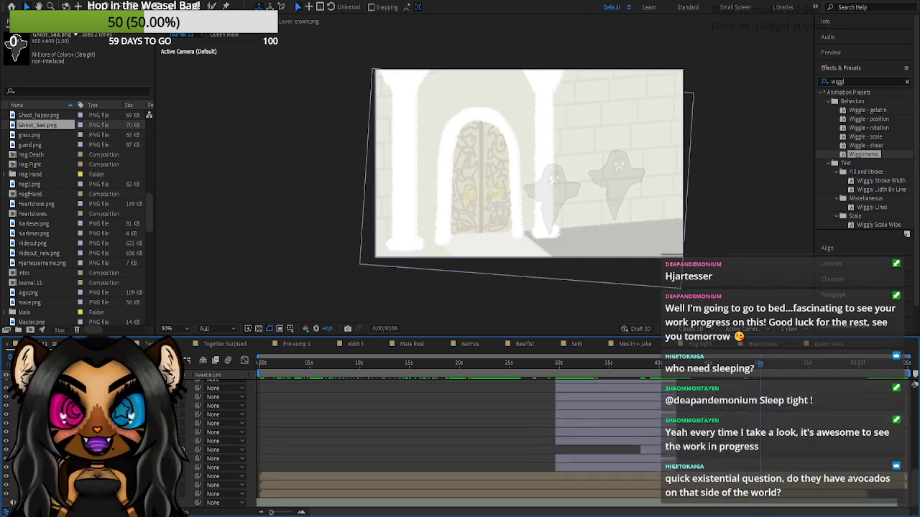
left_click(107, 467)
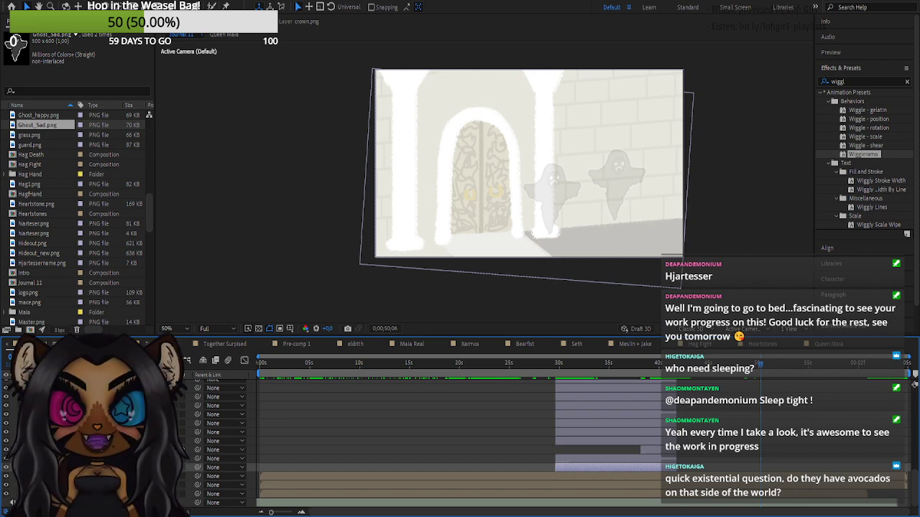
scroll(460, 441, "up", 2)
left_click(583, 422, "shift")
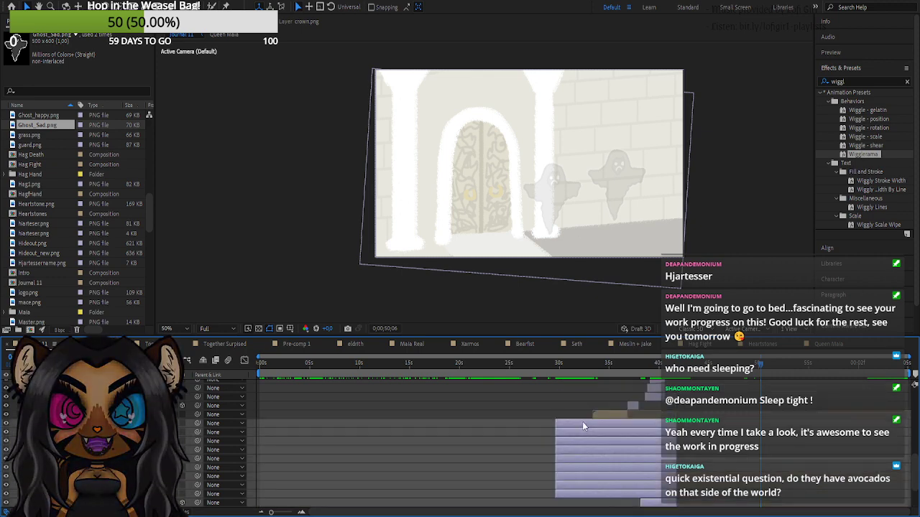
scroll(647, 458, "up", 7)
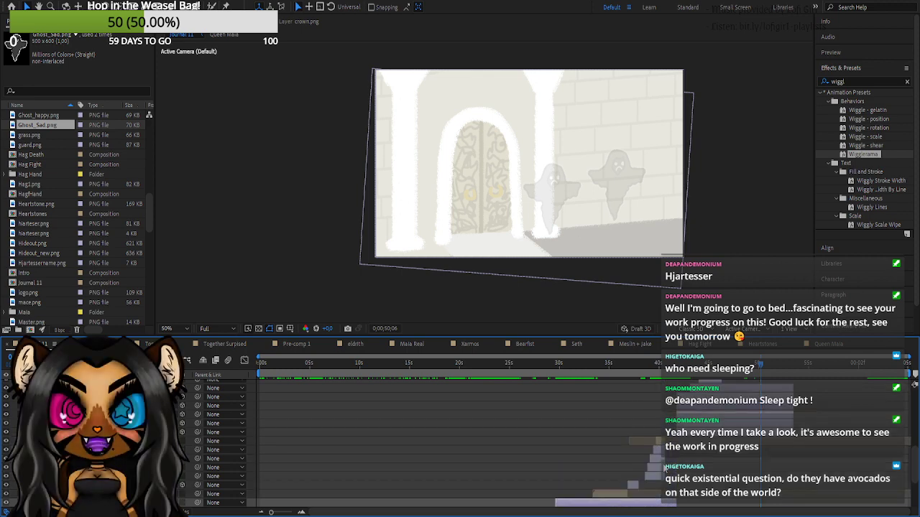
left_click(770, 406)
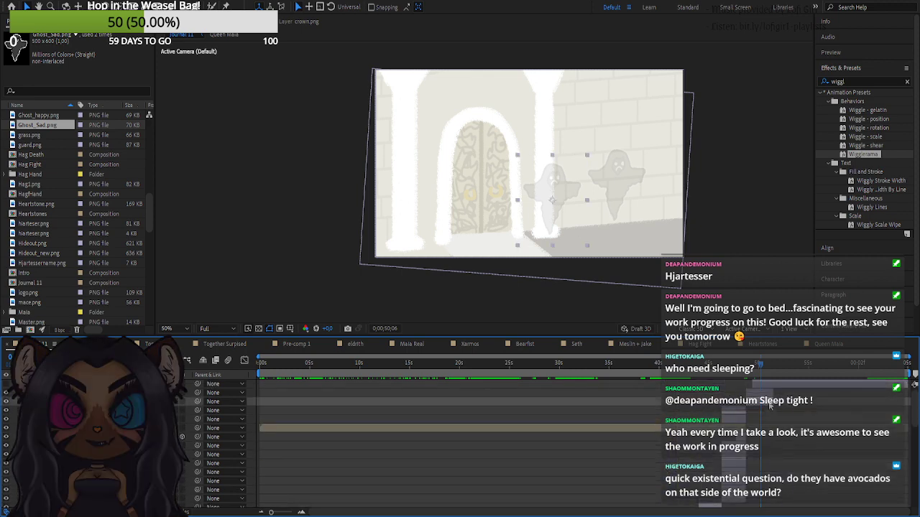
left_click(769, 395)
key("ctrl+v")
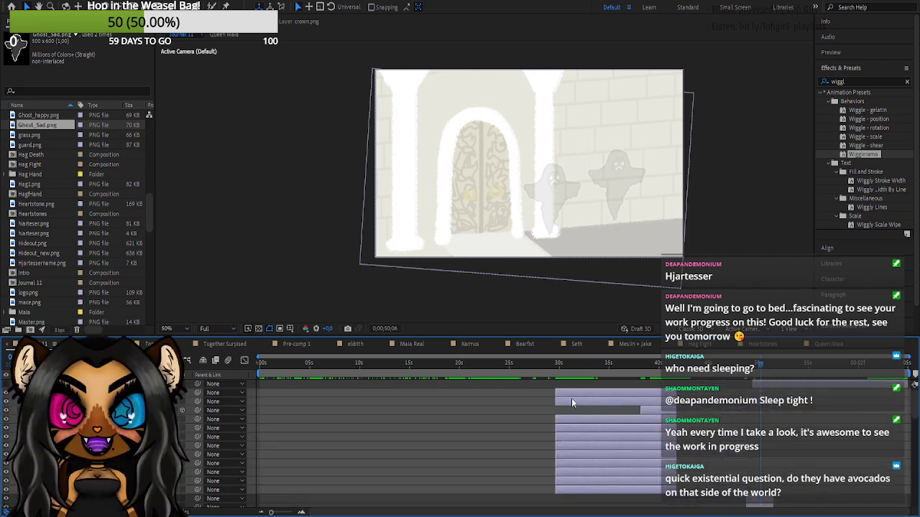
left_click_drag(571, 403, 781, 409)
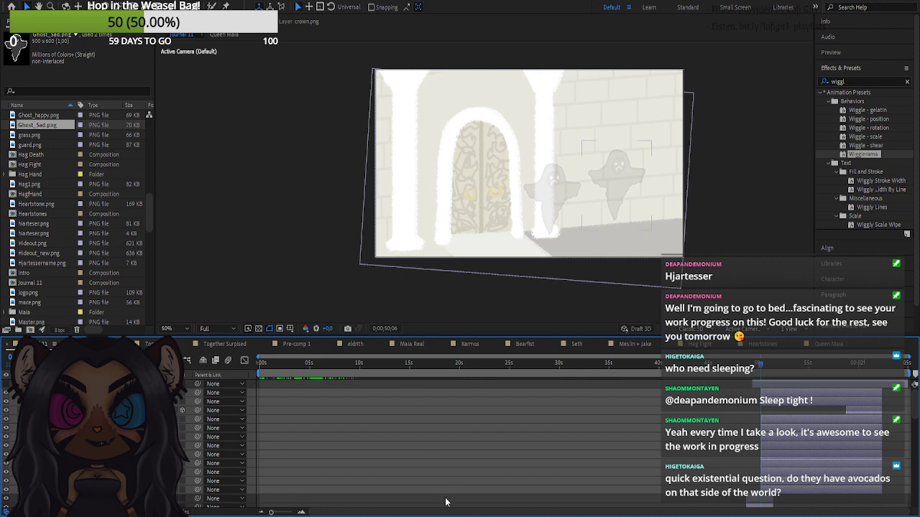
- Reverse the stacking order of the pasted staircase scene layers and delete the copied hand layer
left_click(316, 450)
left_click_drag(107, 393, 108, 493)
left_click_drag(108, 393, 86, 485)
left_click_drag(87, 393, 87, 472)
key("Delete")
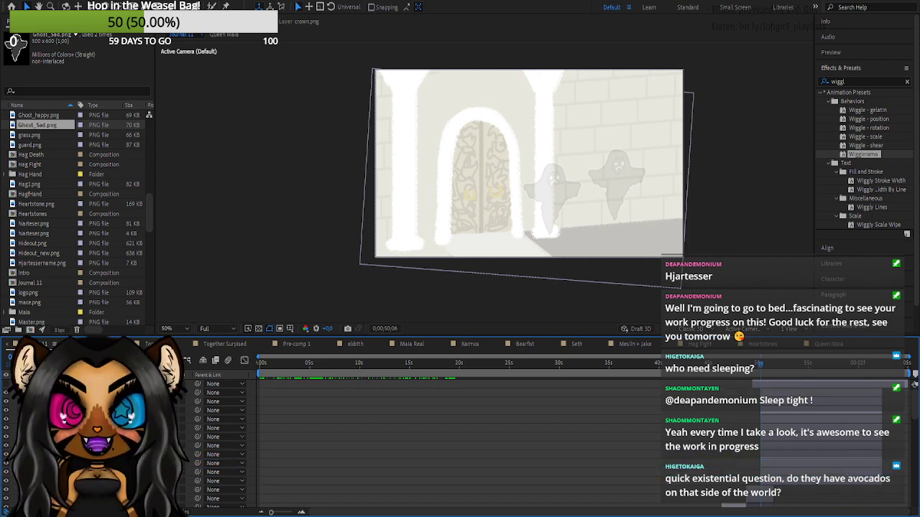
left_click_drag(87, 393, 87, 469)
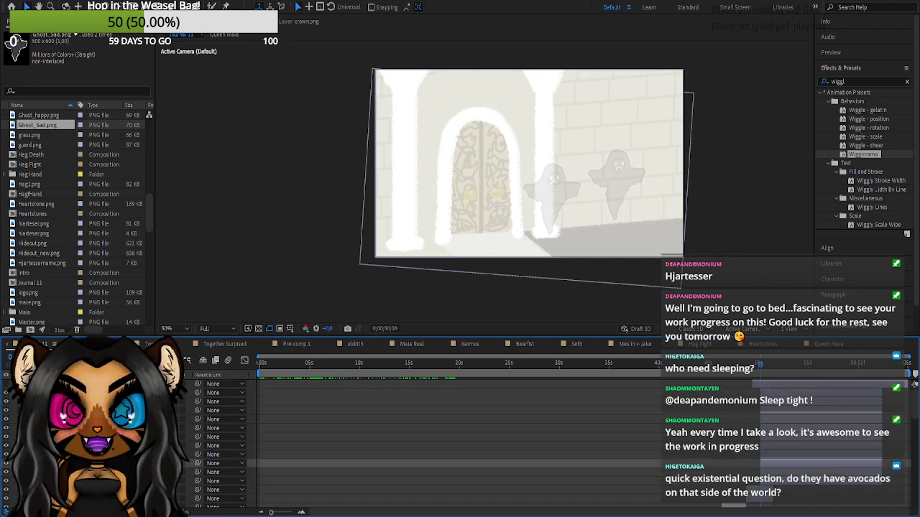
left_click_drag(86, 393, 86, 450)
mouse_move(86, 393)
left_mouse_down()
mouse_move(86, 433)
mouse_move(87, 395)
mouse_move(86, 406)
left_mouse_up()
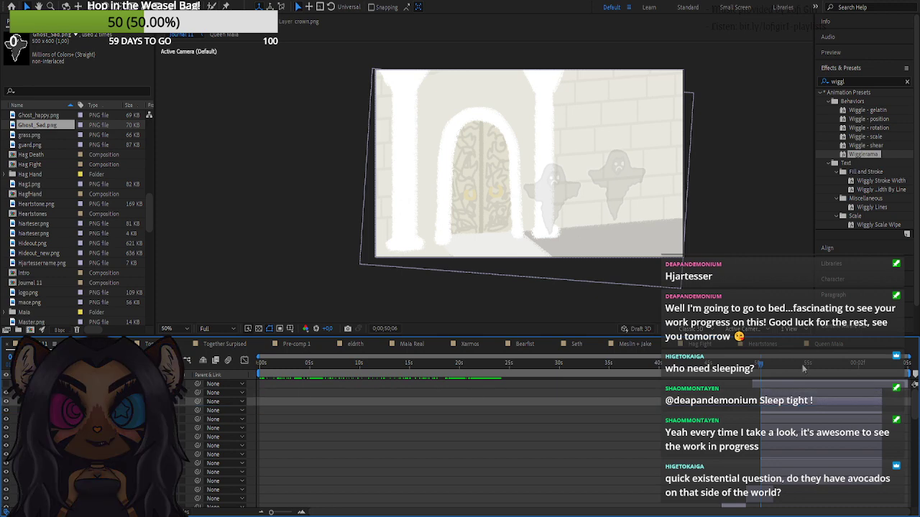
- Bring the small hatted character to the front of the copied staircase scene and delete the copied white silhouette layer
left_click(772, 375)
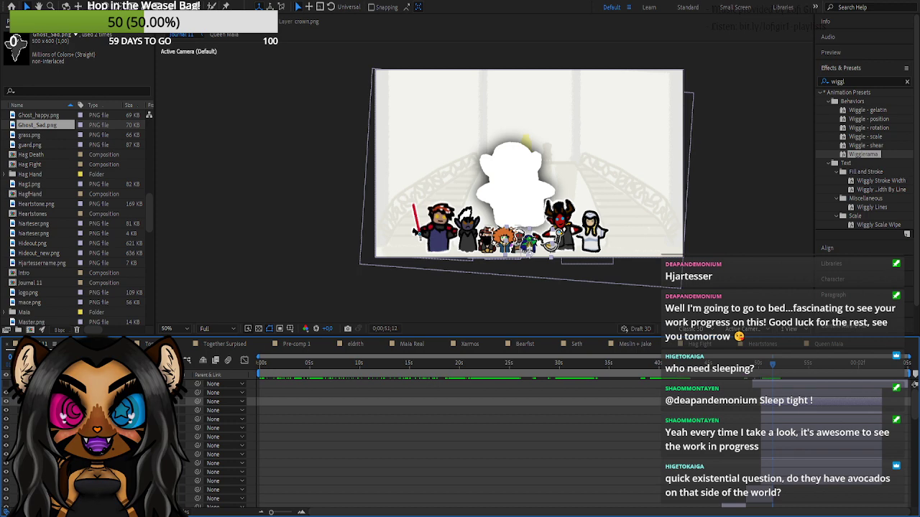
left_click_drag(94, 437, 93, 389)
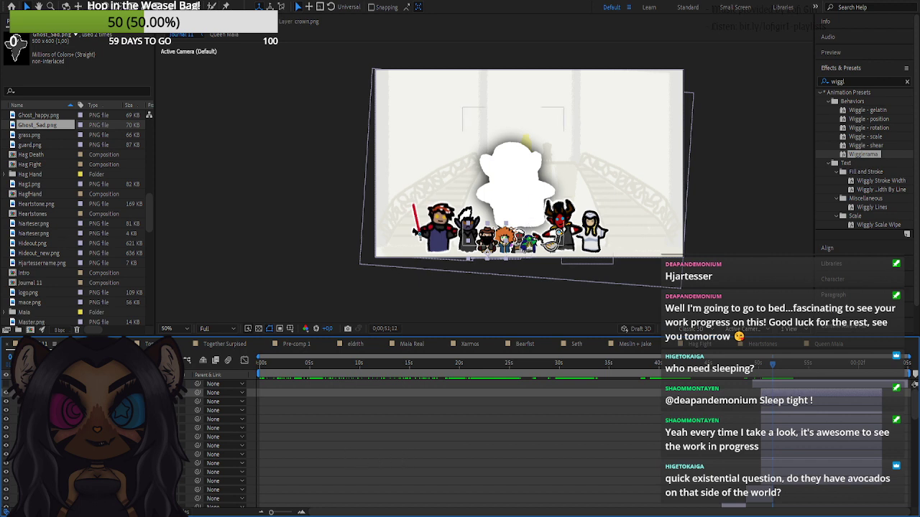
left_click(93, 472)
key("Delete")
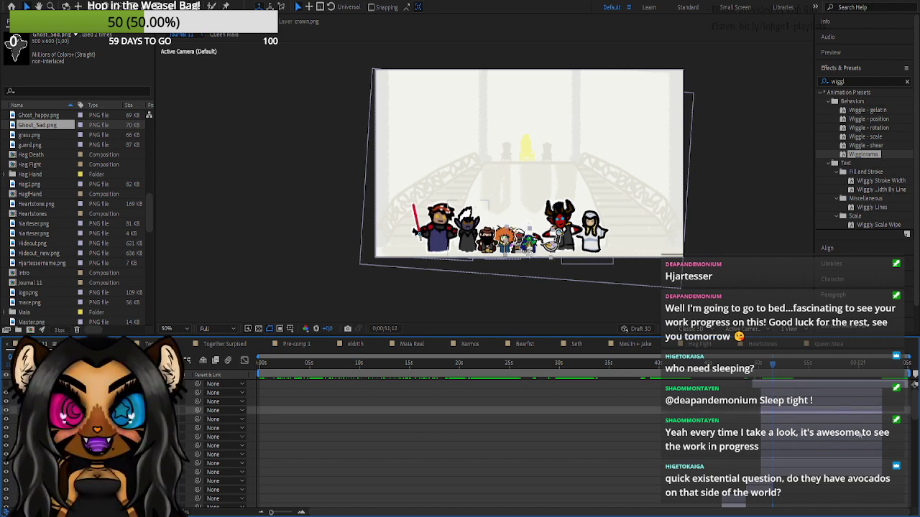
- Make all the copied staircase scene layers start at 0:00:51:13, after the sad ghosts' fade-out
left_click(752, 368)
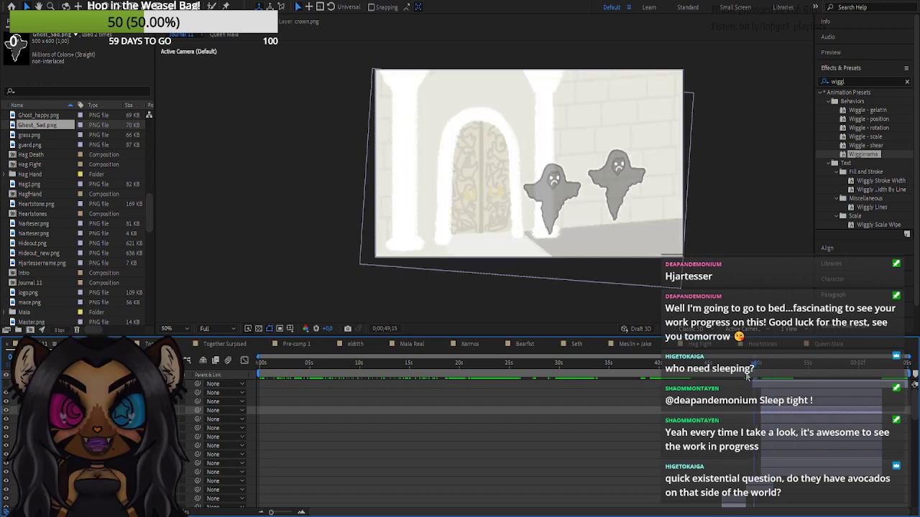
left_click_drag(748, 377, 774, 377)
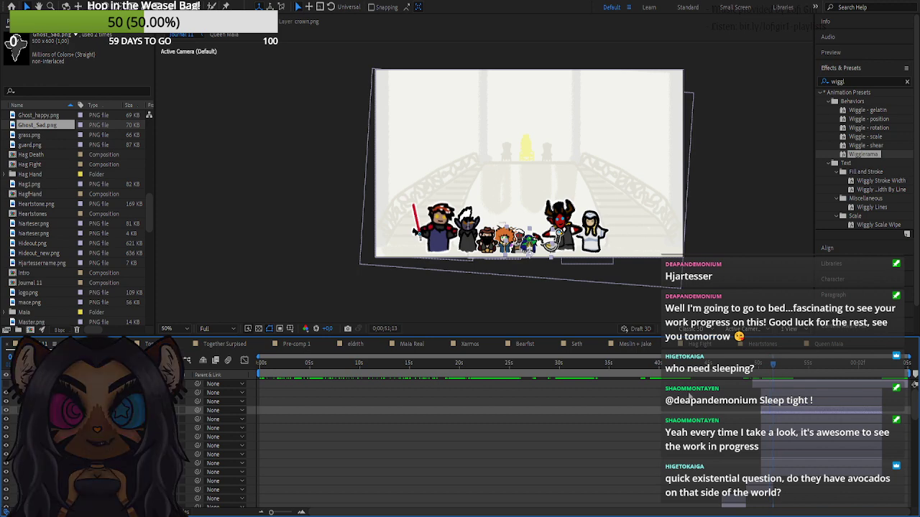
left_click(302, 513)
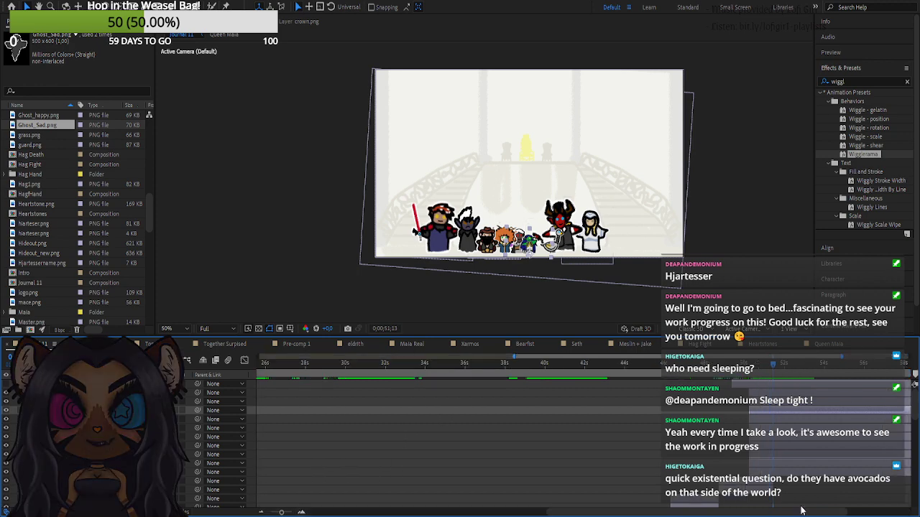
left_click(775, 393)
key("ctrl+a")
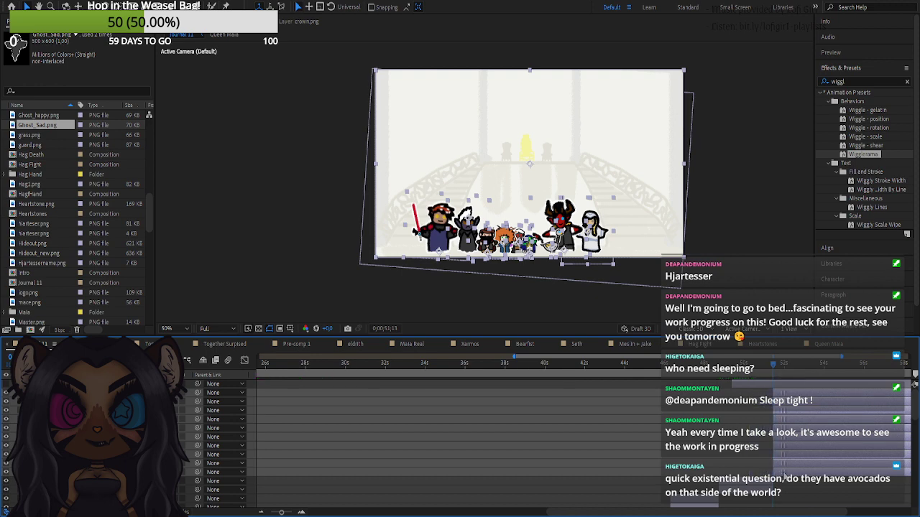
- Examine the tilted door-scene layer's keyframes and check the end of the ghost fade-out between 0:00:50:01 and 0:00:50:15
left_click_drag(773, 366, 746, 388)
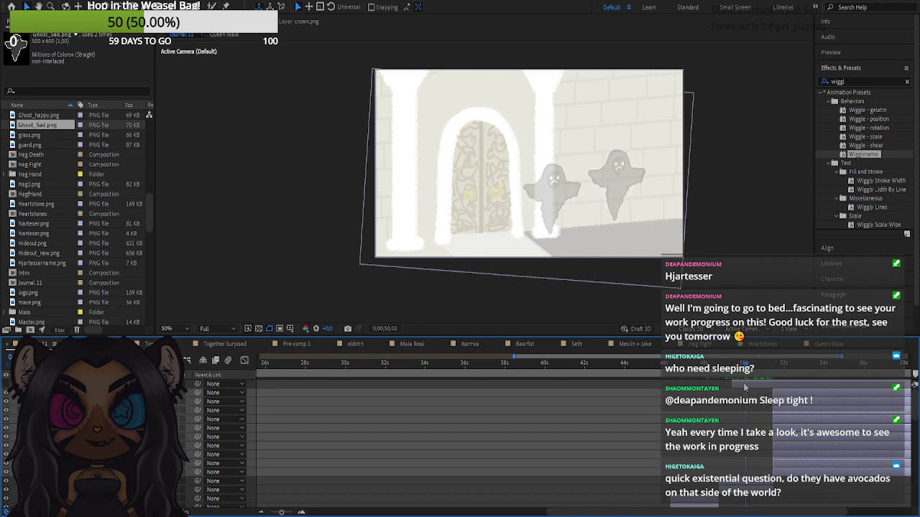
scroll(747, 416, "down", 4)
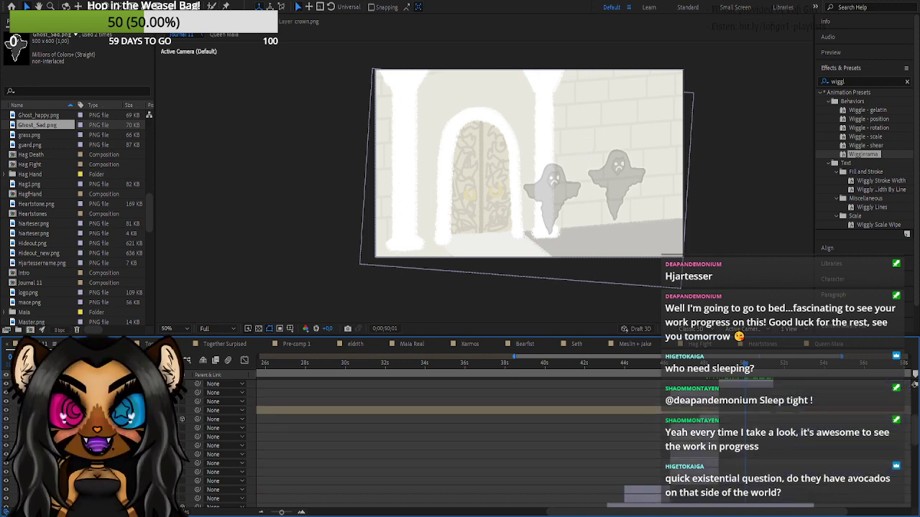
scroll(747, 416, "down", 2)
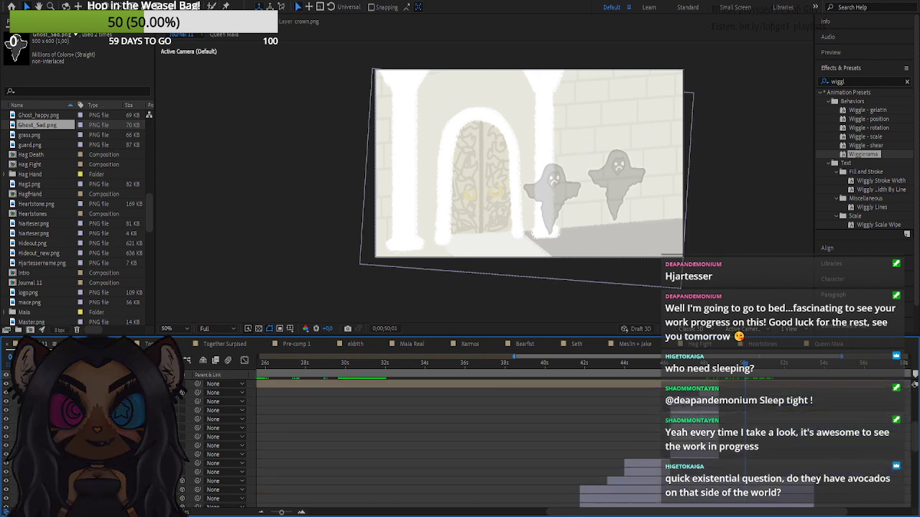
left_click(718, 454)
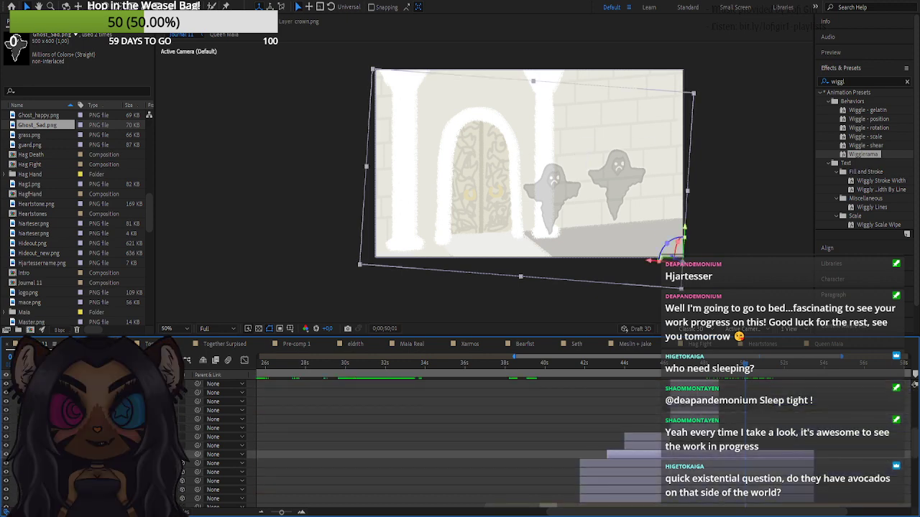
key("u")
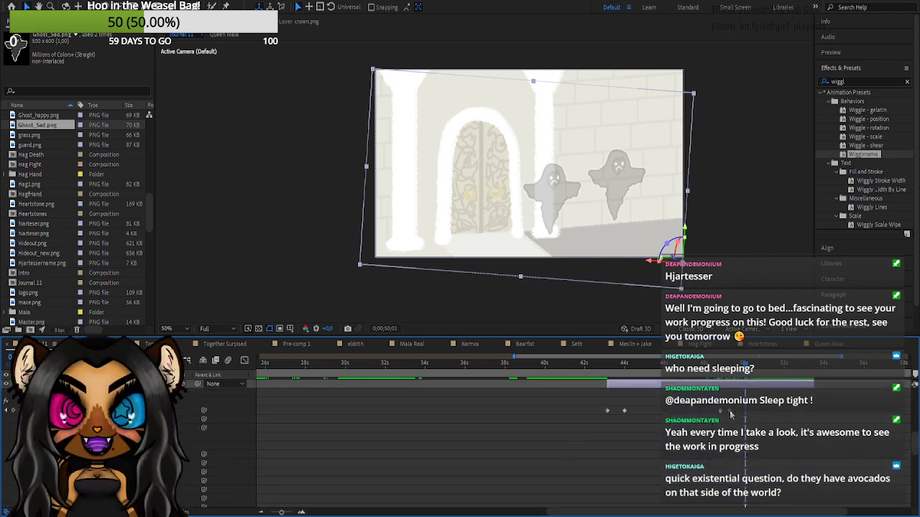
scroll(733, 424, "up", 1)
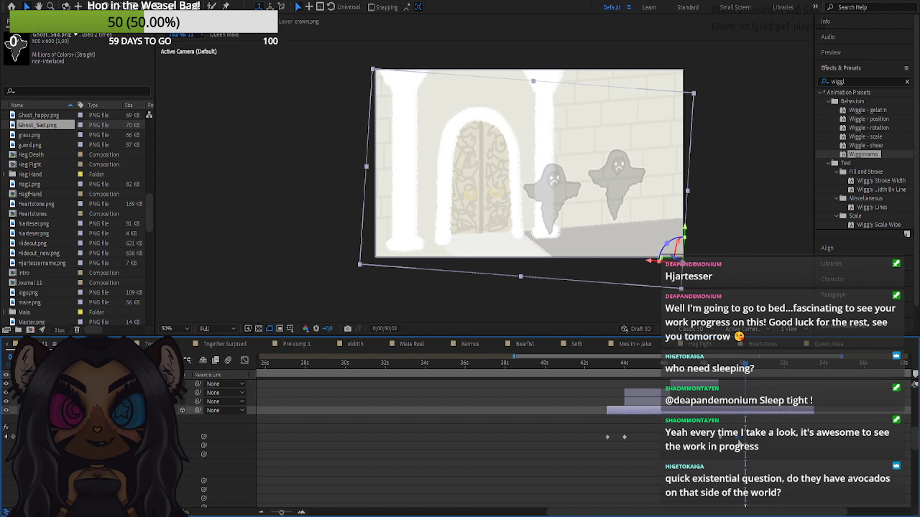
mouse_move(732, 374)
left_mouse_down()
mouse_move(714, 368)
mouse_move(754, 383)
left_mouse_up()
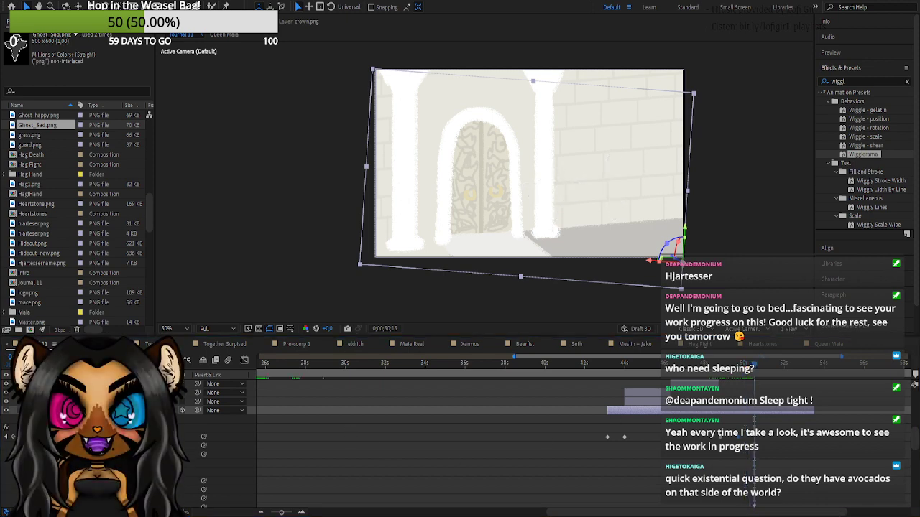
left_click(423, 412)
scroll(766, 431, "up", 6)
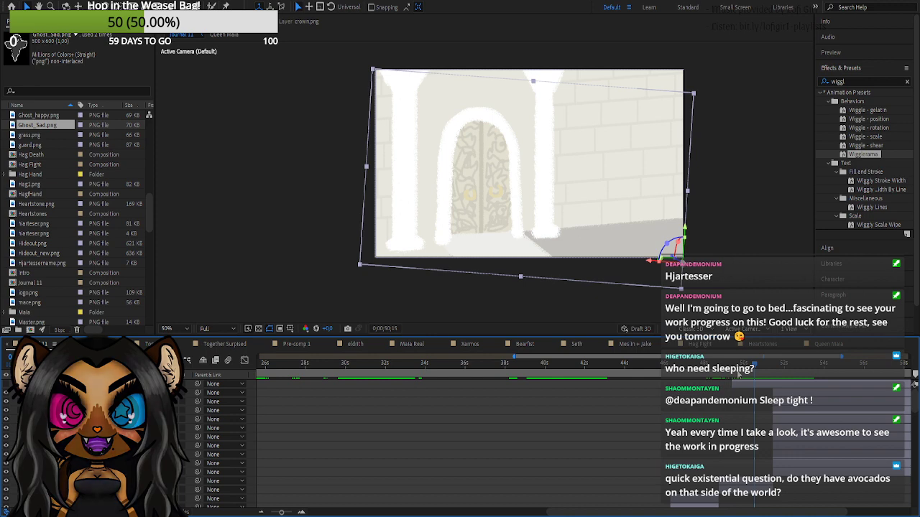
- Animate the small blue-and-green character's rotation from 0:00:51:13, tilting it away from its neighbour by 0:00:52:03
left_click_drag(738, 373, 774, 373)
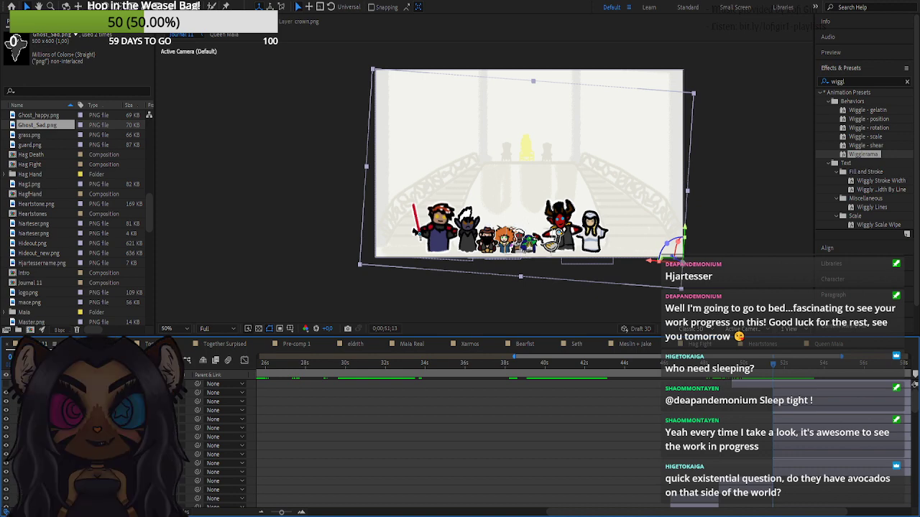
key("e")
left_click(51, 419)
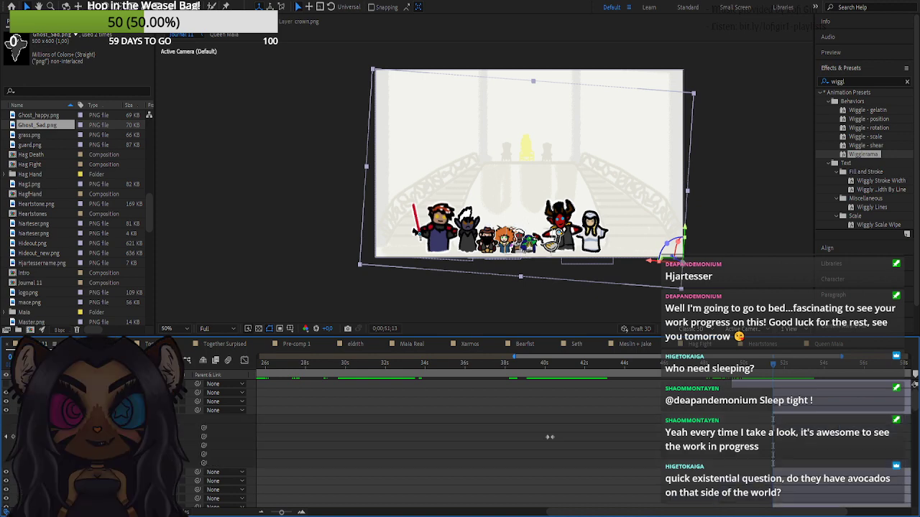
left_click(60, 454)
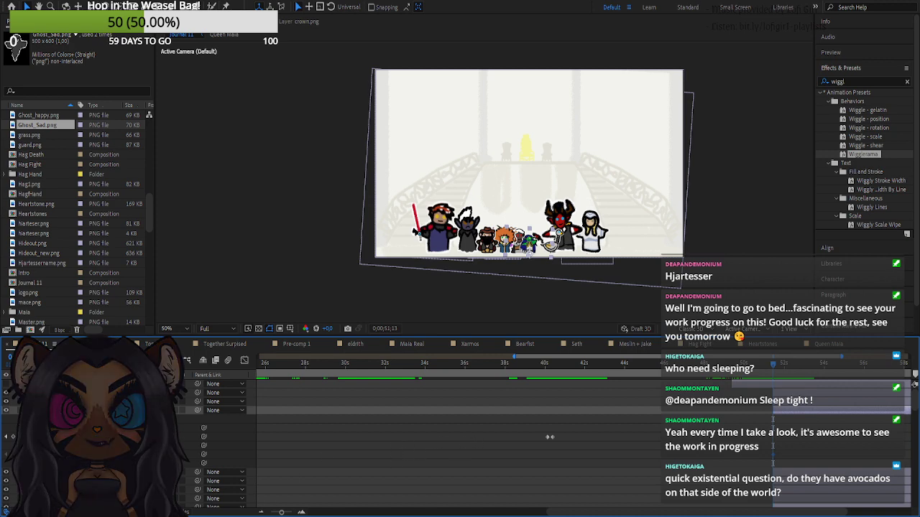
left_click(301, 513)
left_click(301, 513)
left_click(301, 512)
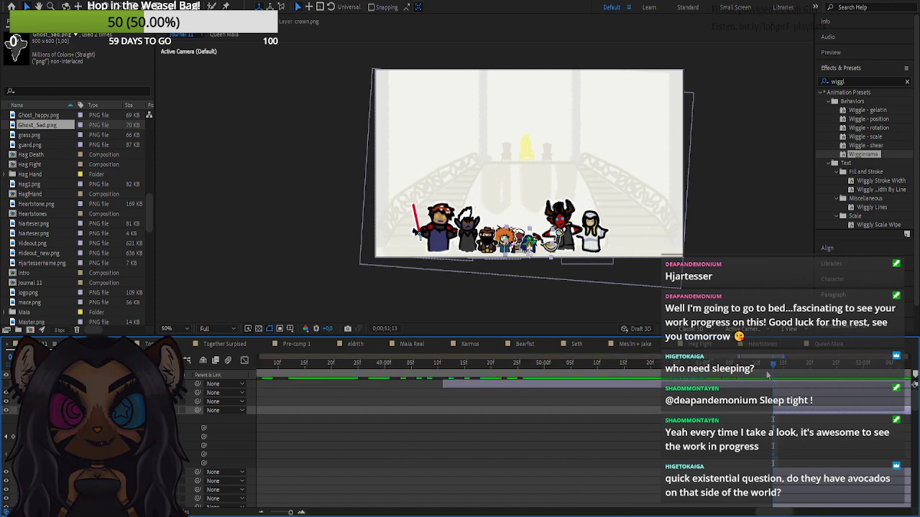
left_click_drag(772, 375, 880, 365)
left_click_drag(146, 454, 187, 455)
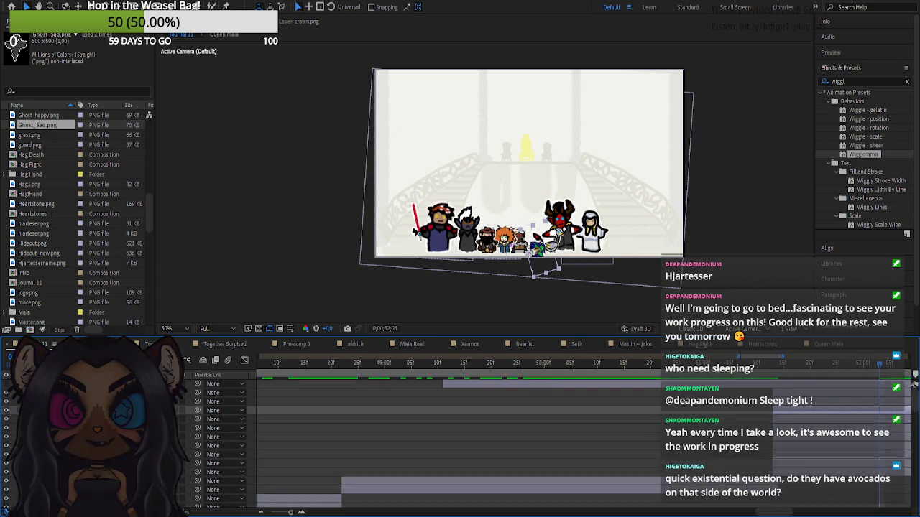
left_click(41, 454)
- Tilt the small light-haired character next to the blue-and-green one in the opposite direction at 0:00:52:03
left_click(59, 463)
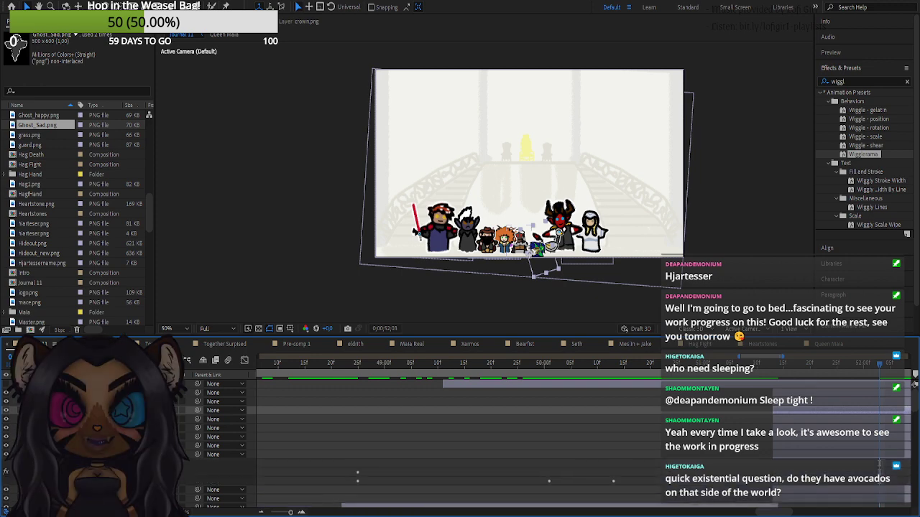
left_click(59, 463)
left_click(52, 472)
scroll(51, 472, "down", 1)
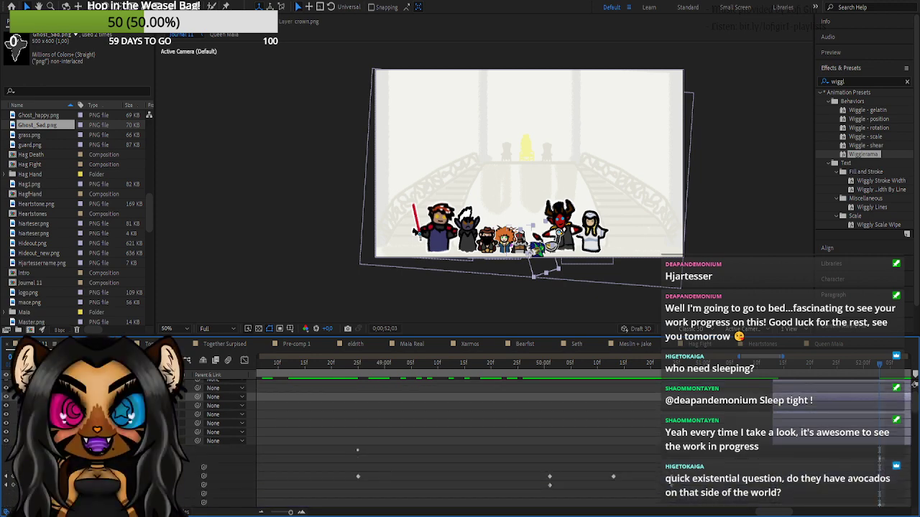
scroll(52, 472, "down", 2)
left_click(61, 467)
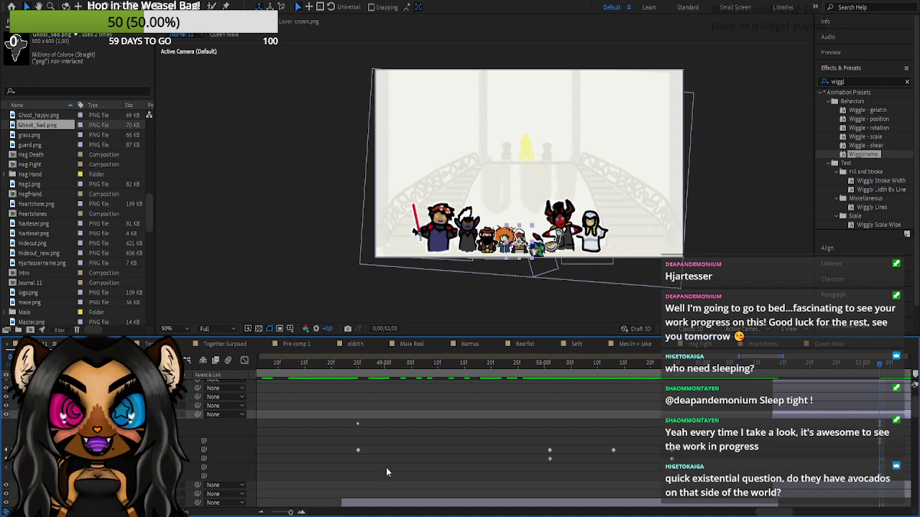
left_click_drag(137, 467, 147, 467)
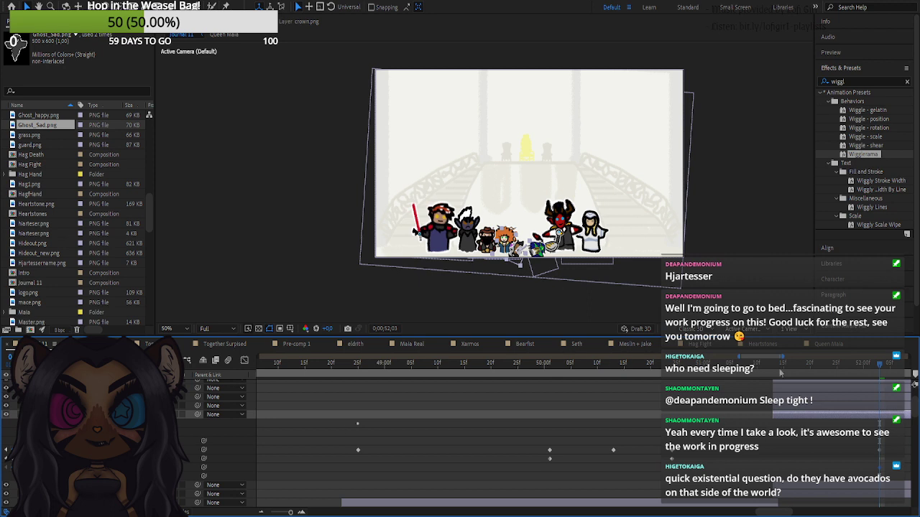
- Rework the light-haired character's rotation at 0:00:51:13 and 0:00:52:03, and collapse the layer's properties
left_click(773, 363)
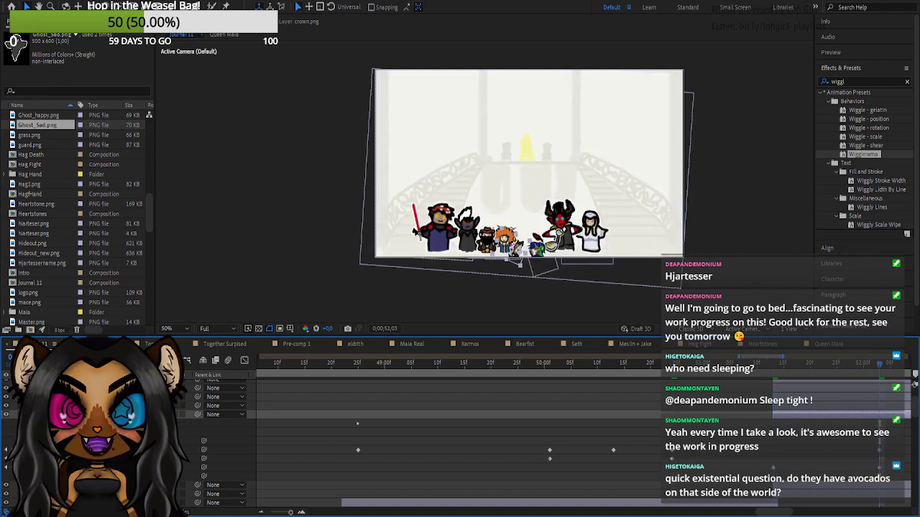
left_click_drag(776, 372, 773, 373)
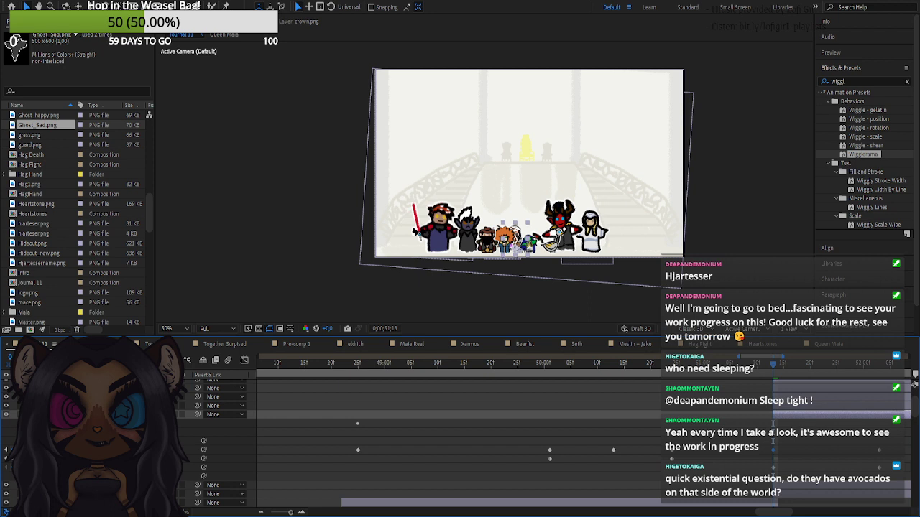
key("k")
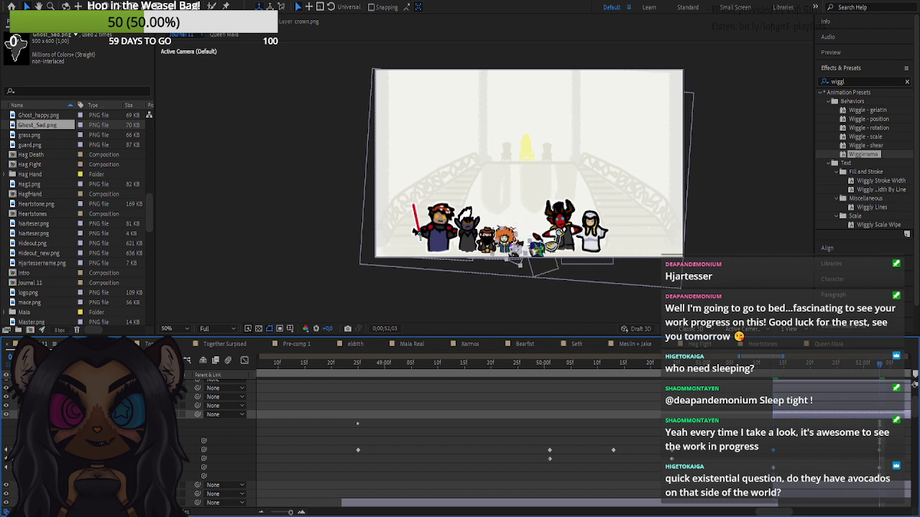
key("ctrl+z")
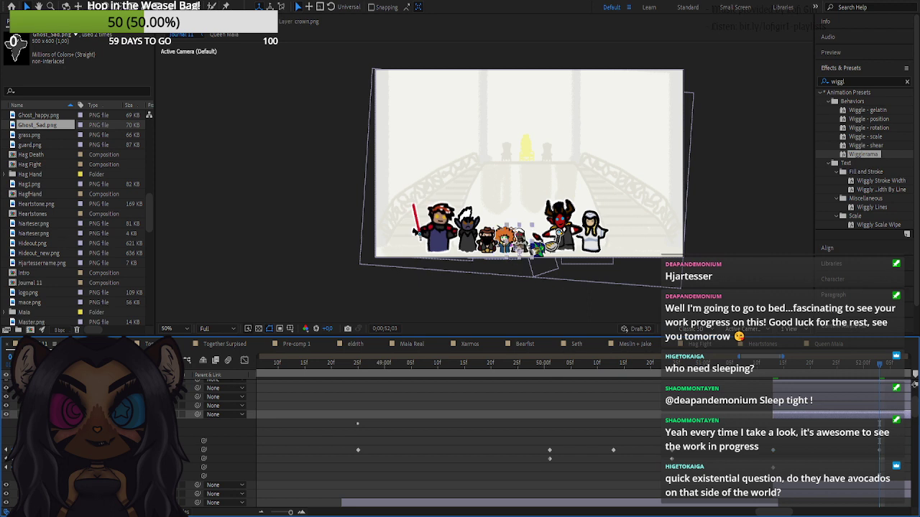
key("ctrl+z")
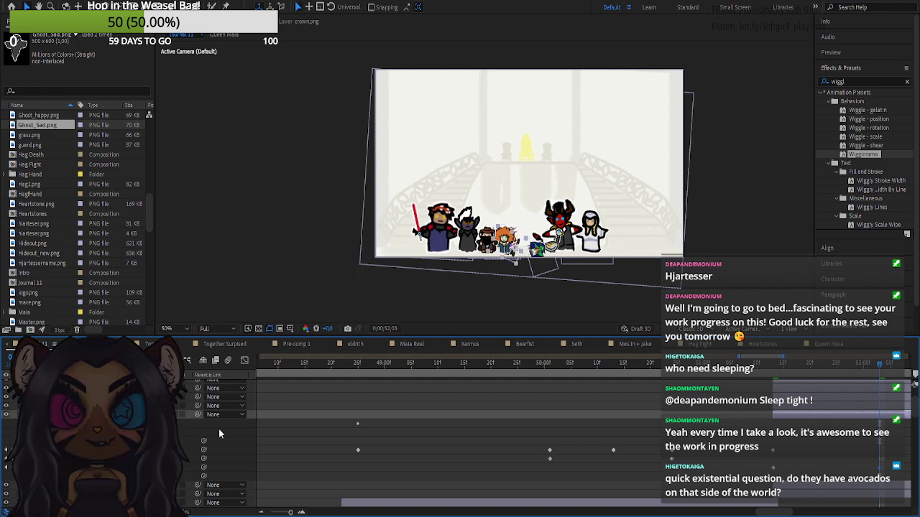
left_click(552, 314)
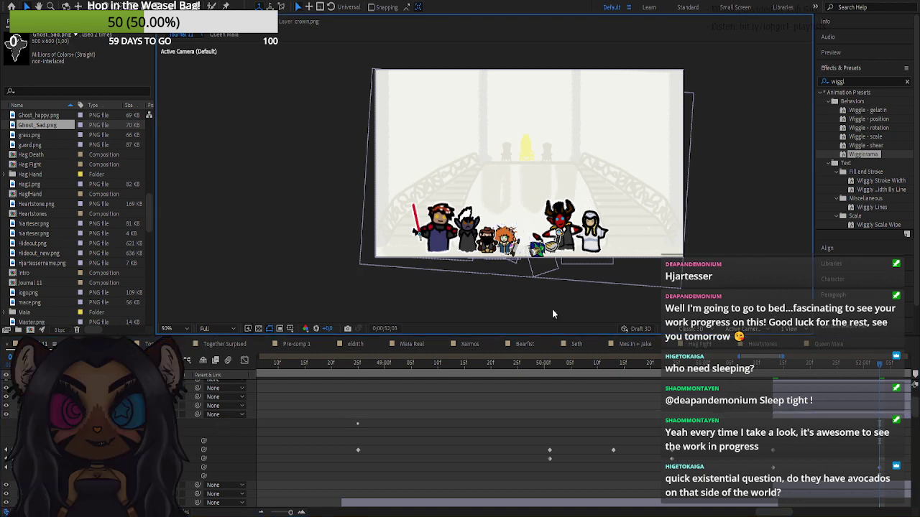
left_click(122, 460)
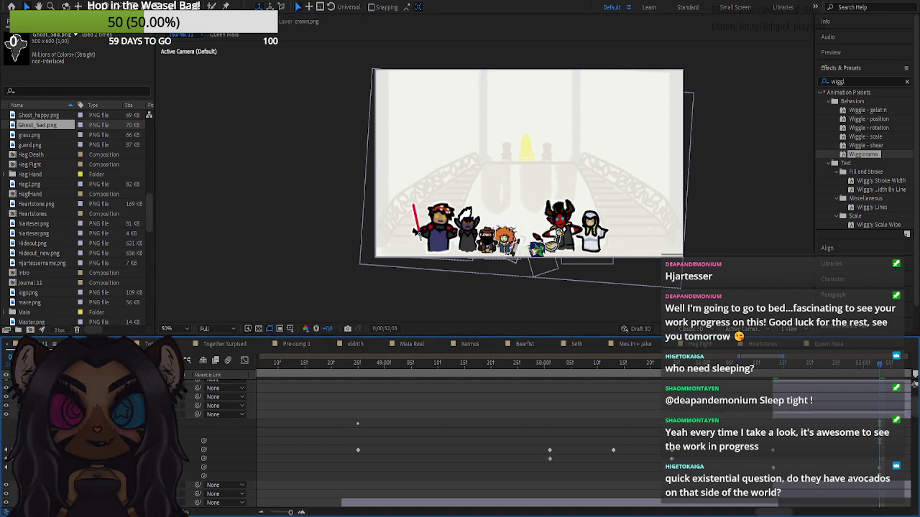
left_click(42, 414)
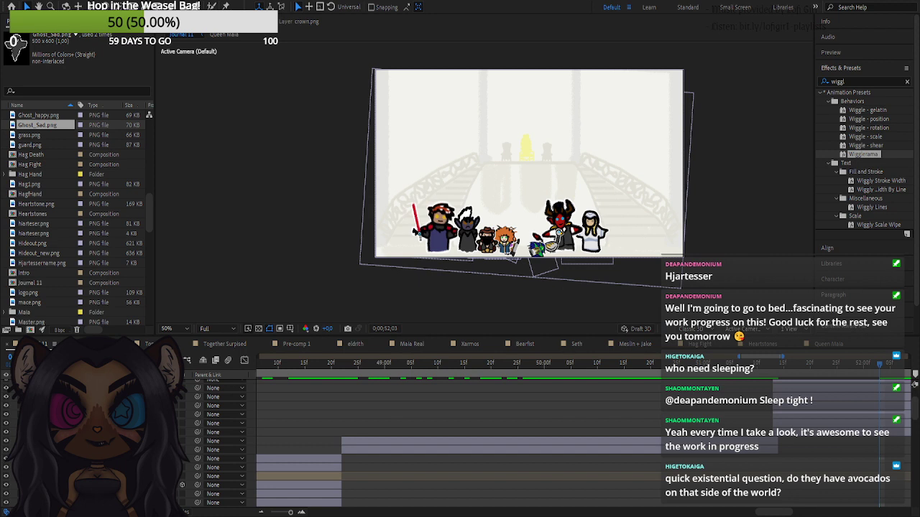
left_click(773, 512)
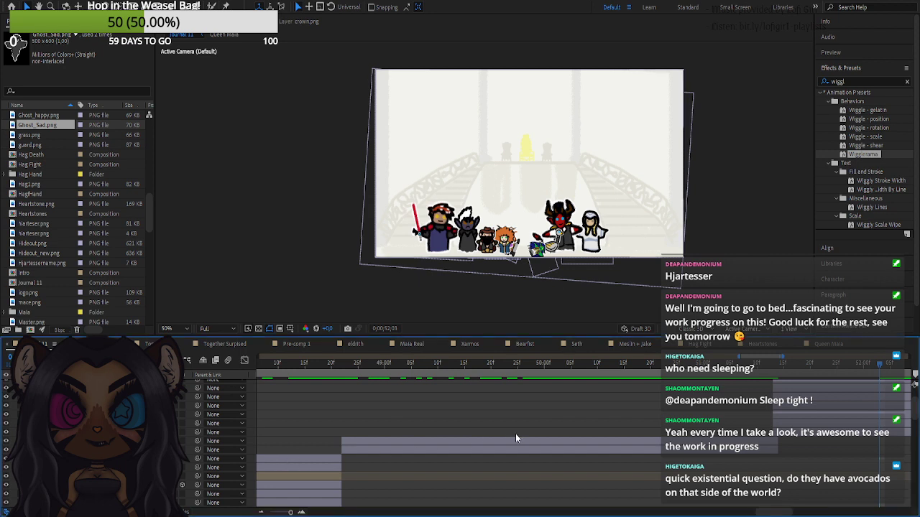
key("alt+Tab")
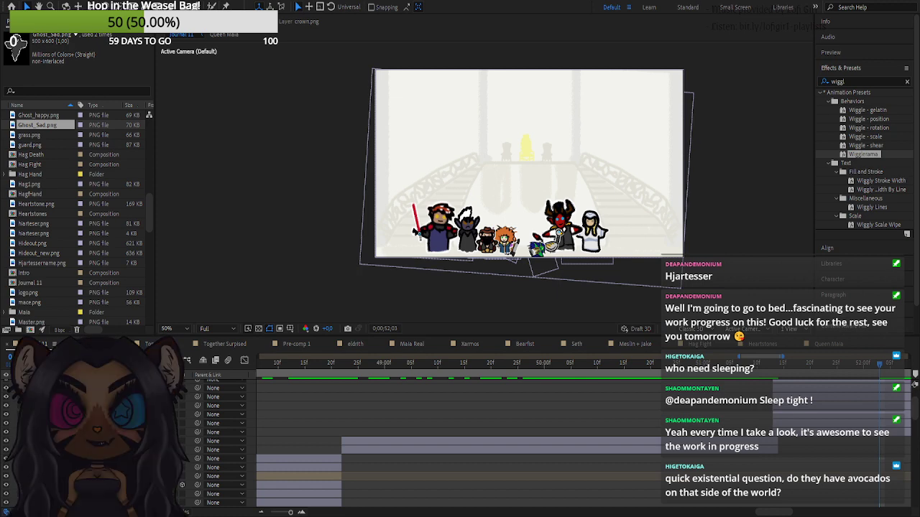
key("alt+Tab")
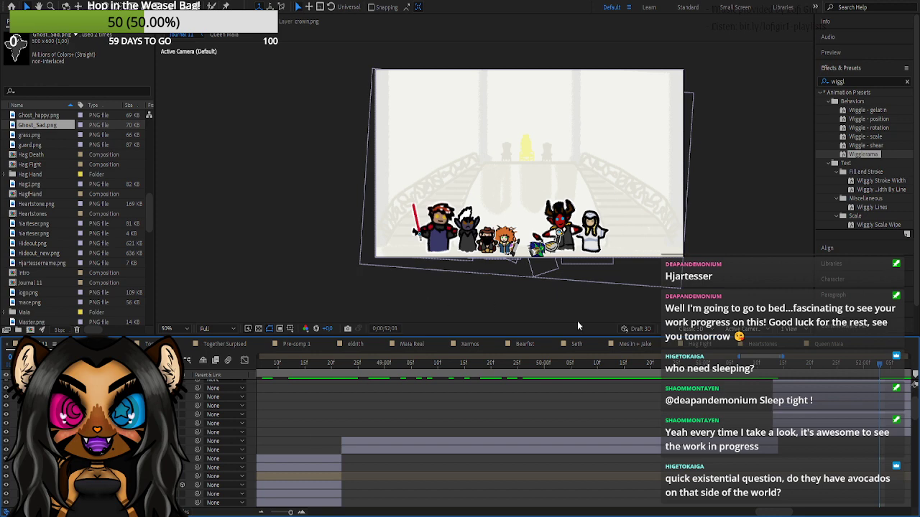
- Preview the tilting motion of the two small characters from about 0:00:52:00 onward
scroll(847, 426, "up", 2)
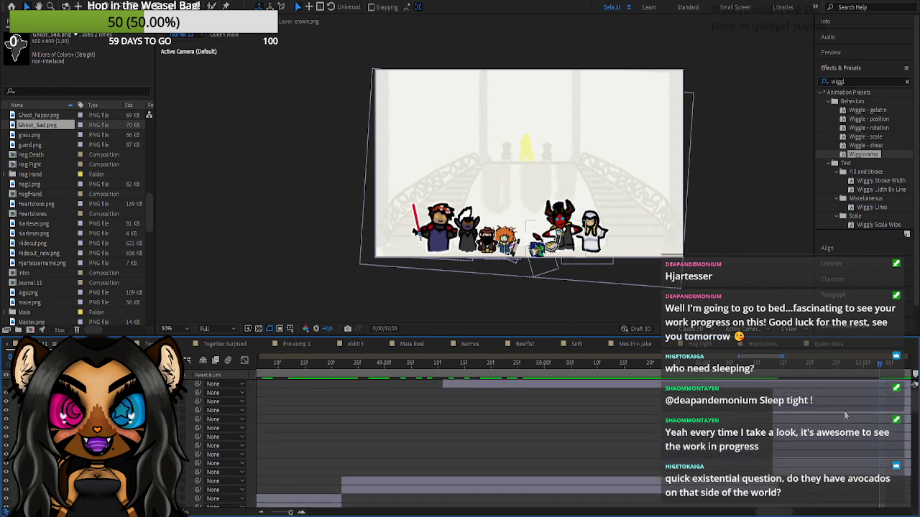
left_click(871, 373)
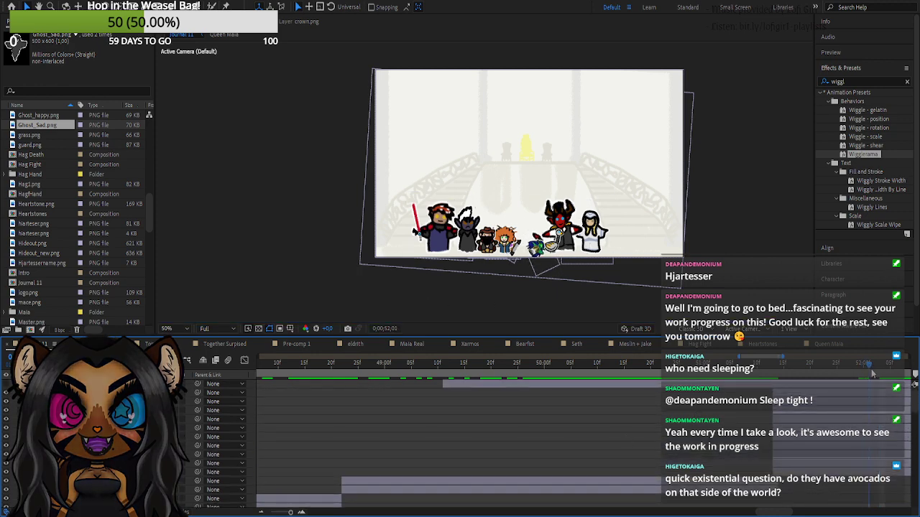
left_click_drag(872, 374, 866, 374)
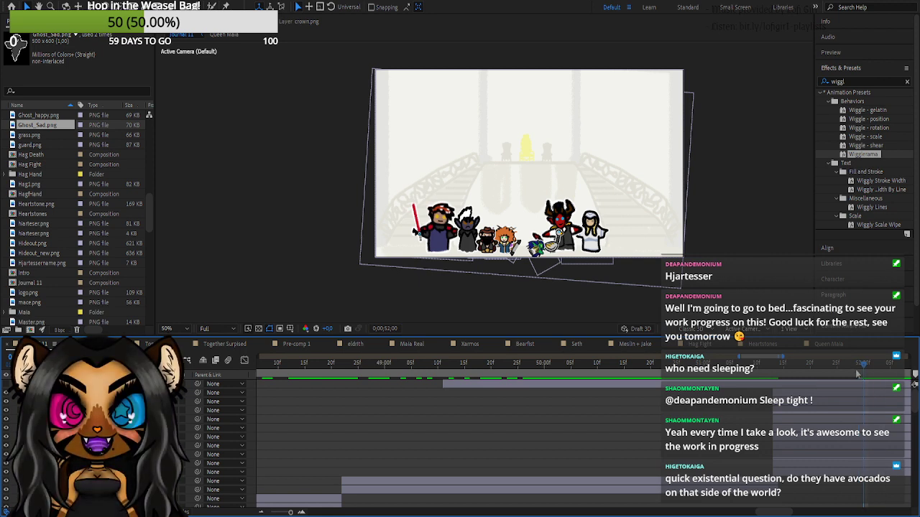
left_click_drag(870, 374, 893, 381)
key("space")
key("space")
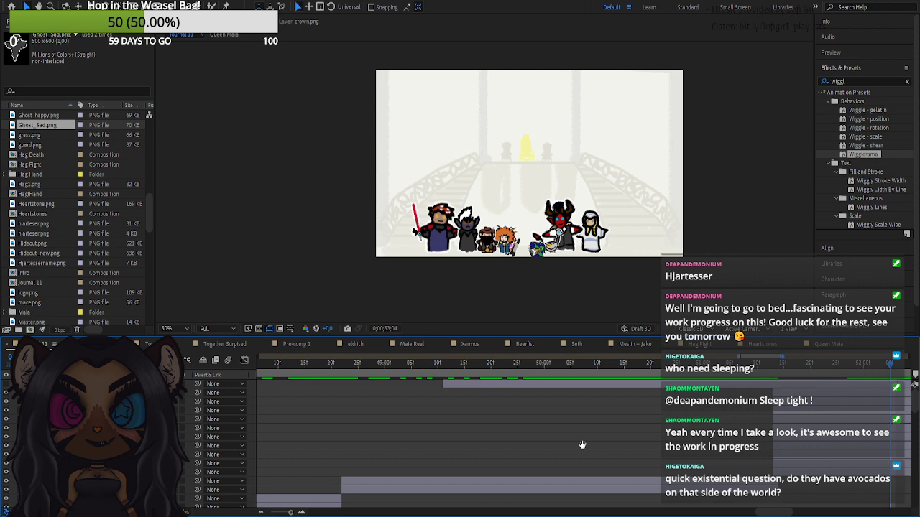
- Reveal the copied party layers' keyframes and delete the light-haired character's leftover position and rotation keyframes before 0:00:51:13
left_click_drag(291, 512, 271, 513)
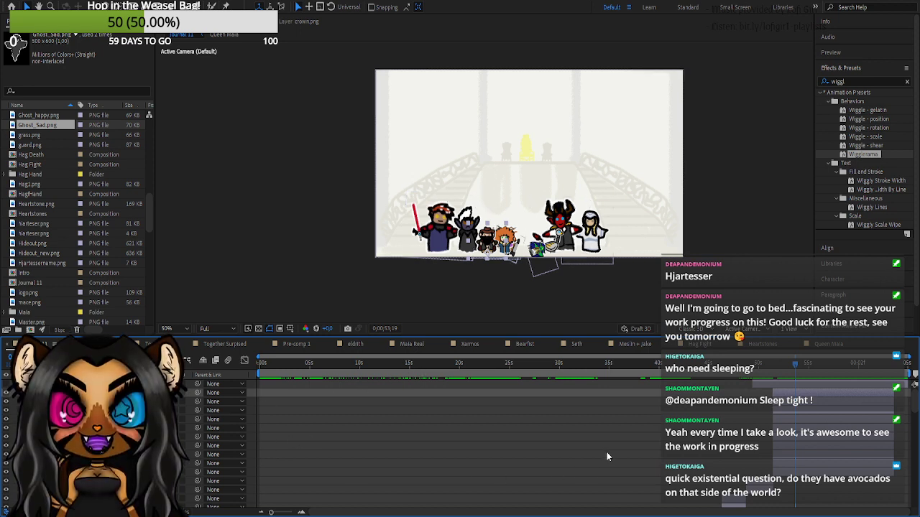
key("ctrl+a")
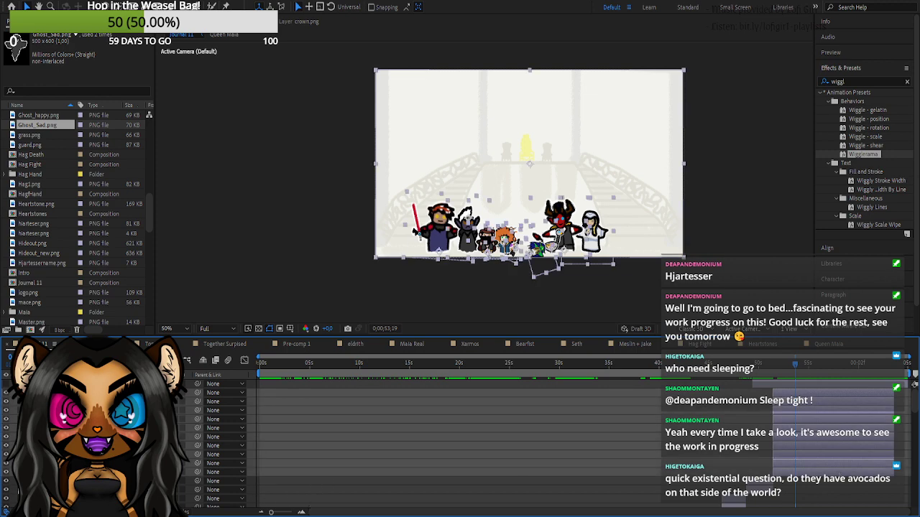
left_click(108, 472, "ctrl")
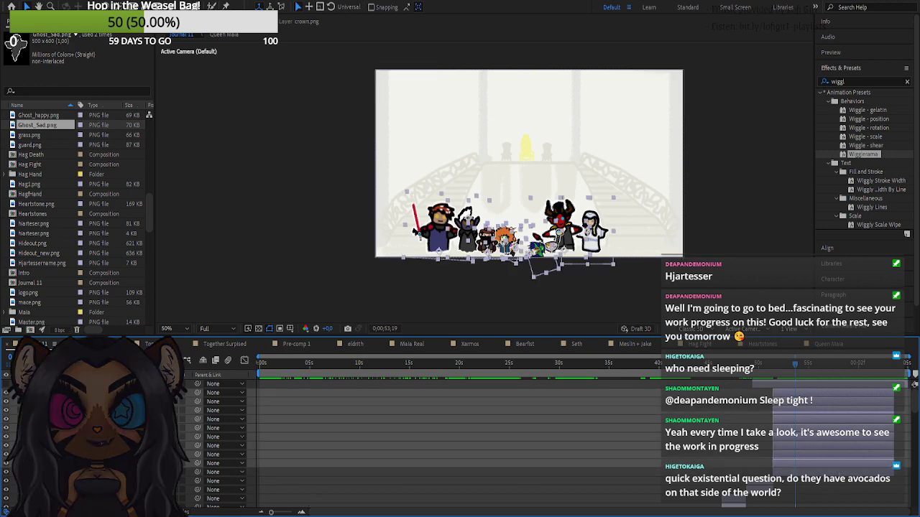
key("u")
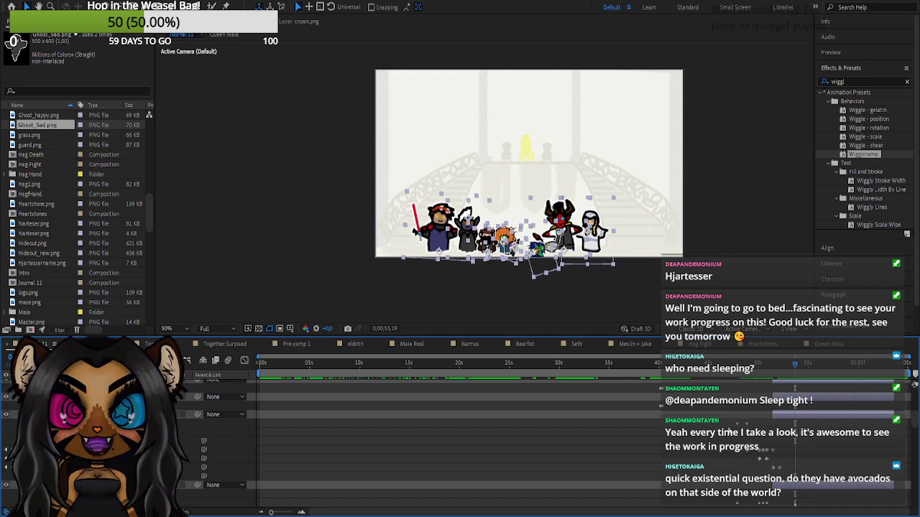
left_click_drag(729, 430, 786, 473)
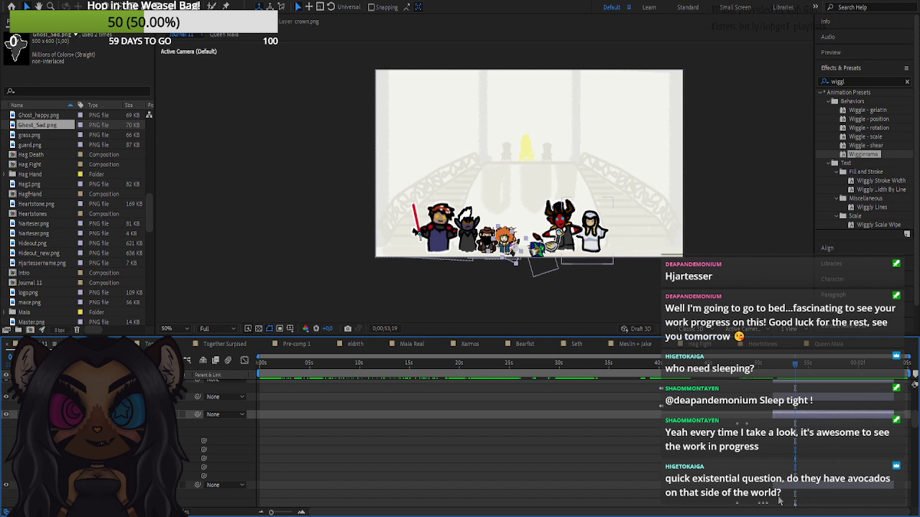
key("ctrl+z")
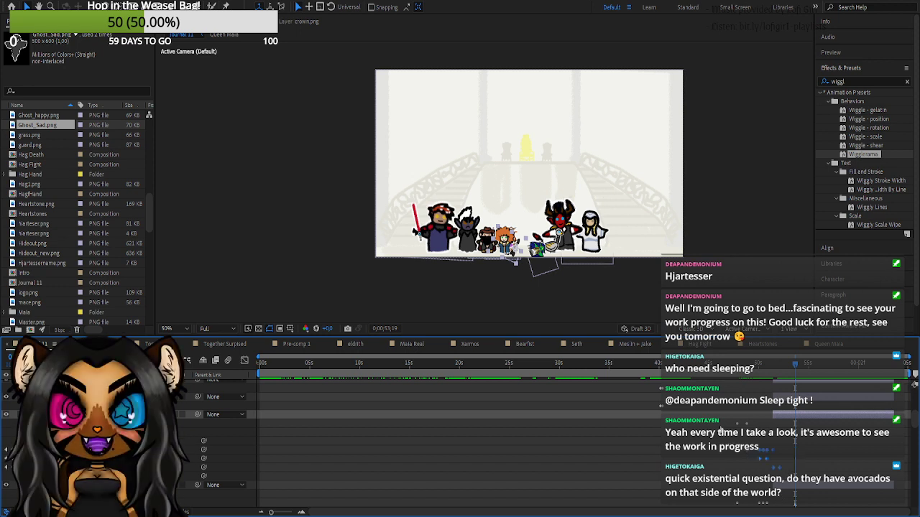
left_click_drag(721, 431, 769, 482)
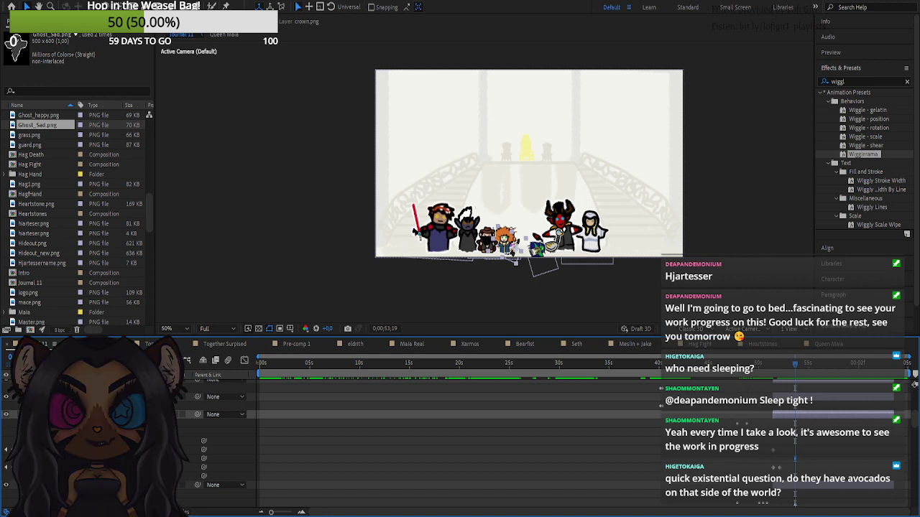
- Collapse the revealed keyframe properties of the copied staircase scene layers
left_click(41, 414)
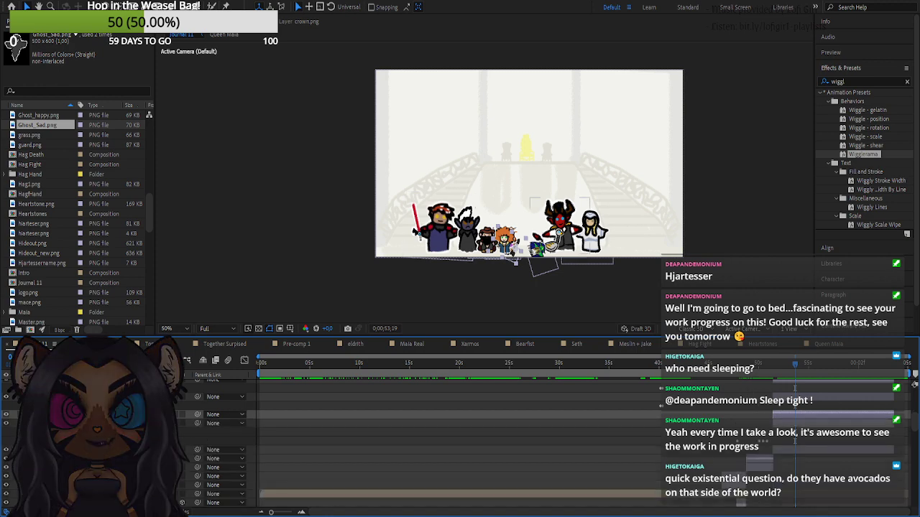
left_click(41, 397)
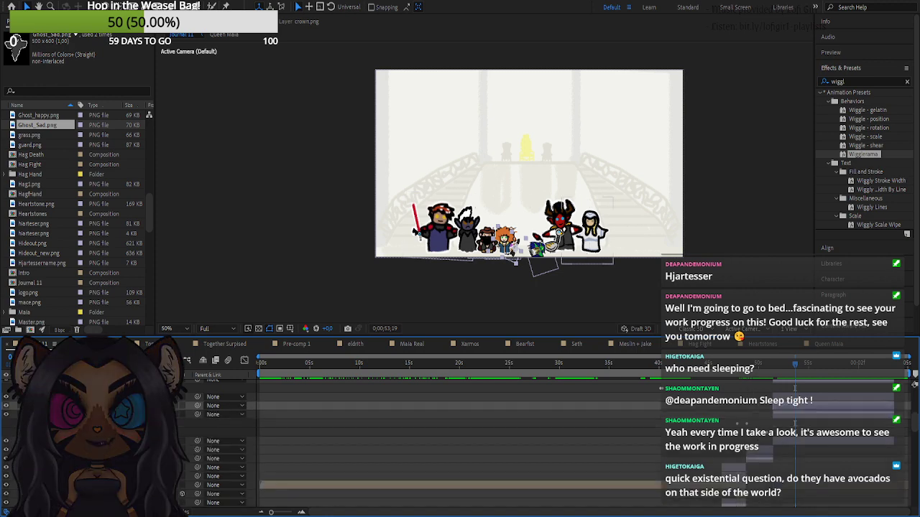
scroll(72, 417, "up", 3)
left_click(38, 423)
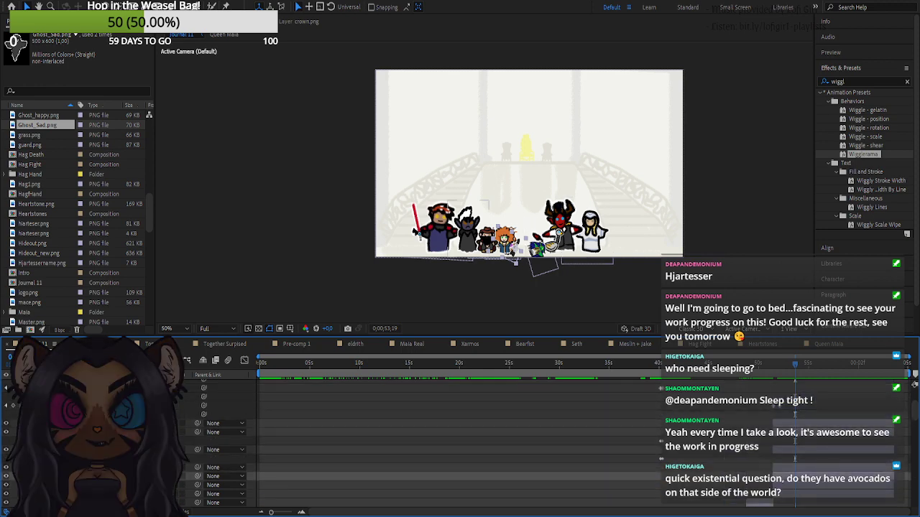
left_click(38, 433)
left_click(38, 441)
scroll(38, 439, "up", 2)
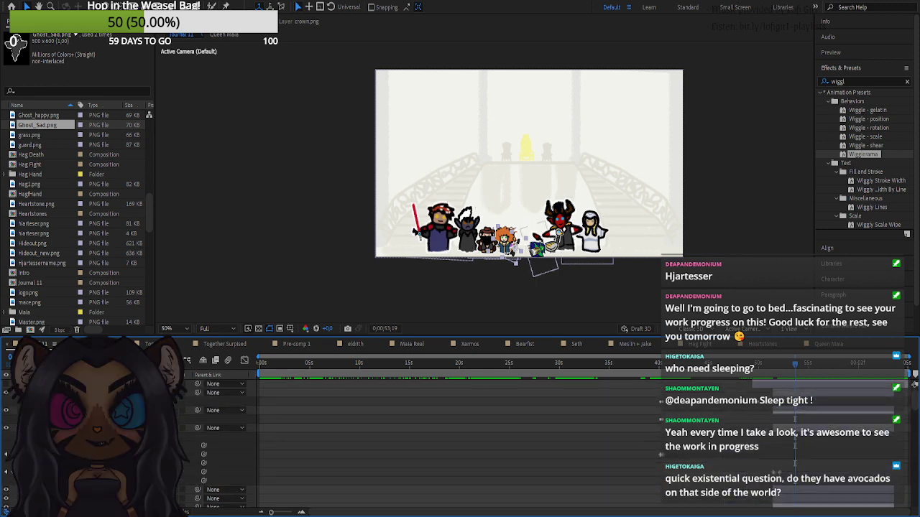
left_click(38, 428)
left_click(38, 410)
left_click(39, 392)
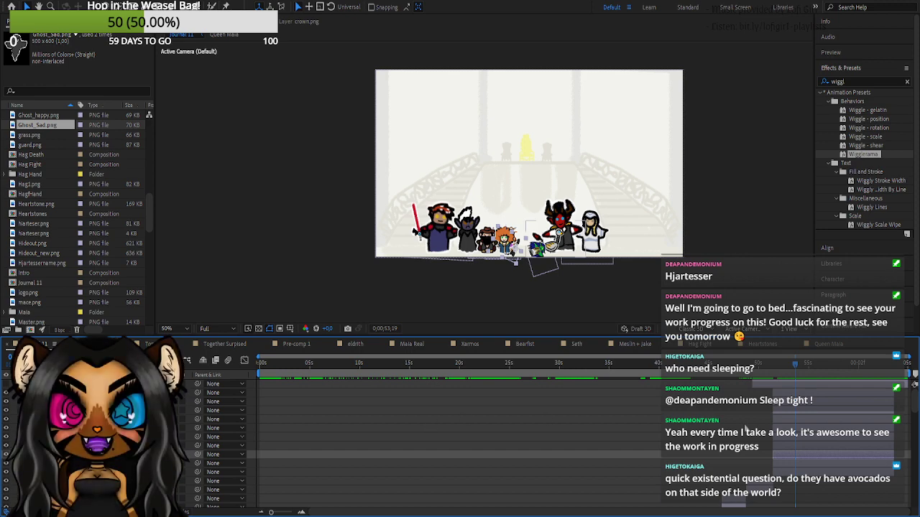
- Select all the copied staircase scene layers and preview the scene from 0:00:51:13 to about 0:00:53:00
left_click(809, 391)
left_click(805, 471, "shift")
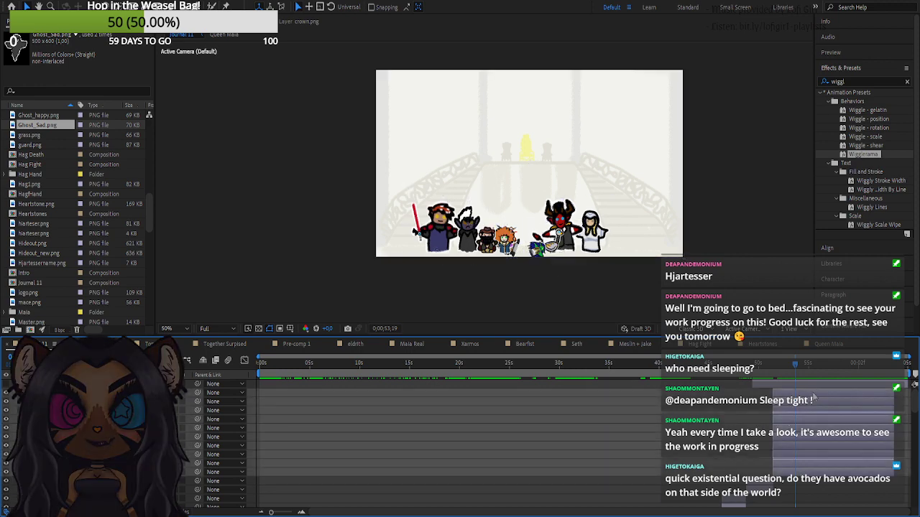
left_click(802, 368)
left_click_drag(803, 371, 774, 373)
key("space")
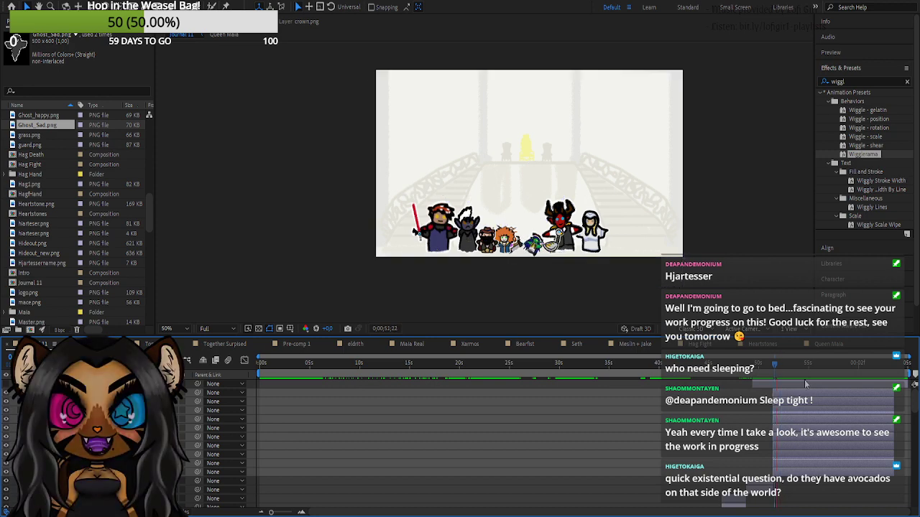
key("space")
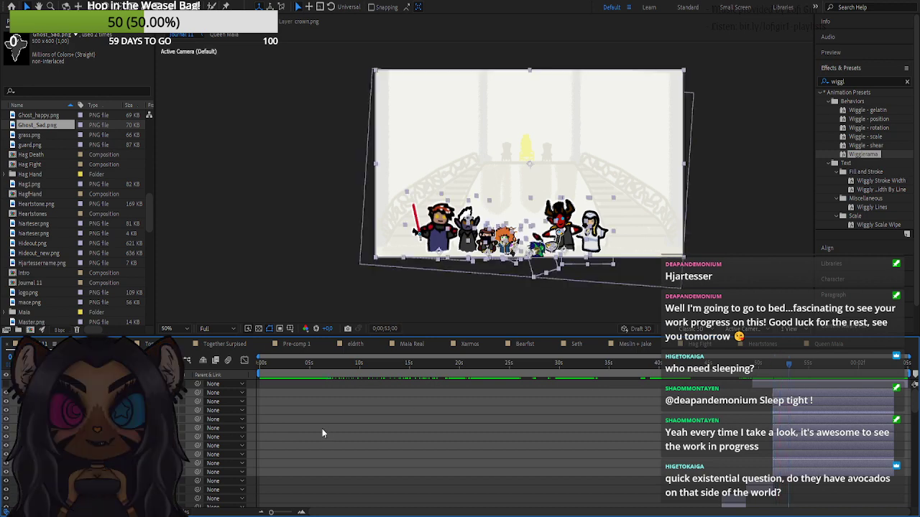
- Expand the red-faced horned character's layer and add a Position keyframe at 0;00;53;00
left_click(329, 480)
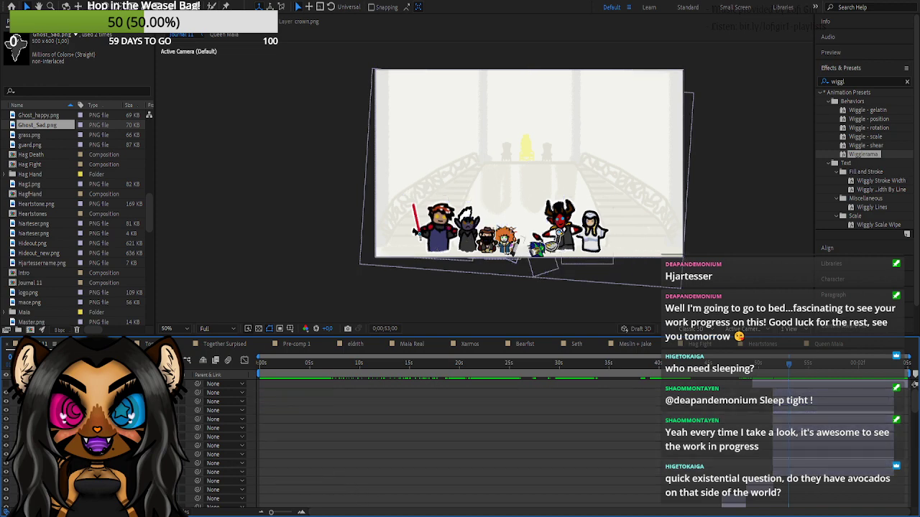
left_click(36, 446)
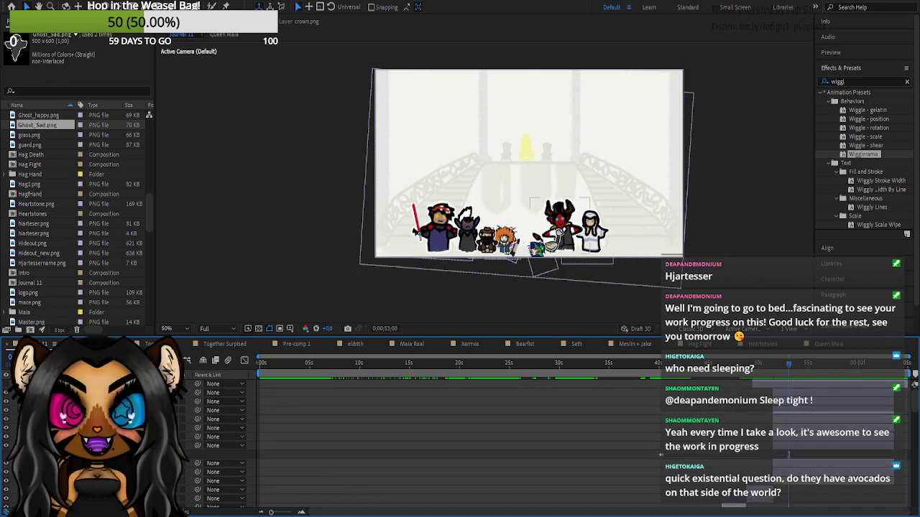
left_click(44, 454)
scroll(44, 454, "down", 1)
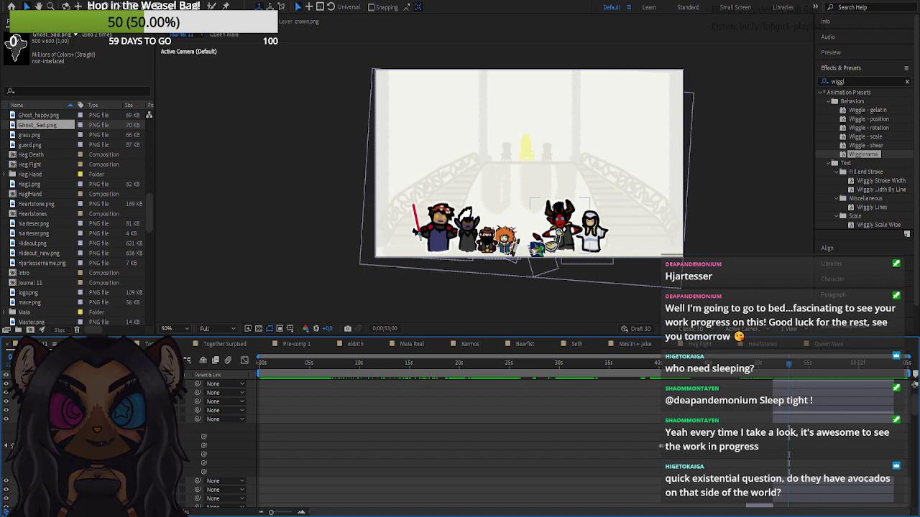
left_click(13, 445)
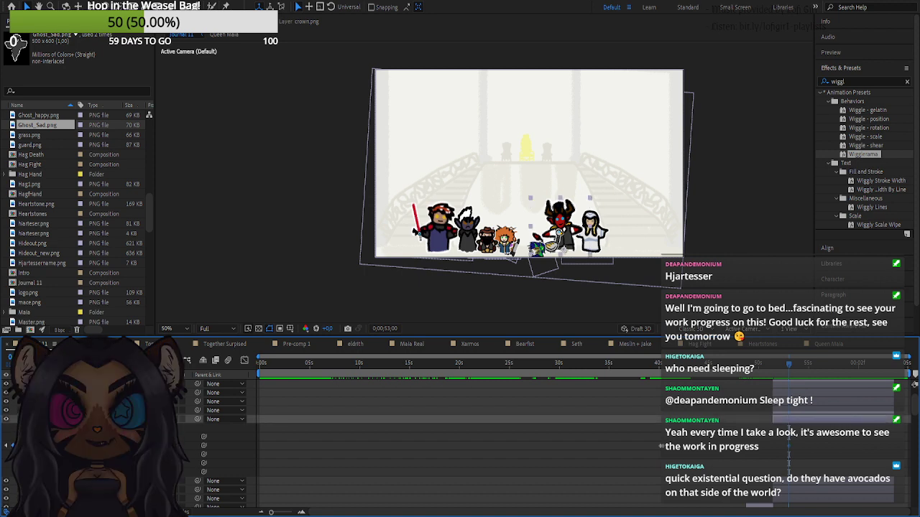
- Keyframe the horned character's position at 0;00;53;01, and shift the character slightly to the left at 0;00;53;05
left_click(303, 512)
left_click(303, 512)
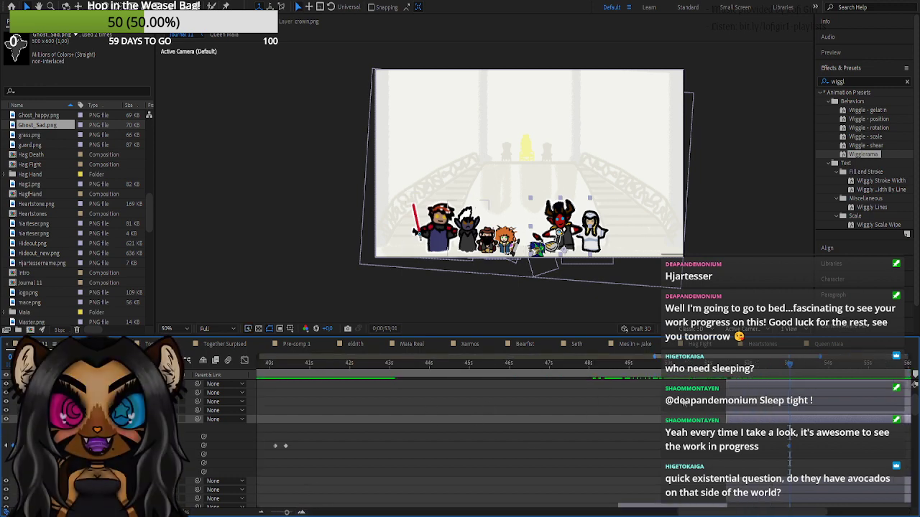
left_click_drag(791, 369, 799, 368)
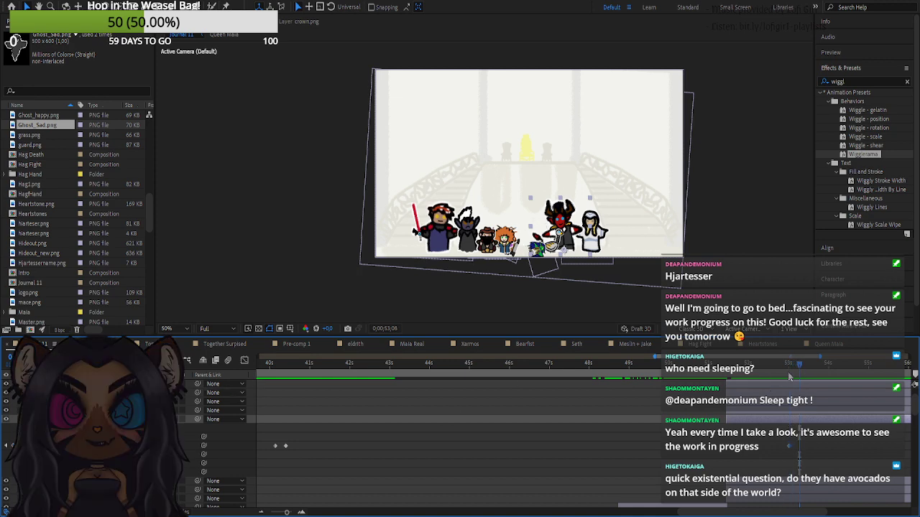
left_click_drag(798, 368, 794, 368)
mouse_move(137, 445)
left_mouse_down()
mouse_move(121, 446)
mouse_move(130, 445)
left_mouse_up()
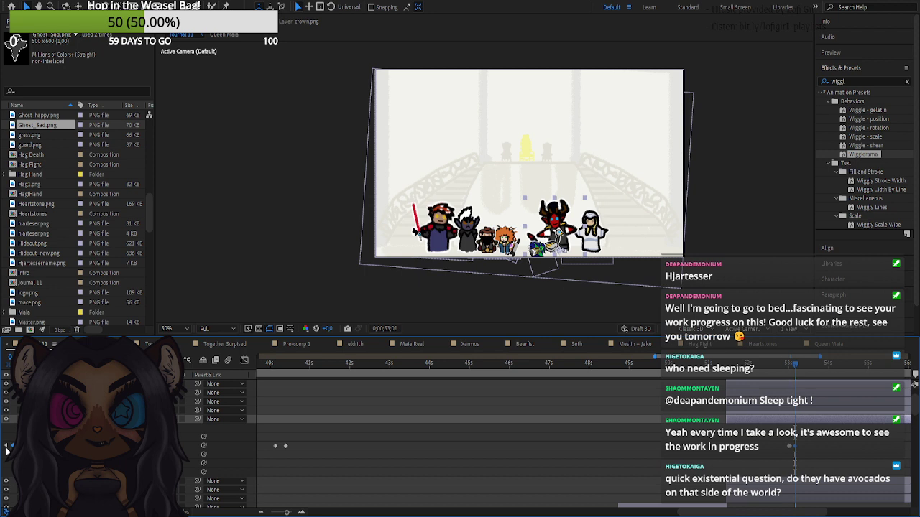
- Add Rotation keyframes to the horned character's layer at 0;00;53;01 and 0;00;53;05
left_click_drag(7, 450, 6, 445)
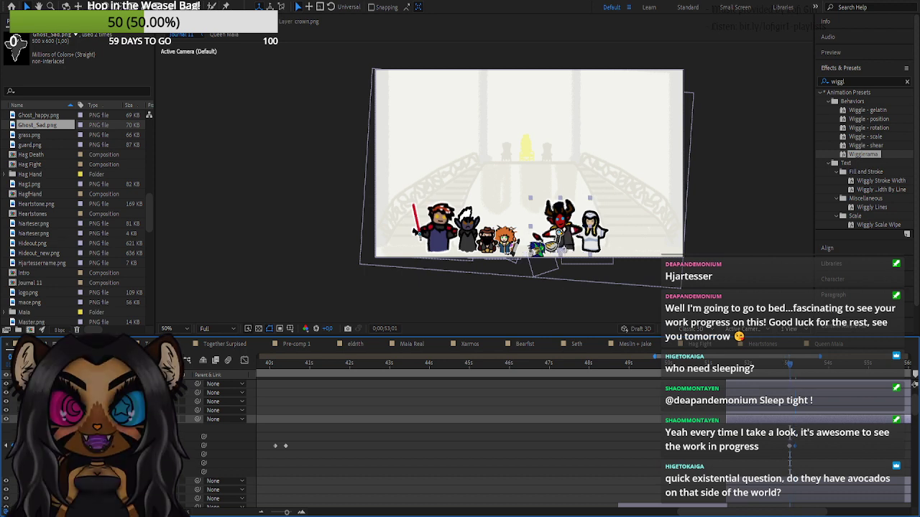
left_click(19, 446)
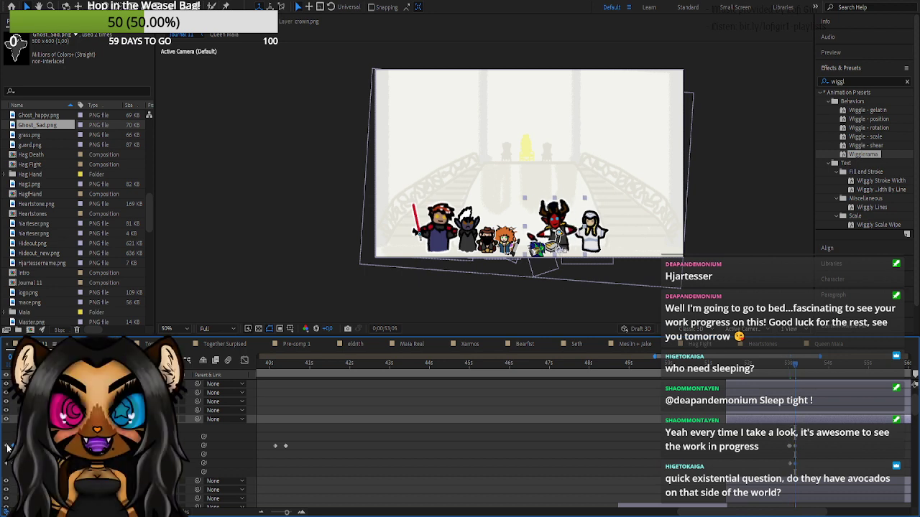
key("Page_Up")
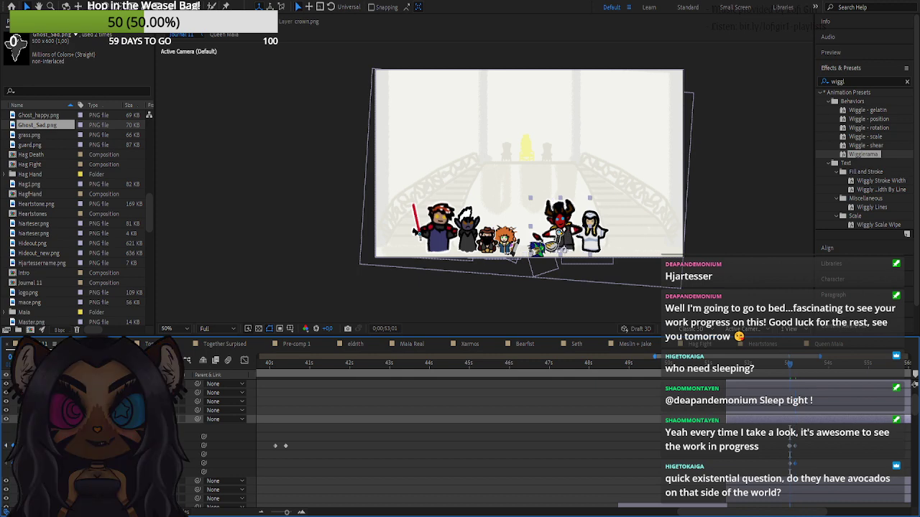
- Tilt the horned character counterclockwise at 0;00;53;03 and scrub through the movement up to 0;00;53;05
left_click(302, 512)
left_click(302, 512)
left_click(302, 512)
left_click(814, 372)
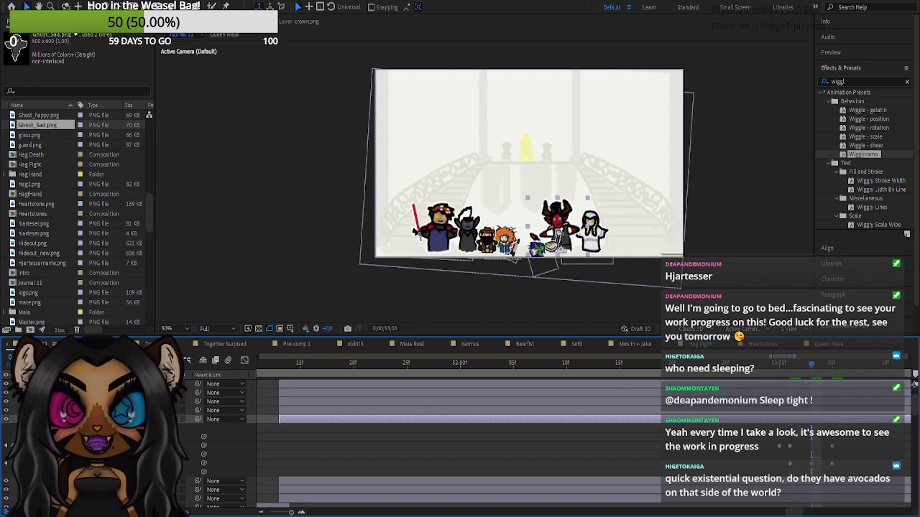
left_click_drag(146, 464, 137, 464)
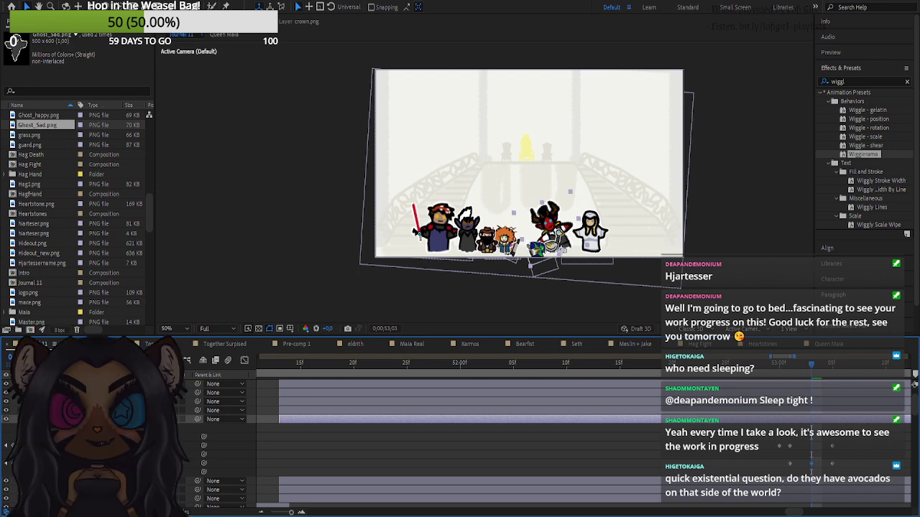
left_click(791, 373)
left_click_drag(794, 375, 835, 376)
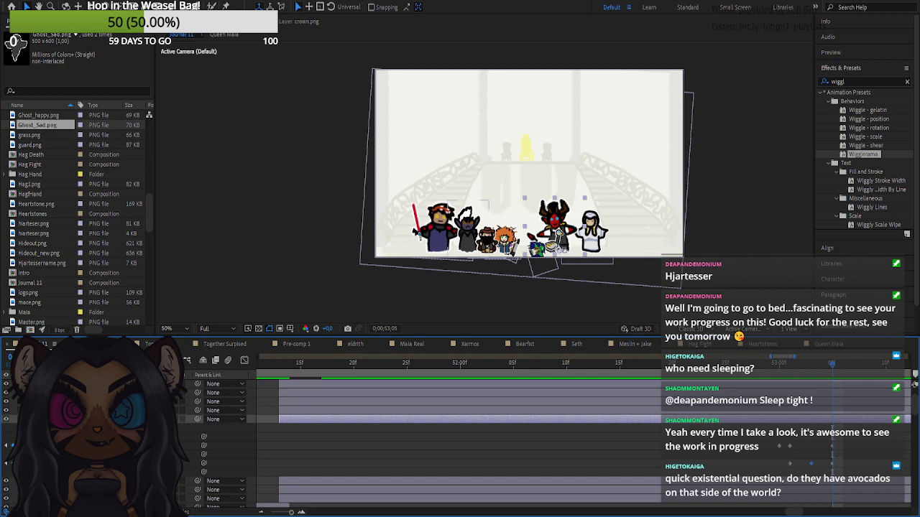
- Select the small blue-and-green character beside the horned one and set Position keyframes at 0;00;53;05 and 0;00;53;01
scroll(531, 445, "up", 1)
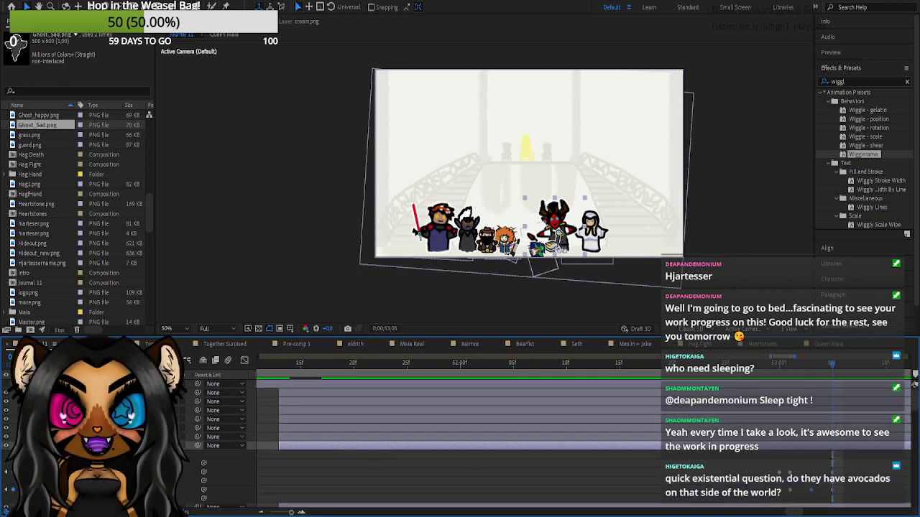
left_click(37, 410)
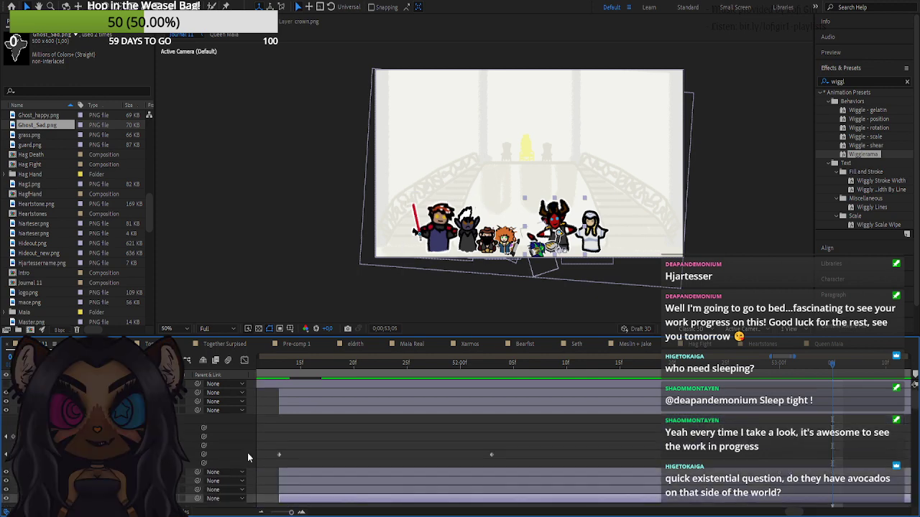
scroll(618, 438, "down", 3)
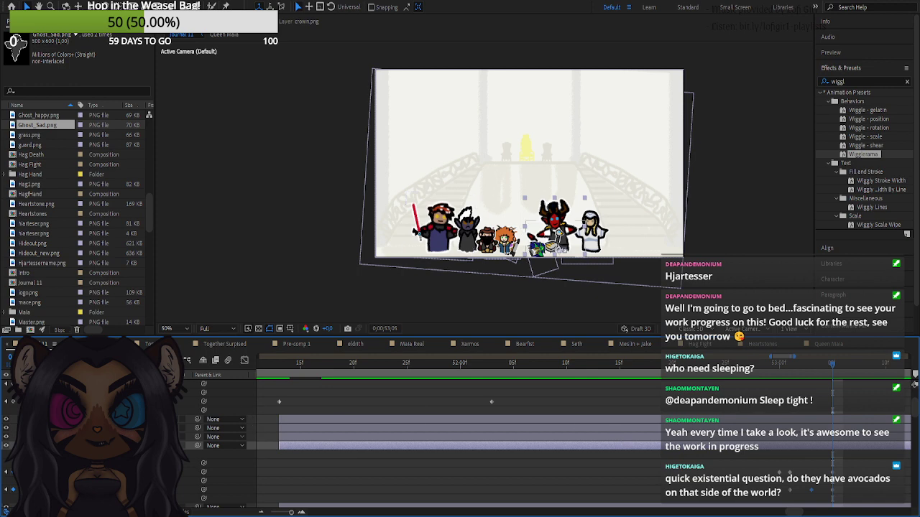
left_click(539, 249)
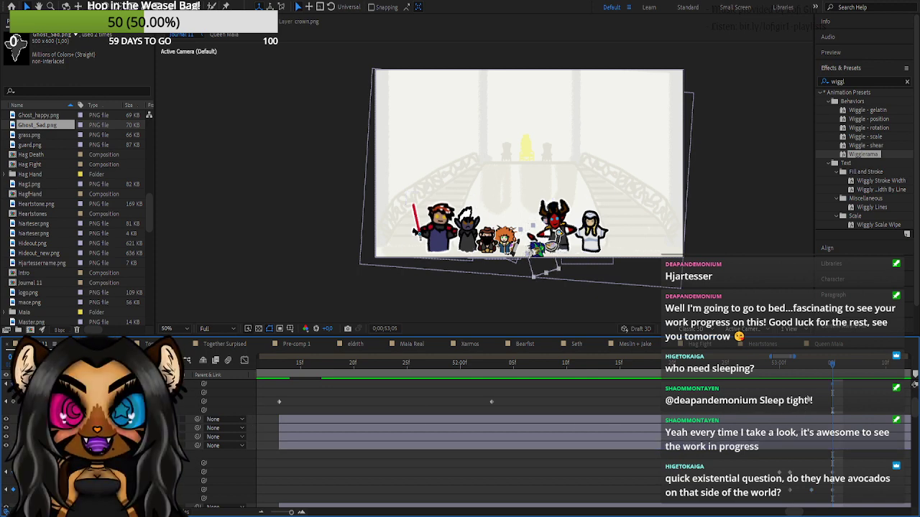
left_click_drag(832, 365, 794, 364)
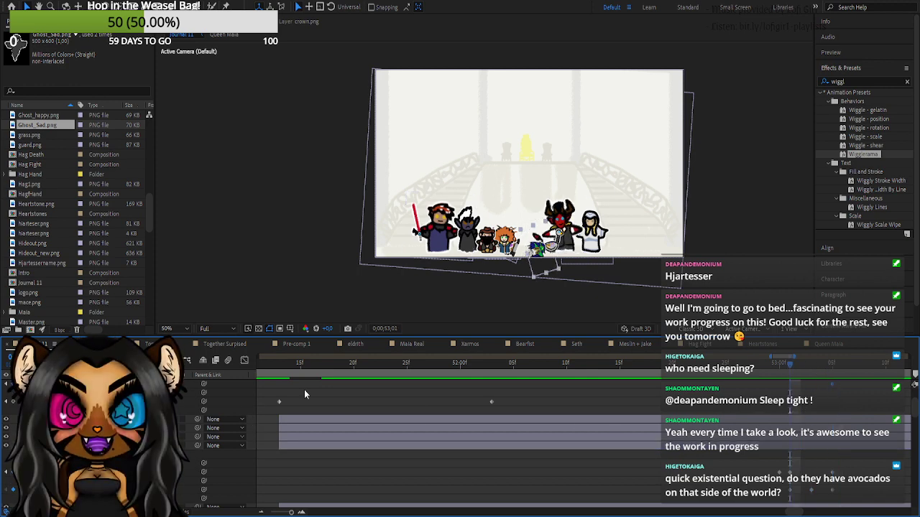
scroll(523, 458, "up", 2)
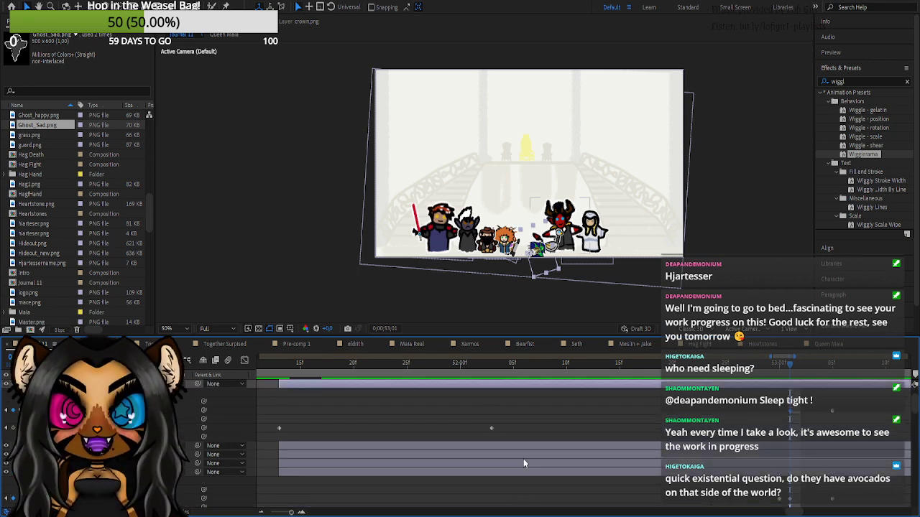
- Move the small blue-and-green character slightly right and up in front of the horned character at 0;00;53;05, and scrub the motion
key("Page_Down")
key("Page_Down")
key("Page_Down")
key("Page_Down")
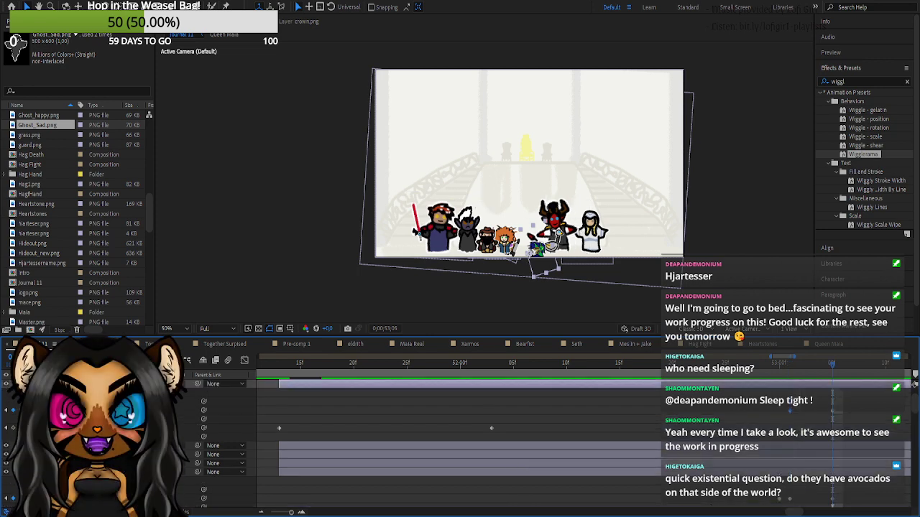
key("Right")
key("Right")
key("Right")
key("Right")
key("Right")
key("Right")
key("Right")
key("Right")
key("Right")
key("Right")
key("Right")
key("Right")
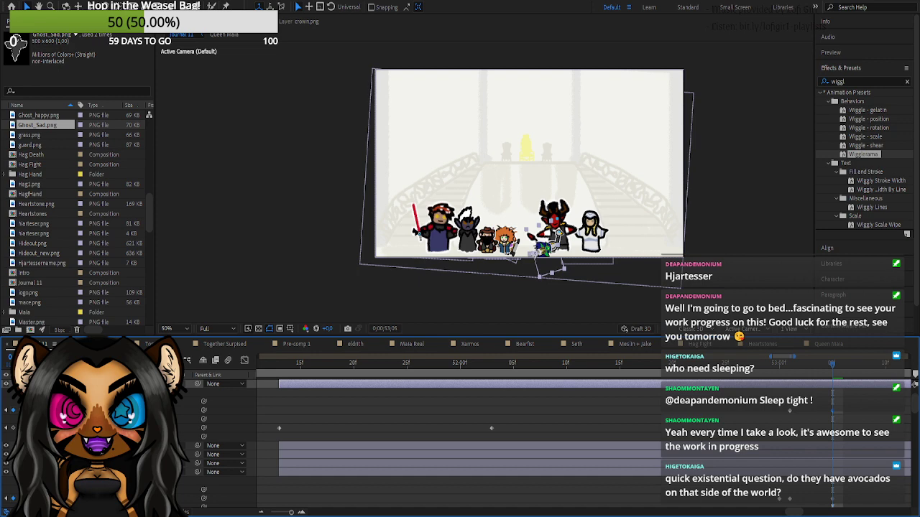
left_click_drag(155, 411, 118, 411)
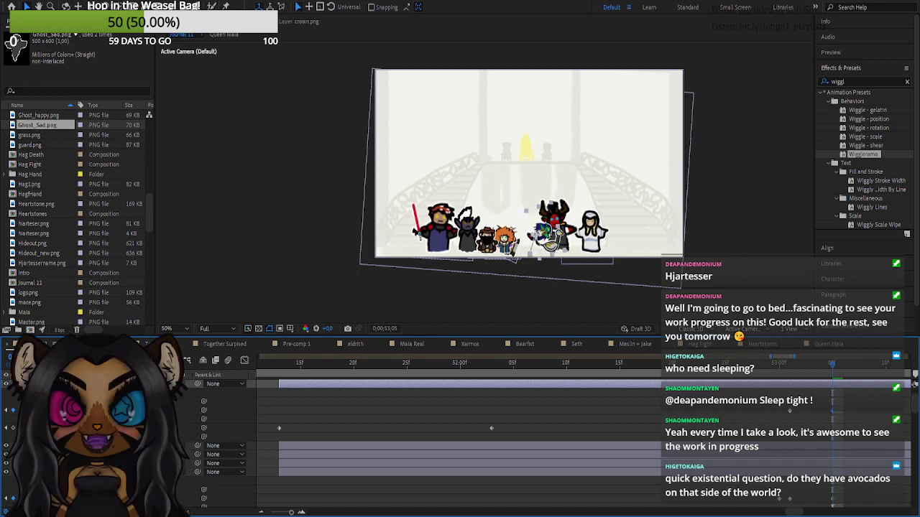
left_click_drag(803, 366, 830, 373)
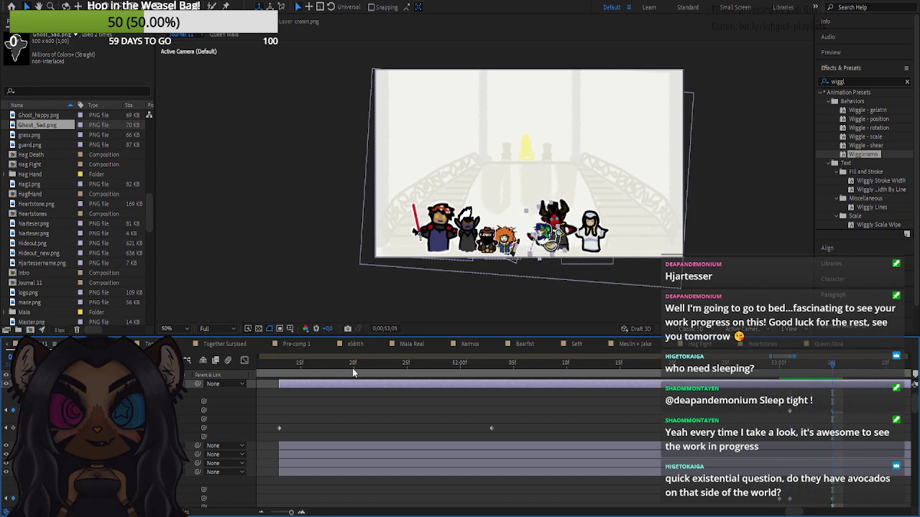
- Collapse the two animated layers and move the grey white-haired character's layer three places down the stack
left_click(39, 384)
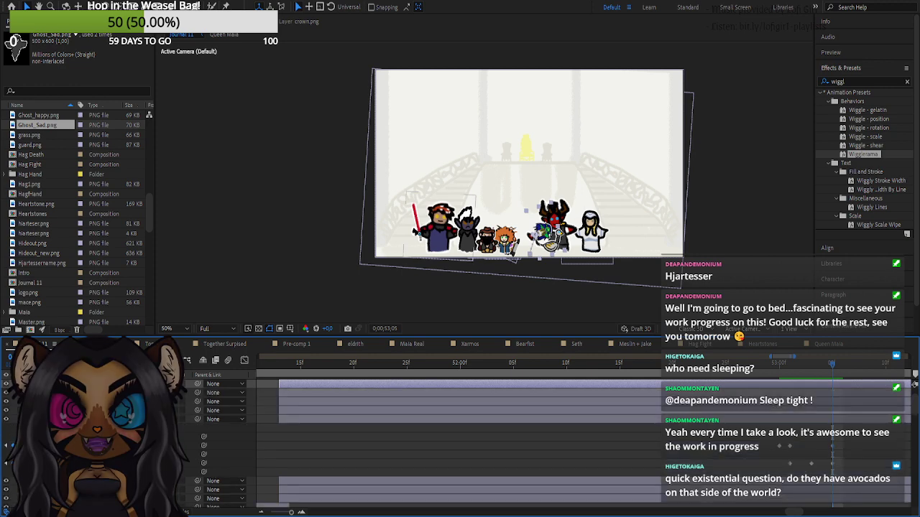
left_click(39, 419)
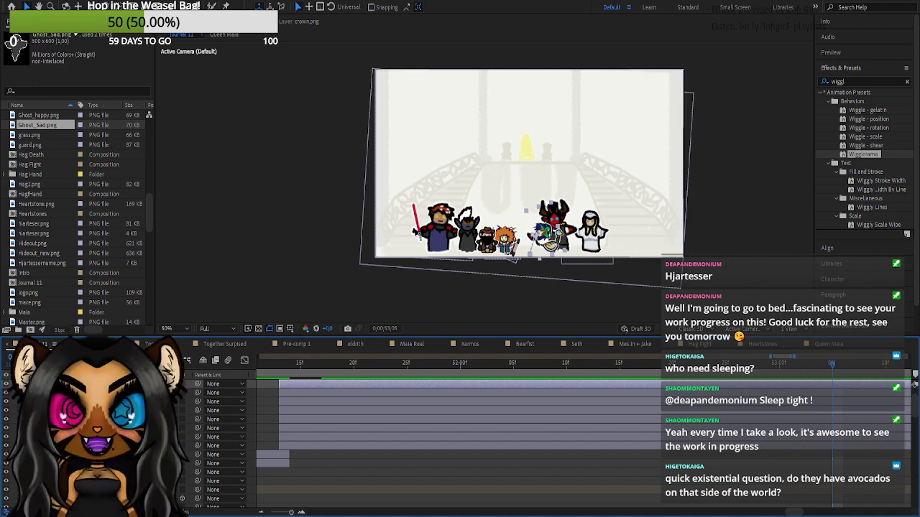
left_click(79, 402)
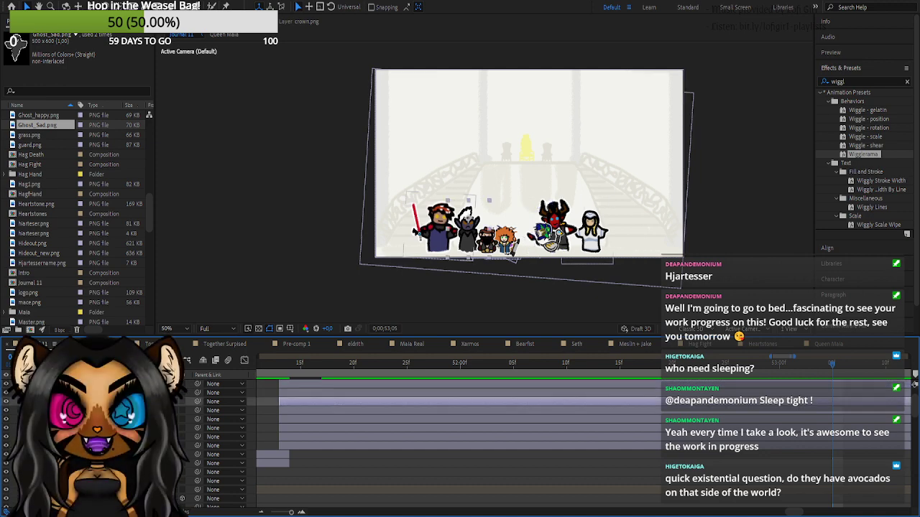
key("p")
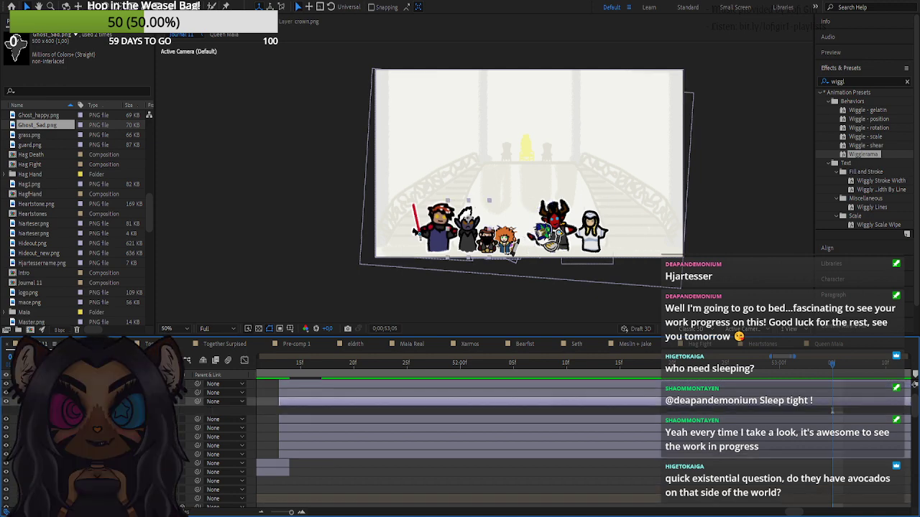
key("p")
left_click_drag(79, 402, 79, 424)
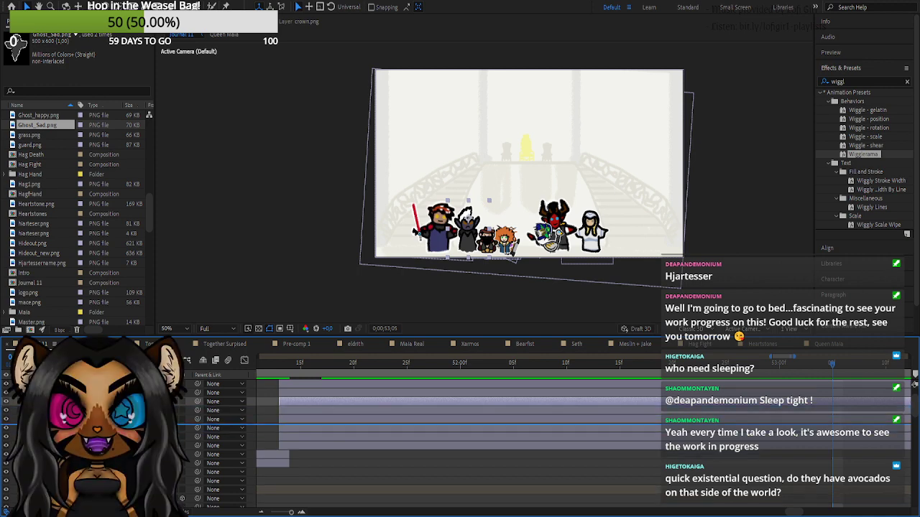
left_click_drag(832, 429, 831, 429)
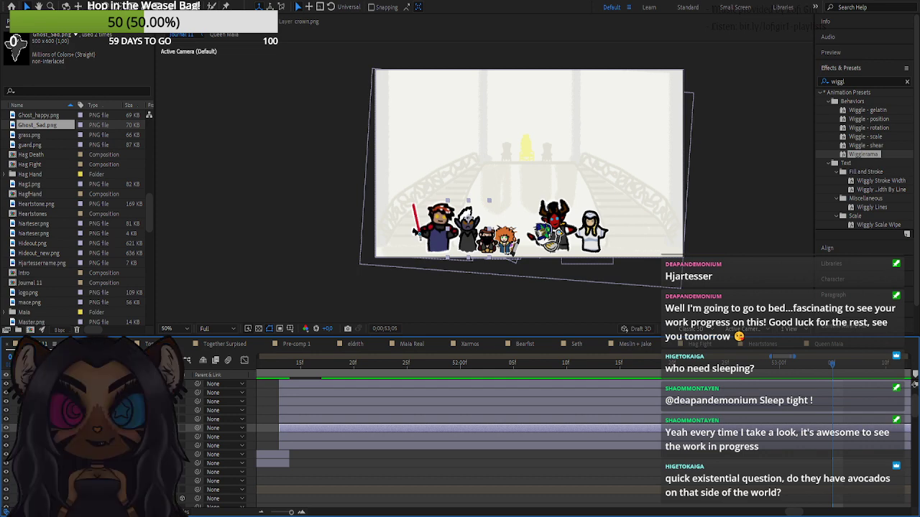
- Reveal the grey white-haired character's transform properties and examine the timeline's layers and keyframes at 0;00;53;02
key("p")
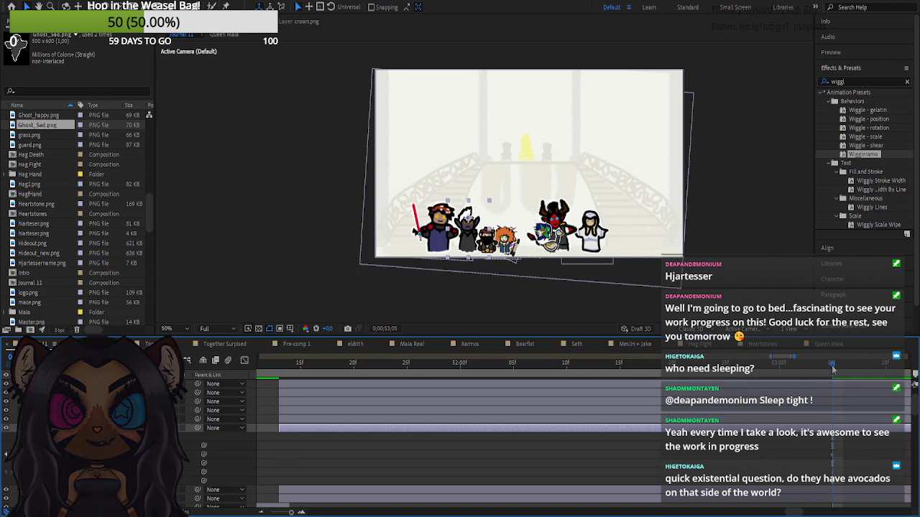
left_click_drag(832, 368, 800, 371)
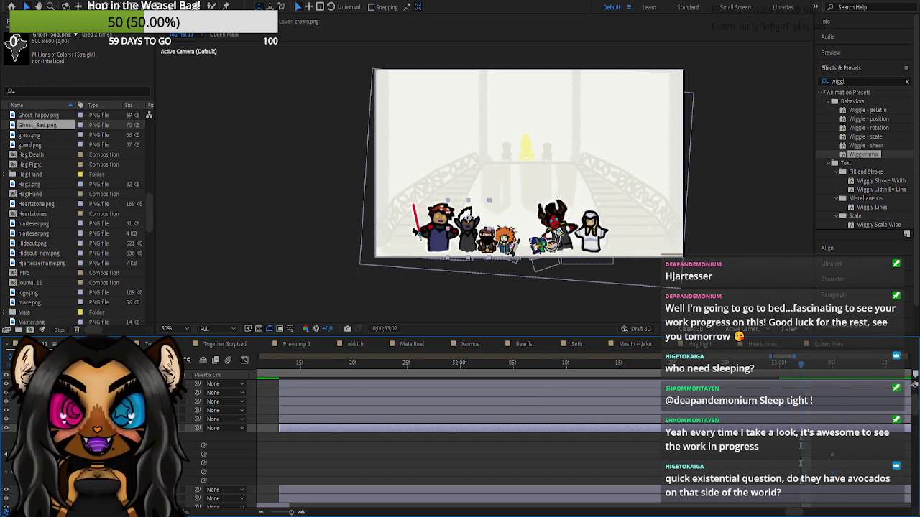
scroll(768, 453, "down", 3)
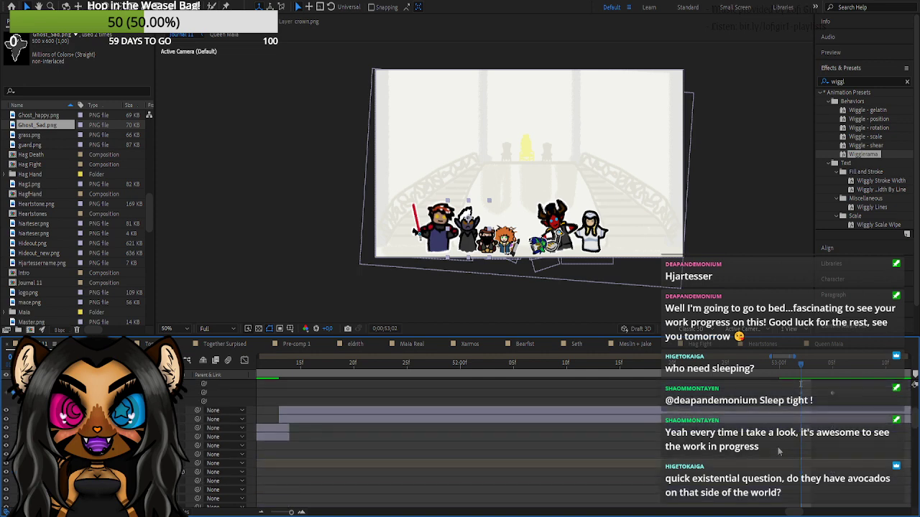
scroll(779, 451, "down", 10)
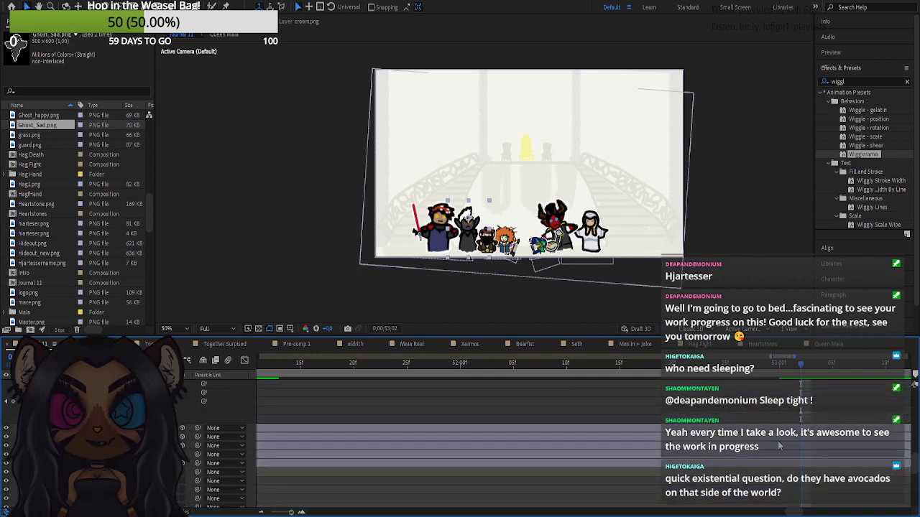
scroll(778, 447, "down", 3)
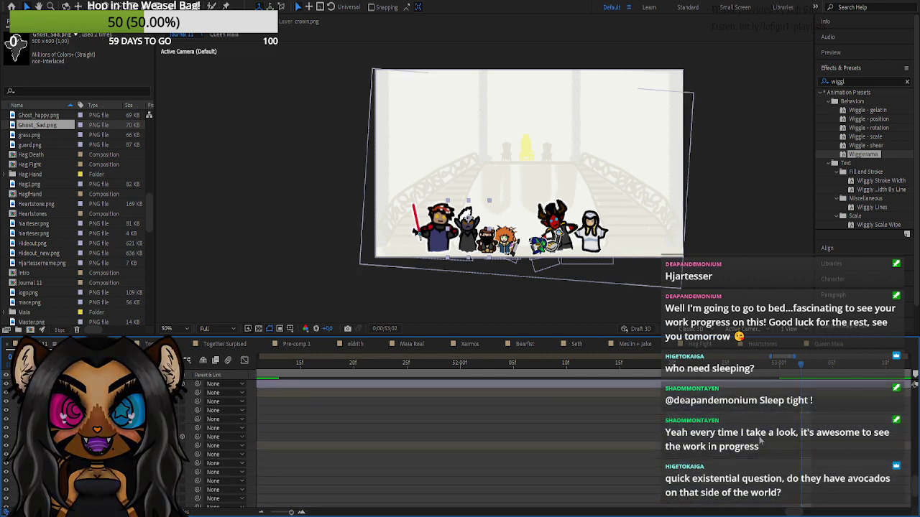
scroll(760, 440, "down", 3)
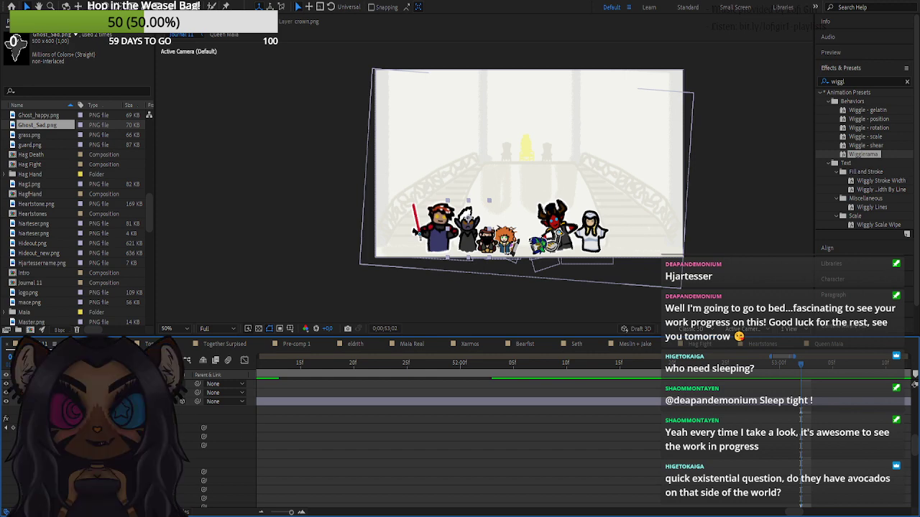
scroll(350, 468, "up", 5)
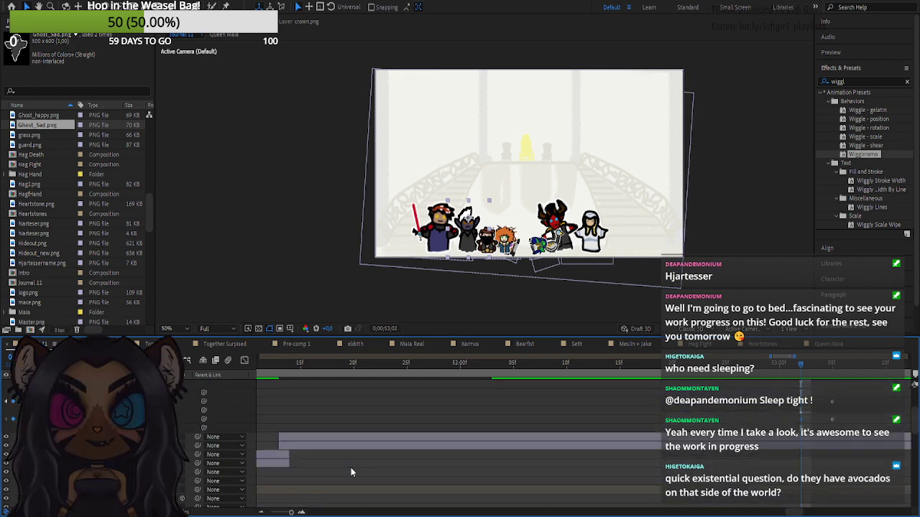
scroll(351, 471, "up", 1)
scroll(263, 441, "down", 2)
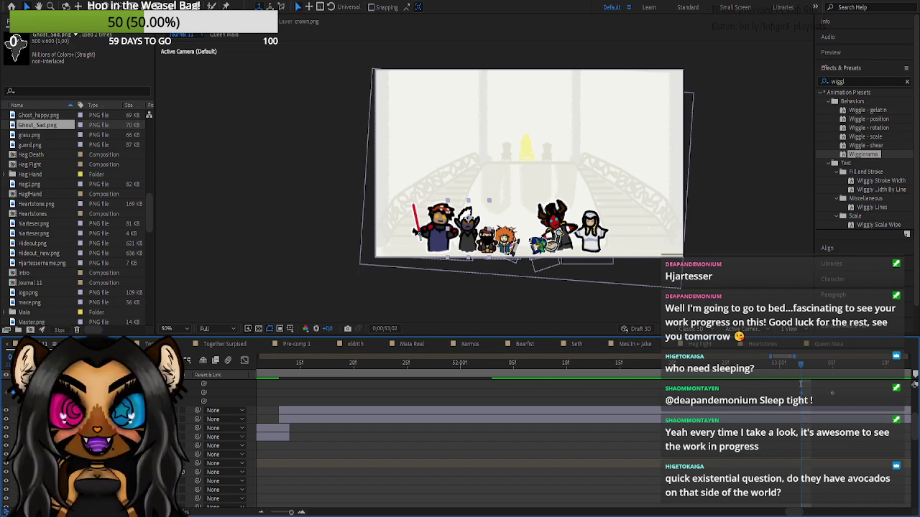
scroll(460, 438, "up", 3)
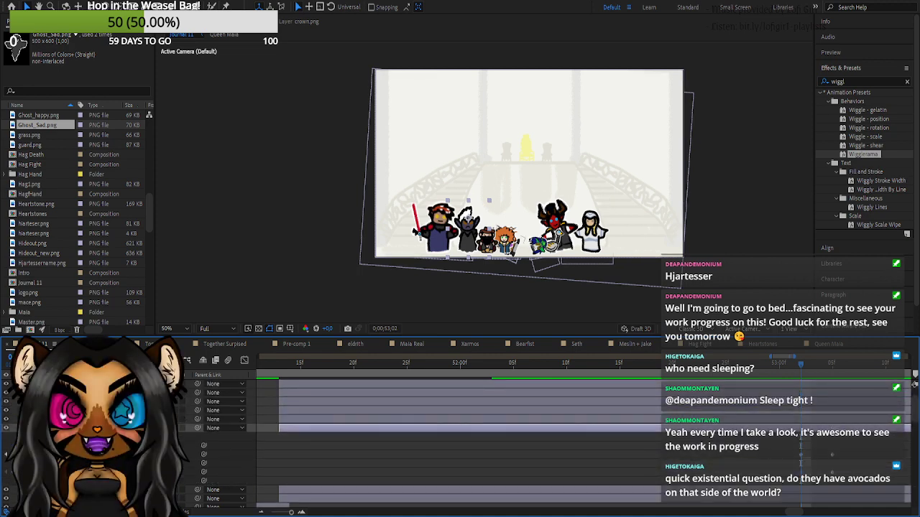
scroll(667, 422, "down", 3)
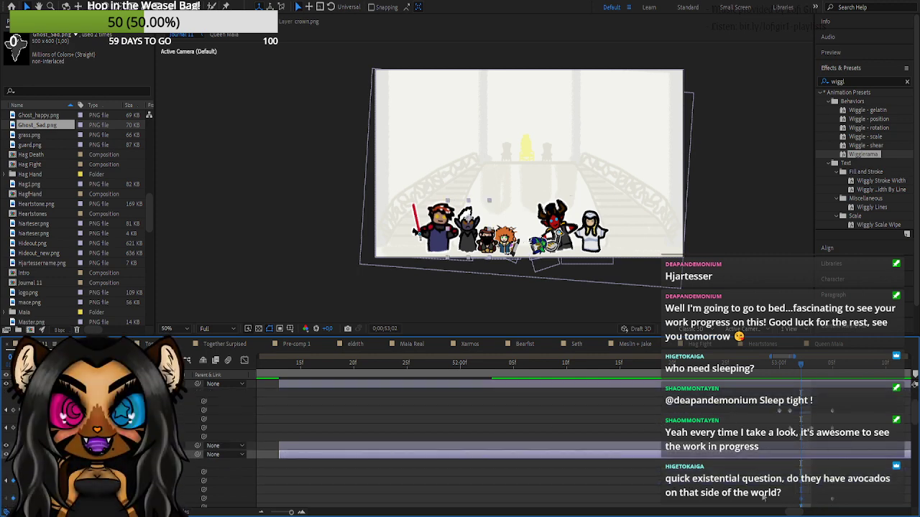
- Keyframe the grey white-haired character's Position and Rotation at 0;00;53;00, 53;01 and 53;05, plus Rotation at 53;03
left_click_drag(799, 368, 780, 380)
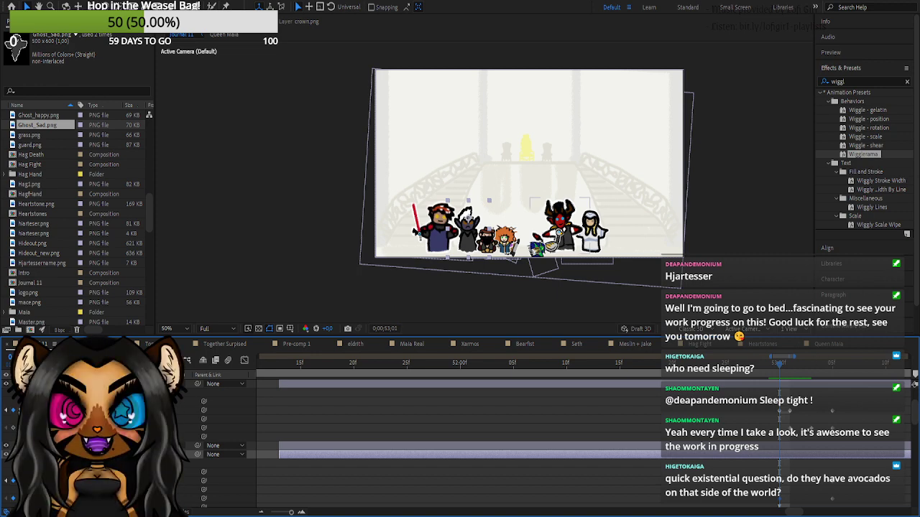
left_click(20, 480)
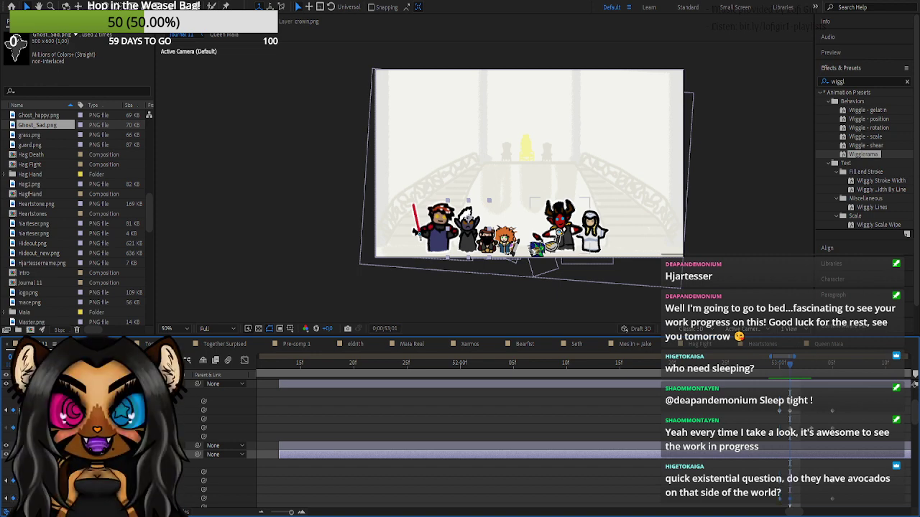
left_click(16, 411)
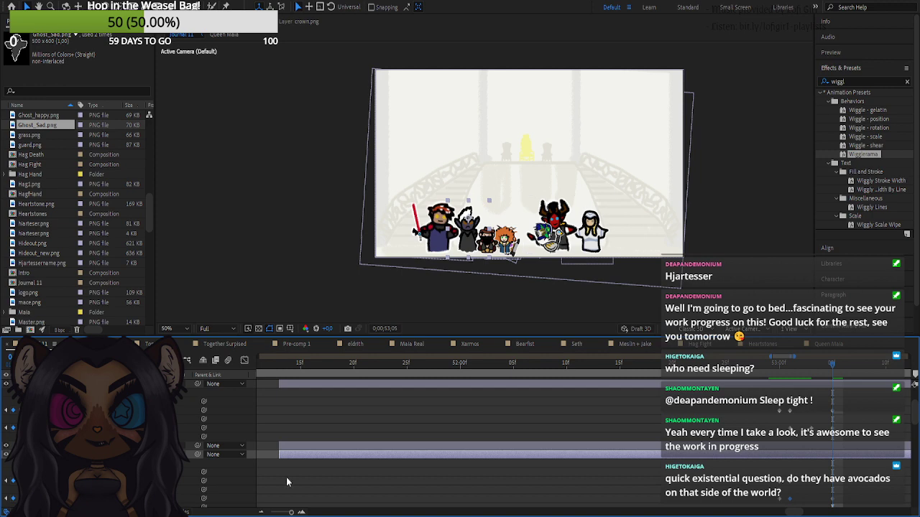
left_click(810, 363)
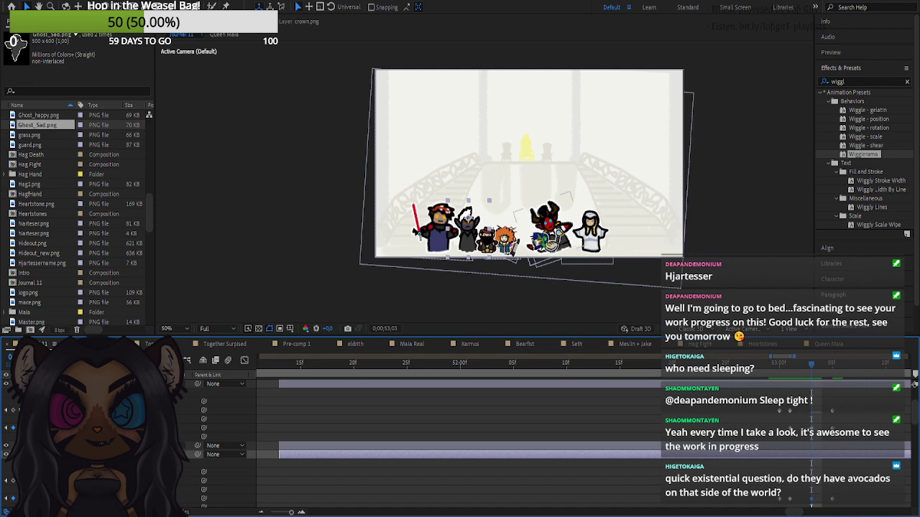
key("k")
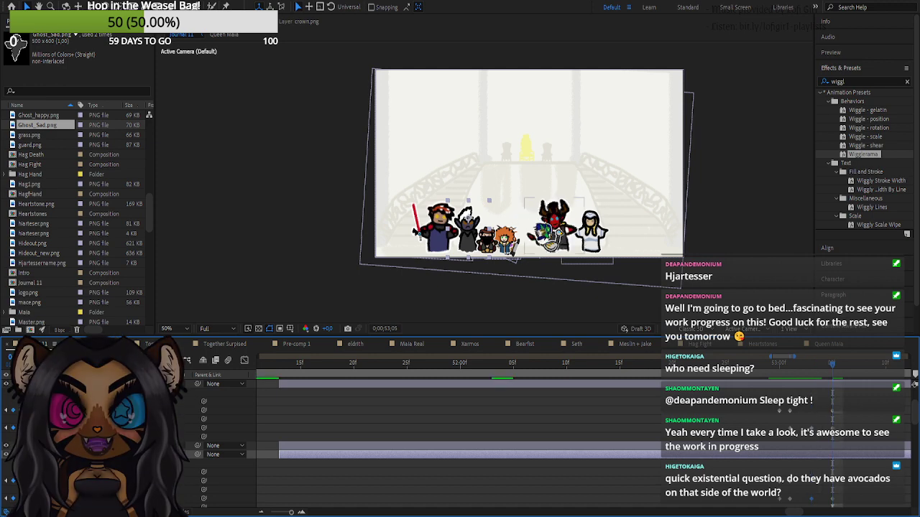
left_click_drag(554, 233, 568, 233)
left_click(811, 428)
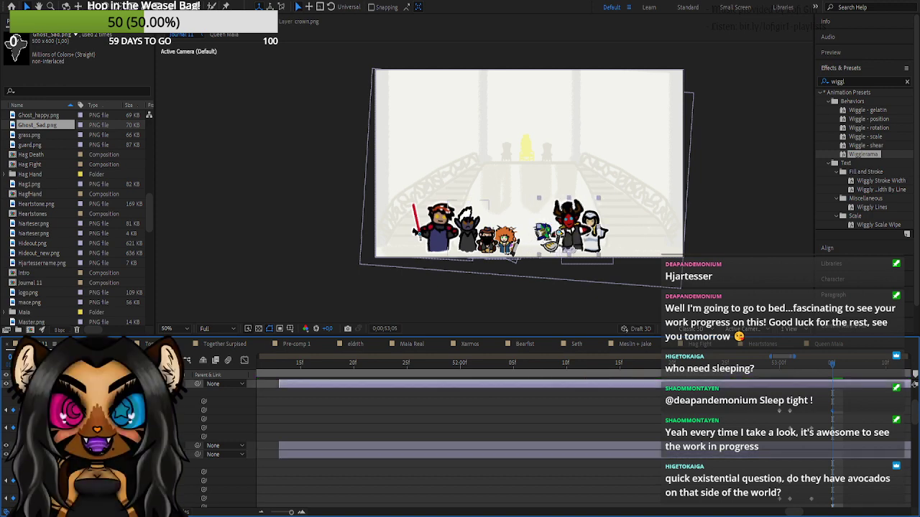
key("ctrl+z")
- Move the grey white-haired character right behind the orange-haired one at 0;00;53;05 and make its layer 3D
left_click_drag(134, 480, 212, 469)
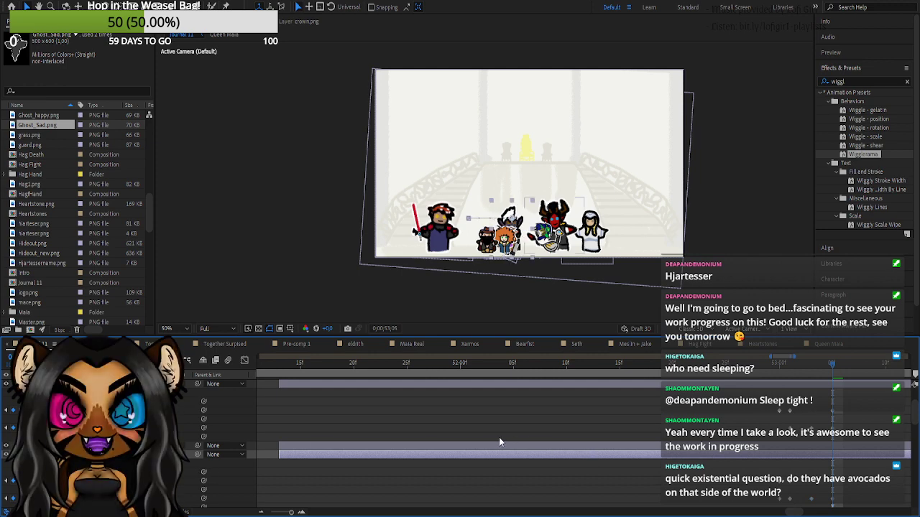
scroll(573, 447, "down", 2)
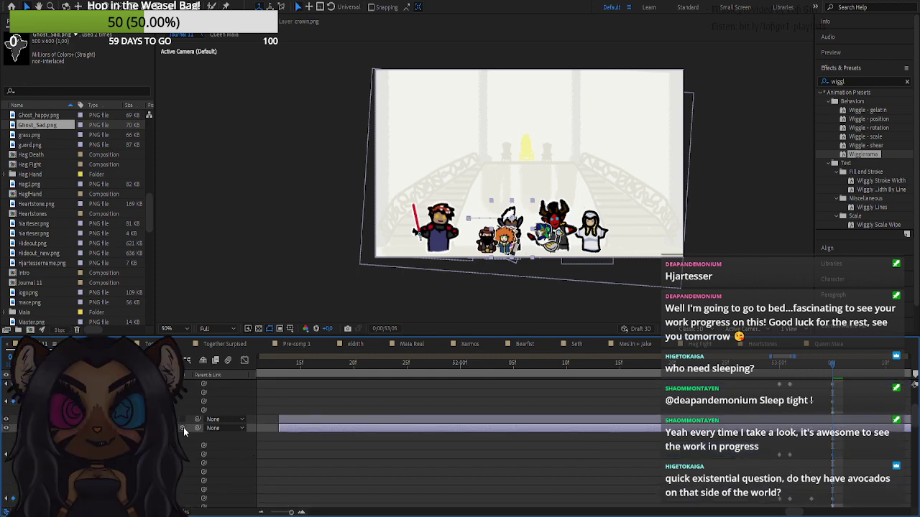
scroll(185, 427, "down", 2)
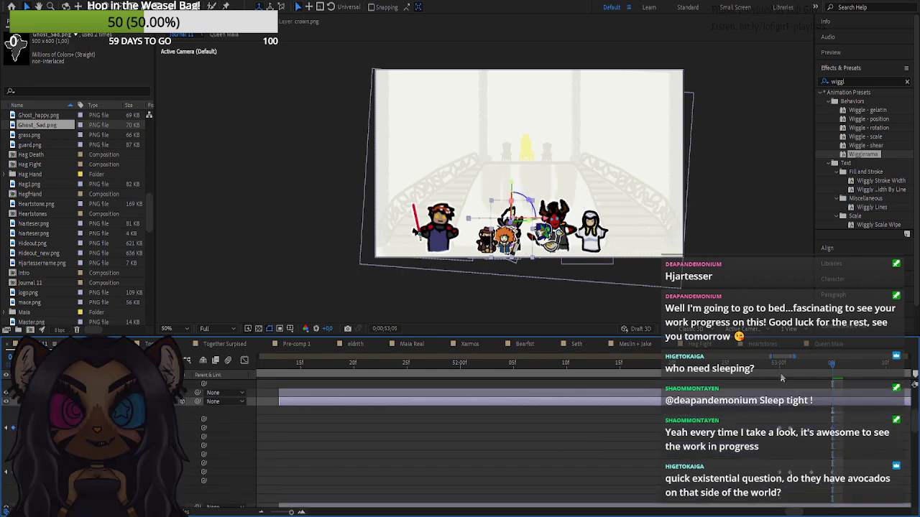
- Keyframe the grey character's Y Rotation at 0;00;53;00 and 0;00;53;01 so it flips to face the other way
left_click(780, 373)
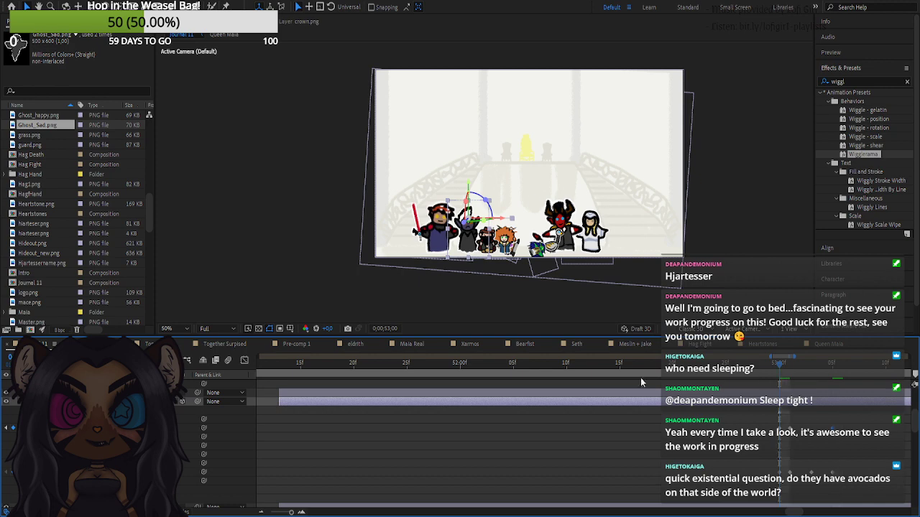
left_click(63, 464)
key("Page_Down")
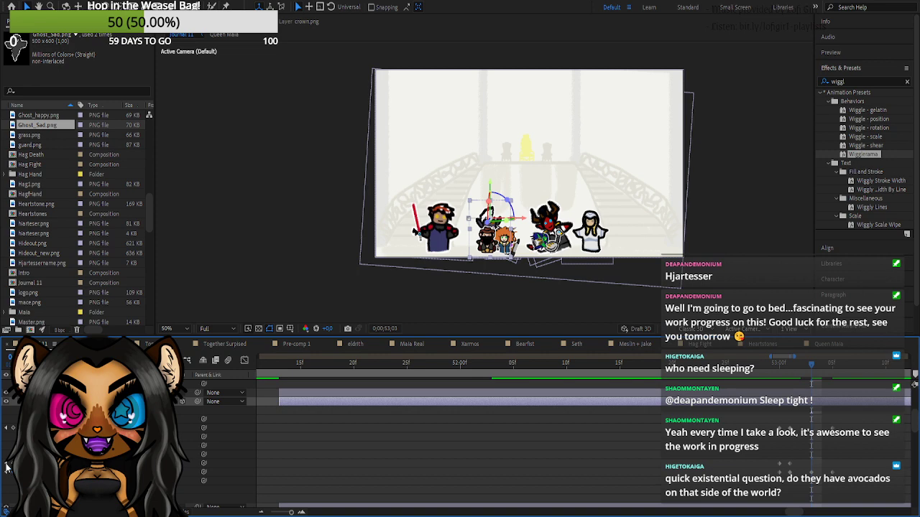
left_click(6, 427)
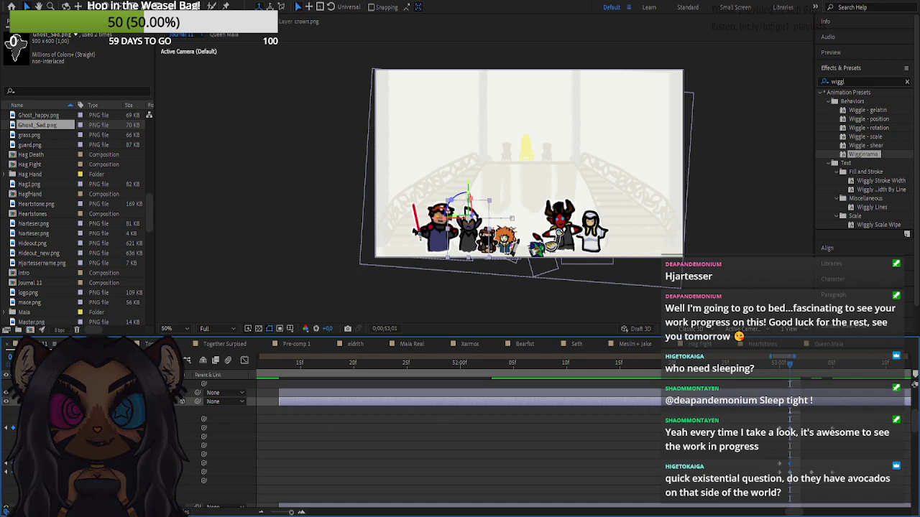
- Move the flipped grey character right at 0;00;53;01 and tilt it slightly left with Z Rotation at 0;00;53;03
left_click_drag(131, 428, 218, 425)
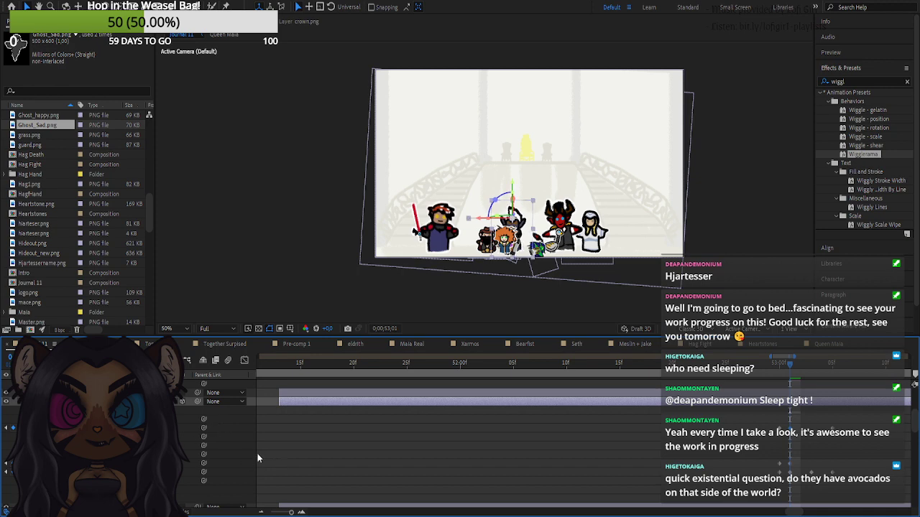
left_click(20, 472)
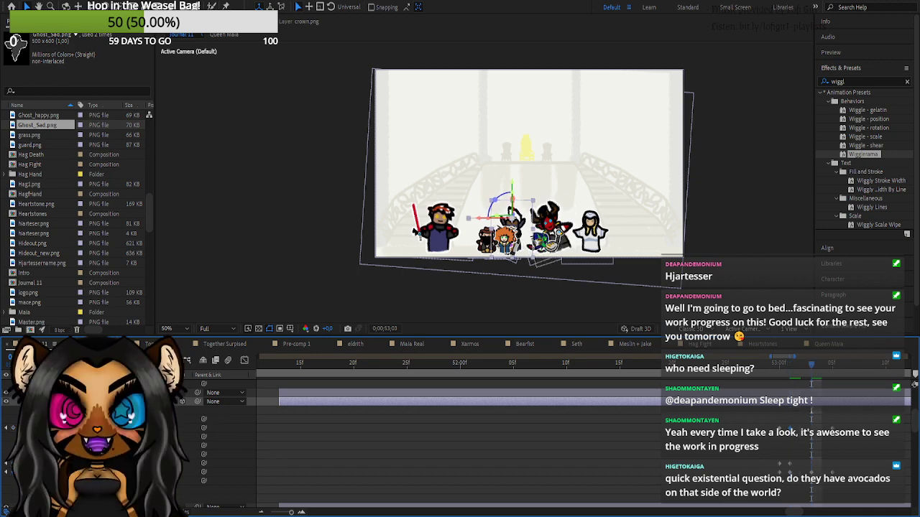
left_click_drag(140, 472, 133, 472)
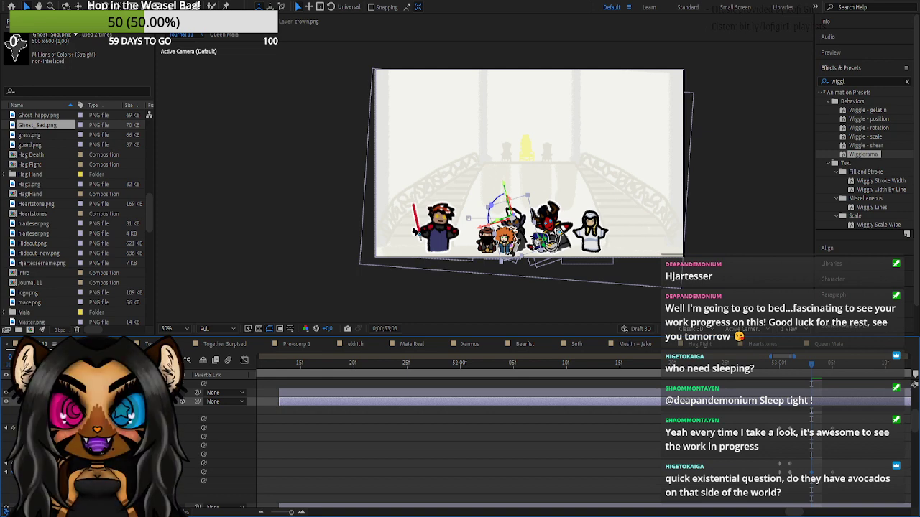
- Lower the grey character's anchor point to its feet at 0;00;53;00 and bring its Position back down to the ground line
left_click(780, 365)
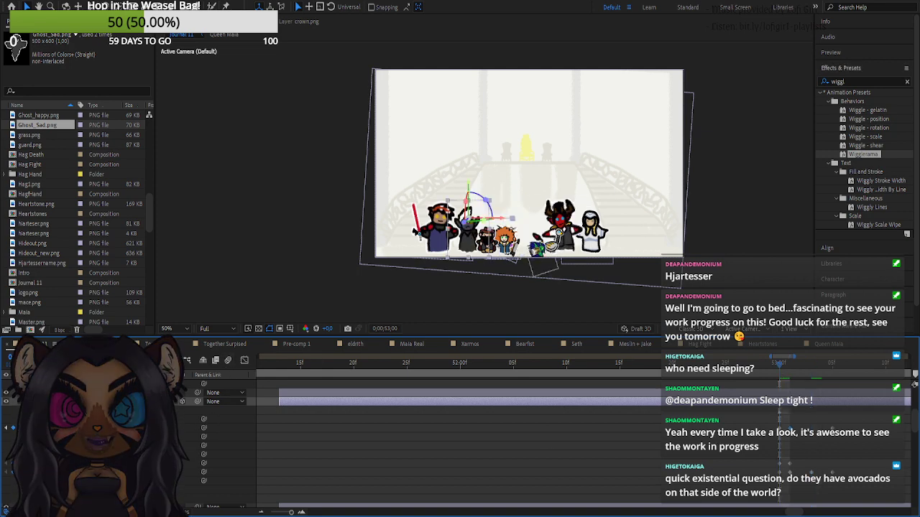
left_click_drag(132, 418, 285, 415)
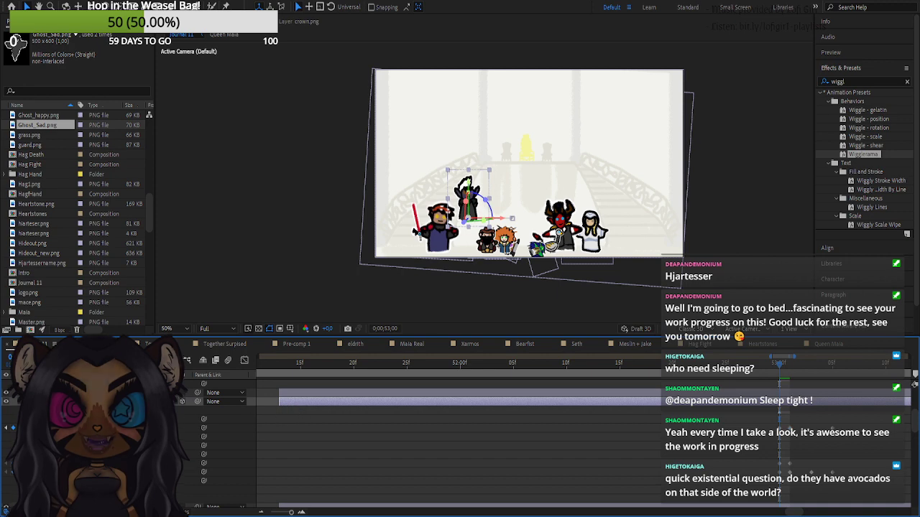
left_click_drag(162, 427, 217, 410)
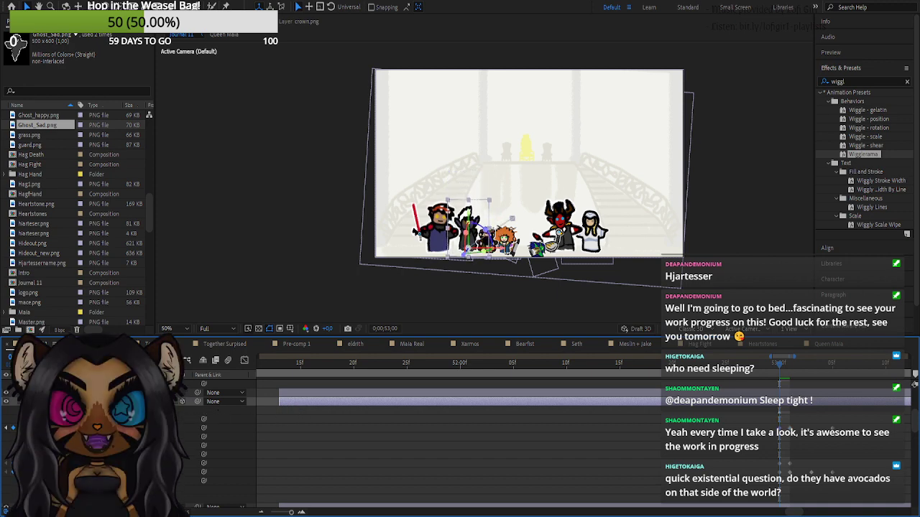
- Adjust the grey character's Position keyframes at 0;00;53;01 and 0;00;53;05 so it stands on the ground behind the orange-haired character
left_click(20, 427)
left_click(13, 428)
left_click(20, 428)
left_click(13, 428)
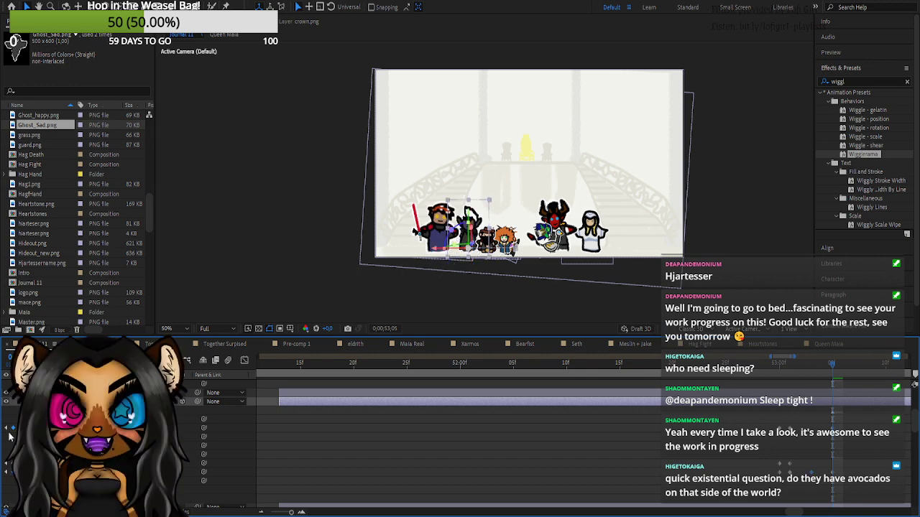
key("Page_Up")
key("Page_Up")
key("Page_Up")
key("Page_Up")
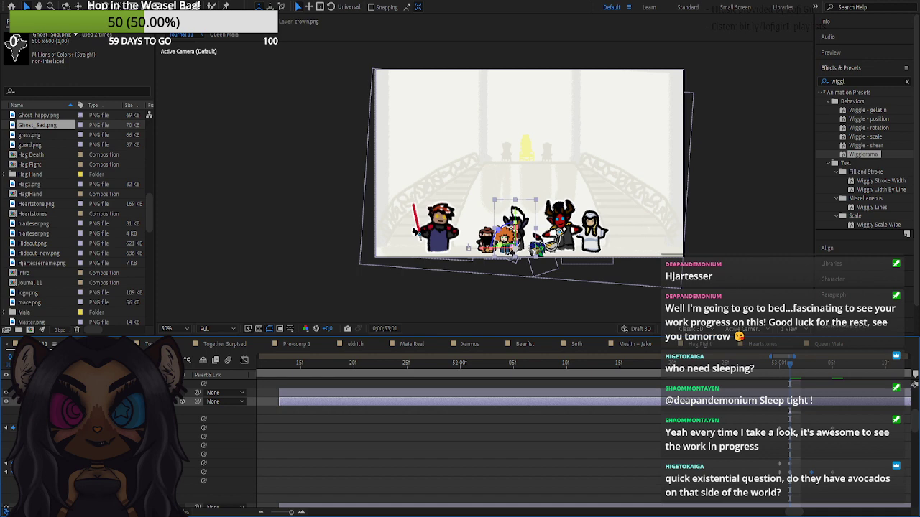
left_click(20, 429)
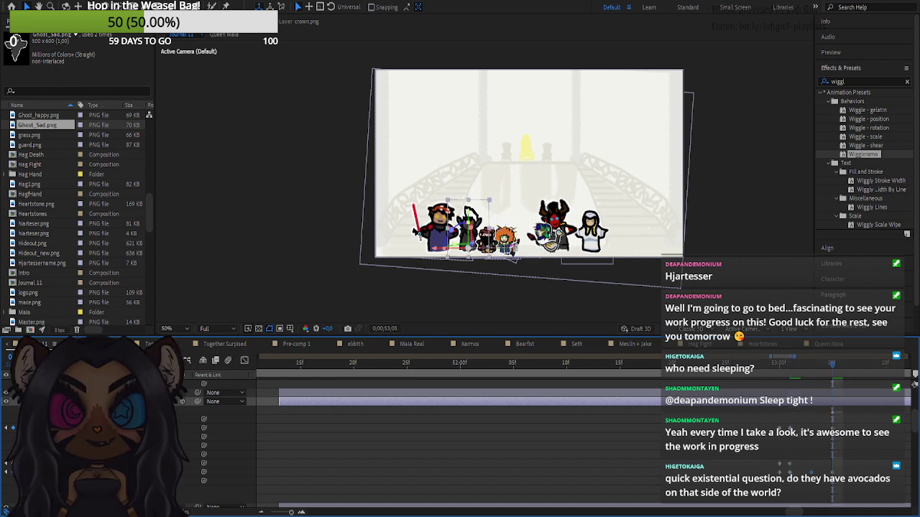
left_click_drag(129, 428, 176, 427)
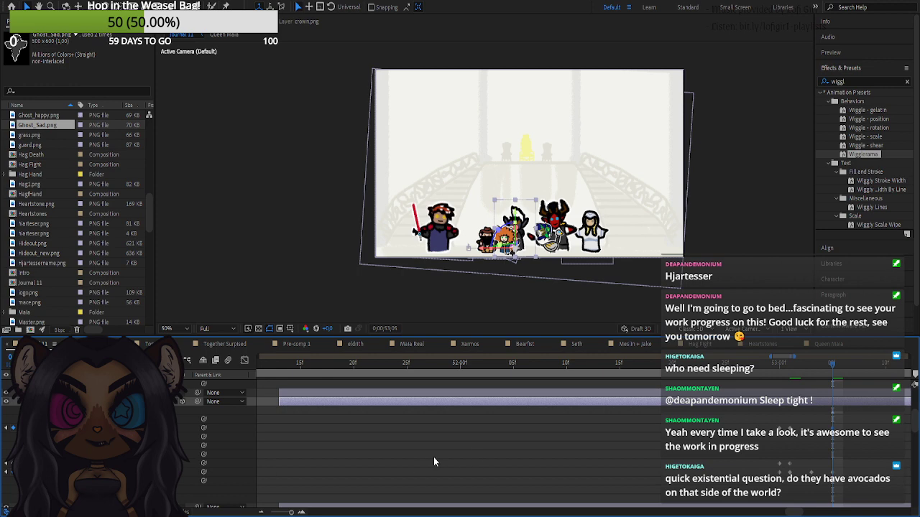
- Scrub through the grey character's motion up to 0;00;53;10 and collapse its layer
key("Page_Up")
key("Page_Up")
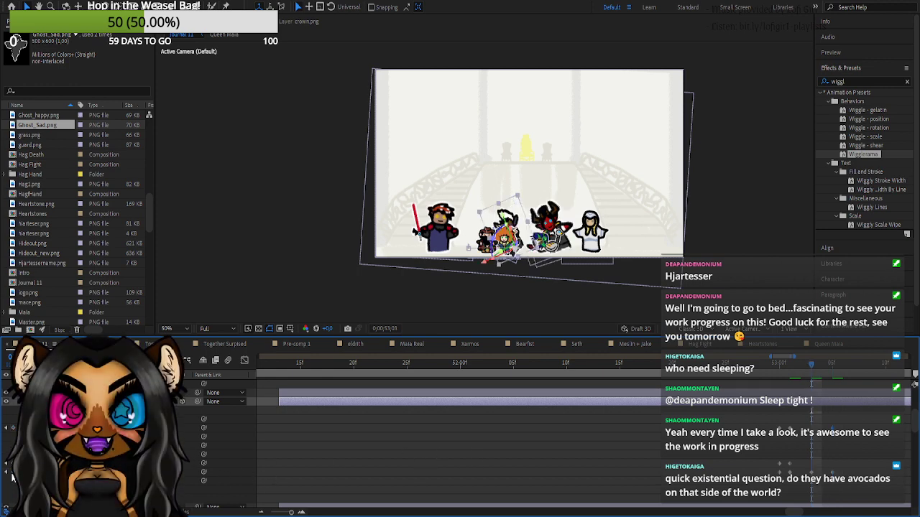
left_click_drag(783, 367, 885, 372)
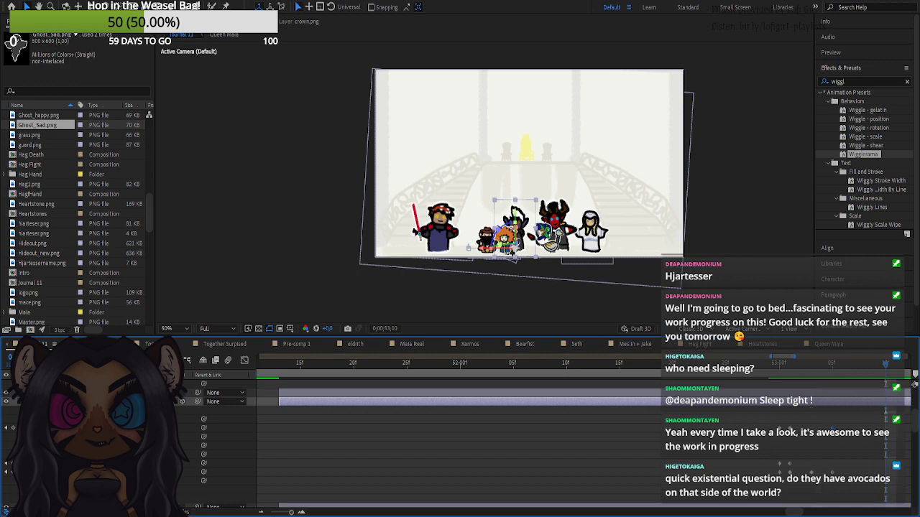
left_click(38, 402)
scroll(38, 402, "up", 2)
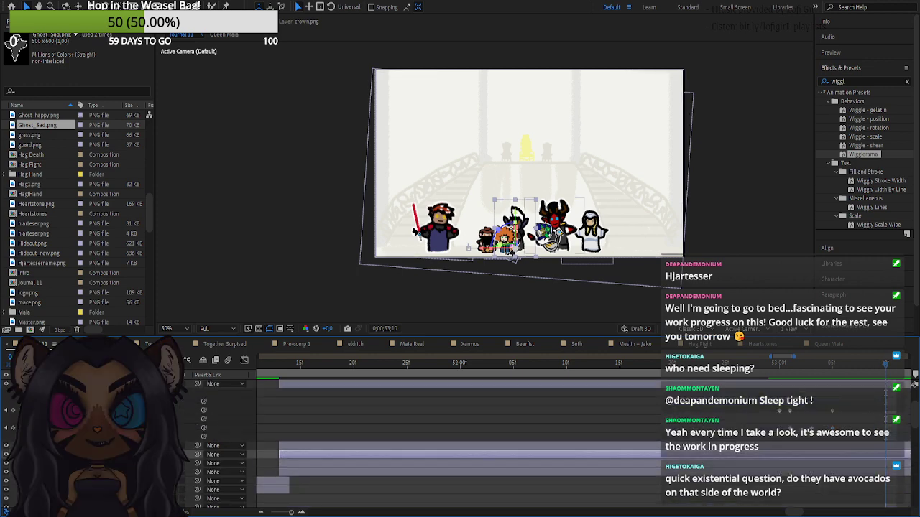
- Select all the character layers, reveal their keyframed properties, preview the scene and move the playhead to 0;00;54;24
scroll(461, 413, "down", 2)
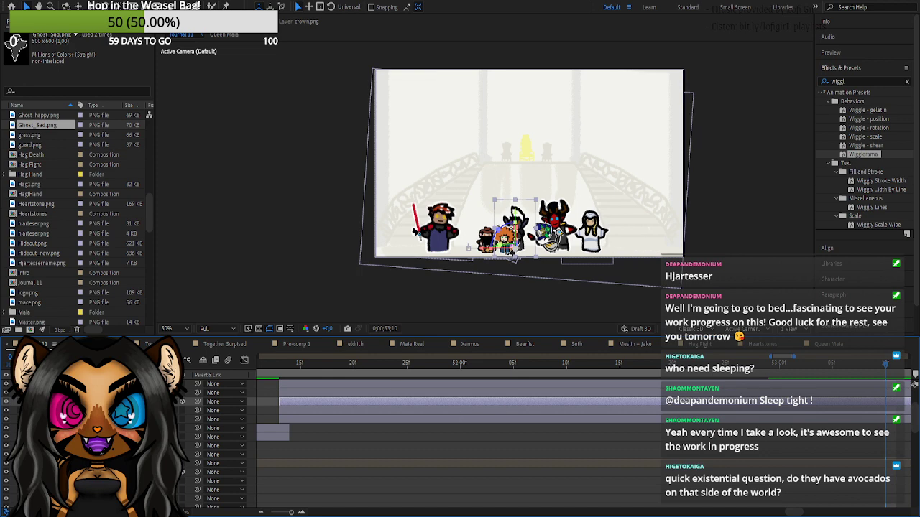
left_click(79, 410)
scroll(79, 410, "up", 2)
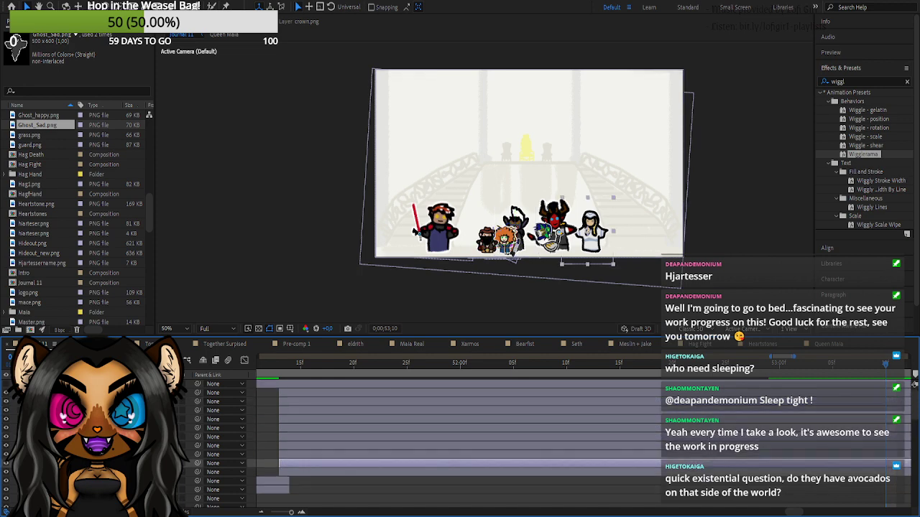
key("ctrl+a")
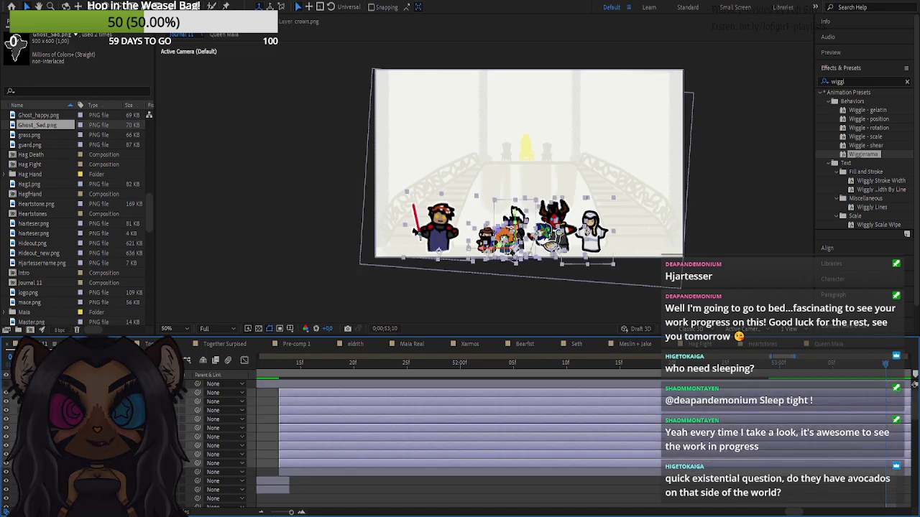
key("u")
key("space")
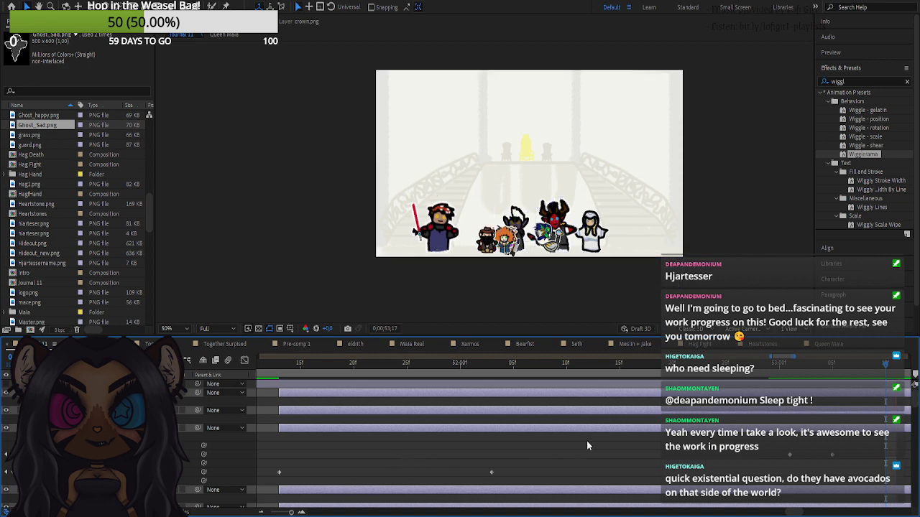
key("space")
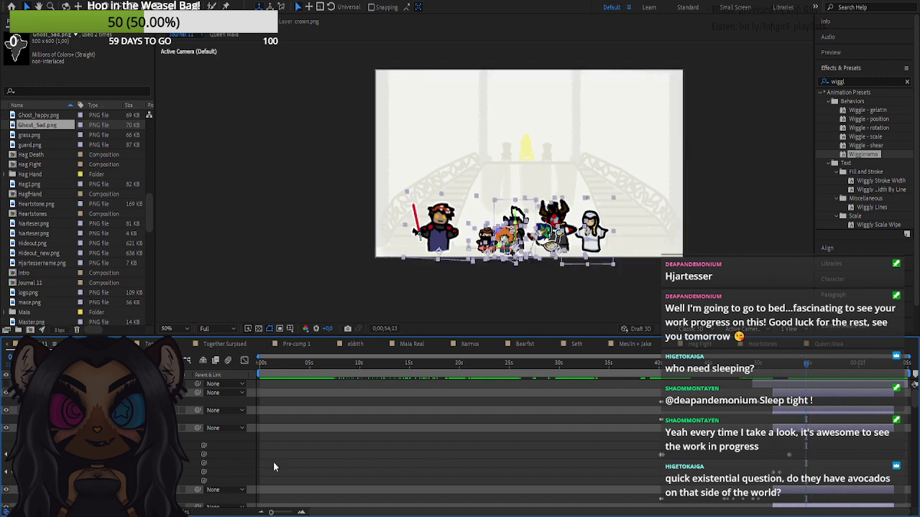
key("space")
key("space")
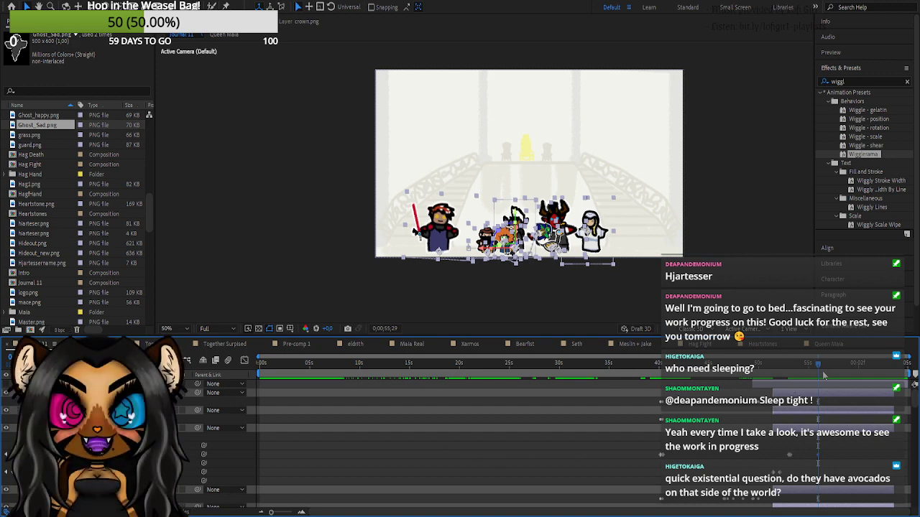
left_click_drag(810, 368, 807, 373)
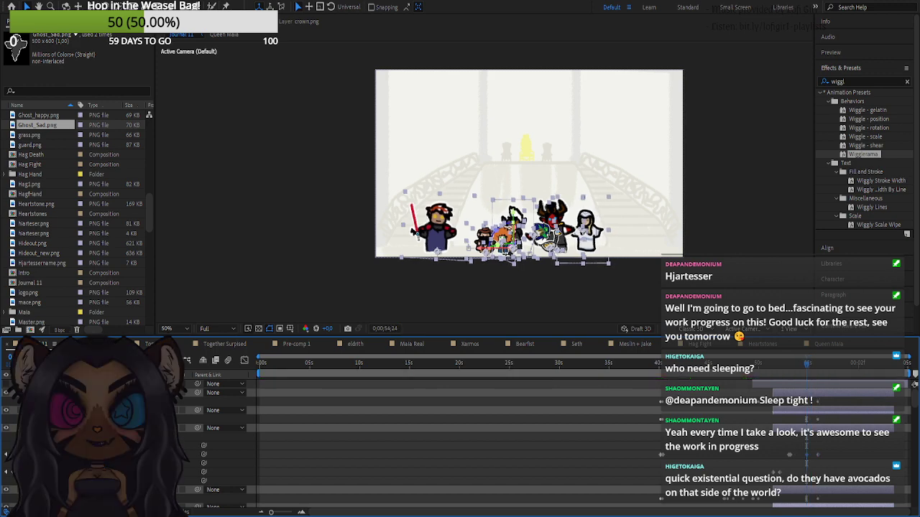
- Try to shift all the selected characters left out of the frame at 0;00;54;24
left_click_drag(488, 248, 428, 248)
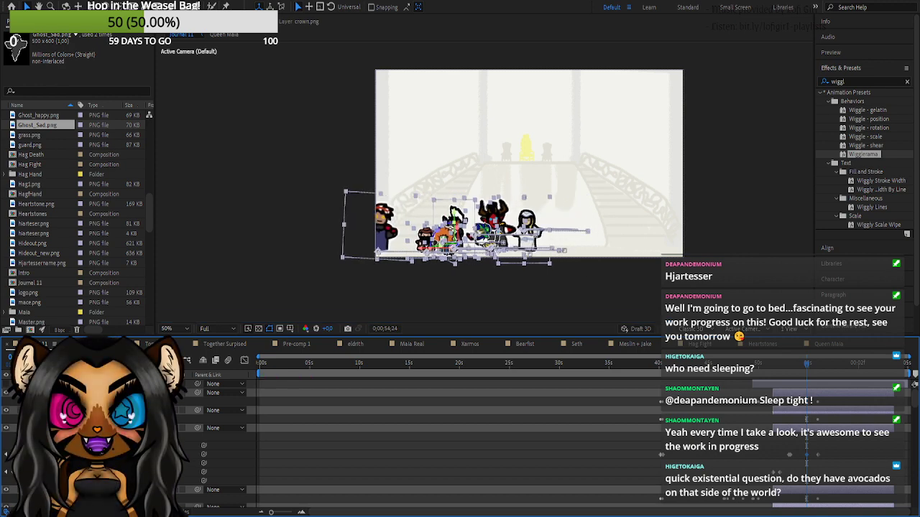
key("shift+Left")
key("shift+Left")
key("shift+Left")
key("shift+Left")
key("shift+Left")
key("shift+Left")
key("shift+Left")
key("shift+Left")
key("shift+Left")
key("shift+Left")
key("shift+Left")
key("shift+Left")
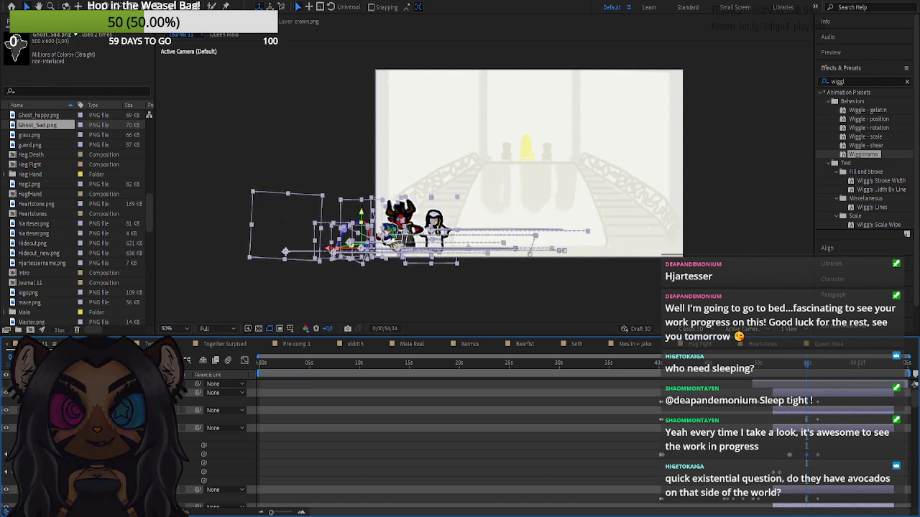
key("shift+Left")
key("shift+Left")
key("shift+Left")
key("shift+Left")
key("shift+Left")
key("shift+Left")
key("shift+Left")
key("shift+Left")
key("shift+Left")
key("shift+Left")
key("shift+Left")
key("shift+Left")
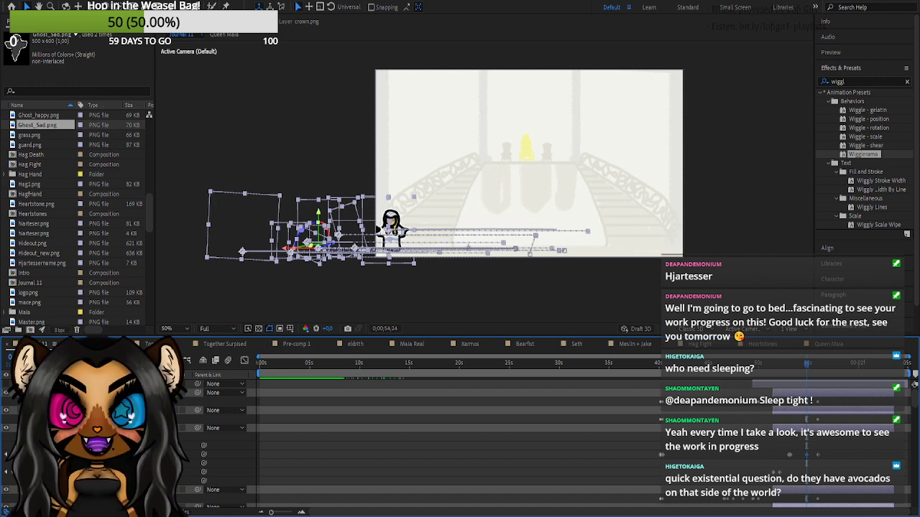
- Move the selected characters right, back to their standing positions in the throne room at 0;00;54;24
key("shift+Right")
key("shift+Right")
key("shift+Right")
key("shift+Right")
key("shift+Right")
key("shift+Right")
key("shift+Right")
key("shift+Right")
key("shift+Right")
key("shift+Right")
key("shift+Right")
key("shift+Right")
key("shift+Right")
key("shift+Right")
key("shift+Right")
key("shift+Right")
key("shift+Right")
key("shift+Right")
key("shift+Right")
key("shift+Right")
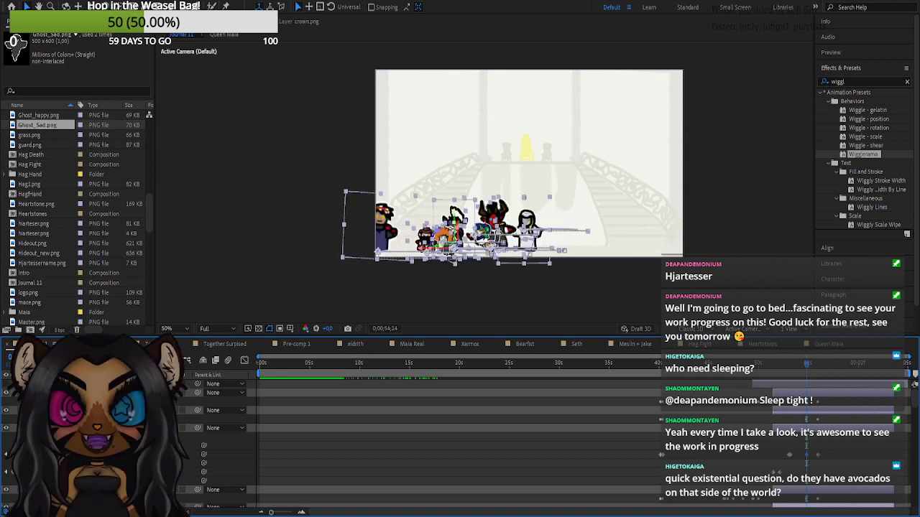
key("shift+Right")
key("shift+Right")
key("shift+Right")
key("shift+Right")
key("shift+Right")
key("shift+Right")
key("shift+Right")
key("shift+Right")
key("shift+Right")
key("shift+Right")
key("shift+Right")
key("shift+Right")
key("shift+Right")
key("shift+Right")
key("shift+Right")
key("shift+Right")
key("shift+Right")
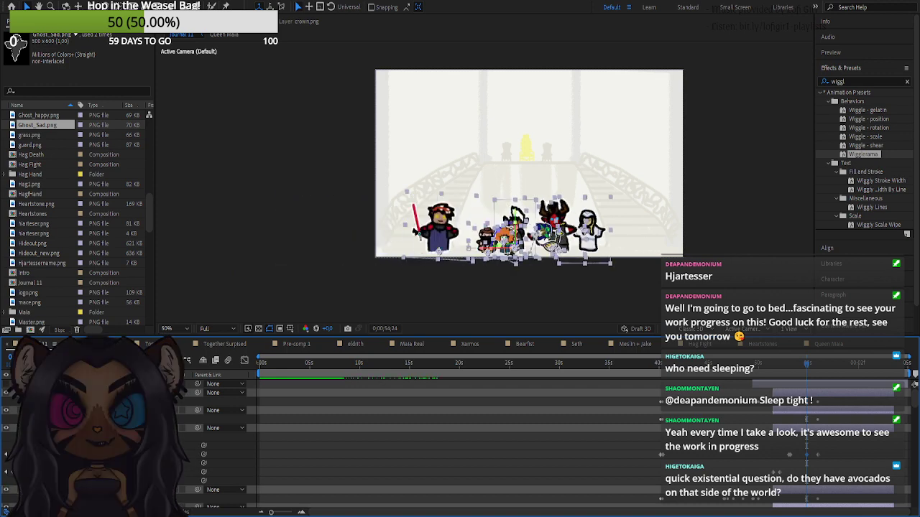
- Move all the selected characters left at 0;00;55;29 until the whole group is outside the frame, and deselect them
key("shift+Left")
key("shift+Left")
key("shift+Left")
key("shift+Left")
key("shift+Left")
key("shift+Left")
key("shift+Left")
key("shift+Left")
key("shift+Left")
key("shift+Left")
key("shift+Left")
key("shift+Left")
key("shift+Left")
key("shift+Left")
key("shift+Left")
key("shift+Left")
key("shift+Left")
key("shift+Left")
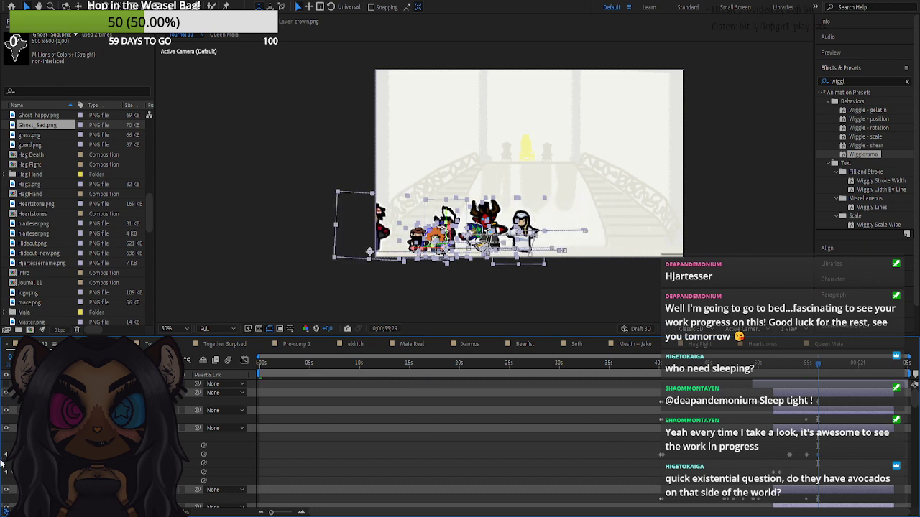
key("shift+Left")
key("shift+Left")
key("shift+Left")
key("shift+Left")
key("shift+Left")
key("shift+Left")
key("shift+Left")
key("shift+Left")
key("shift+Left")
key("shift+Left")
key("shift+Left")
key("shift+Left")
key("shift+Left")
key("shift+Left")
key("shift+Left")
key("shift+Left")
key("shift+Left")
key("shift+Left")
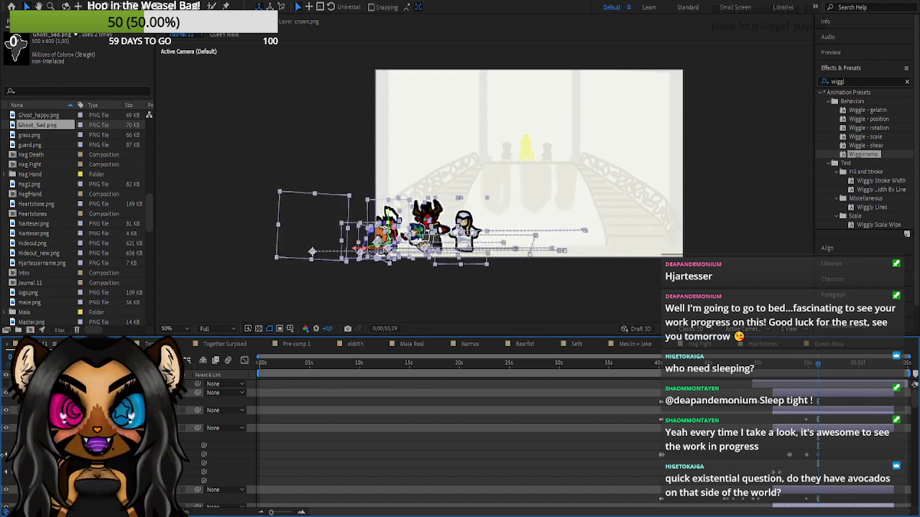
key("shift+Left")
key("shift+Left")
key("shift+Left")
key("shift+Left")
key("shift+Left")
key("shift+Left")
key("shift+Left")
key("shift+Left")
key("shift+Left")
key("shift+Left")
key("shift+Left")
key("shift+Left")
key("shift+Left")
key("shift+Left")
key("shift+Left")
key("shift+Left")
key("shift+Left")
key("shift+Left")
key("shift+Left")
key("shift+Left")
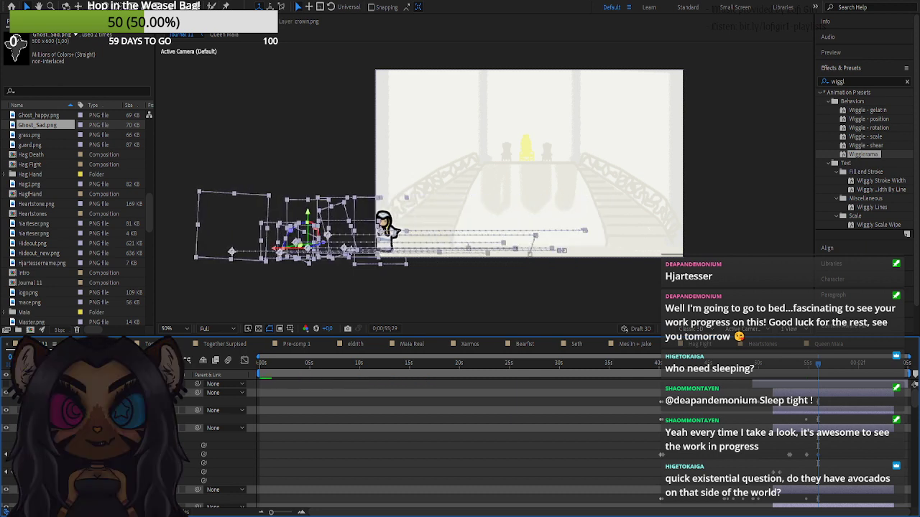
key("shift+Left")
key("shift+Left")
key("shift+Left")
key("shift+Left")
key("shift+Left")
key("shift+Left")
key("shift+Left")
key("shift+Left")
key("shift+Left")
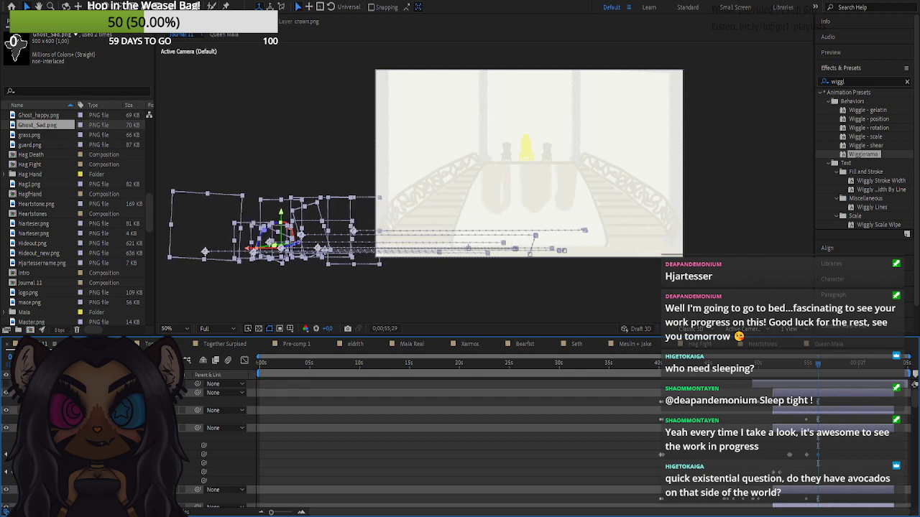
key("shift+Left")
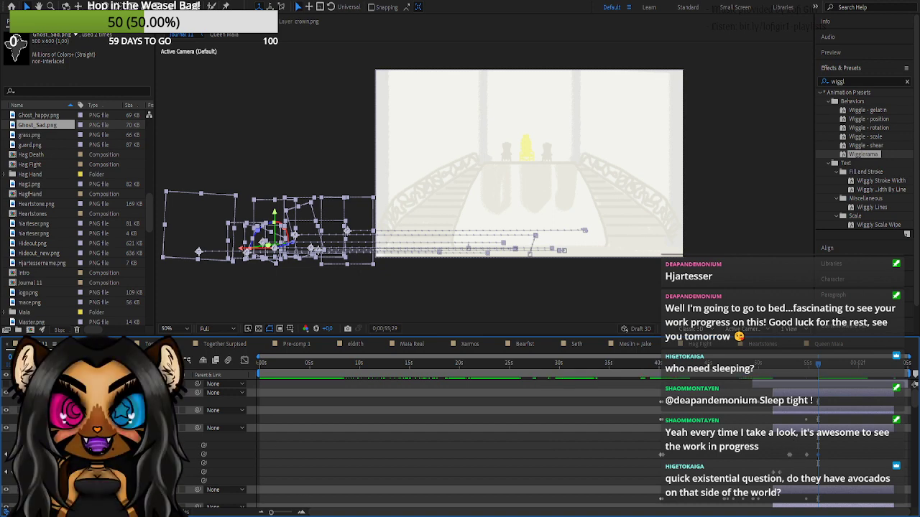
left_click(319, 453)
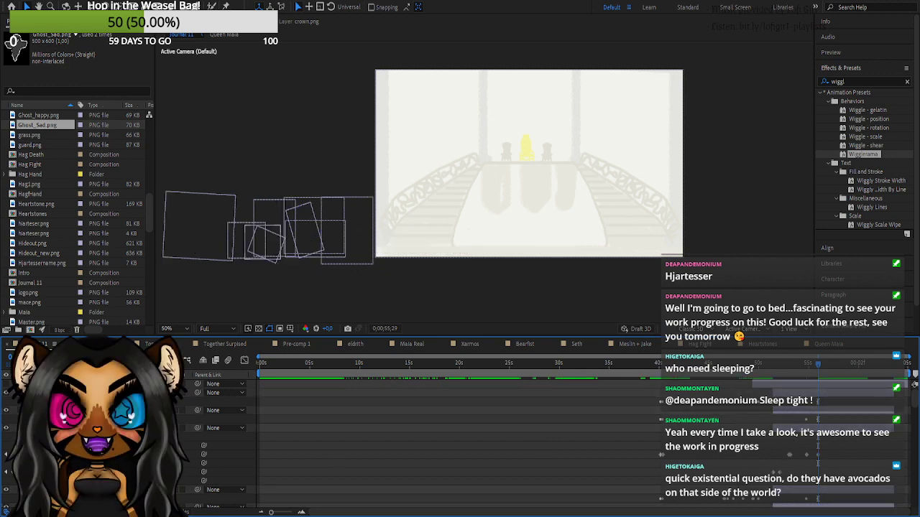
- Collapse the expanded properties of several character layers in the timeline
left_click(40, 410)
left_click(40, 393)
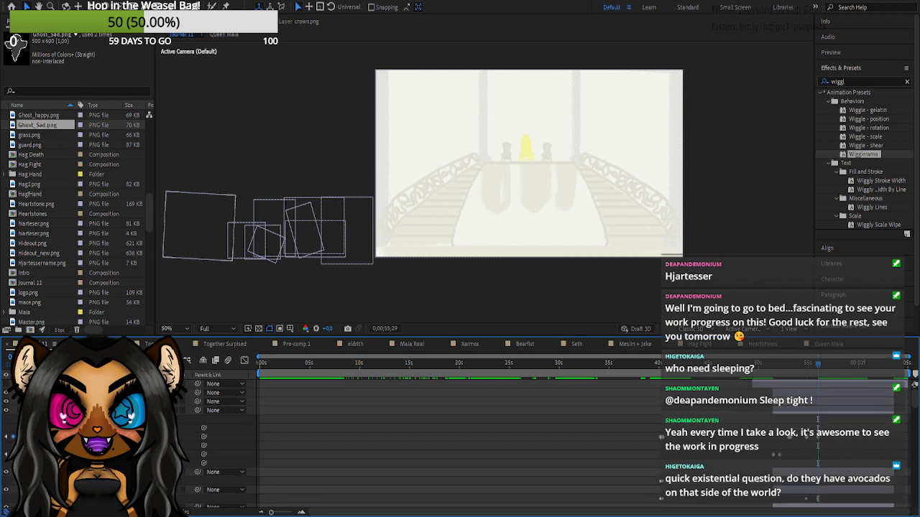
left_click(39, 490)
left_click(40, 472)
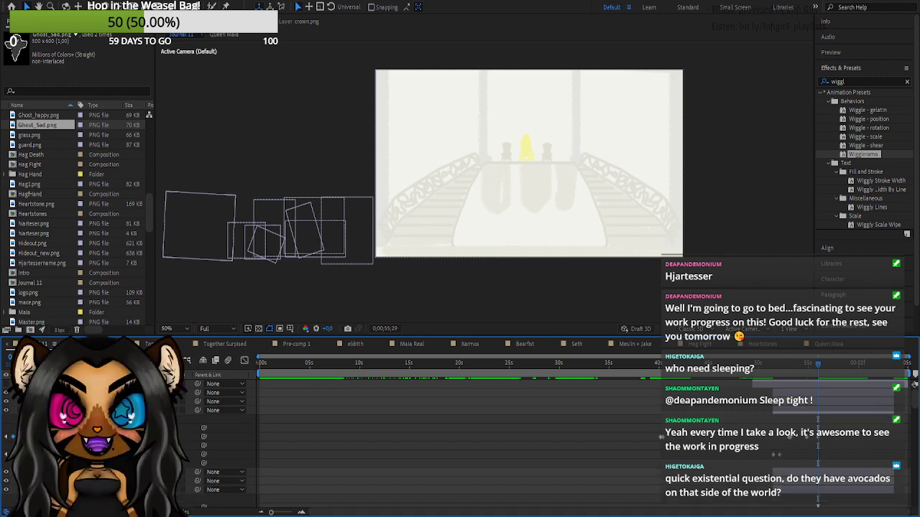
scroll(459, 442, "down", 7)
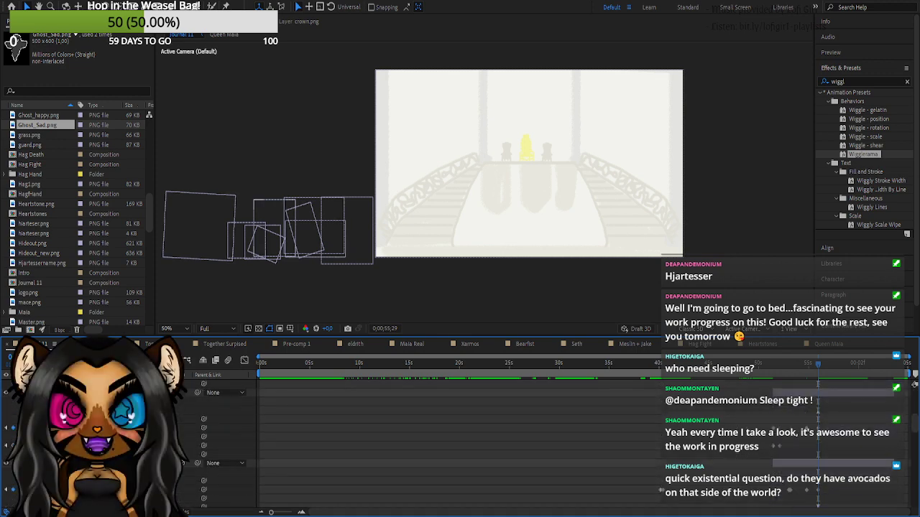
scroll(460, 442, "down", 5)
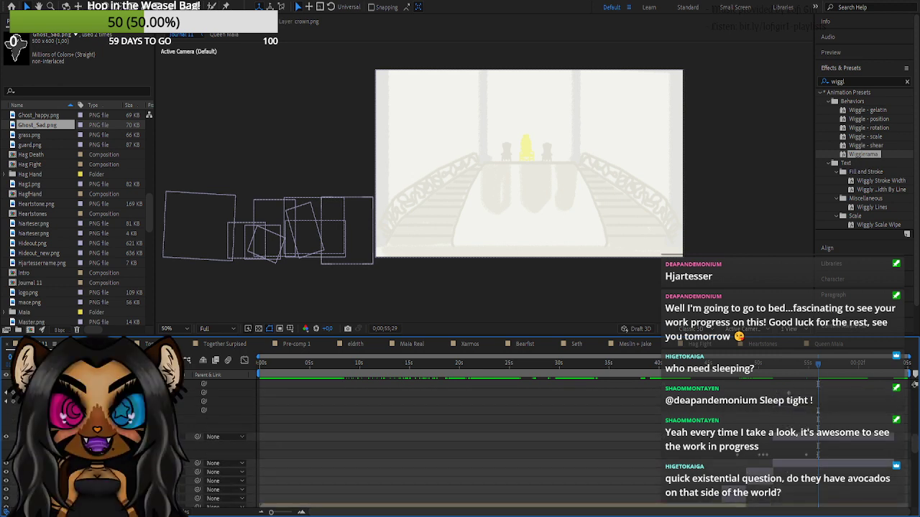
left_click(40, 437)
scroll(40, 436, "up", 5)
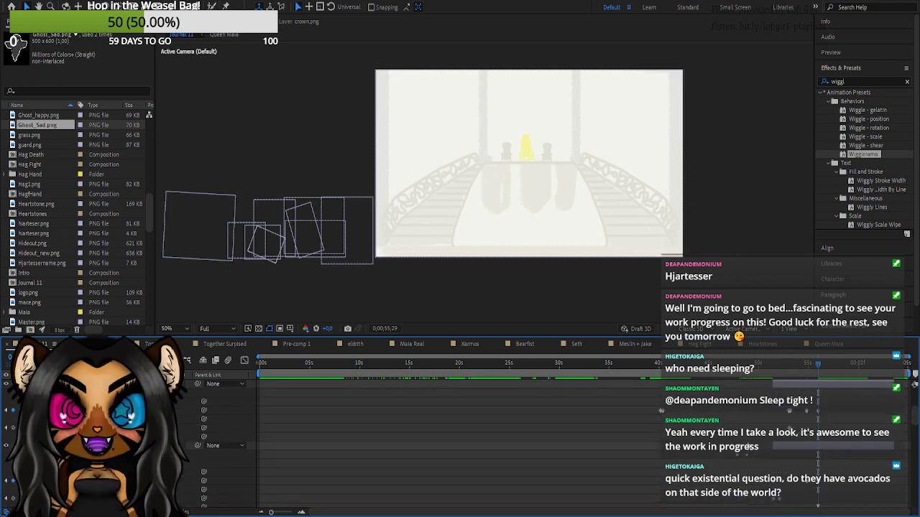
scroll(460, 442, "up", 1)
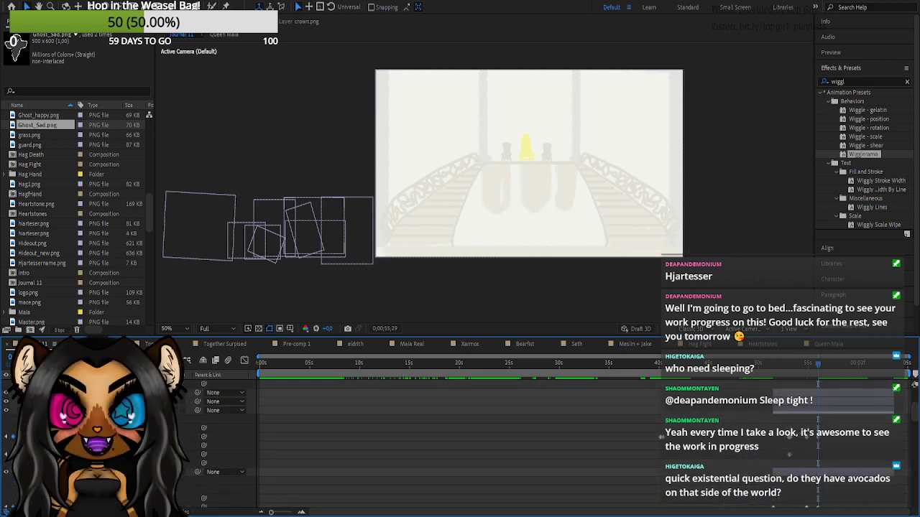
- Stretch the horned character's Position and Rotation movement so its last keyframes fall at about 0;00;53;23
left_click(303, 511)
left_click(303, 512)
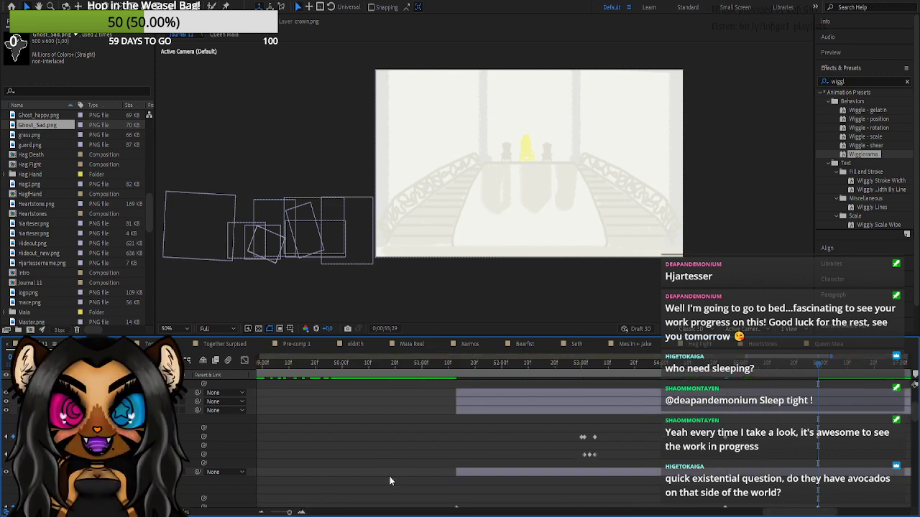
left_click(668, 371)
left_click_drag(668, 370, 691, 376)
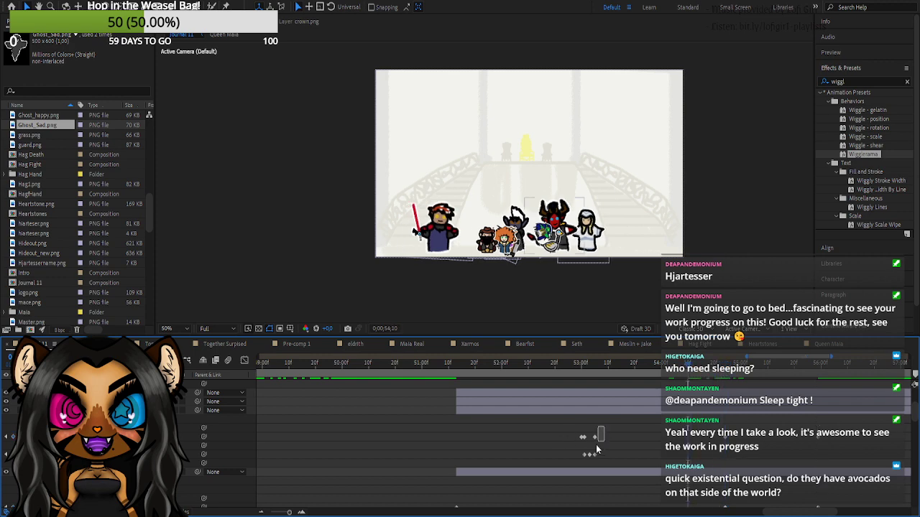
left_click_drag(597, 449, 632, 457)
left_click_drag(594, 424, 633, 455)
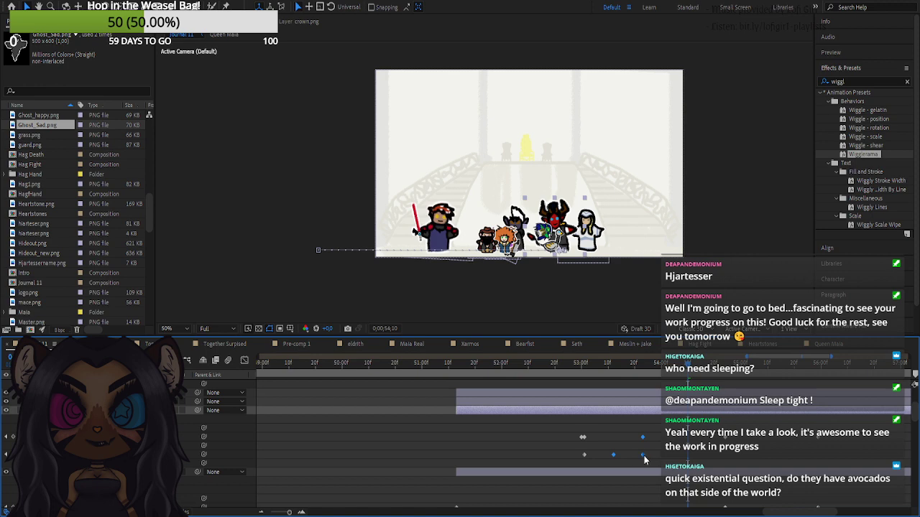
- Scrub between 0;00;52;29 and 0;00;51;13 to check the characters' motion against their keyframes
scroll(625, 459, "down", 3)
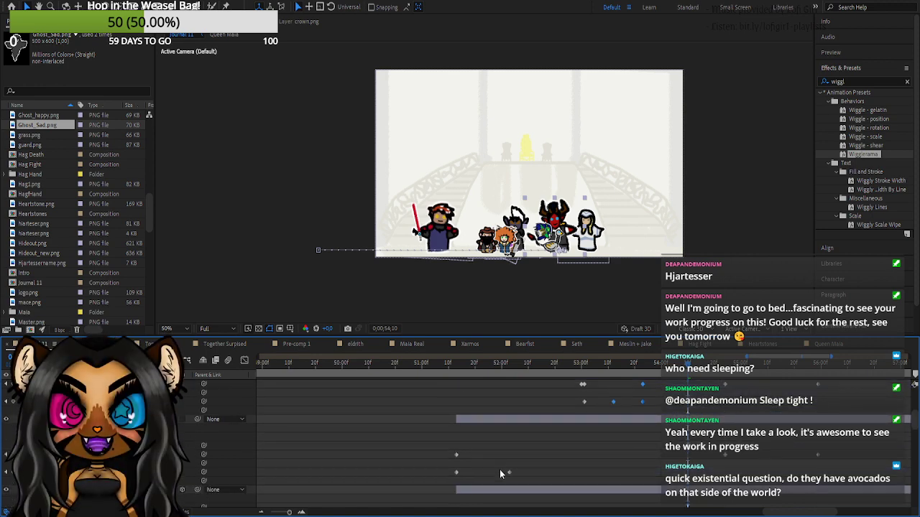
left_click(572, 365)
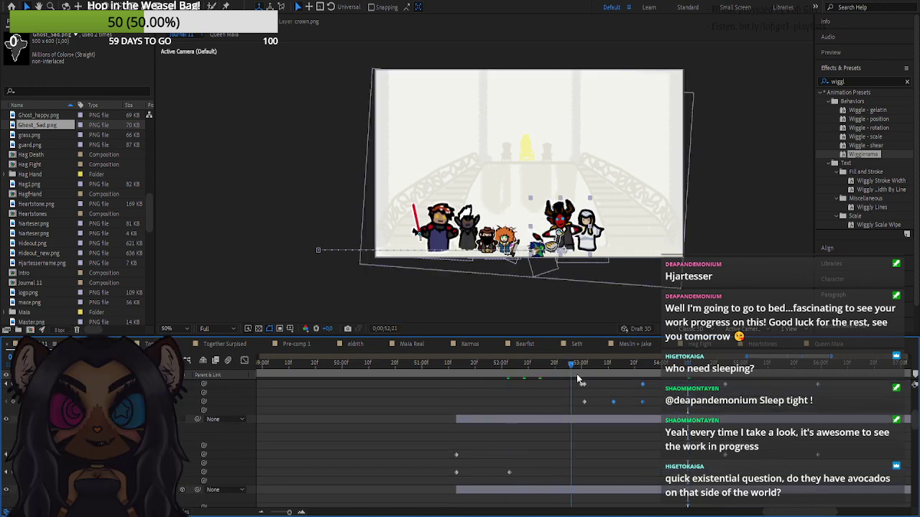
left_click_drag(576, 374, 579, 374)
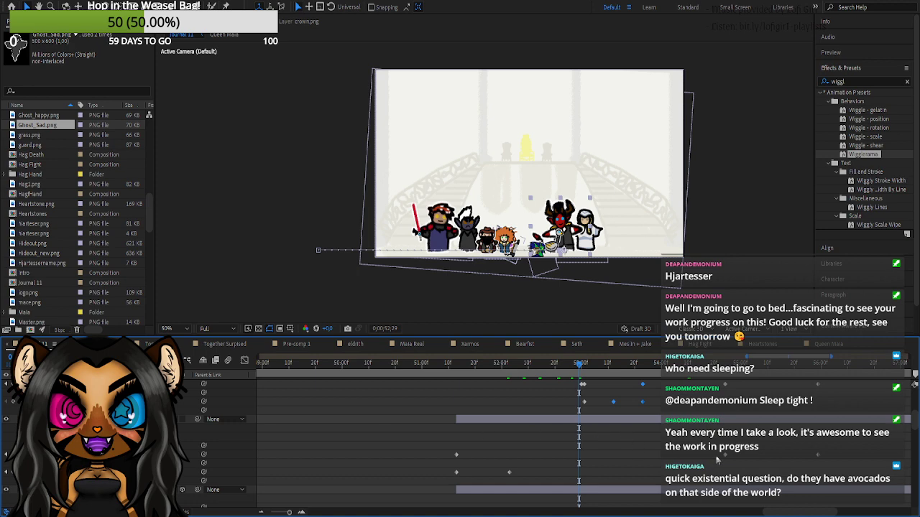
scroll(722, 461, "up", 1)
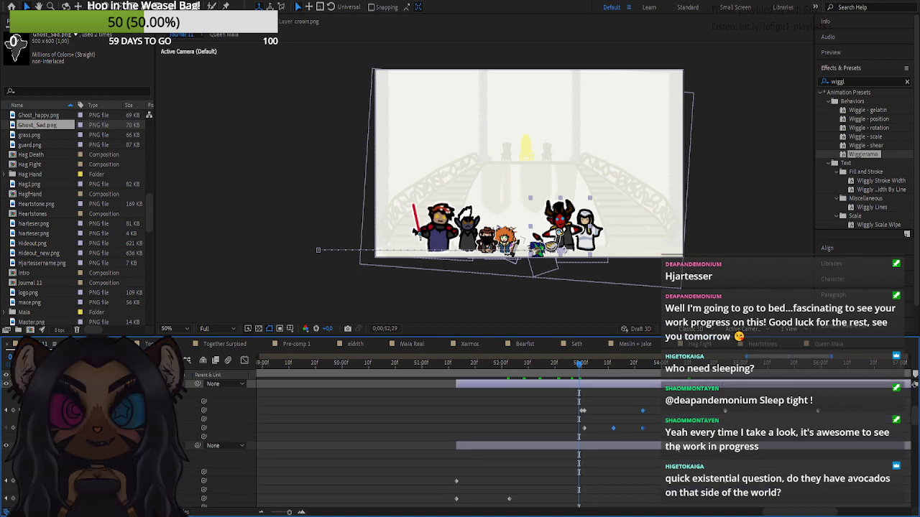
left_click_drag(582, 376, 452, 394)
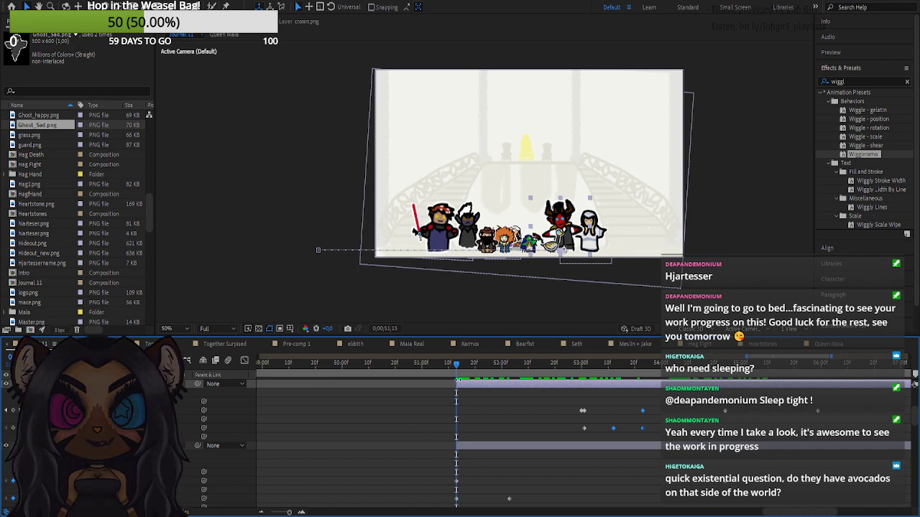
scroll(338, 452, "down", 3)
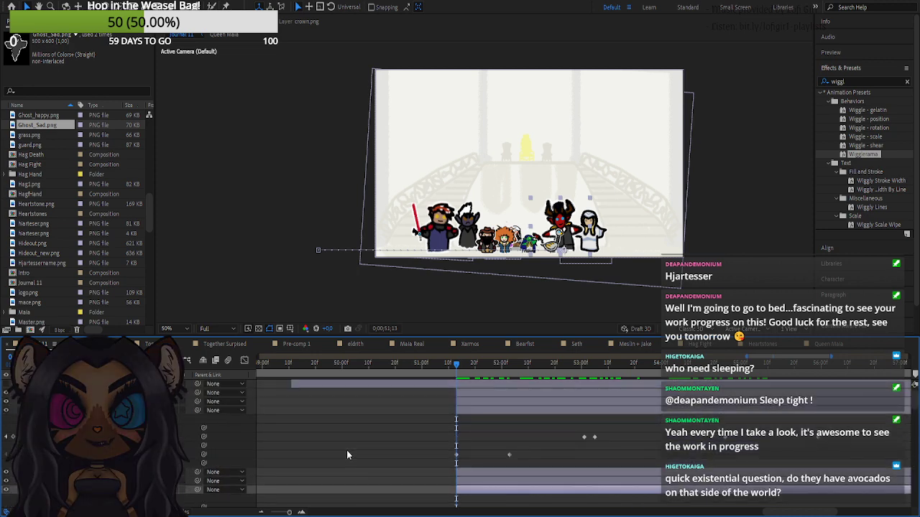
- Delete the white-robed character's keyframes between about 0;00;50;01 and 0;00;50;24
scroll(347, 449, "down", 1)
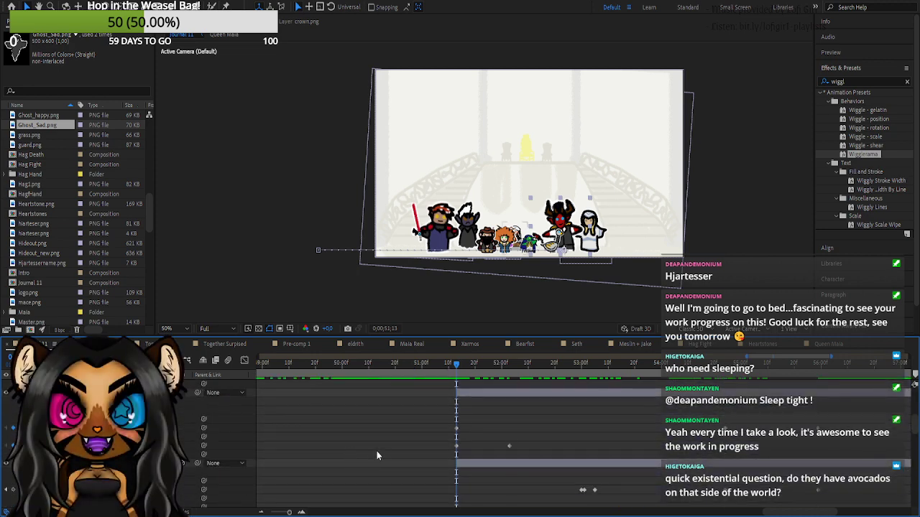
scroll(369, 425, "down", 5)
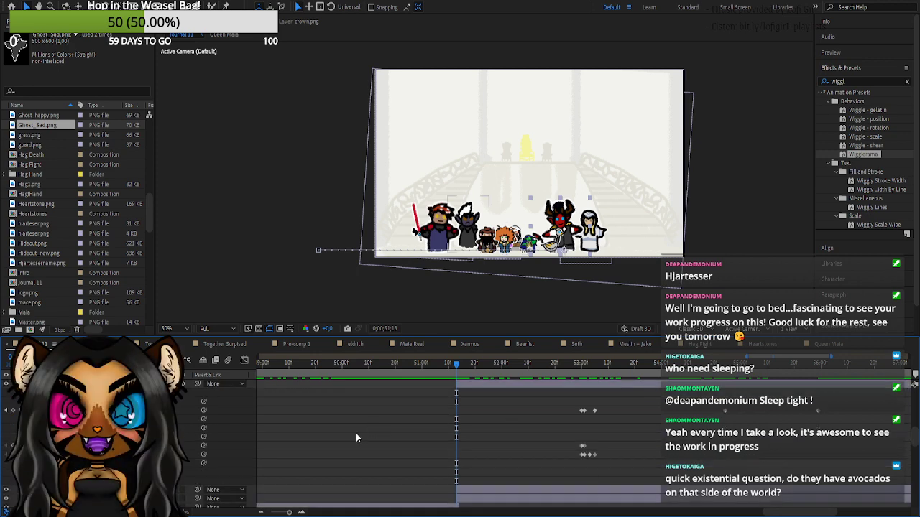
scroll(364, 464, "down", 2)
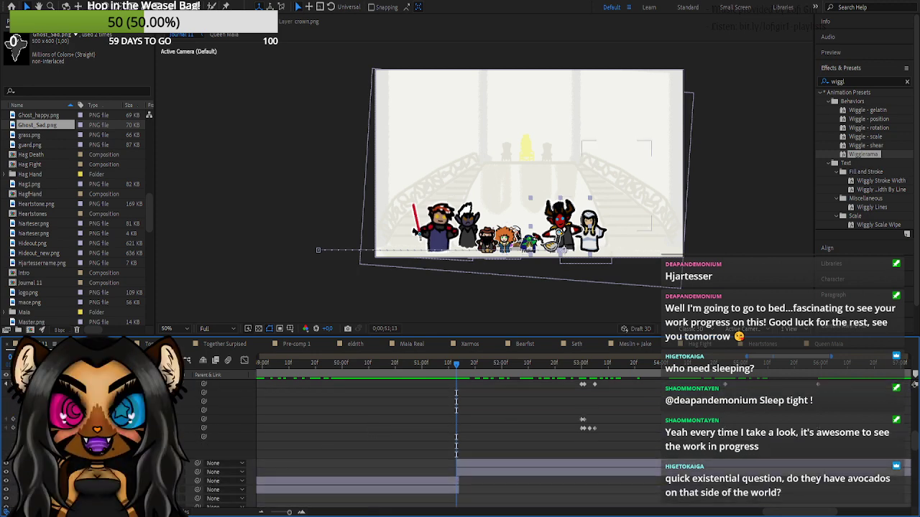
scroll(453, 463, "down", 4)
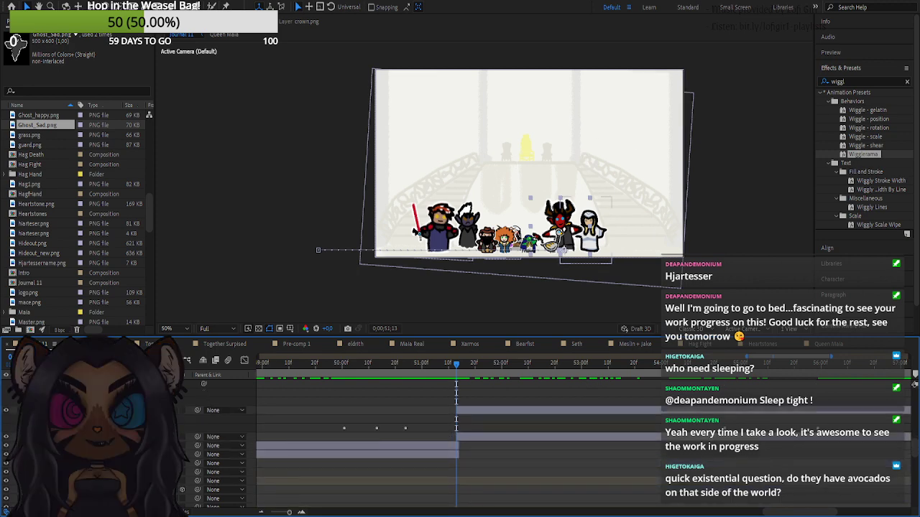
left_click(63, 428)
left_click_drag(324, 431, 409, 464)
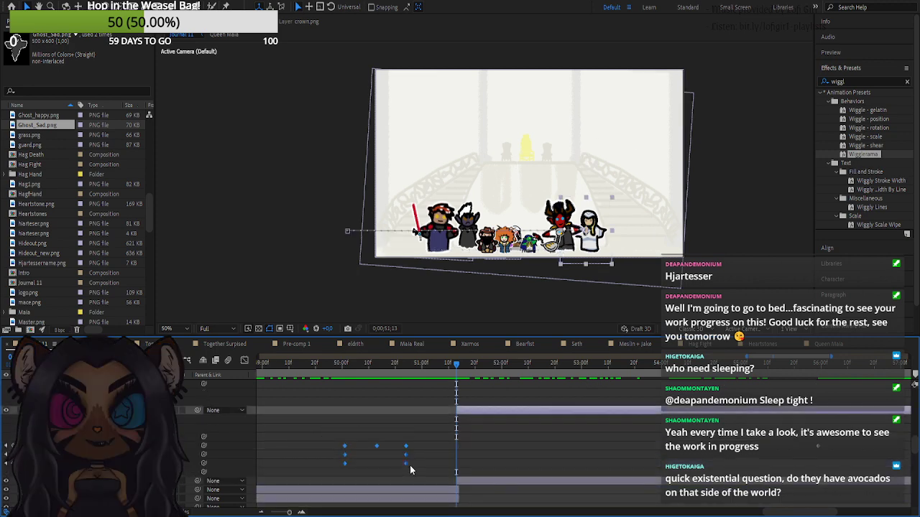
key("Delete")
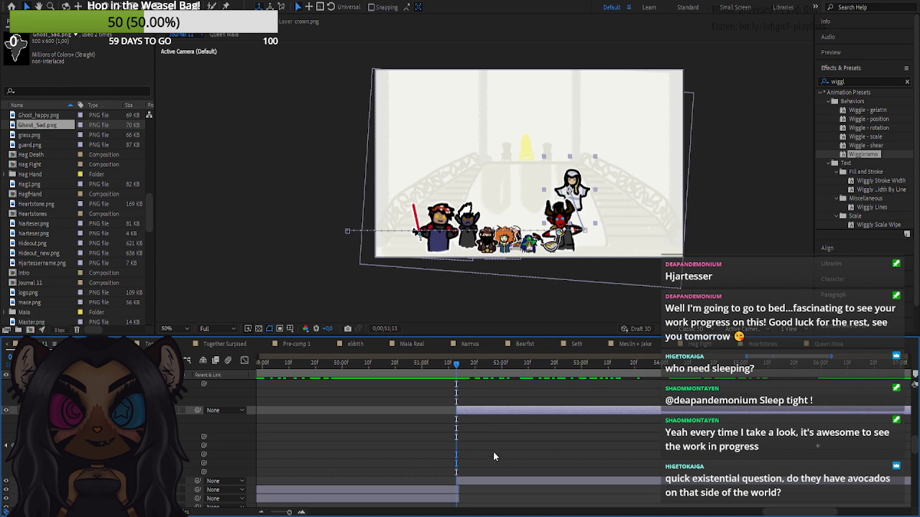
- Try deleting the white-robed character's movement keyframe at 0;00;54;24, and undo the deletion
left_click(20, 446)
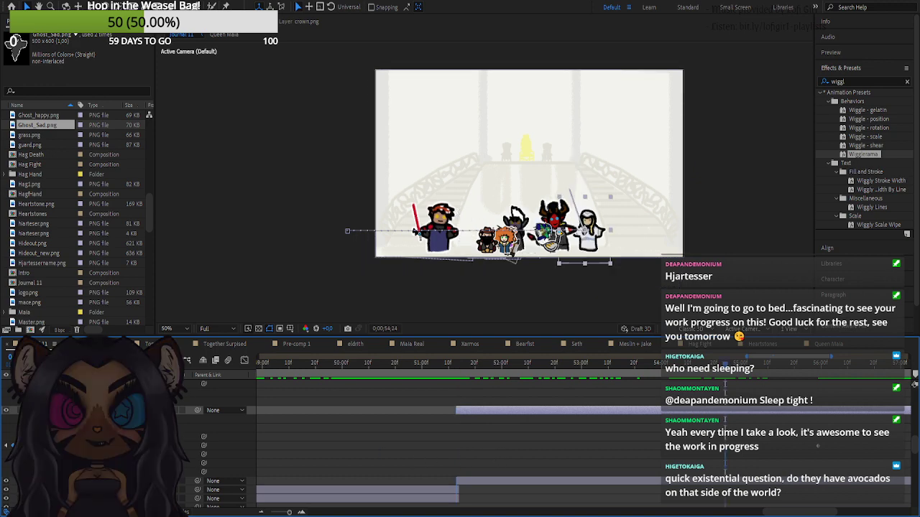
key("Delete")
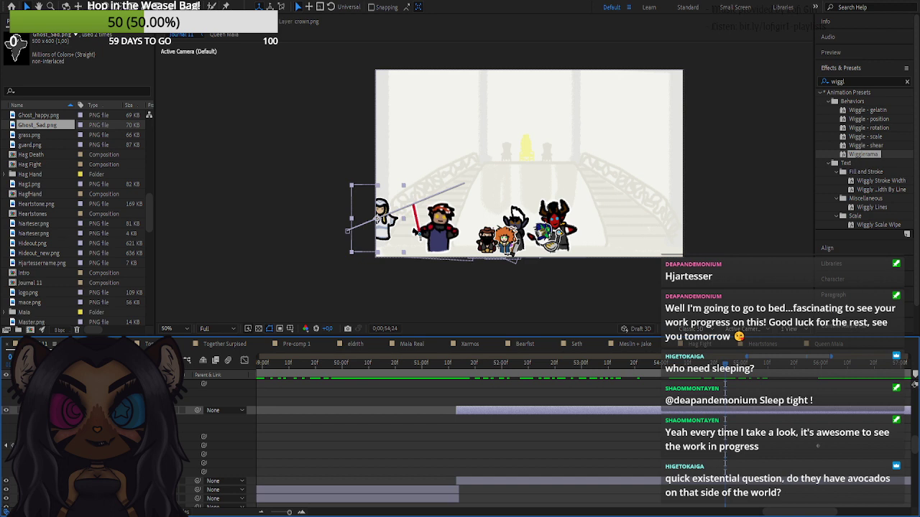
key("ctrl+z")
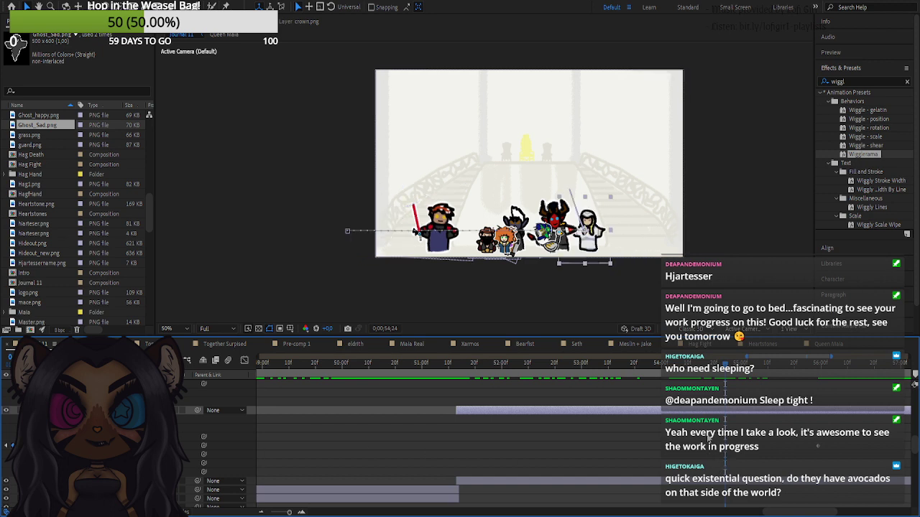
- Try to adjust the slanted motion-path handle above the white-robed character at 0;00;54;24 with the Pen and Selection tools
mouse_move(725, 447)
left_mouse_down()
mouse_move(451, 451)
mouse_move(676, 453)
mouse_move(728, 465)
left_mouse_up()
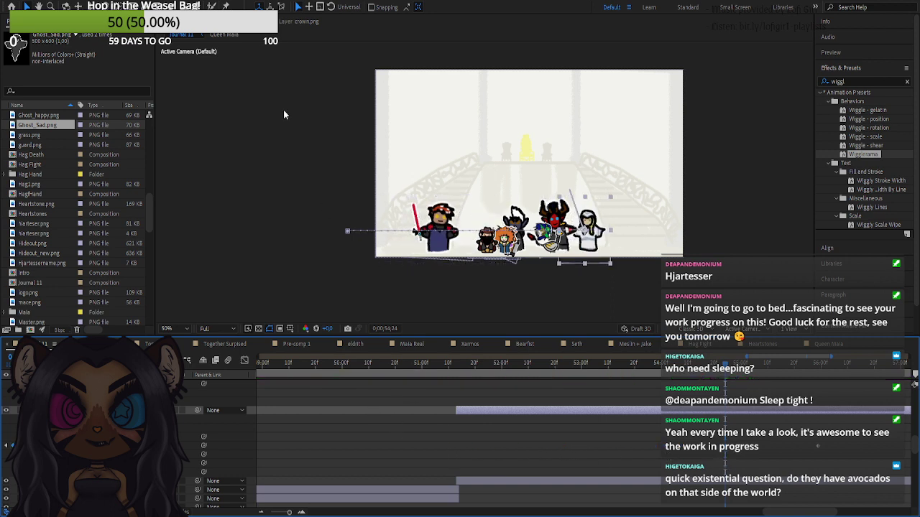
scroll(617, 216, "up", 2)
scroll(615, 240, "down", 1)
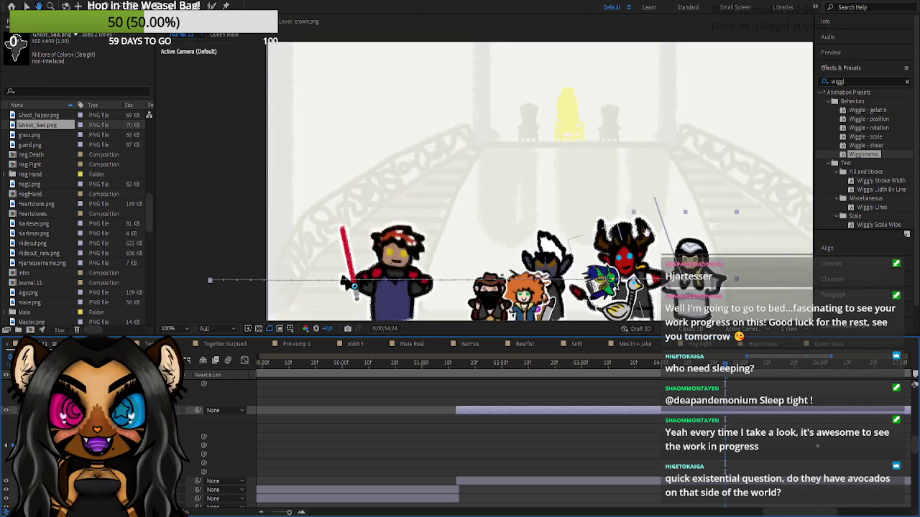
left_click_drag(669, 256, 558, 208)
scroll(558, 209, "up", 1)
left_click_drag(617, 247, 567, 227)
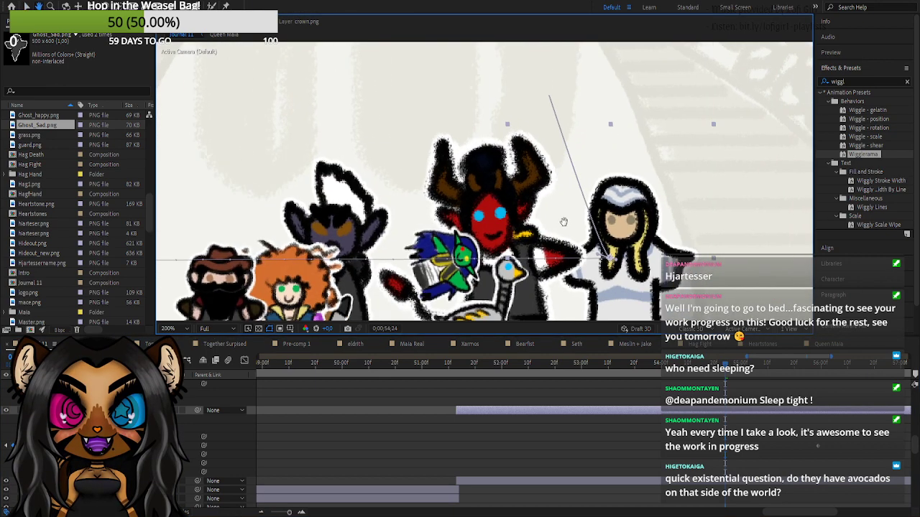
key("g")
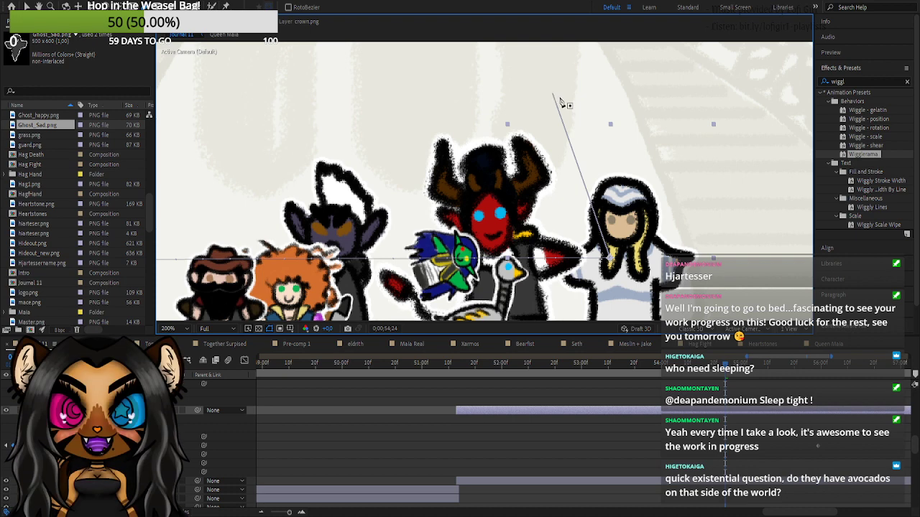
key("t")
key("v")
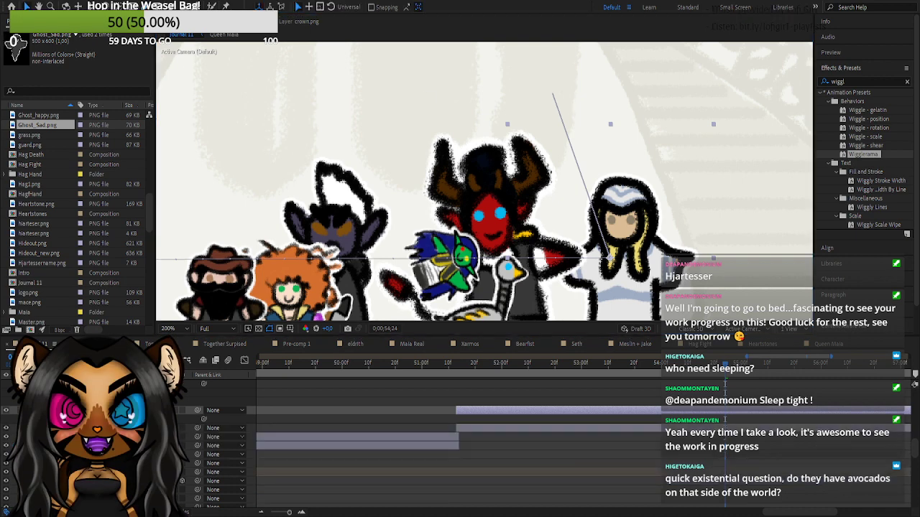
left_click(554, 101)
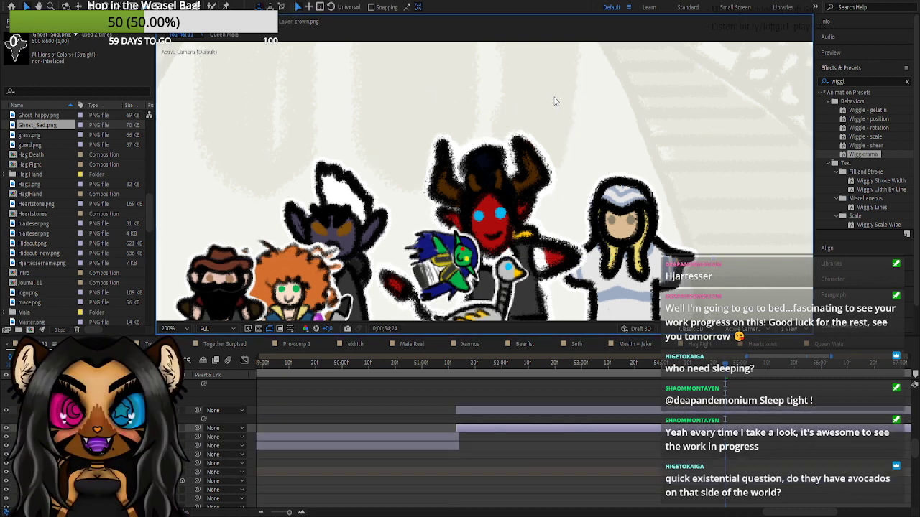
- Check the white-robed character's motion and keyframes between 0;00;51;13 and 0;00;55;29, ending at 0;00;54;07
left_click_drag(634, 368, 471, 366)
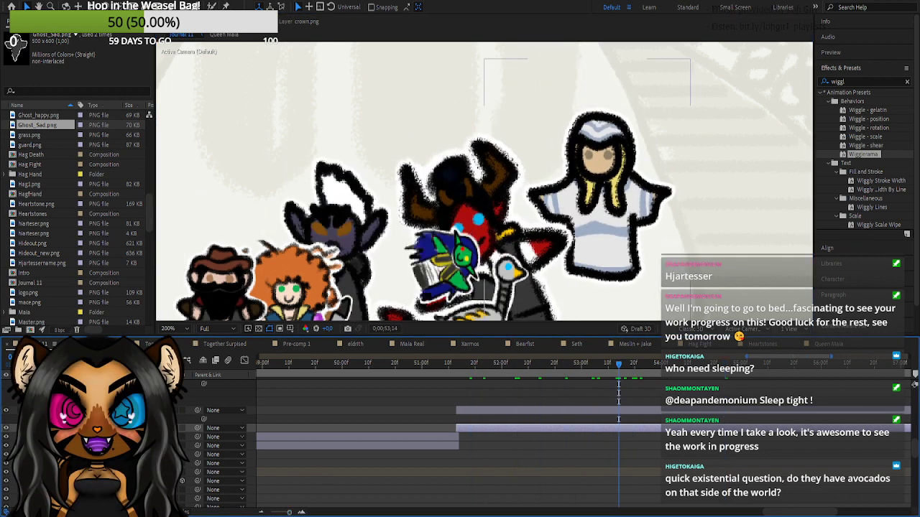
left_click(617, 418)
key("u")
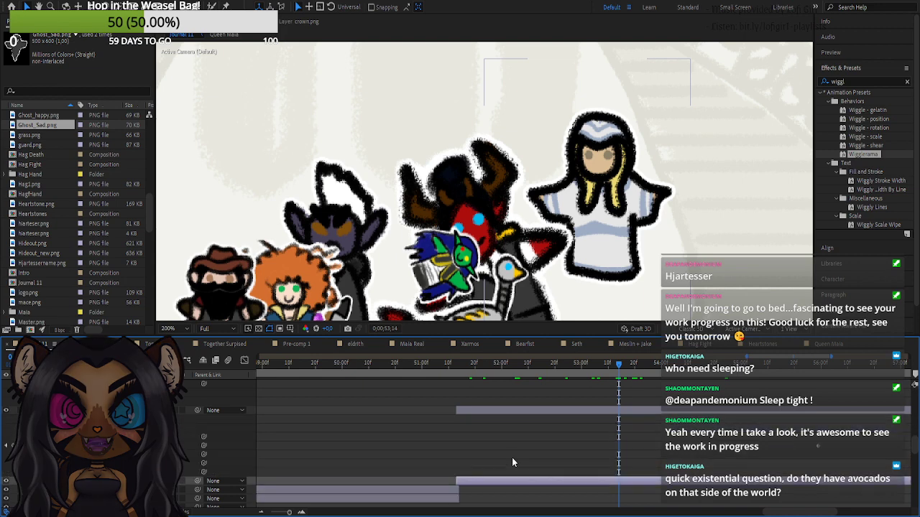
left_click_drag(726, 372, 481, 378)
left_click(458, 378)
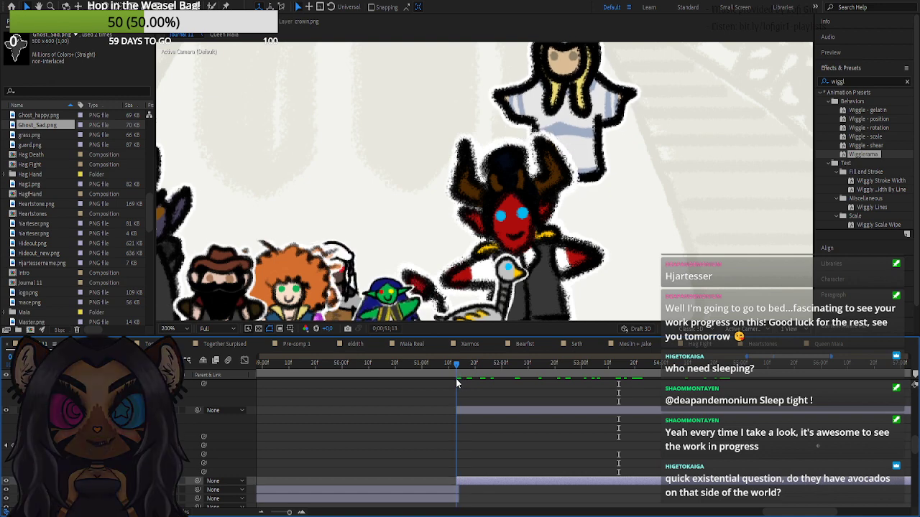
key("k")
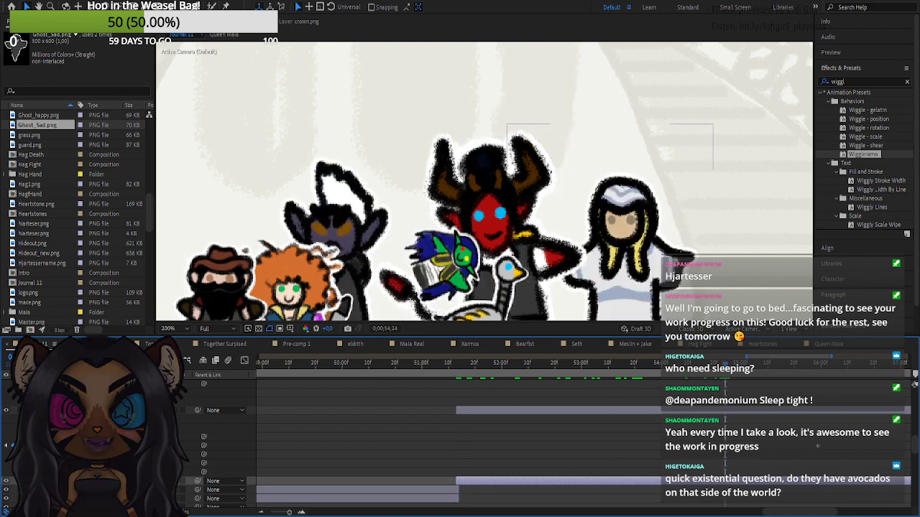
key("k")
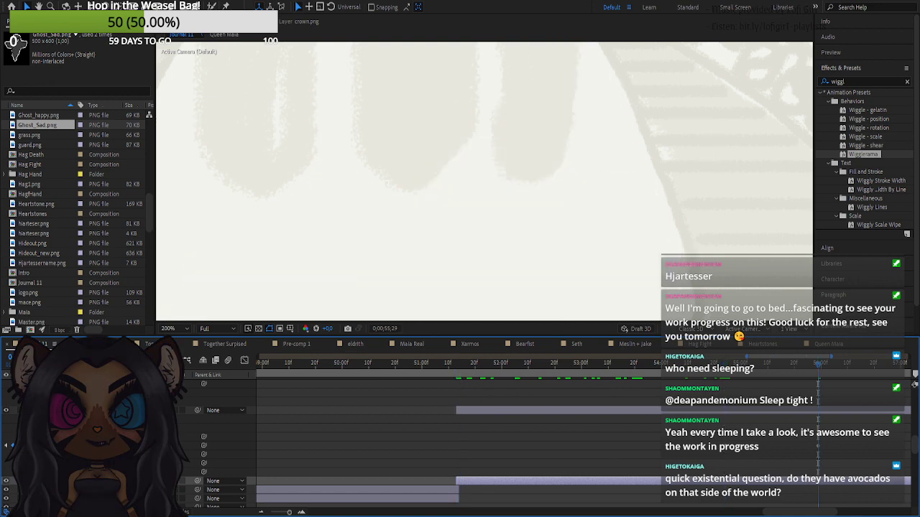
left_click(6, 446)
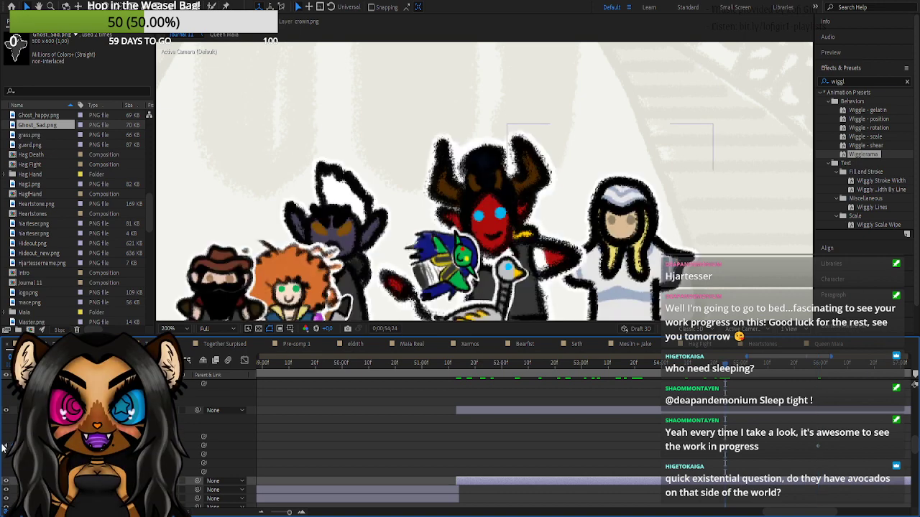
left_click(5, 445)
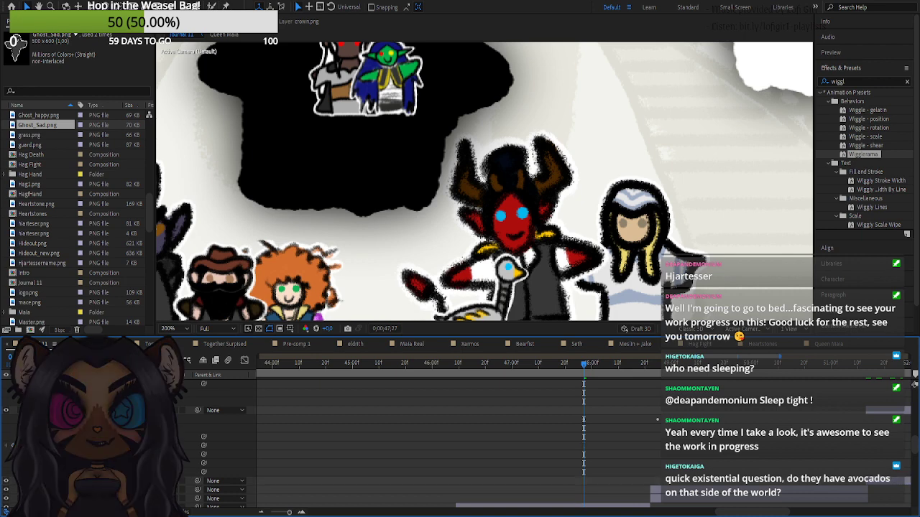
key("k")
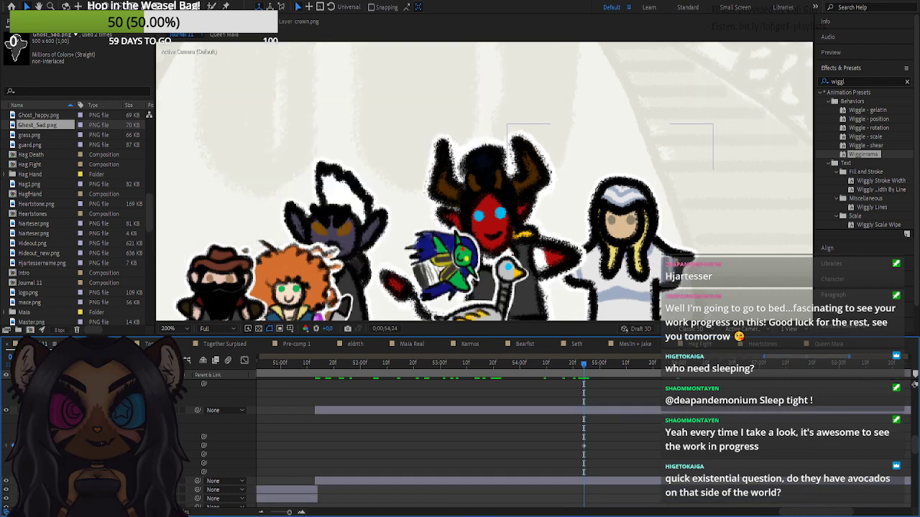
left_click_drag(404, 366, 539, 398)
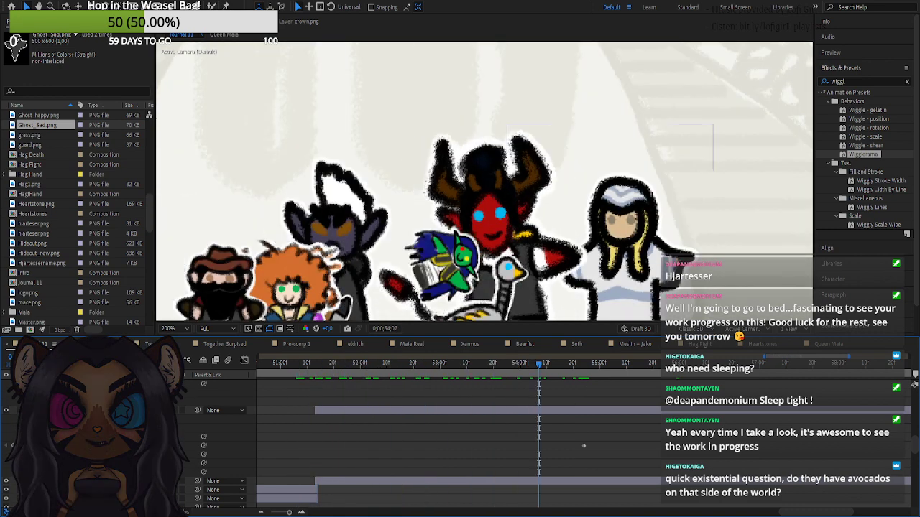
- Review another character's earlier keyframes back to 0;00;40;04, and return to the throne-room scene at 0;00;53;01
scroll(539, 437, "down", 2)
scroll(539, 437, "up", 5)
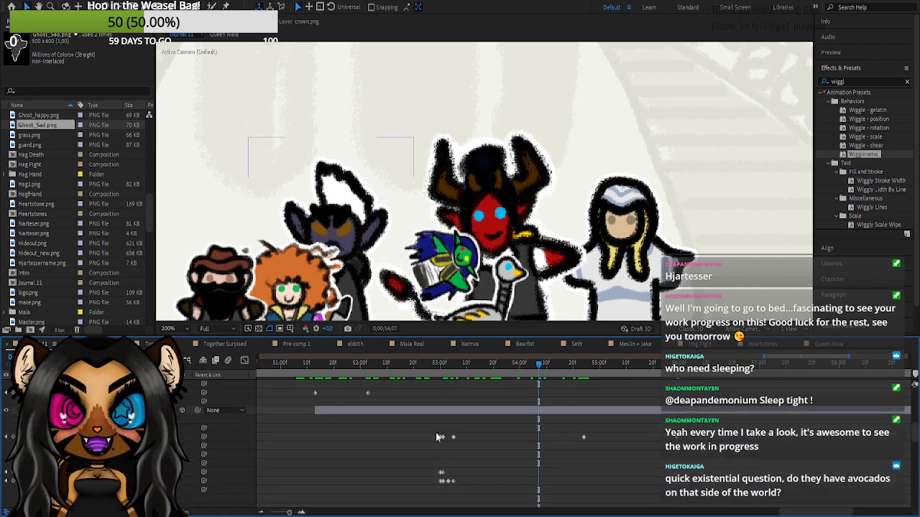
left_click(7, 437)
left_click(7, 438)
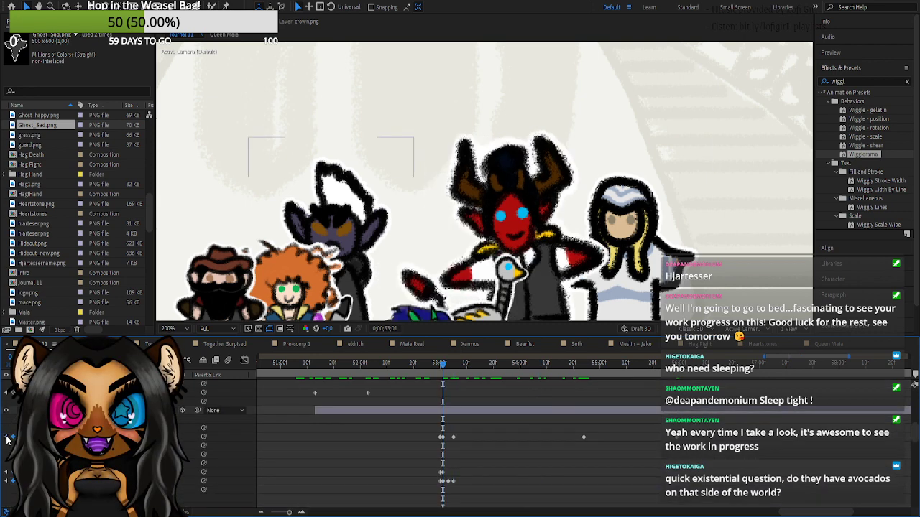
left_click(6, 438)
left_click(6, 437)
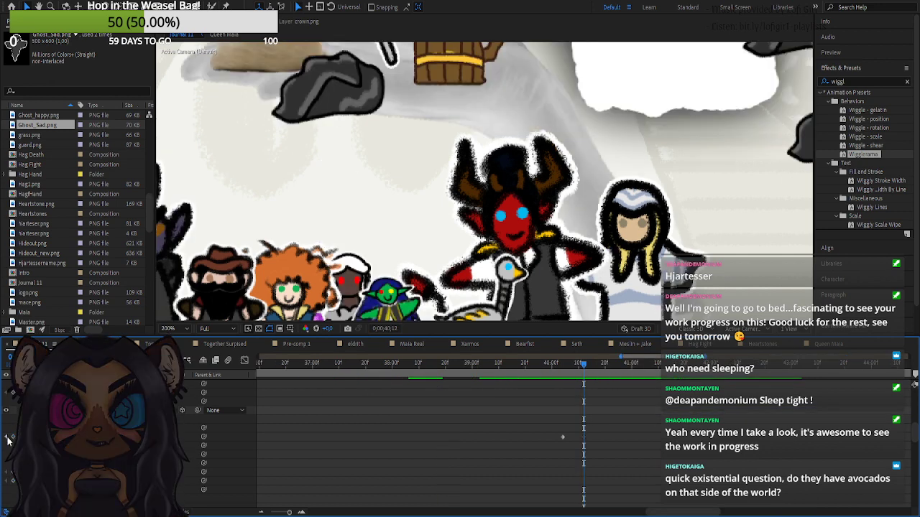
left_click(11, 439)
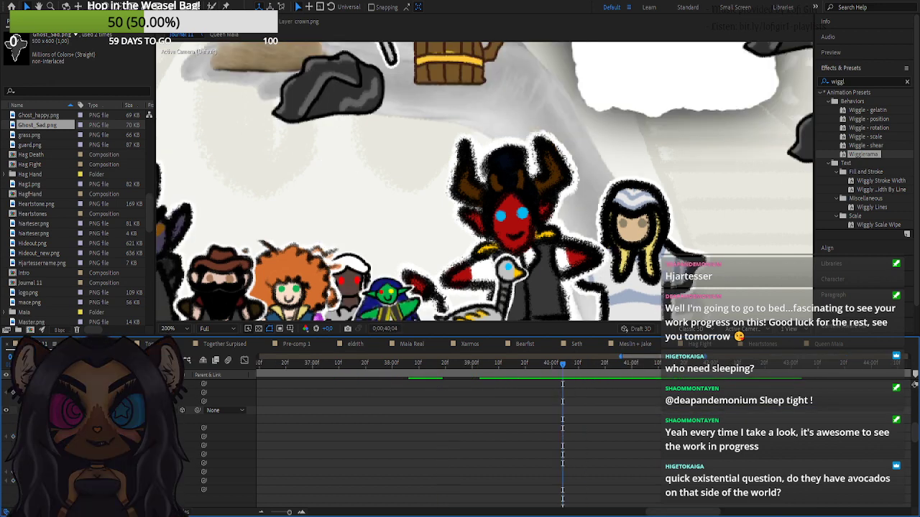
left_click_drag(287, 512, 275, 513)
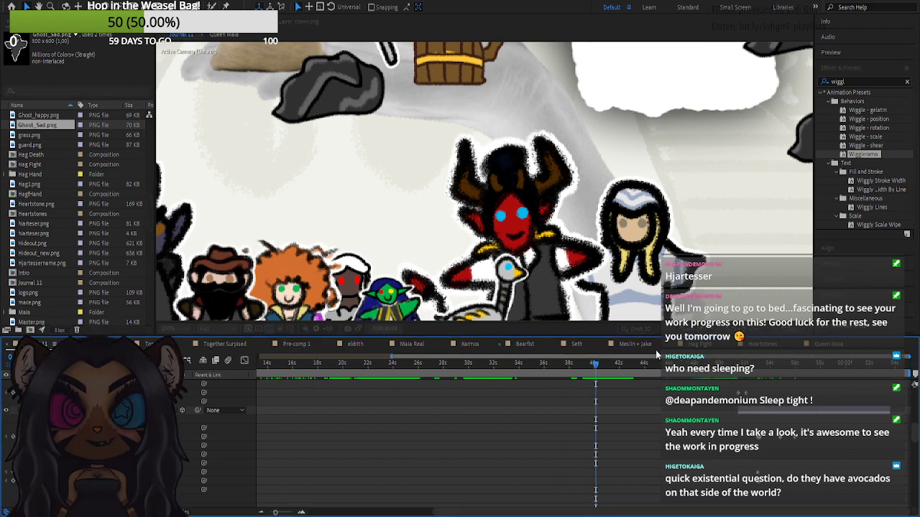
left_click_drag(275, 513, 270, 512)
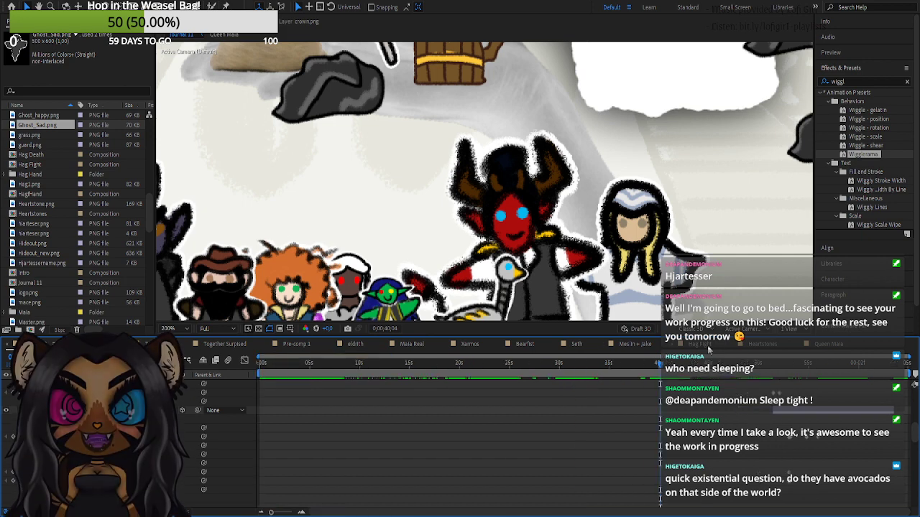
left_click_drag(693, 363, 740, 379)
scroll(478, 234, "down", 4)
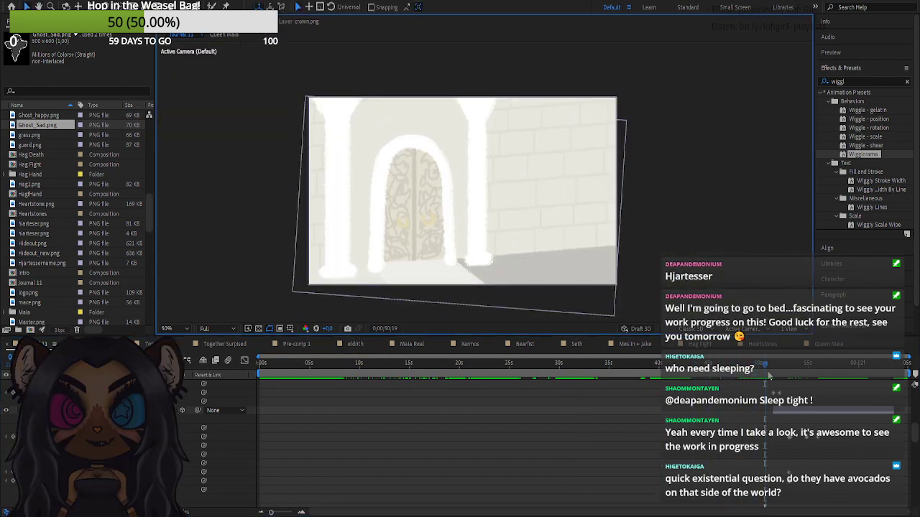
left_click_drag(766, 365, 790, 371)
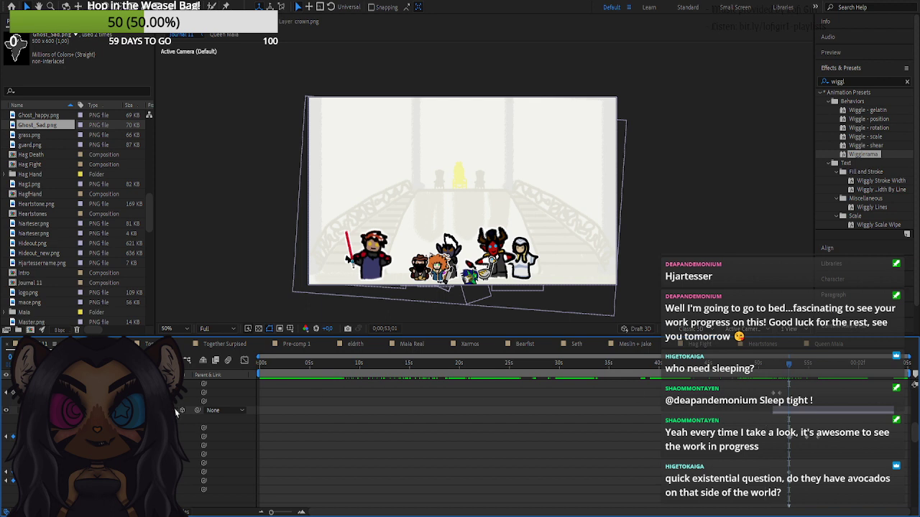
- Collapse the expanded properties of a character layer in the timeline at 0;00;53;01
scroll(108, 446, "up", 2)
scroll(108, 445, "up", 2)
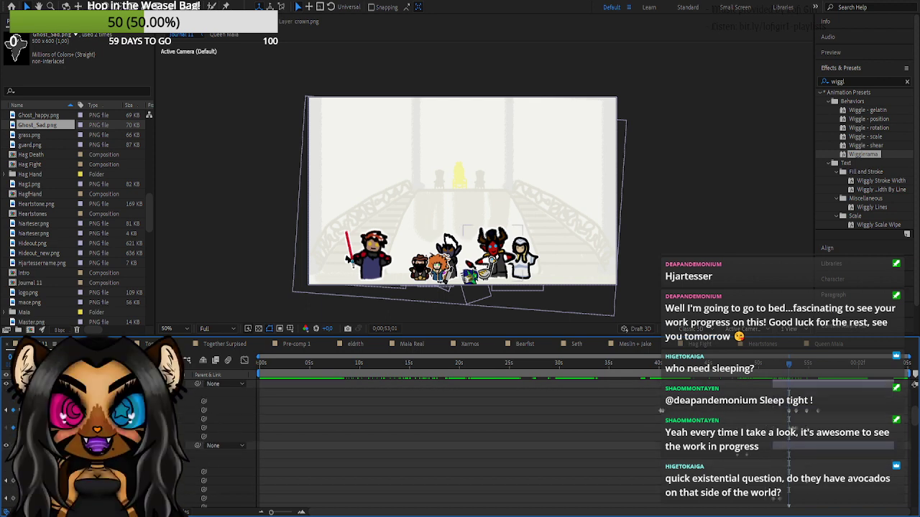
left_click(40, 446)
scroll(817, 468, "down", 1)
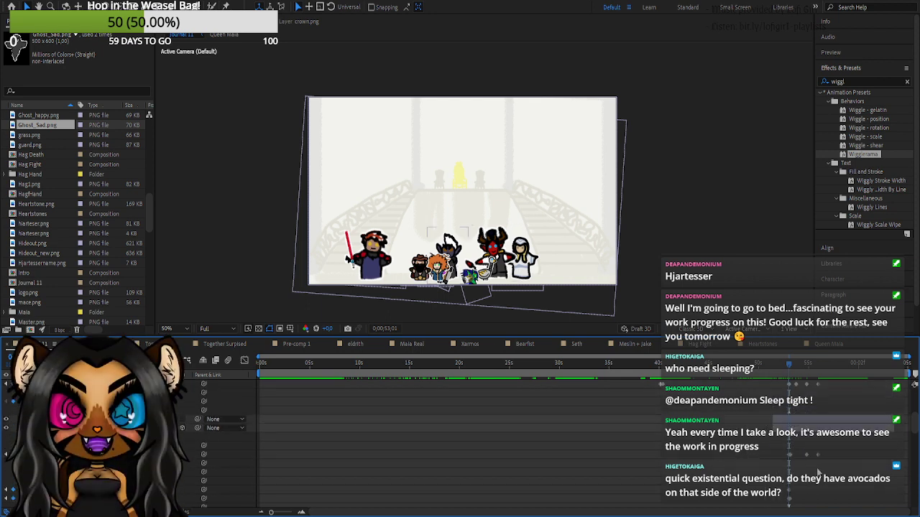
scroll(817, 470, "up", 1)
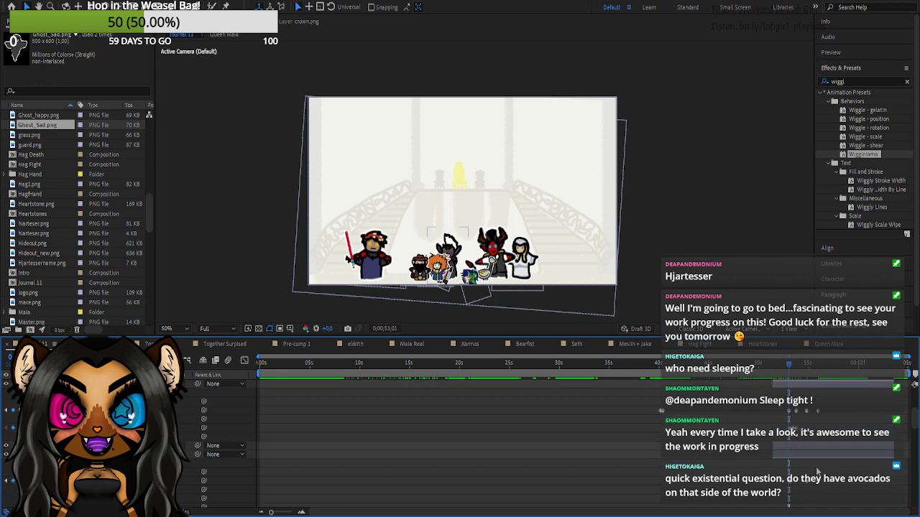
- Move the dark feathered character's last position and rotation keyframes to 0;00;53;23, shifting the preceding rotation keyframe later as well
left_click(301, 512)
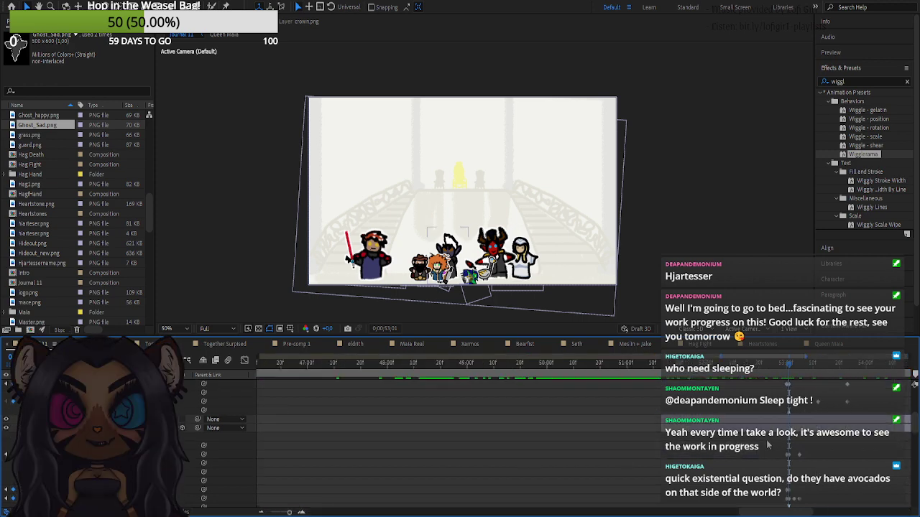
scroll(762, 449, "down", 1)
left_click_drag(776, 513, 797, 514)
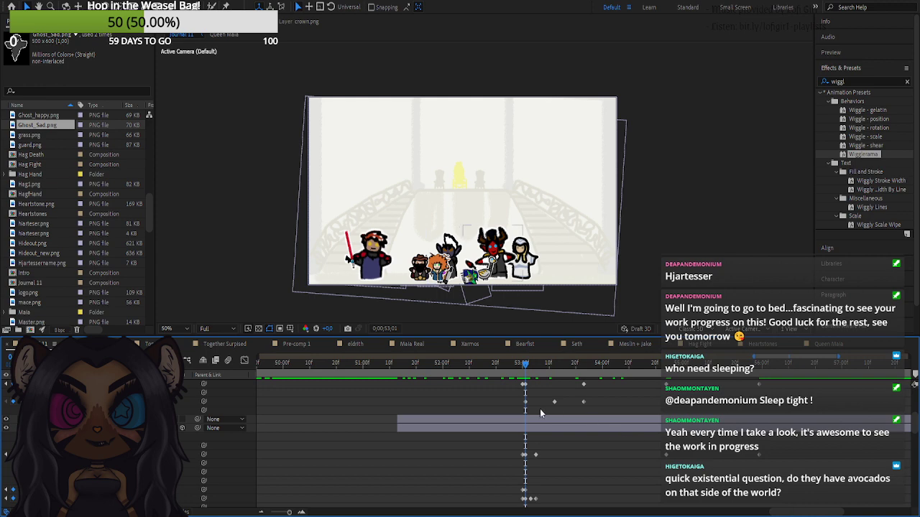
left_click(583, 369)
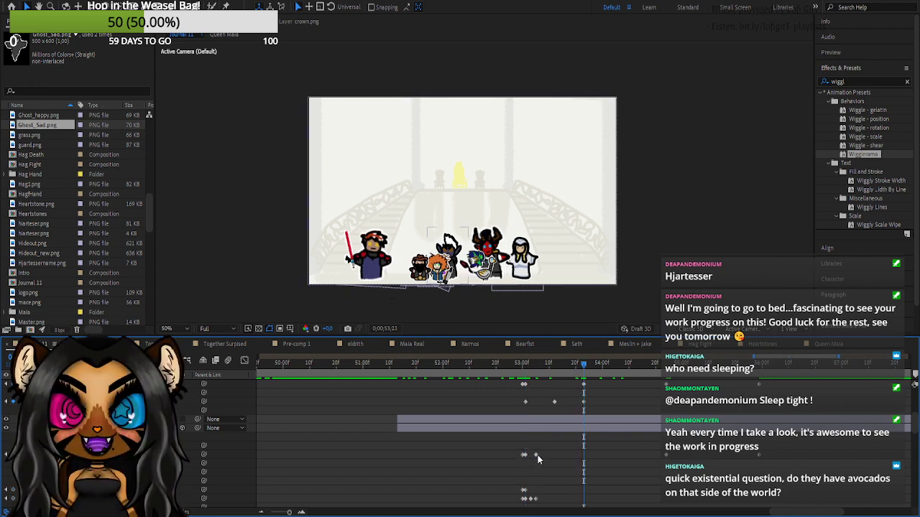
left_click_drag(536, 455, 585, 465)
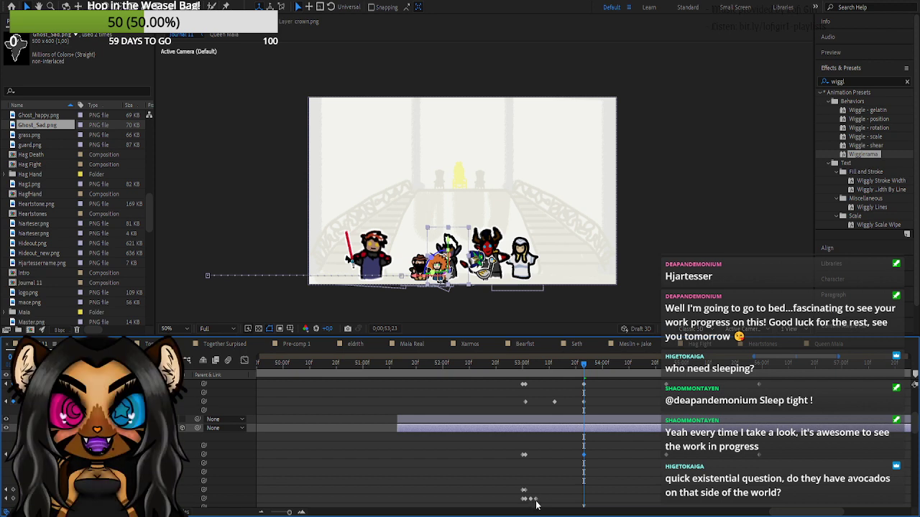
left_click_drag(535, 500, 580, 501)
scroll(595, 488, "down", 1)
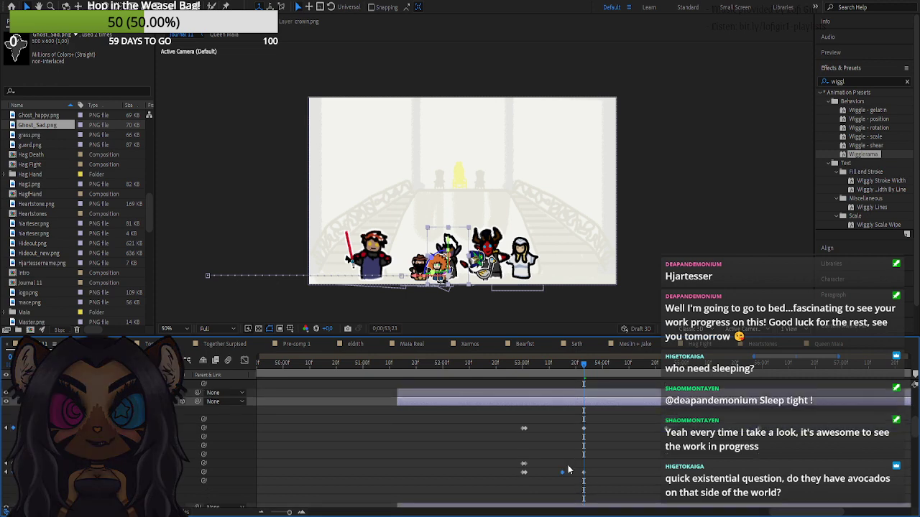
scroll(564, 465, "up", 2)
scroll(564, 465, "down", 1)
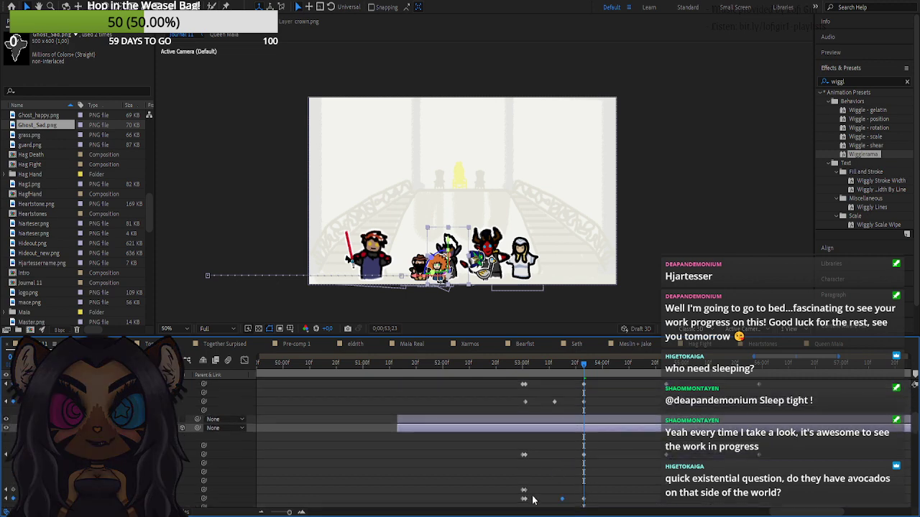
- Return to 0;00;53;01, collapse the dark feathered character's layer and reveal the keyframes of the character layers above it
left_click_drag(511, 368, 525, 385)
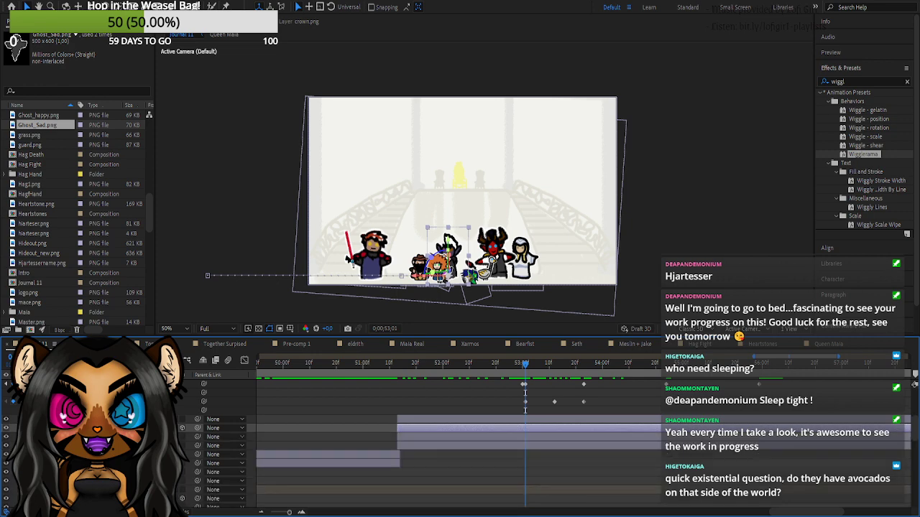
scroll(524, 431, "up", 3)
left_click(39, 411)
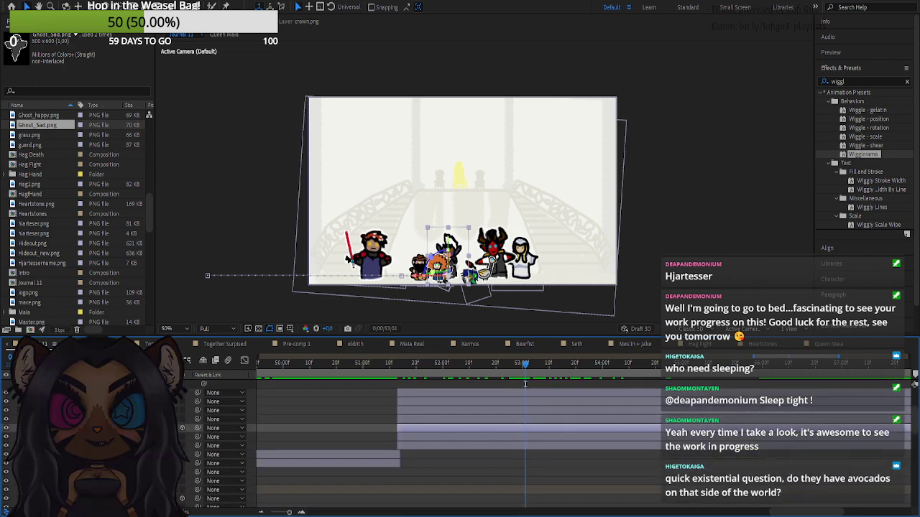
key("u")
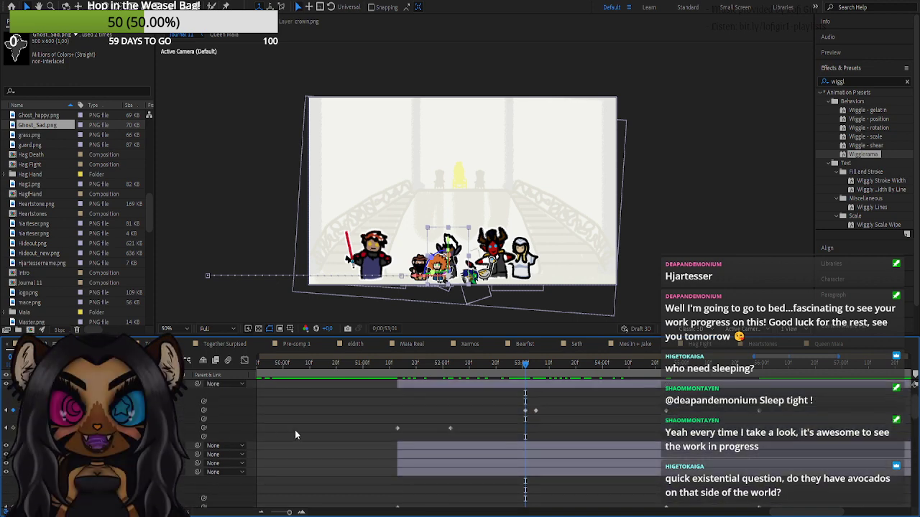
- Review the other characters' keyframes and play back their reactions from 0;00;53;01 to 0;00;54;24
scroll(442, 443, "down", 4)
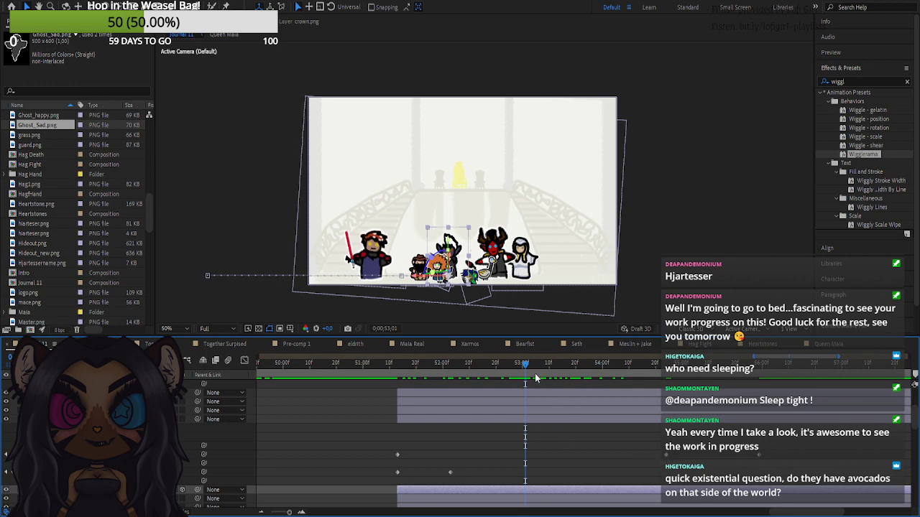
scroll(460, 443, "down", 4)
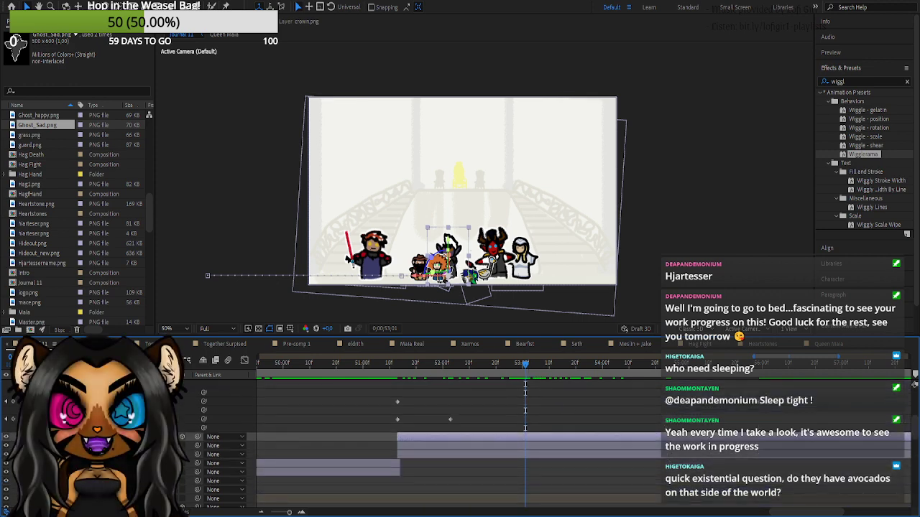
scroll(459, 442, "down", 4)
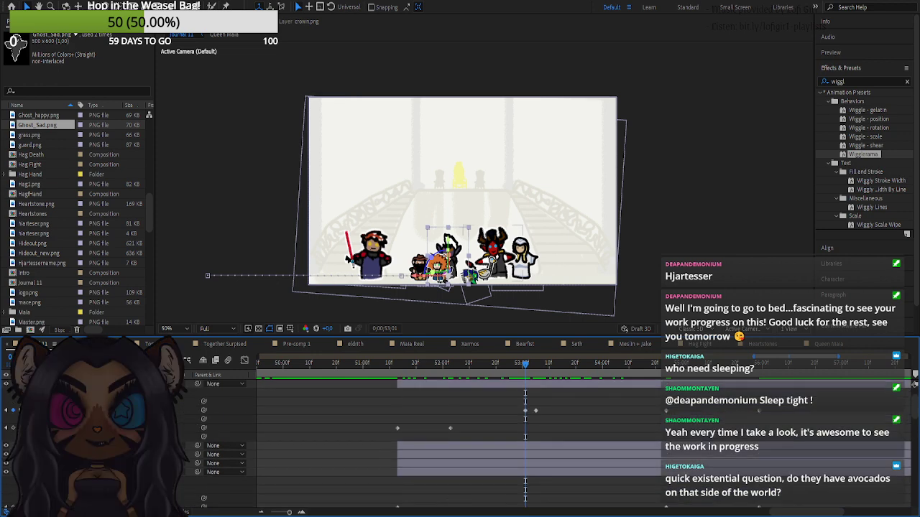
scroll(491, 450, "down", 3)
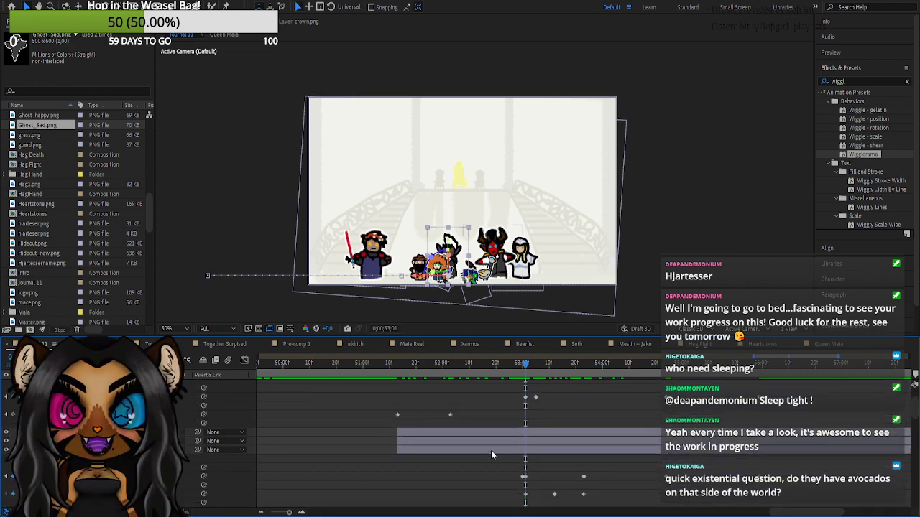
left_click(589, 372)
left_click_drag(589, 372, 525, 397)
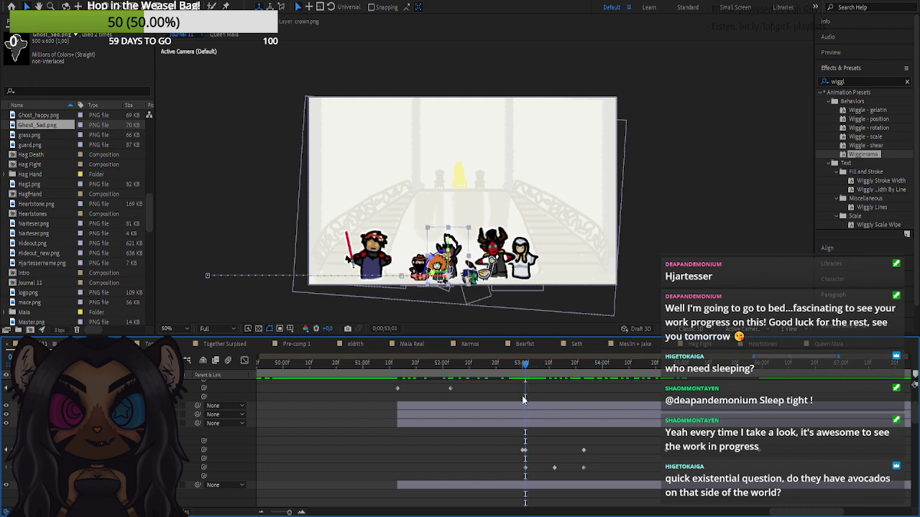
scroll(496, 422, "up", 1)
scroll(497, 422, "up", 1)
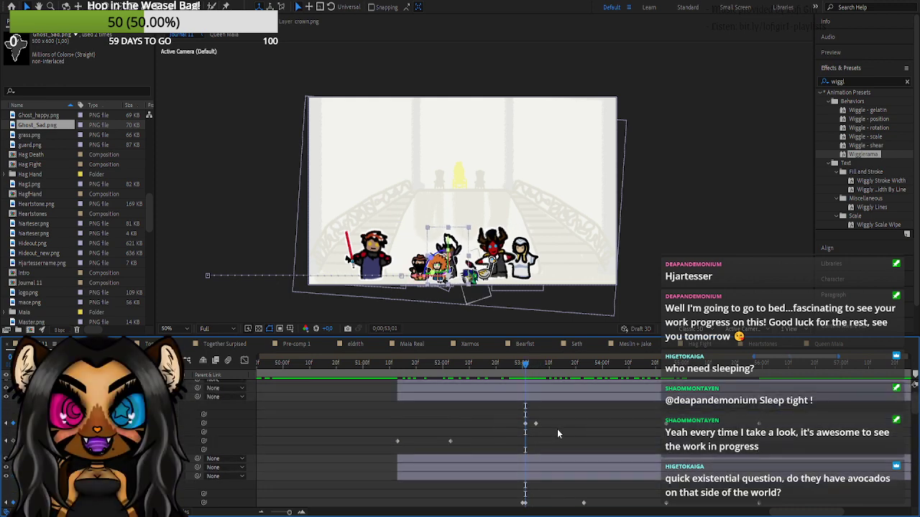
key("space")
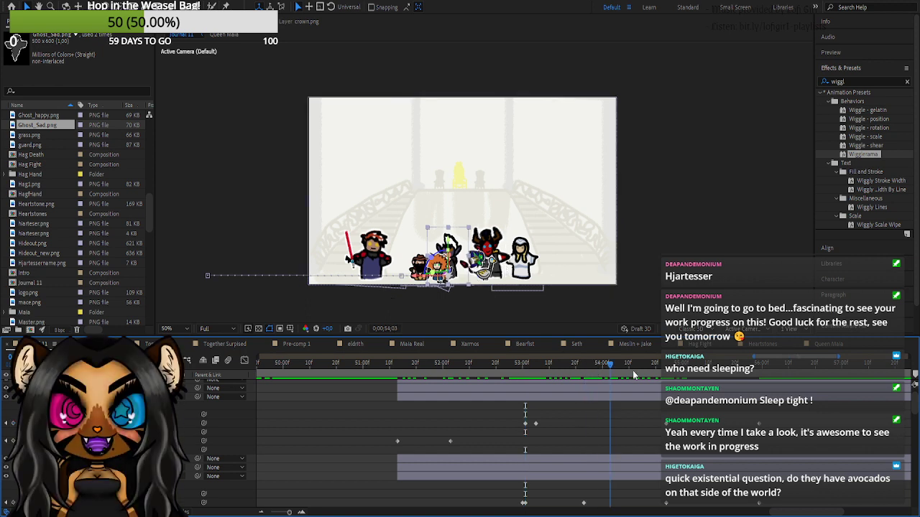
scroll(630, 394, "down", 1)
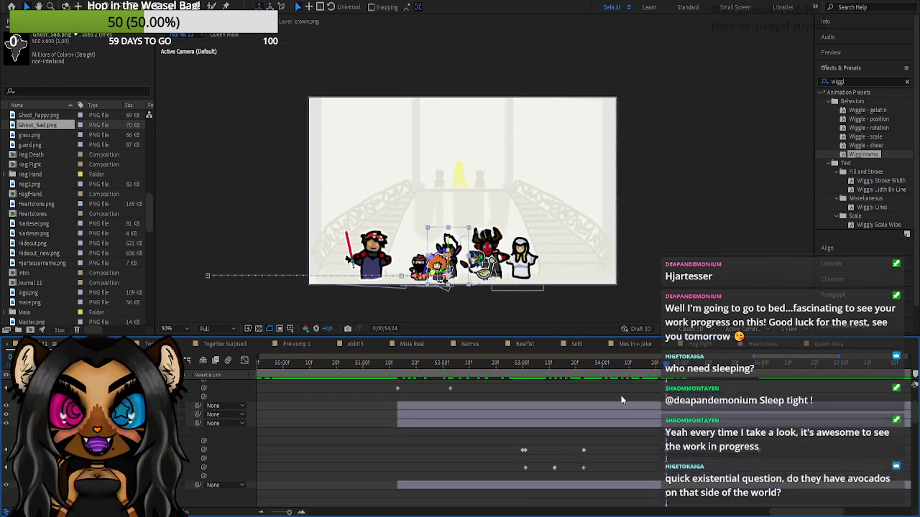
- Move the blue-haired character's second reaction position keyframe to 0;00;53;23
left_click(582, 371)
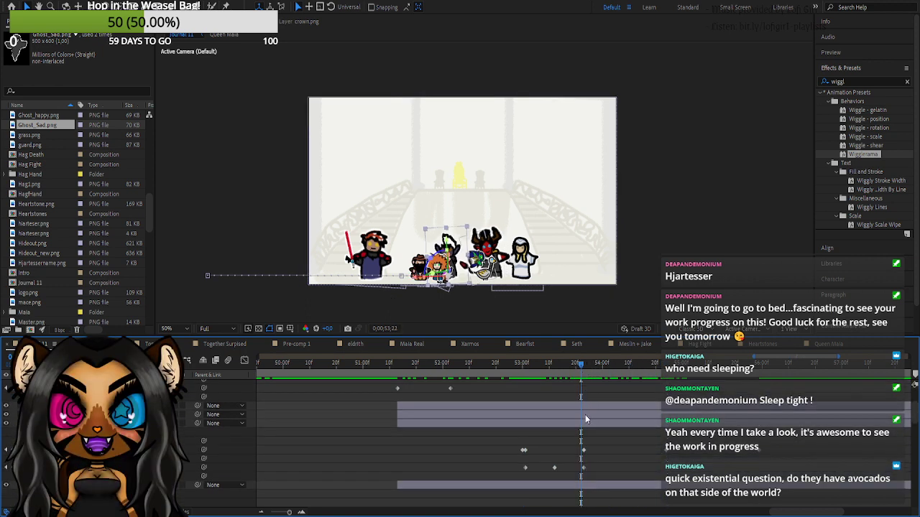
left_click(585, 364)
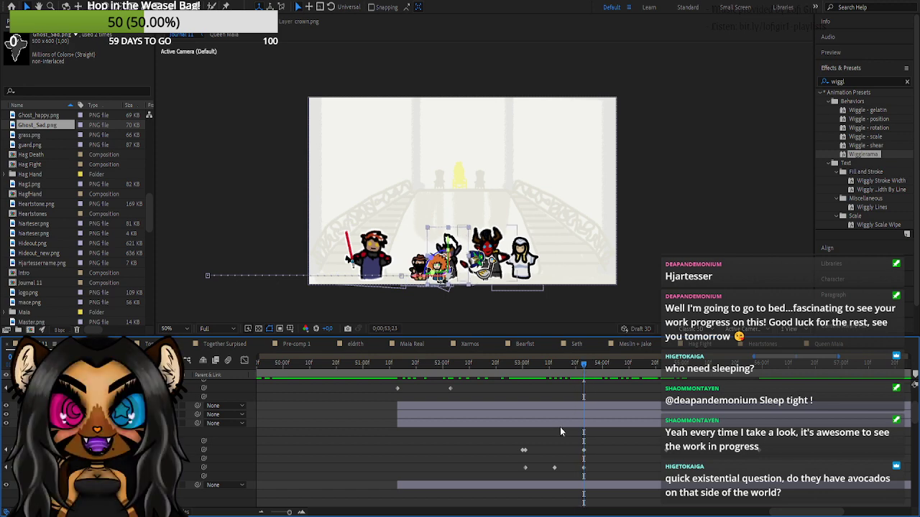
scroll(562, 431, "up", 2)
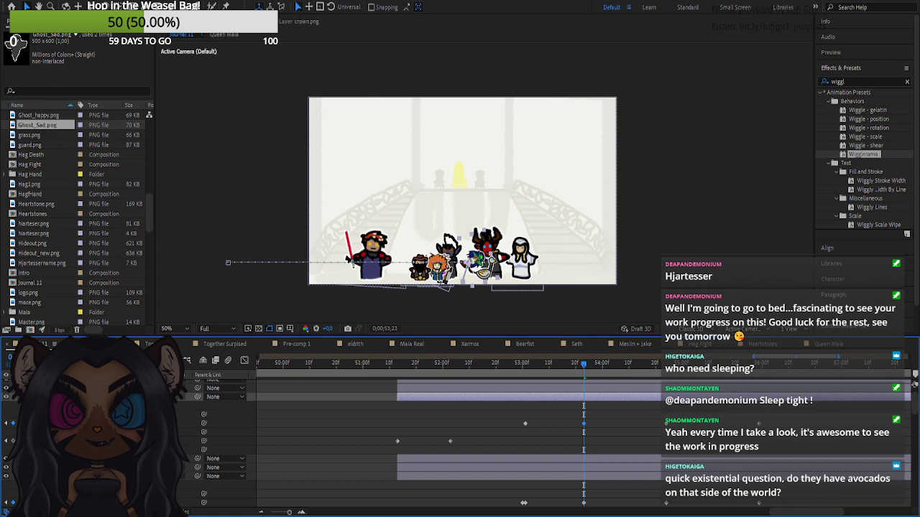
scroll(539, 469, "down", 5)
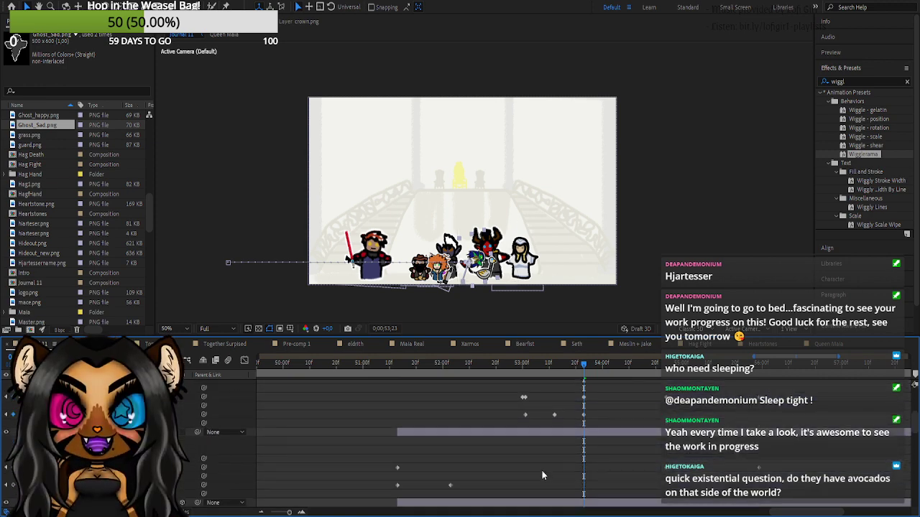
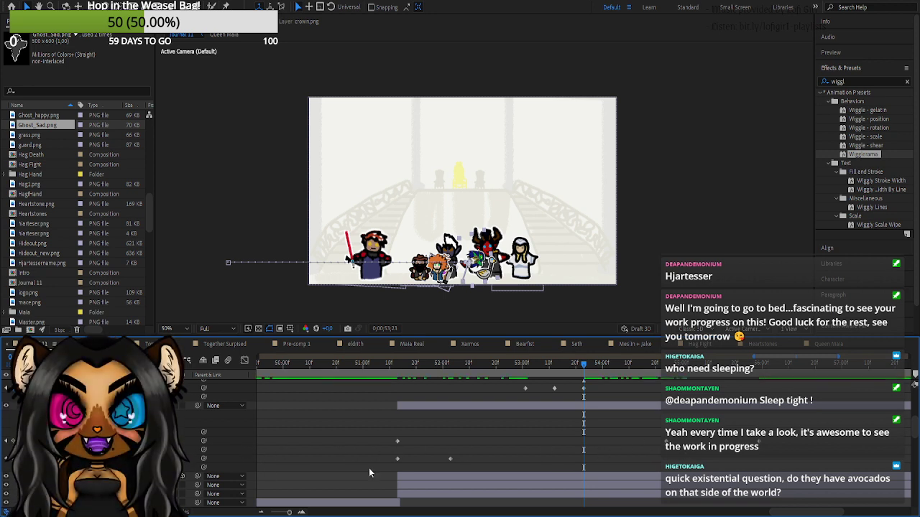
- Add position keyframes for the orange-haired character at 0;00;53;12 and 0;00;53;23, and shift it slightly upward at 0;00;53;23
left_click_drag(446, 368, 584, 382)
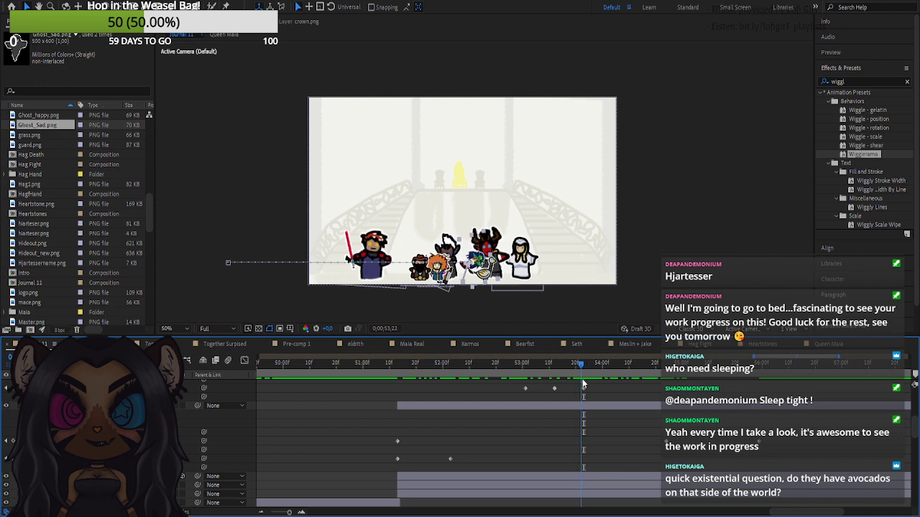
left_click(13, 441)
left_click(306, 412)
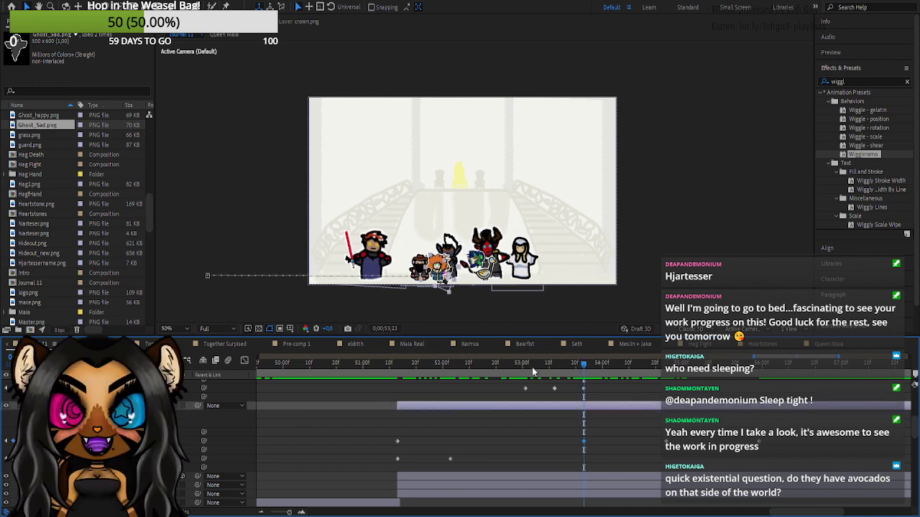
left_click_drag(529, 367, 554, 368)
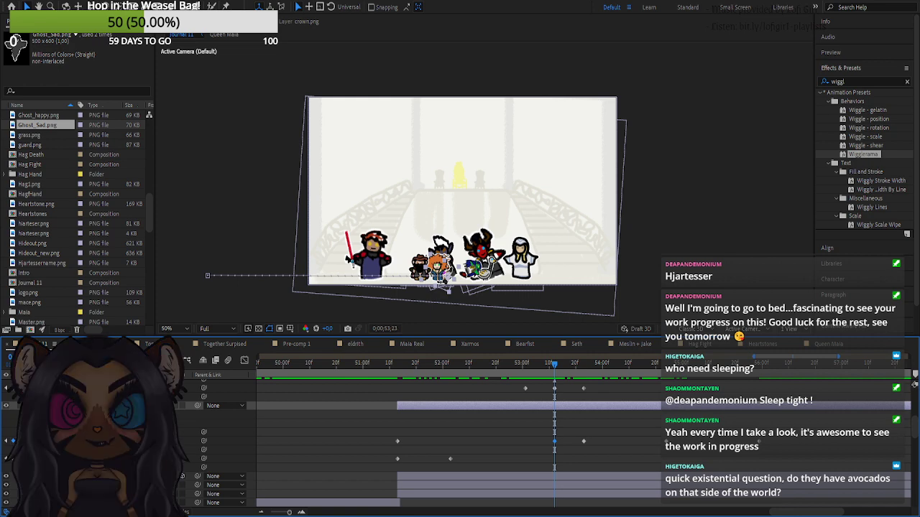
key("k")
left_click_drag(443, 281, 444, 272)
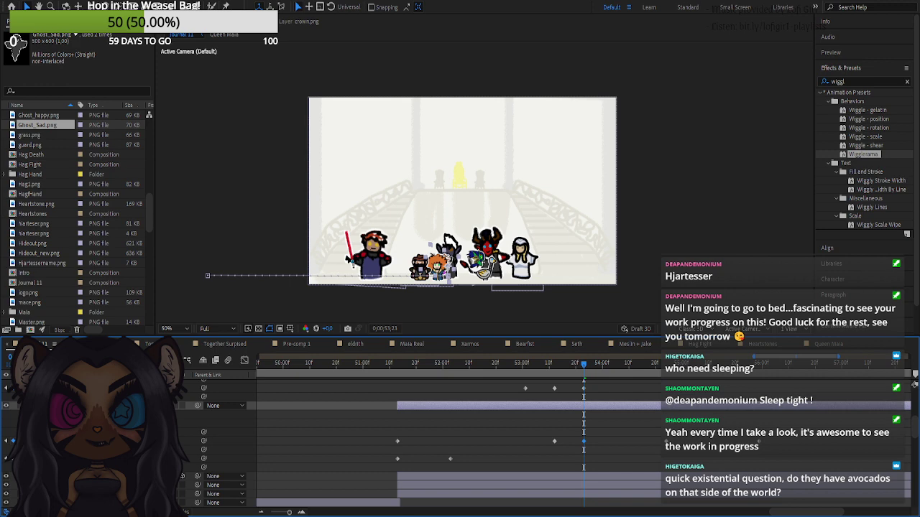
- Move the blue-haired character's first reaction position keyframe to 0;00;53;12
scroll(343, 438, "up", 3)
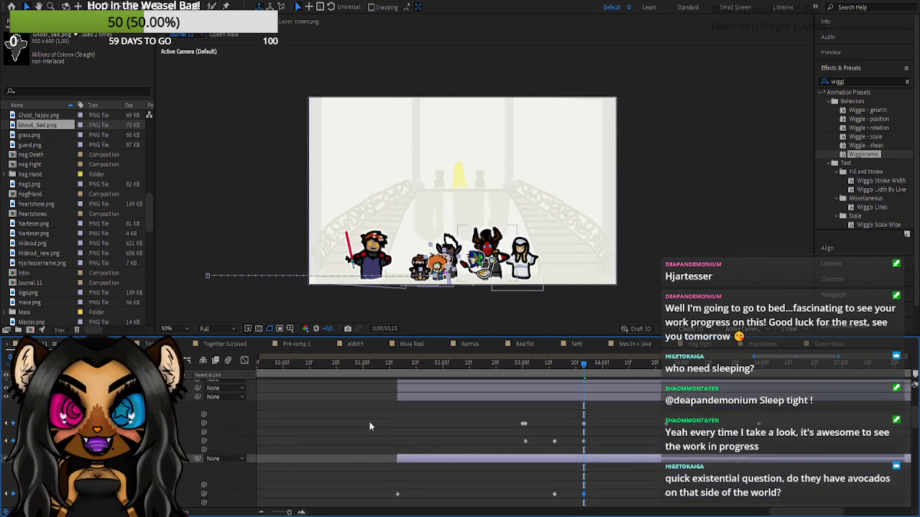
scroll(474, 432, "up", 2)
scroll(230, 435, "up", 2)
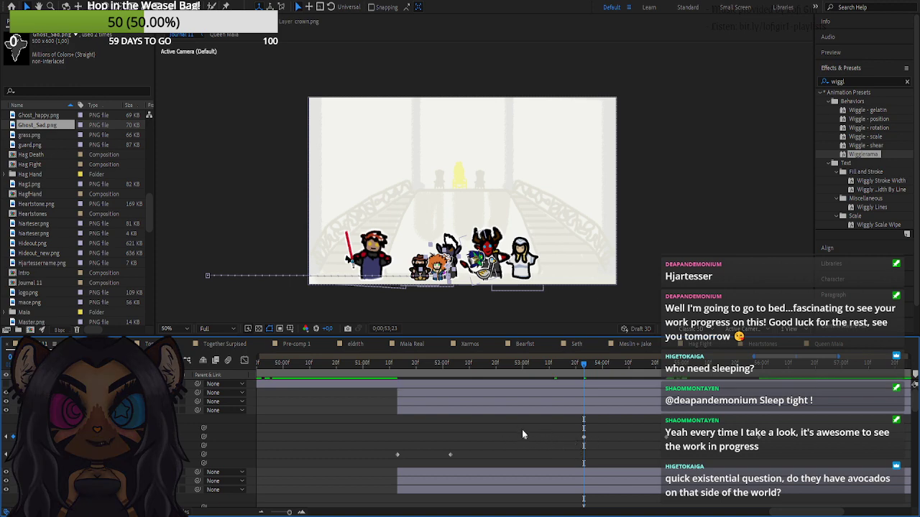
left_click_drag(522, 432, 583, 444)
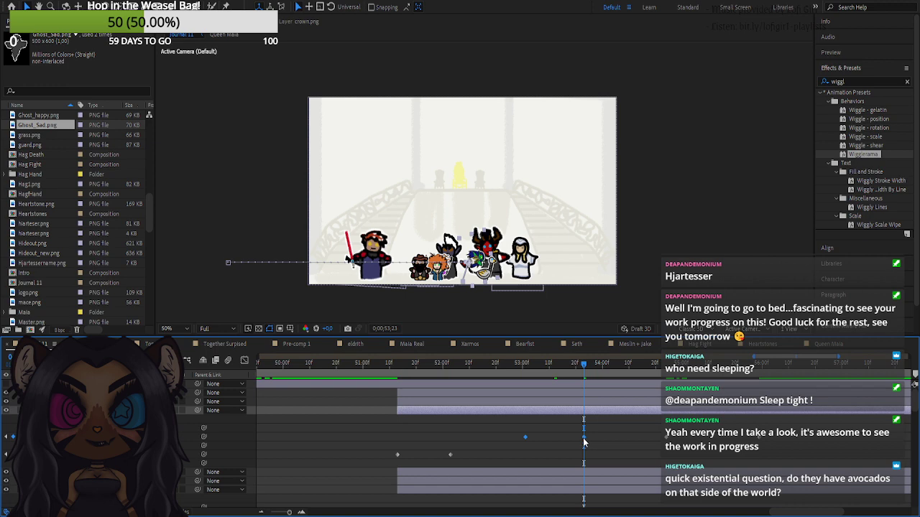
scroll(568, 434, "down", 5)
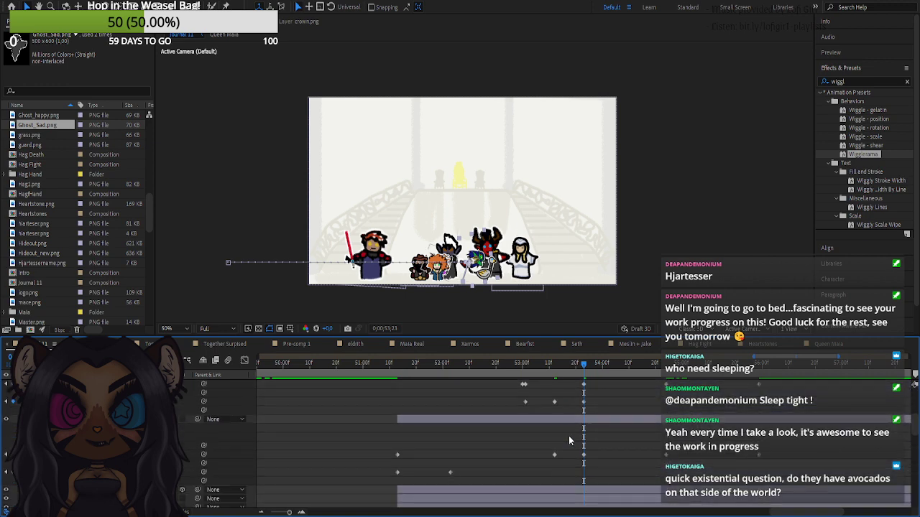
scroll(568, 436, "up", 1)
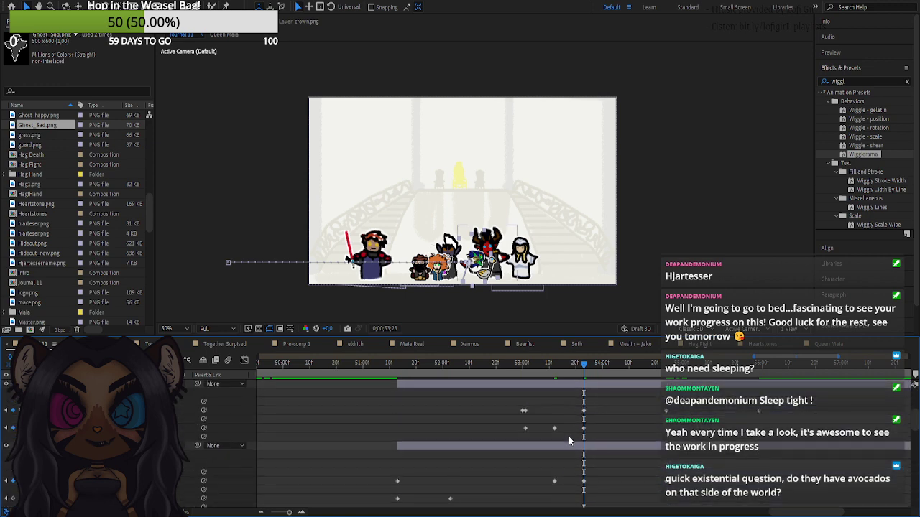
left_click(553, 369)
scroll(546, 417, "down", 2)
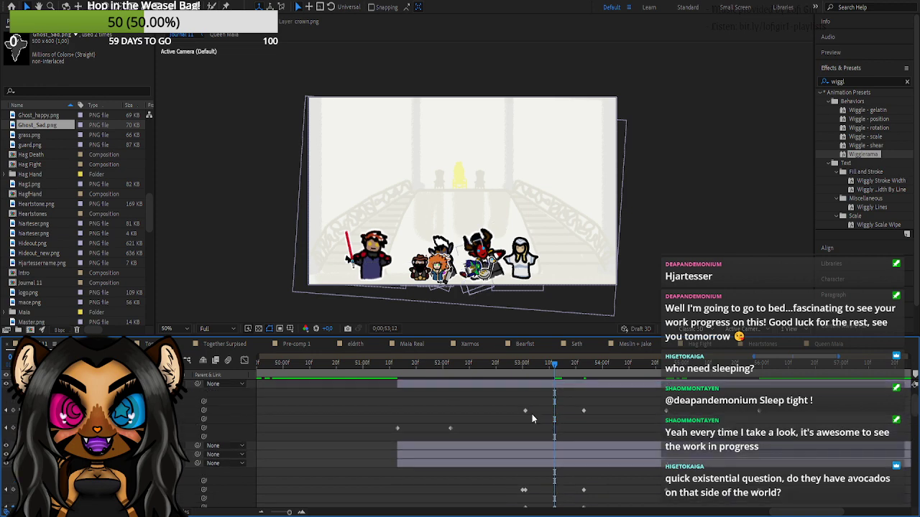
left_click_drag(525, 411, 554, 411)
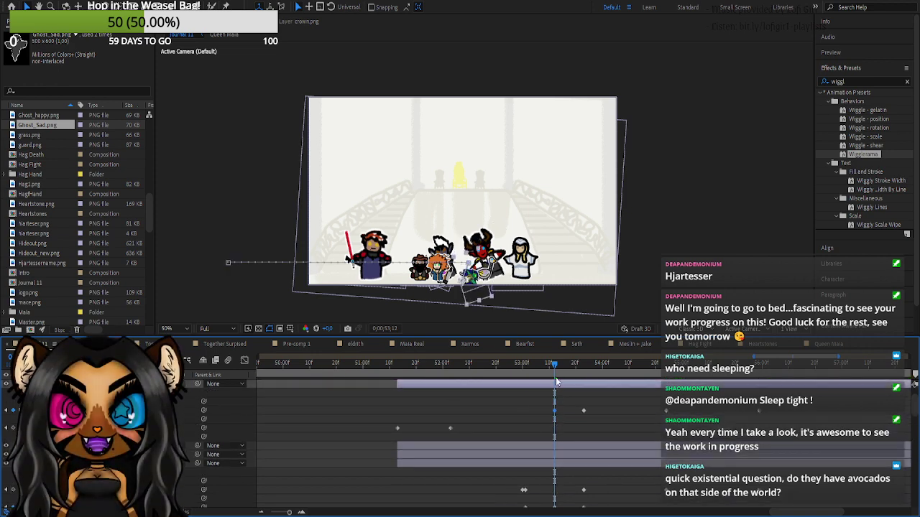
- Scrub ahead past the reactions and go to the orange-haired character's position keyframe at 0;00;54;24
left_click_drag(554, 368, 677, 391)
scroll(640, 424, "down", 4)
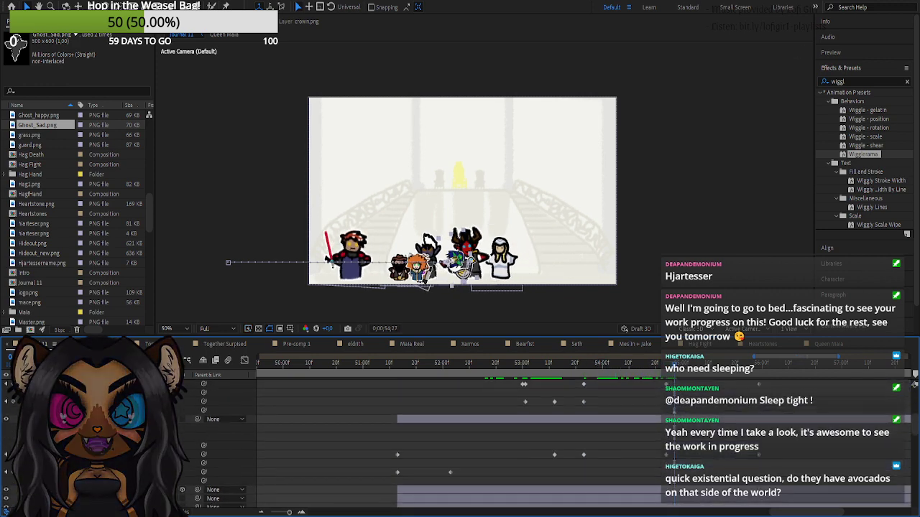
left_click(6, 455)
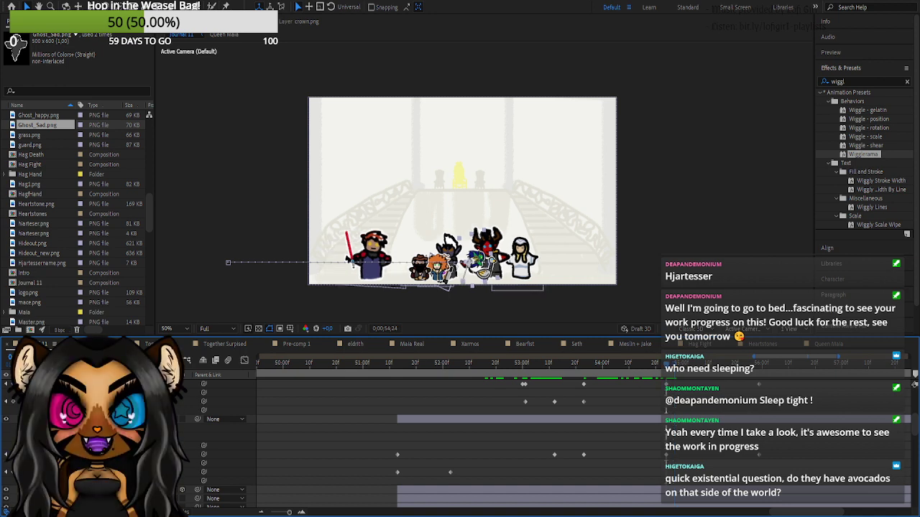
- Remove the tilted small character's position keyframes at 0;00;54;24 and 0;00;55;29
left_click(13, 455)
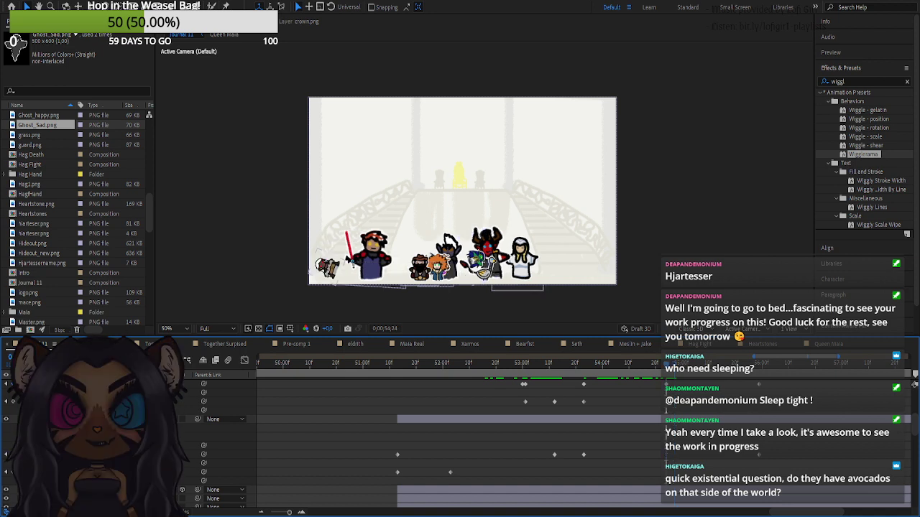
left_click(20, 455)
left_click(13, 455)
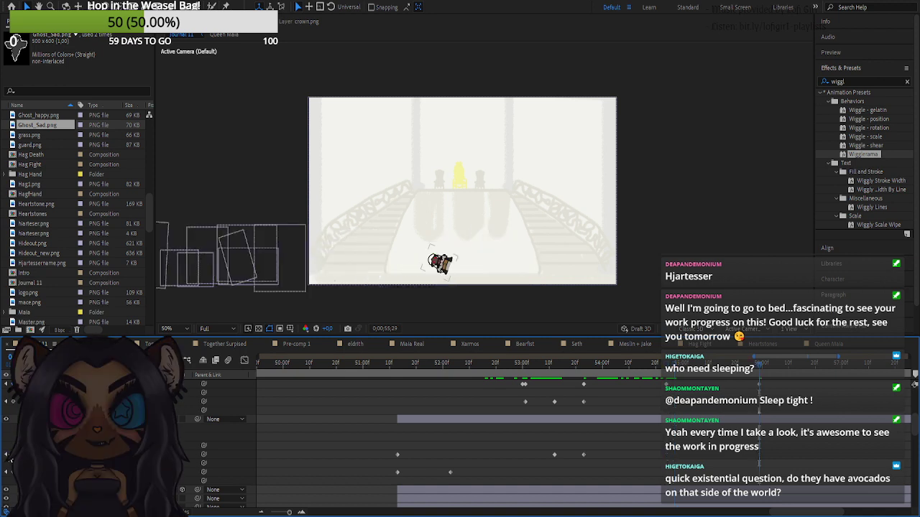
- Key the tilted character's position again at 0;00;54;24, and move it out past the scene's left edge at 0;00;55;29
left_click(442, 264)
scroll(689, 457, "up", 1)
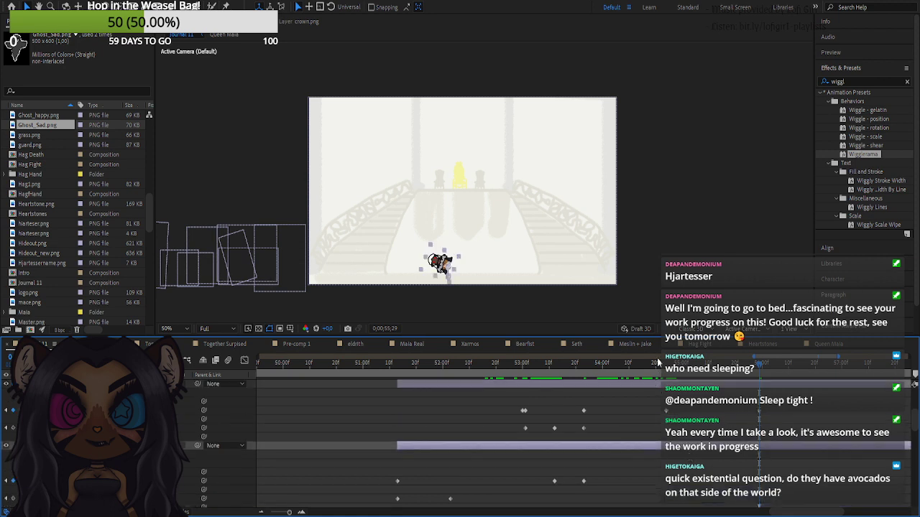
left_click(665, 363)
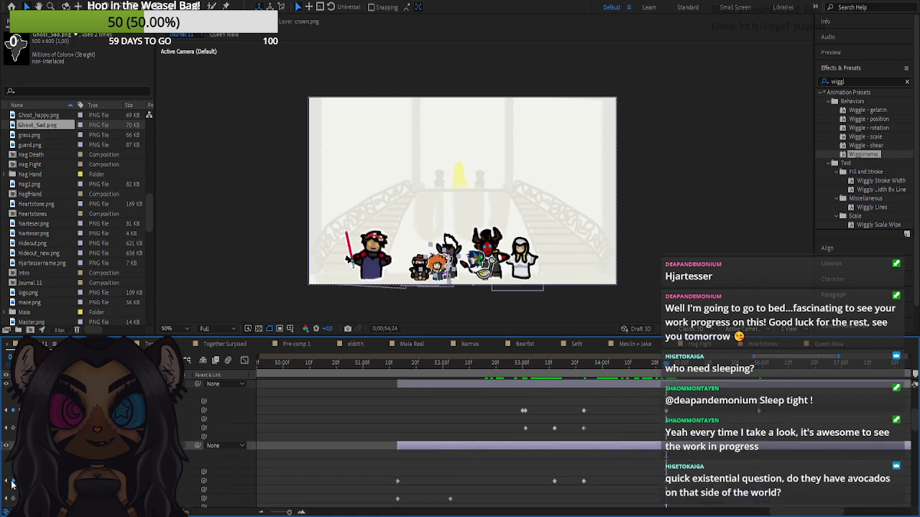
left_click(759, 362)
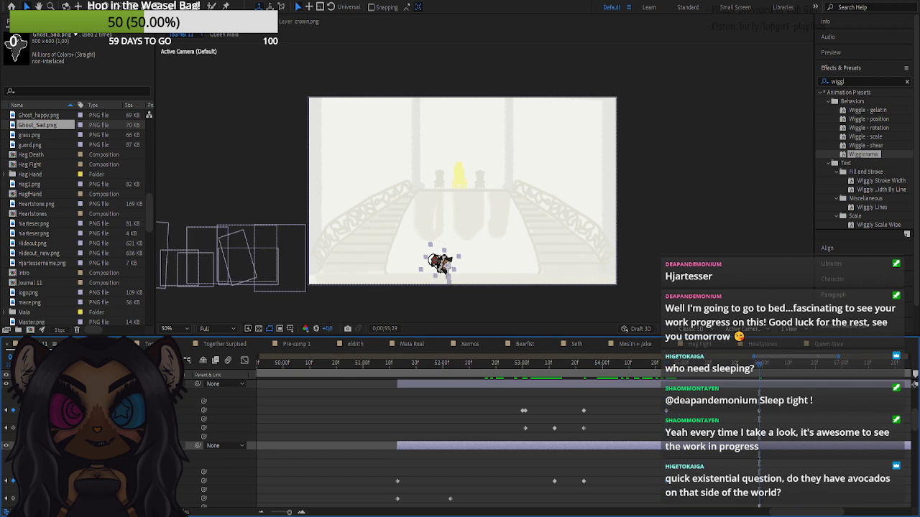
left_click_drag(440, 263, 207, 266)
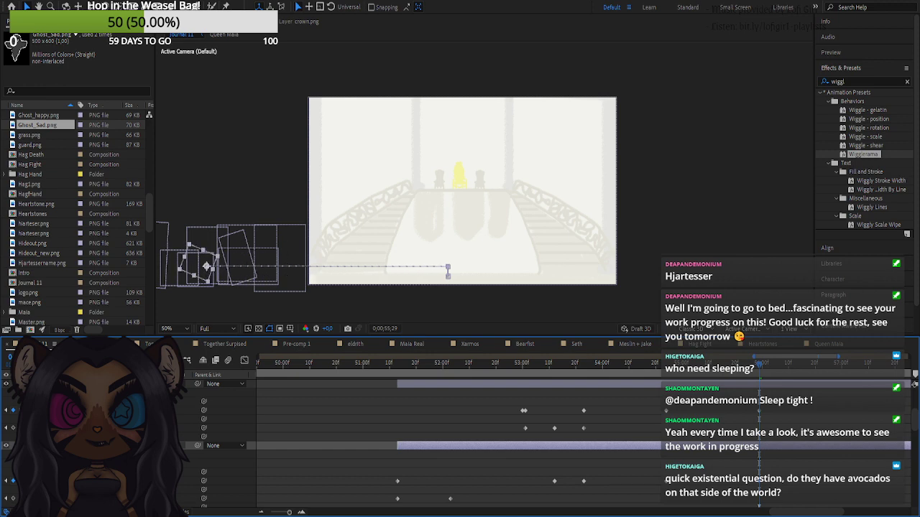
- Scrub the group exit through to 0;00;56;05 and collapse the expanded properties of the character layers
left_click_drag(610, 366, 774, 364)
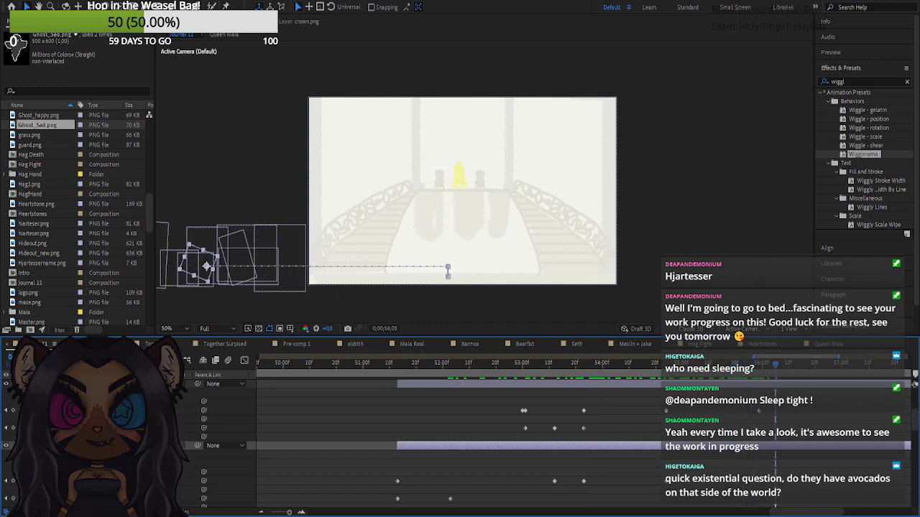
left_click(38, 446)
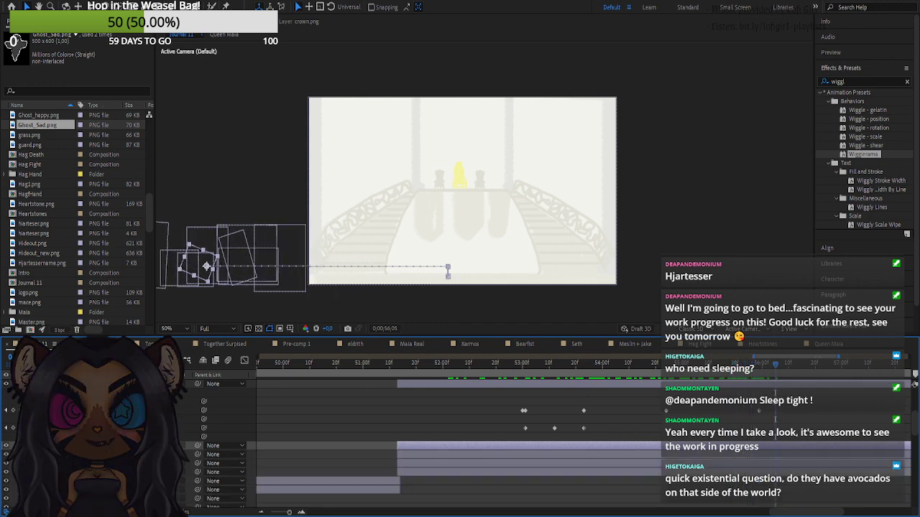
key("u")
key("u")
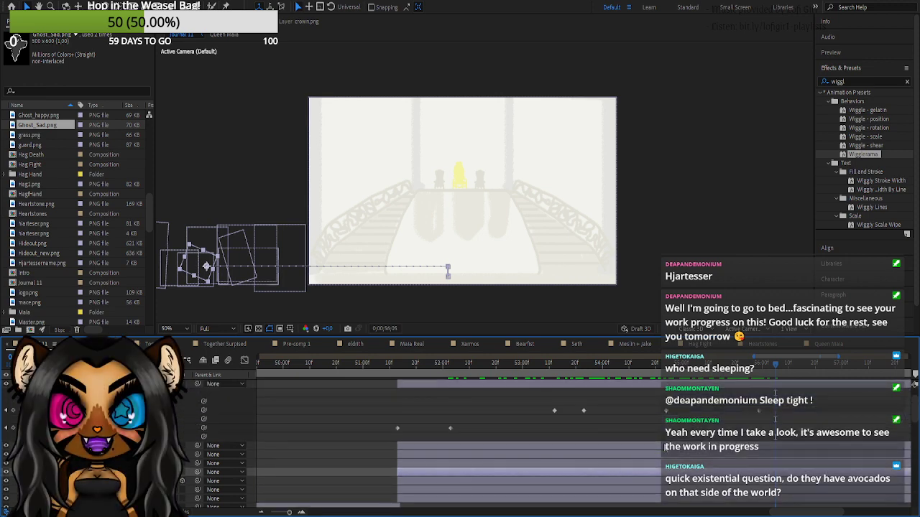
key("u")
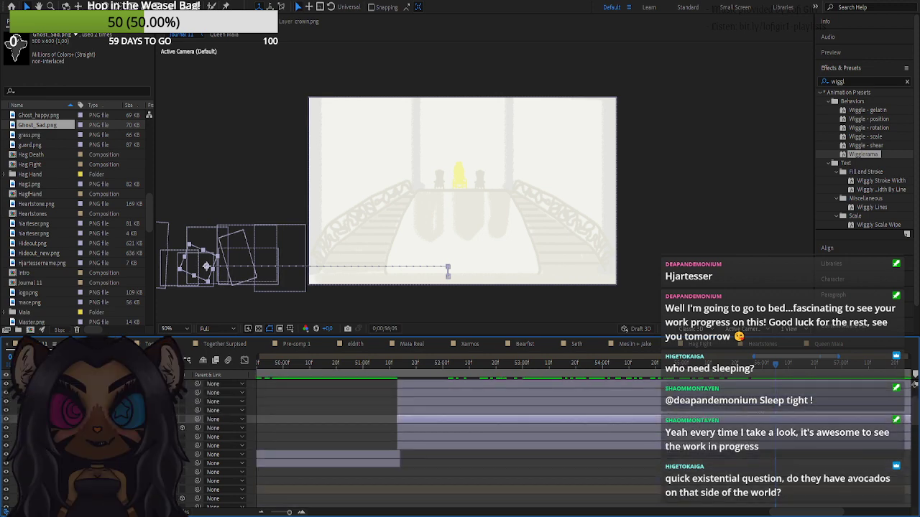
scroll(311, 416, "up", 1)
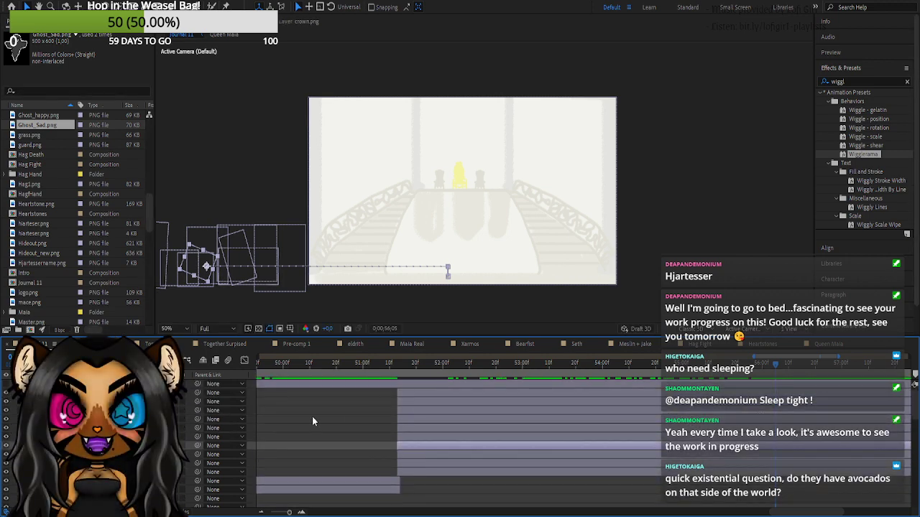
- Trim the throne-room scene layers to end at 0;00;56;20, and extend only the background layer several seconds beyond them
left_click(434, 394)
left_click(428, 474, "shift")
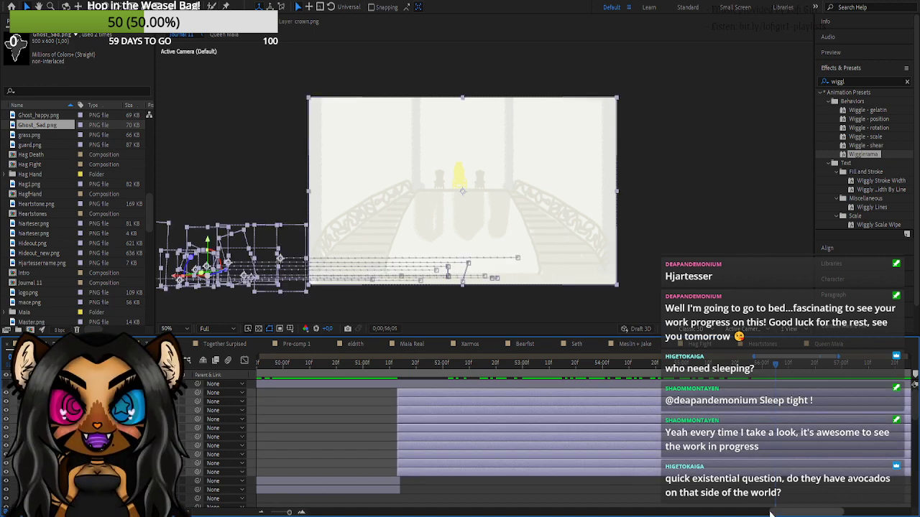
left_click_drag(785, 513, 855, 512)
left_click_drag(798, 392, 479, 438)
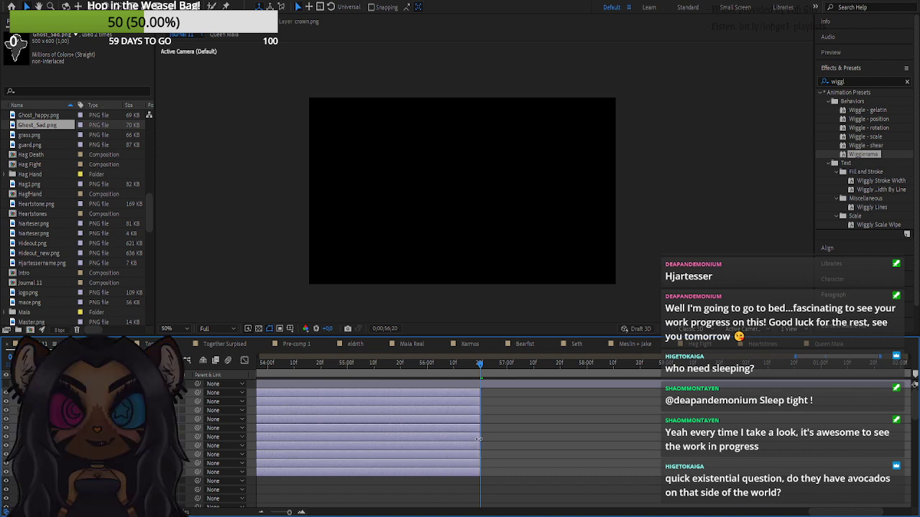
left_click(477, 474)
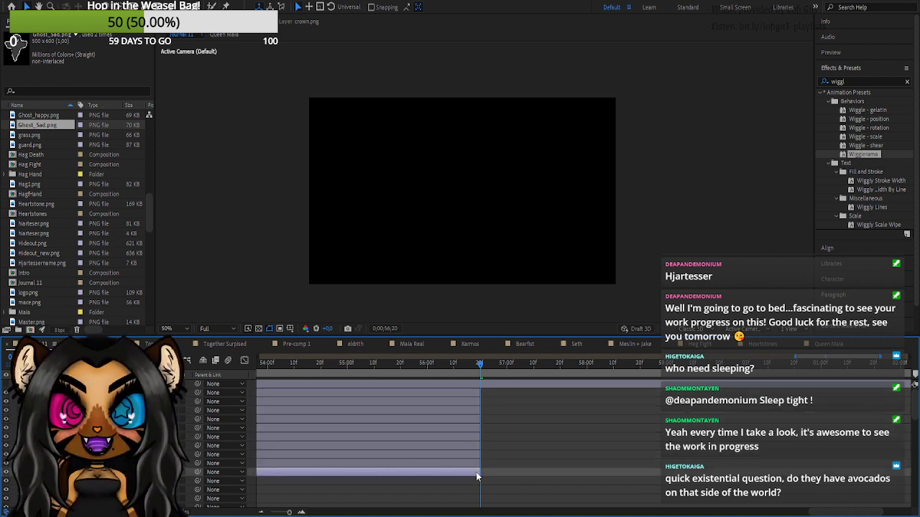
left_click_drag(477, 473, 736, 457)
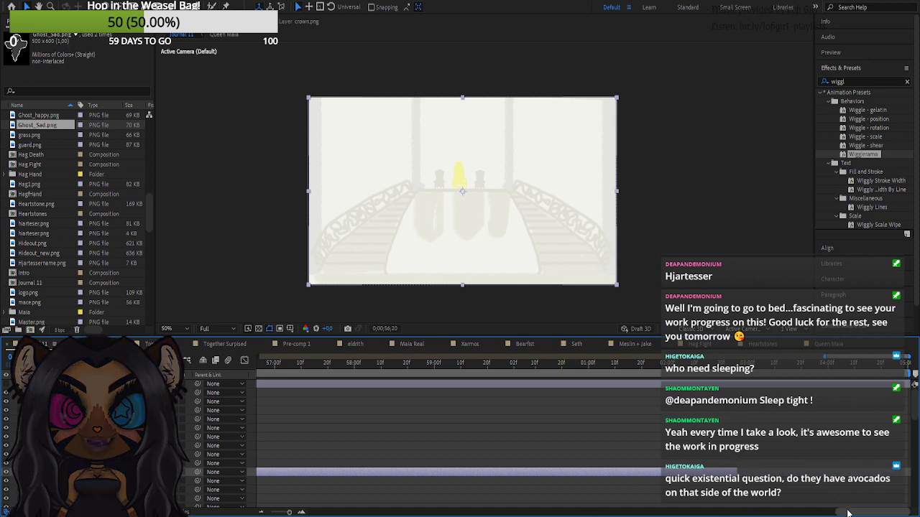
- Play back the group exit and stop at 0;00;56;17 on the empty throne room
left_click_drag(848, 512, 787, 510)
left_click_drag(636, 364, 616, 367)
key("space")
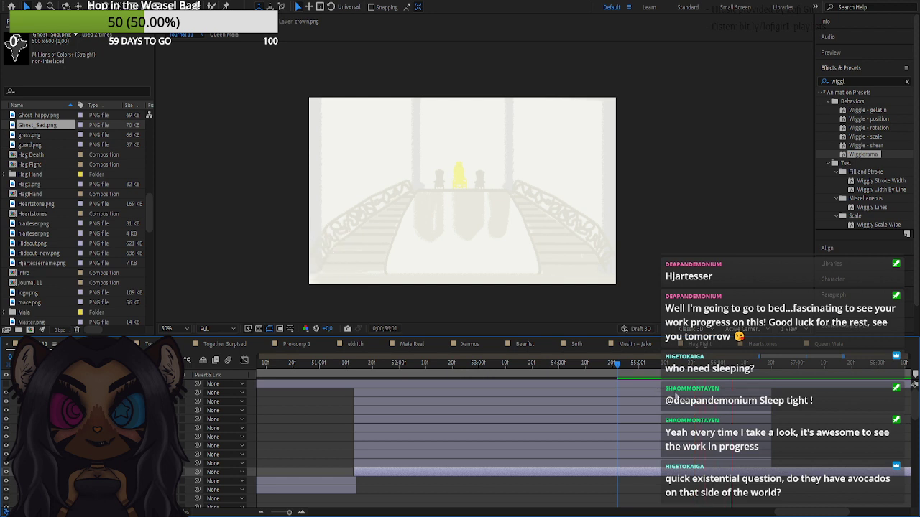
key("space")
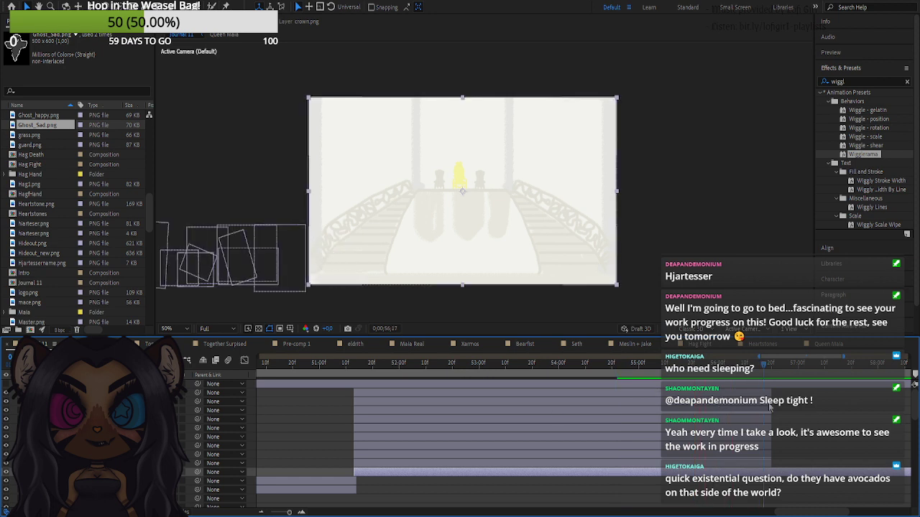
- Shorten the character layers so they end at 0;00;56;17
left_click(762, 463)
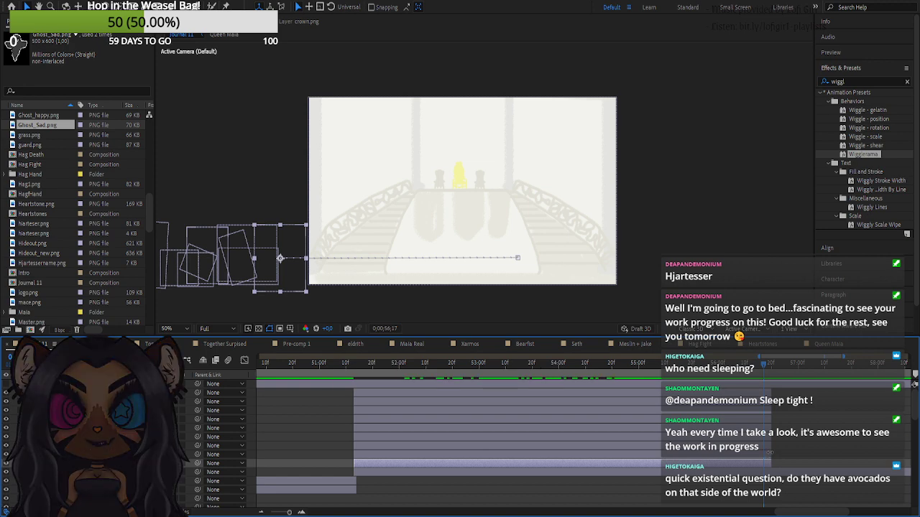
left_click(762, 402)
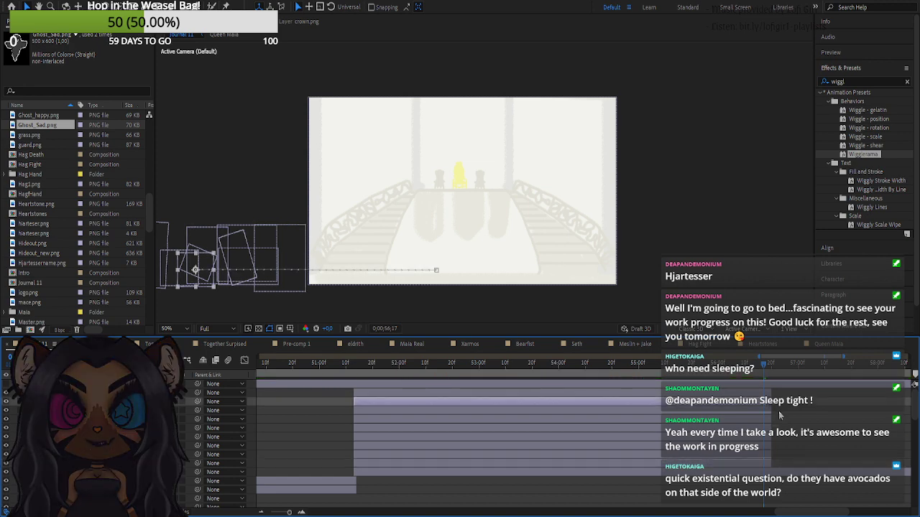
double_click(766, 467)
left_click_drag(770, 464, 763, 464)
left_click(774, 464)
left_click(760, 465)
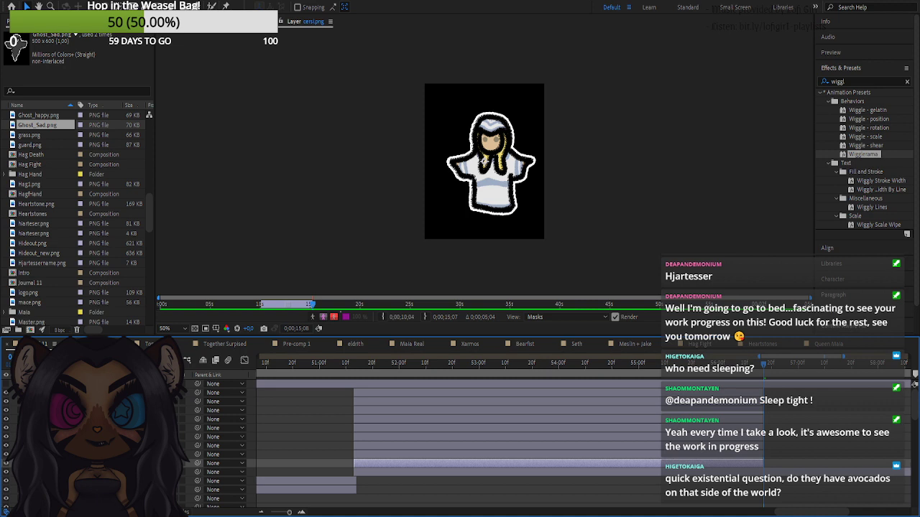
- Extend the white-robed character's layer and one other character layer to about 0;00;58;00, and return to the composition view
left_click(754, 410, "ctrl")
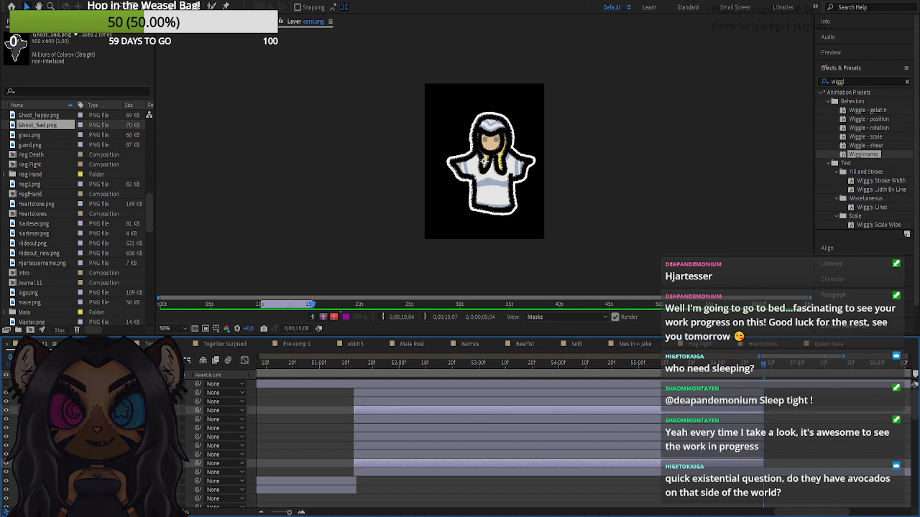
left_click_drag(763, 410, 880, 412)
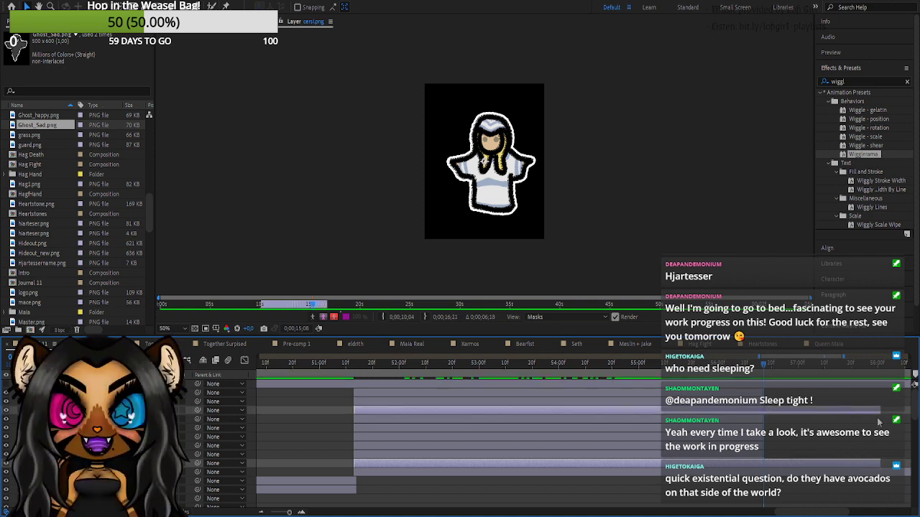
left_click(837, 435)
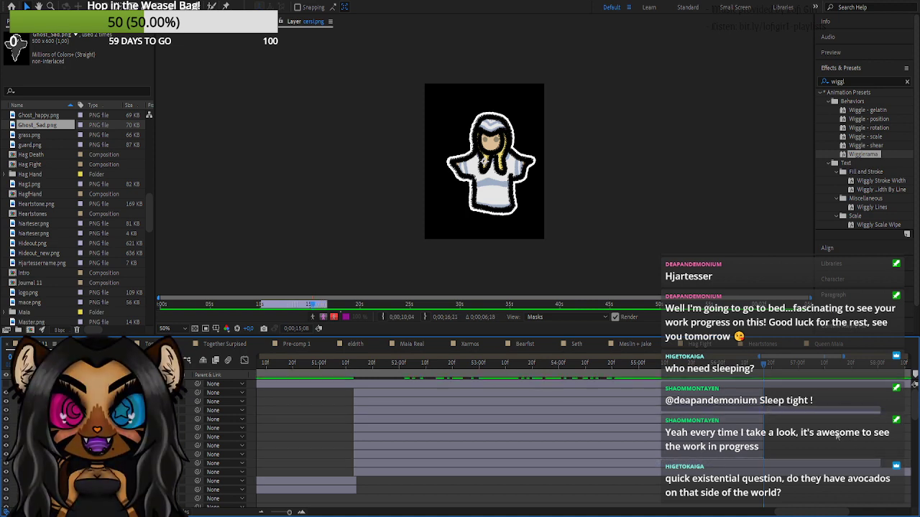
left_click(224, 22)
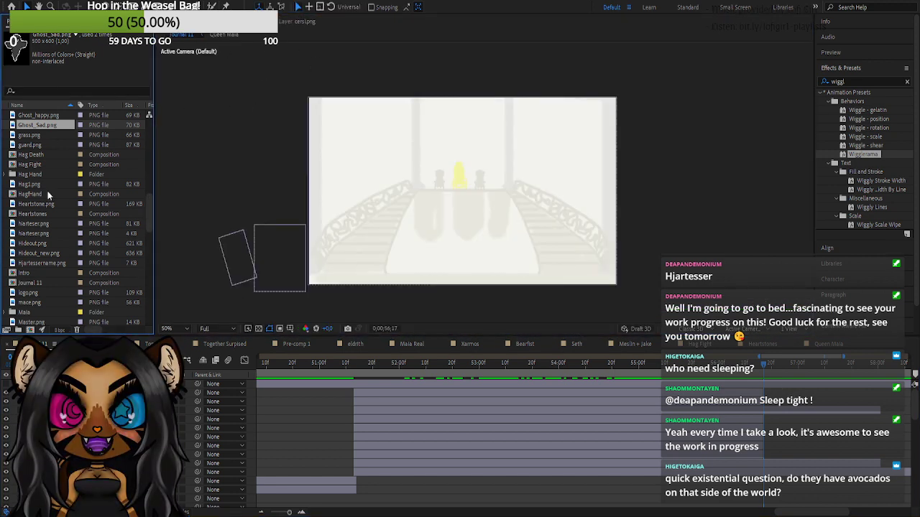
- Try adding Persephone.png to the throne-room composition, and delete the added layer
scroll(47, 201, "down", 7)
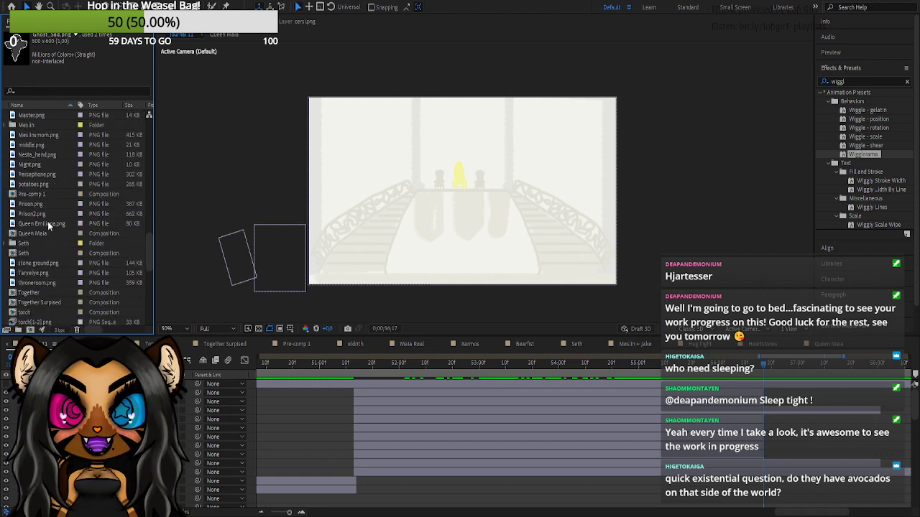
scroll(48, 221, "down", 1)
left_click(35, 146)
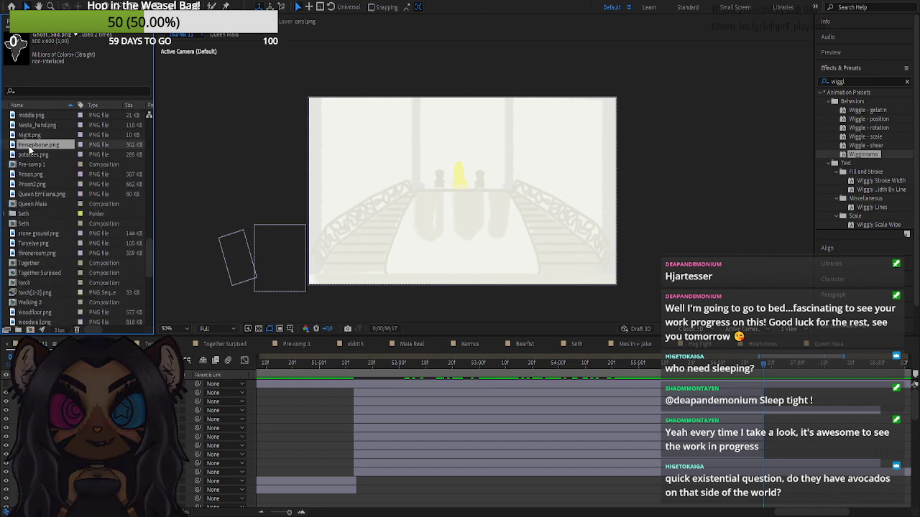
left_click_drag(33, 148, 454, 198)
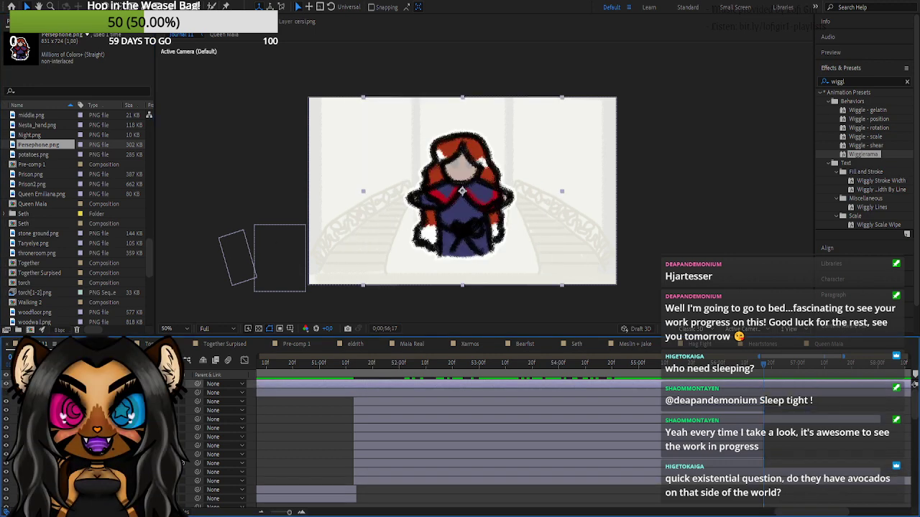
key("s")
left_click(57, 393)
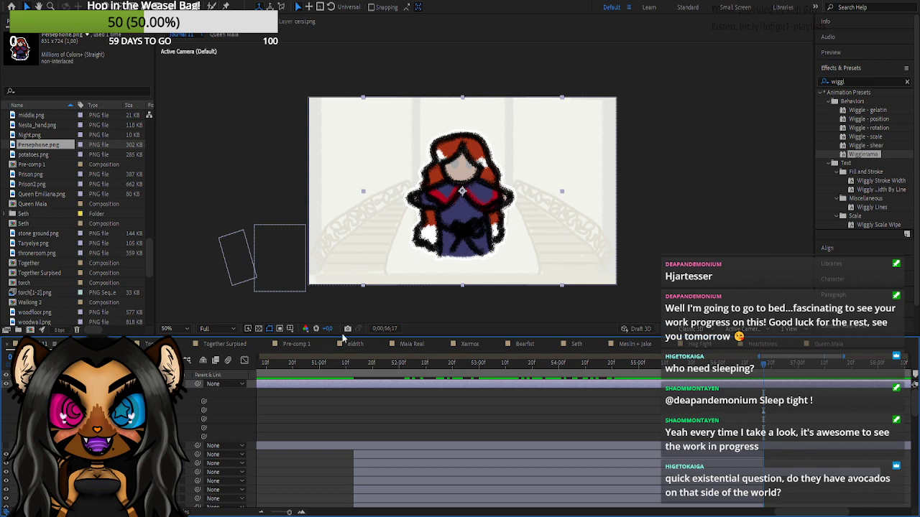
key("Delete")
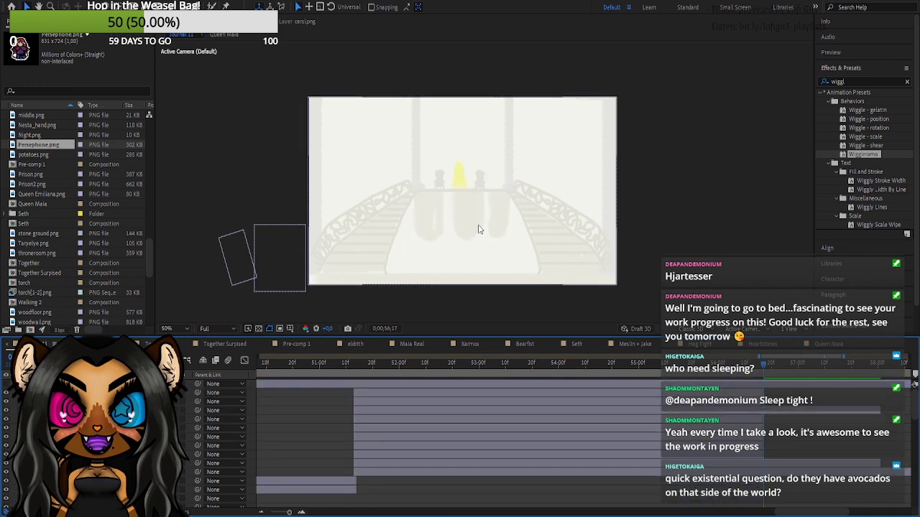
- Add Persephone.png as the throne-room composition's top layer, scale it down to character size, and place it centered at the foot of the stairs
left_click(582, 347)
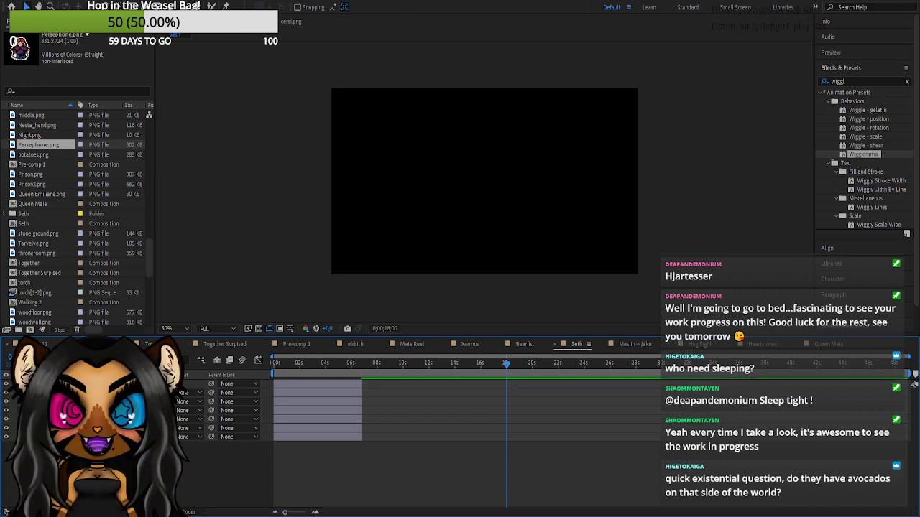
left_click_drag(44, 345, 253, 380)
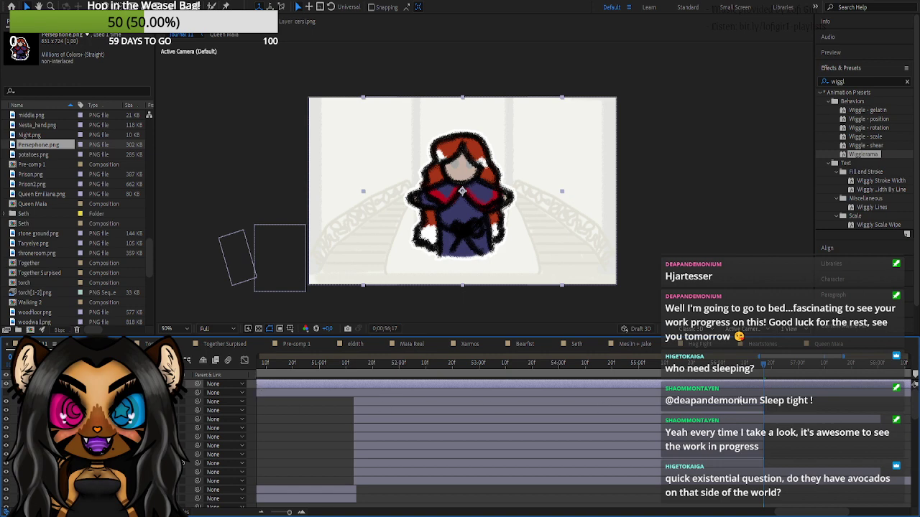
key("s")
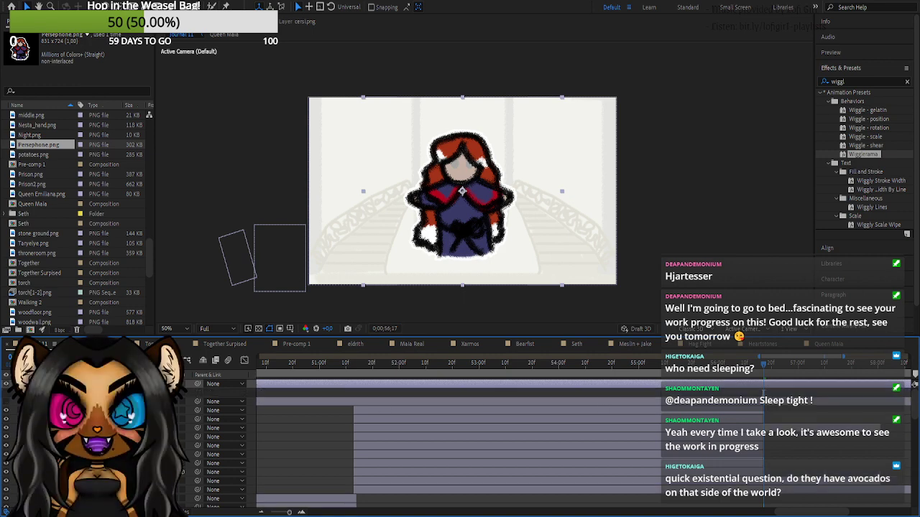
left_click(44, 393)
left_click_drag(136, 419, 287, 384)
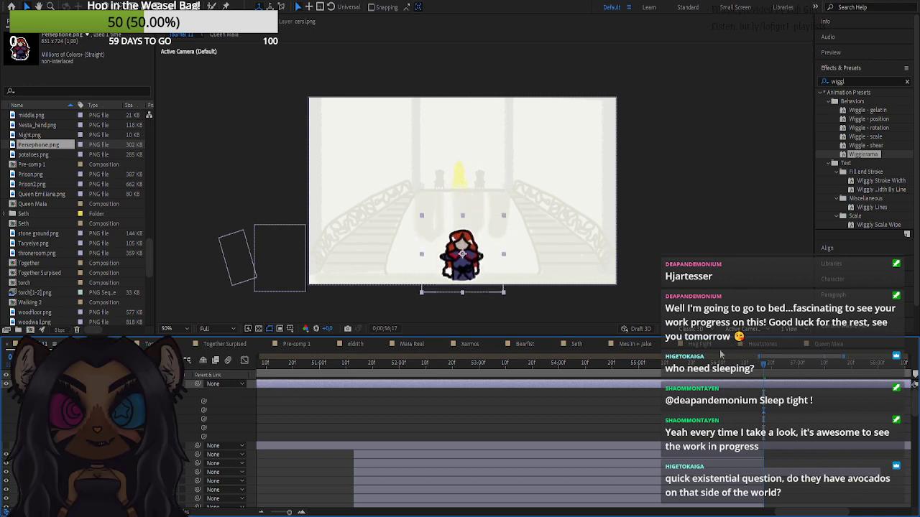
- Trim Persephone's layer to about two seconds, place it second in the layer stack, and start it at 0;00;56;16
left_click_drag(274, 512, 266, 511)
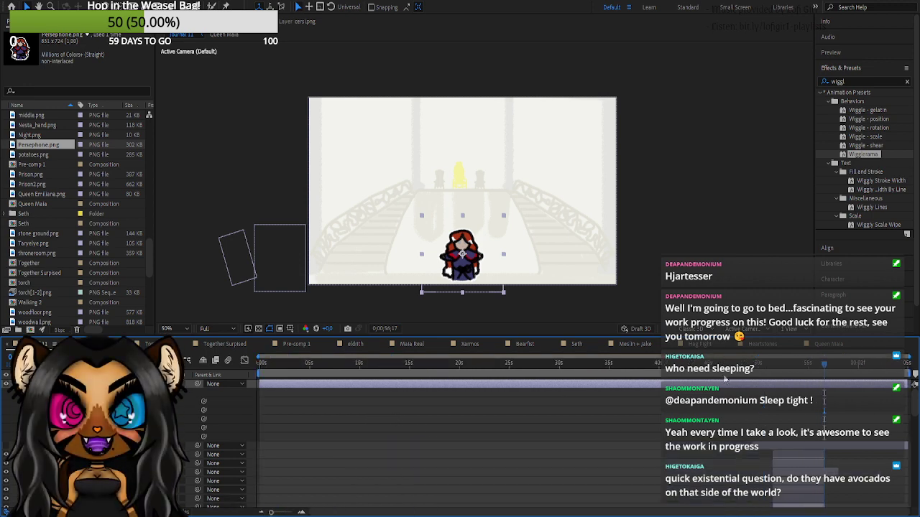
left_click_drag(913, 386, 281, 416)
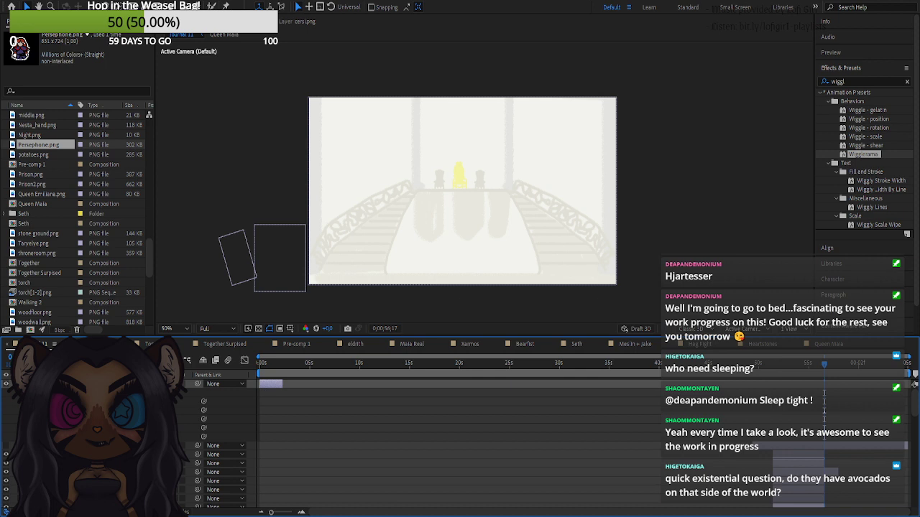
left_click_drag(273, 385, 275, 451)
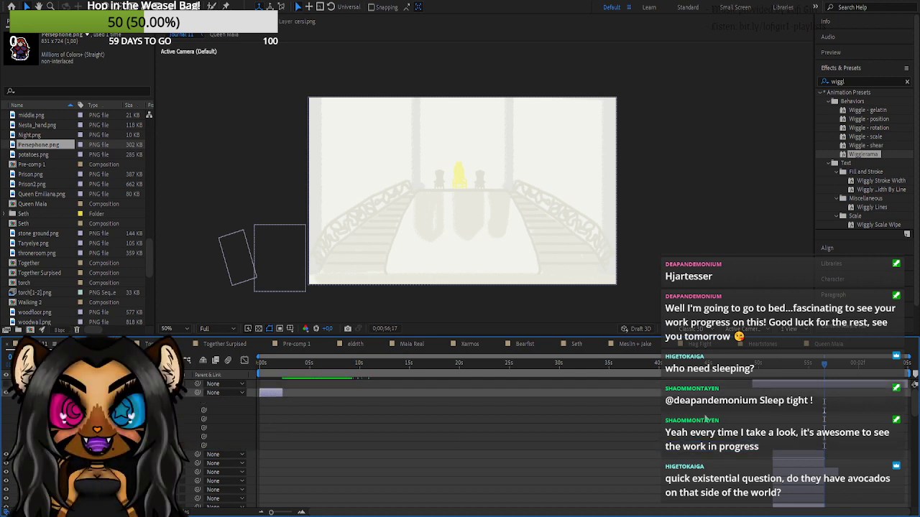
left_click_drag(270, 392, 833, 413)
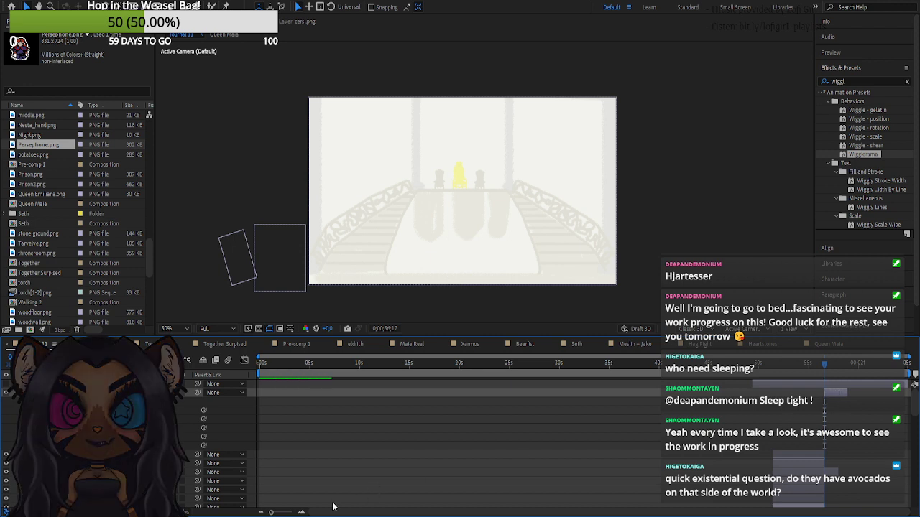
left_click(302, 513)
left_click(302, 512)
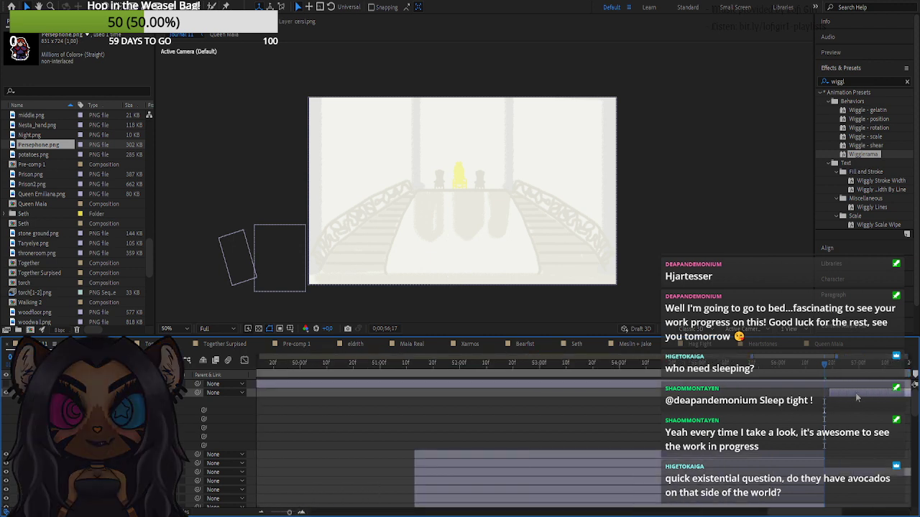
left_click_drag(856, 394, 849, 394)
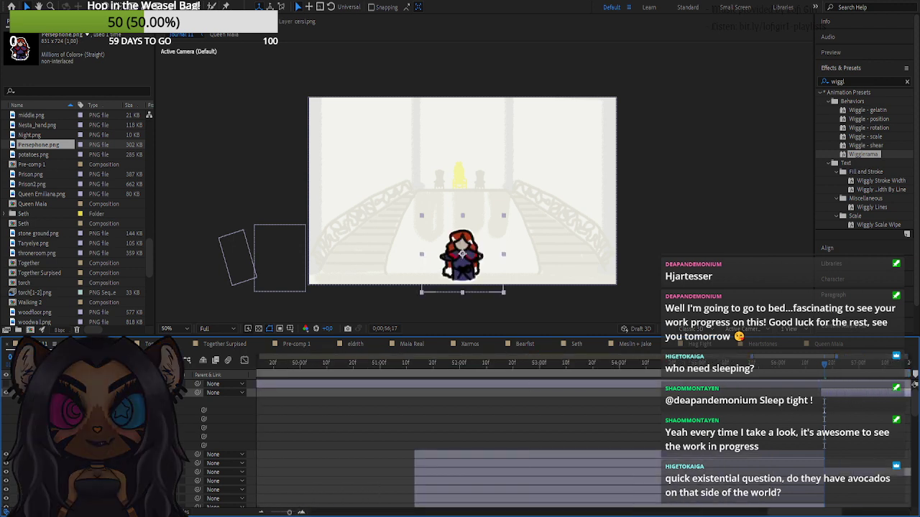
left_click(34, 393)
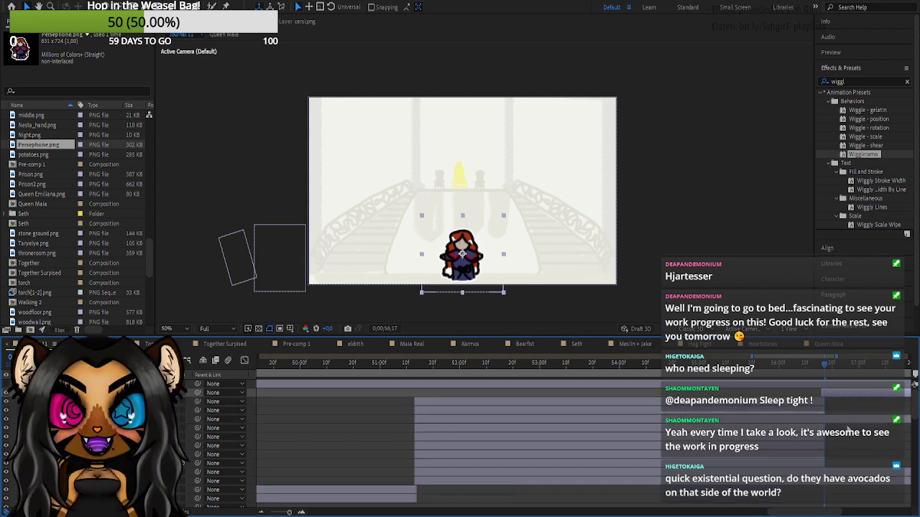
- Keyframe the white-robed and small green-haired characters moving in from off-screen left to the foot of the stairs by about 0;00;57;21
left_click(847, 420)
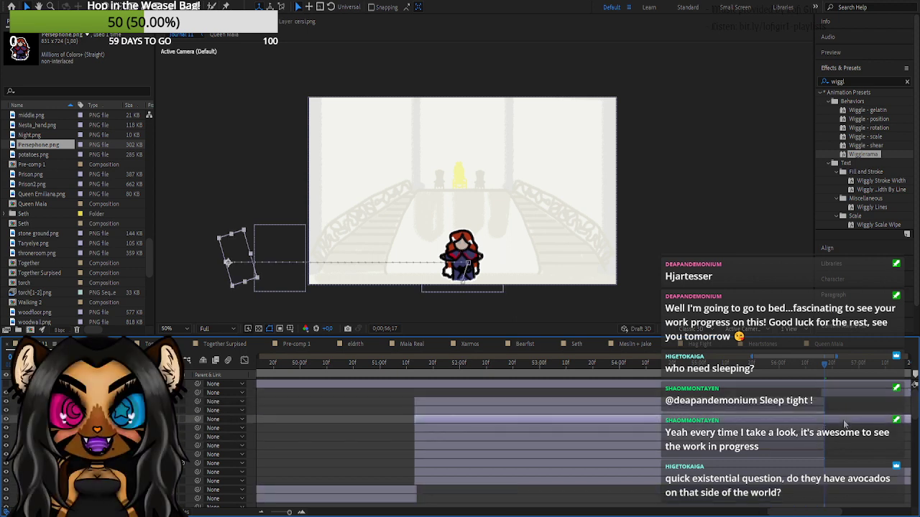
left_click(846, 474, "ctrl")
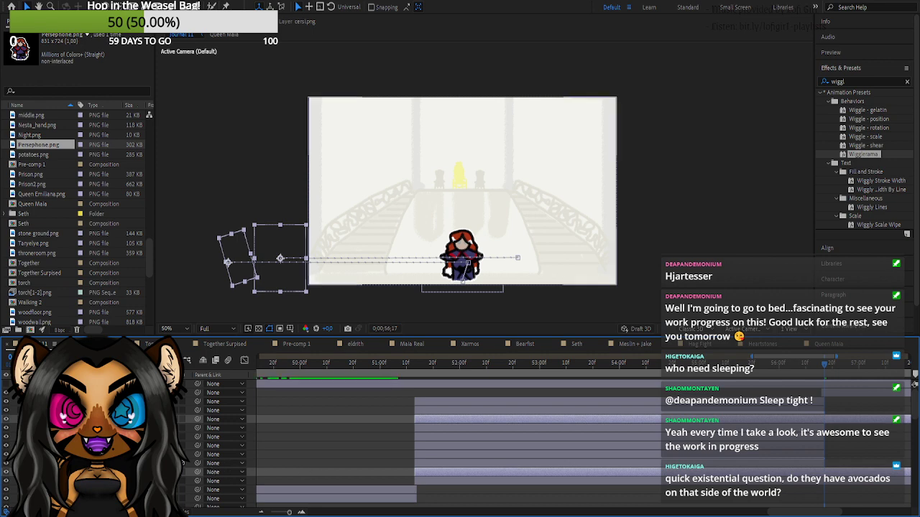
left_click(35, 472)
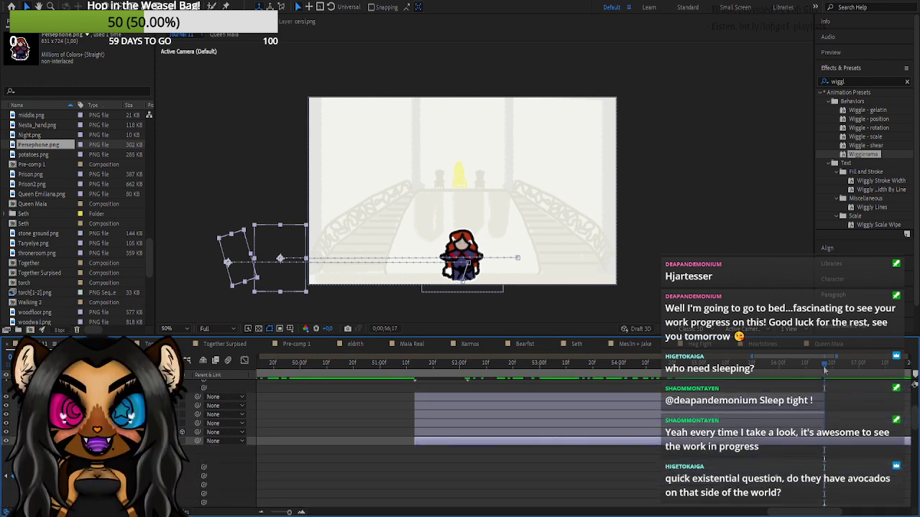
left_click_drag(823, 368, 821, 368)
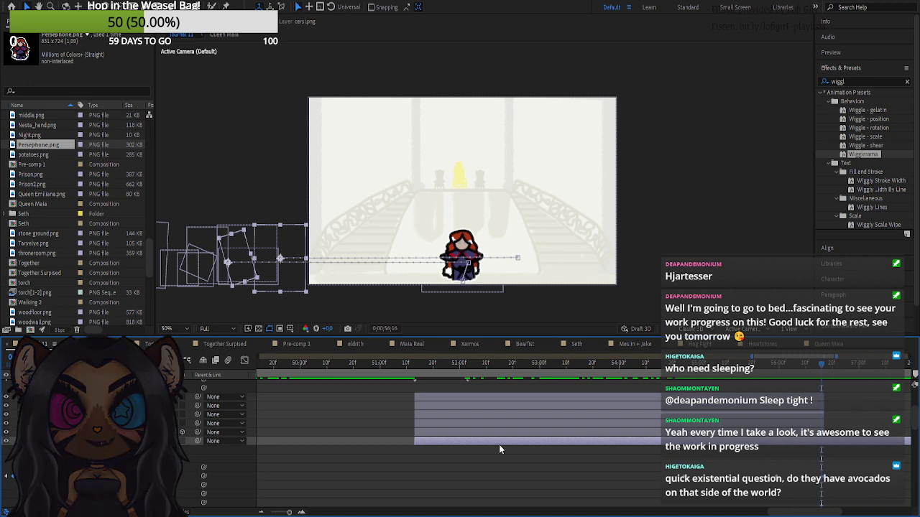
left_click_drag(779, 511, 808, 512)
key("space")
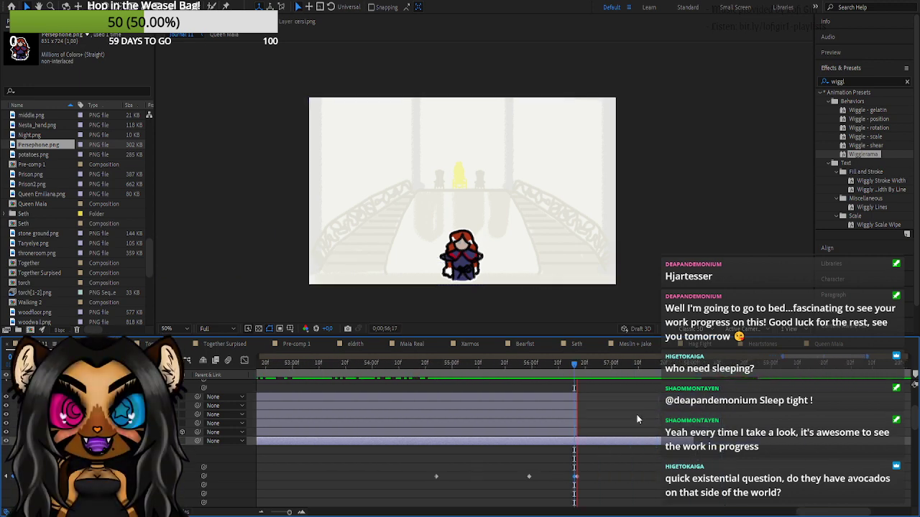
left_click(575, 476)
left_click(13, 476)
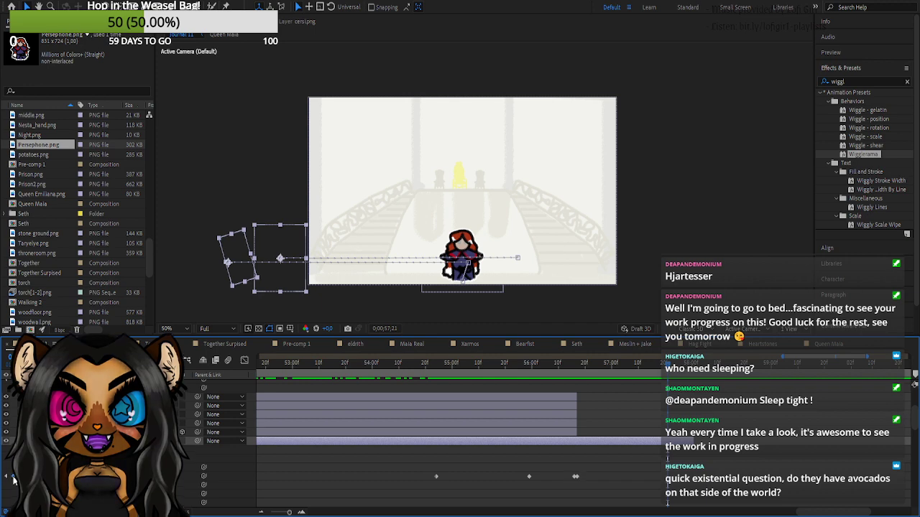
left_click_drag(123, 476, 536, 451)
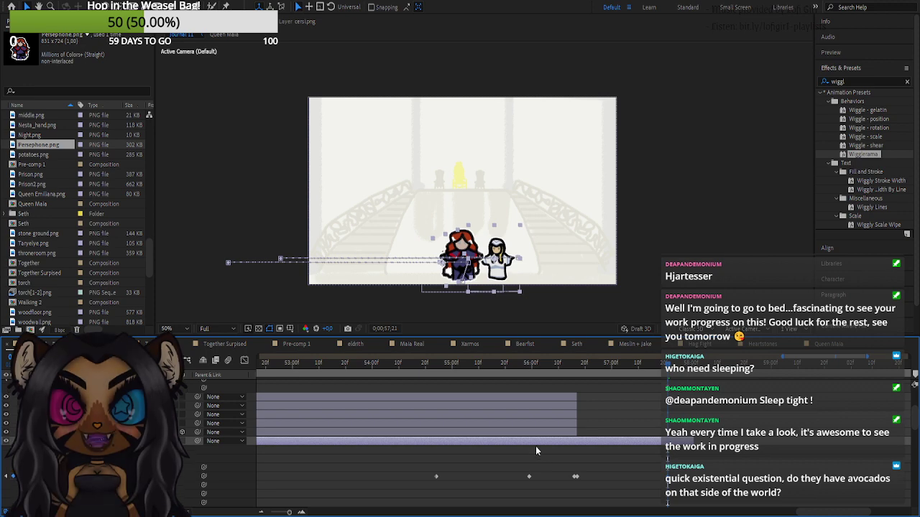
- At 0;00;56;17, straighten the small green-haired character's rotation and lower its off-screen position to floor level
scroll(552, 435, "up", 3)
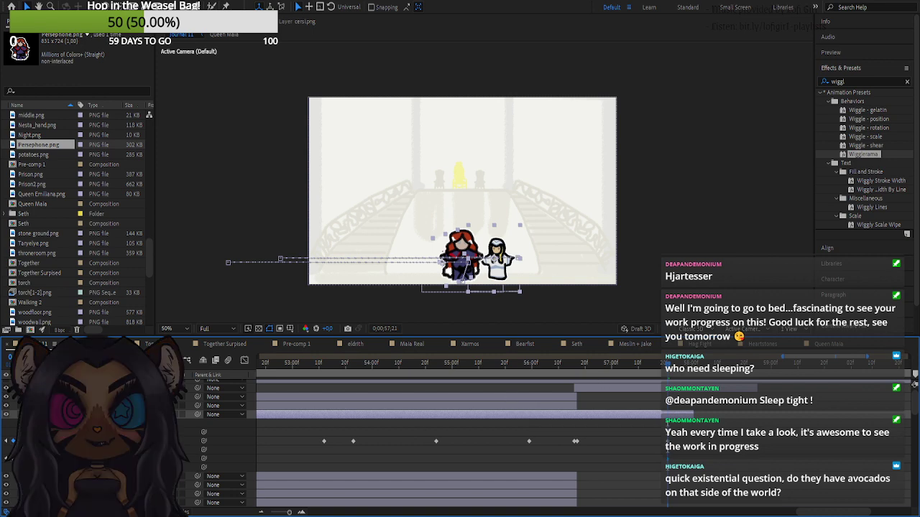
left_click(574, 368)
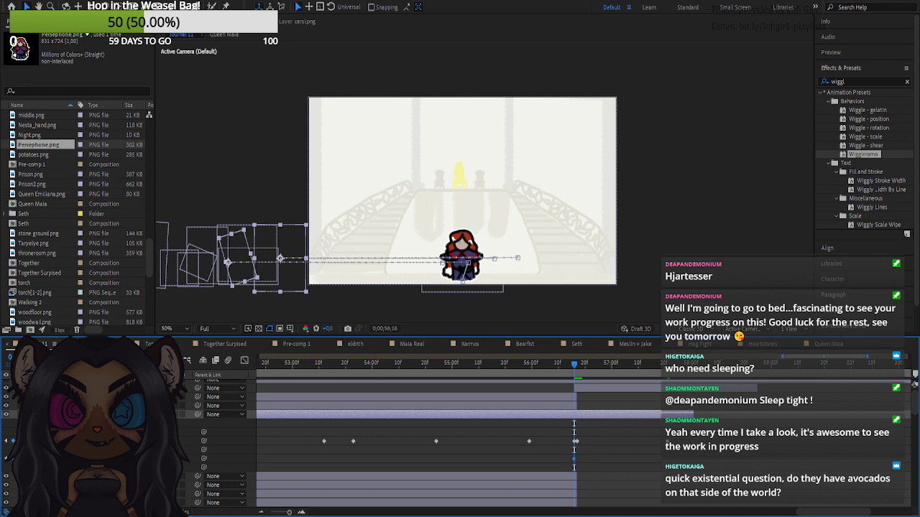
key("Page_Down")
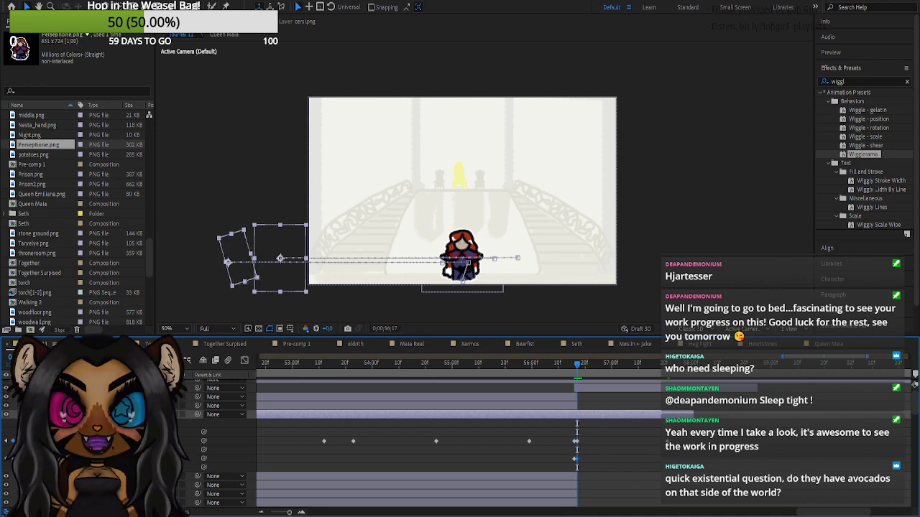
key("Return")
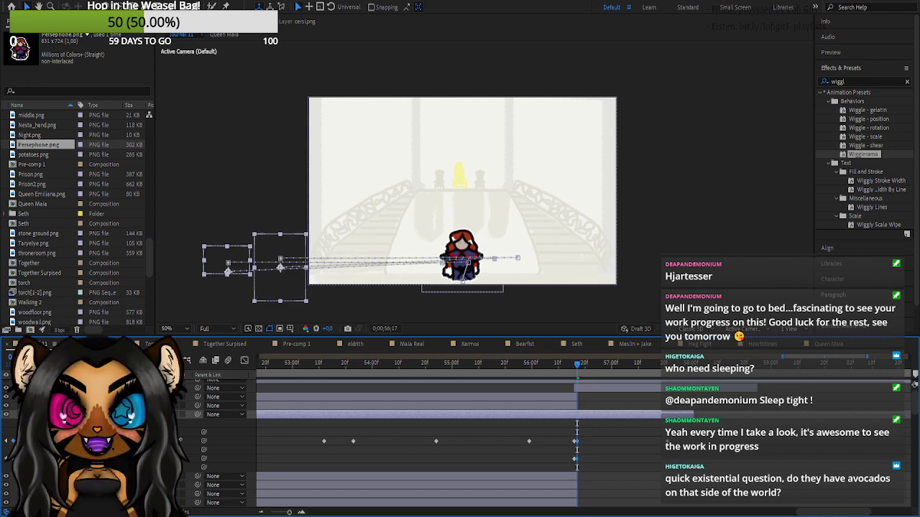
left_click(582, 449)
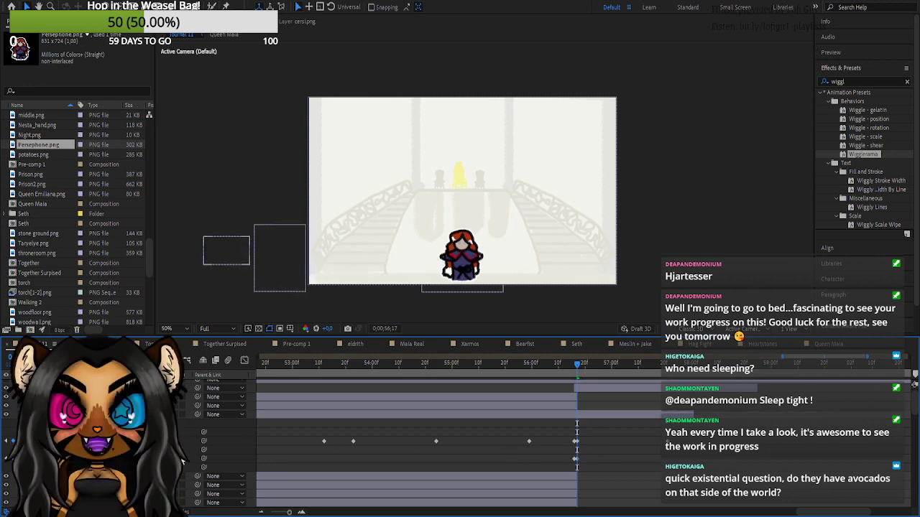
left_click(227, 261)
left_click_drag(227, 264, 227, 290)
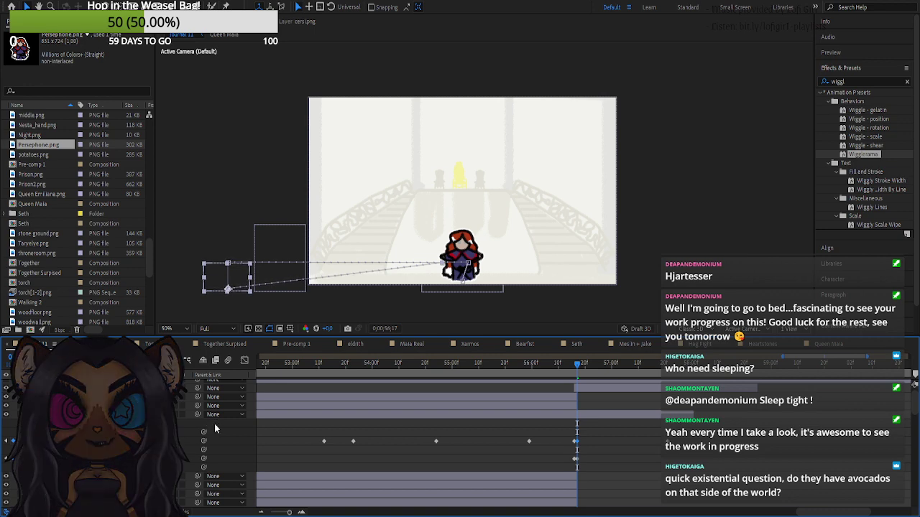
- Move the small character to Persephone's feet at about 0;00;57;21, level its 0;00;56;17 start position with it, and scrub the entrance
left_click(215, 424)
left_click_drag(578, 367, 633, 373)
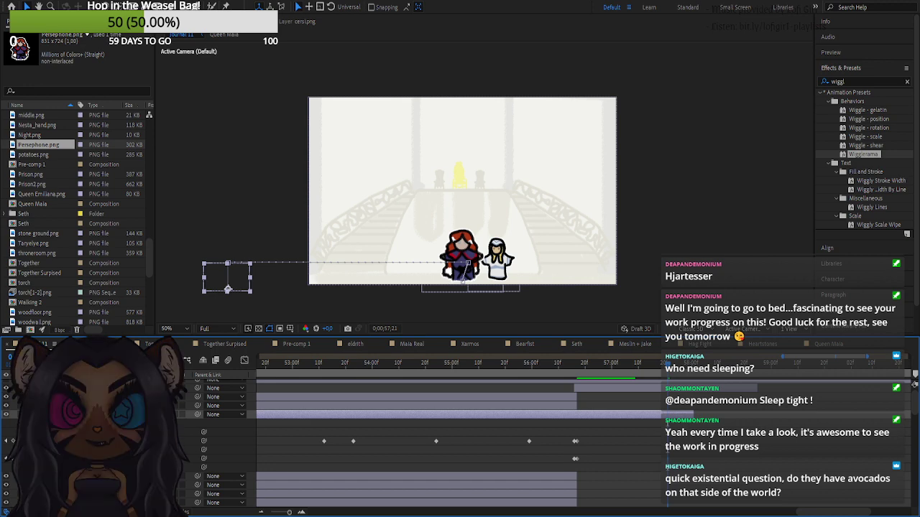
left_click_drag(227, 280, 467, 281)
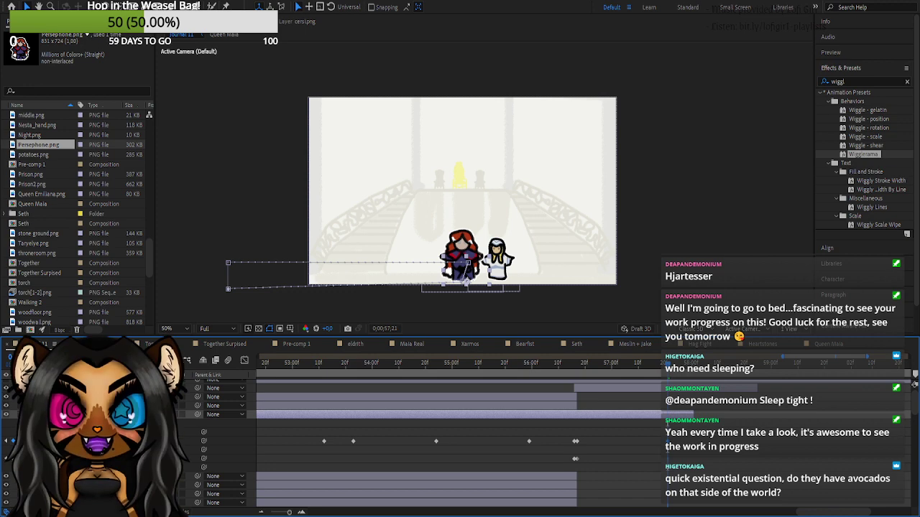
left_click(6, 442)
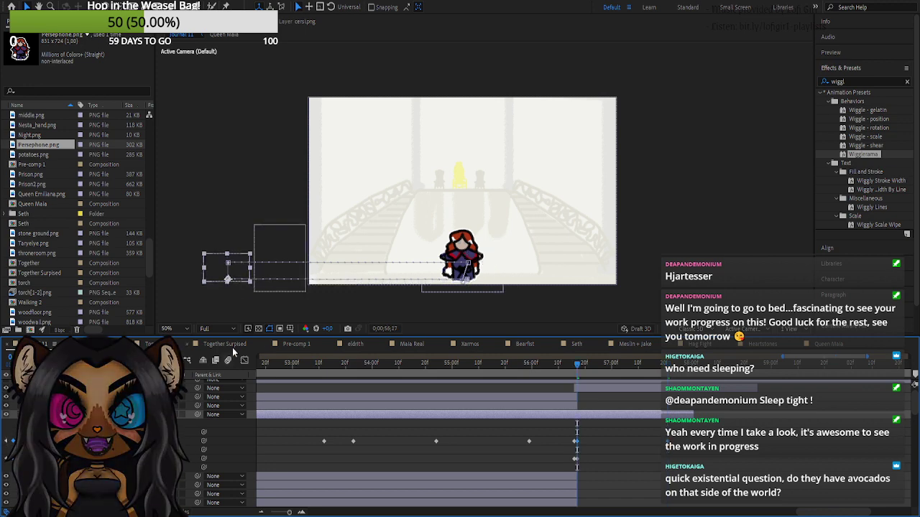
left_click_drag(575, 372, 628, 374)
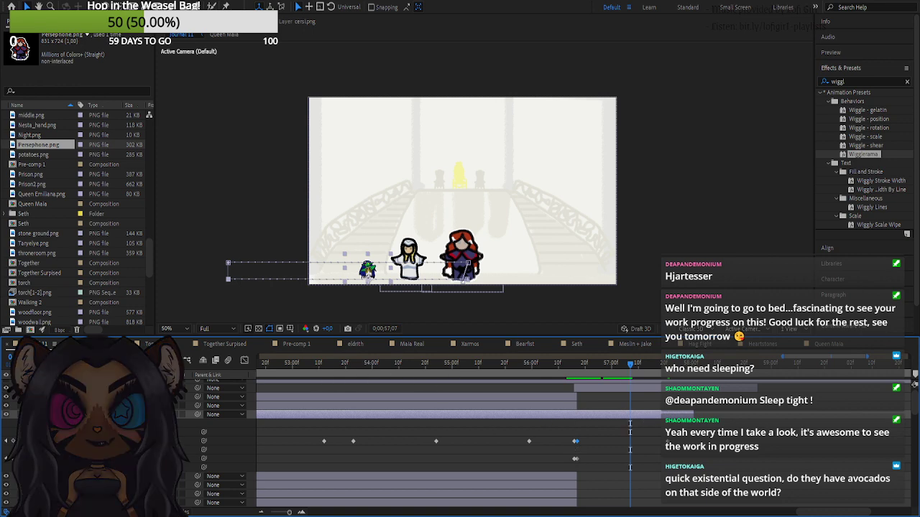
- Shift the small character's end position between Persephone and the white-robed character, and move its 0;00;56;17 start closer to the frame edge
left_click(20, 441)
left_click(699, 477)
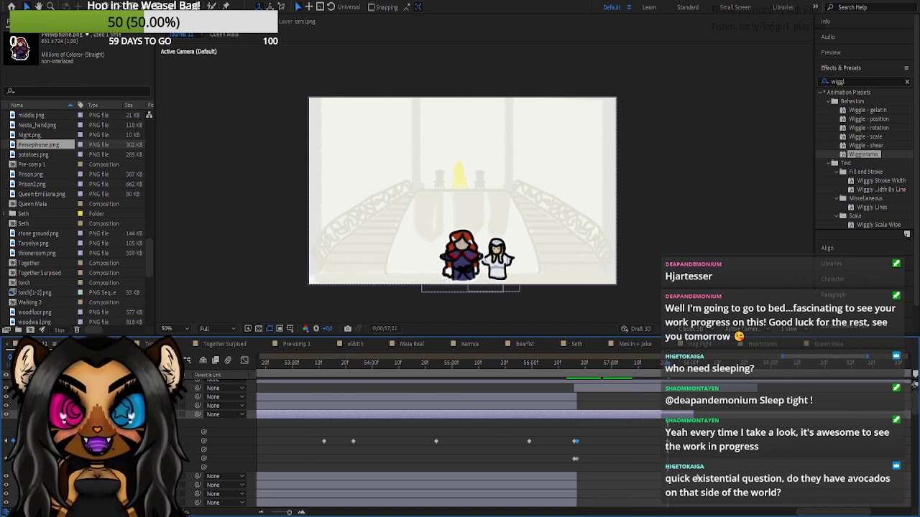
left_click(696, 478)
left_click_drag(467, 276, 479, 280)
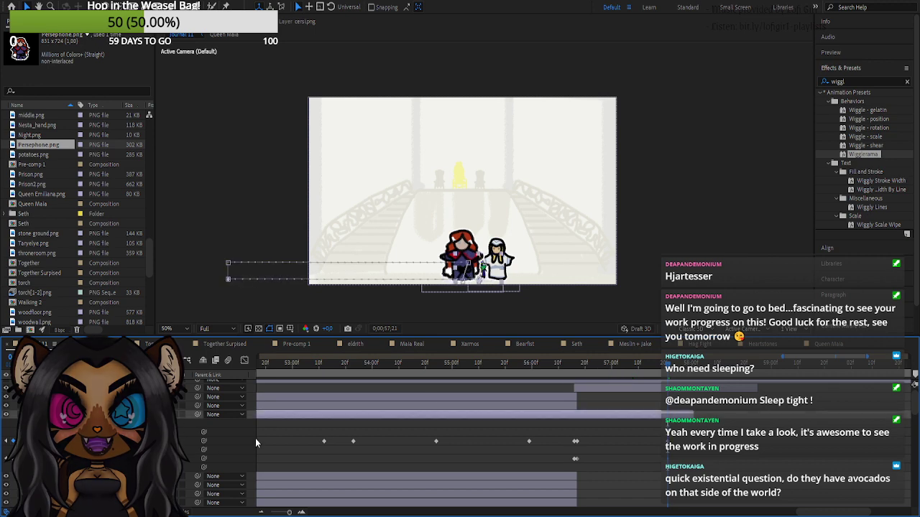
left_click(586, 369)
mouse_move(590, 373)
left_mouse_down()
mouse_move(619, 373)
mouse_move(576, 373)
left_mouse_up()
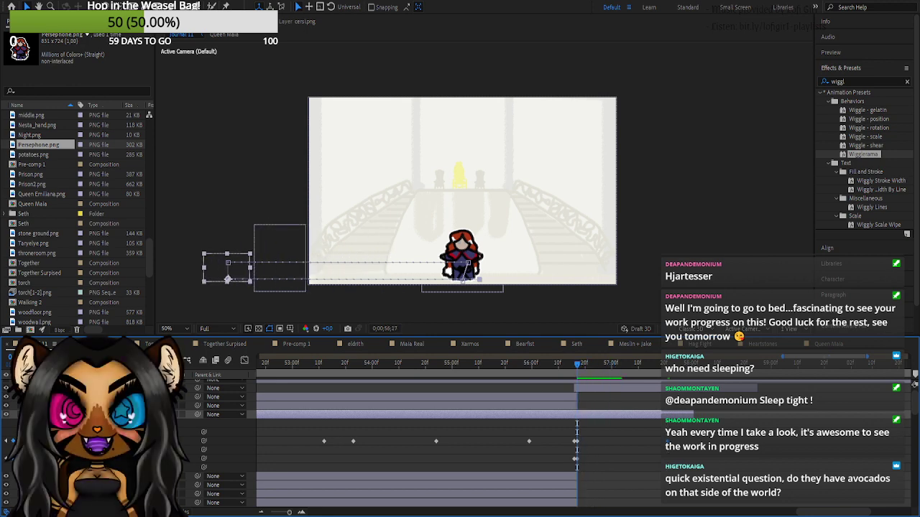
left_click_drag(129, 441, 167, 441)
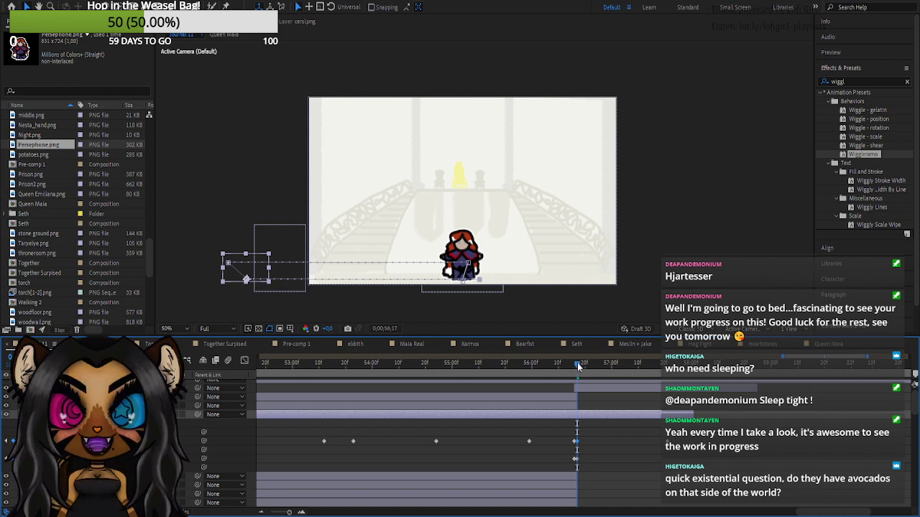
left_click_drag(578, 367, 669, 372)
- Extend the small character's and the white-robed character's layers to end shortly after 0;01;00;00
scroll(645, 439, "down", 2)
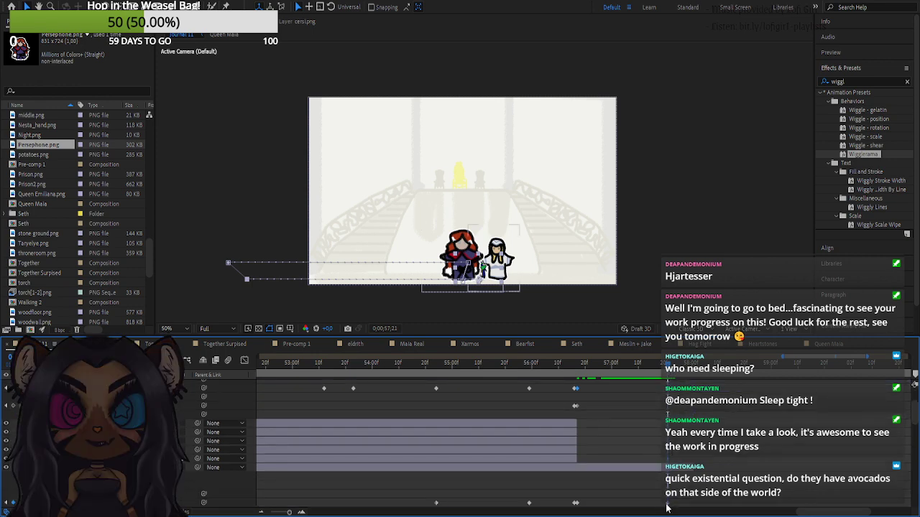
left_click(681, 471)
scroll(681, 470, "up", 2)
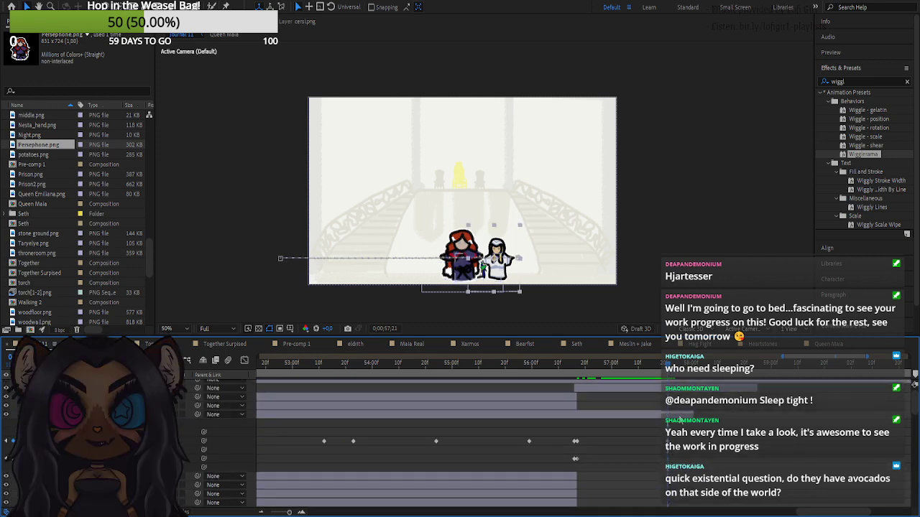
left_click(678, 414)
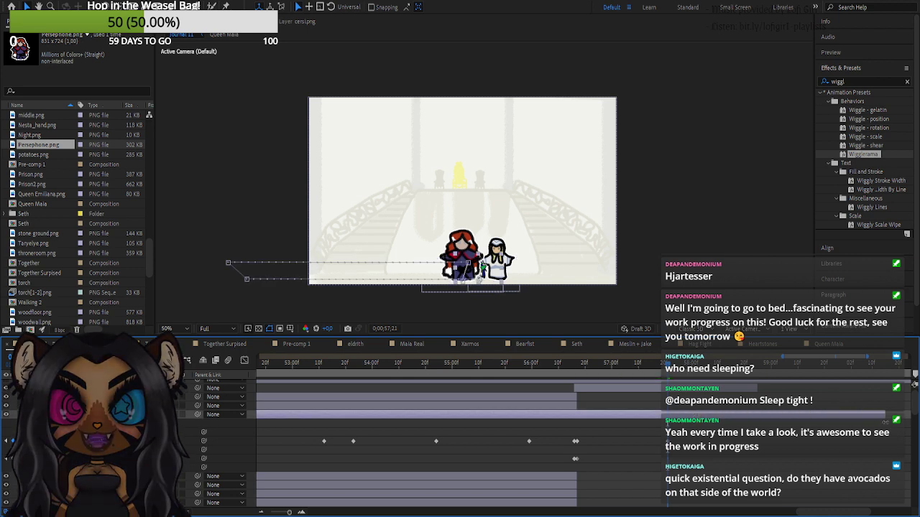
scroll(697, 445, "up", 1)
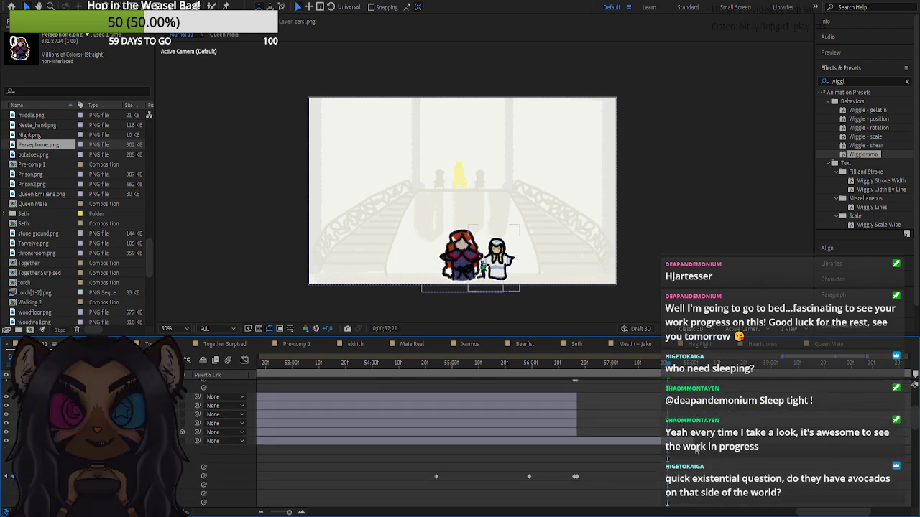
left_click(879, 443)
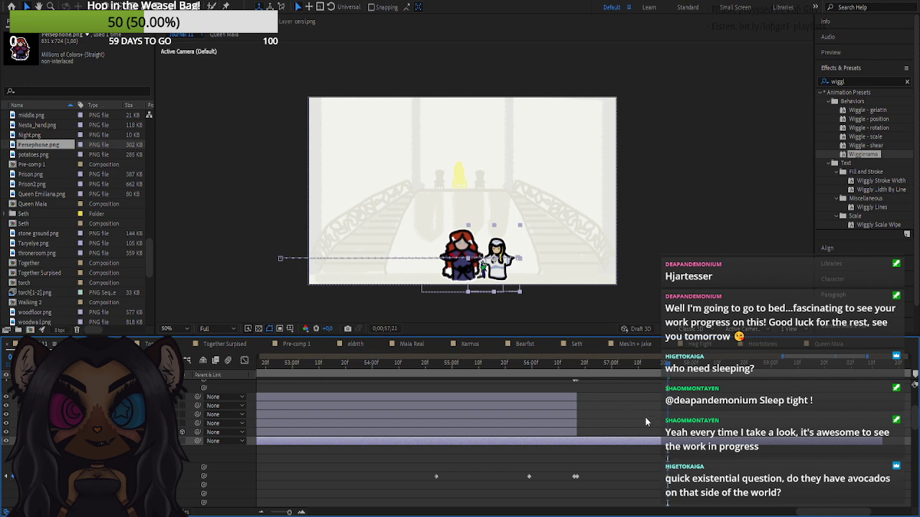
- At 0;00;58;10, move the white-robed character just outside the right edge of the frame
left_click_drag(725, 373, 717, 373)
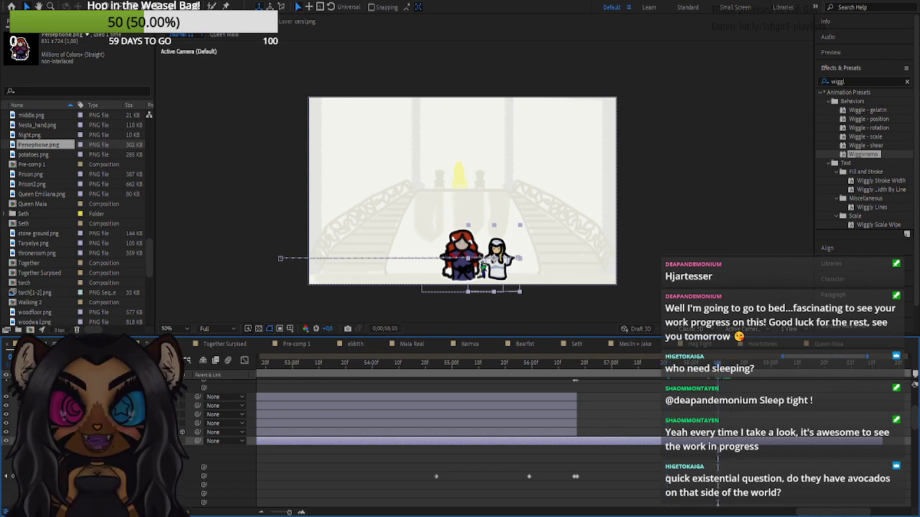
left_click_drag(133, 476, 438, 478)
left_click_drag(647, 258, 641, 259)
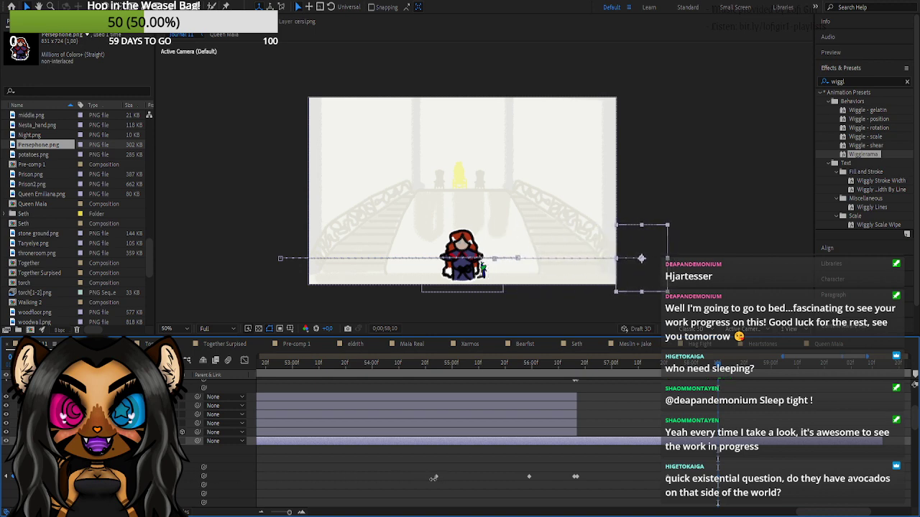
- Preview the scene from 0;00;58;24, and at 0;00;59;21 move the small character just outside the left edge of the frame
scroll(820, 424, "up", 3)
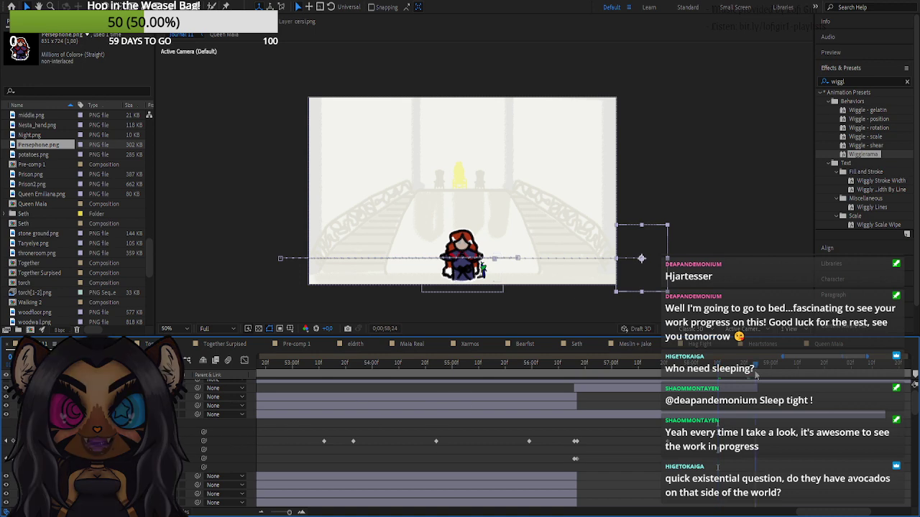
left_click(755, 367)
key("space")
key("space")
key("space")
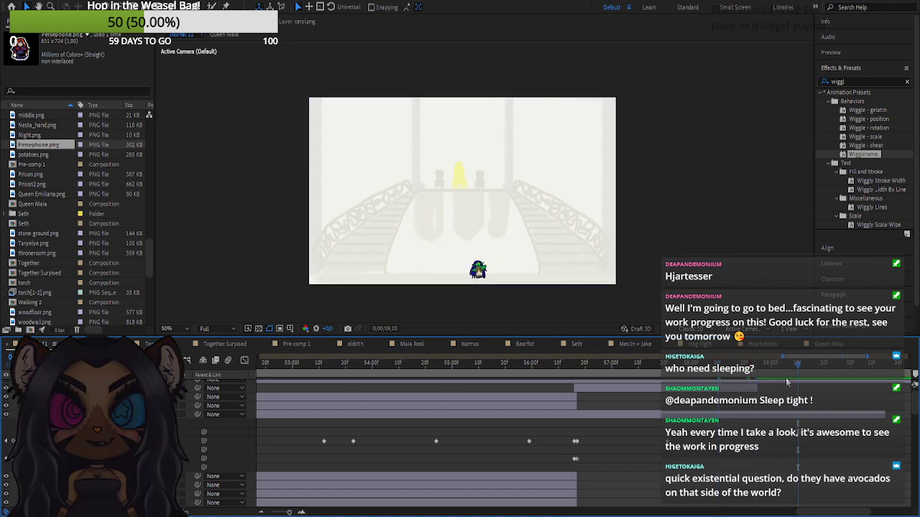
key("space")
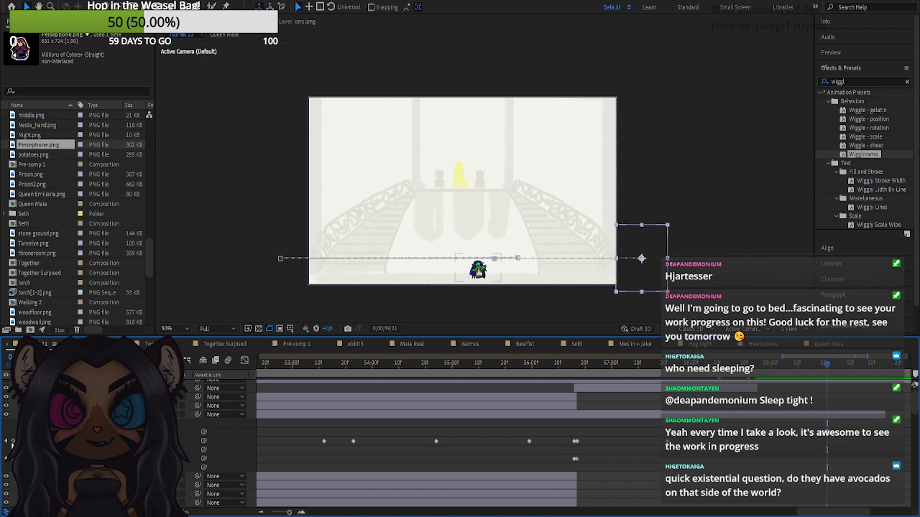
left_click(477, 270)
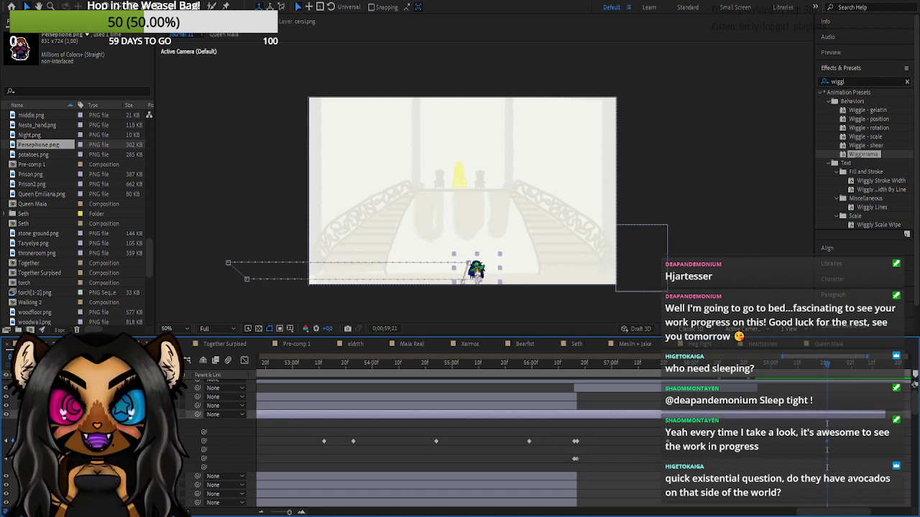
left_click_drag(140, 441, 4, 442)
left_click_drag(408, 270, 286, 279)
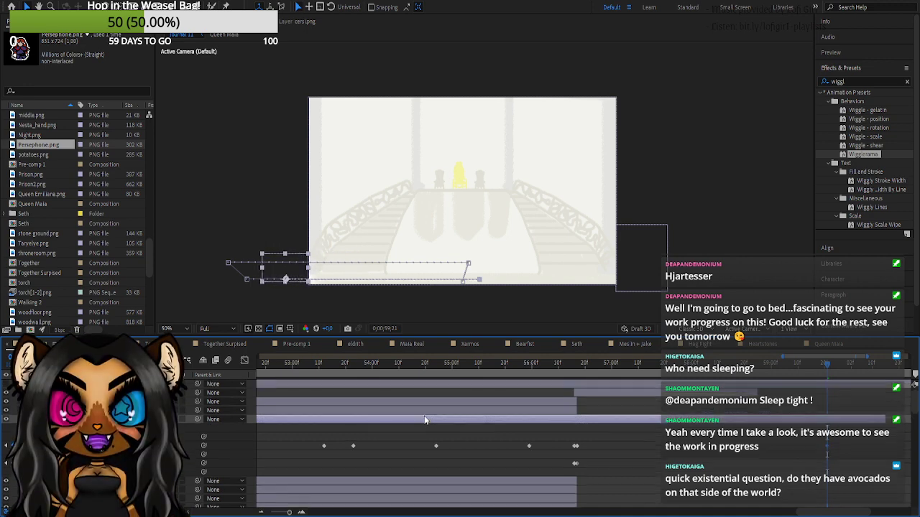
- Shift Persephone's layer to start at 0;00;57;07 and extend its end to match the small character's layer
left_click(611, 394)
left_click(669, 363)
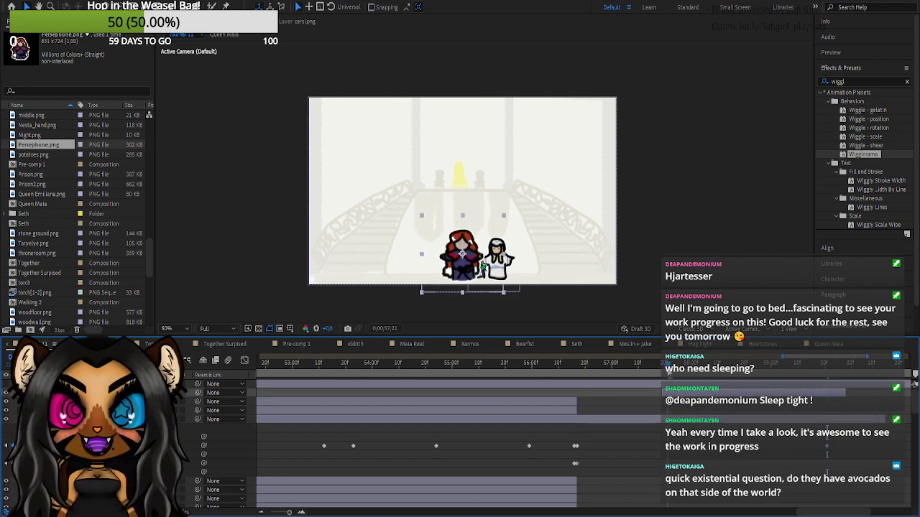
left_click_drag(661, 392, 636, 393)
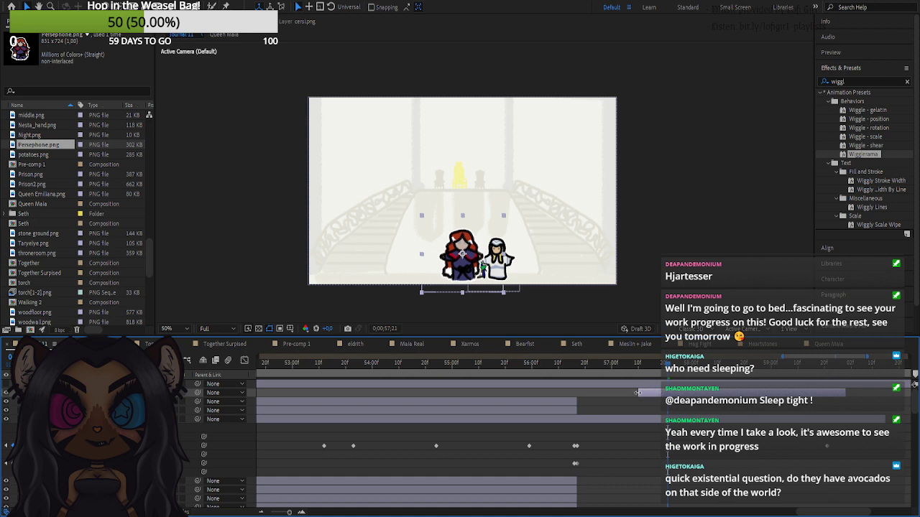
left_click_drag(845, 392, 890, 392)
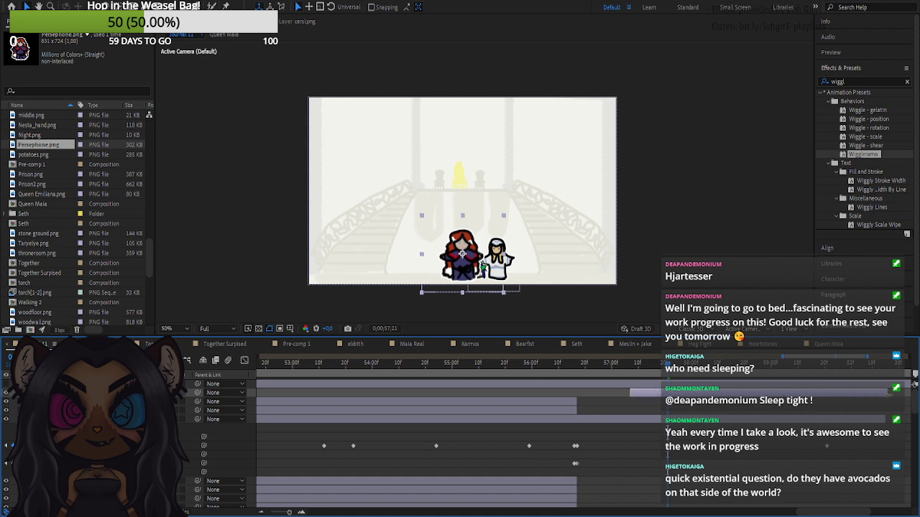
- Scale Persephone down to about the white-robed character's height and set her feet level with that character at 0;00;57;07
left_click_drag(654, 372, 630, 373)
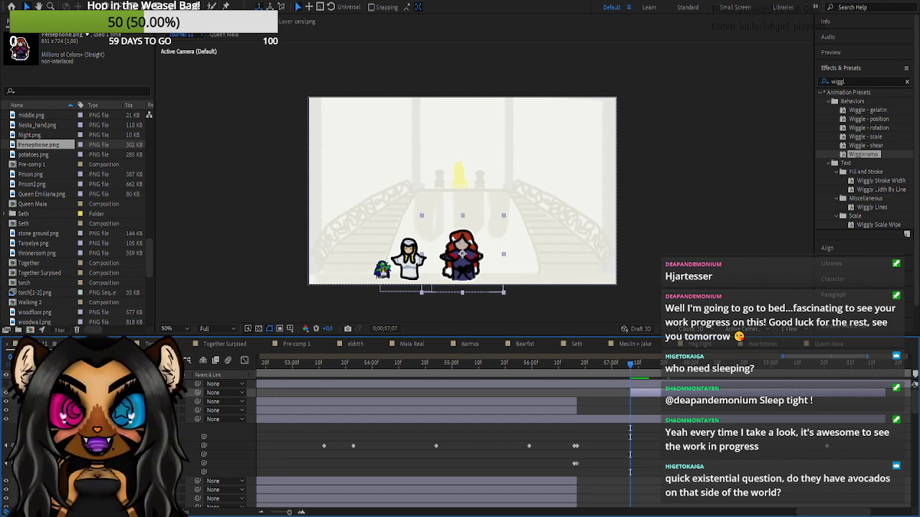
left_click(41, 393)
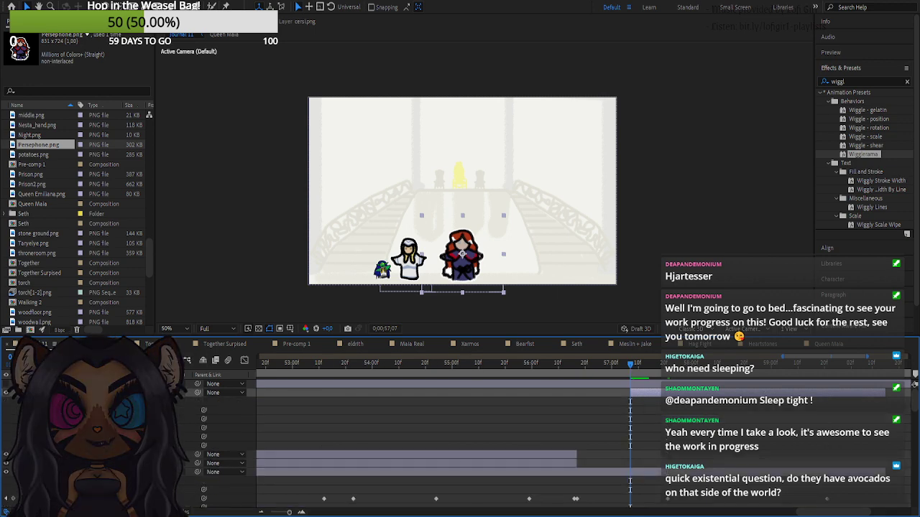
left_click_drag(136, 428, 134, 428)
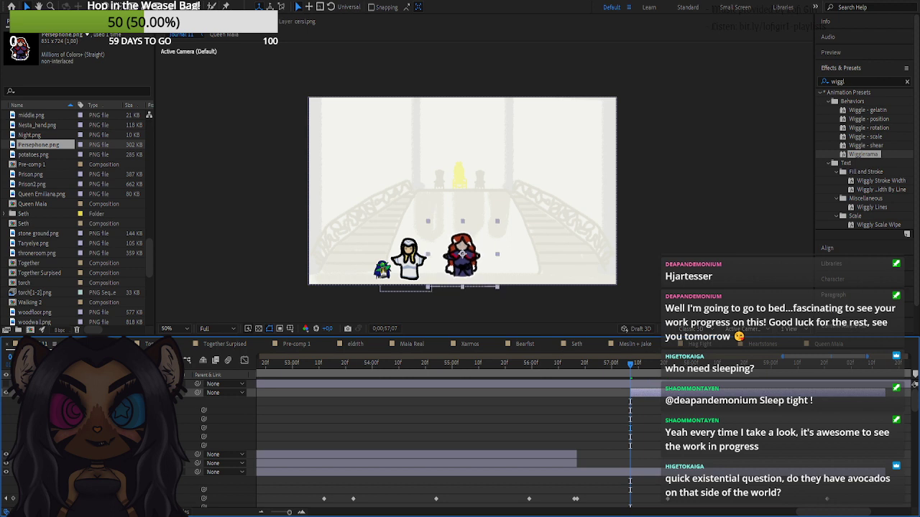
left_click_drag(151, 419, 133, 429)
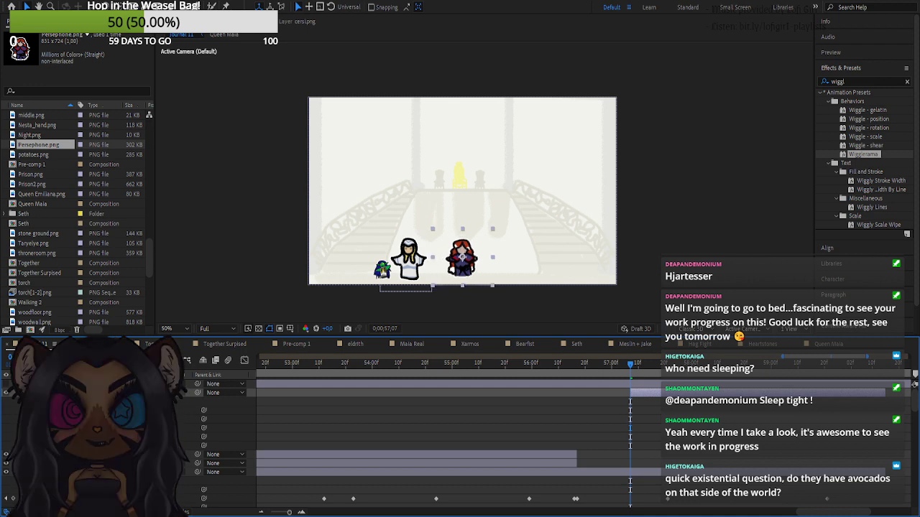
left_click_drag(155, 420, 162, 419)
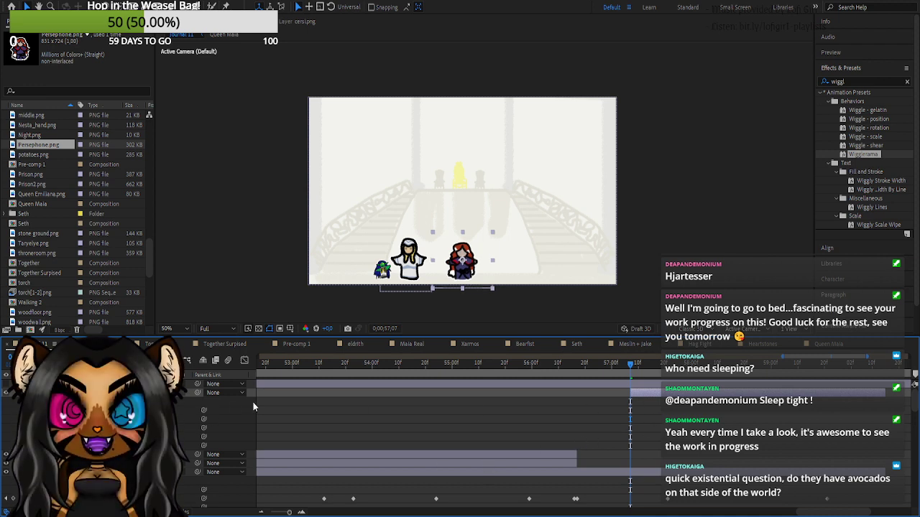
key("Return")
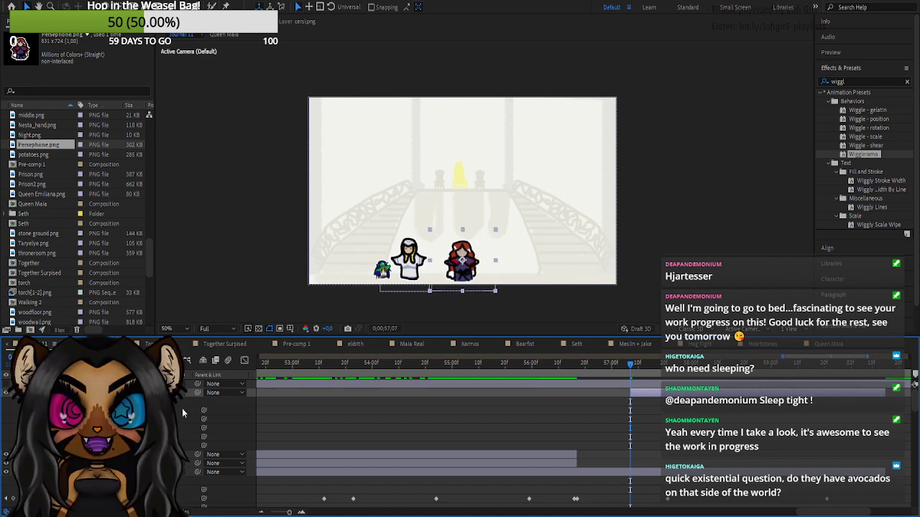
left_click_drag(169, 419, 164, 419)
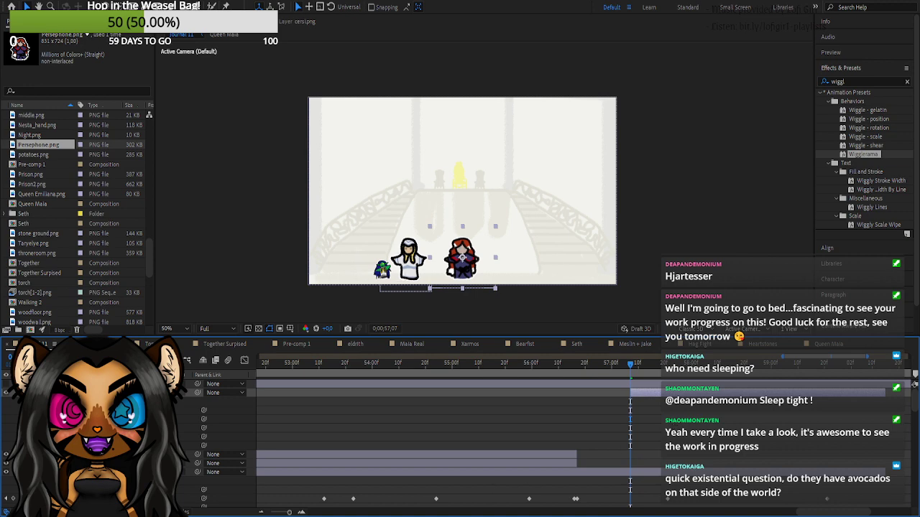
- Keyframe Persephone's position at 0;00;57;07 and 0;00;57;21, and move her just outside the left frame edge at 0;00;59;21
left_click(38, 393)
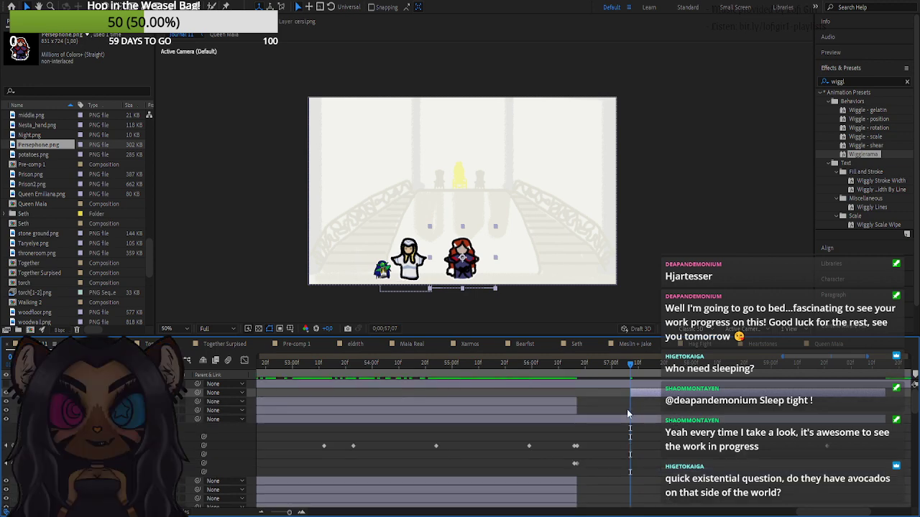
left_click(37, 393)
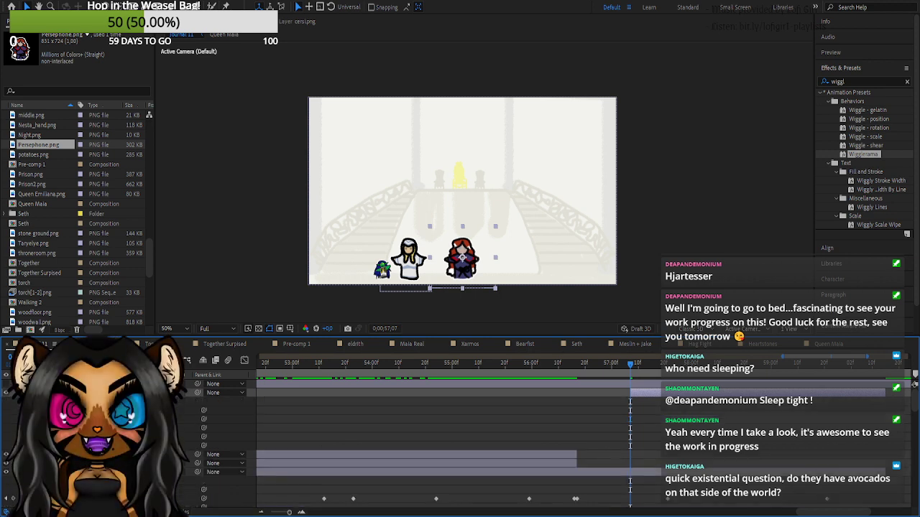
left_click_drag(665, 365, 667, 366)
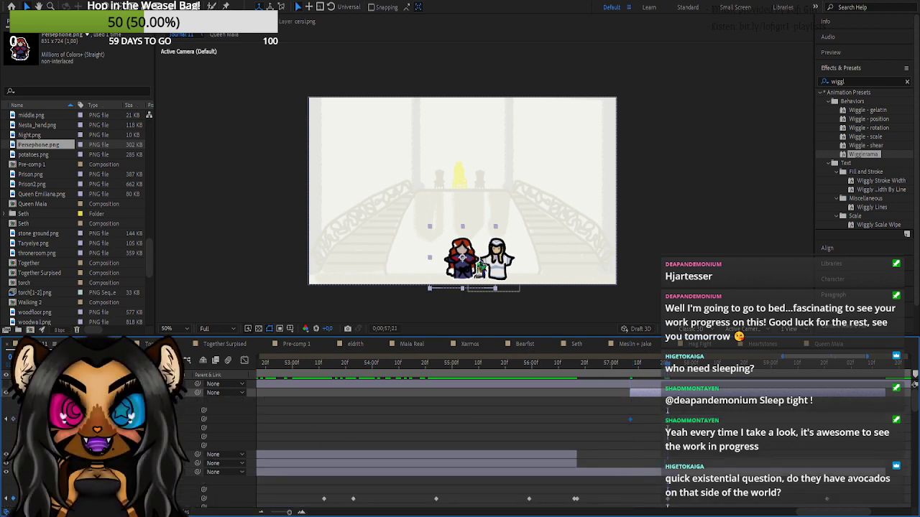
left_click(827, 373)
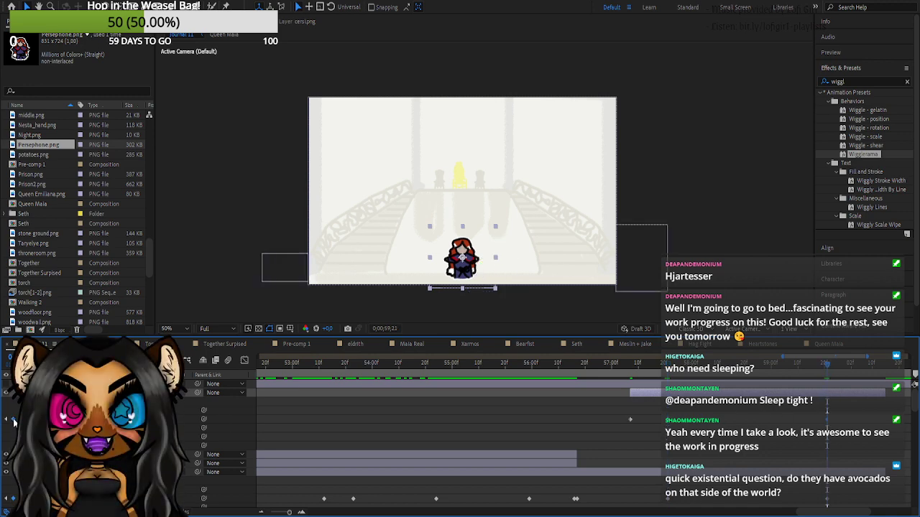
left_click_drag(462, 258, 285, 258)
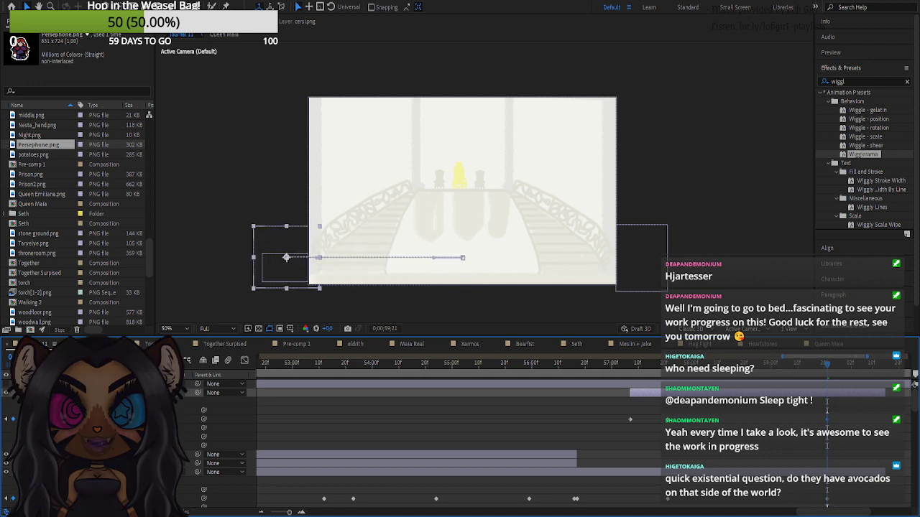
- Place Persephone over the white-robed character at 0;00;57;21, start her outside the right frame edge at 0;00;57;07, and scrub the motion
left_click(5, 421)
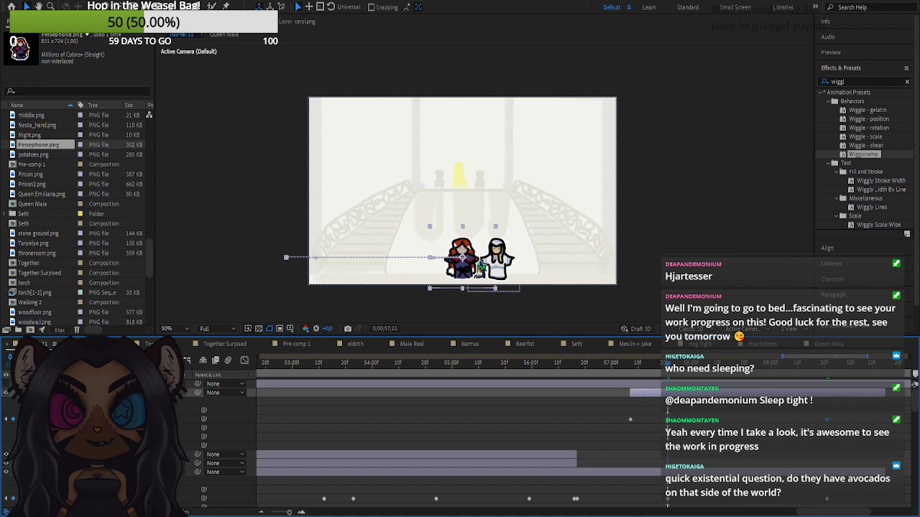
left_click_drag(134, 419, 206, 418)
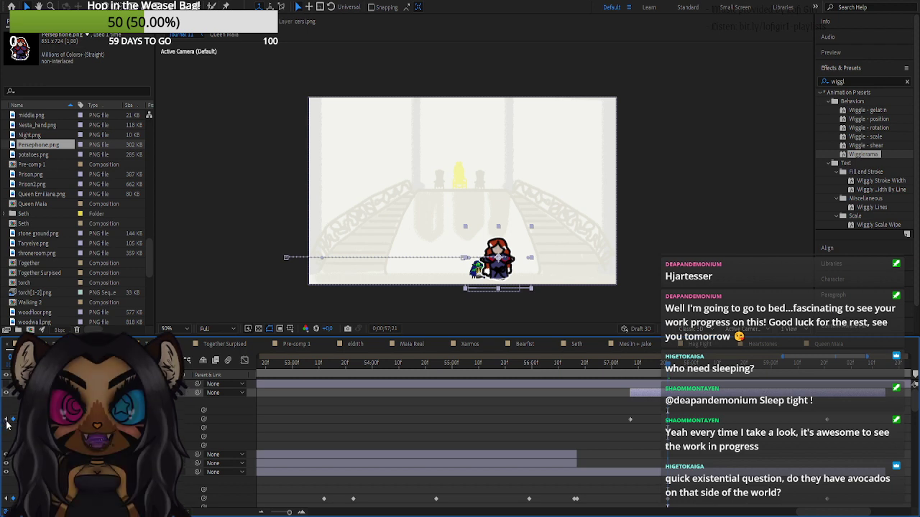
left_click(6, 420)
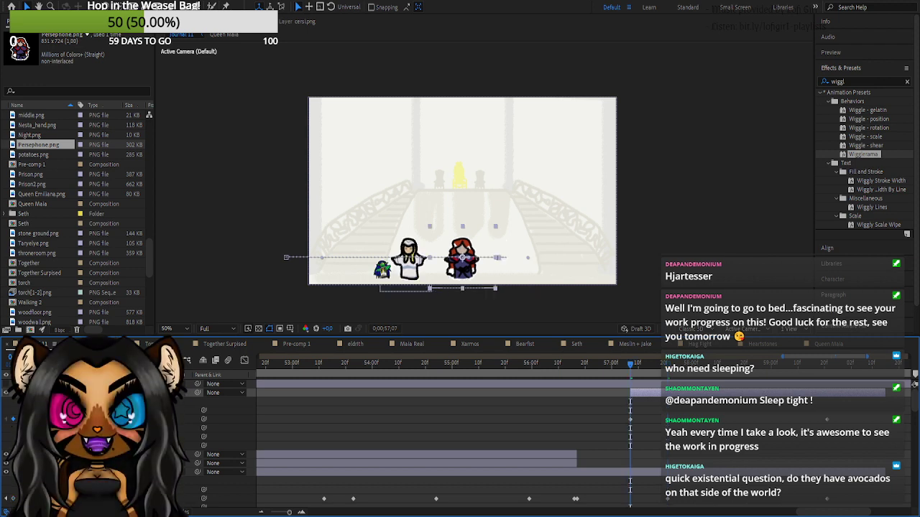
left_click_drag(156, 419, 466, 426)
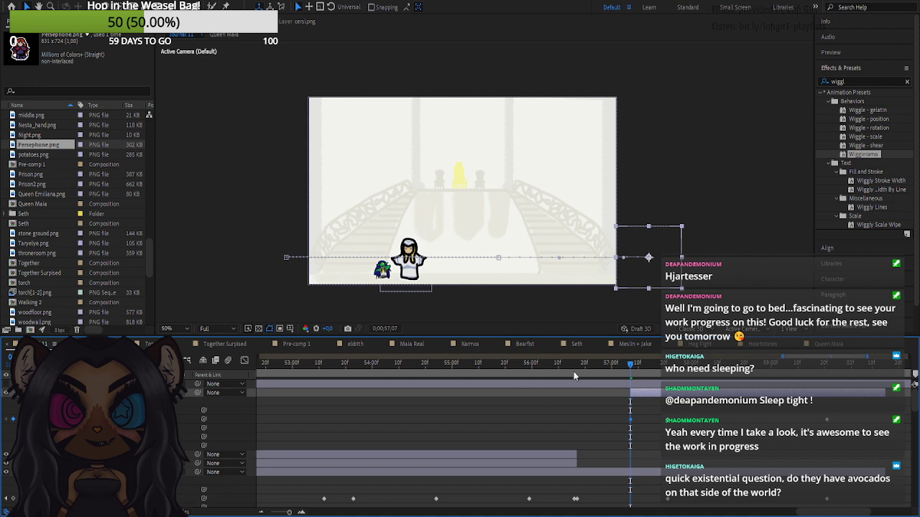
left_click_drag(573, 375, 763, 411)
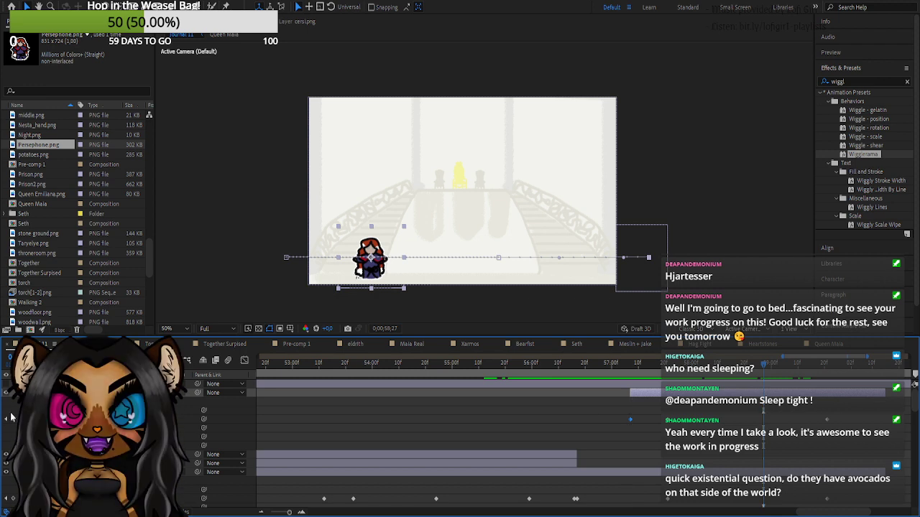
- At 0;00;58;27, move the small character to Persephone's left side and stack its layer above hers
scroll(10, 417, "down", 2)
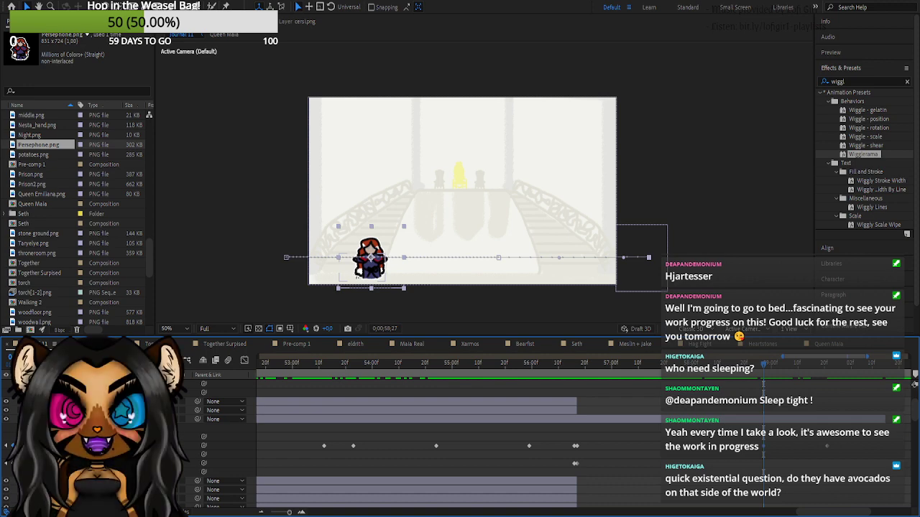
left_click_drag(358, 277, 348, 278)
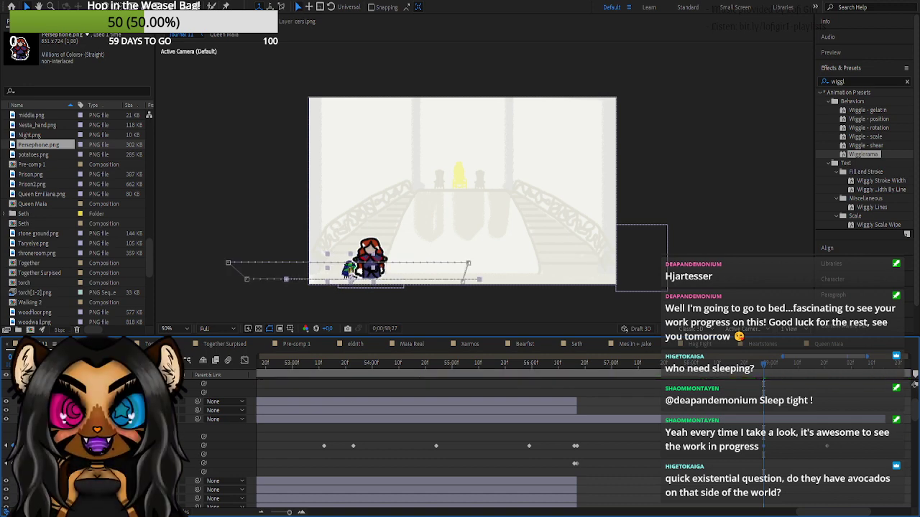
left_click(93, 419)
left_click(37, 419)
scroll(94, 419, "up", 2)
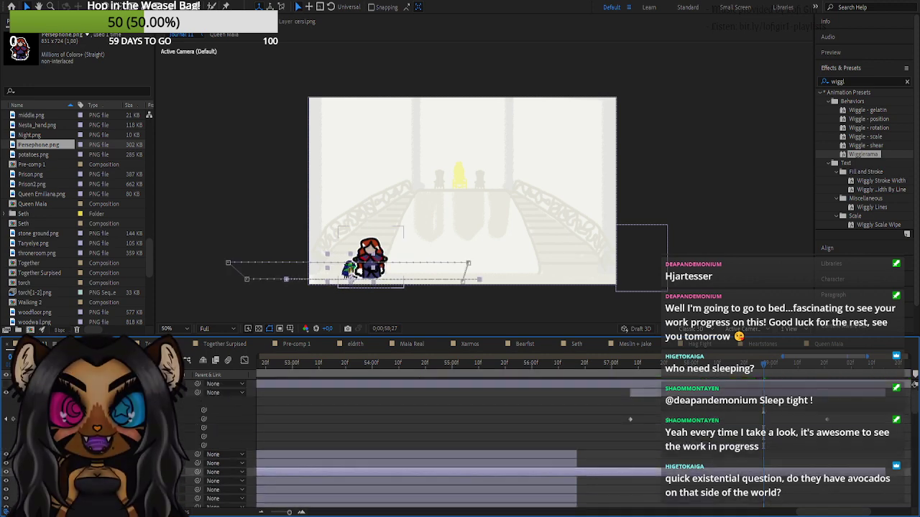
left_click(93, 393)
scroll(215, 431, "up", 1)
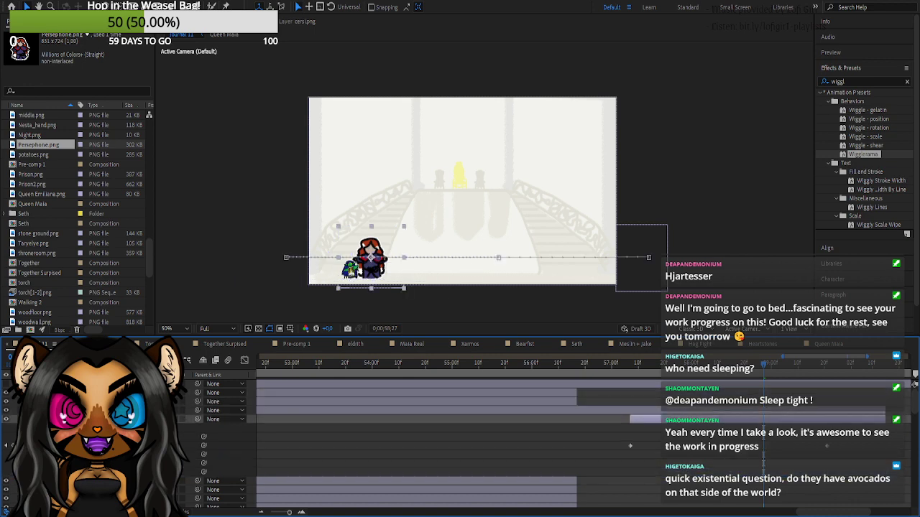
- At 0;00;59;21, move the small character farther beyond the left edge of the frame and preview the exit
left_click_drag(763, 364, 827, 393)
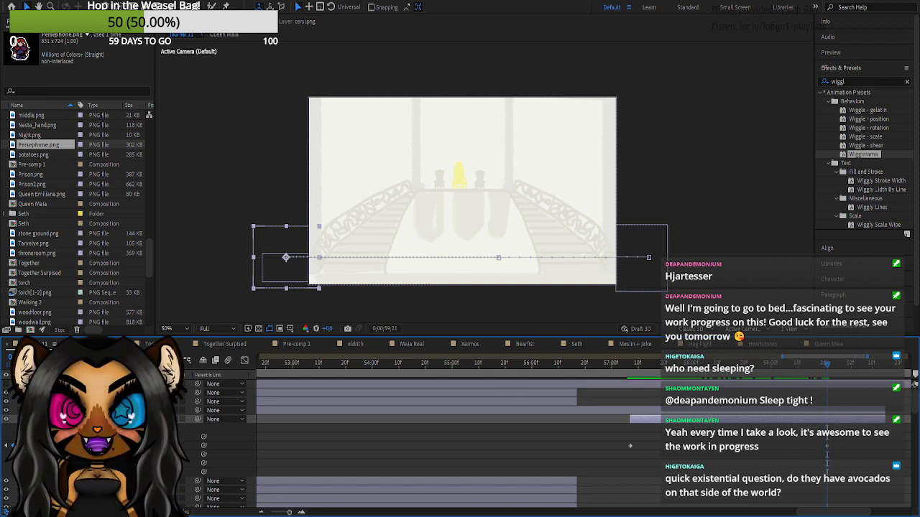
left_click(107, 411)
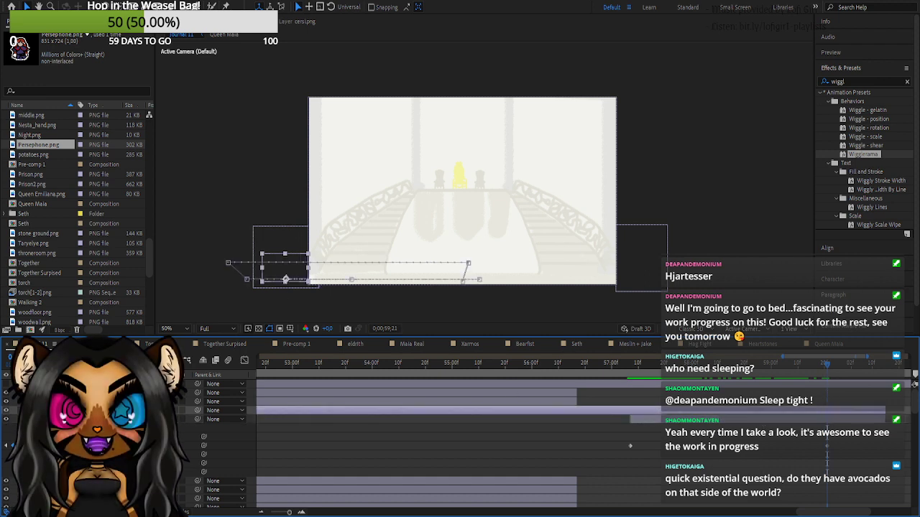
key("u")
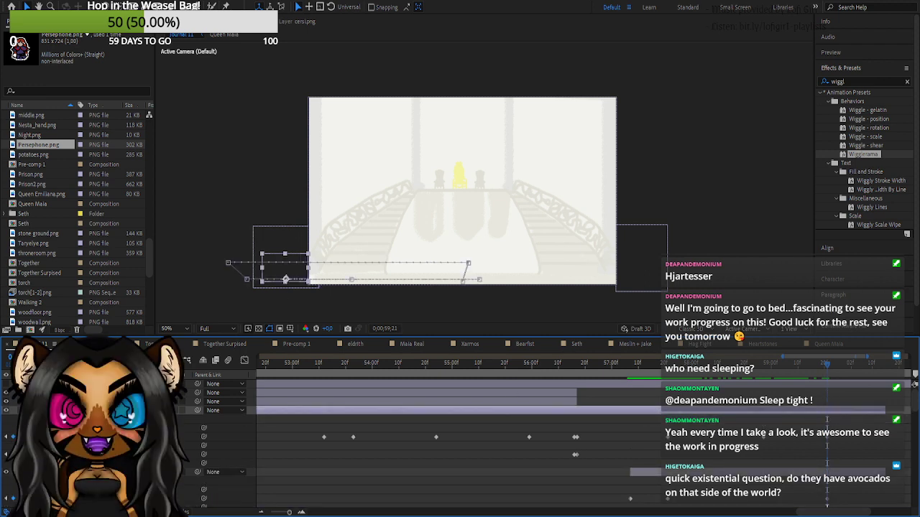
left_click_drag(132, 437, 64, 436)
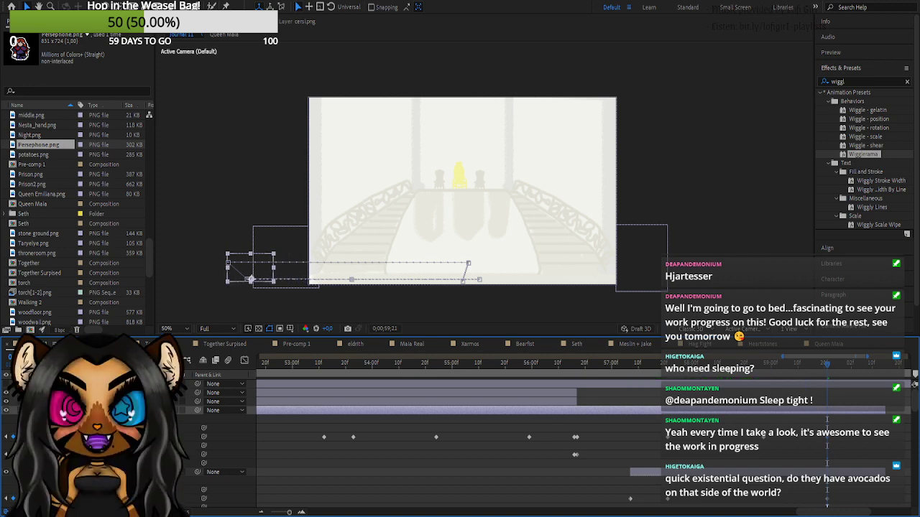
left_click_drag(776, 367, 828, 371)
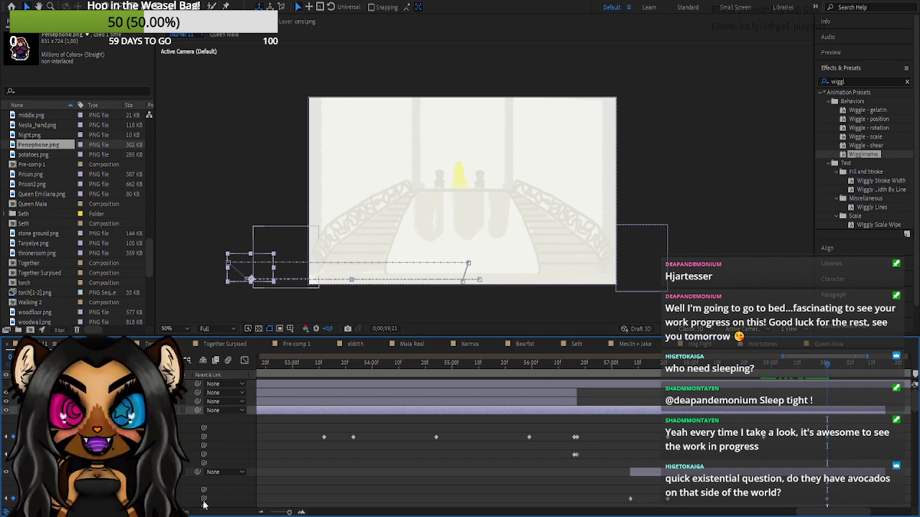
key("space")
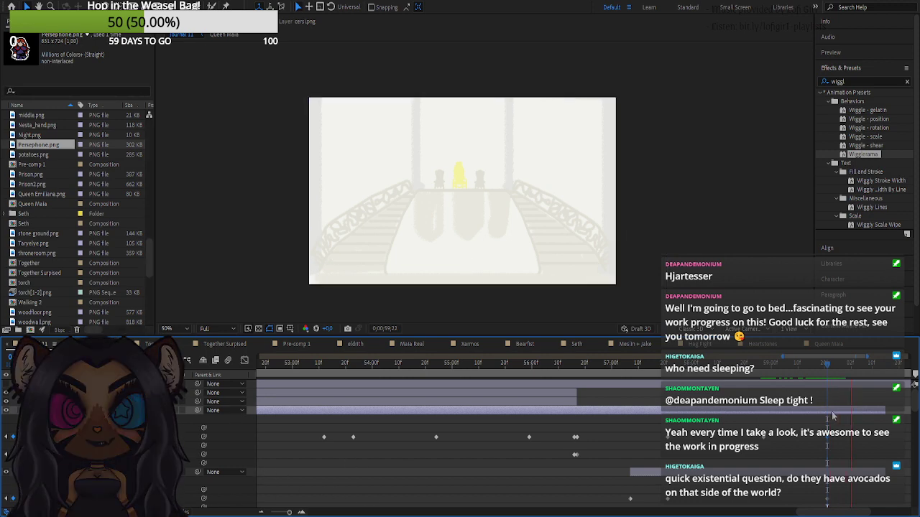
- Trim the small character's and Persephone's layers to end at 0;01;00;12
key("space")
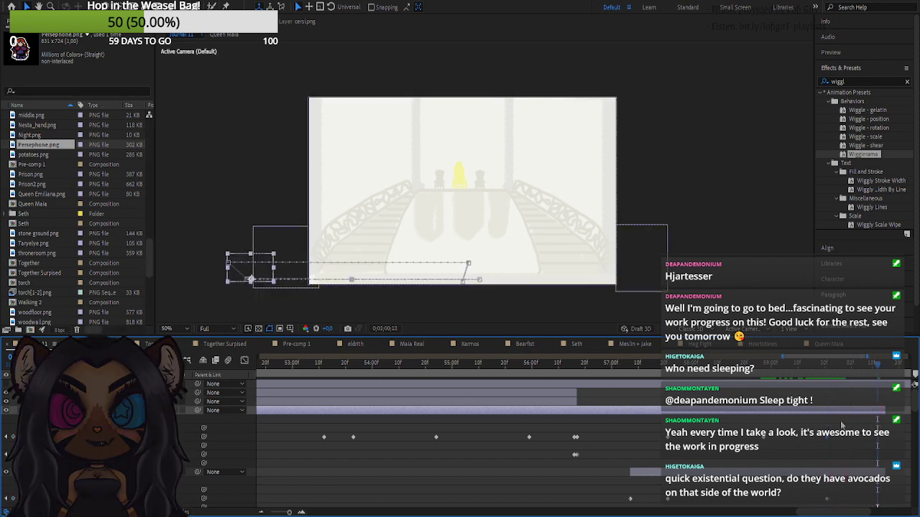
left_click_drag(887, 410, 878, 411)
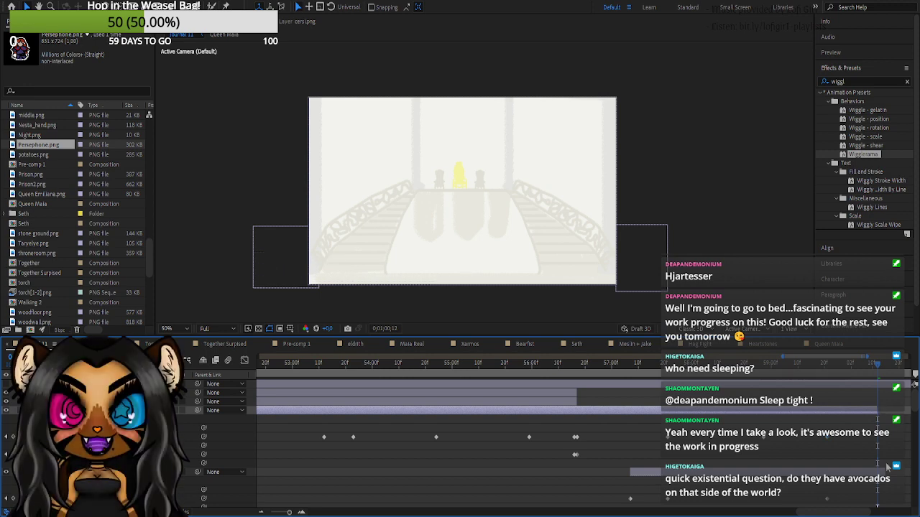
left_click_drag(886, 472, 878, 448)
- Extend the end of the throne-room background layer past the ends of the trimmed character layers
scroll(881, 480, "down", 5)
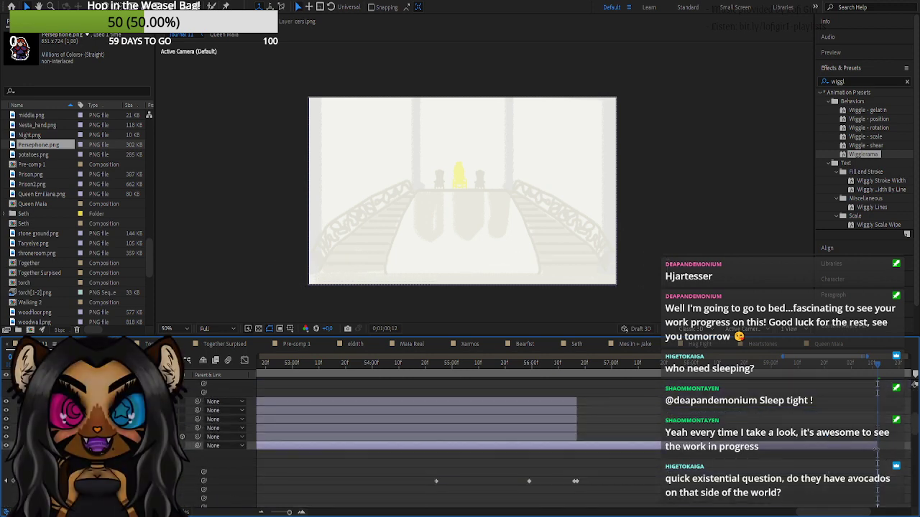
scroll(885, 470, "down", 5)
scroll(885, 467, "up", 3)
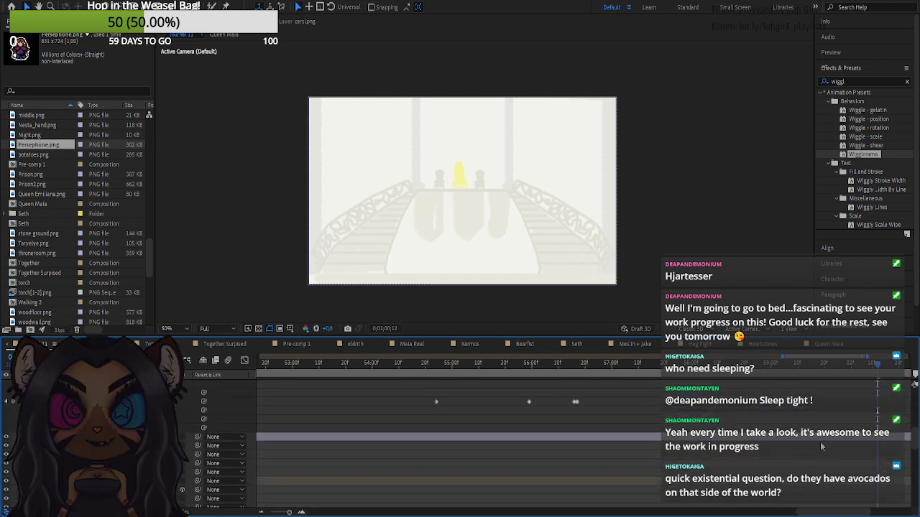
left_click(760, 443)
left_click_drag(280, 514, 261, 513)
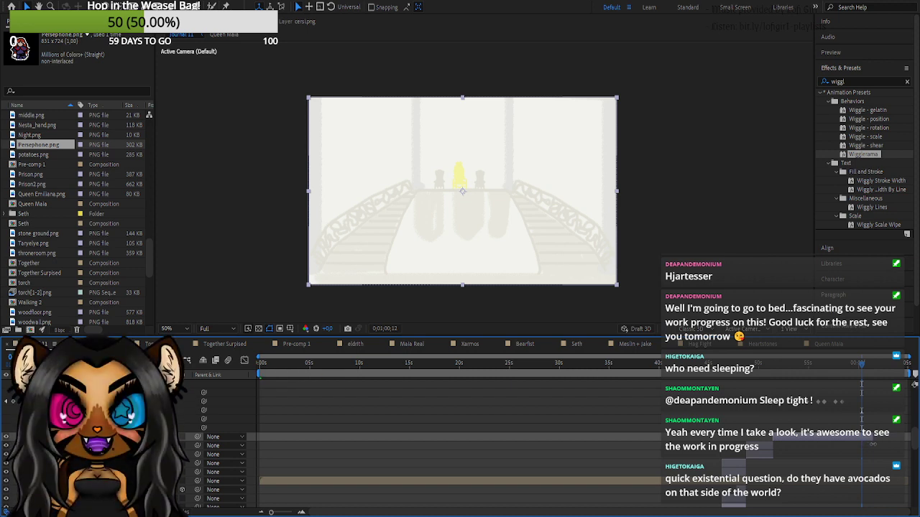
- Trim the map layer to start at 0;01;00;12, where the character layers end
scroll(876, 435, "up", 5)
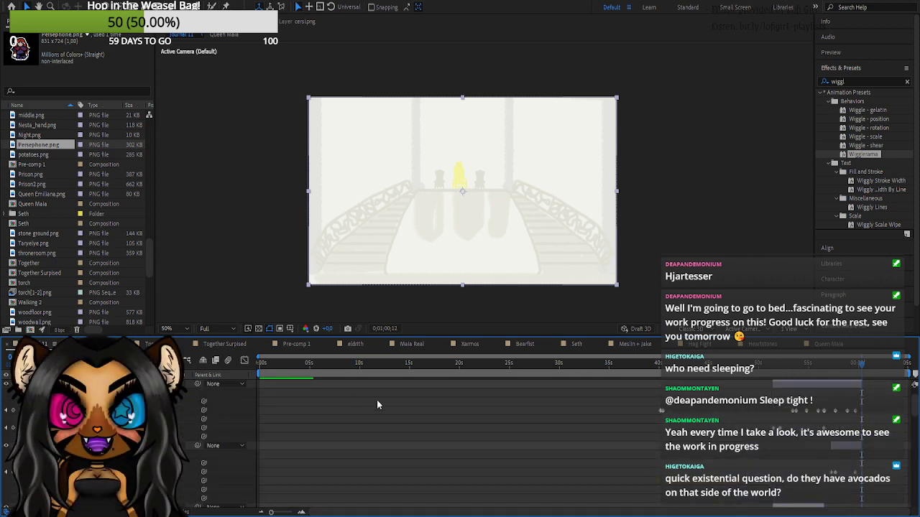
scroll(376, 404, "up", 1)
left_click(36, 411)
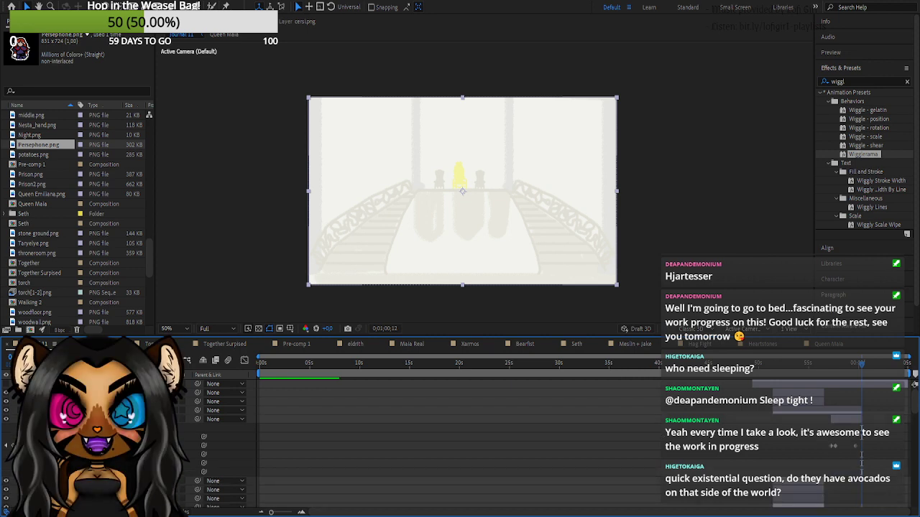
scroll(860, 474, "up", 2)
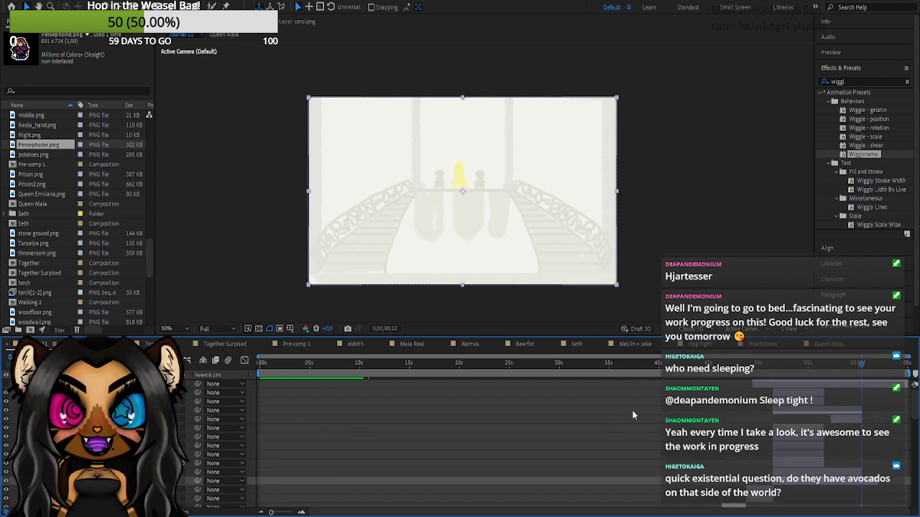
left_click_drag(754, 386, 857, 394)
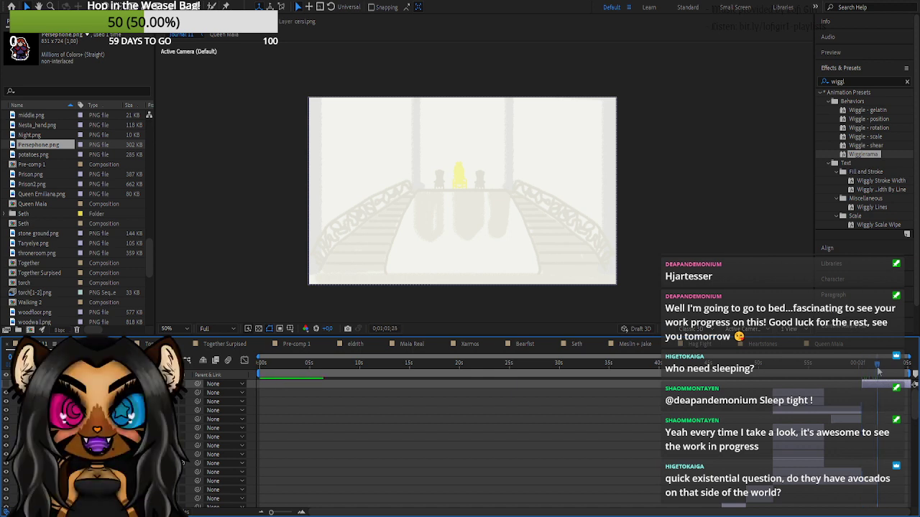
- Fade out the throne-room background with opacity keyframes at 0;01;00;10 and 0;01;02;02
left_click(857, 370)
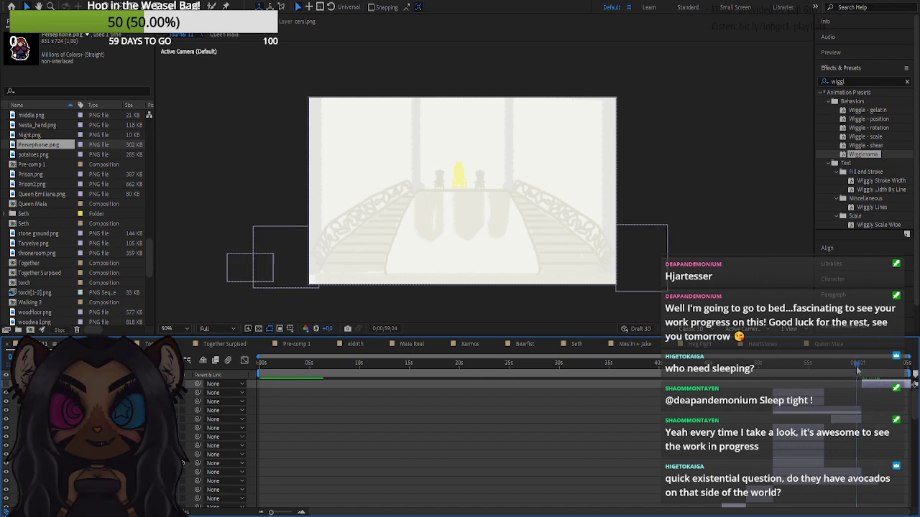
left_click_drag(857, 370, 862, 370)
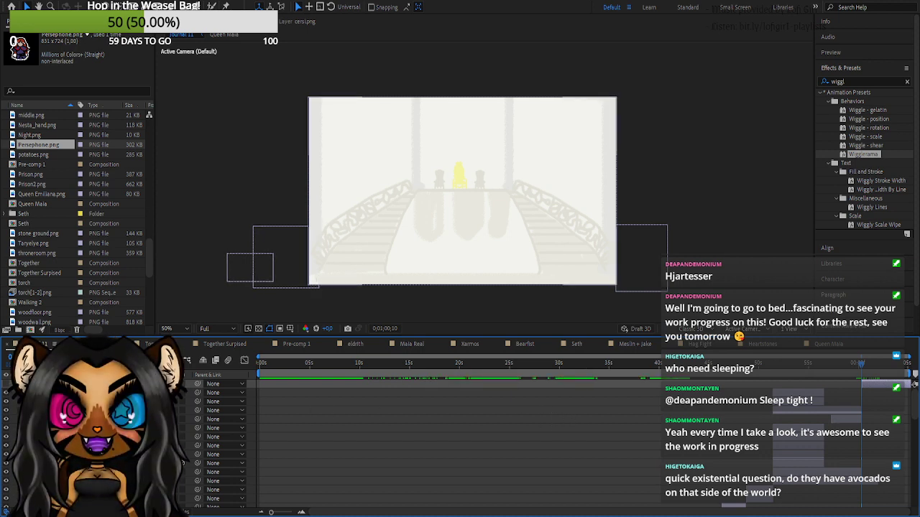
scroll(860, 464, "down", 1)
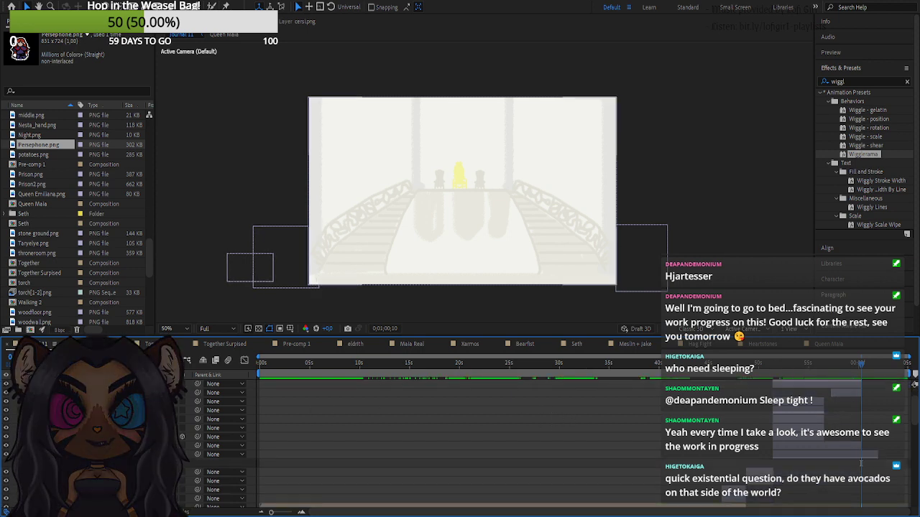
left_click(38, 463)
left_click(54, 502)
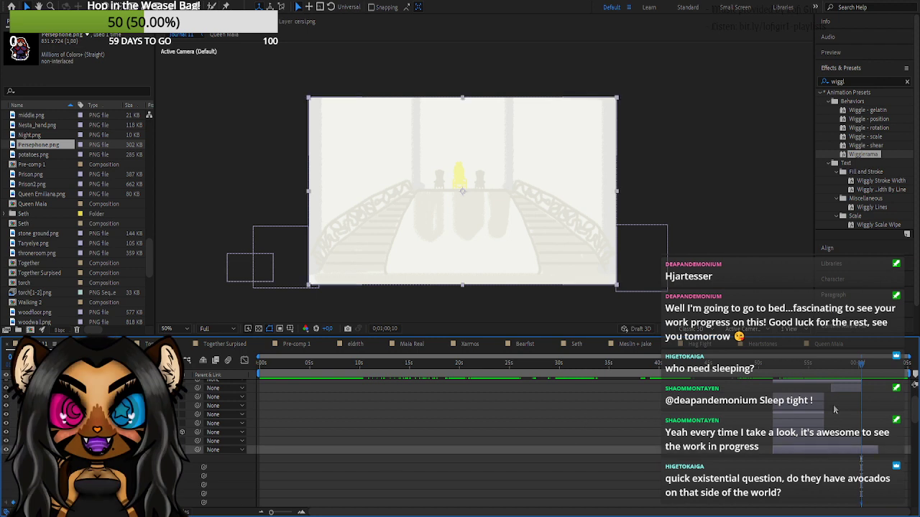
left_click(878, 365)
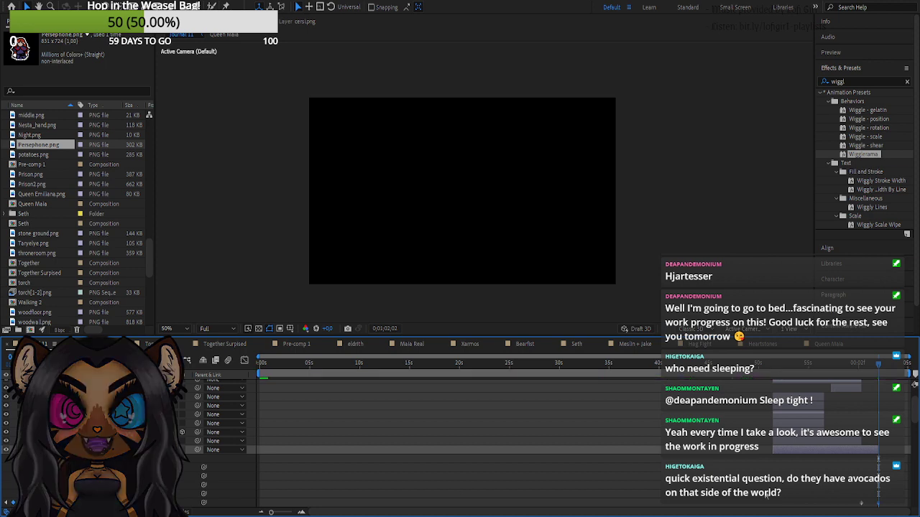
- Scale the map up to fill the frame's full width and fine-tune its vertical position
scroll(107, 446, "up", 1)
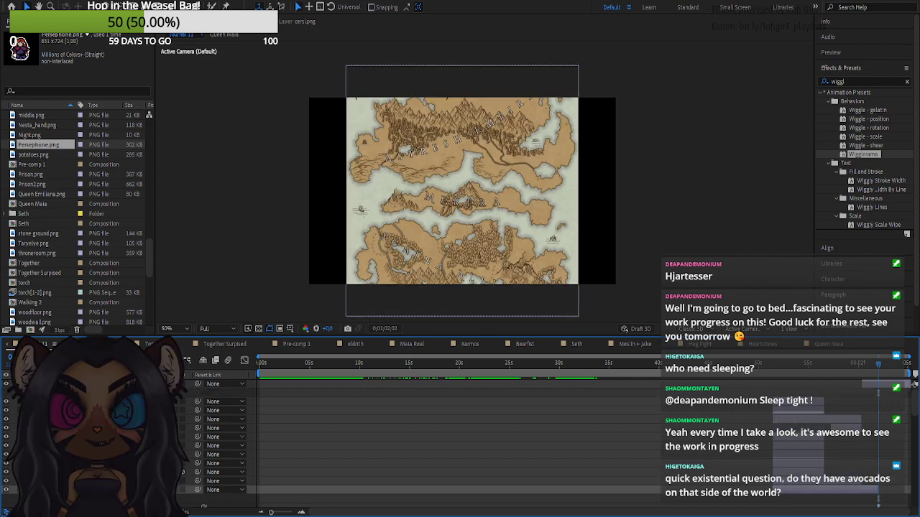
left_click(48, 392)
left_click_drag(135, 419, 156, 418)
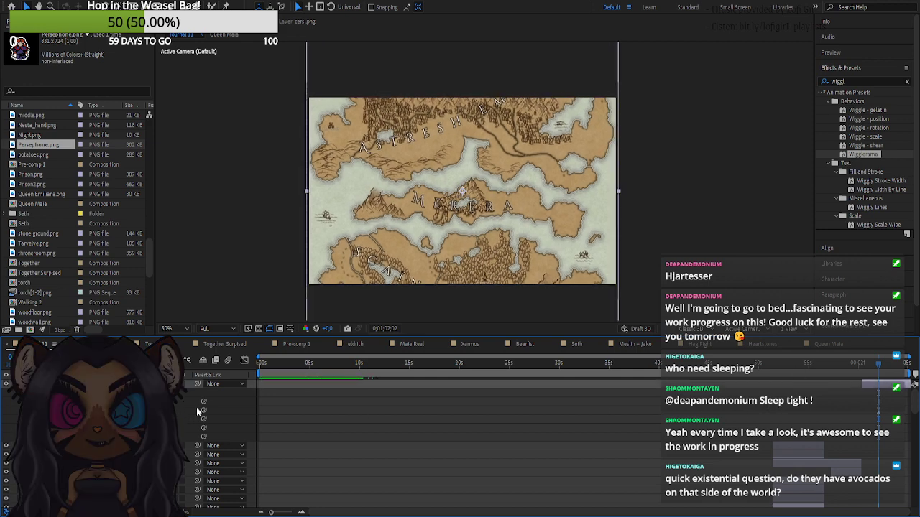
mouse_move(156, 410)
left_mouse_down()
mouse_move(233, 398)
mouse_move(155, 406)
left_mouse_up()
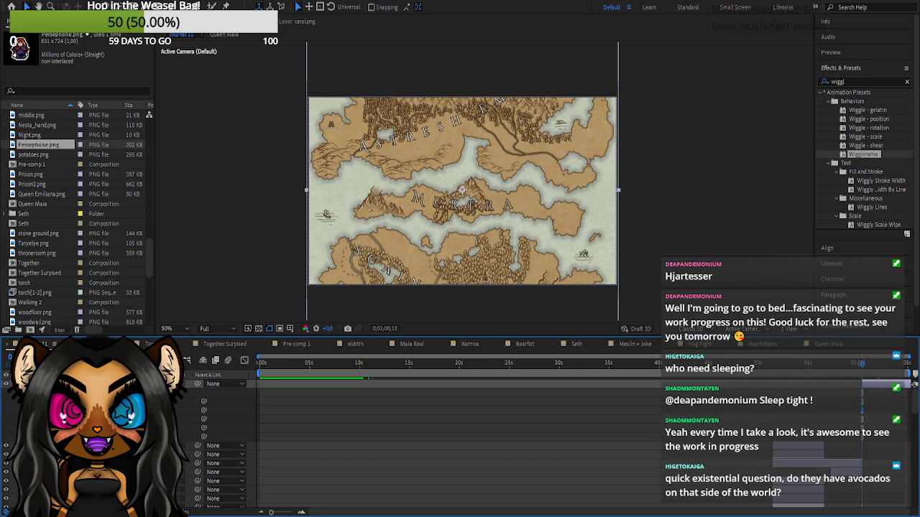
- Fade the map in between 0;01;00;13 and 0;01;01;16, and animate it sliding down to the Dienaheim banner
left_click(873, 365)
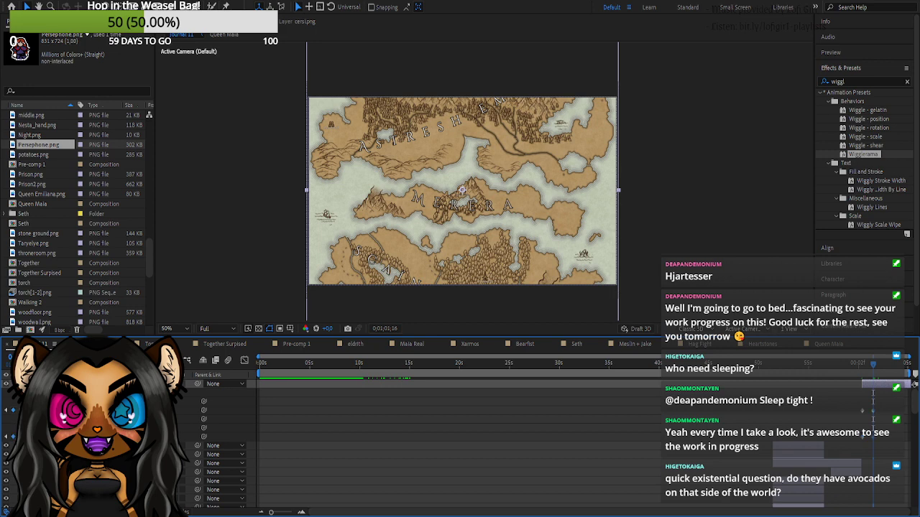
left_click(7, 438)
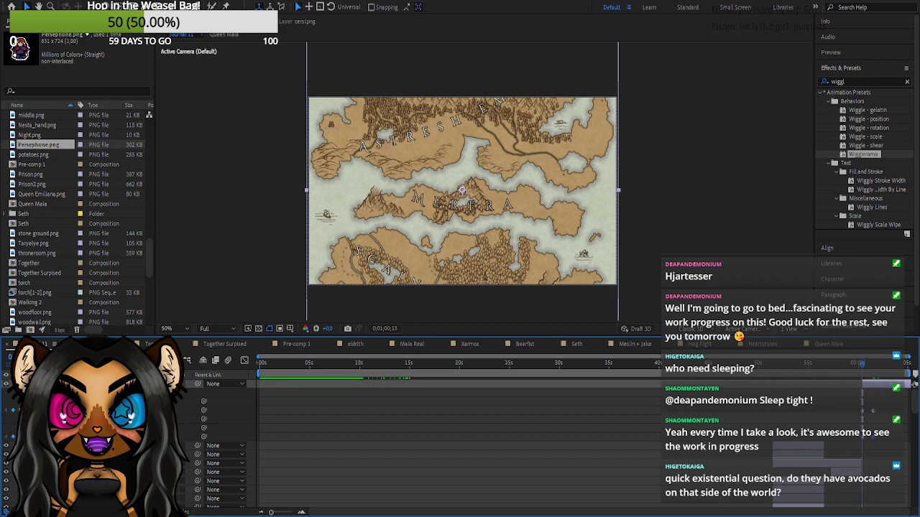
left_click_drag(147, 437, 90, 437)
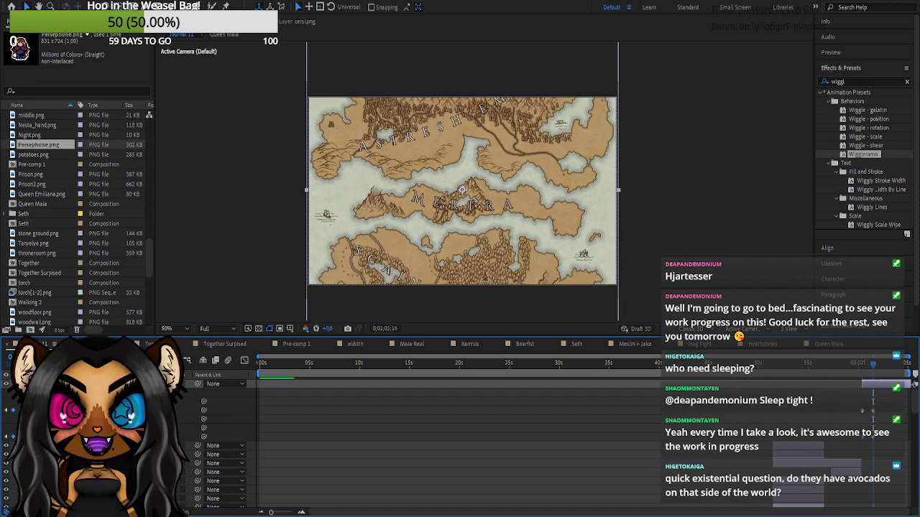
left_click_drag(158, 410, 299, 395)
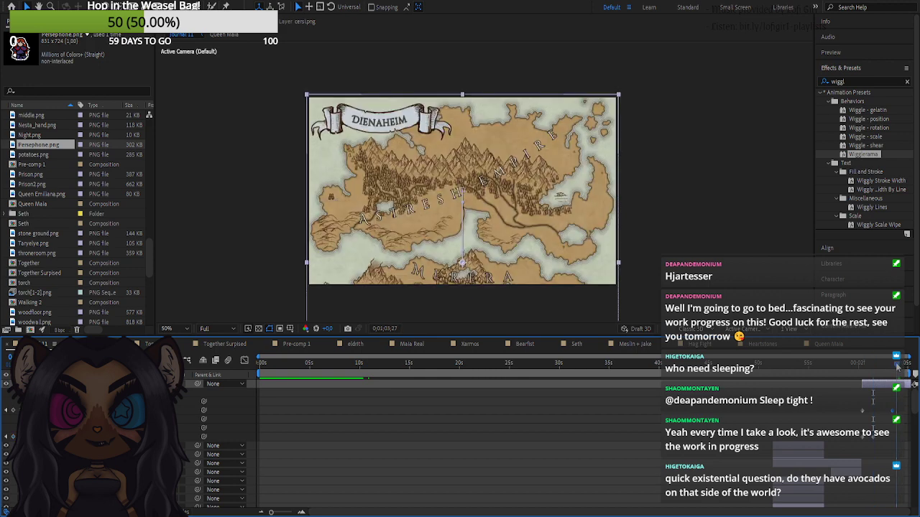
- Add the Ghostsofradiance.png logo to the composition, centred over the map
scroll(39, 184, "up", 5)
left_click(39, 184)
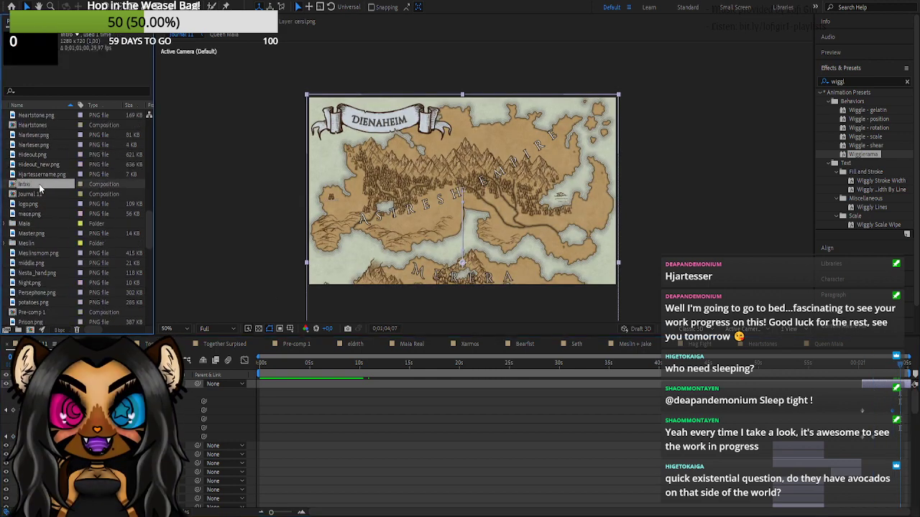
left_click(374, 194)
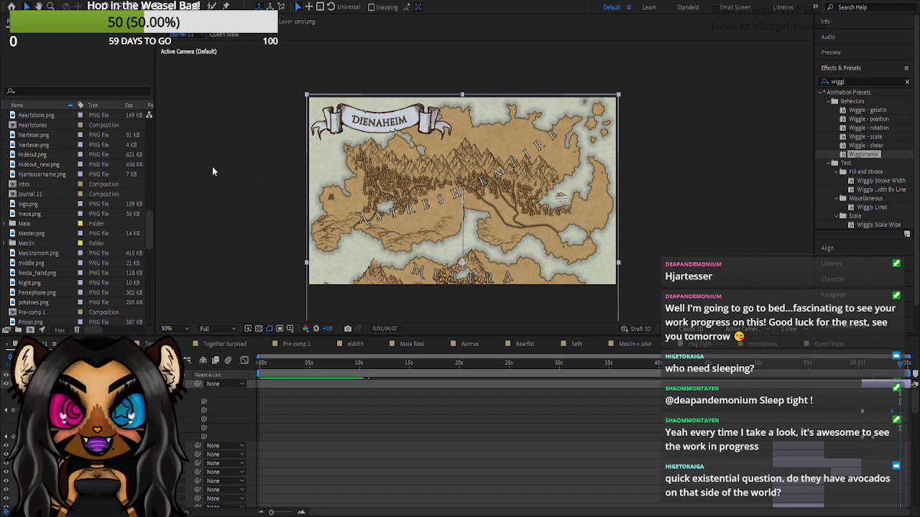
scroll(71, 180, "up", 3)
left_click(52, 115)
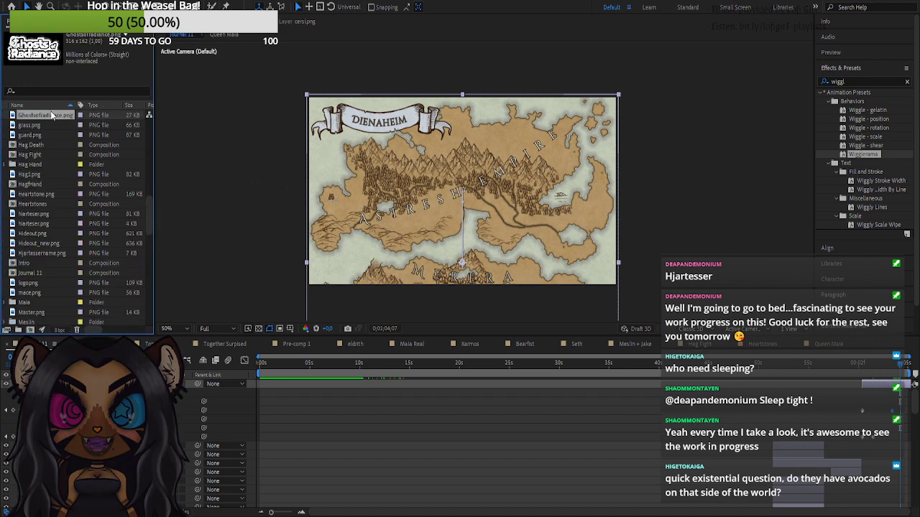
left_click_drag(52, 115, 463, 192)
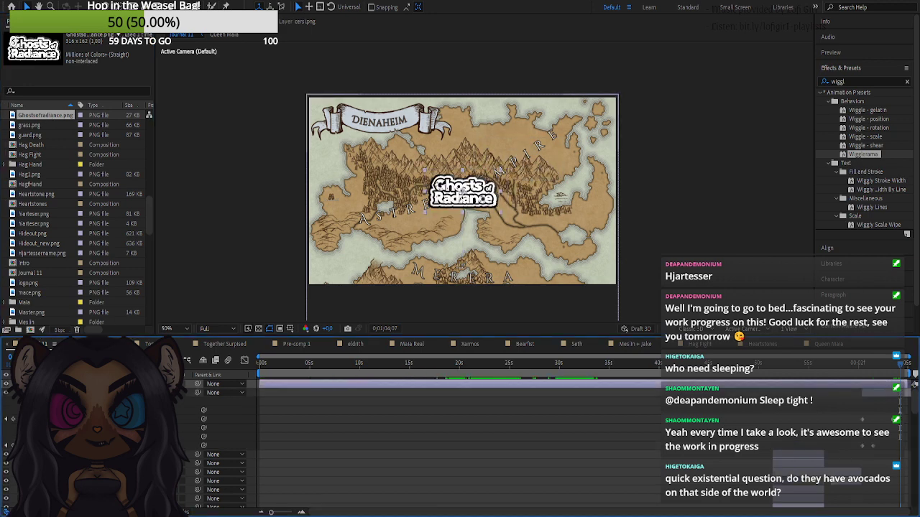
- Enlarge the Ghosts of Radiance logo and move it down to the bottom centre of the frame
left_click(37, 392)
left_click(36, 384)
left_click(59, 392)
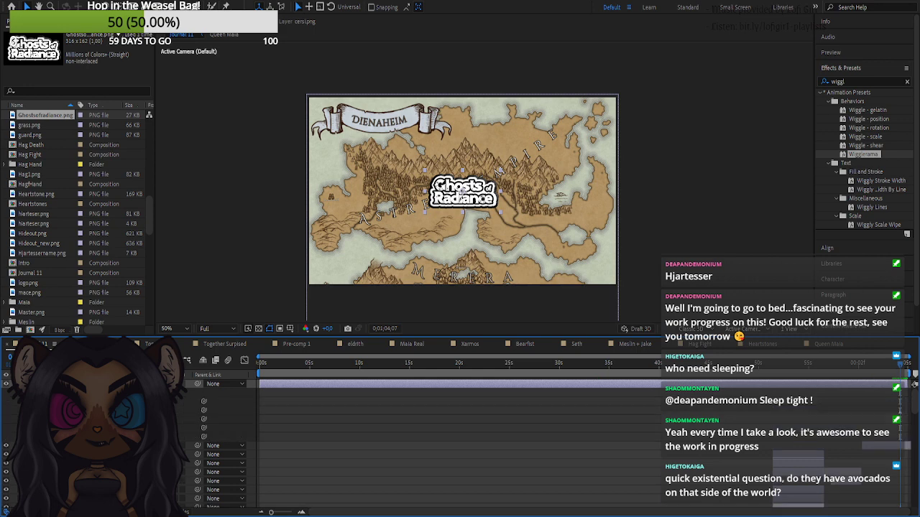
left_click_drag(126, 419, 303, 382)
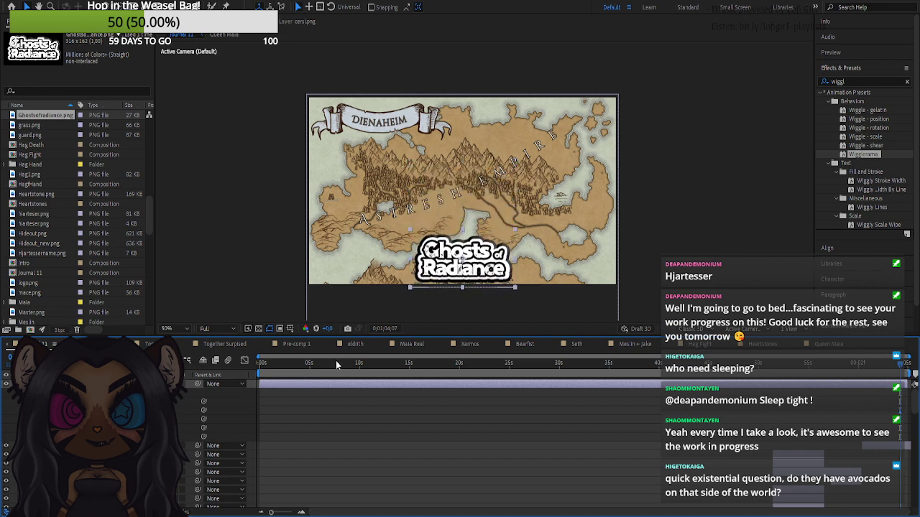
- Make the logo layer start at 0;01;01;20 and extend its end to the end of the composition
mouse_move(905, 383)
left_mouse_down()
mouse_move(283, 387)
mouse_move(903, 390)
left_mouse_up()
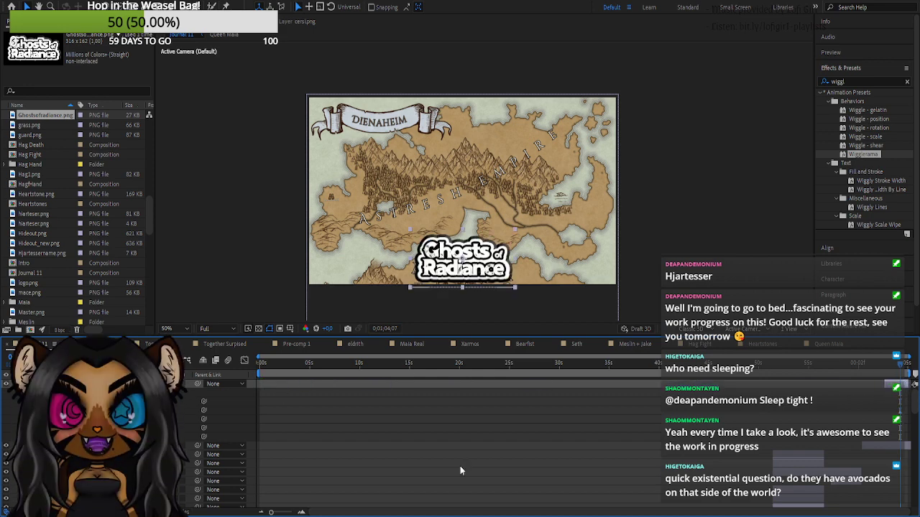
left_click(301, 512)
left_click(301, 513)
left_click(302, 513)
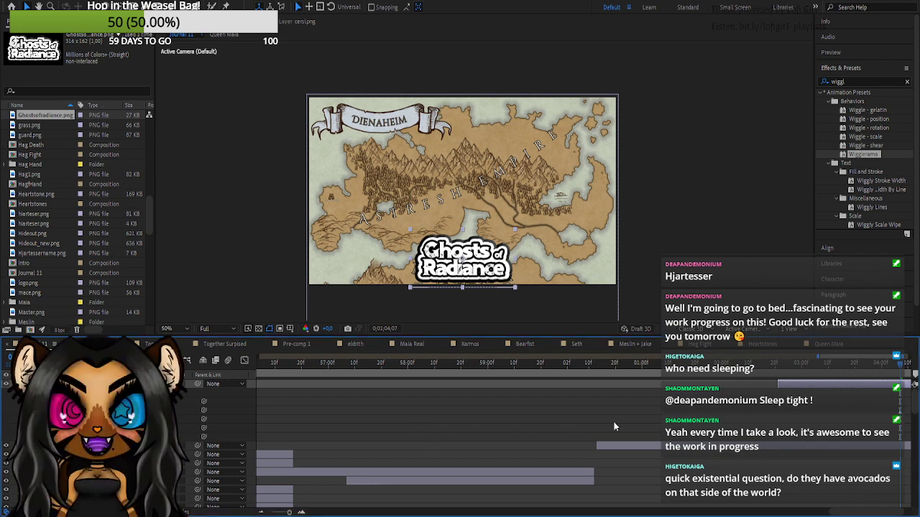
left_click_drag(875, 372, 696, 368)
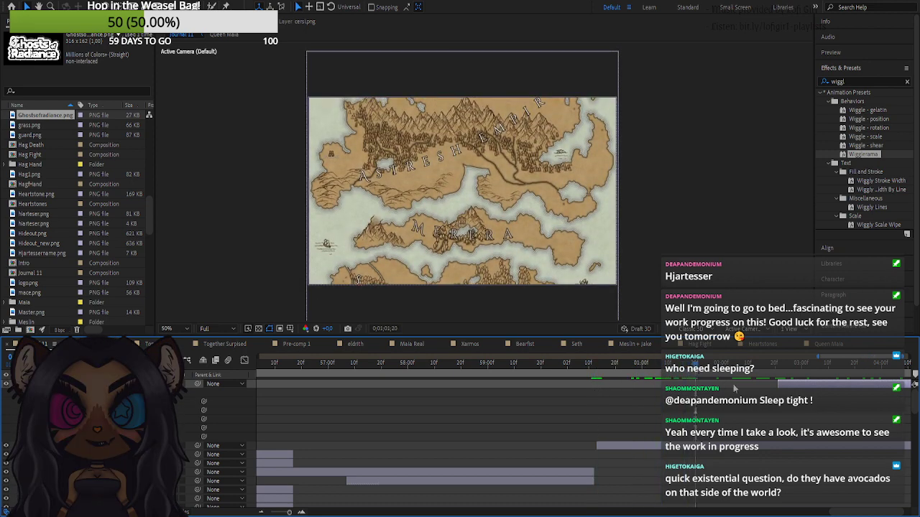
left_click_drag(790, 389, 714, 388)
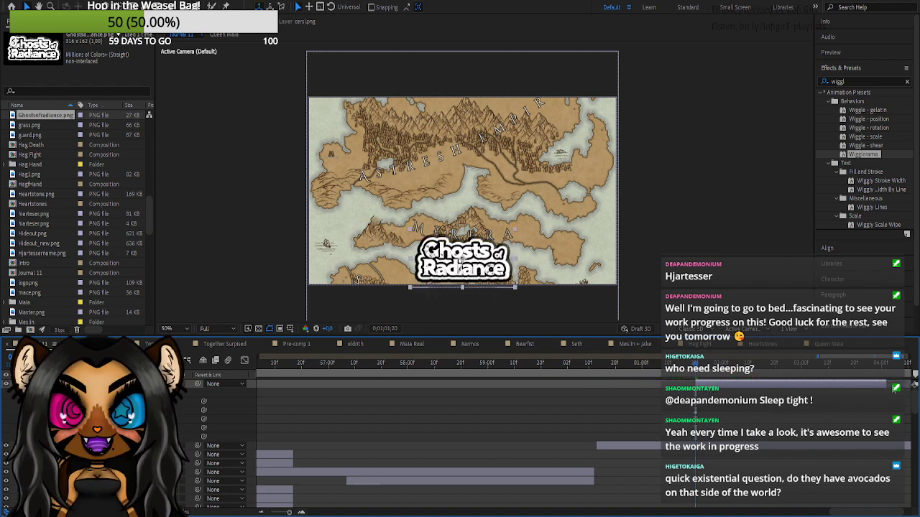
left_click_drag(889, 385, 916, 386)
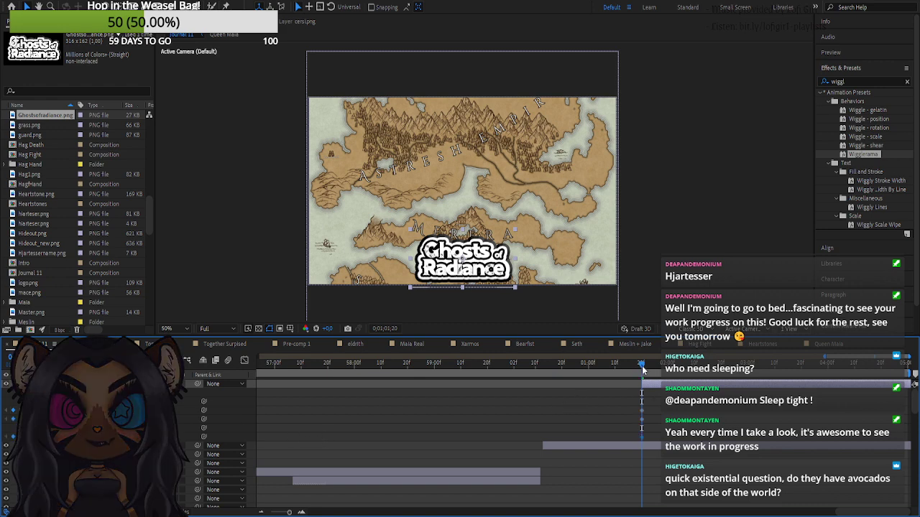
- Keyframe the Ghosts of Radiance logo at 0;01;03;14 so it sits in the centre of the frame, scaled up slightly
left_click_drag(643, 369, 785, 385)
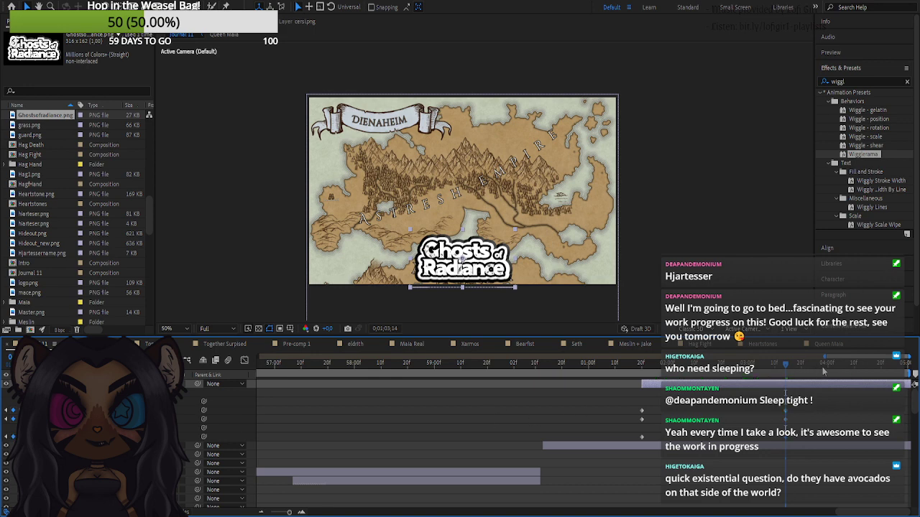
mouse_move(824, 370)
left_mouse_down()
mouse_move(879, 373)
mouse_move(829, 375)
left_mouse_up()
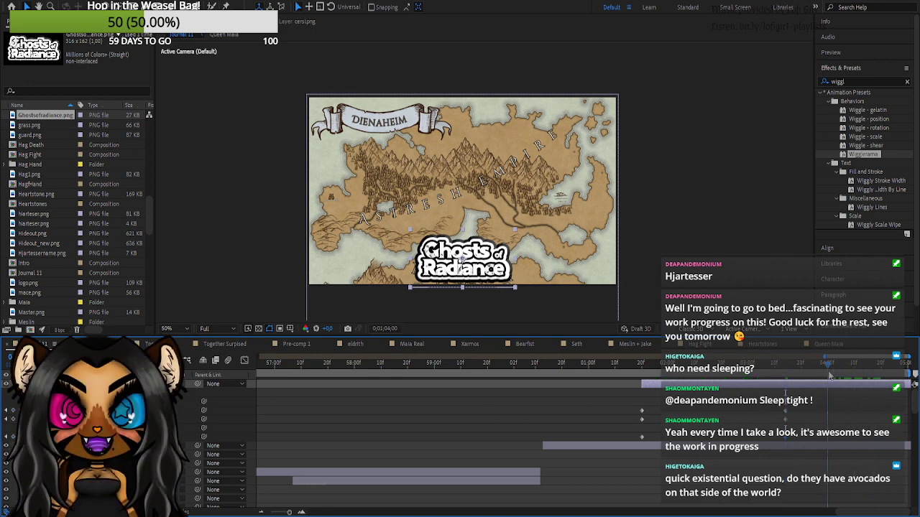
left_click(13, 410)
left_click(14, 419)
left_click(13, 411)
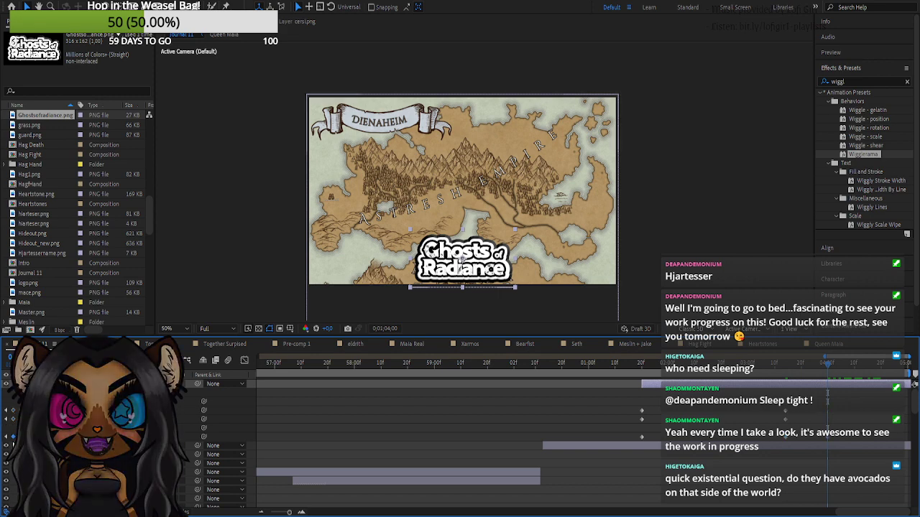
left_click(13, 419)
left_click(5, 411)
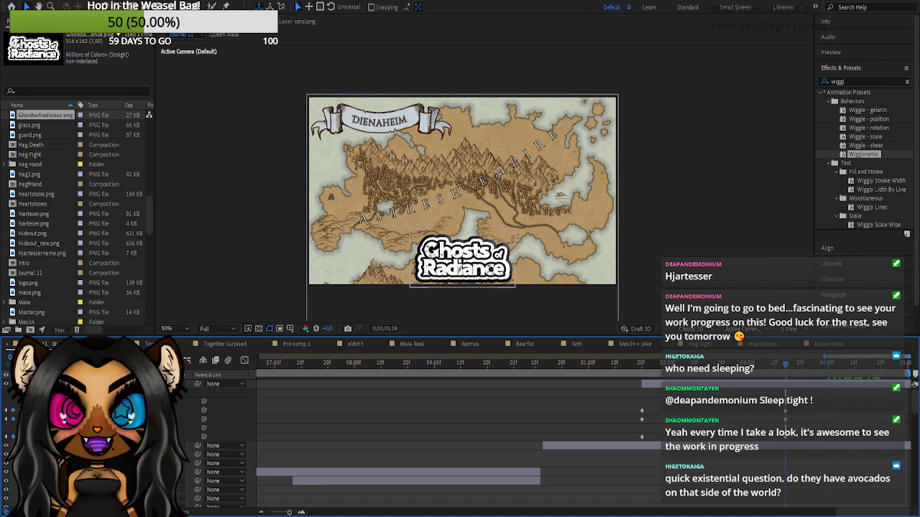
left_click_drag(460, 269, 463, 191)
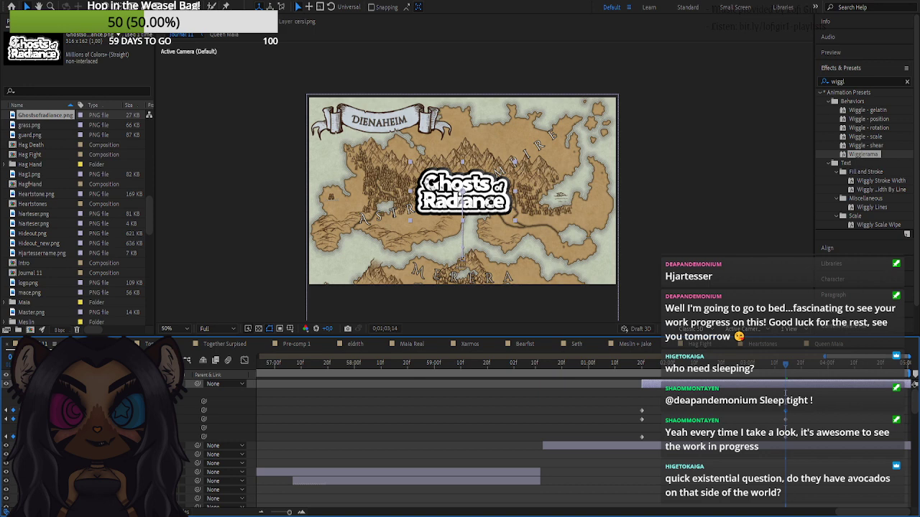
left_click_drag(143, 418, 148, 418)
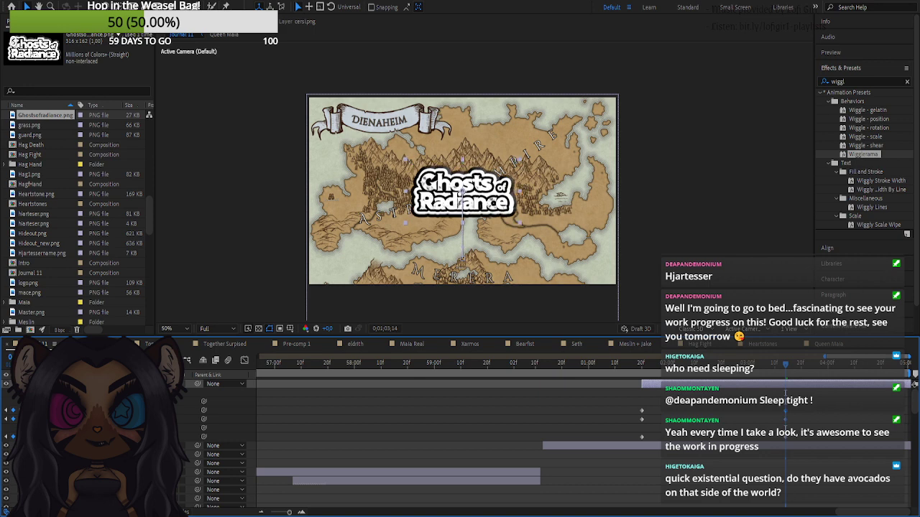
- At the logo's first keyframes at 0;01;01;20, scale it down and make it fully transparent
left_click(10, 419)
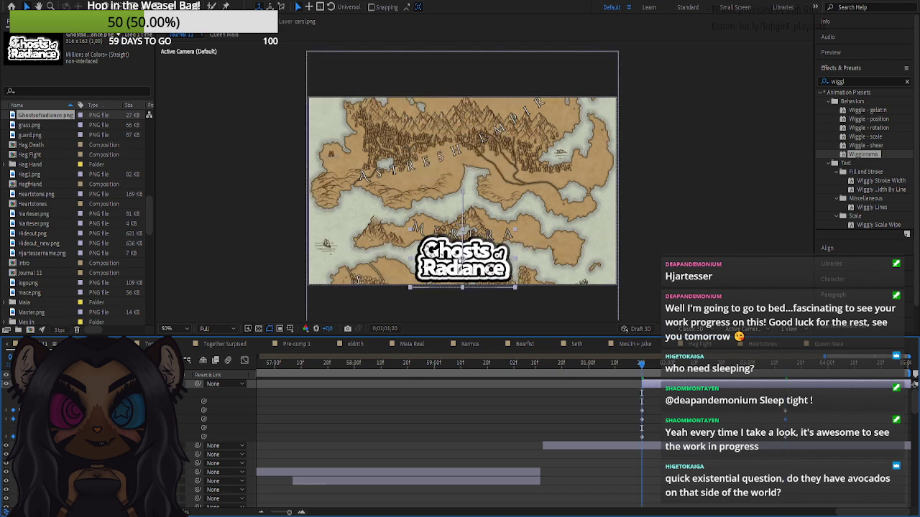
left_click_drag(147, 419, 137, 419)
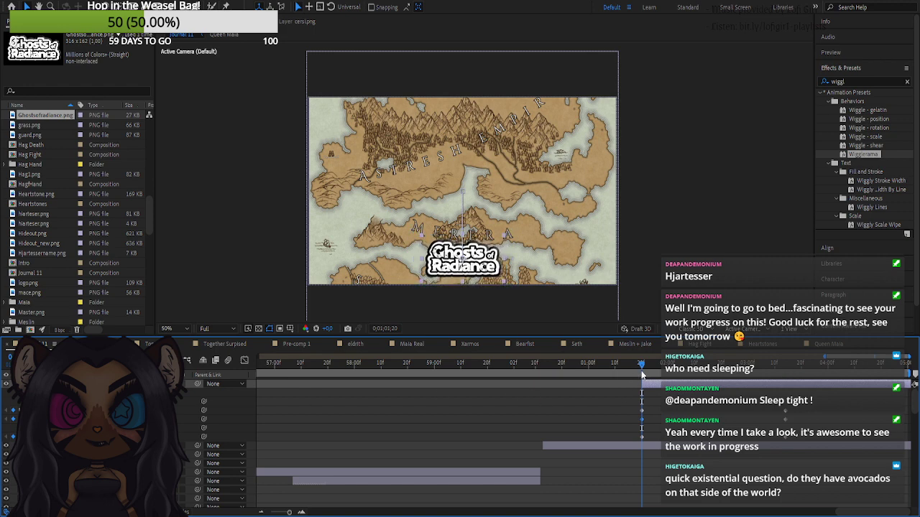
mouse_move(642, 374)
left_mouse_down()
mouse_move(800, 380)
mouse_move(647, 381)
left_mouse_up()
left_click(5, 436)
key("Return")
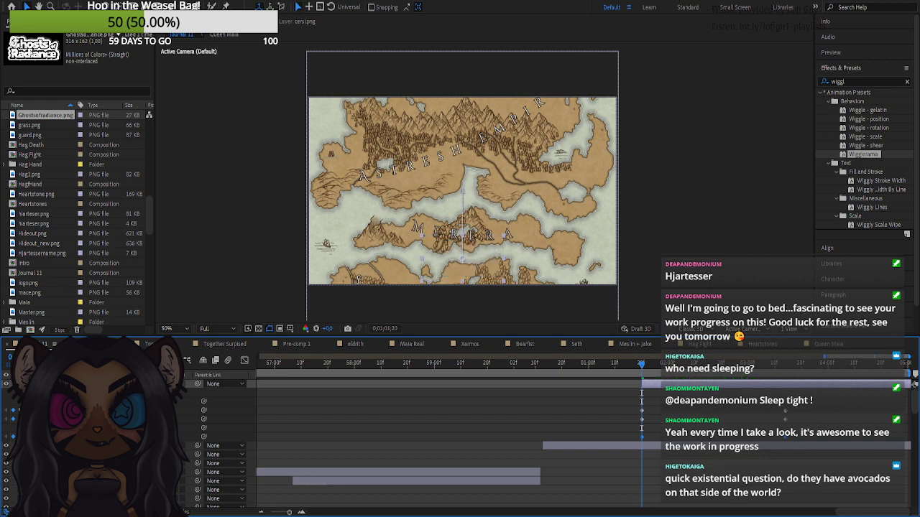
- Make the logo opaque at 0;01;03;14 and keyframe it at 0;01;04;00 enlarged to fill most of the frame
left_click(828, 367)
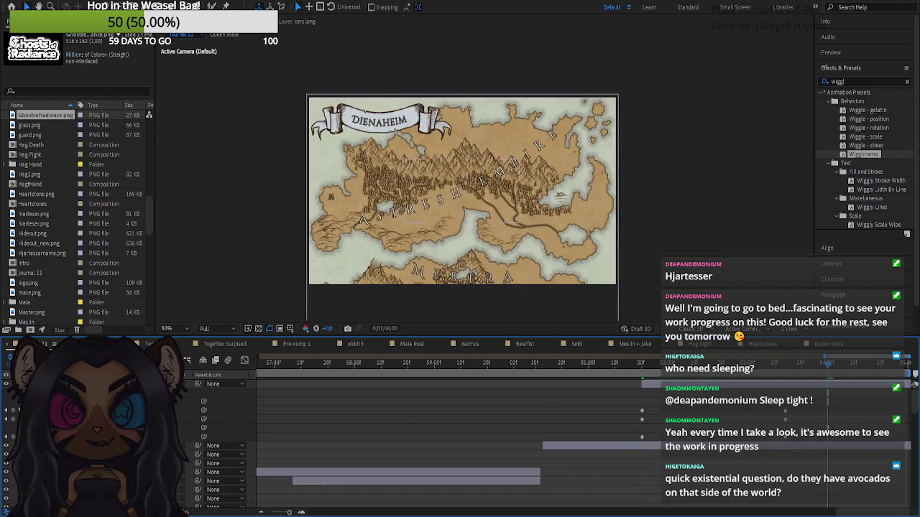
left_click(13, 410)
left_click(13, 419)
left_click(5, 437)
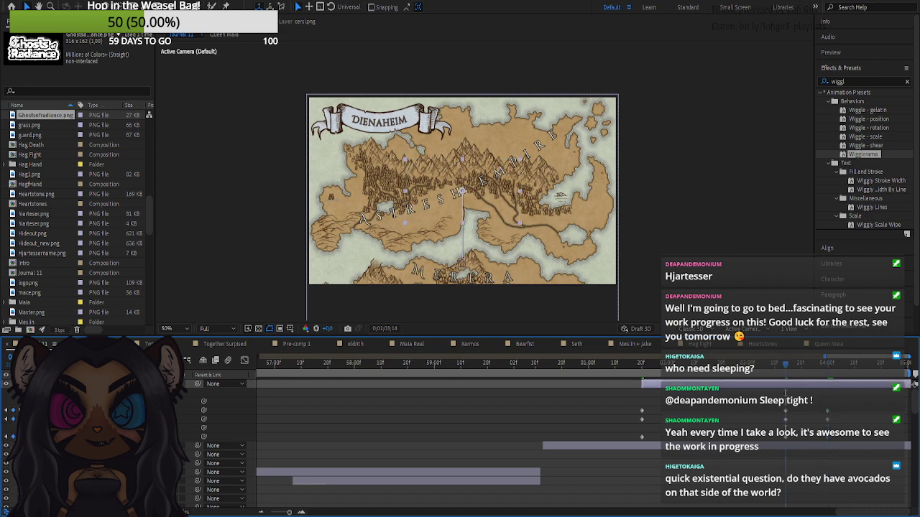
left_click_drag(136, 437, 245, 437)
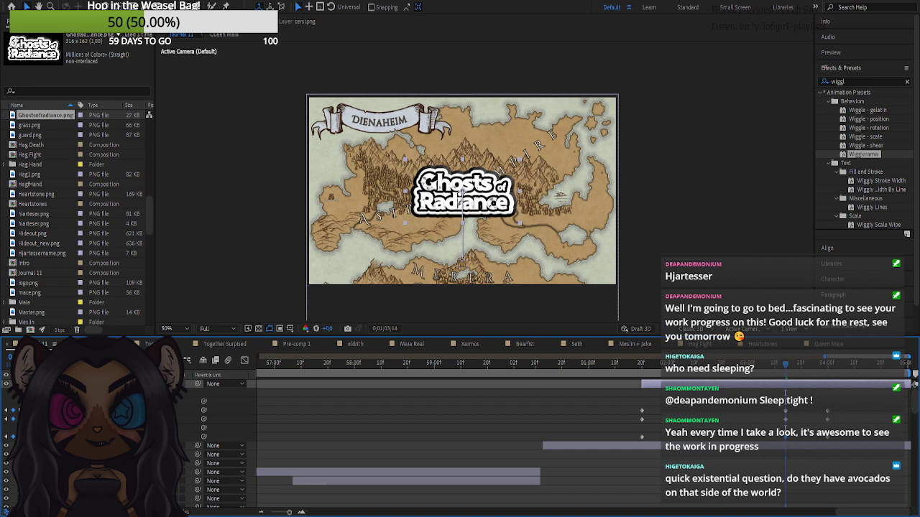
left_click(20, 436)
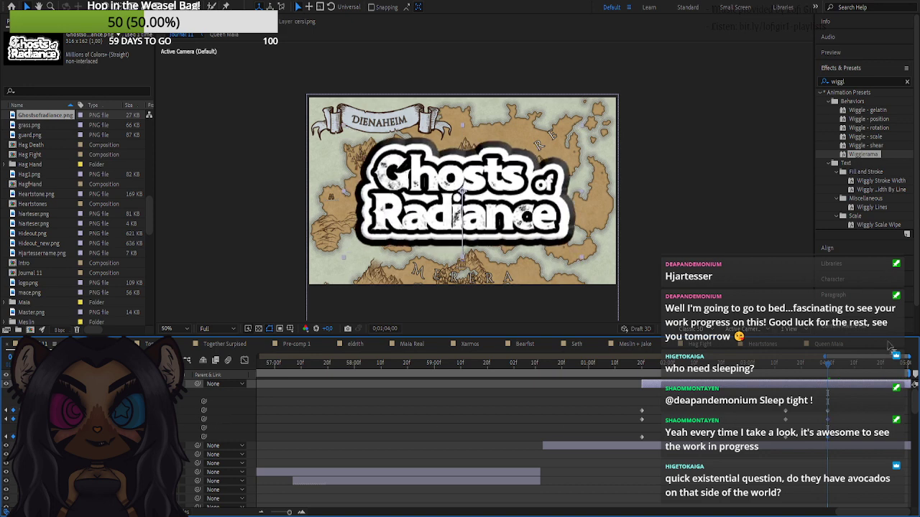
- Find the CC Light Sweep effect, apply it to the logo, and enable keyframing of its Center at 0;01;04;00
left_click(844, 81)
key("BackSpace")
key("BackSpace")
key("BackSpace")
key("BackSpace")
key("BackSpace")
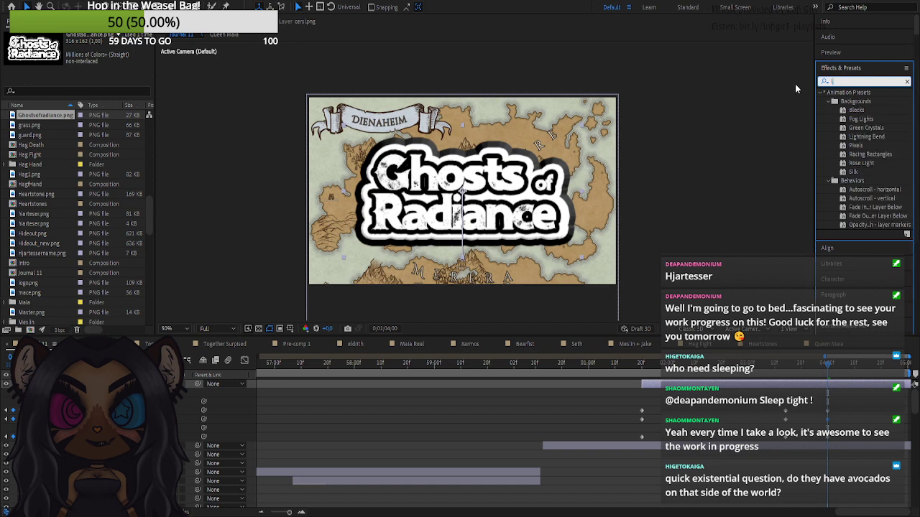
type("lg")
key("BackSpace")
type("i")
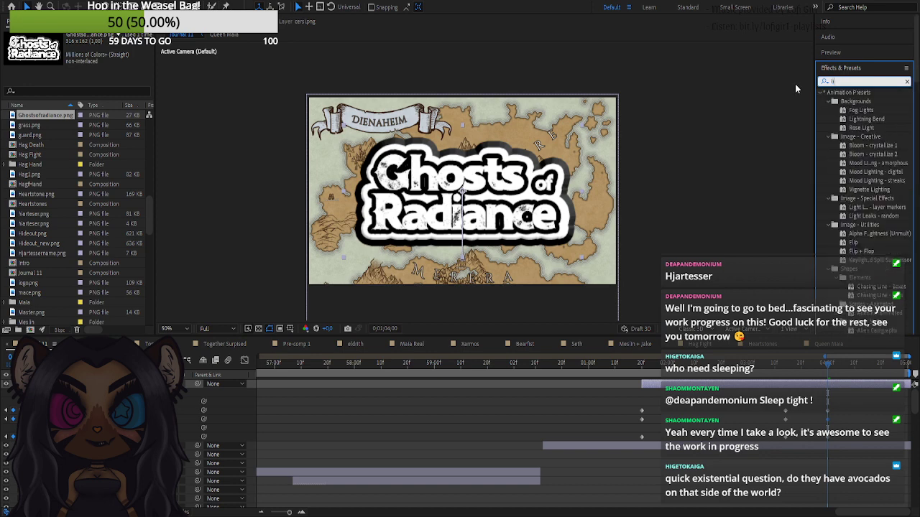
type("ght s")
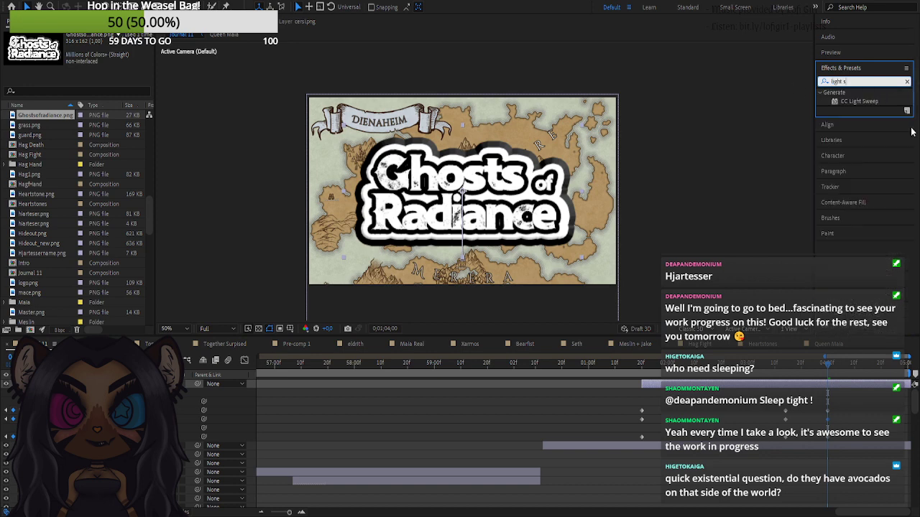
left_click_drag(668, 211, 473, 200)
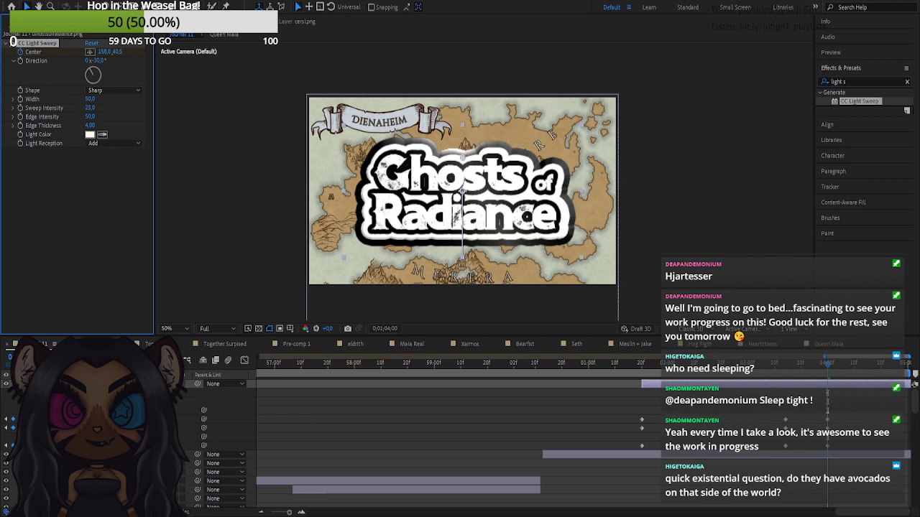
- Expand the CC Light Sweep properties of the logo layer in the timeline
left_click(48, 401)
left_click(47, 392)
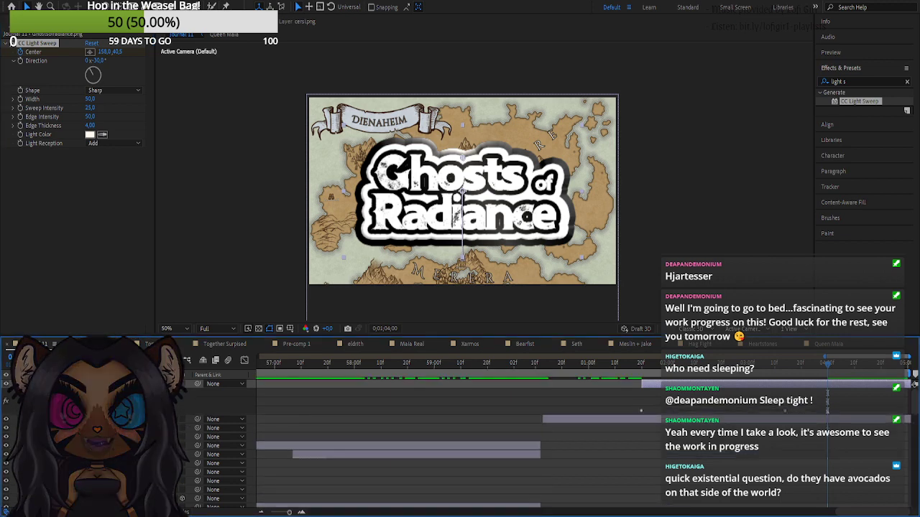
left_click(55, 401)
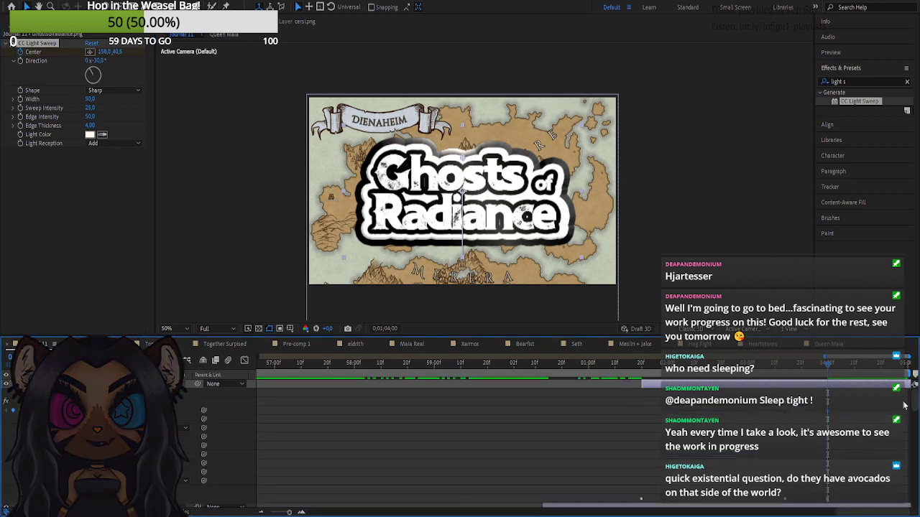
scroll(897, 407, "down", 2)
scroll(887, 425, "up", 2)
key("u")
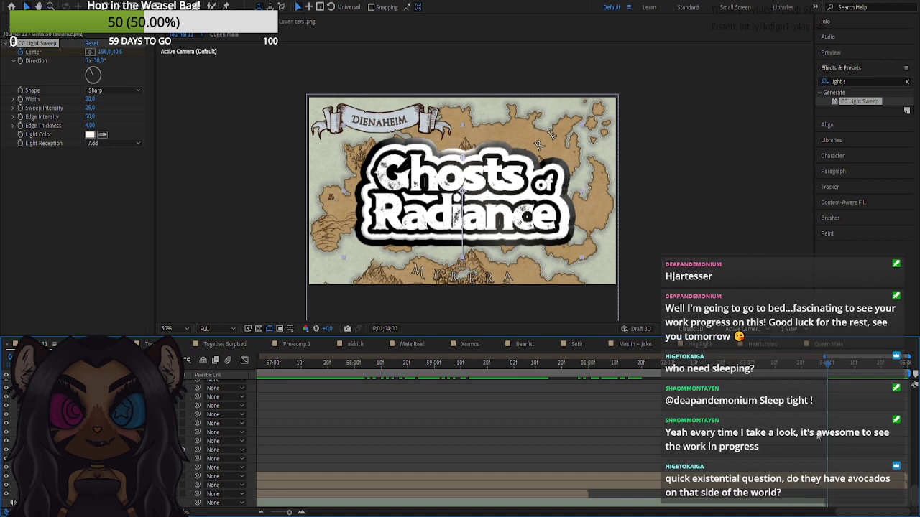
key("u")
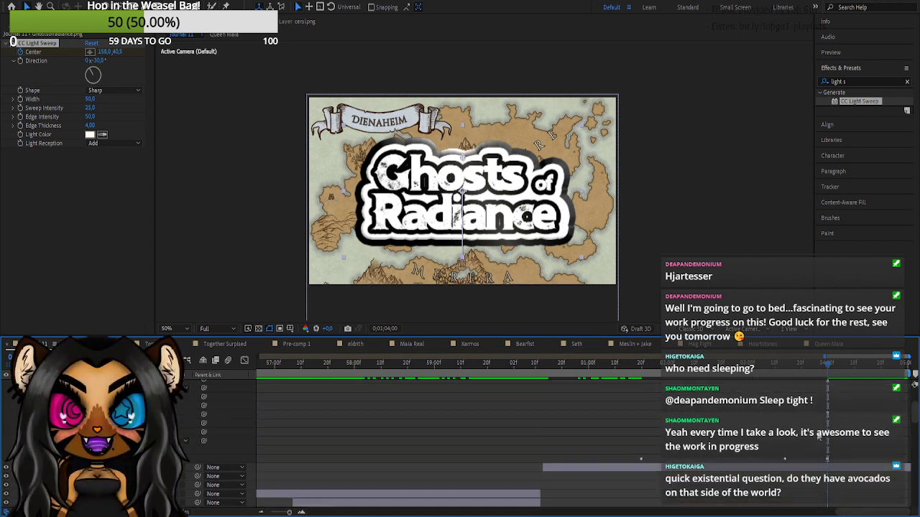
scroll(817, 435, "up", 2)
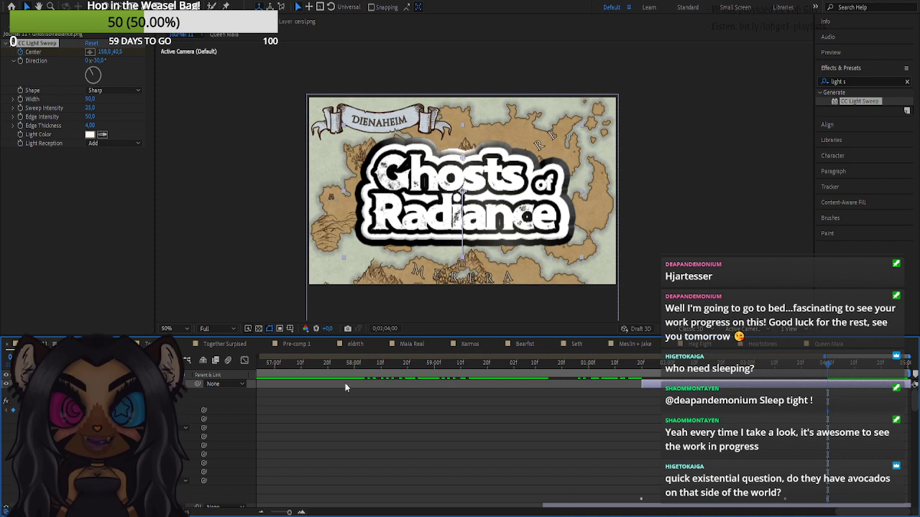
- Animate the light sweep's Center from -127,0, 40,5 at 0;01;04;00 to 499,0, 40,5 at 0;01;04;13
left_click(865, 368)
left_click_drag(865, 370, 863, 369)
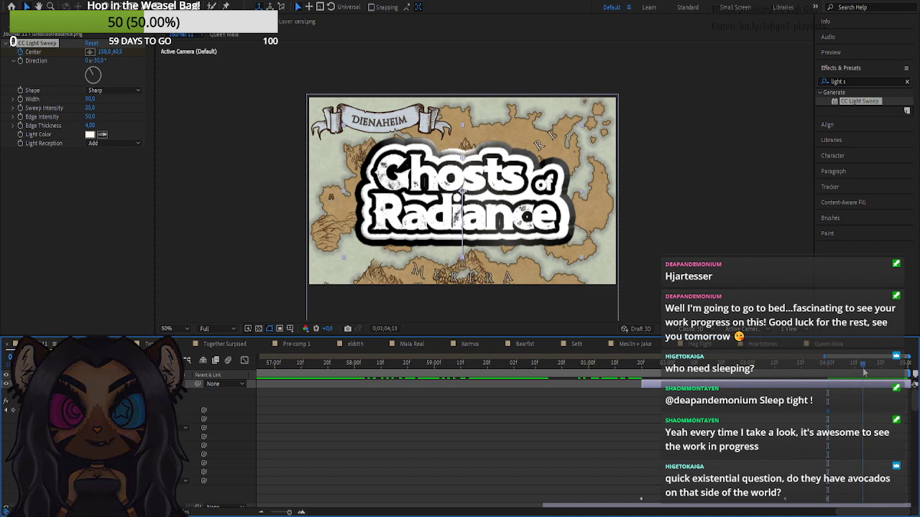
left_click(13, 411)
left_click_drag(119, 408, 290, 397)
left_click(6, 411)
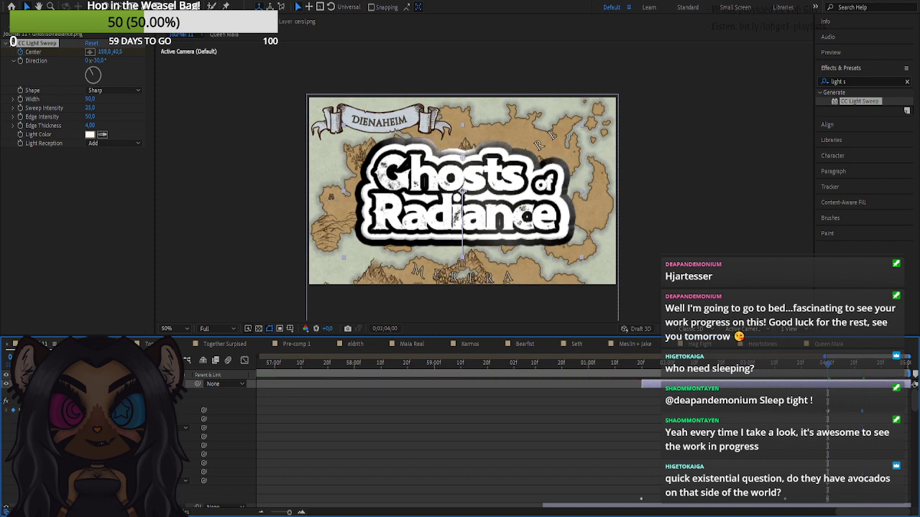
left_click_drag(139, 411, 3, 412)
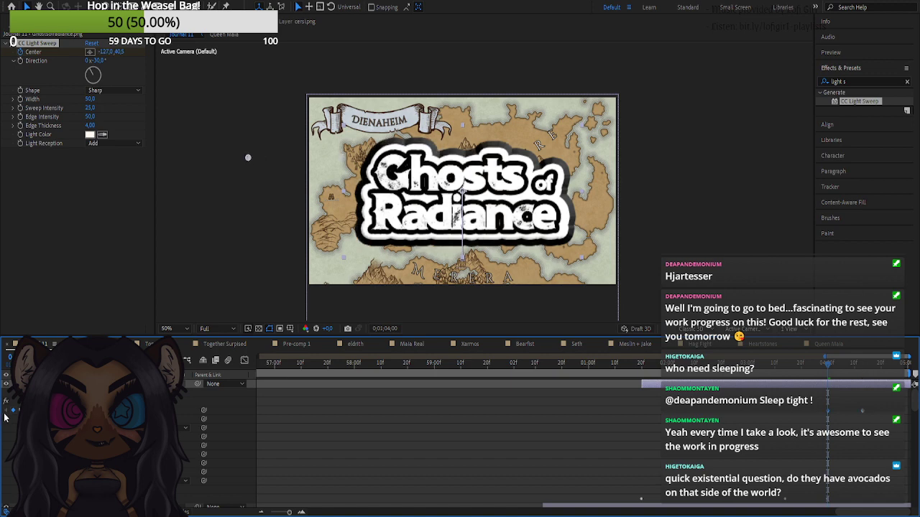
left_click_drag(747, 365, 912, 404)
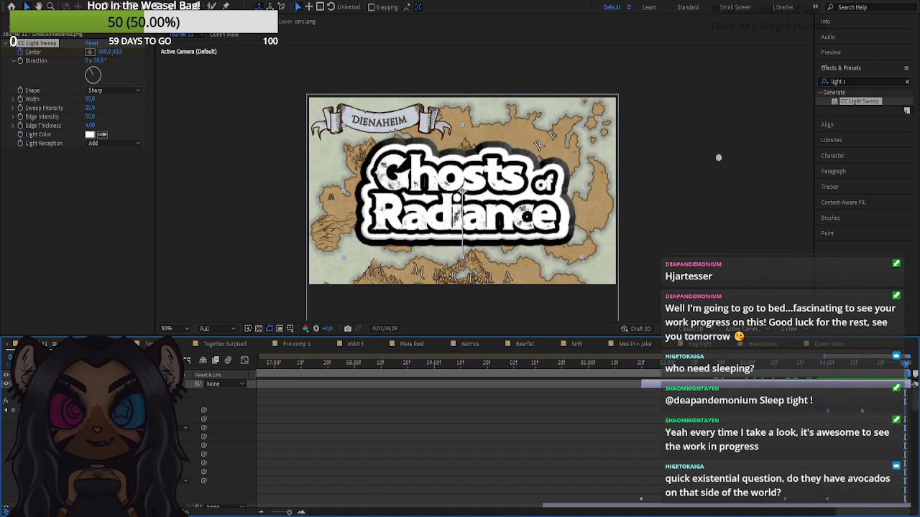
- Show the whole composition in the timeline and review the throne-room scene between 0;00;33;19 and 0;00;40;15
left_click_drag(289, 512, 258, 512)
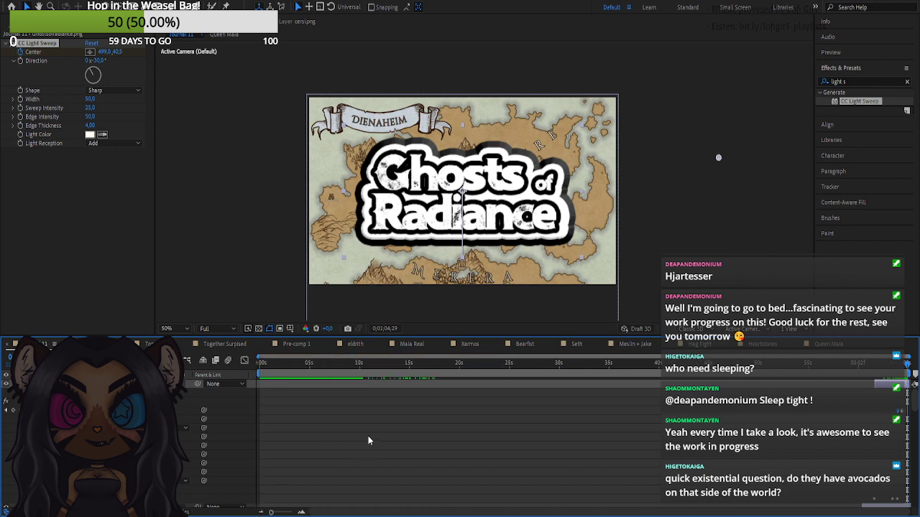
left_click_drag(435, 361, 595, 366)
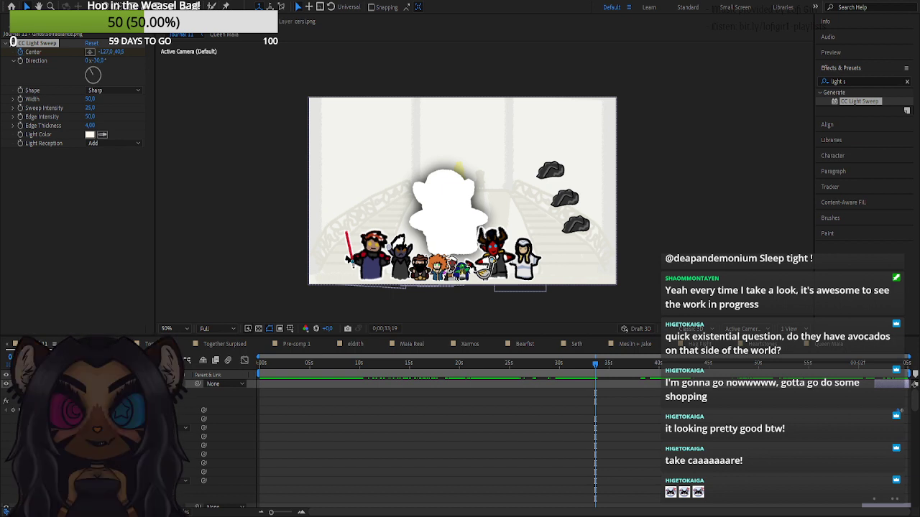
key("alt+Tab")
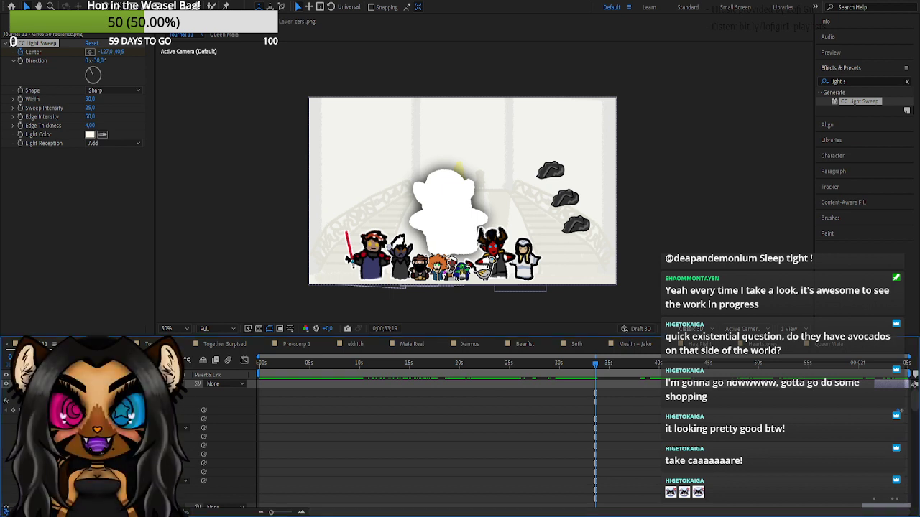
left_click_drag(596, 365, 665, 407)
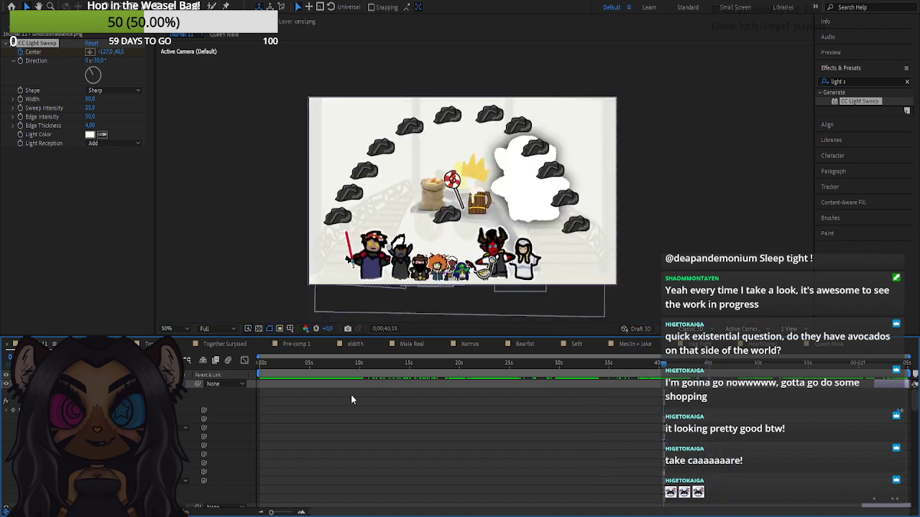
- Import maiamiddle.png into the project and move the current time to 0;00;40;05
left_click(157, 35)
left_click(39, 146)
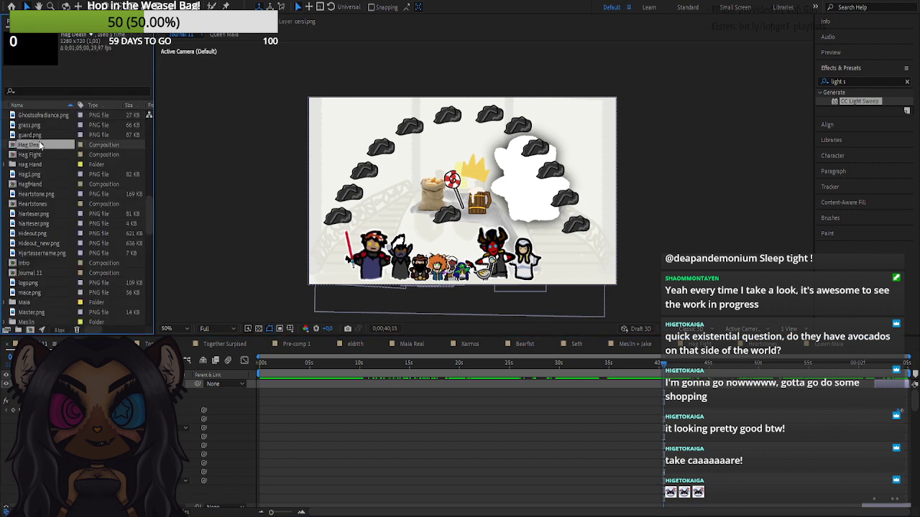
left_click(38, 136)
left_click(152, 129)
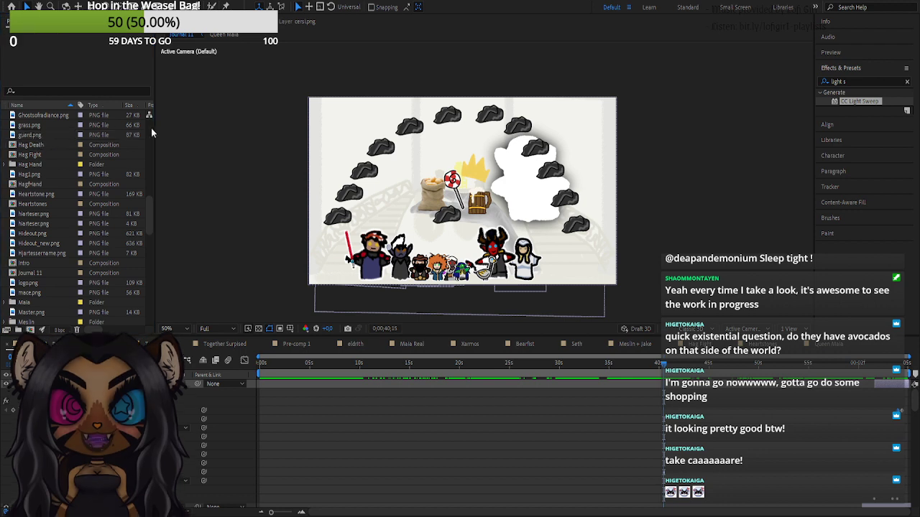
double_click(286, 191)
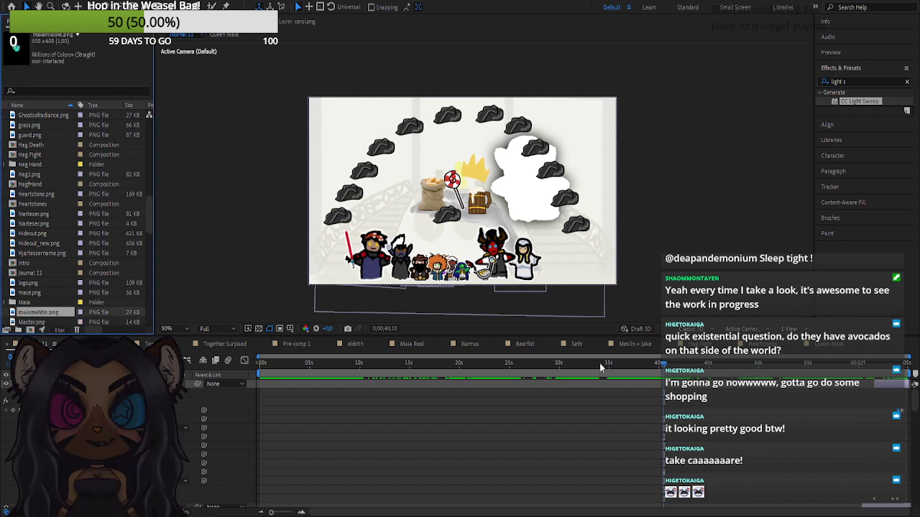
left_click(660, 371)
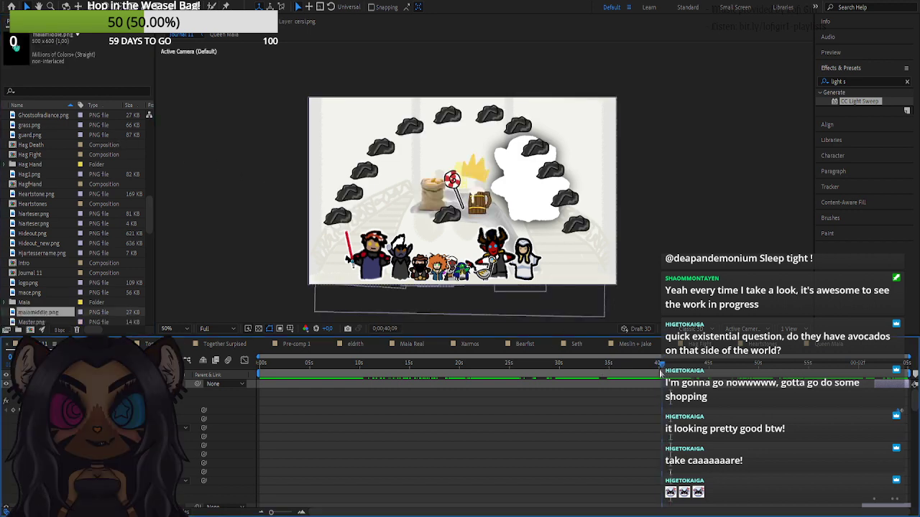
left_click_drag(659, 370, 660, 370)
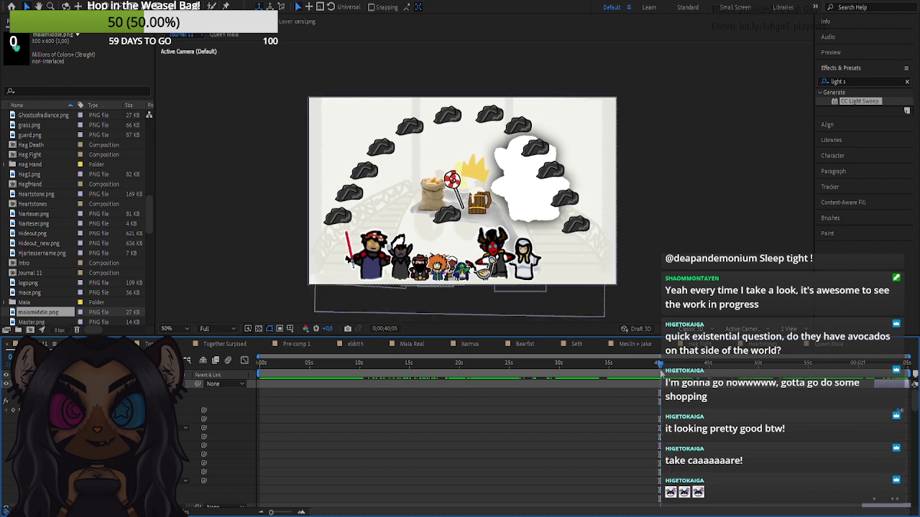
- Add maiamiddle.png among the throne-room layers in the timeline and trim it to run from 0;00;40;05 to the end of the scene's layers
scroll(569, 456, "down", 10)
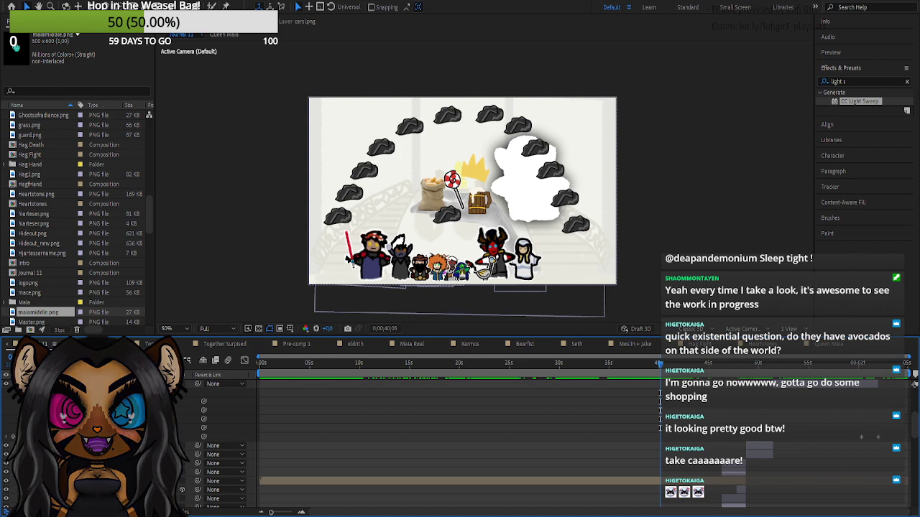
scroll(359, 442, "down", 3)
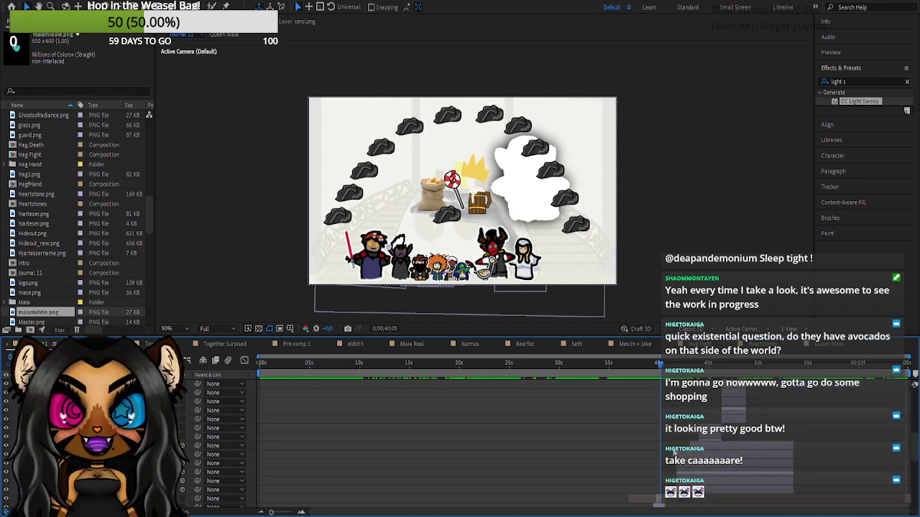
scroll(431, 449, "down", 3)
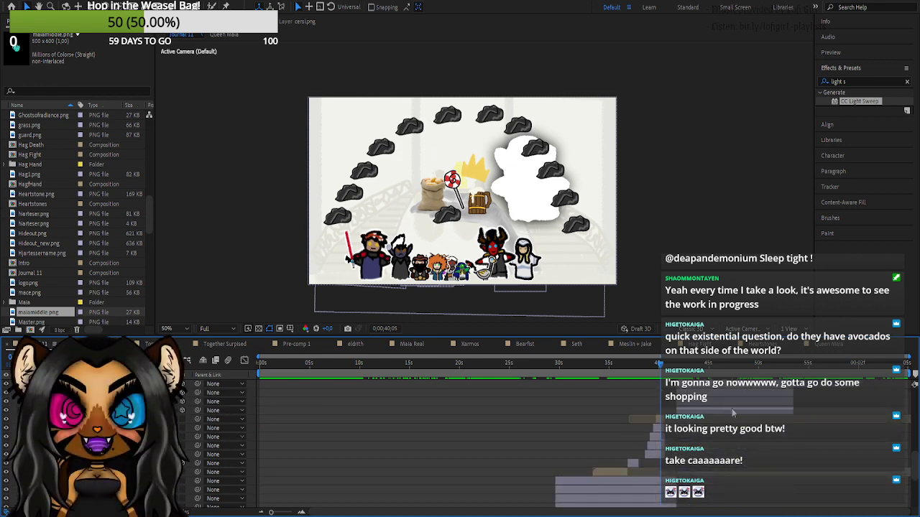
scroll(214, 446, "down", 3)
left_click(564, 473)
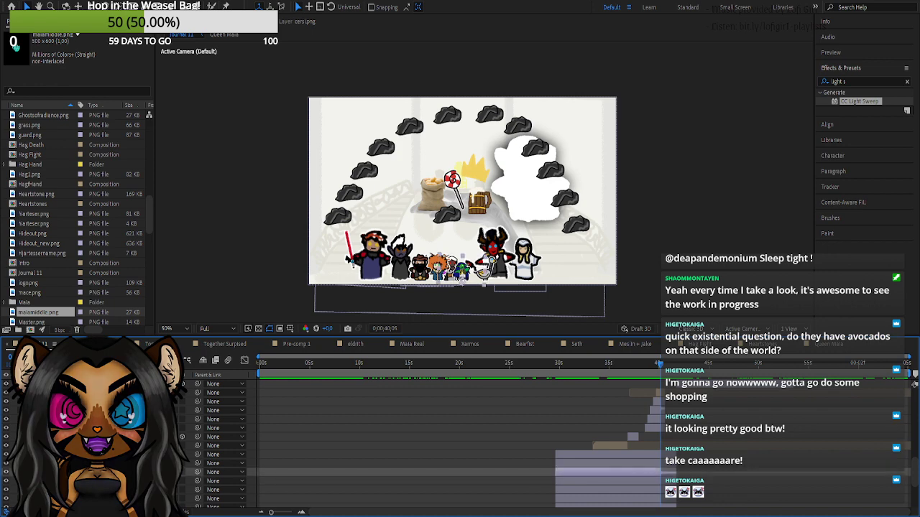
left_click_drag(45, 317, 164, 469)
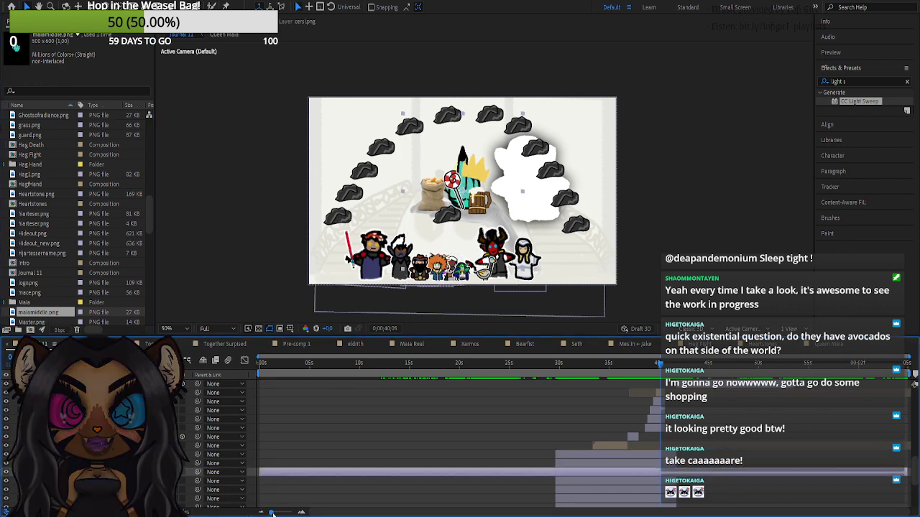
left_click_drag(908, 472, 664, 474)
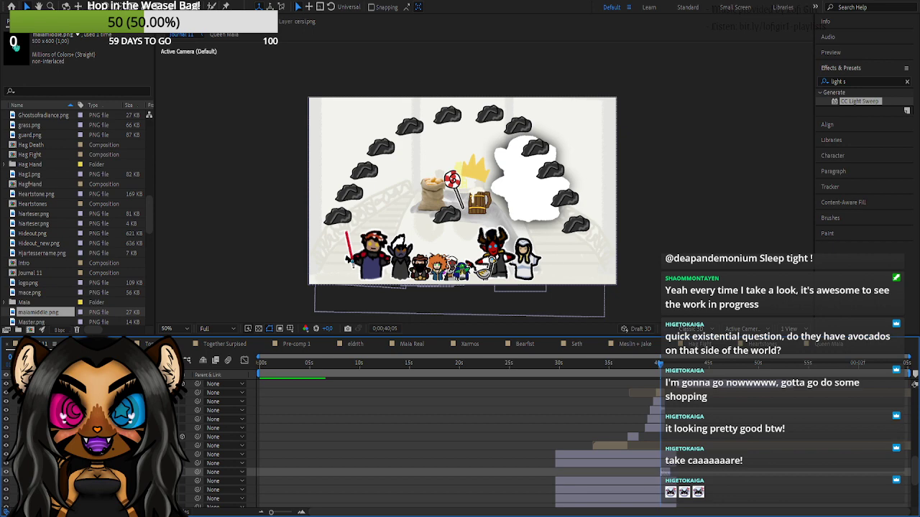
left_click(302, 513)
left_click(302, 513)
left_click(302, 512)
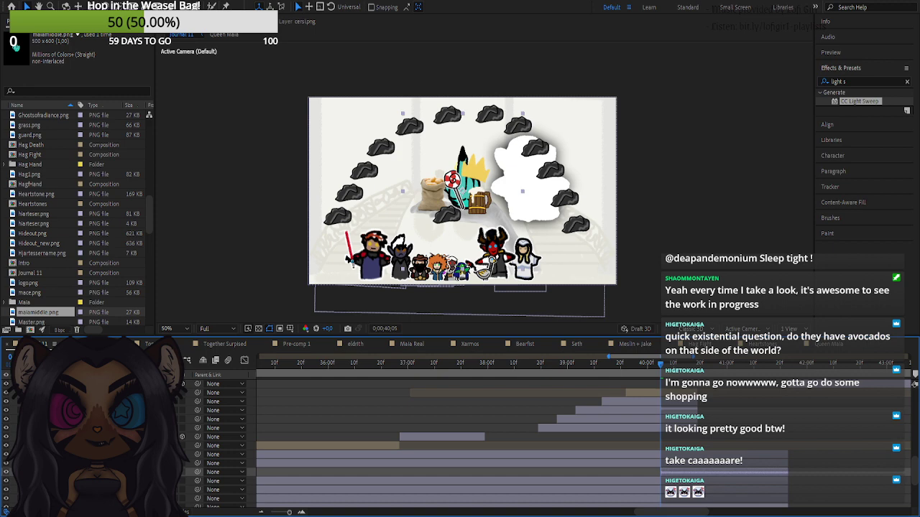
- Scale the maiamiddle.png layer down to about a third of its size and move it down among the characters along the scene's lower edge
key("s")
scroll(660, 481, "down", 3)
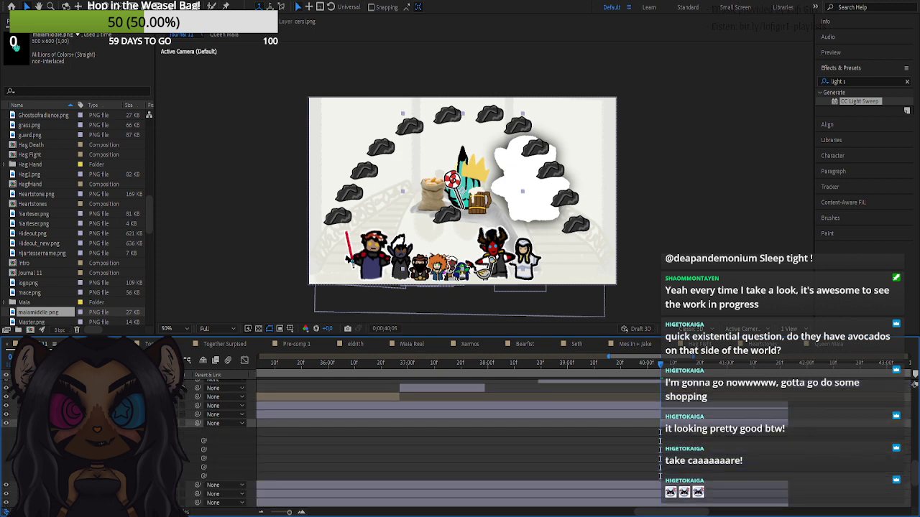
left_click_drag(166, 449, 277, 427)
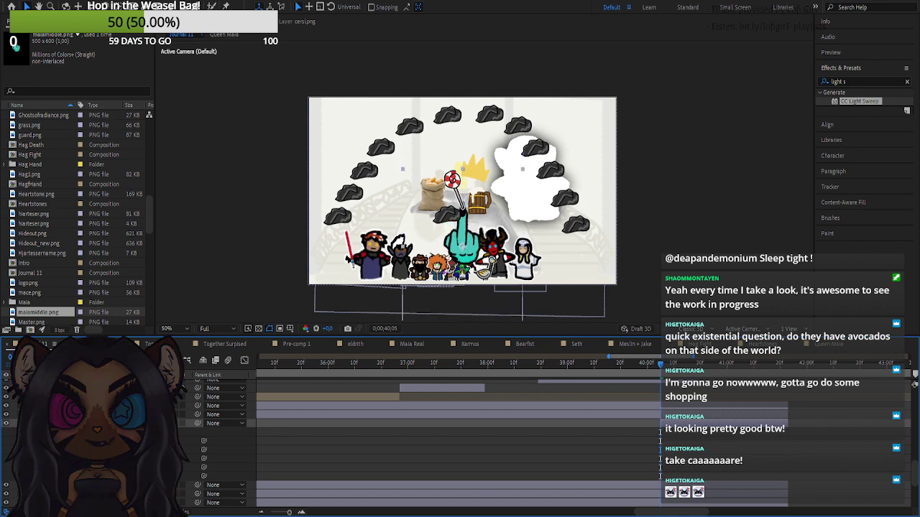
left_click_drag(149, 449, 195, 440)
left_click_drag(138, 450, 102, 450)
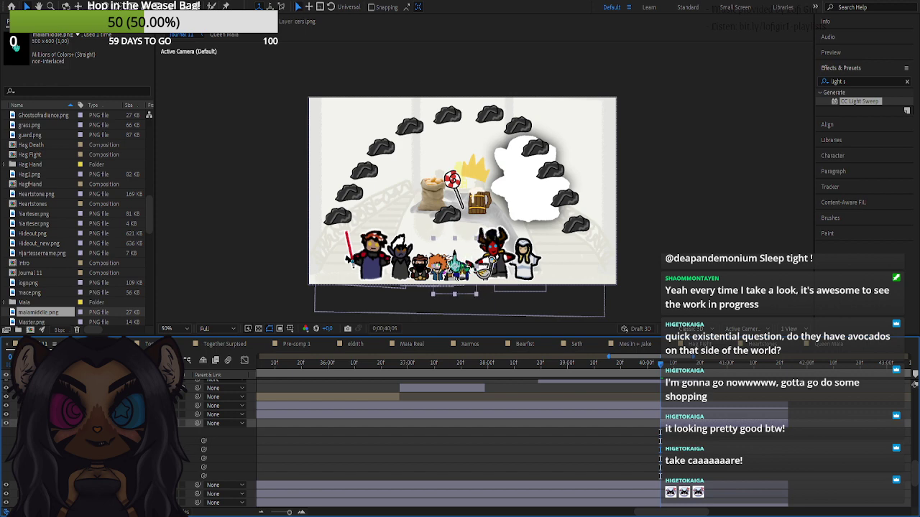
left_click_drag(159, 450, 167, 450)
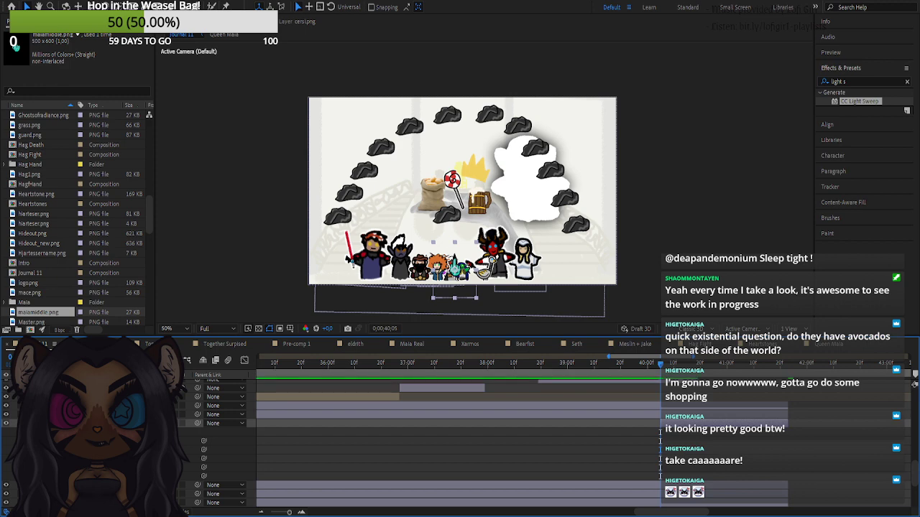
- Make the maiamiddle.png layer 3D and shift it right to sit between the small green character and the goose
left_click(182, 424)
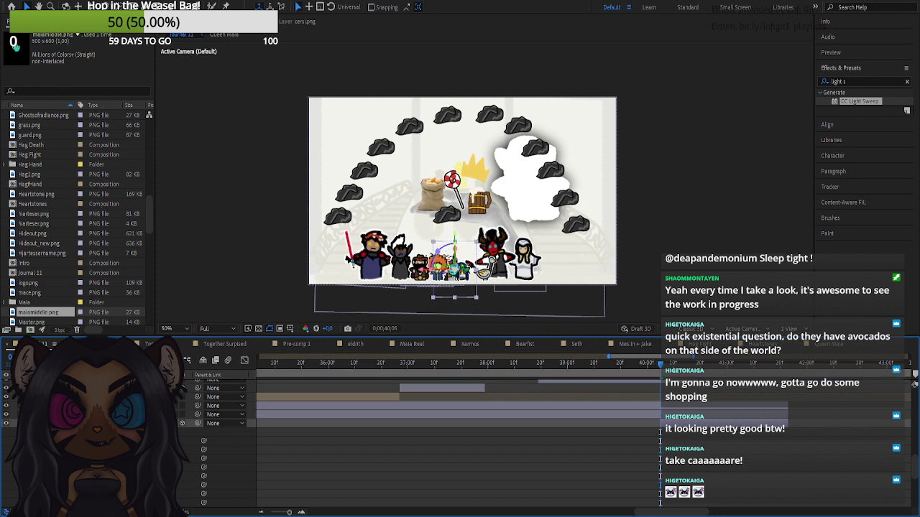
left_click_drag(131, 450, 166, 449)
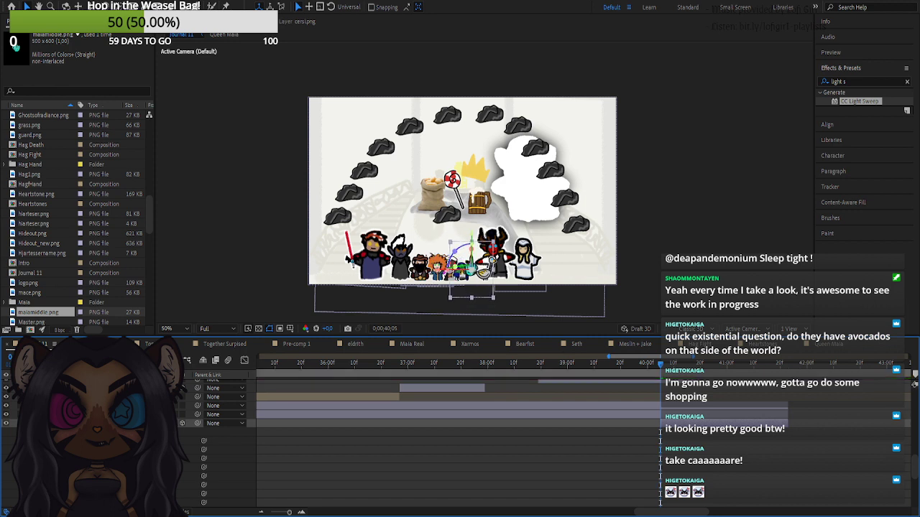
scroll(694, 426, "down", 3)
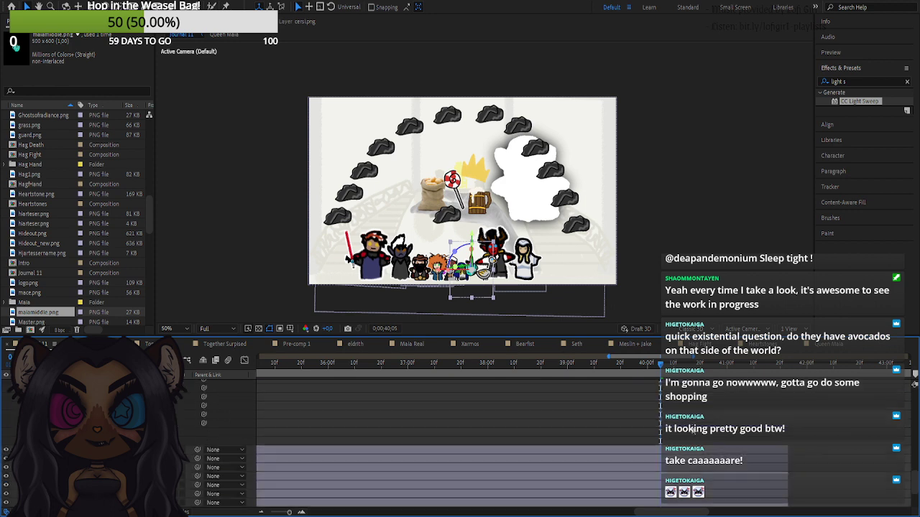
scroll(694, 434, "up", 3)
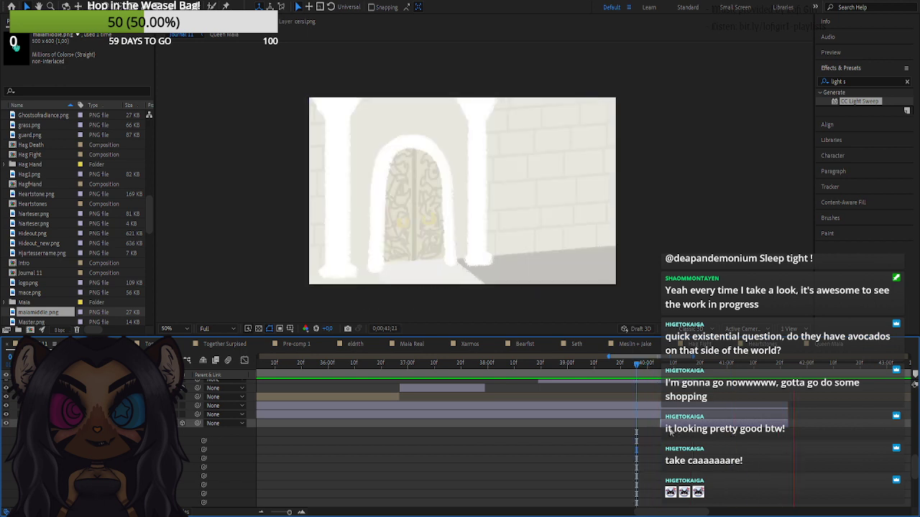
- Play back the whole Journal 11 composition from the beginning to review the full animation
key("space")
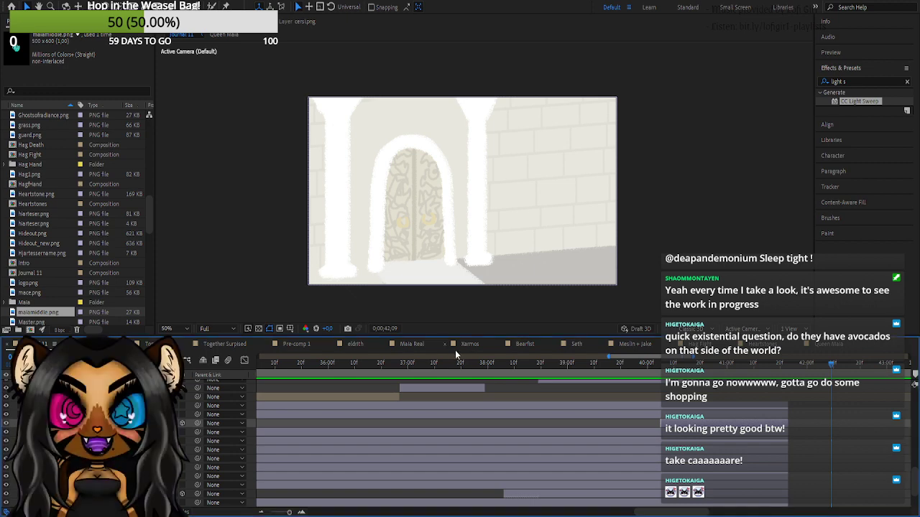
left_click(261, 511)
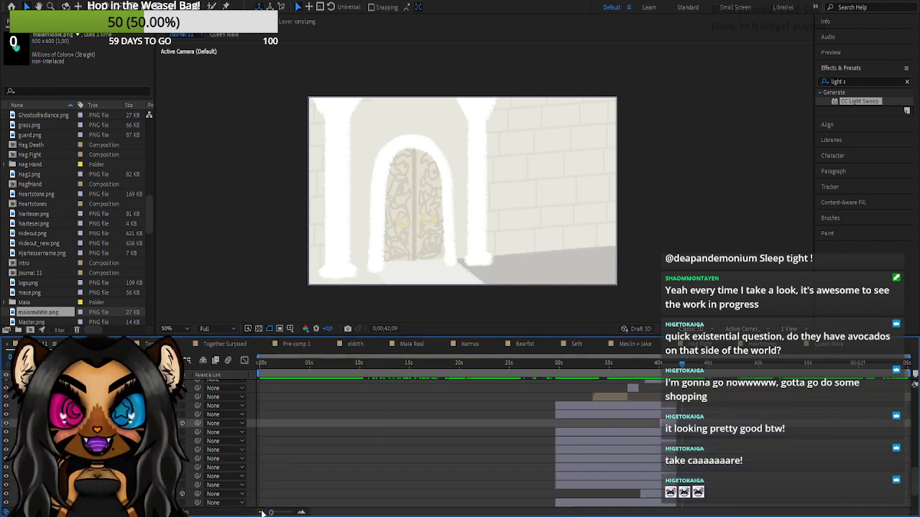
key("space")
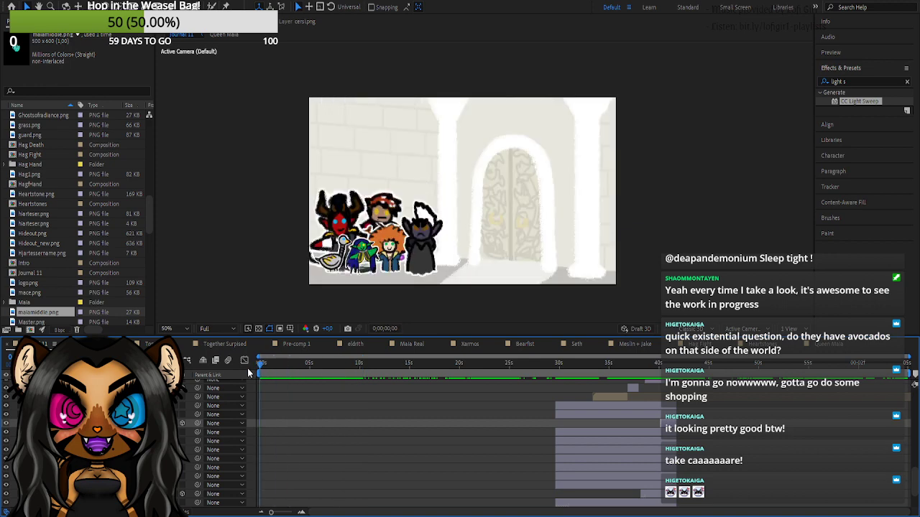
key("space")
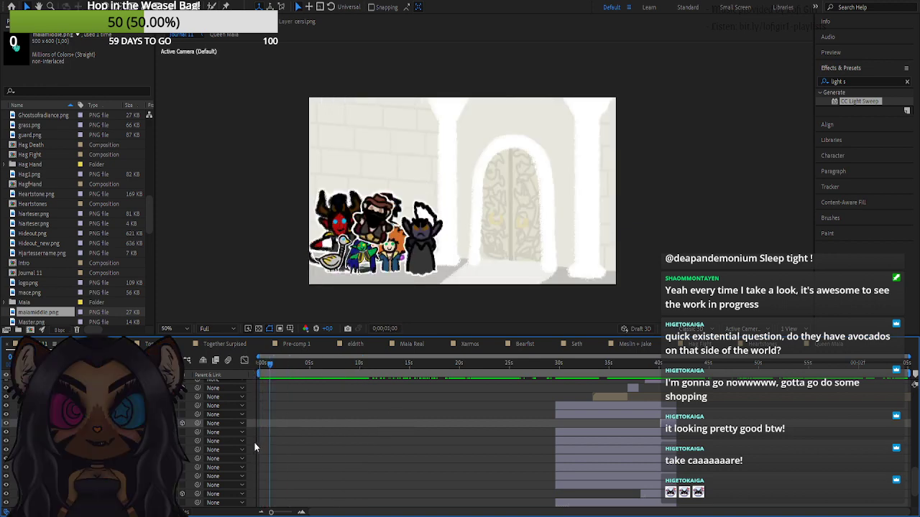
scroll(295, 428, "down", 2)
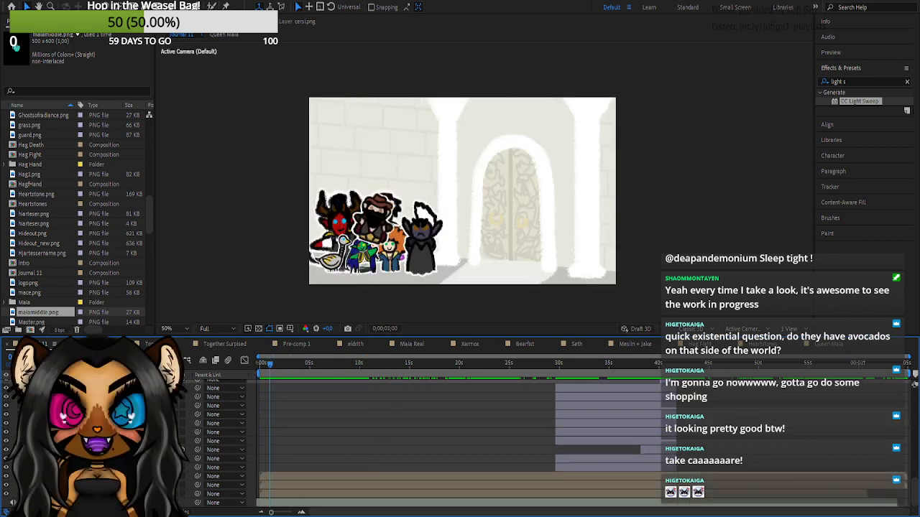
key("space")
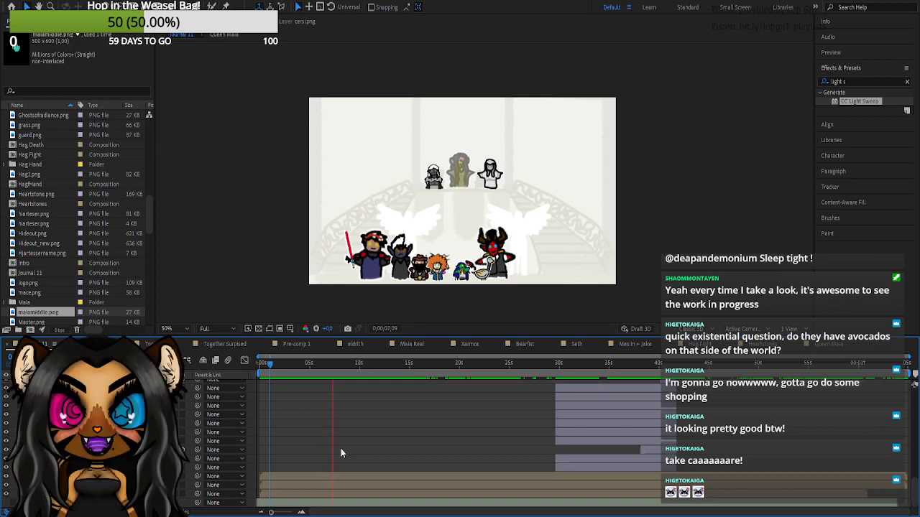
key("space")
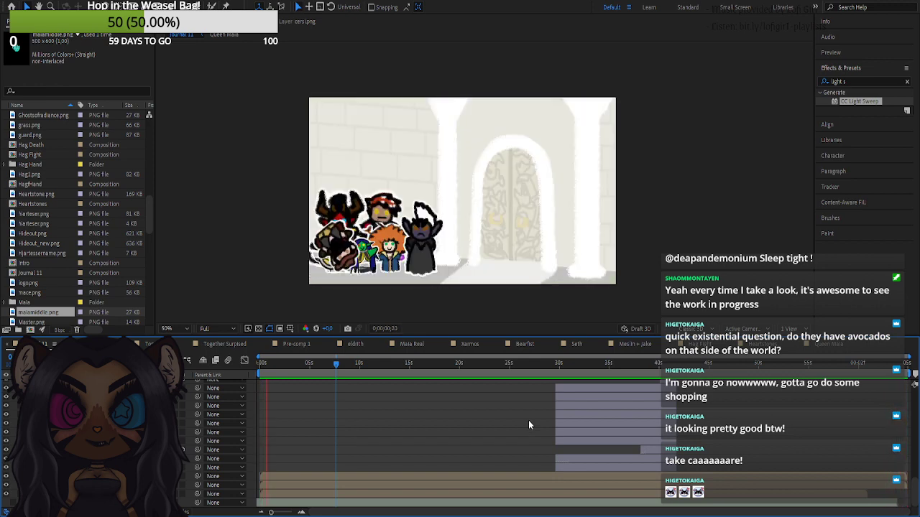
left_click(255, 370)
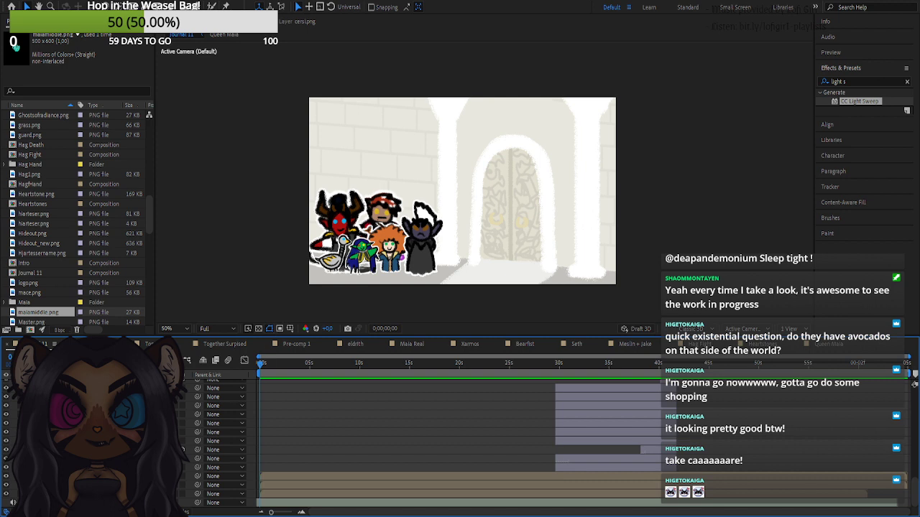
key("space")
key("space")
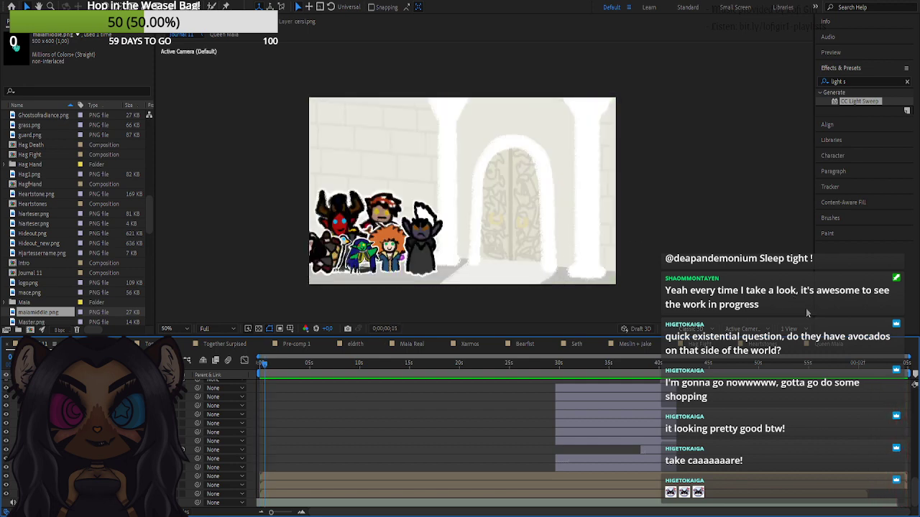
- Preview the closing Ghosts of Radiance logo over the Dienaheim map up to about 0;01;03;23
left_click(856, 364)
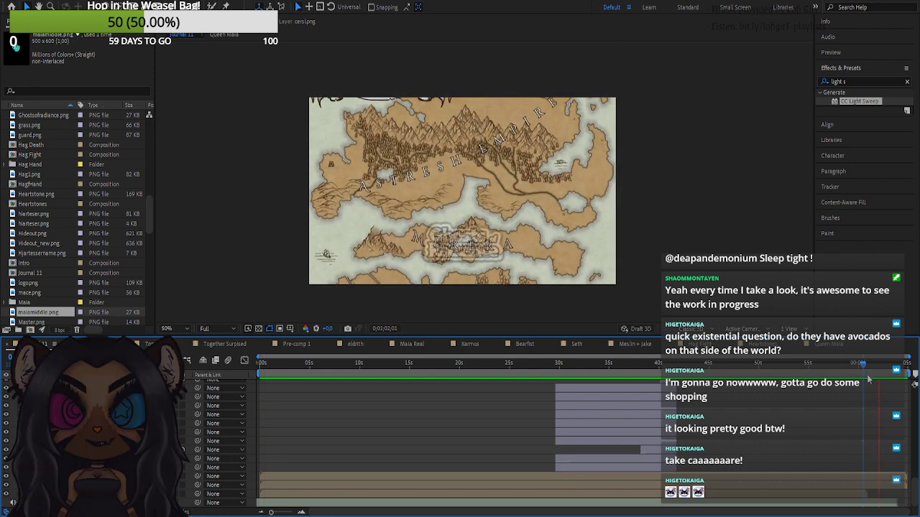
key("space")
key("space")
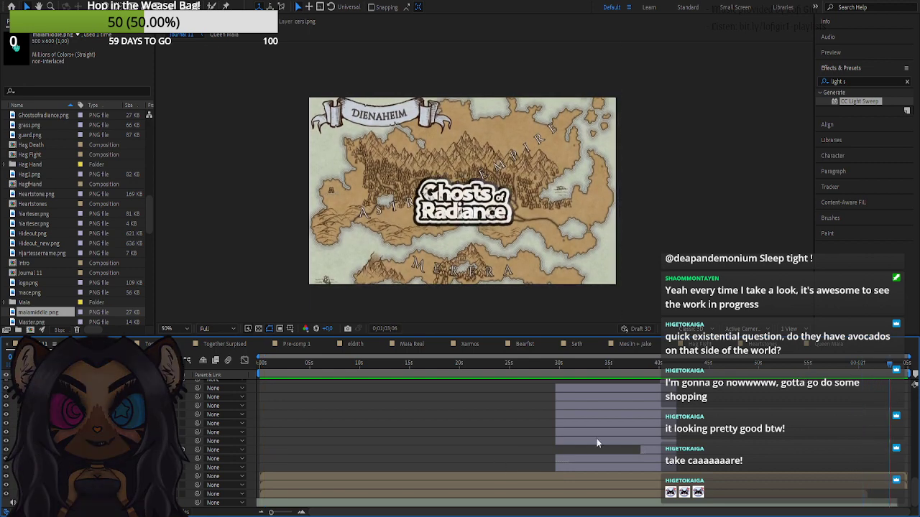
key("space")
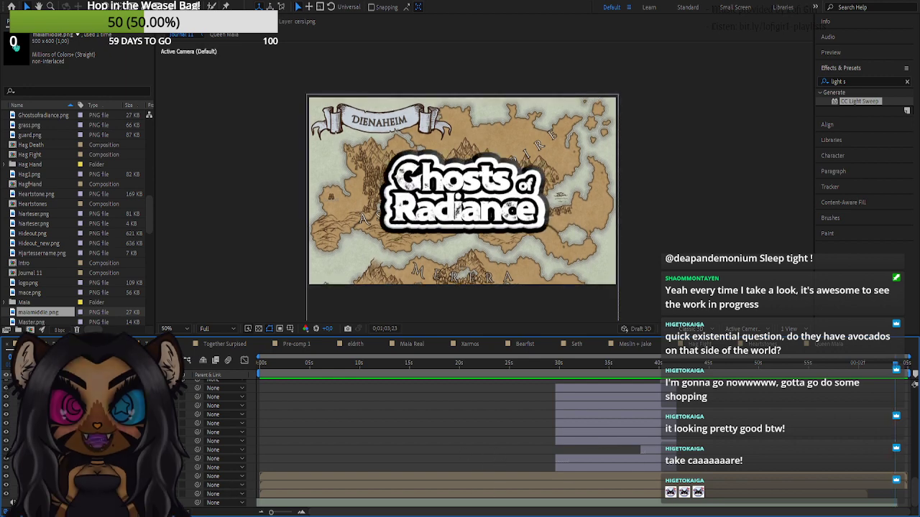
- Keyframe the music layer's audio levels to fade out between 0;01;03;18 and 0;01;04;00
scroll(516, 455, "down", 4)
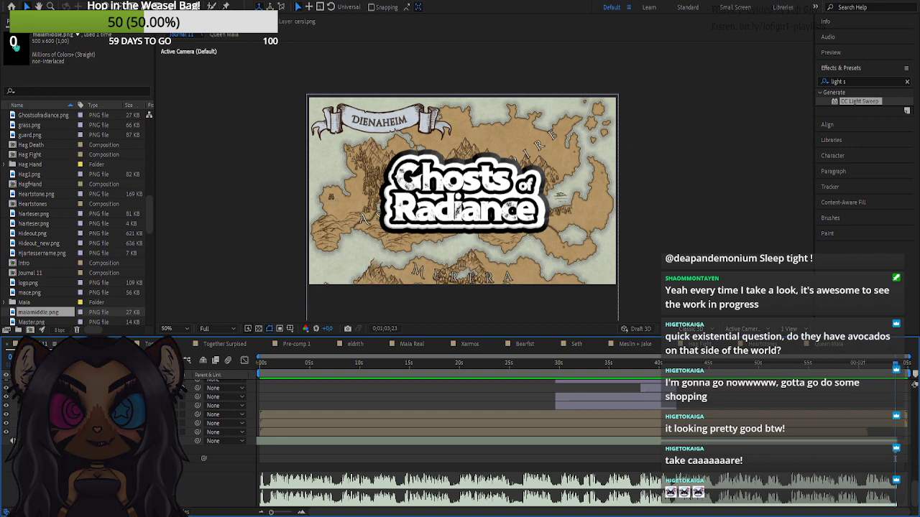
left_click(301, 512)
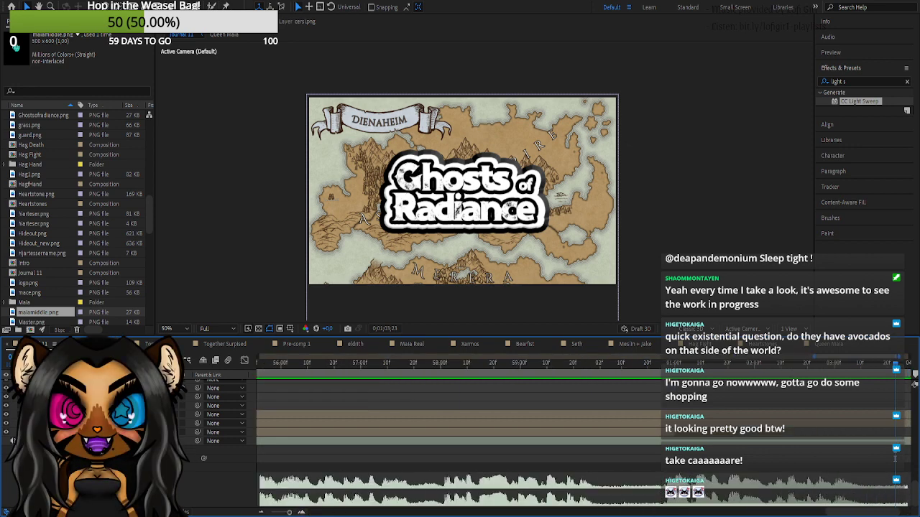
left_click(848, 371)
key("space")
key("space")
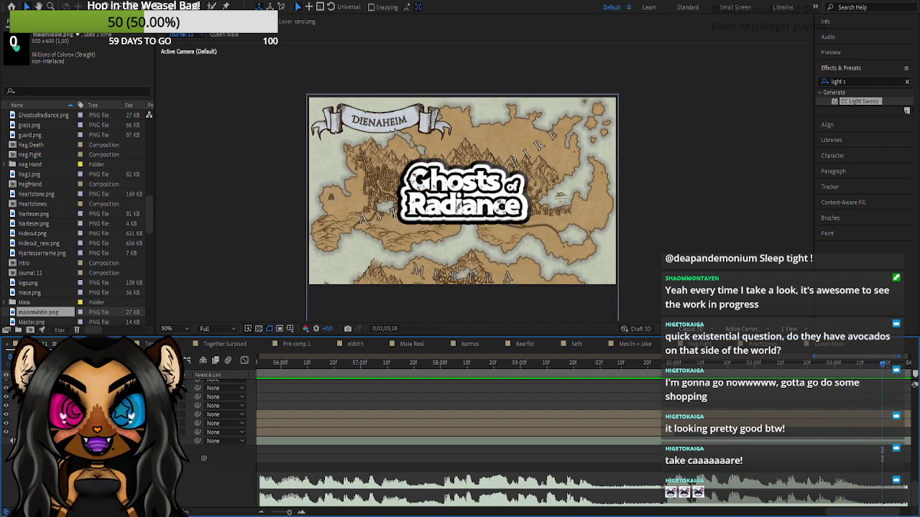
left_click(94, 459)
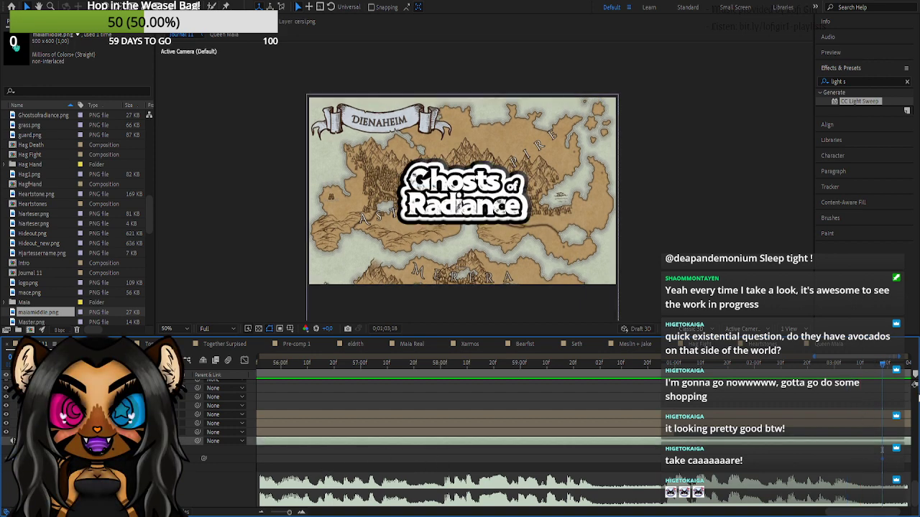
left_click_drag(882, 376, 852, 449)
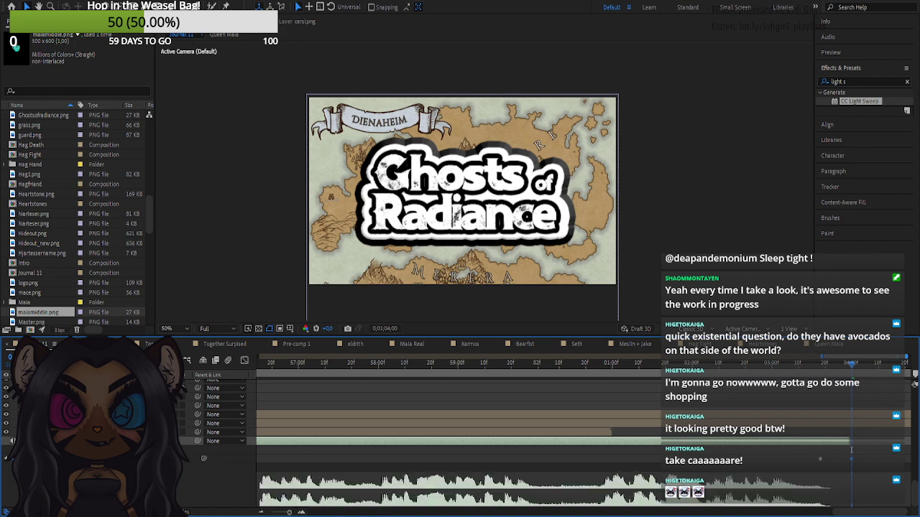
- Preview the music fade-out under the closing logo from about 0;01;03;12 to the end
left_click(805, 372)
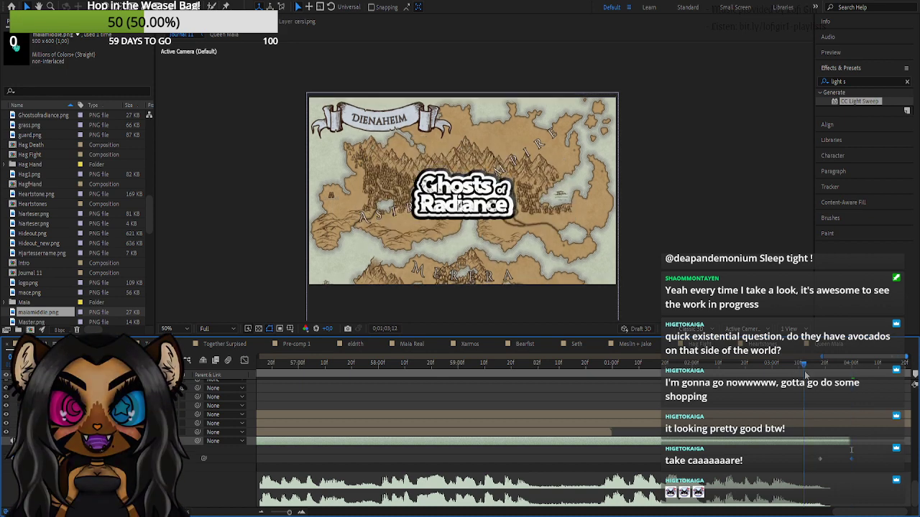
key("space")
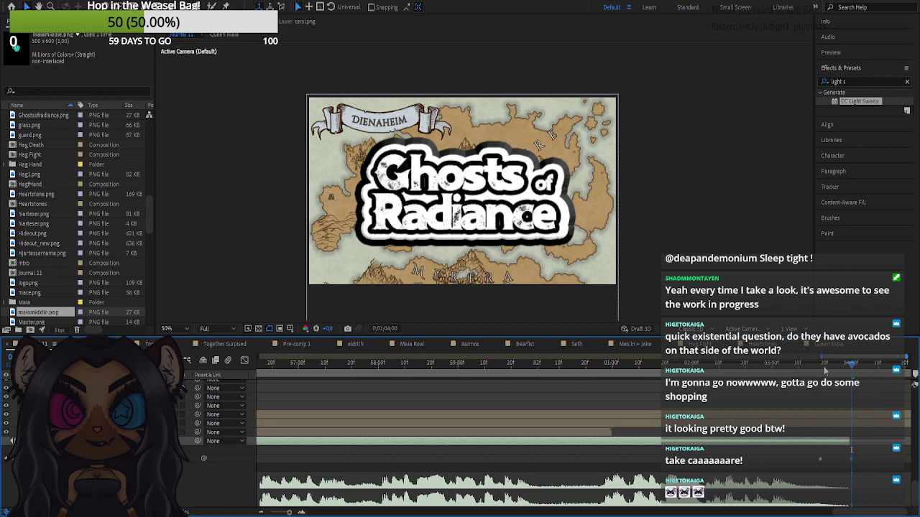
left_click(814, 368)
key("space")
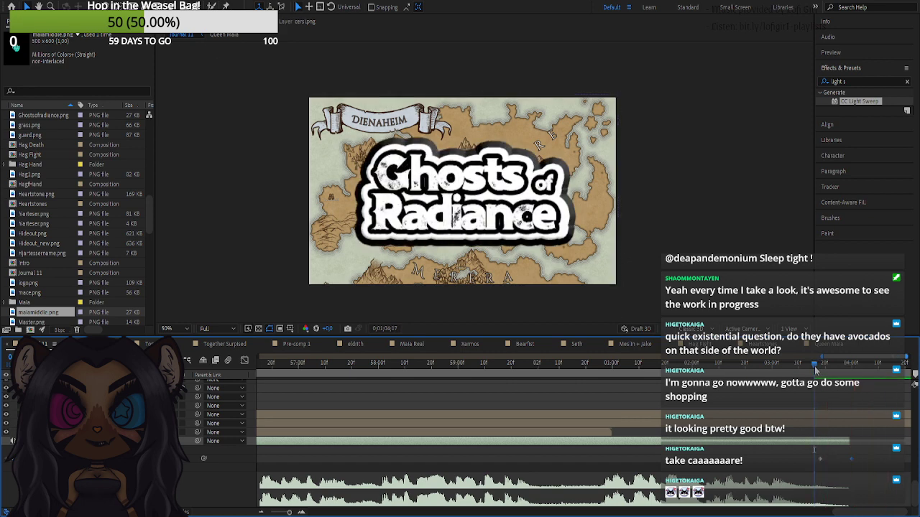
key("space")
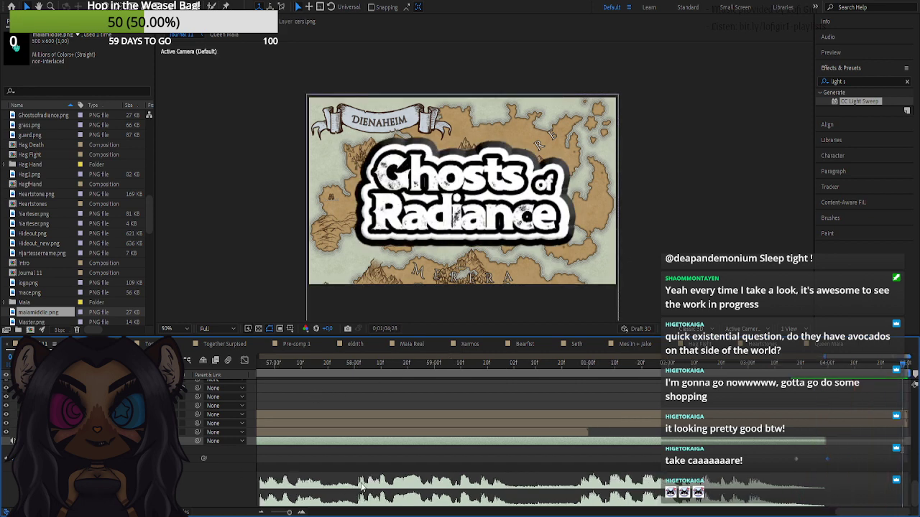
- Show the whole composition in the timeline and switch to the Starting soon.psd document in Photoshop
left_click(271, 514)
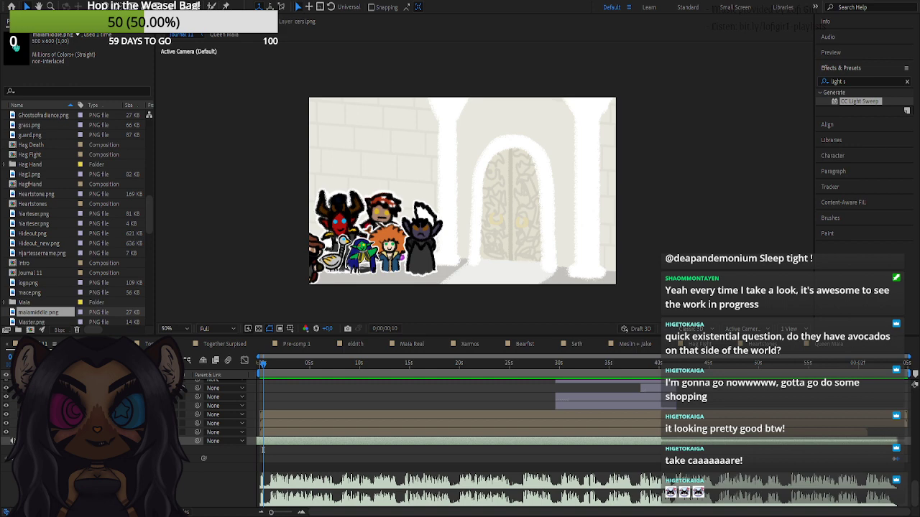
key("alt+Tab")
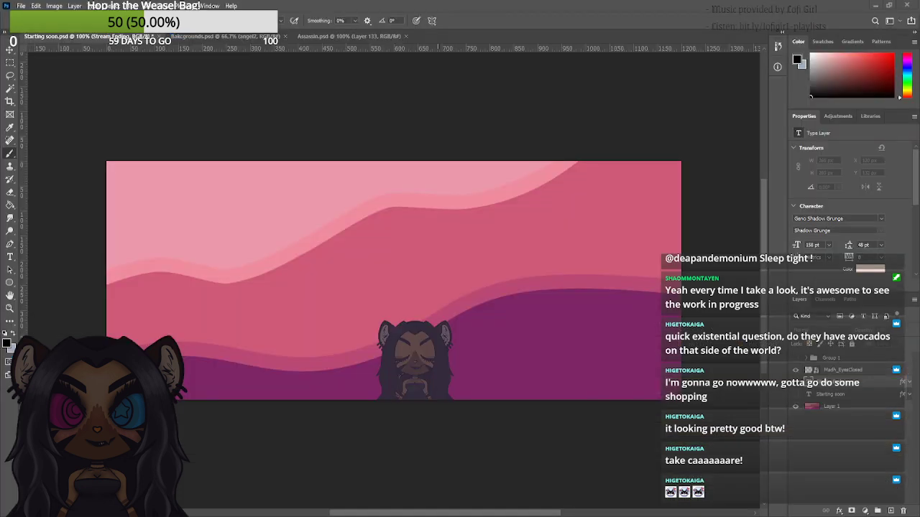